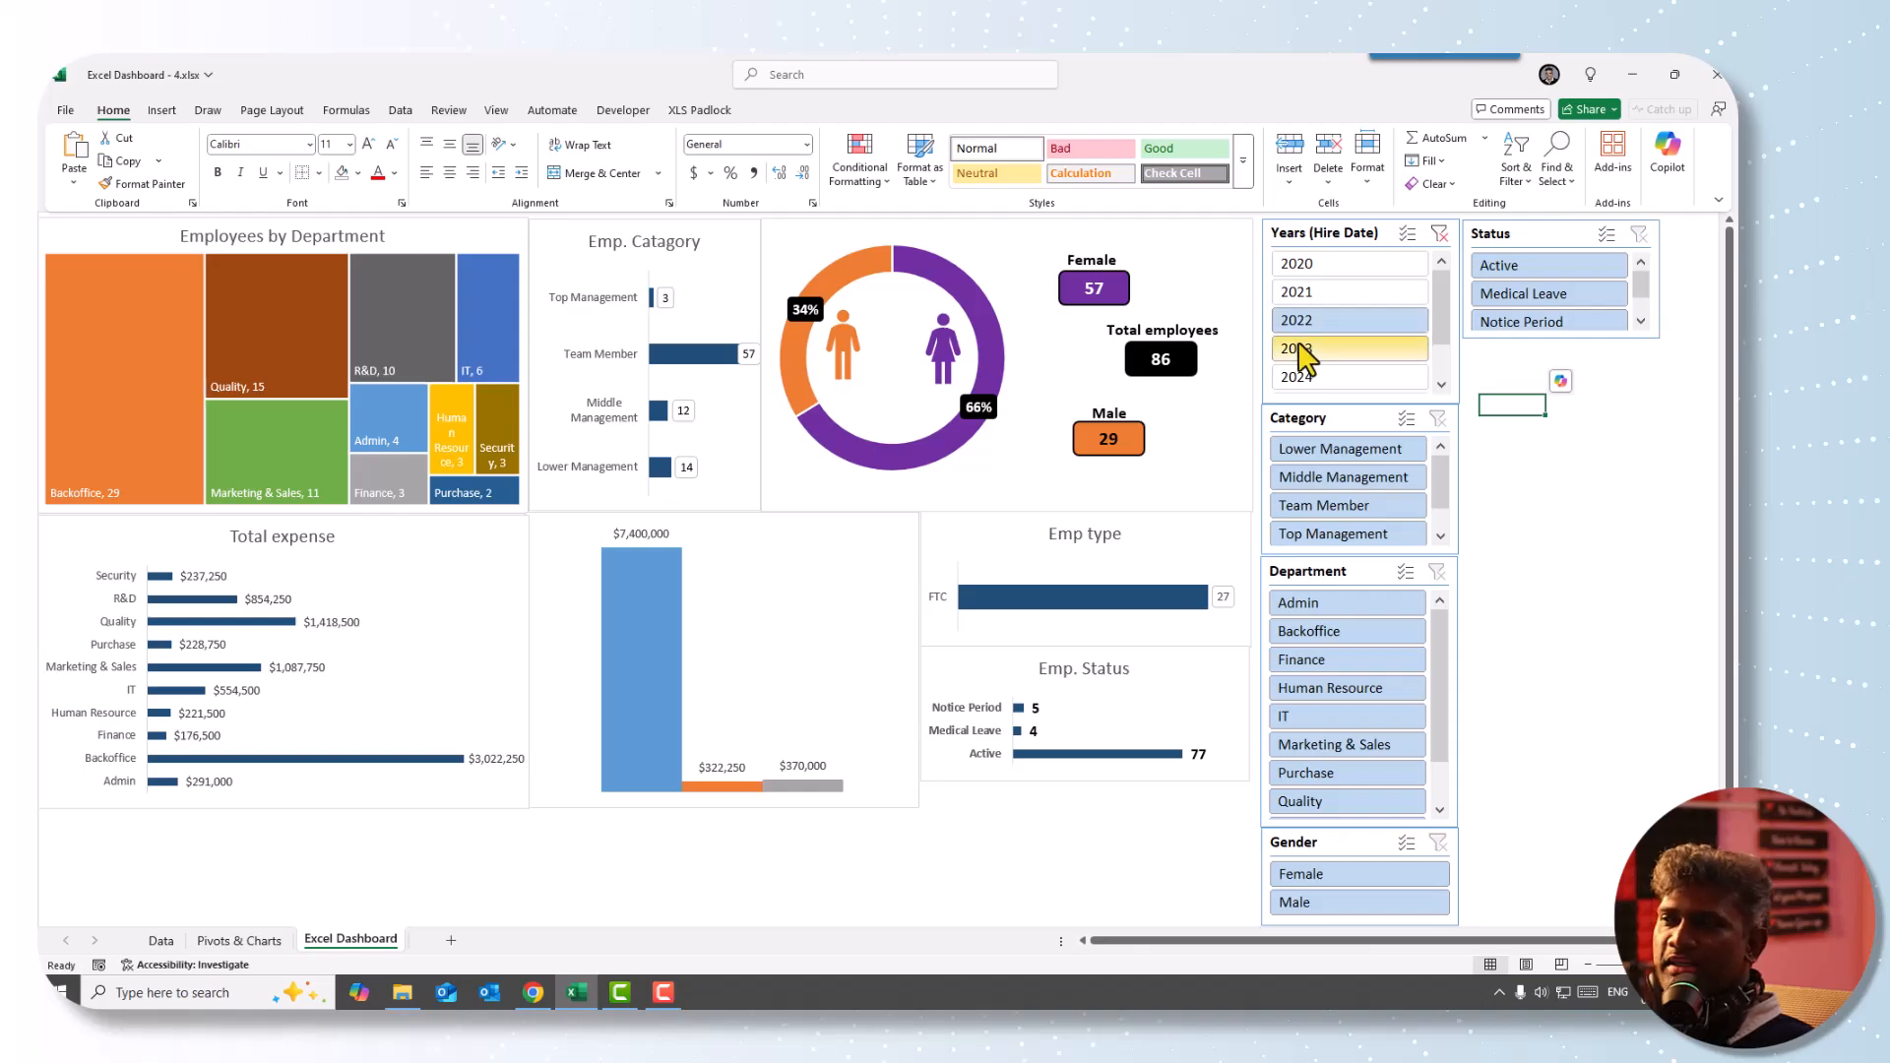
- Test the dashboard slicers with hire year 2023, the Admin department, and years 2022, 2023 and 2021, clearing the filters
click(1308, 351)
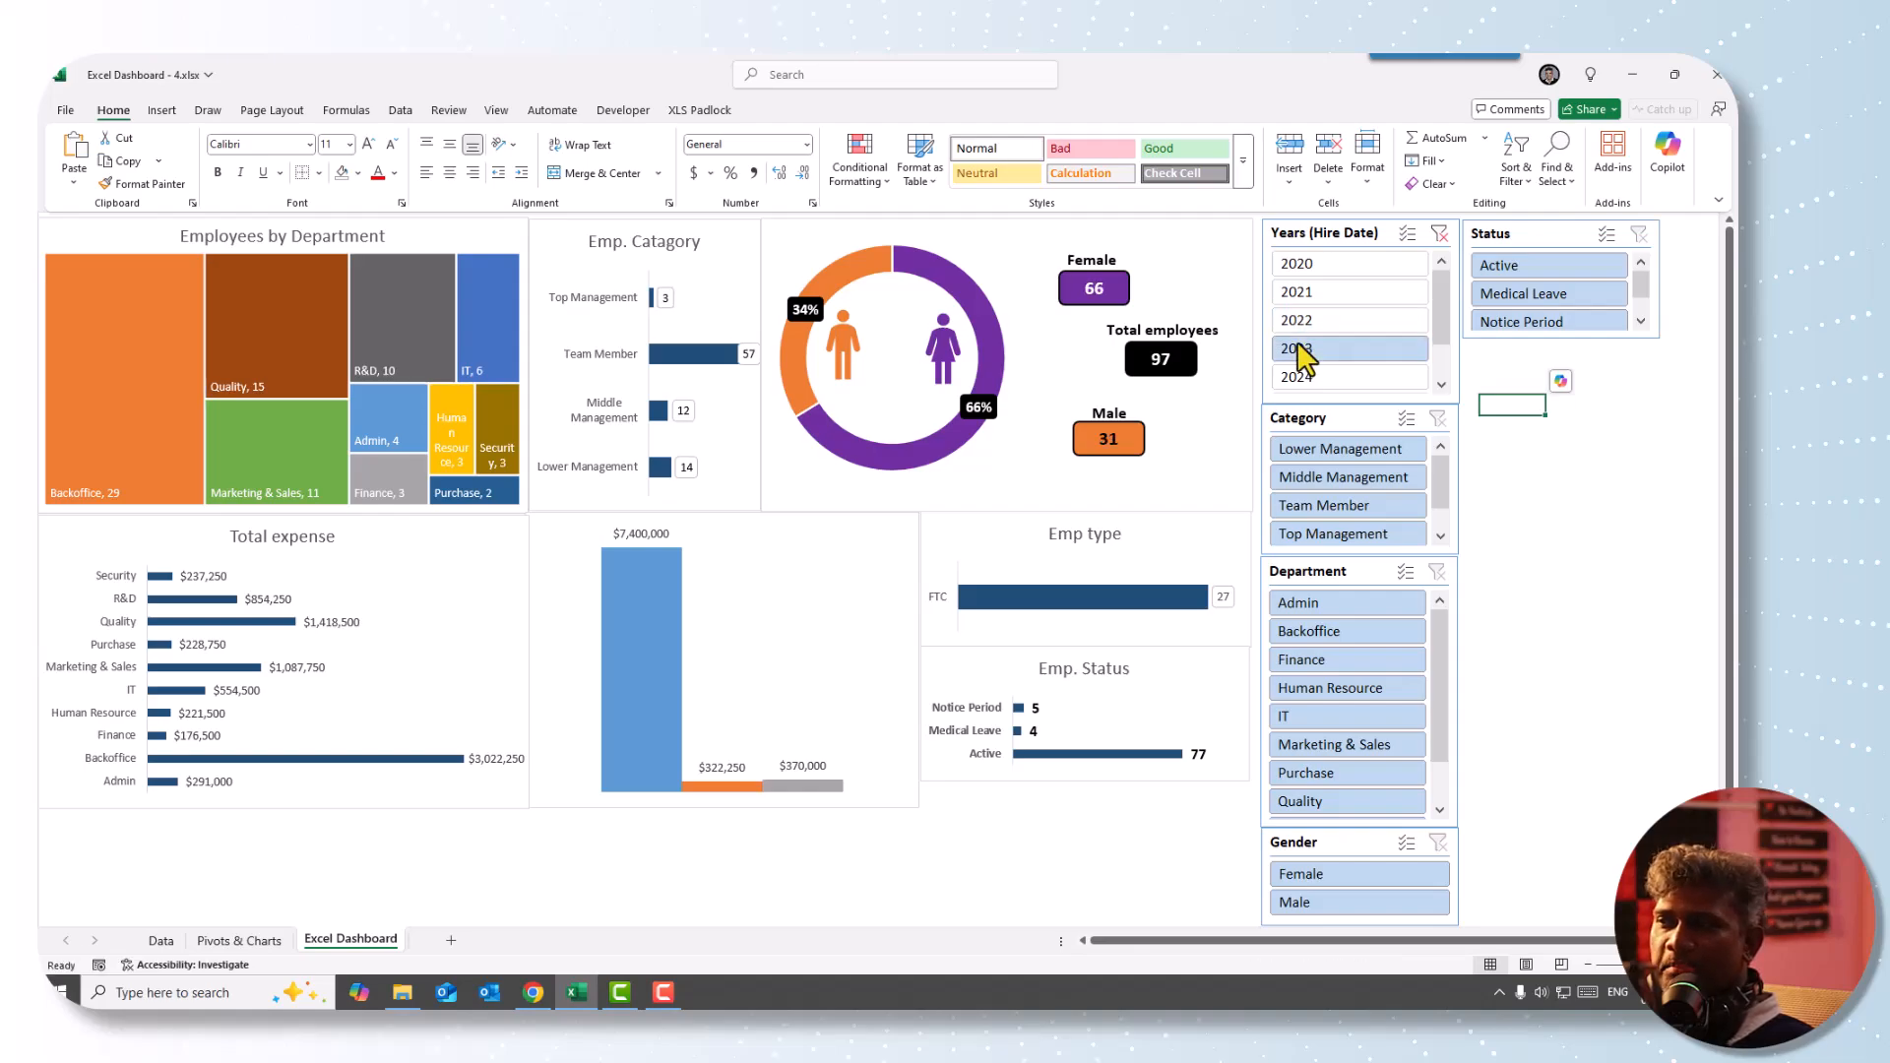
click(1439, 234)
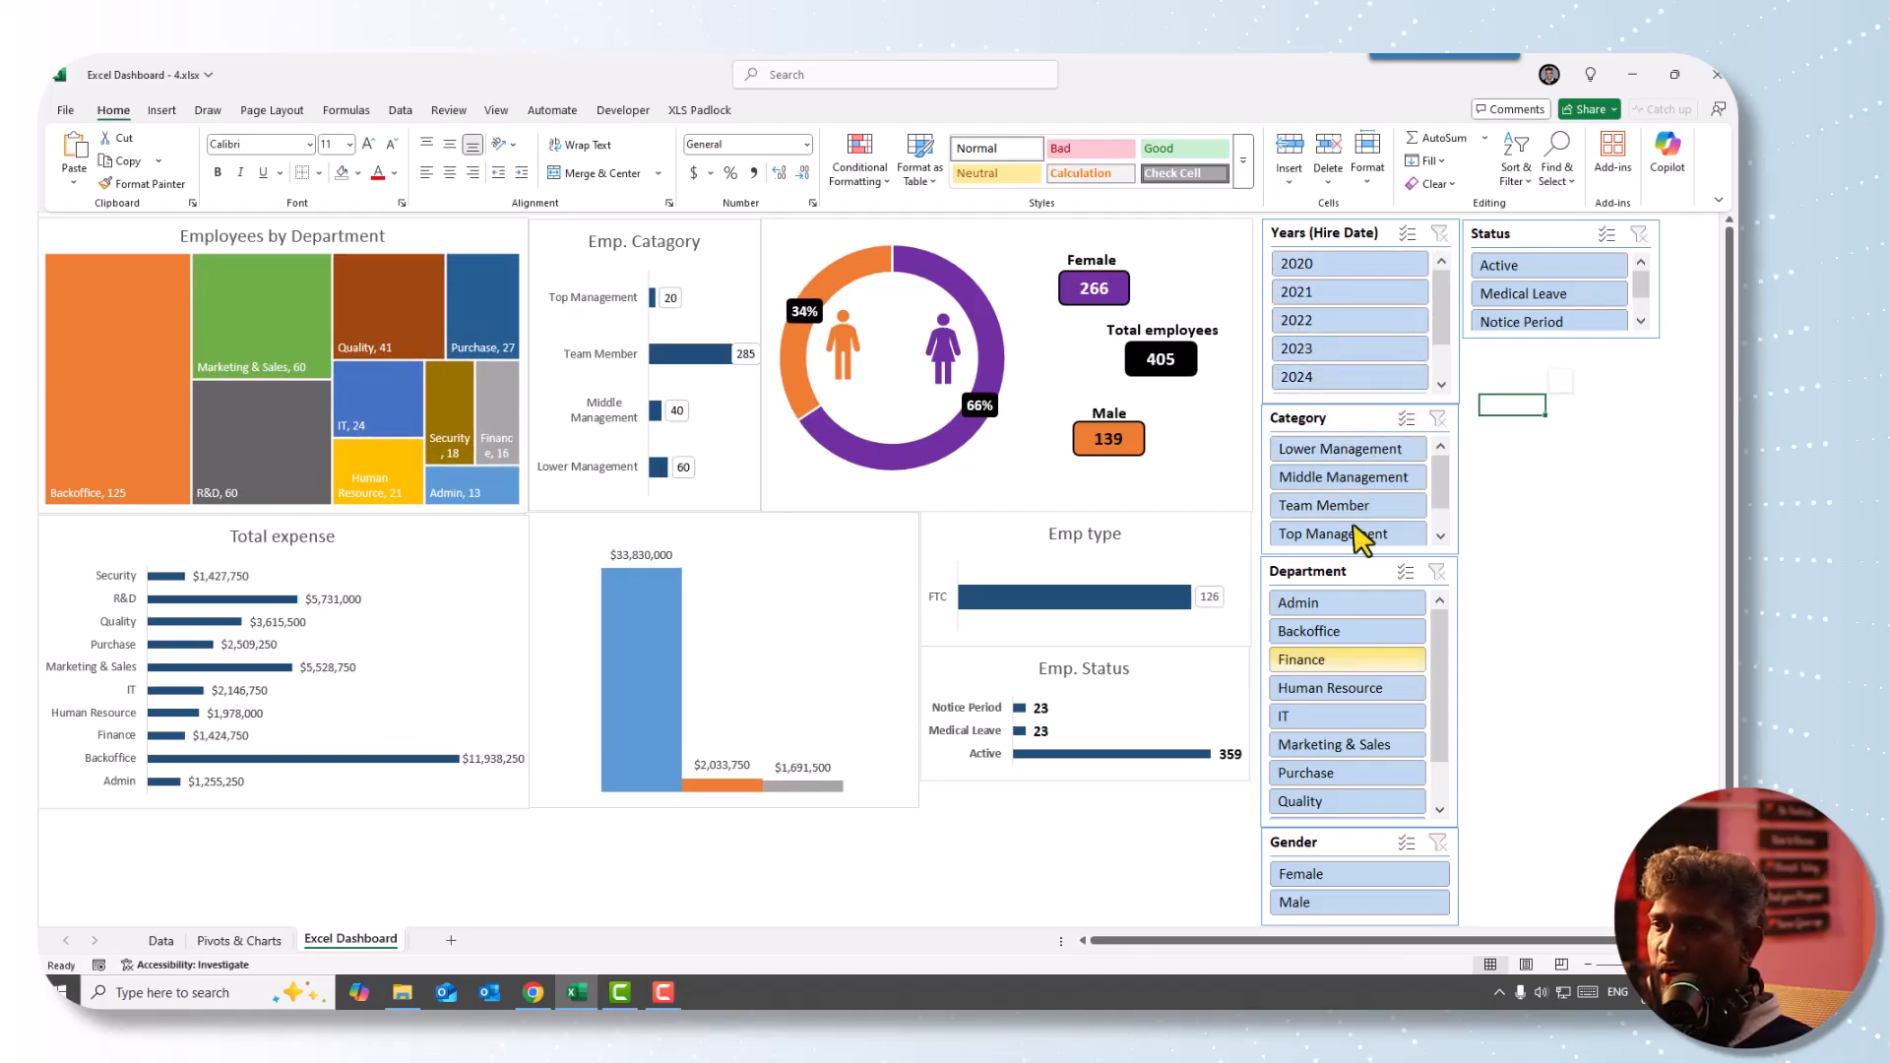
click(1329, 604)
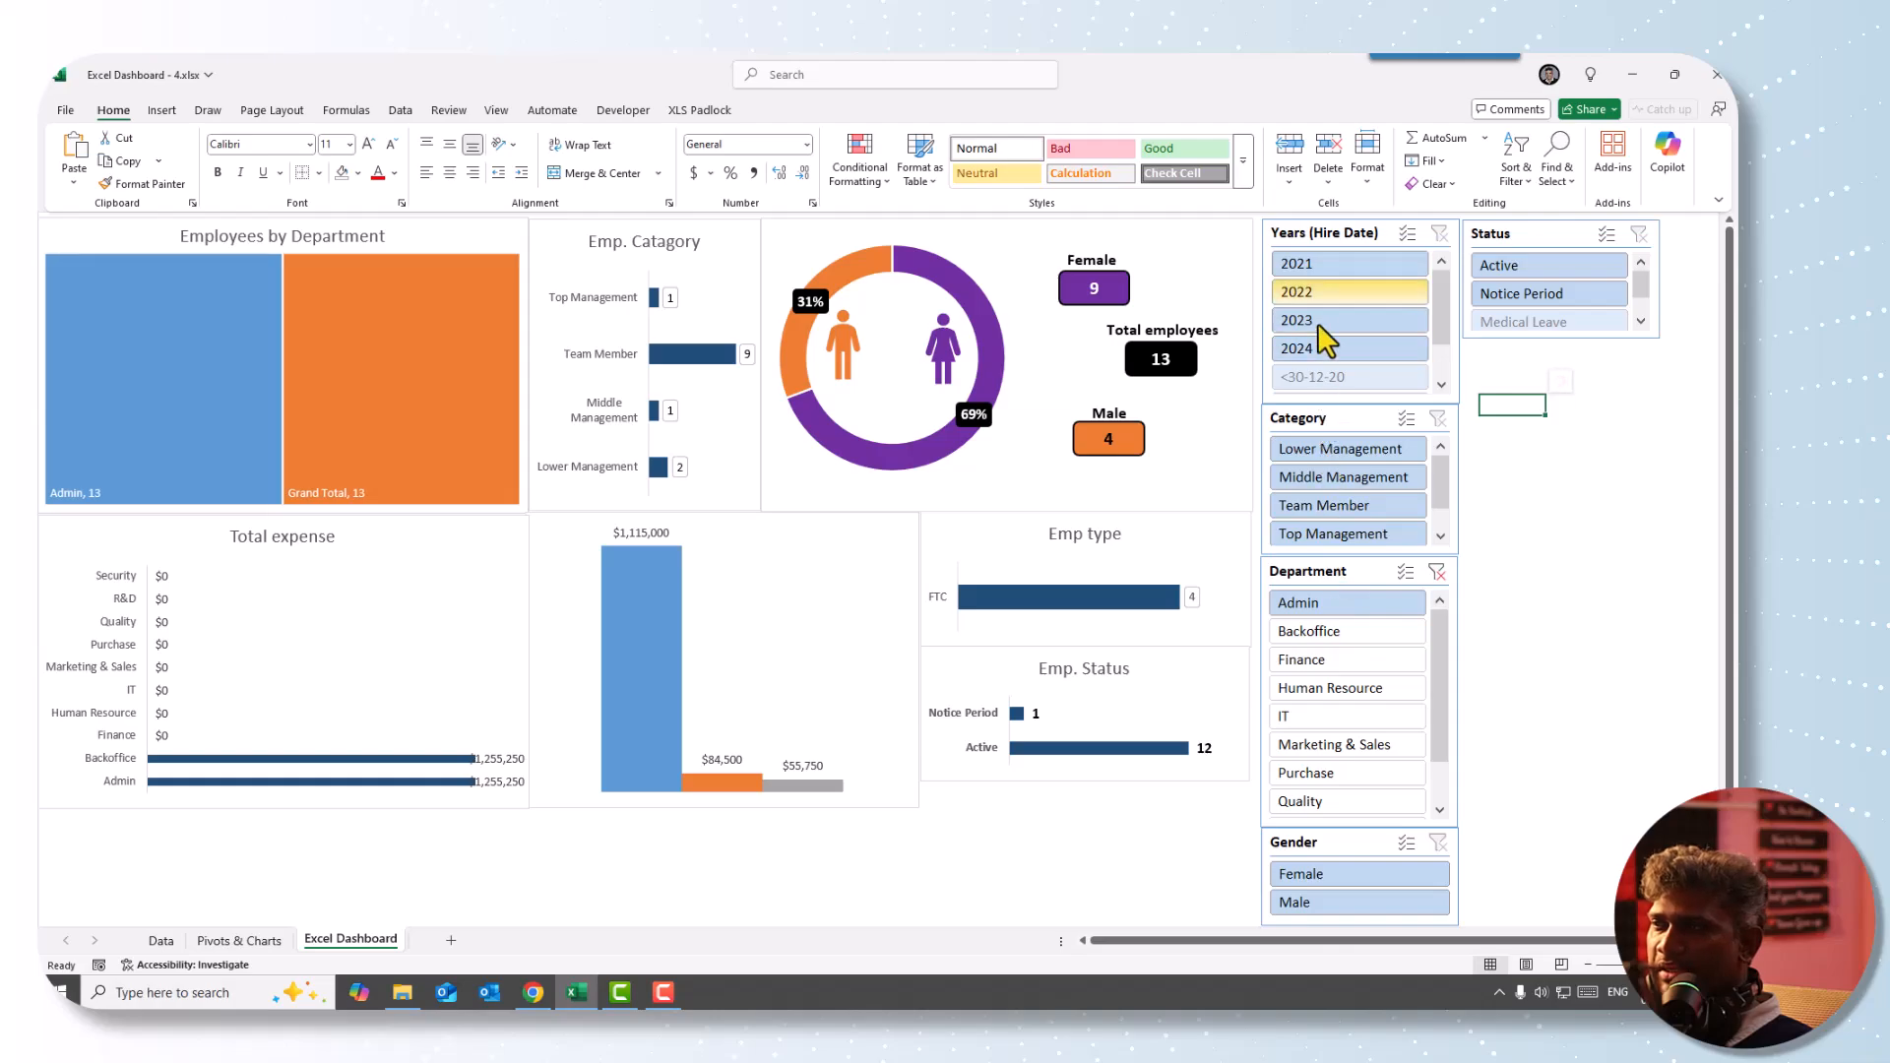
click(1316, 292)
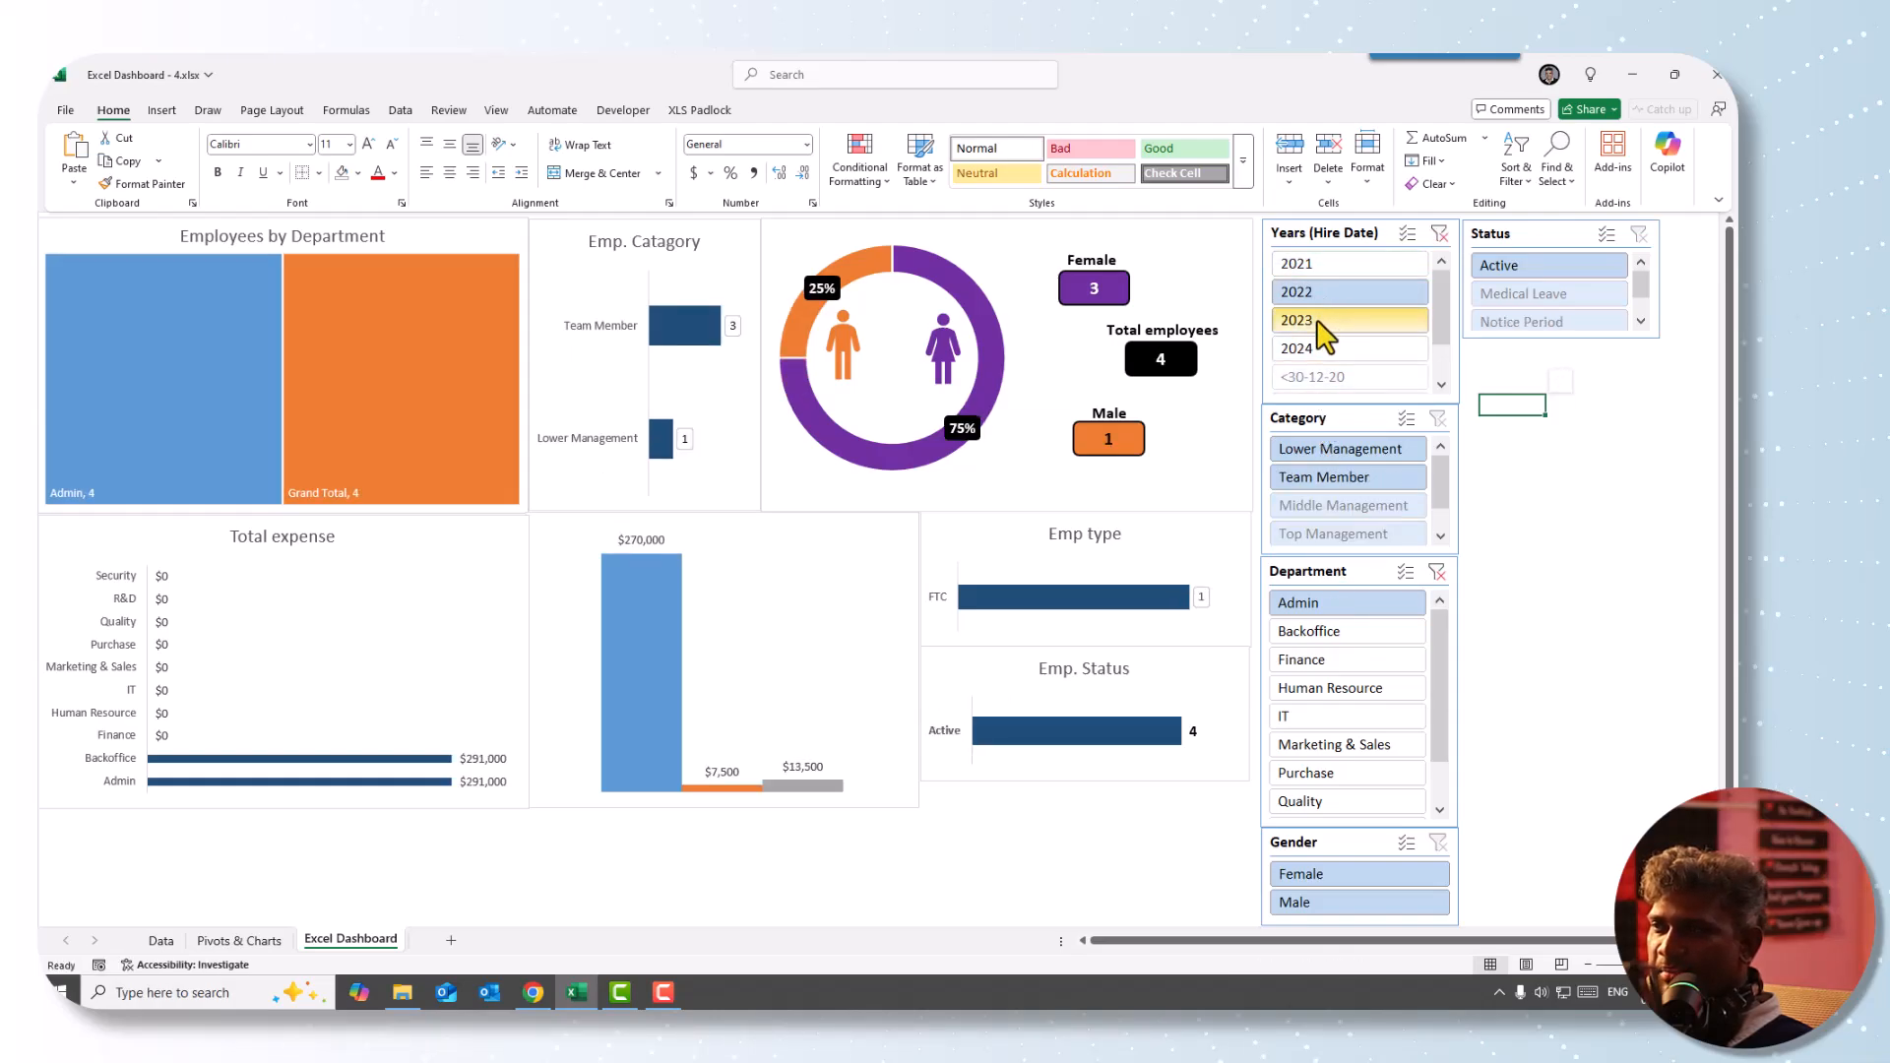
click(1324, 320)
click(1314, 264)
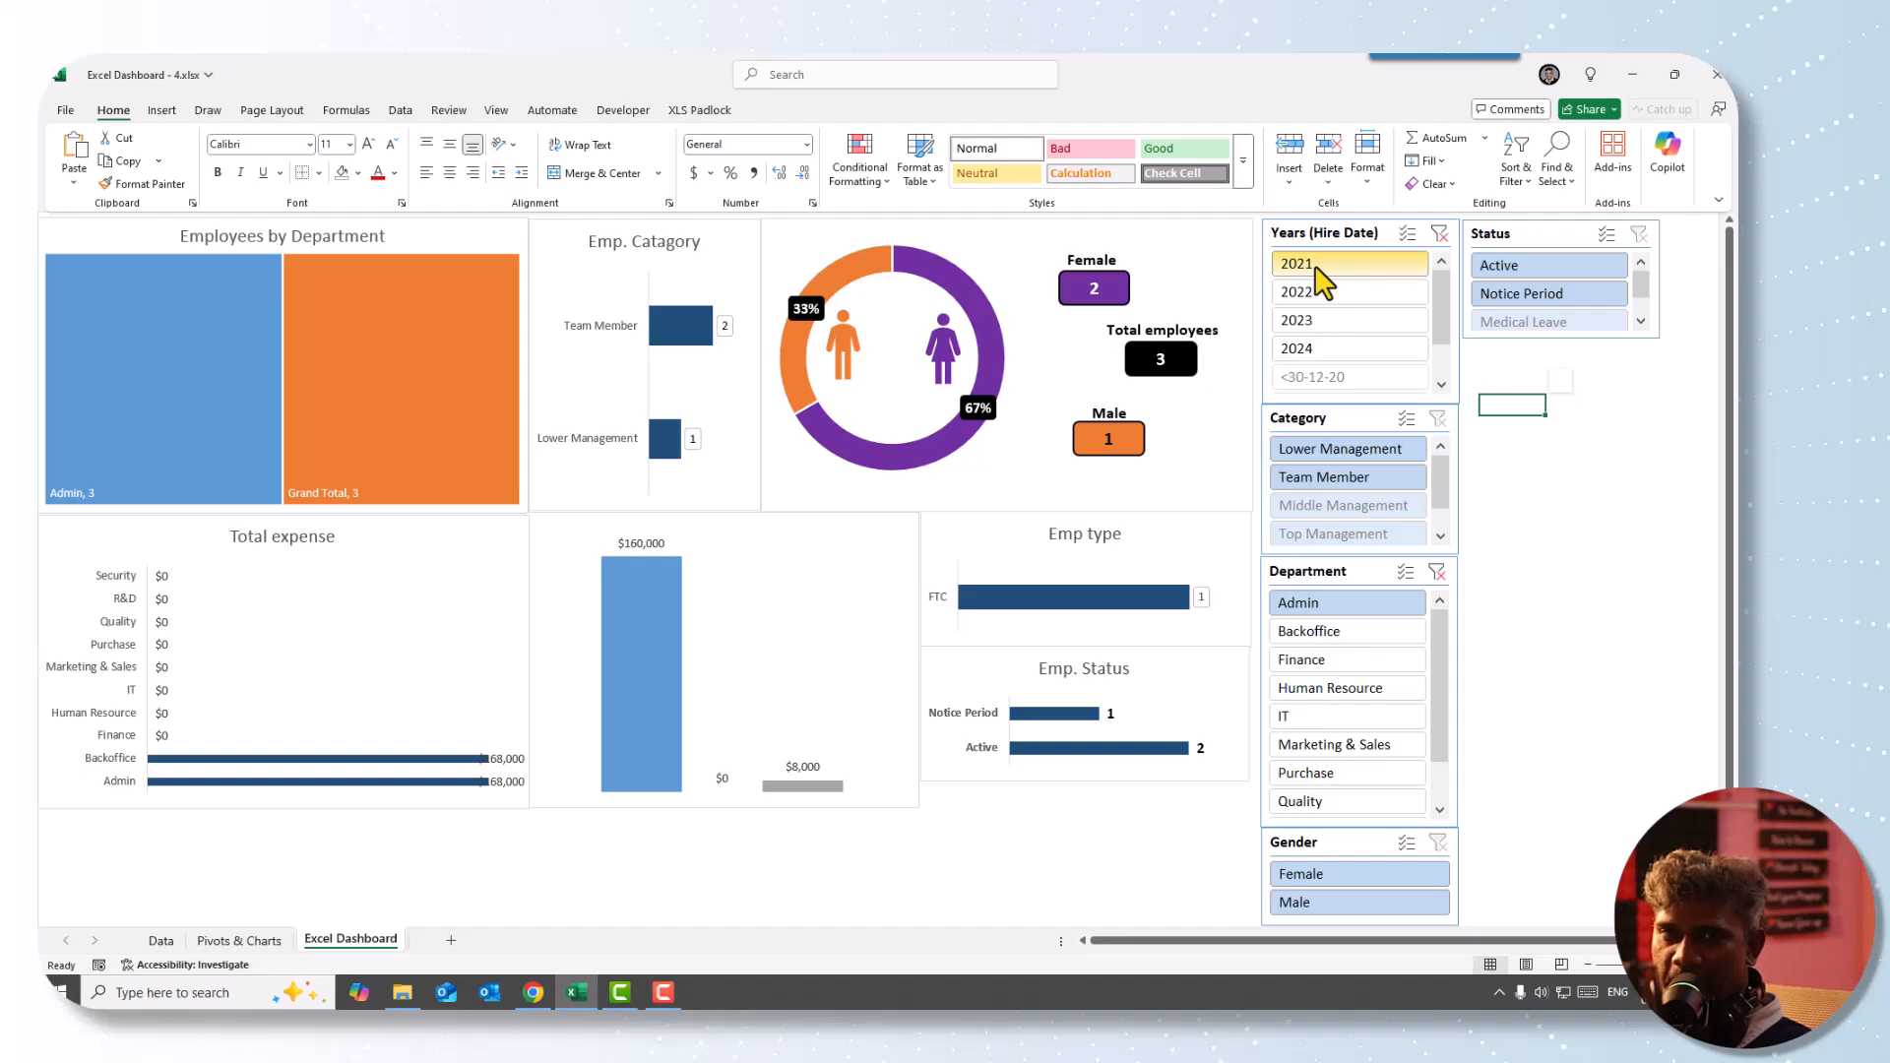
click(1317, 268)
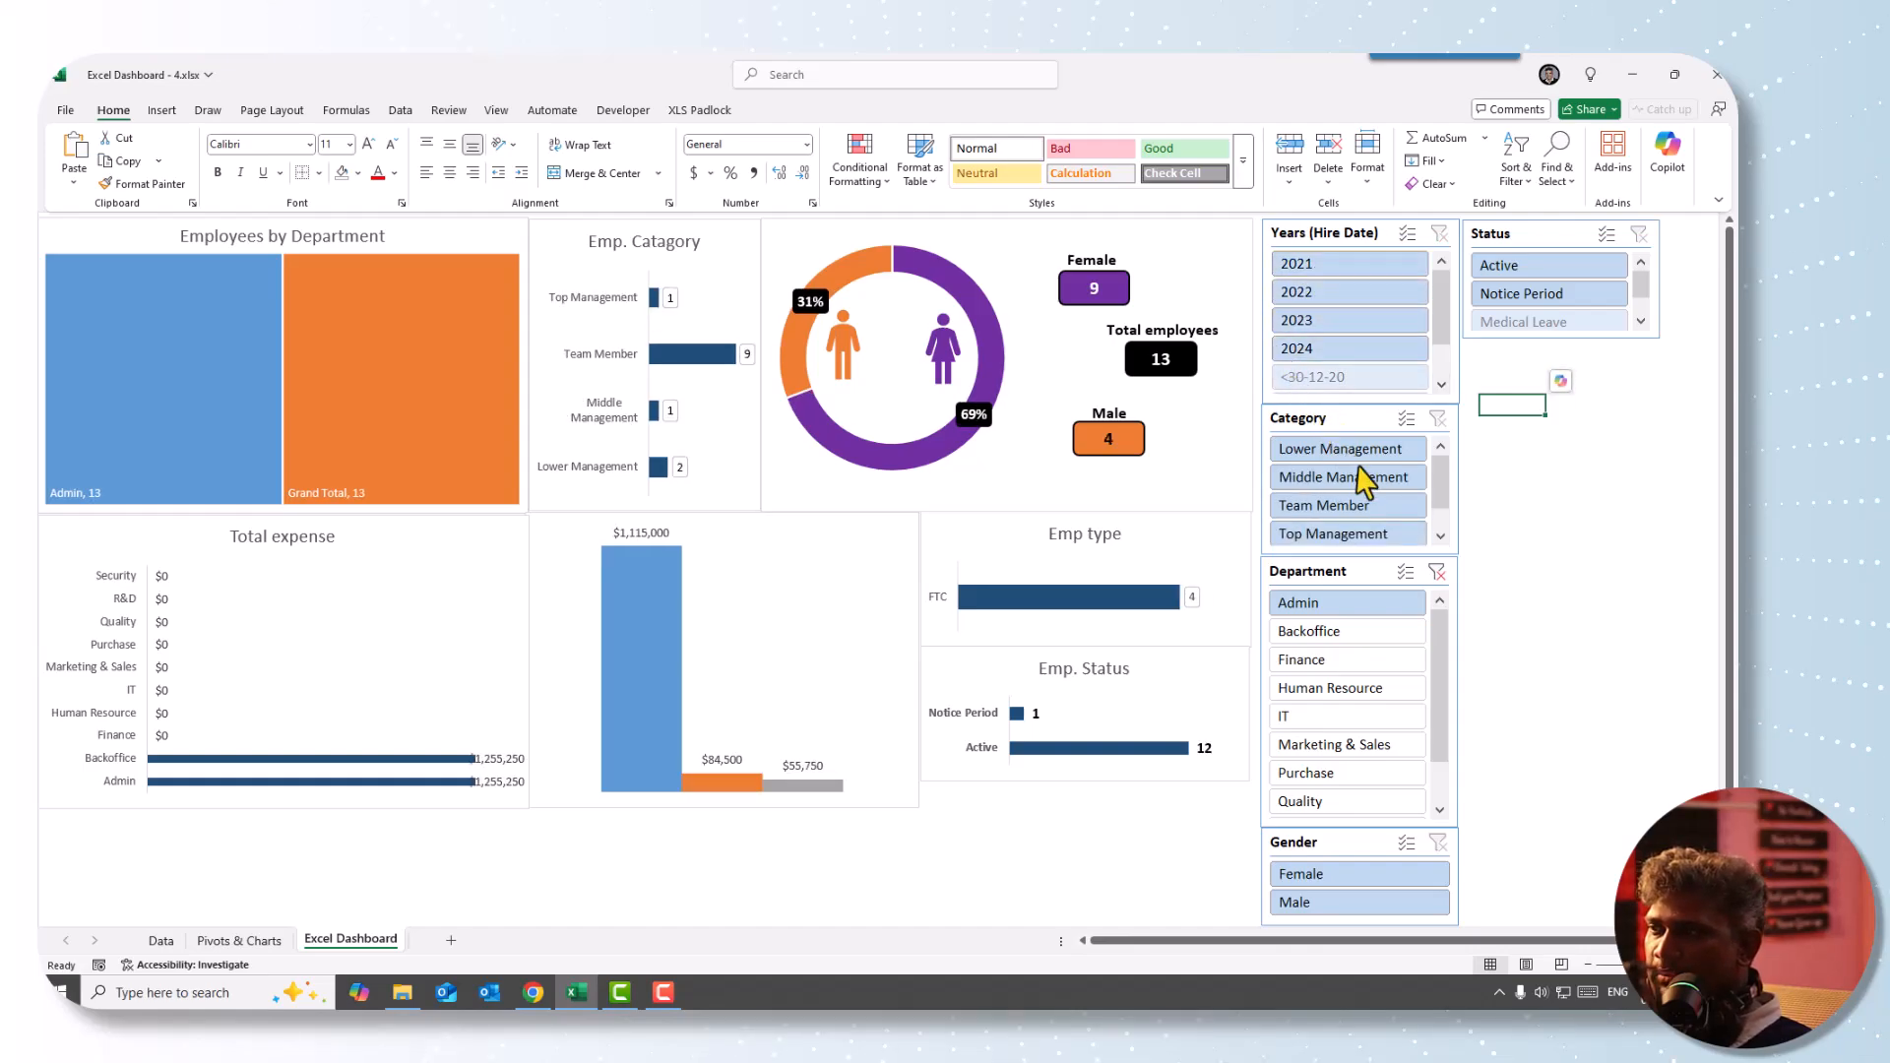
click(1438, 572)
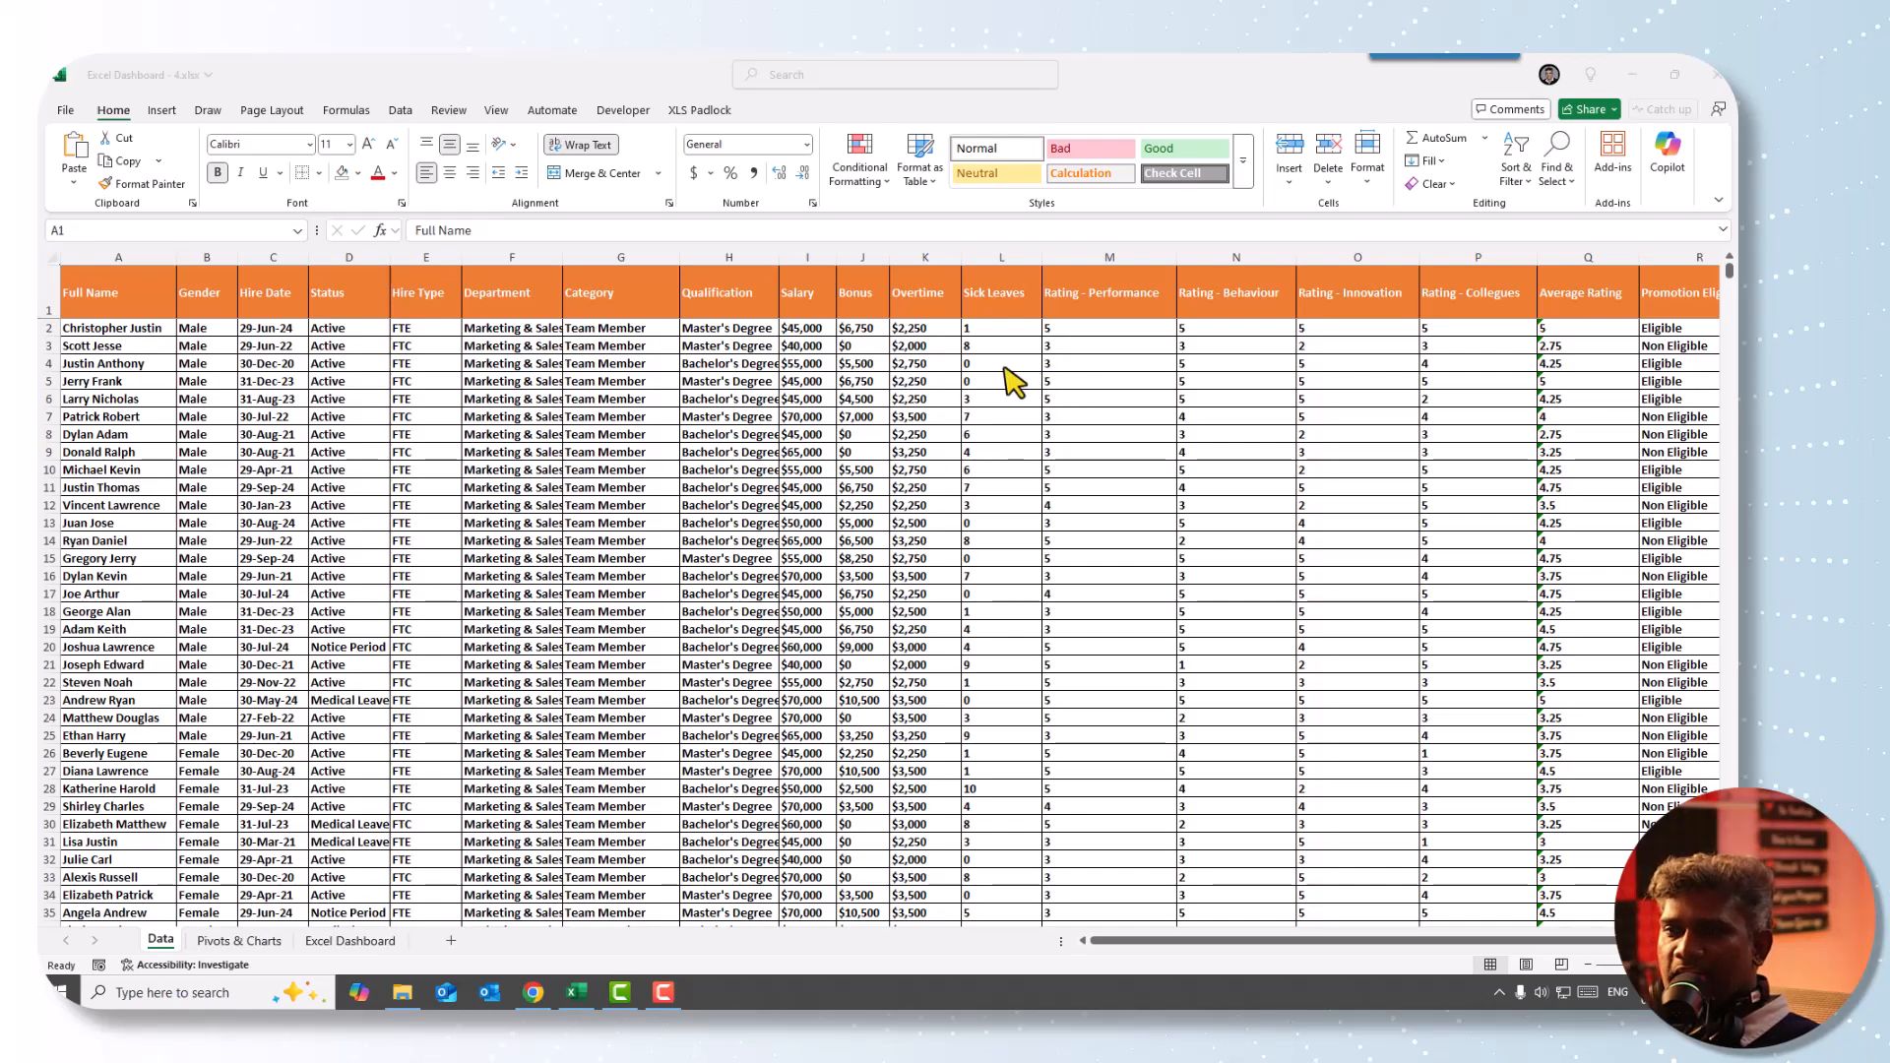
click(116, 307)
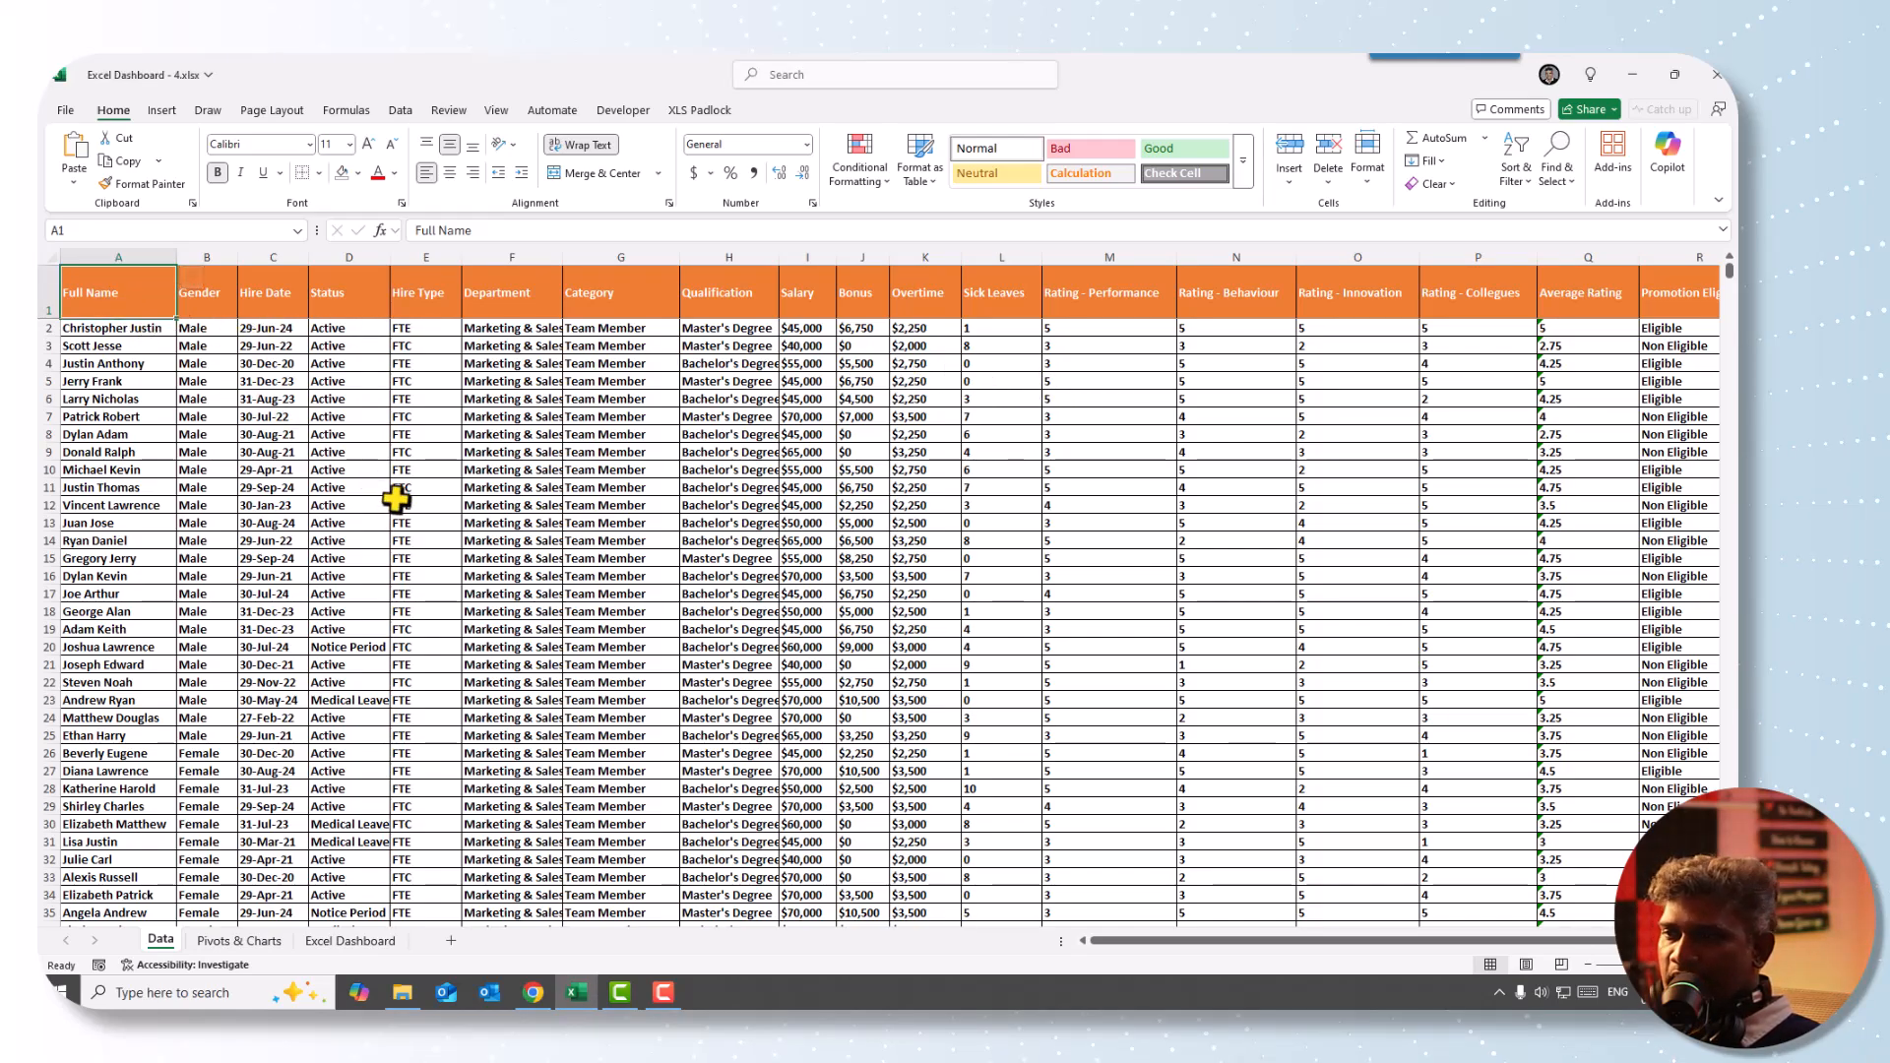
click(161, 111)
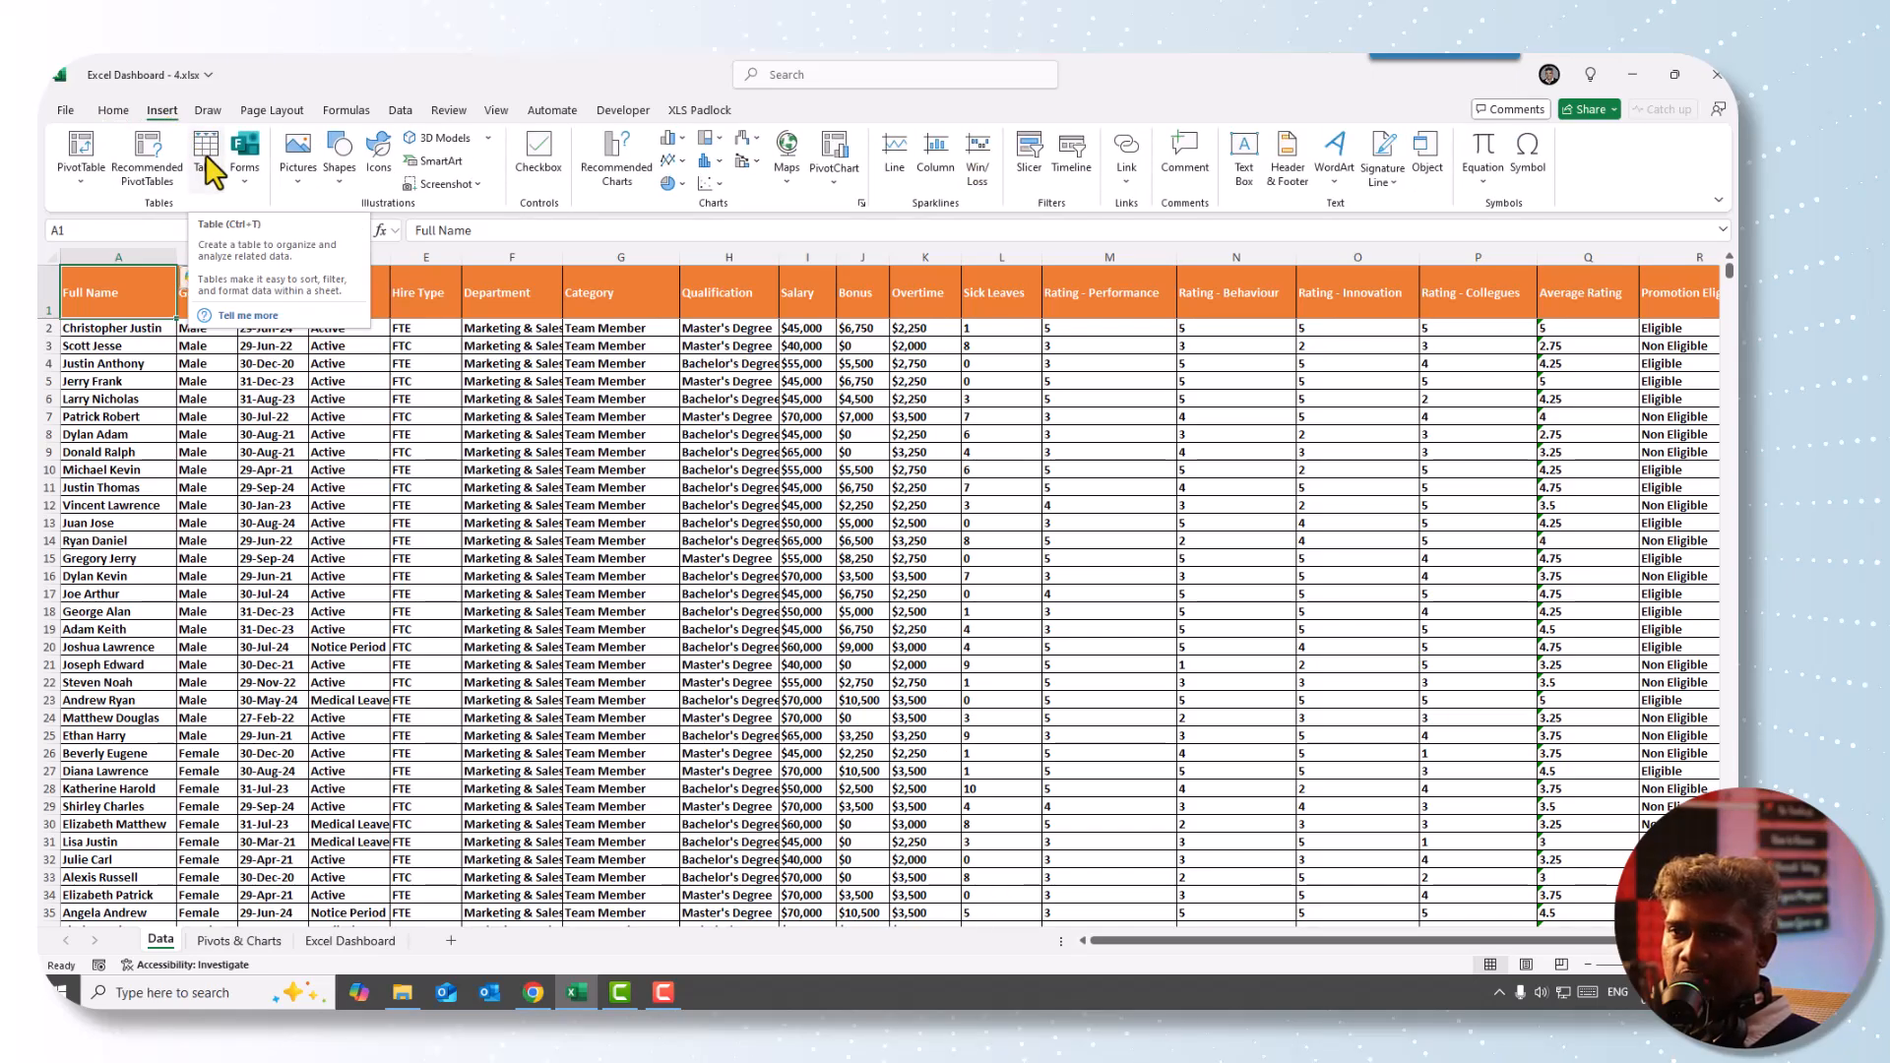
click(206, 155)
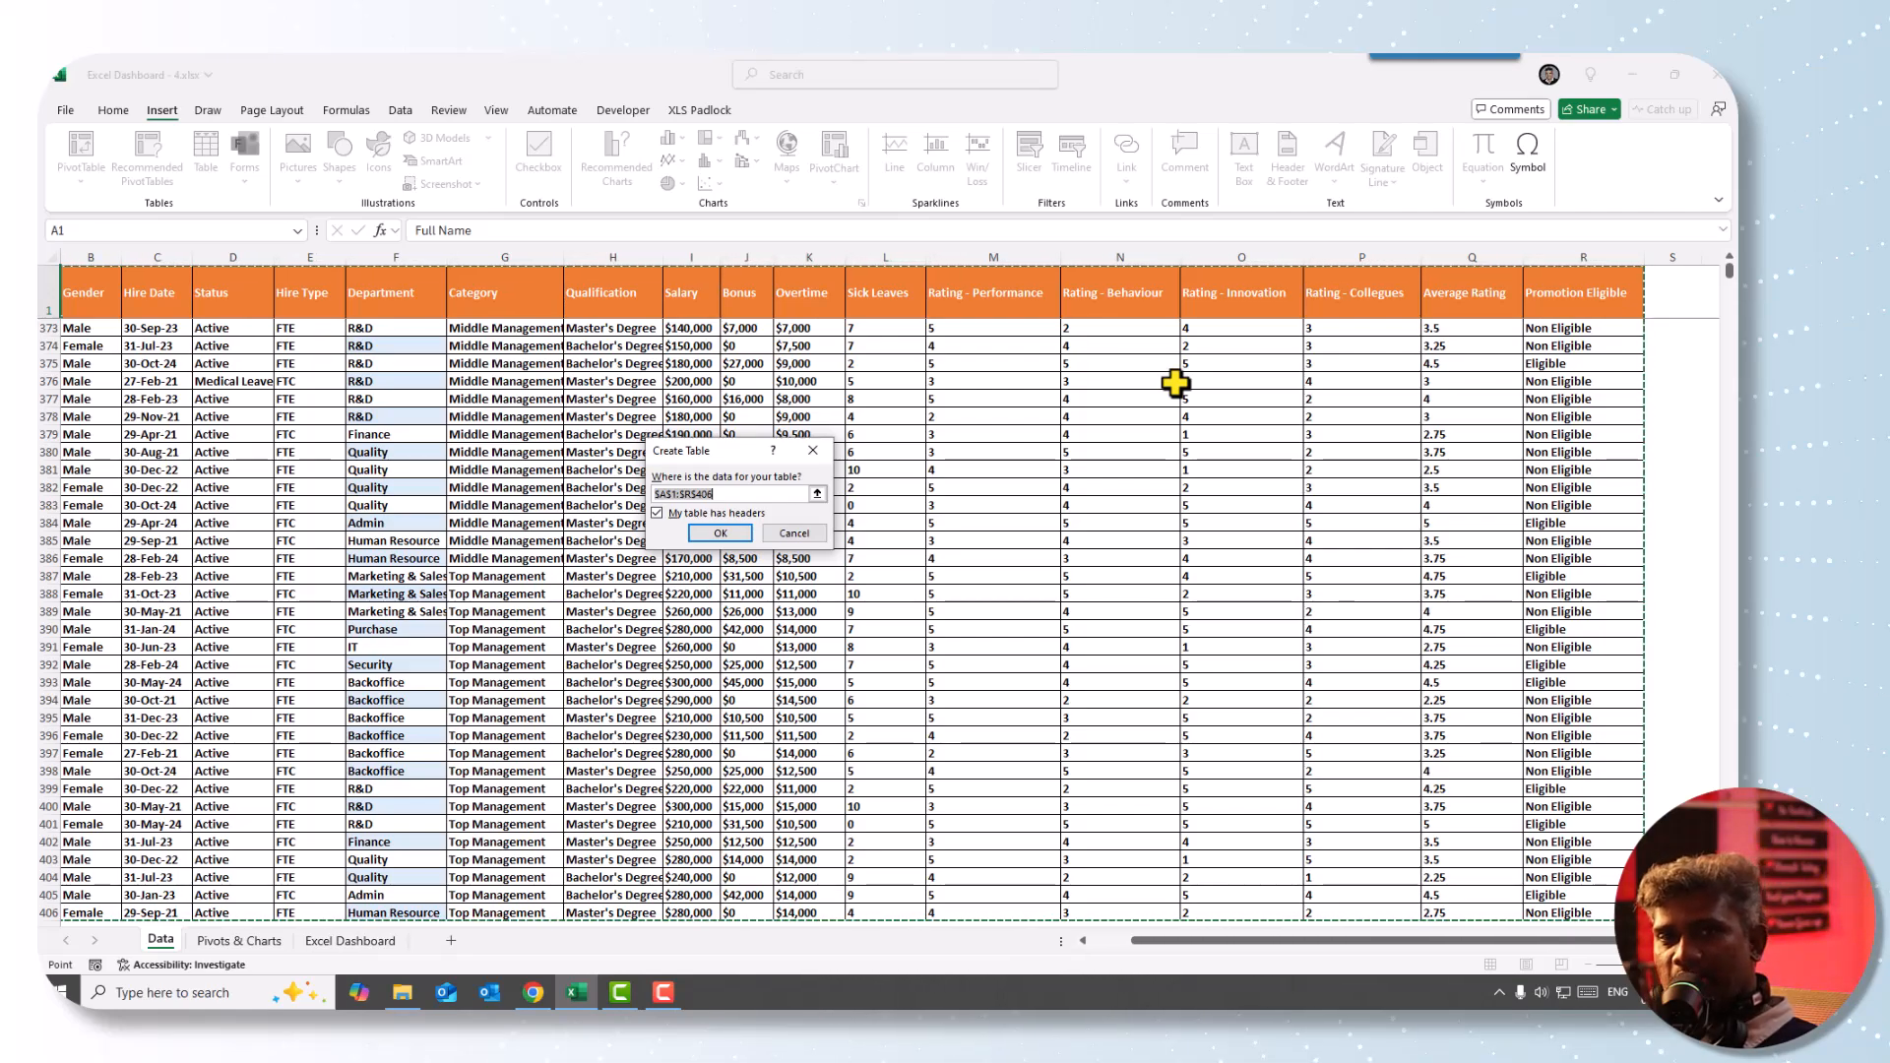
click(795, 534)
- Convert the employee data range A1:R406 on the Data sheet into a table with headers
click(504, 454)
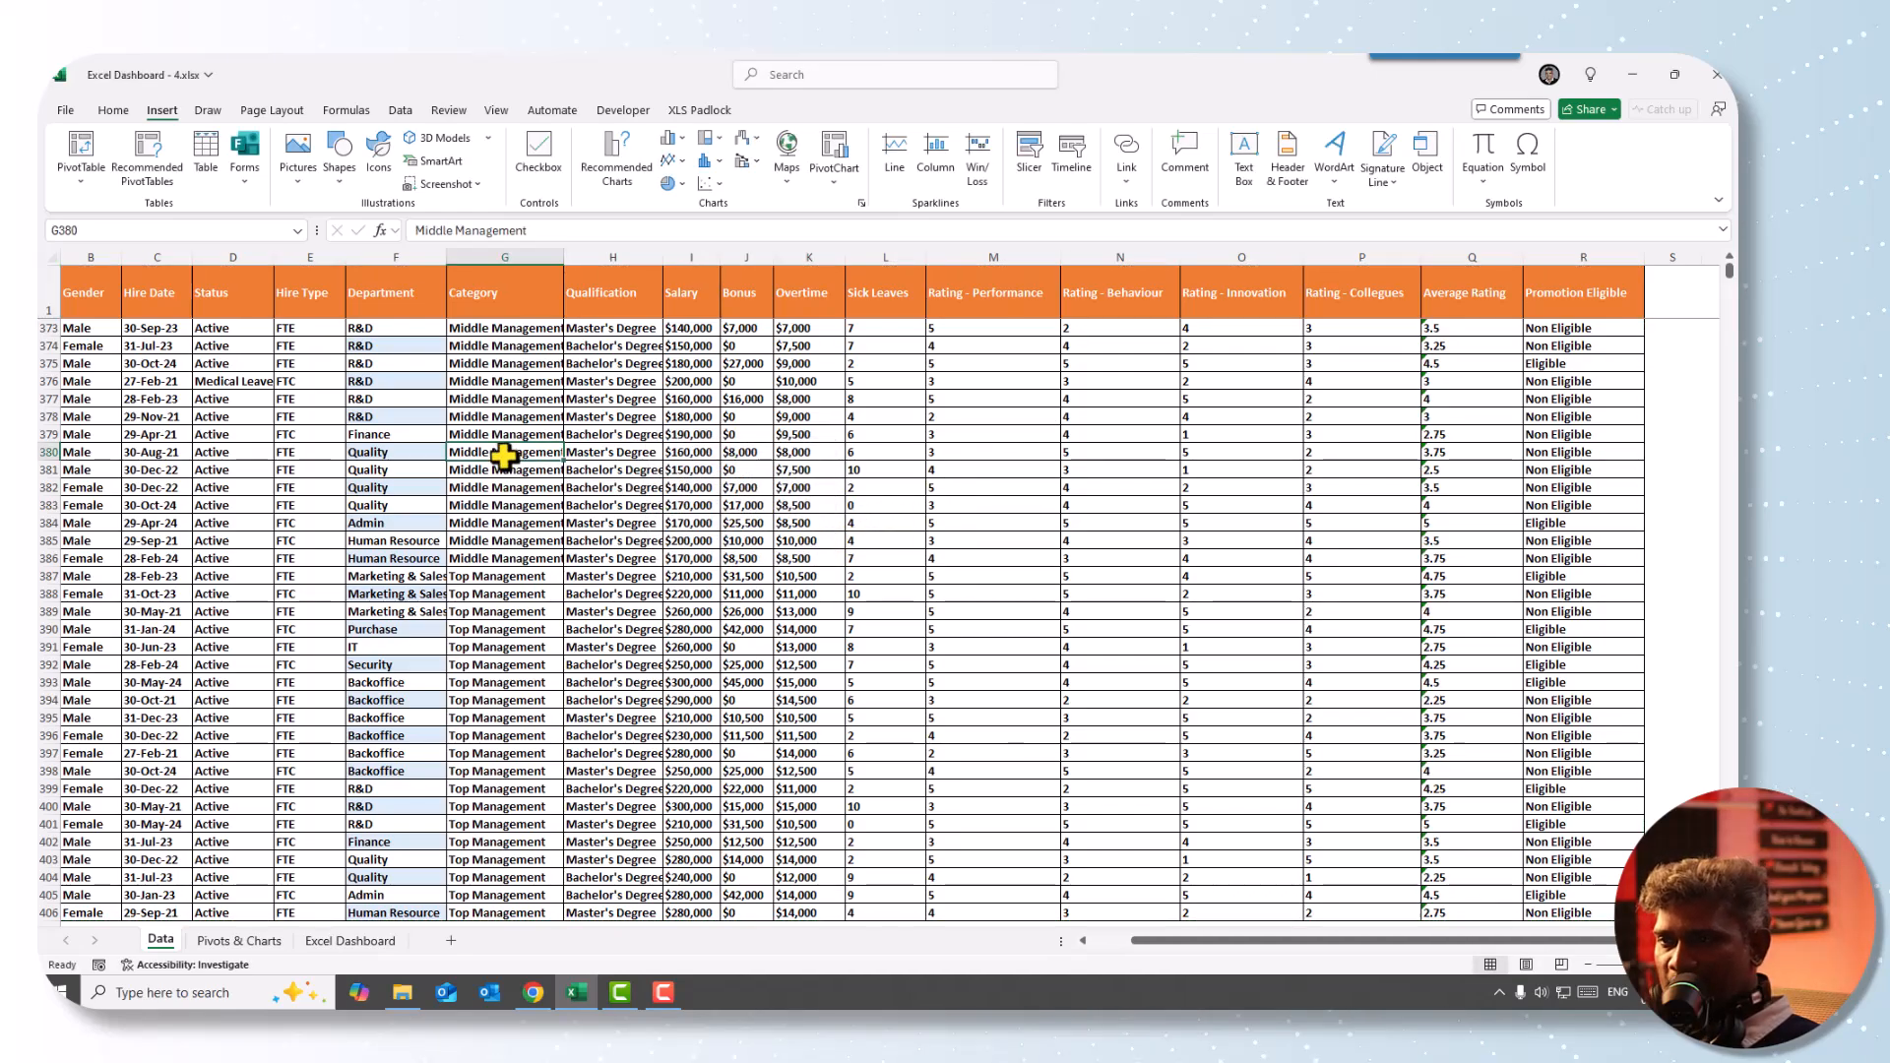
key(ctrl+t)
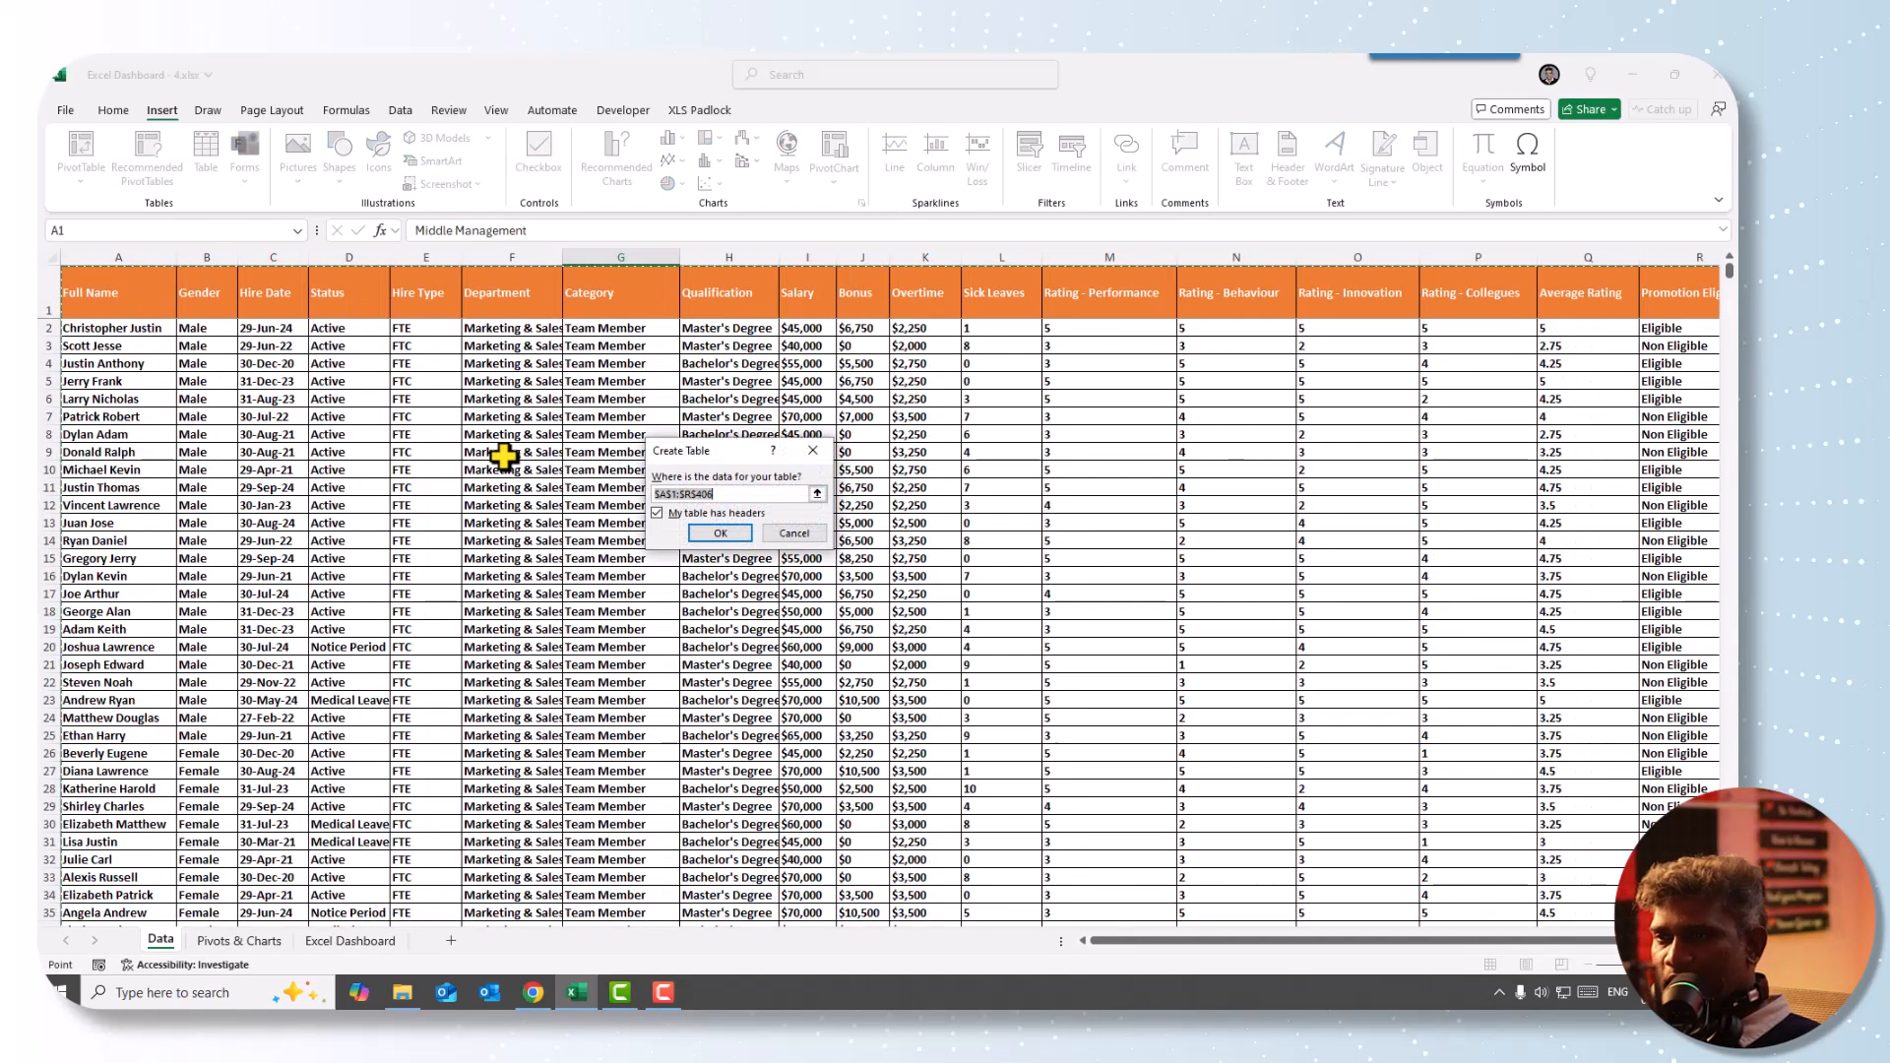
click(729, 534)
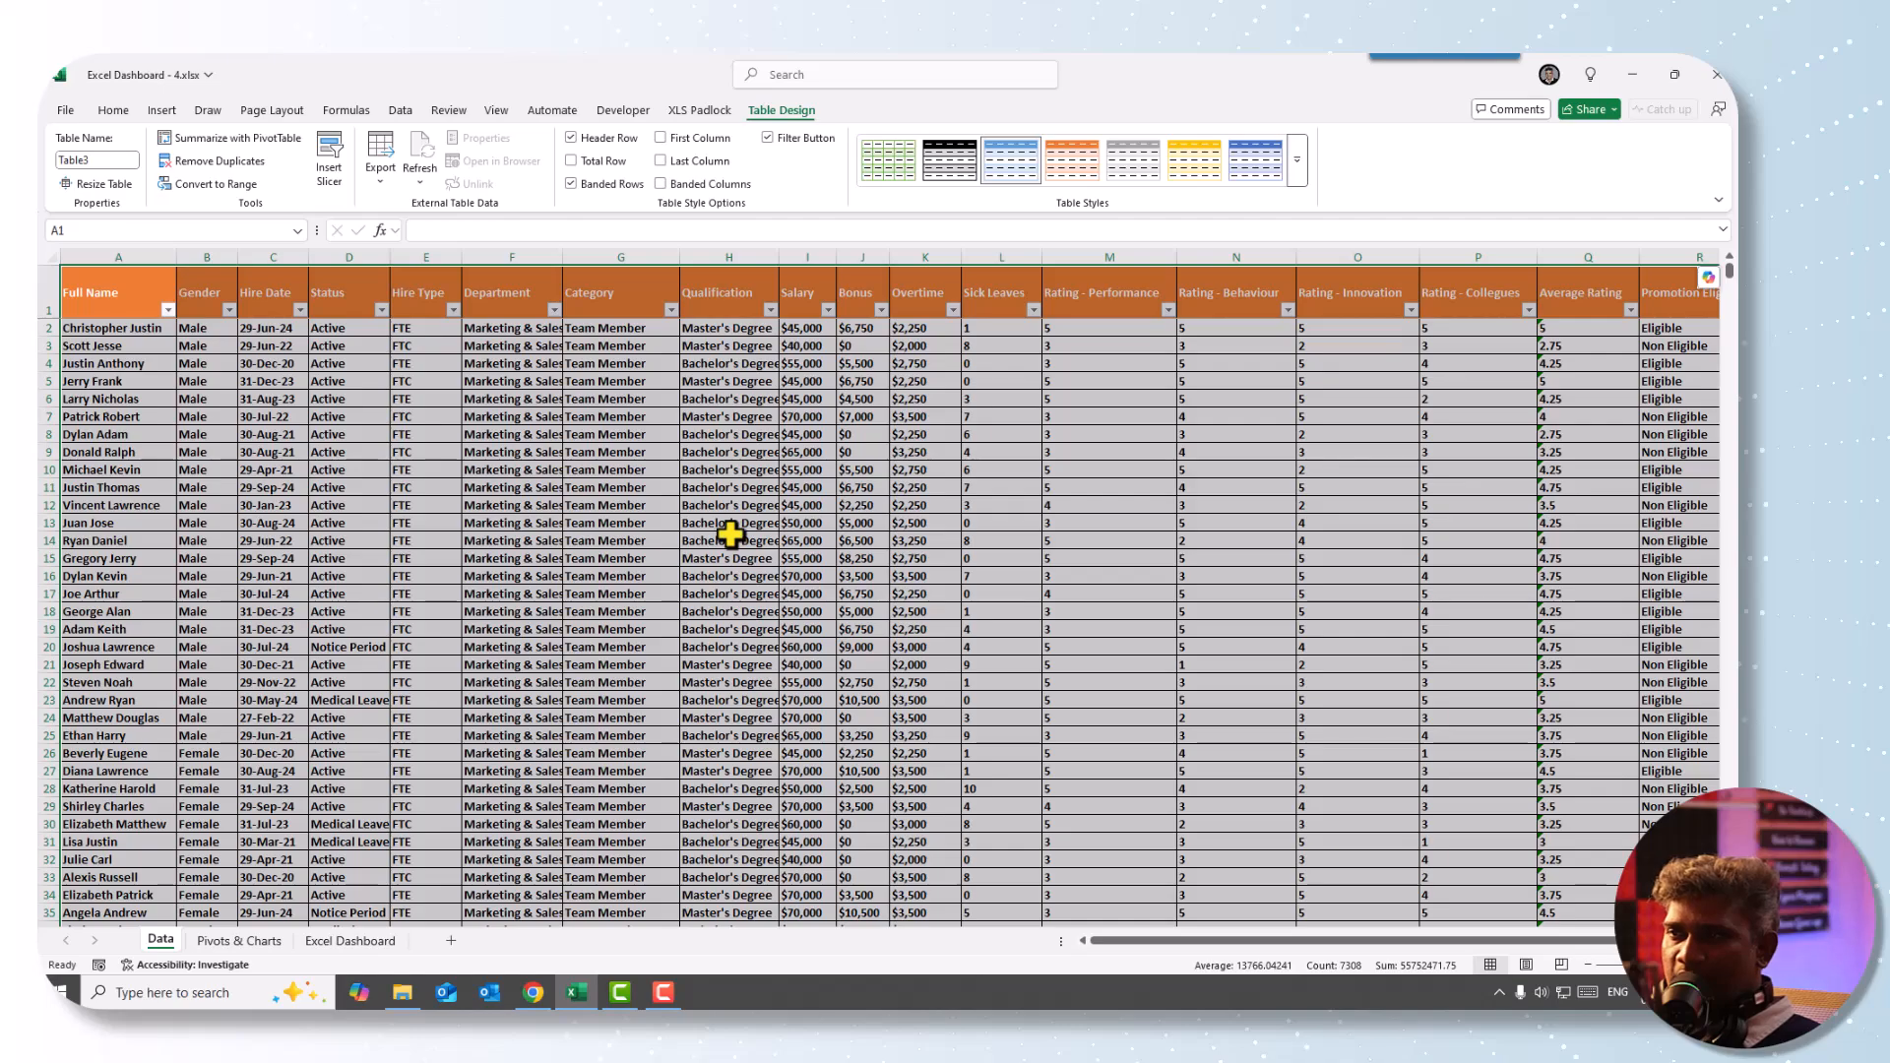
- Rename the employee data table as HRData
click(94, 160)
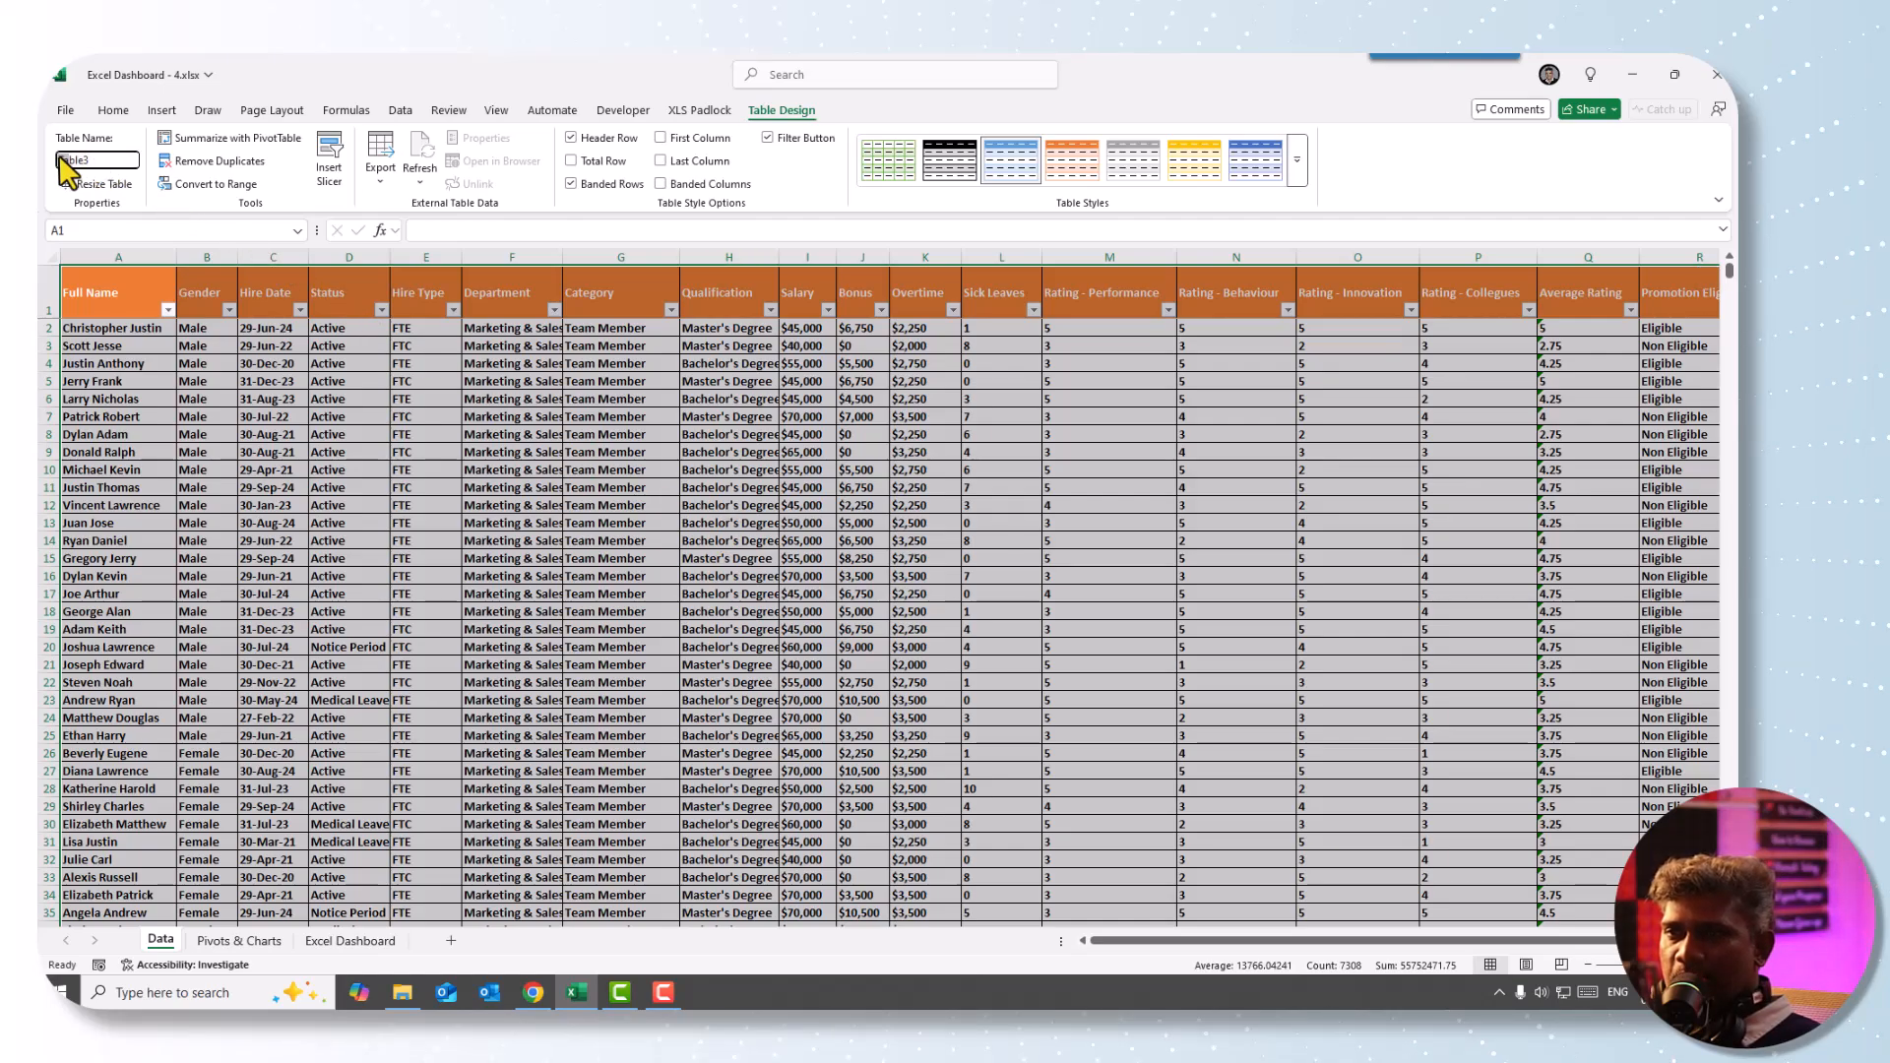
text(HRD)
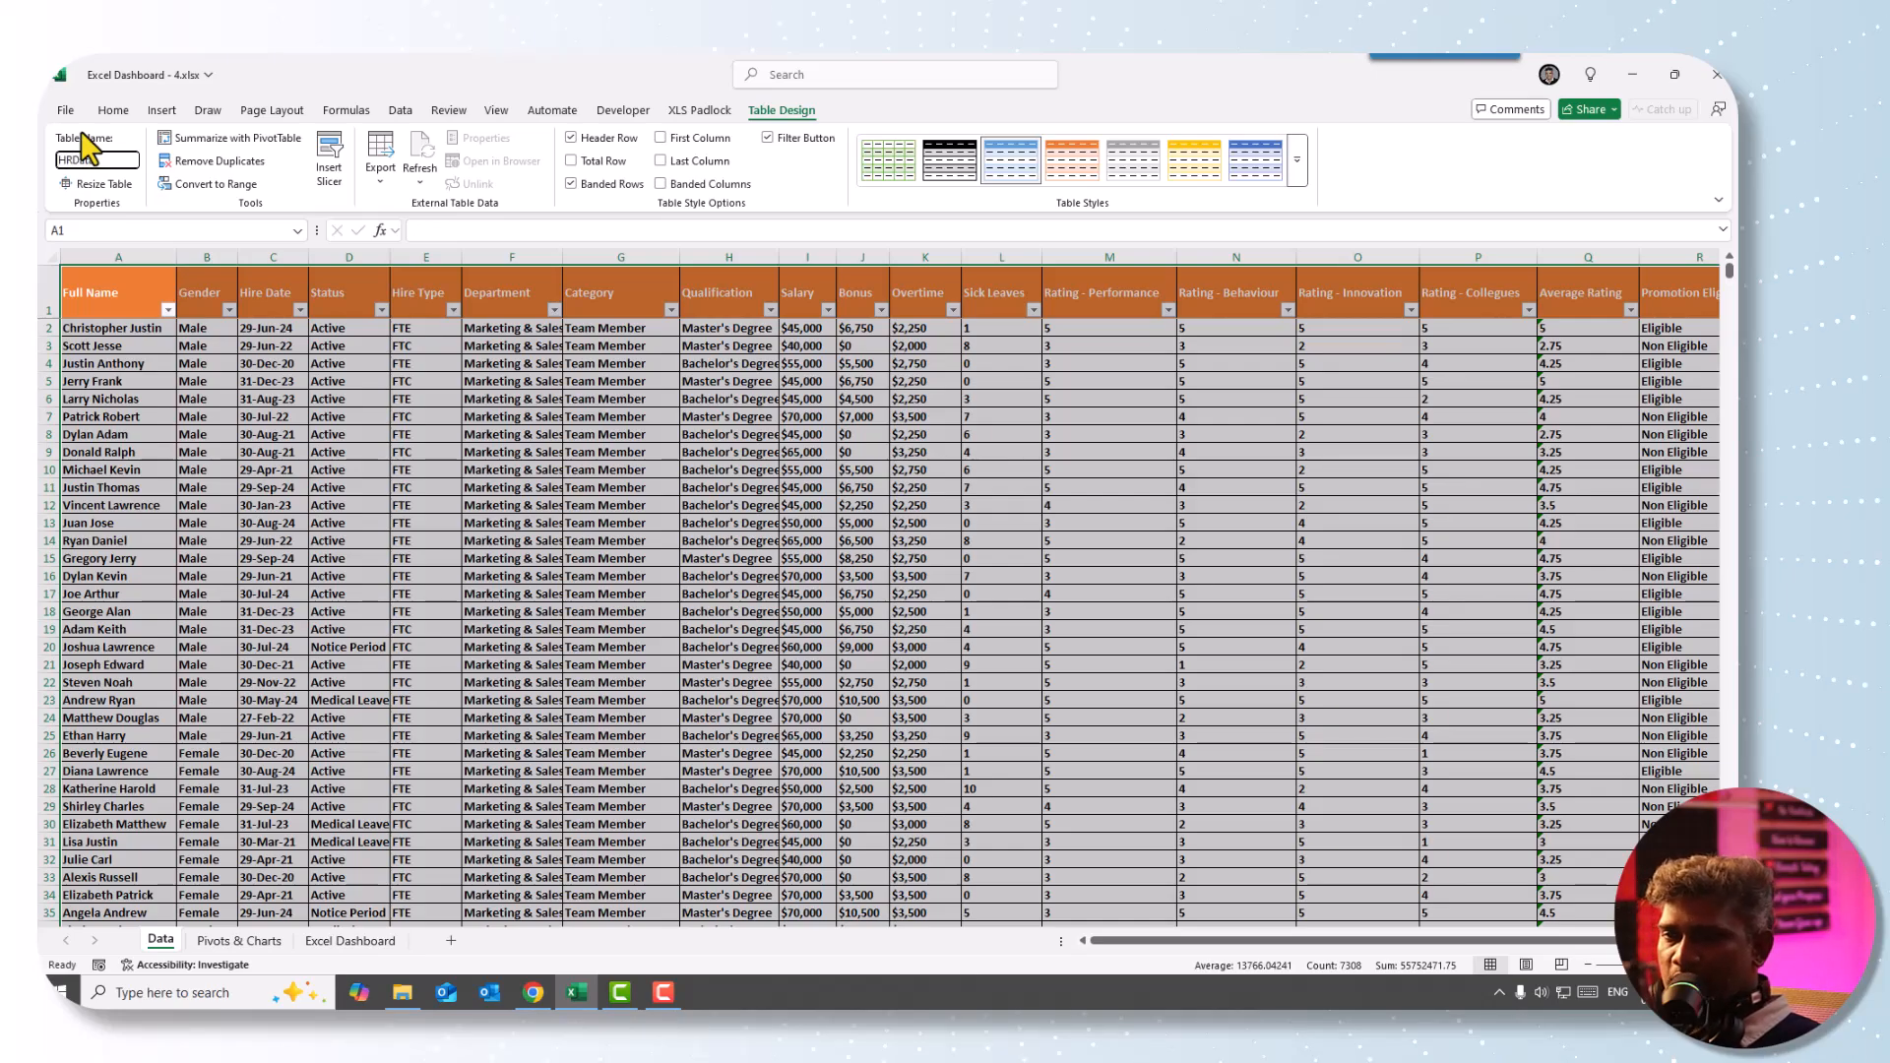
key(Return)
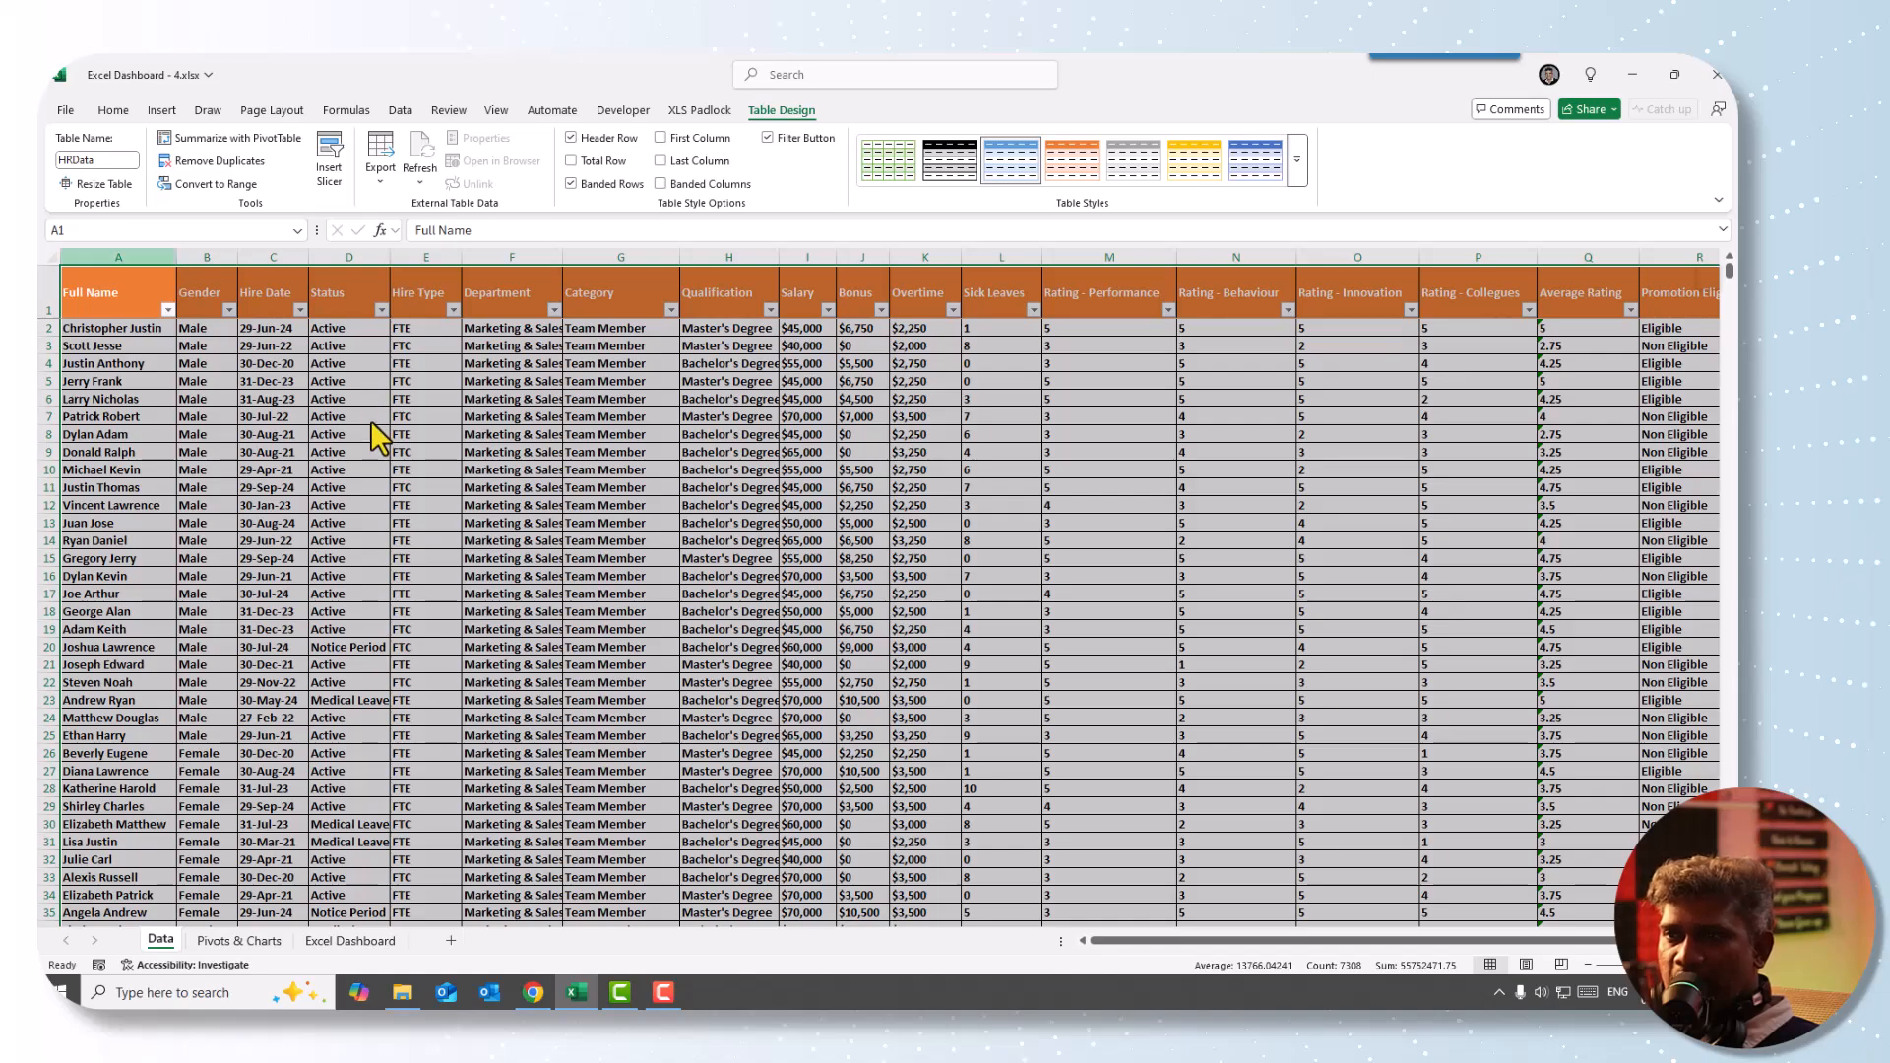
- Create a PivotTable from HRData at cell A4 of the Pivots & Charts sheet, with Gender as rows and count of Gender as values
click(162, 110)
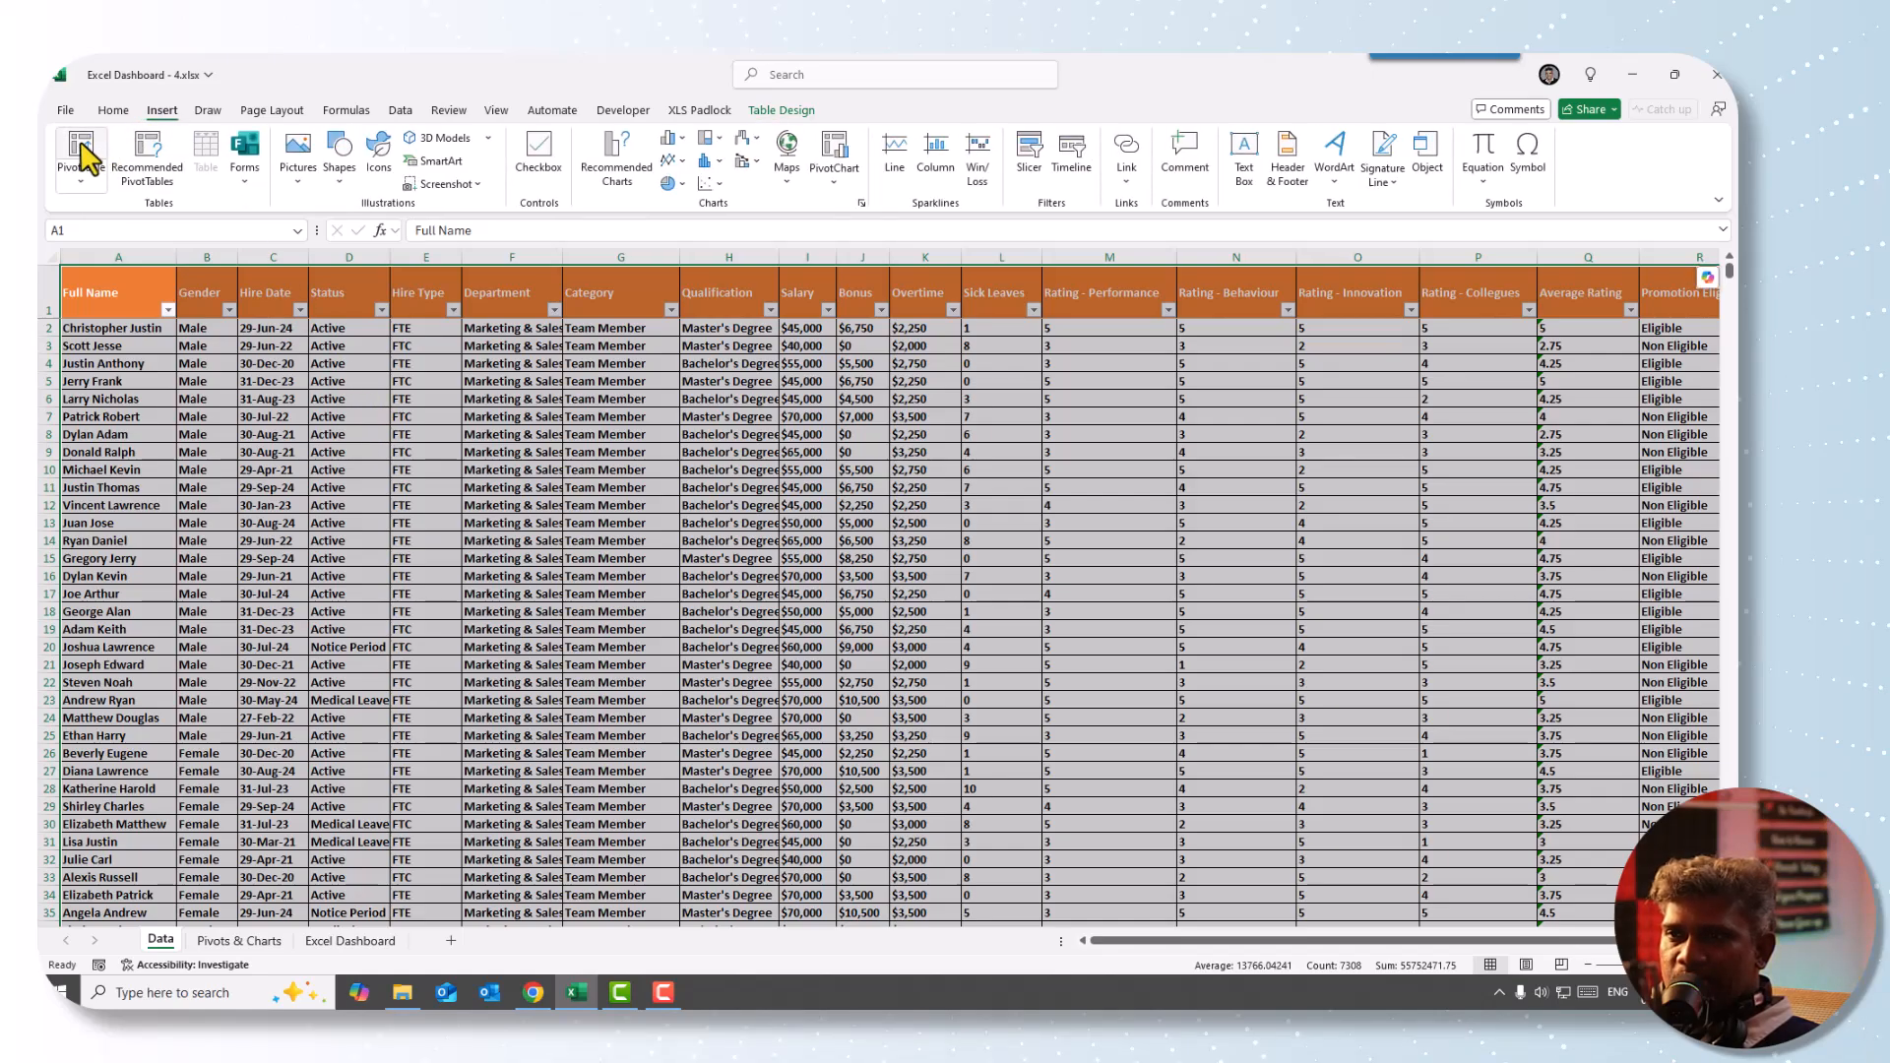
click(85, 158)
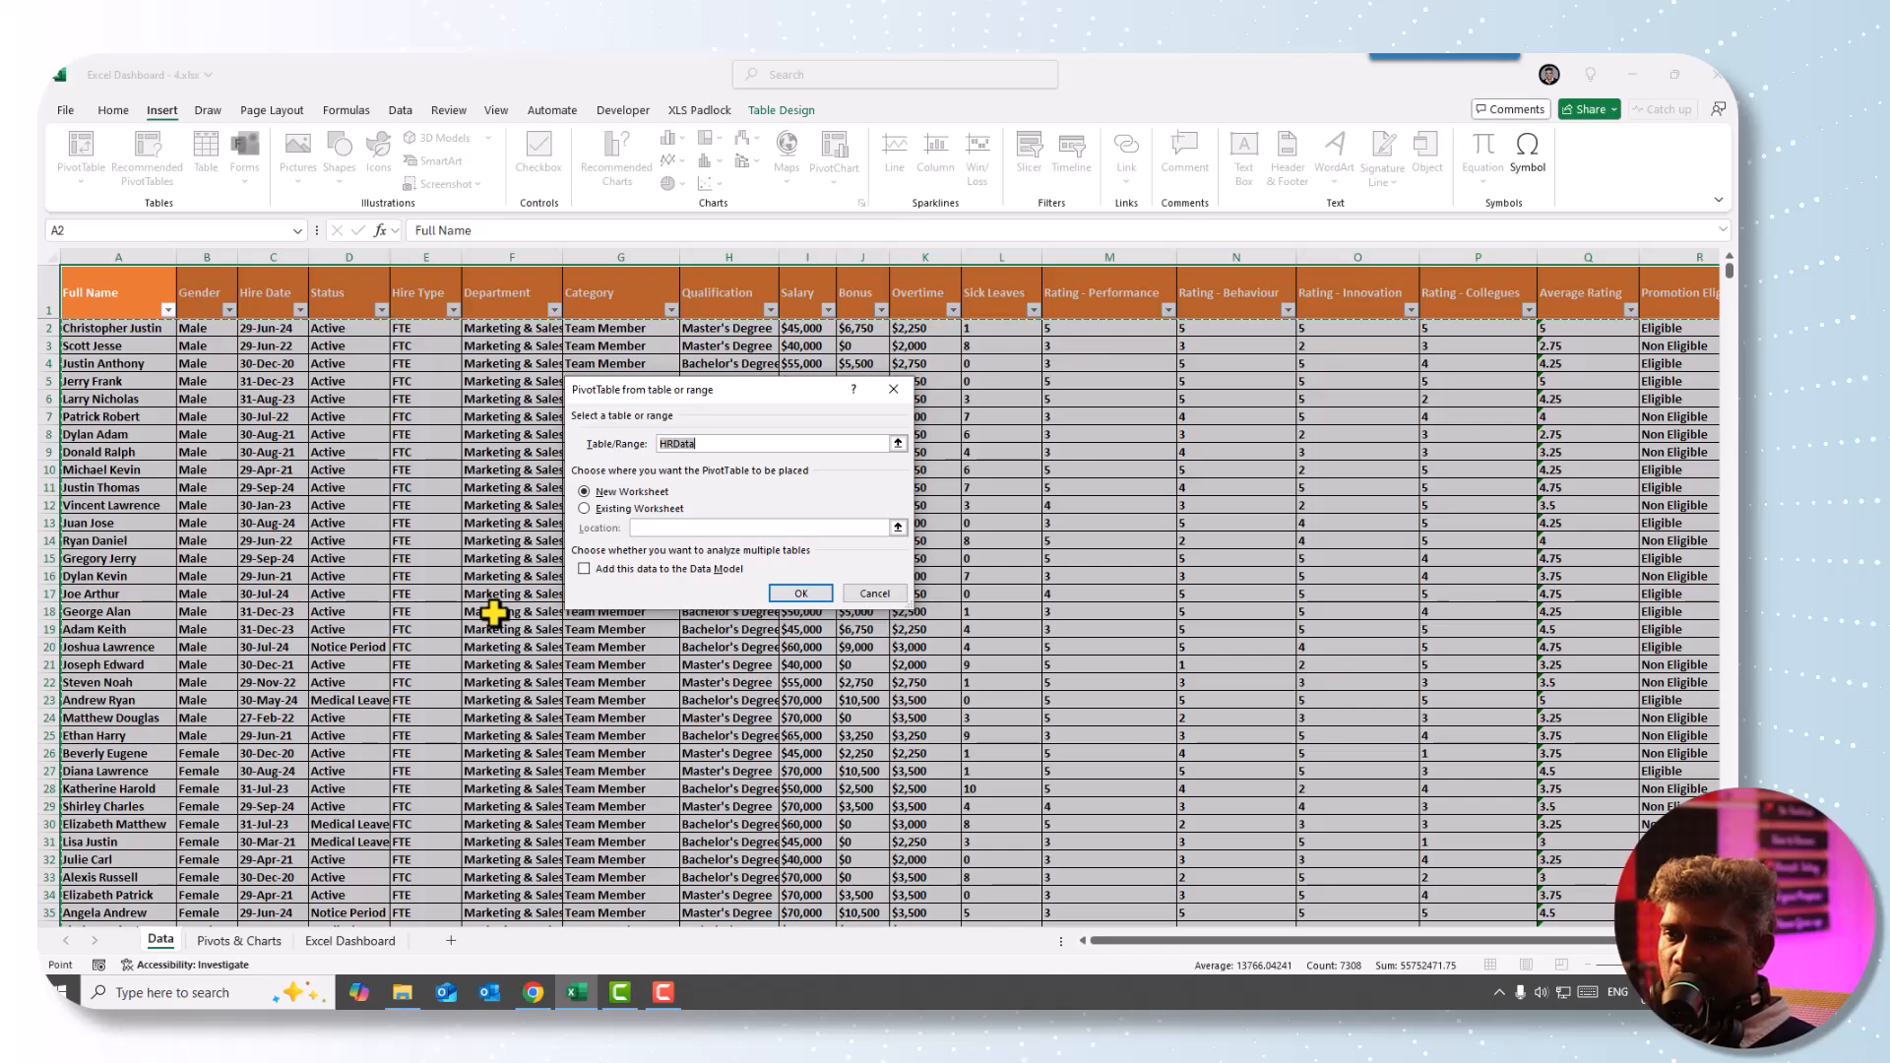
click(598, 510)
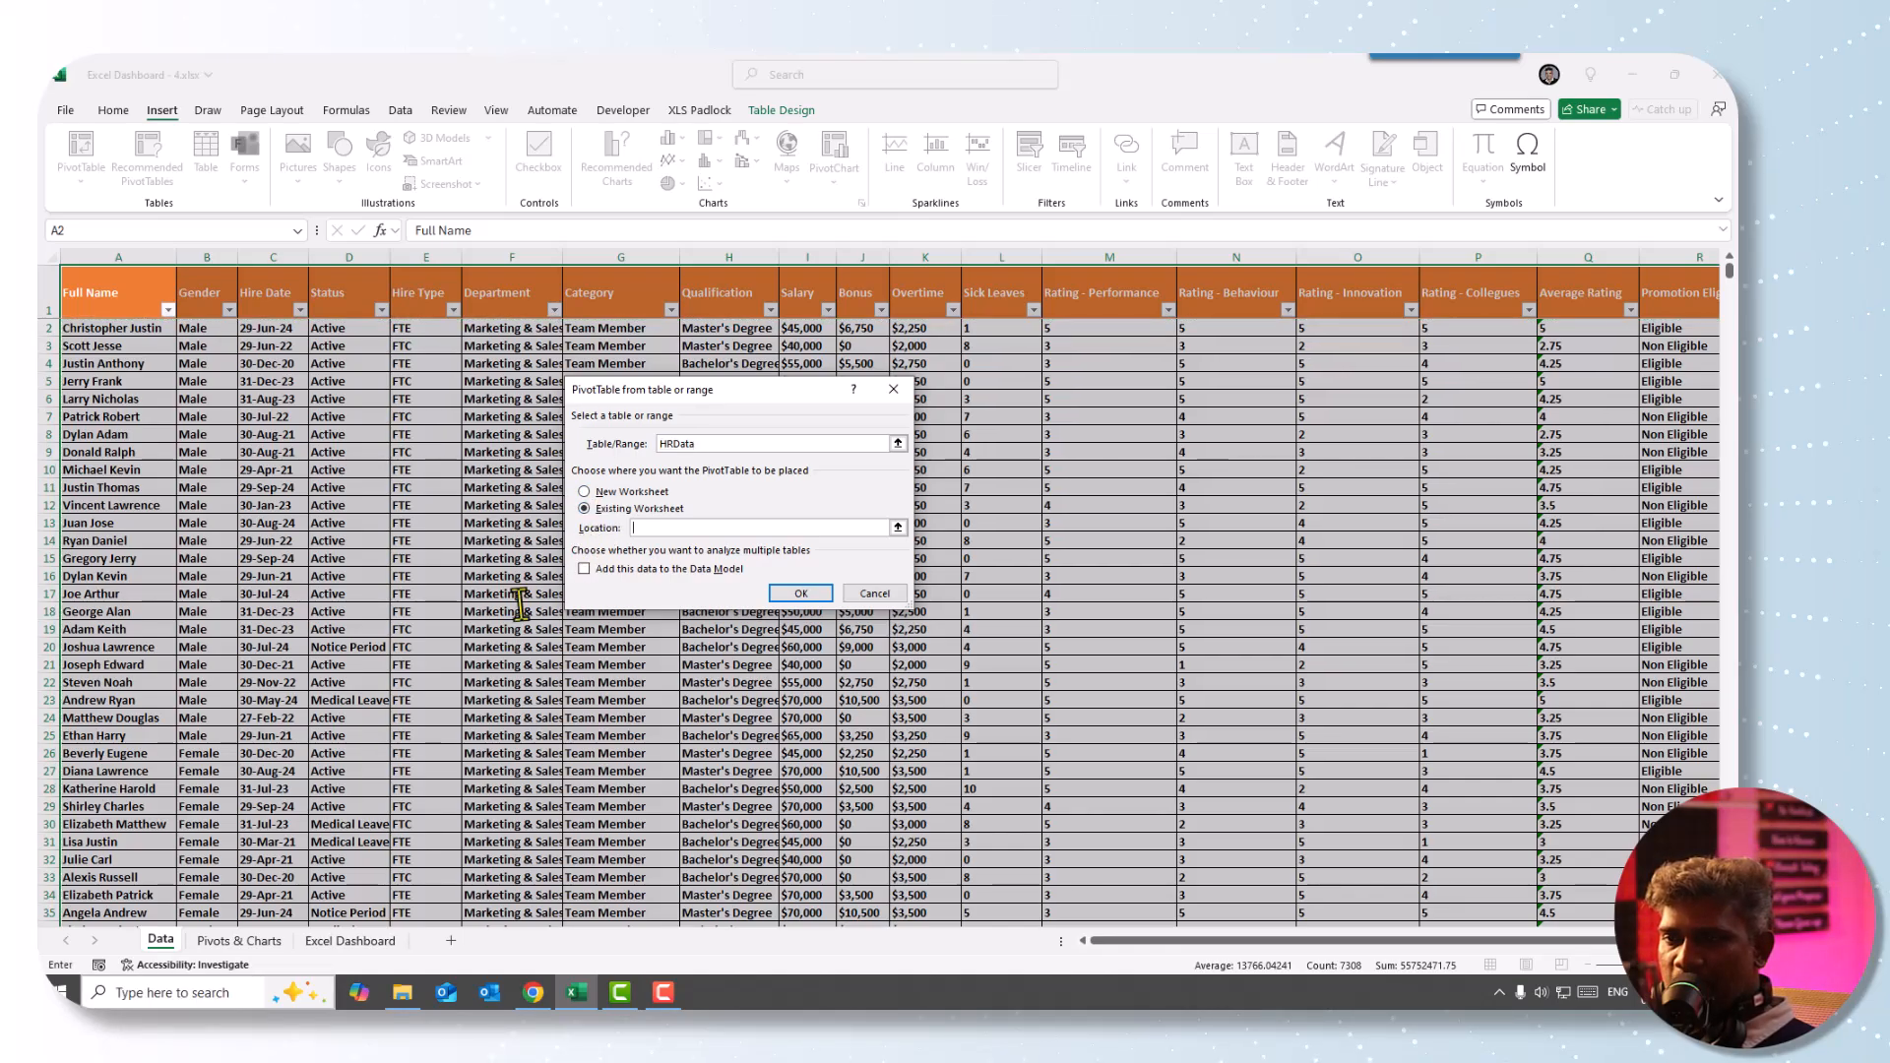
click(247, 940)
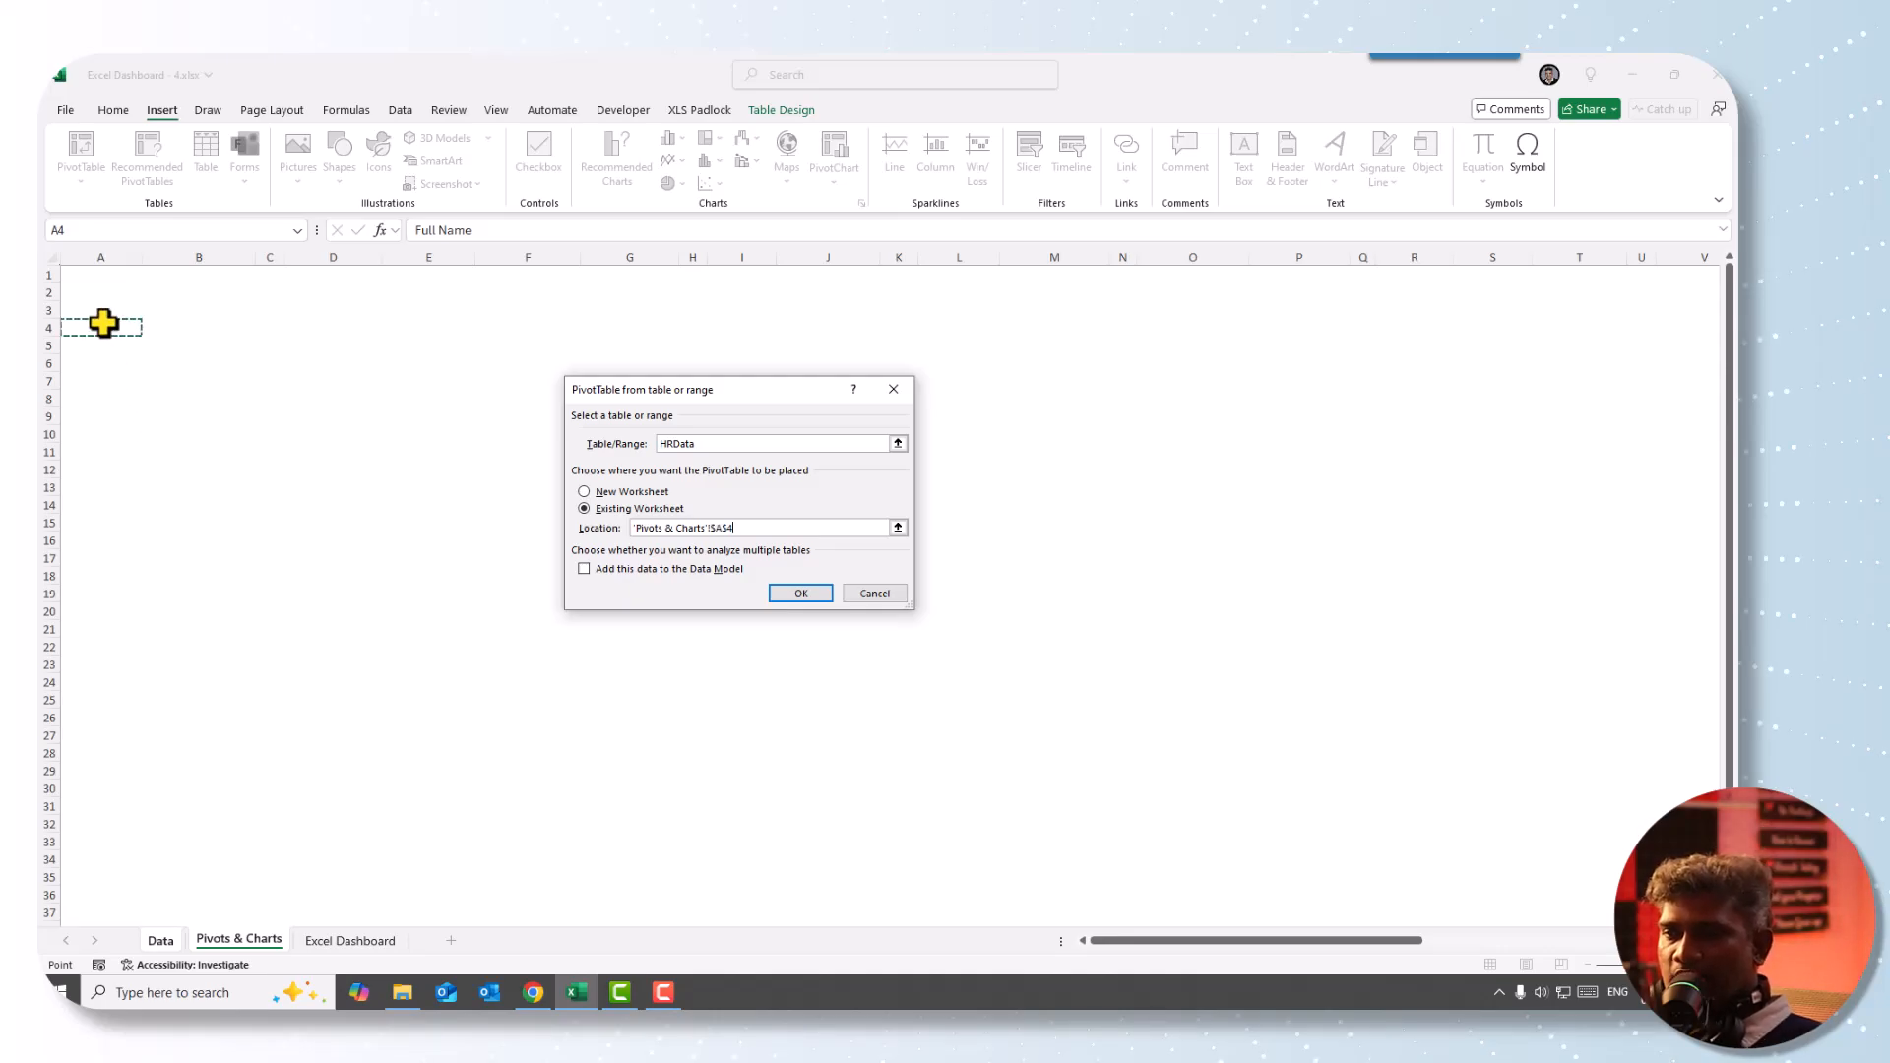
click(798, 593)
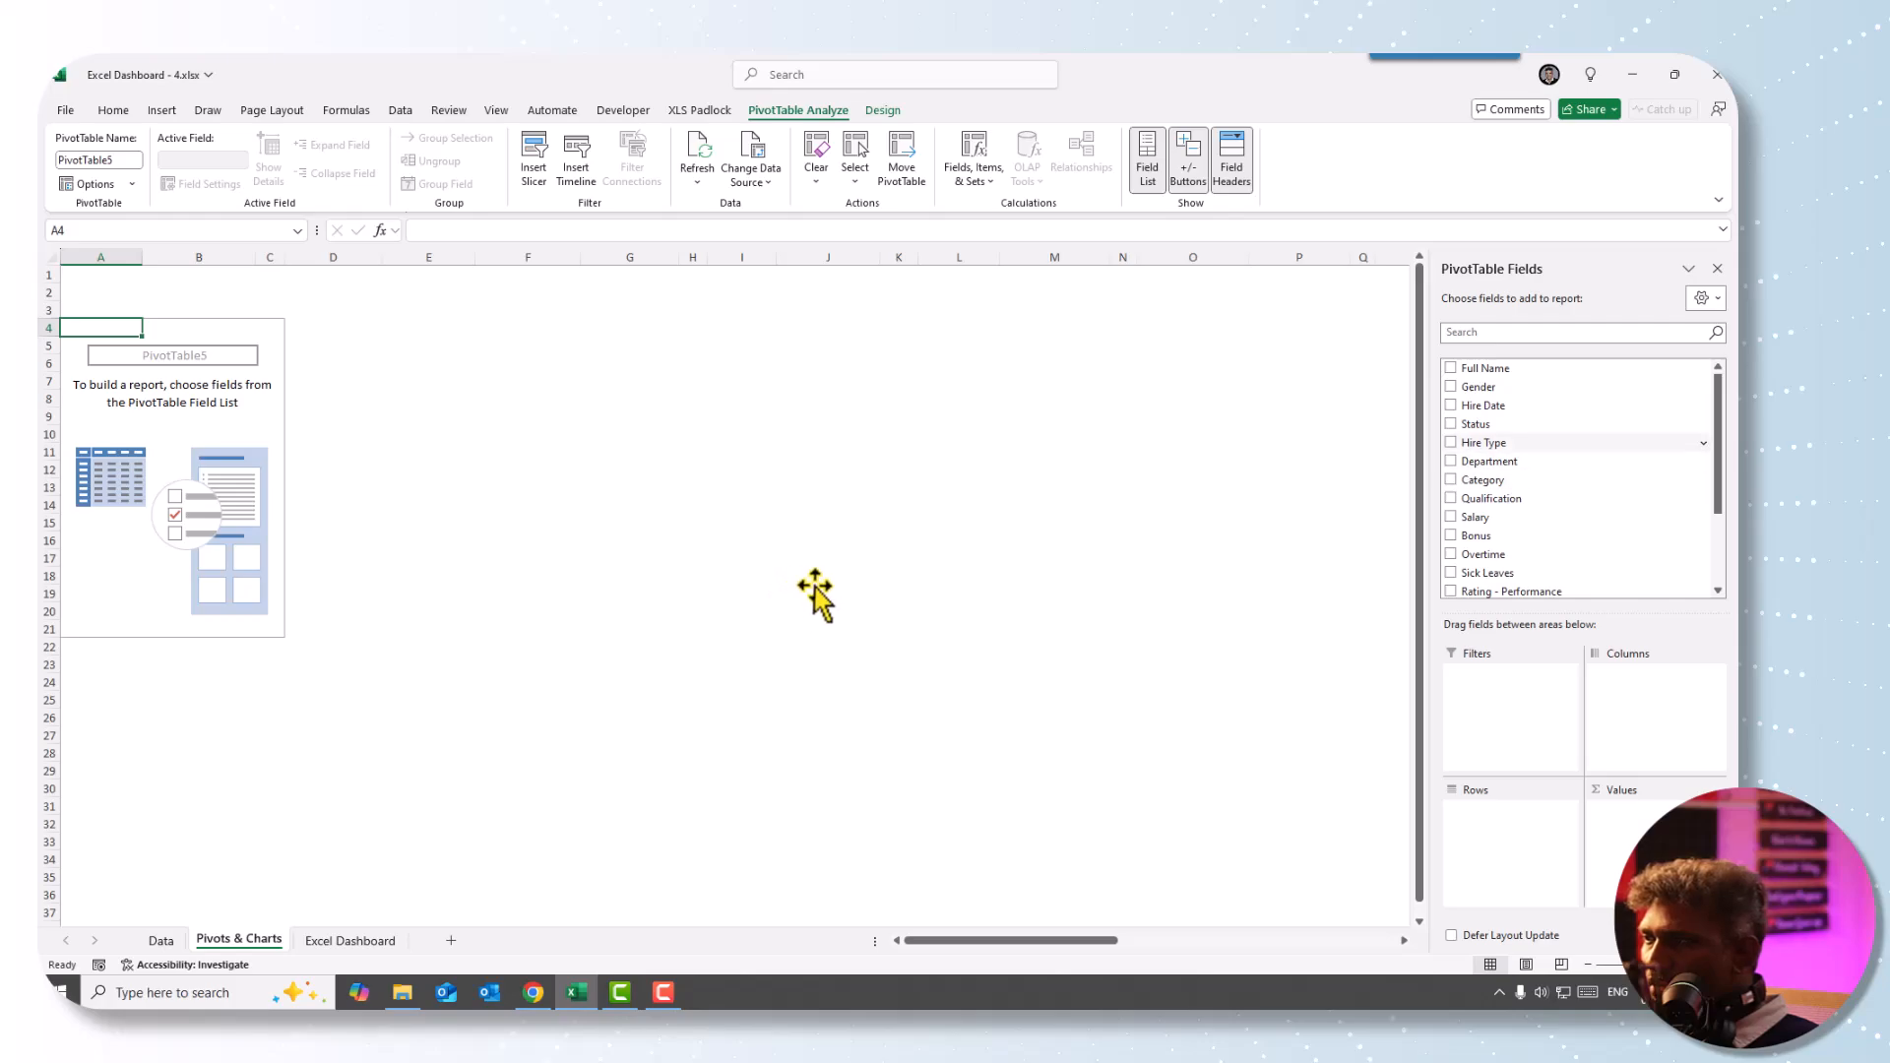
drag(1494, 387, 1542, 880)
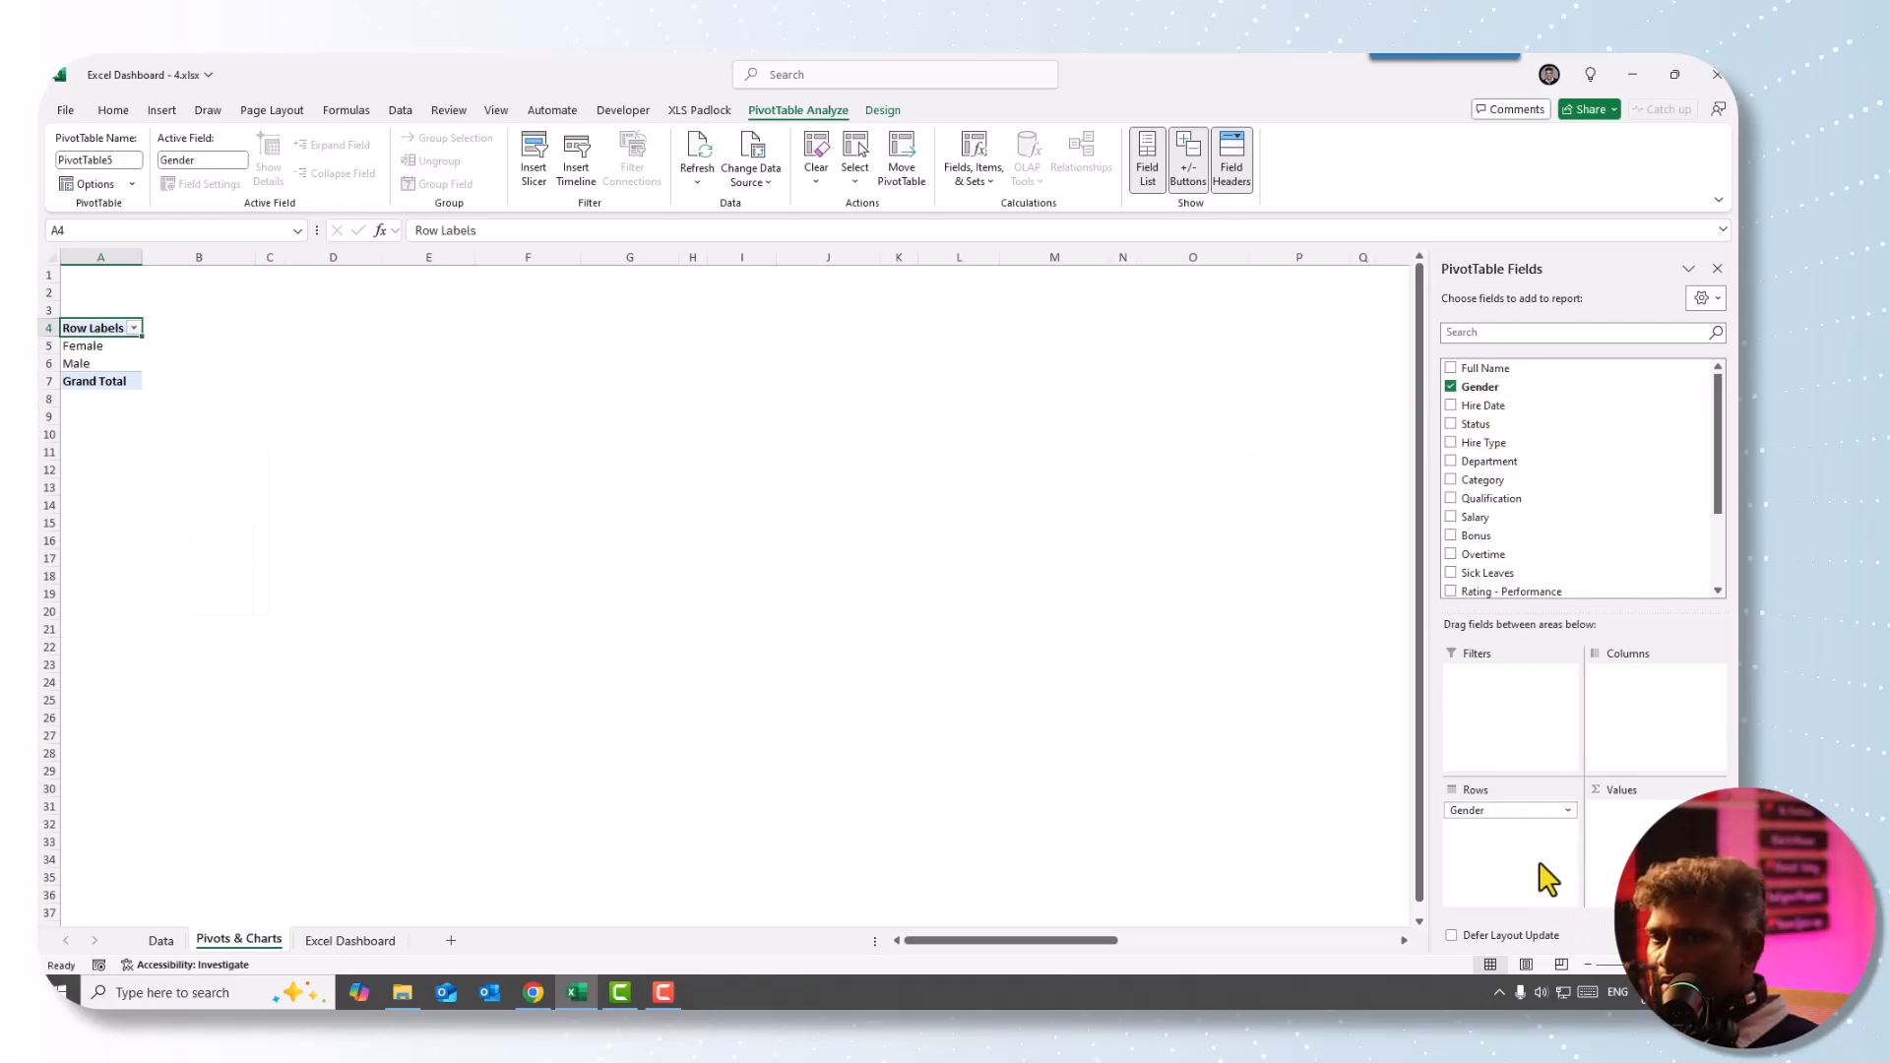
drag(1529, 389, 1623, 861)
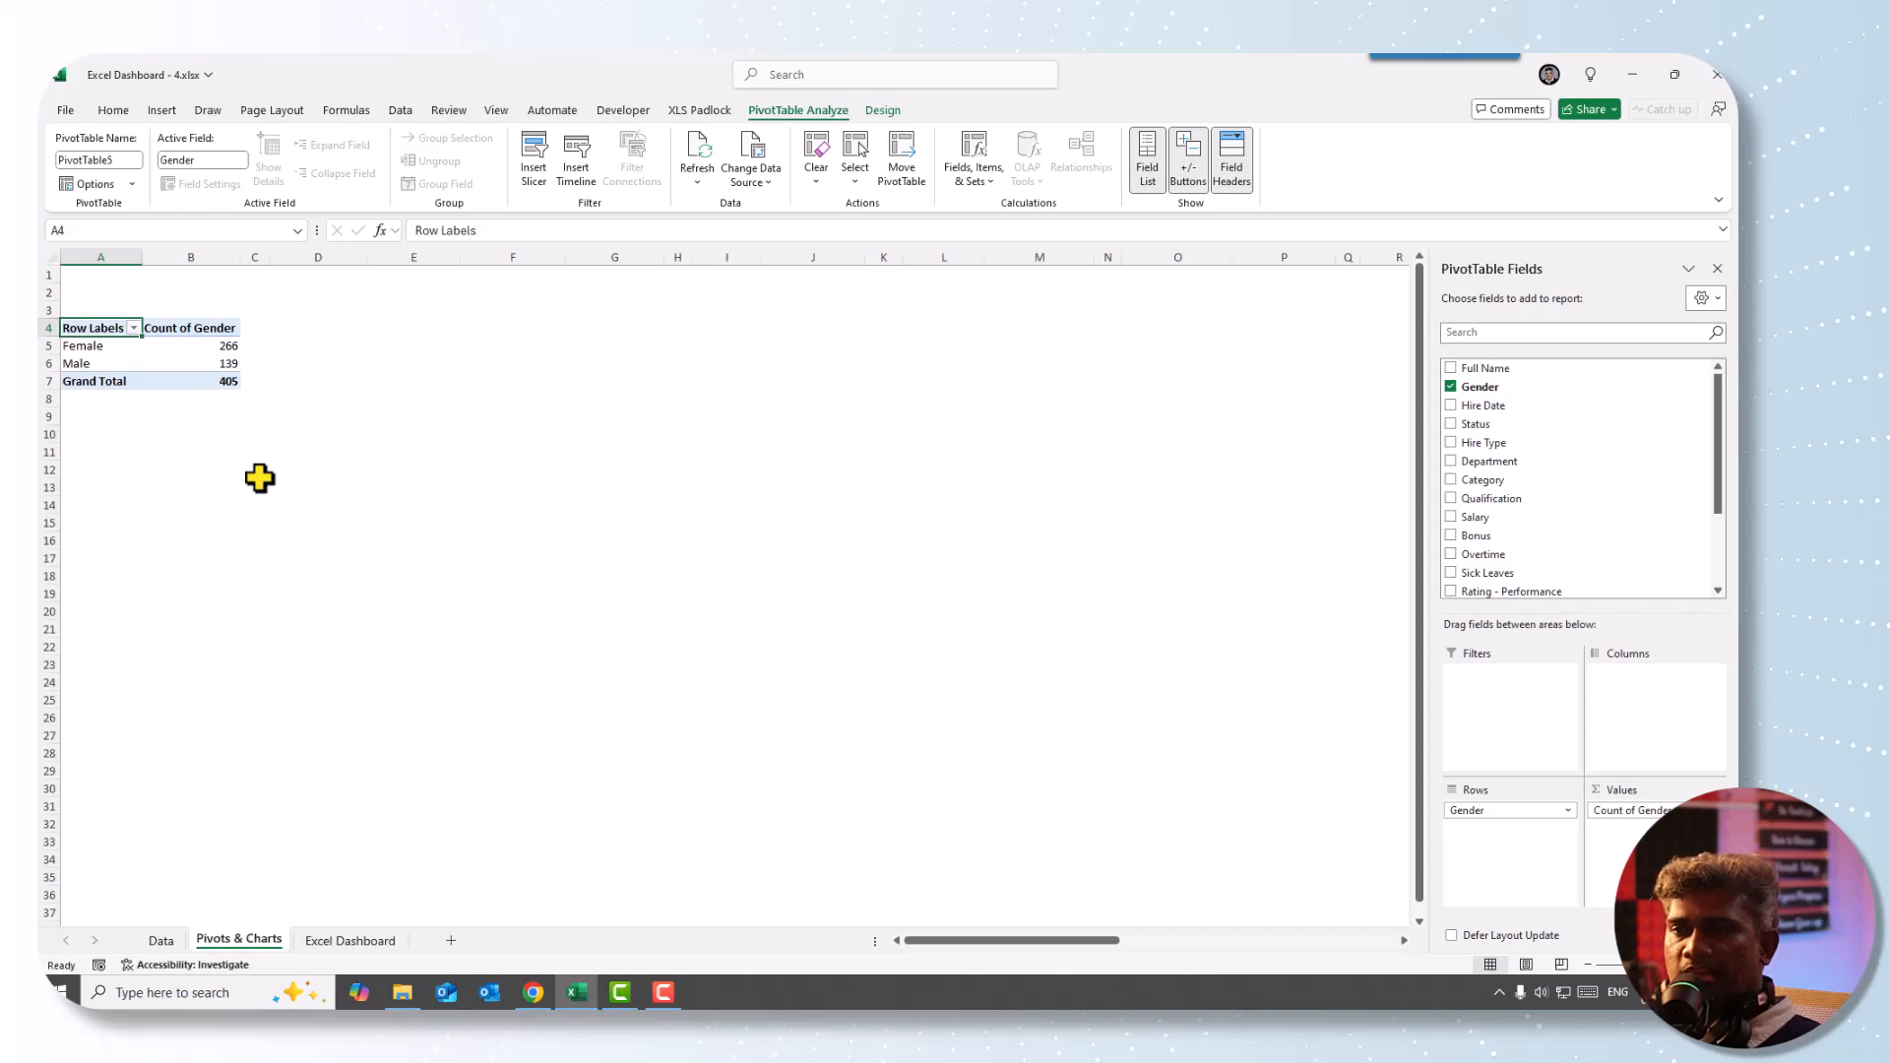
- Copy the gender PivotTable in A4:B7 and paste it as values only starting at cell A10
drag(110, 326, 192, 379)
key(ctrl+c)
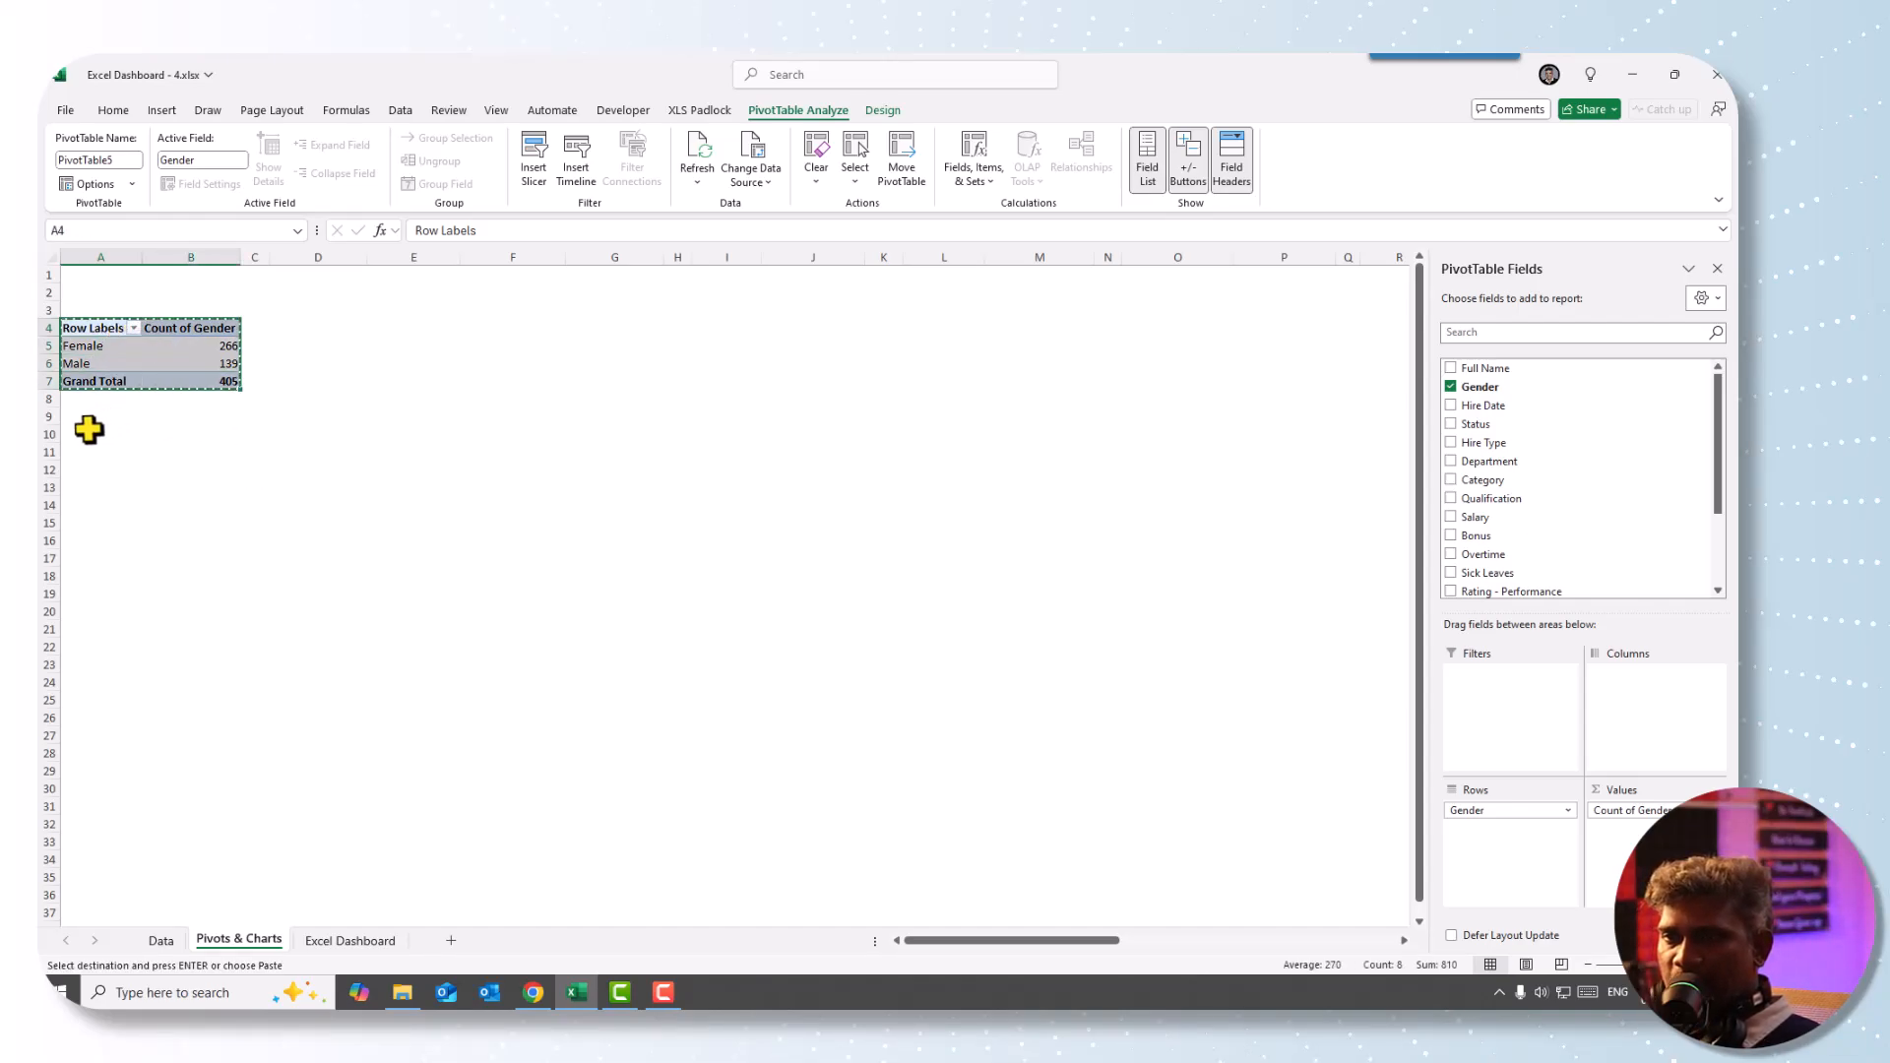
click(87, 433)
right_click(102, 434)
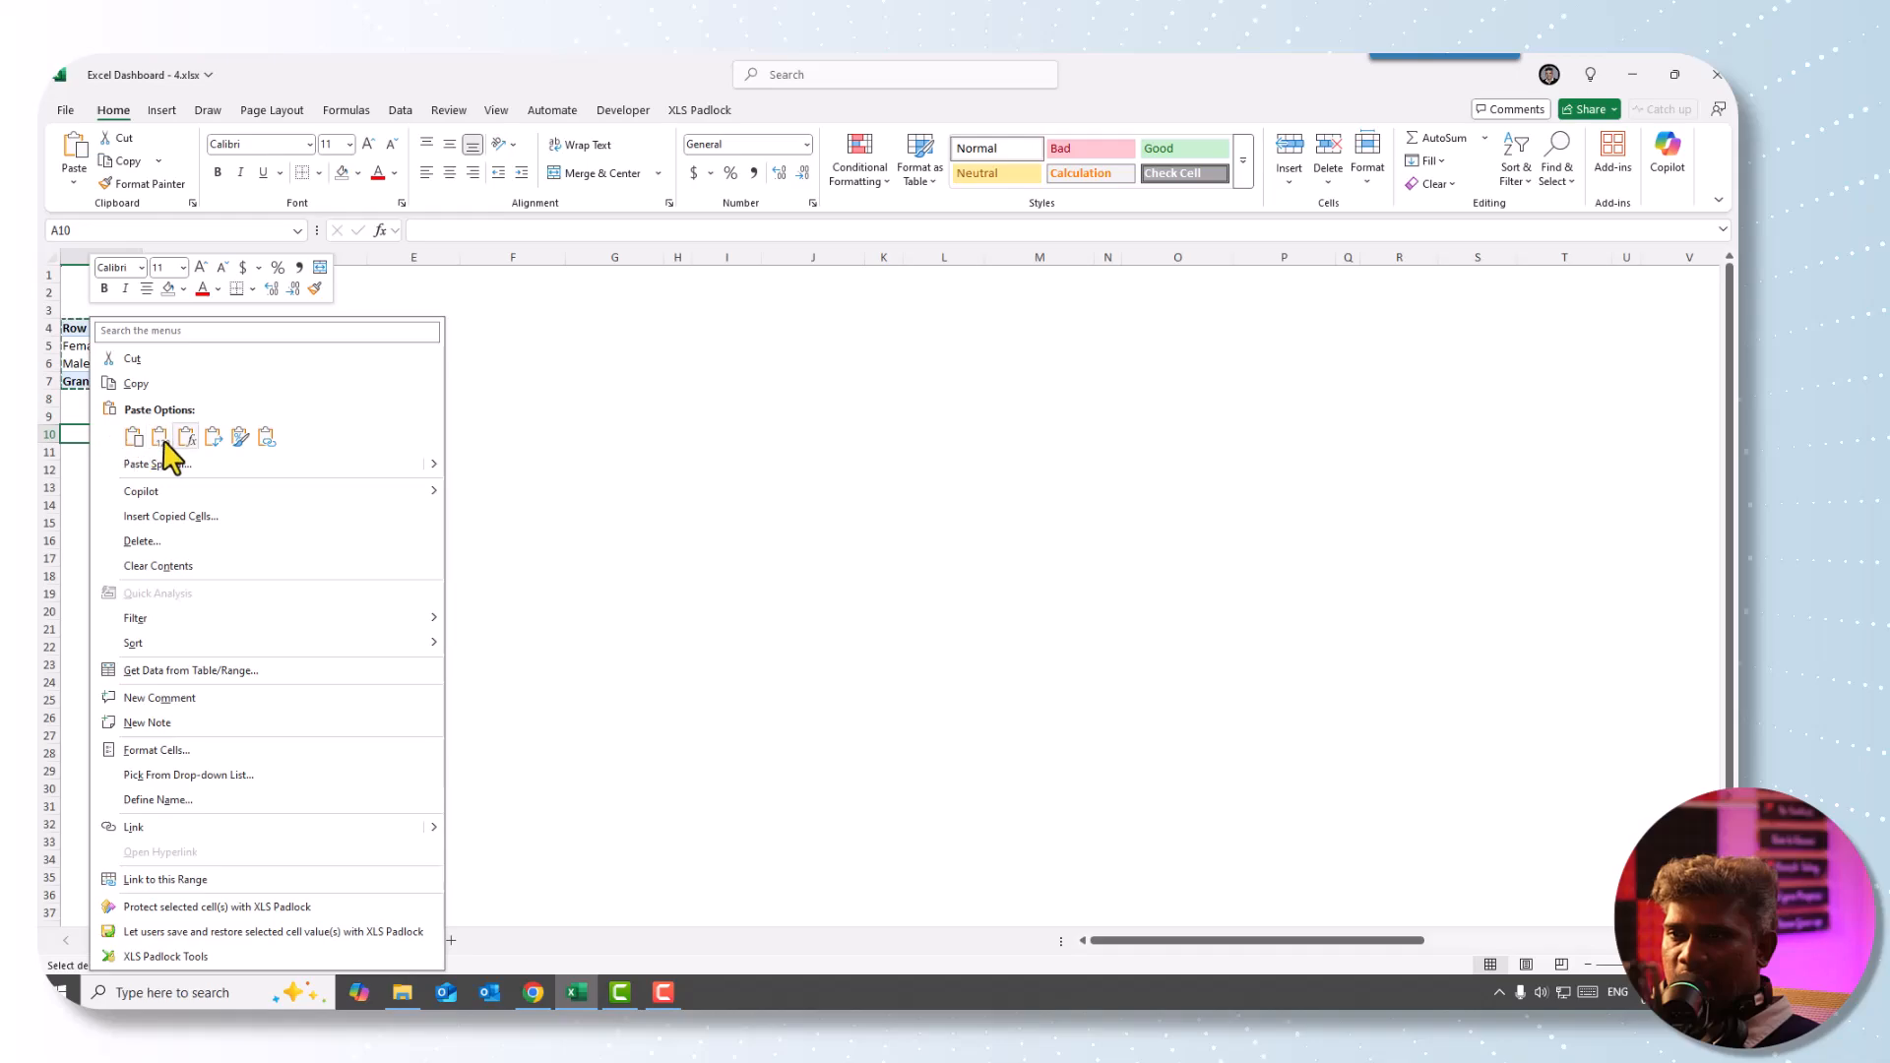
click(159, 436)
key(Escape)
- Copy the PivotTable's formatting from A4:B7 onto the pasted values in A10:B13
drag(100, 328, 190, 380)
click(149, 183)
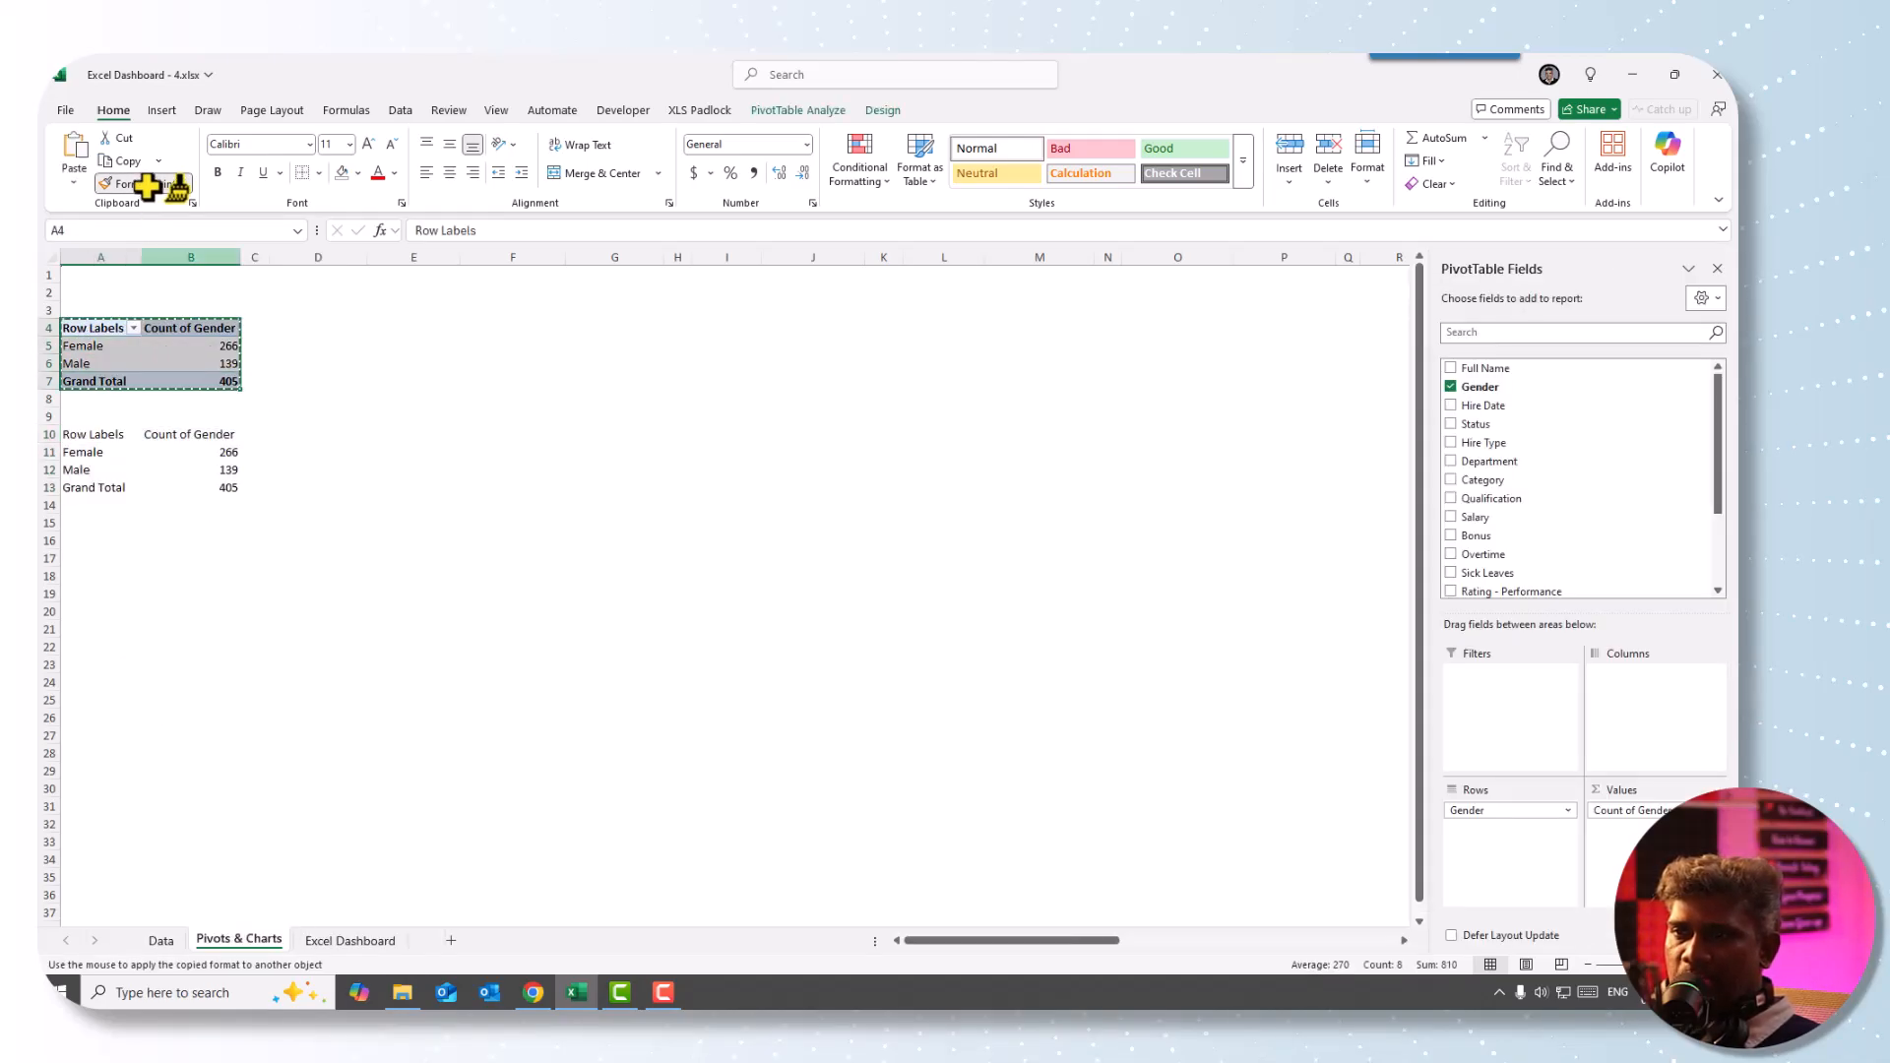
drag(94, 435, 216, 493)
click(388, 537)
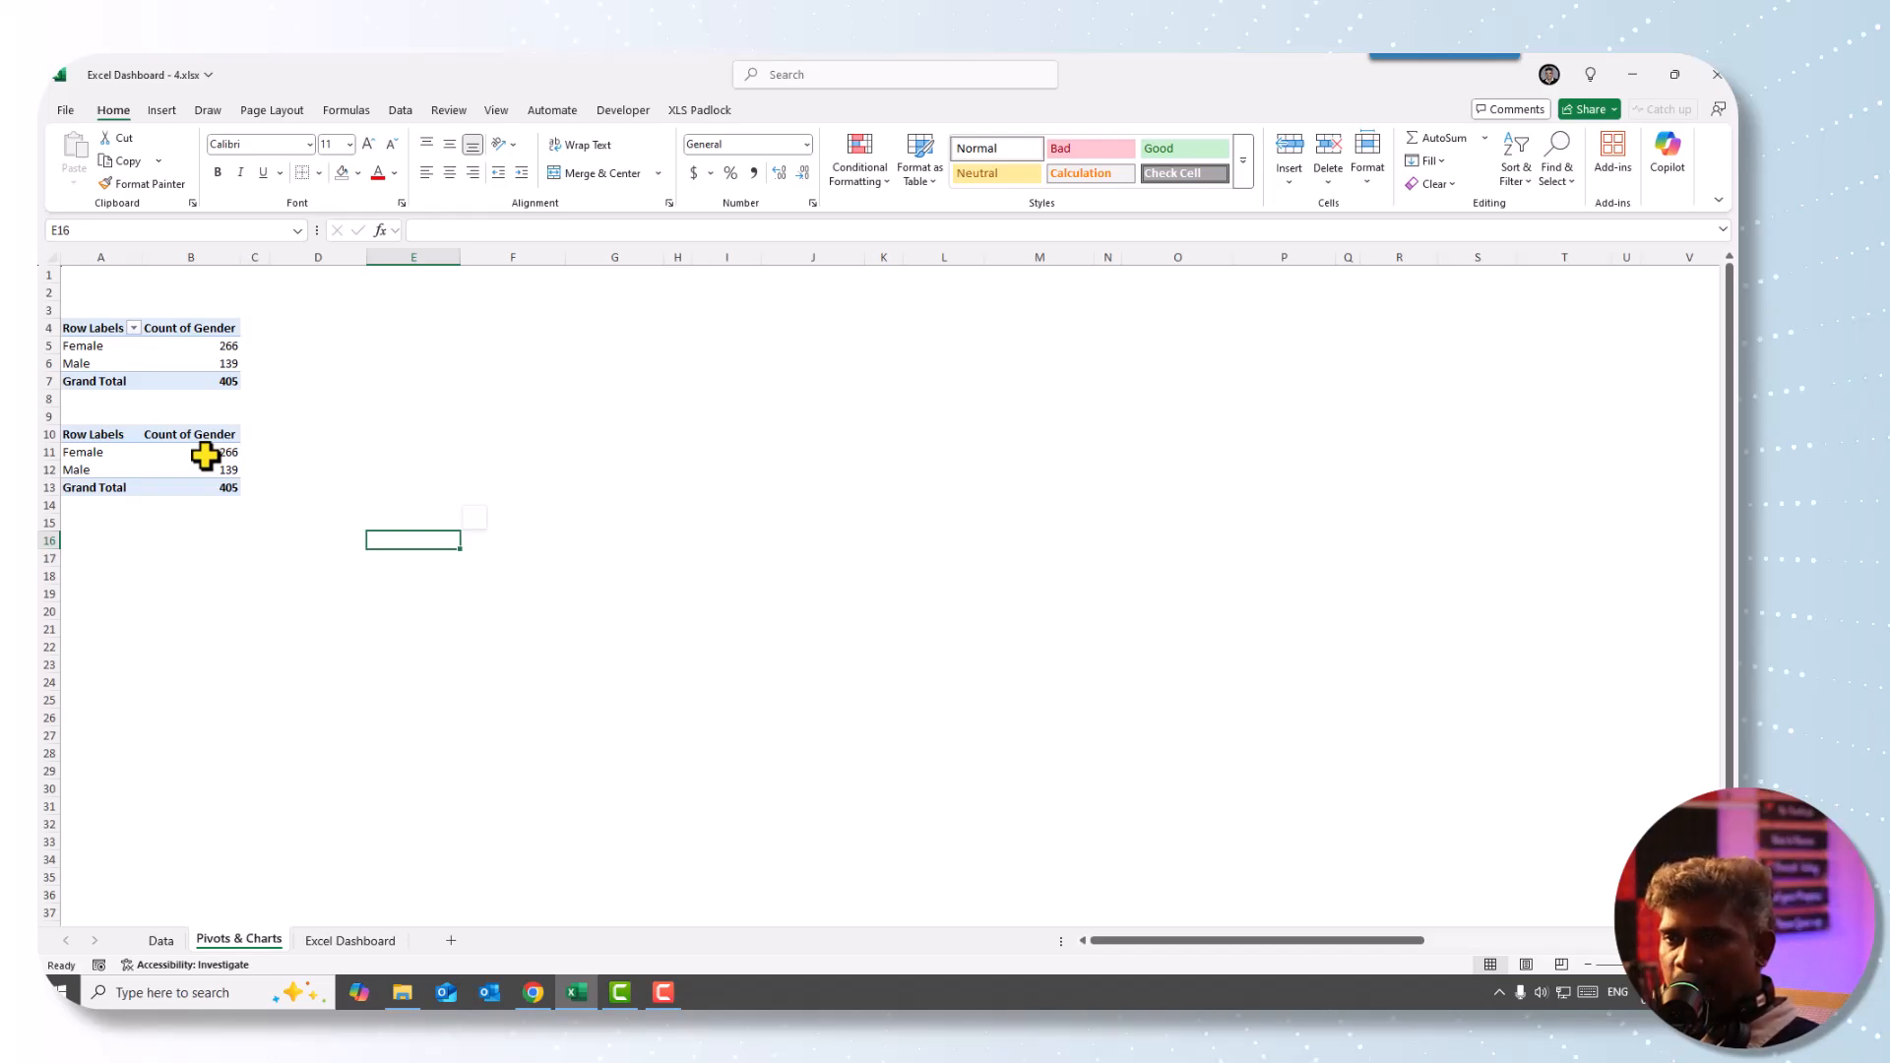
- Replace the static counts in B11:B13 with GETPIVOTDATA references to the PivotTable's Female, Male and Grand Total cells
click(203, 455)
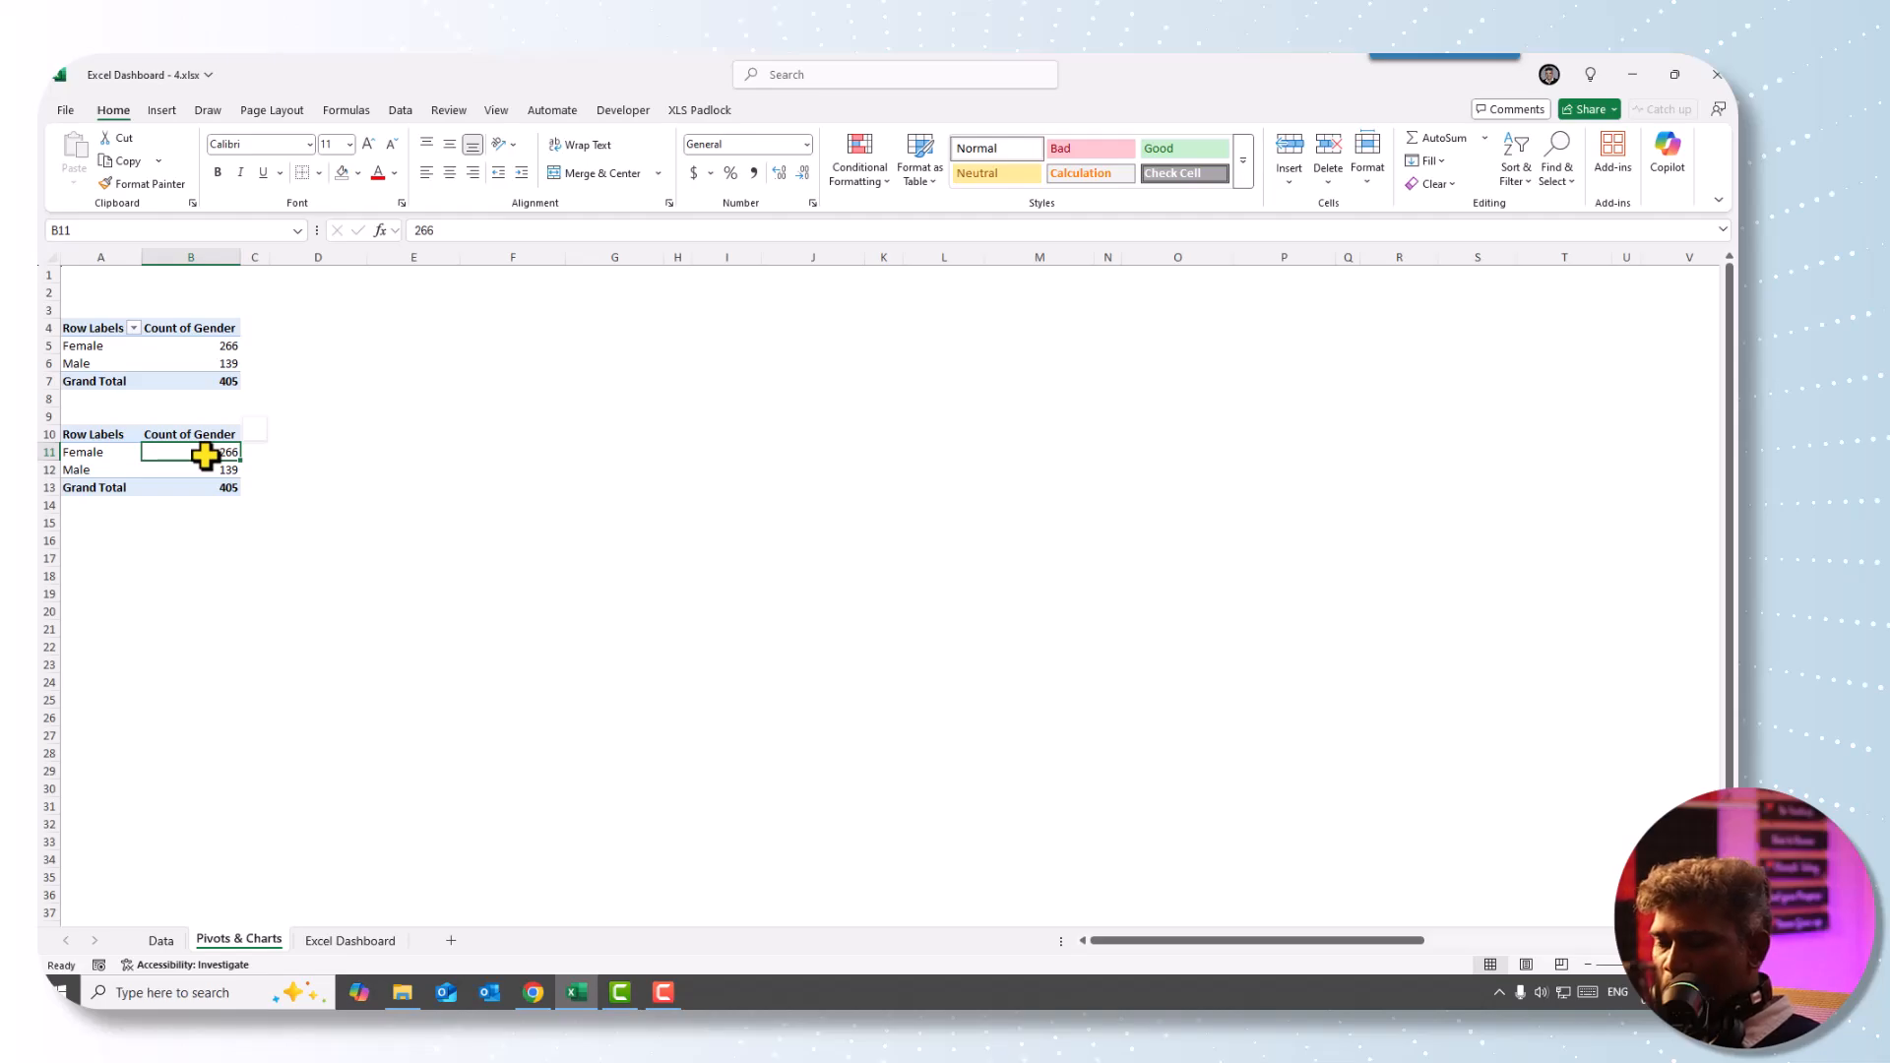
text(=)
click(224, 349)
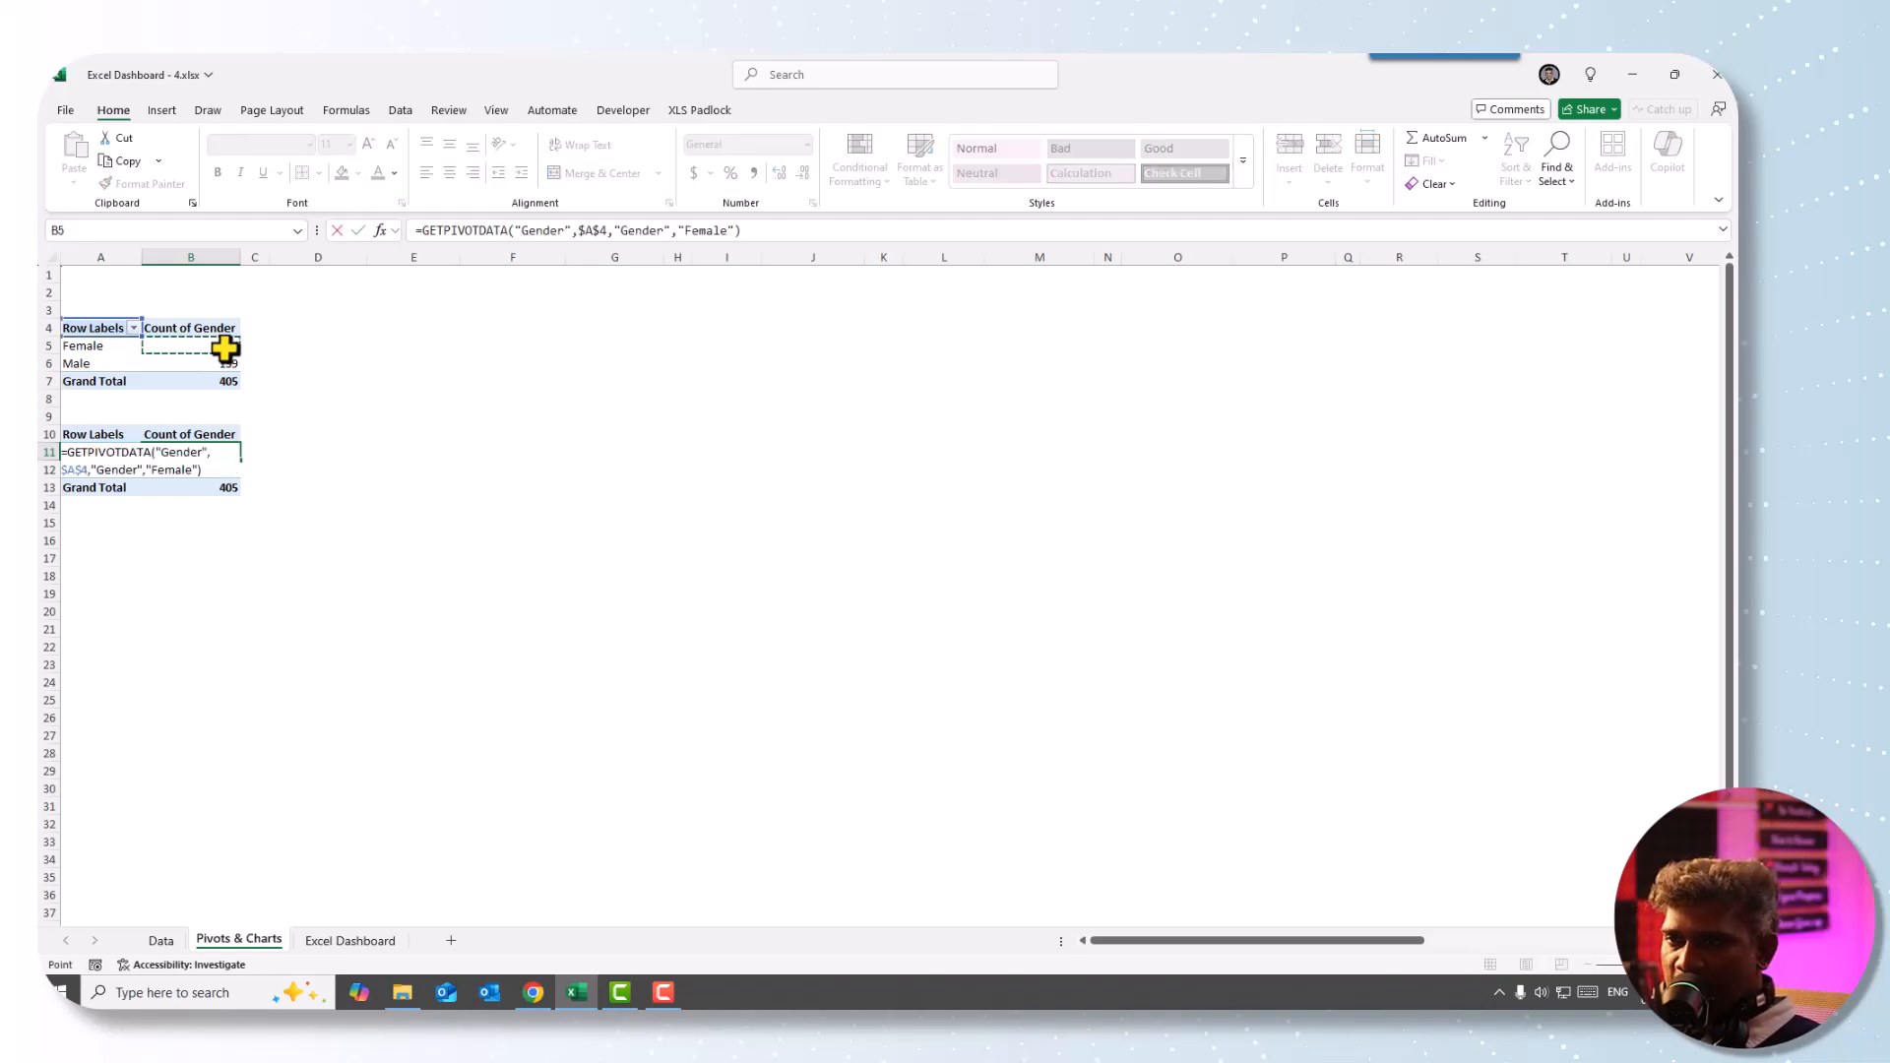
key(Return)
text(=GETPIVOTD)
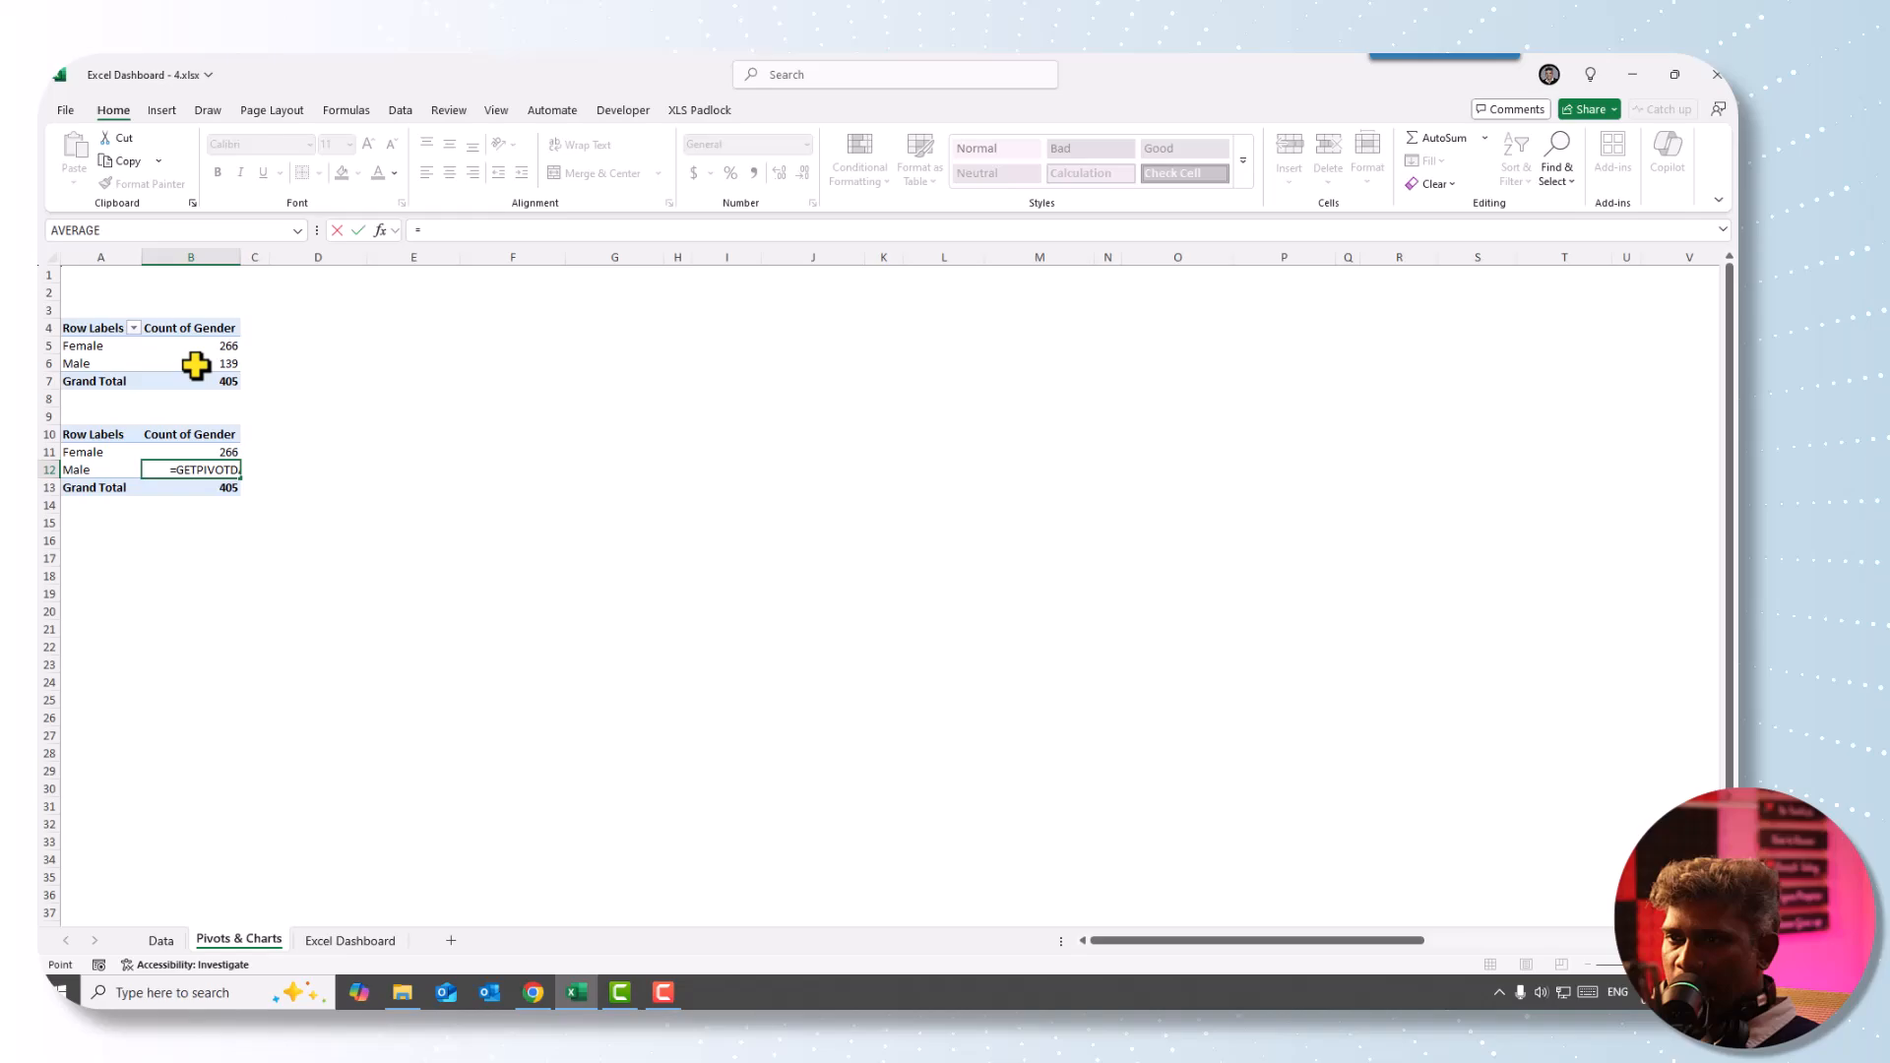
click(196, 364)
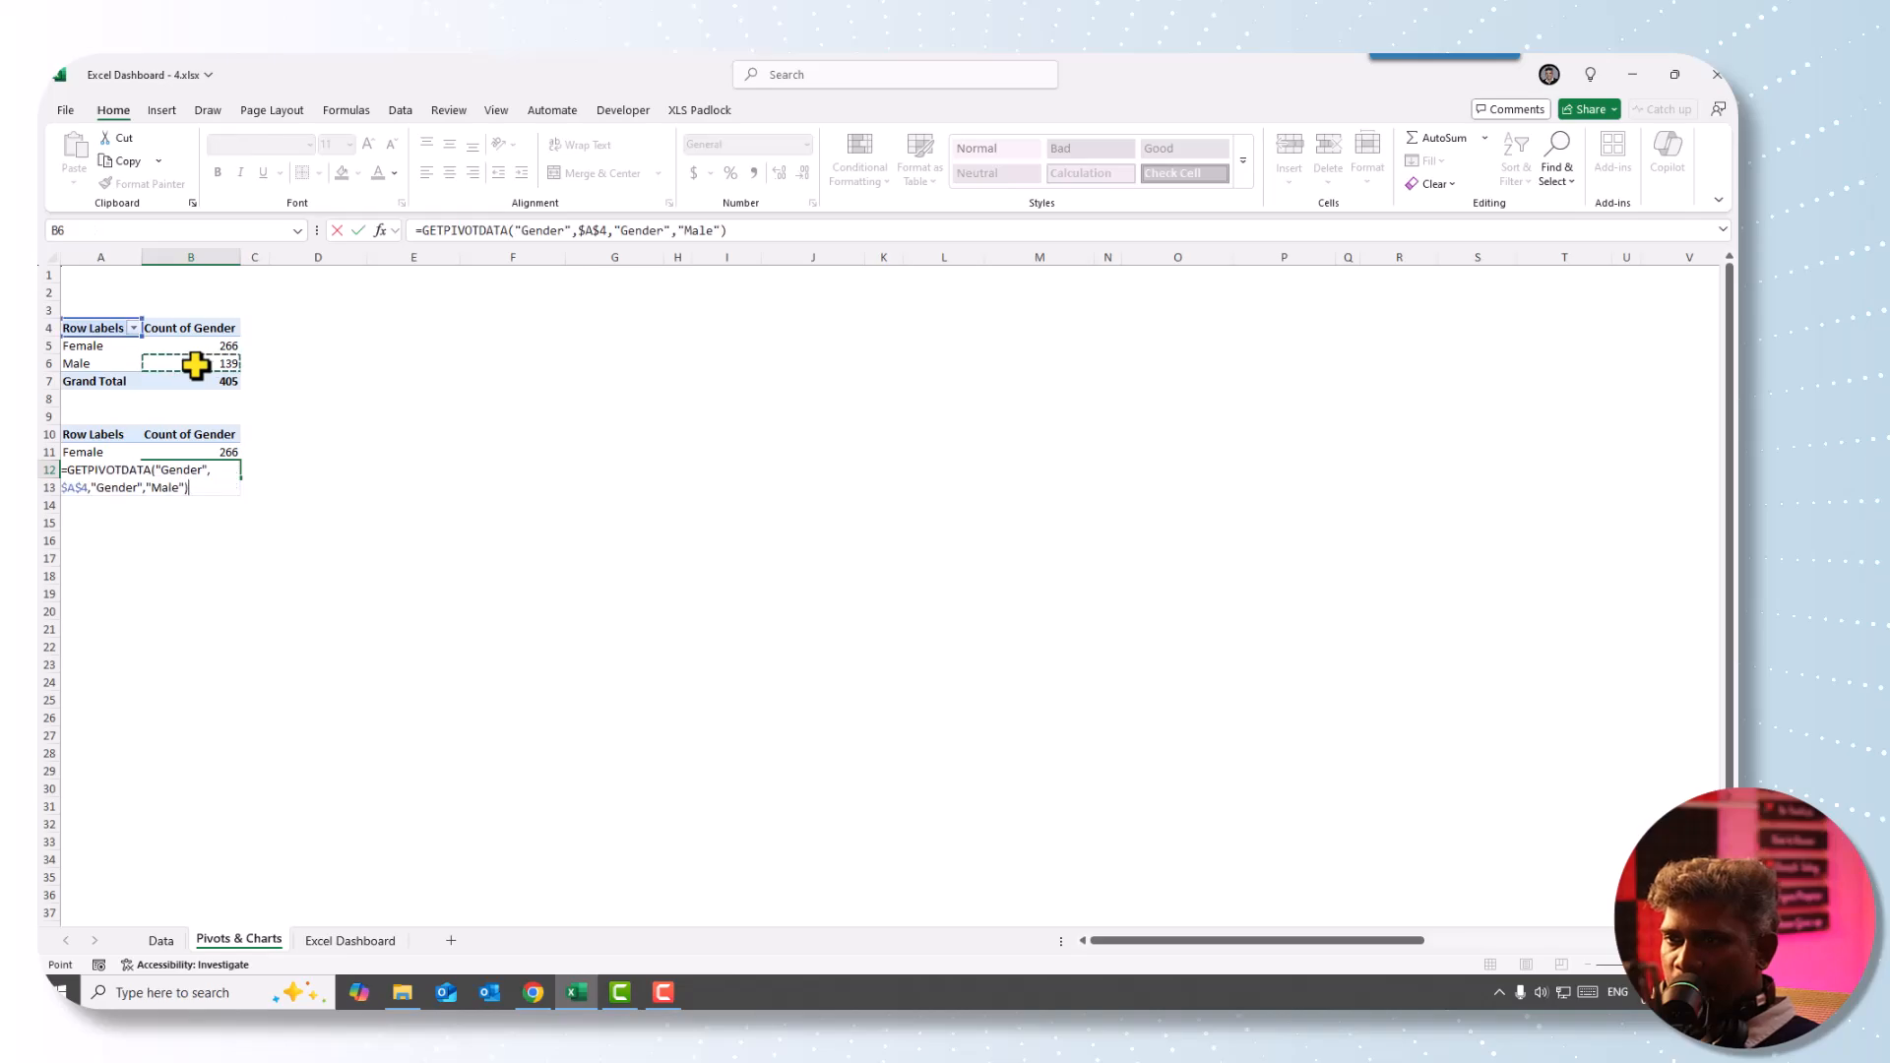
key(Return)
text(=)
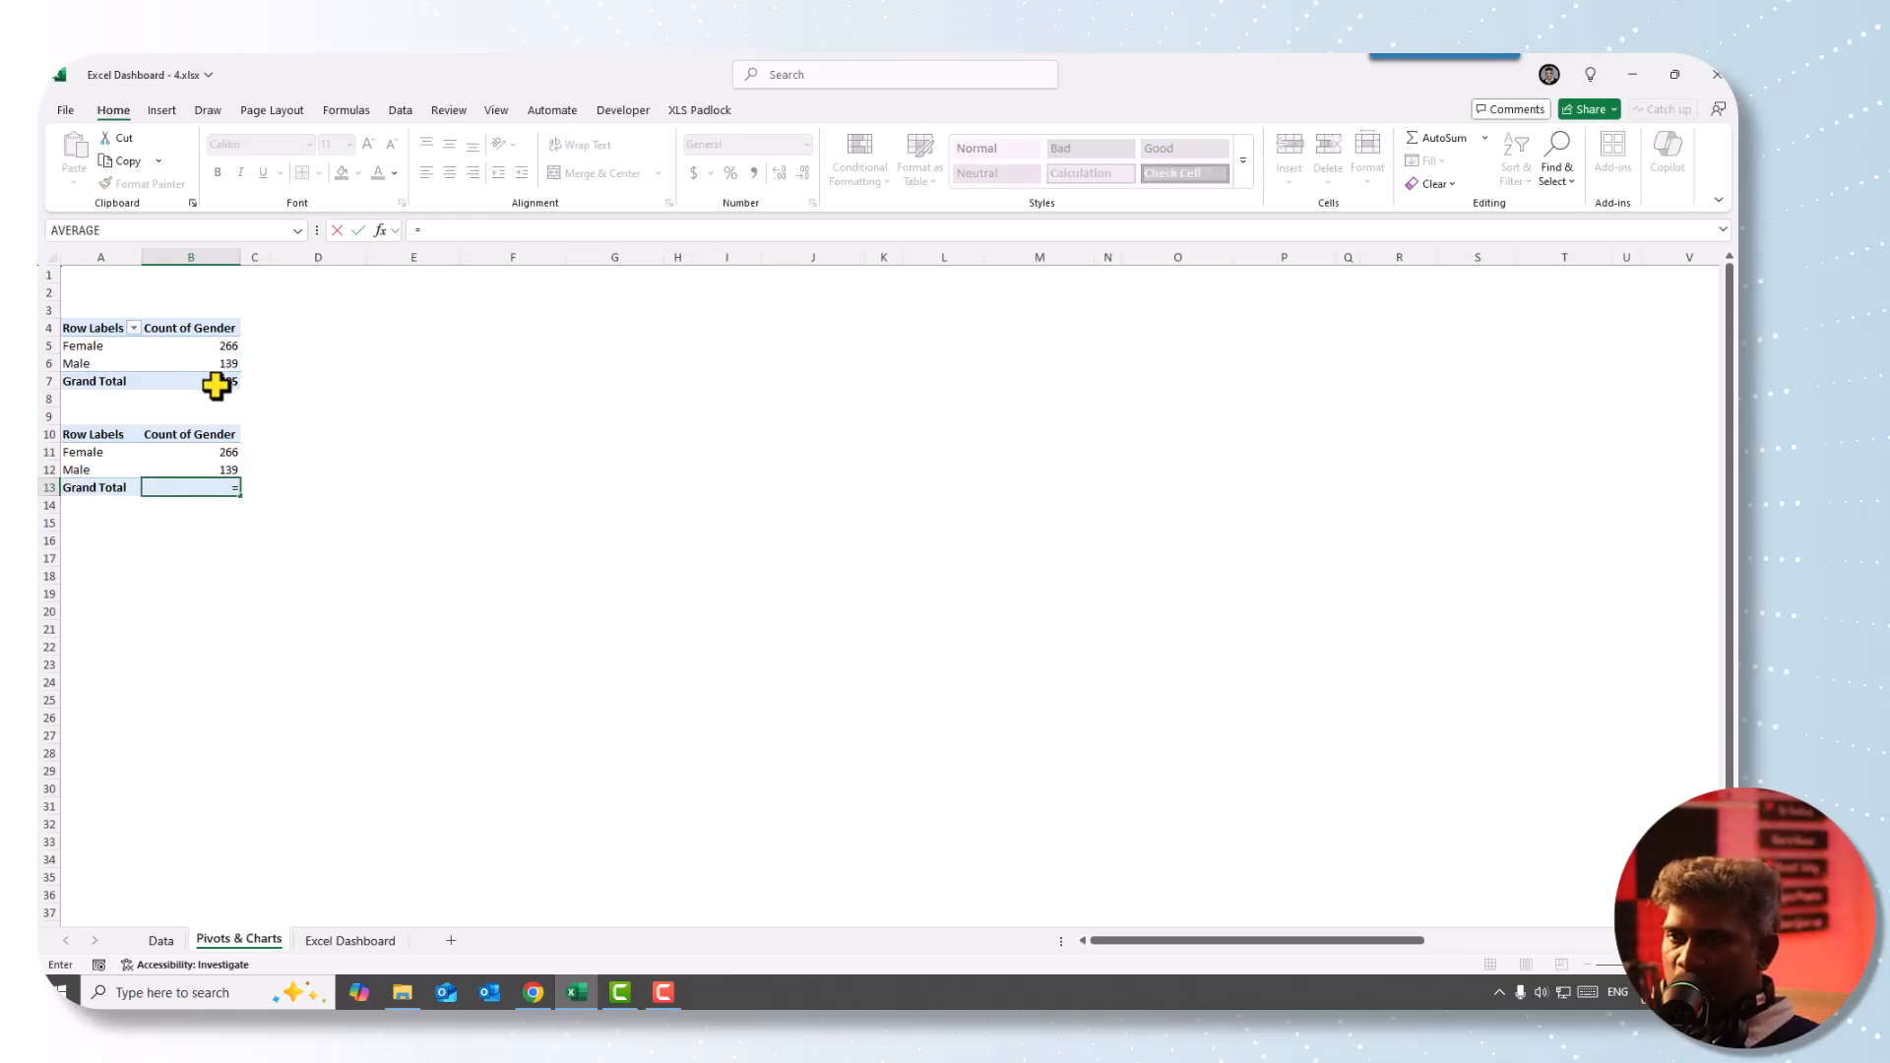
click(203, 383)
key(Return)
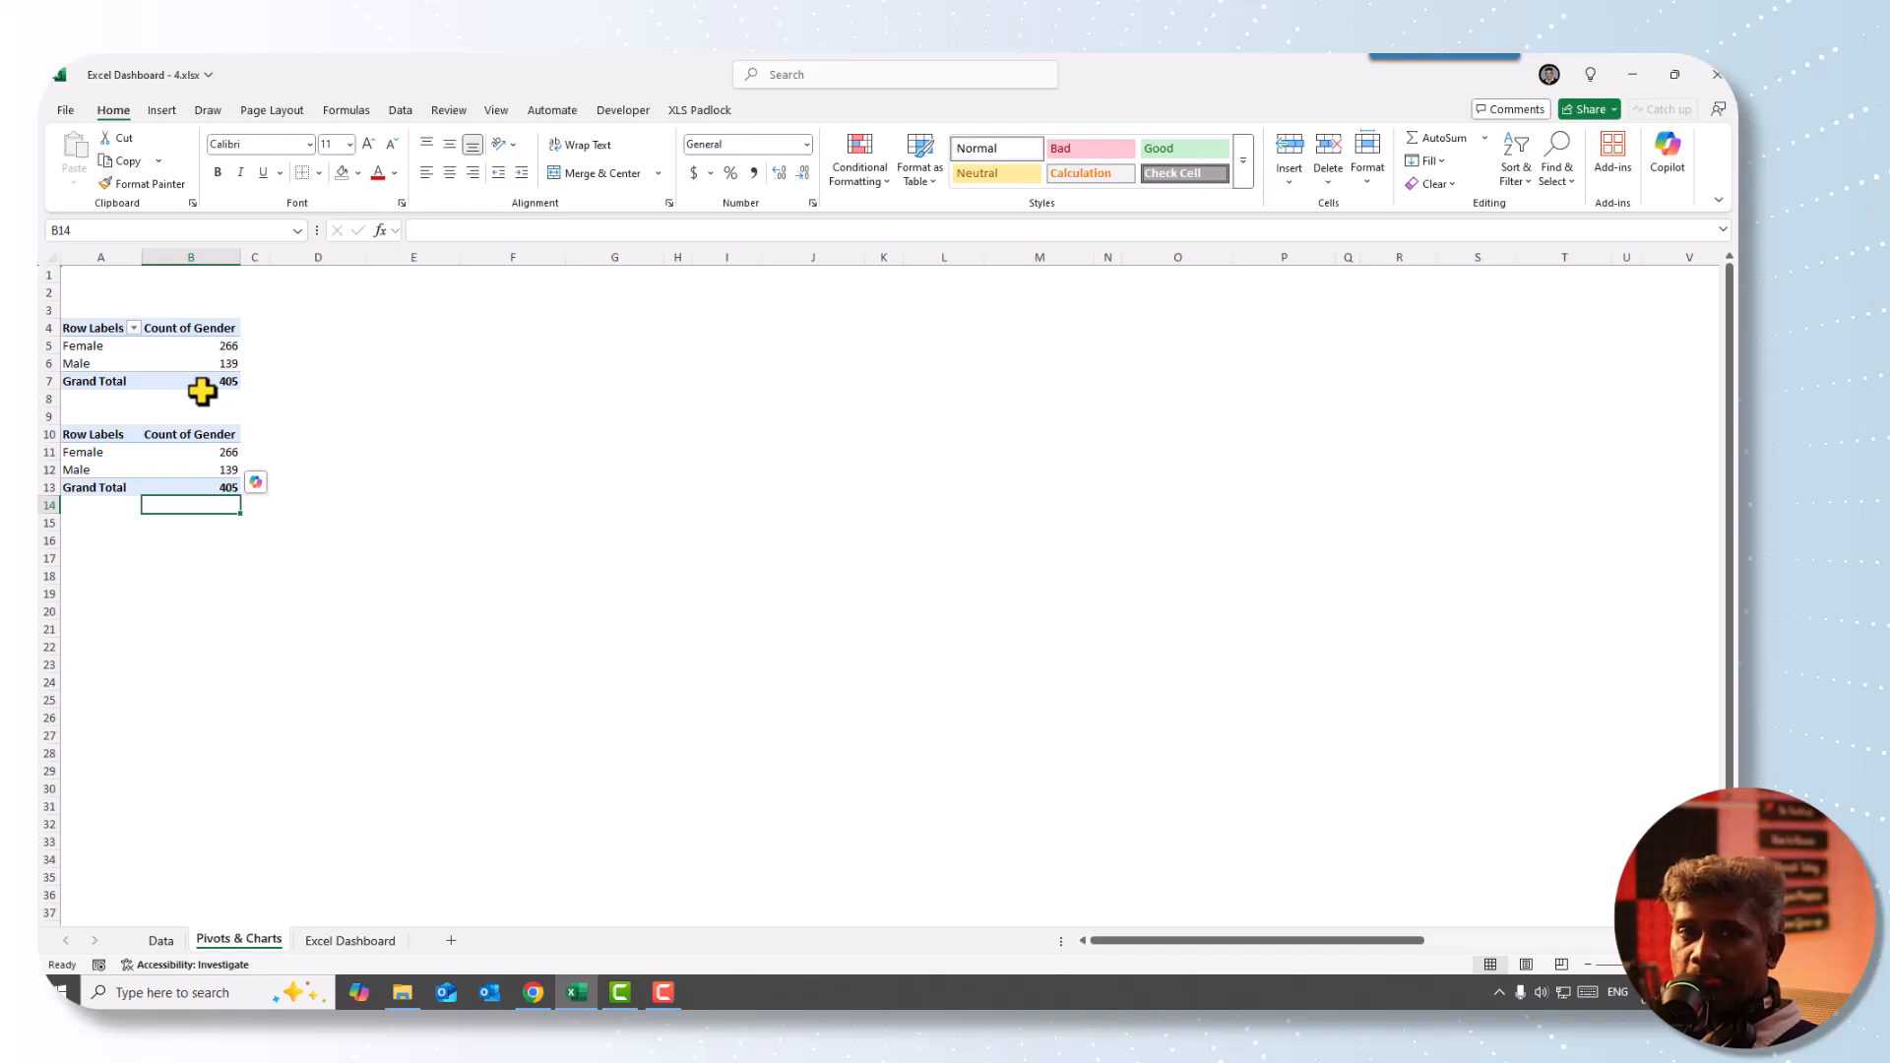
- Wrap the Female count formula in B11 in IFERROR with NA() as the error value
click(219, 451)
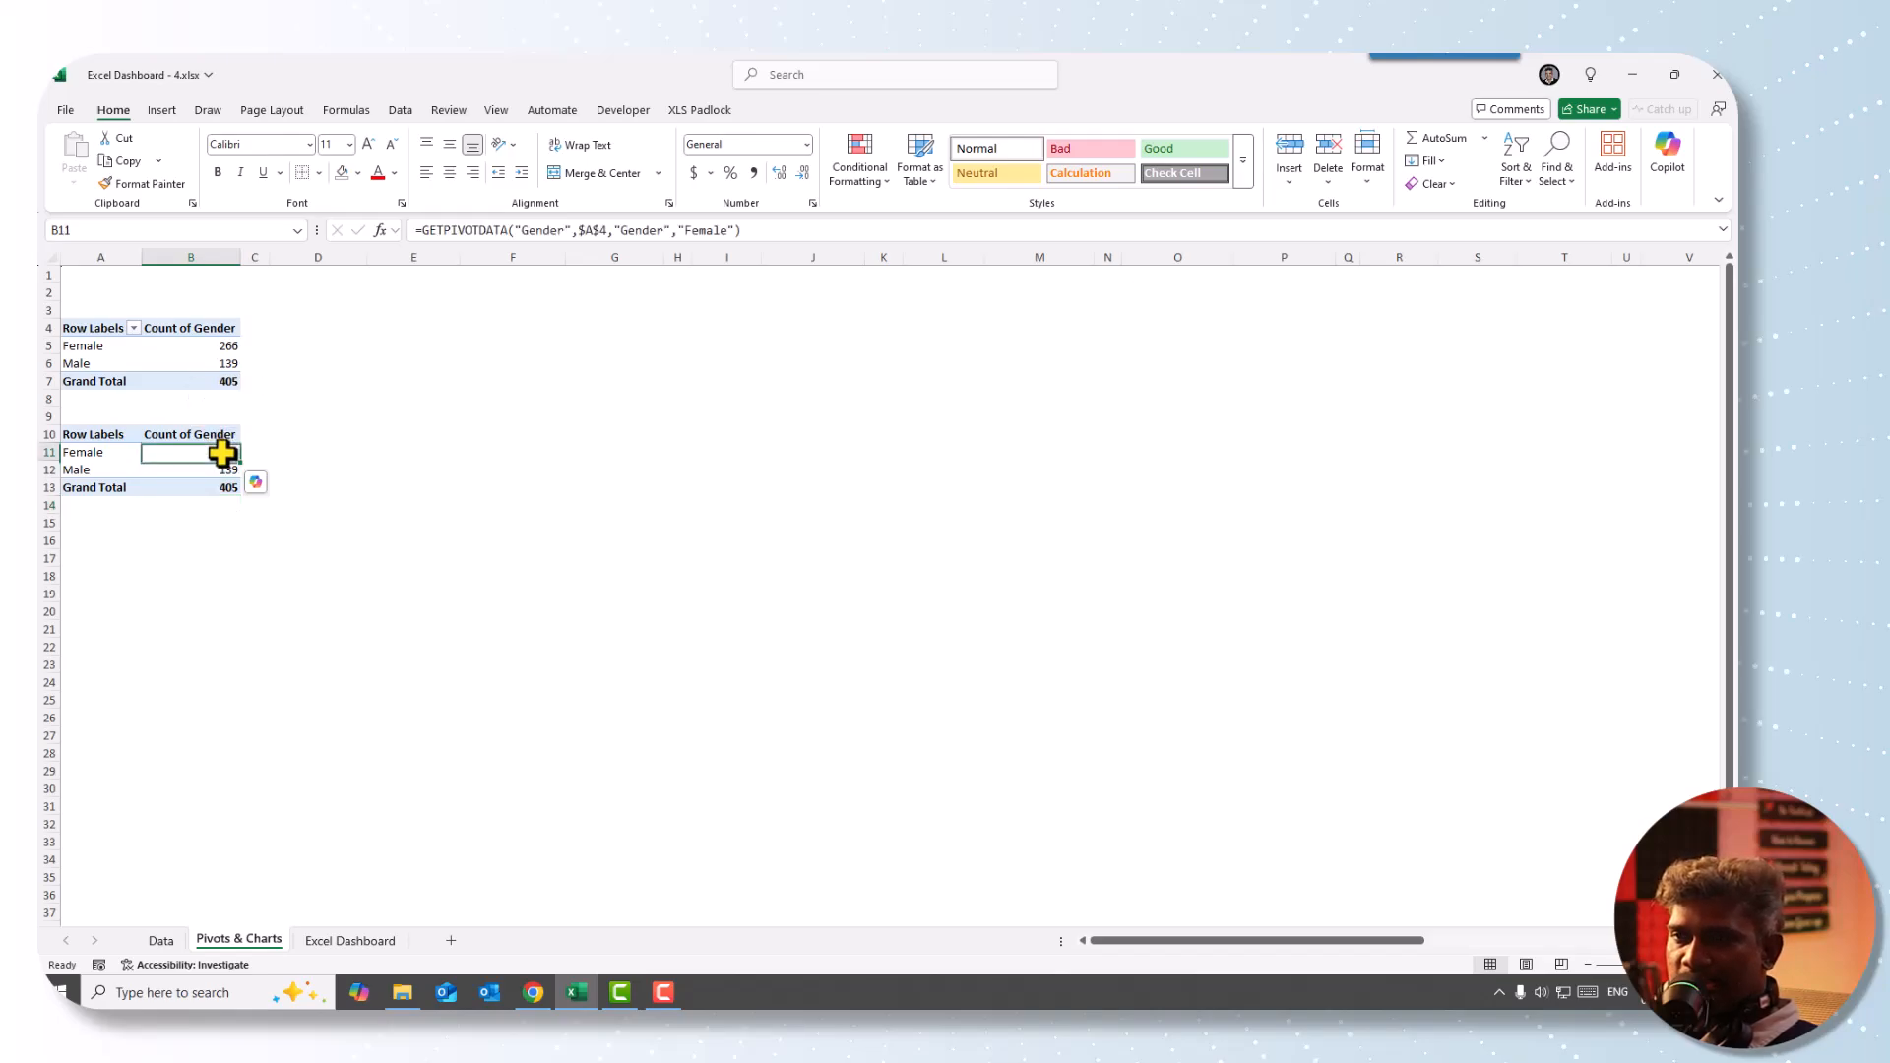
click(422, 230)
text(if)
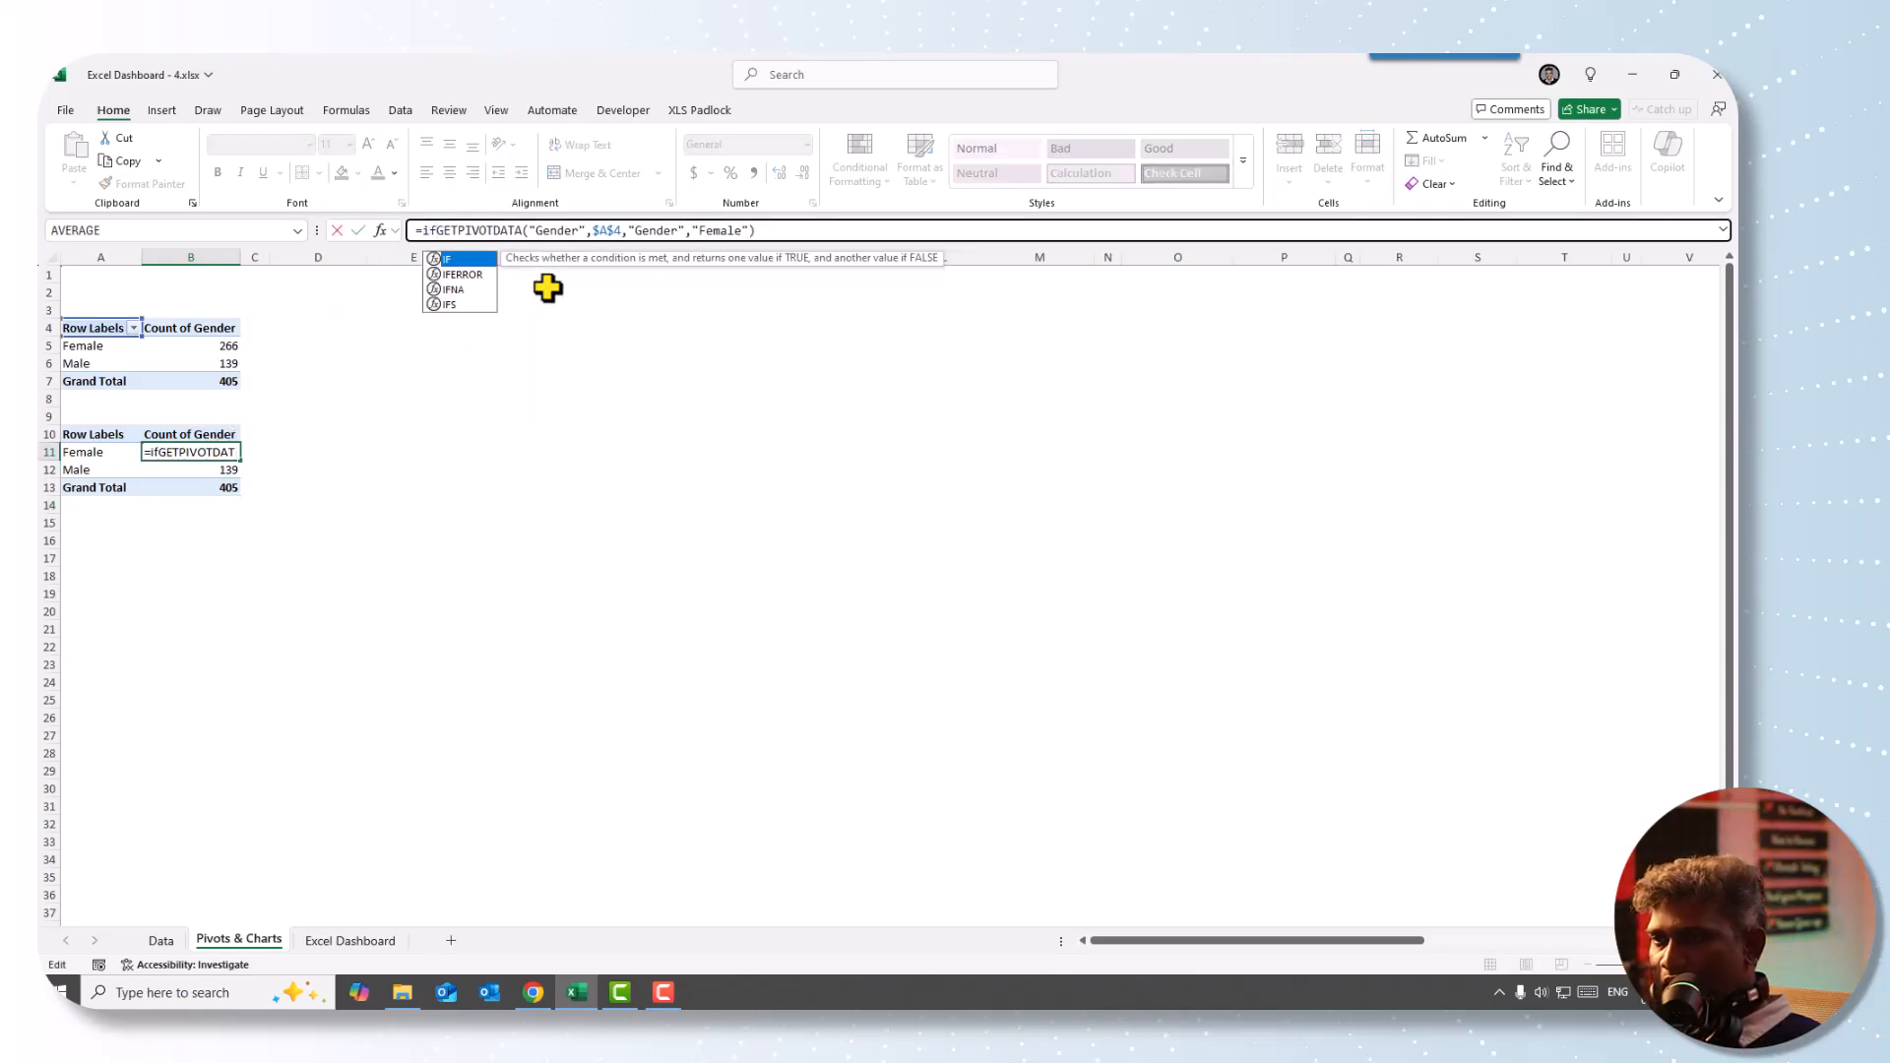
key(Down)
key(Tab)
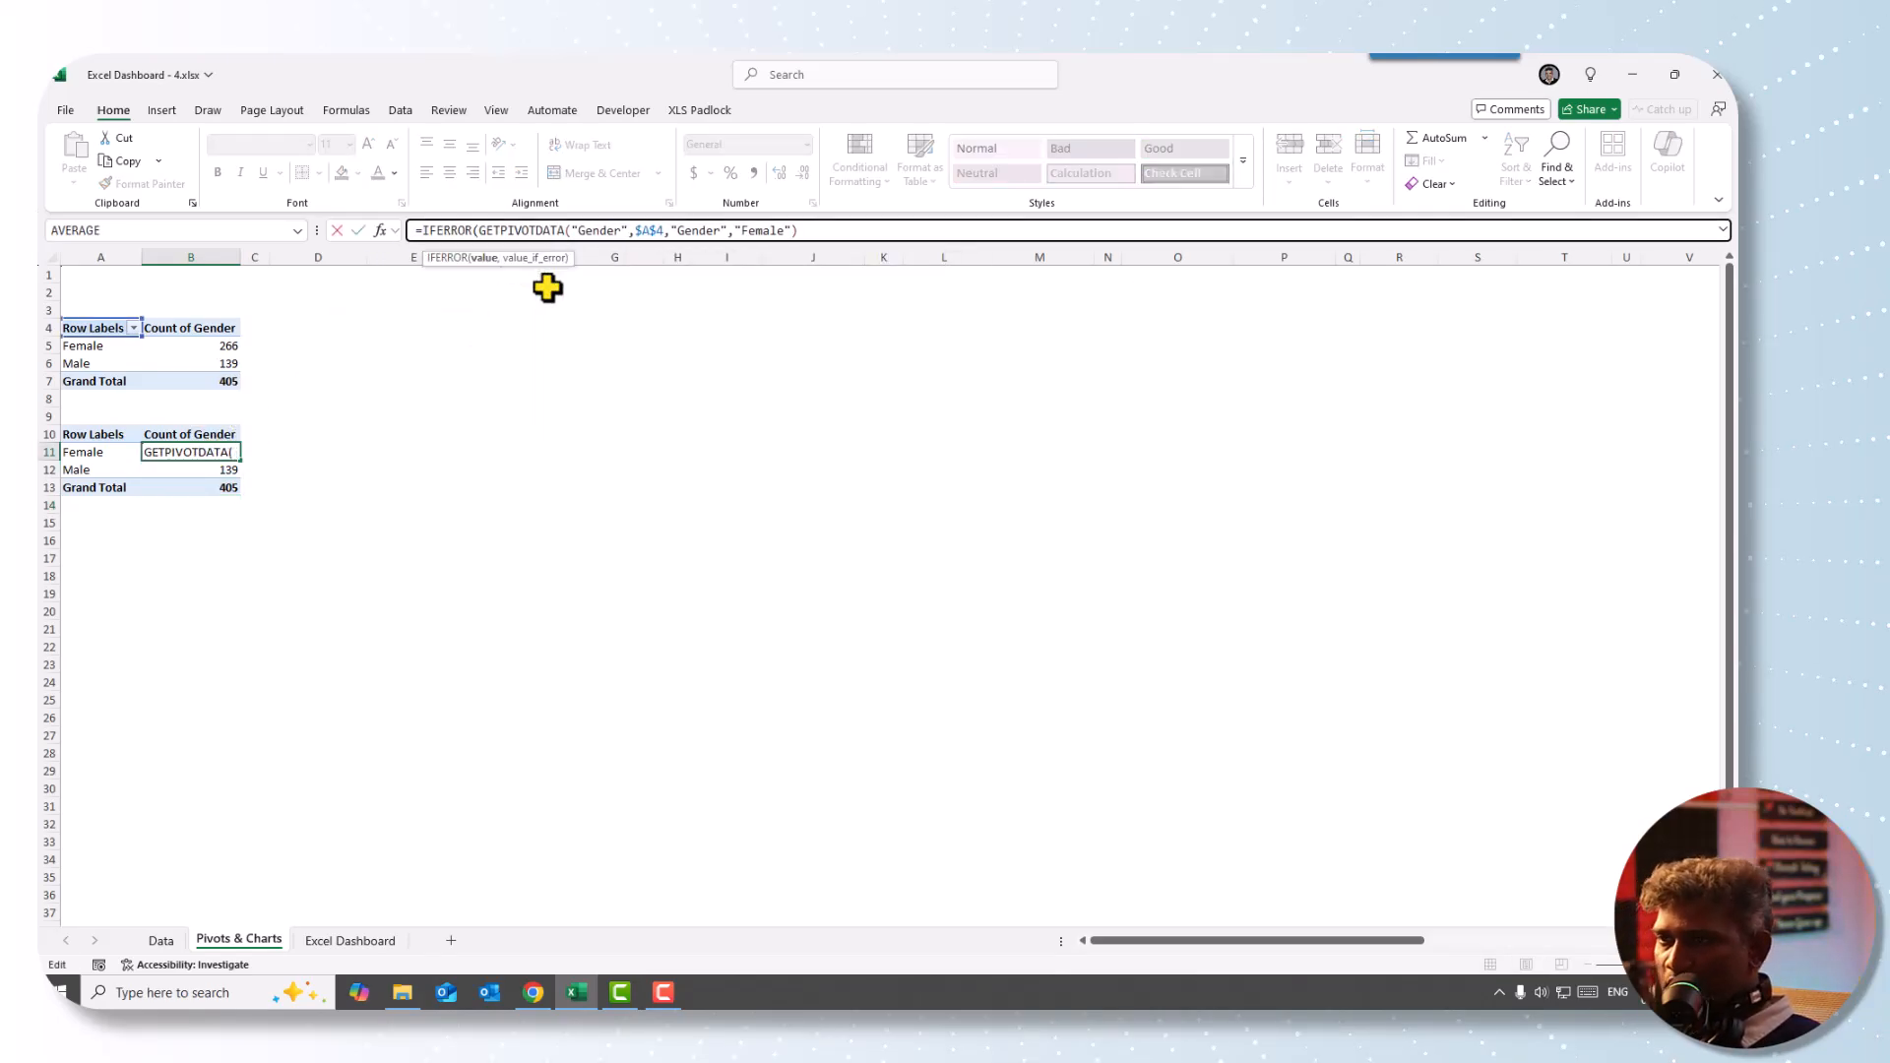
click(803, 231)
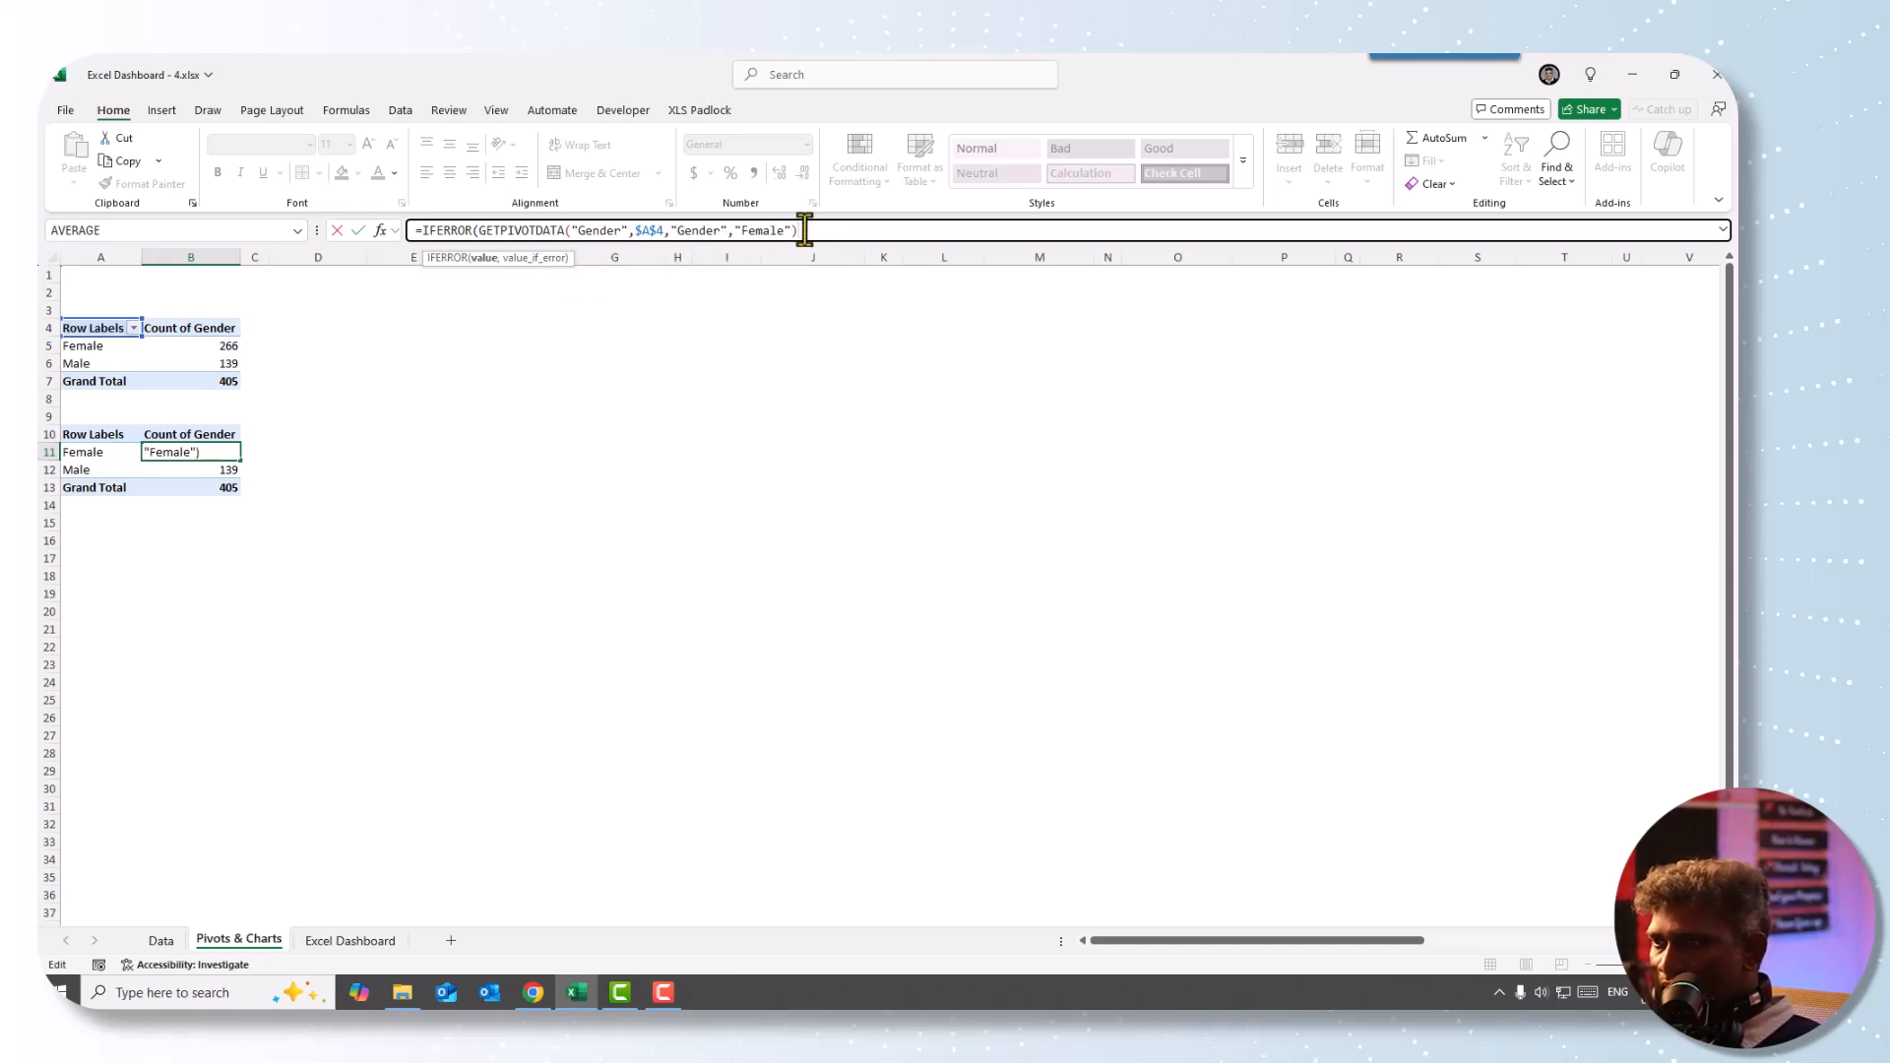
text(,na)
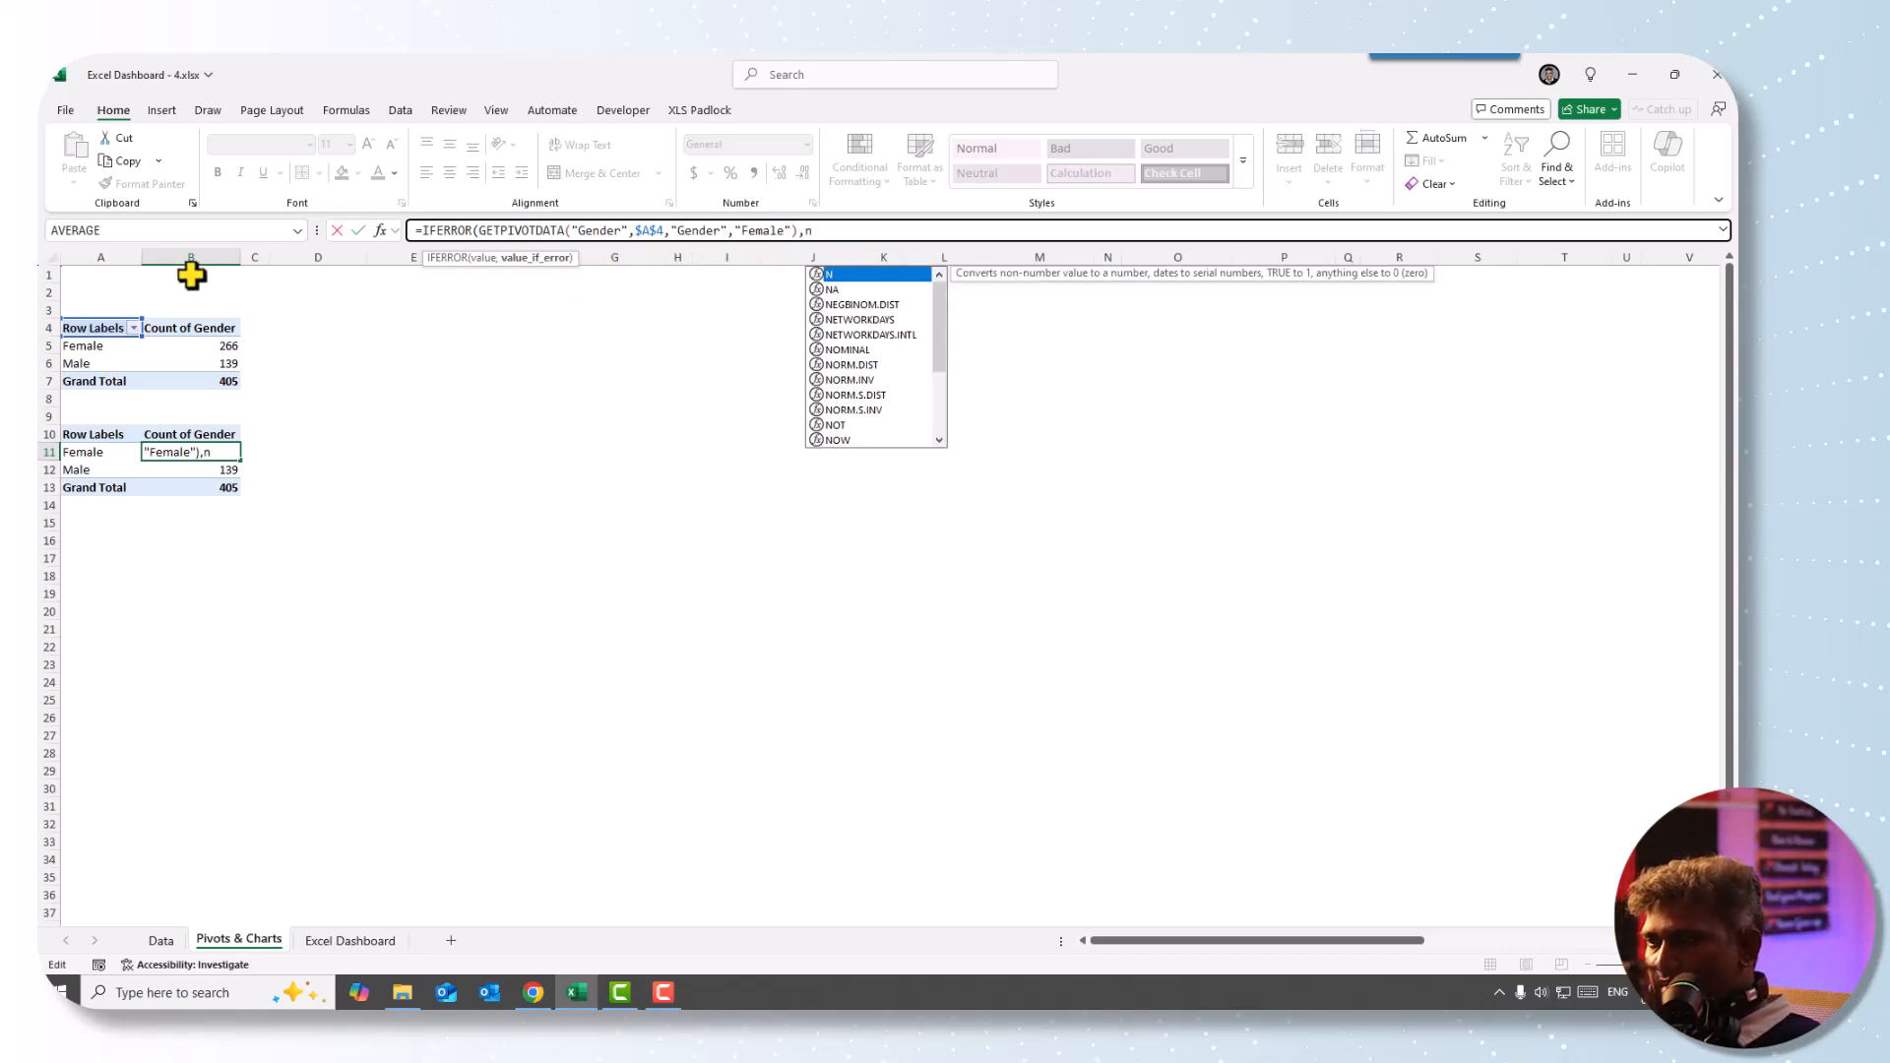
key(Tab)
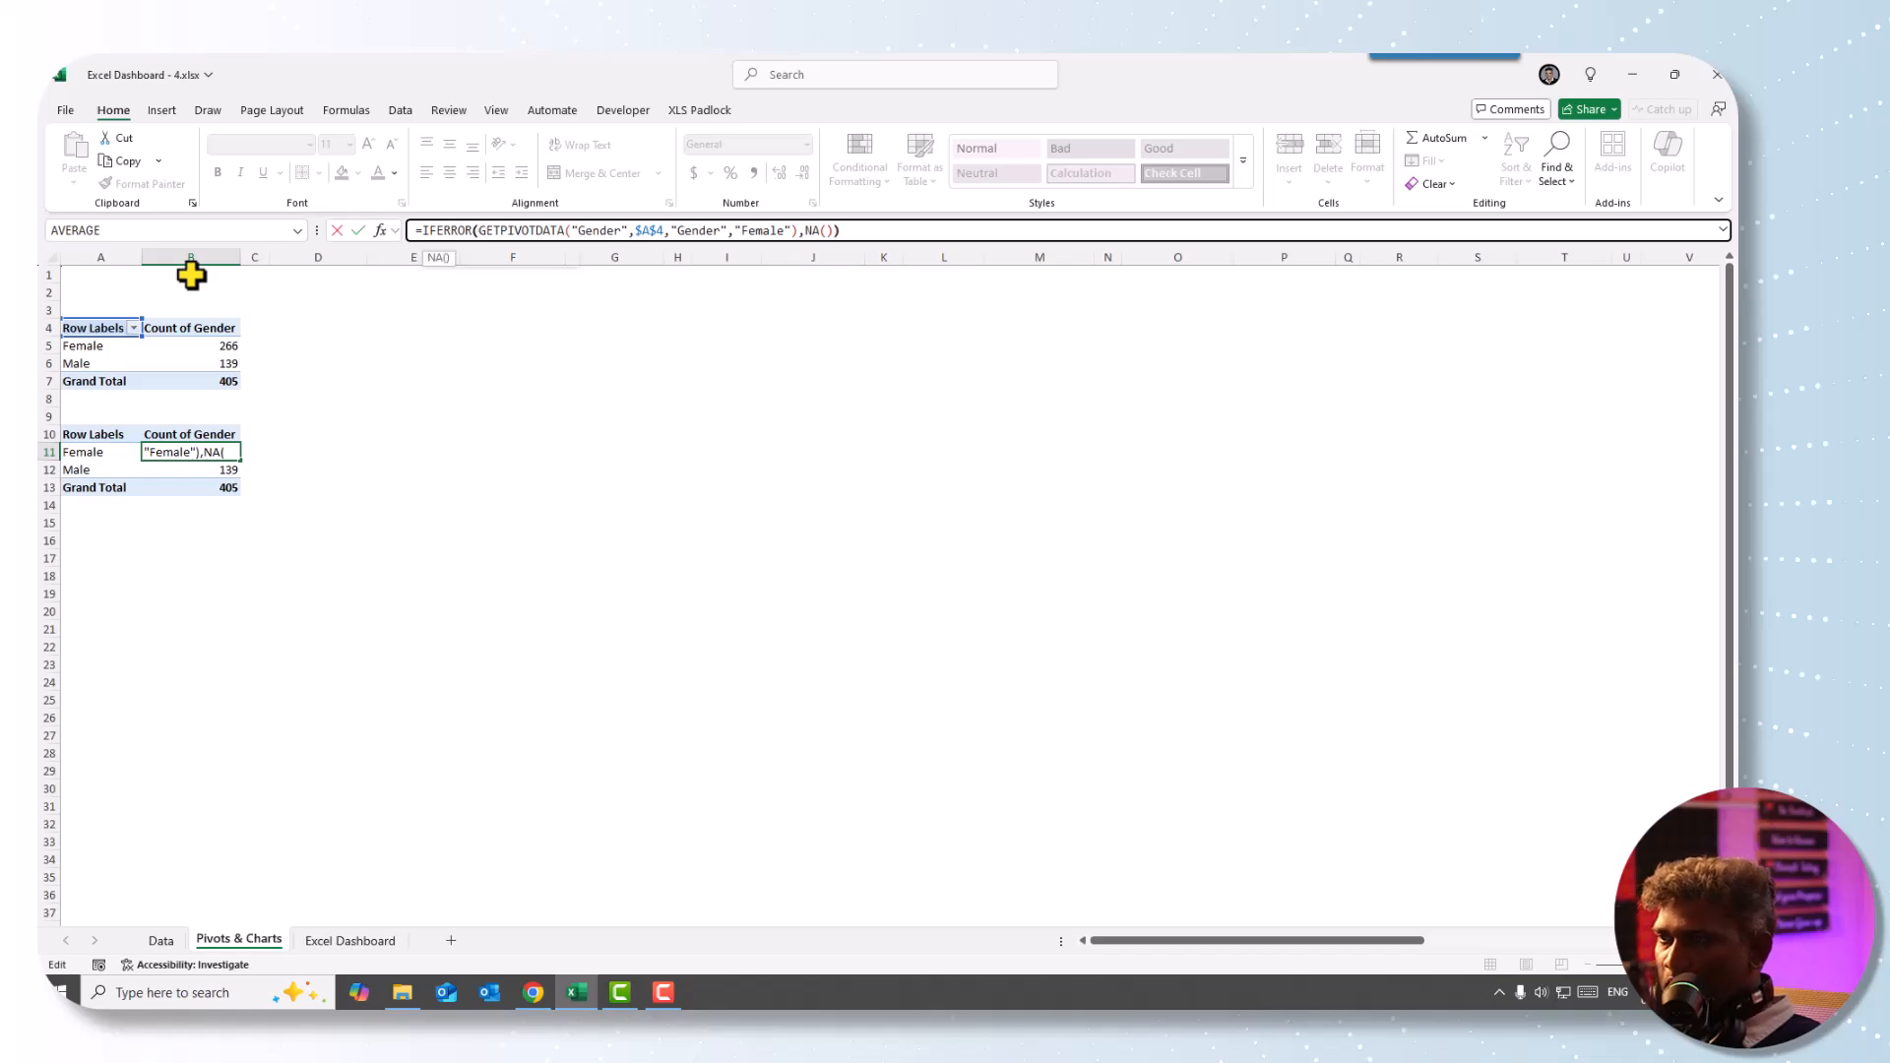
key(Return)
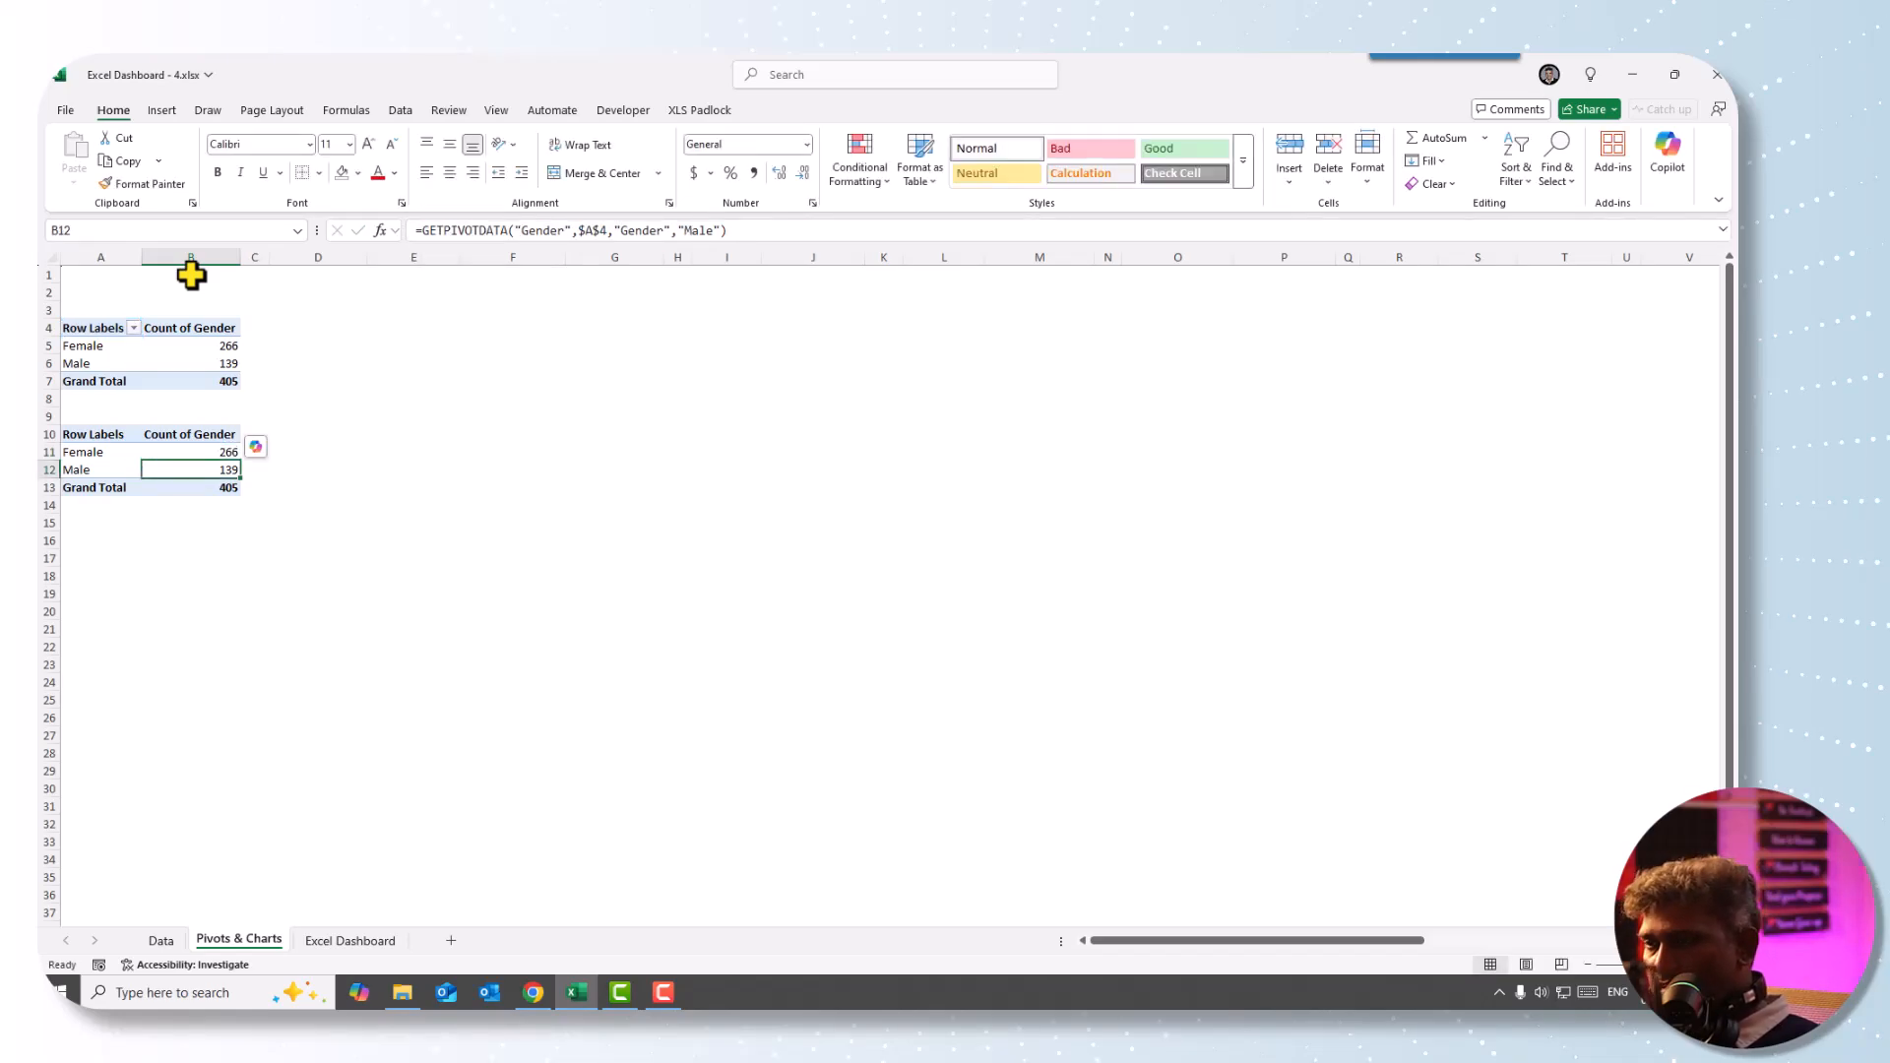
- Wrap the Male count formula in B12 in IFERROR, returning NA() on an error
click(426, 229)
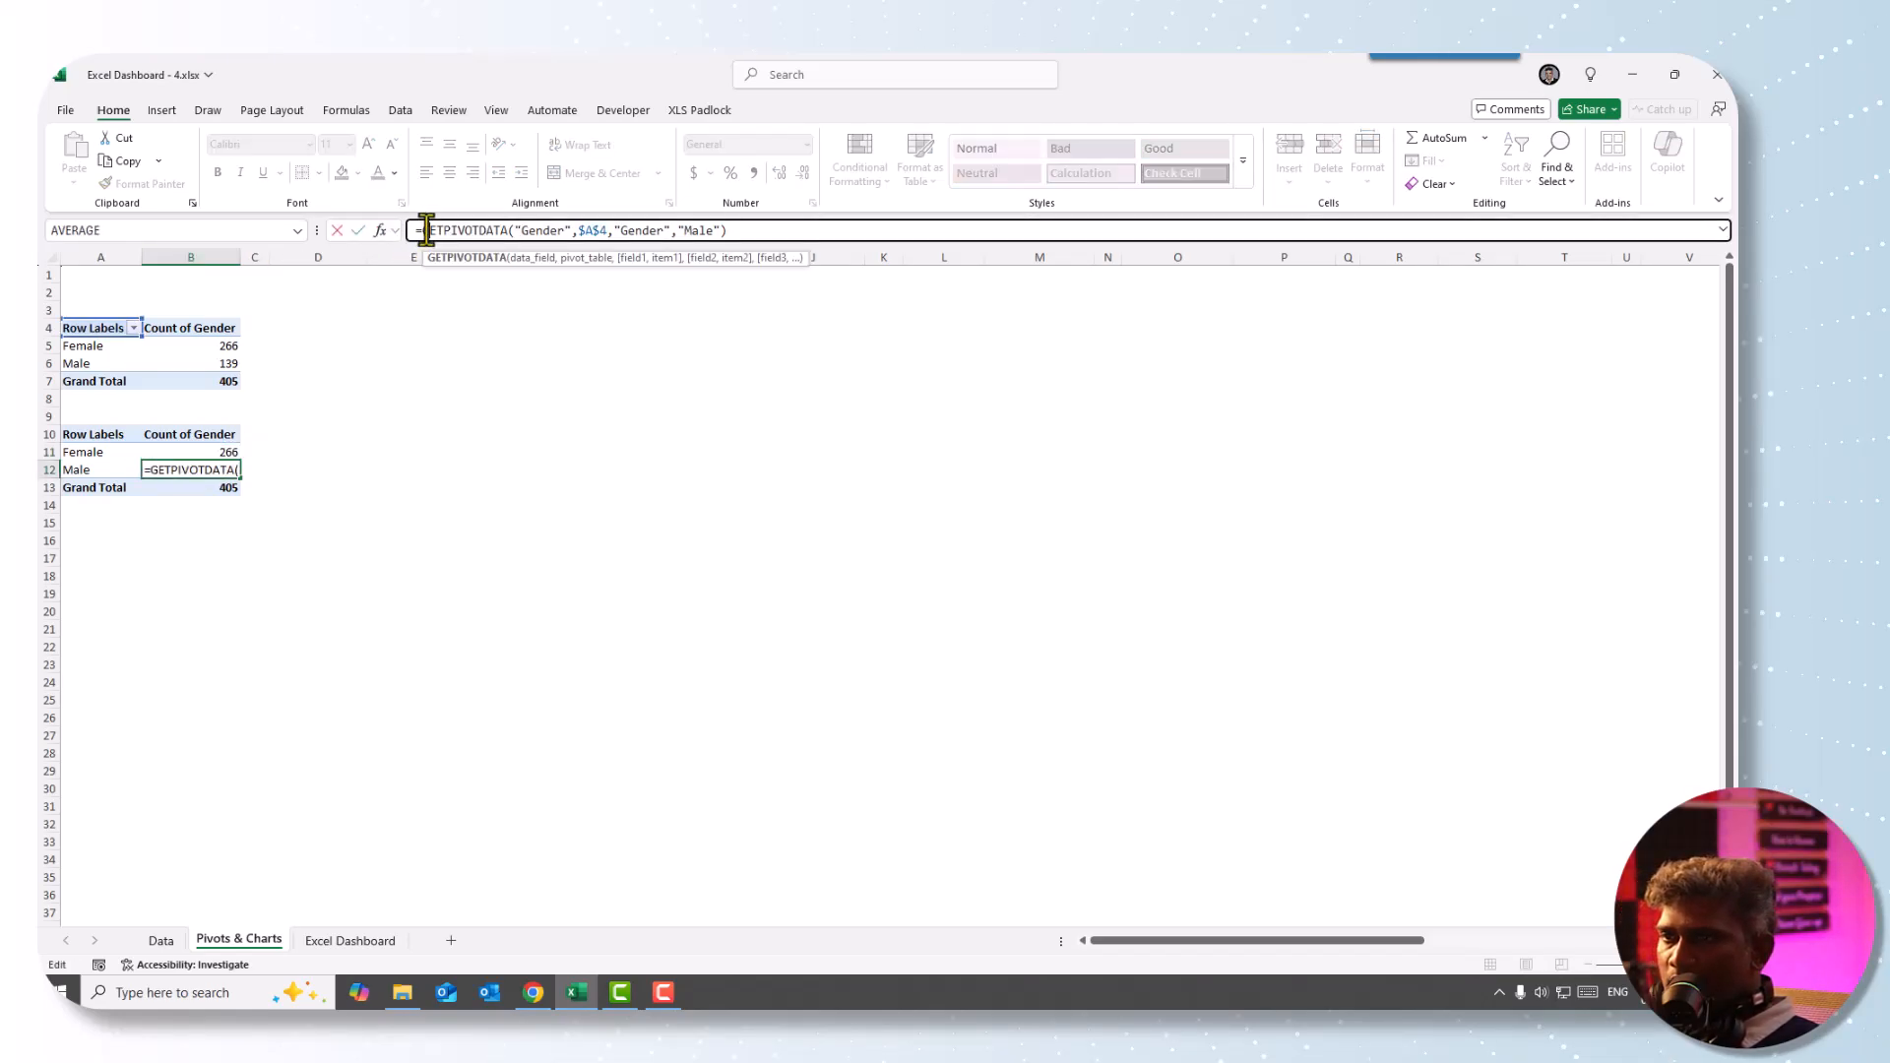
key(Left)
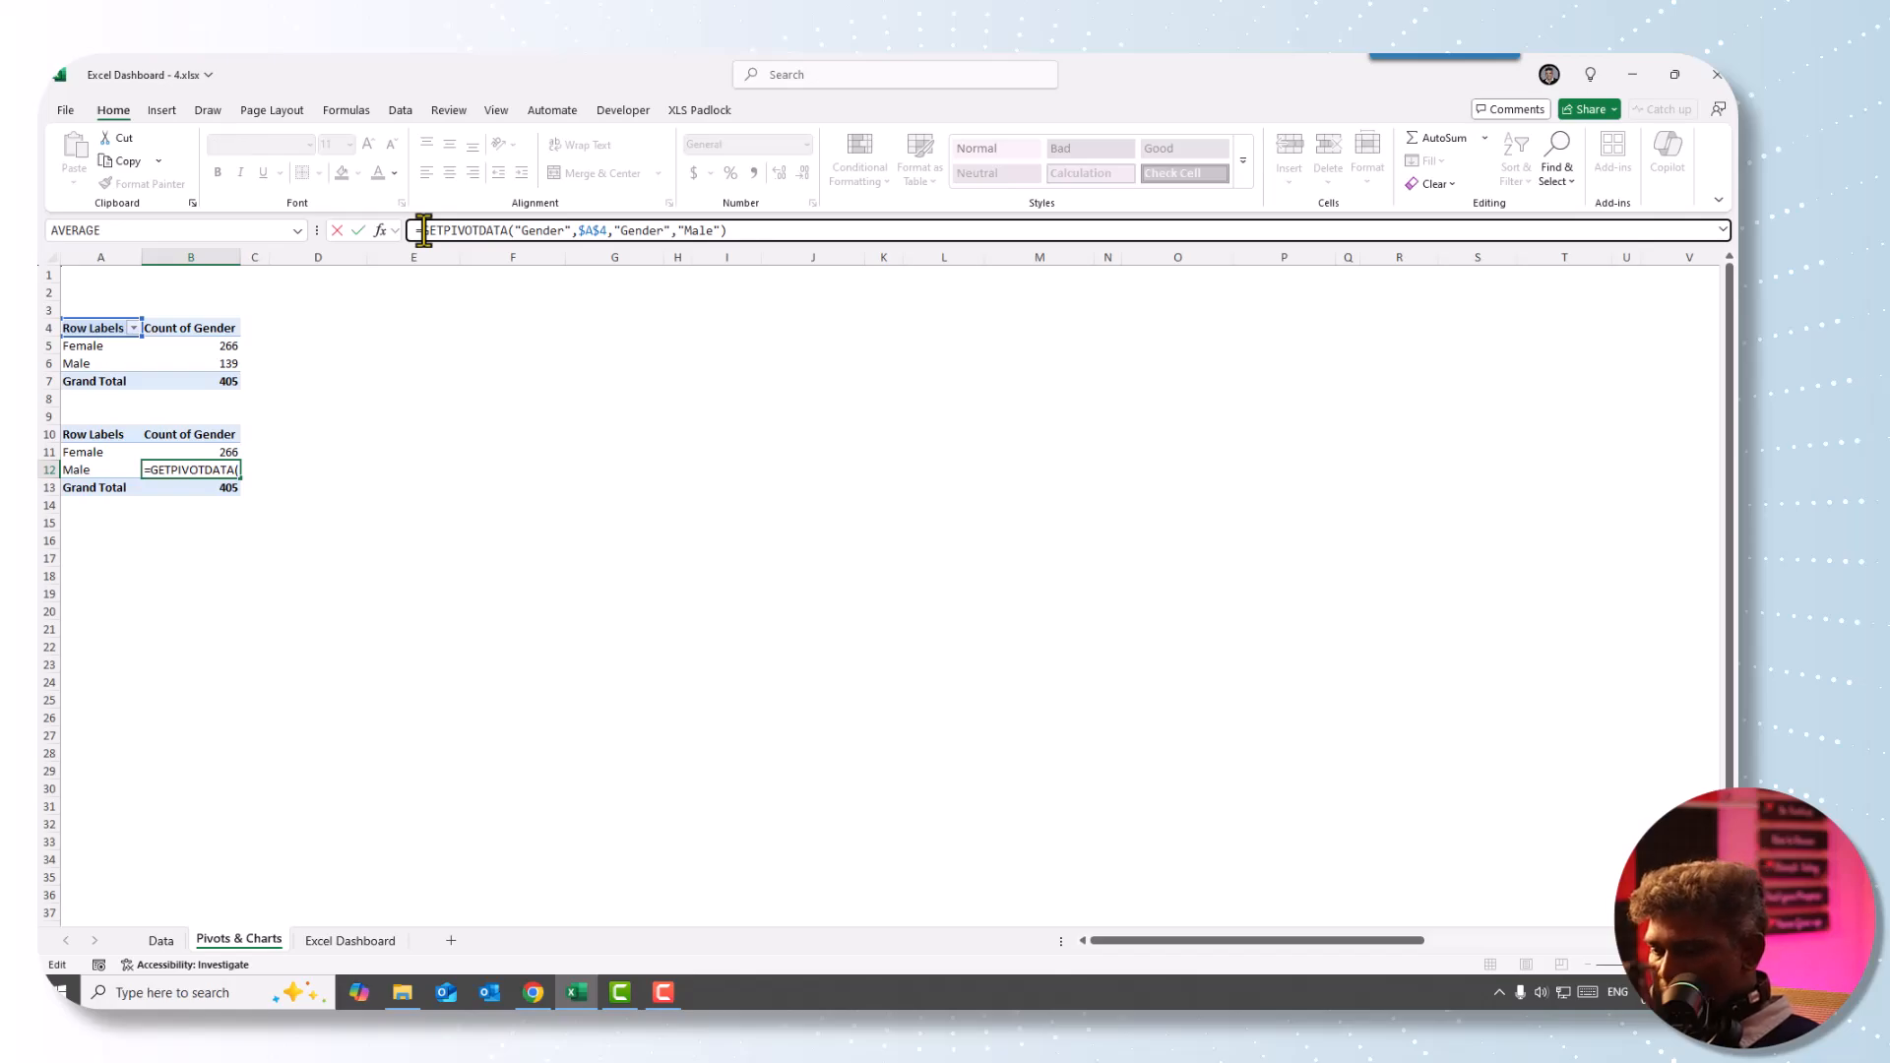
text(if)
key(Down)
key(Tab)
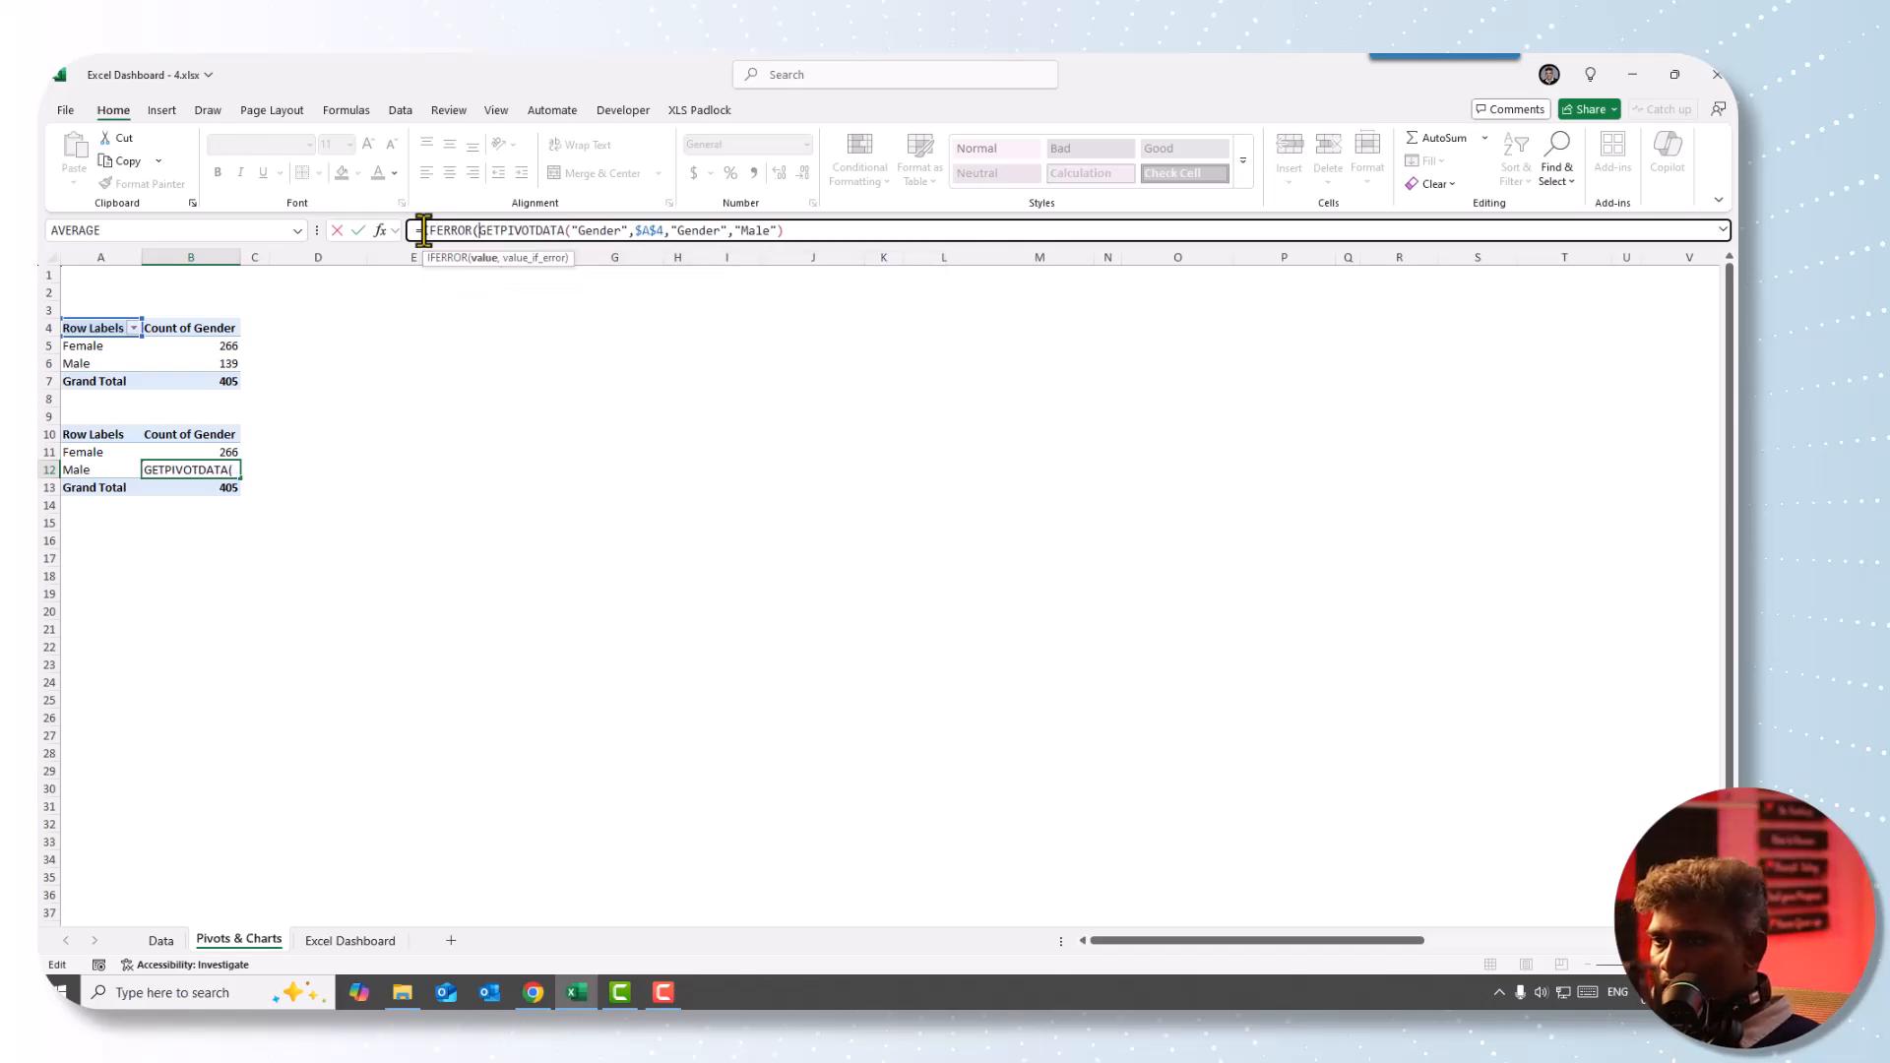
click(815, 229)
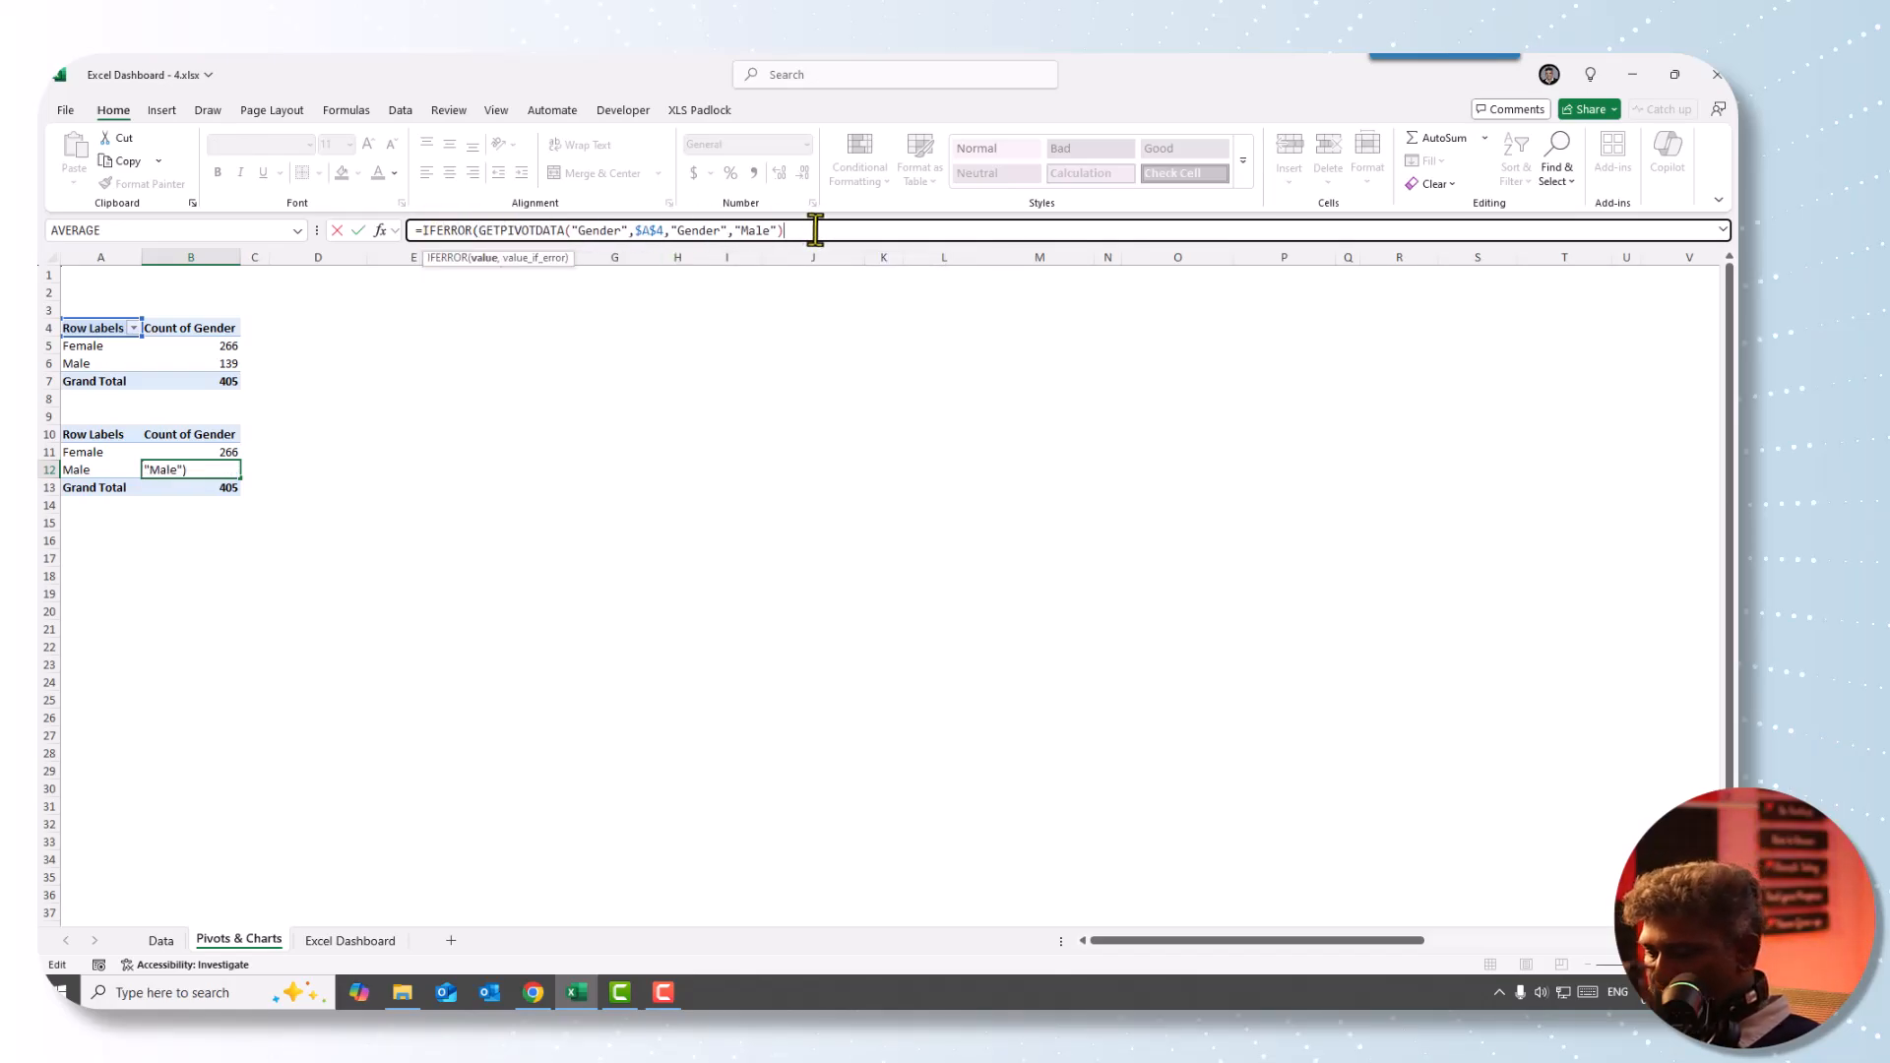
text(,n)
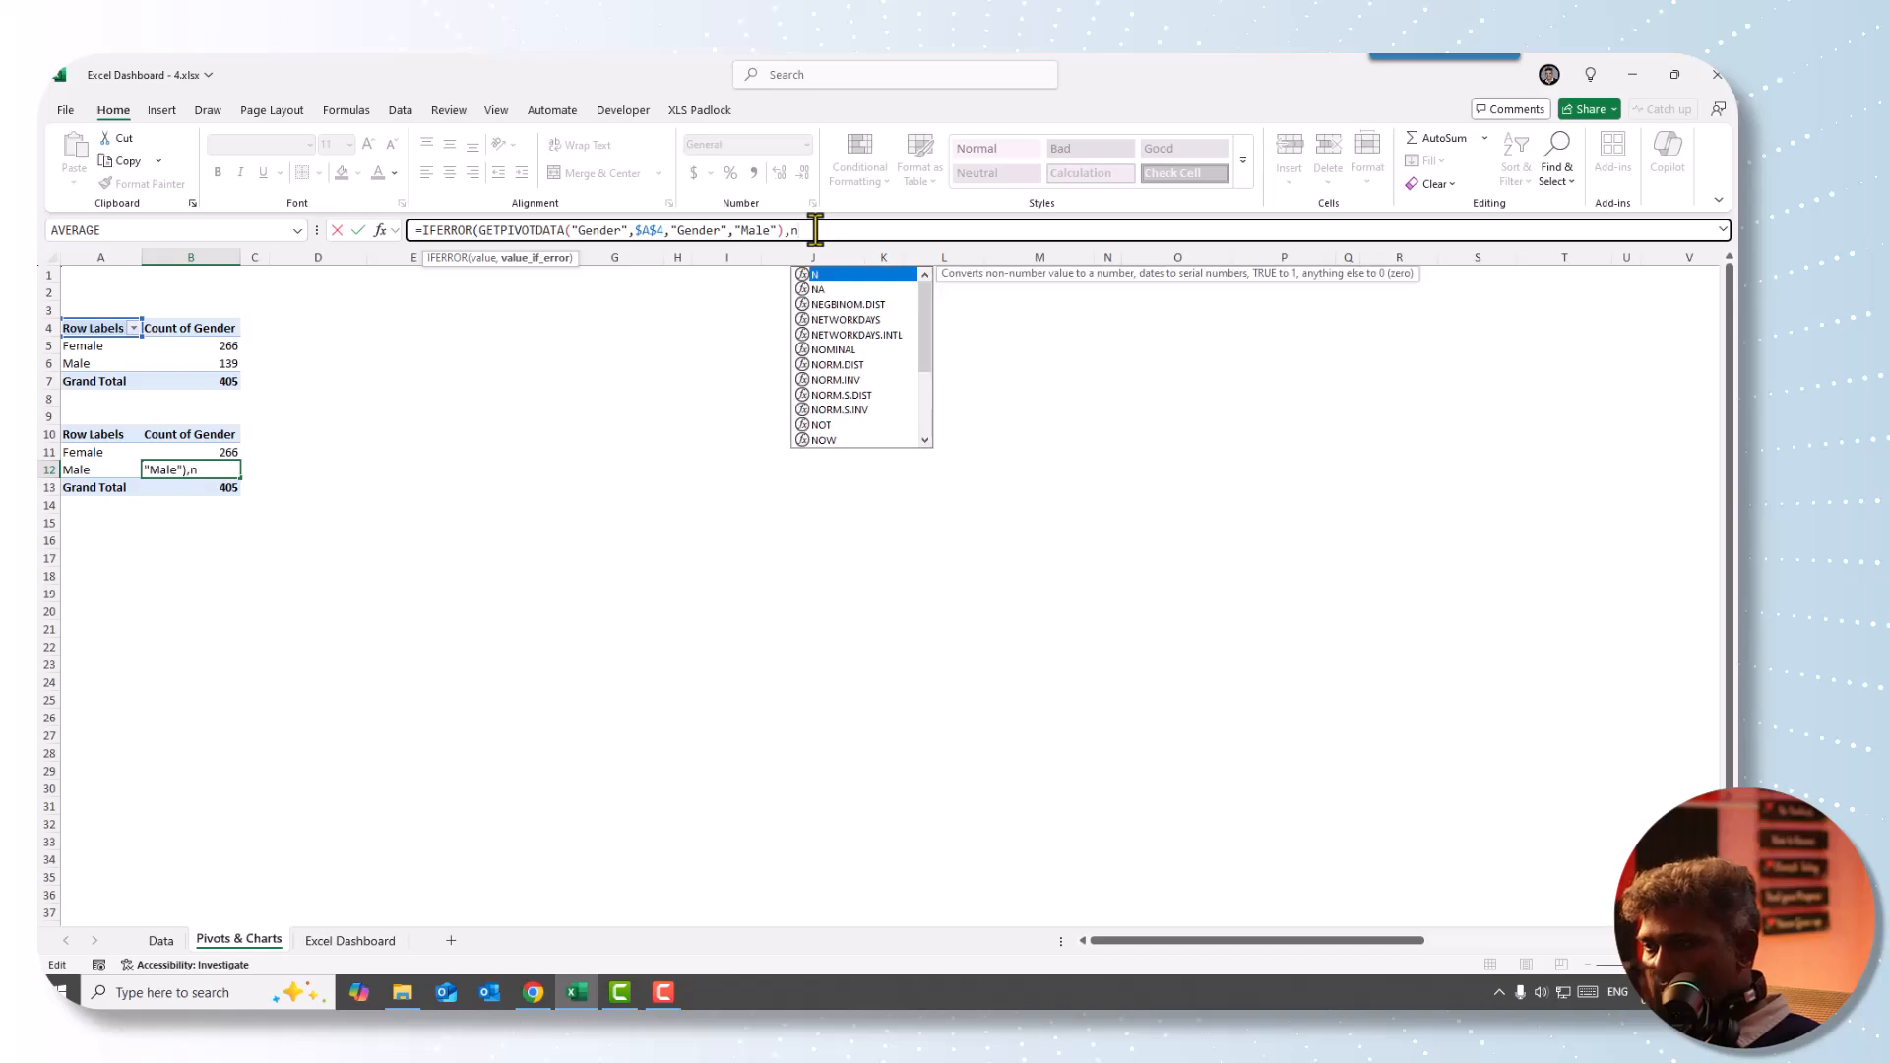
text(a)
key(Tab)
text())
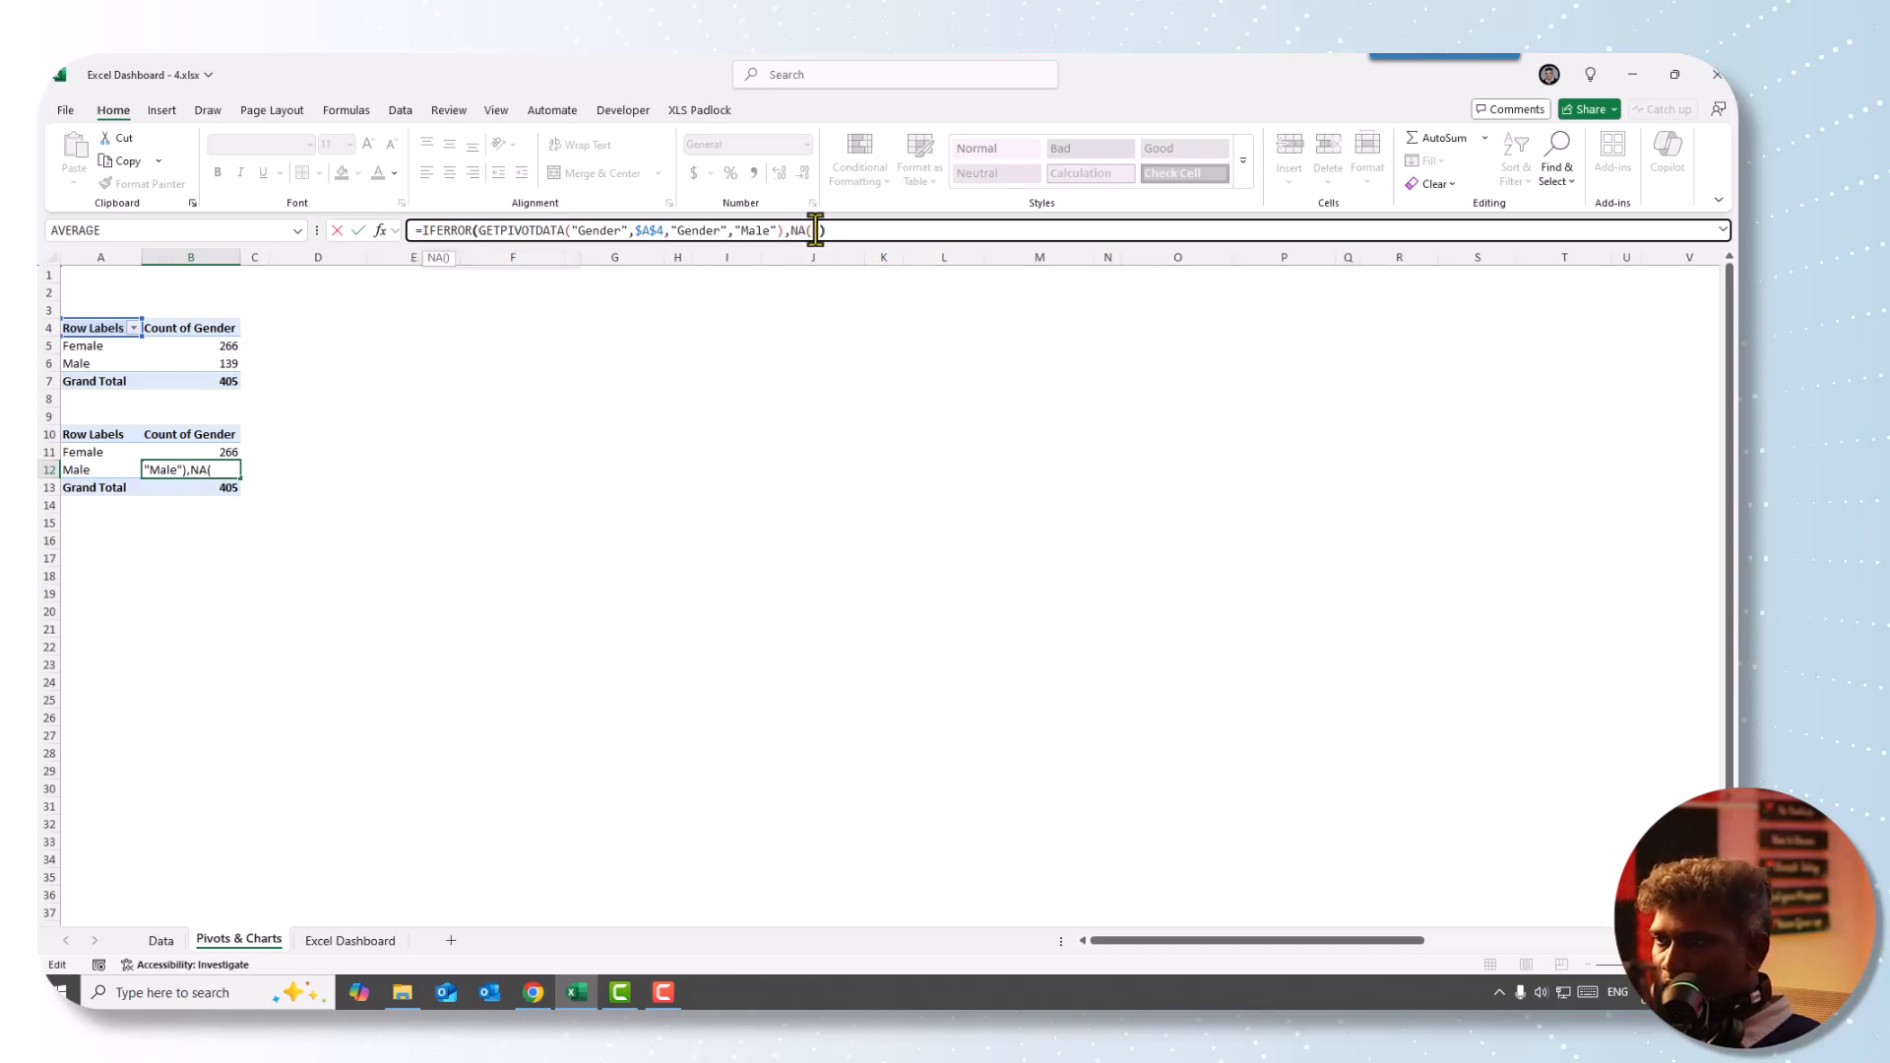
key(Return)
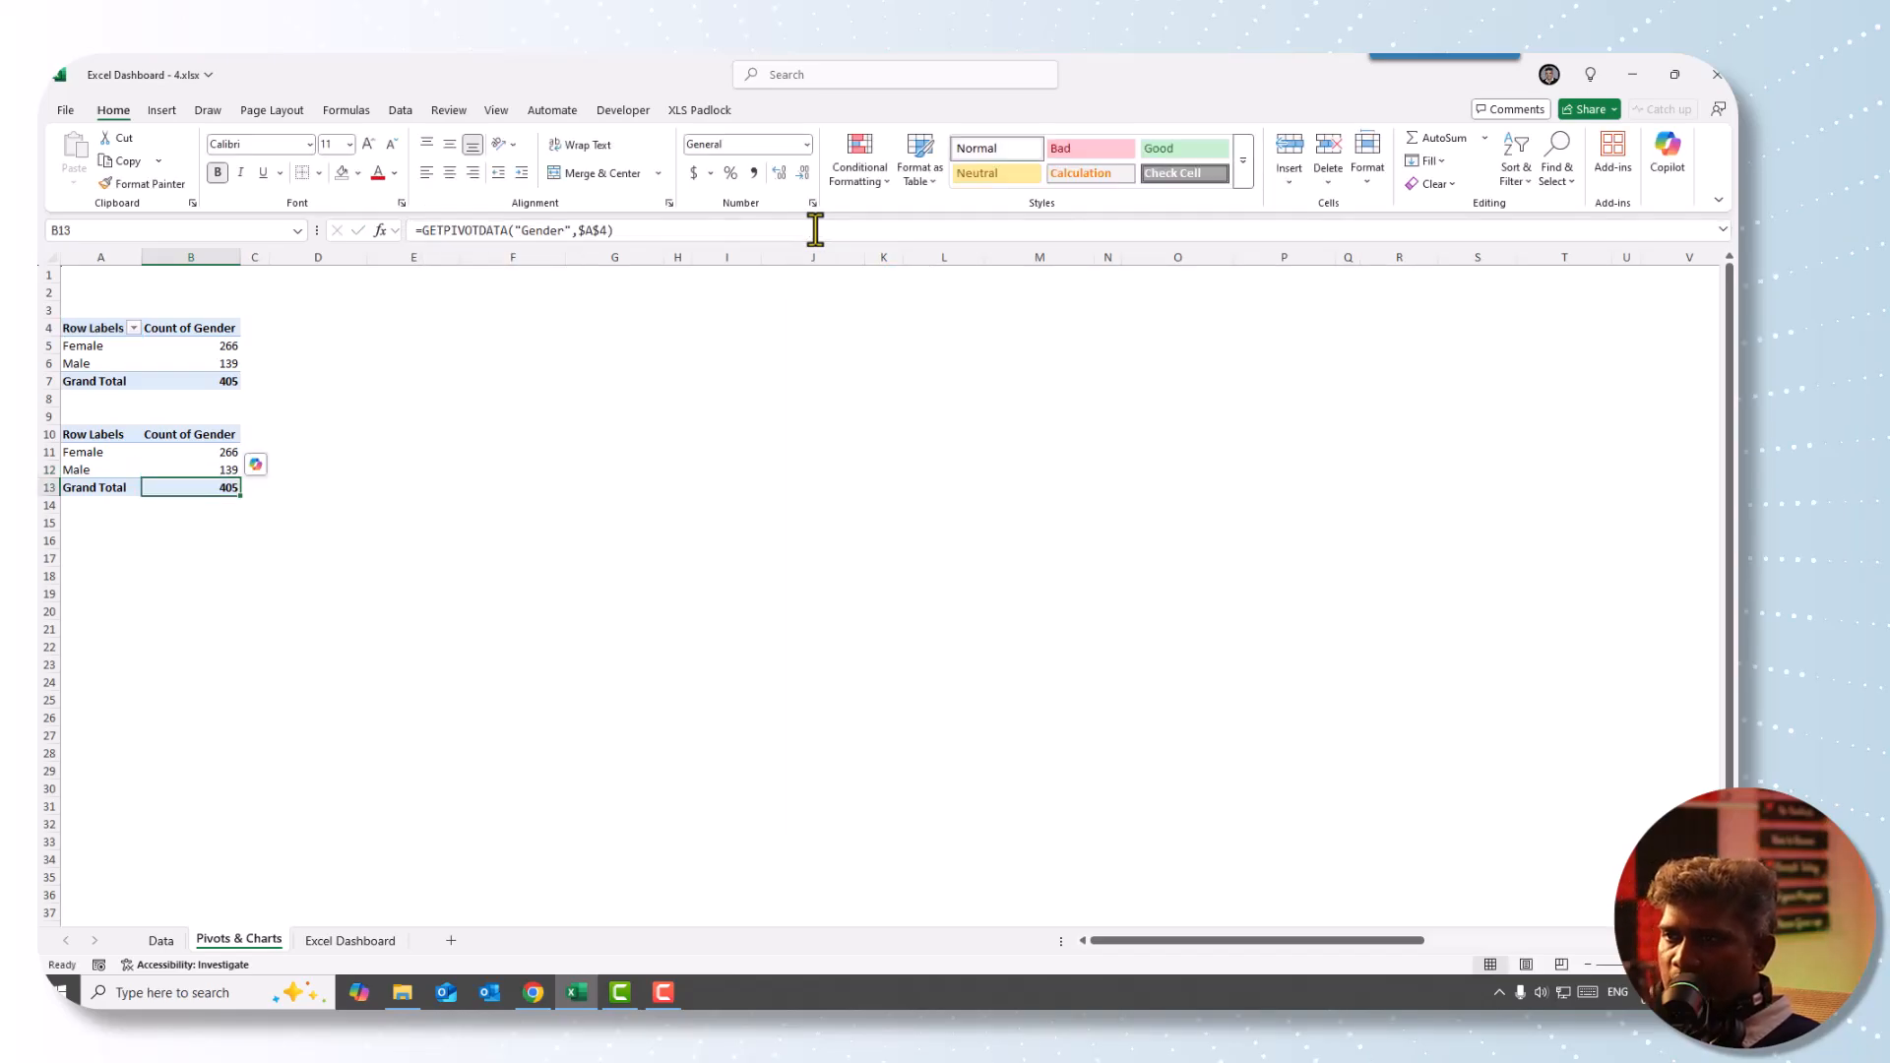
- Wrap the Grand Total formula in B13 in IFERROR so it returns NA() on an error
click(433, 231)
text(if)
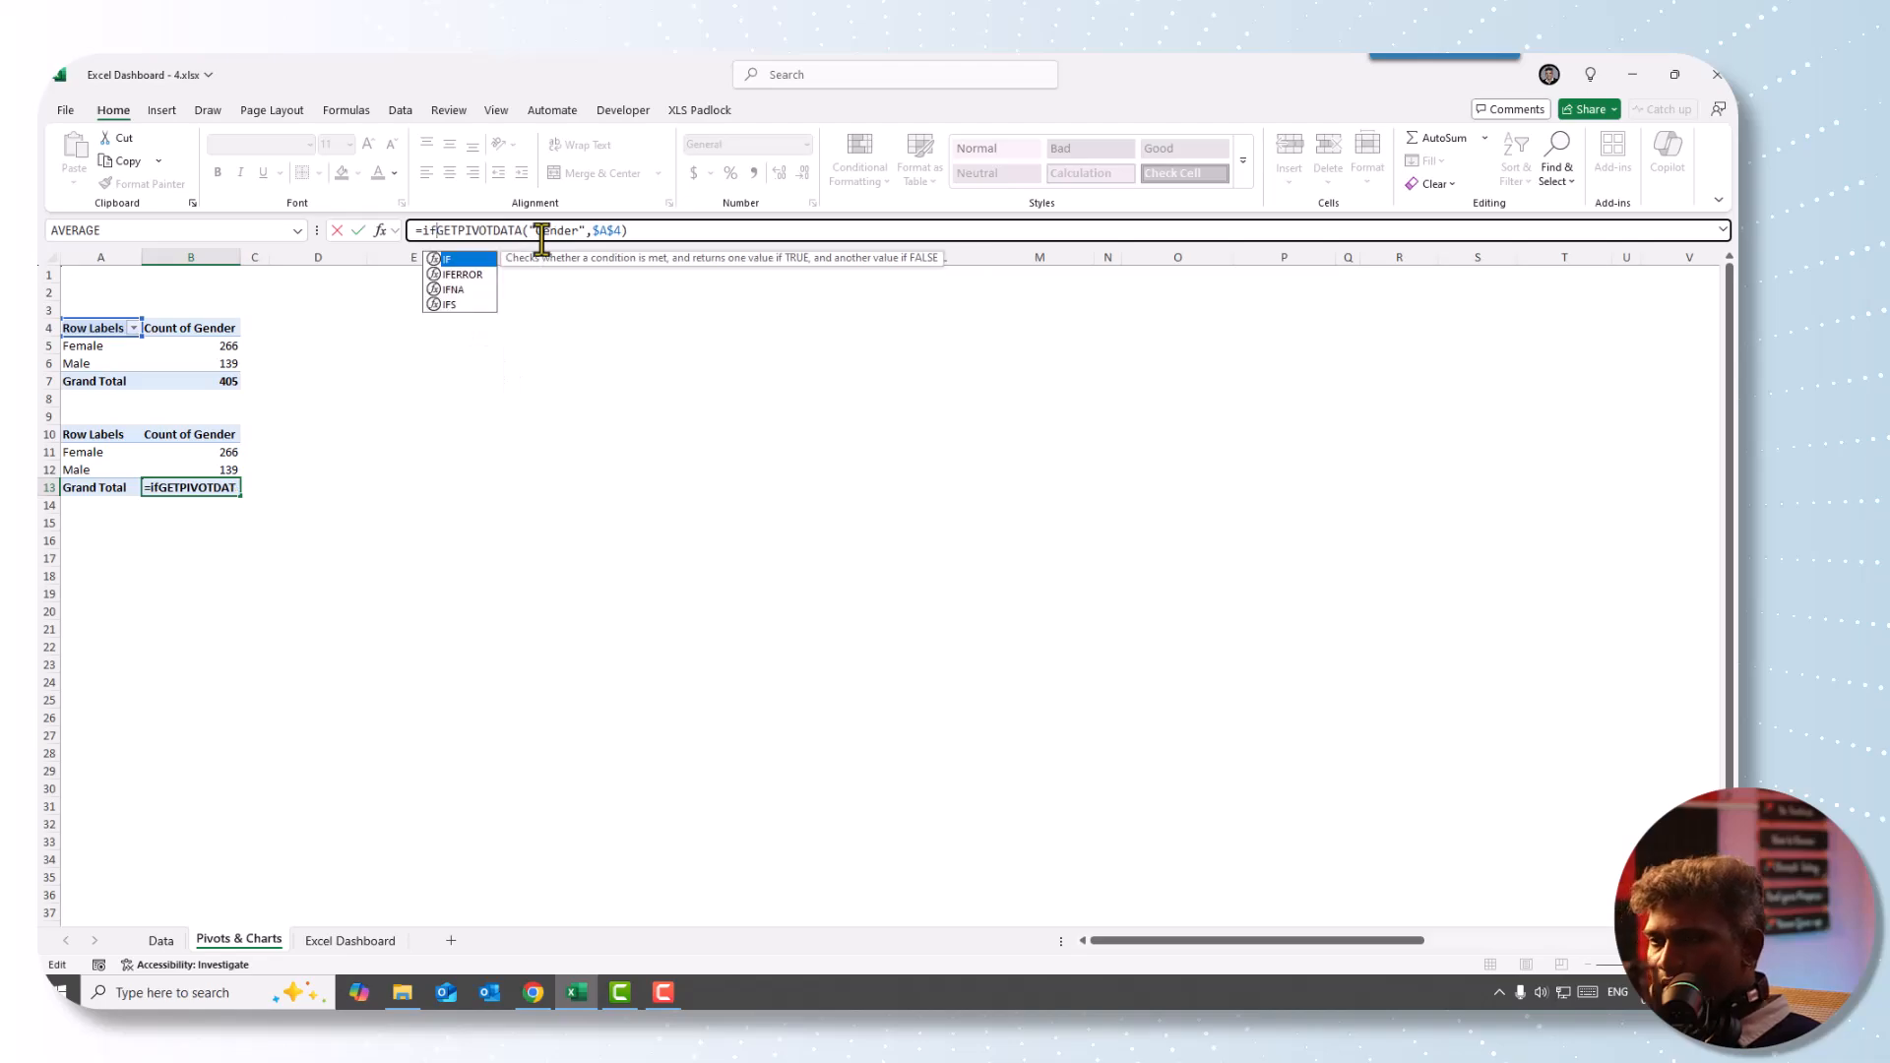
key(Down)
key(Tab)
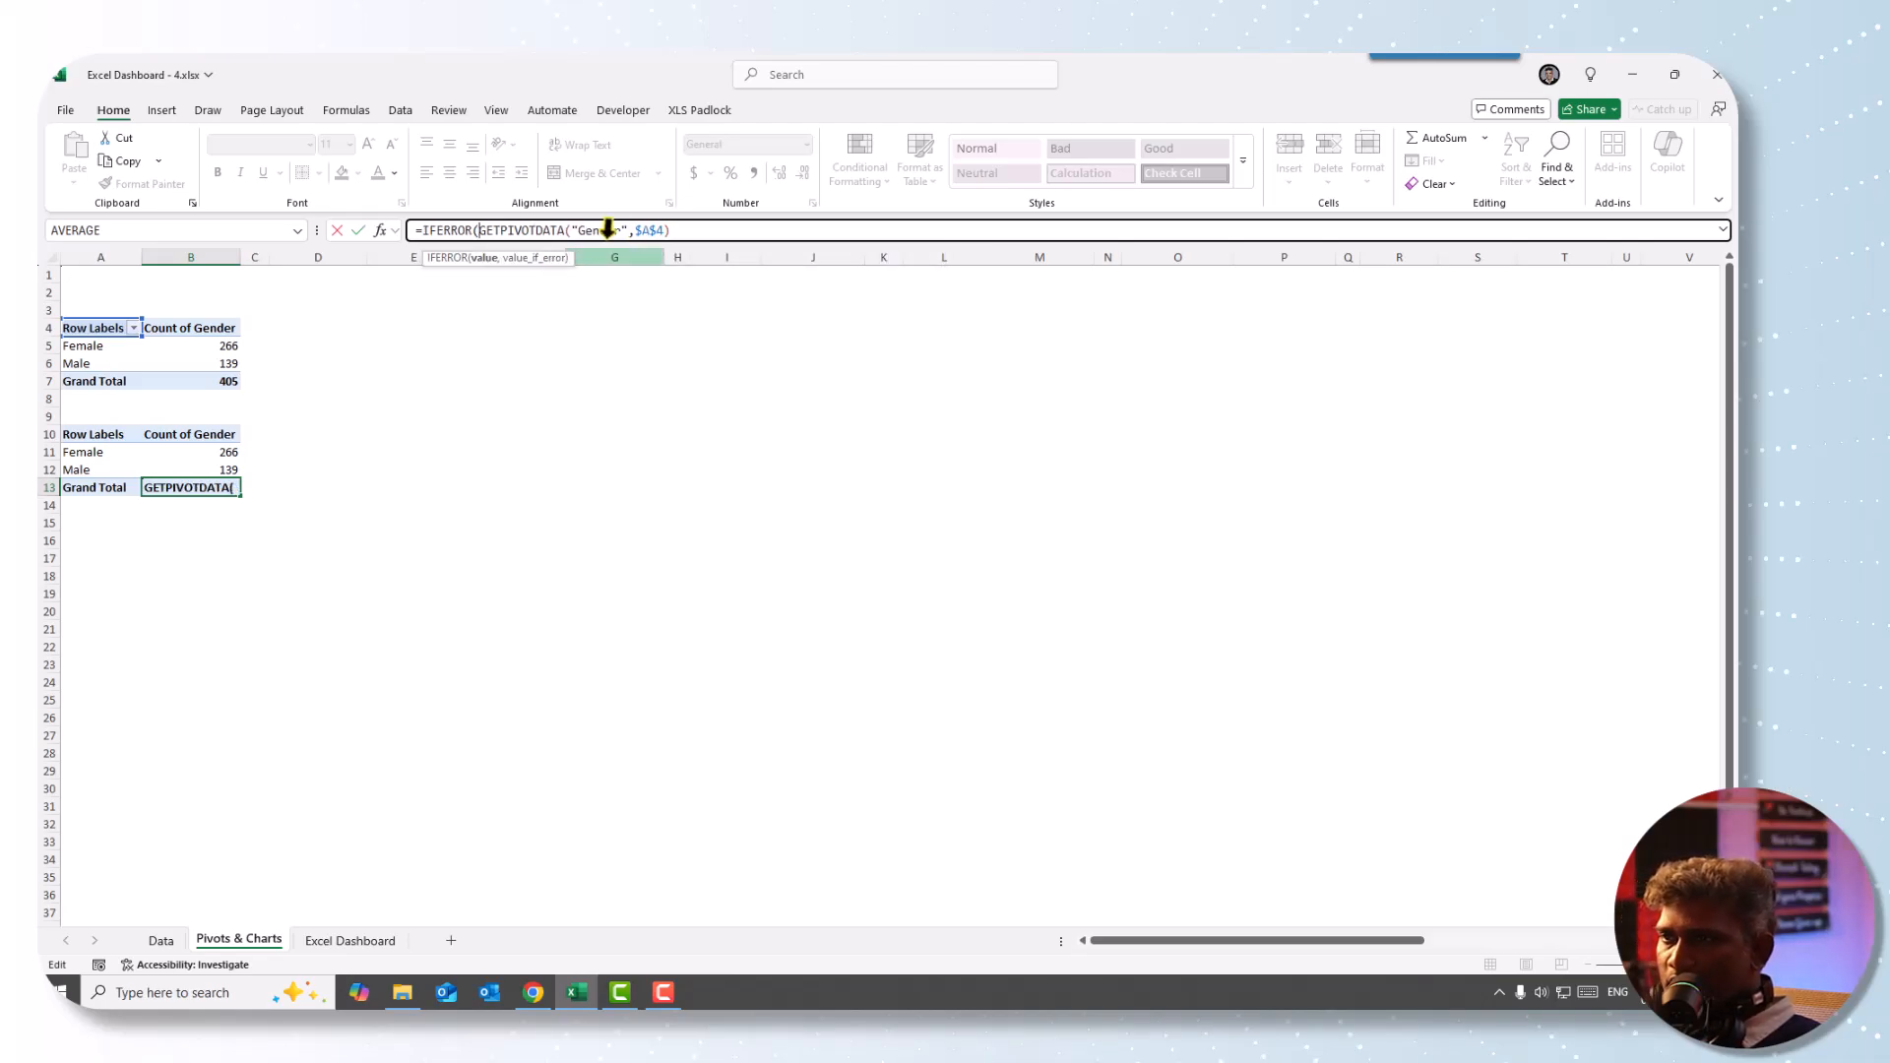
click(682, 238)
text(,)
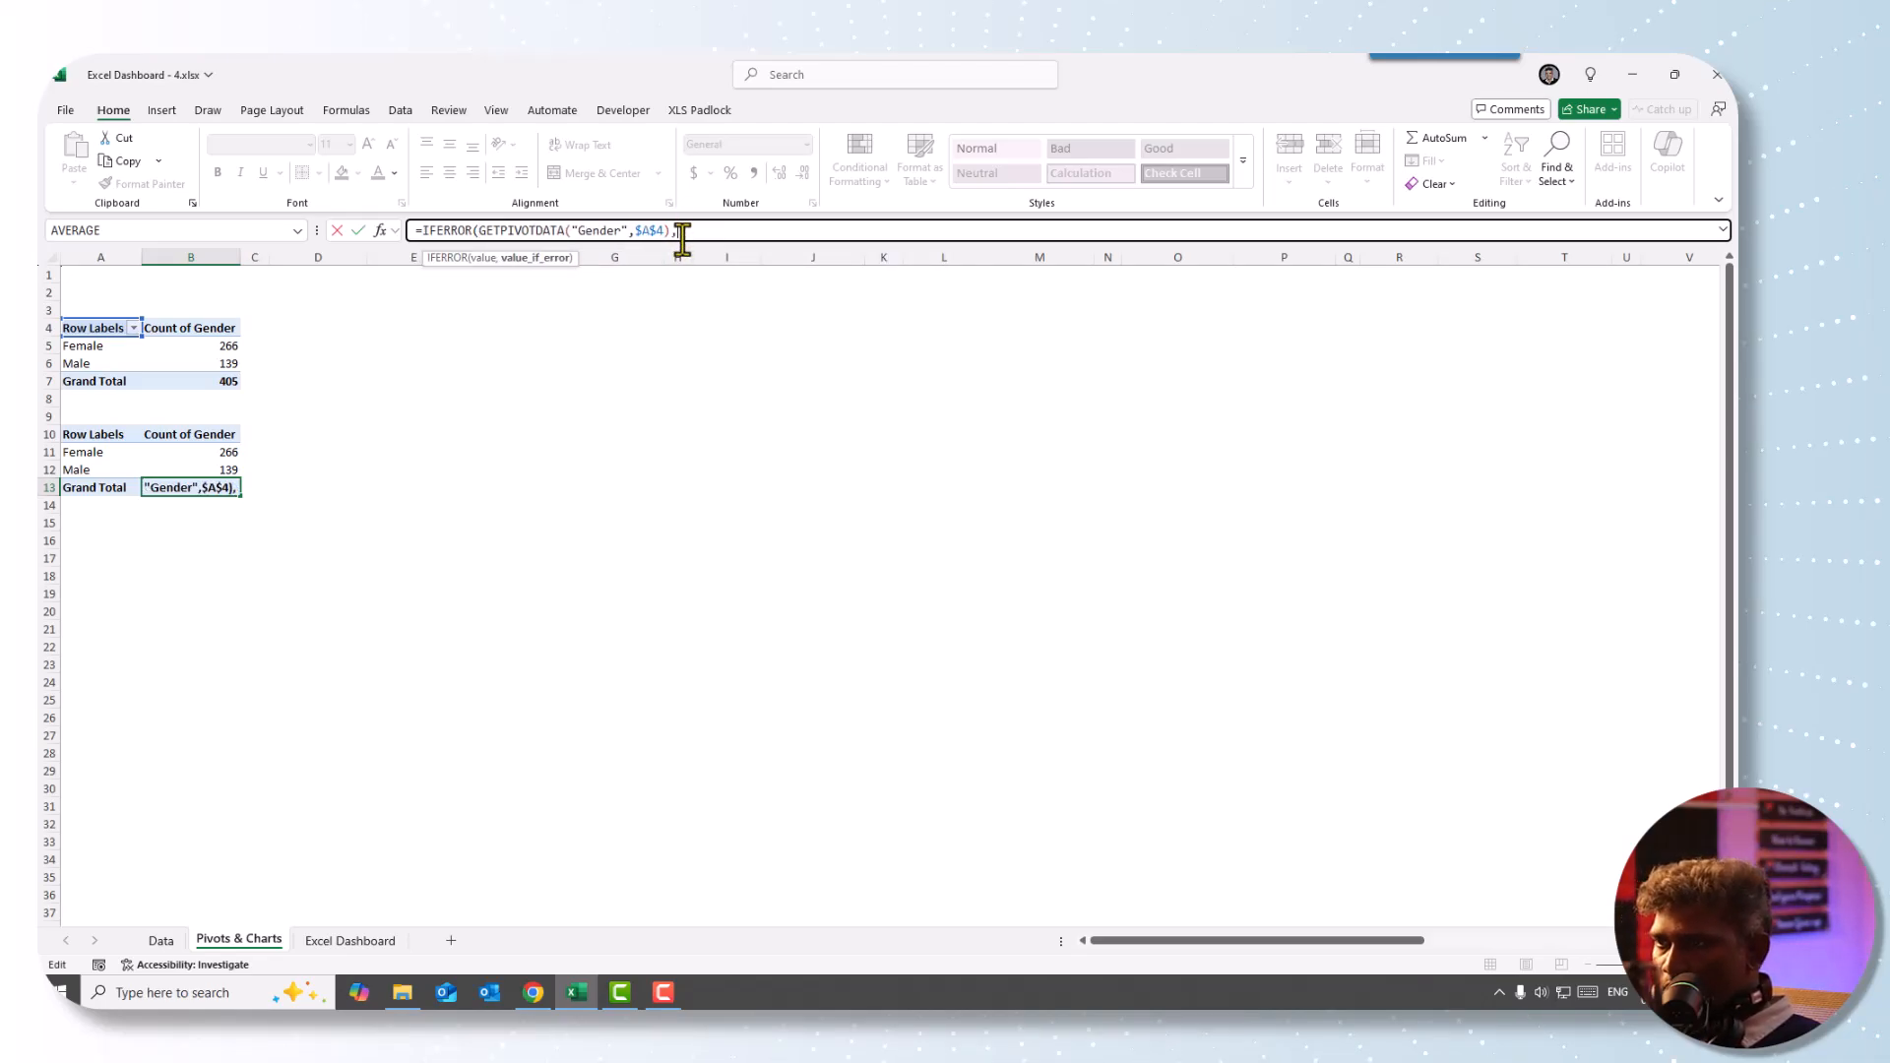
text(na)
key(Tab)
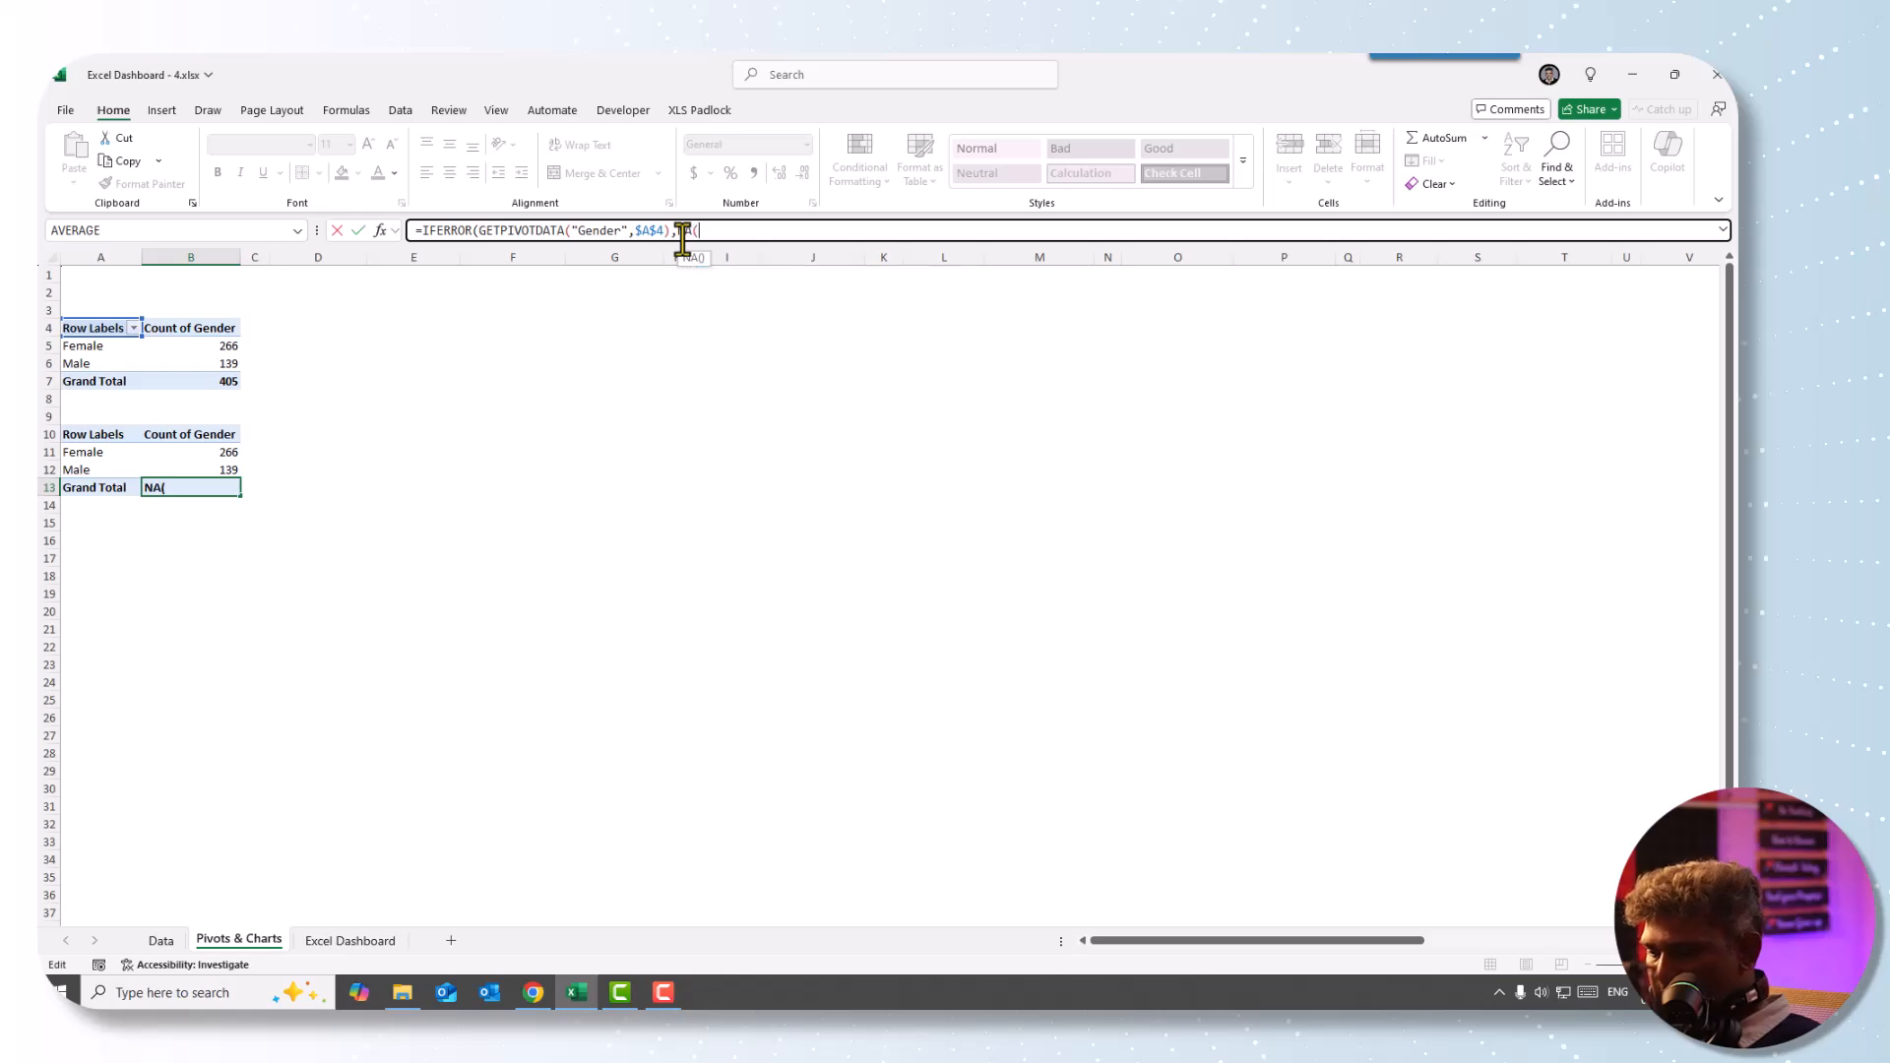
text()))
key(Return)
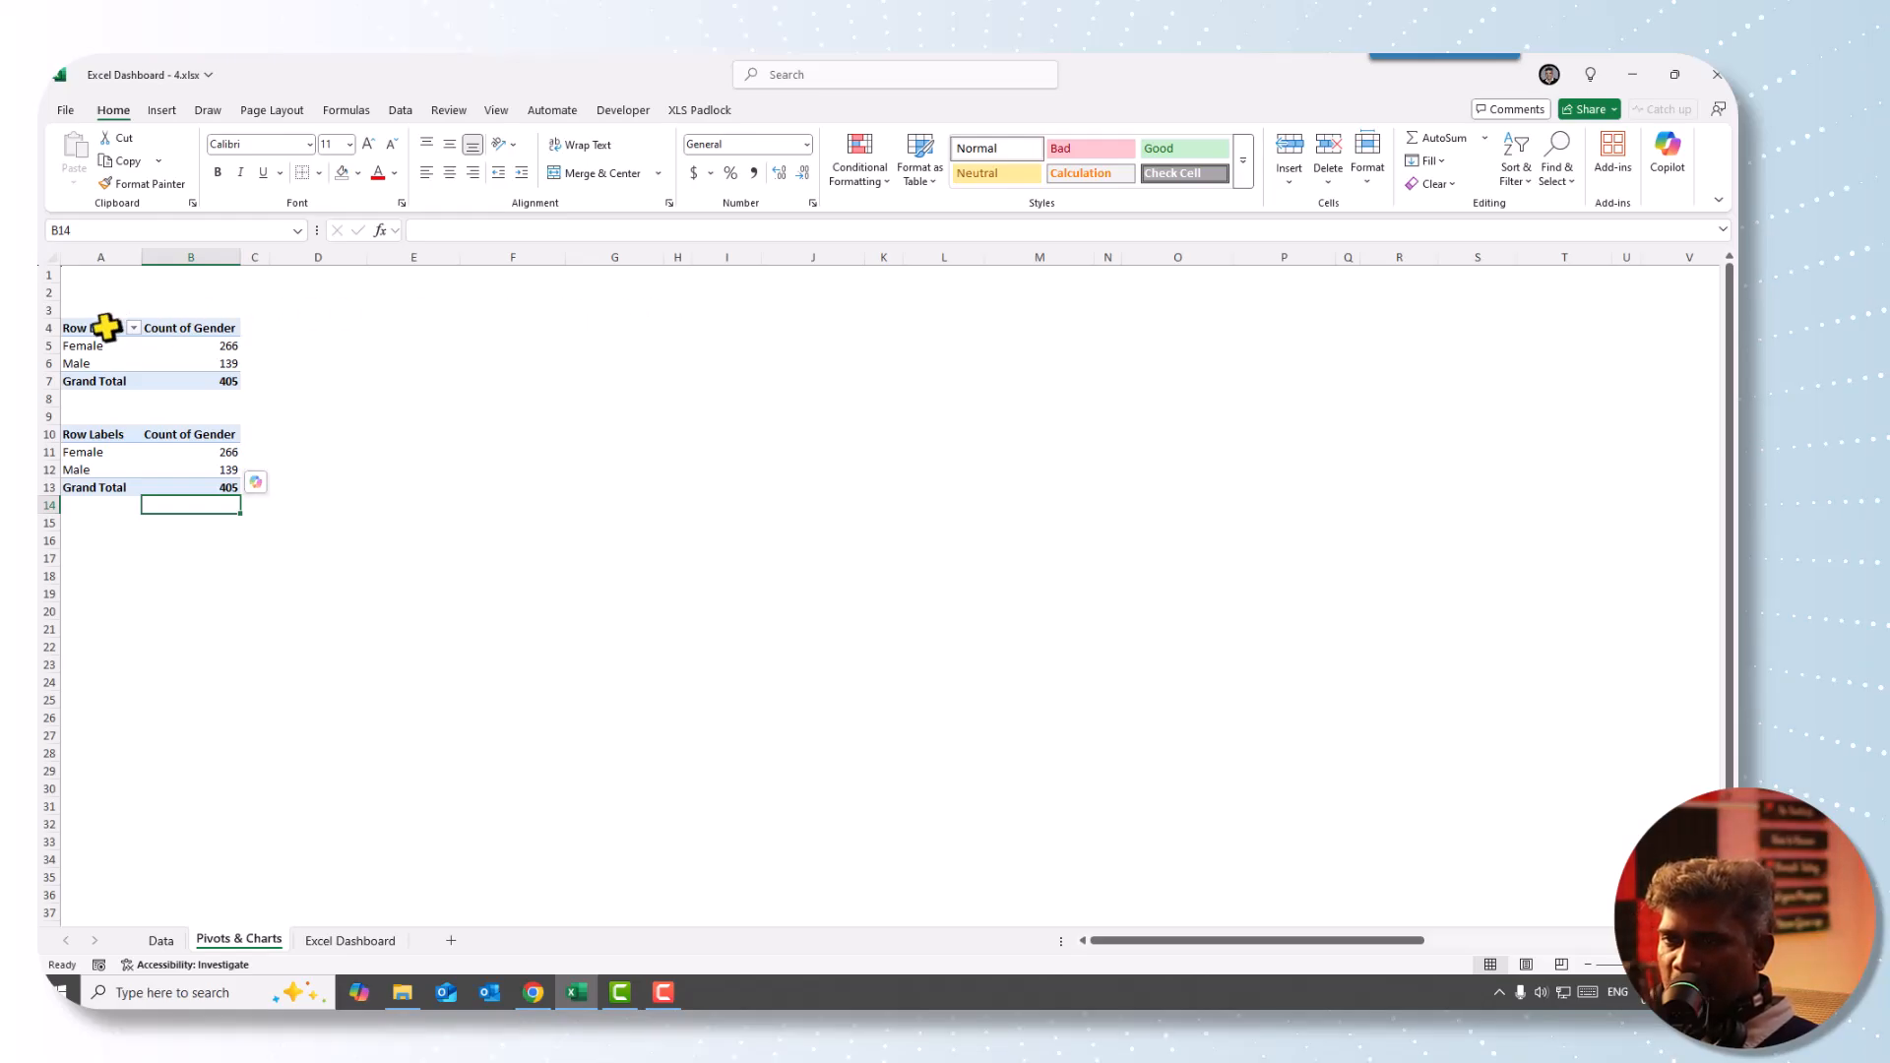
- Copy the gender PivotTable in A4:B7 and paste it as a second PivotTable starting at cell A16
drag(108, 328, 199, 378)
key(ctrl+c)
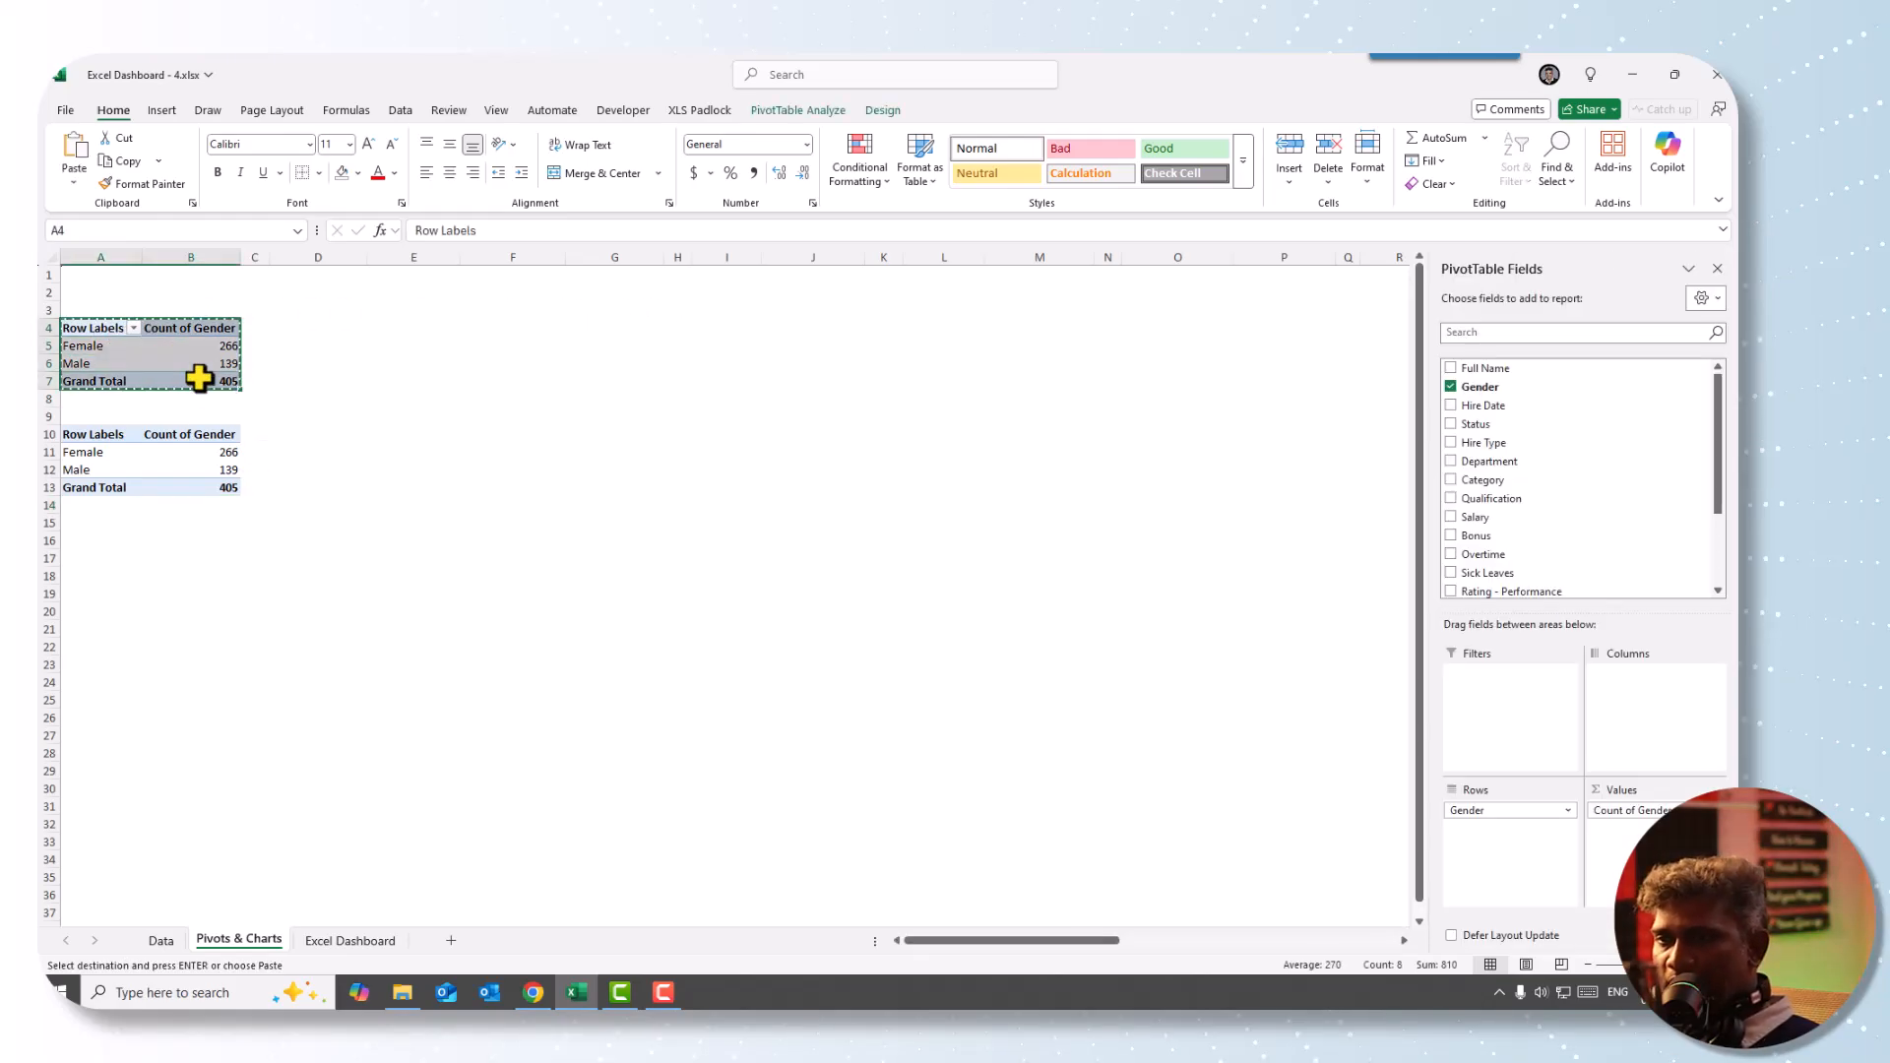
click(78, 537)
key(ctrl+v)
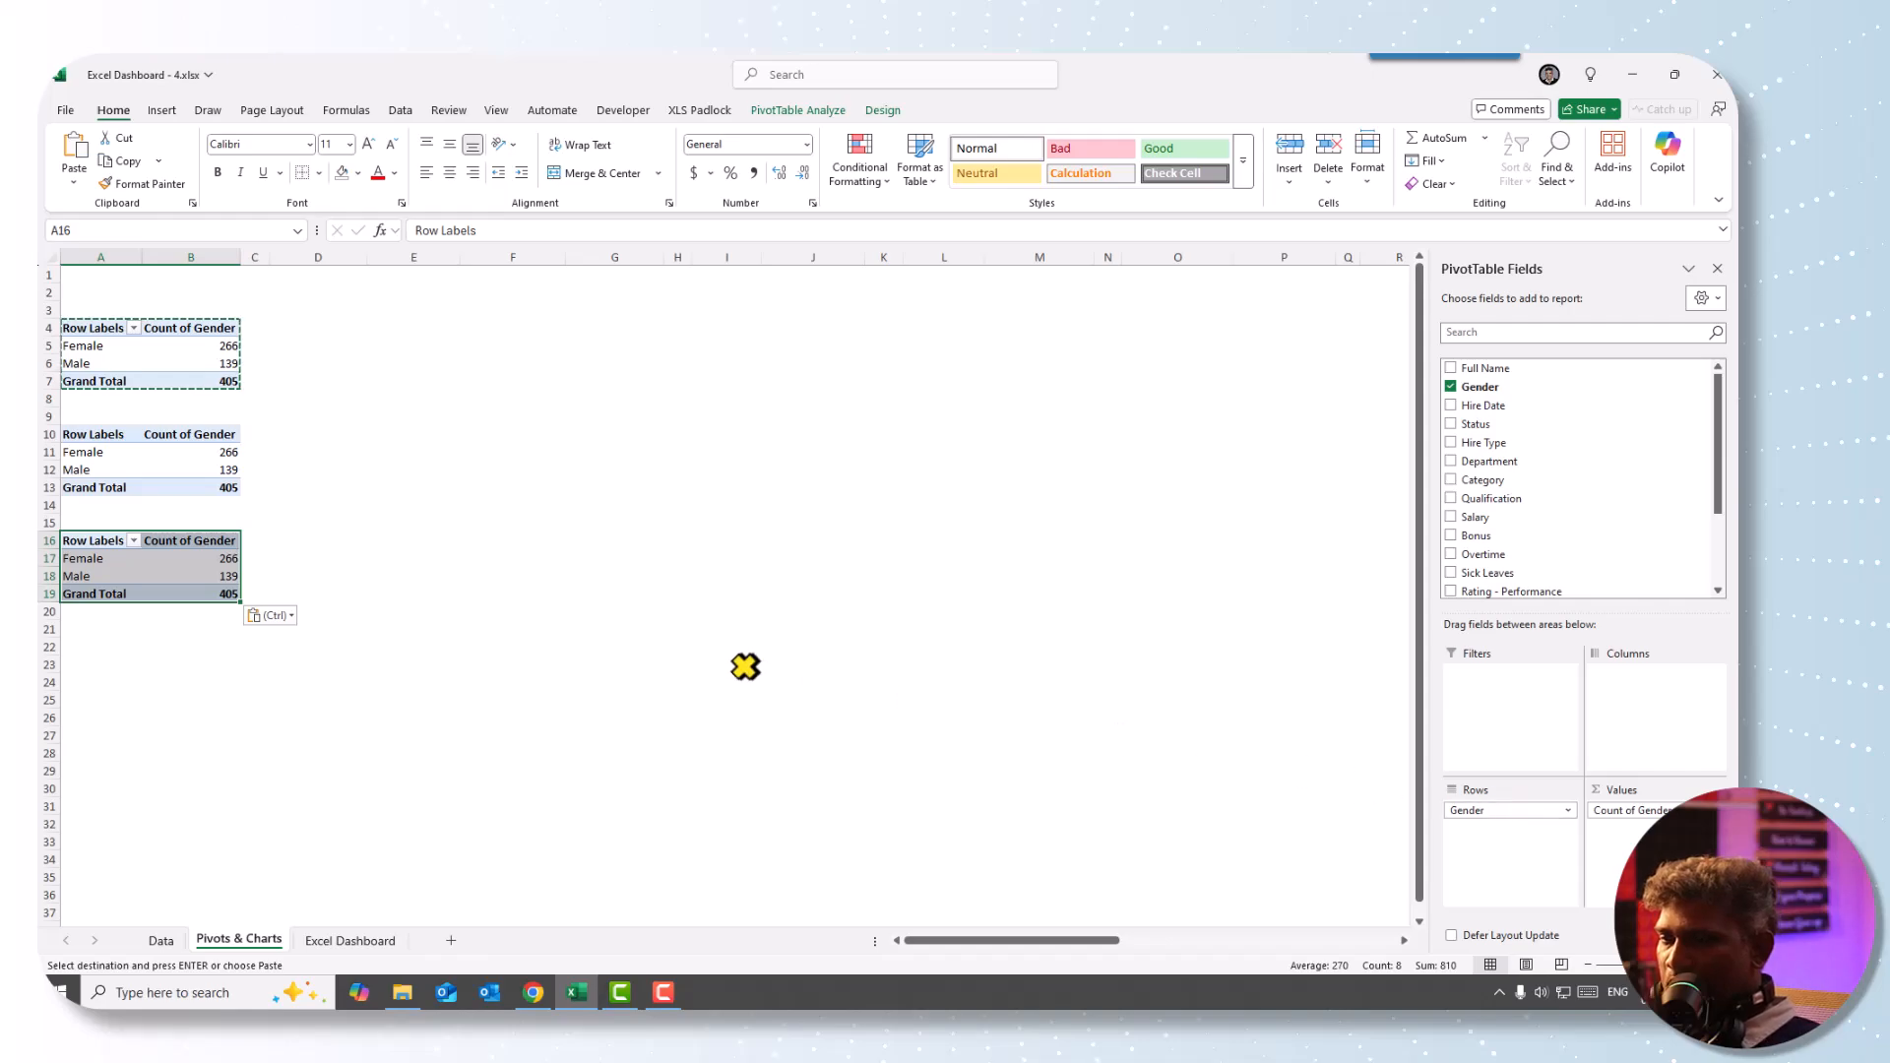
- Float and enlarge the PivotTable Fields pane and remove Gender from the rows and values of the PivotTable at A16
scroll(539, 630, up, 2)
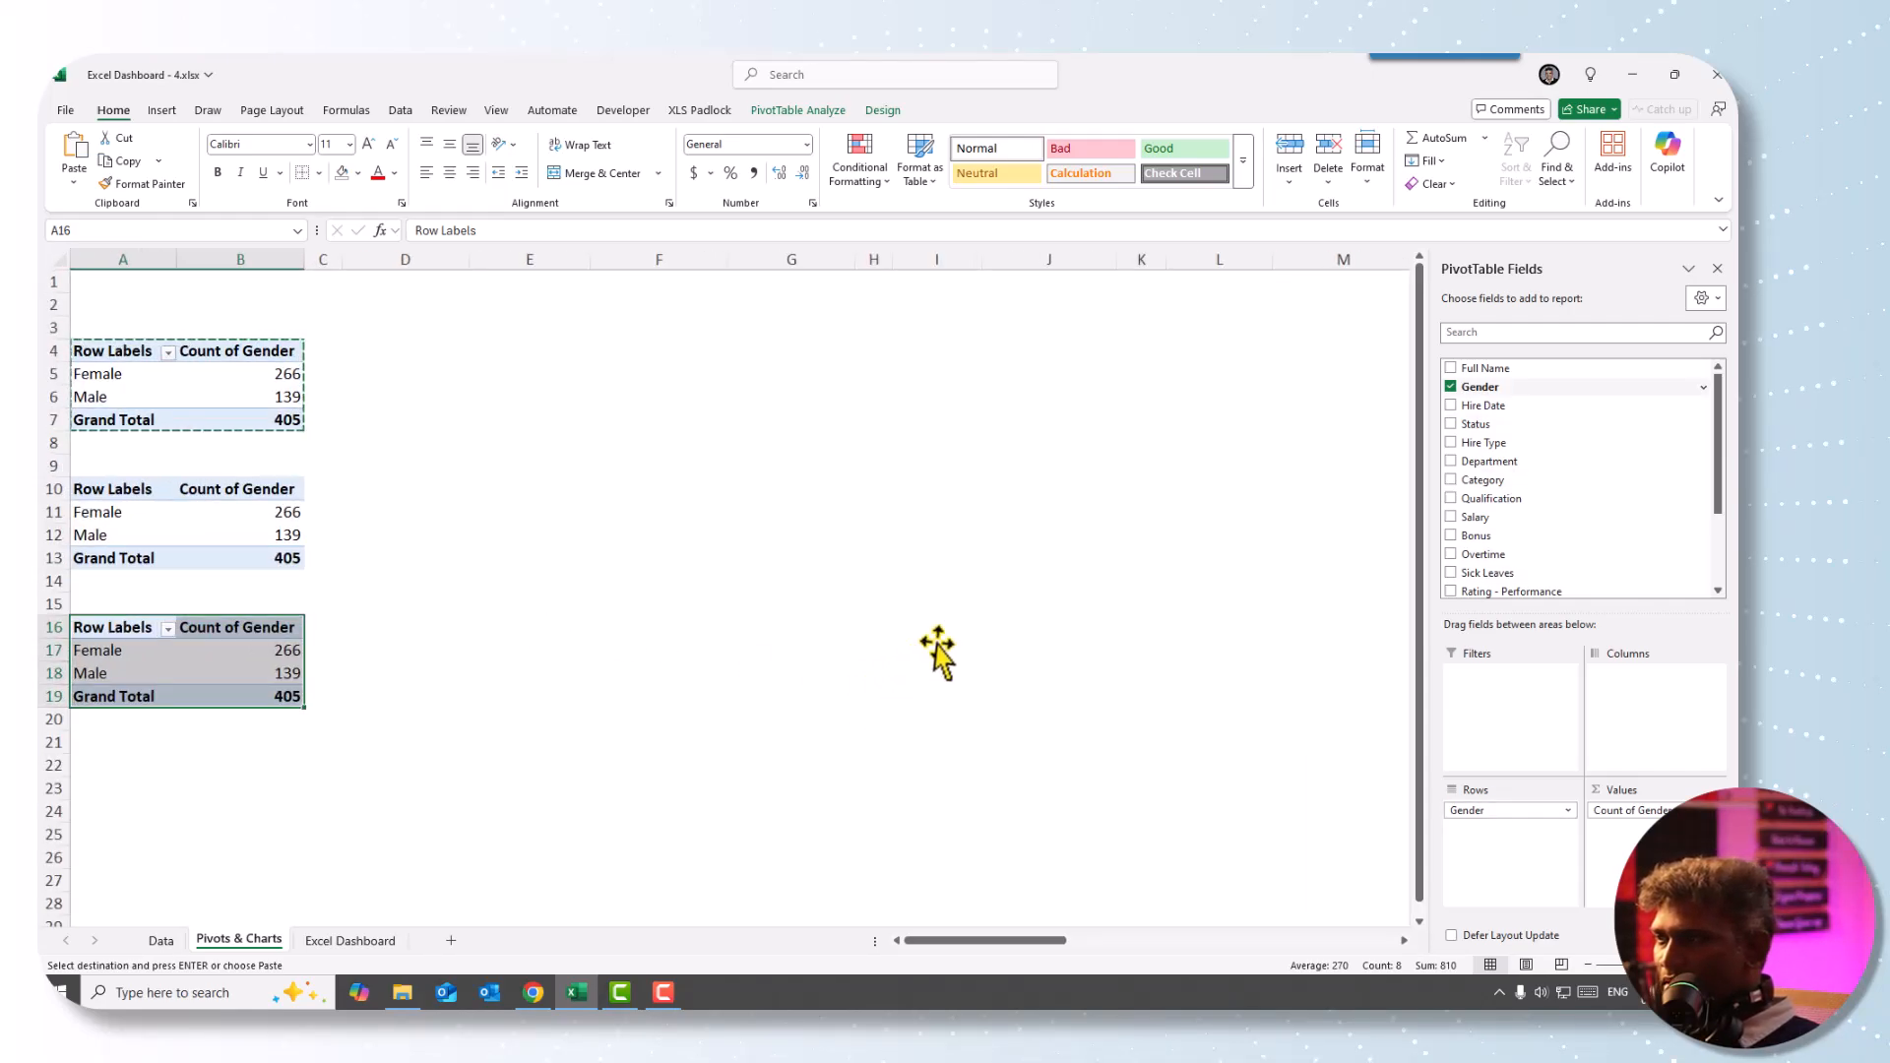
drag(1529, 272, 547, 333)
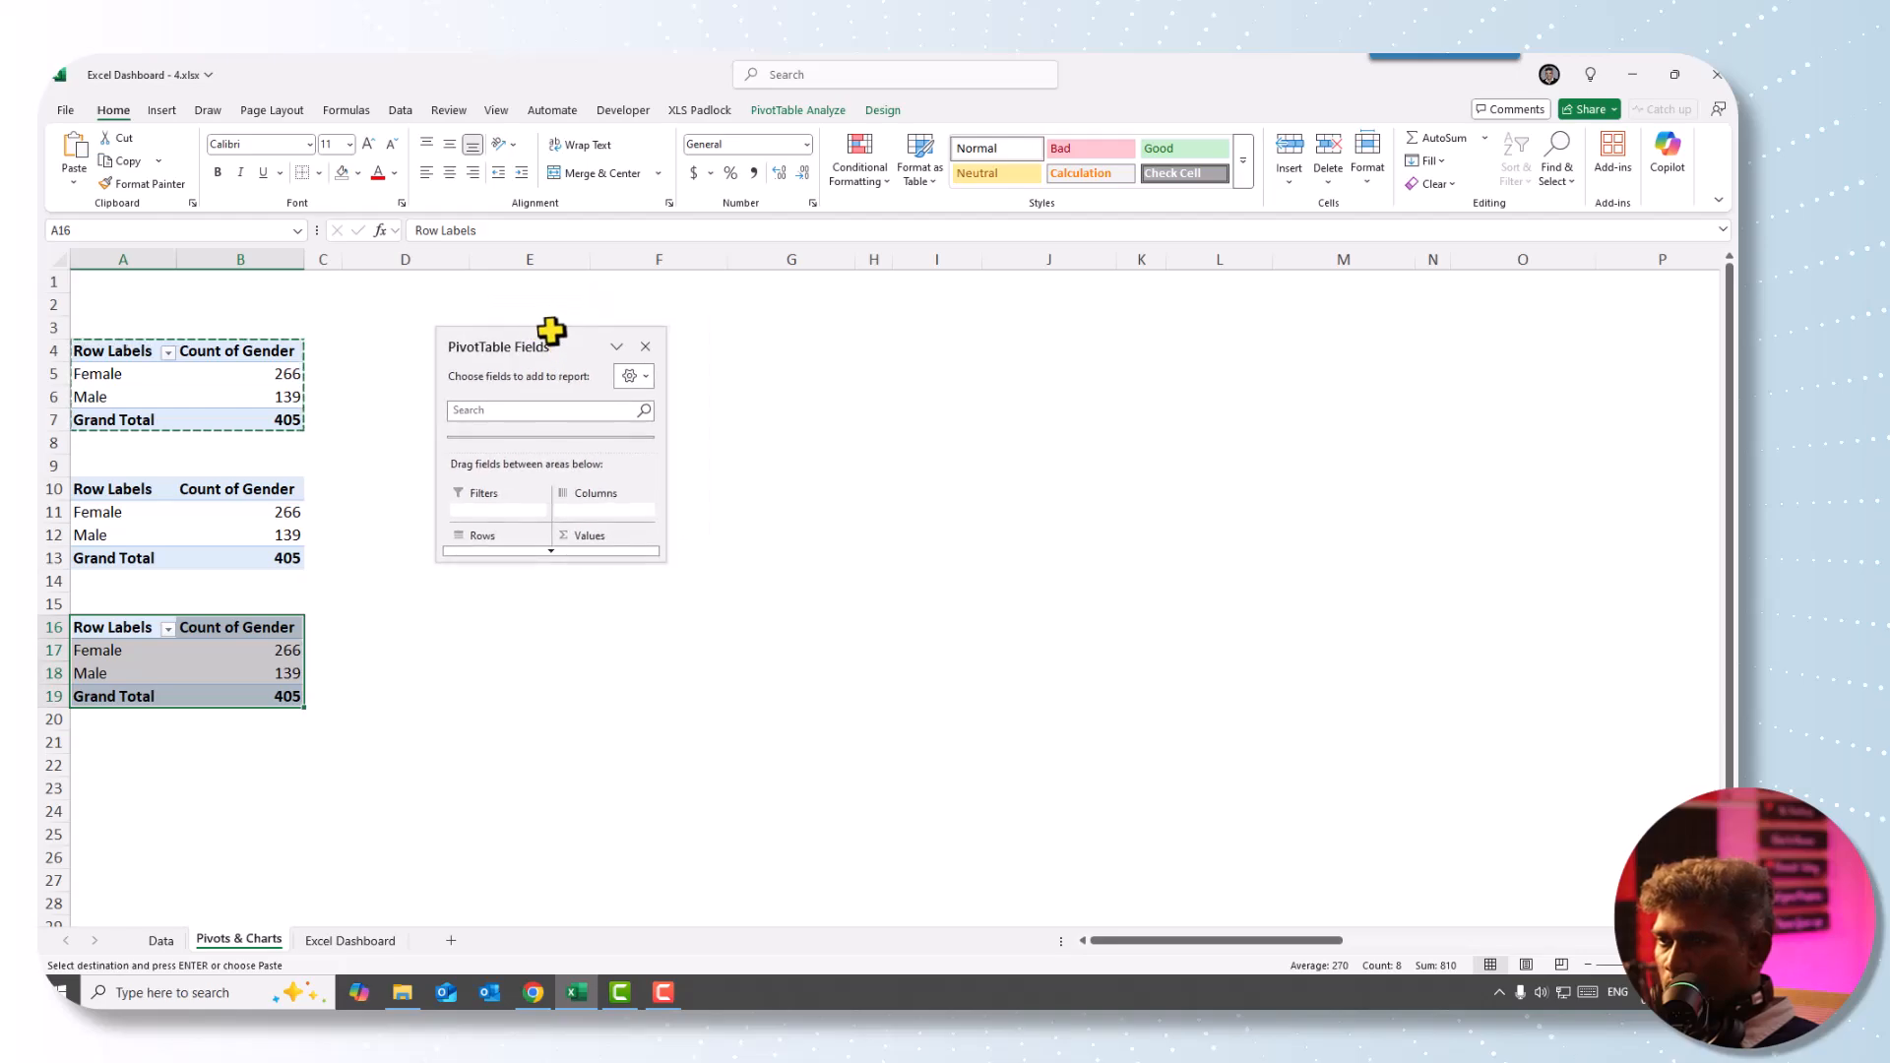
drag(644, 533, 803, 872)
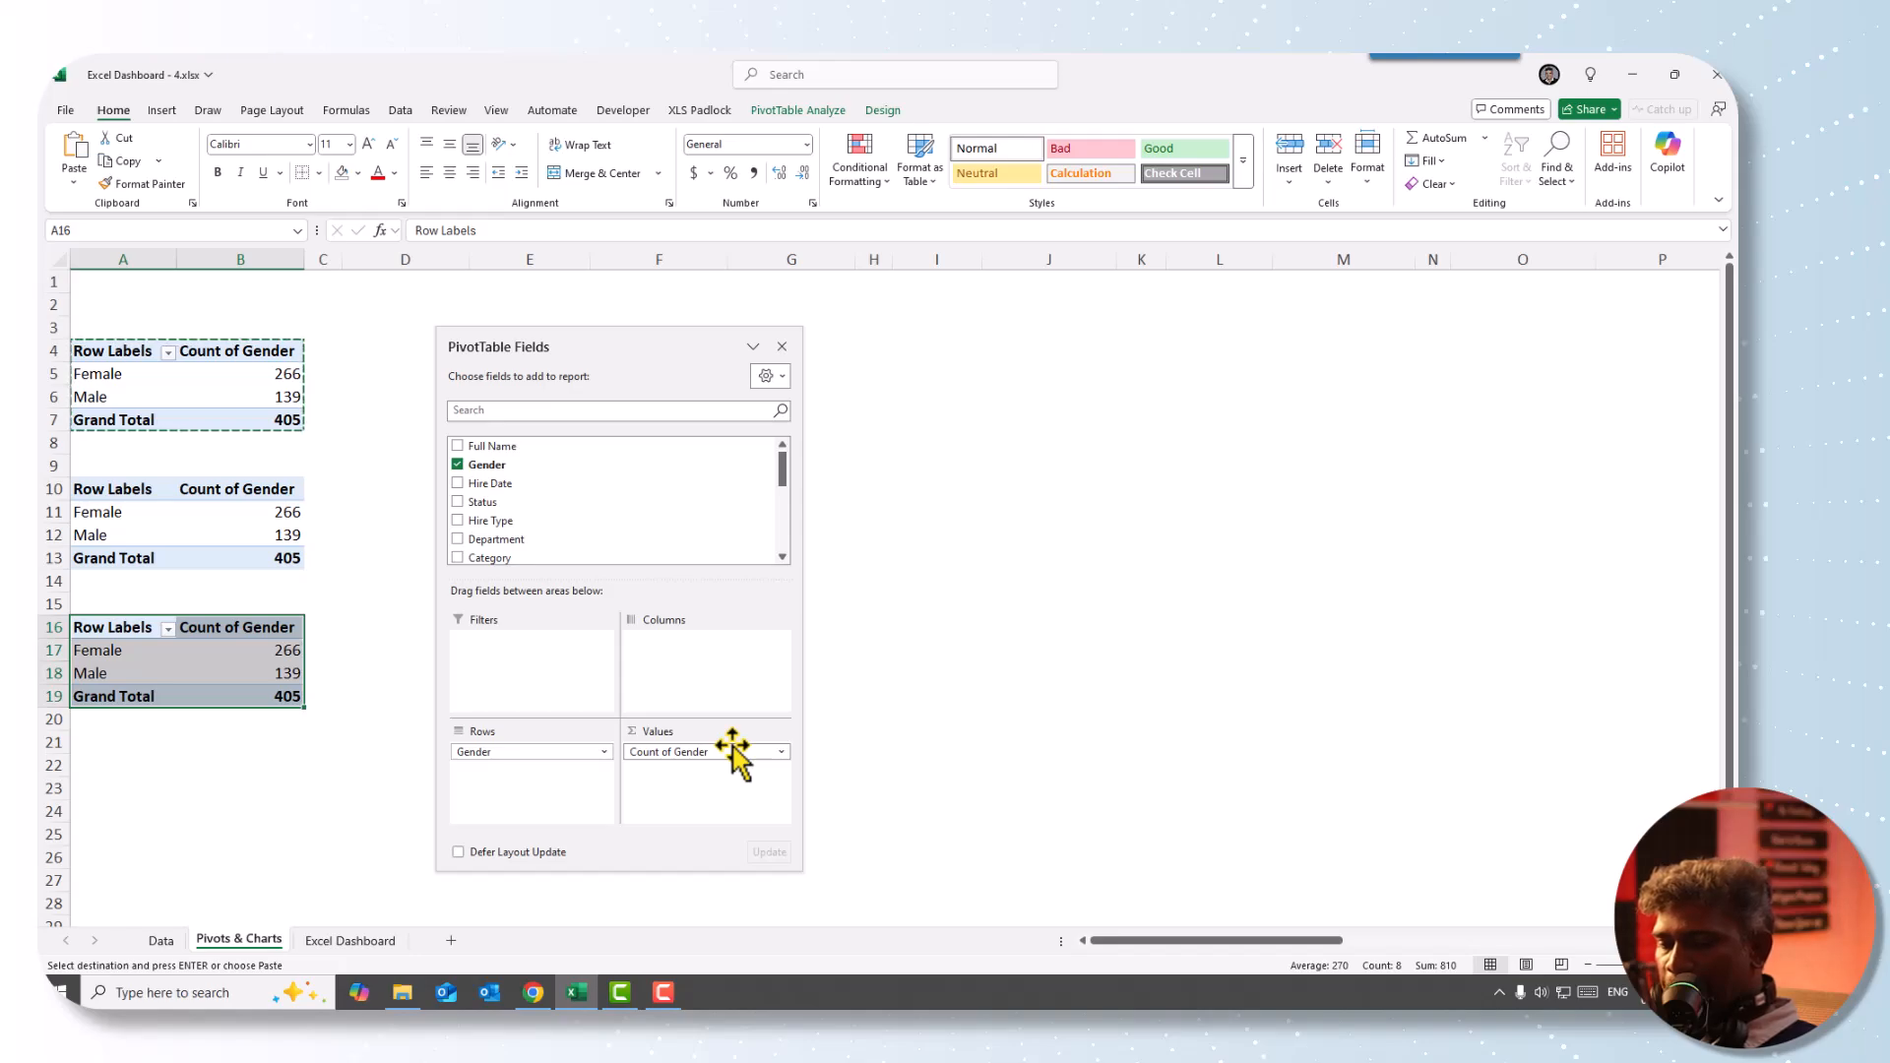
drag(523, 766, 559, 512)
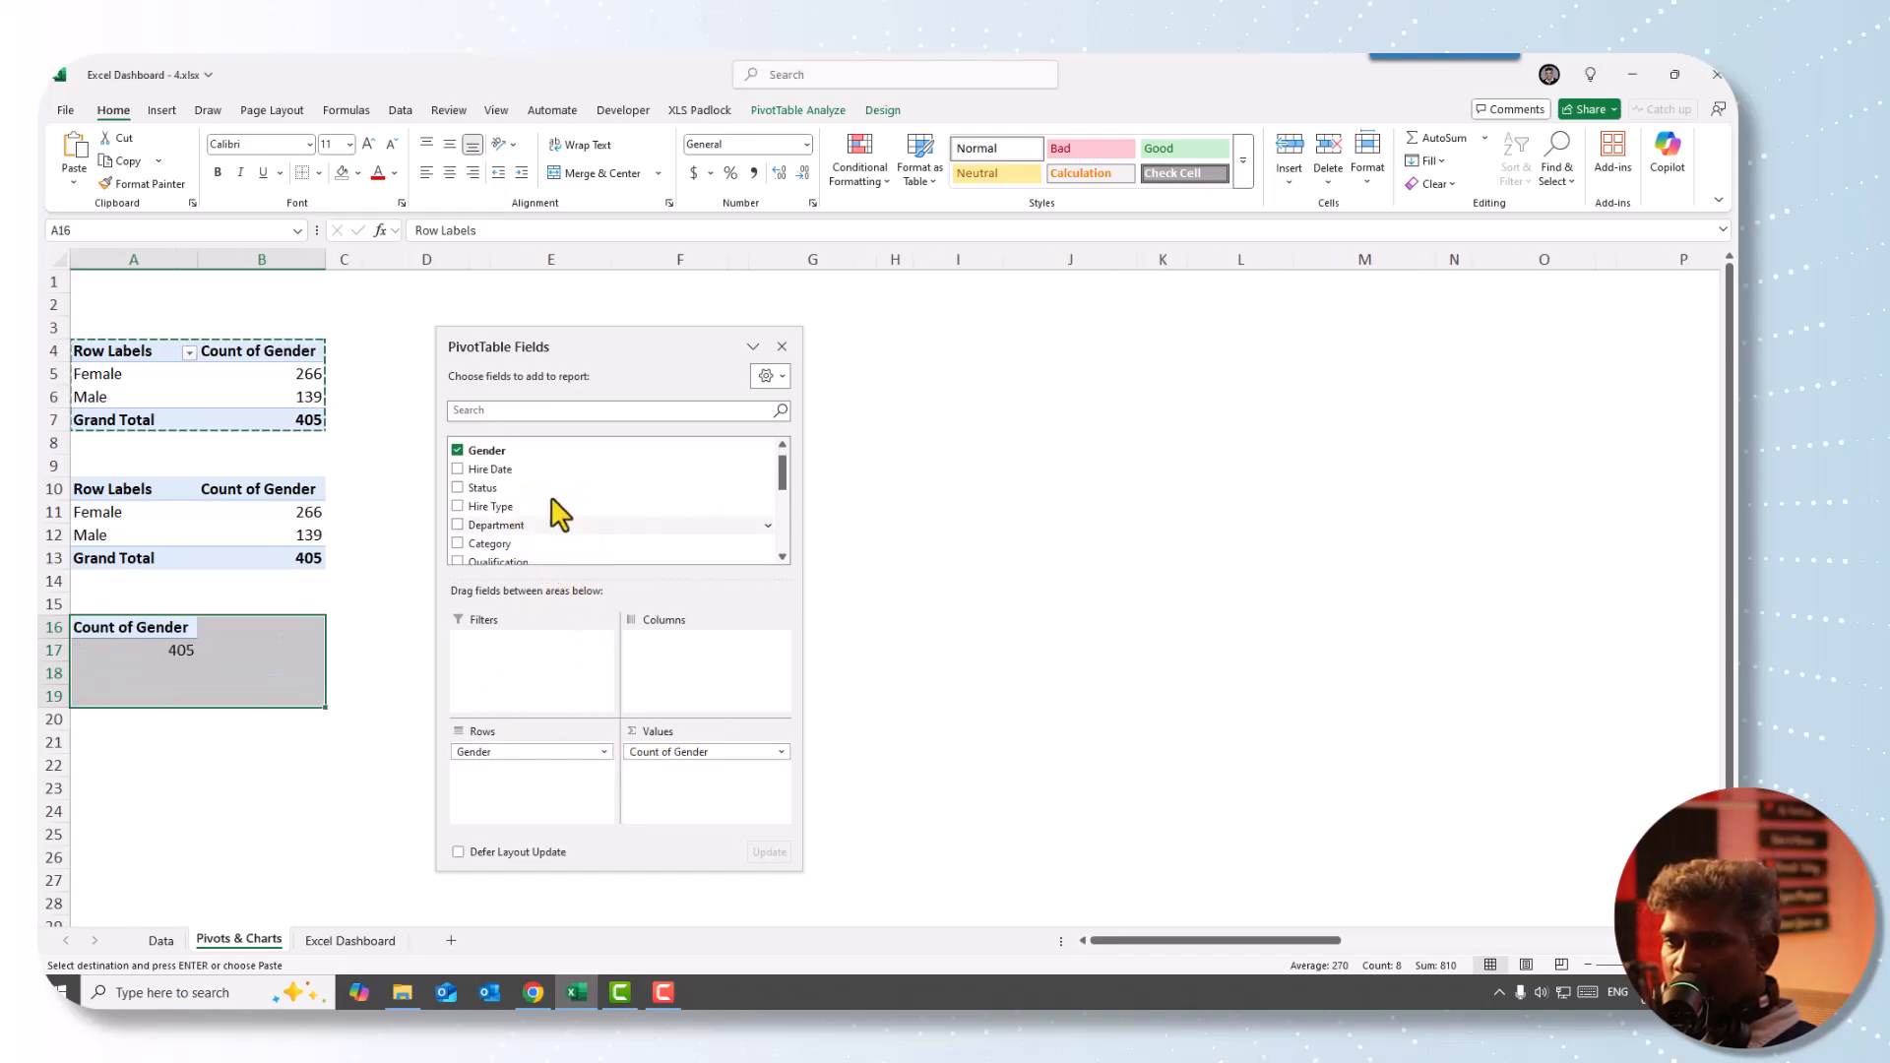
drag(675, 751, 590, 498)
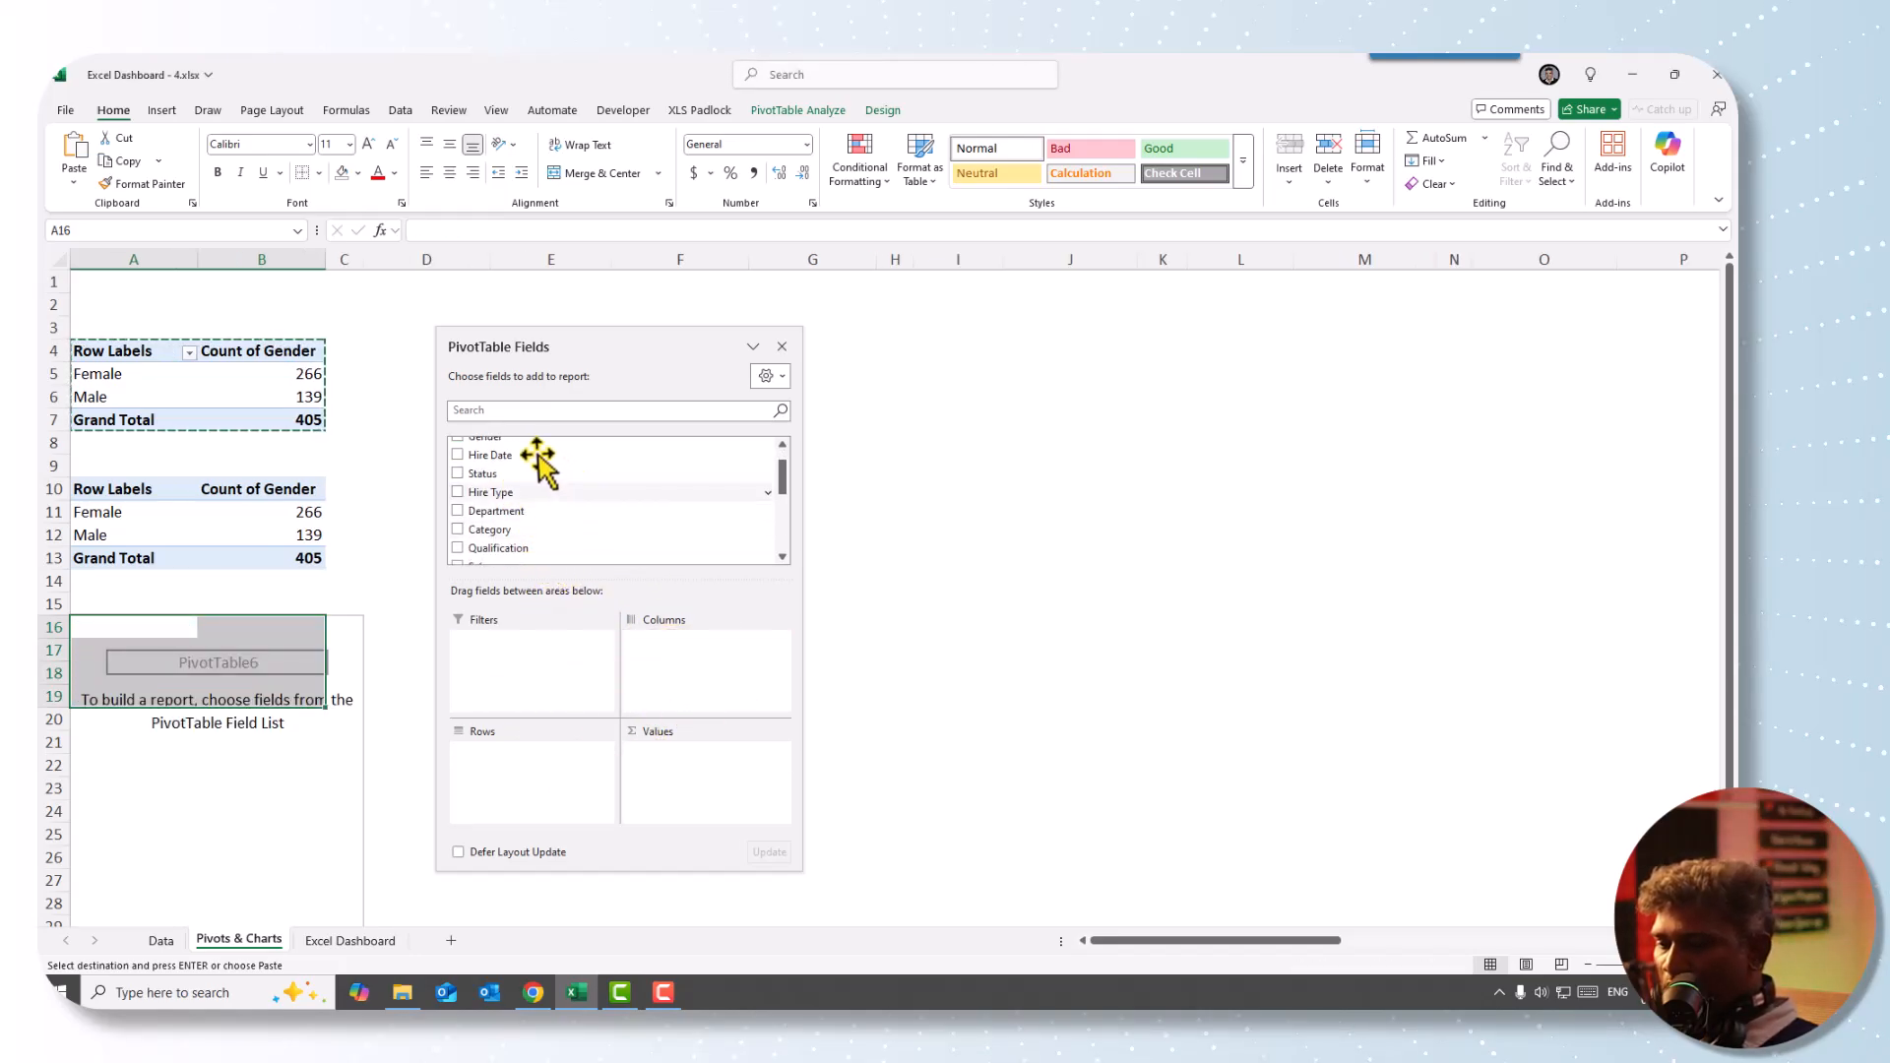
- Search the fields for "hi" and add Hire Date to both the values and the rows of the PivotTable at A16
click(471, 411)
text(h)
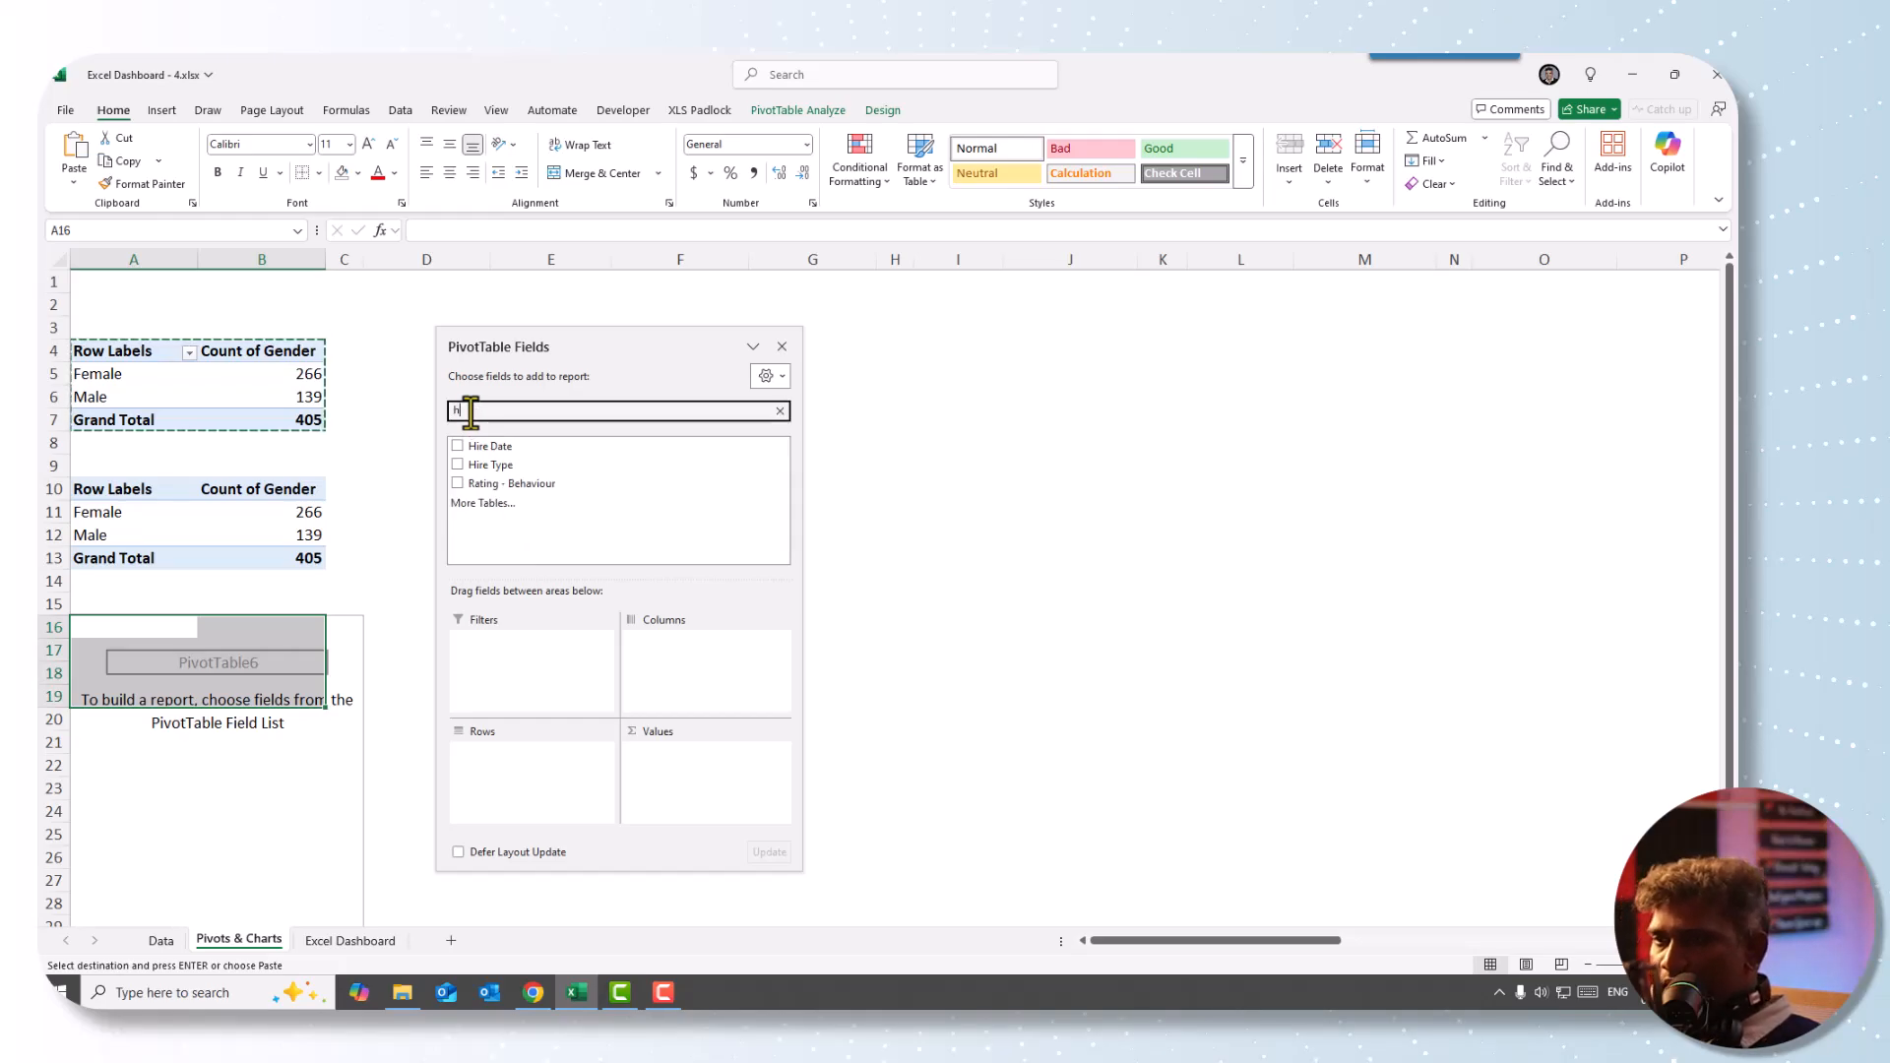
text(i)
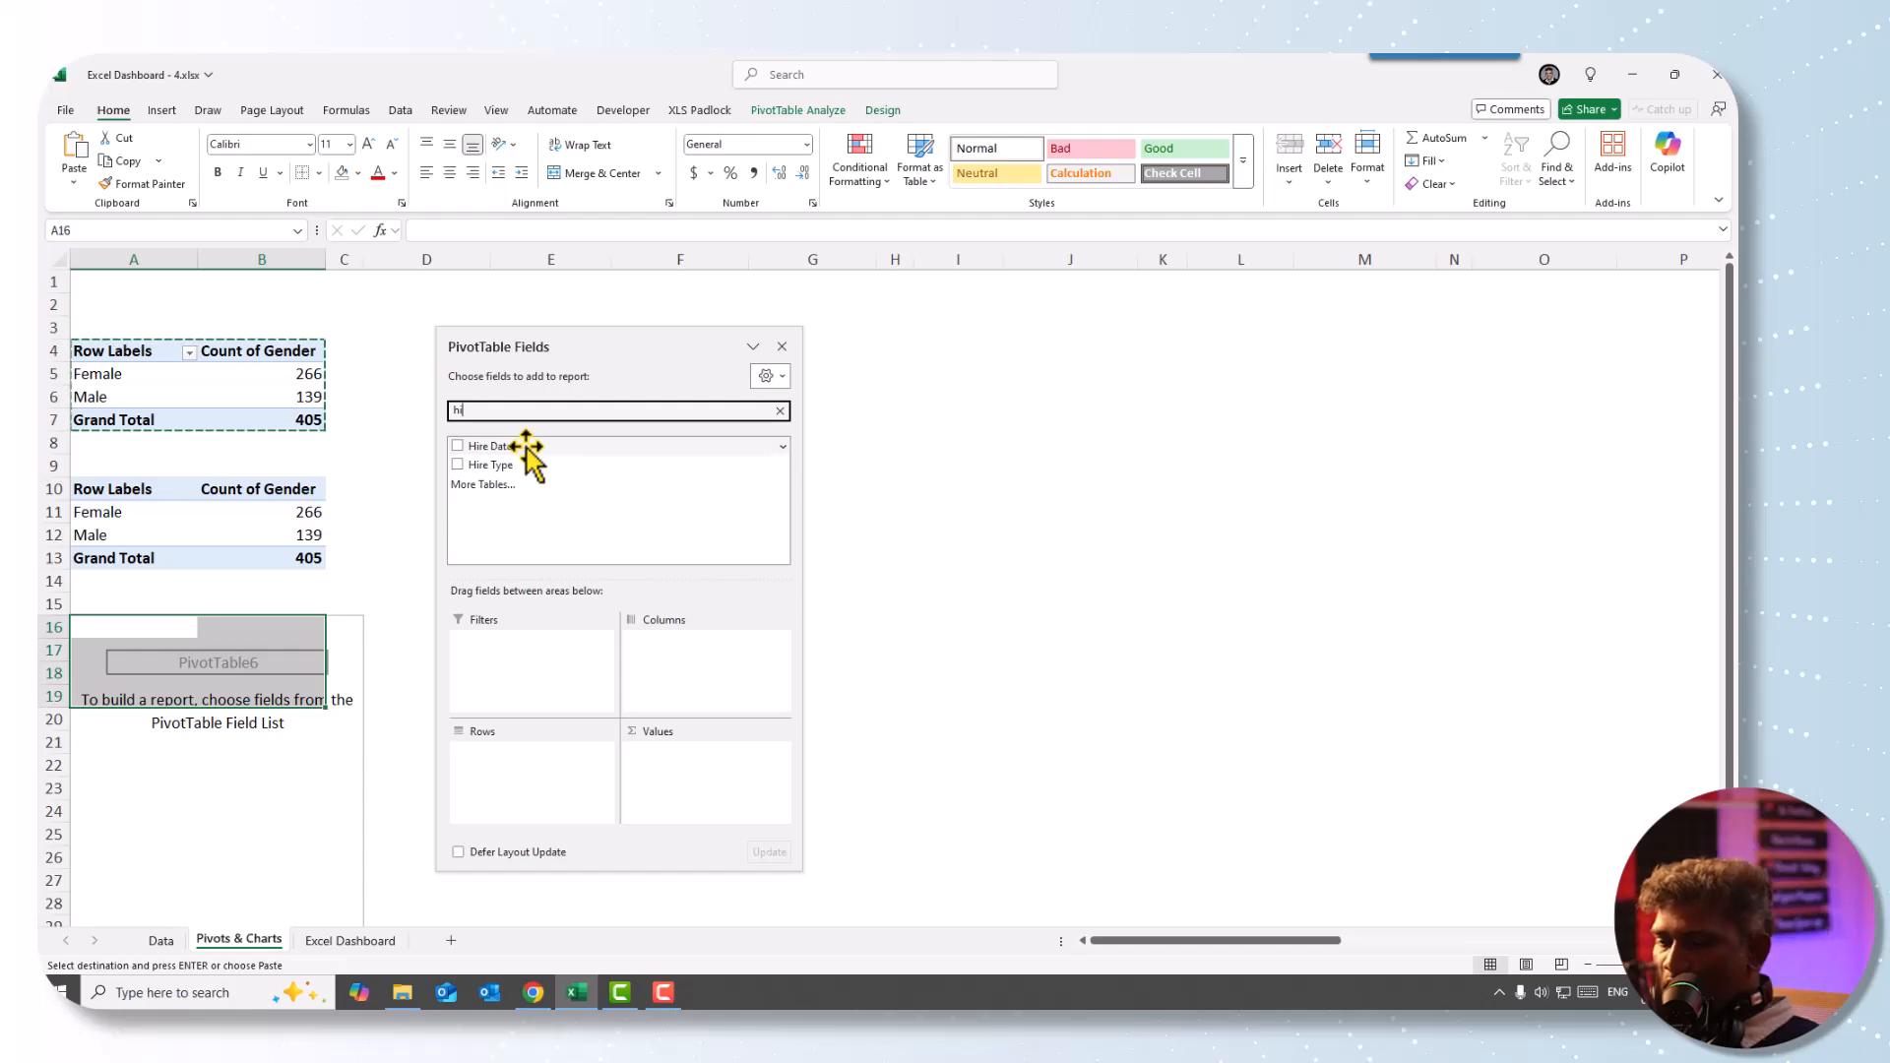
drag(526, 448, 645, 803)
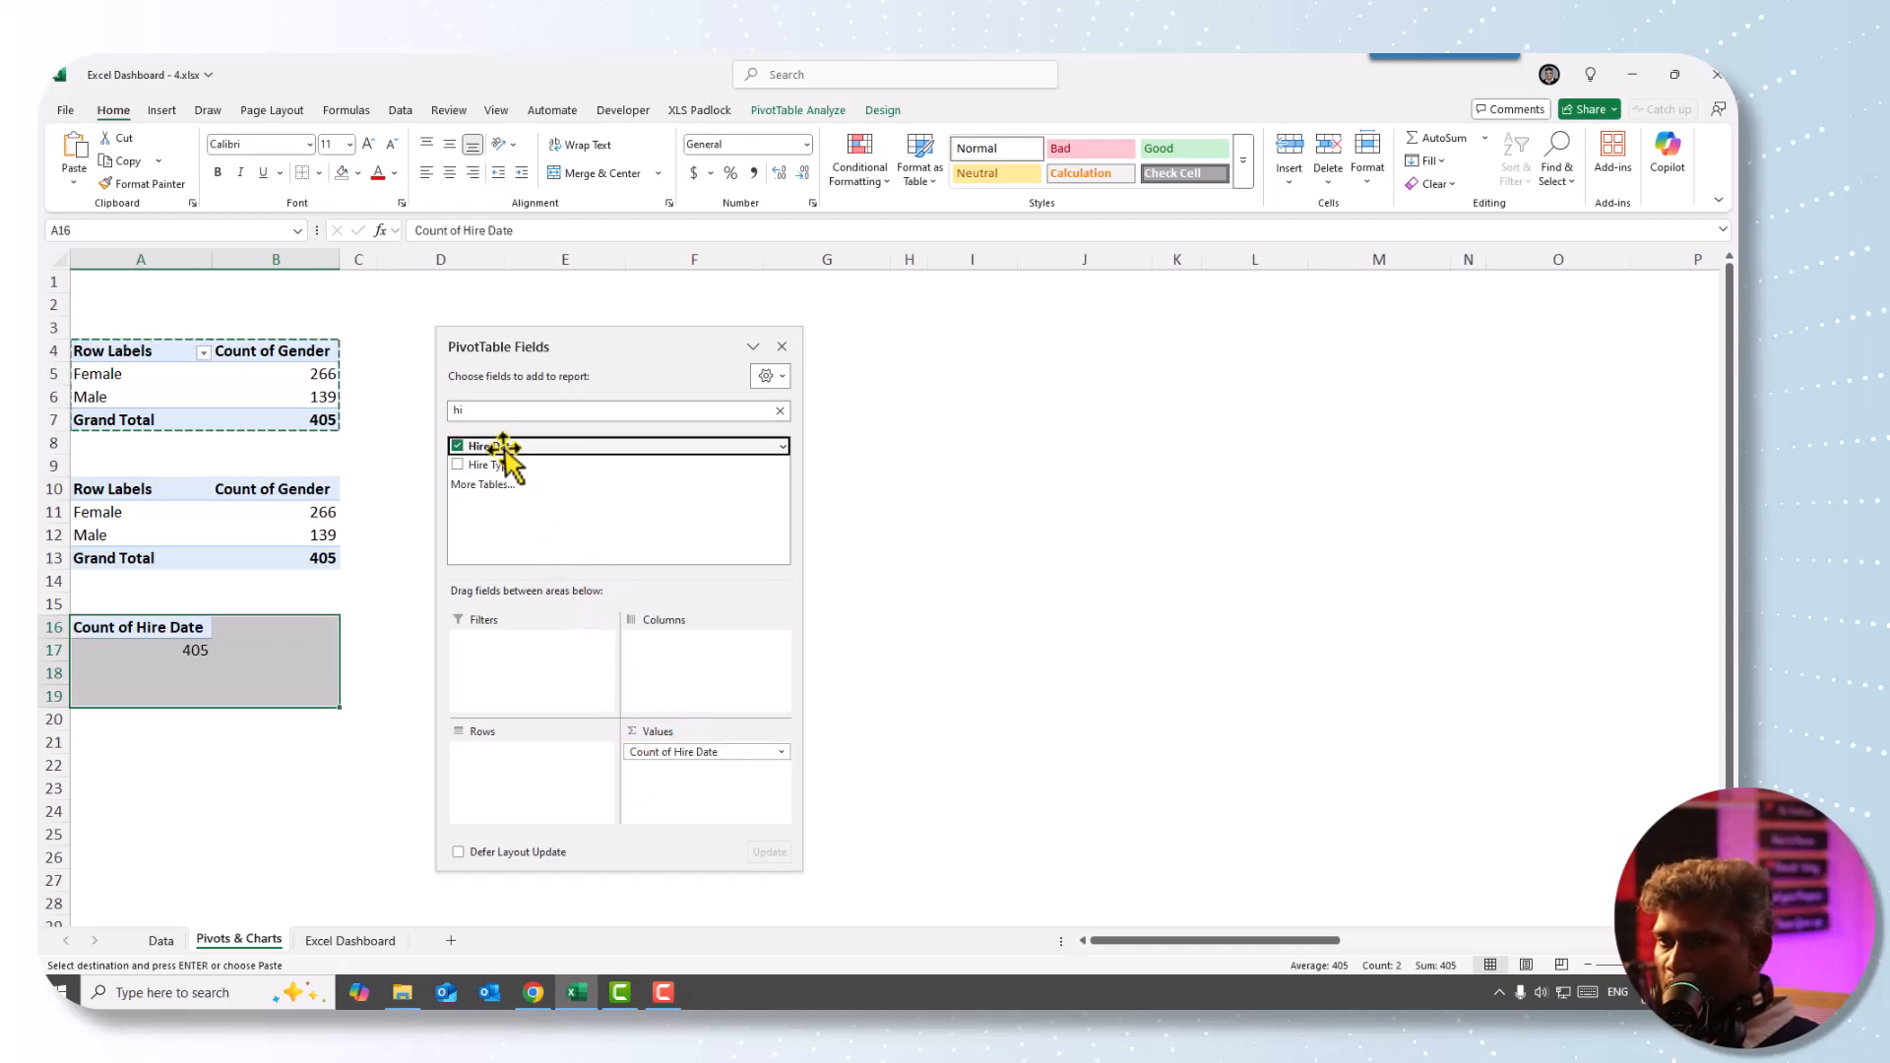
drag(502, 448, 483, 763)
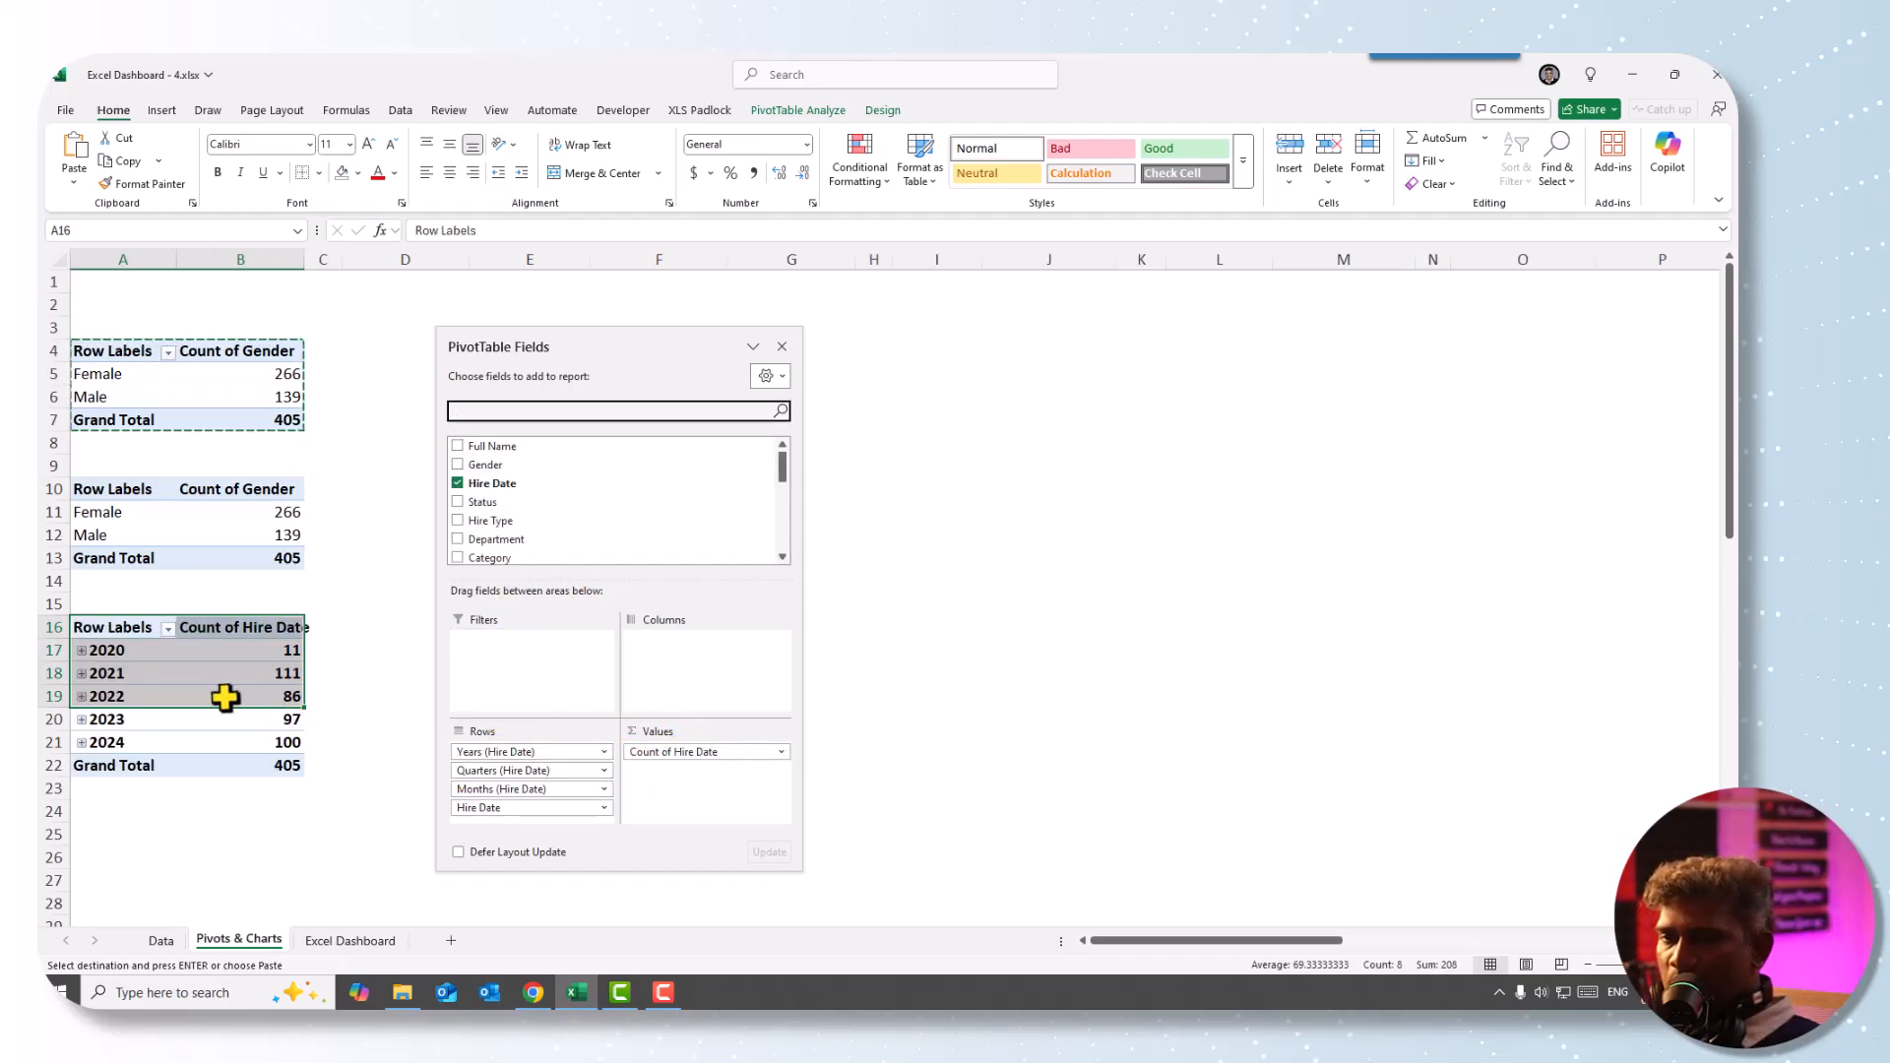
click(361, 654)
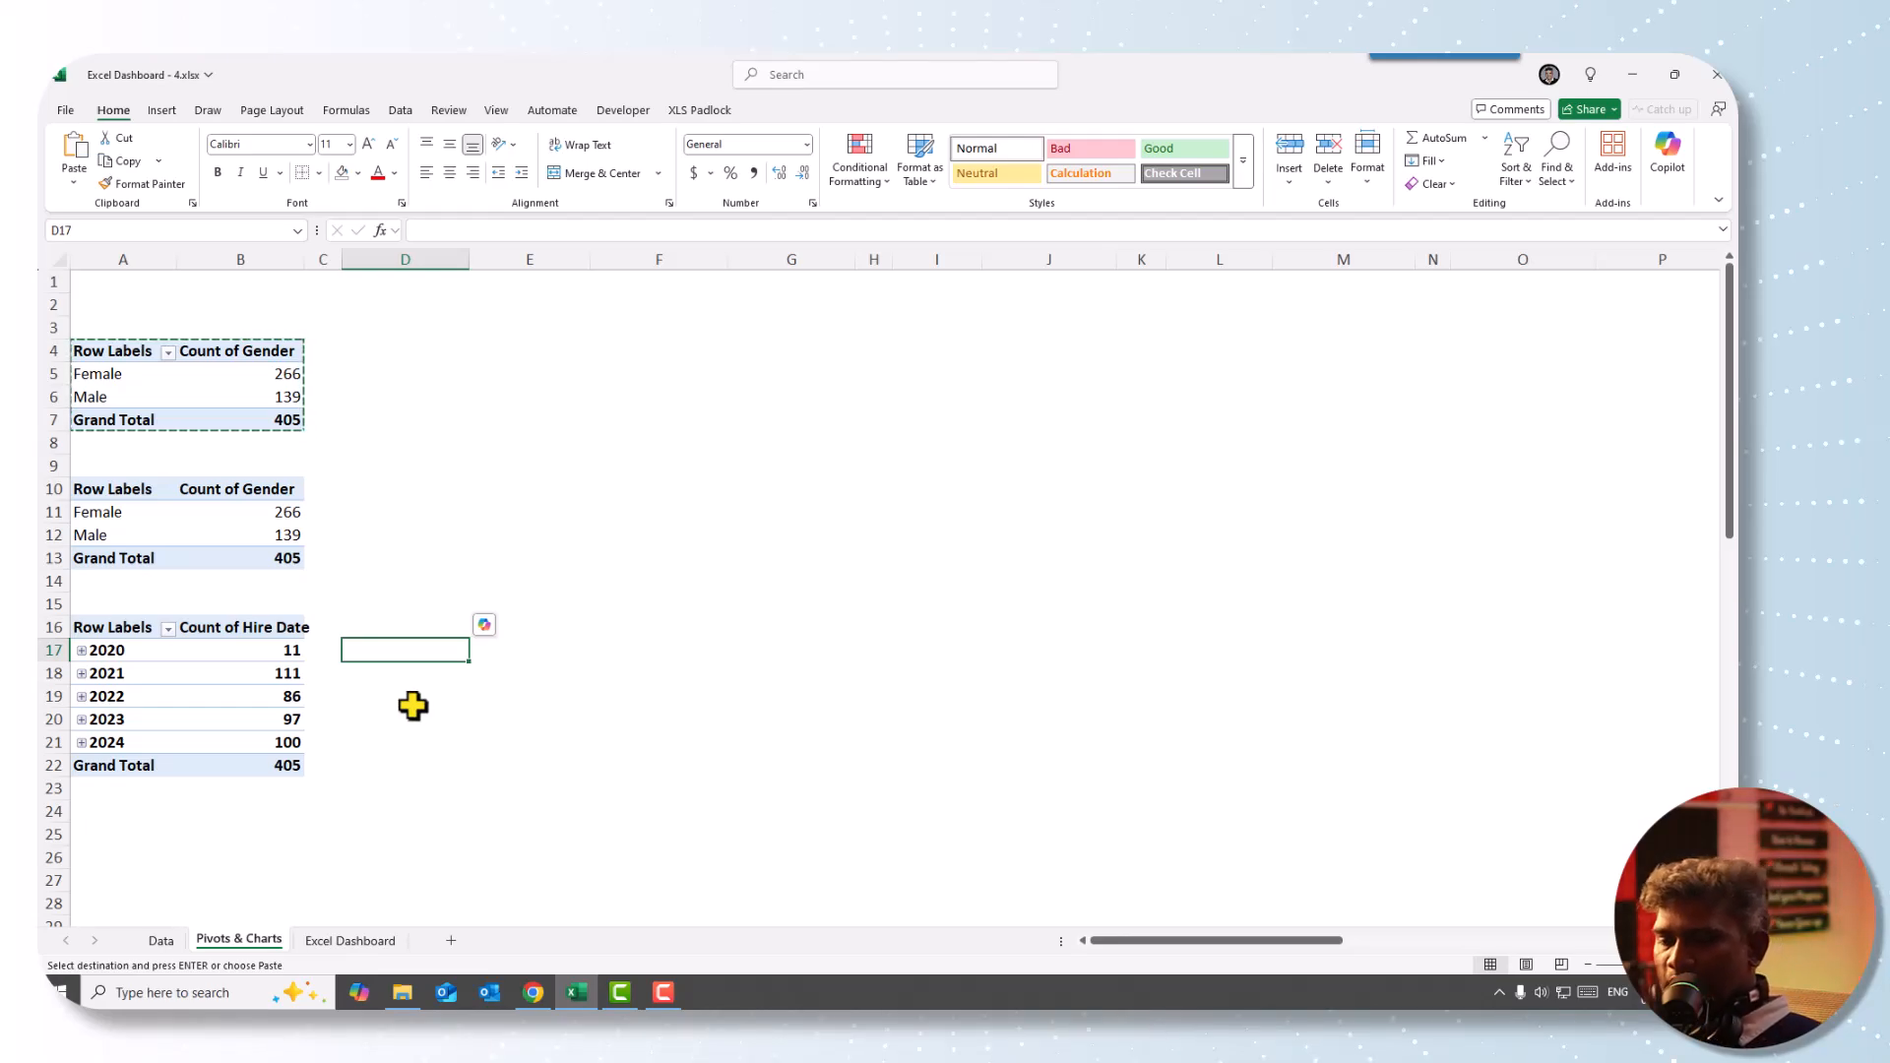
key(Escape)
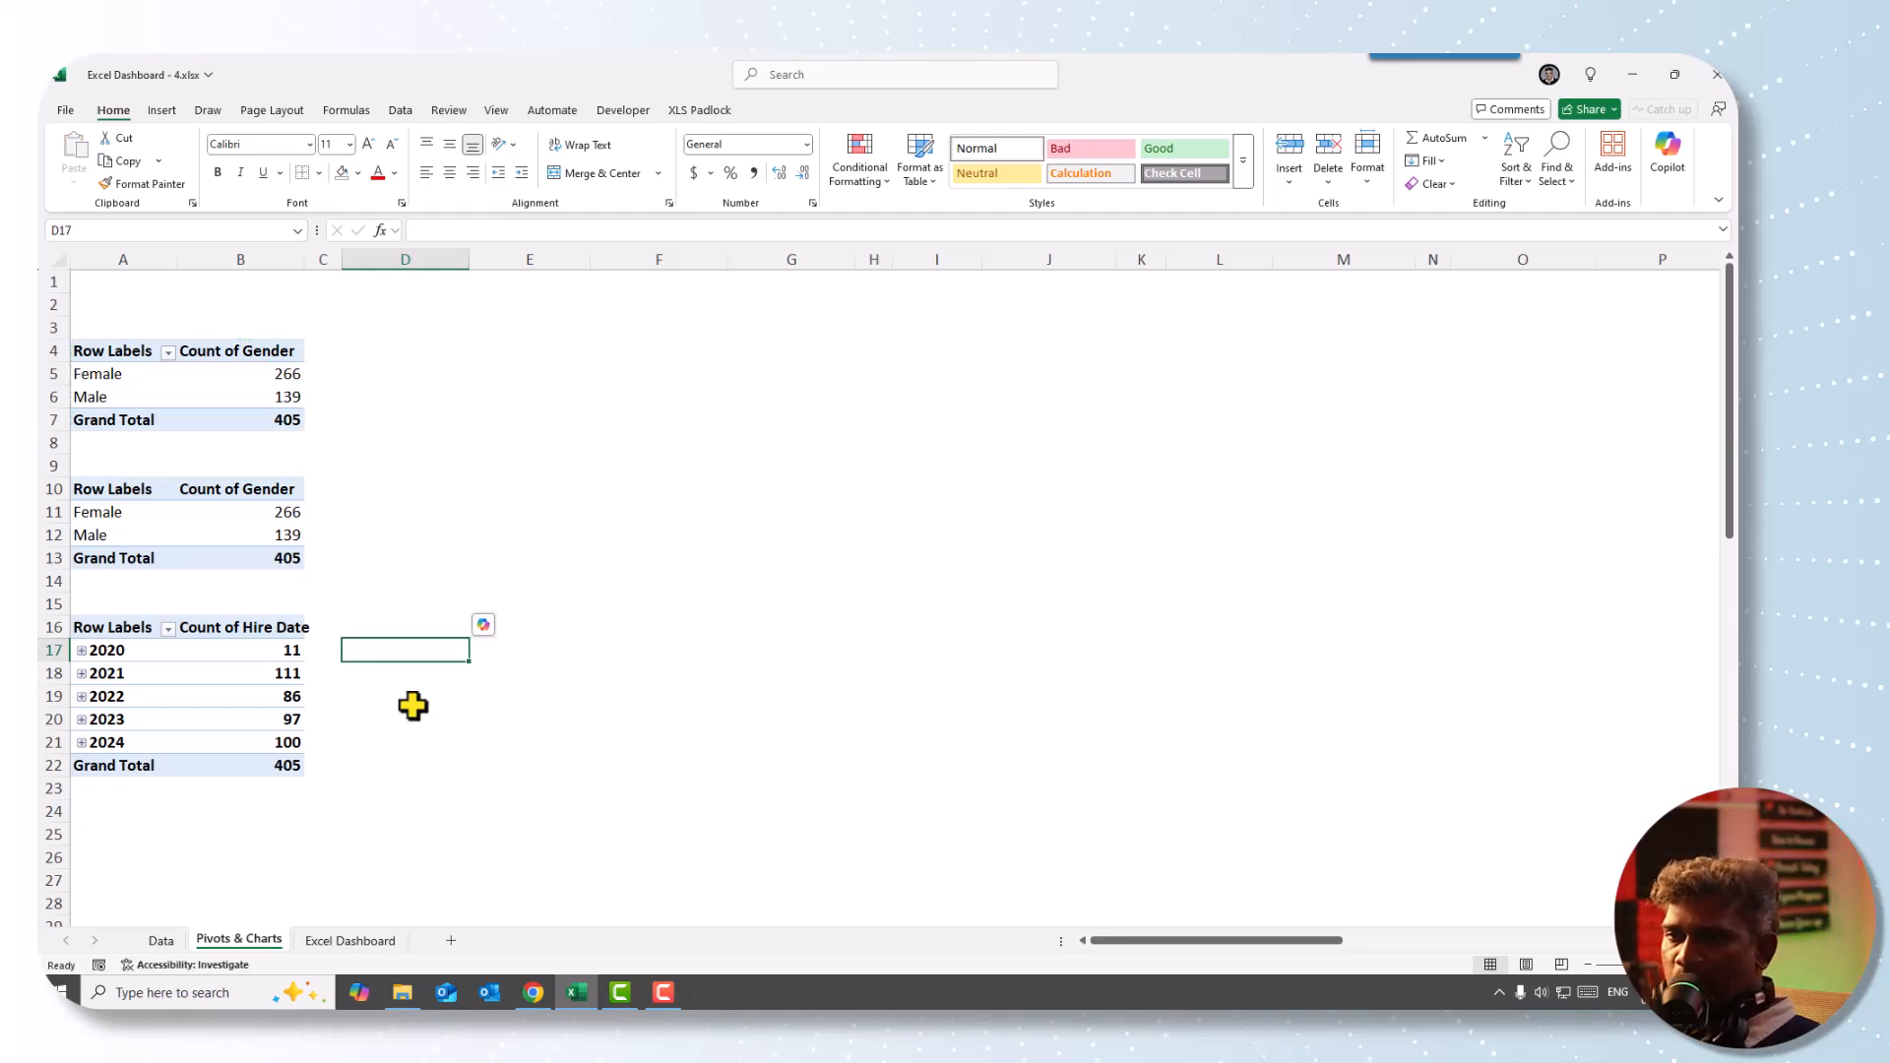
- Insert a doughnut PivotChart from the gender PivotTable at A4, place it beside the table and move the field list clear of it
click(122, 375)
drag(619, 338, 1118, 325)
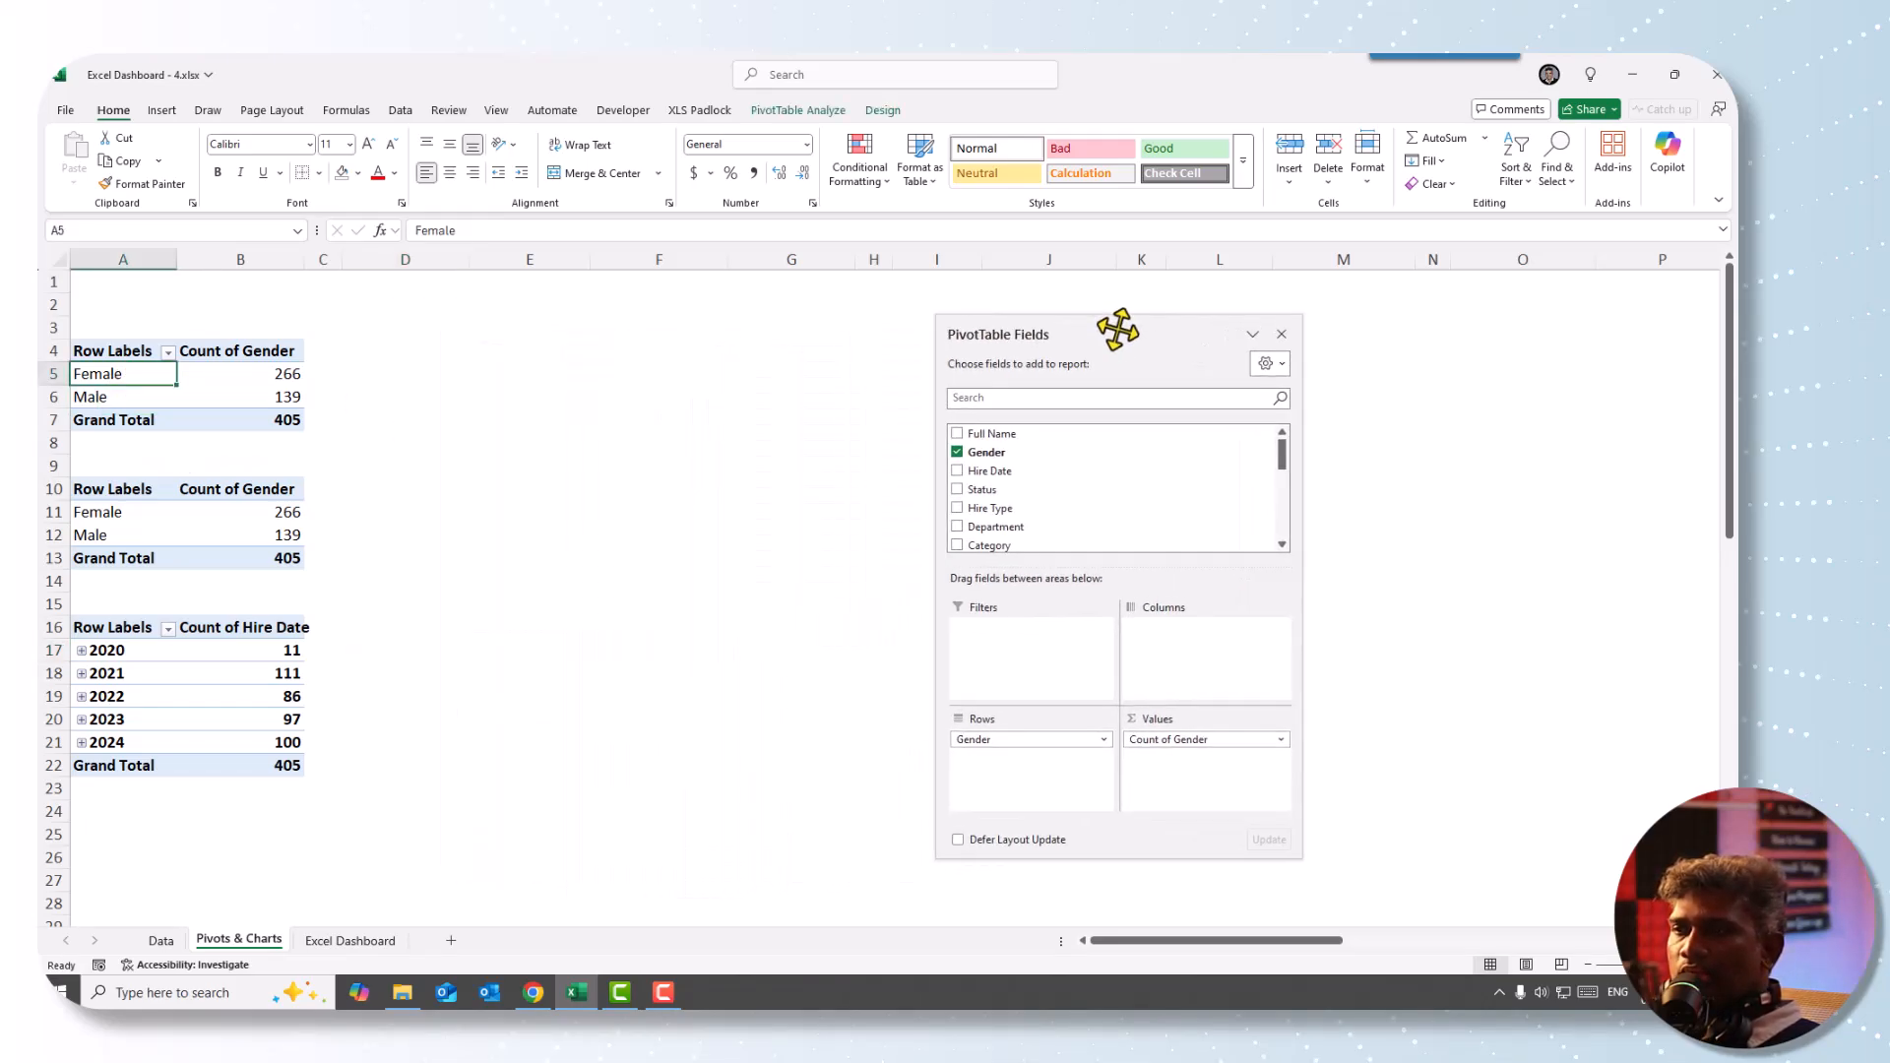
click(162, 110)
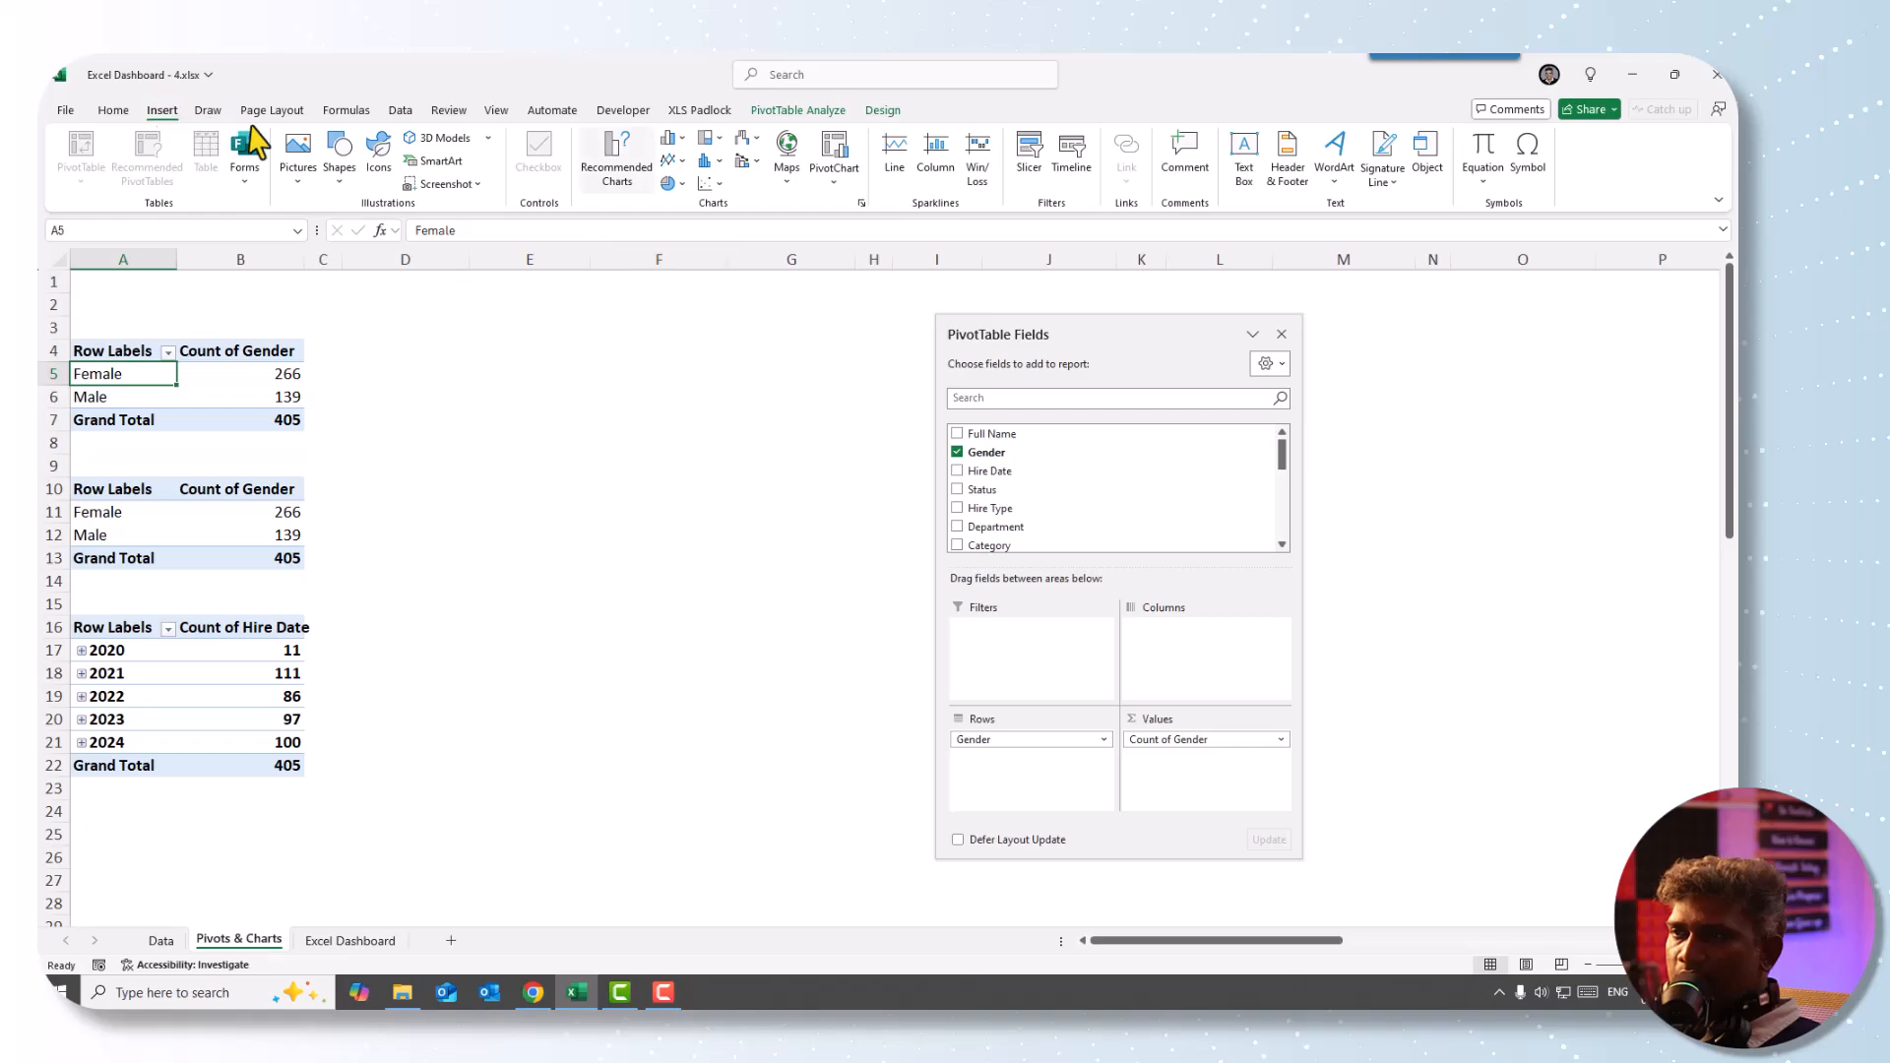
click(673, 184)
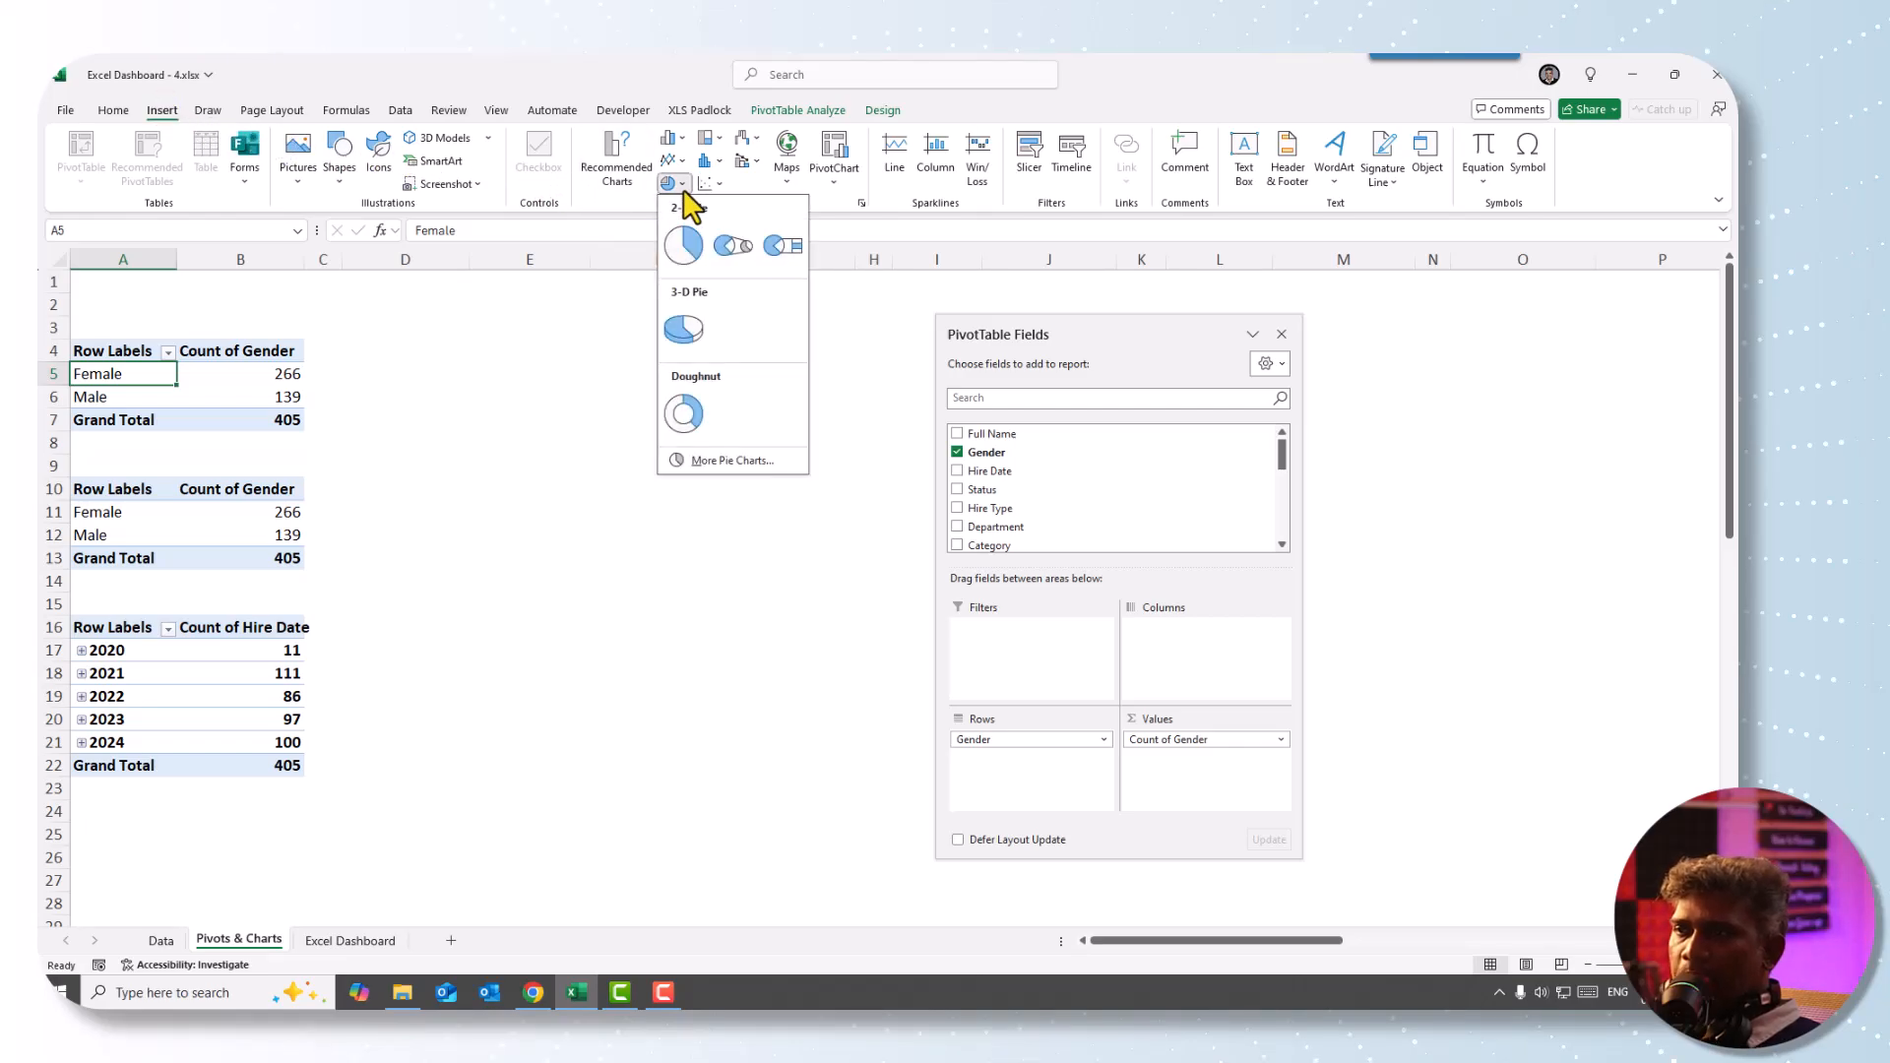
click(685, 419)
drag(772, 464, 582, 357)
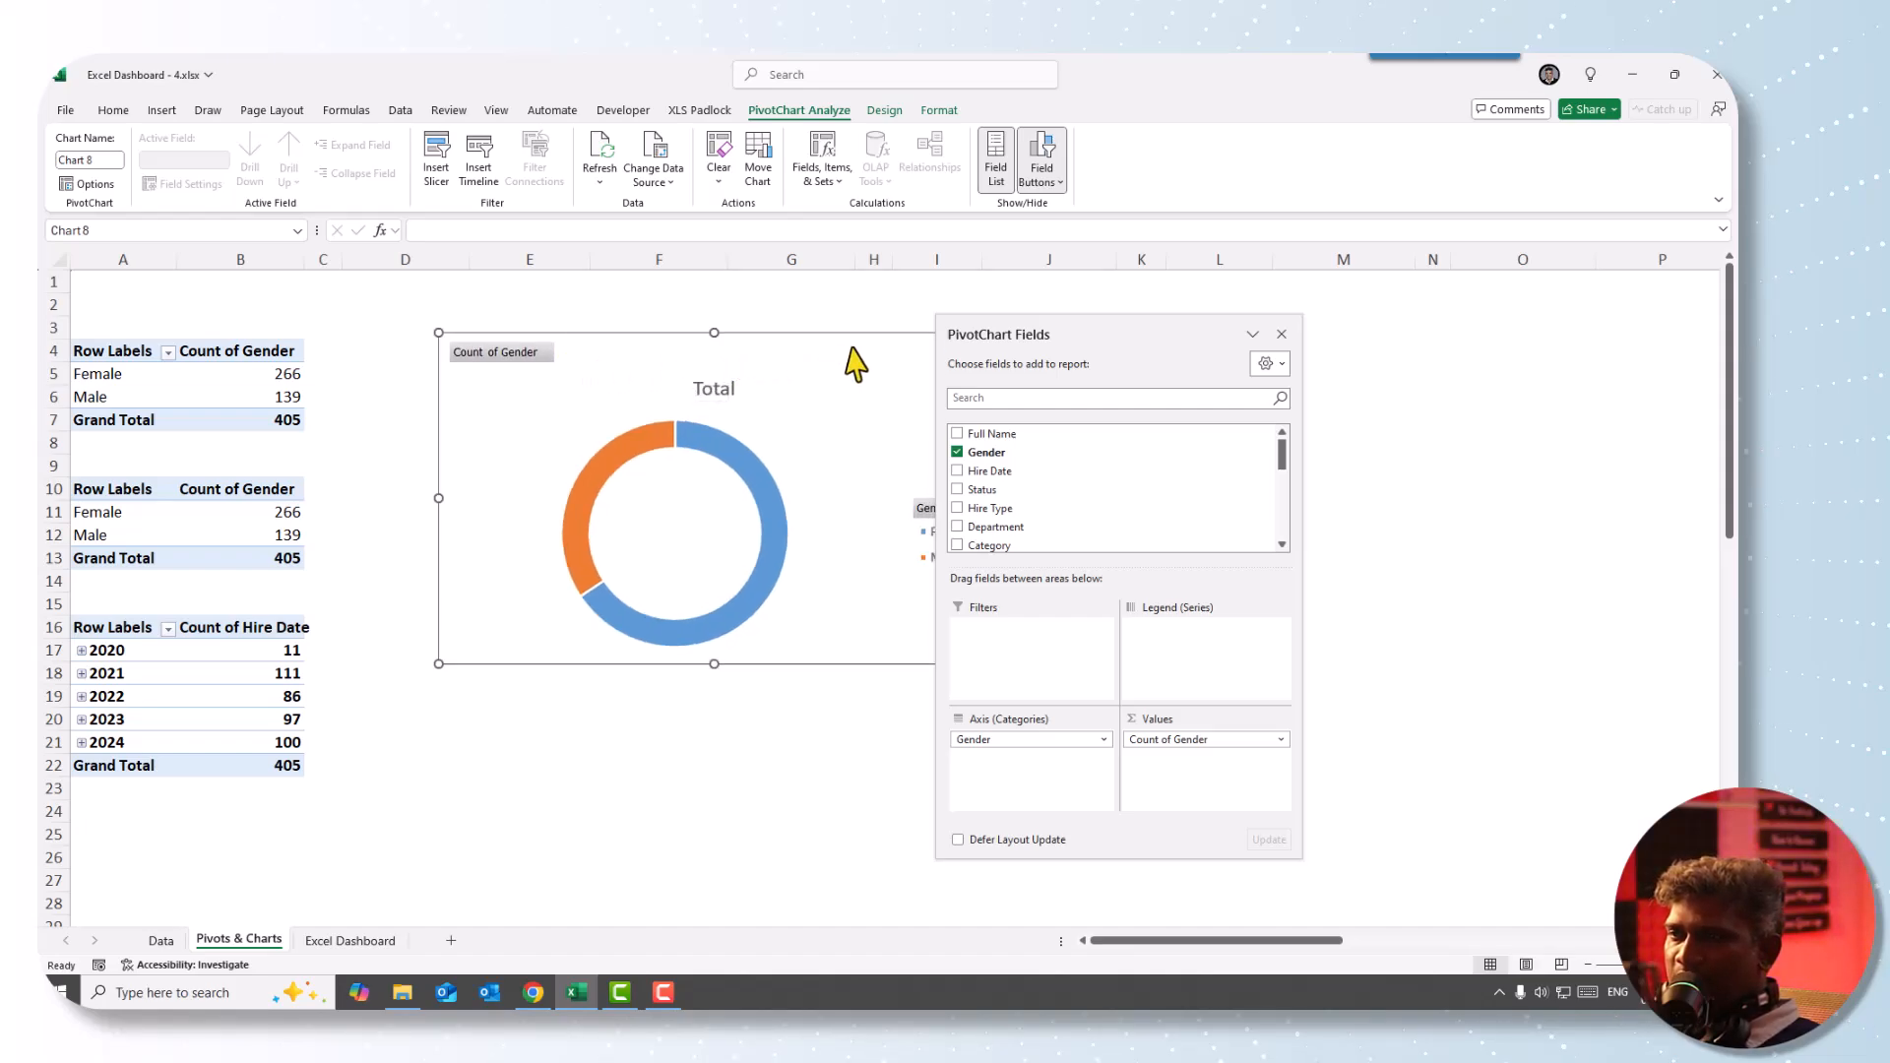
drag(1021, 334, 1236, 348)
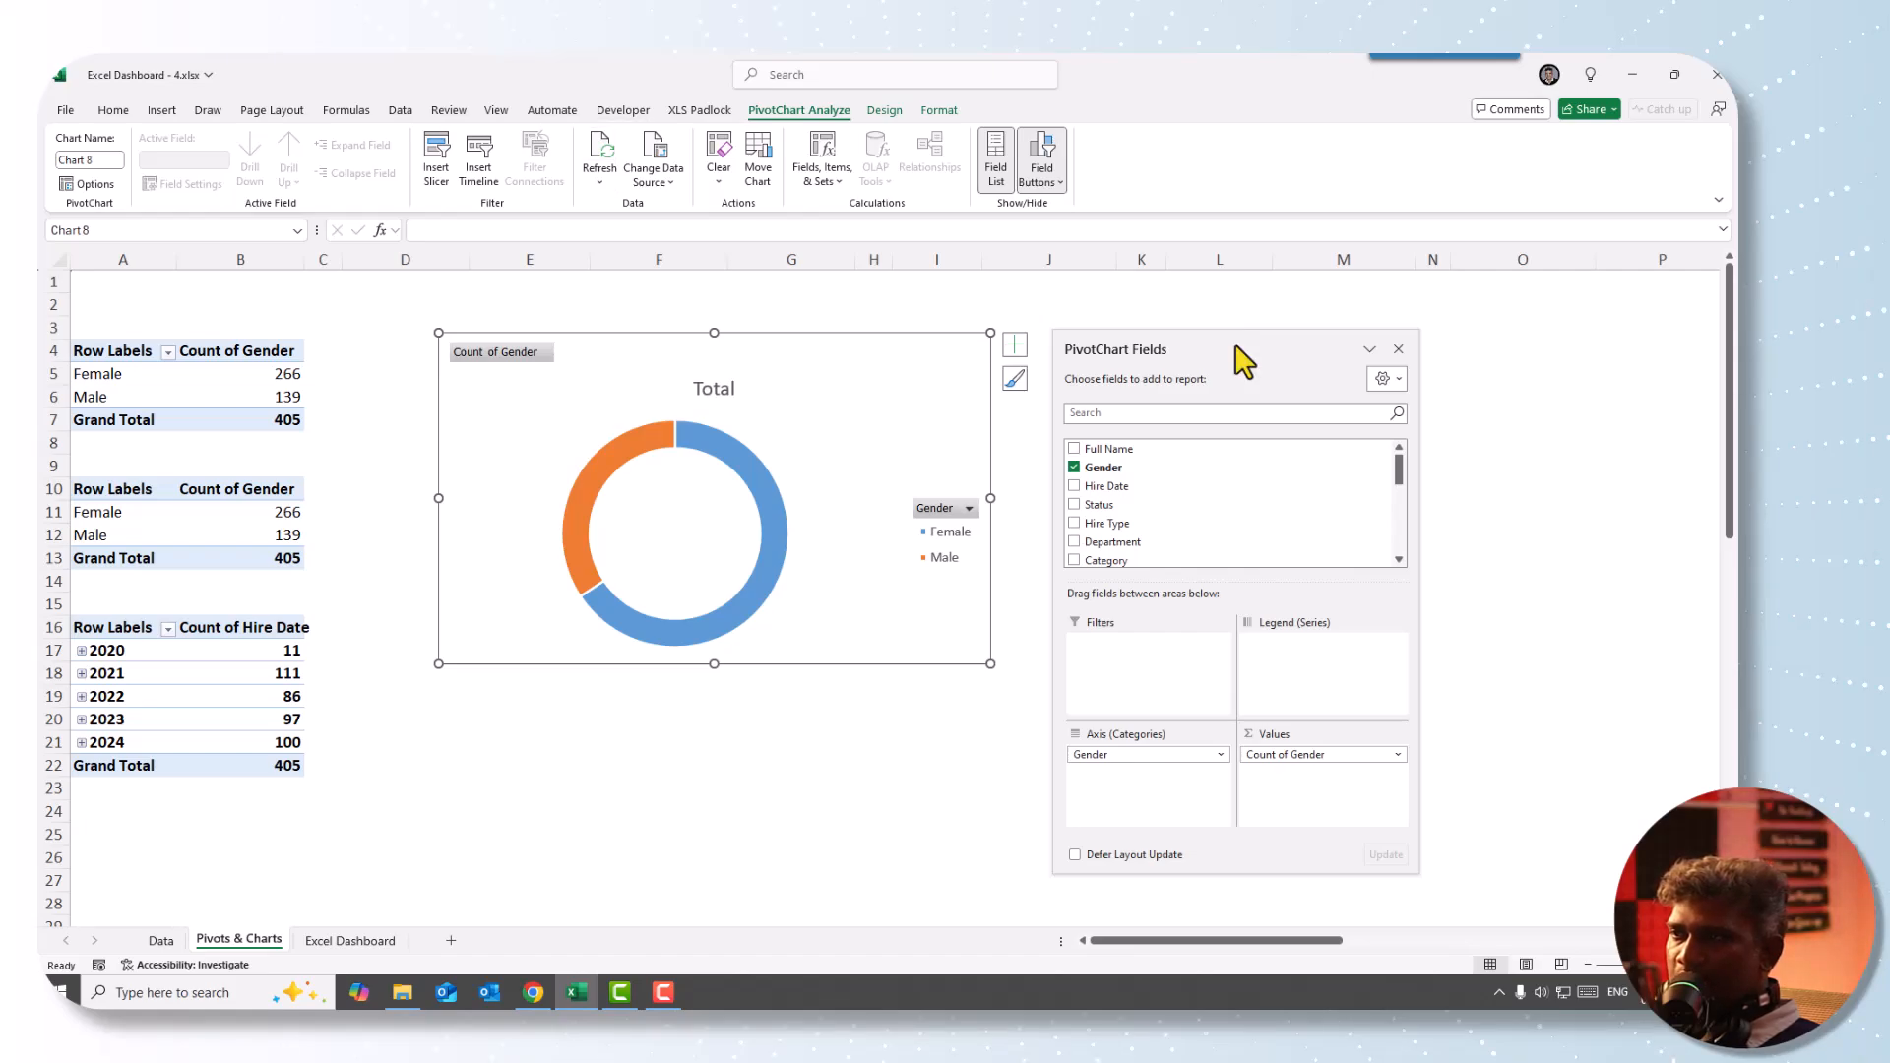
- Hide all field buttons on the gender doughnut chart and delete its legend and title
click(1046, 163)
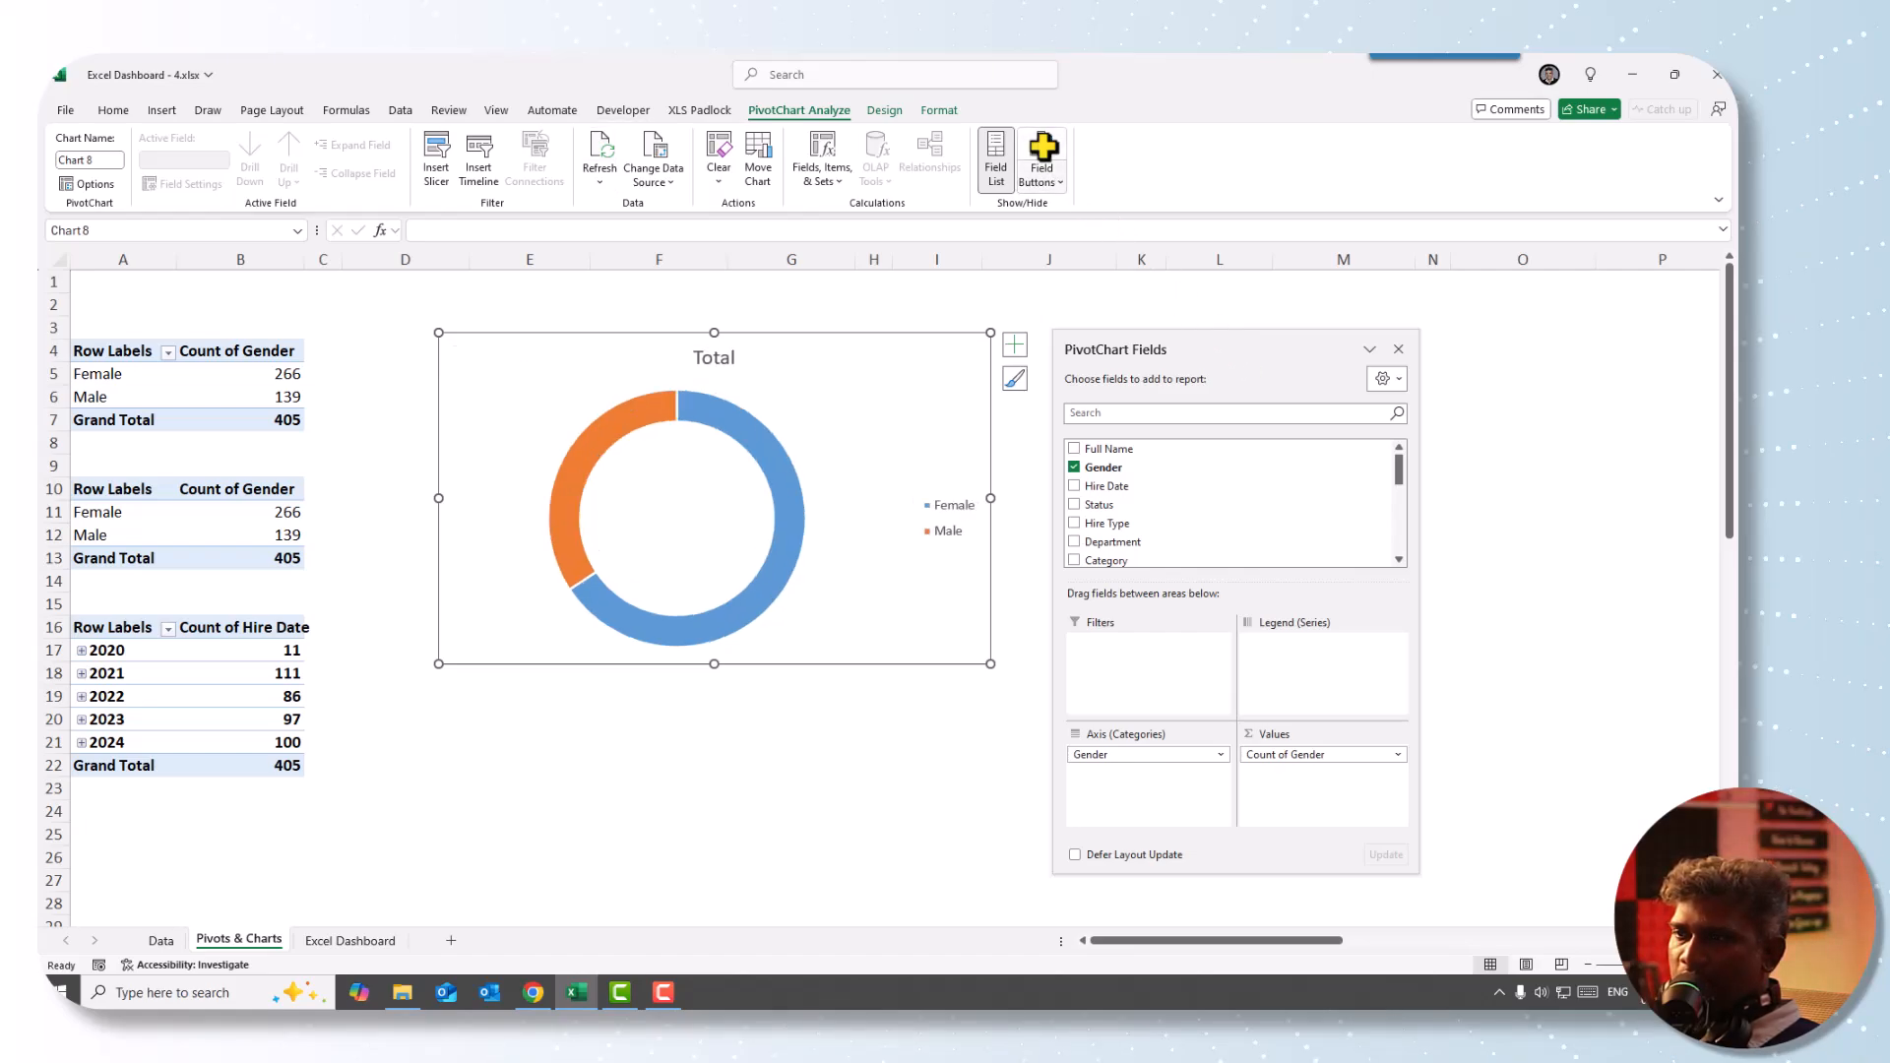
click(945, 527)
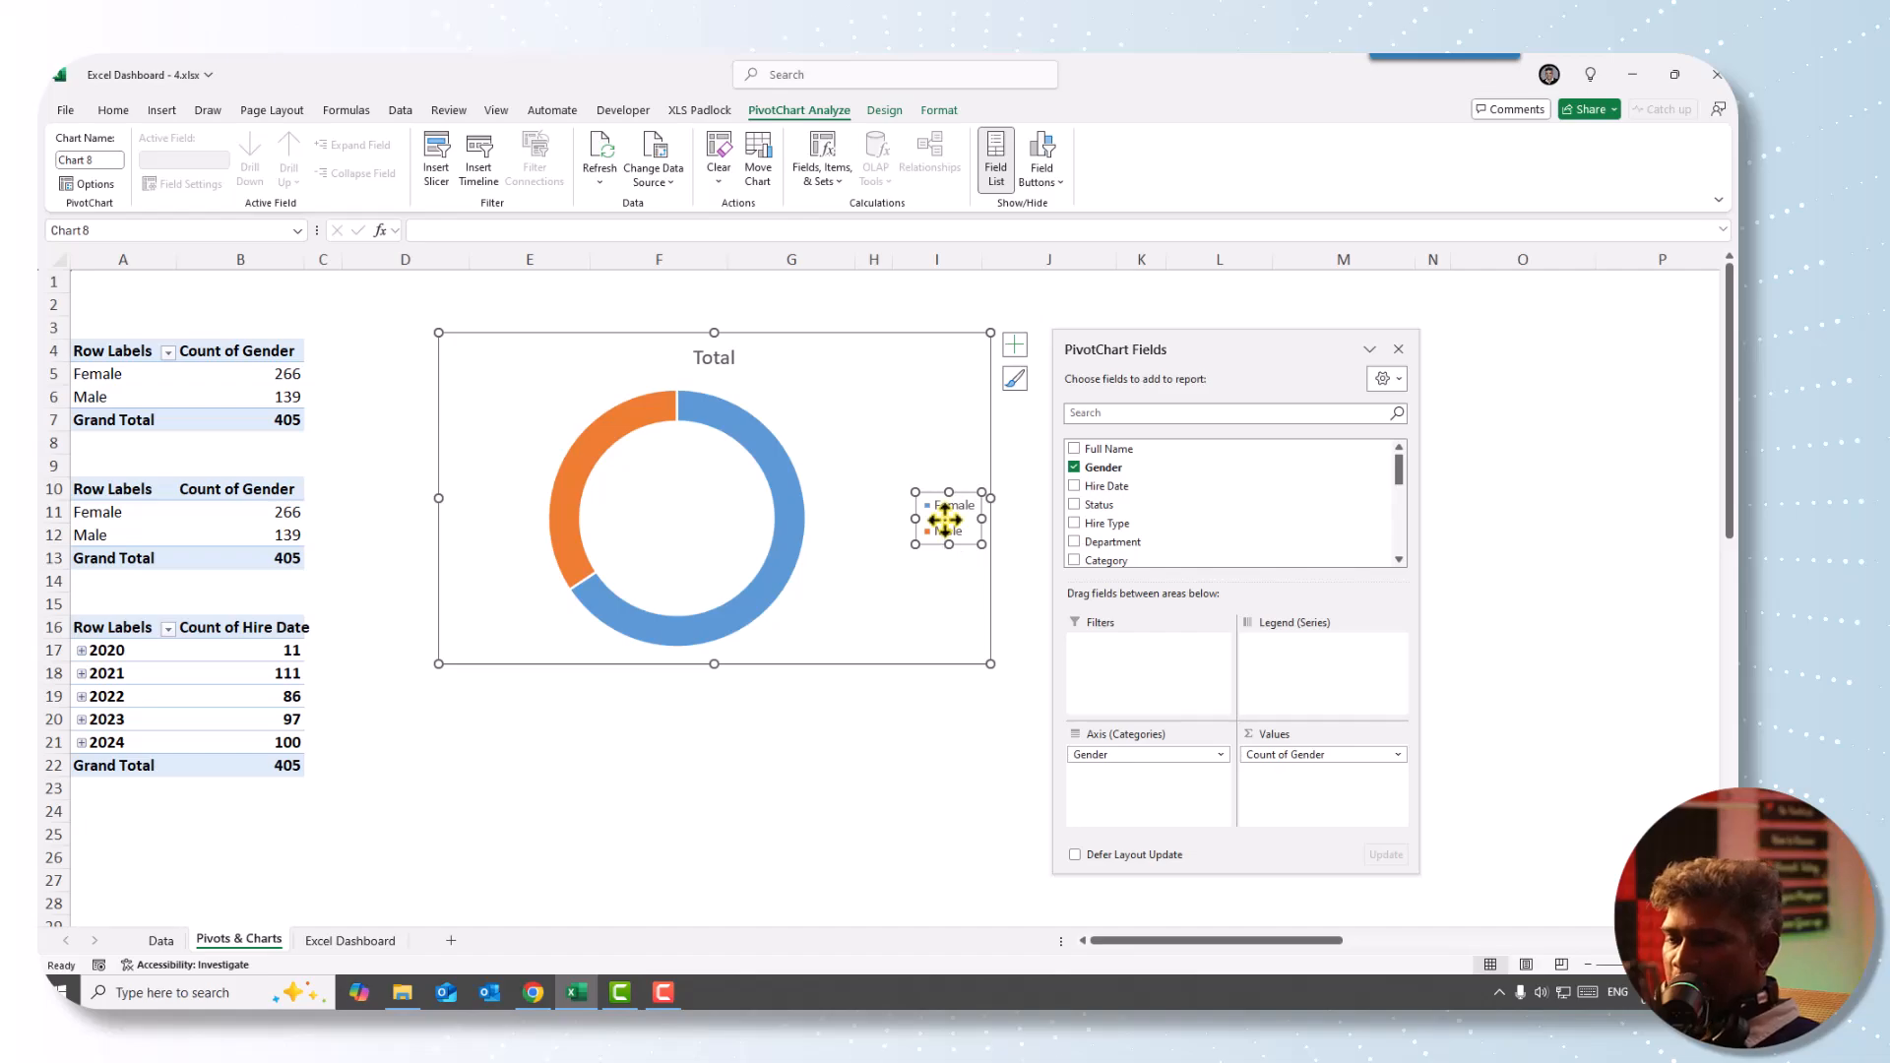
key(Delete)
click(716, 357)
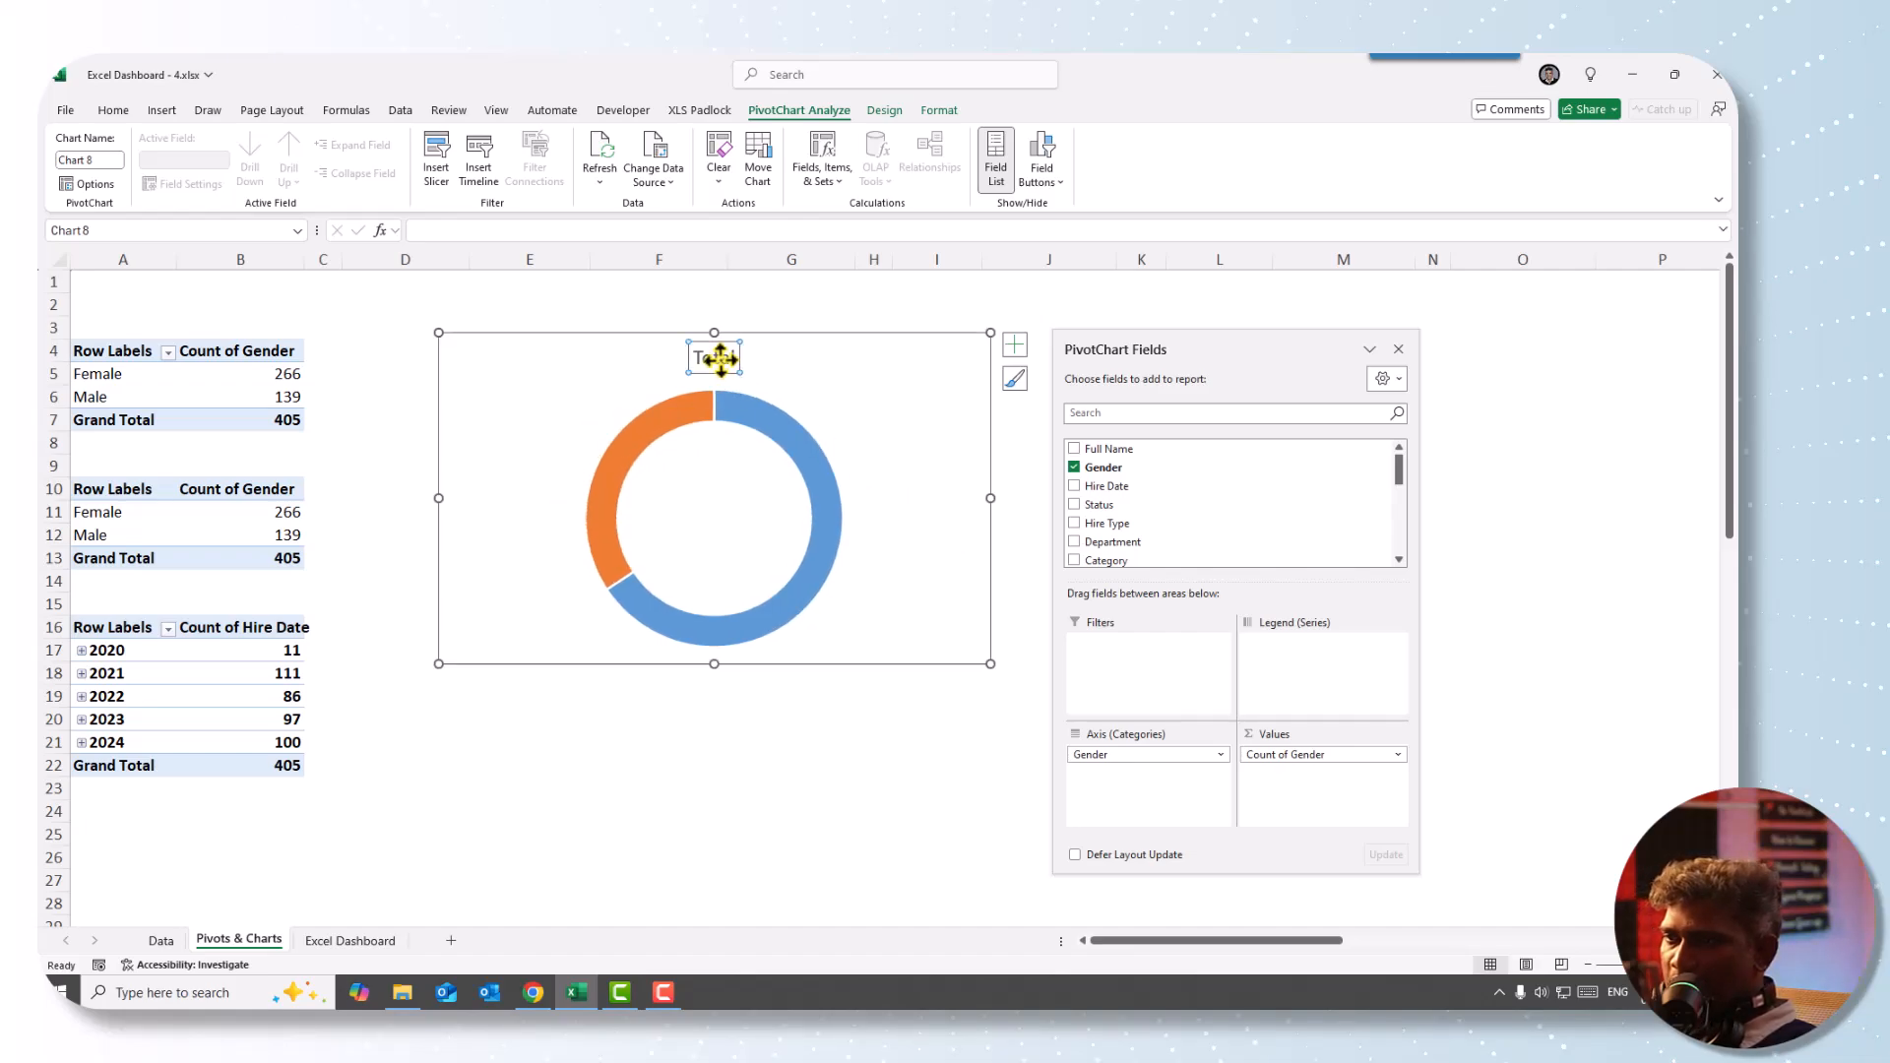
key(Delete)
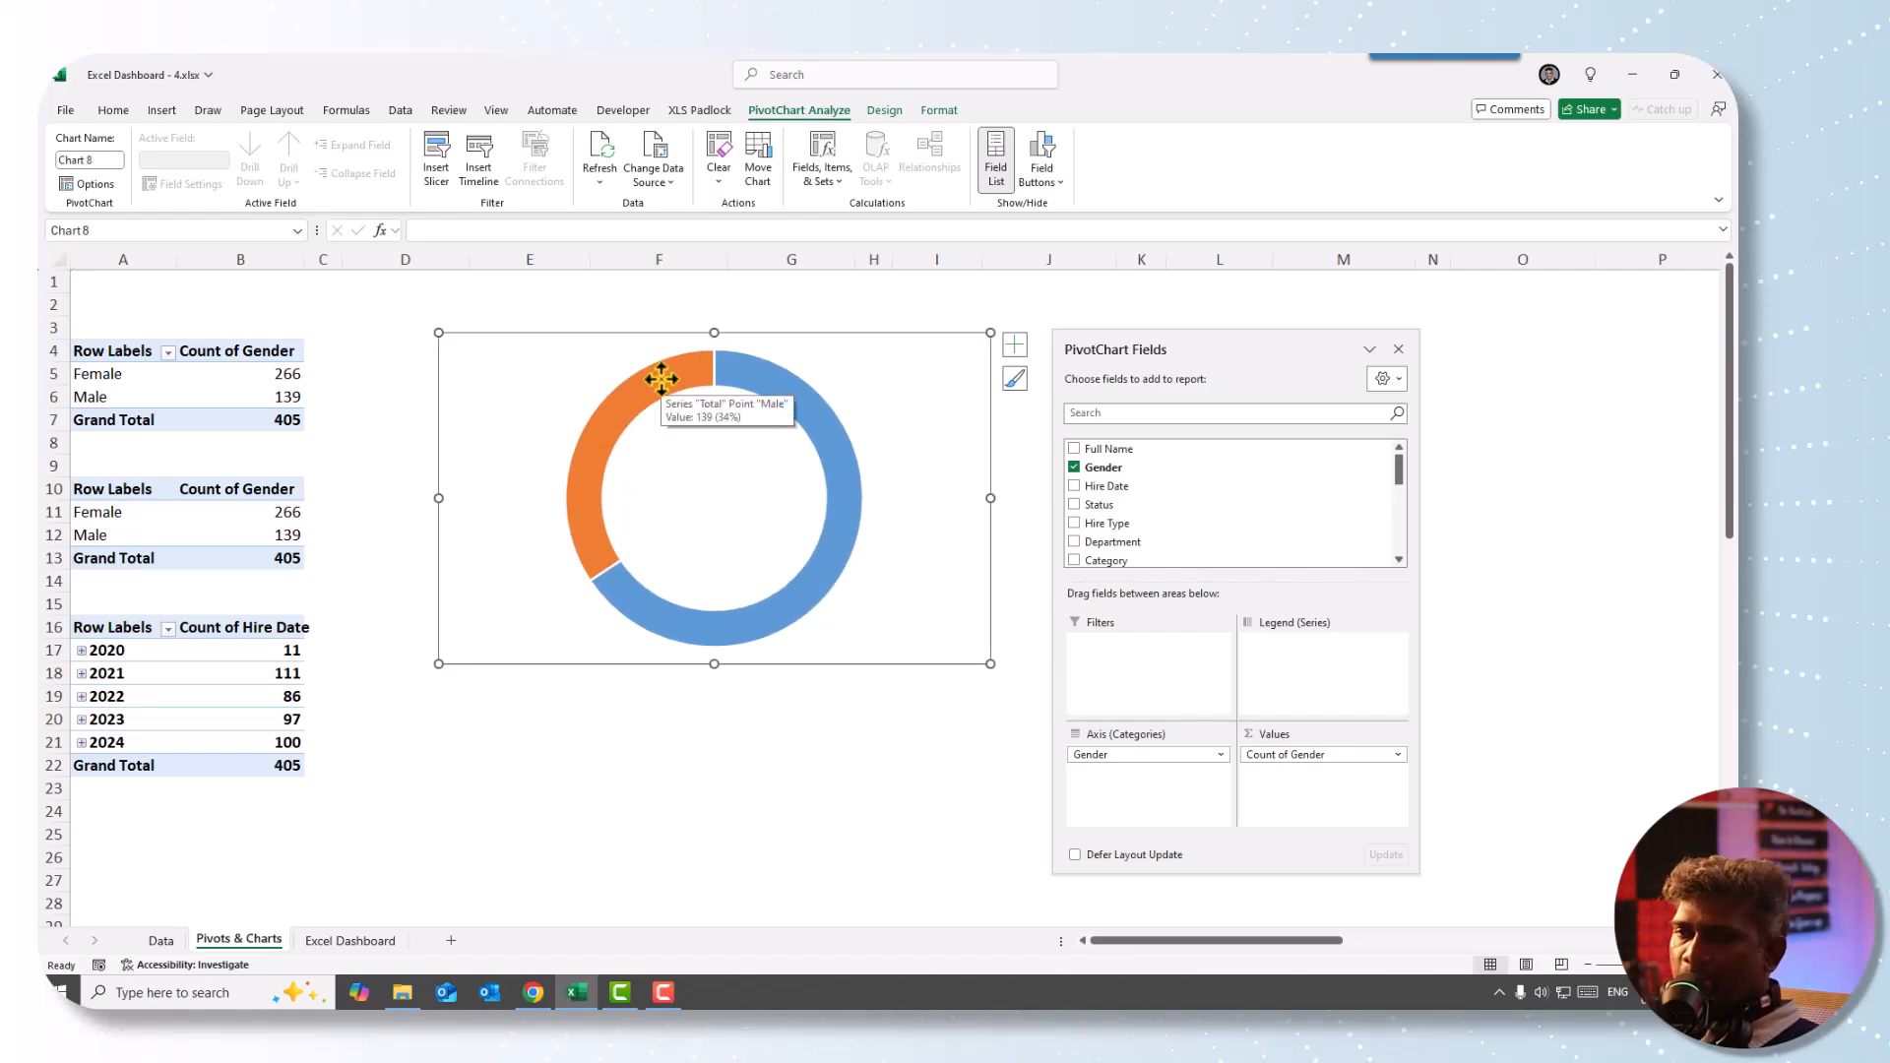
- Add data labels to the doughnut series and change them to a boxed data label shape
click(661, 378)
right_click(661, 378)
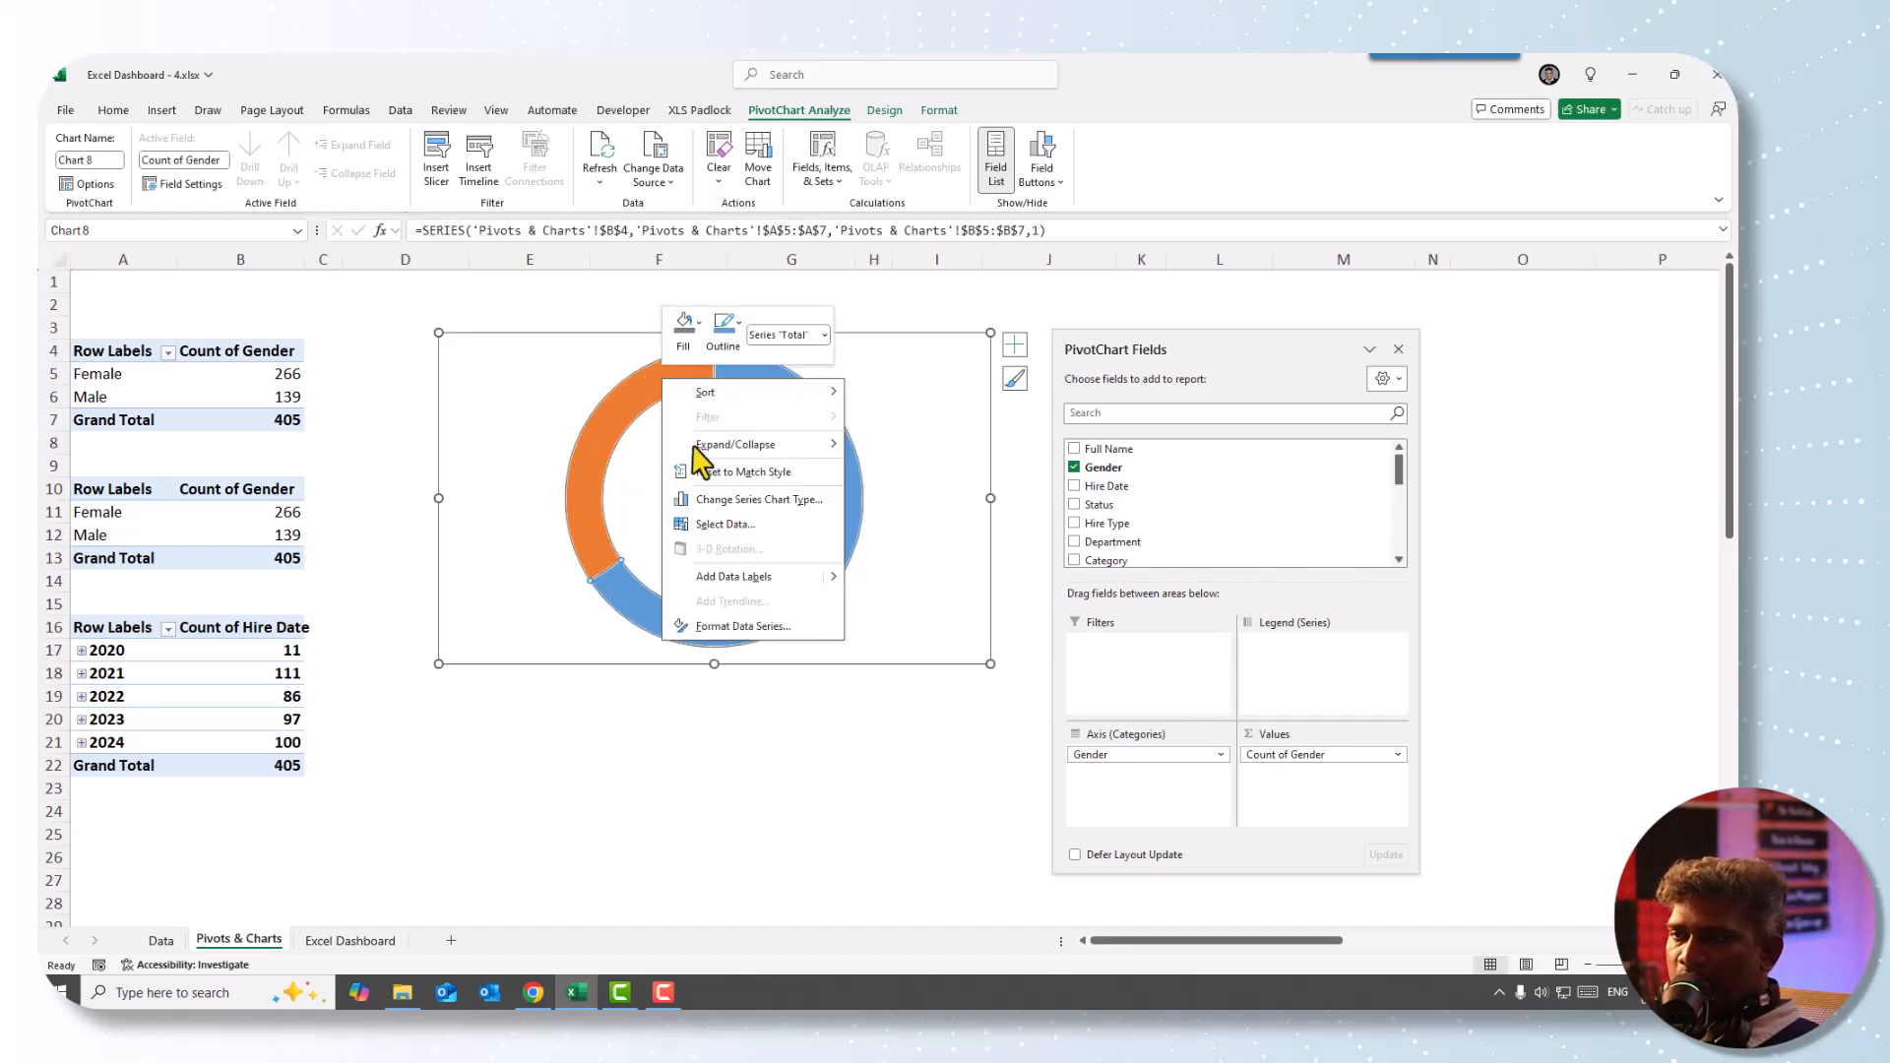
click(761, 578)
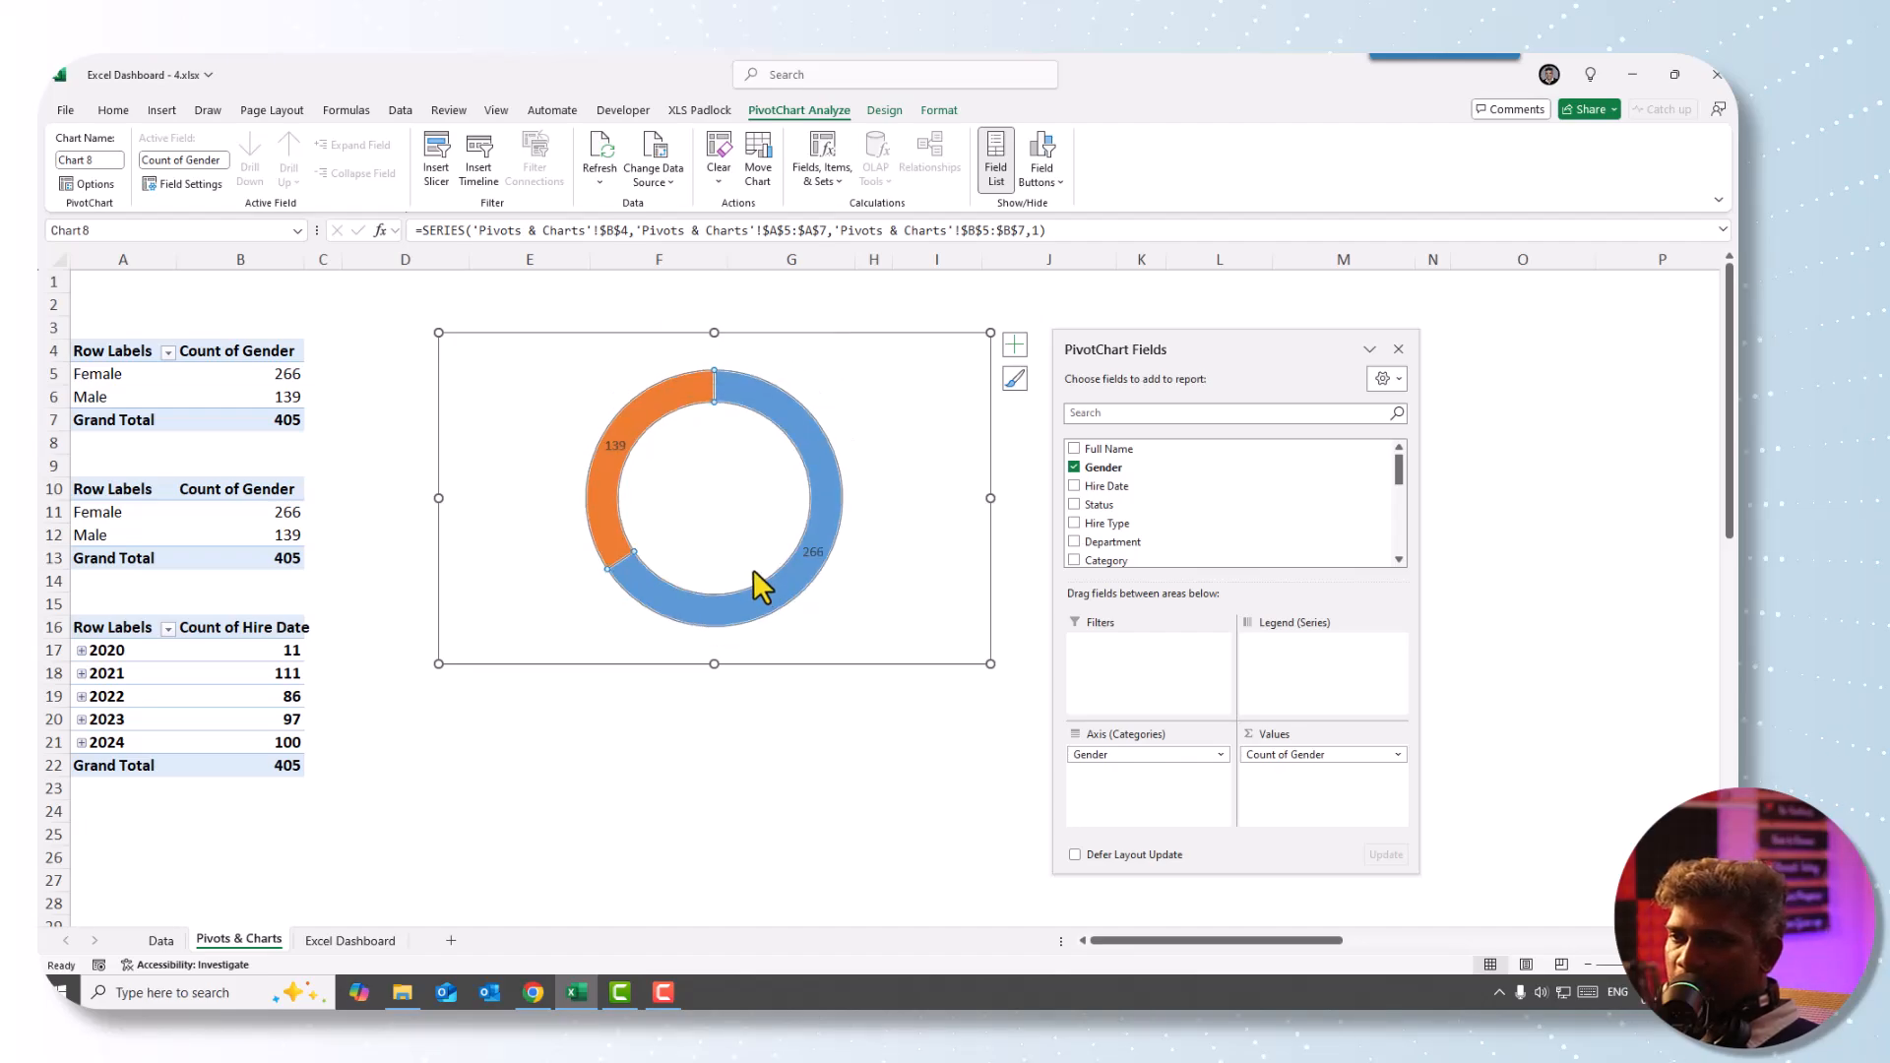
click(618, 447)
right_click(618, 447)
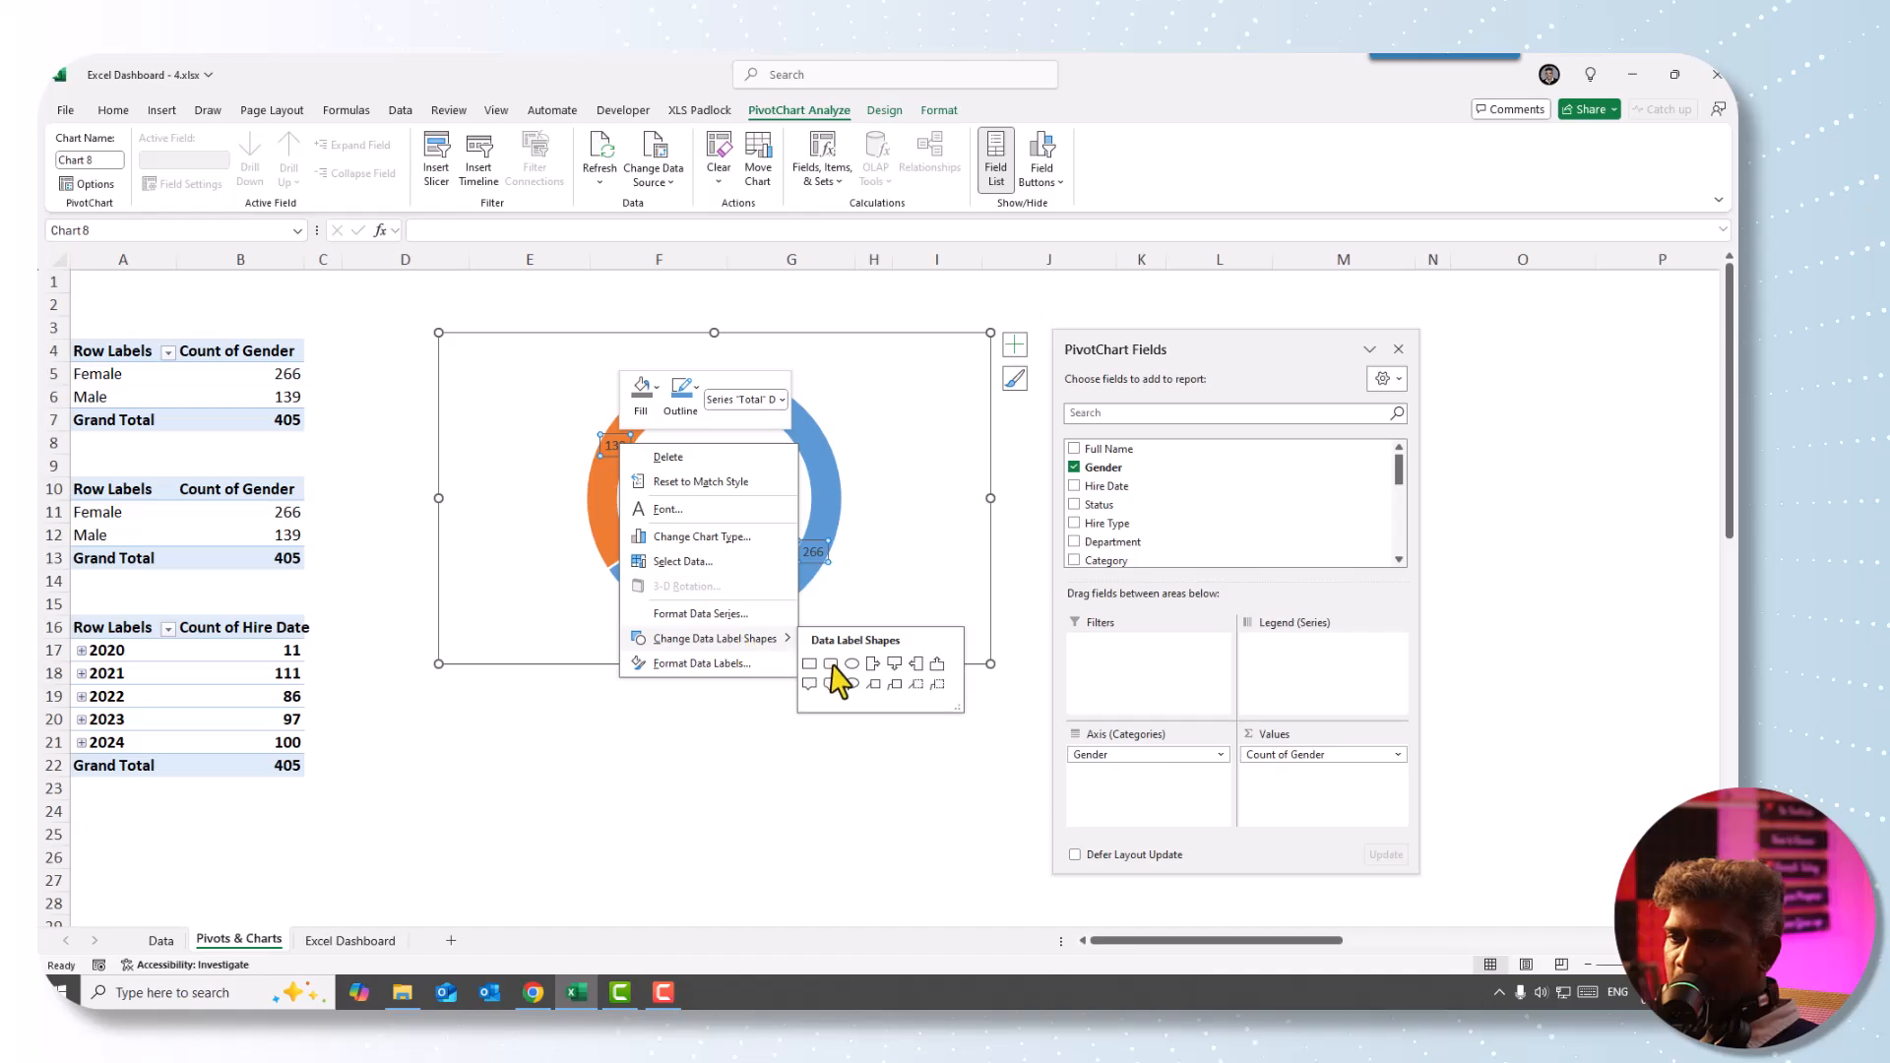
key(Escape)
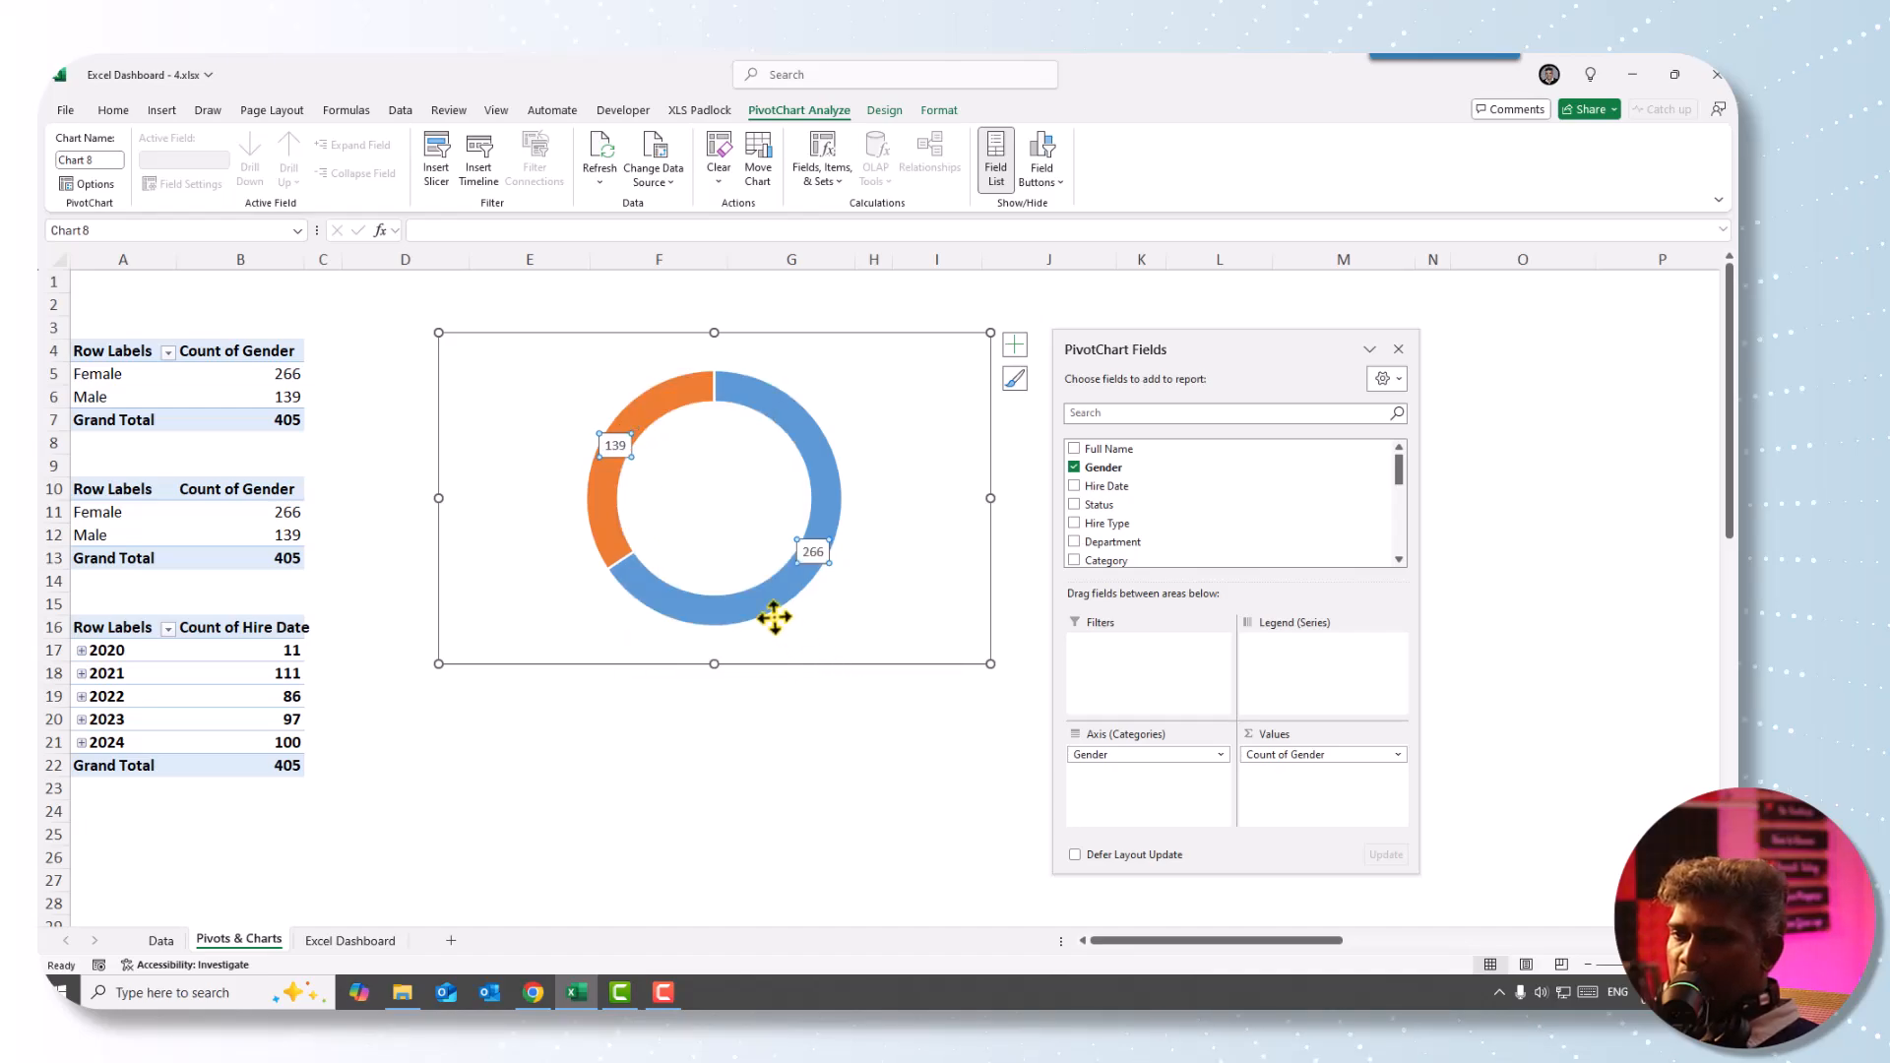
- Increase the font size of the doughnut chart's data labels to 11
click(113, 110)
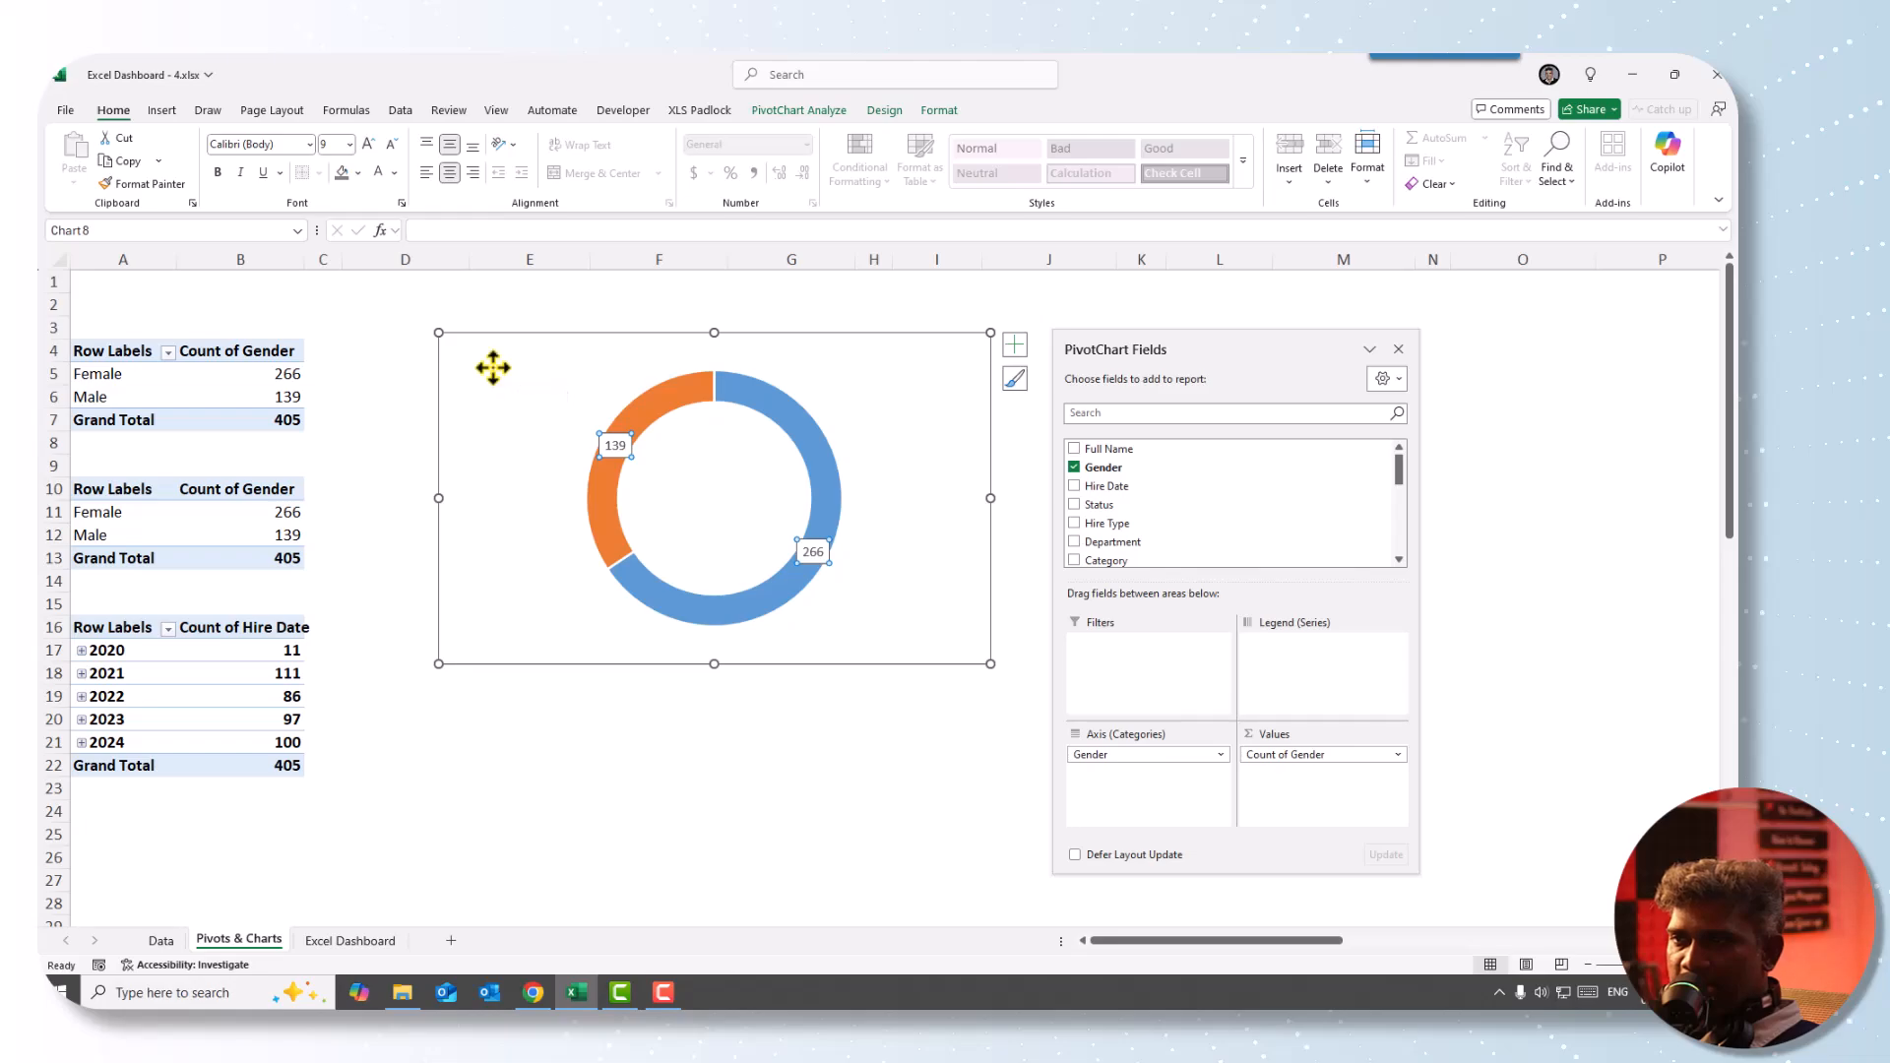
click(368, 144)
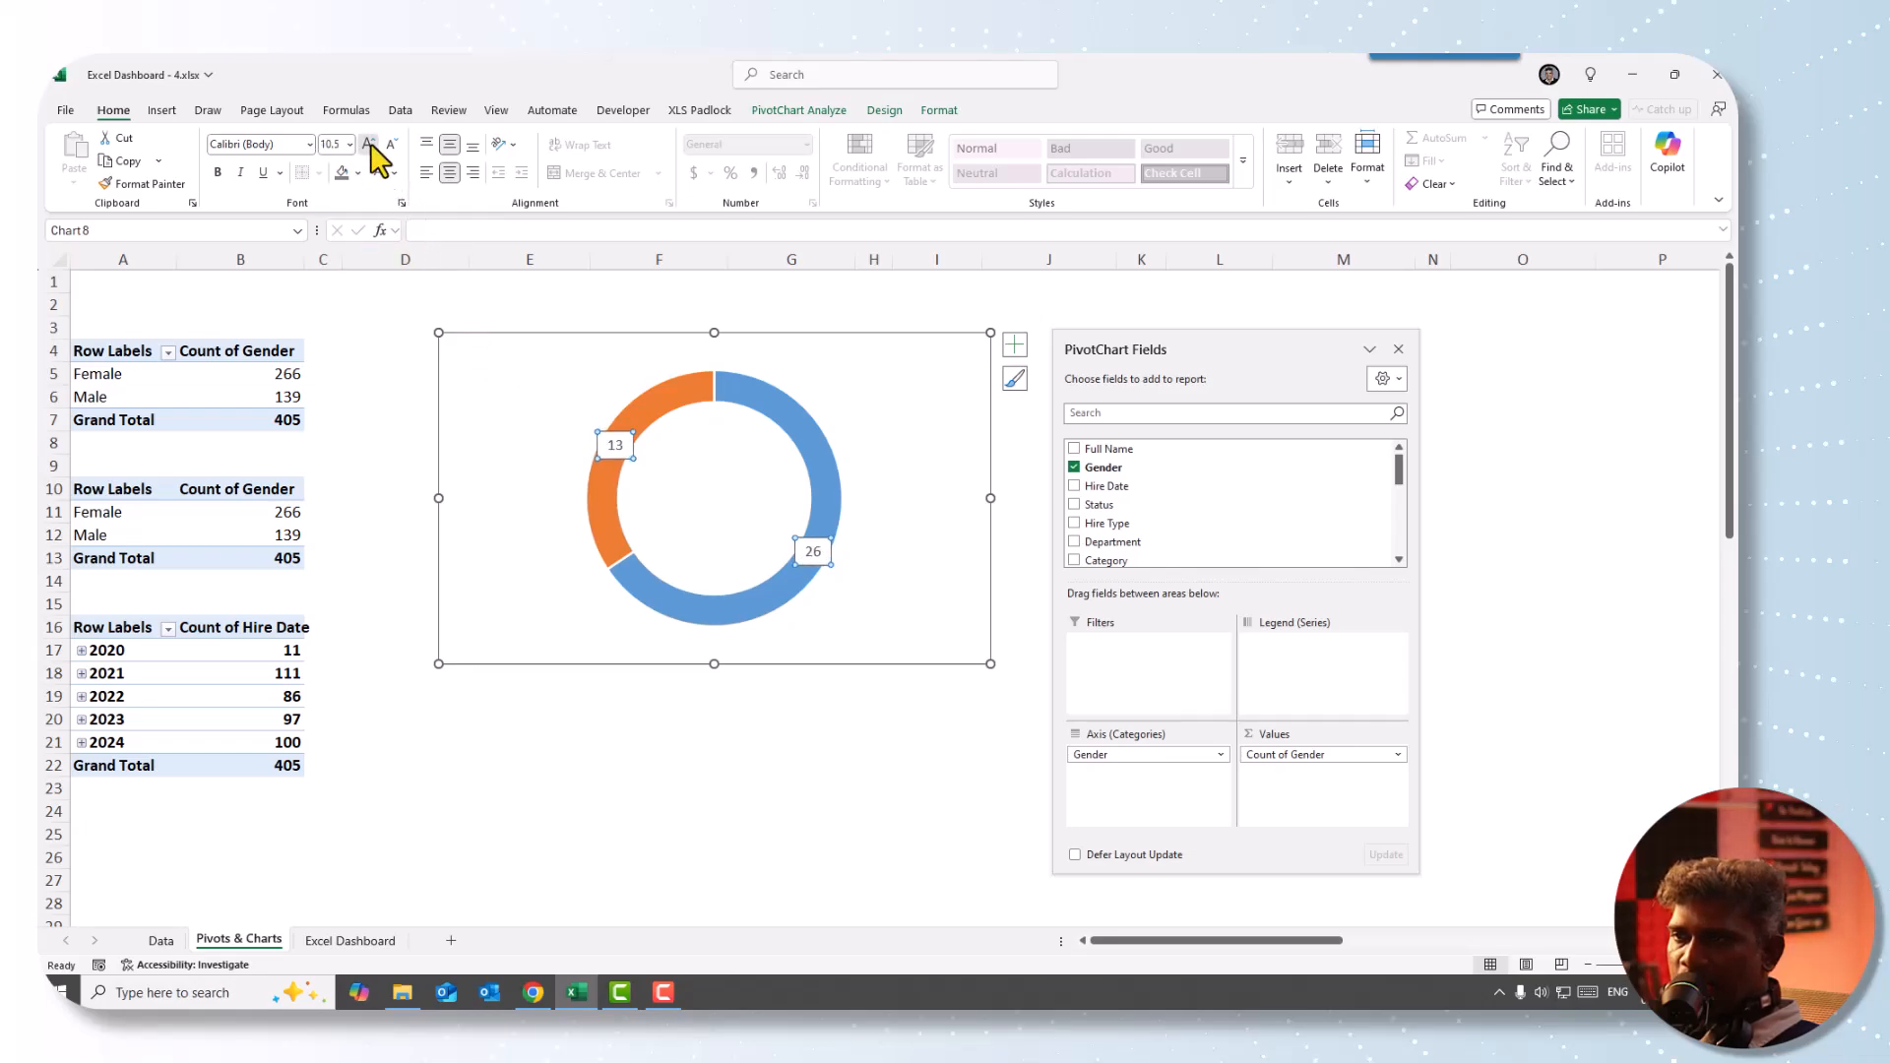
click(368, 144)
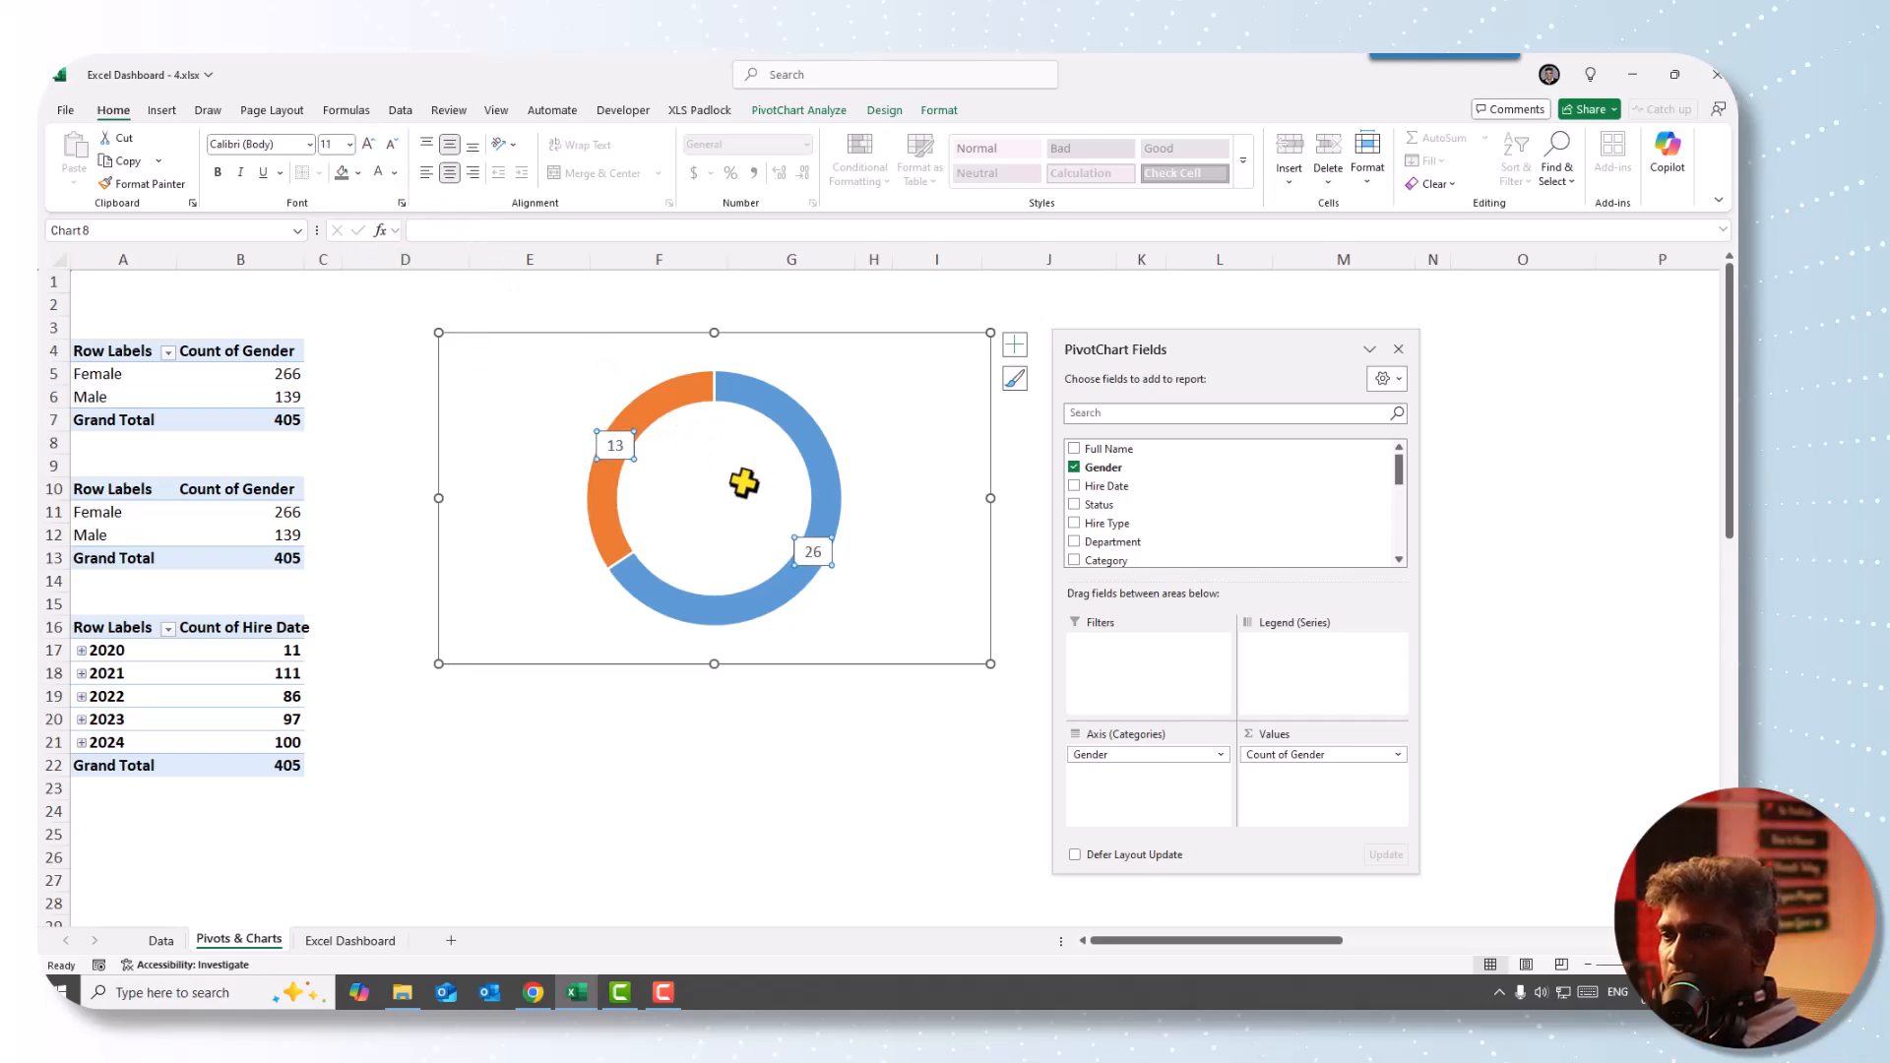
- Make the doughnut's data labels show Percentage instead of Value and set them in bold
right_click(826, 553)
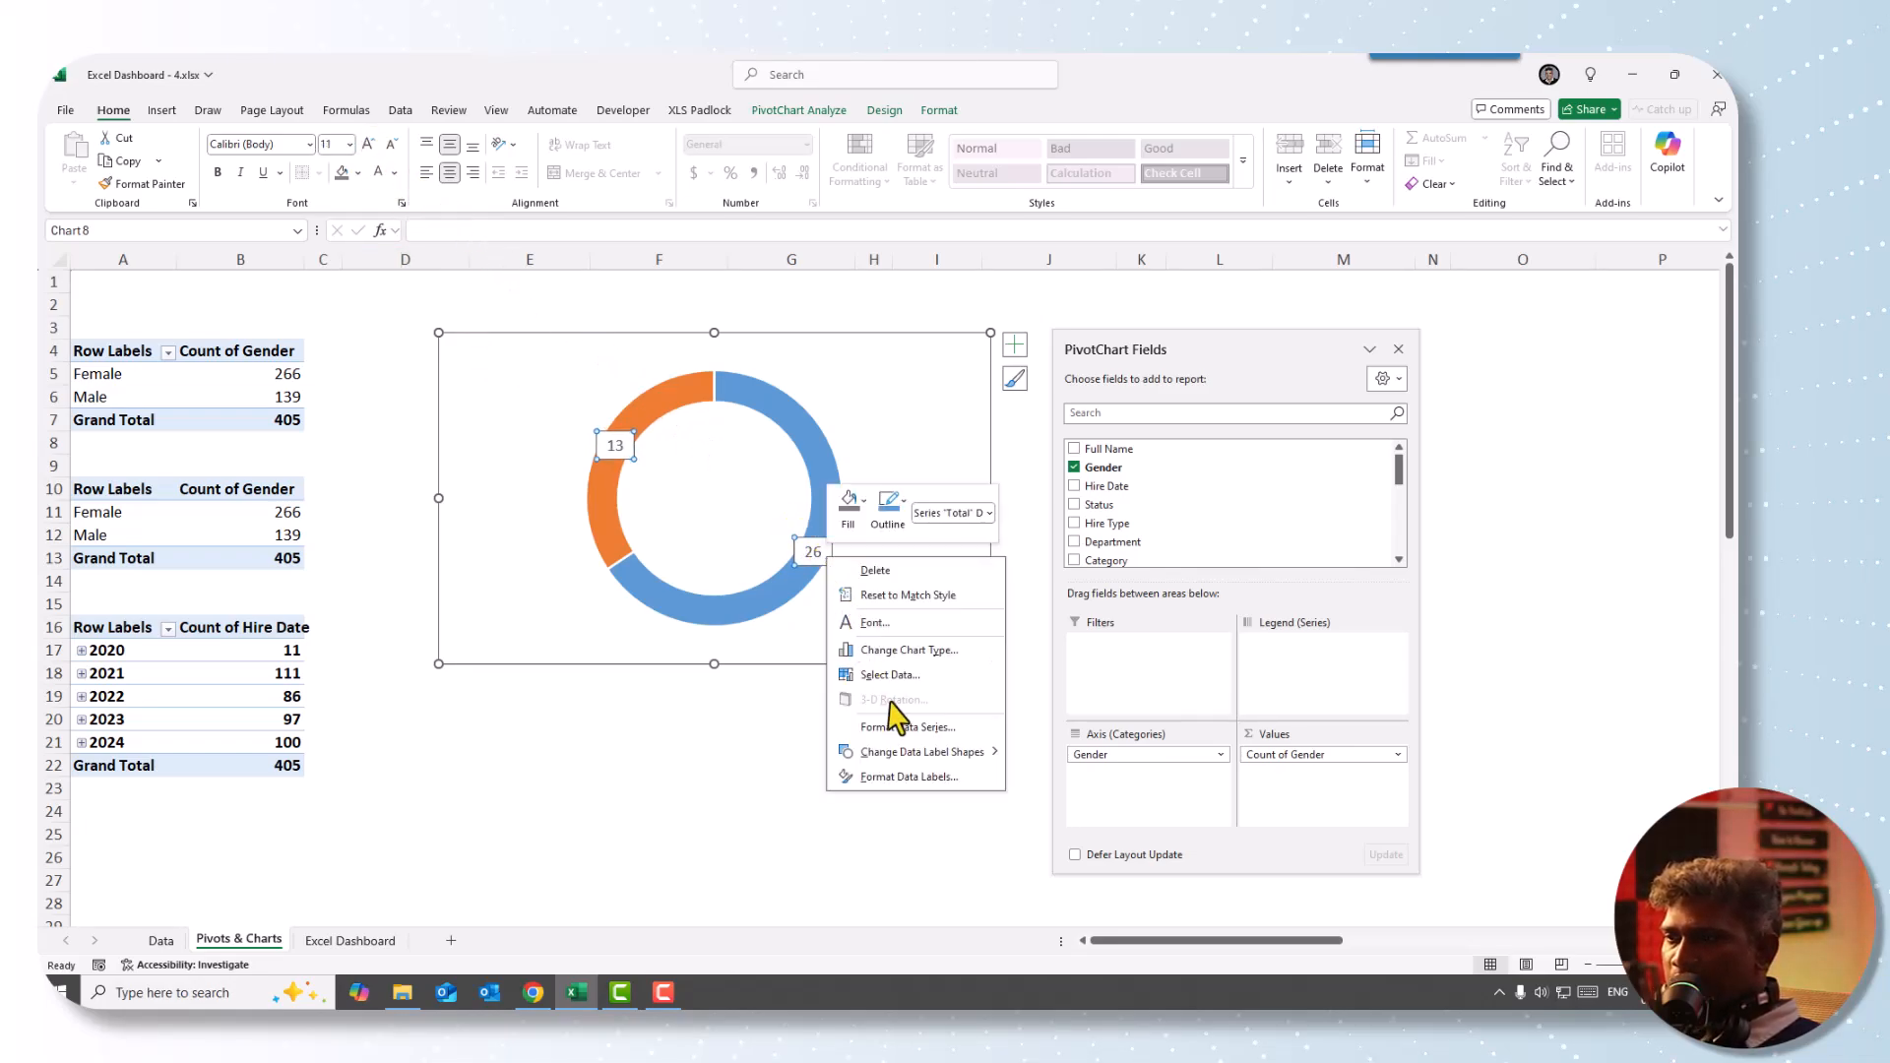
click(908, 777)
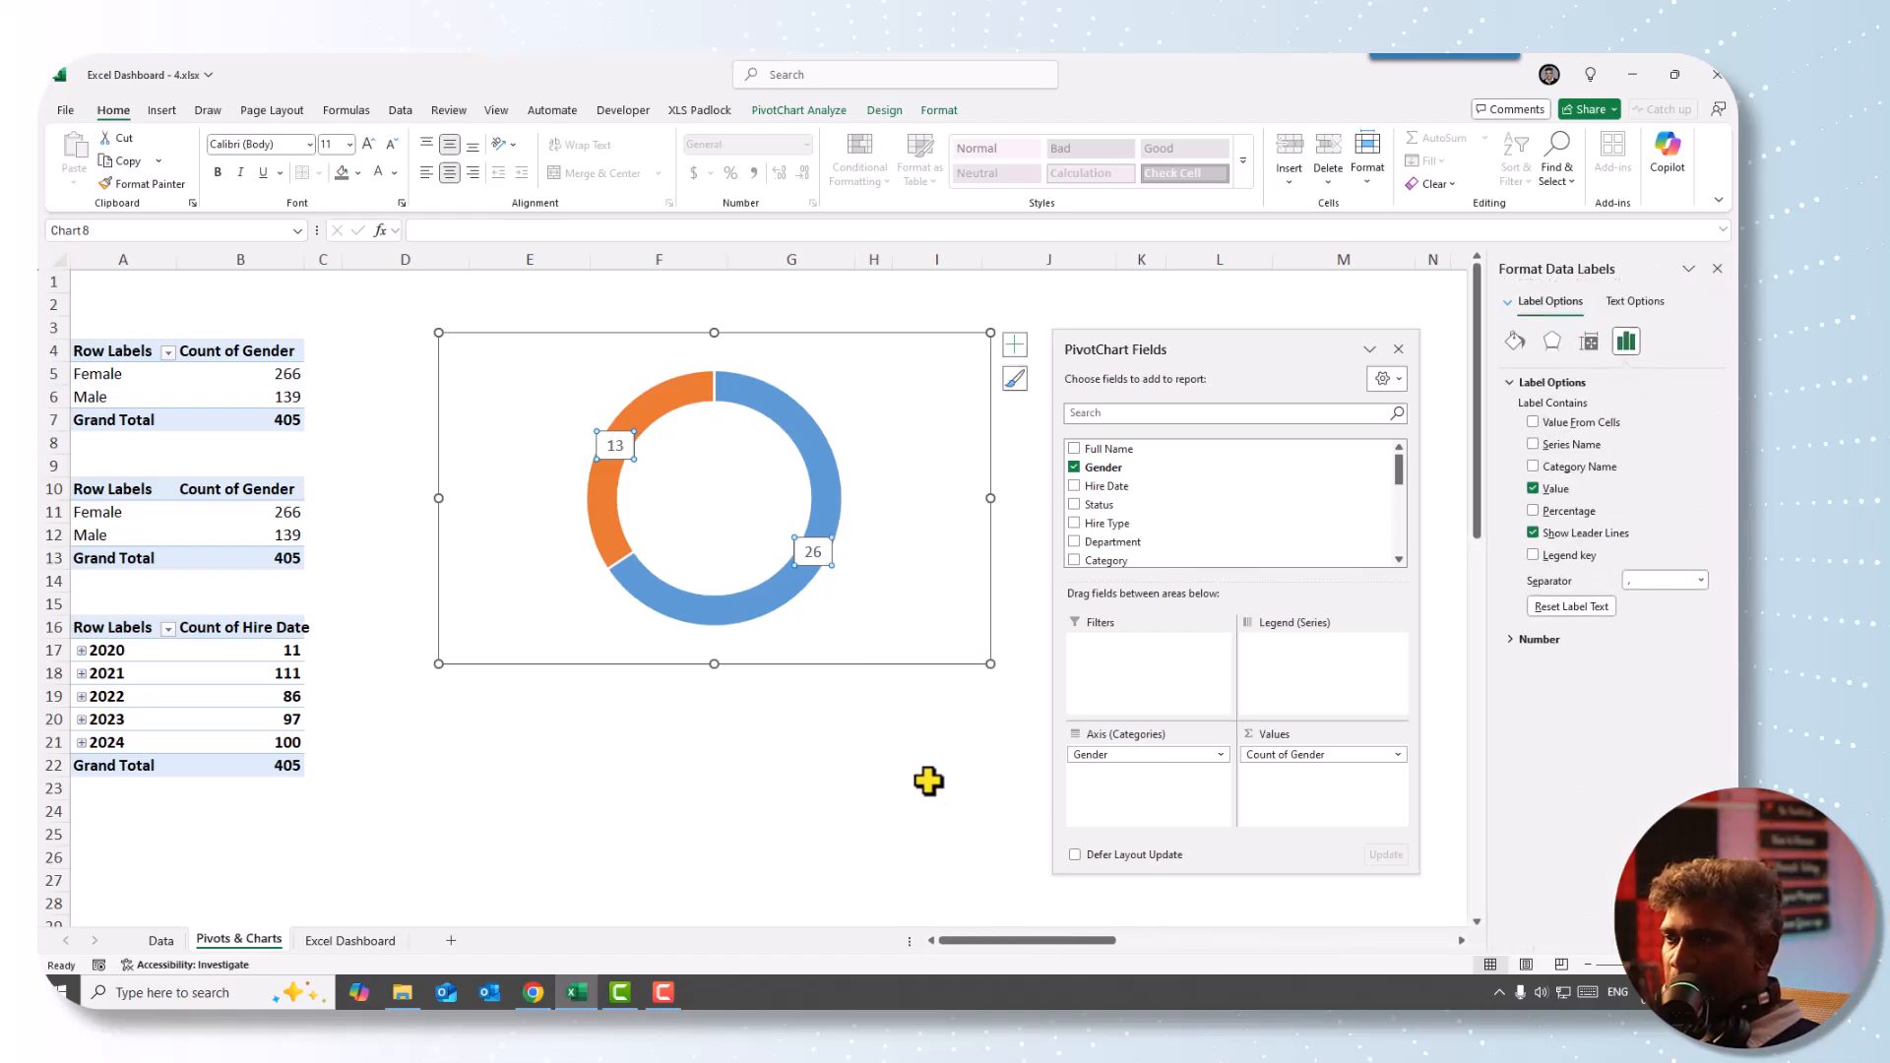
click(1533, 489)
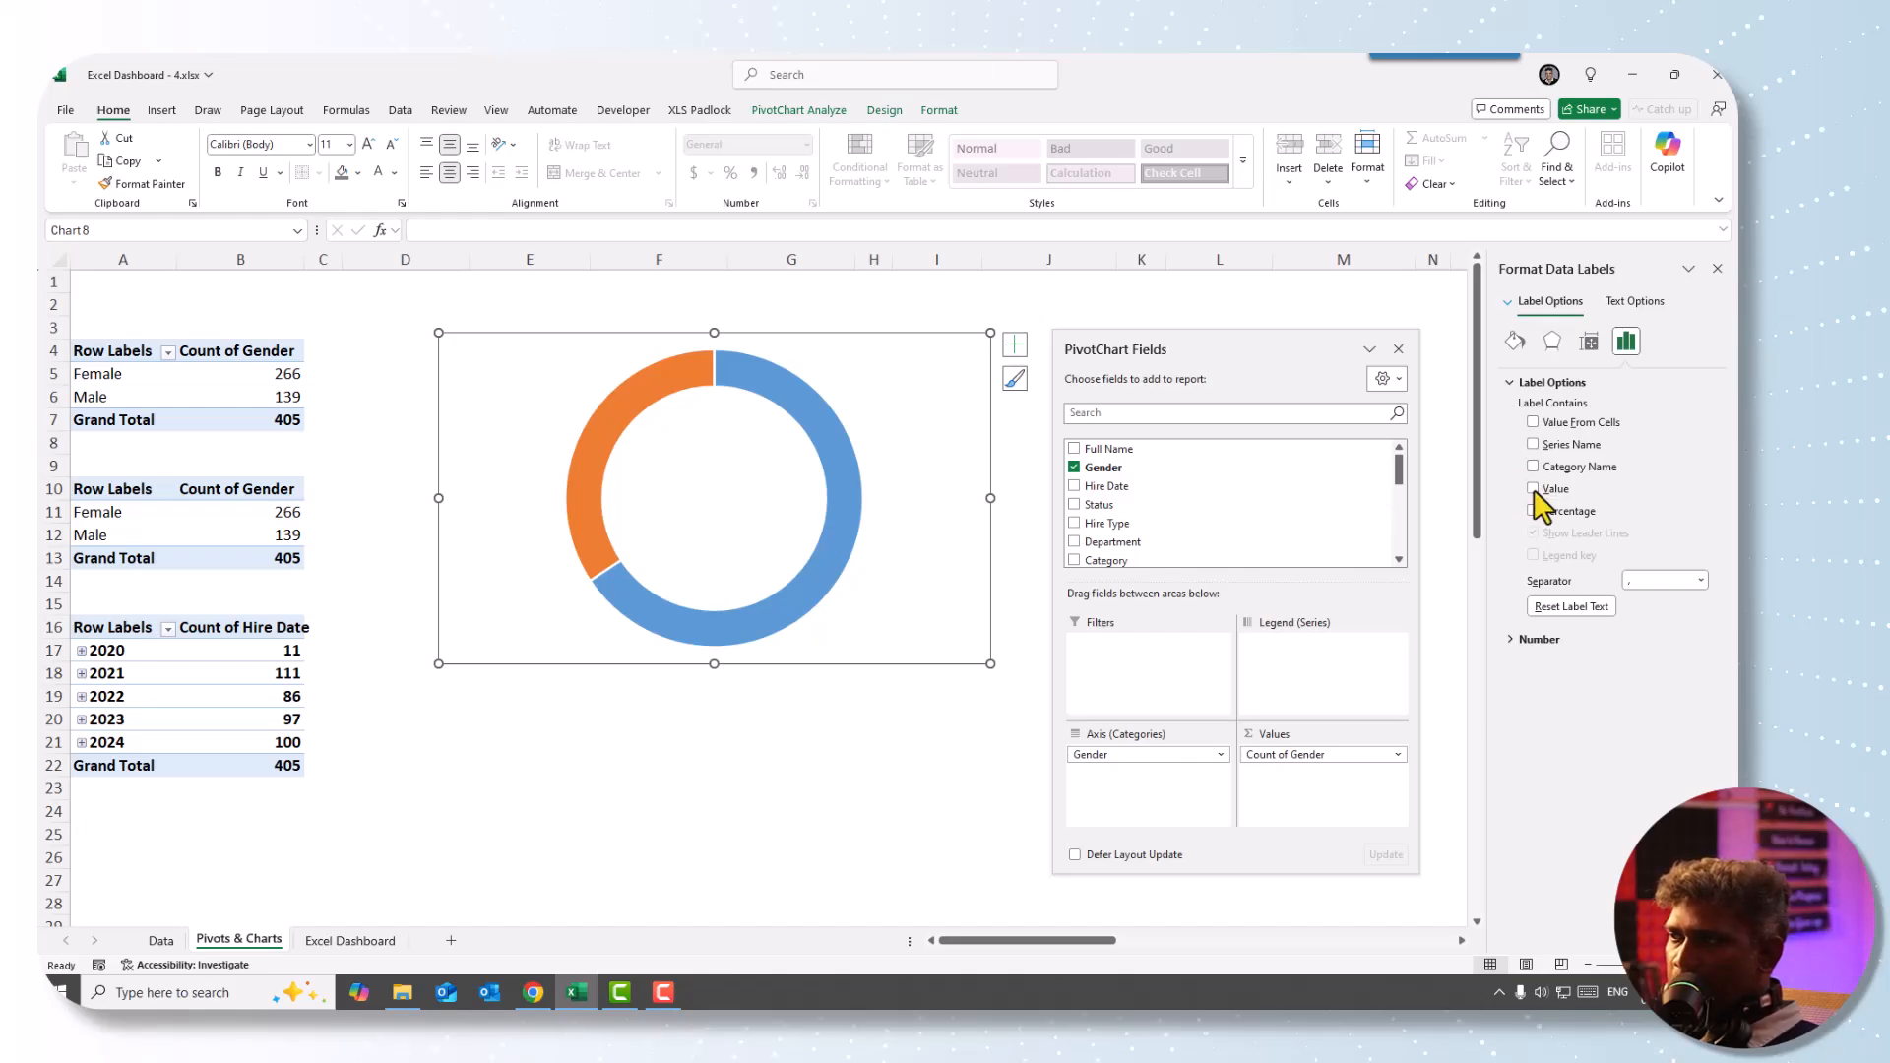
click(1533, 511)
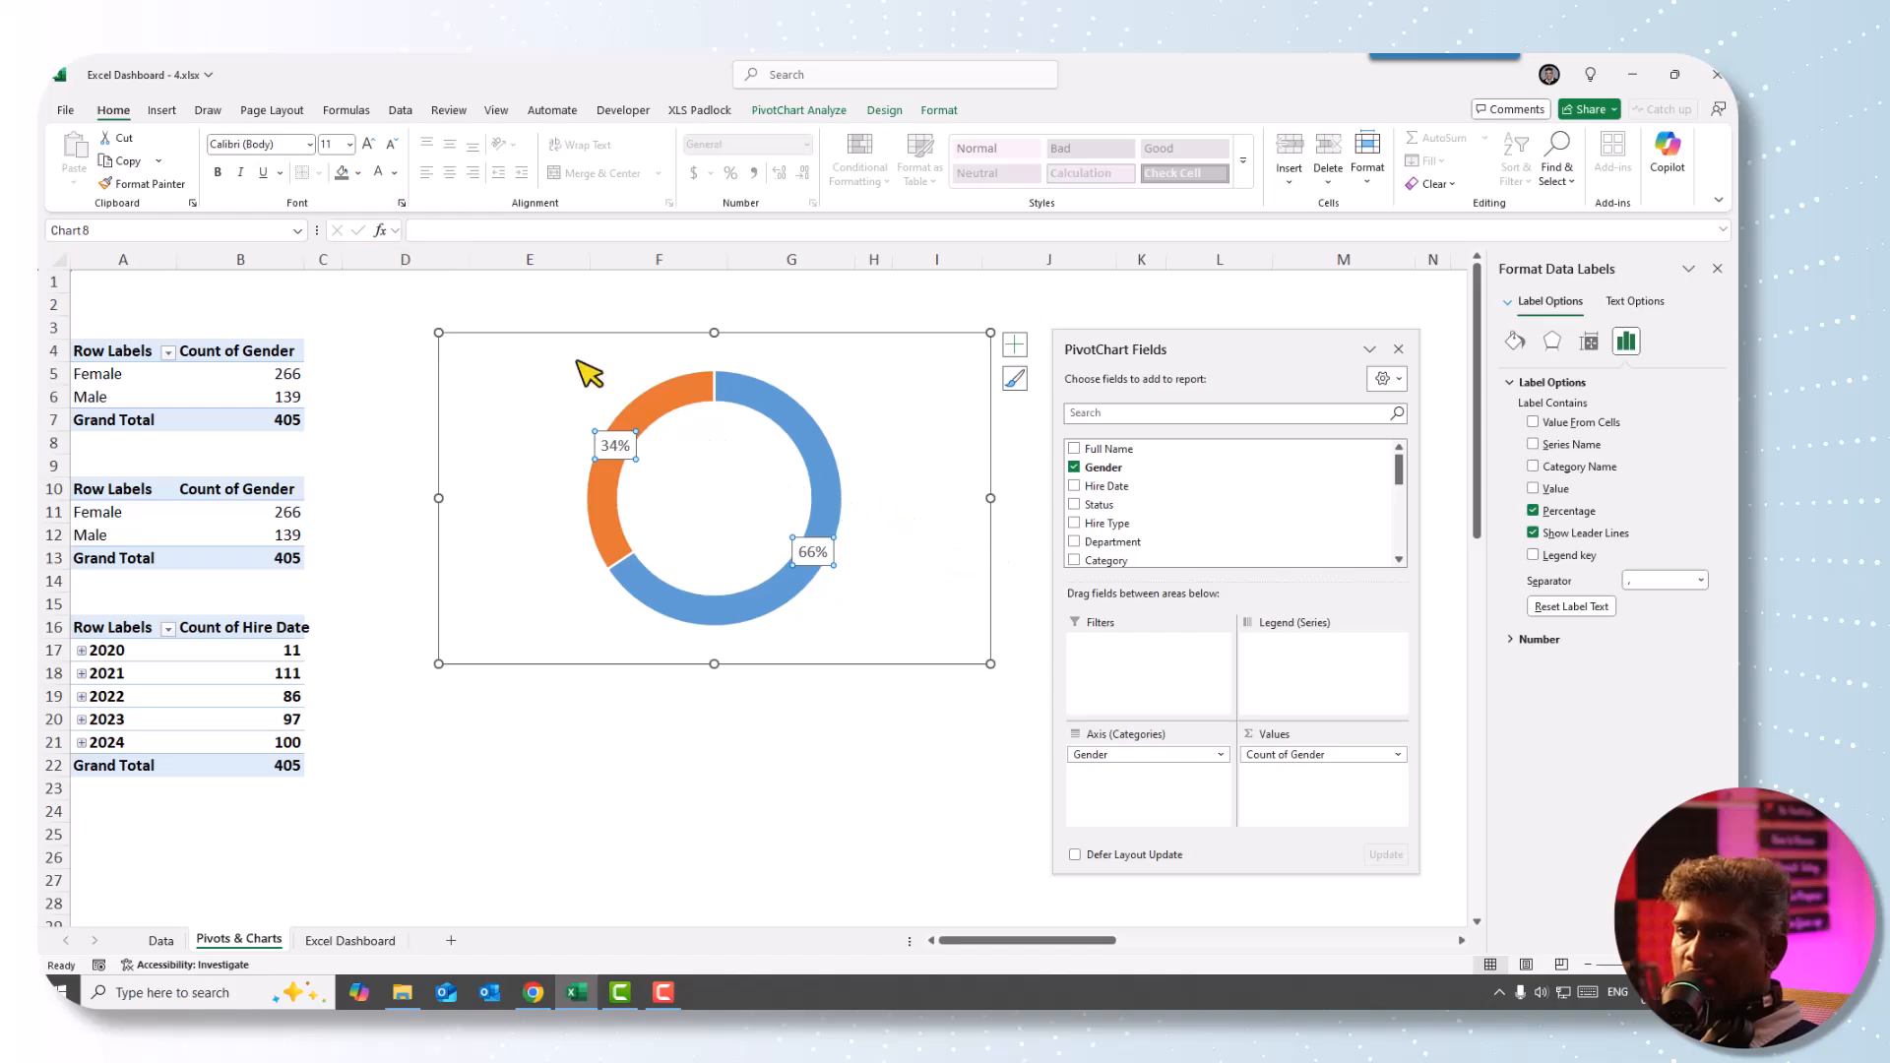
click(218, 174)
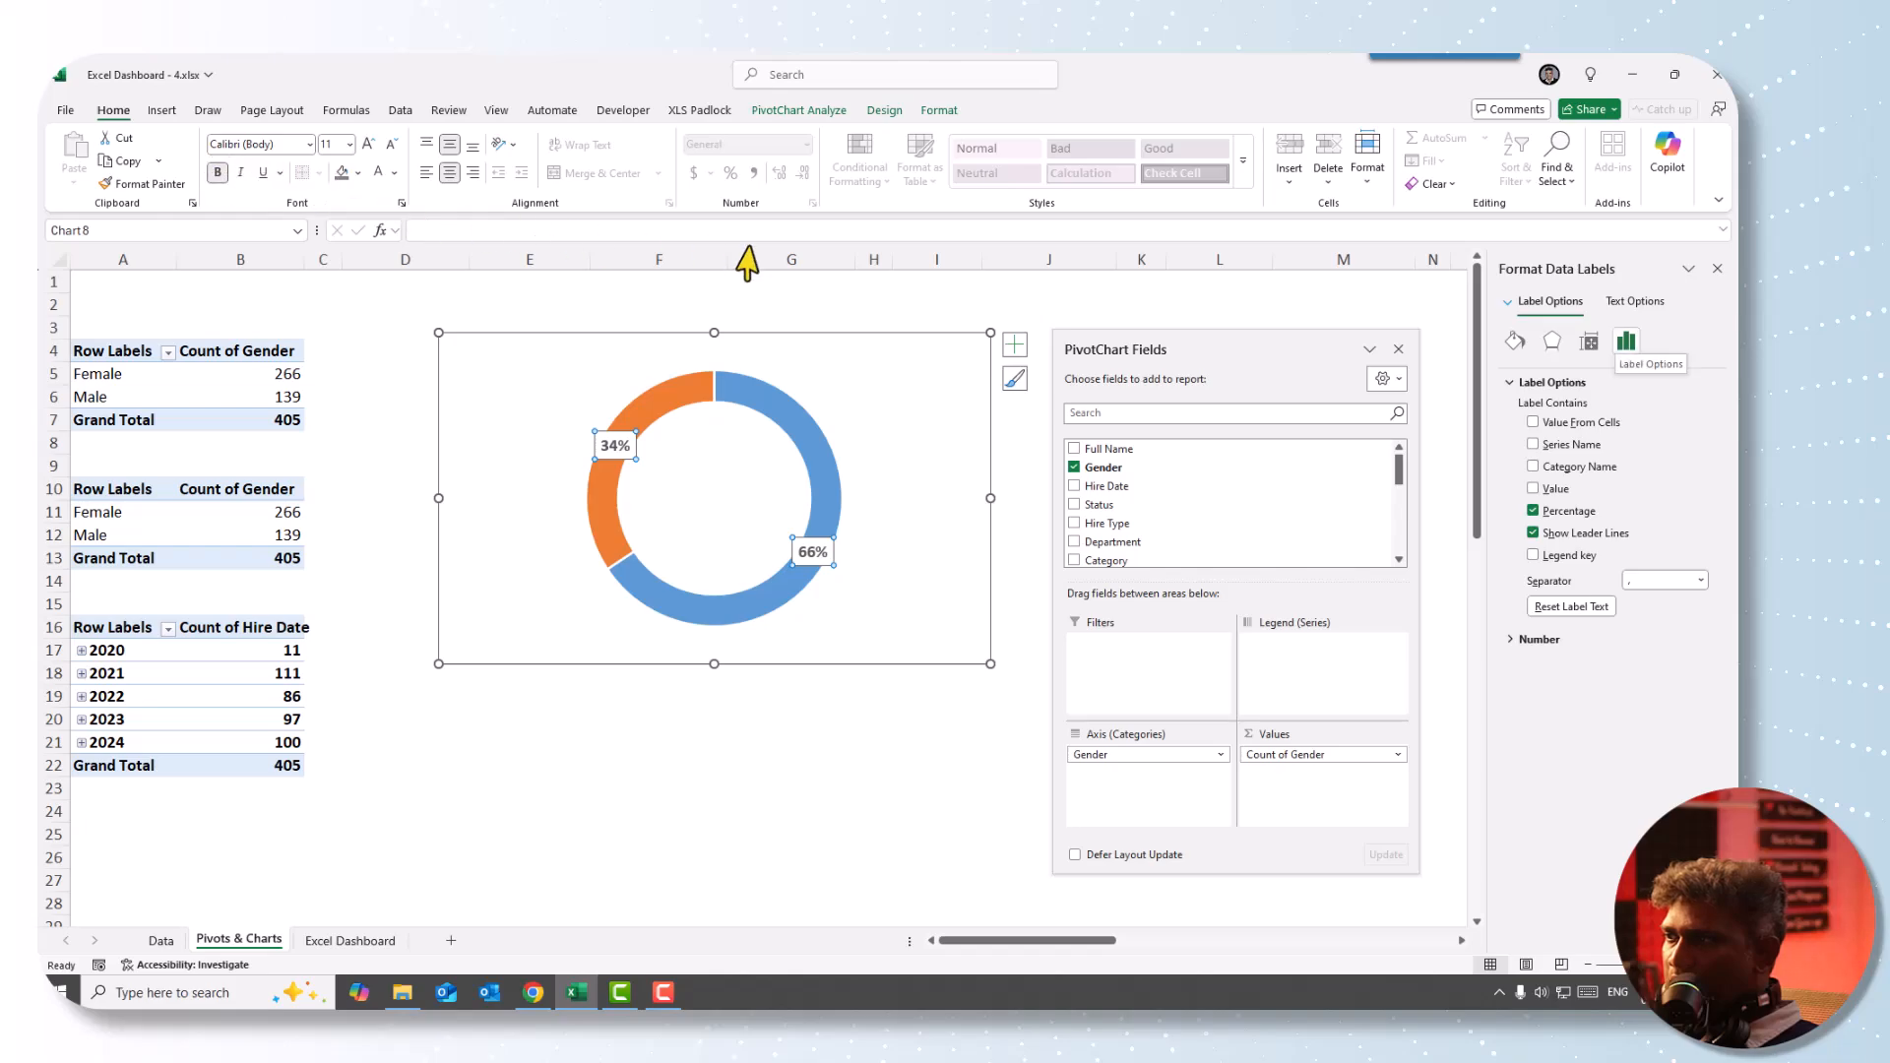
- Set the doughnut's data labels to No fill and their border to No line
click(1515, 341)
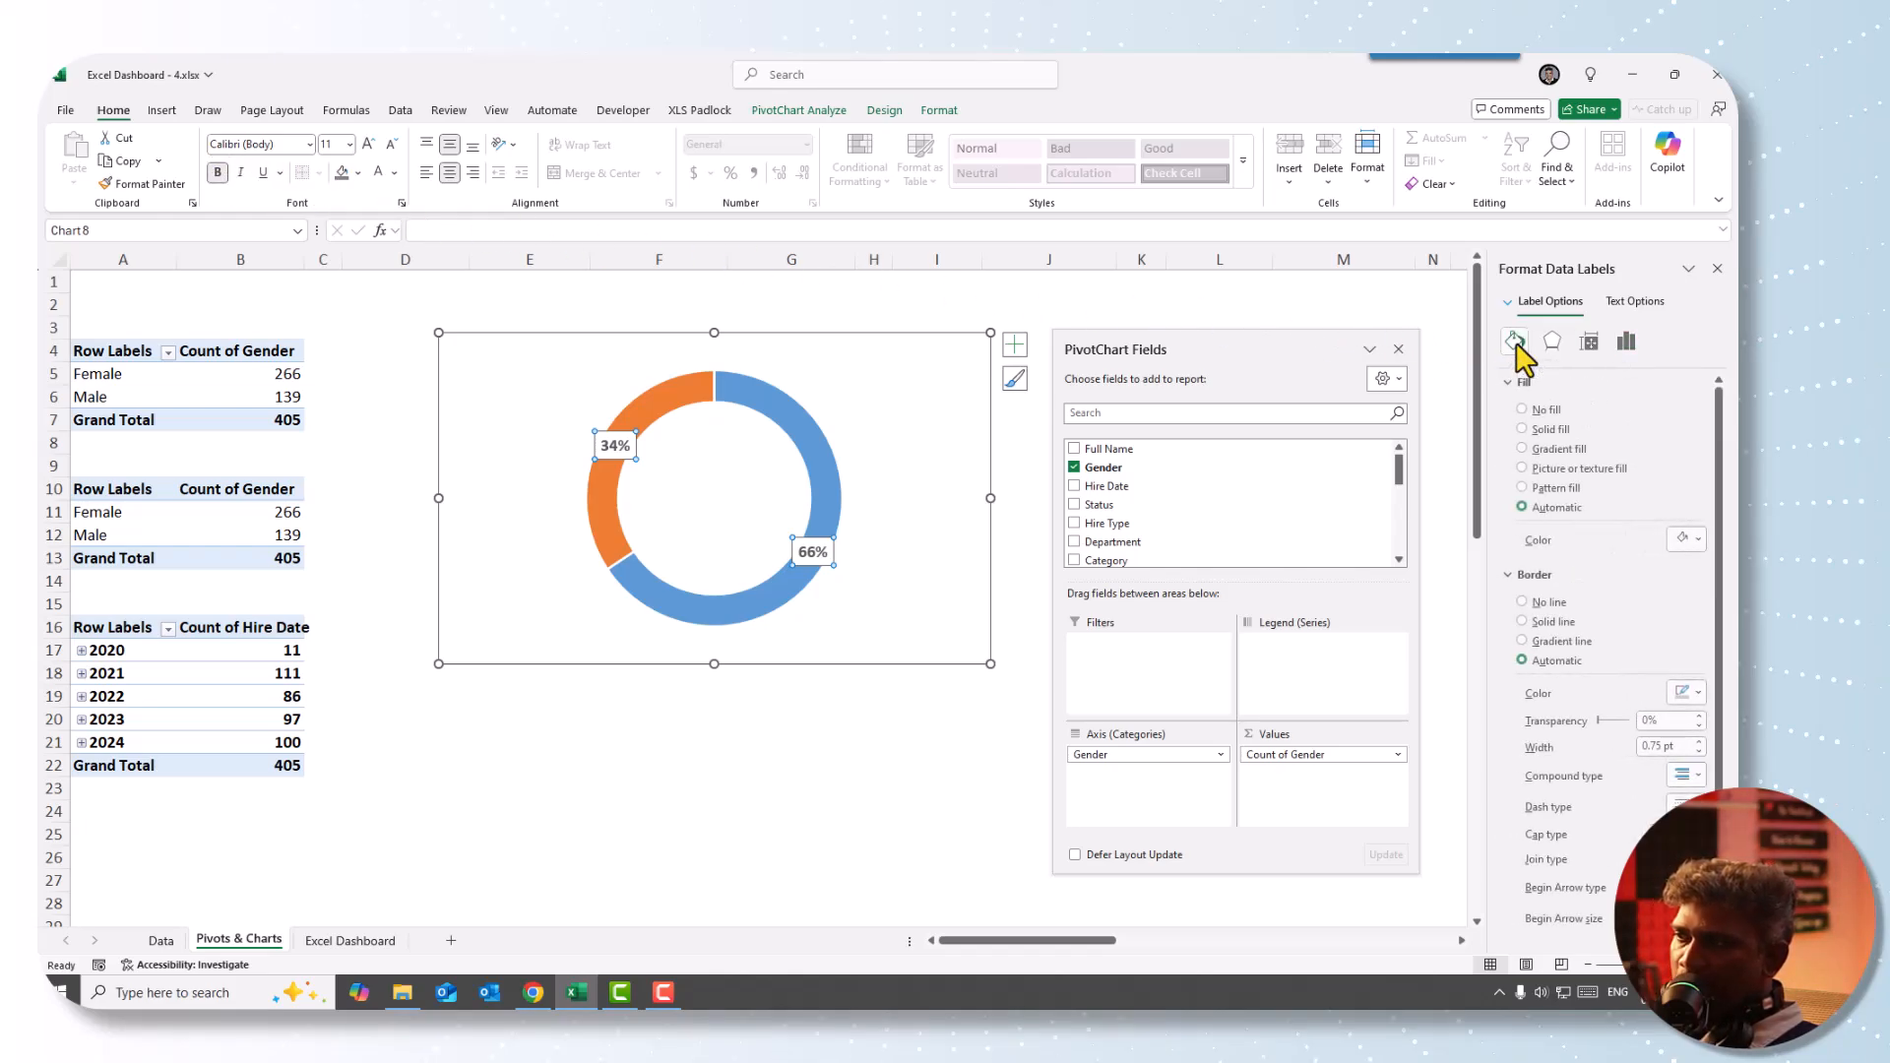
click(1542, 416)
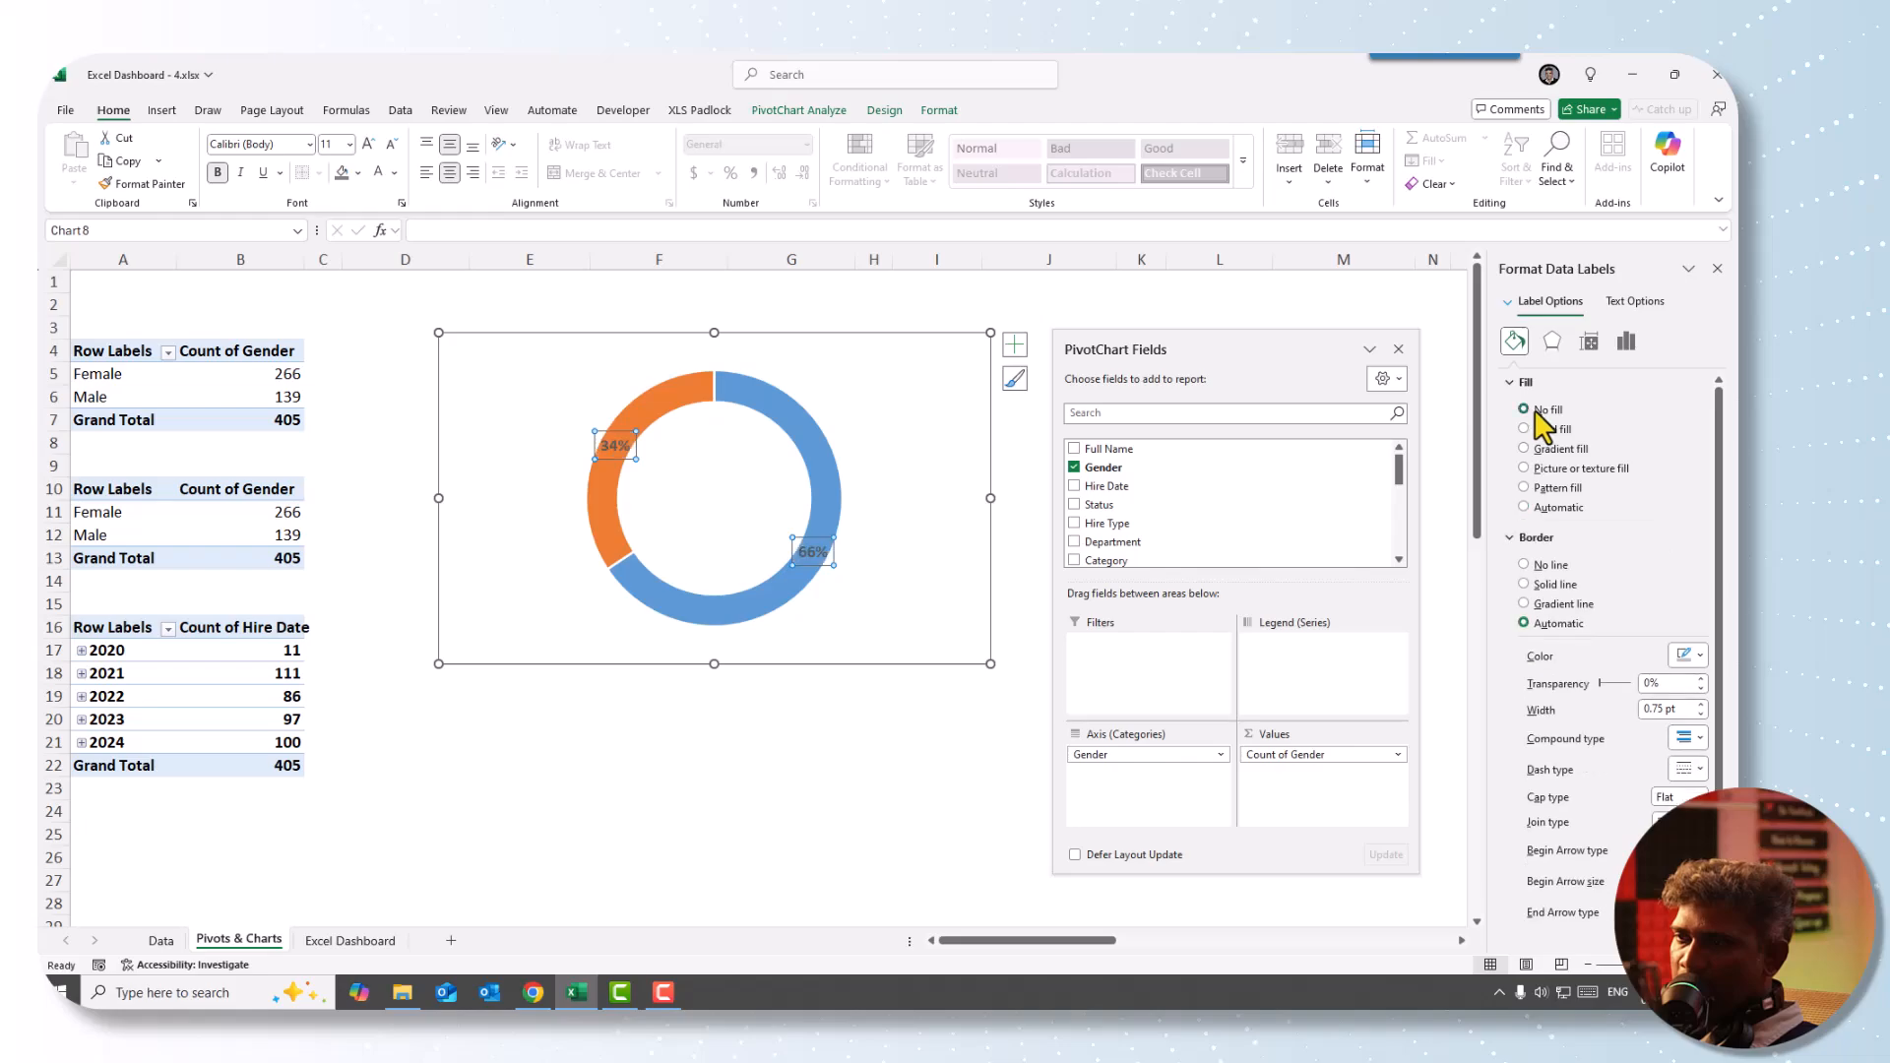
click(1542, 567)
click(769, 767)
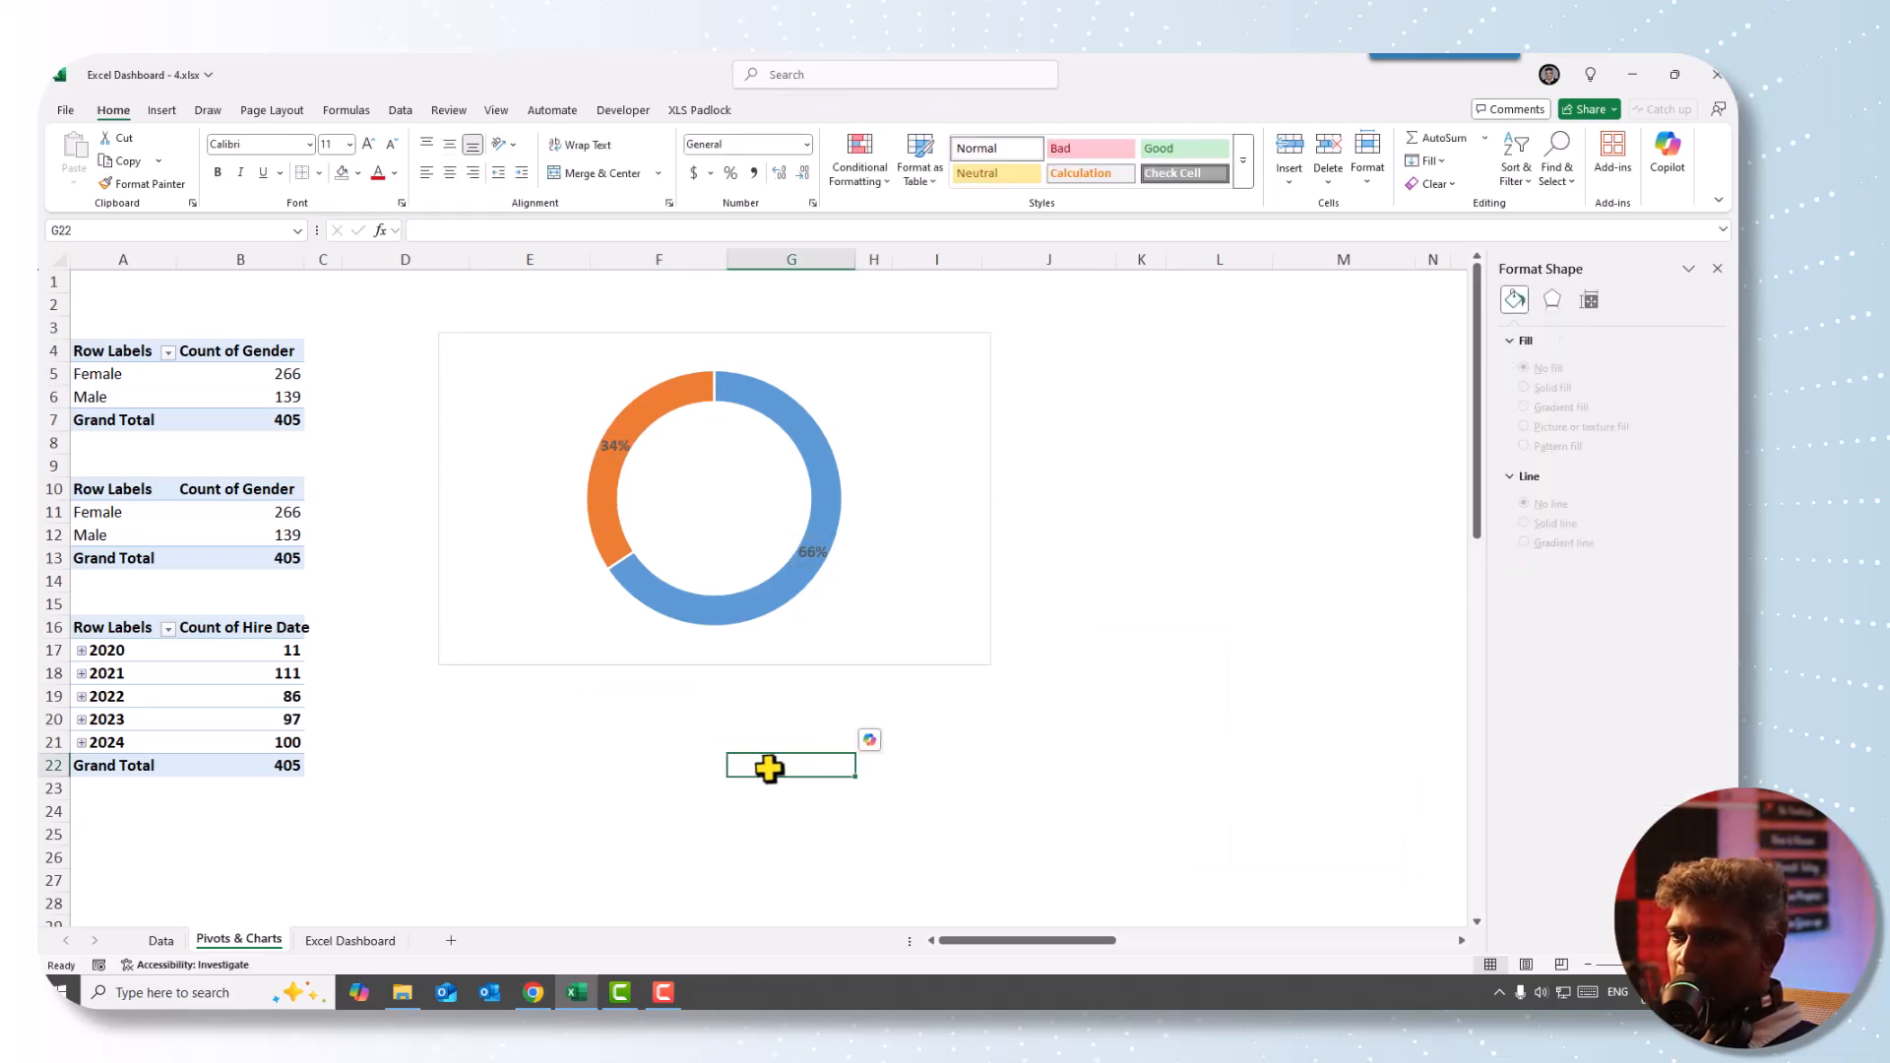
- Fill only the Female slice of the doughnut chart with the standard purple color
click(812, 451)
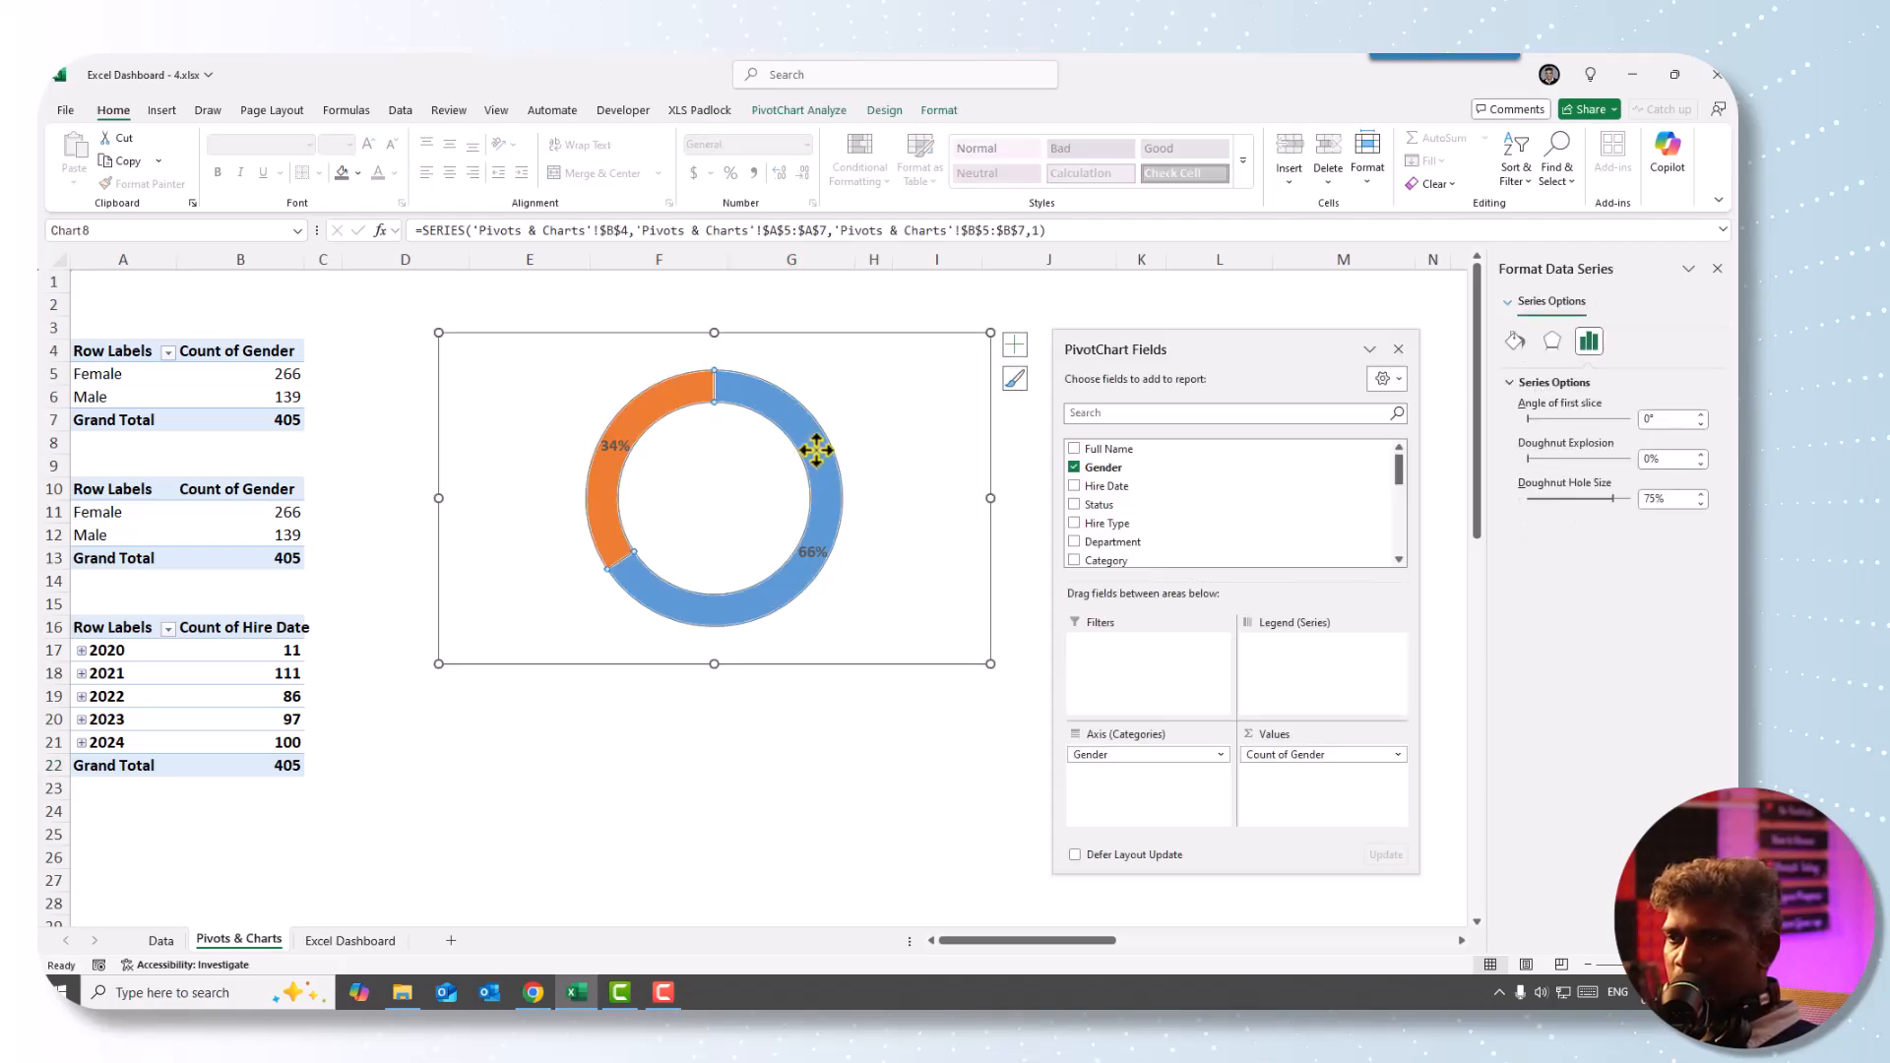
click(816, 450)
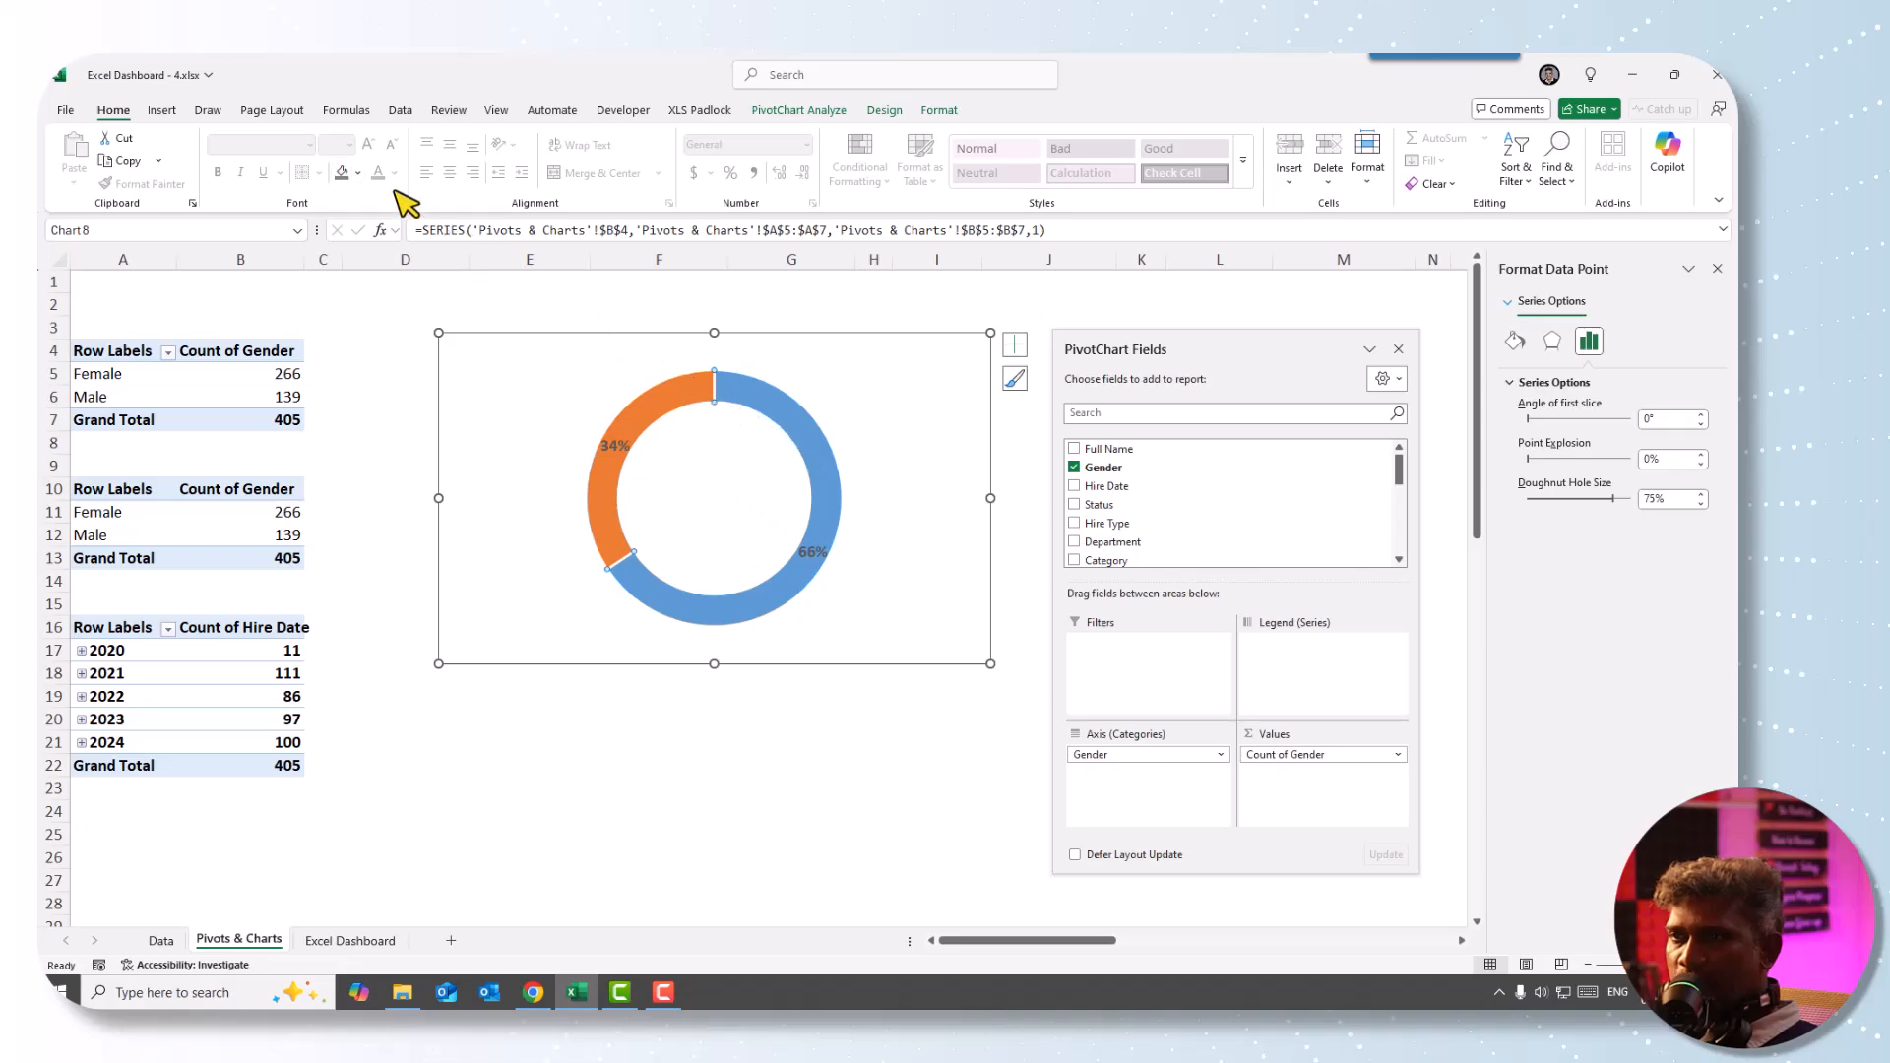
click(358, 173)
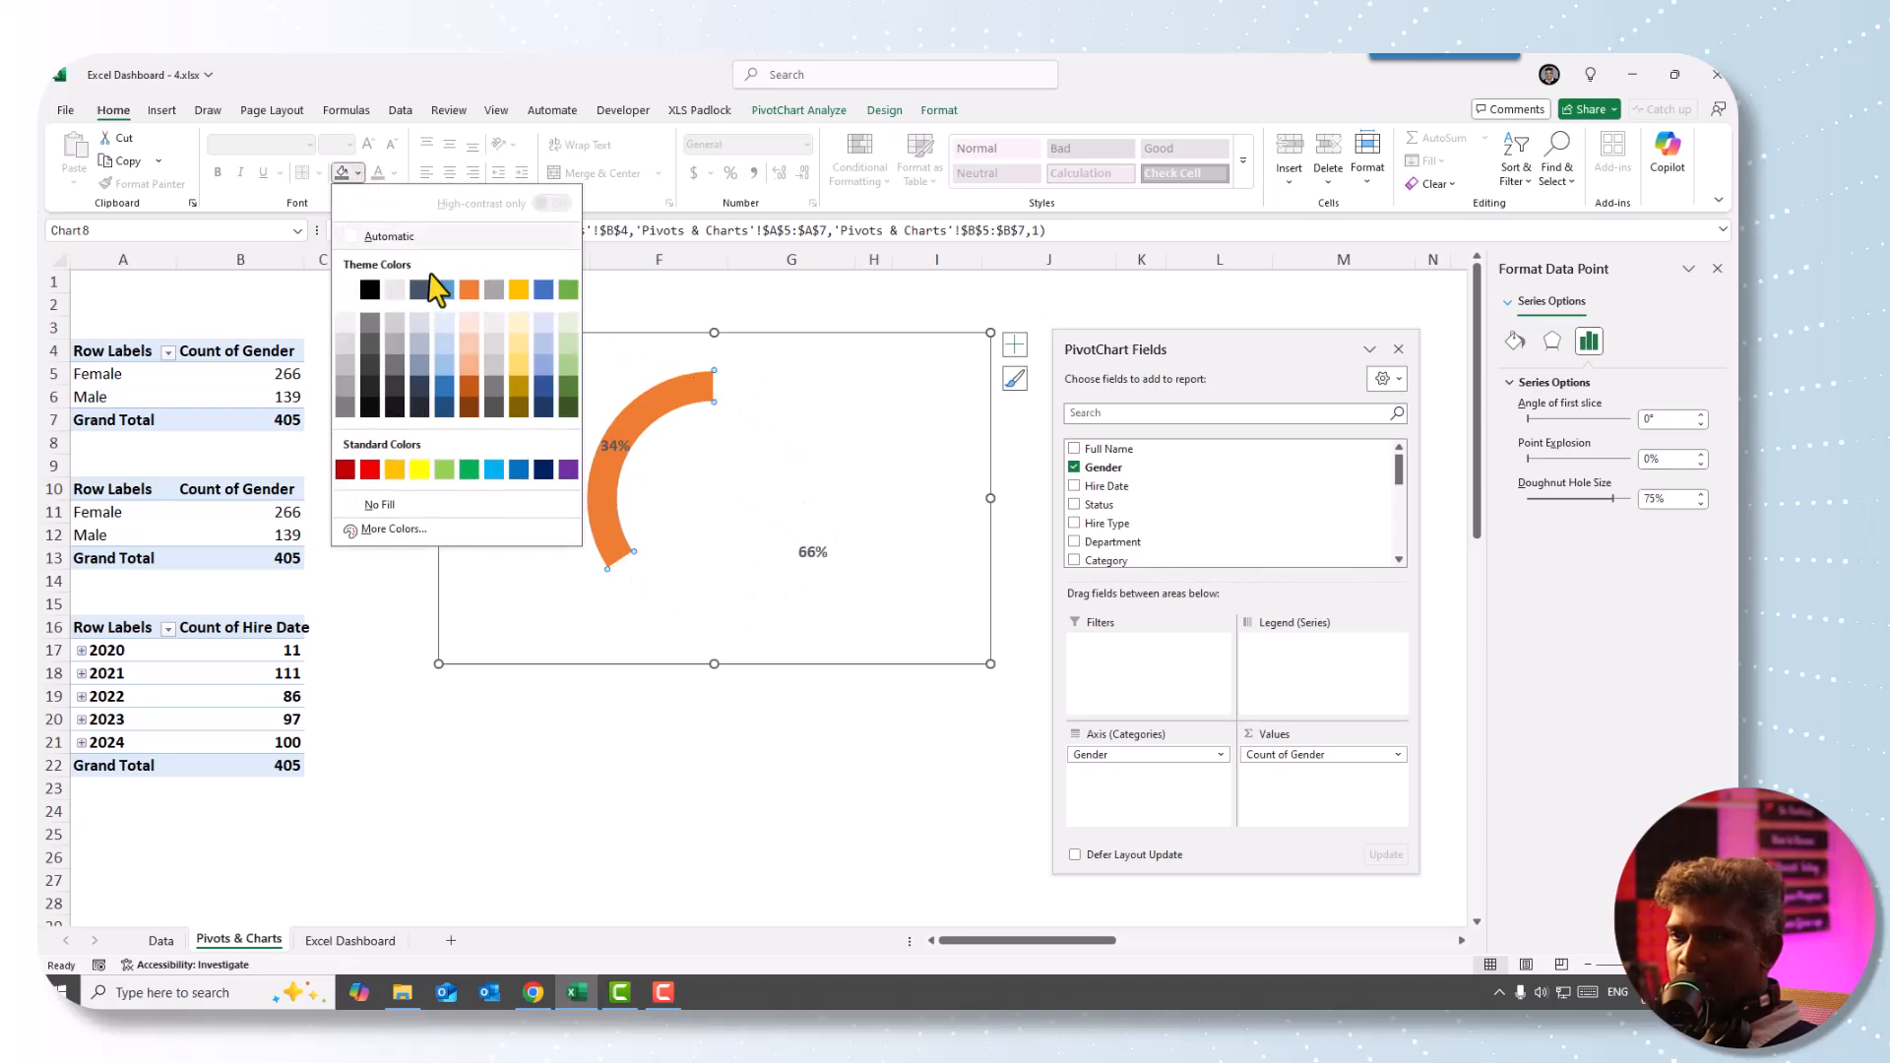
click(568, 469)
click(677, 729)
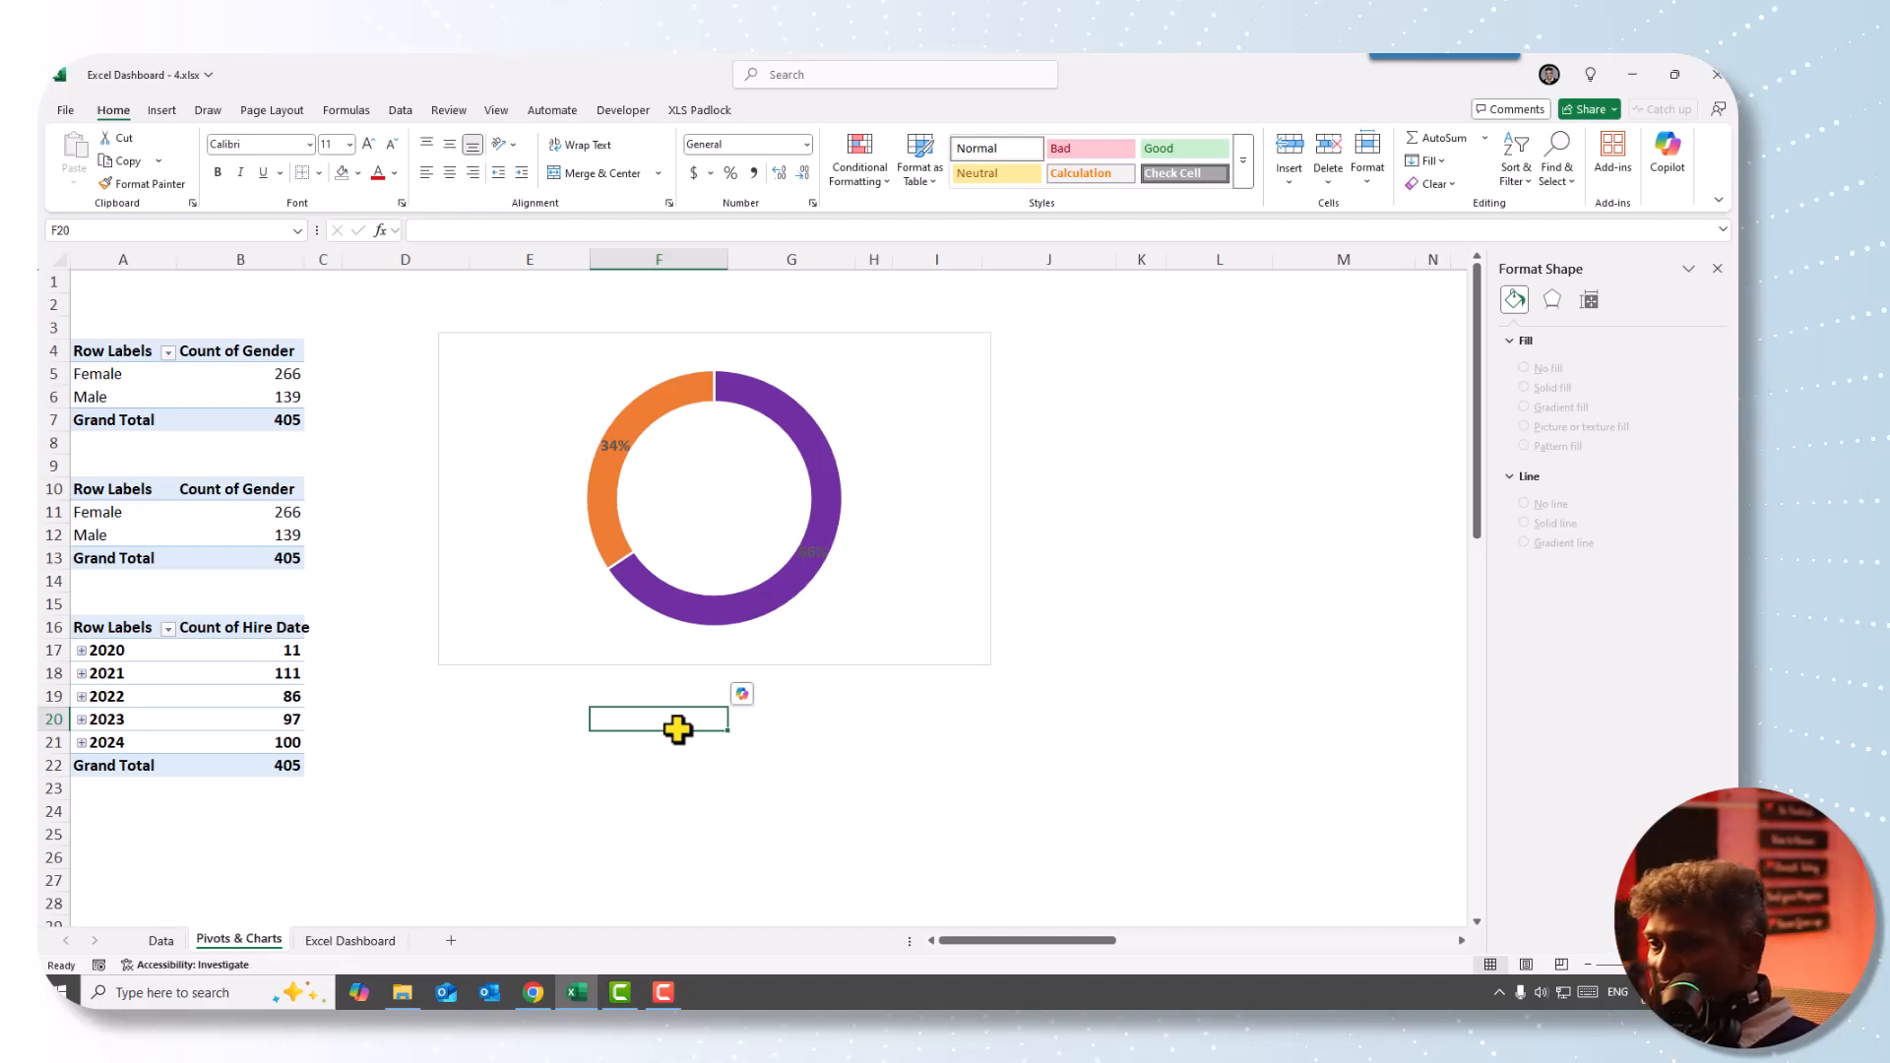
- Search the stock icons for "people" and insert the solid standing man and standing woman icons together
click(164, 110)
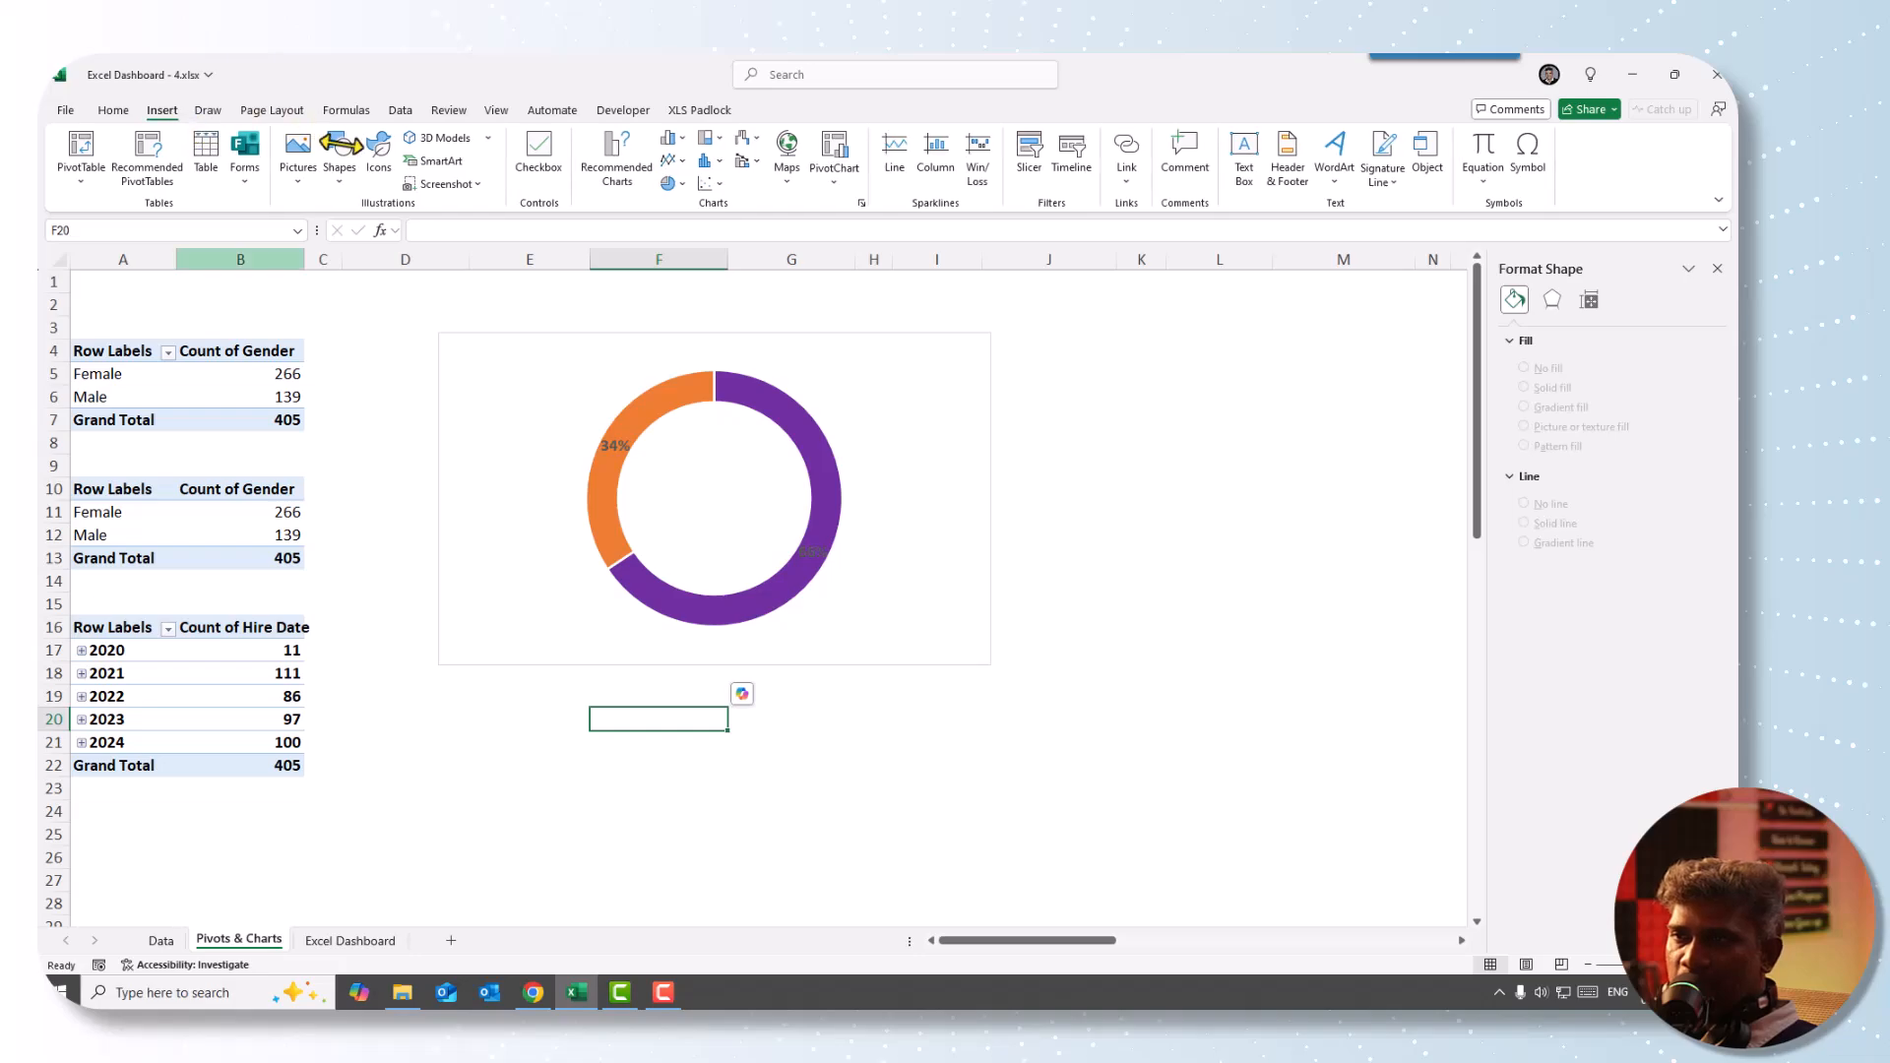
click(378, 152)
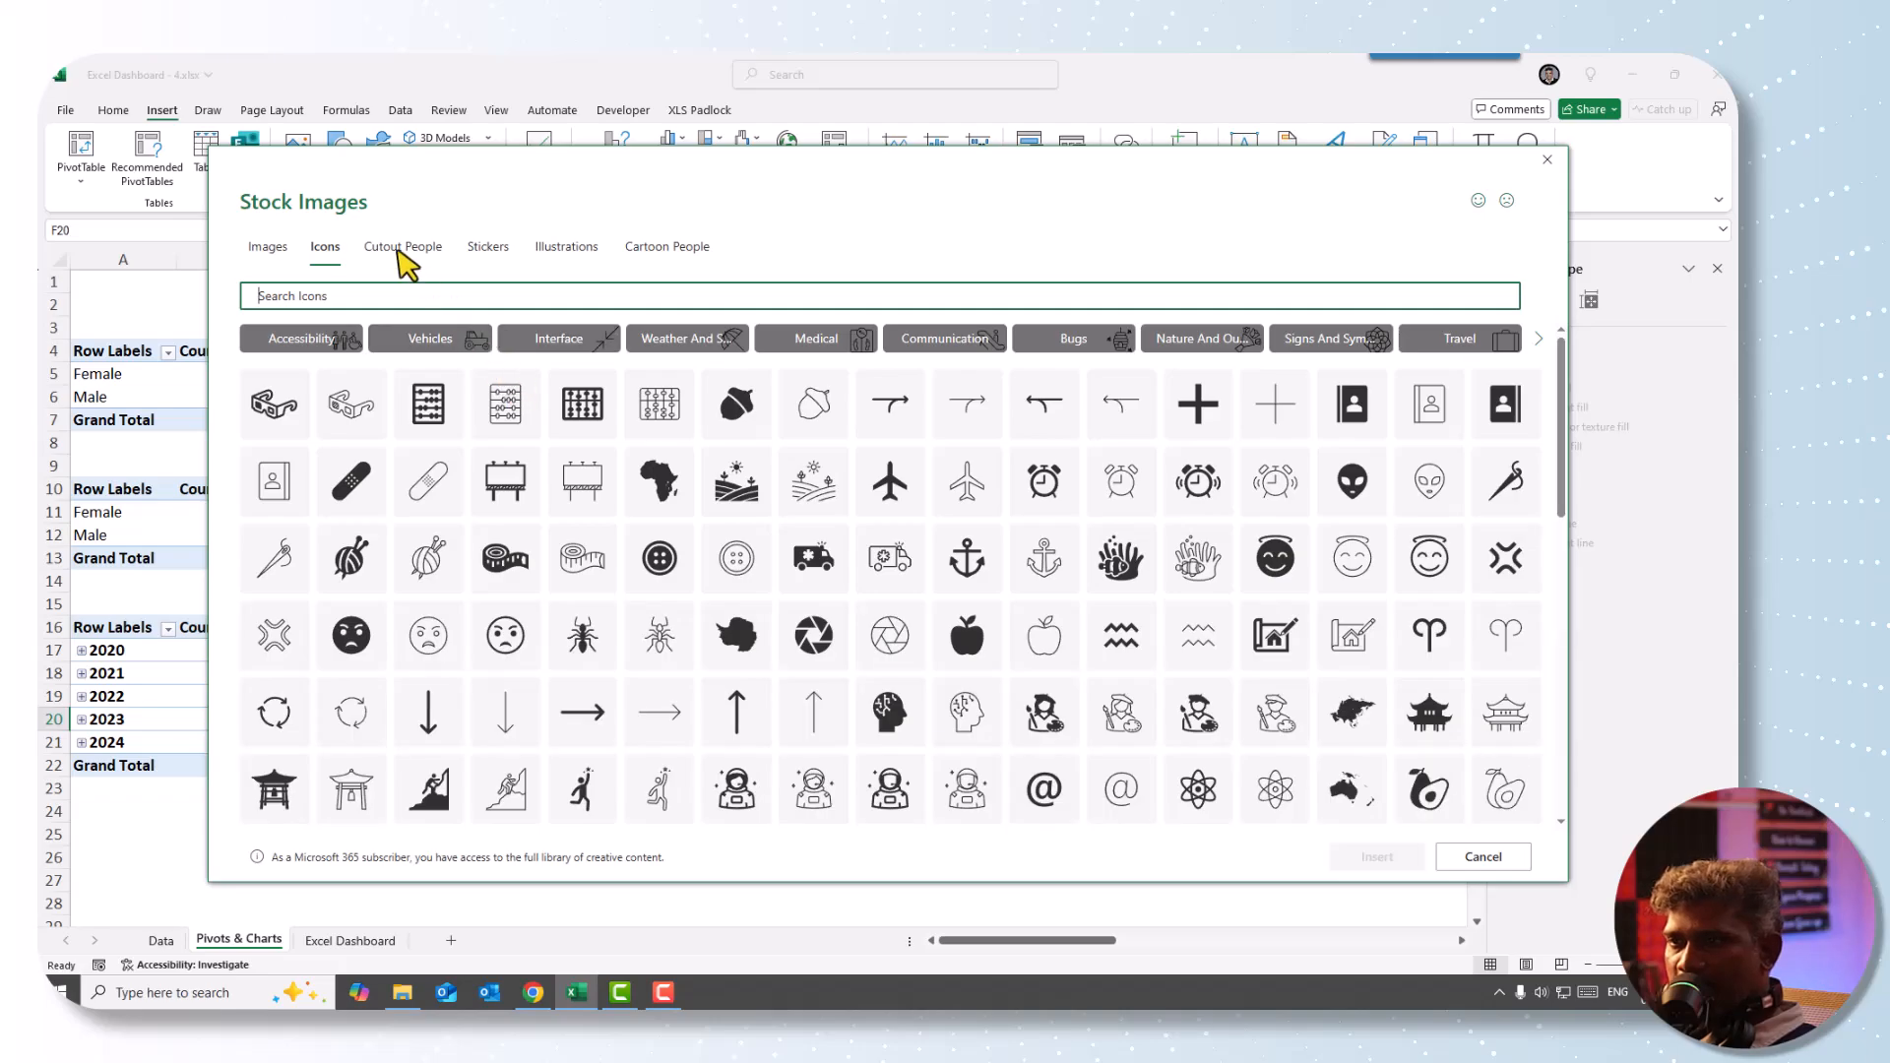
click(398, 251)
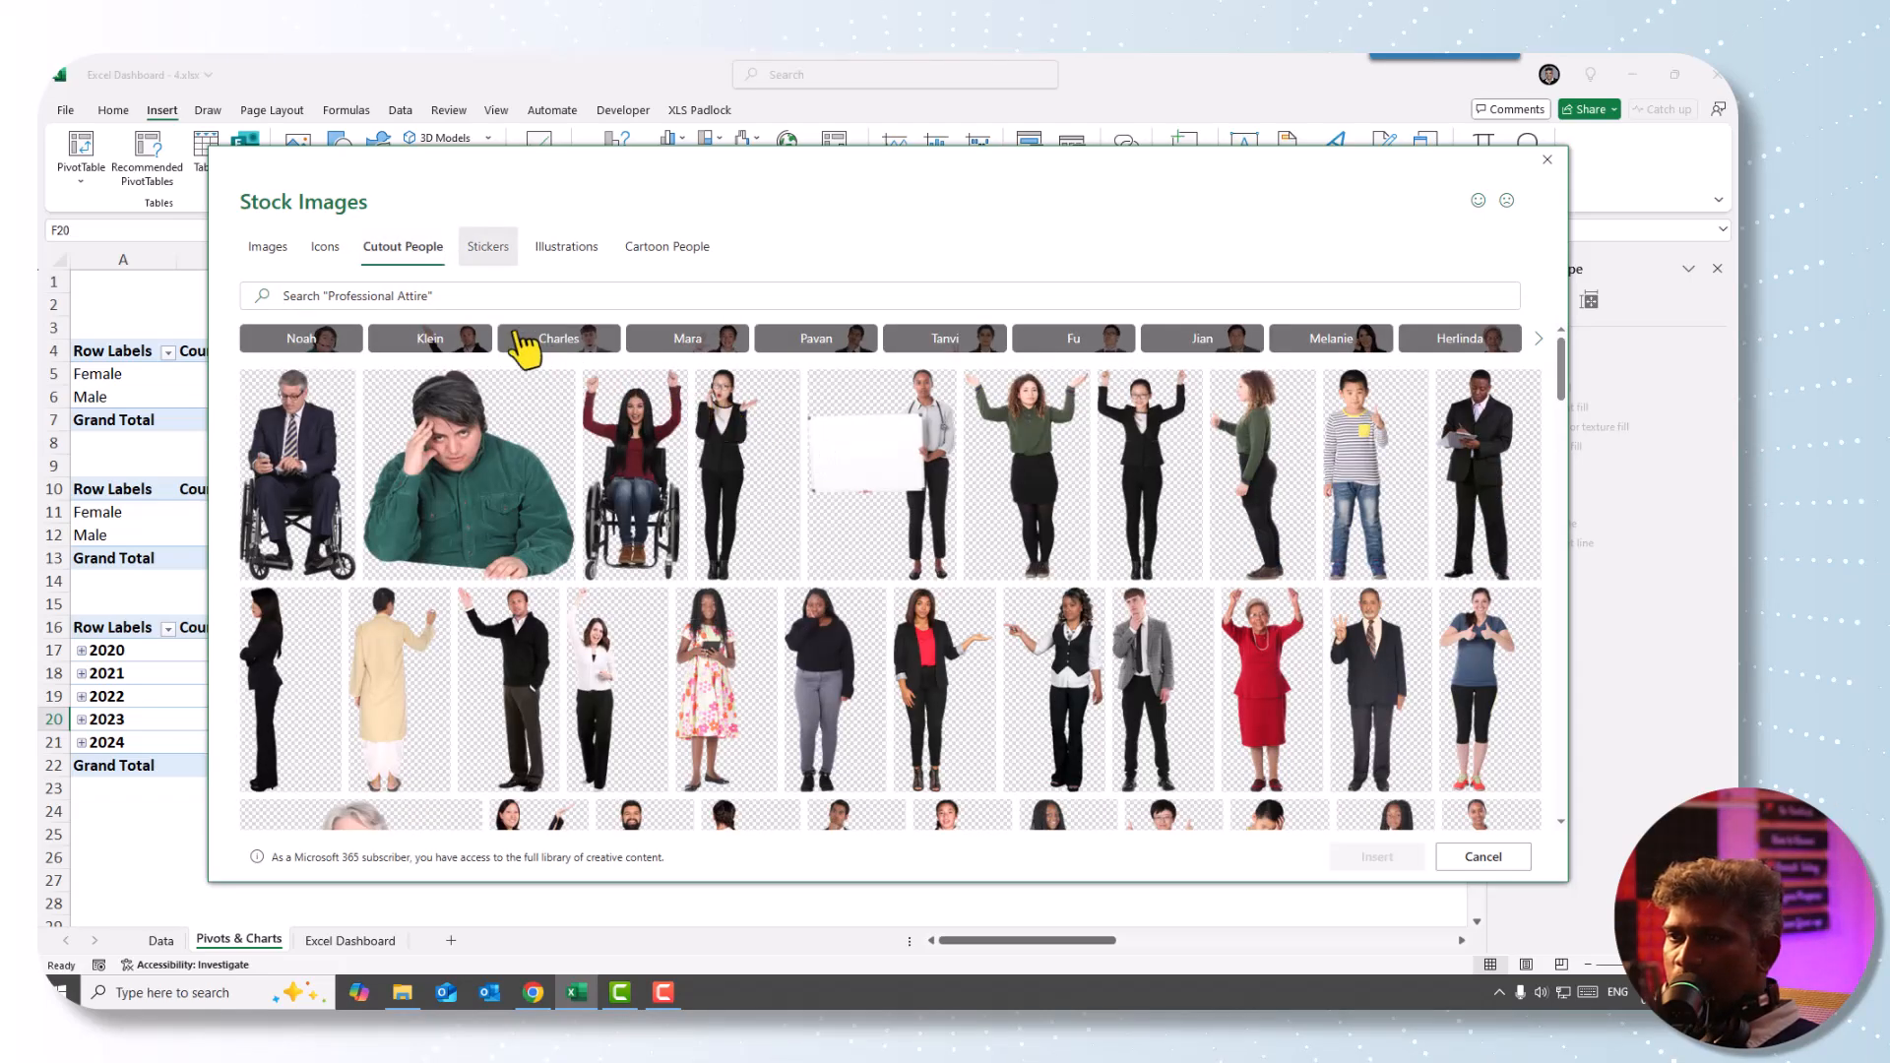
click(270, 250)
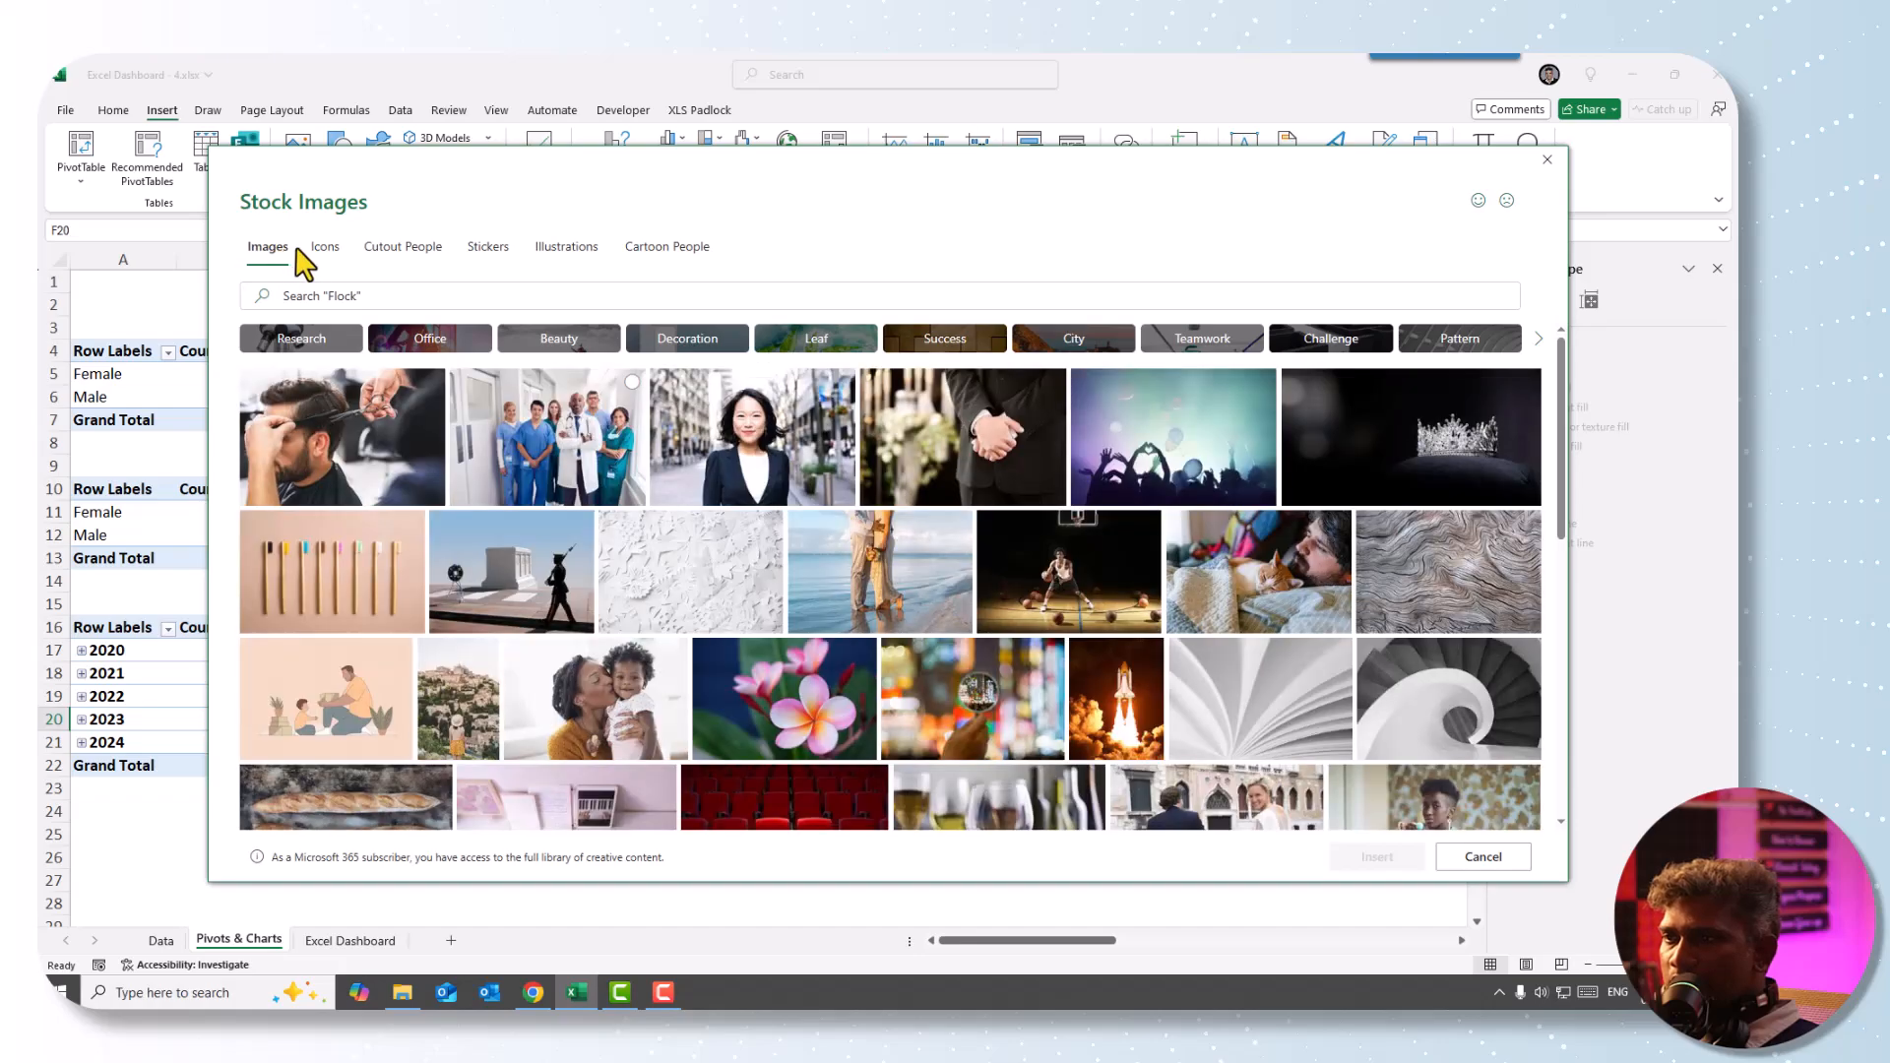
click(321, 250)
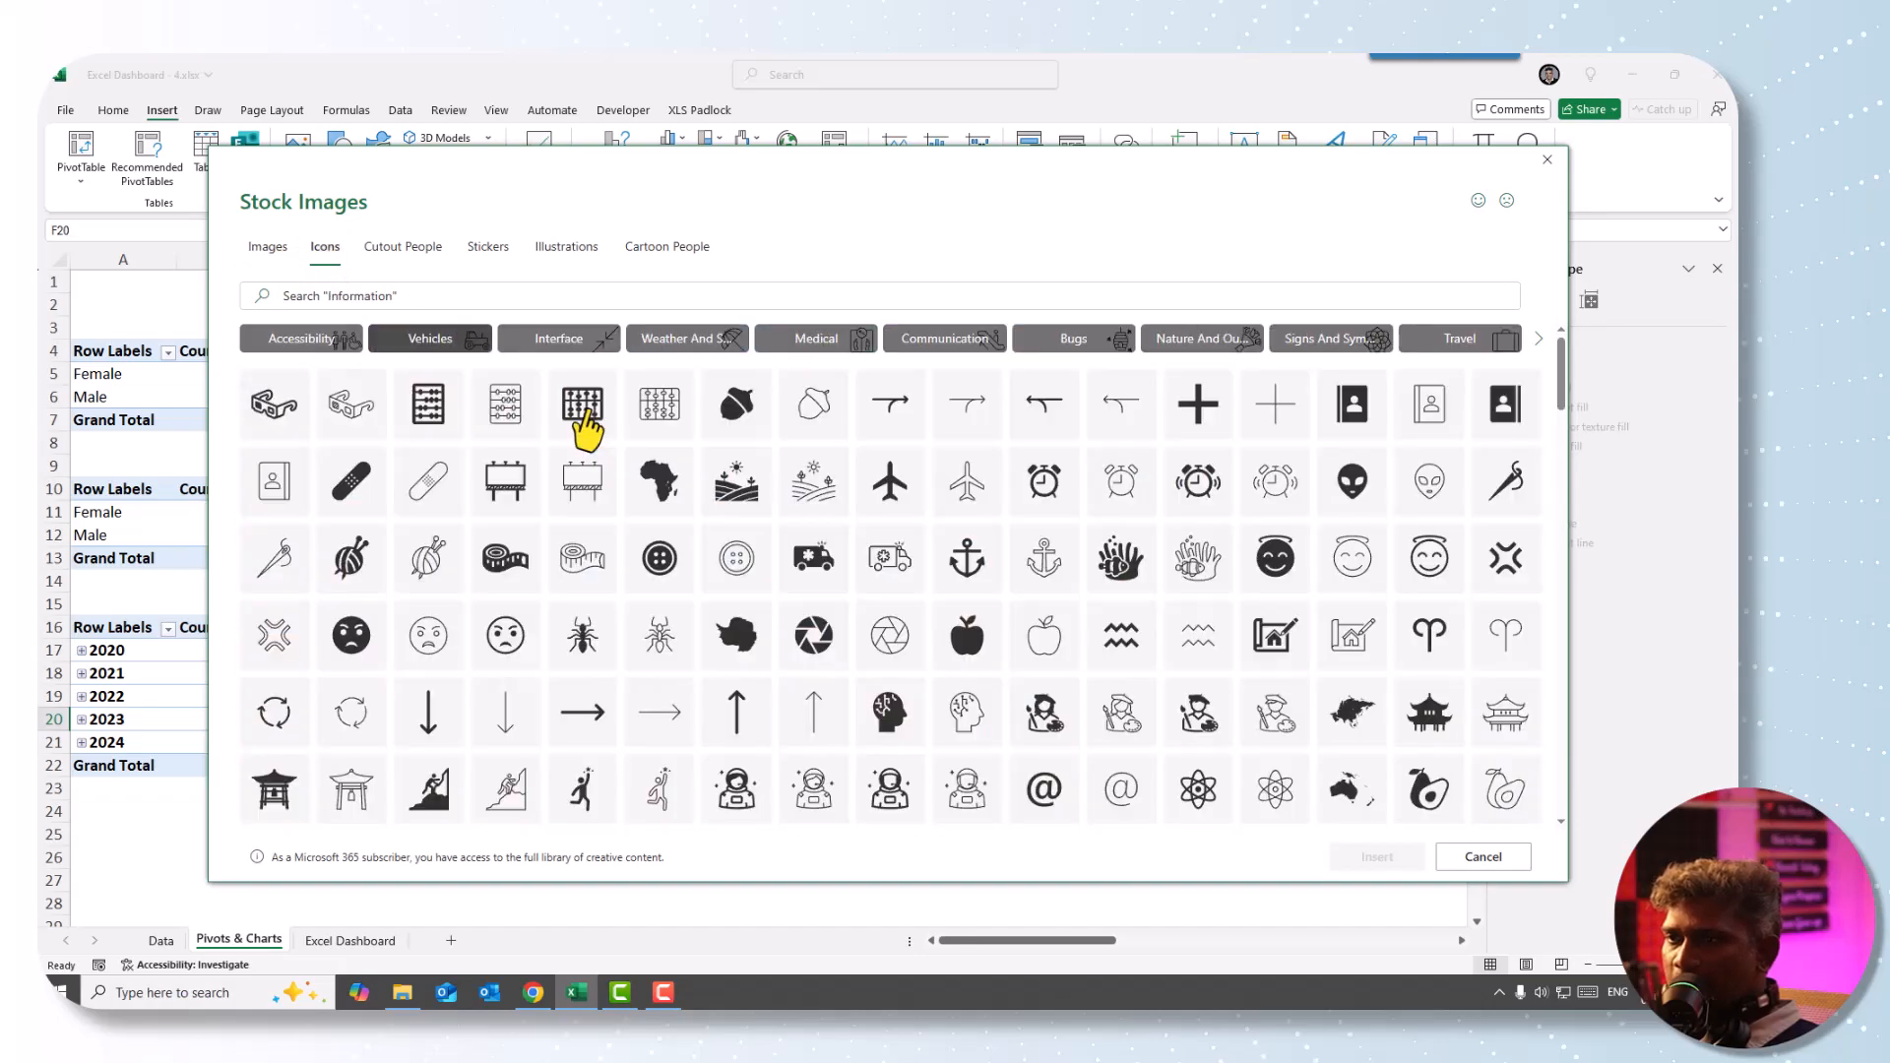
click(412, 293)
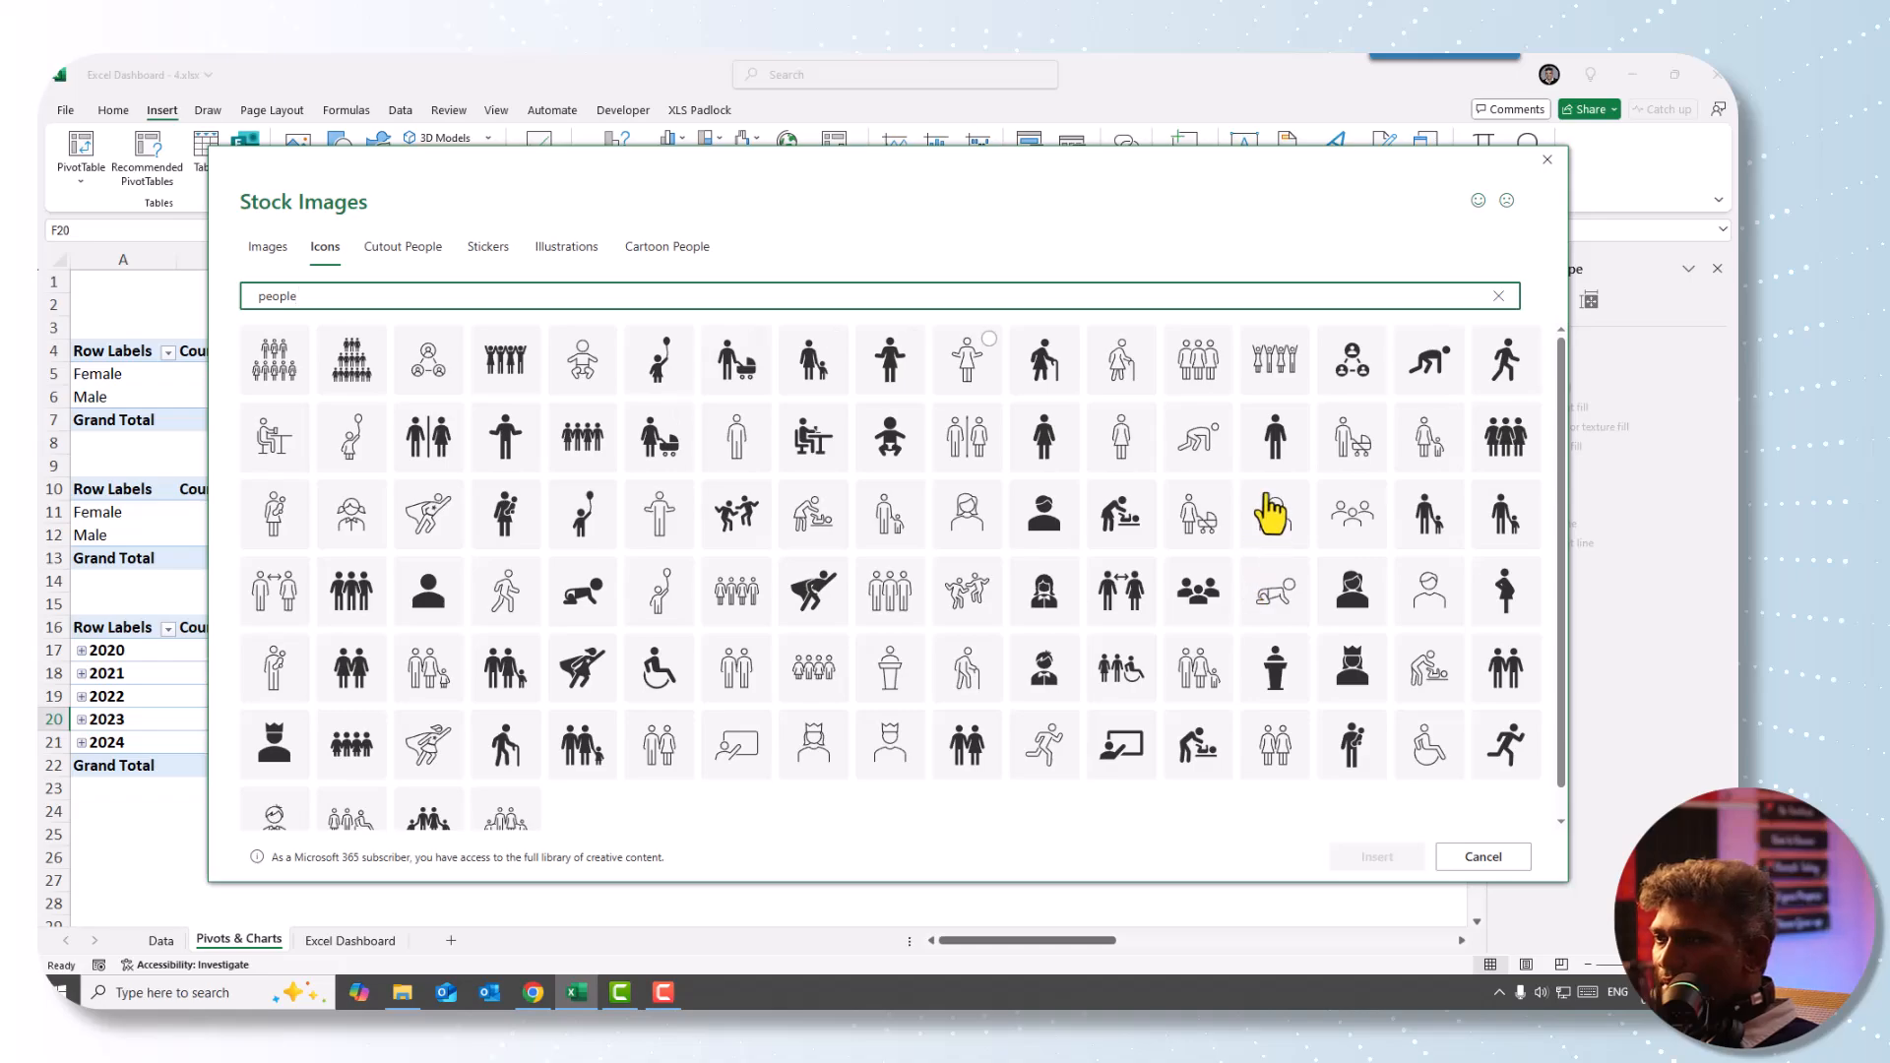
click(1280, 441)
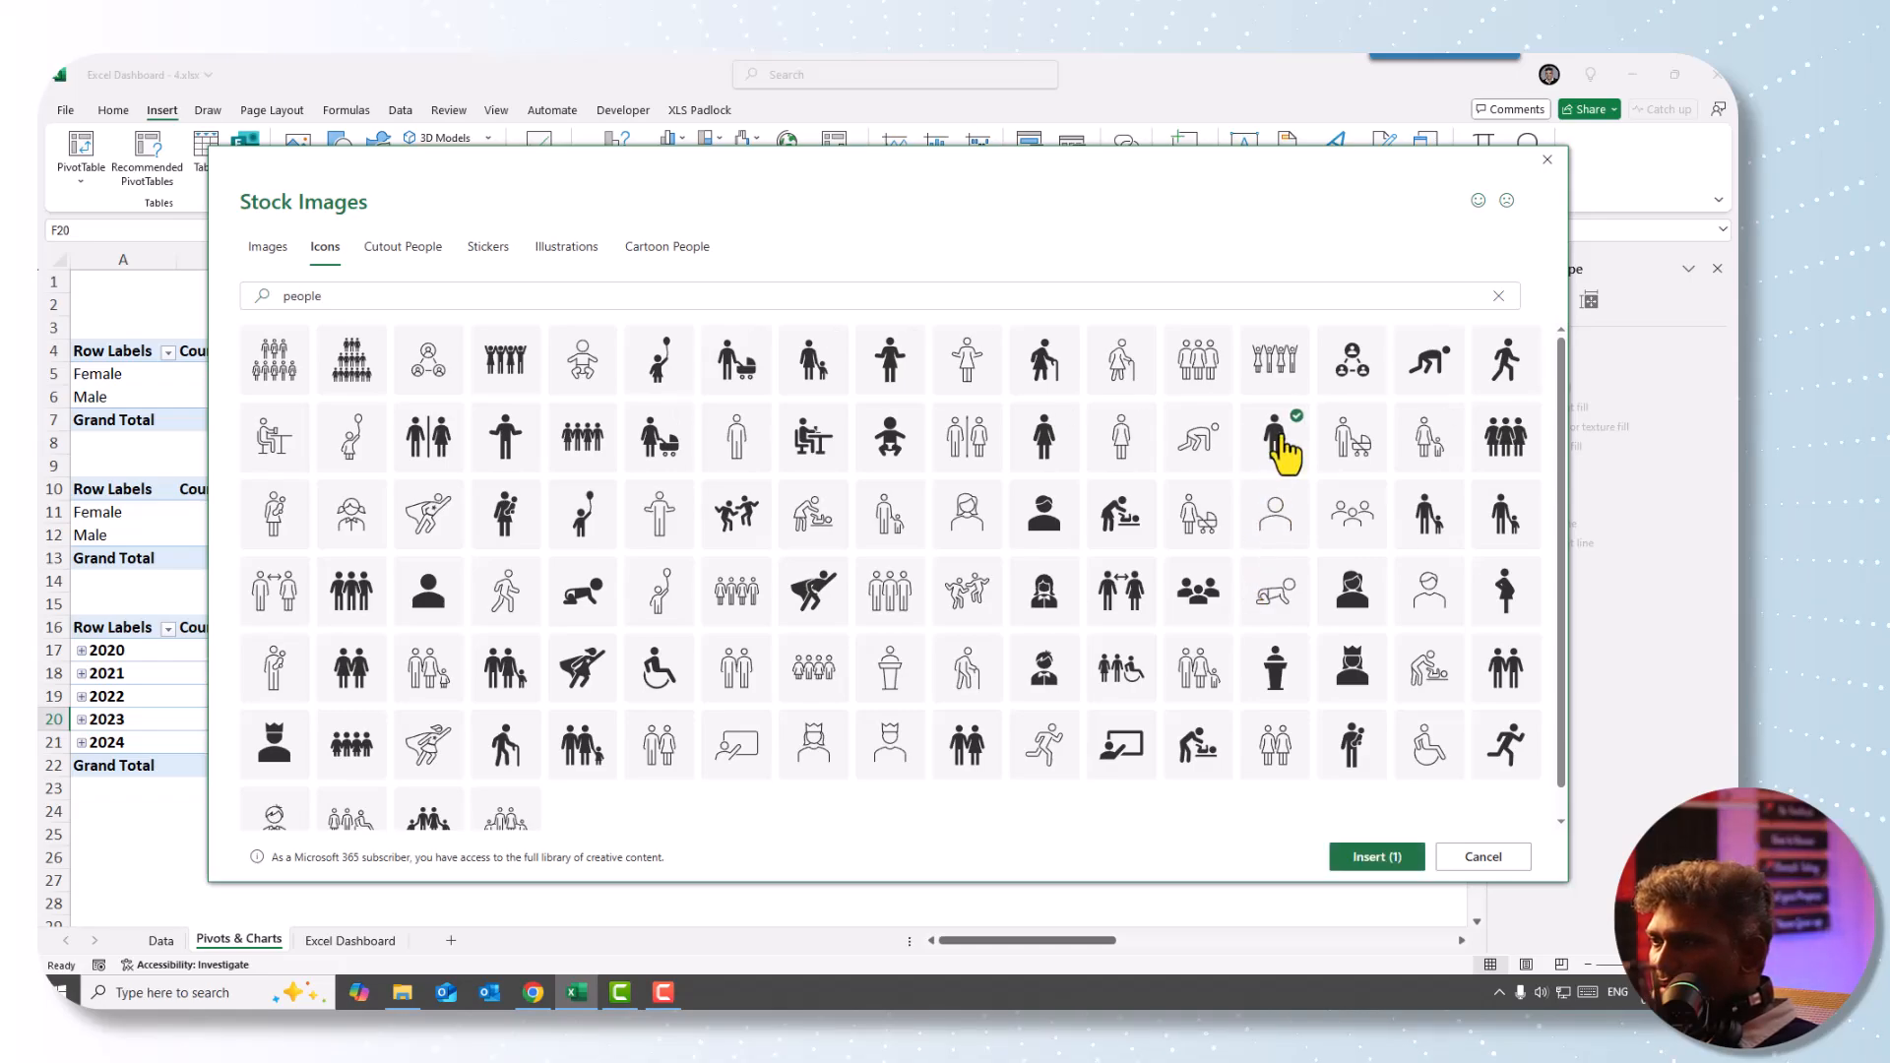
click(1049, 448)
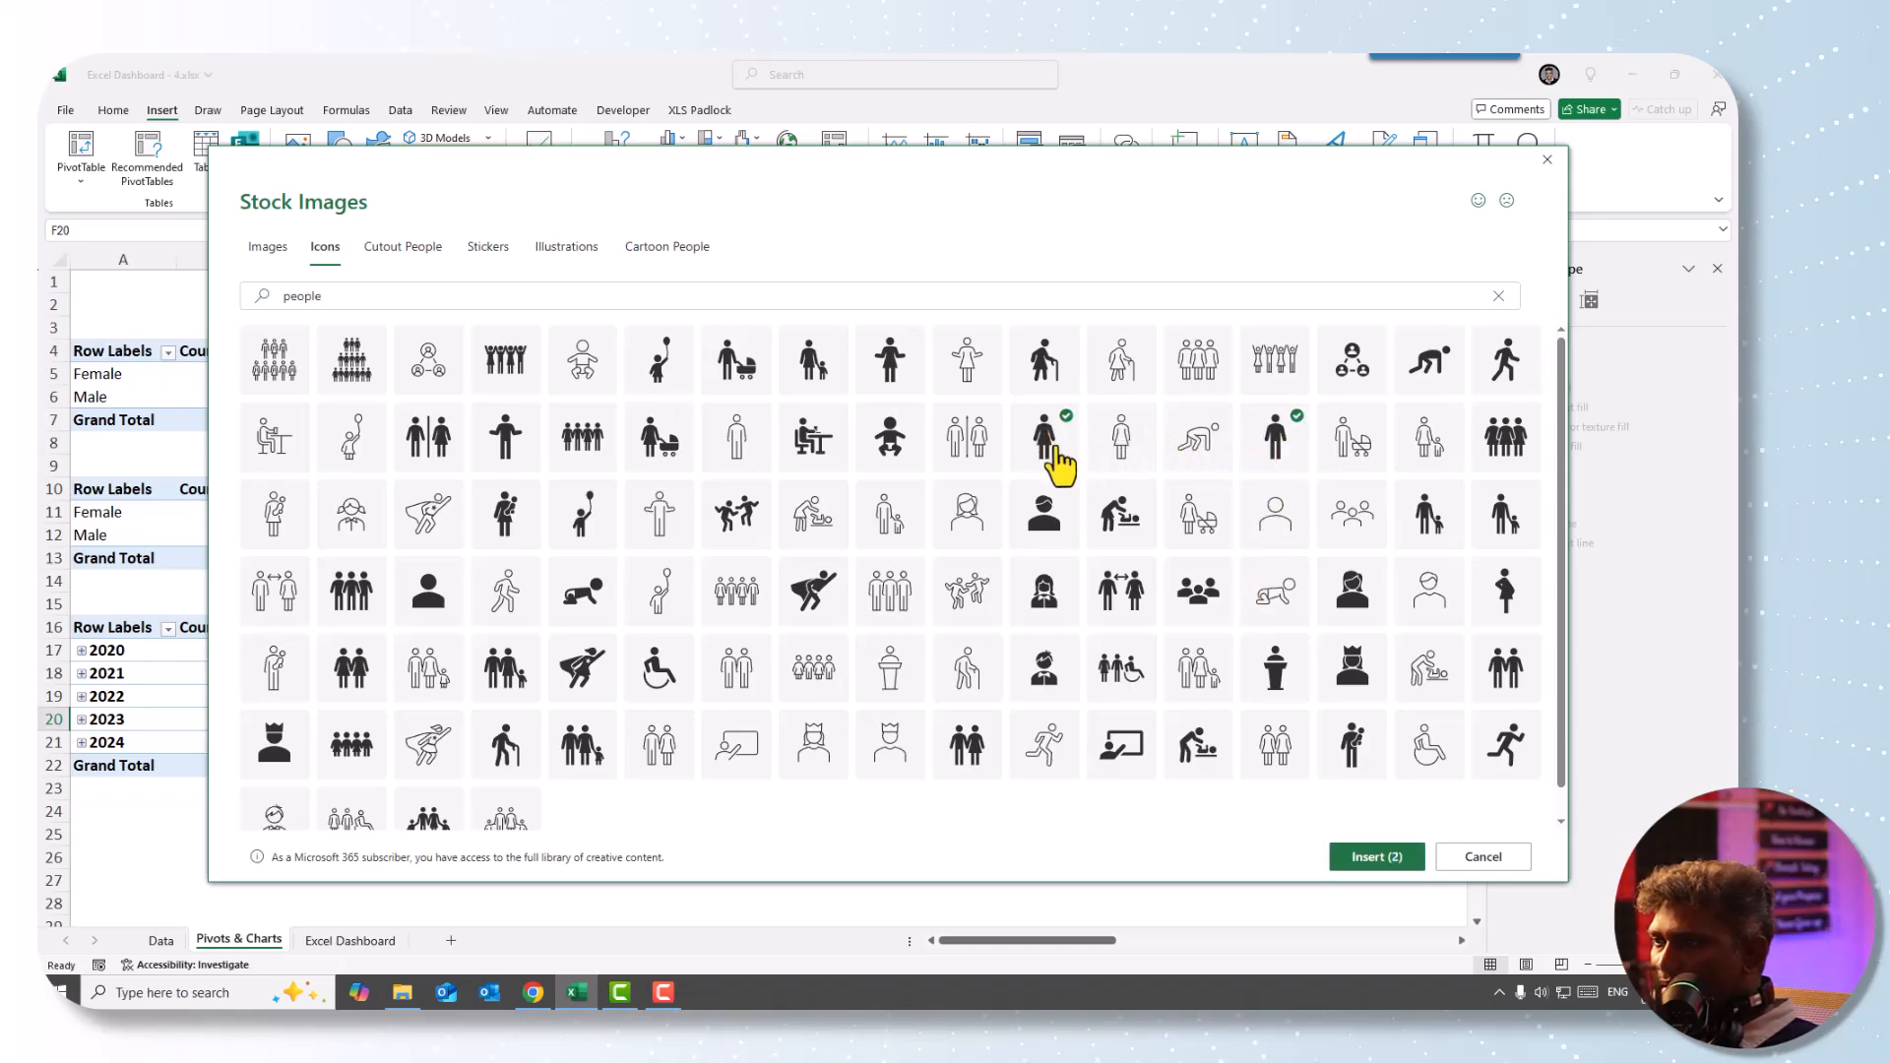
click(1362, 858)
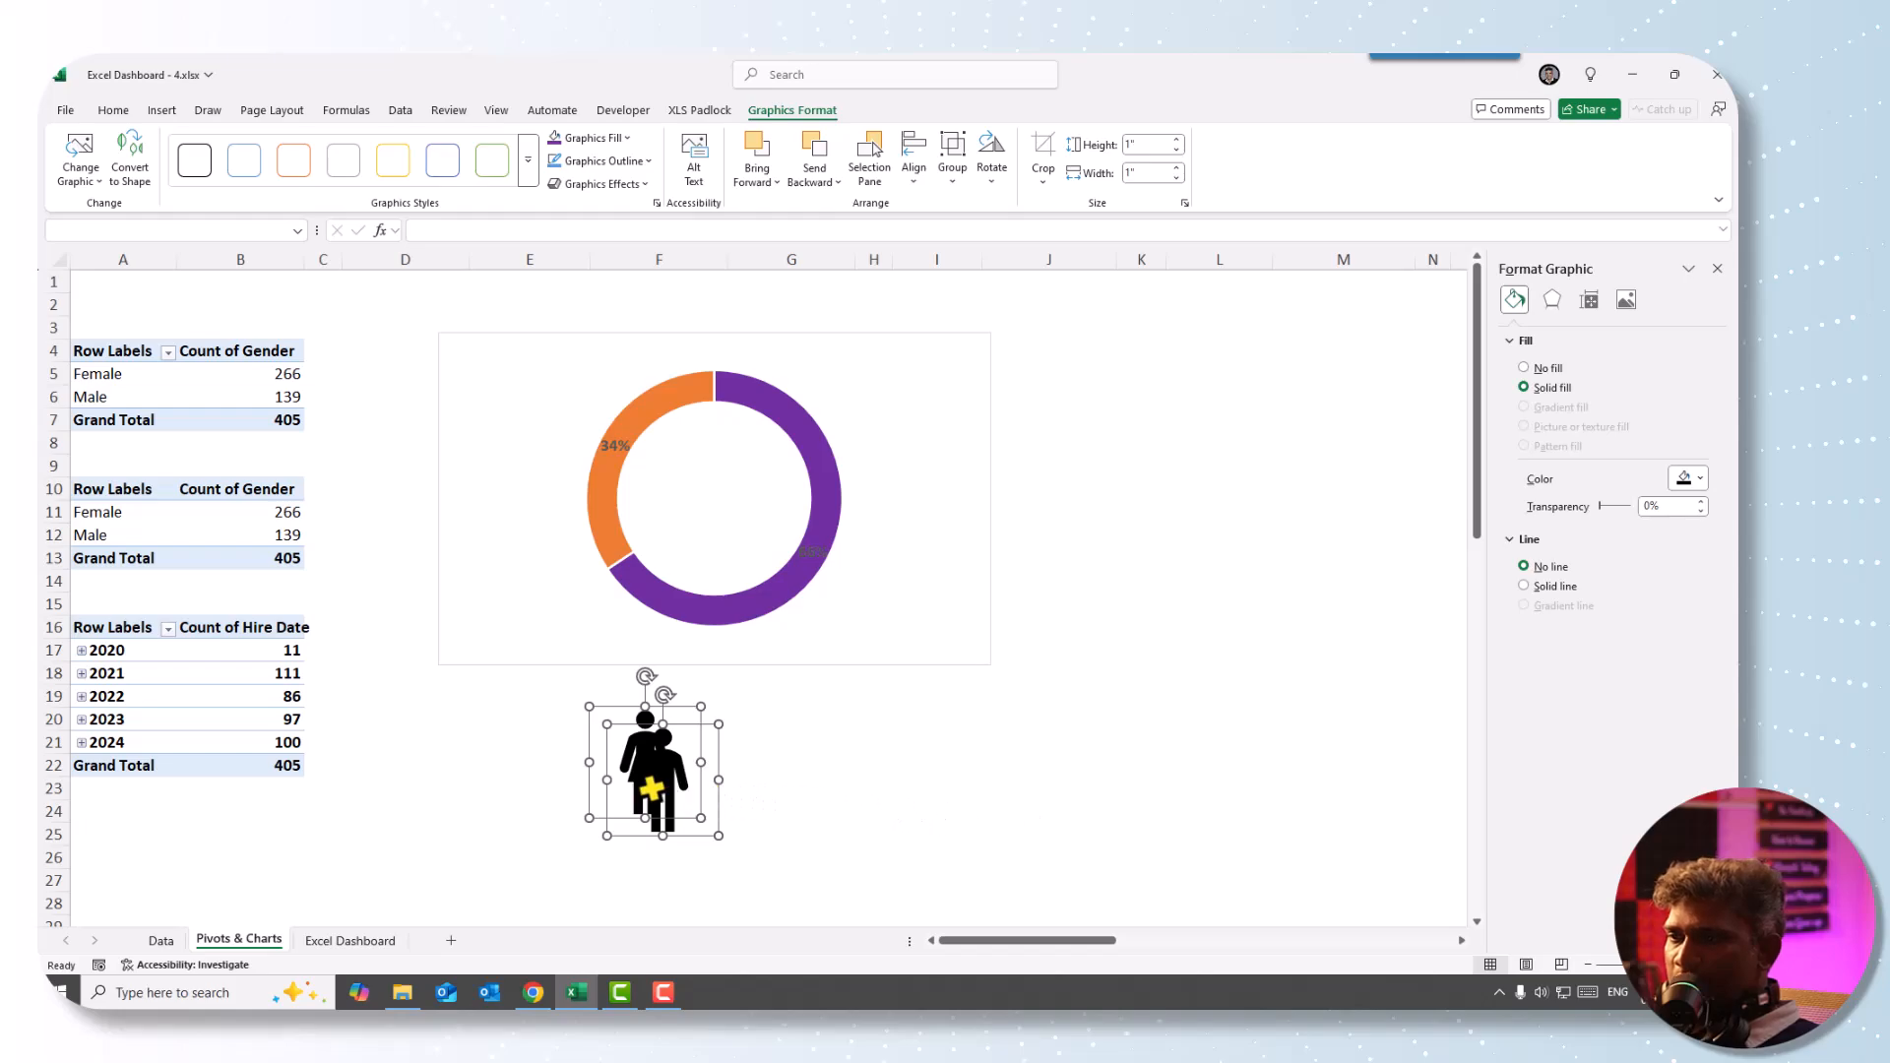
- Move both person icons into the blank area right of the doughnut and place the man below the woman
drag(860, 633, 906, 476)
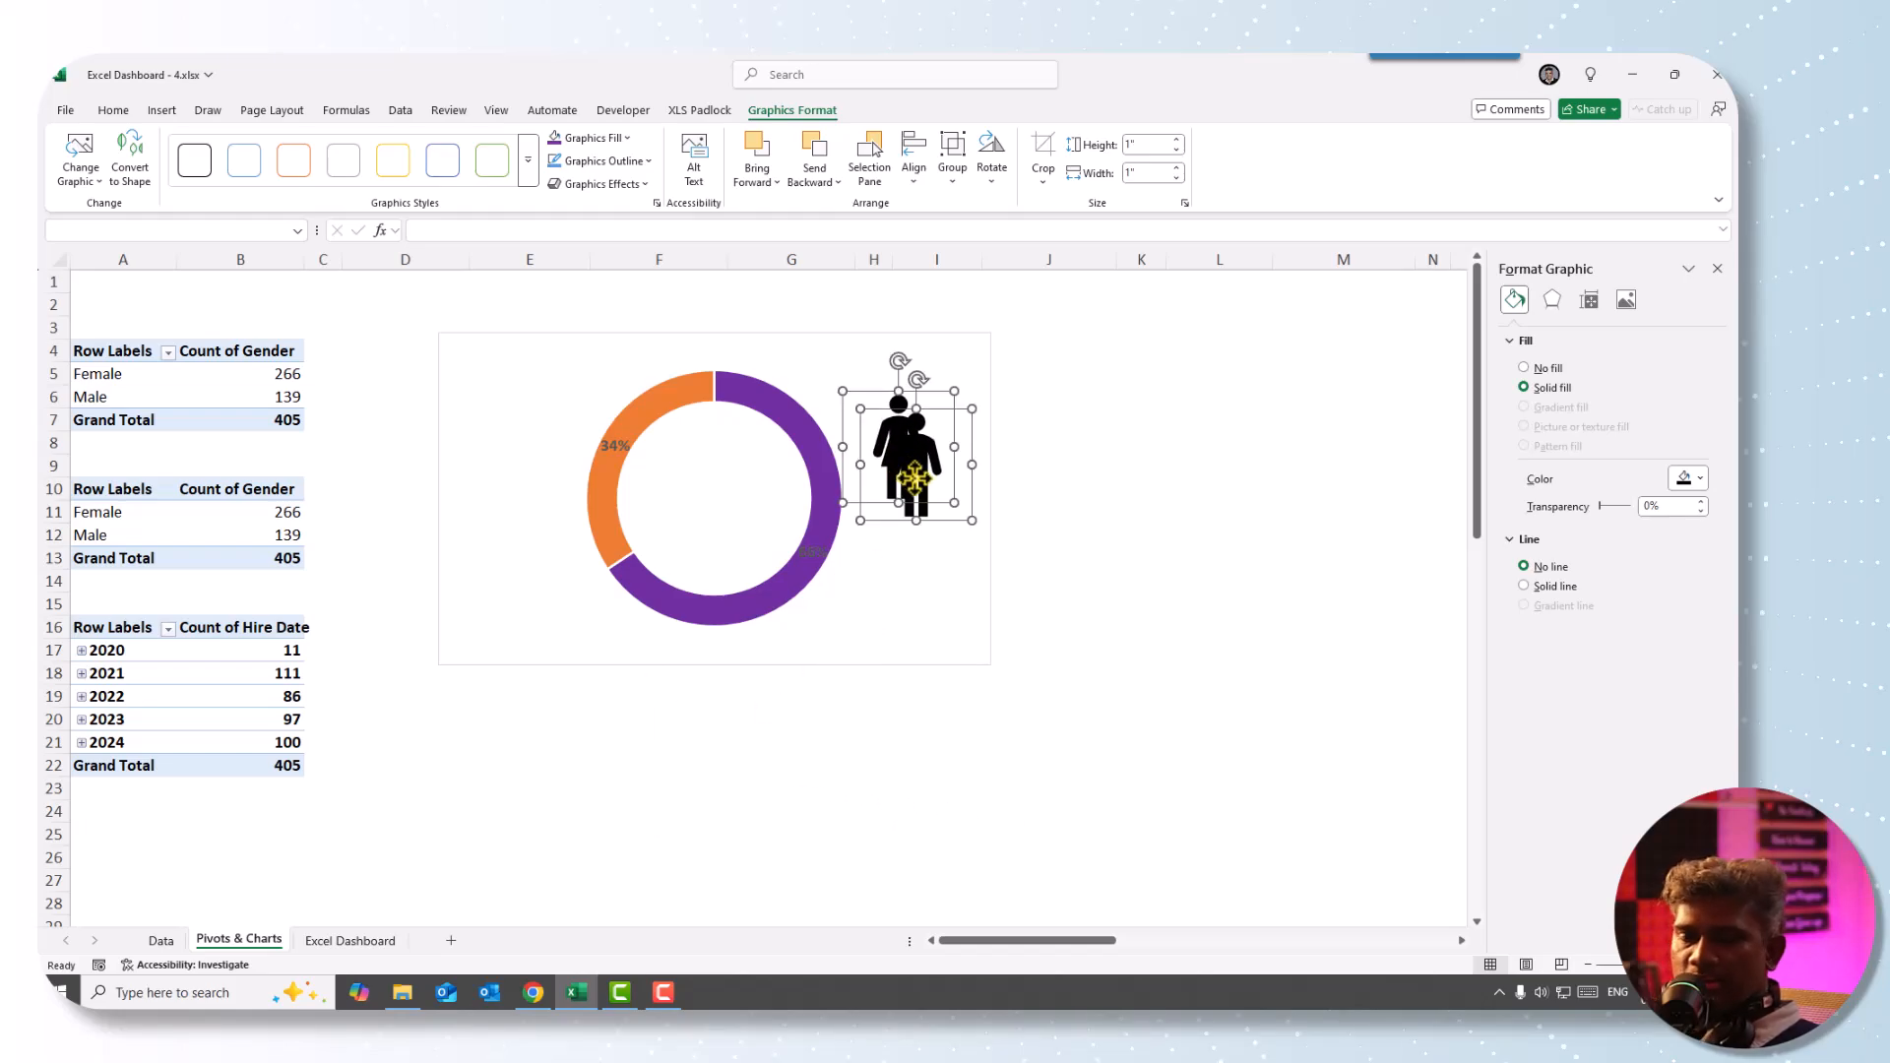
click(914, 478)
click(914, 479)
drag(914, 478, 915, 571)
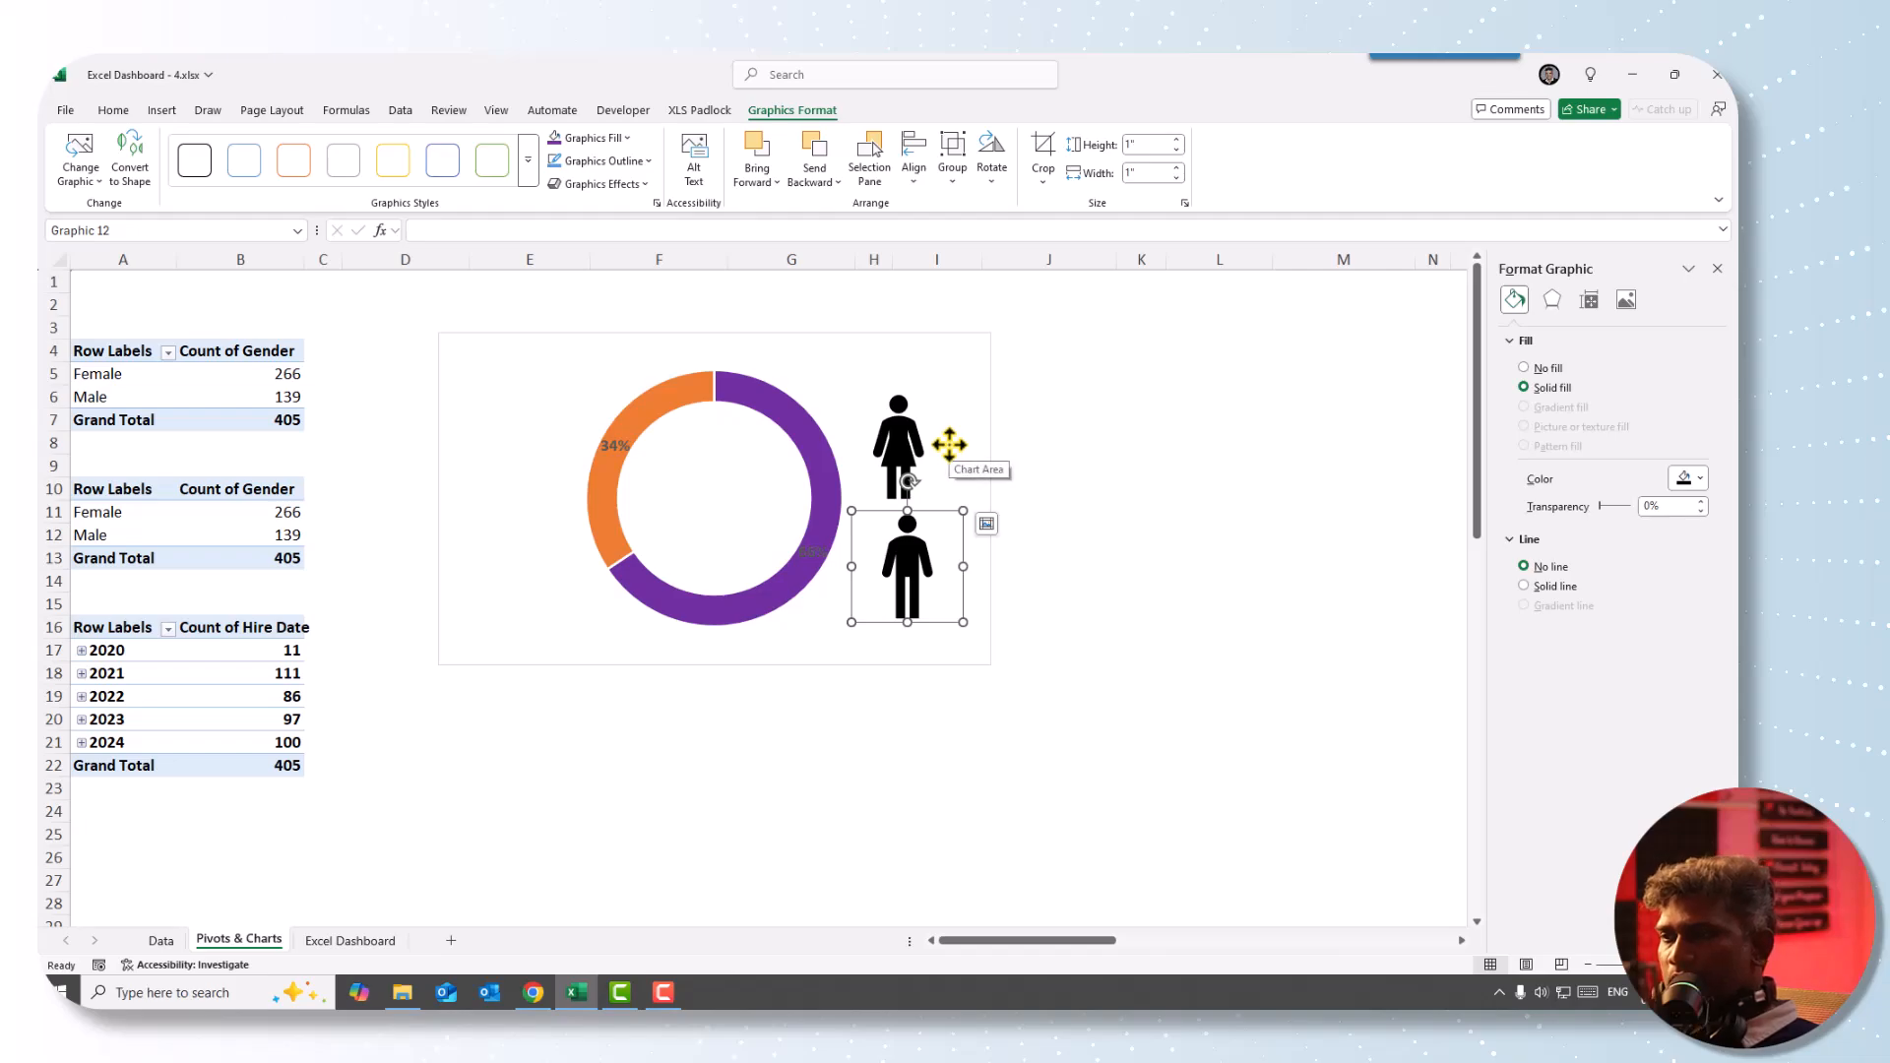
- Cut the doughnut chart with both icons, paste them into the Excel Dashboard sheet and move them up to row 1 over columns L to S
click(962, 366)
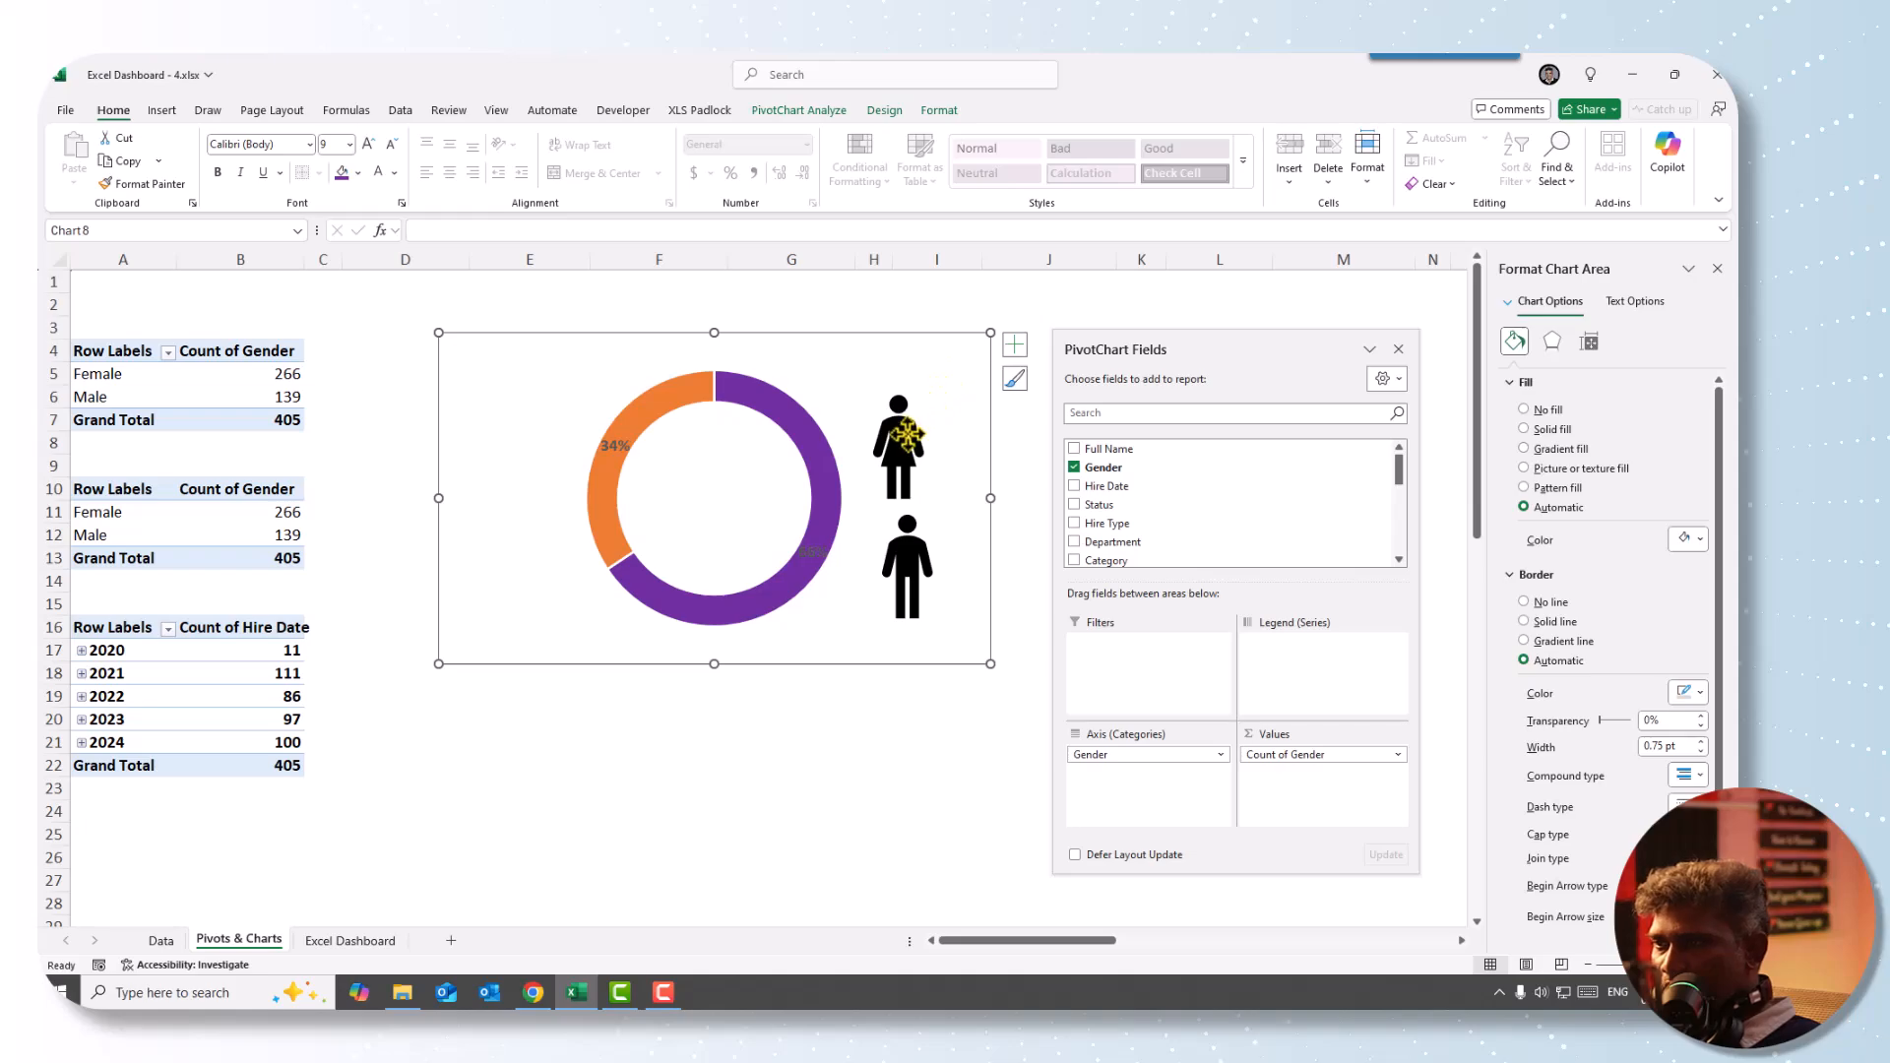
click(904, 433)
shift+click(891, 567)
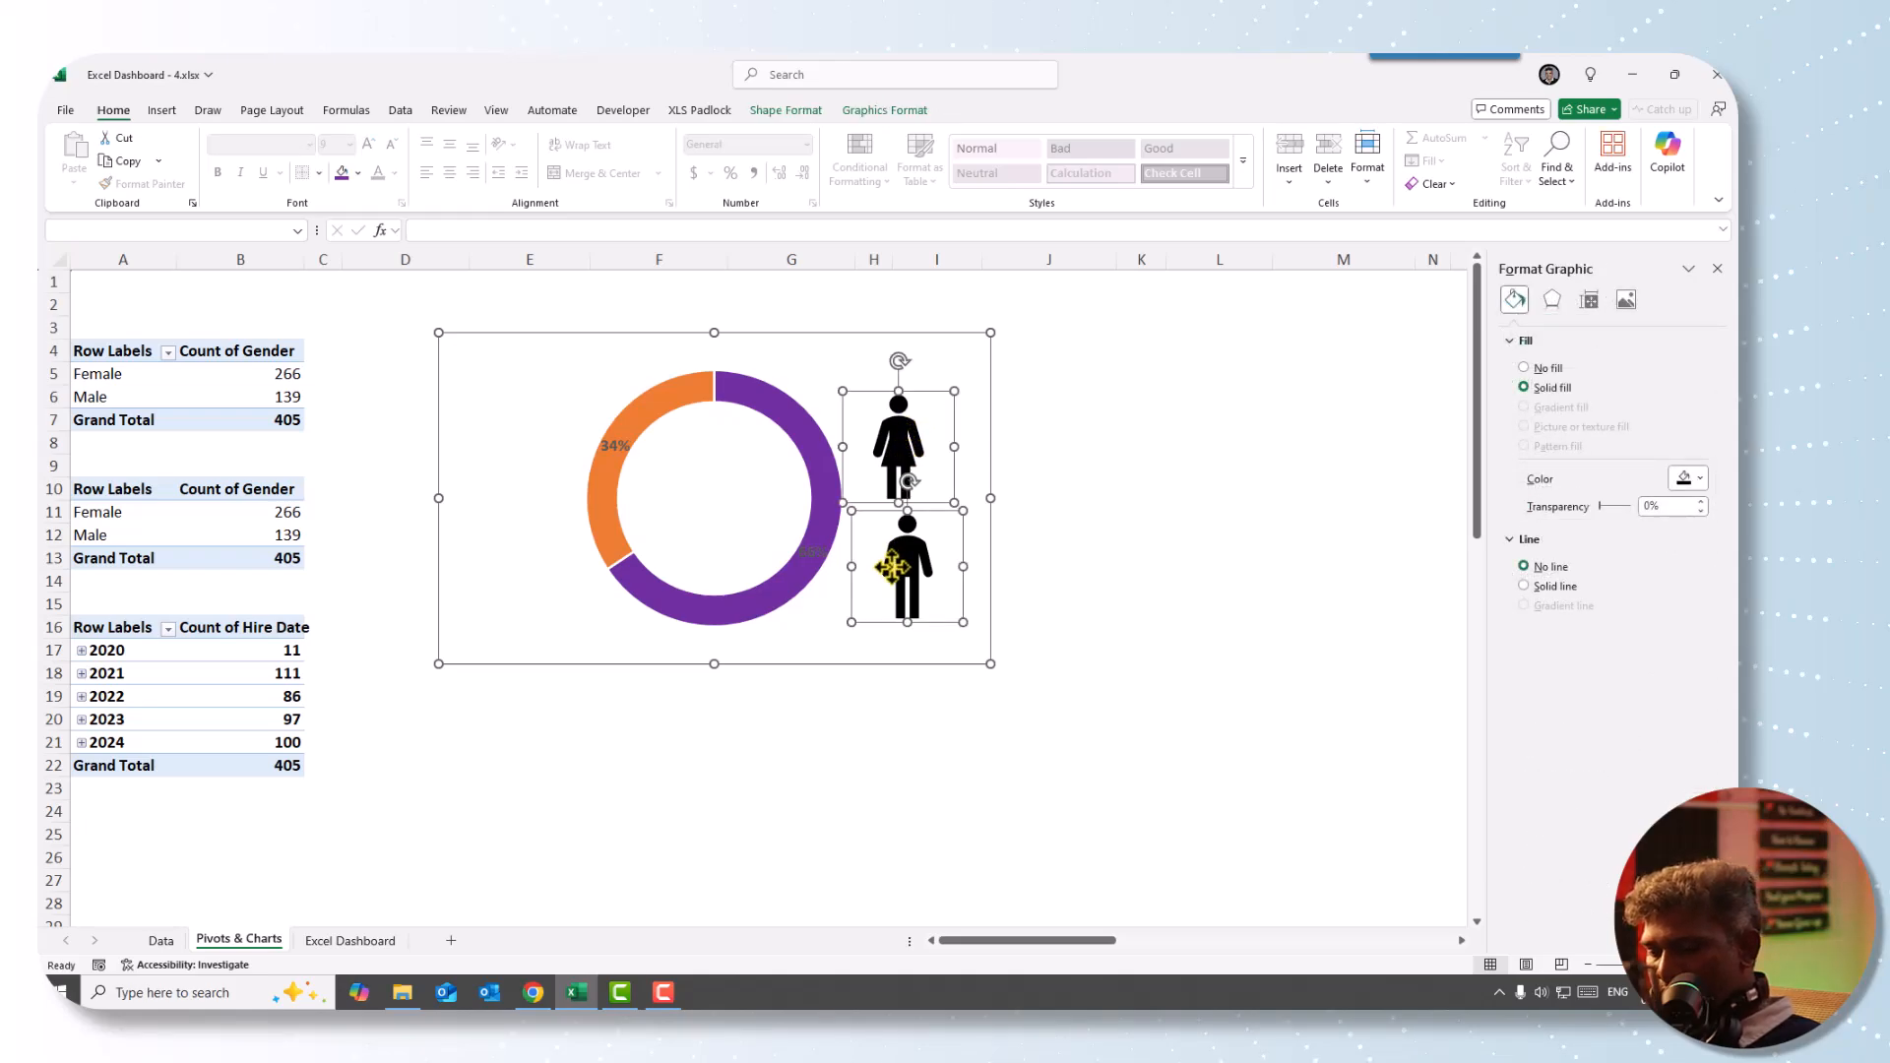
key(ctrl+x)
click(345, 941)
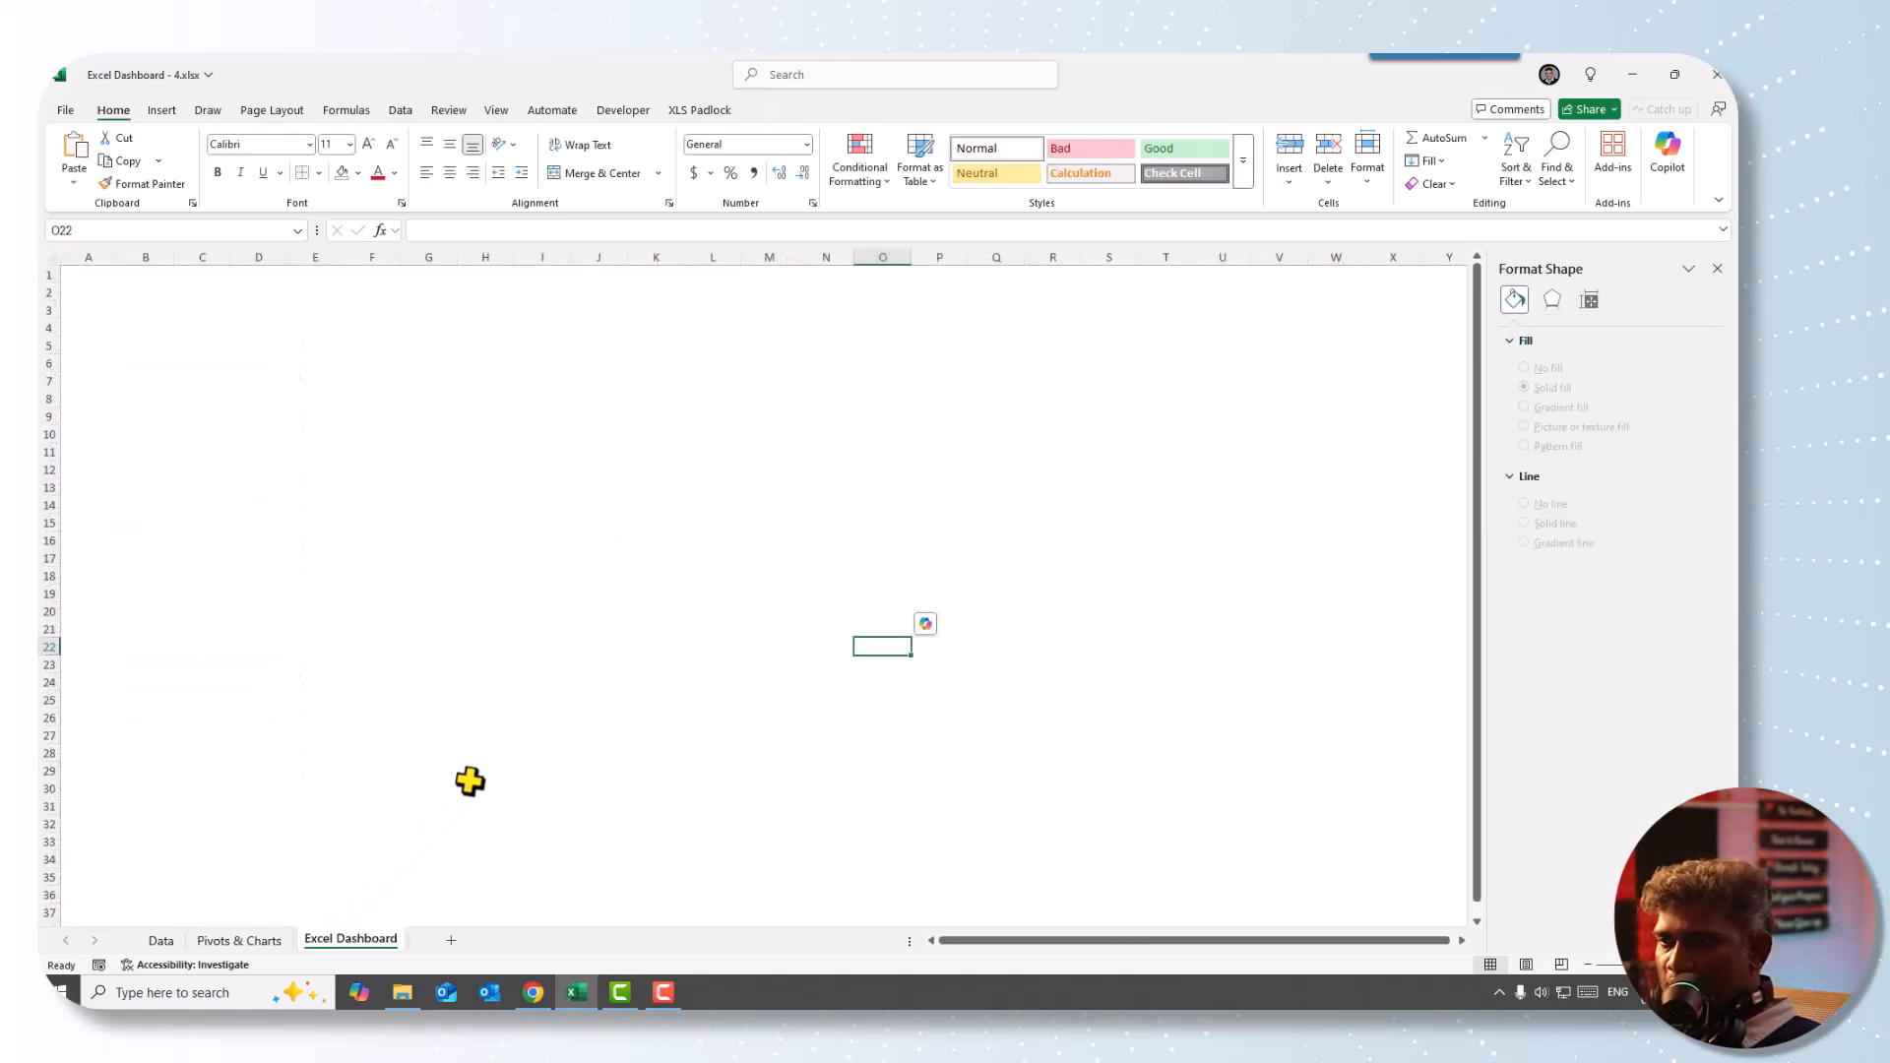
click(764, 472)
key(ctrl+v)
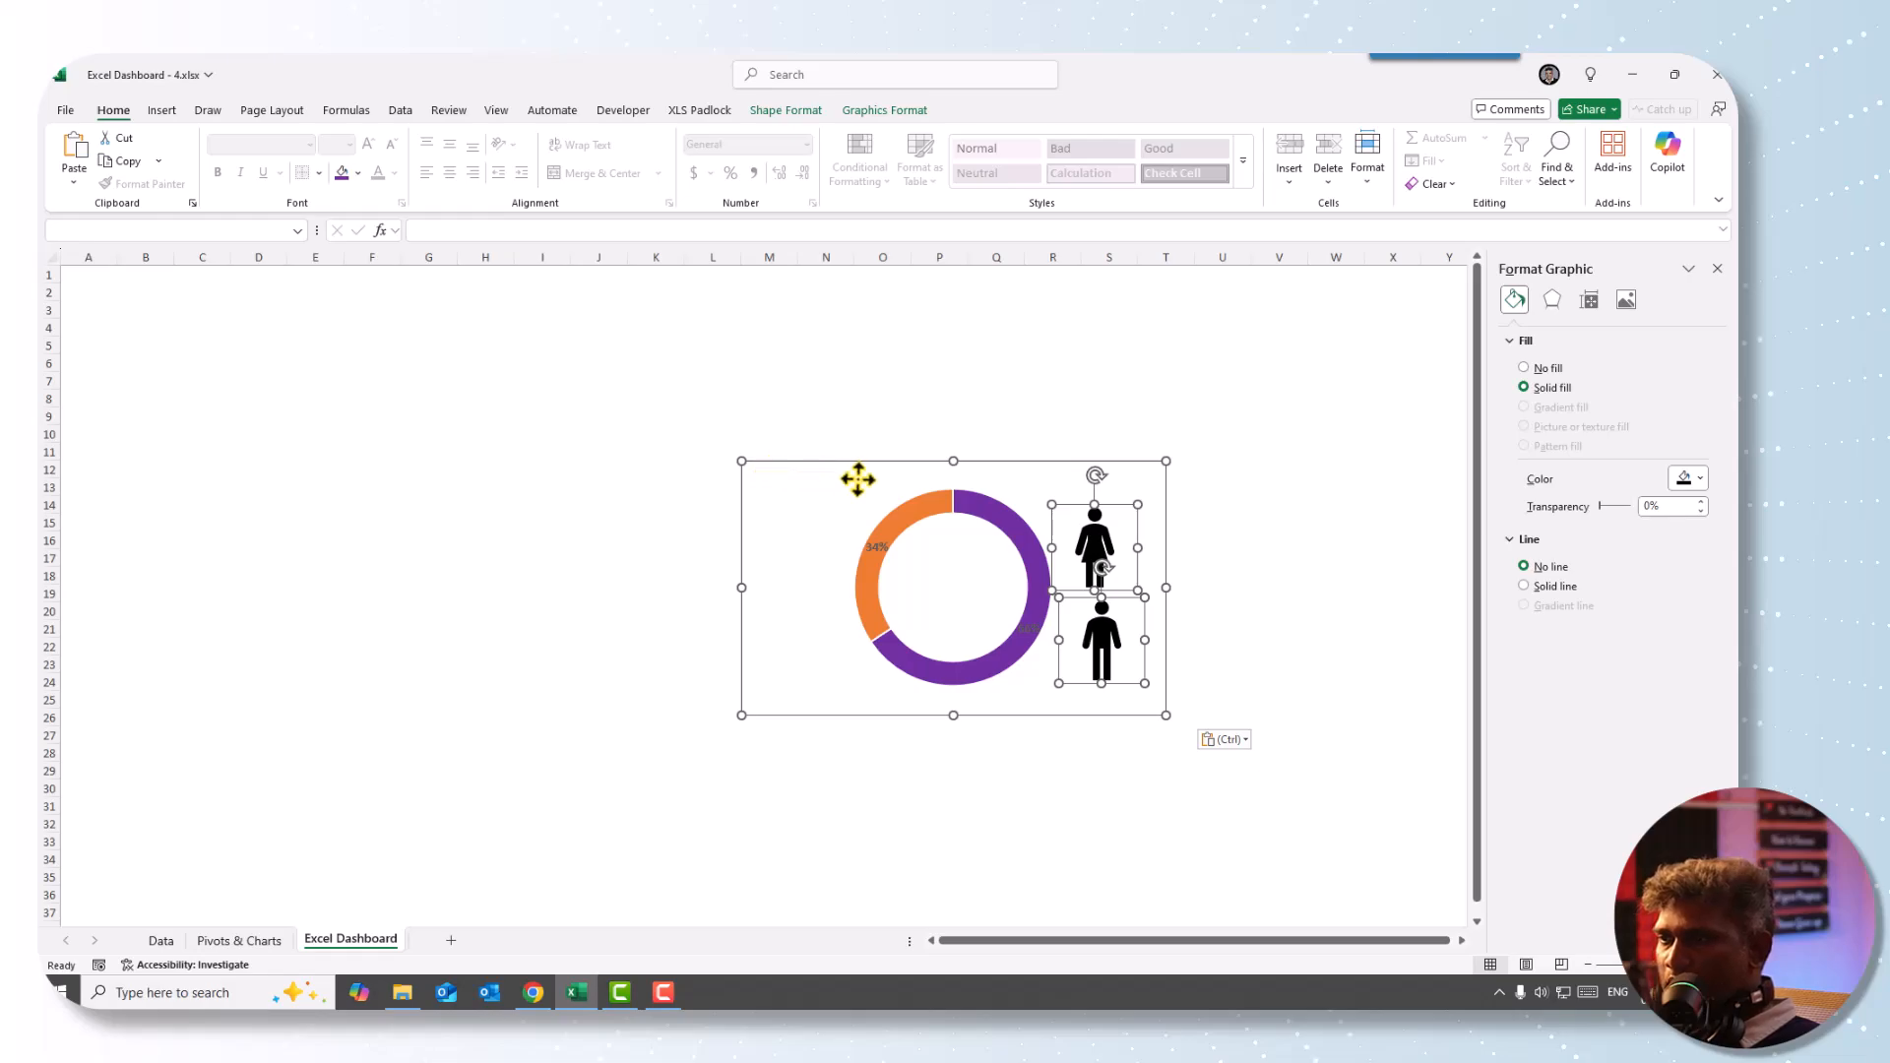
drag(858, 480, 775, 287)
click(1260, 434)
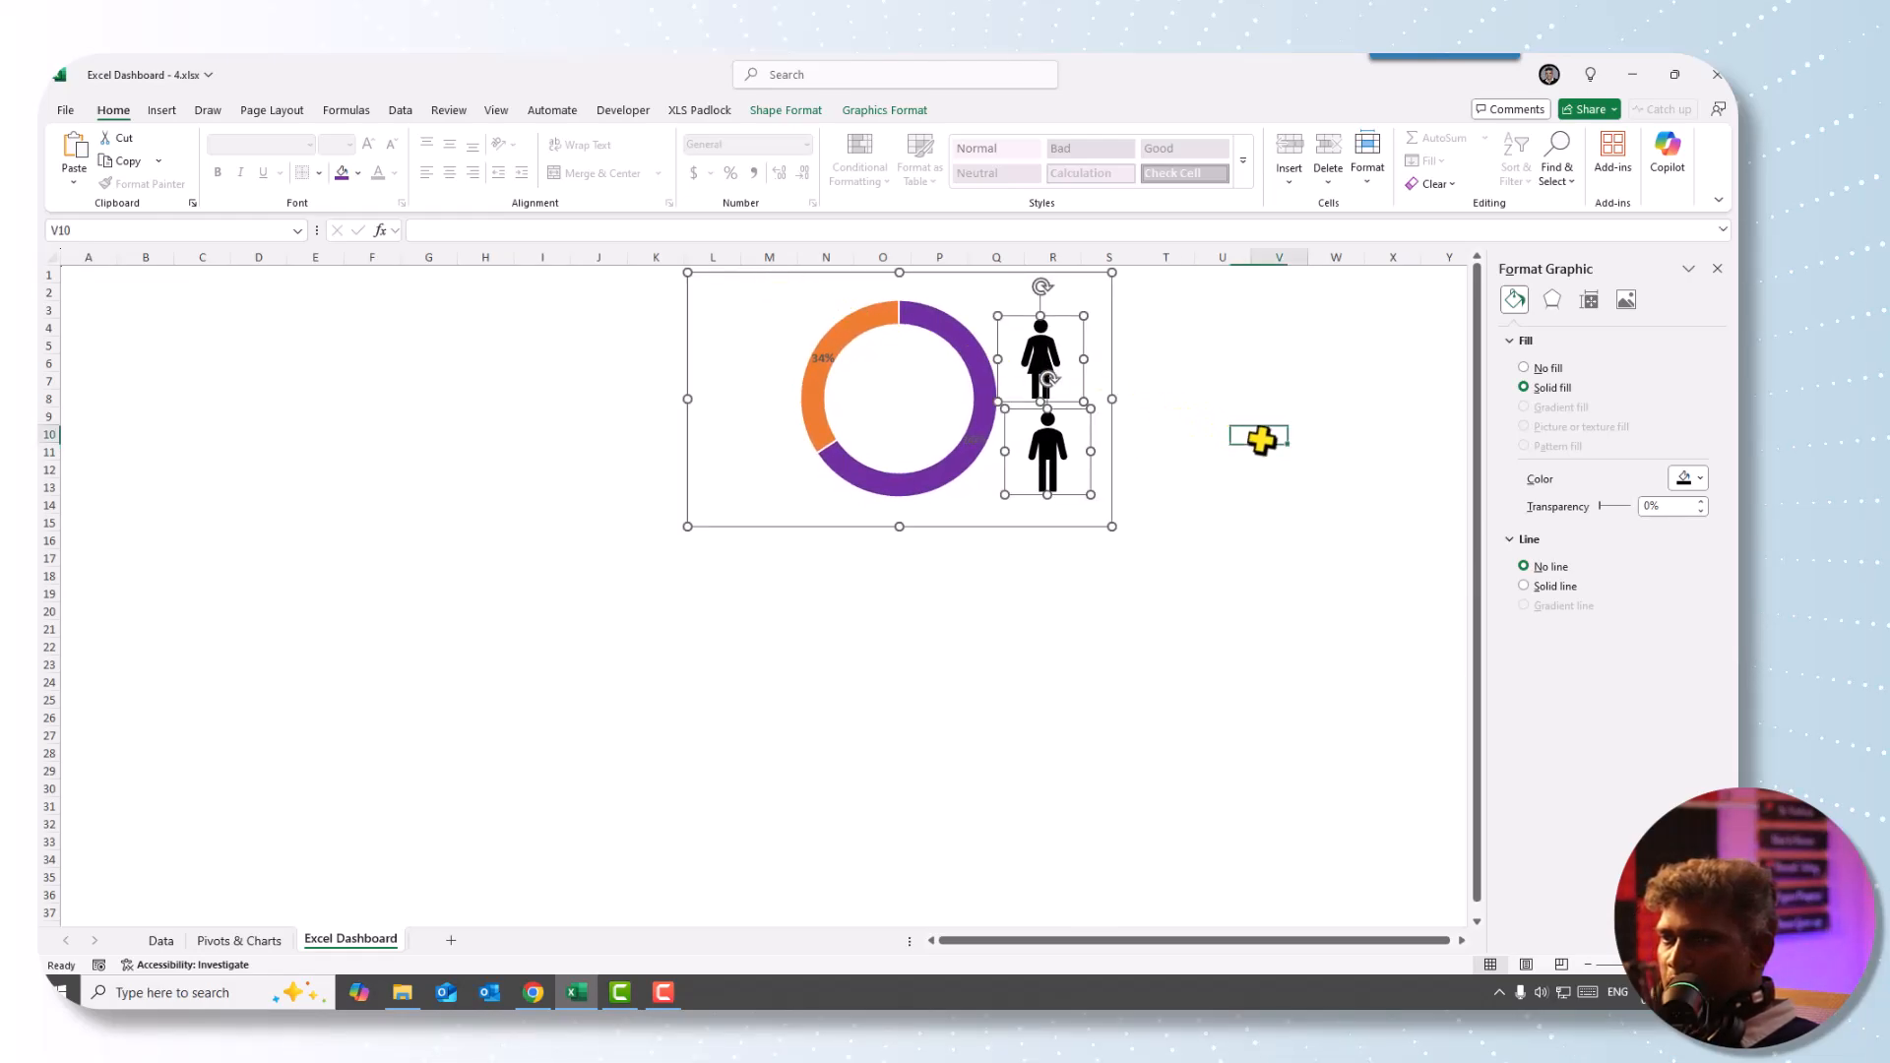
- Move the doughnut's plot area to the left side of its chart area
click(884, 396)
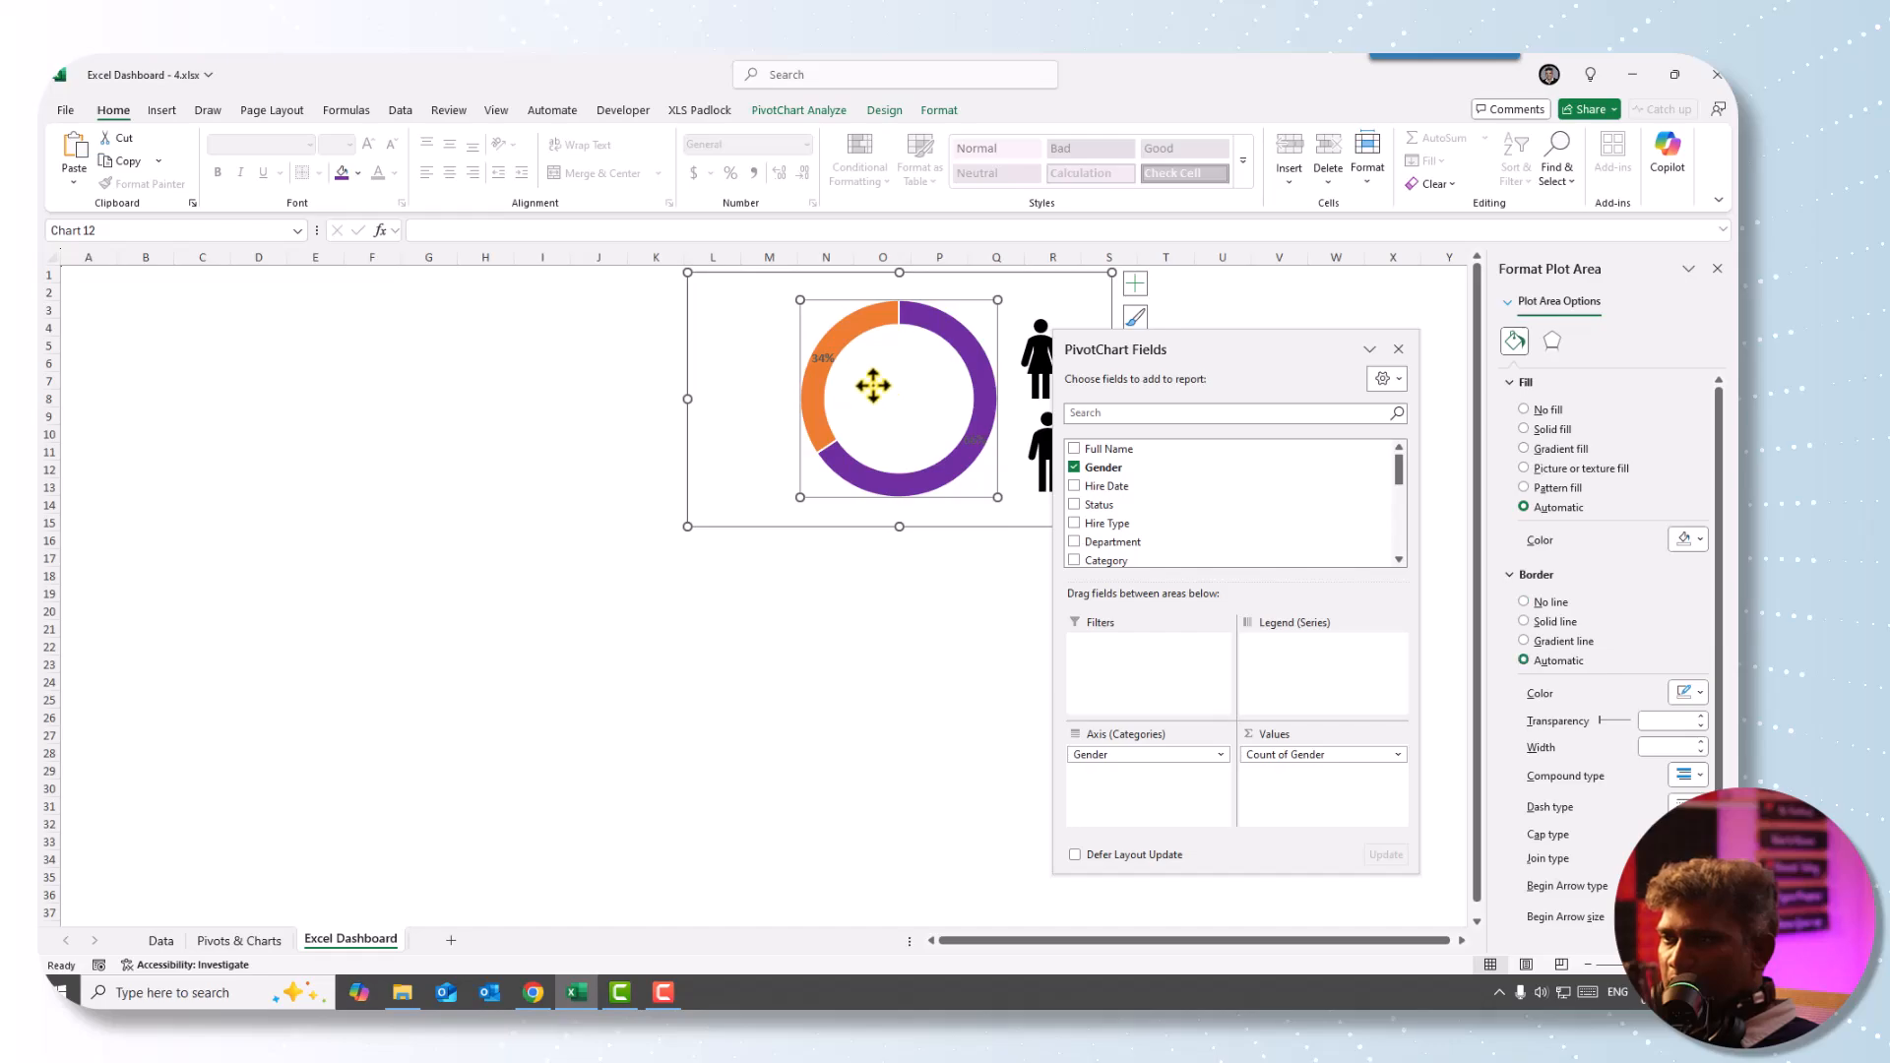
click(822, 335)
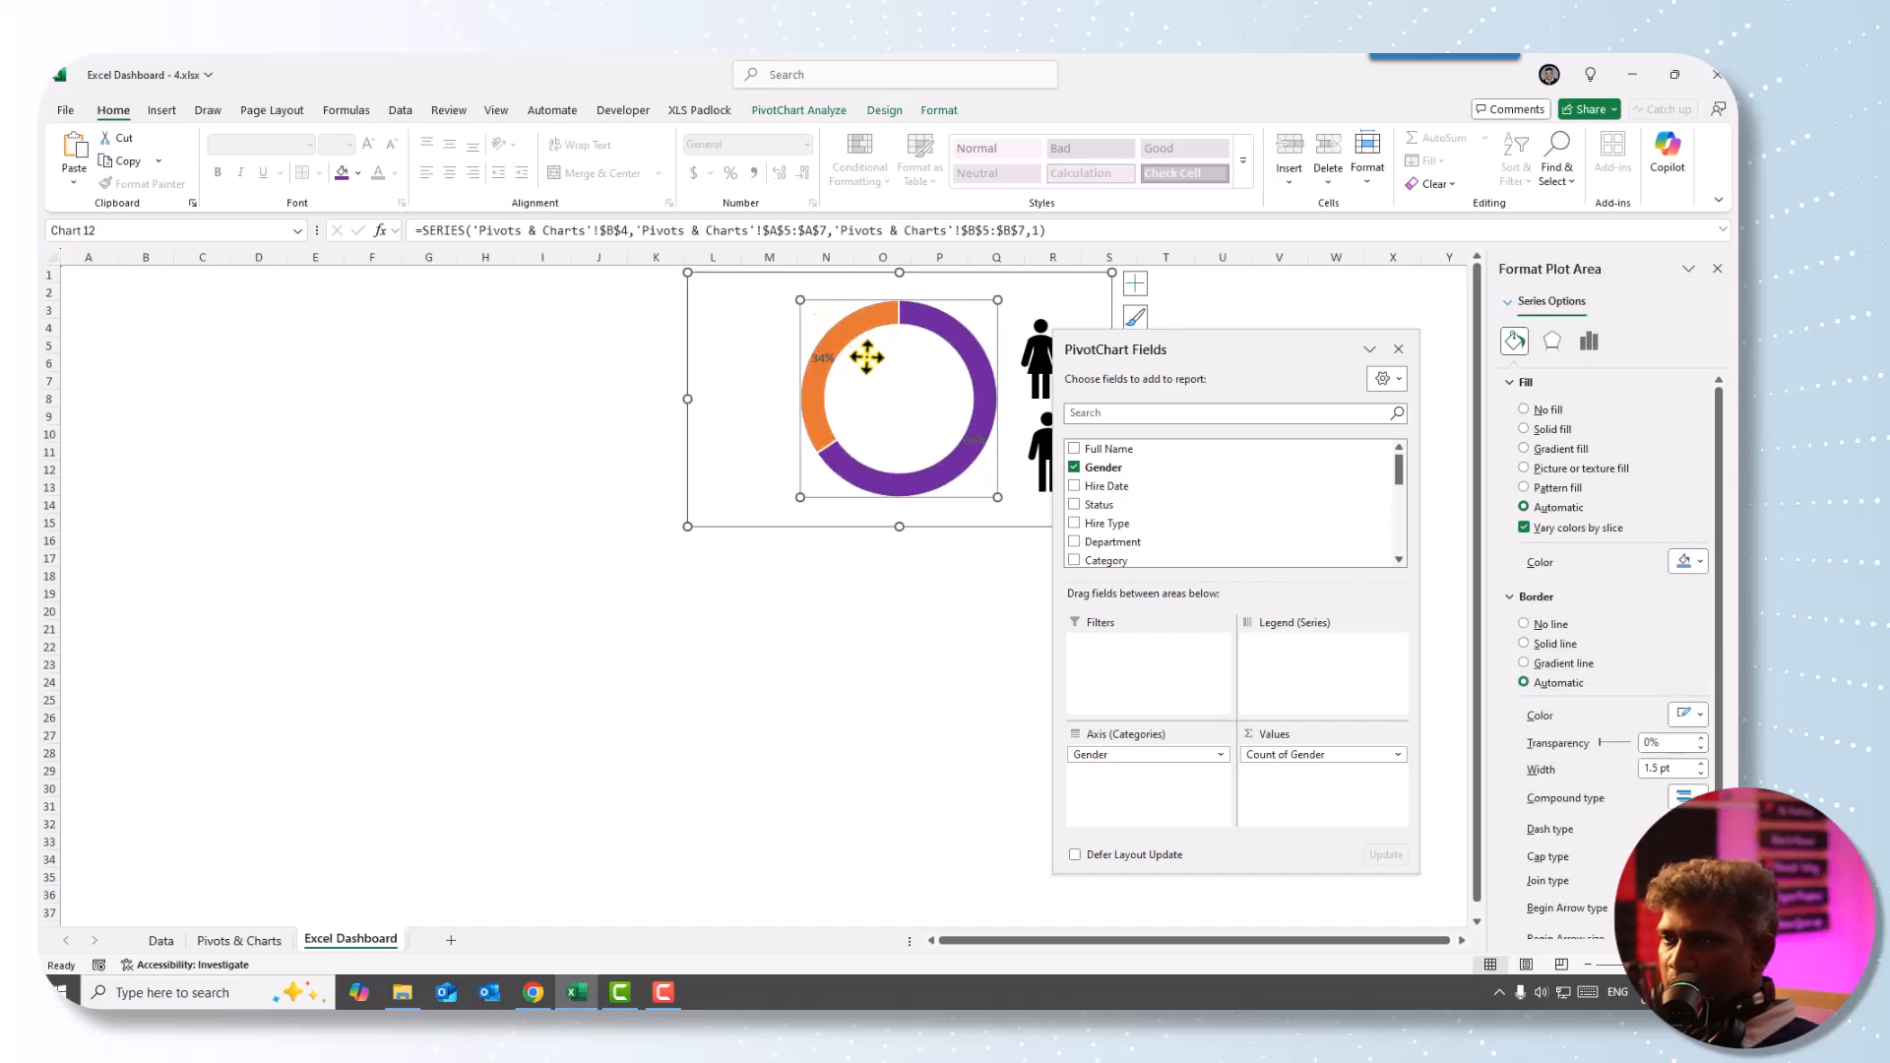
click(884, 371)
drag(883, 371, 792, 382)
click(1223, 308)
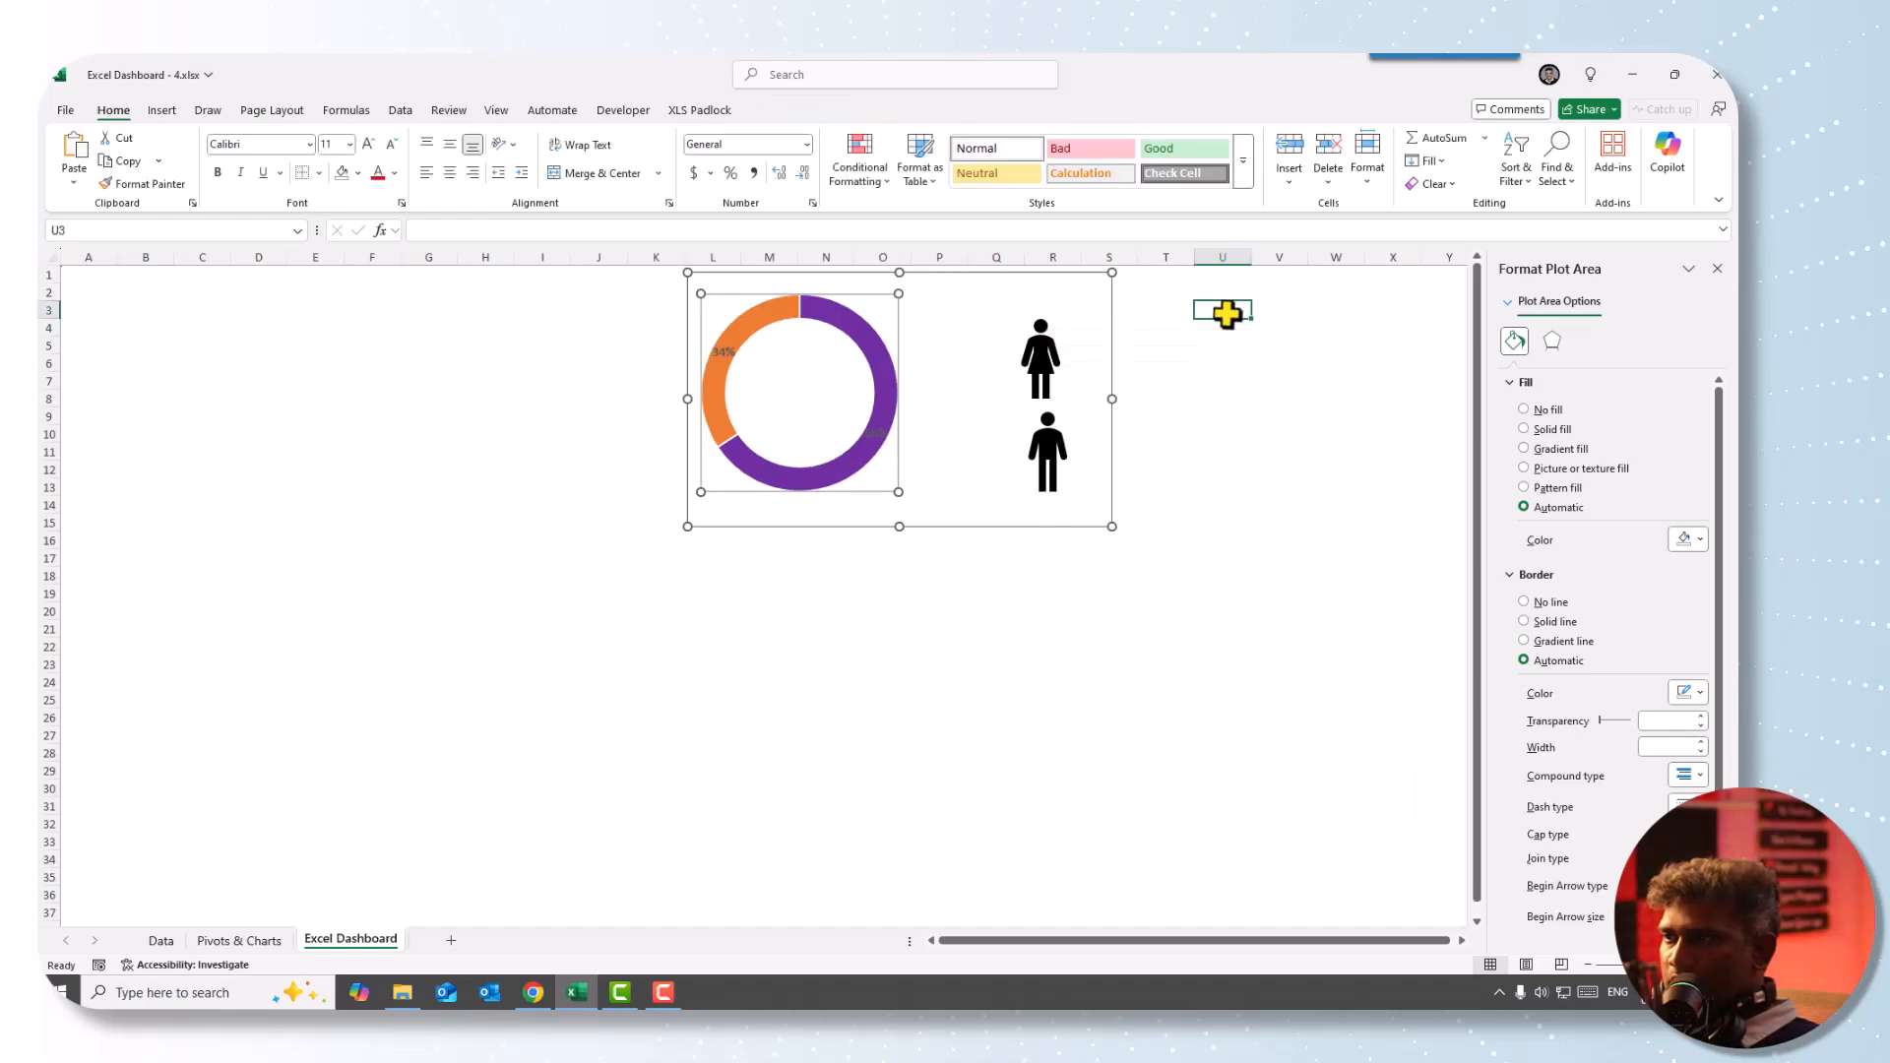
- Shrink the woman icon and place it inside the doughnut ring beside the purple slice
click(1042, 358)
drag(1043, 359, 986, 346)
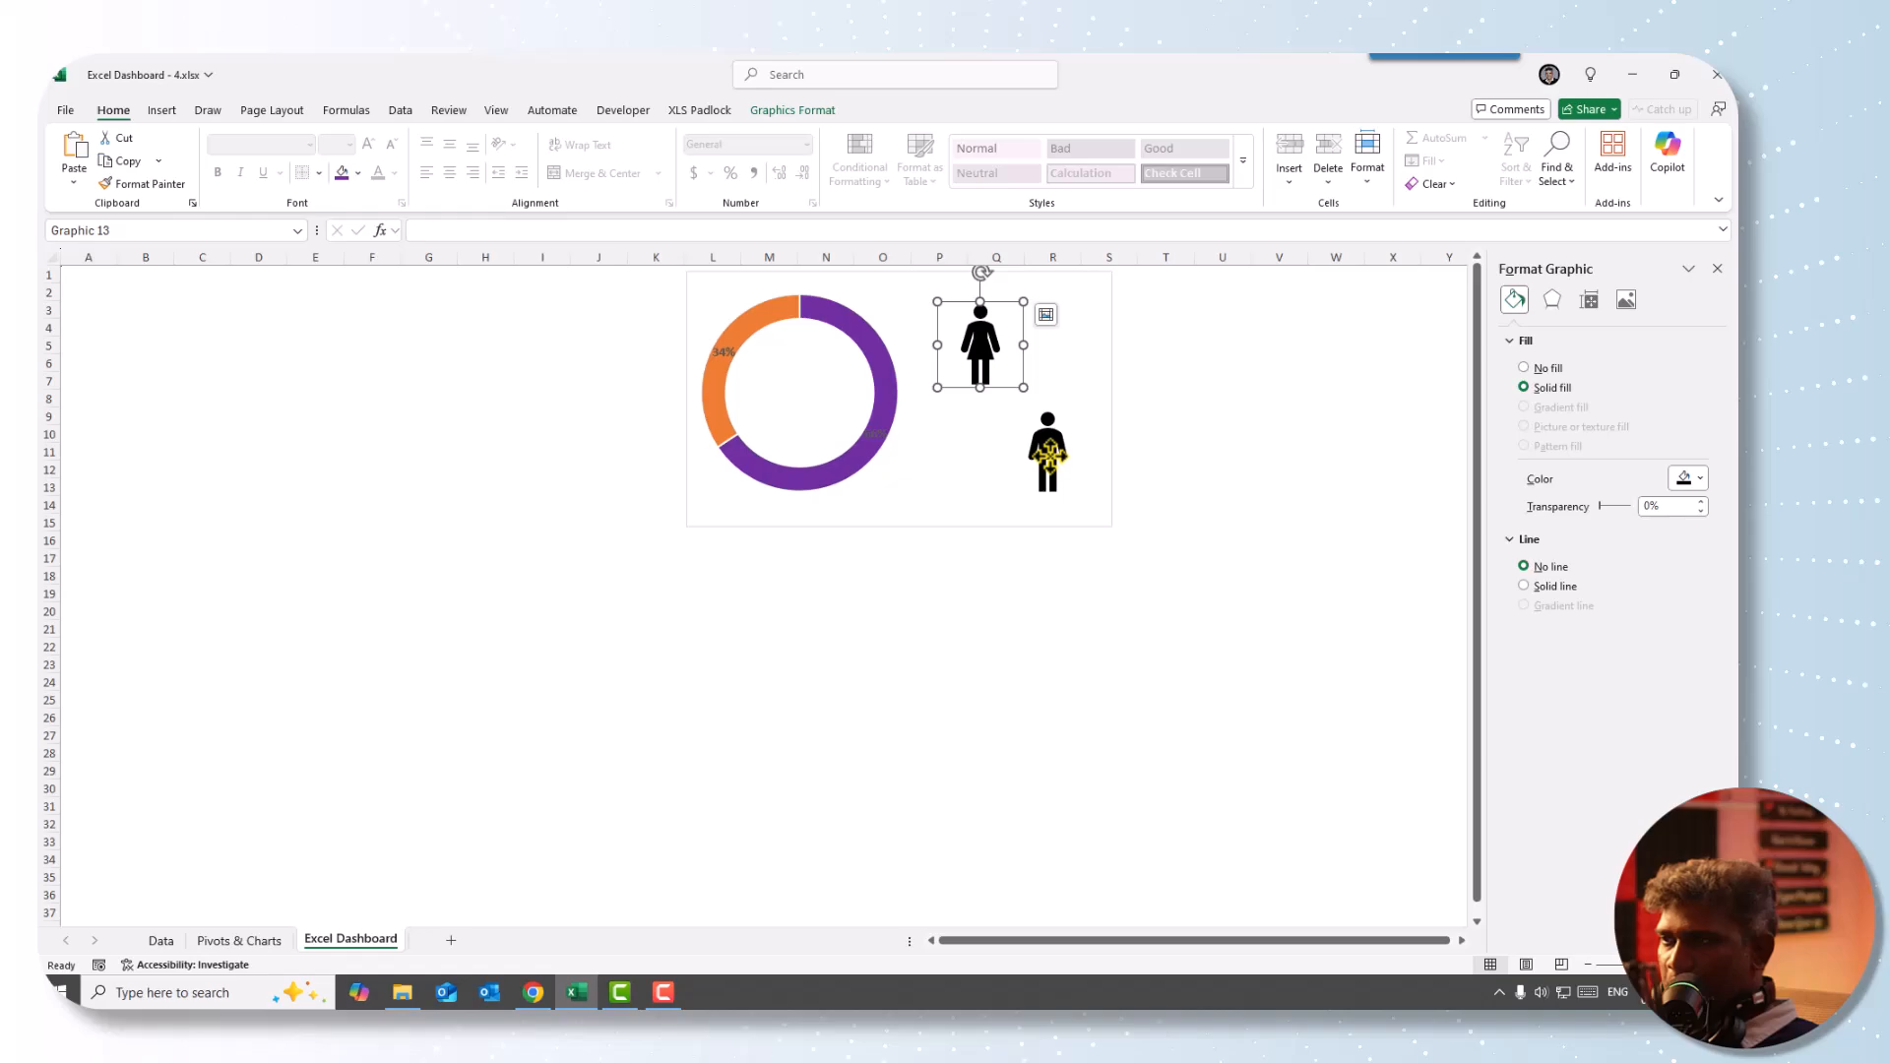
click(1048, 453)
click(980, 343)
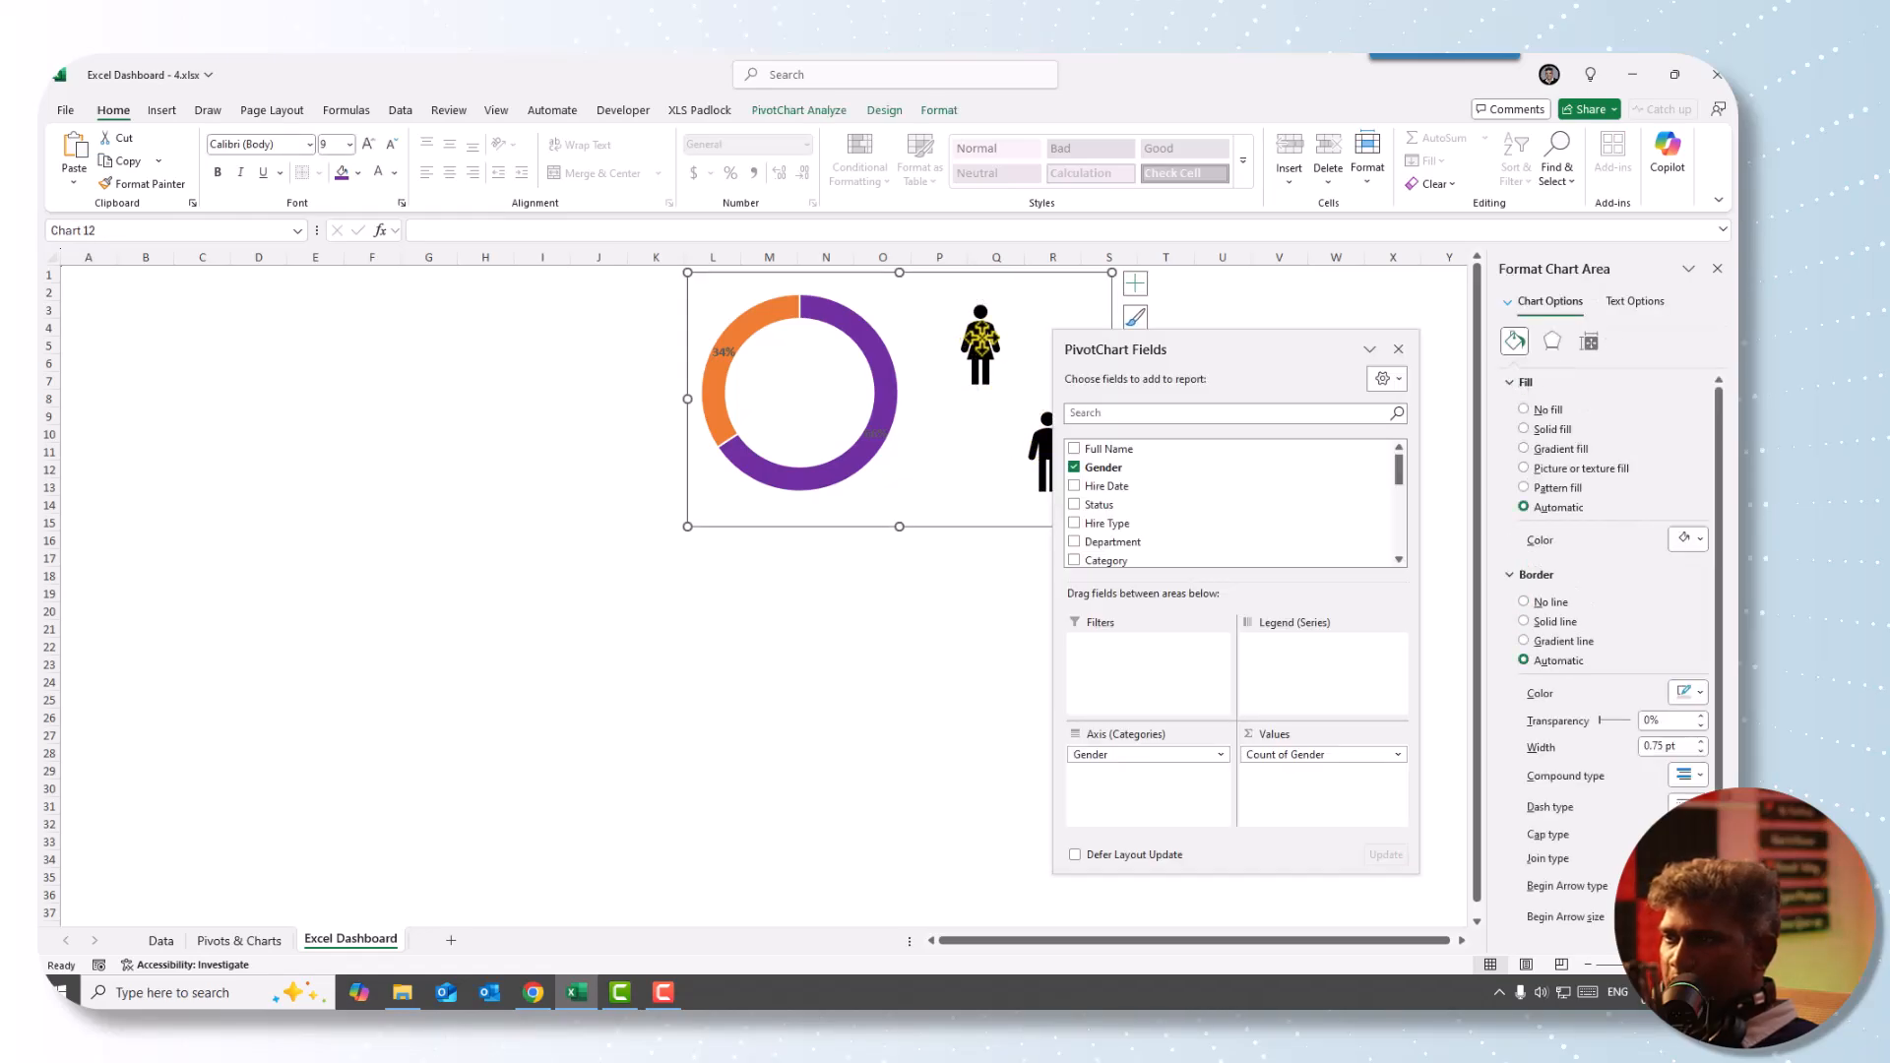
click(980, 342)
drag(981, 343, 848, 390)
- Shrink the man icon and place it inside the doughnut ring beside the orange slice, level with the woman icon
click(1050, 449)
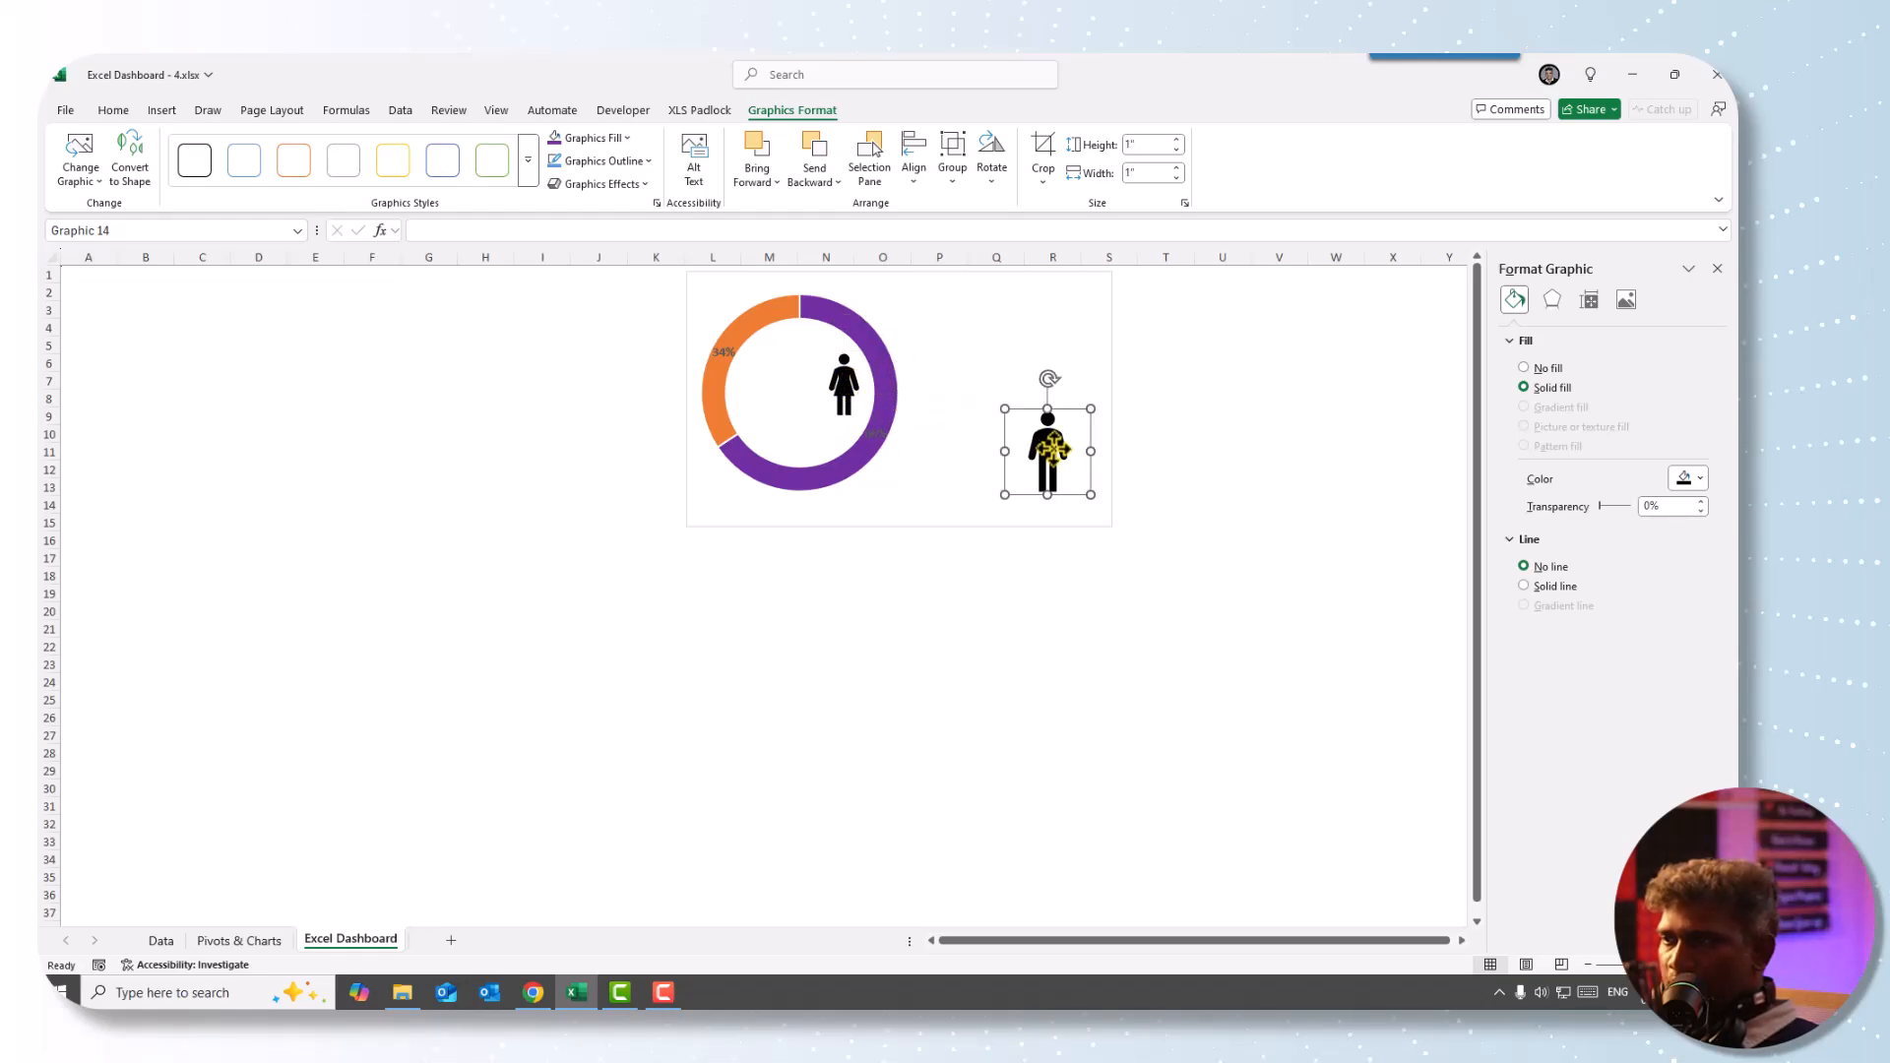
drag(1050, 449, 776, 369)
click(770, 396)
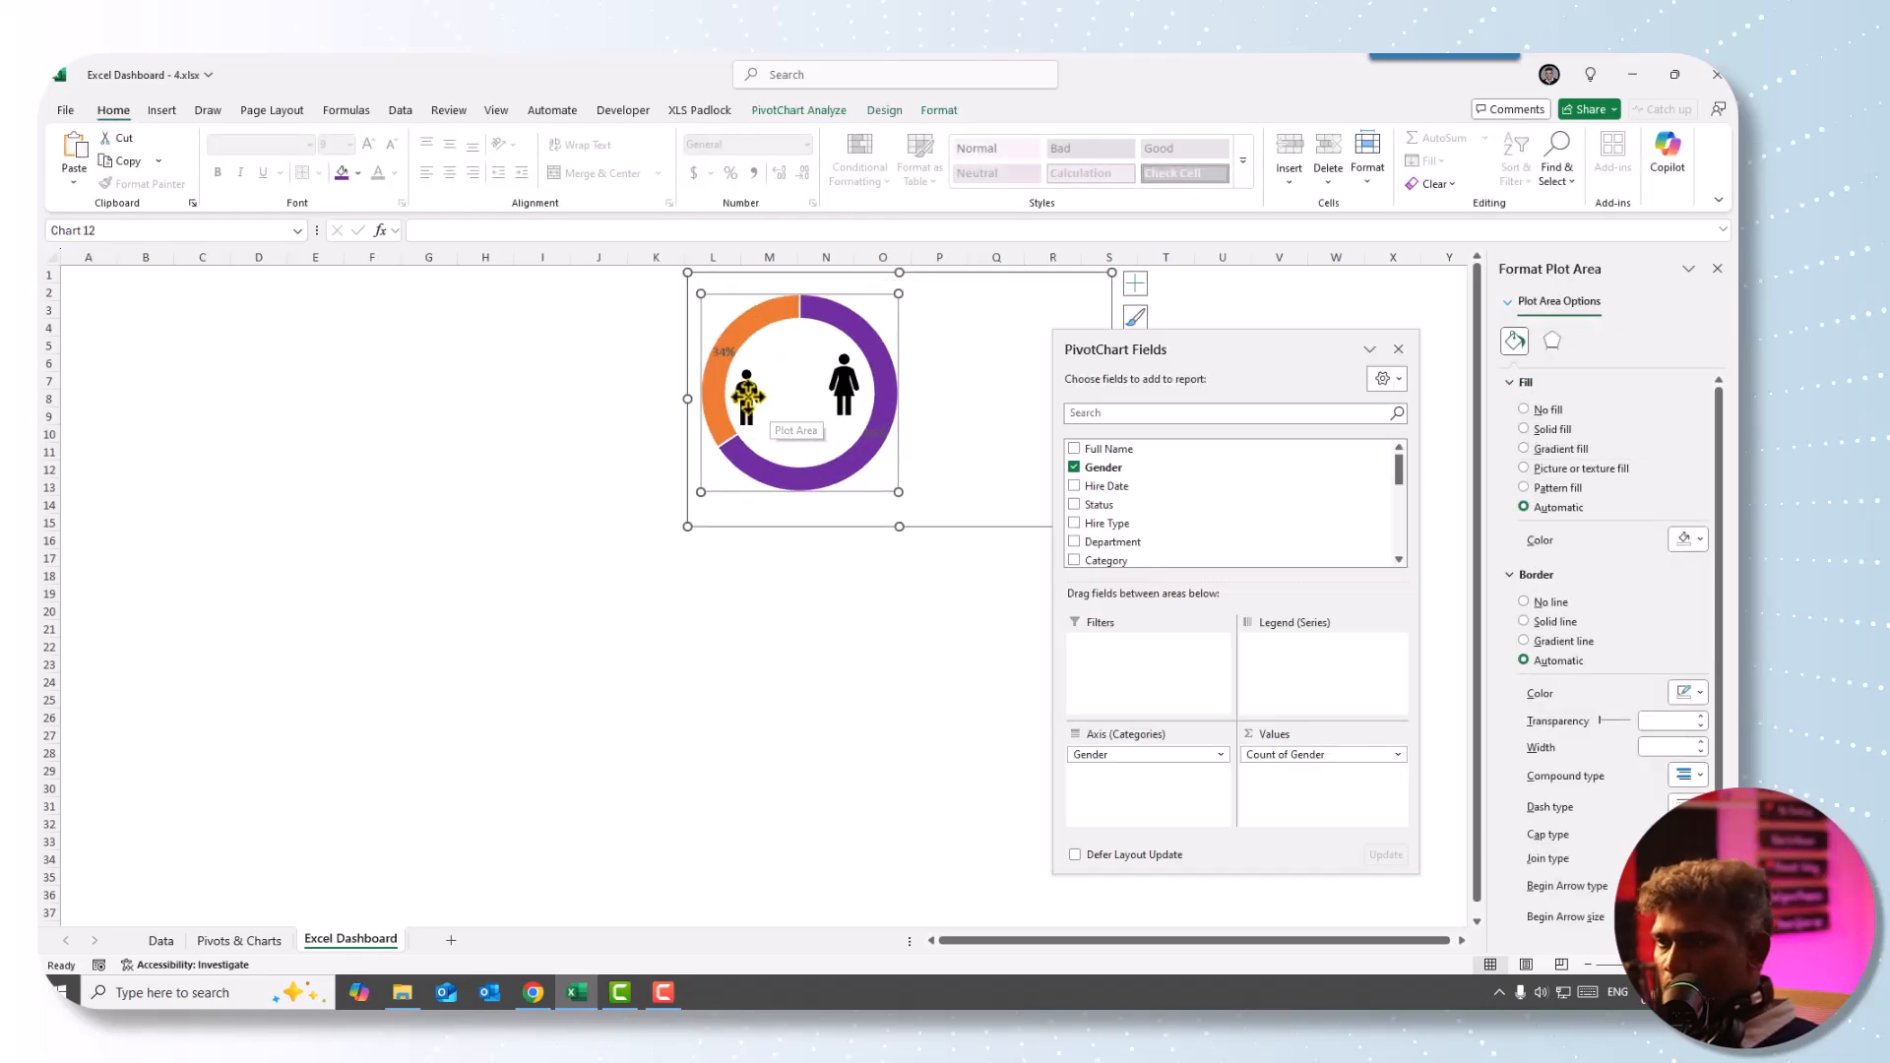
click(747, 395)
drag(748, 394, 791, 348)
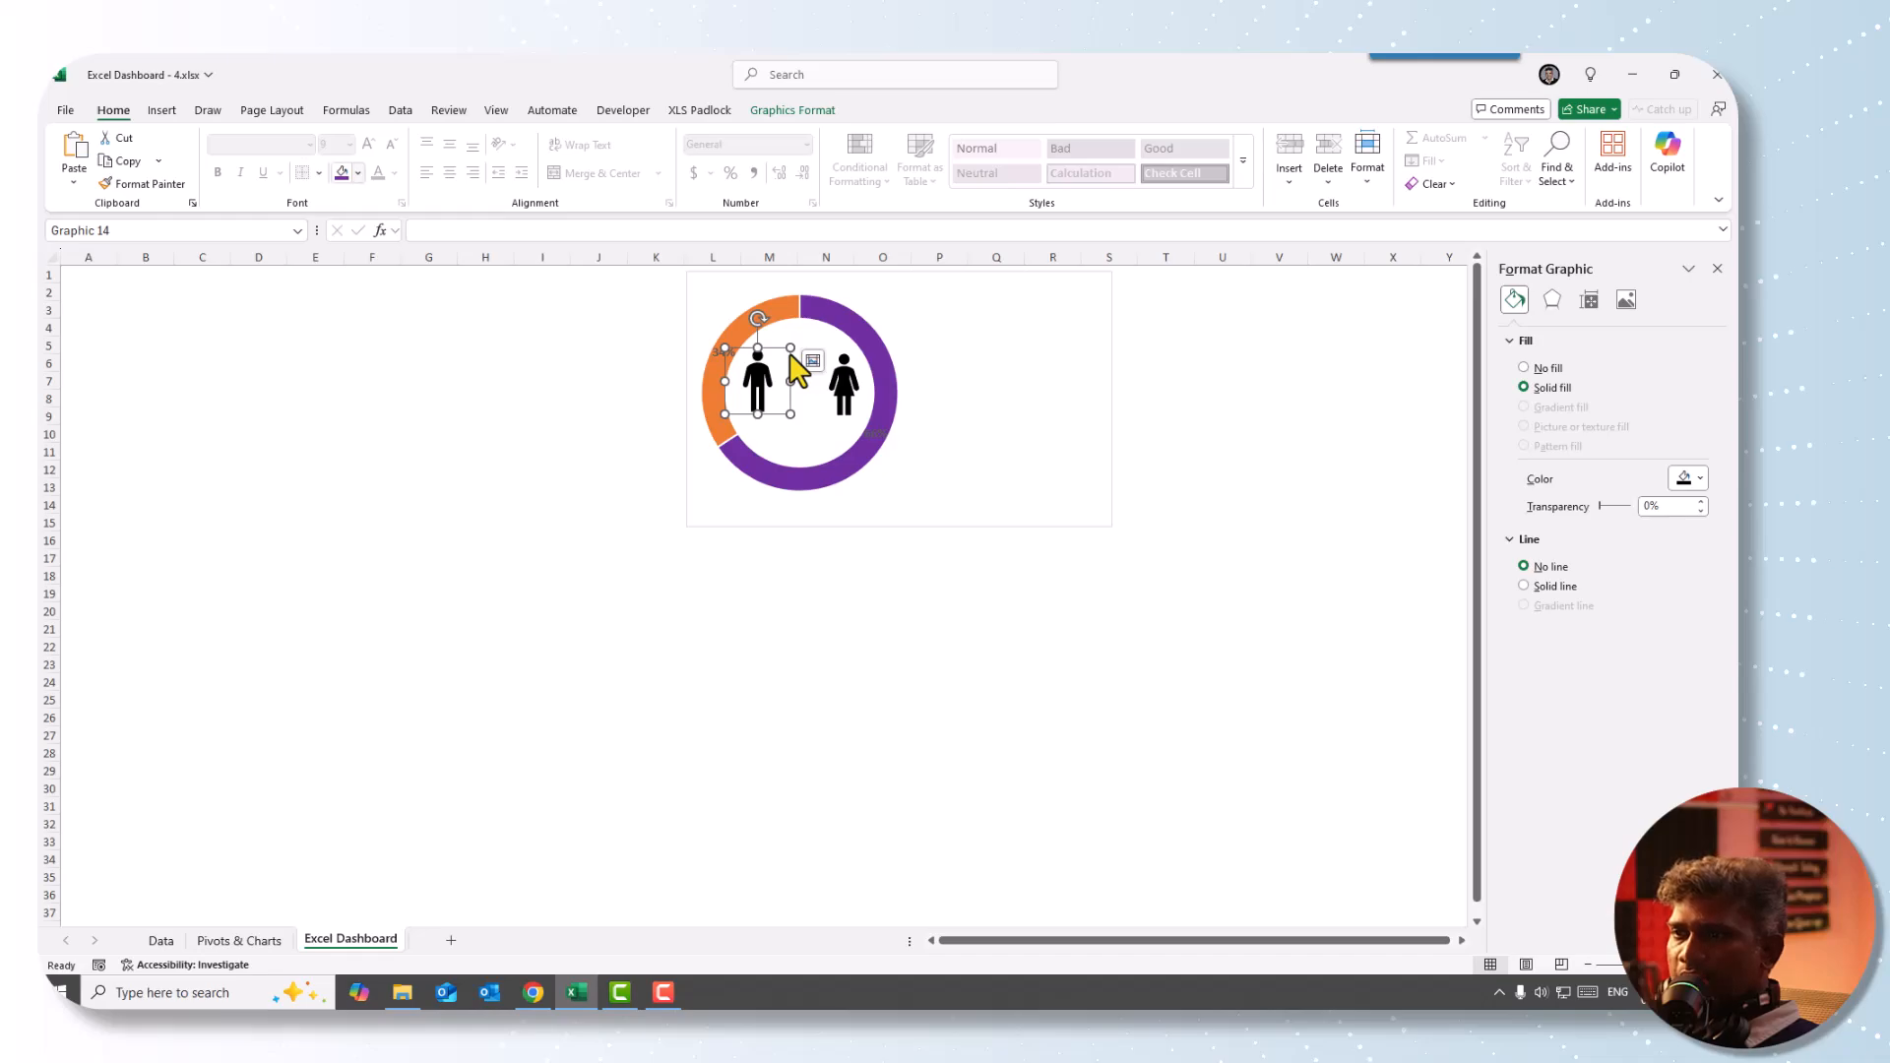
- Fill the woman icon with purple and the man icon with orange to match their doughnut slices
click(844, 384)
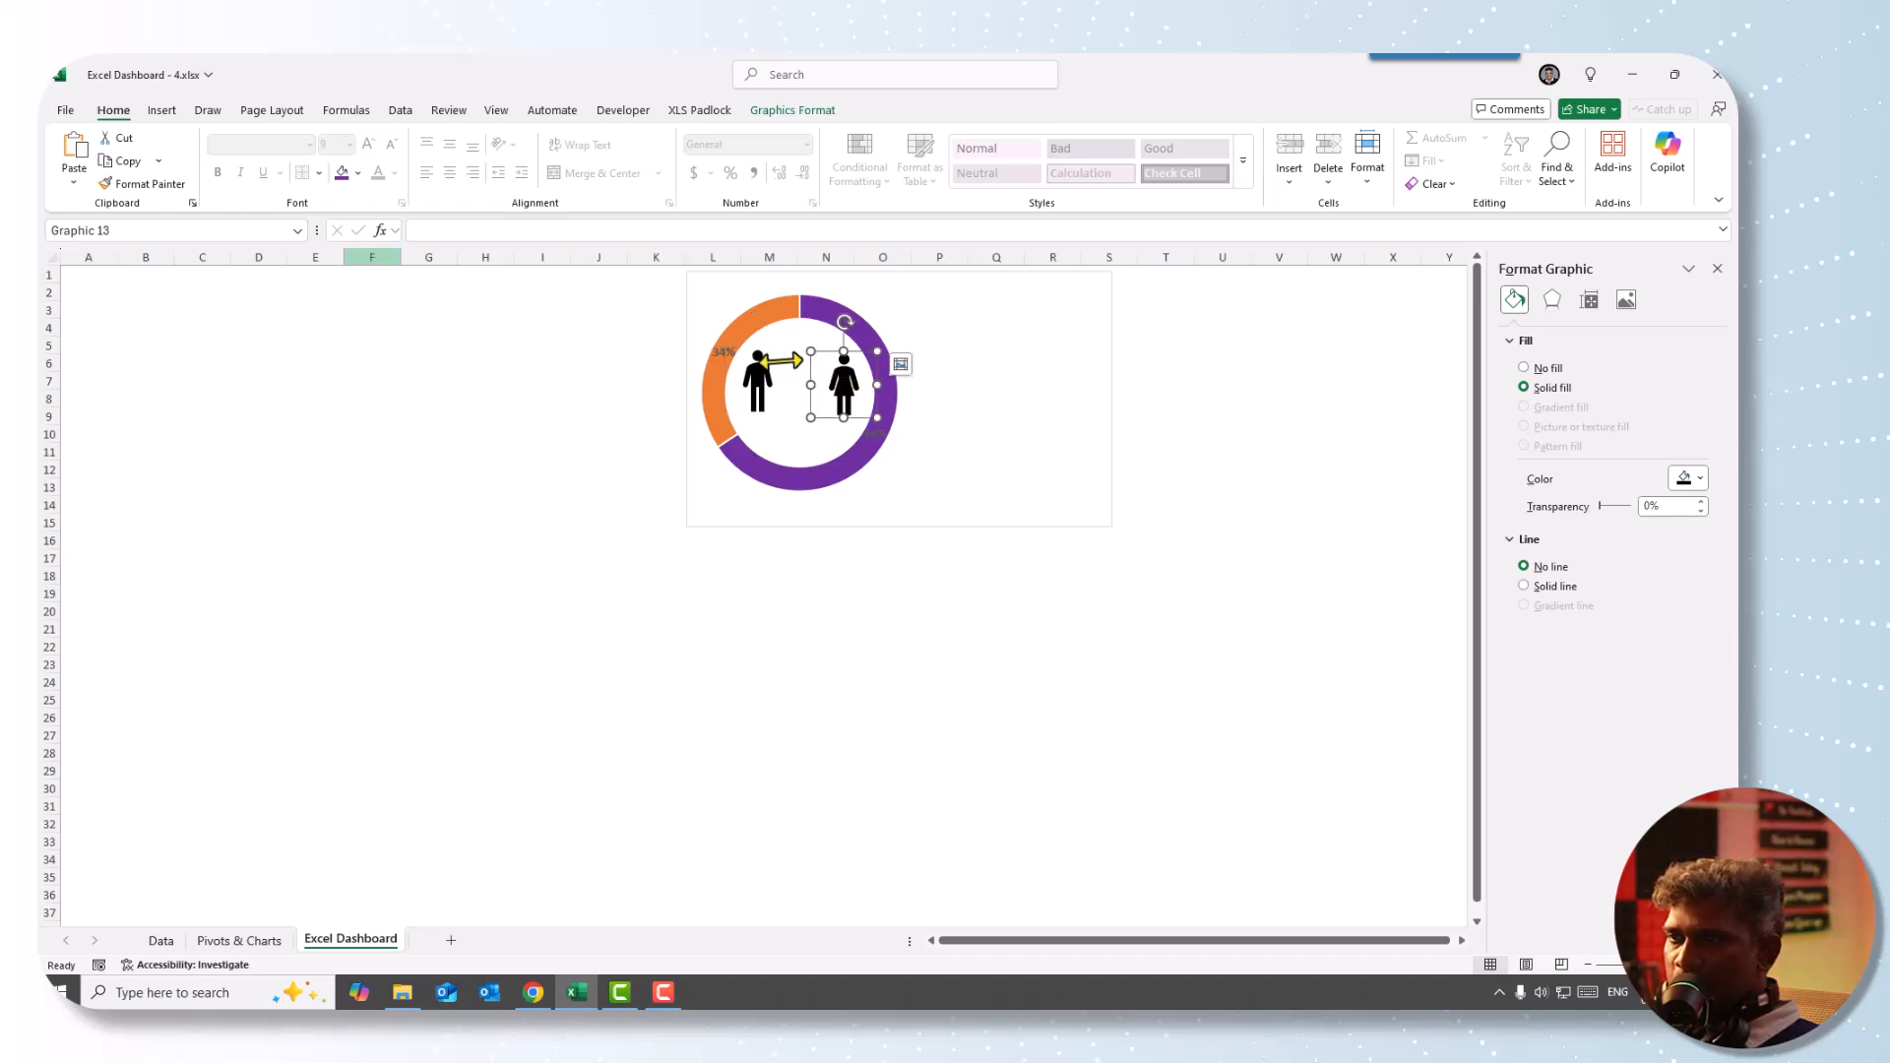
click(342, 173)
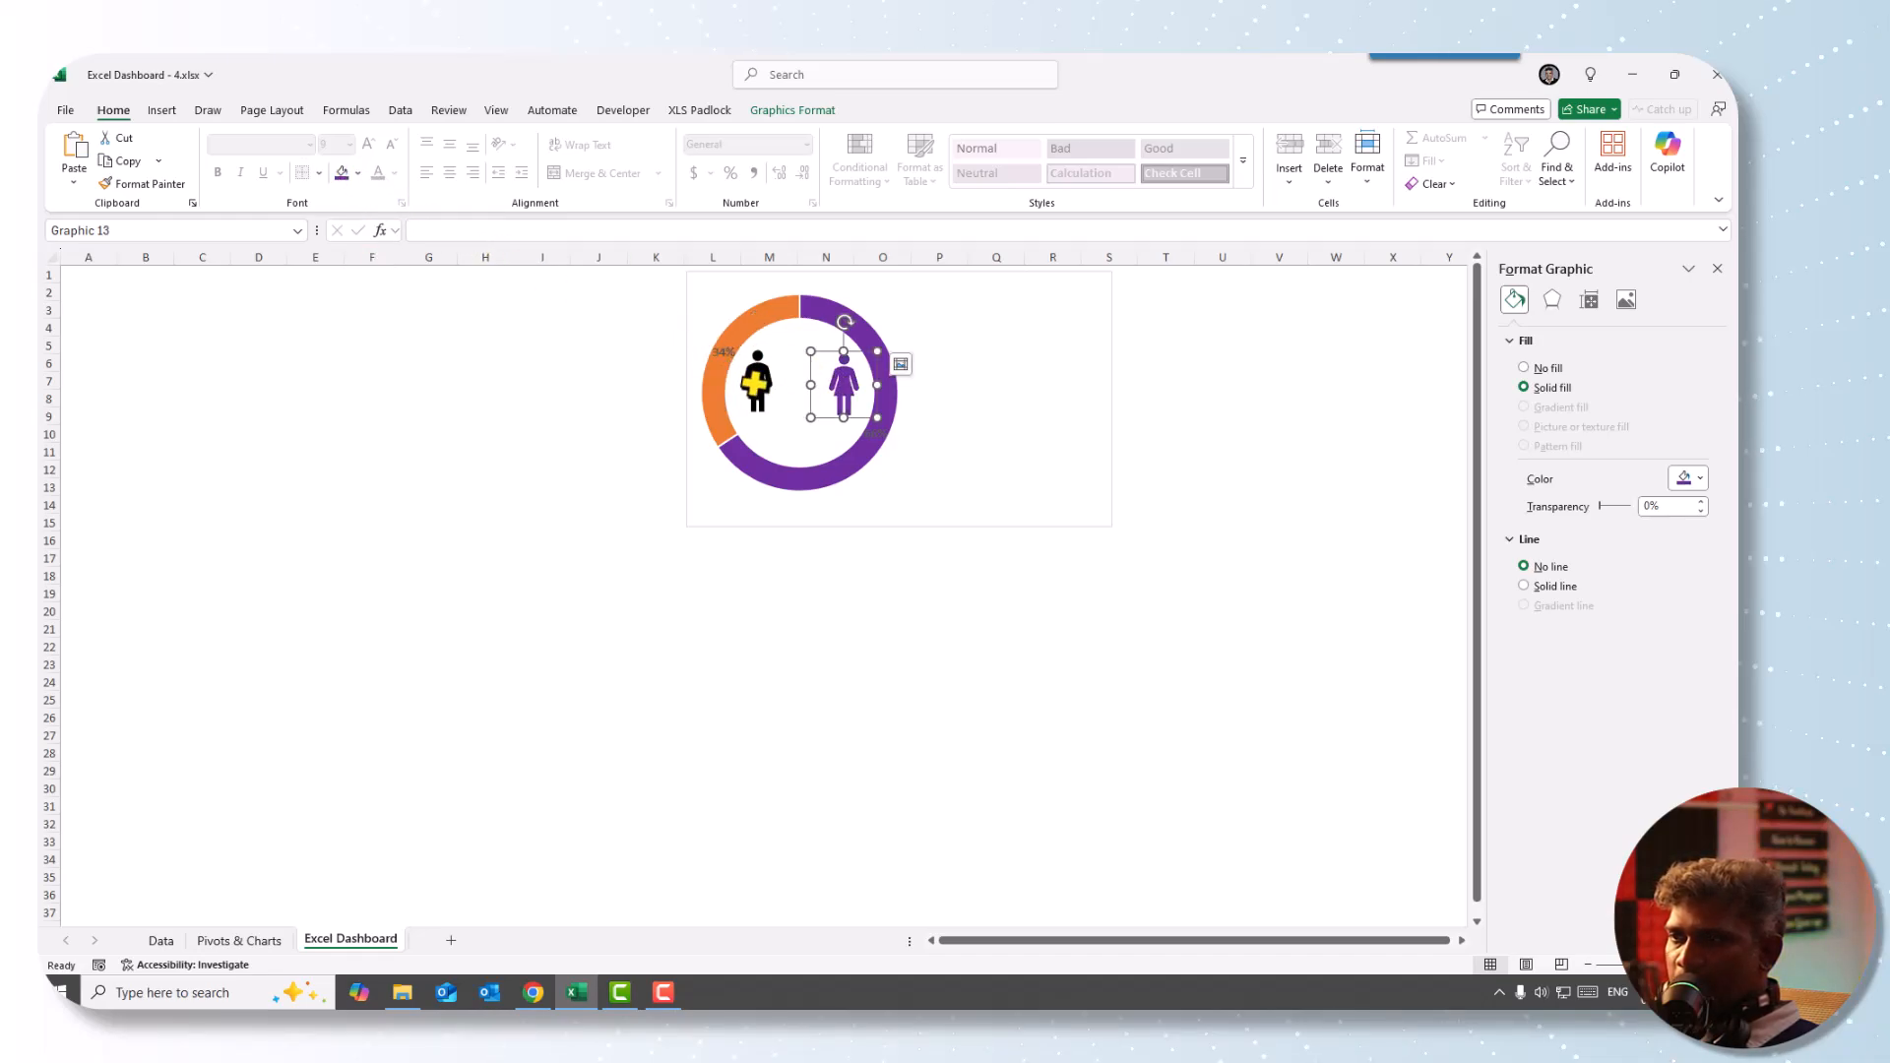
click(752, 382)
click(358, 174)
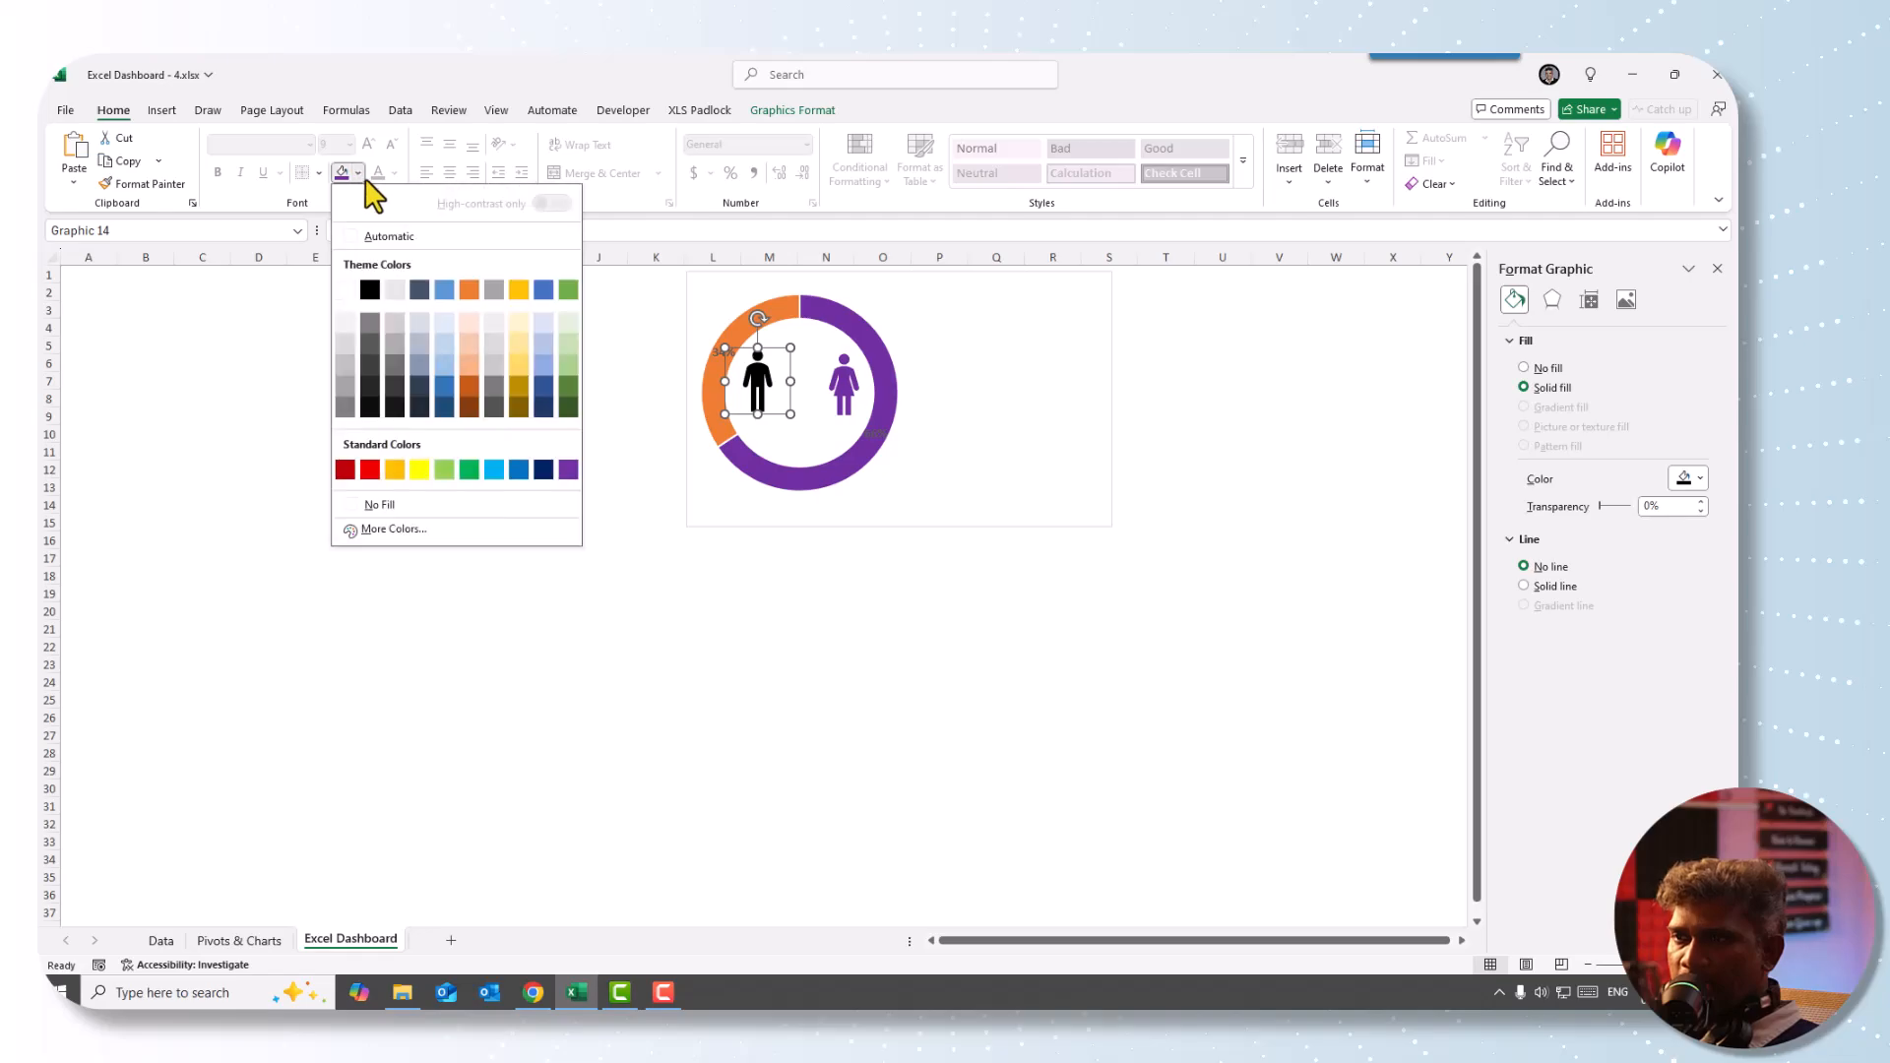
click(486, 290)
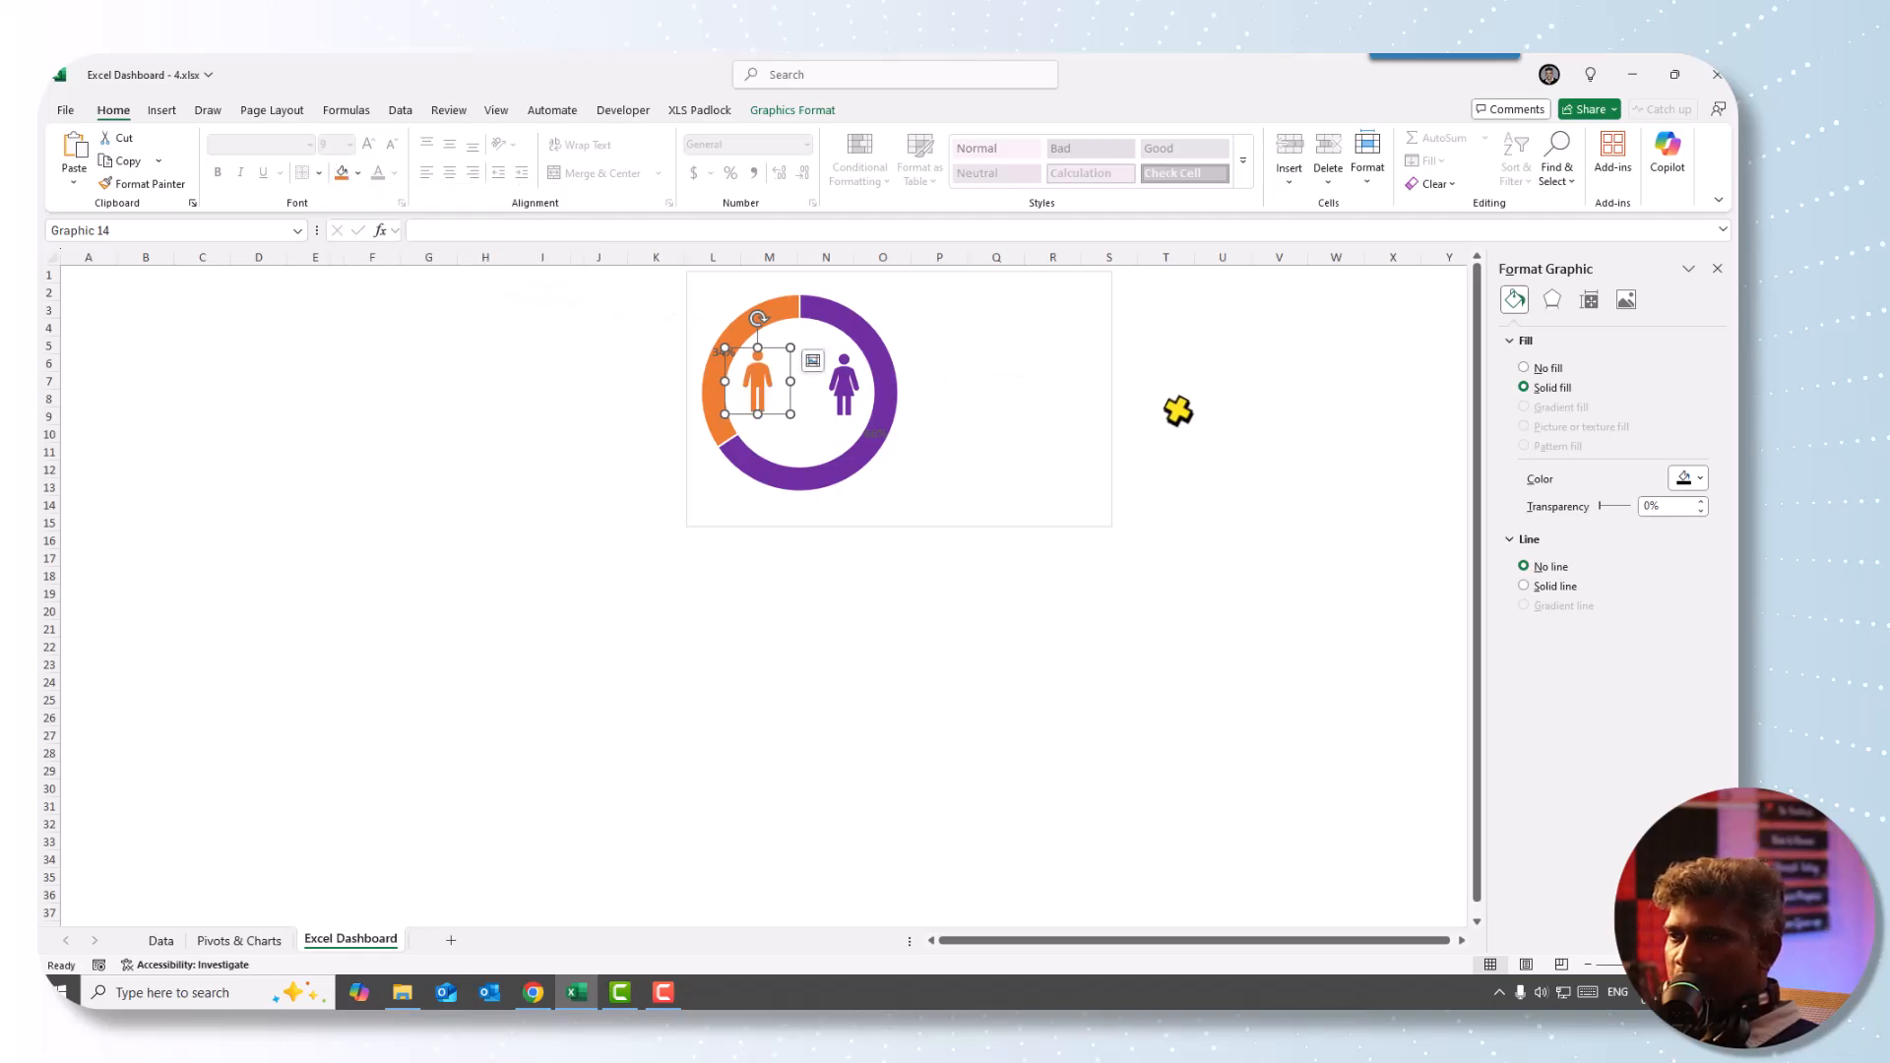
click(1217, 416)
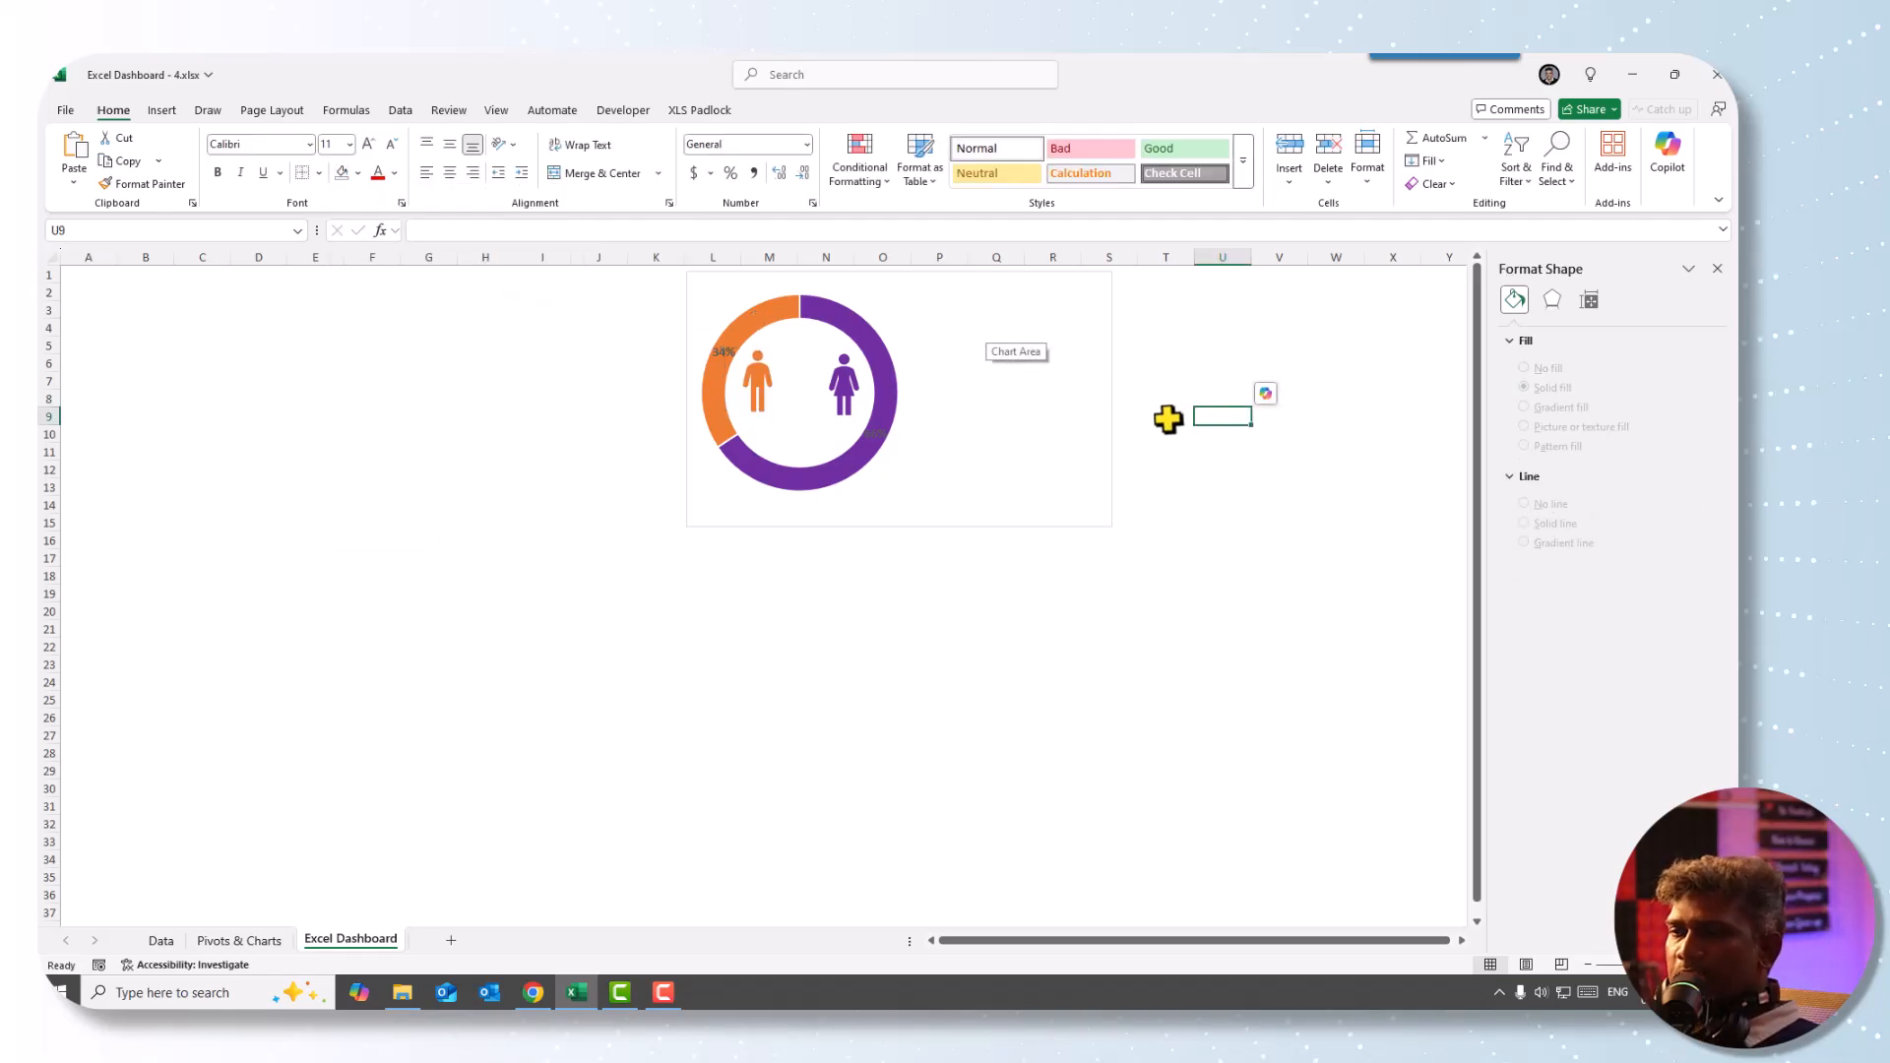
- Give the doughnut's data labels a solid black fill
click(876, 432)
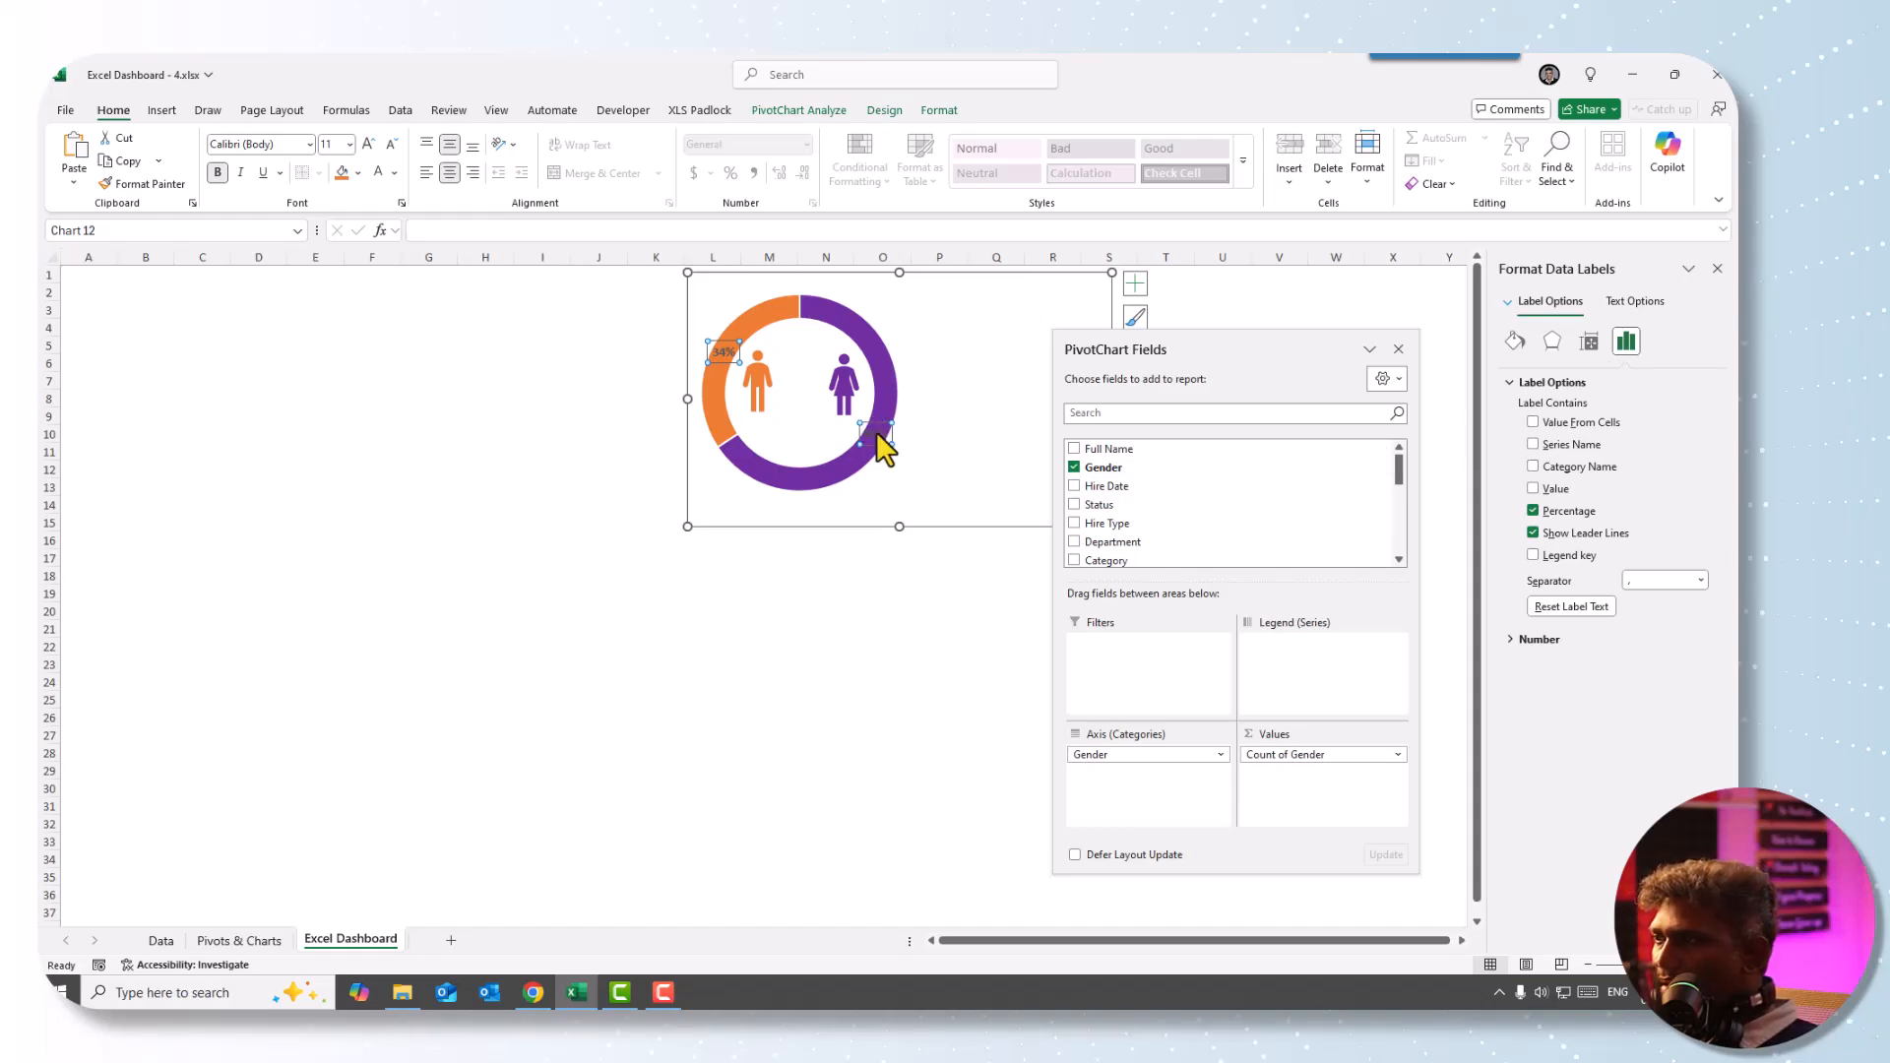
click(1515, 341)
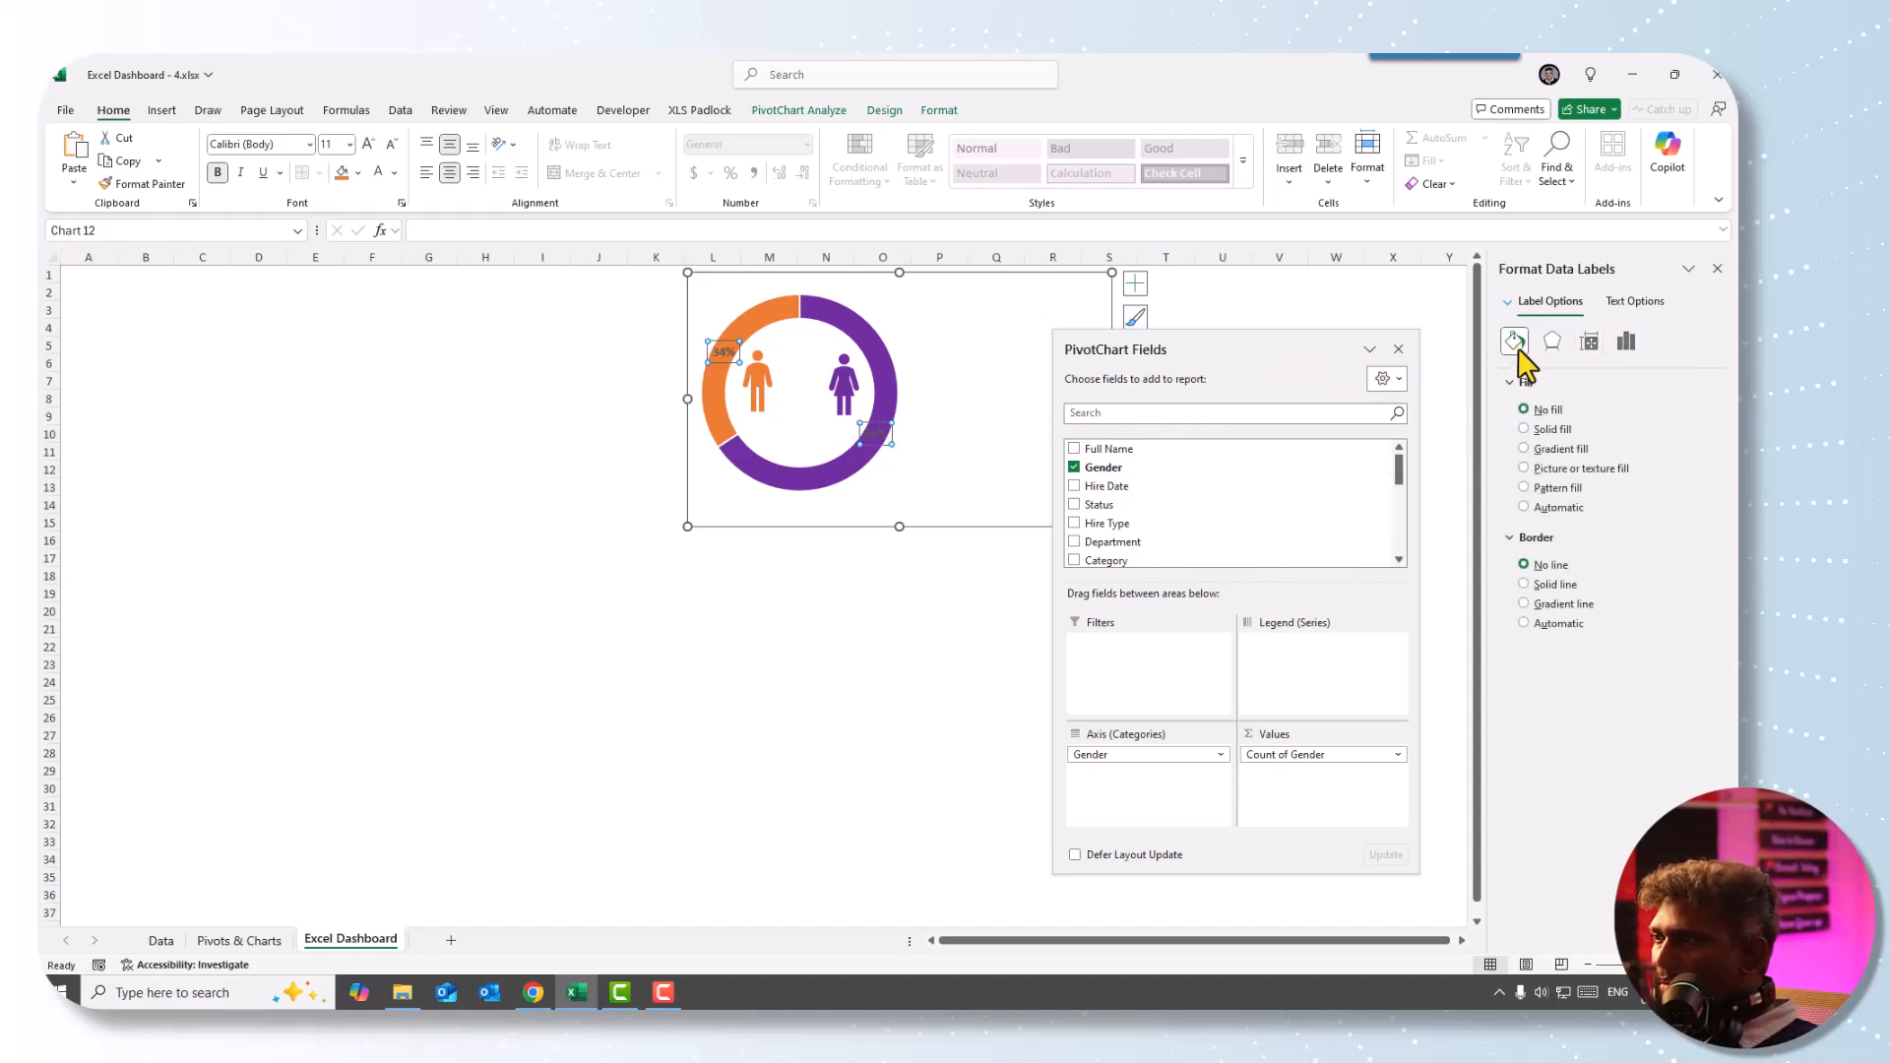
click(1543, 431)
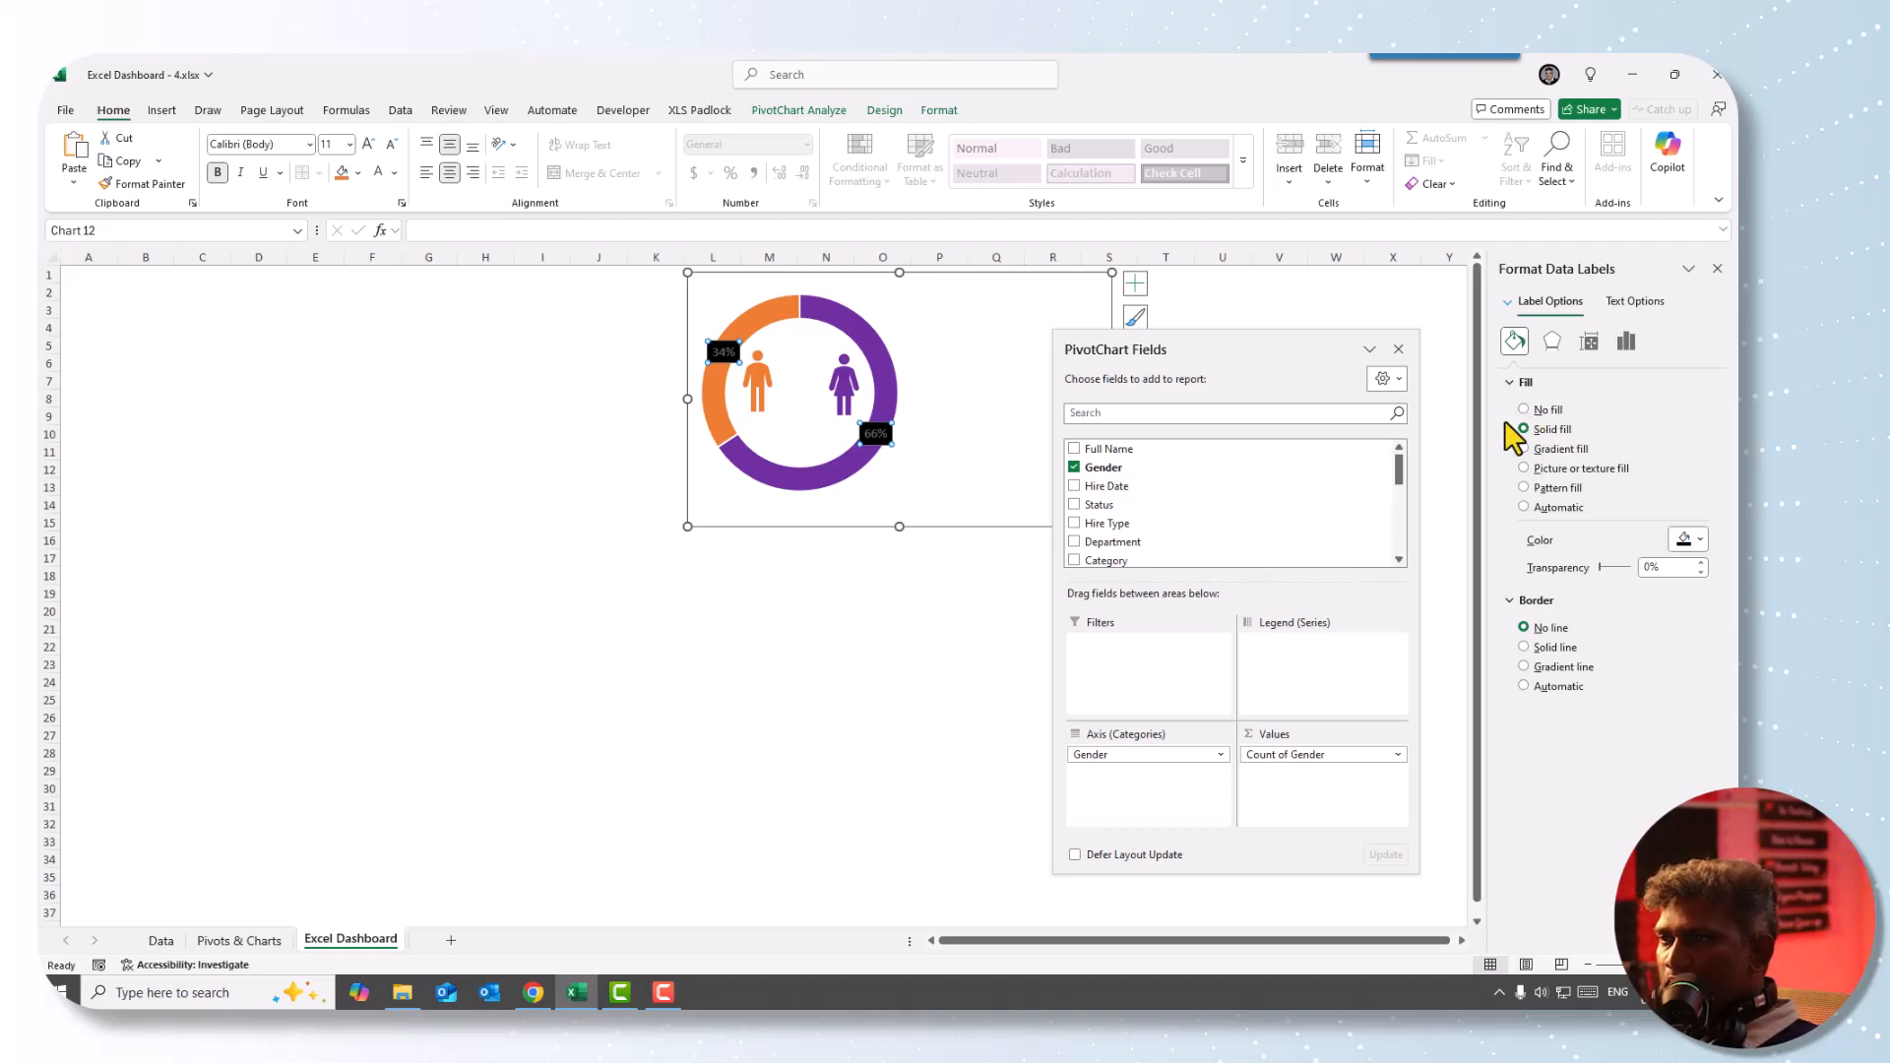
click(935, 593)
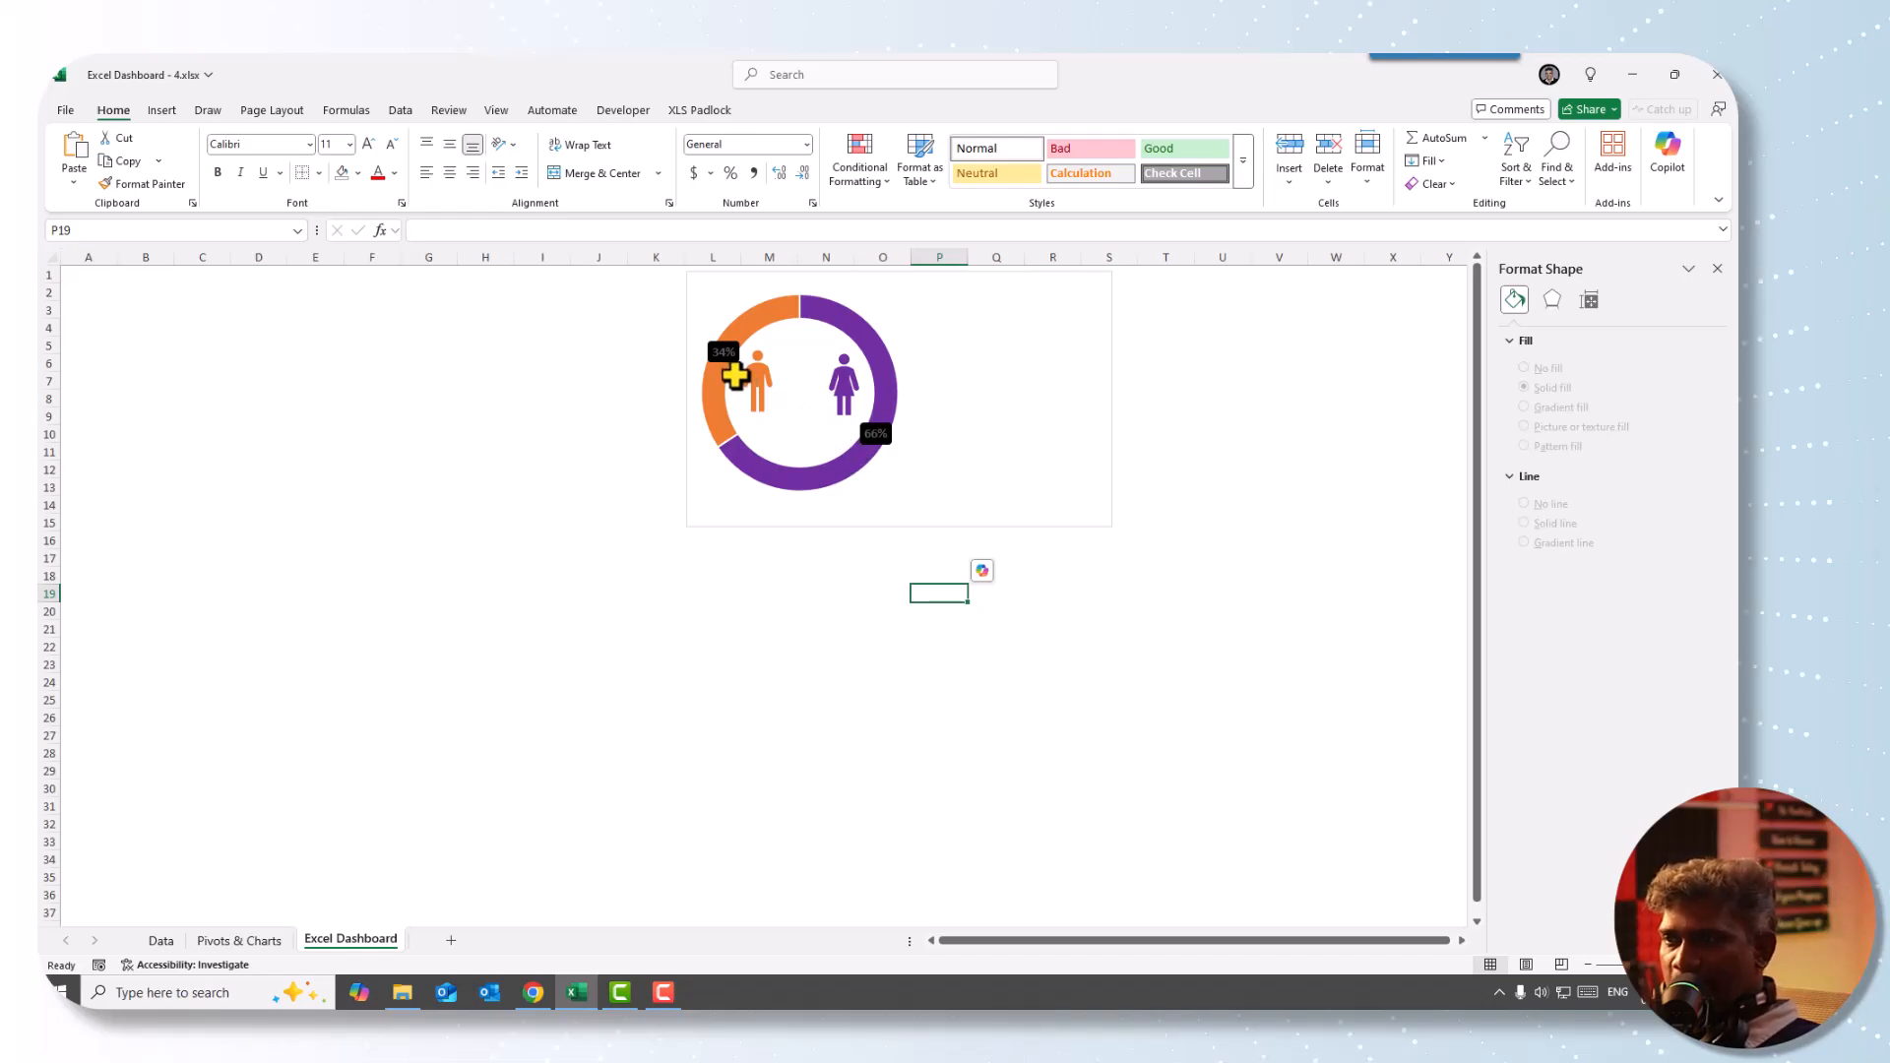
- Set the font color of the doughnut's data labels to white
click(723, 355)
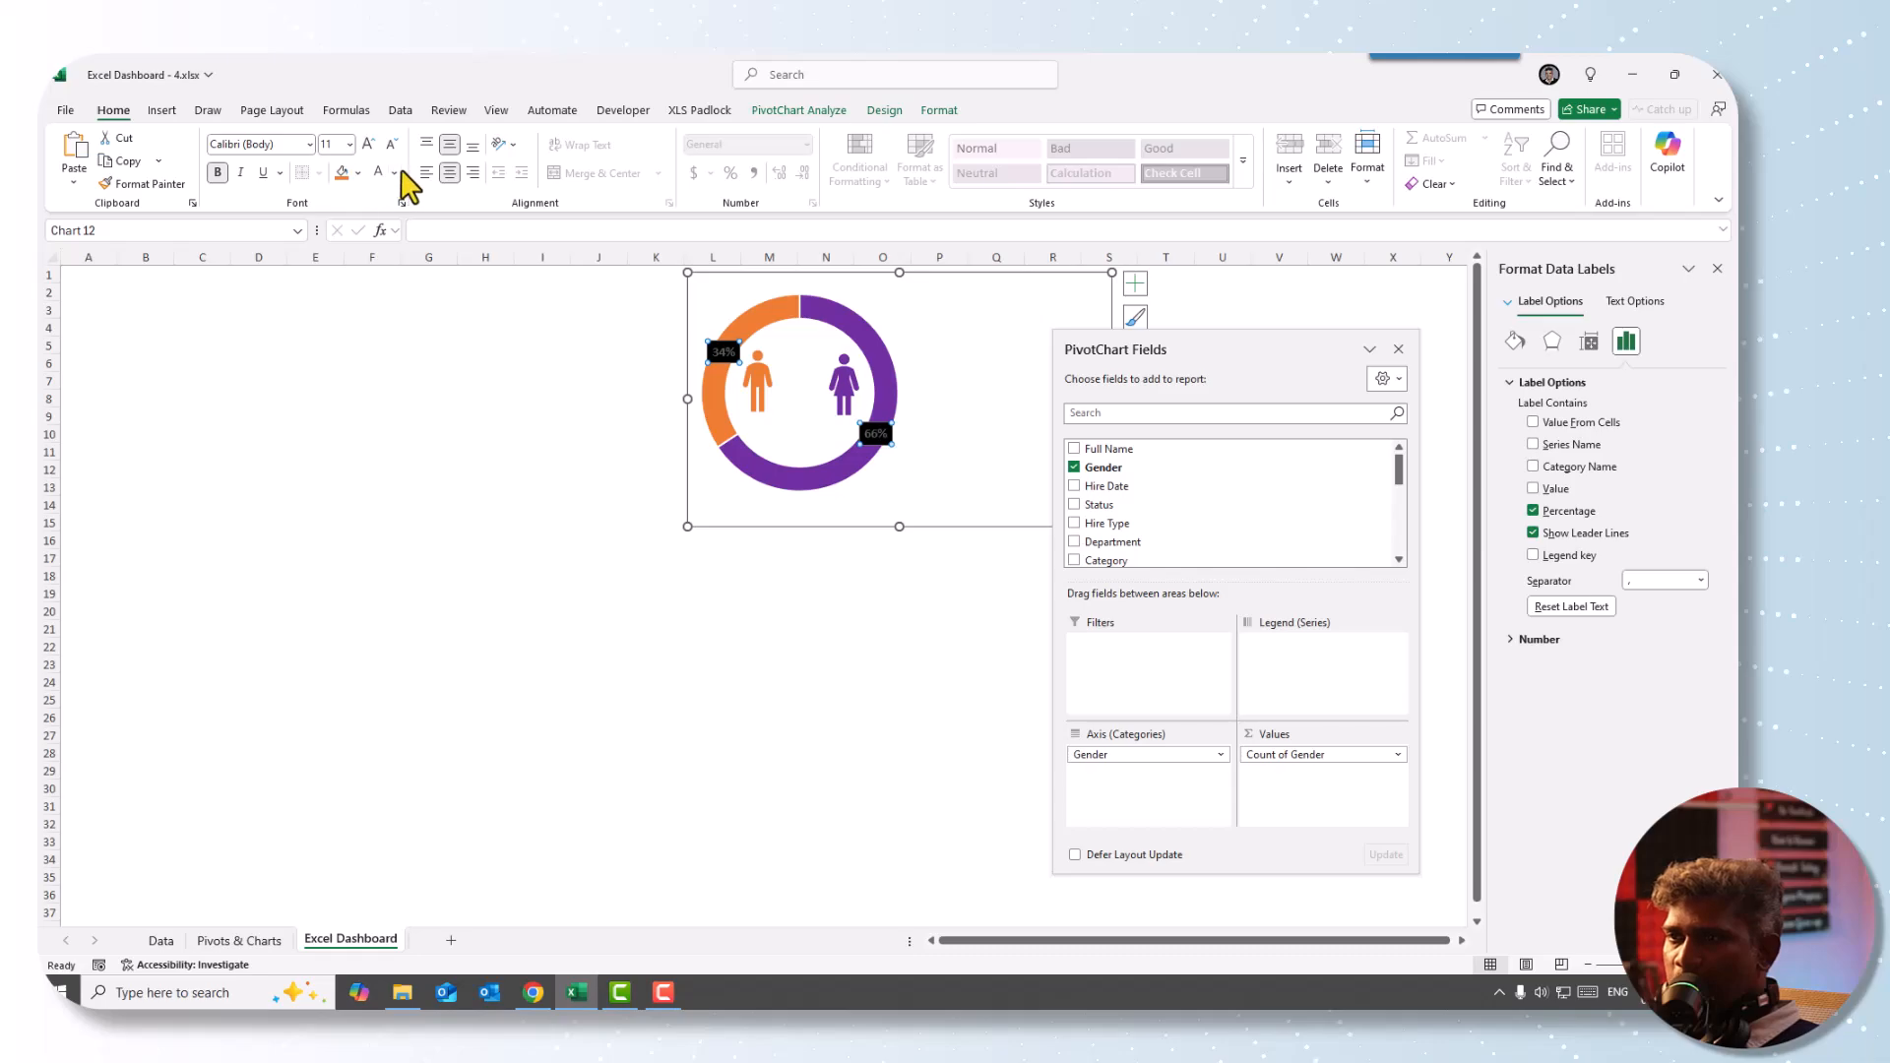
click(396, 173)
click(386, 283)
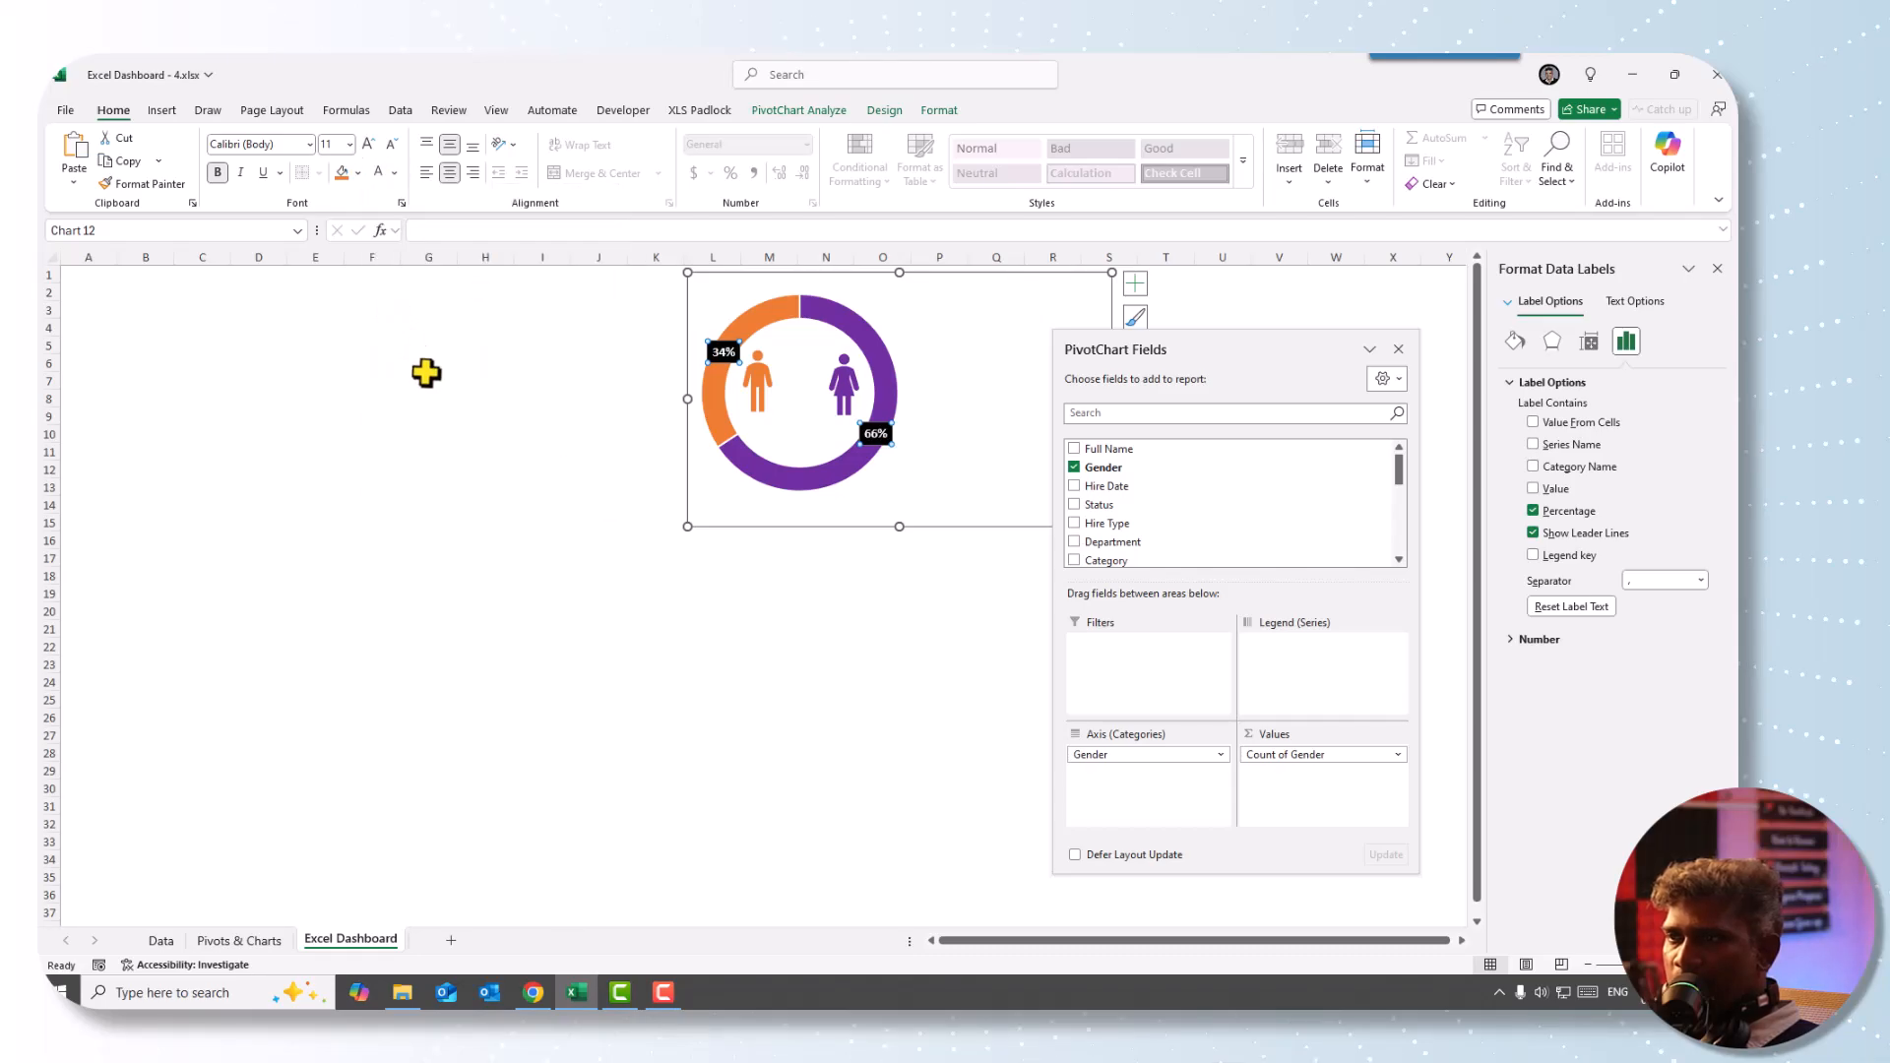
- Draw three rounded rectangles, each about 0.38" high and 1.08" wide, in the empty chart area beside the doughnut
click(428, 398)
drag(495, 391, 533, 390)
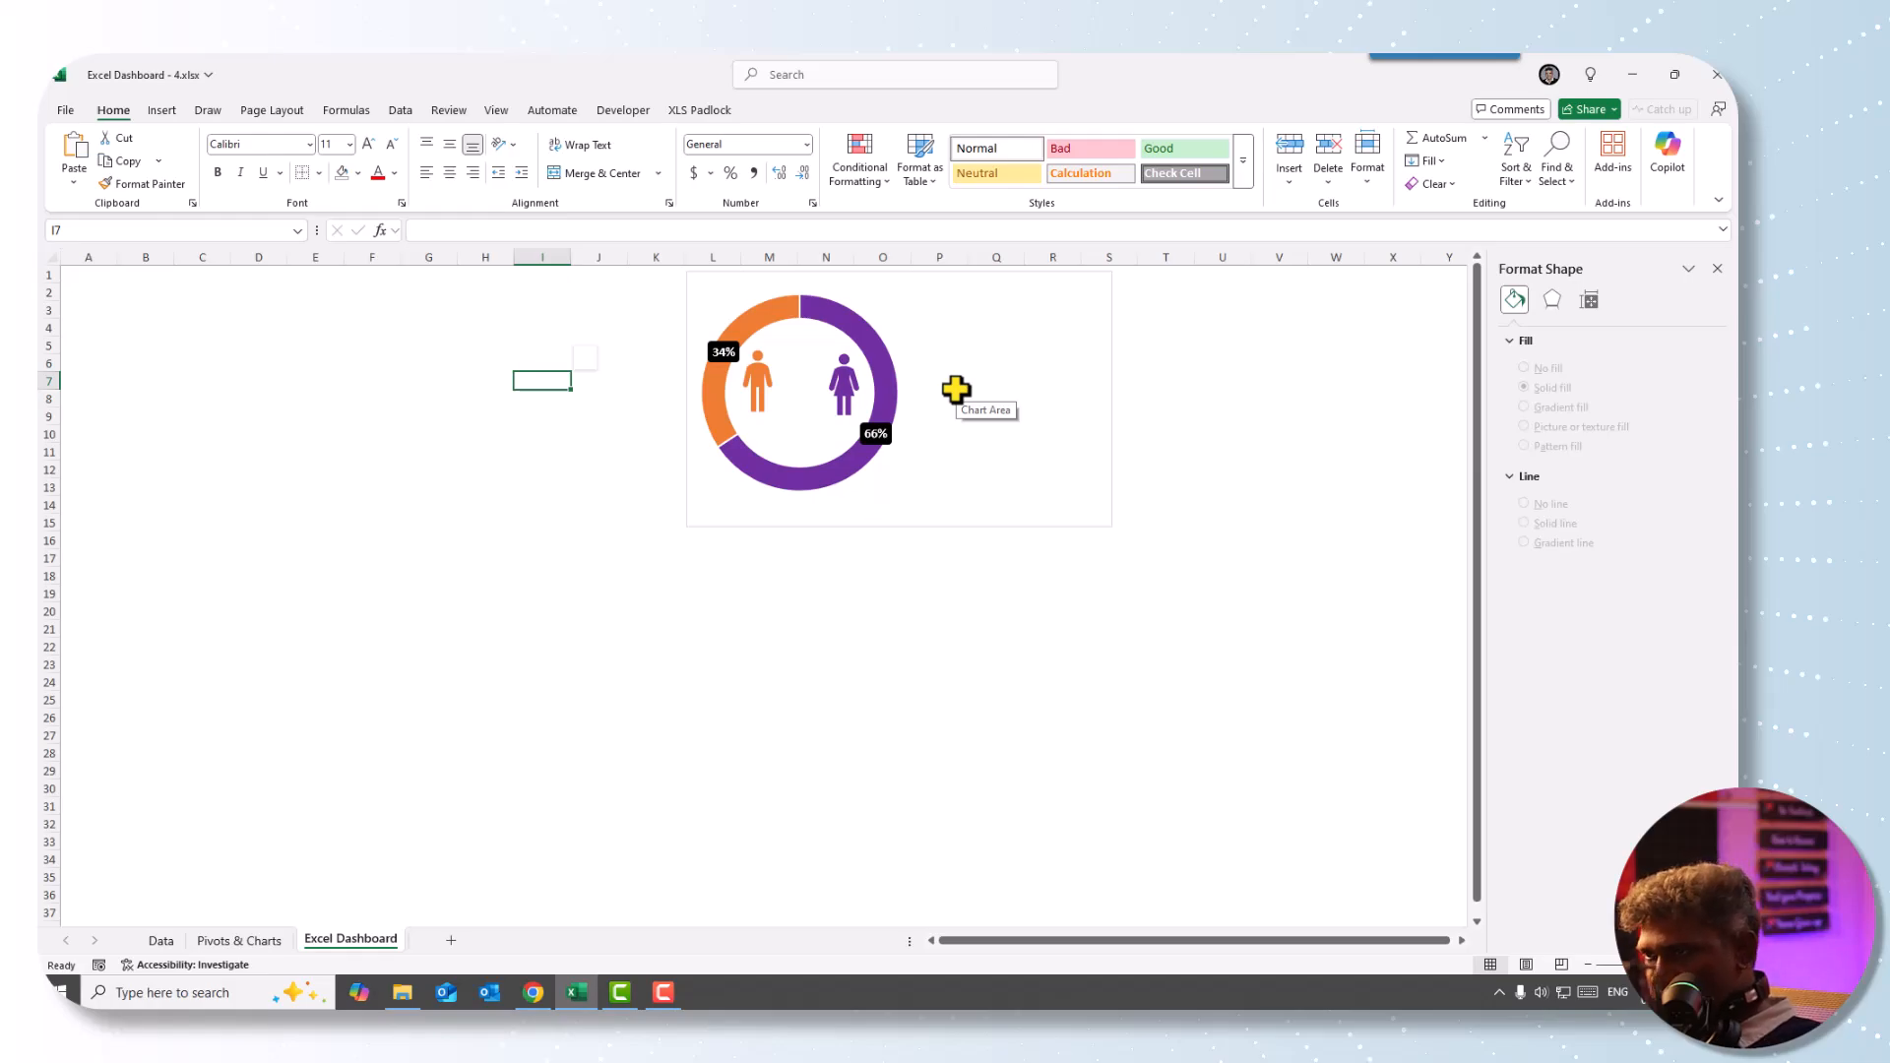
click(161, 110)
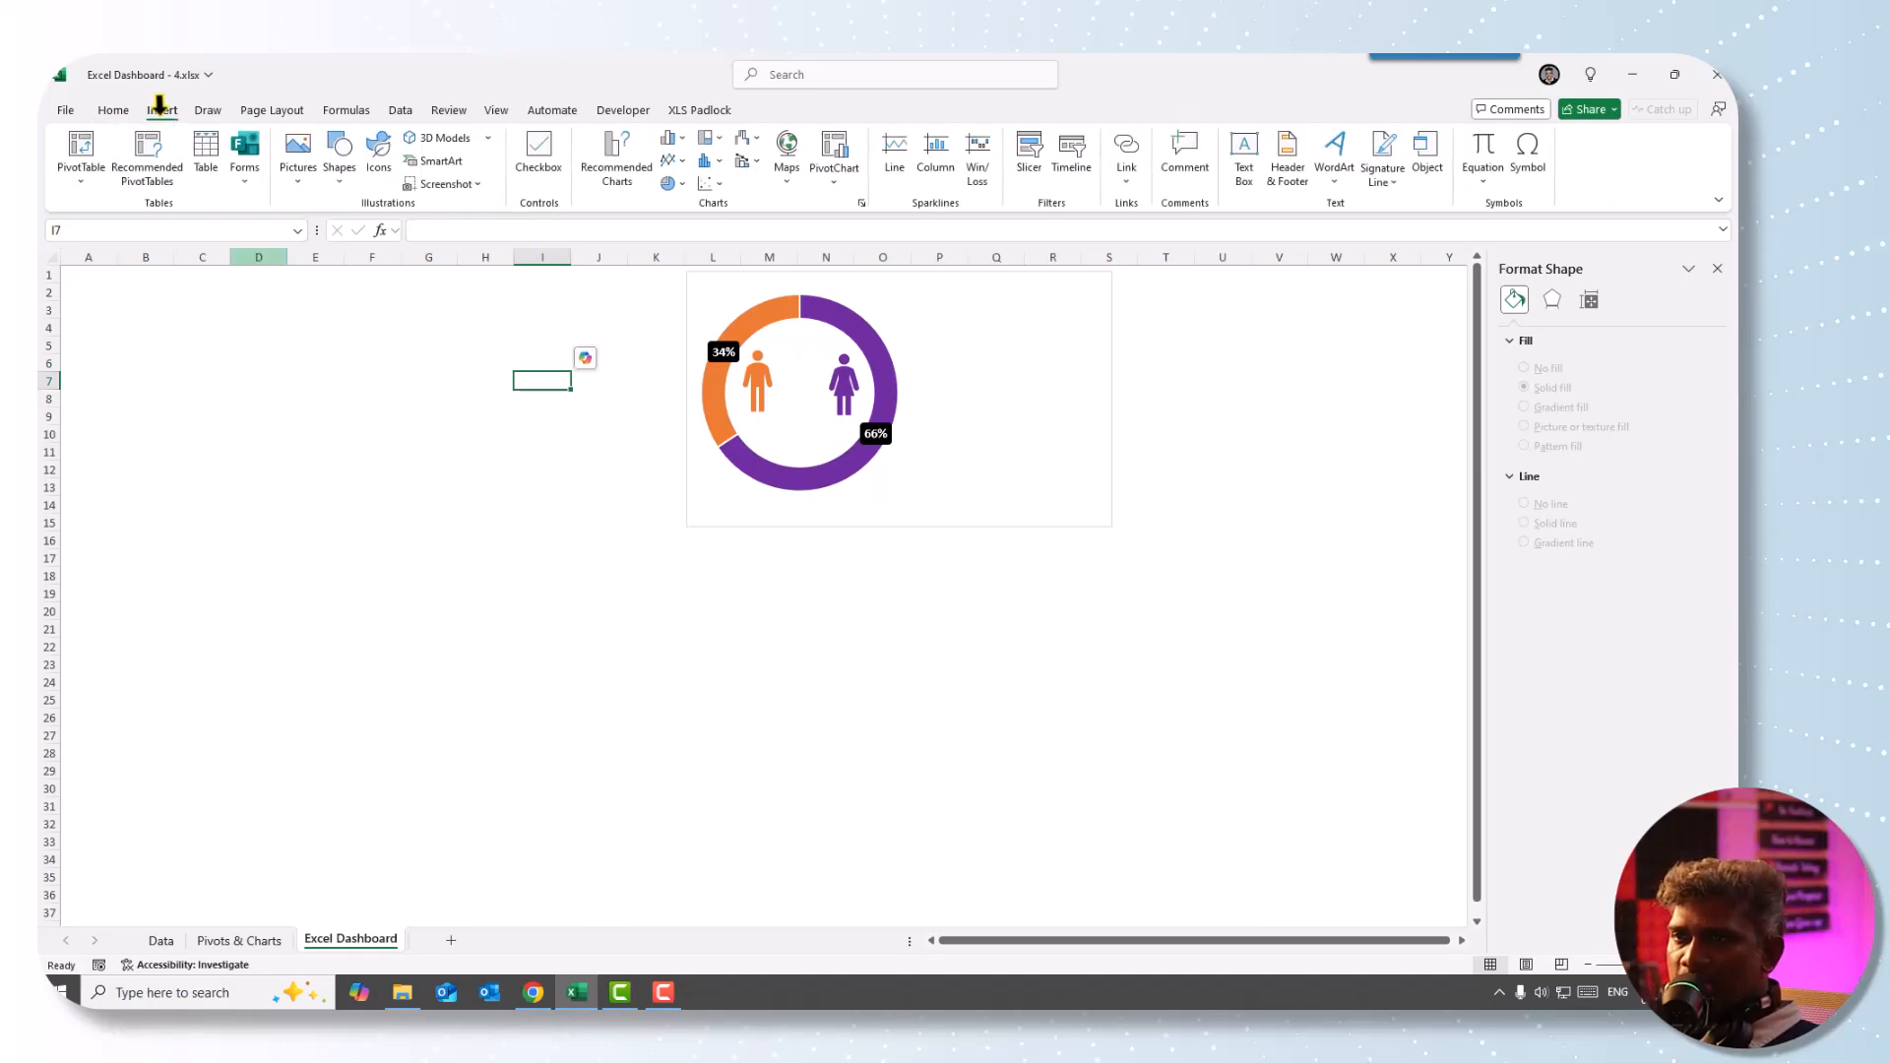
click(338, 169)
click(439, 234)
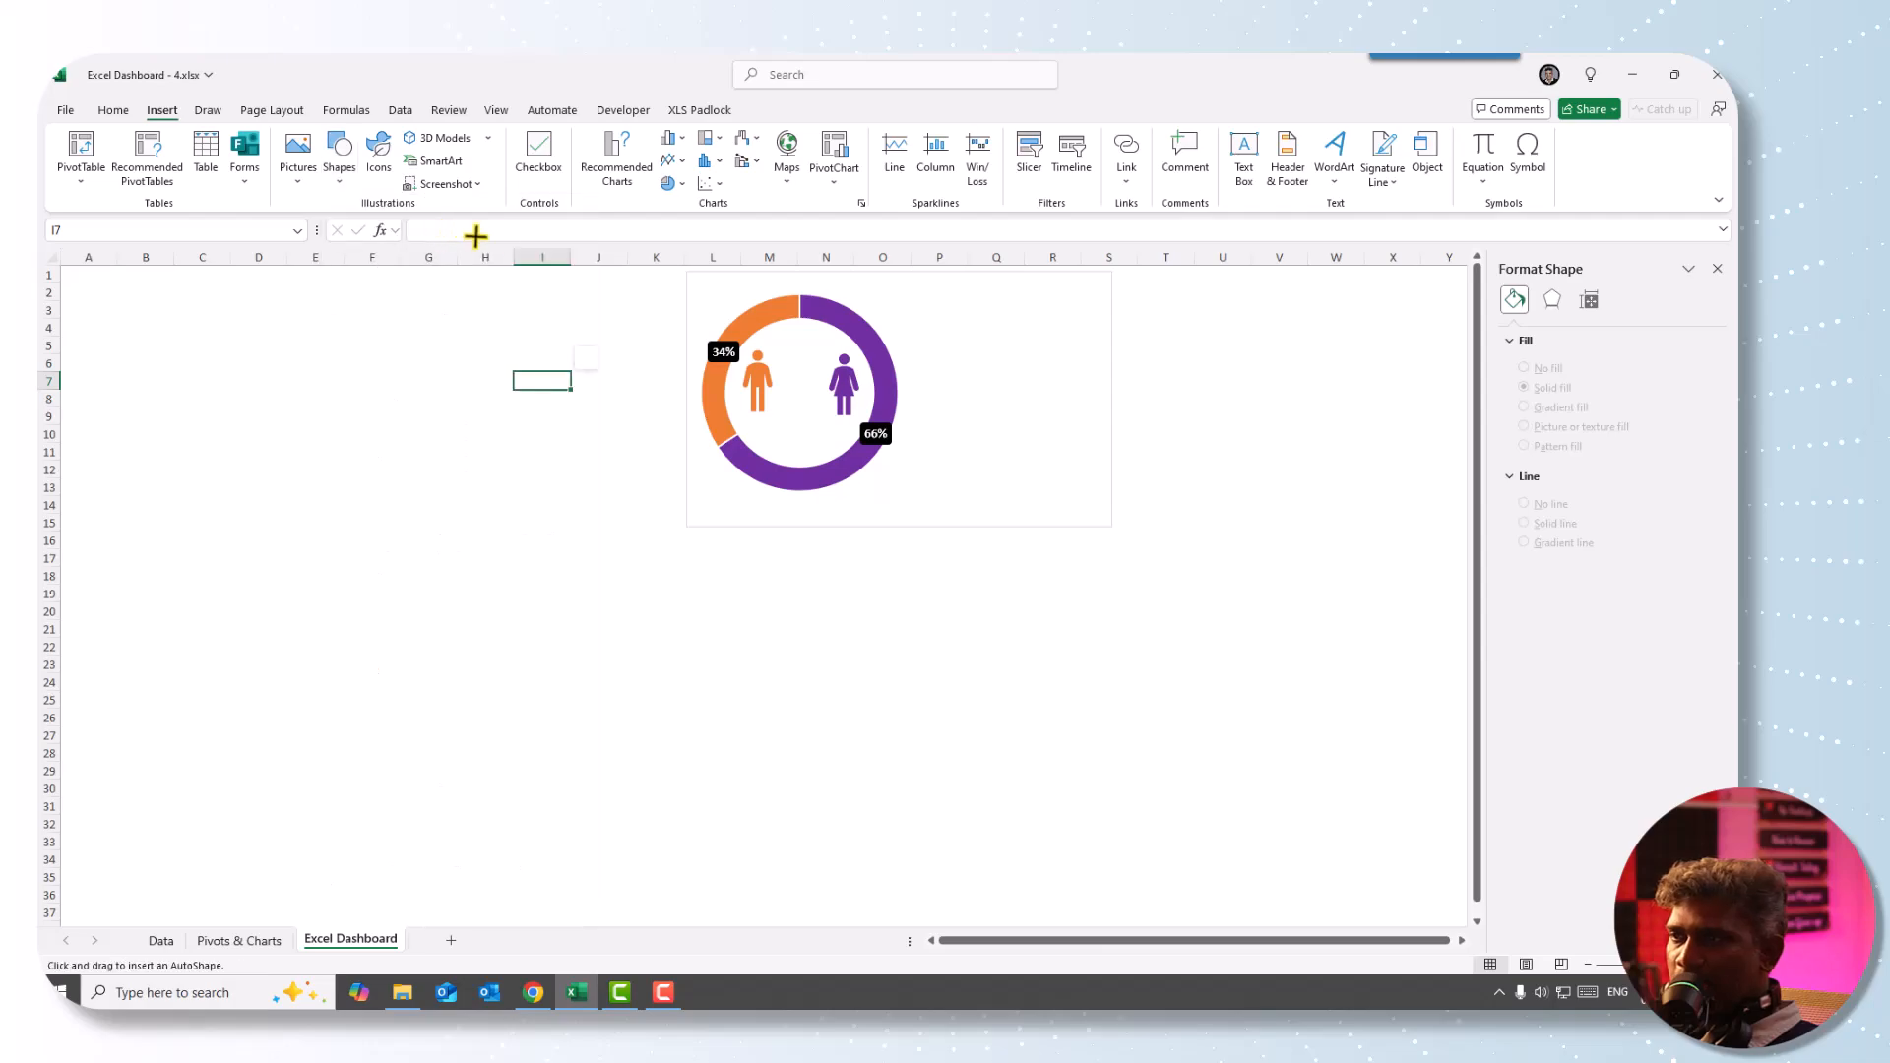
drag(926, 293, 971, 440)
- Label the three rounded rectangles Female, Total employees and Male from the highest to the lowest, widening the middle one to about 1.29"
click(968, 306)
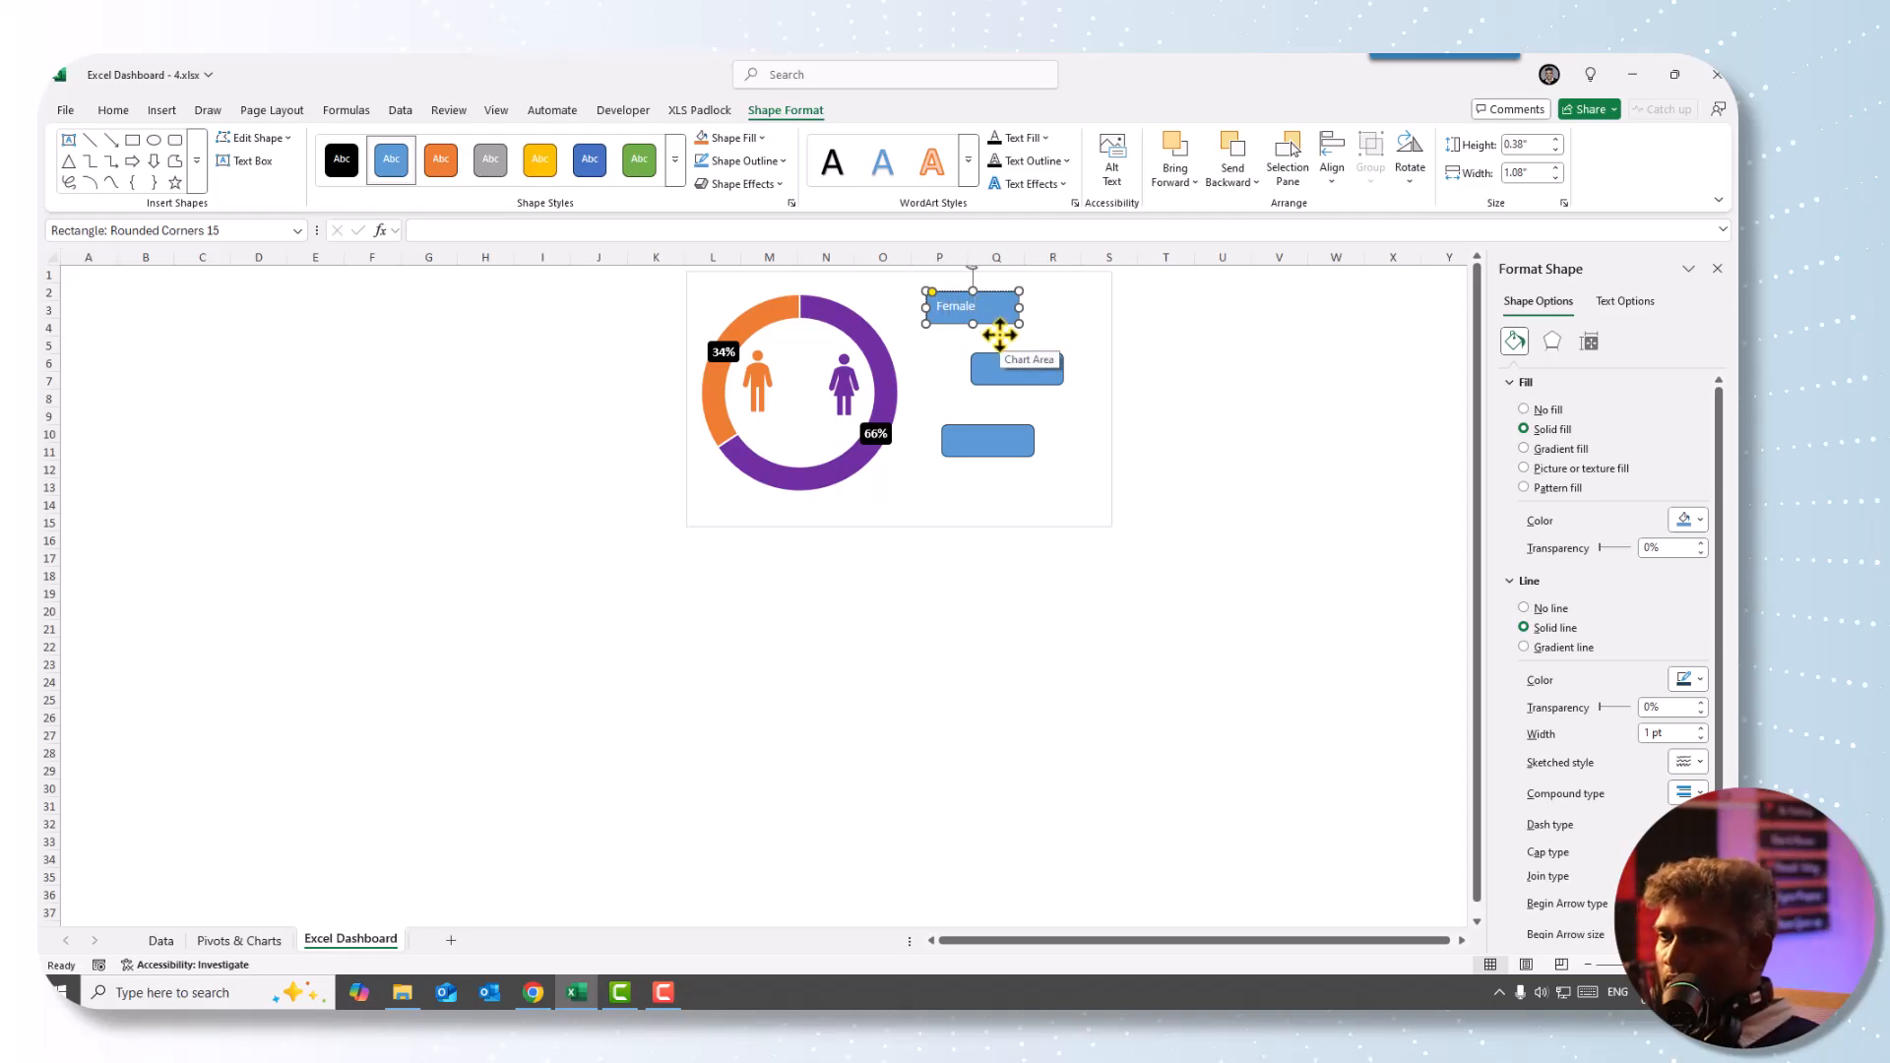
click(1010, 377)
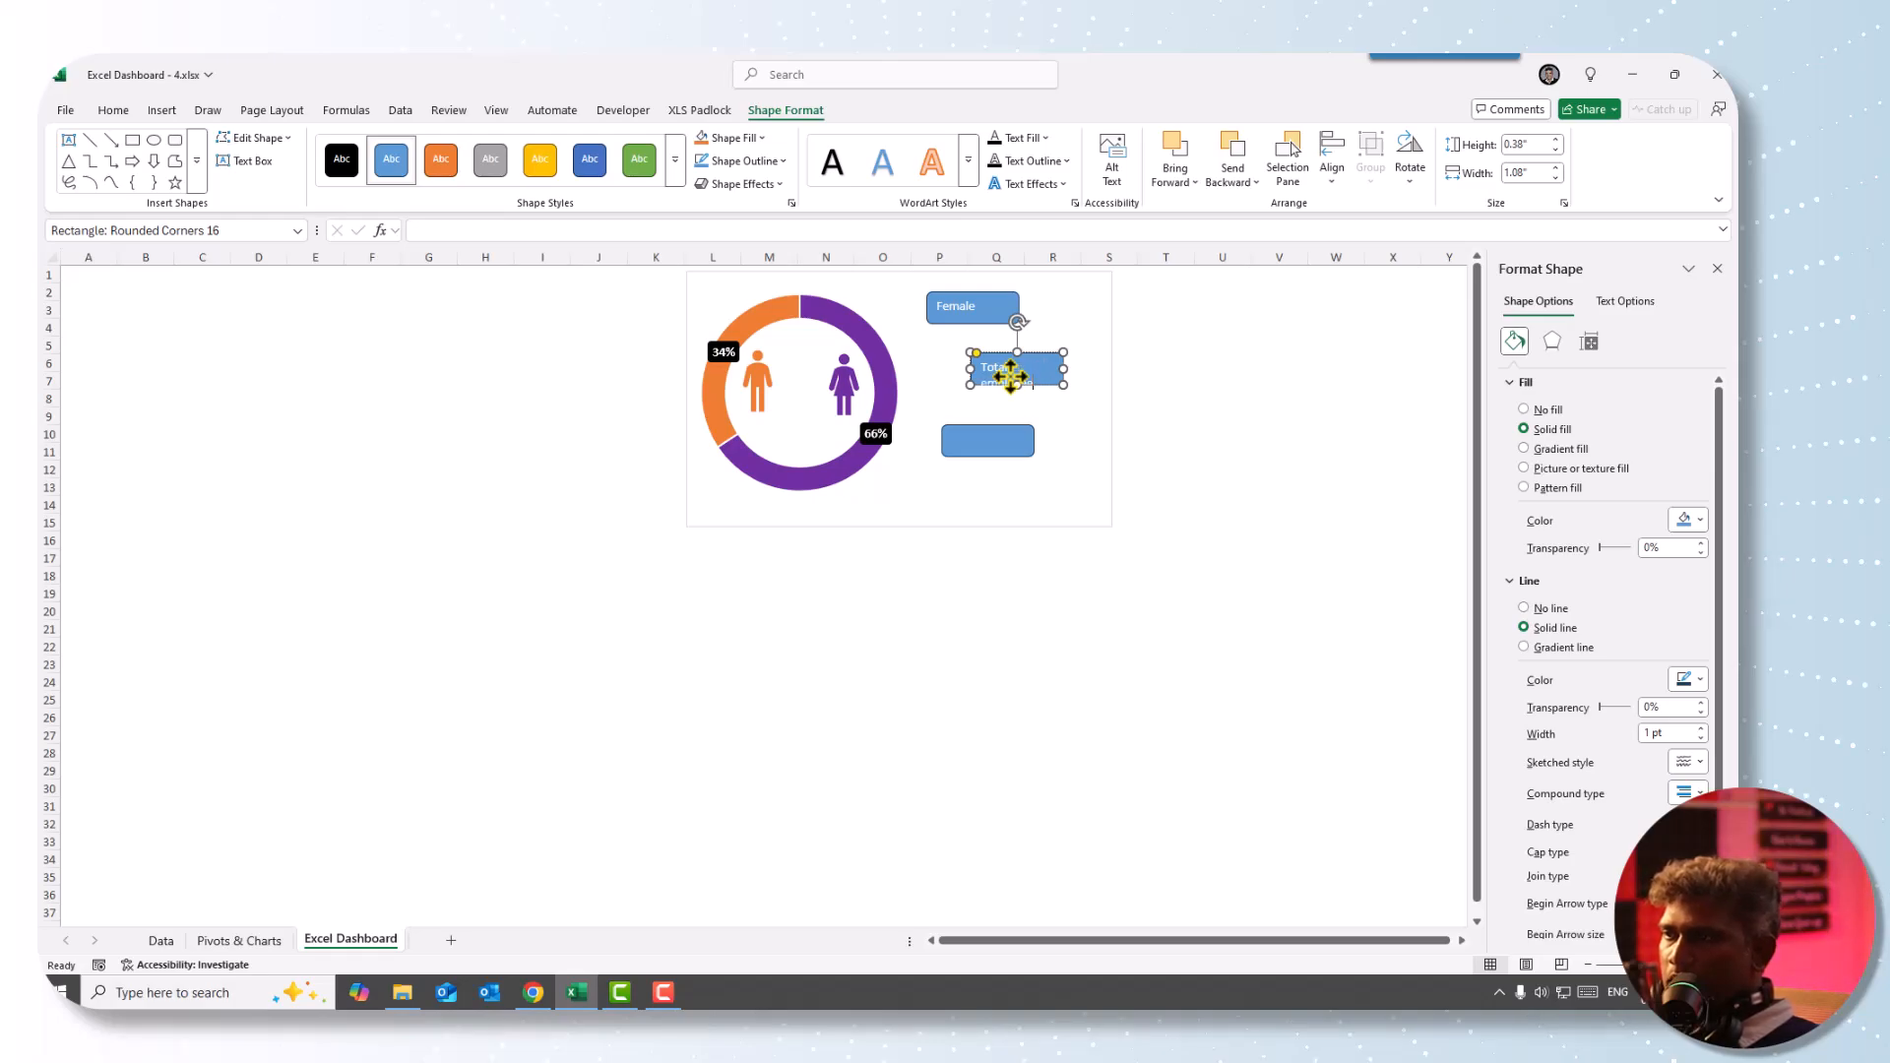
drag(1064, 370, 1081, 369)
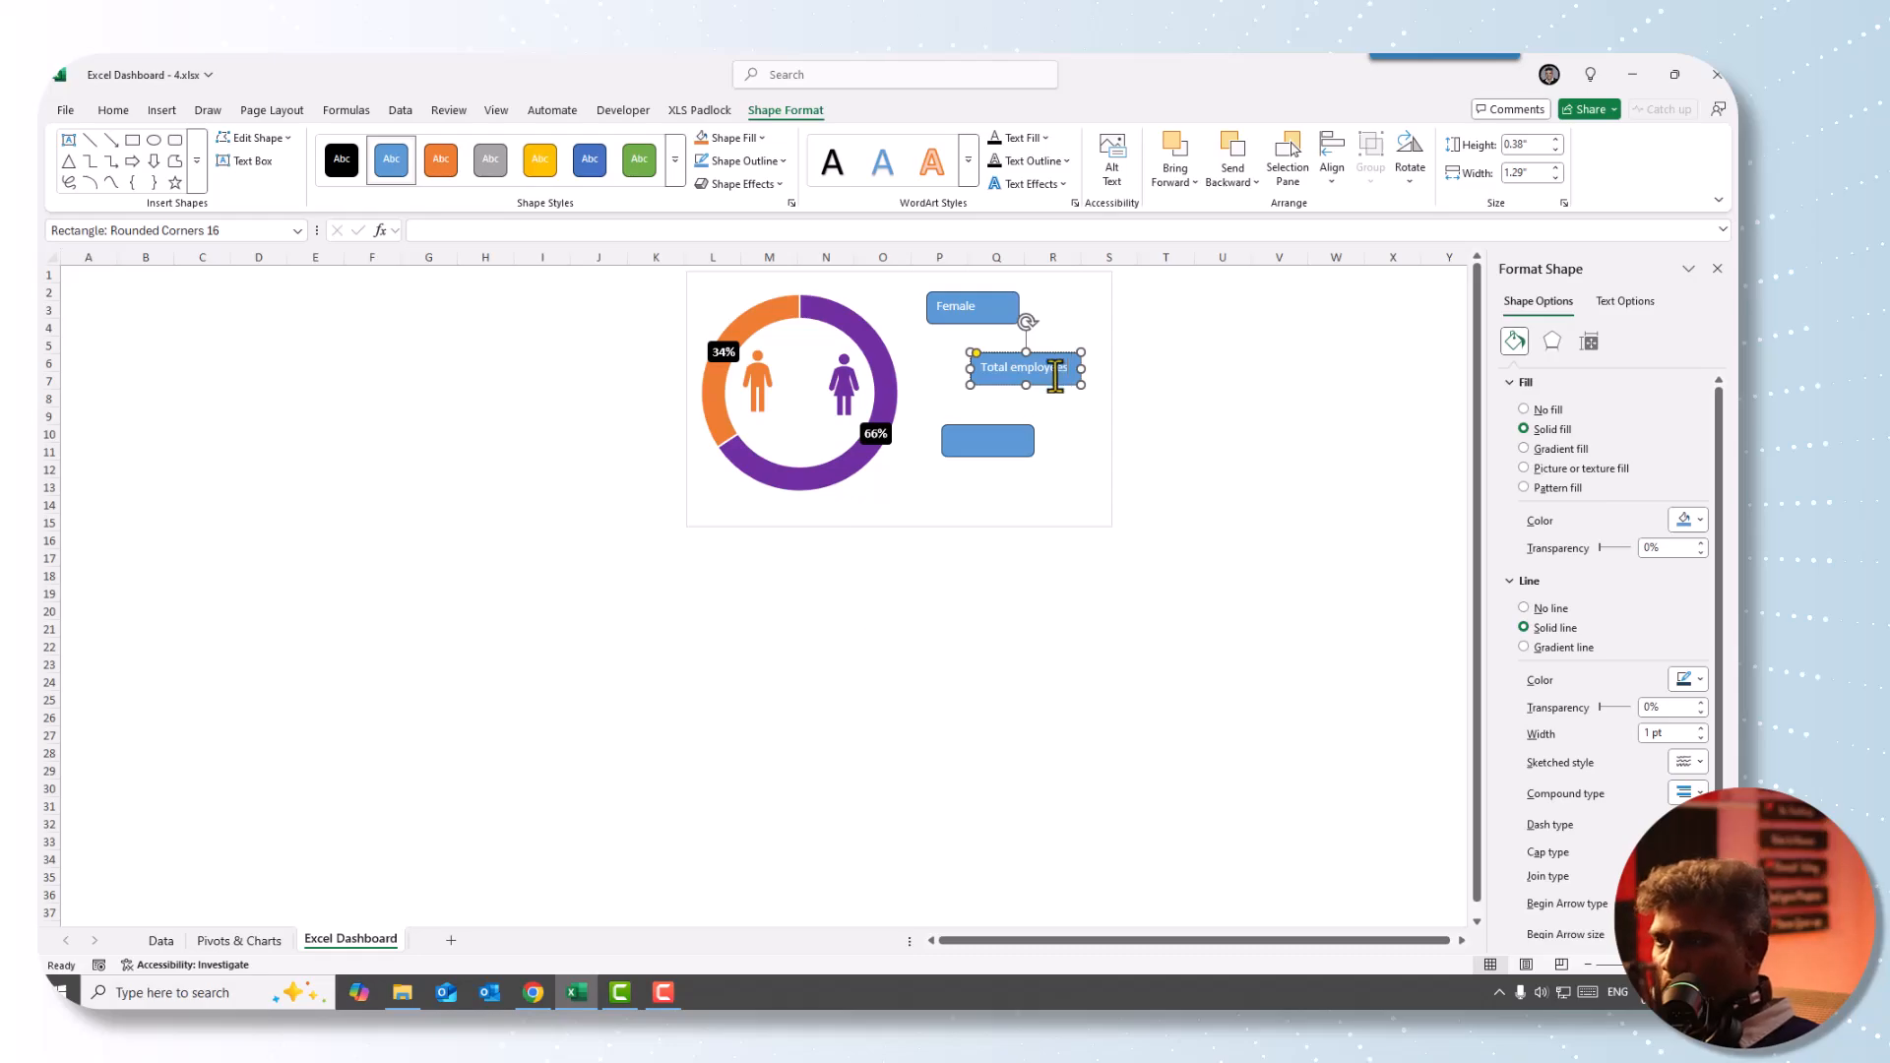
click(977, 444)
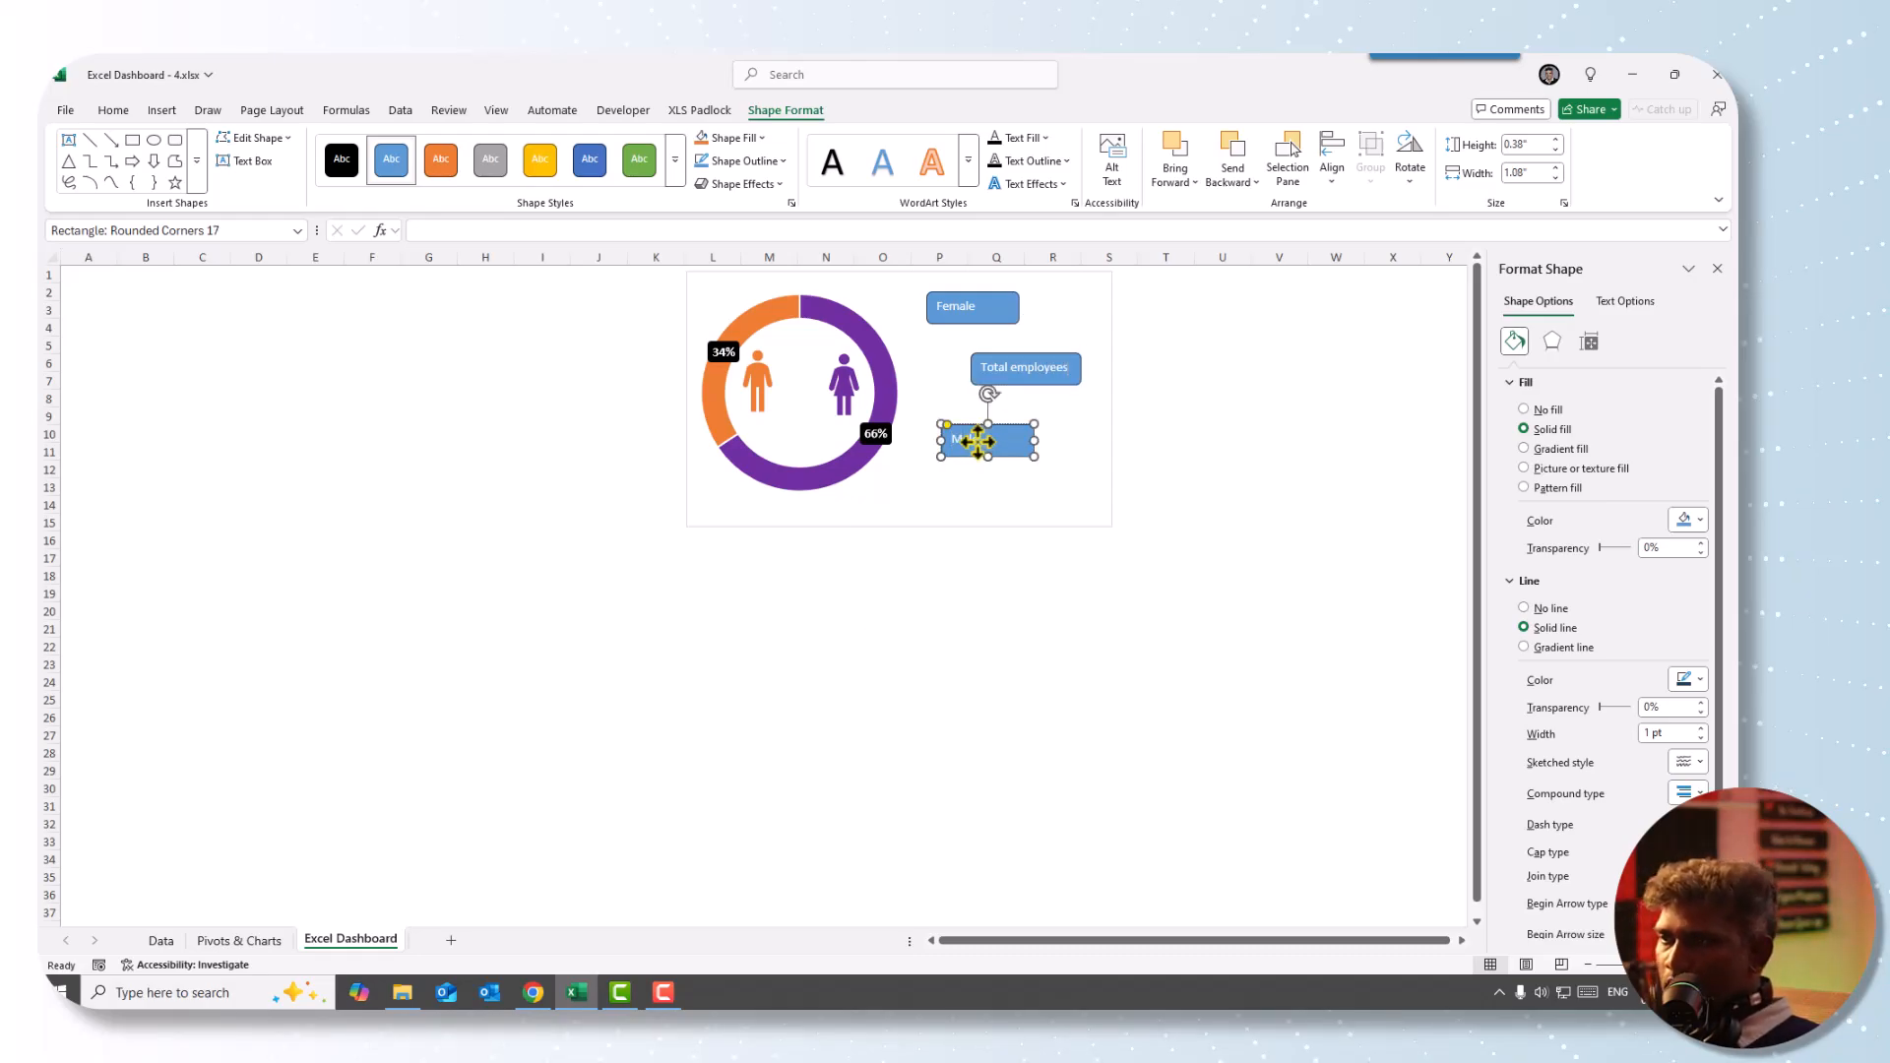
click(1098, 574)
- Center the text of all three label shapes horizontally and vertically, and make it 12 pt bold
click(990, 440)
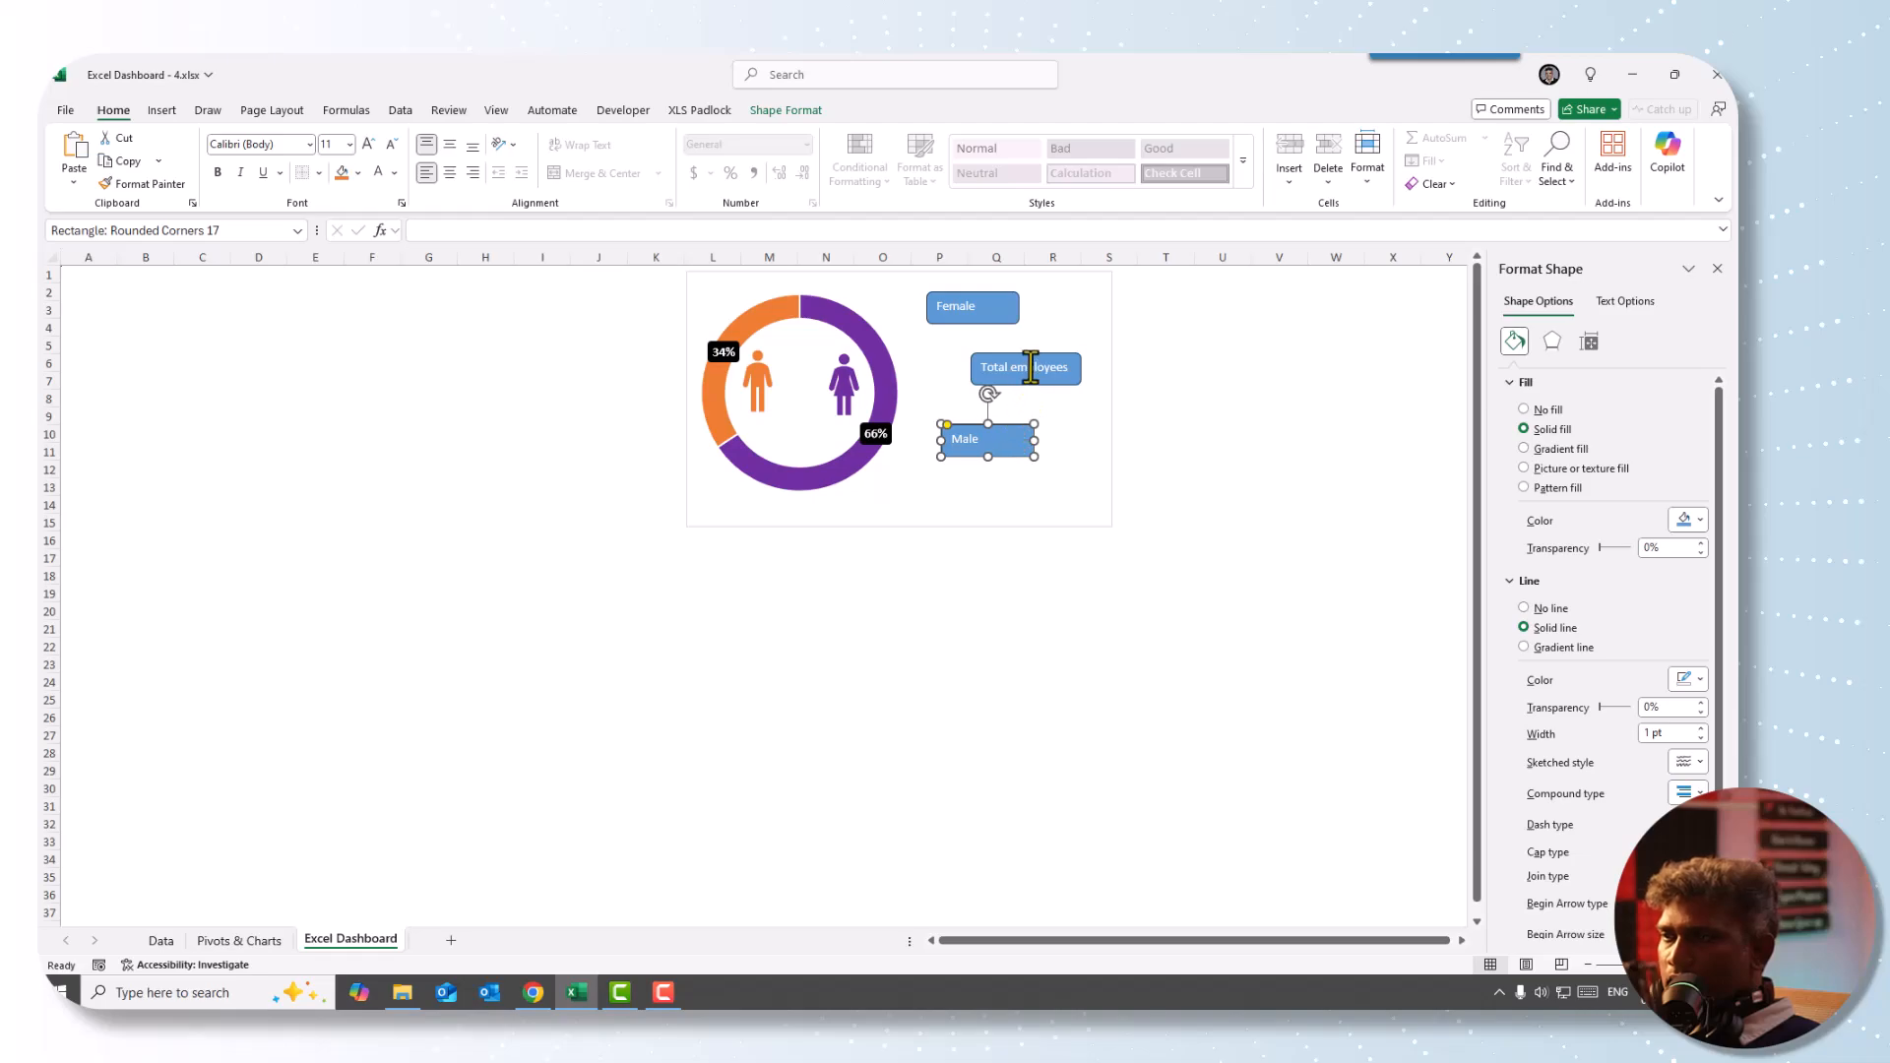
shift+click(1029, 368)
shift+click(992, 311)
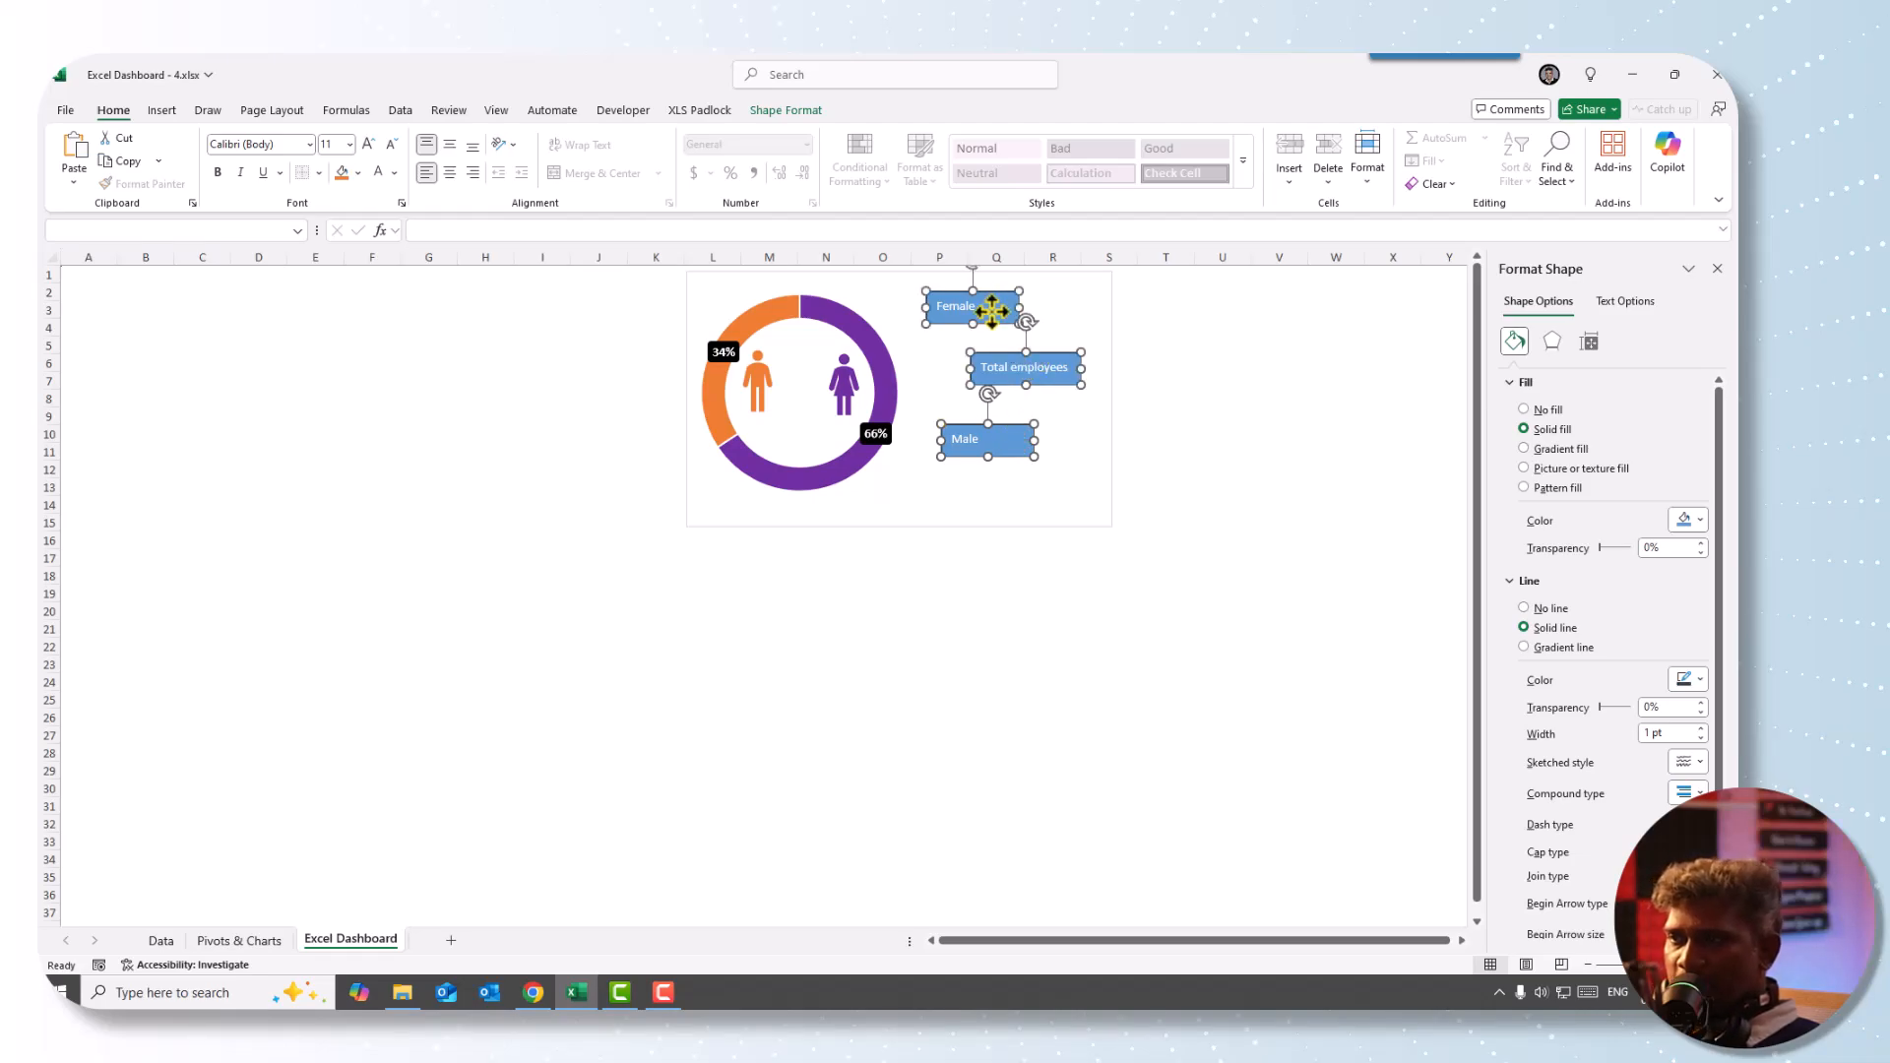
click(451, 172)
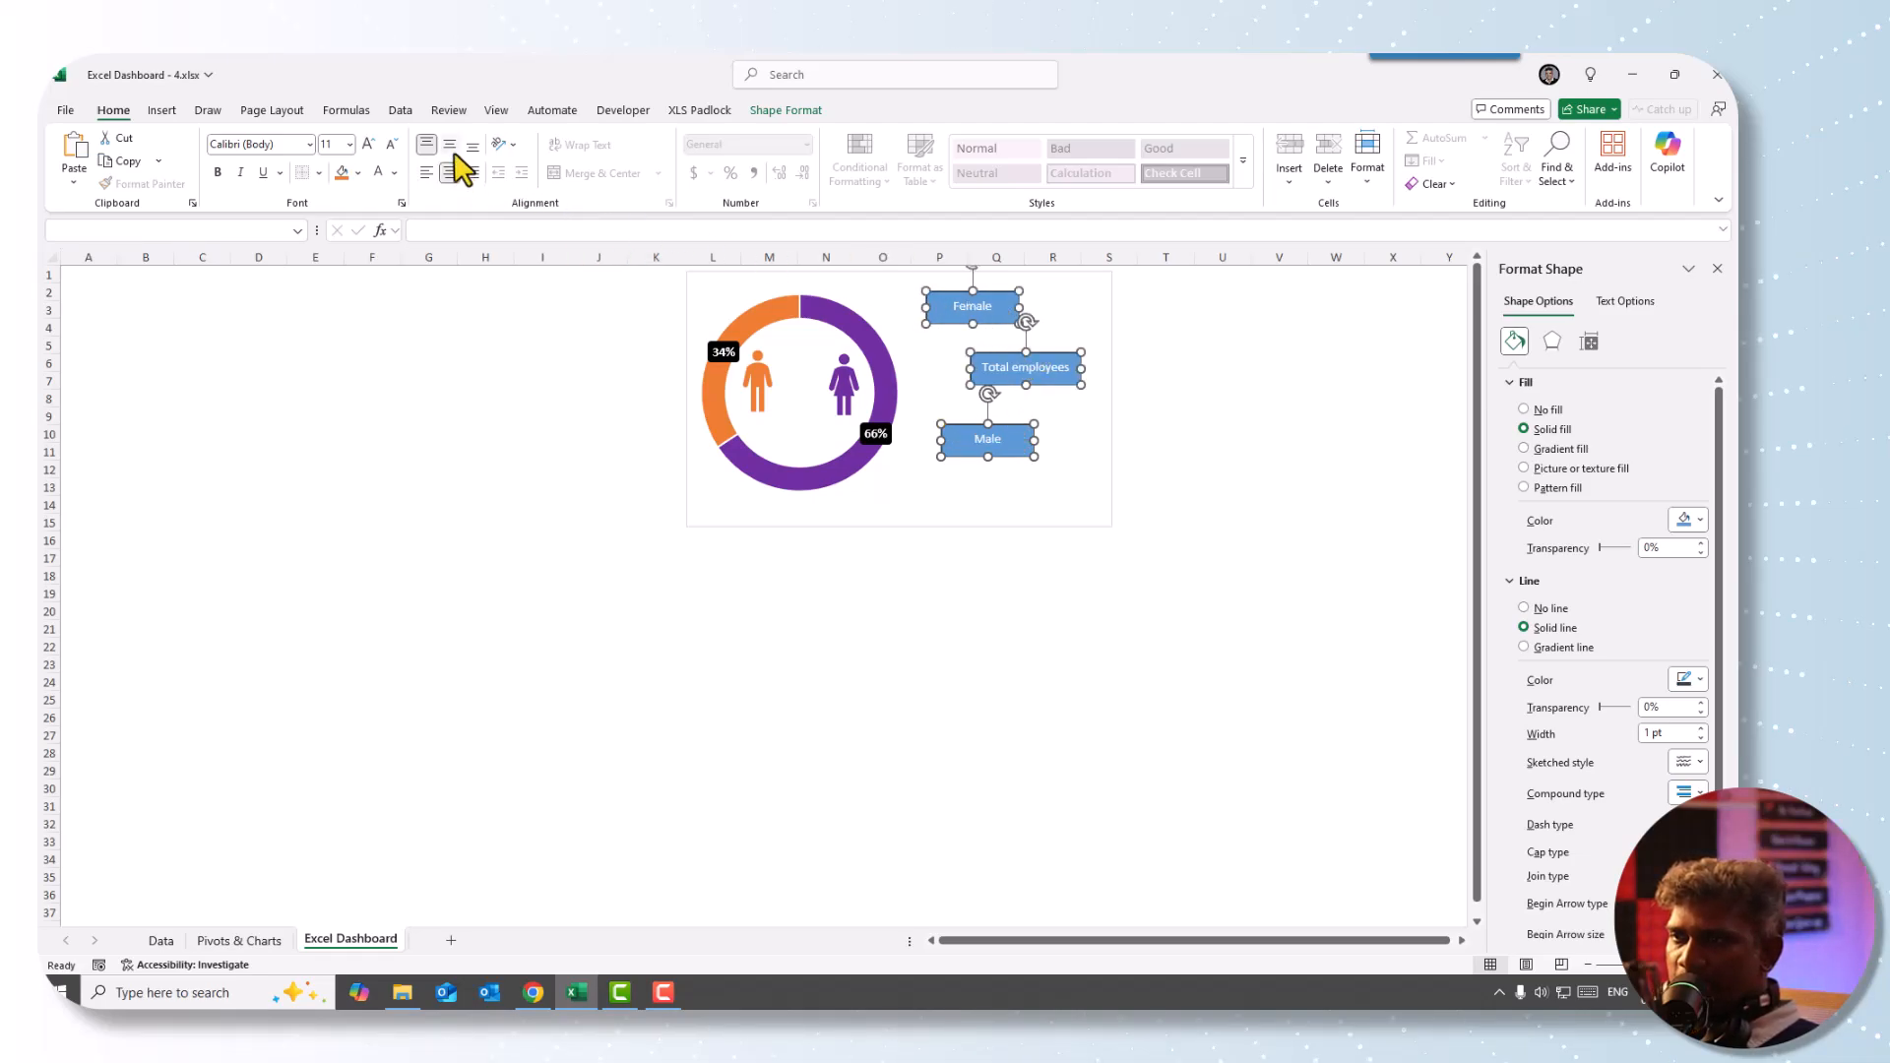
click(451, 145)
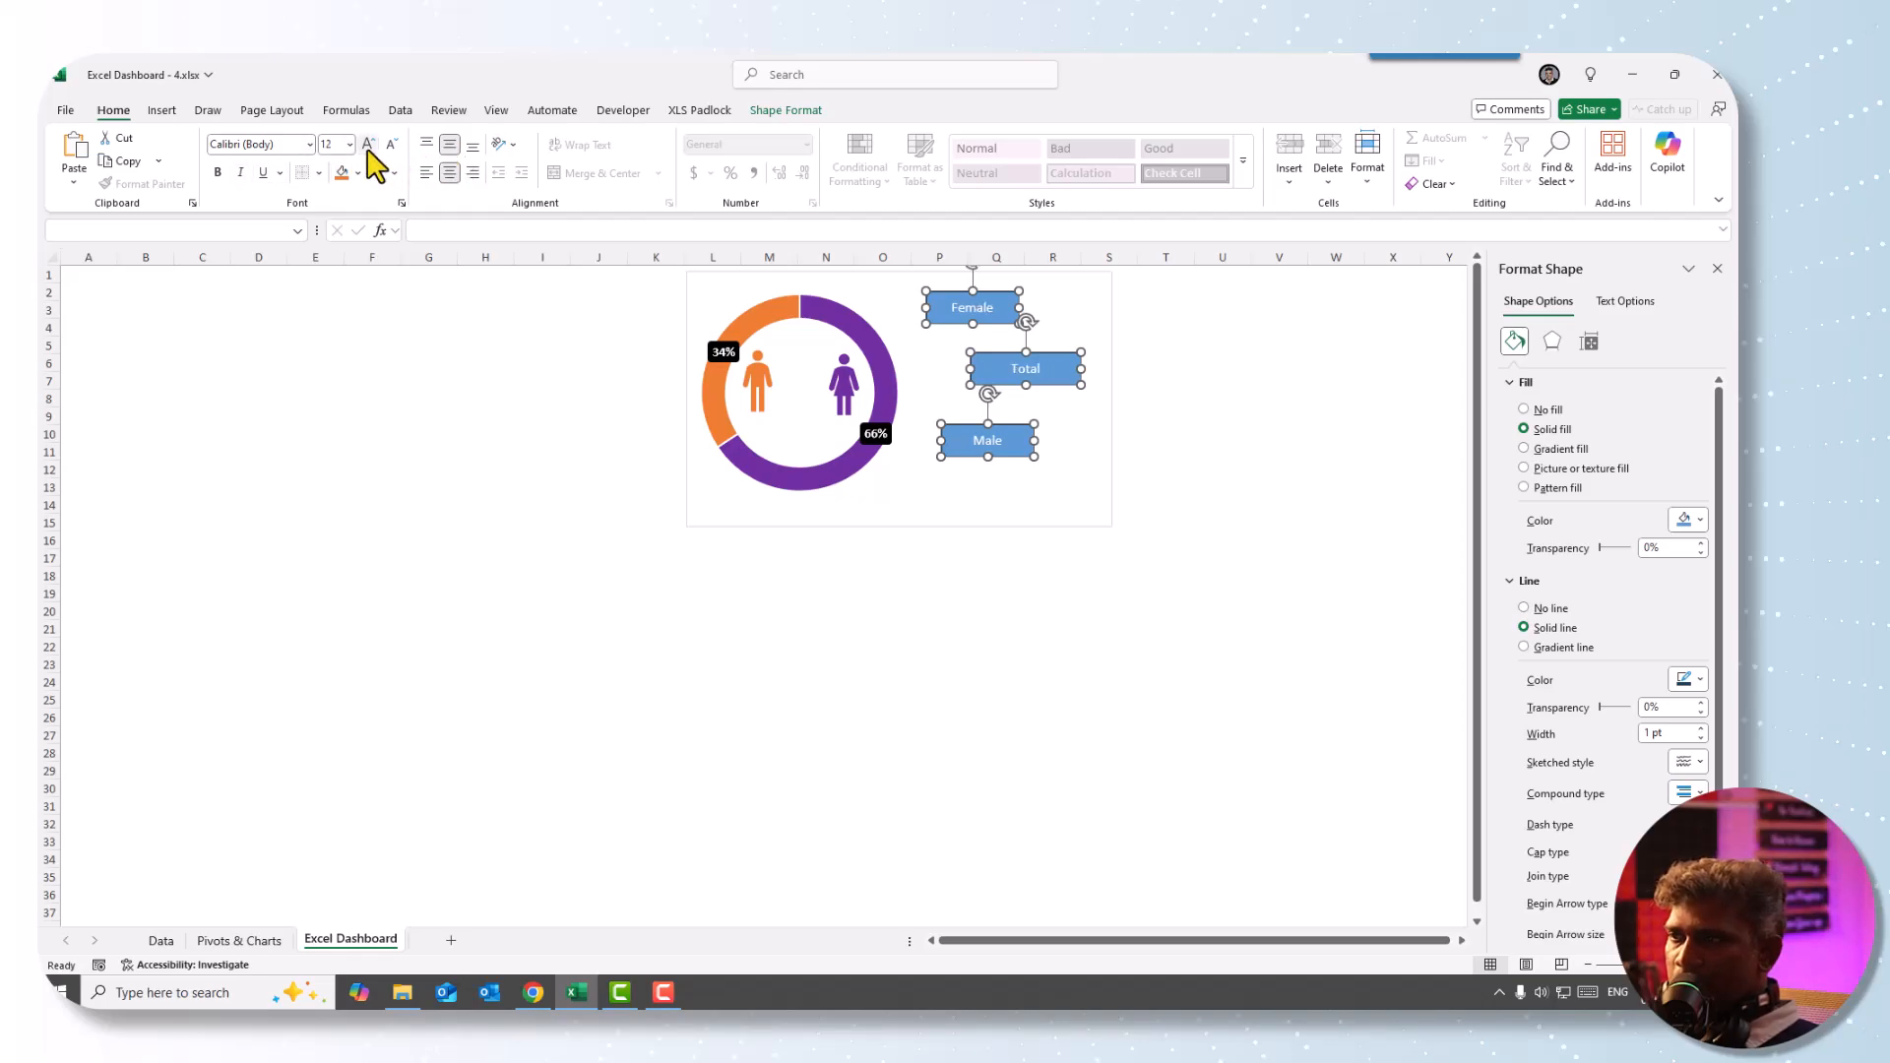
click(217, 173)
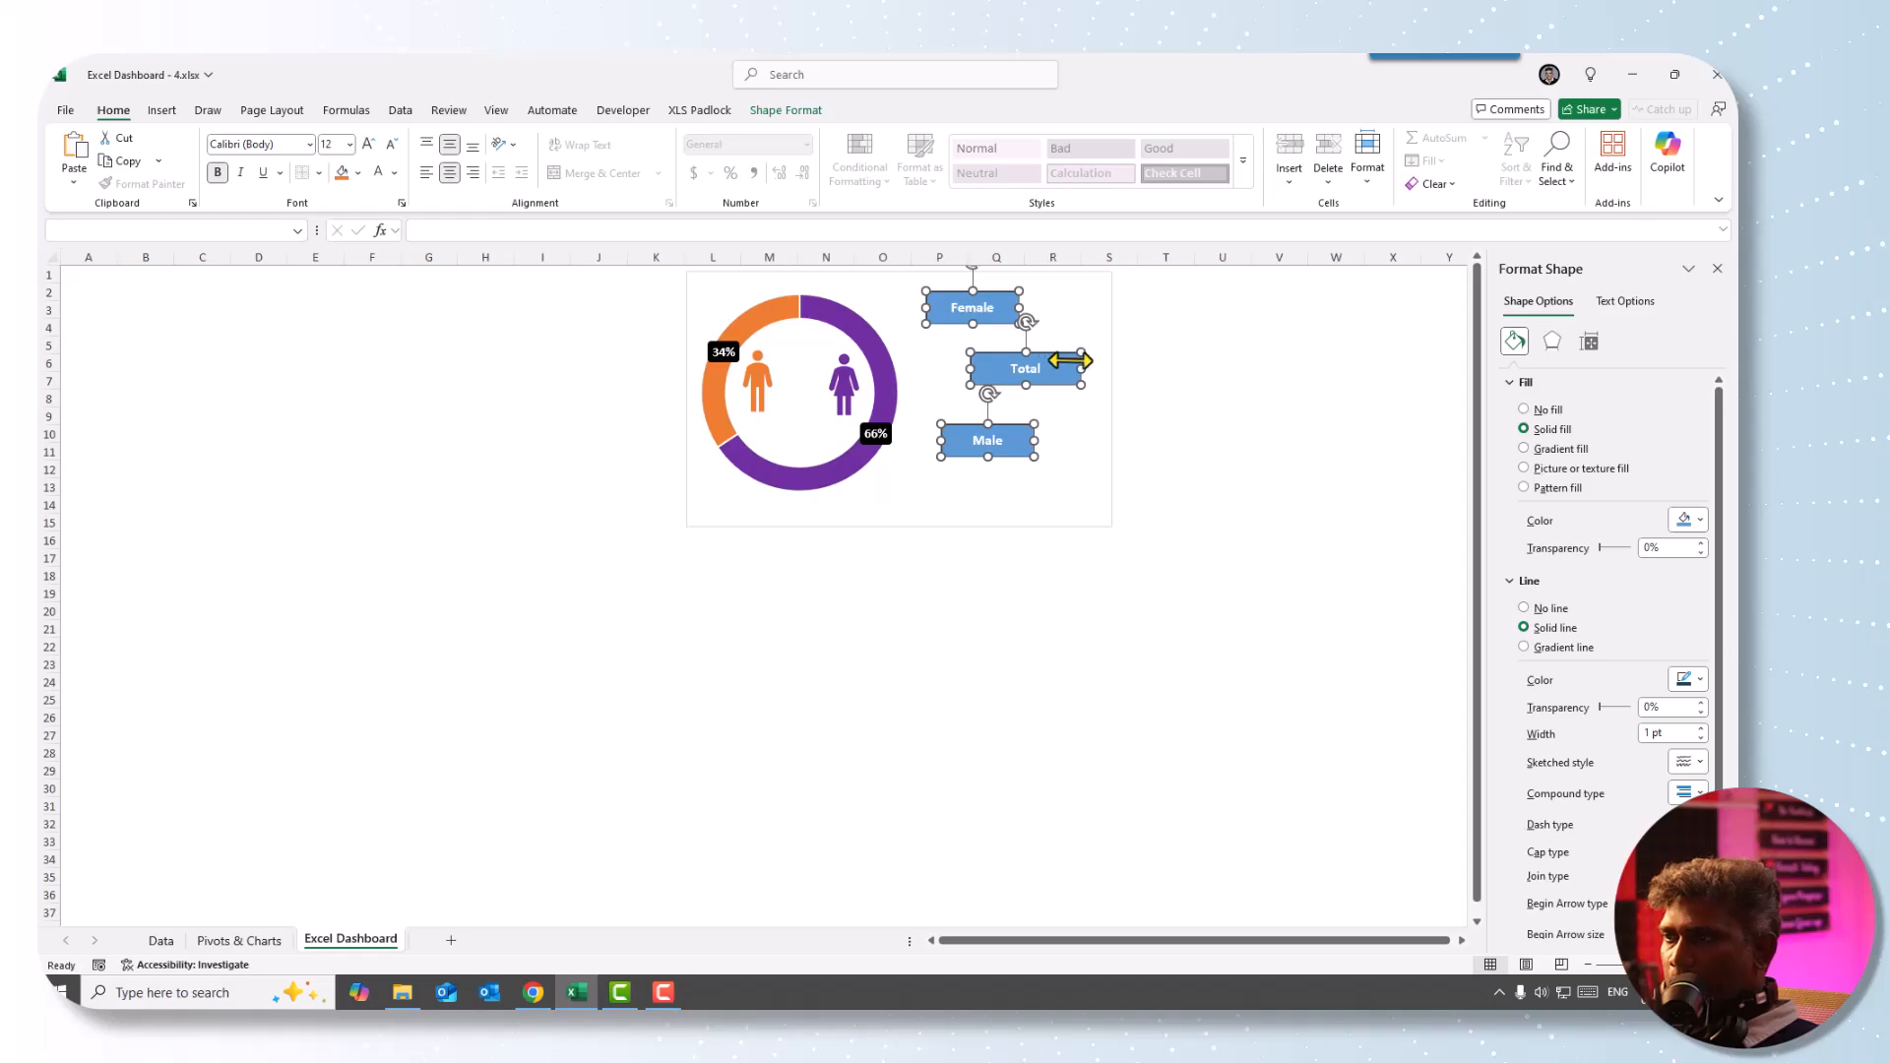
- Widen the Total employees shape so its label fits on one line
click(1130, 382)
click(1065, 367)
drag(1081, 369, 1097, 372)
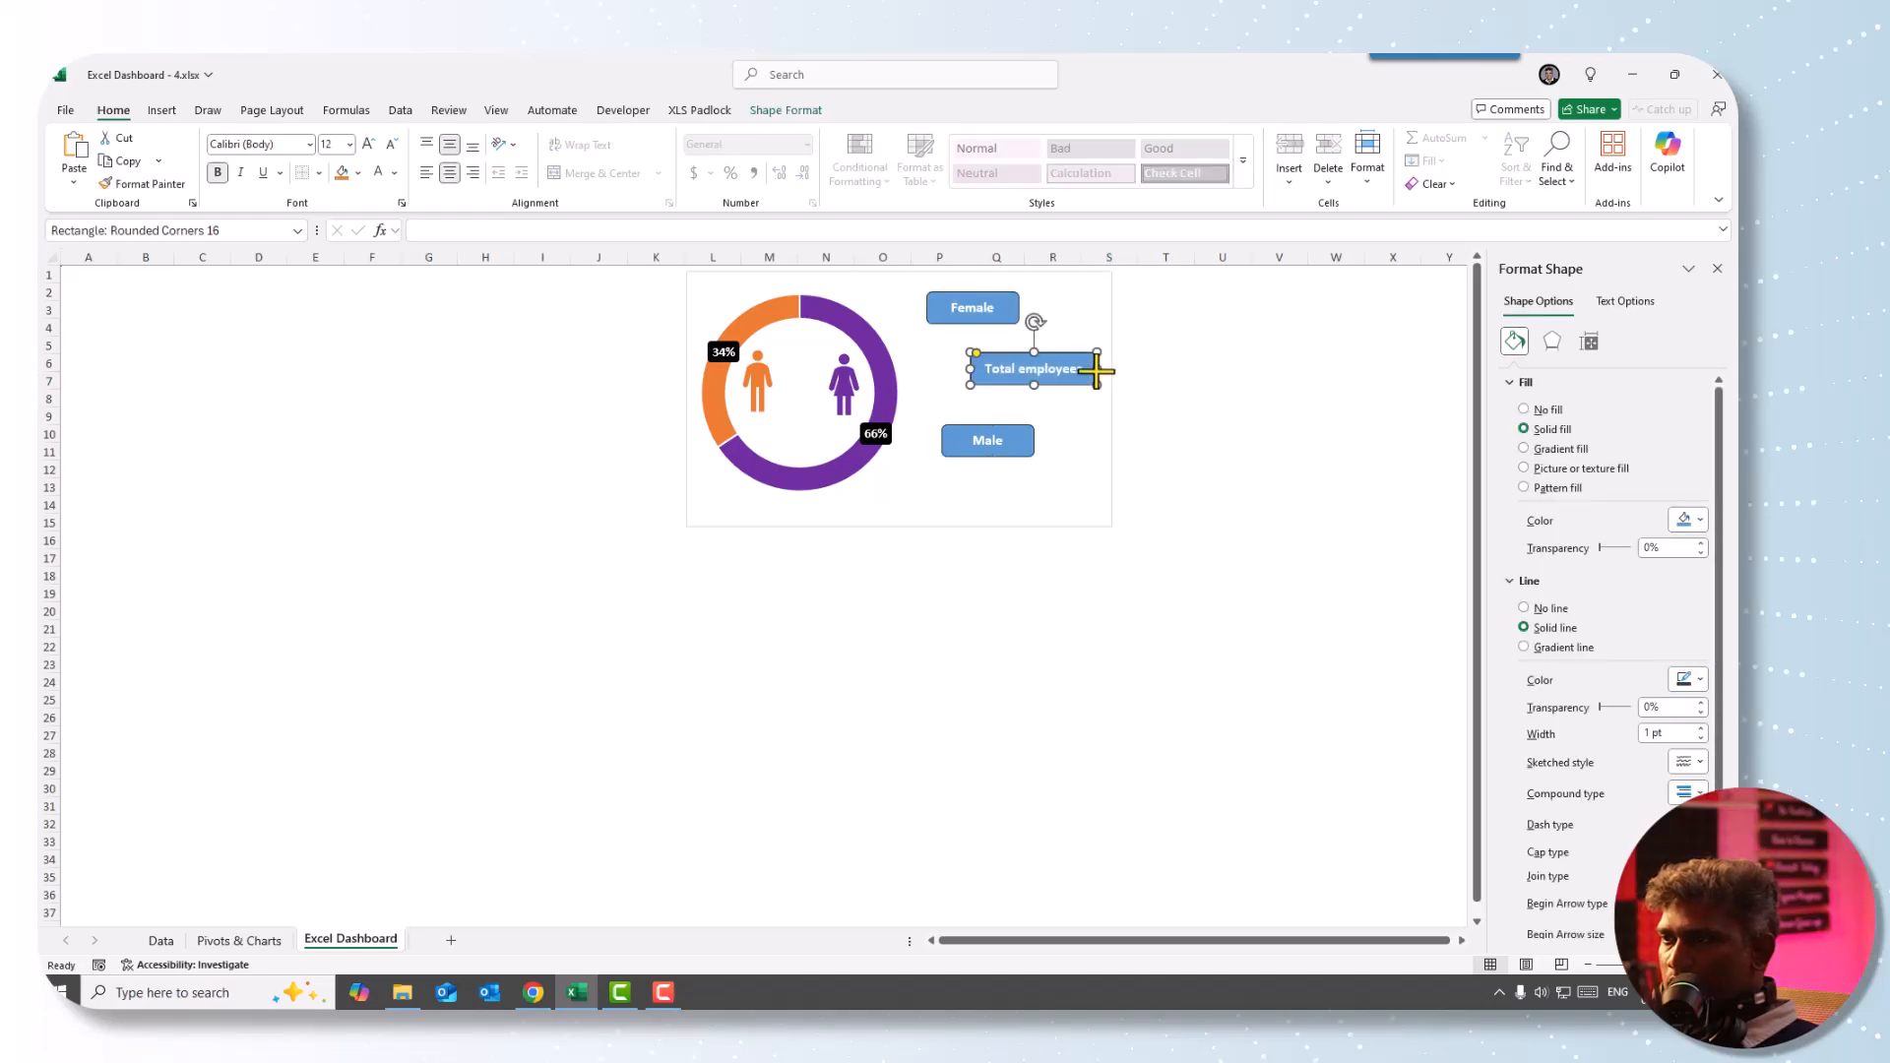
- Give the Female, Total employees and Male shapes black text, with no fill and no outline
shift+click(997, 309)
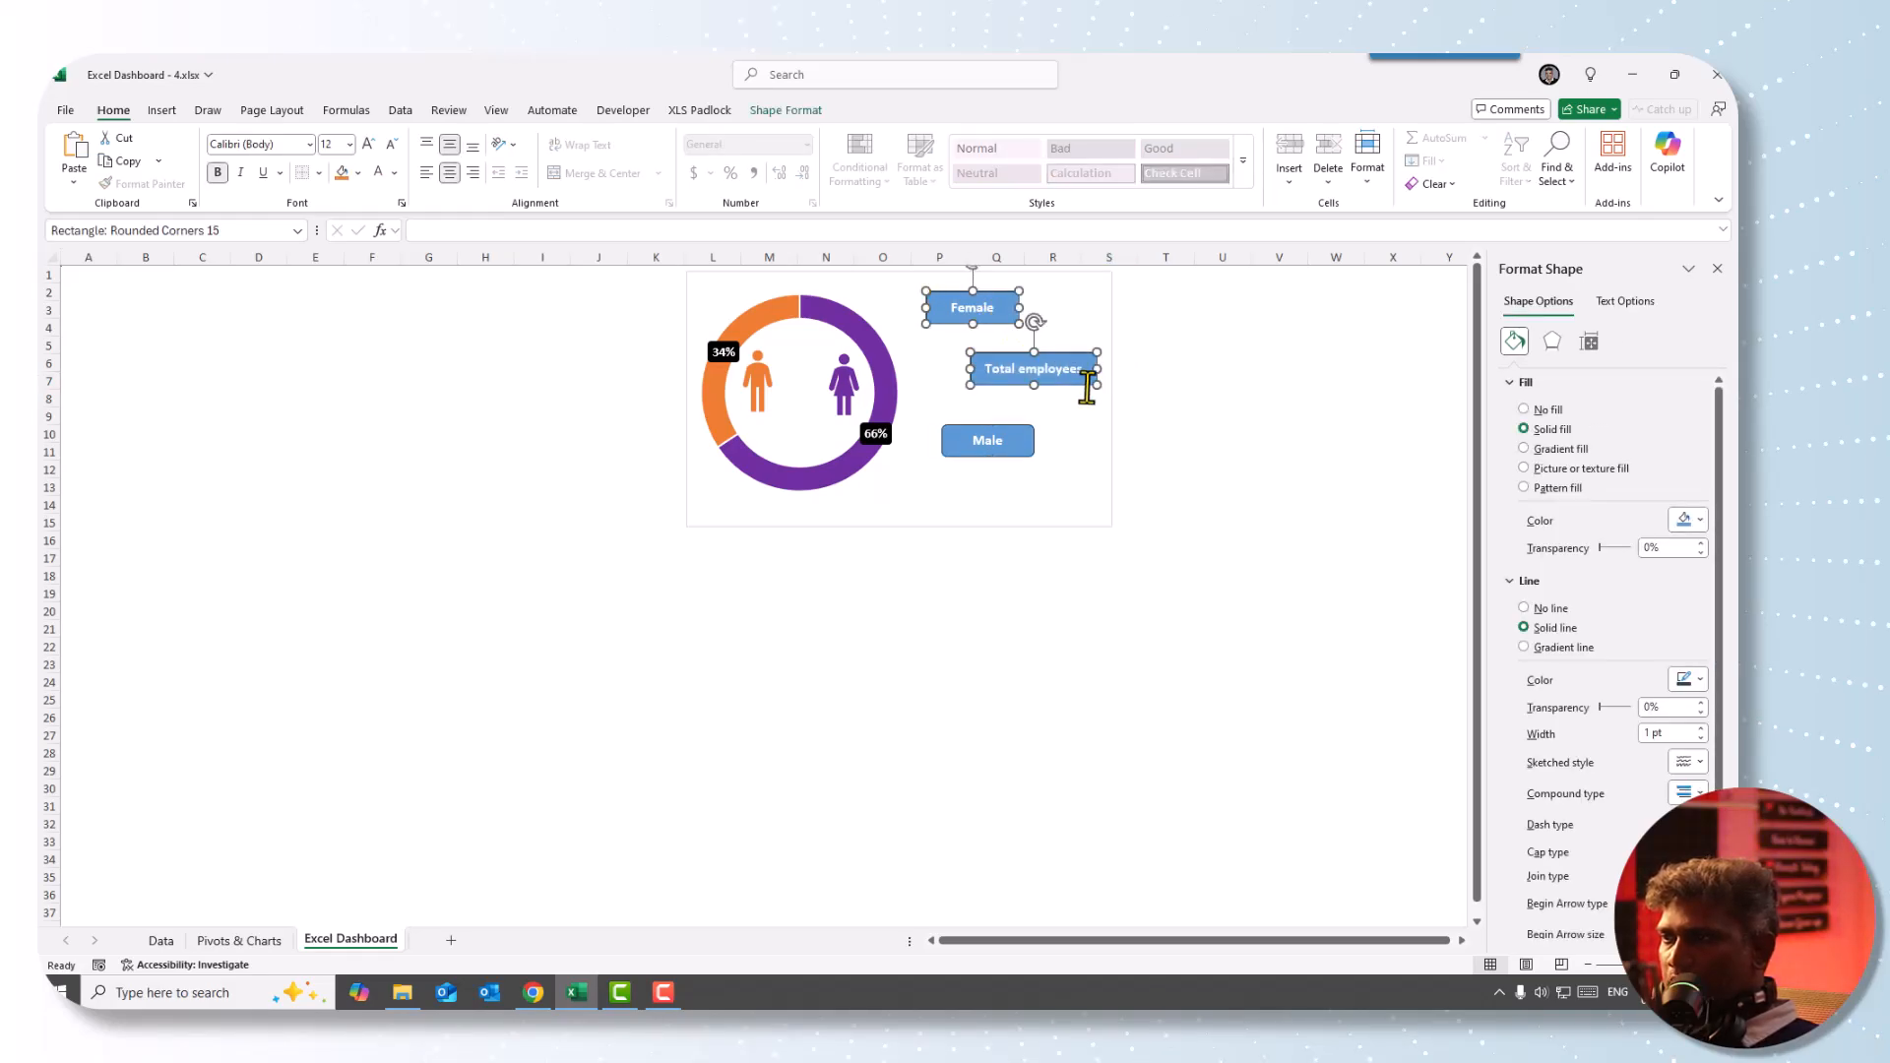
shift+click(995, 443)
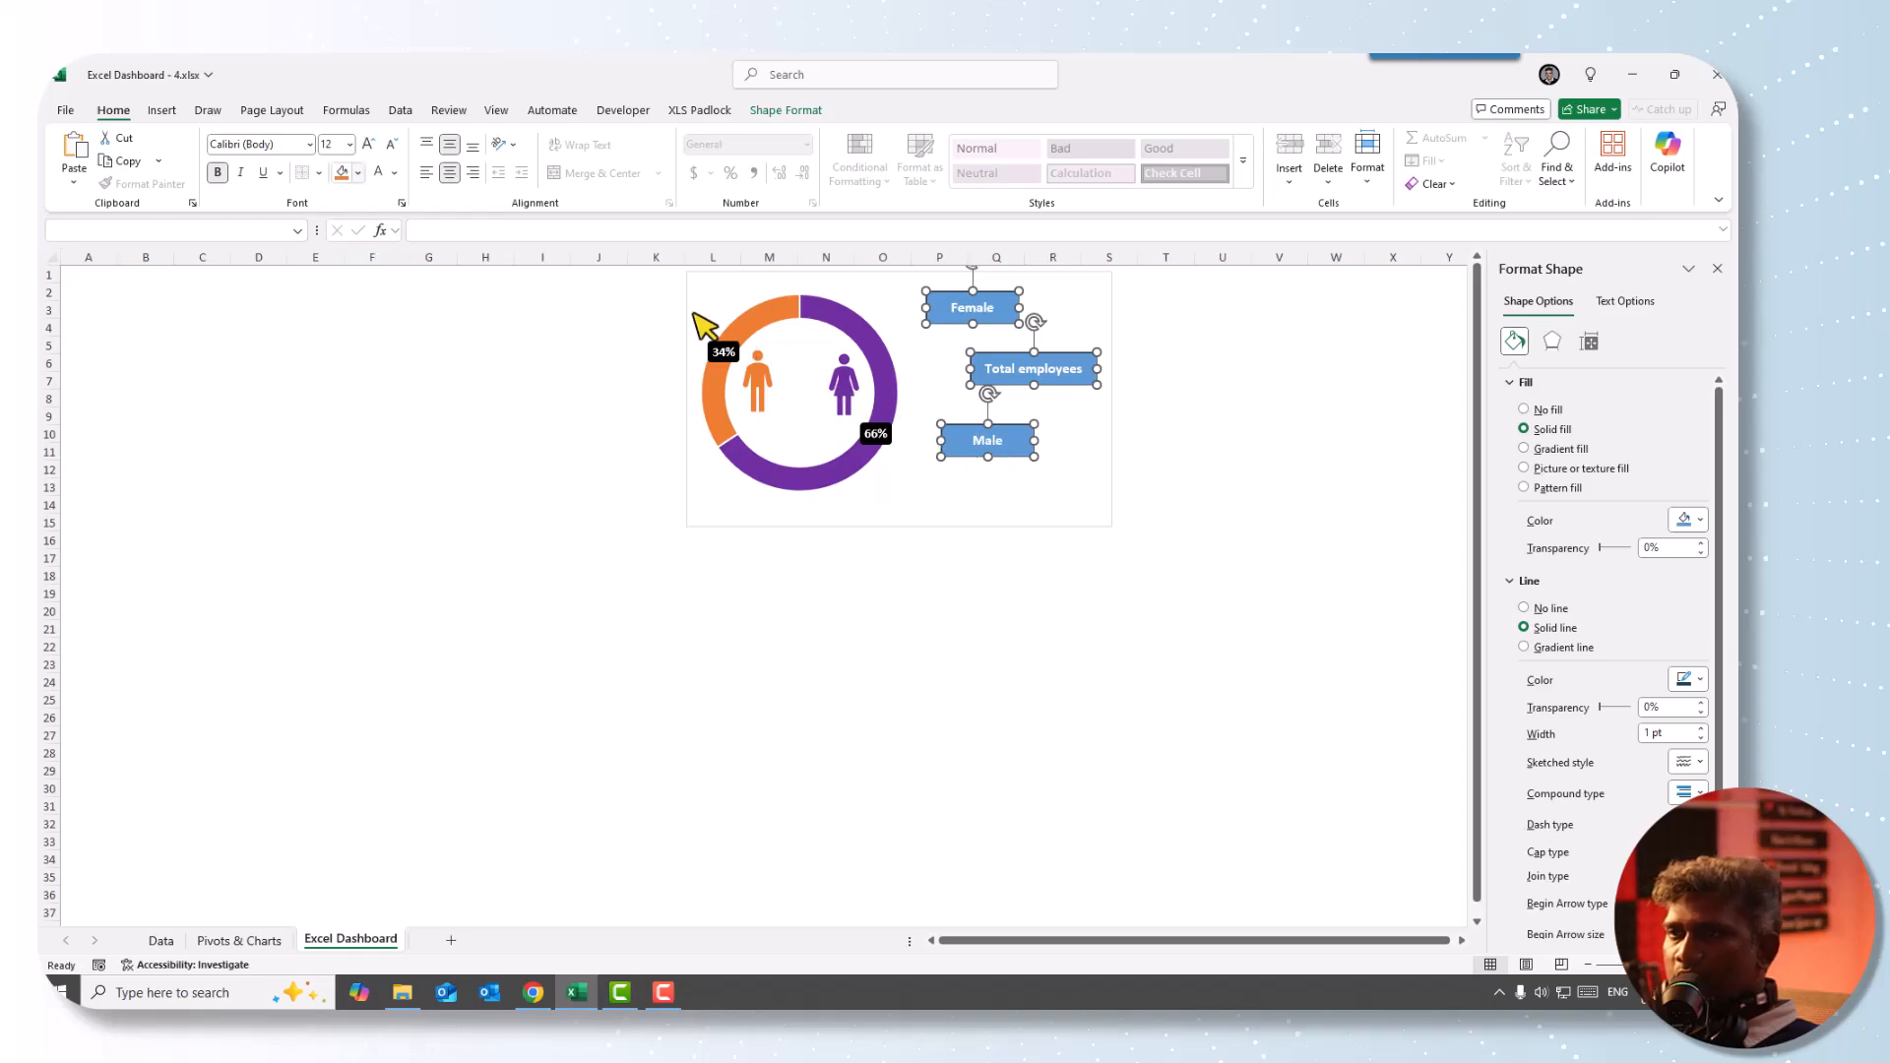
click(393, 173)
click(405, 241)
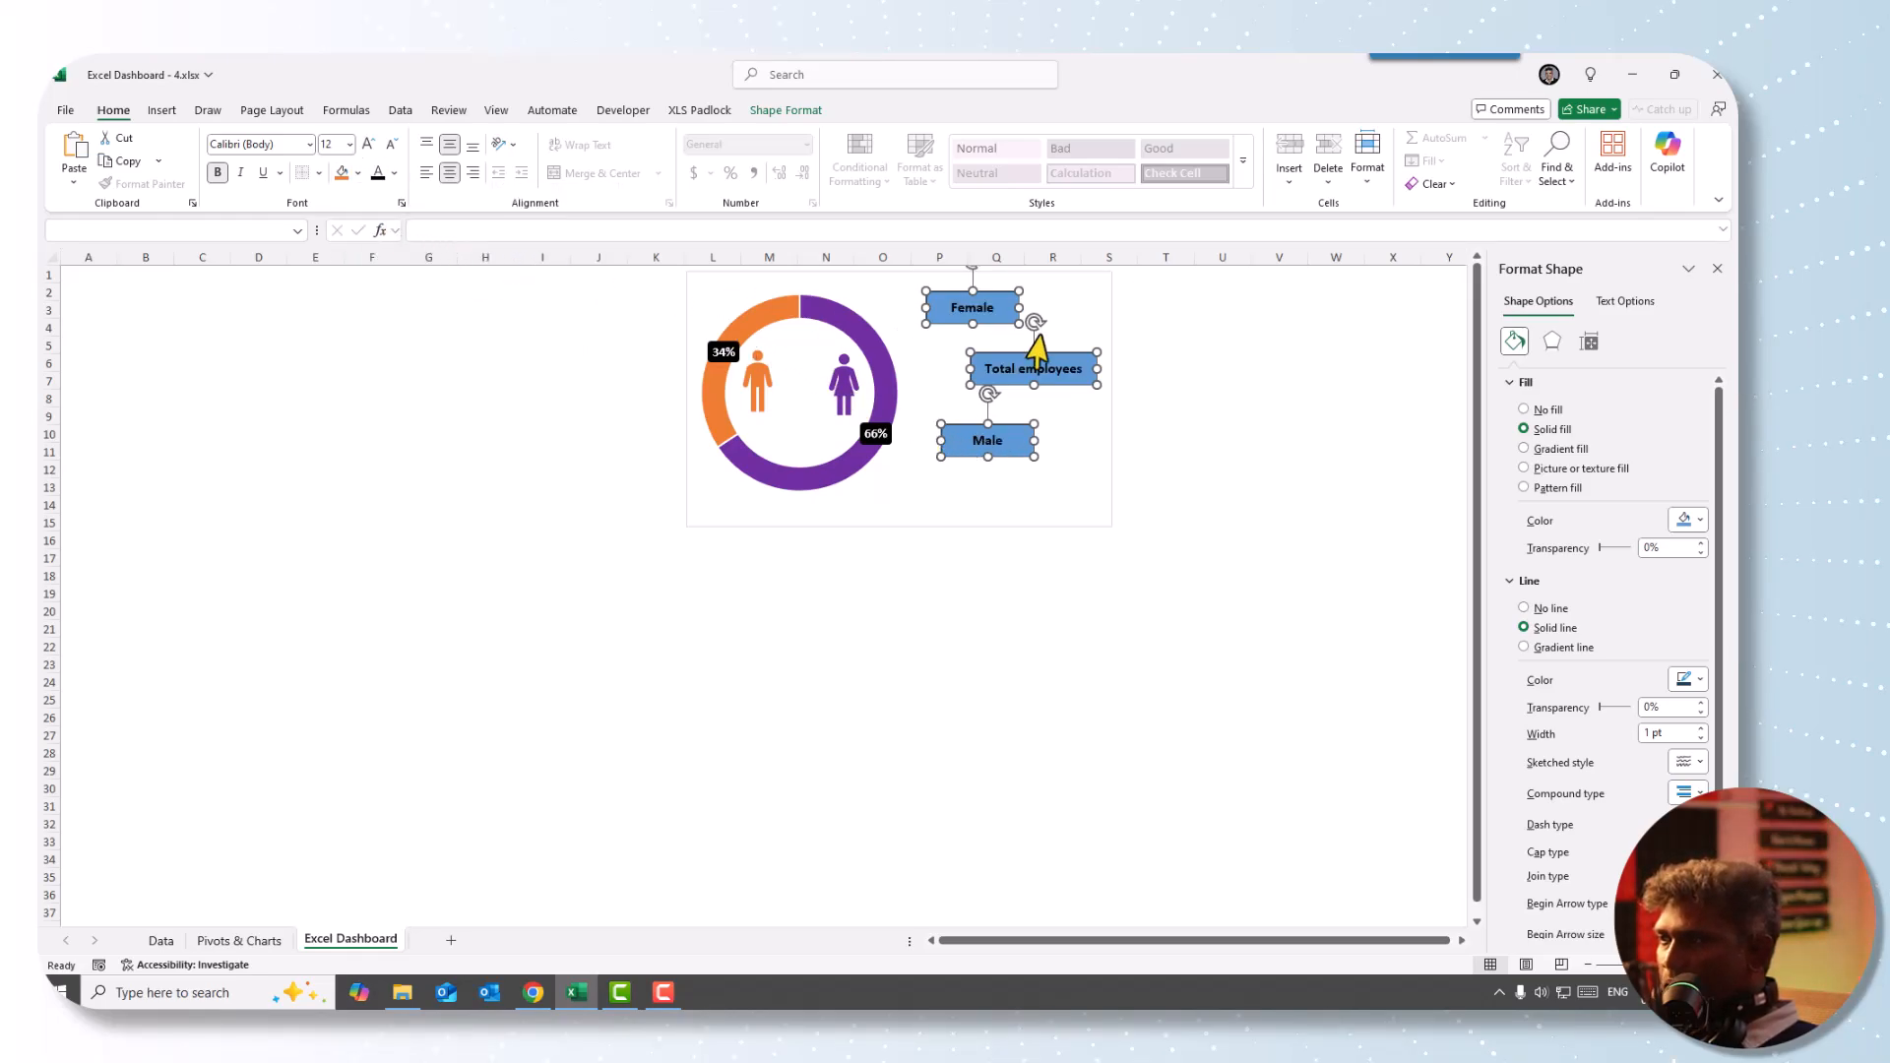
click(1538, 411)
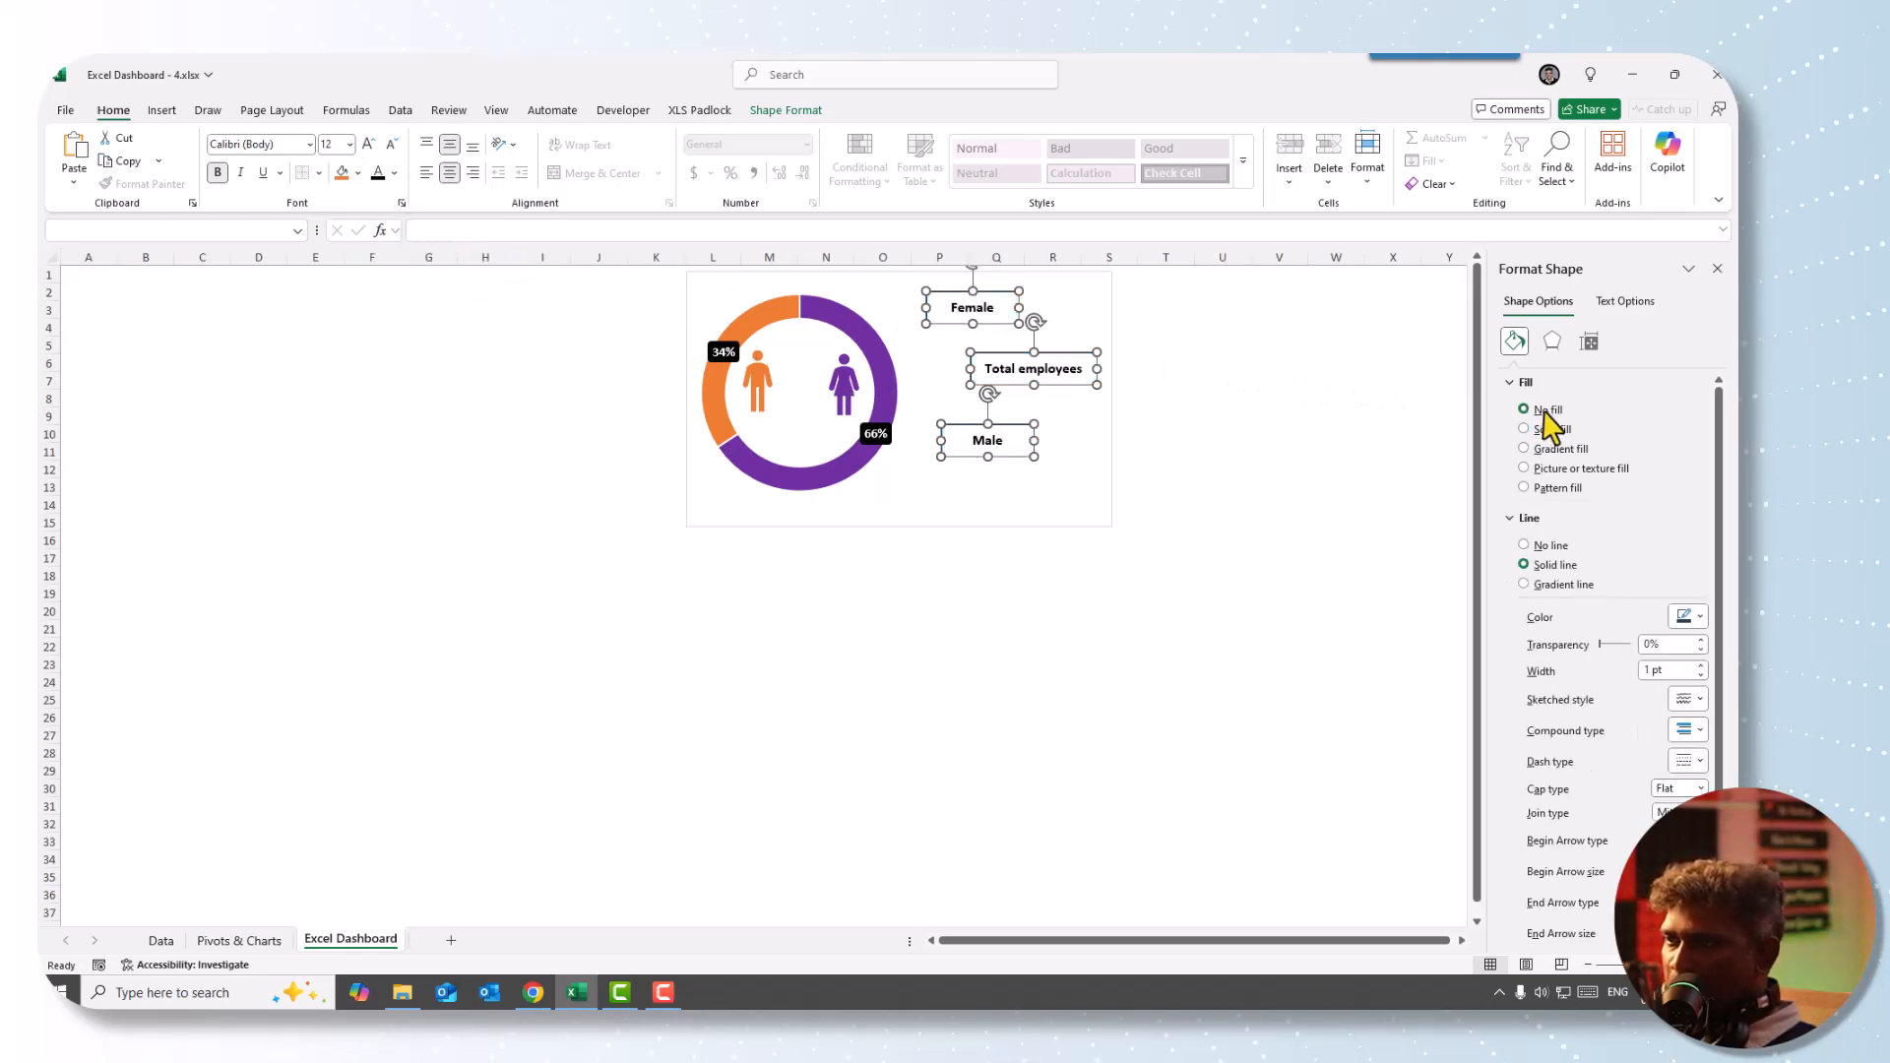
click(1548, 546)
click(1227, 642)
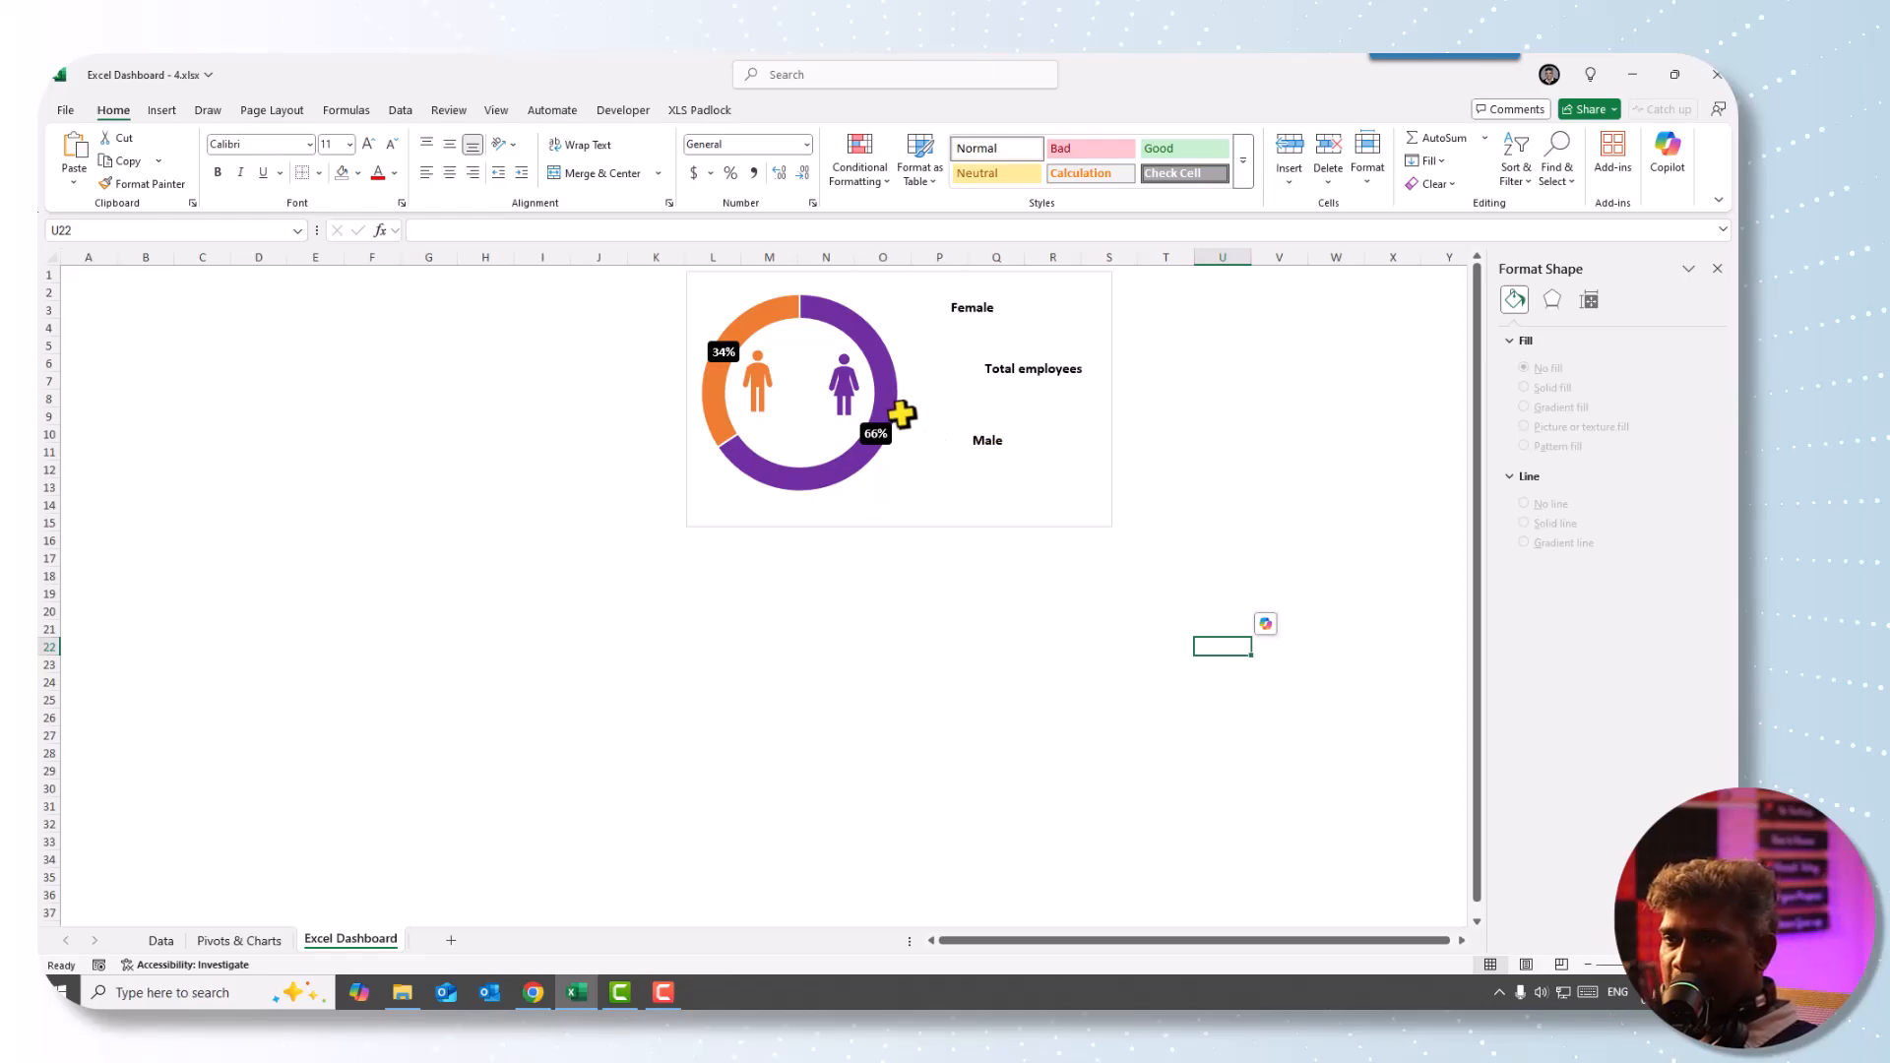
- Draw a rounded rectangle about 0.34" high and 0.72" wide directly below the Female label
click(162, 109)
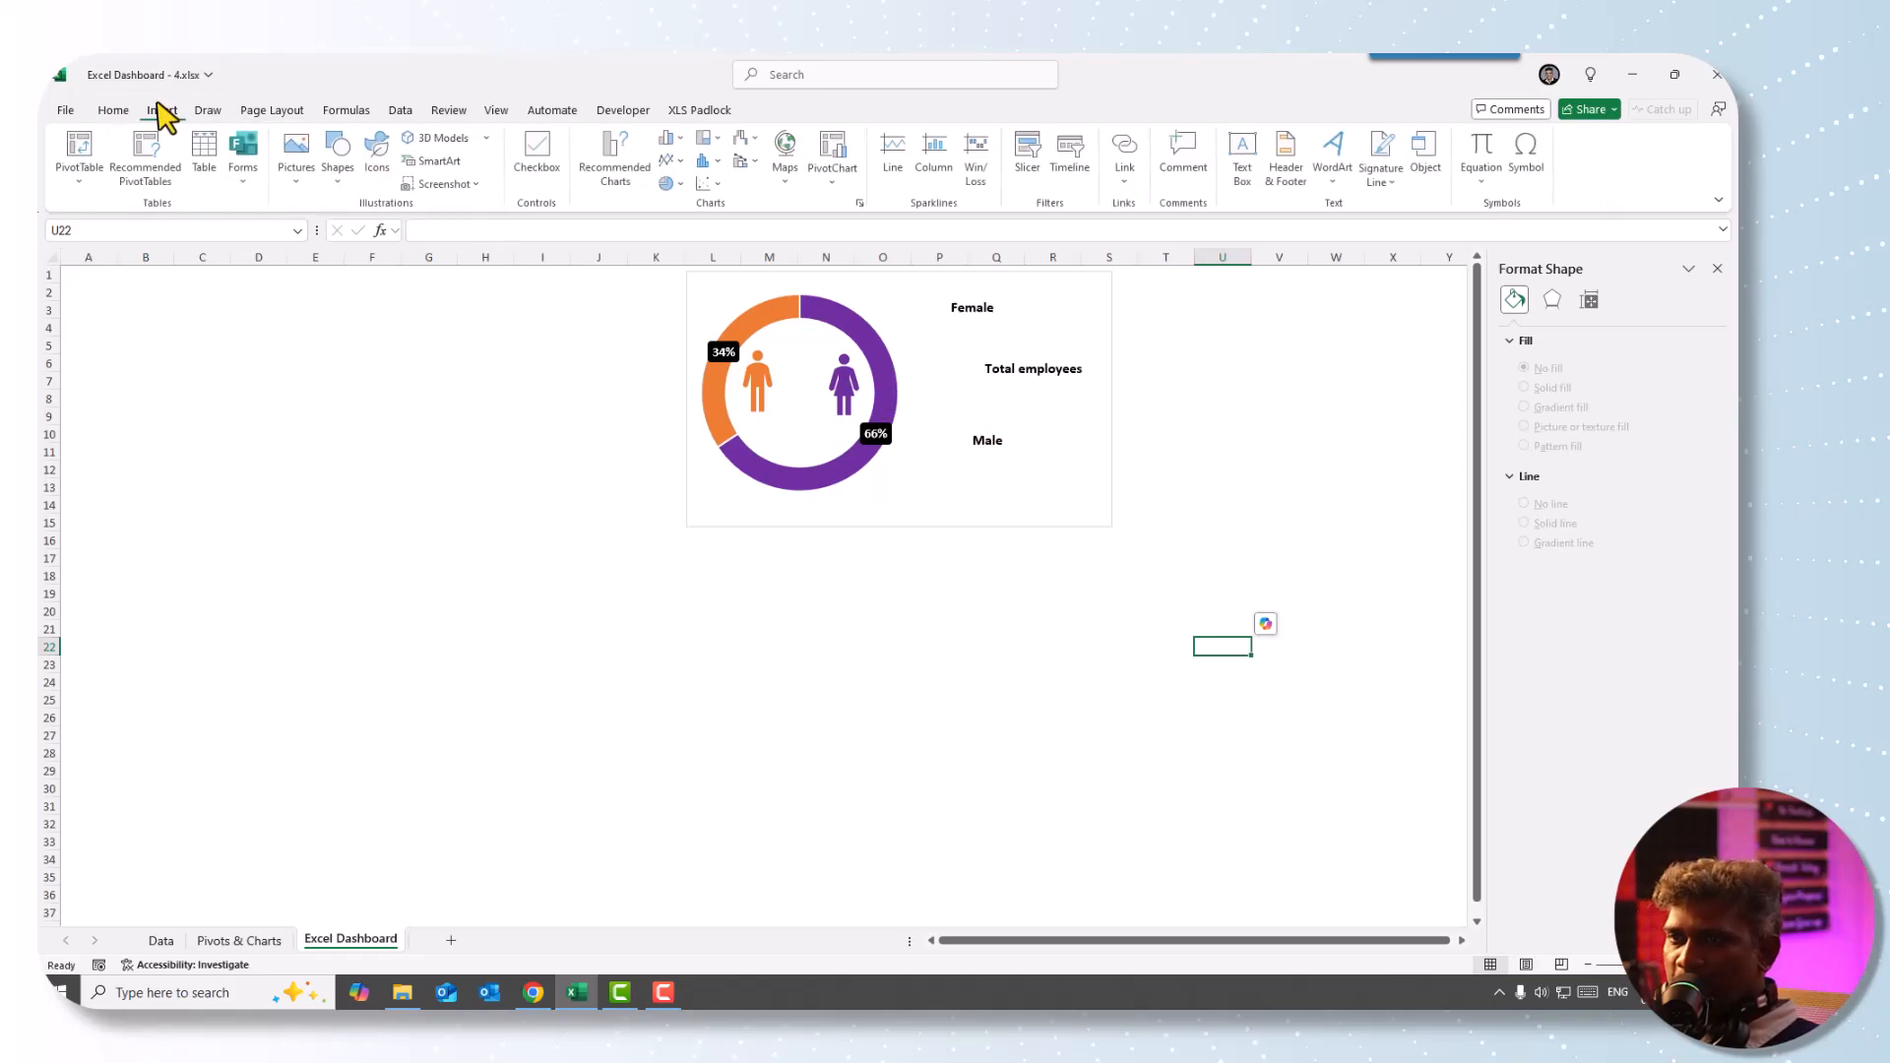
click(341, 177)
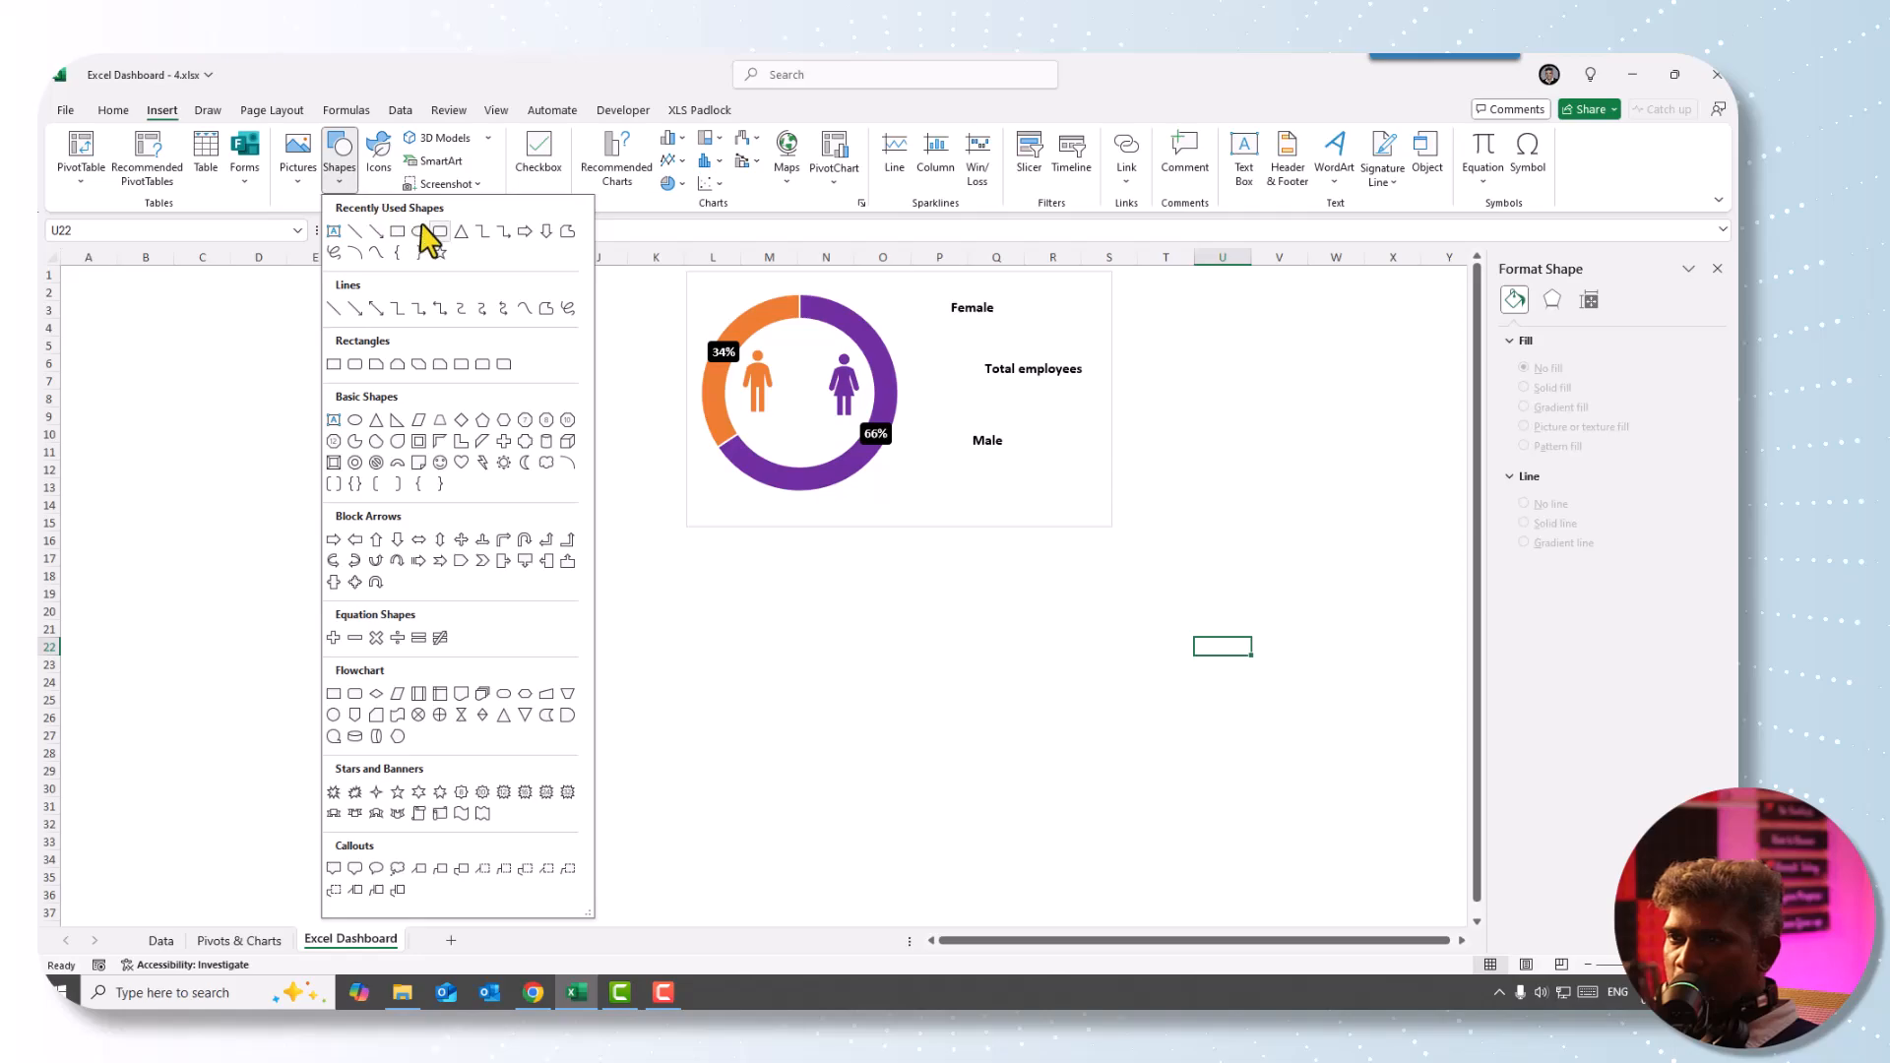
click(440, 233)
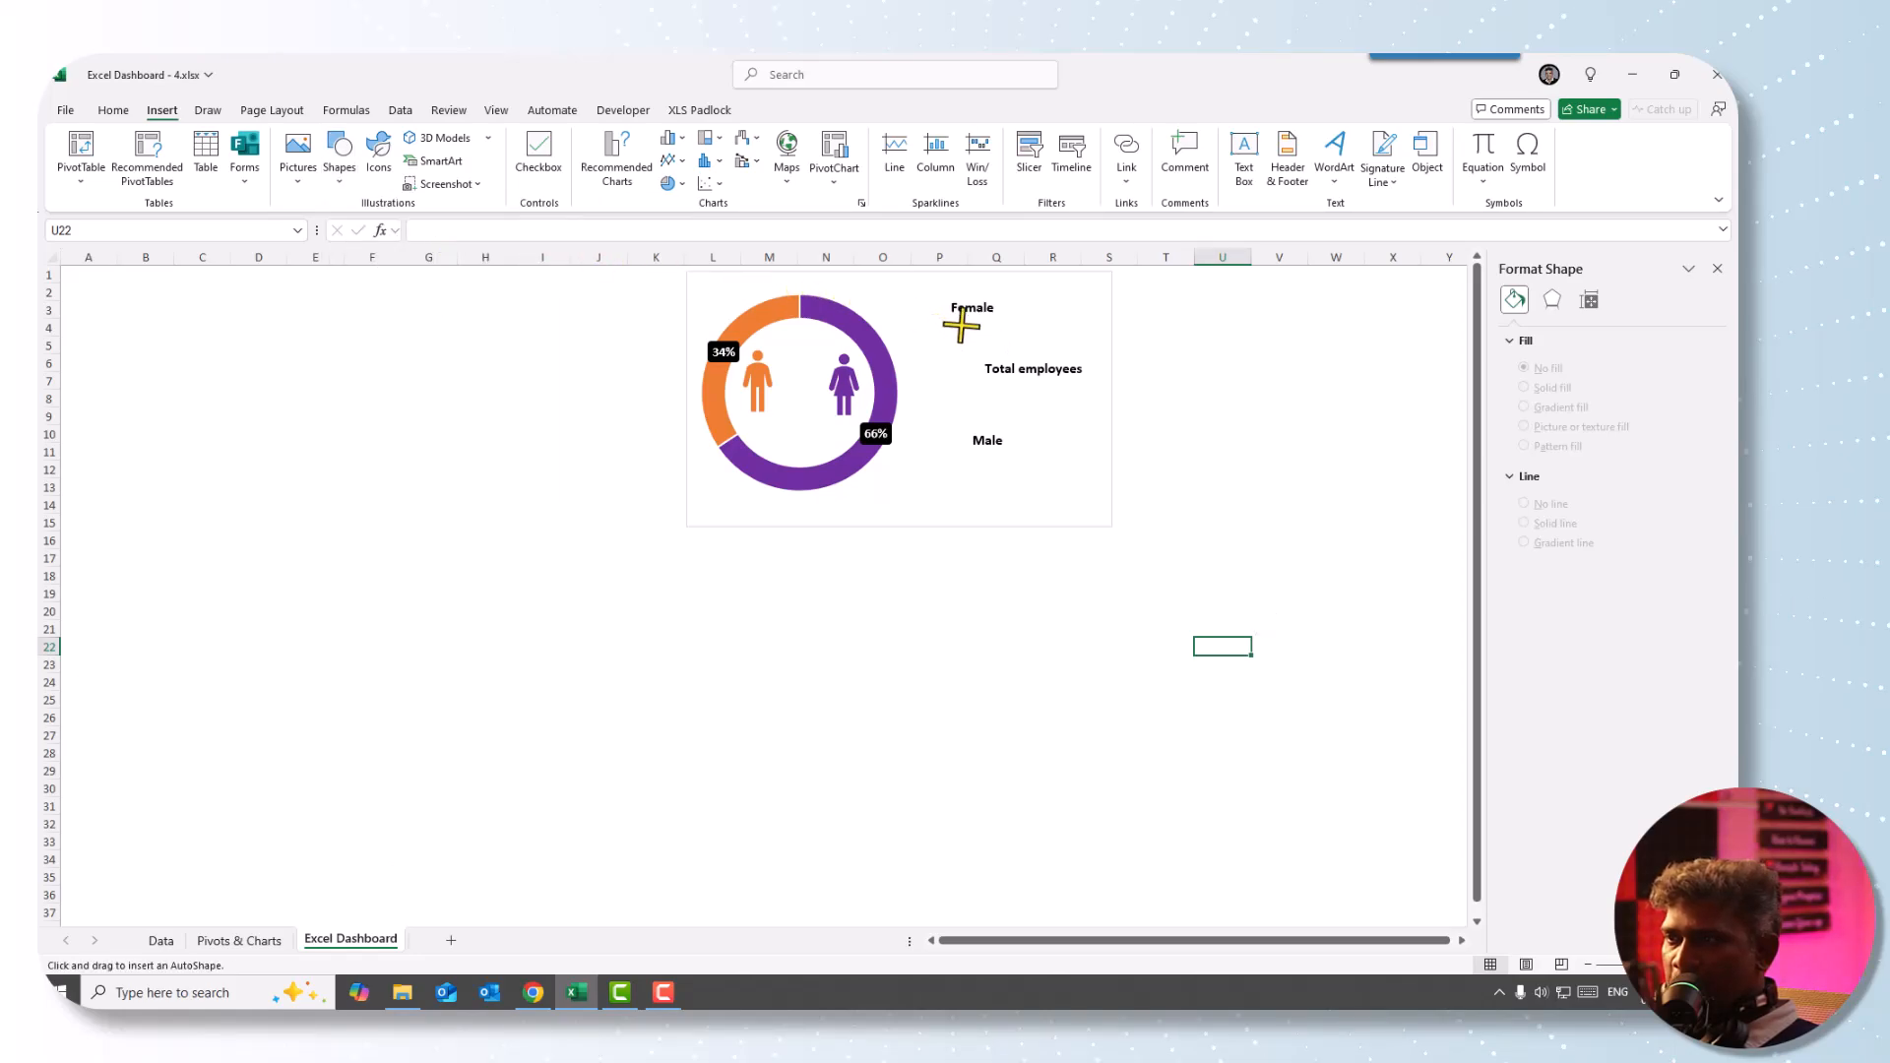
mouse_move(951, 322)
mouse_down()
mouse_move(1022, 350)
mouse_move(982, 341)
mouse_up()
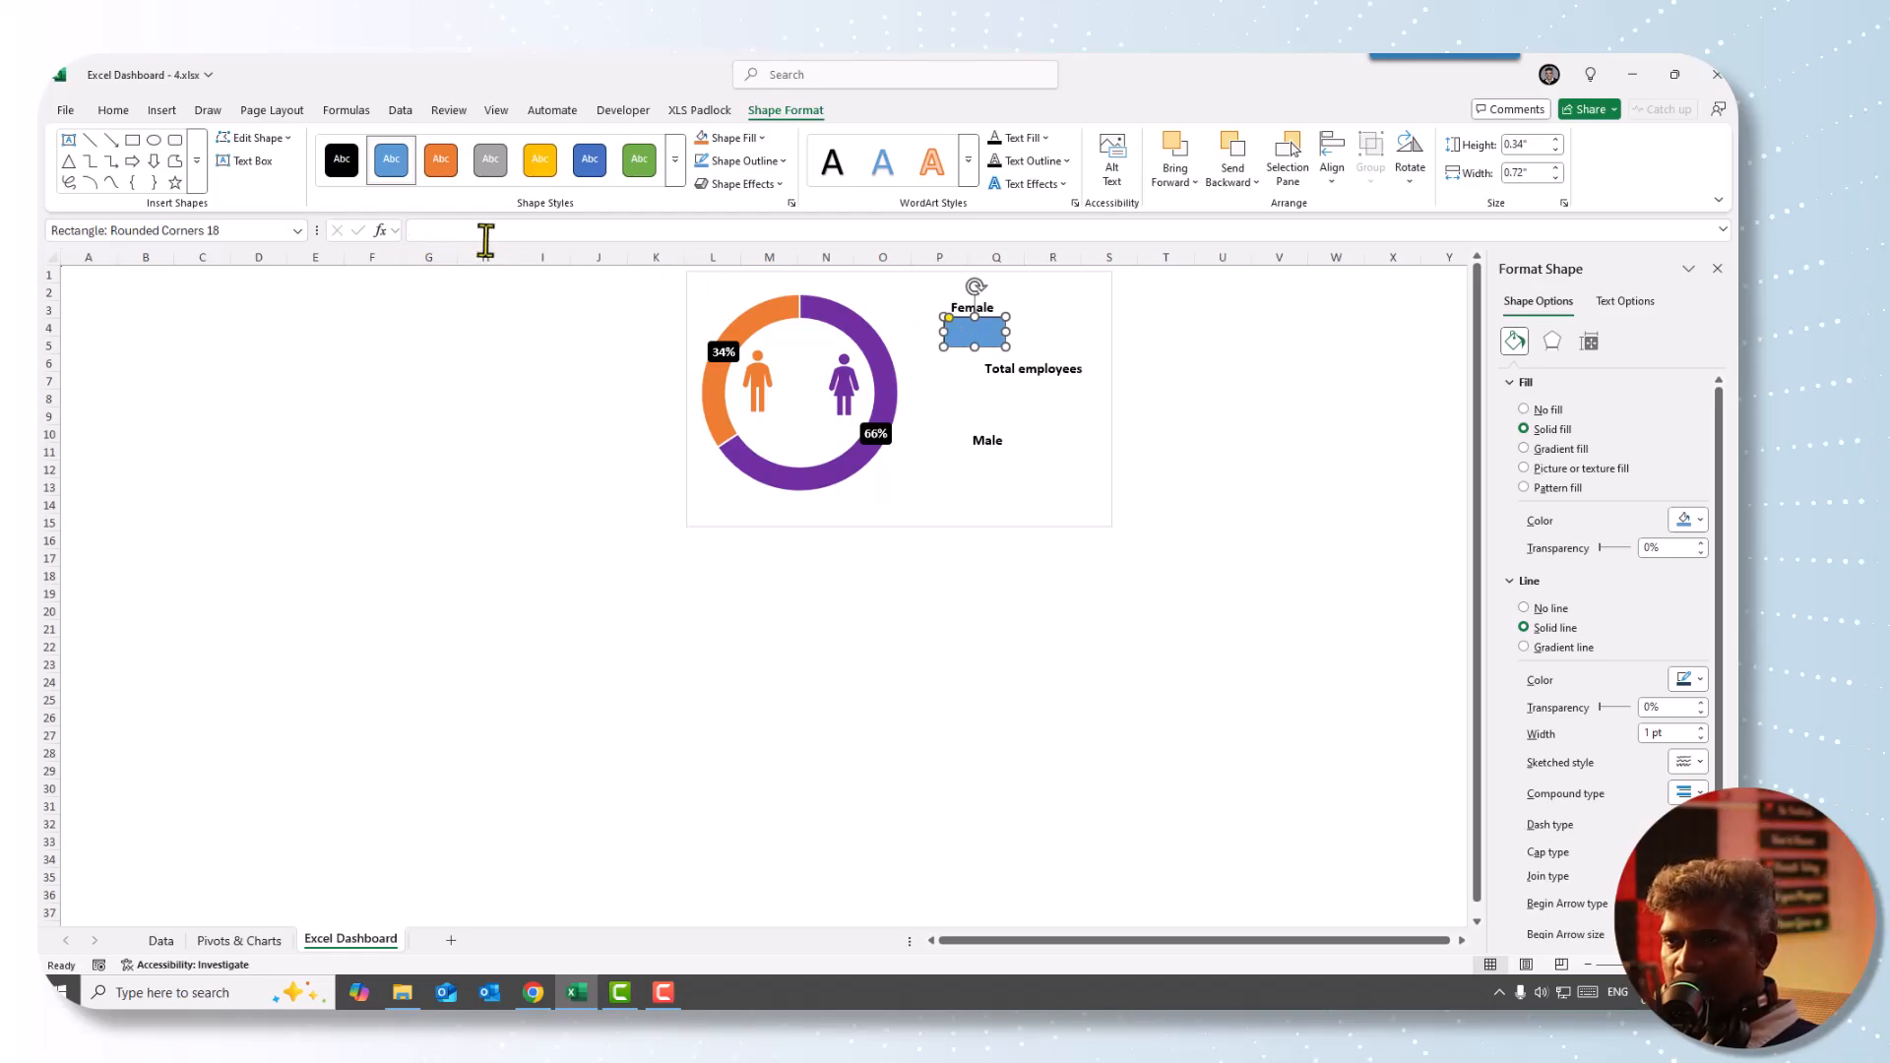
- Fill the new rounded rectangle below the Female label with the standard purple
click(348, 169)
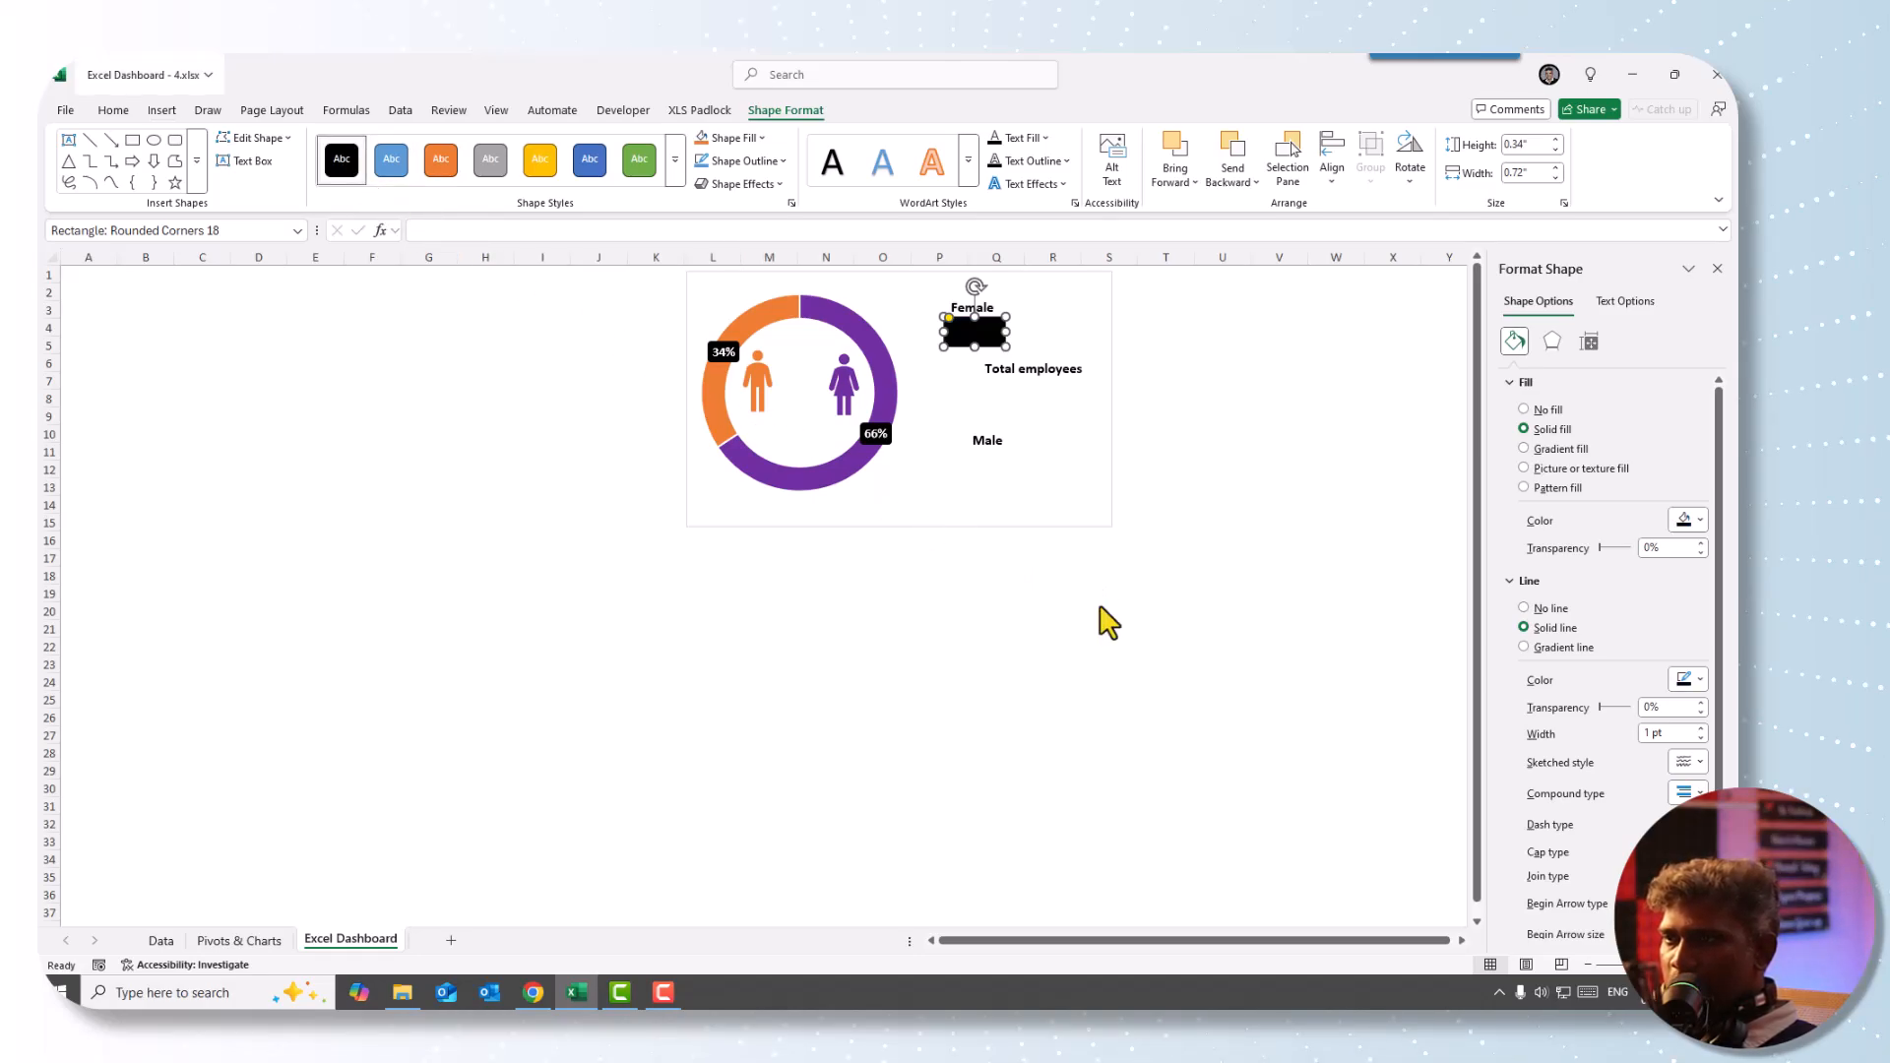
click(124, 111)
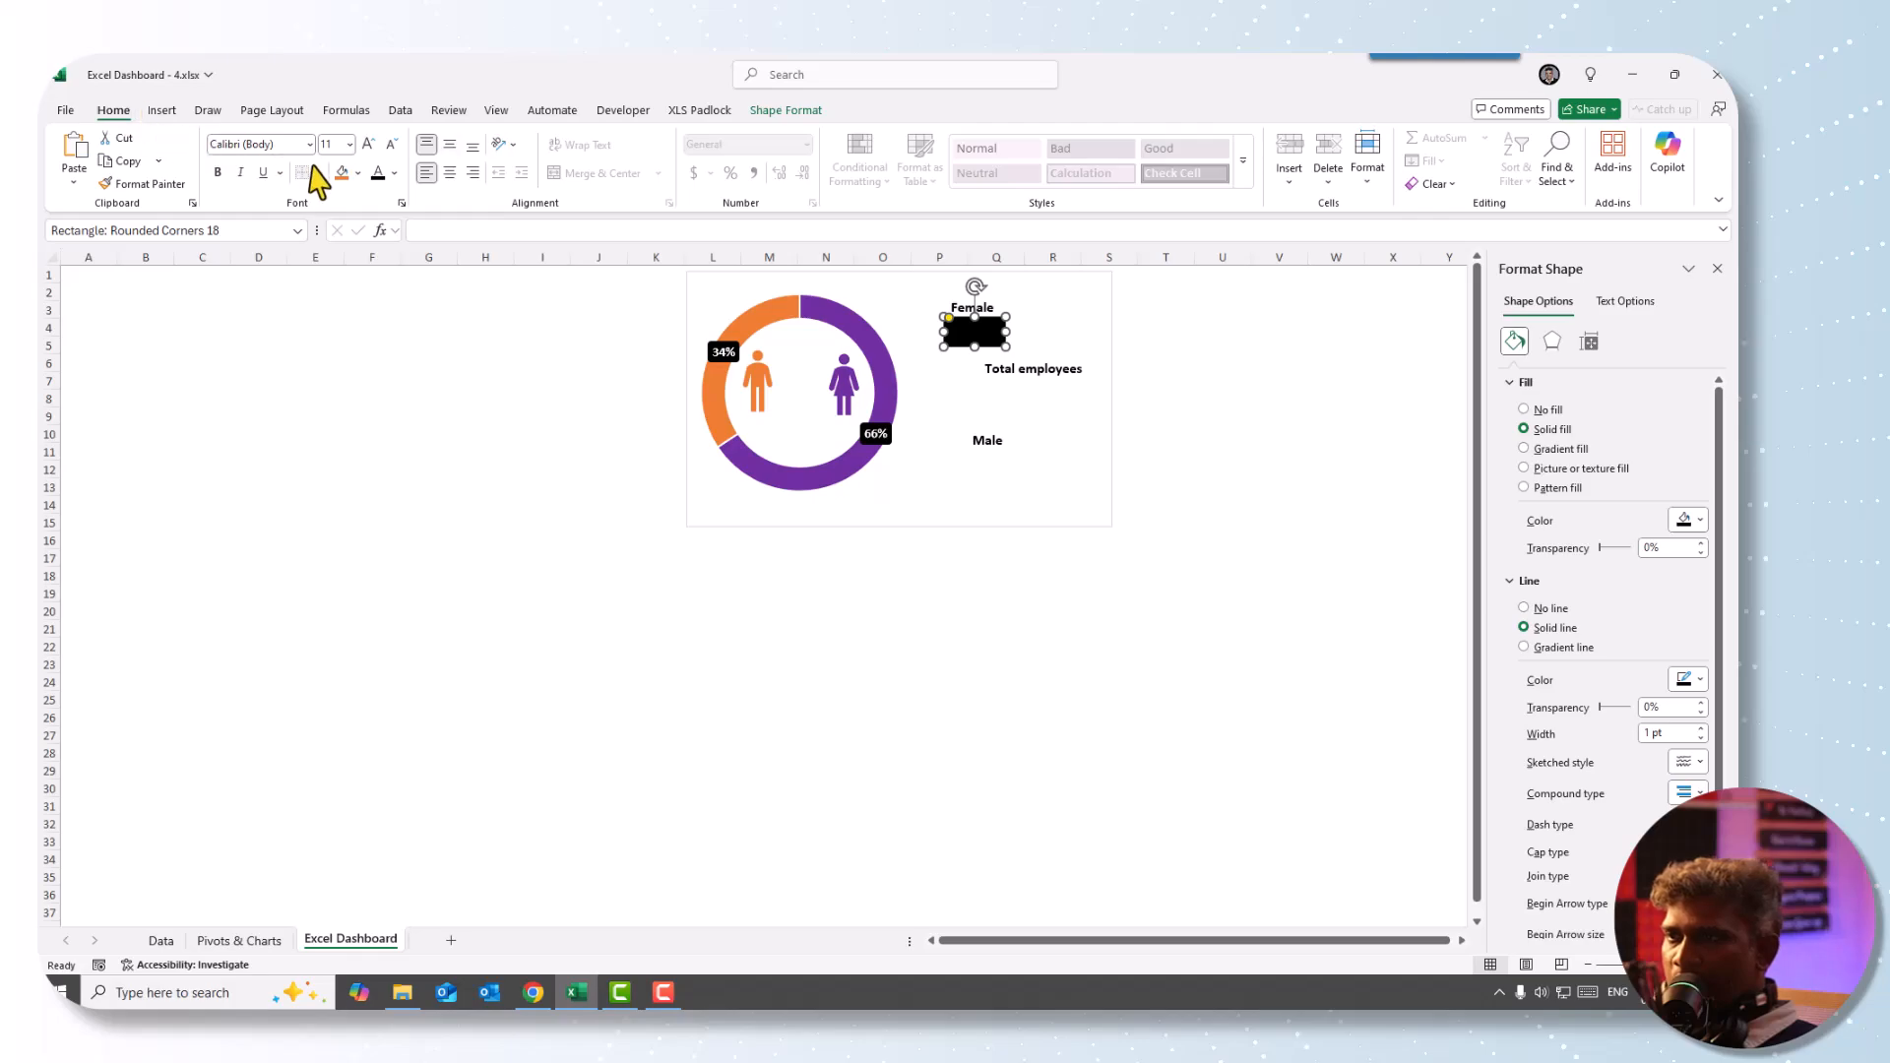
click(359, 173)
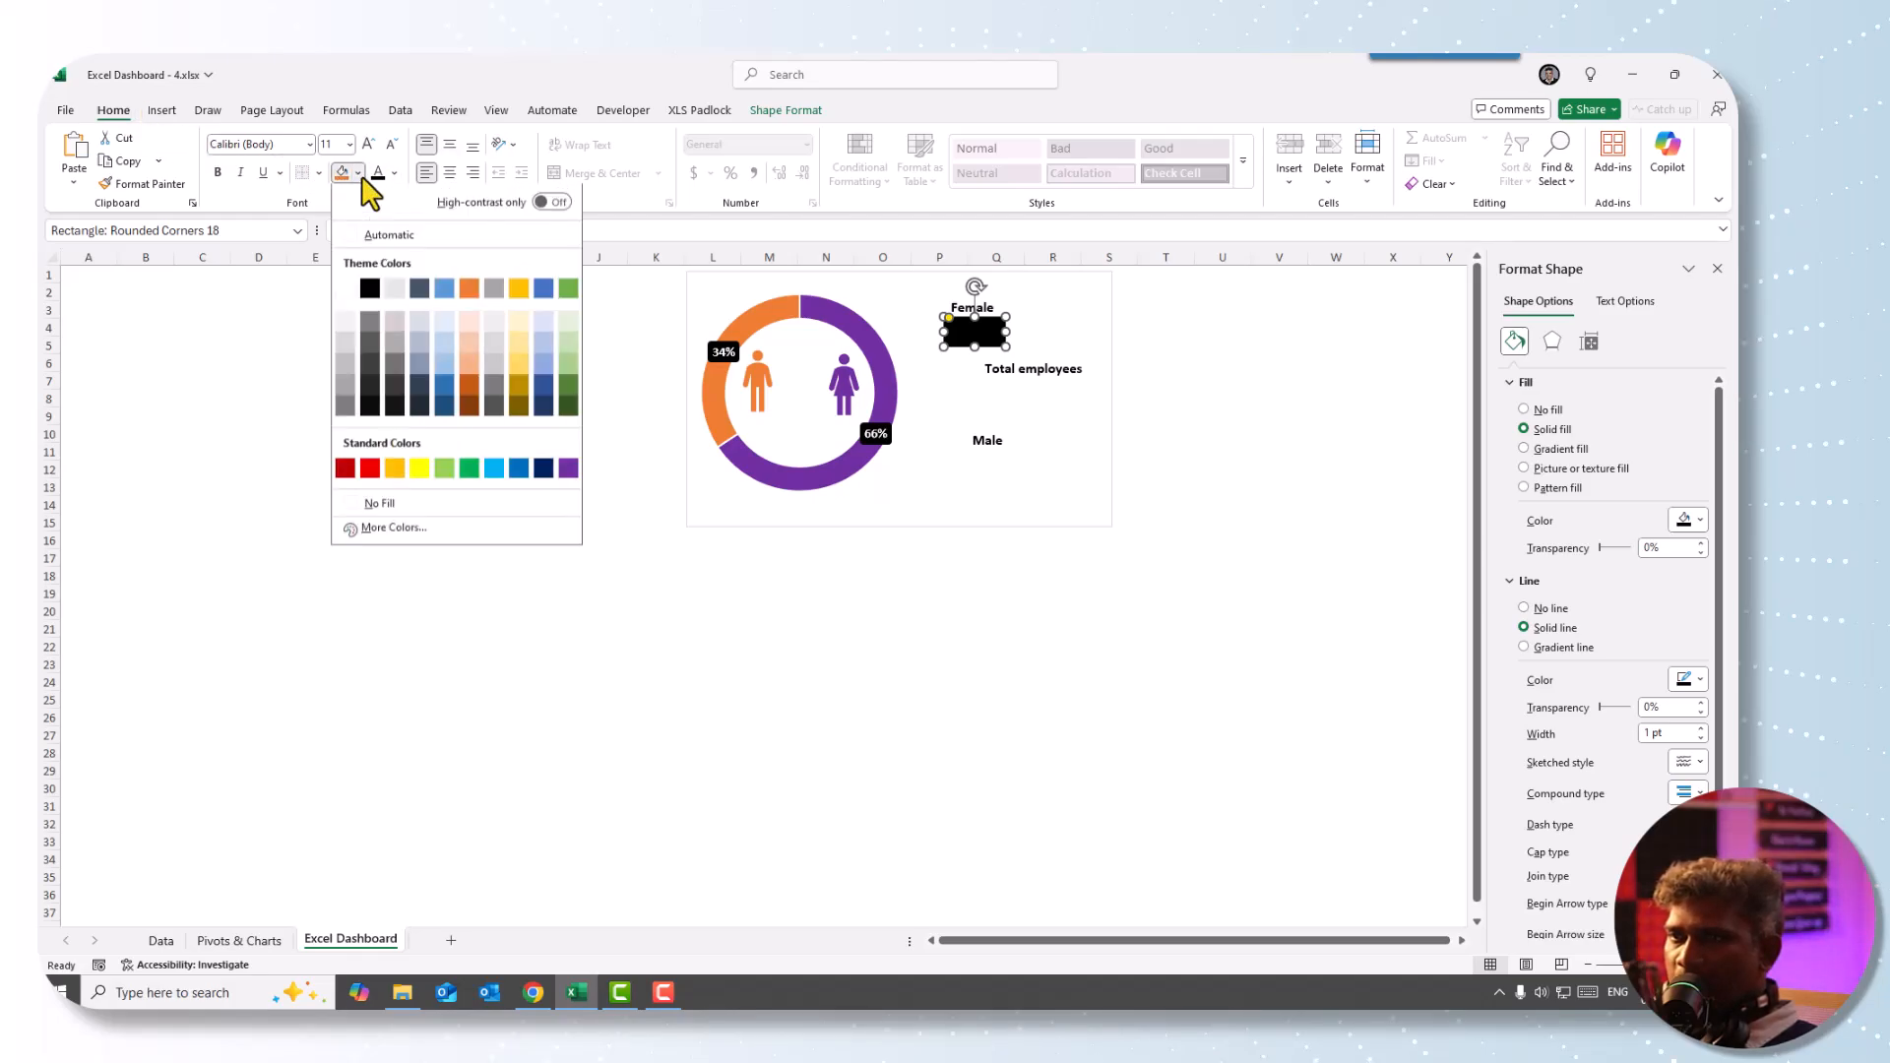
click(568, 470)
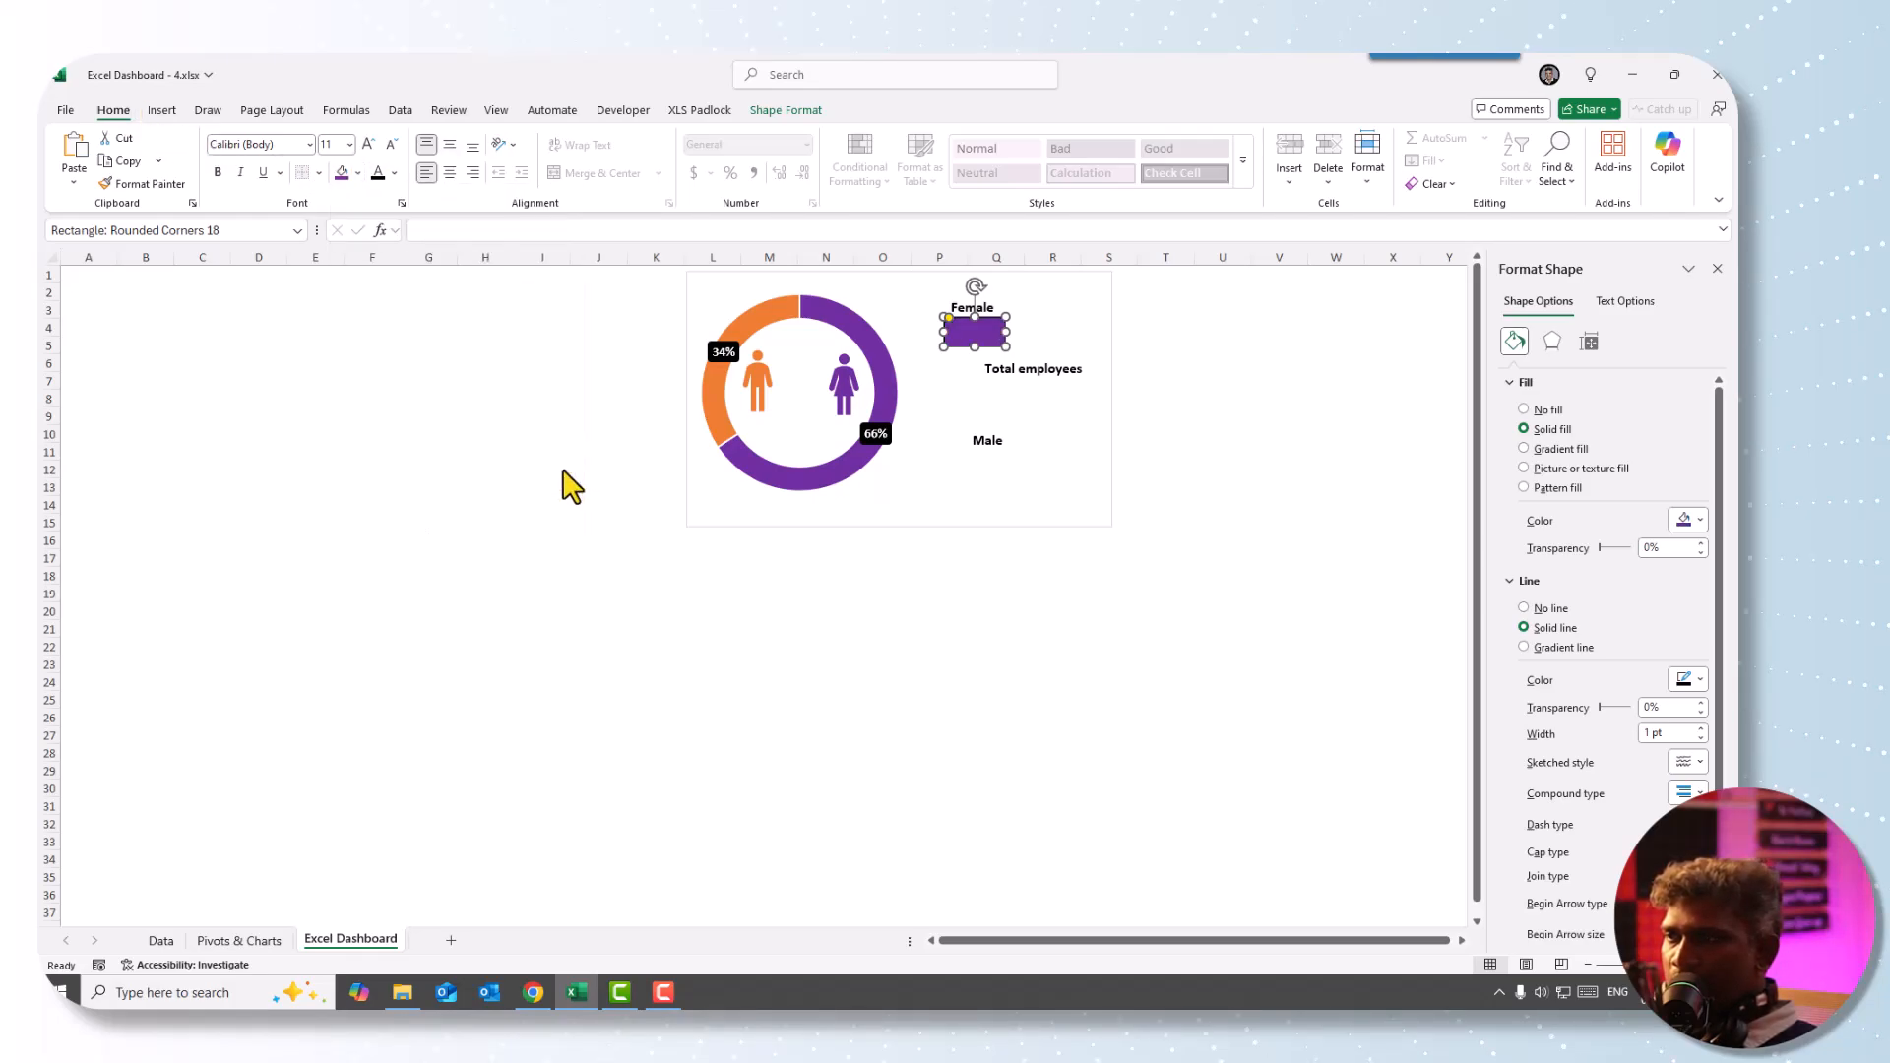
- Link the purple shape to the female count with the formula ='Pivots & Charts'!B11
click(438, 231)
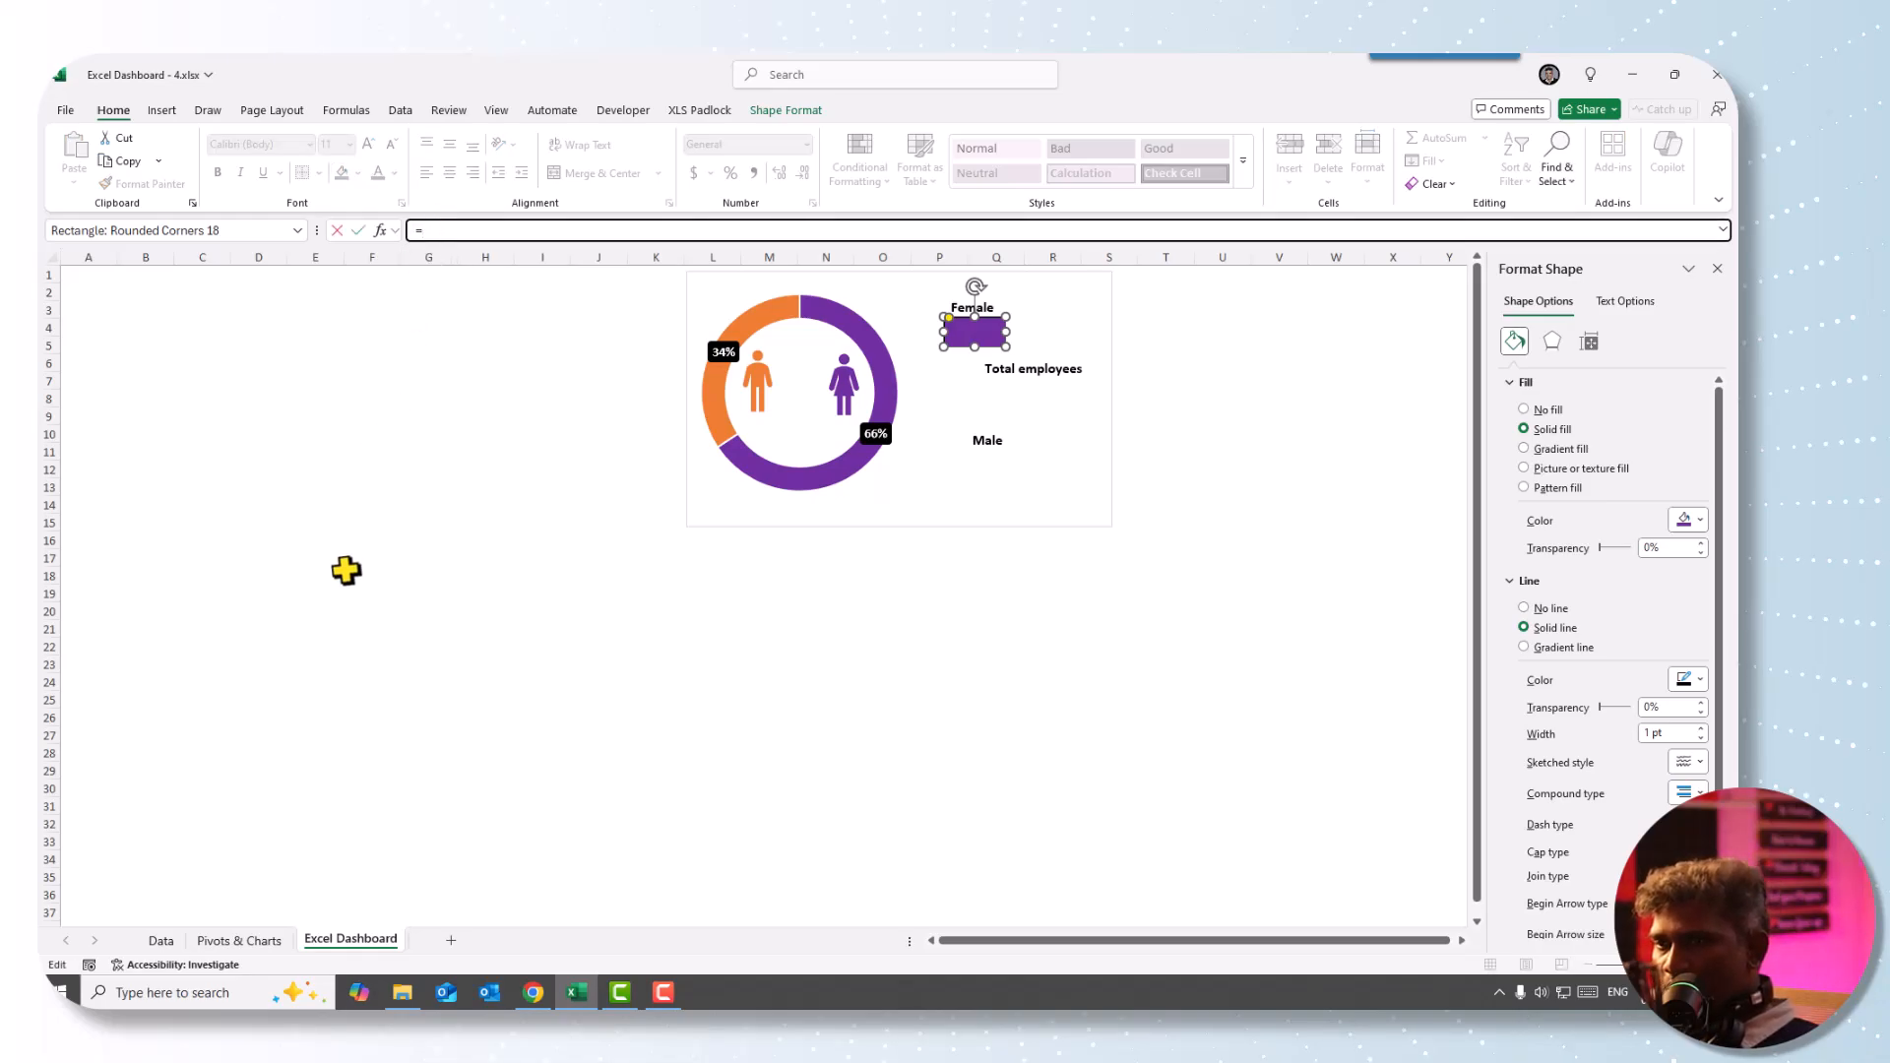
click(239, 942)
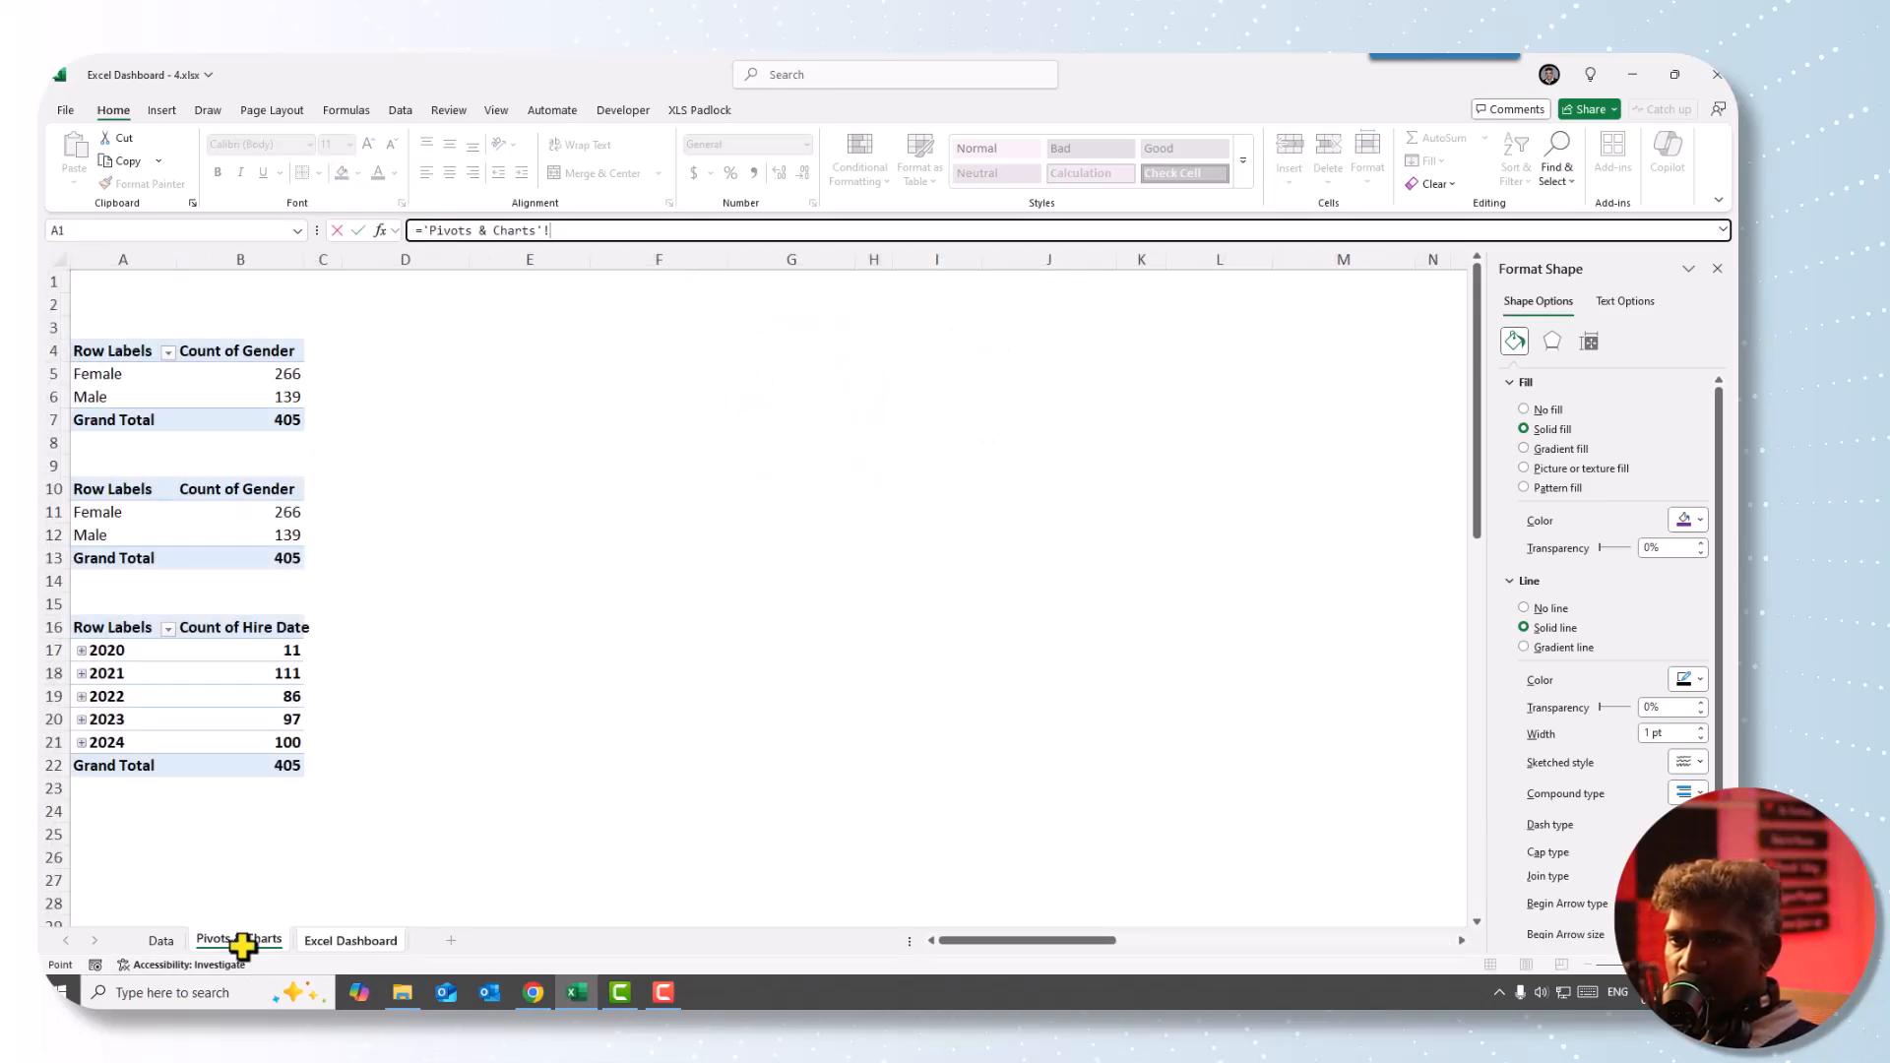
click(281, 516)
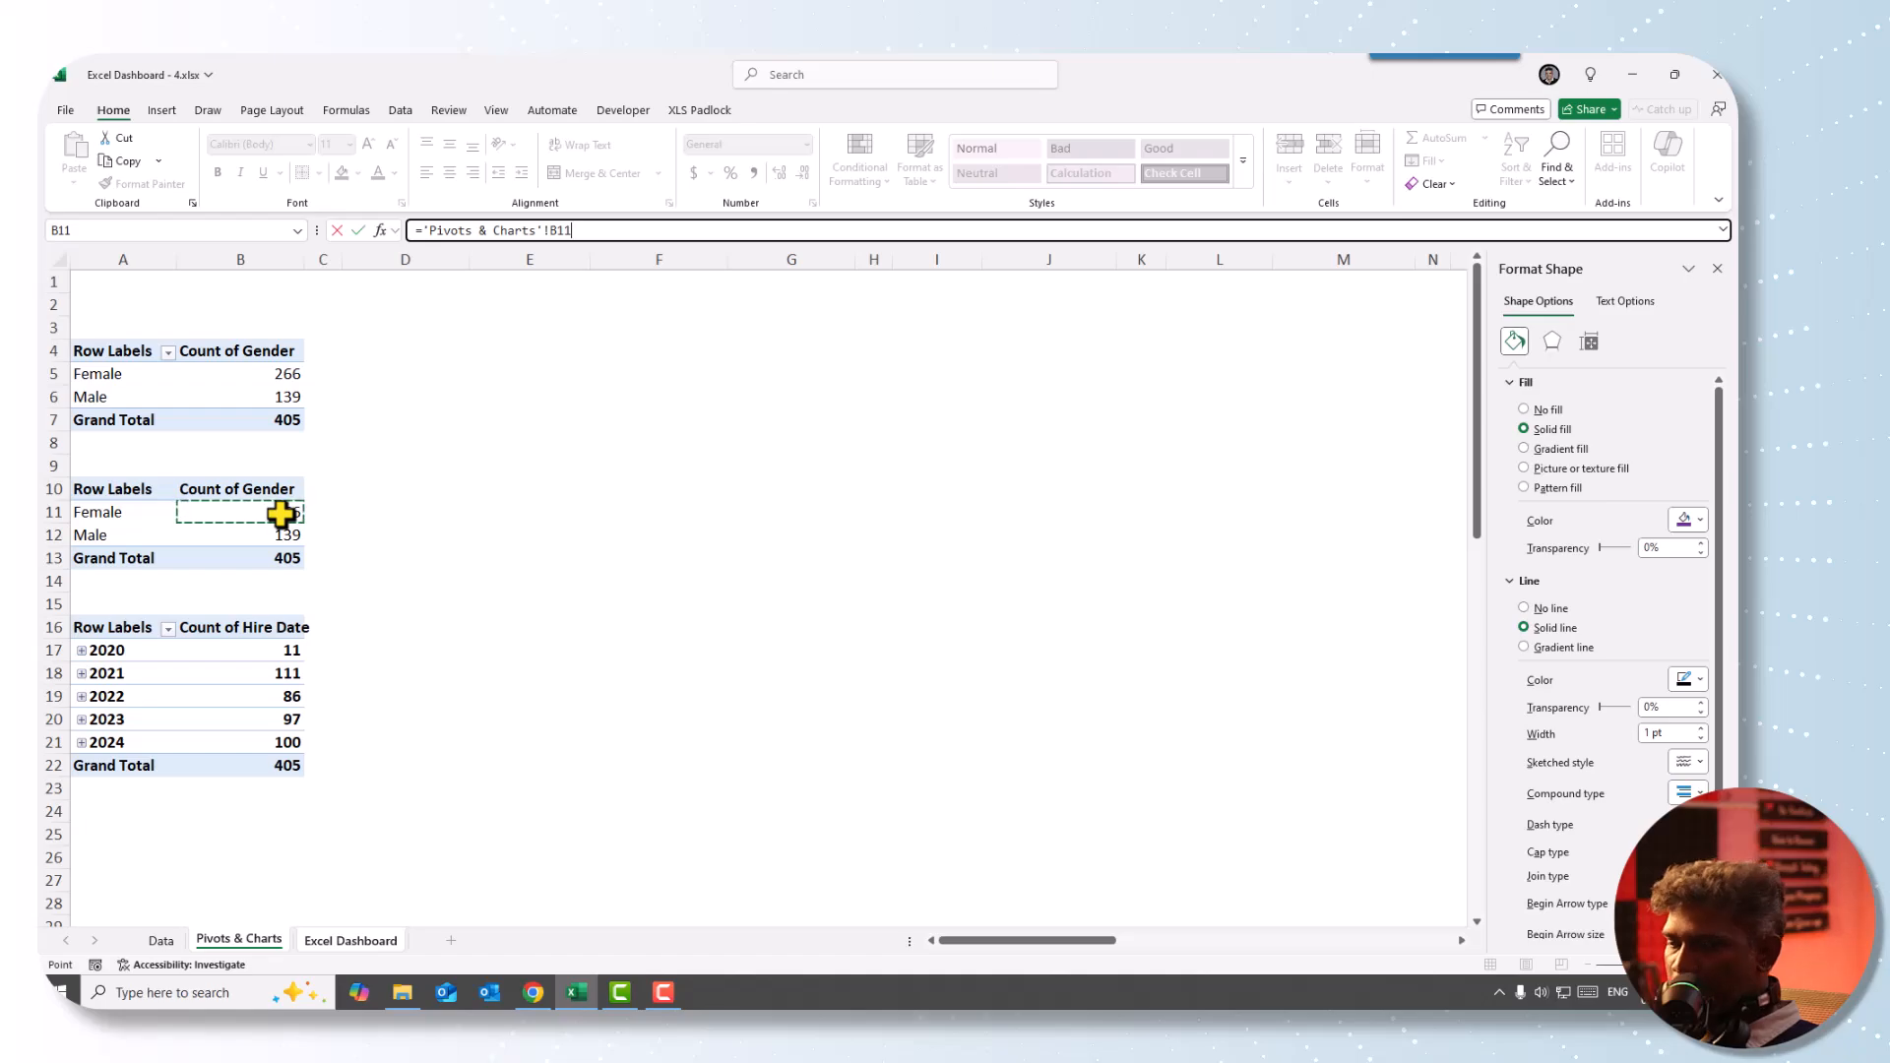
key(Return)
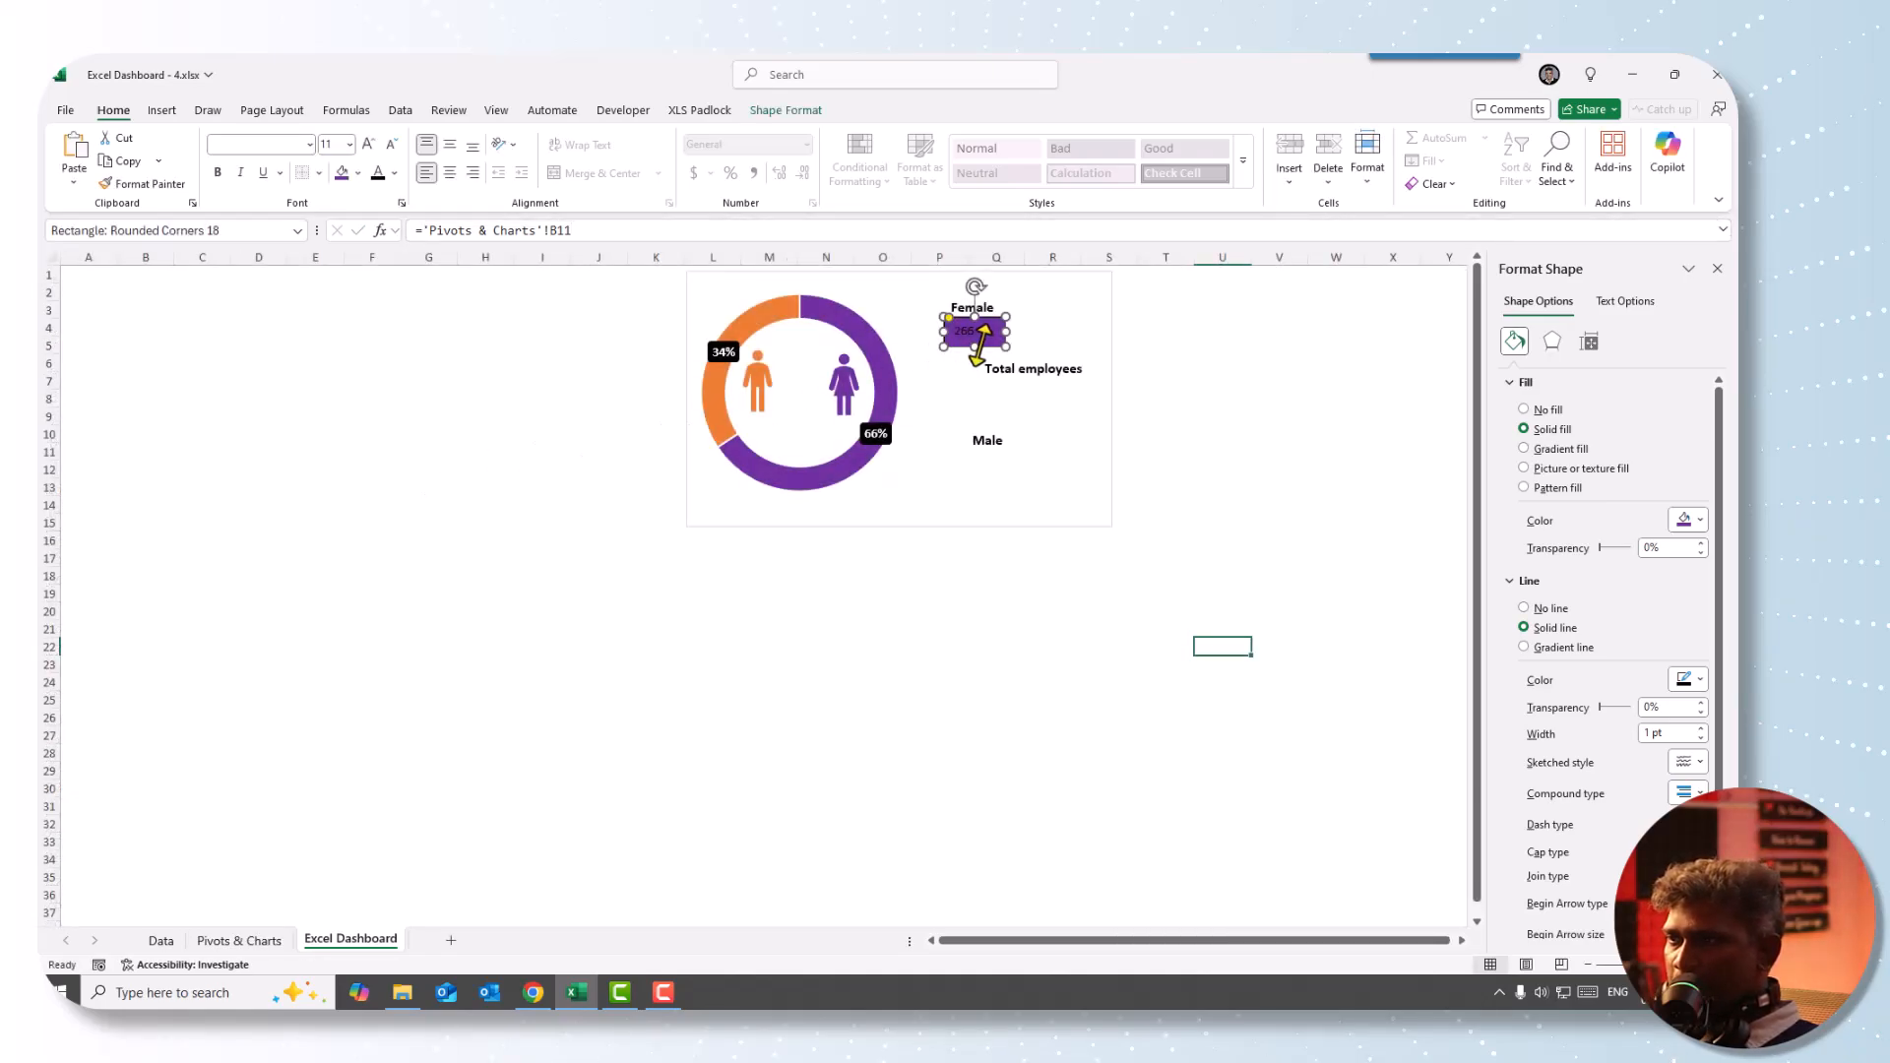
- Center the linked number in the purple shape both ways and format it as white, bold, 14 pt text
click(450, 150)
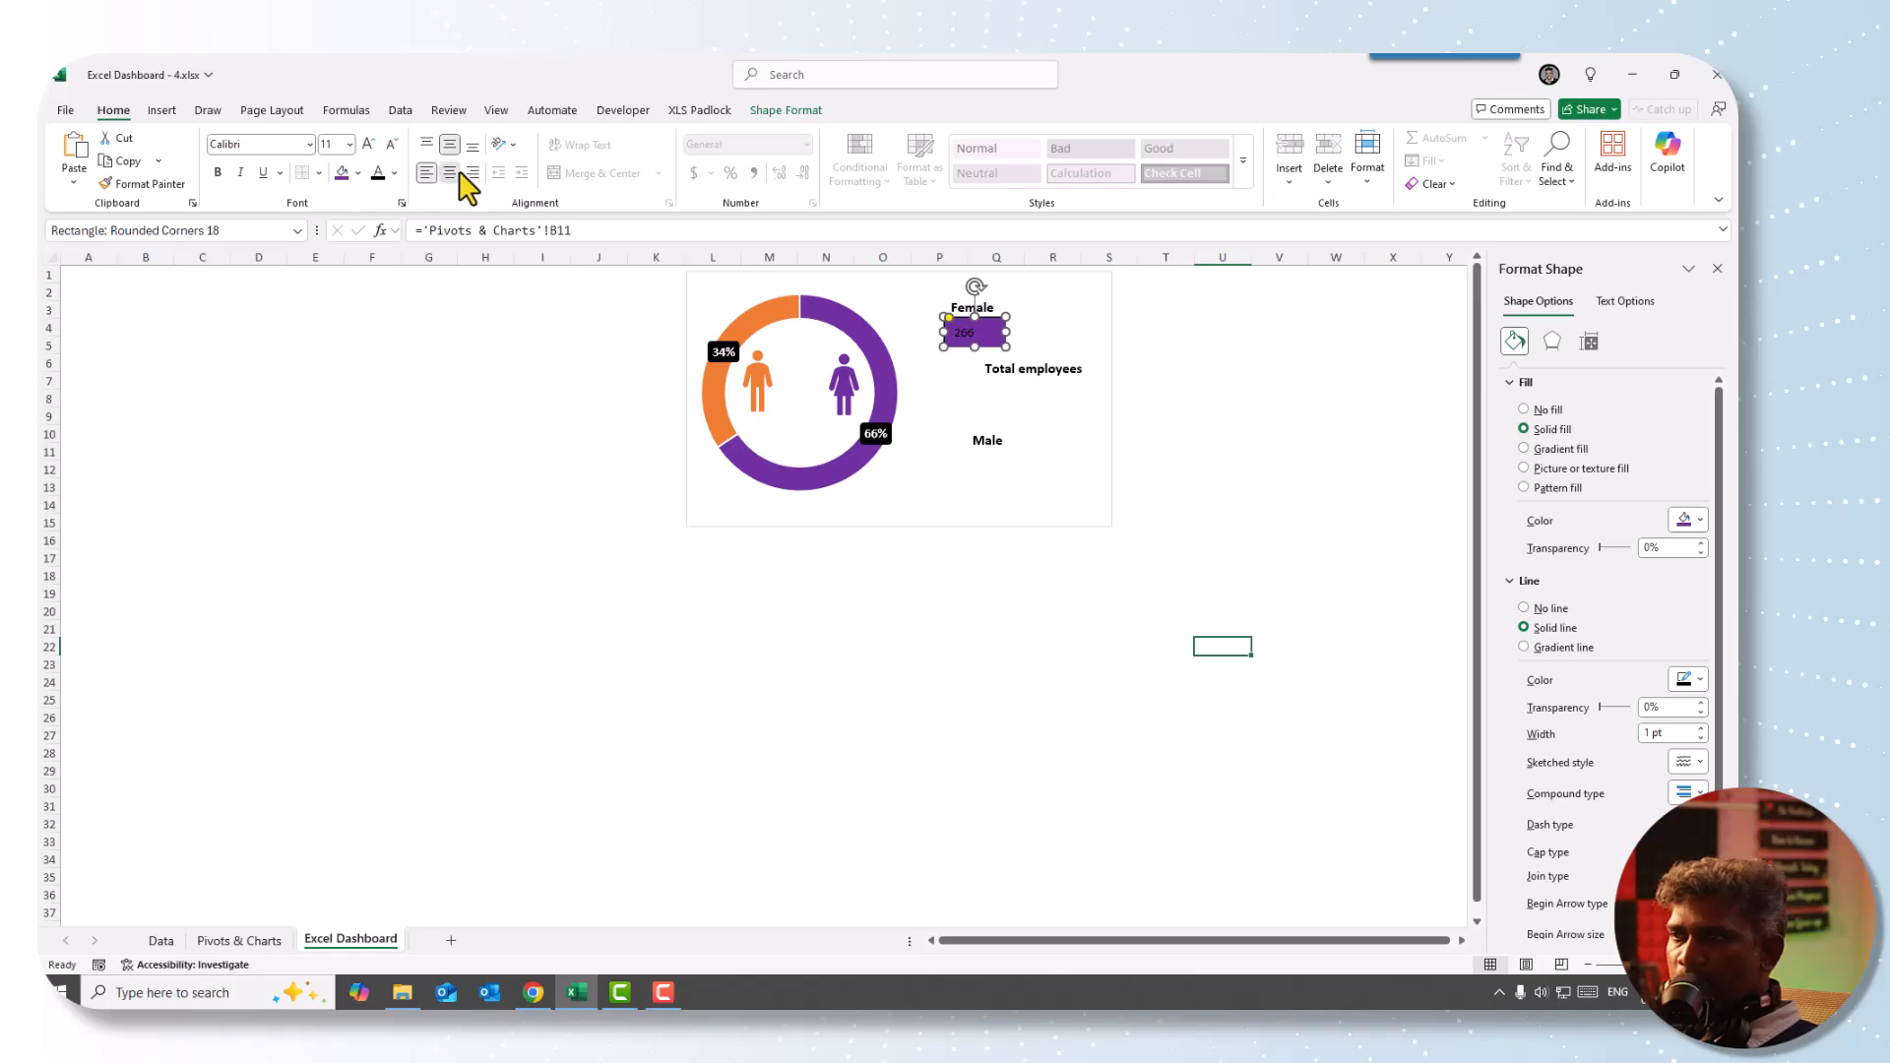
click(457, 173)
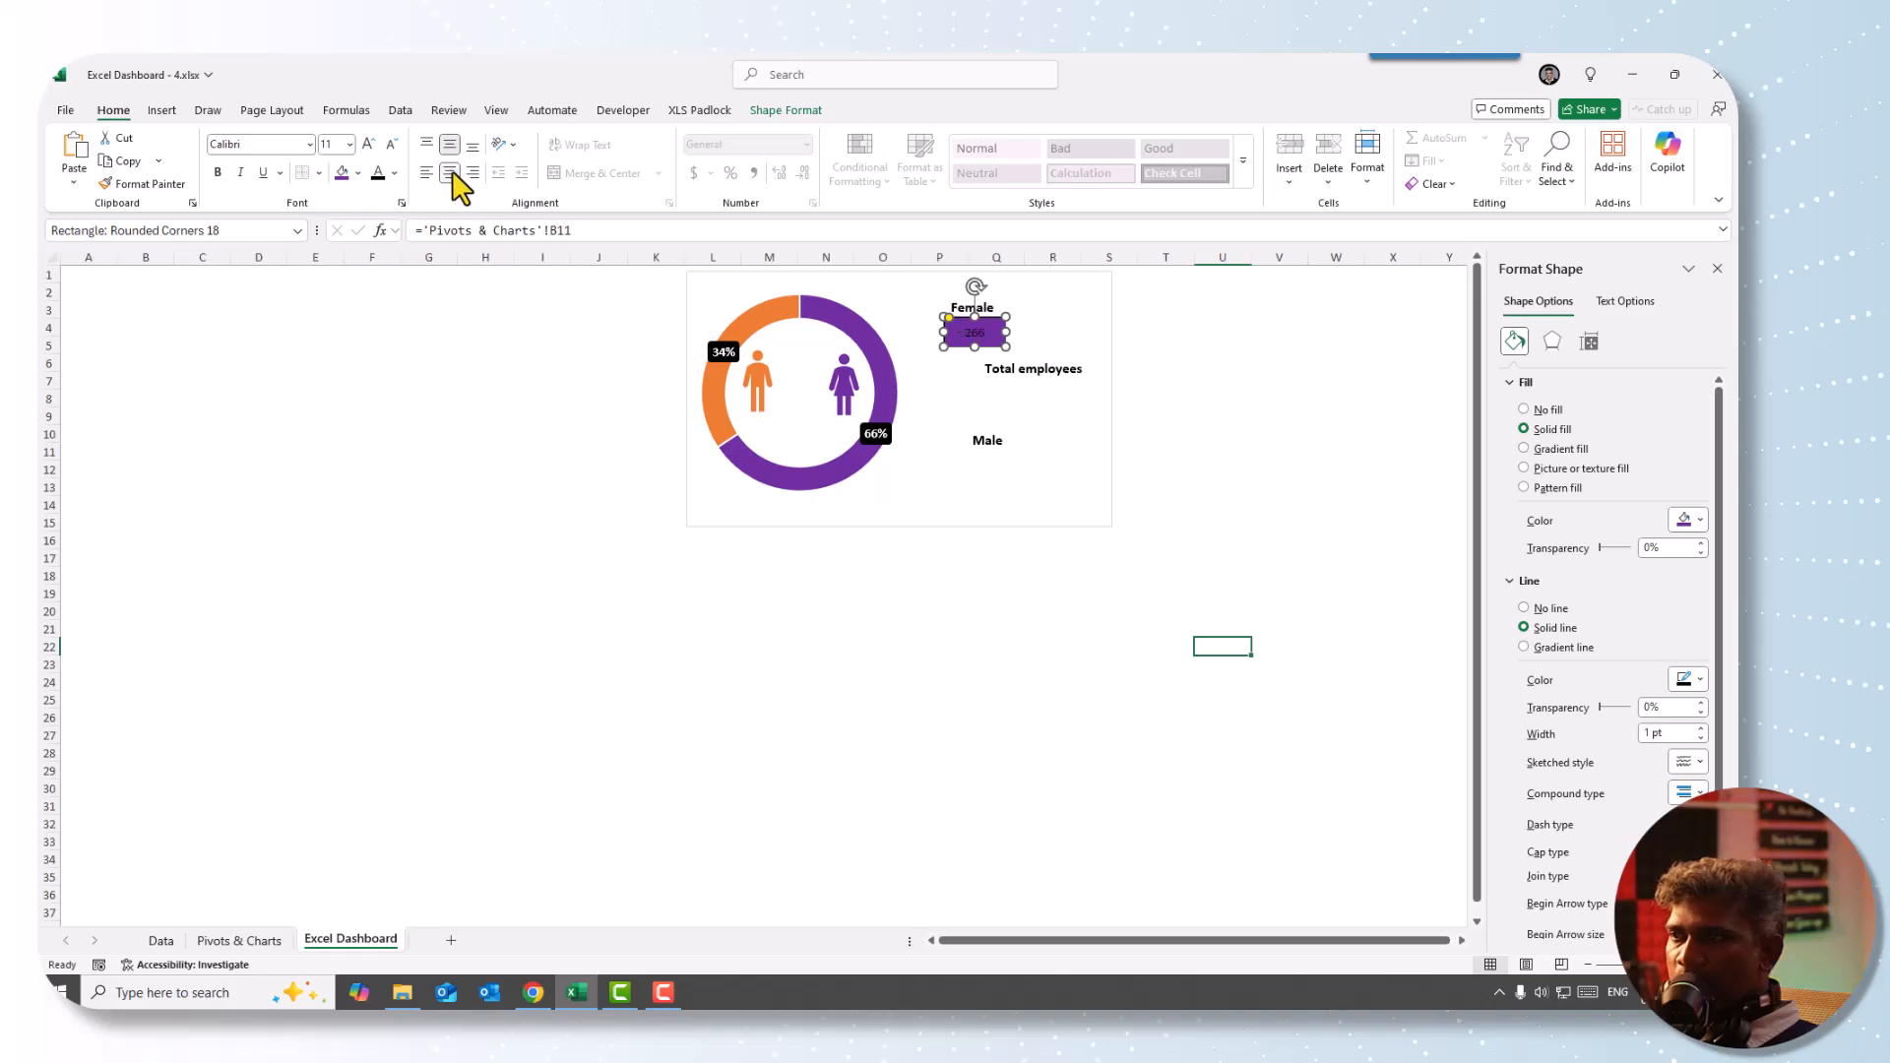
click(395, 175)
click(391, 293)
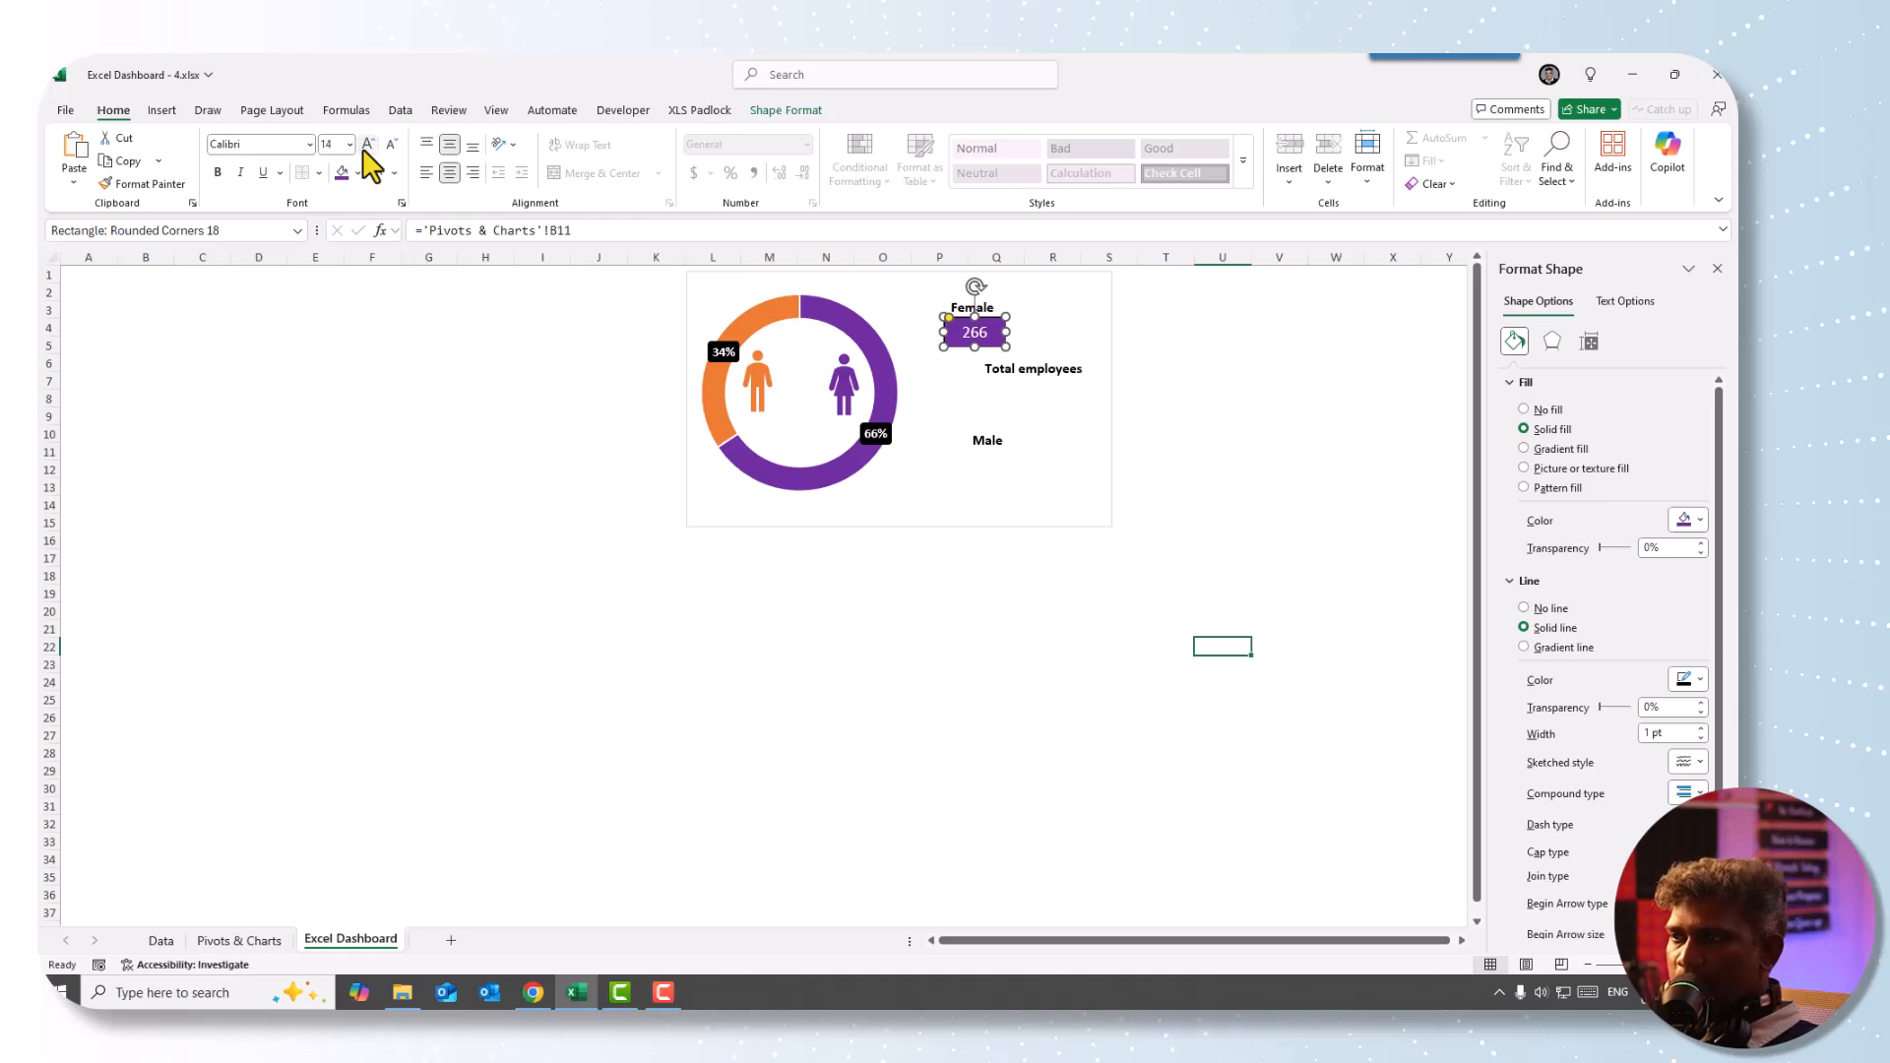
click(1202, 402)
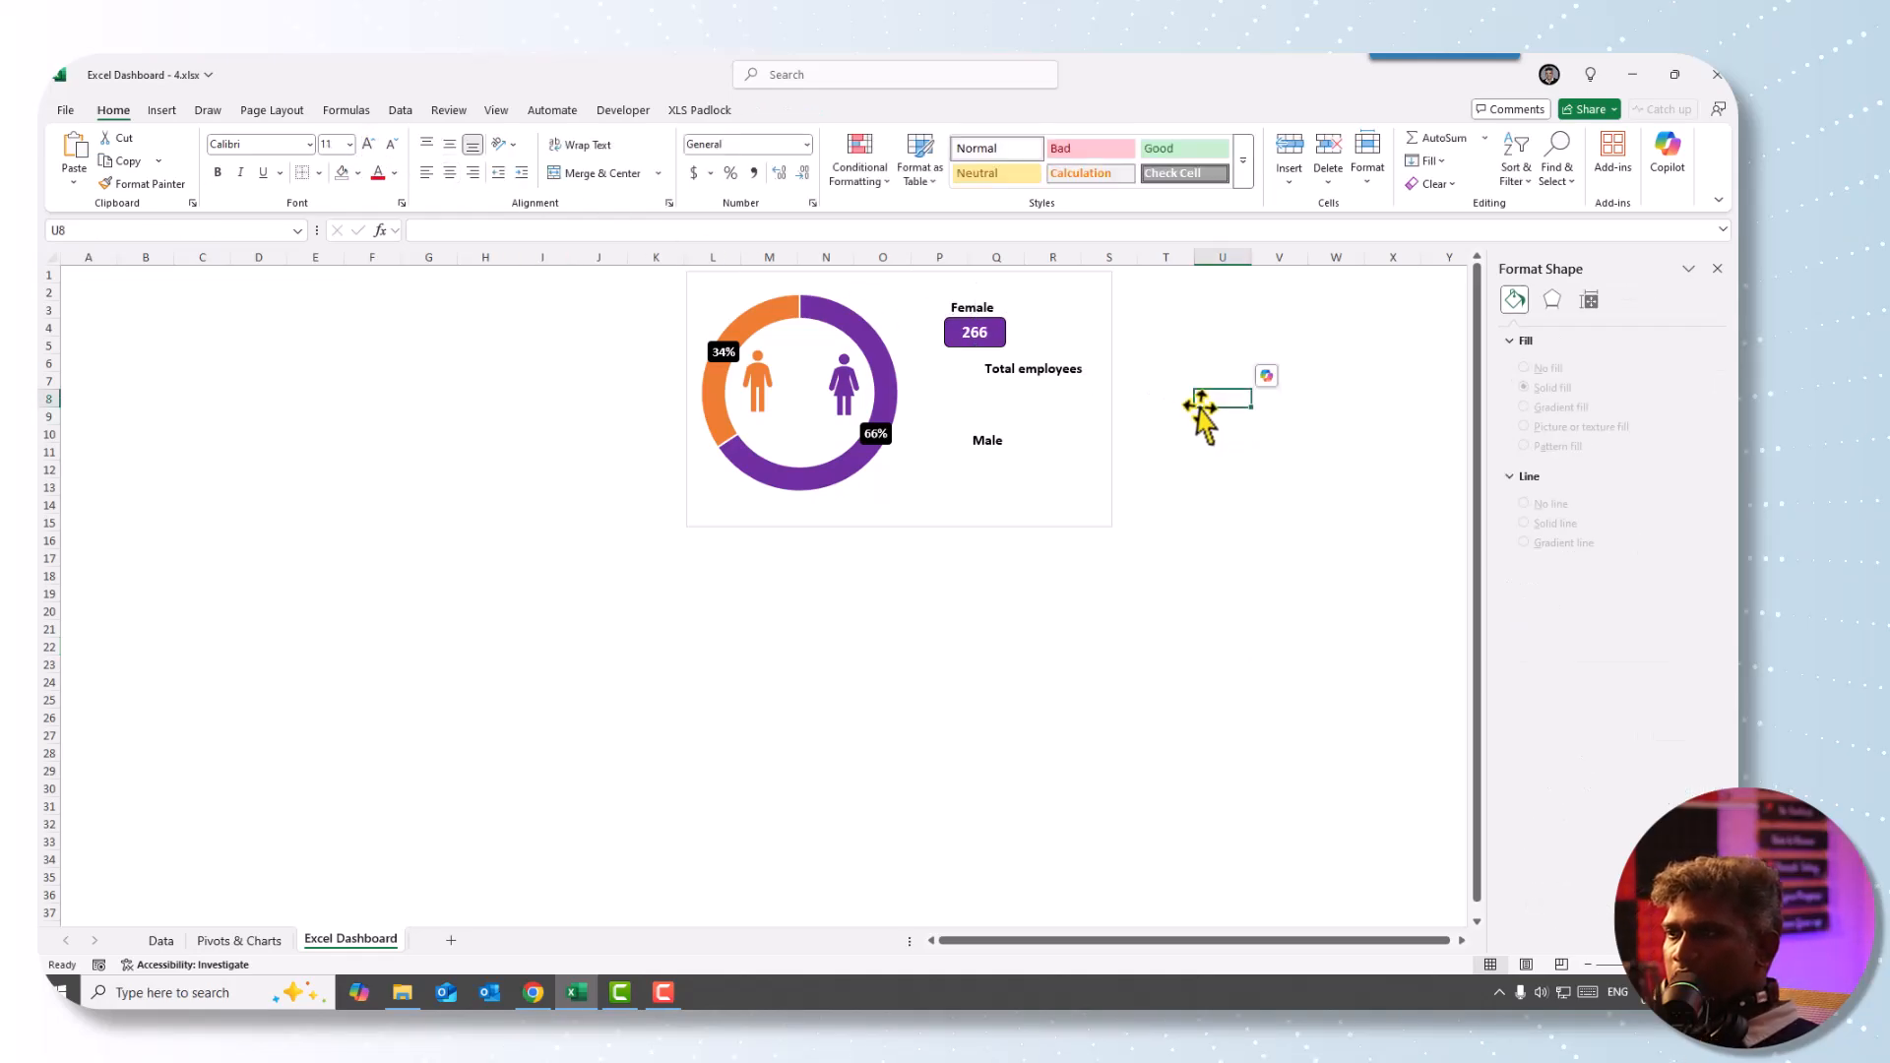
click(960, 340)
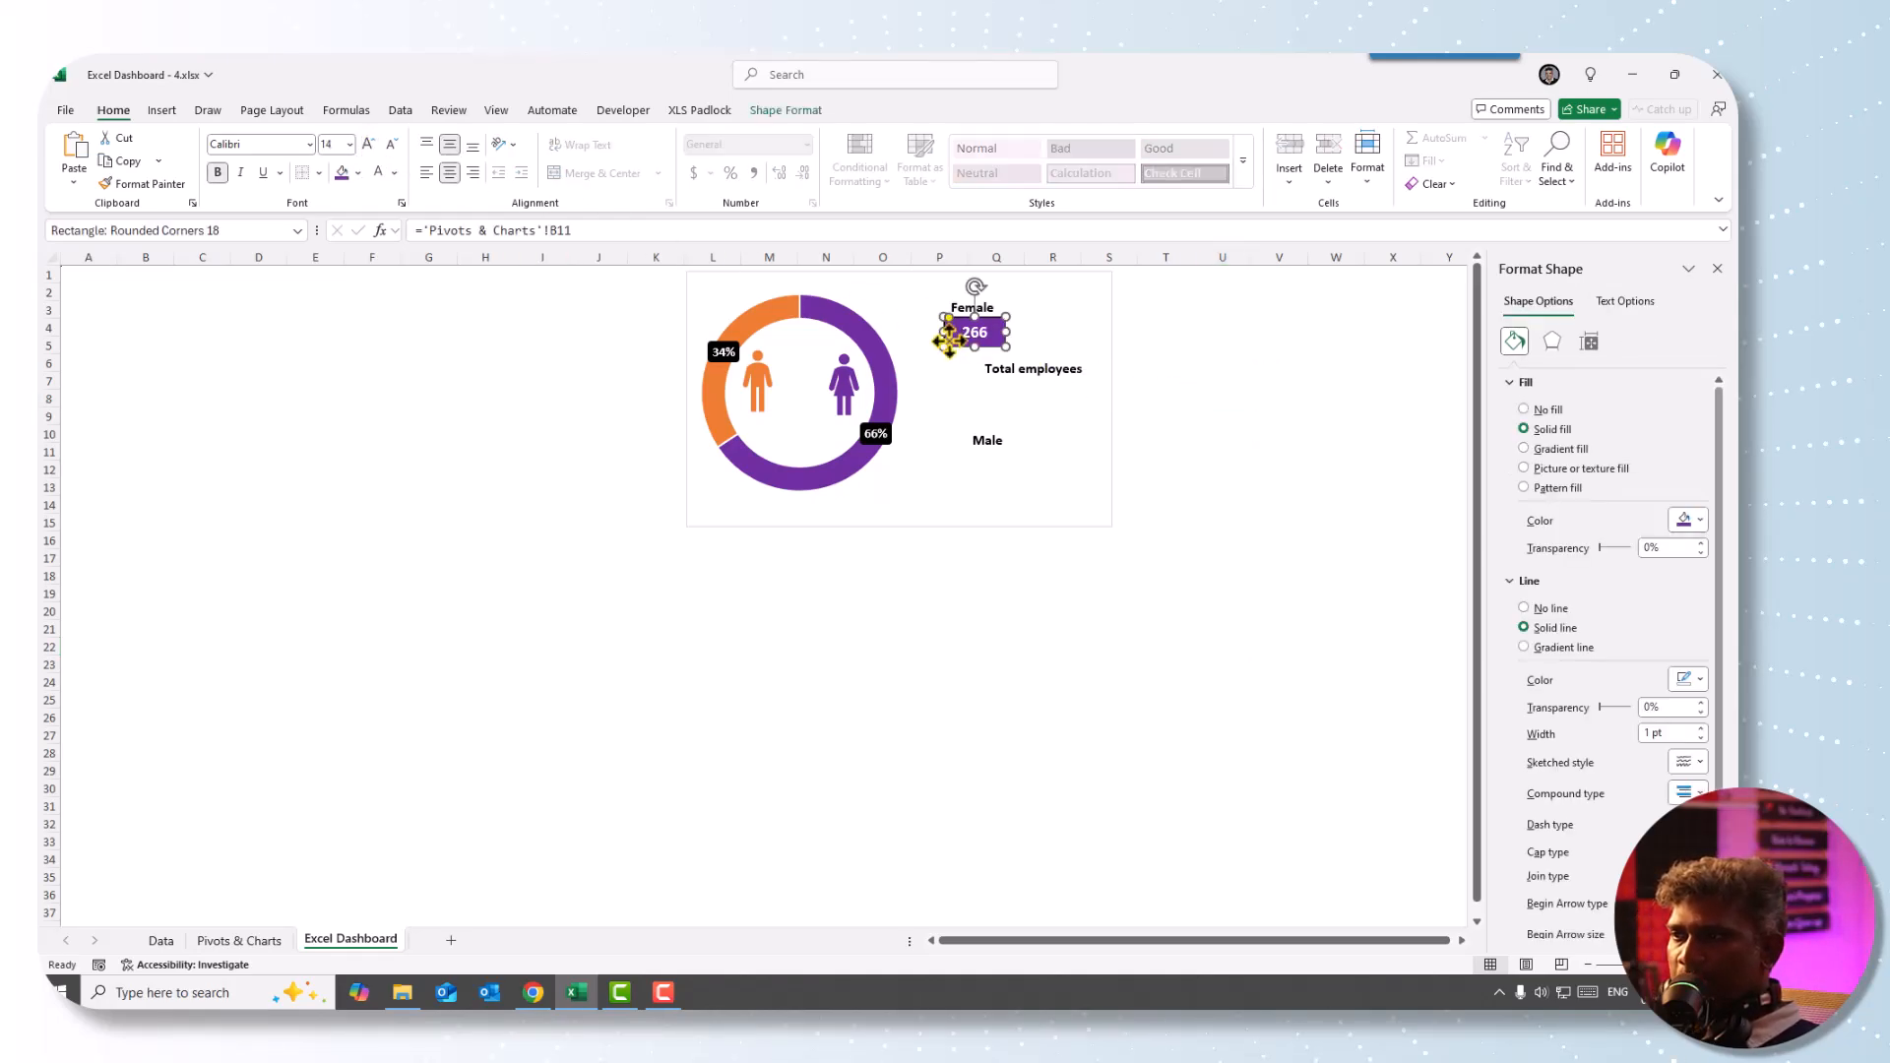
- Duplicate the purple count shape directly below the Male label and fill the copy with theme orange
drag(960, 340, 975, 478)
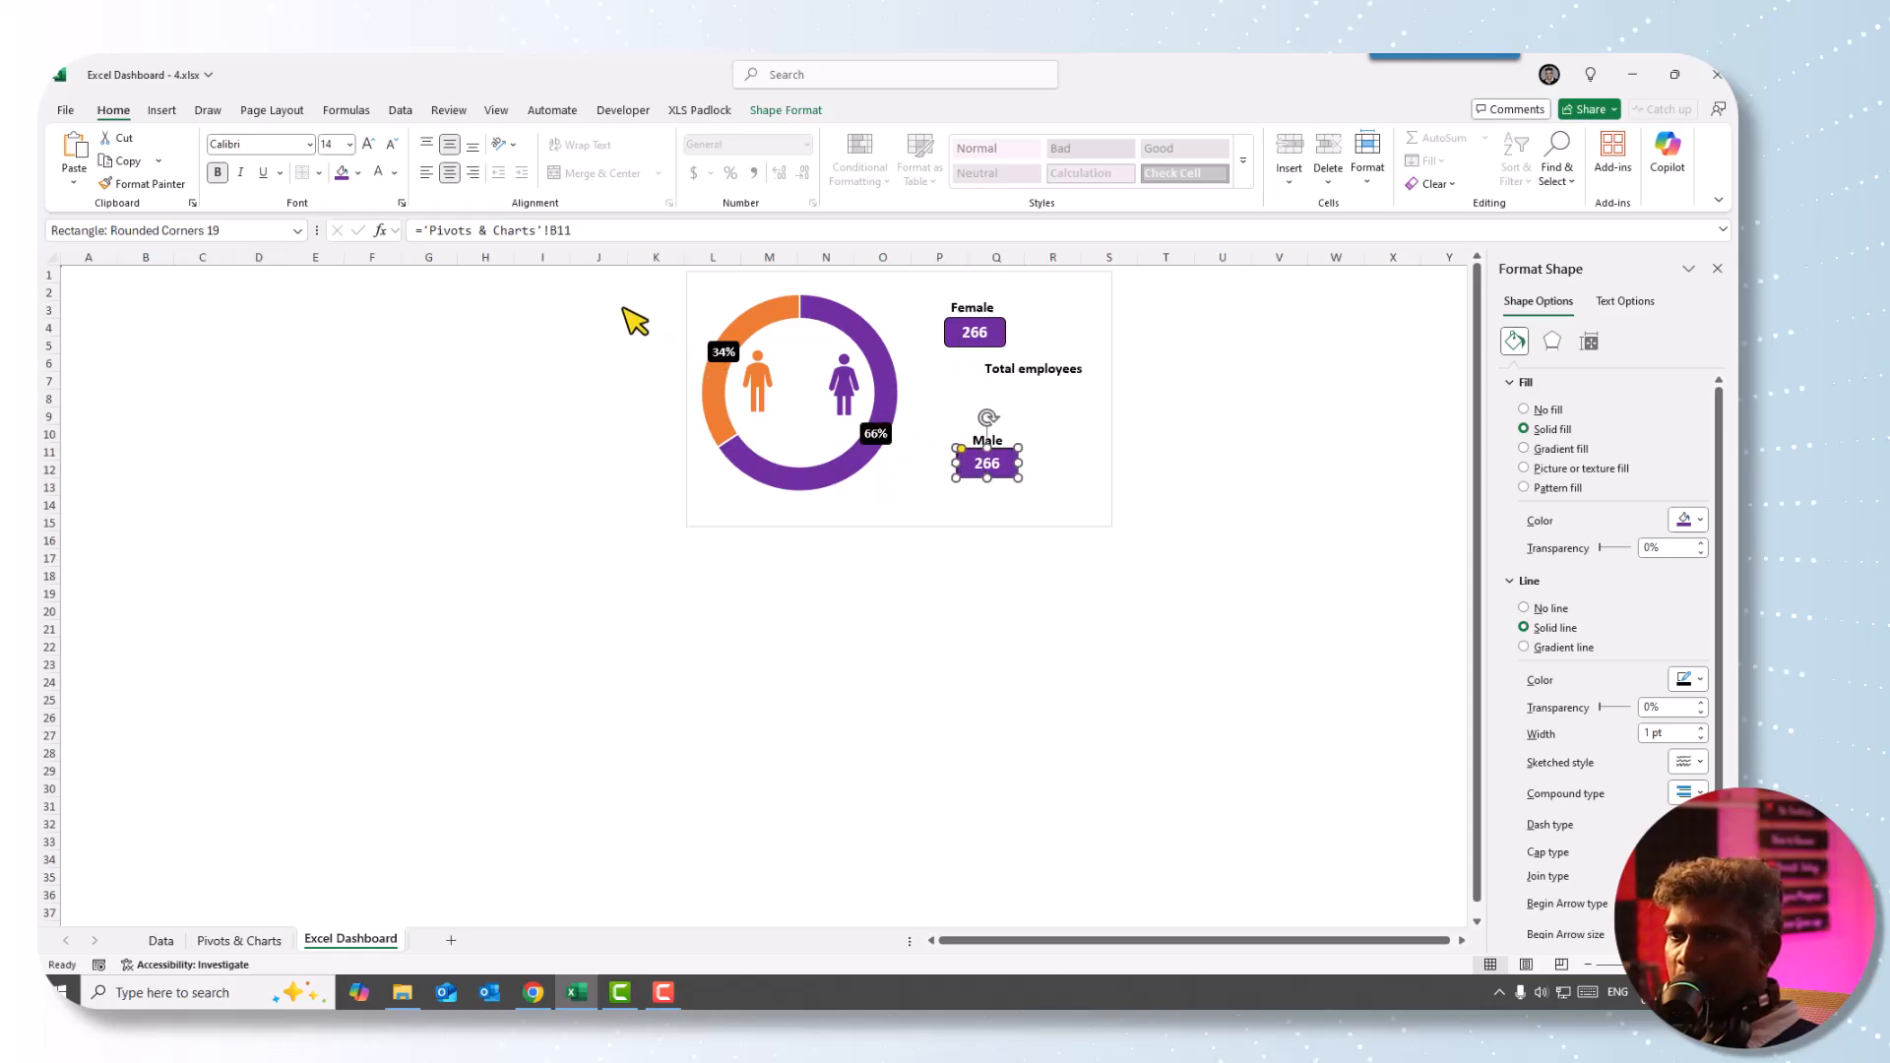
click(359, 174)
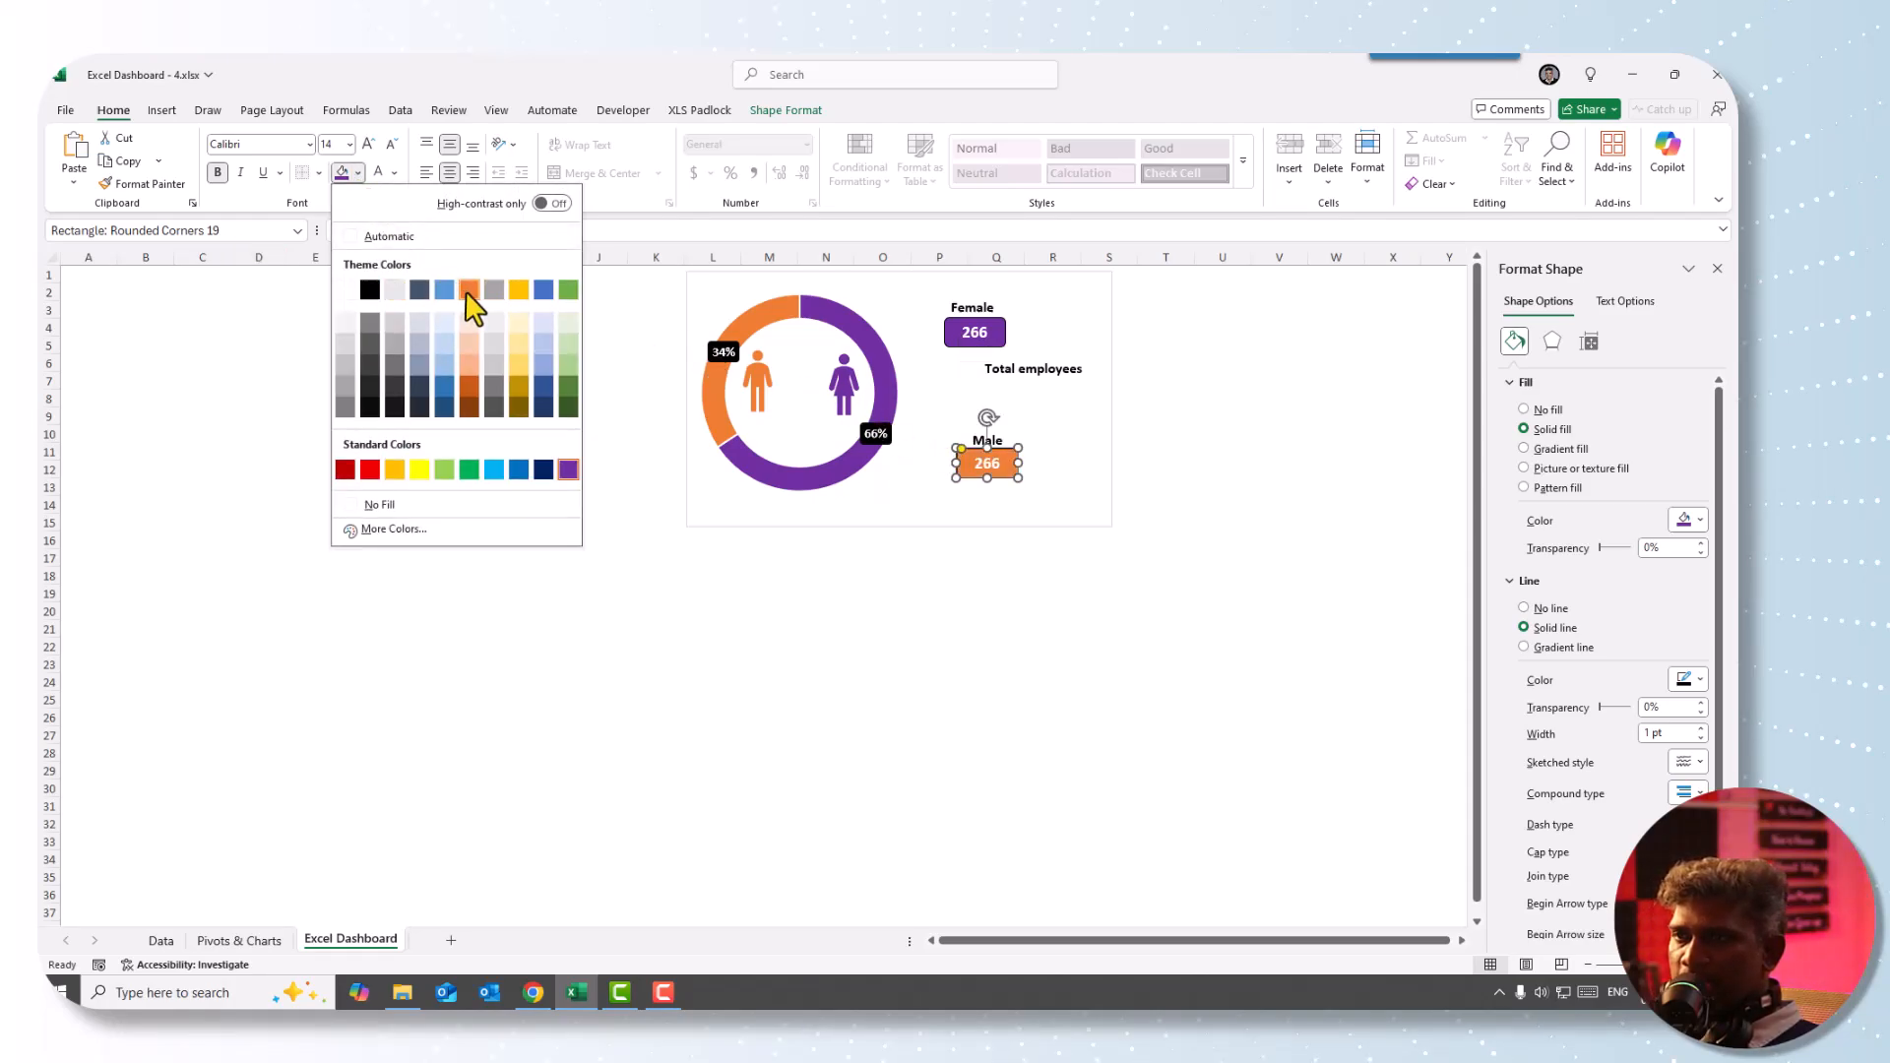
click(468, 290)
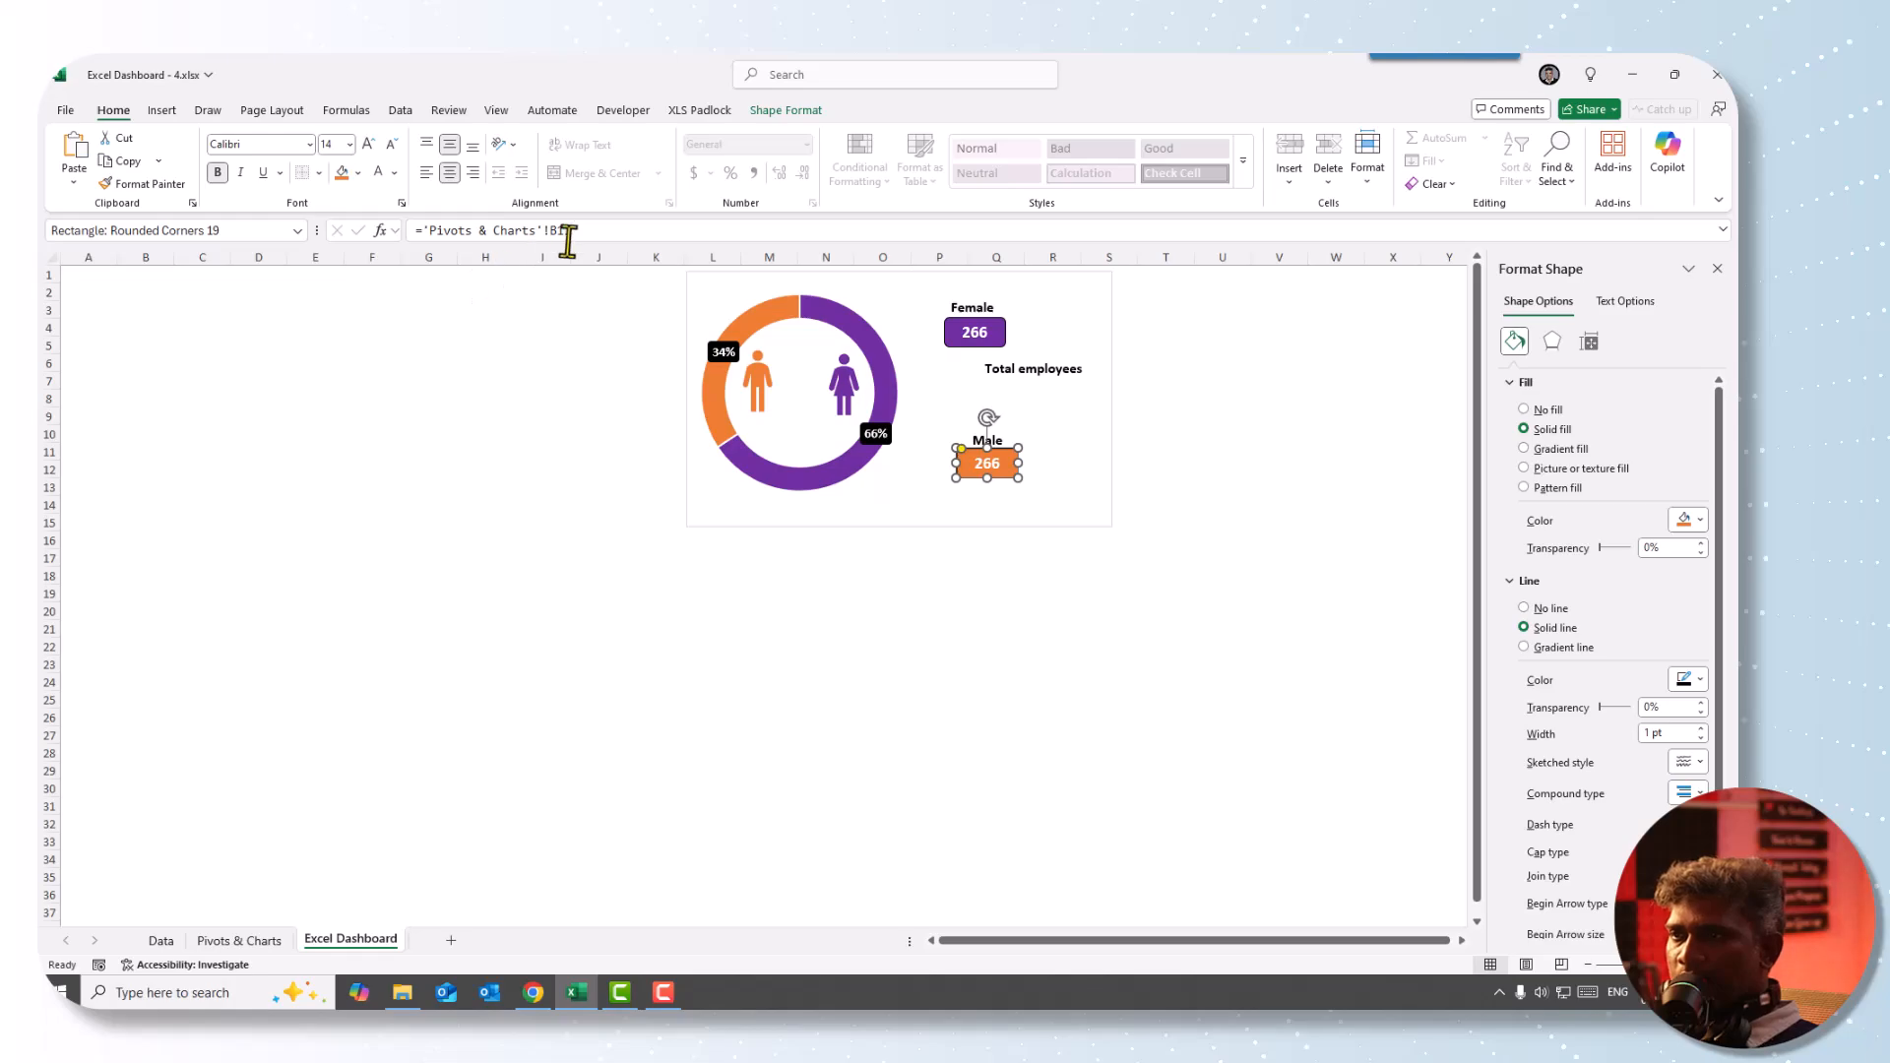
- Link the orange shape below Male to the male count with the formula ='Pivots & Charts'!B12
drag(582, 232, 338, 231)
text(=)
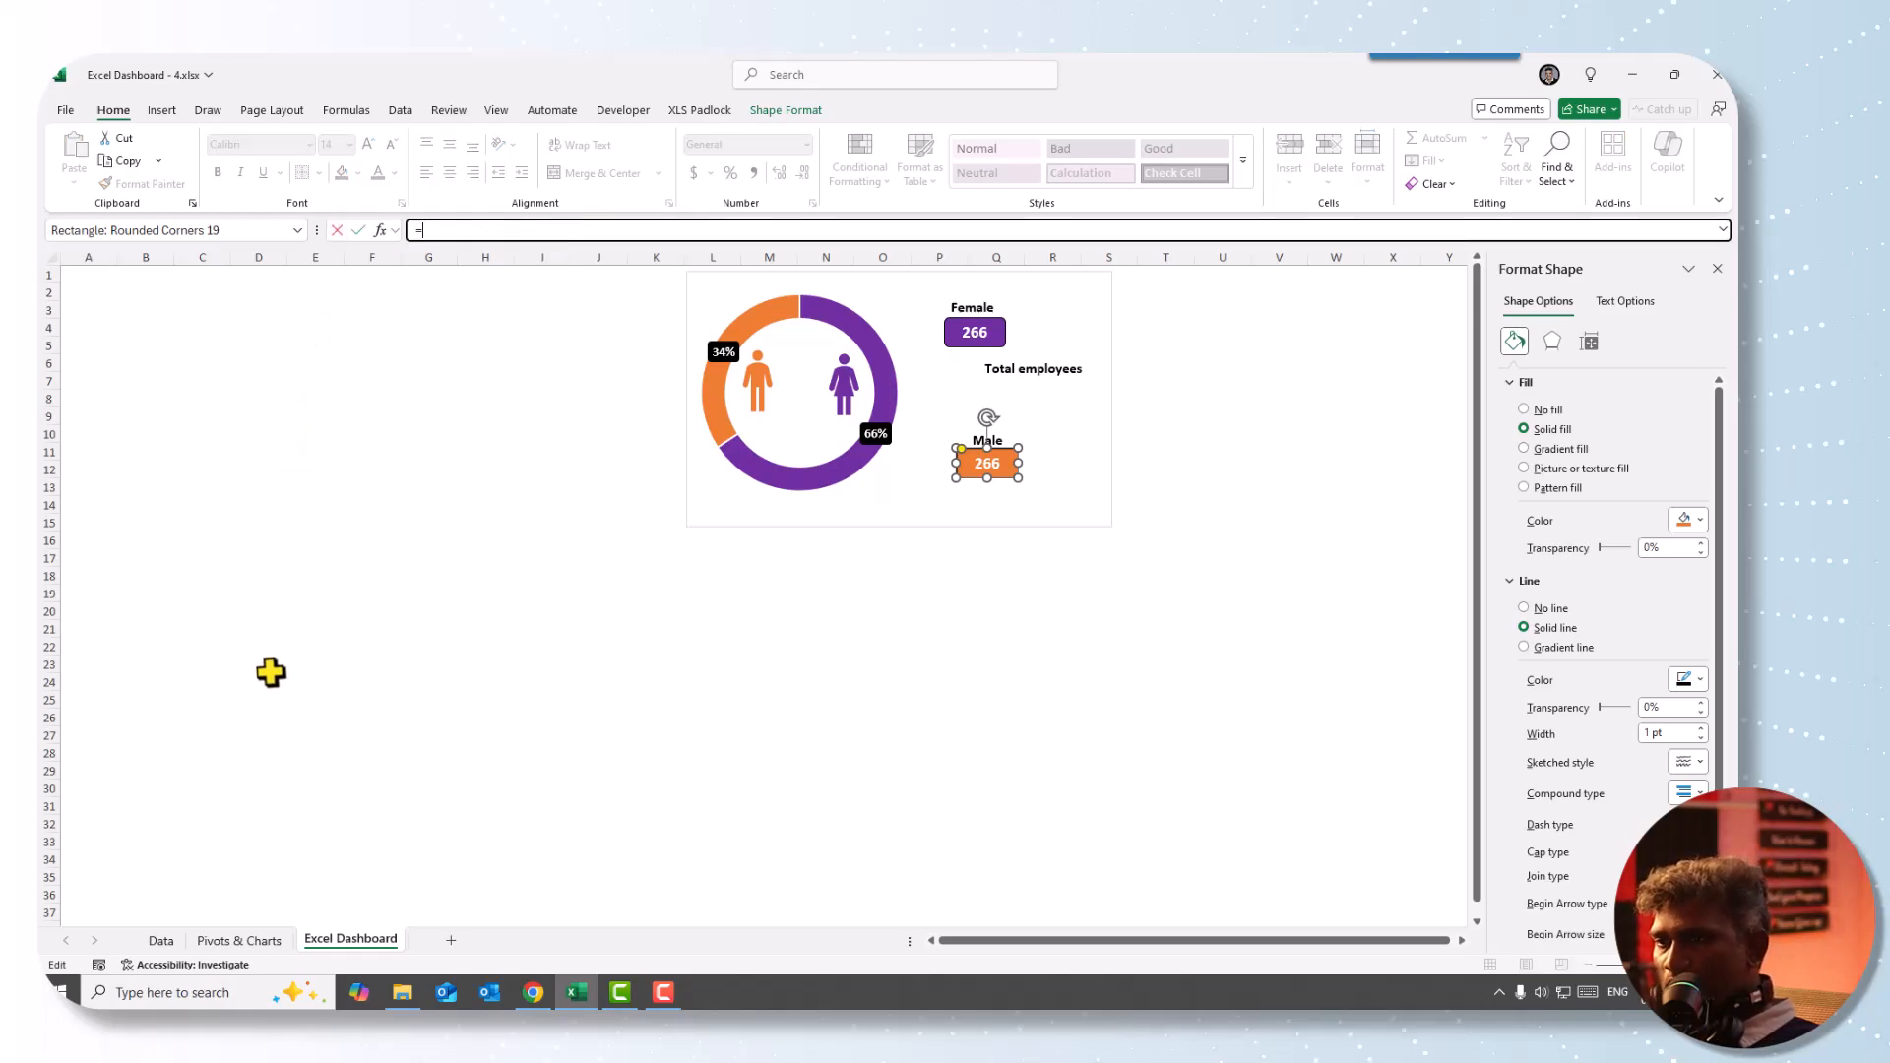
click(236, 940)
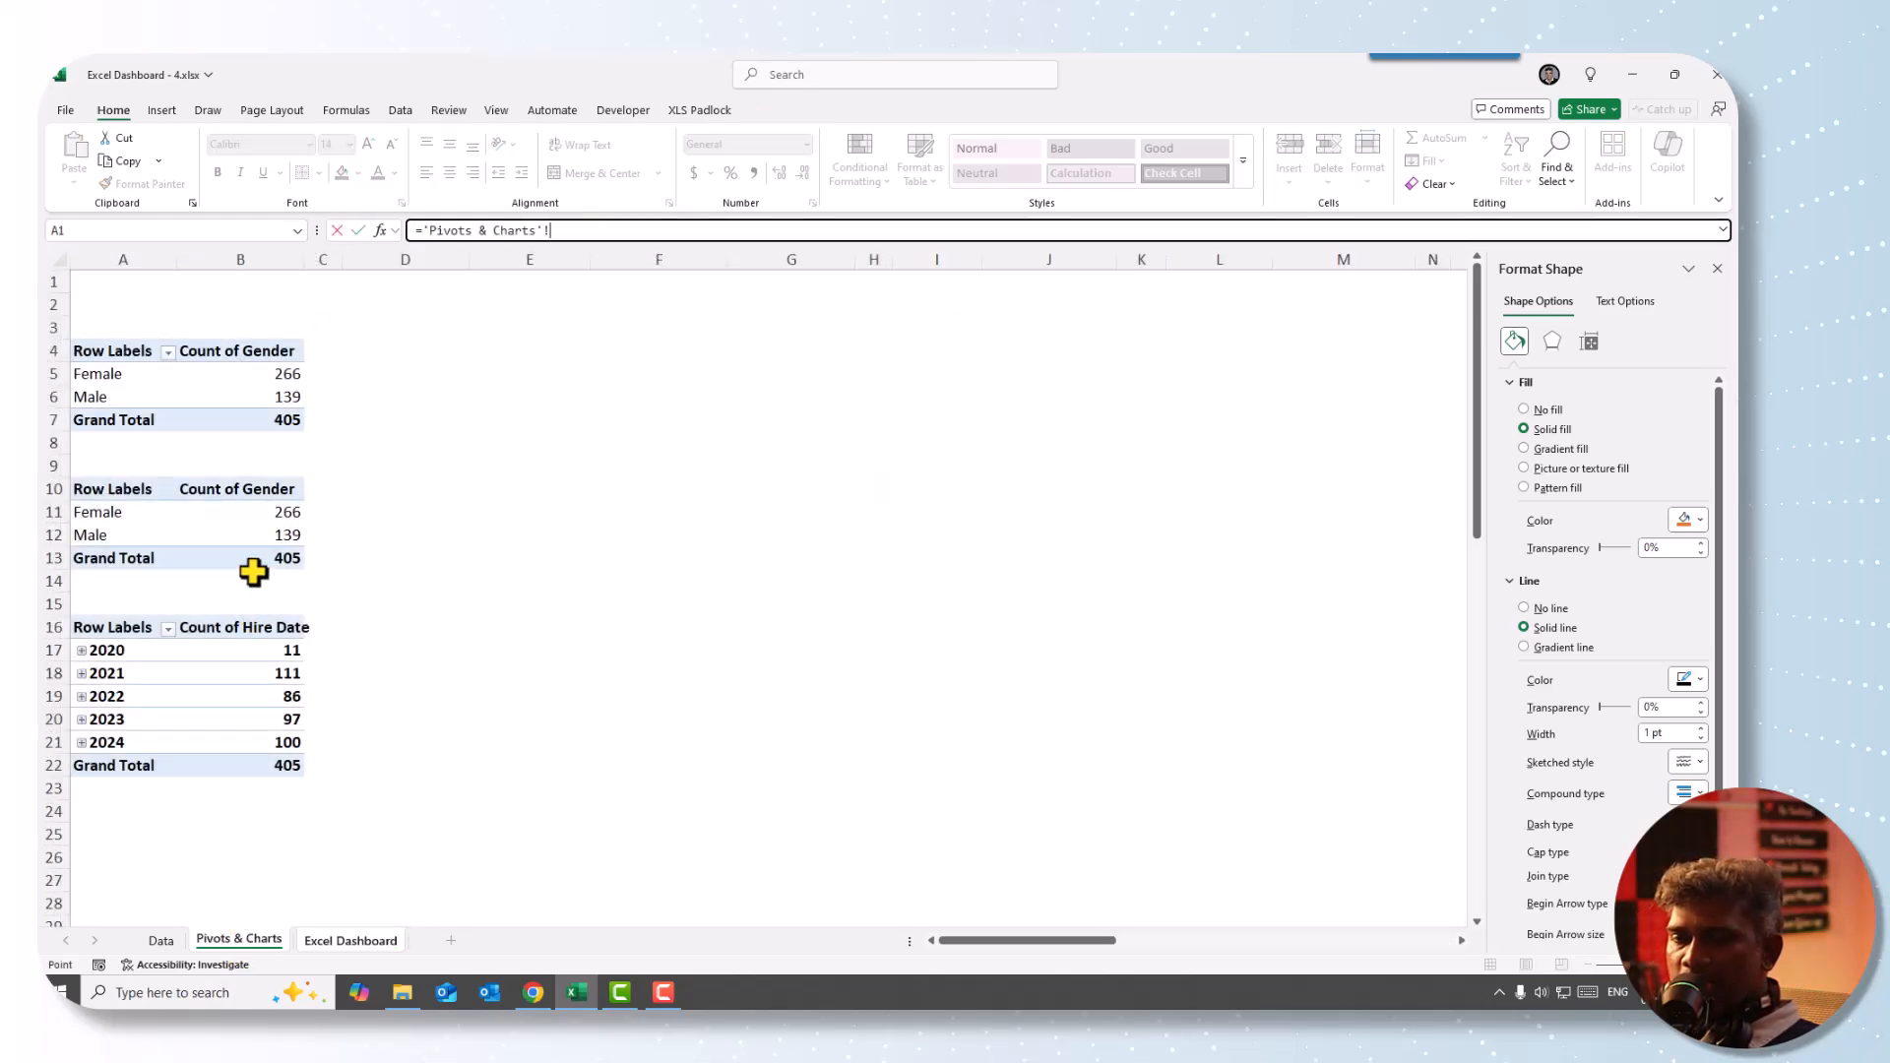
click(285, 534)
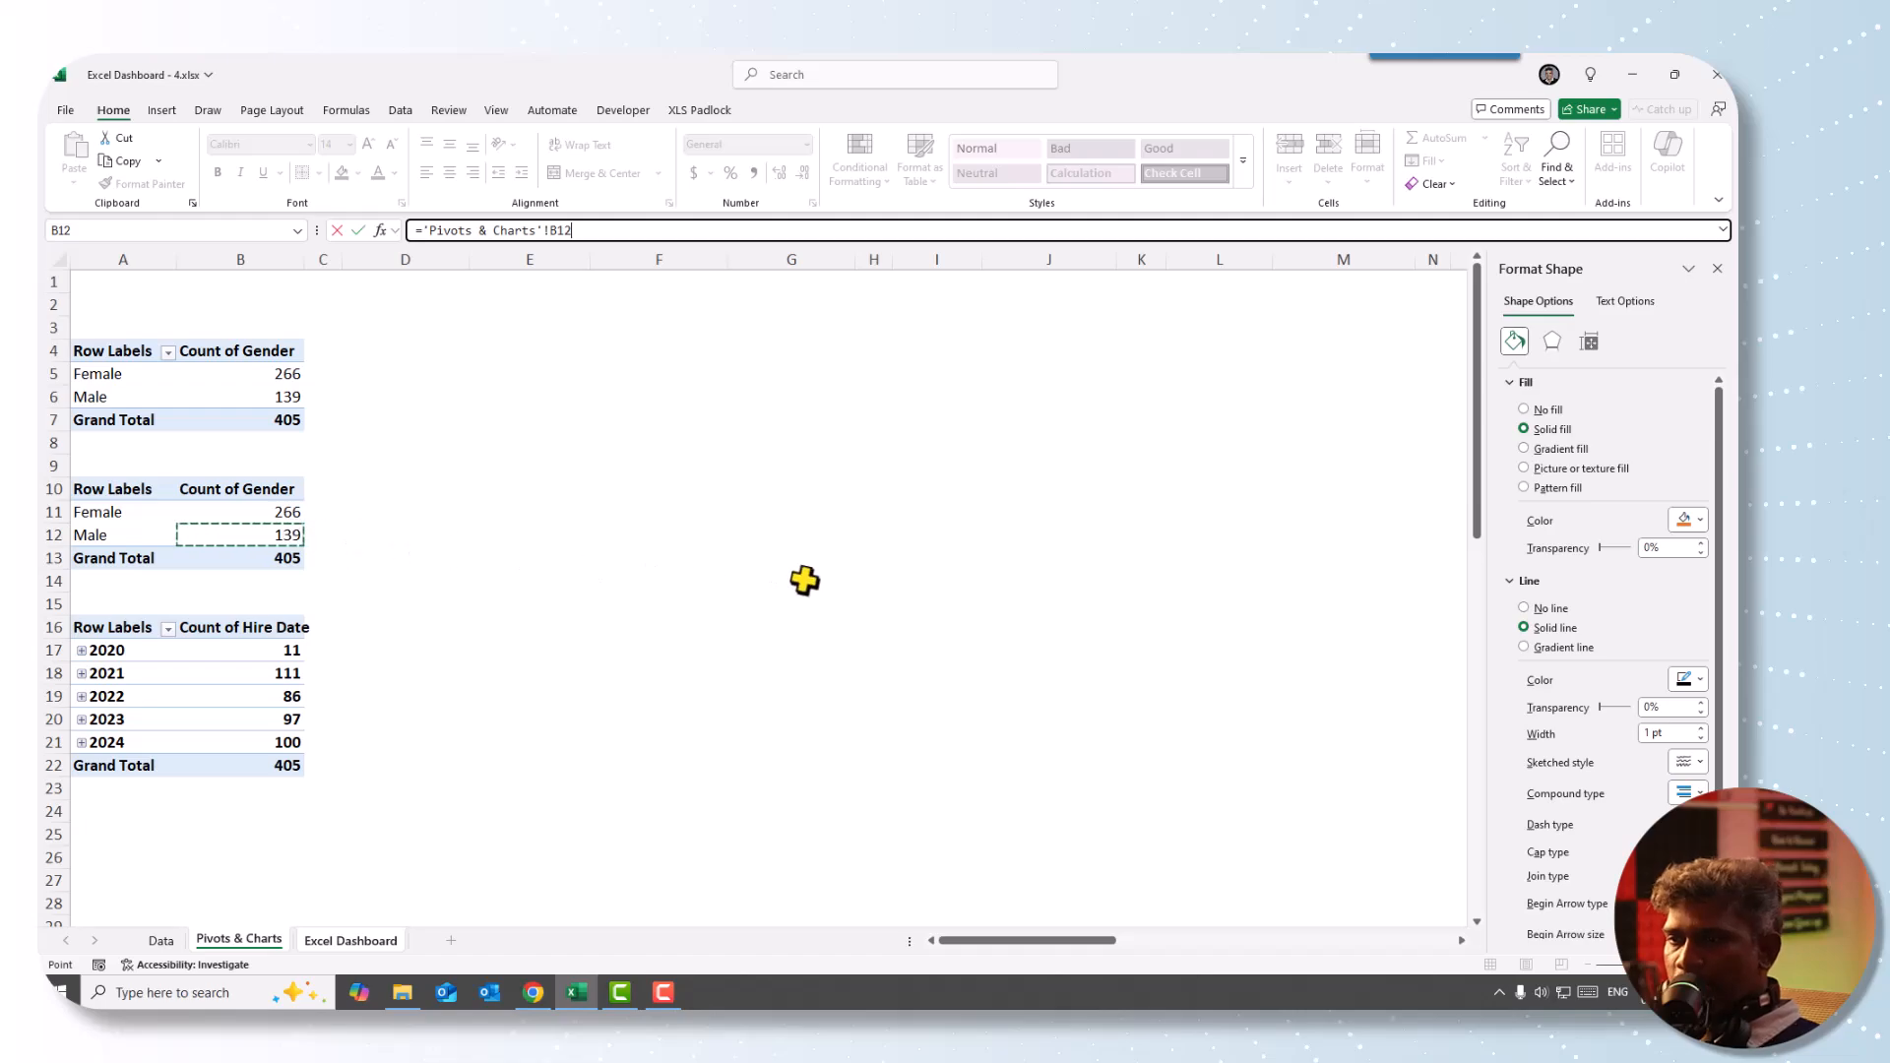
key(Return)
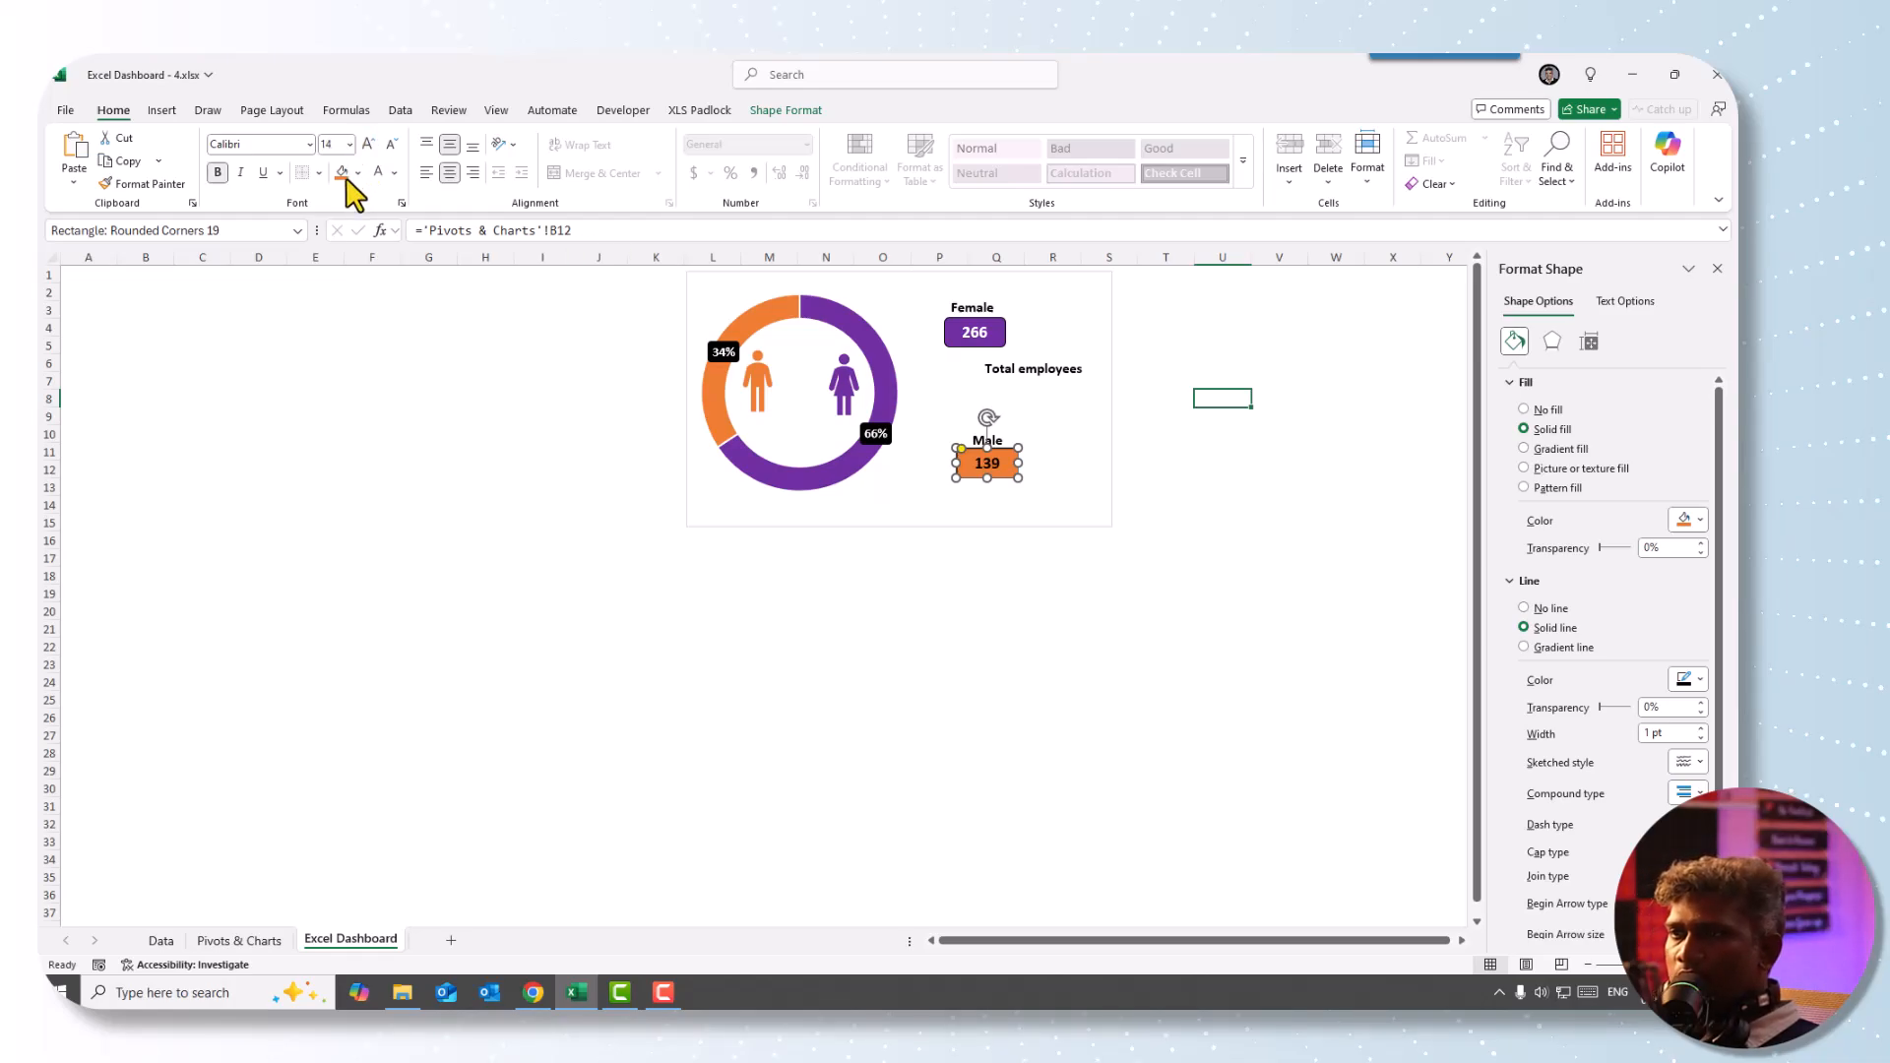
click(1035, 578)
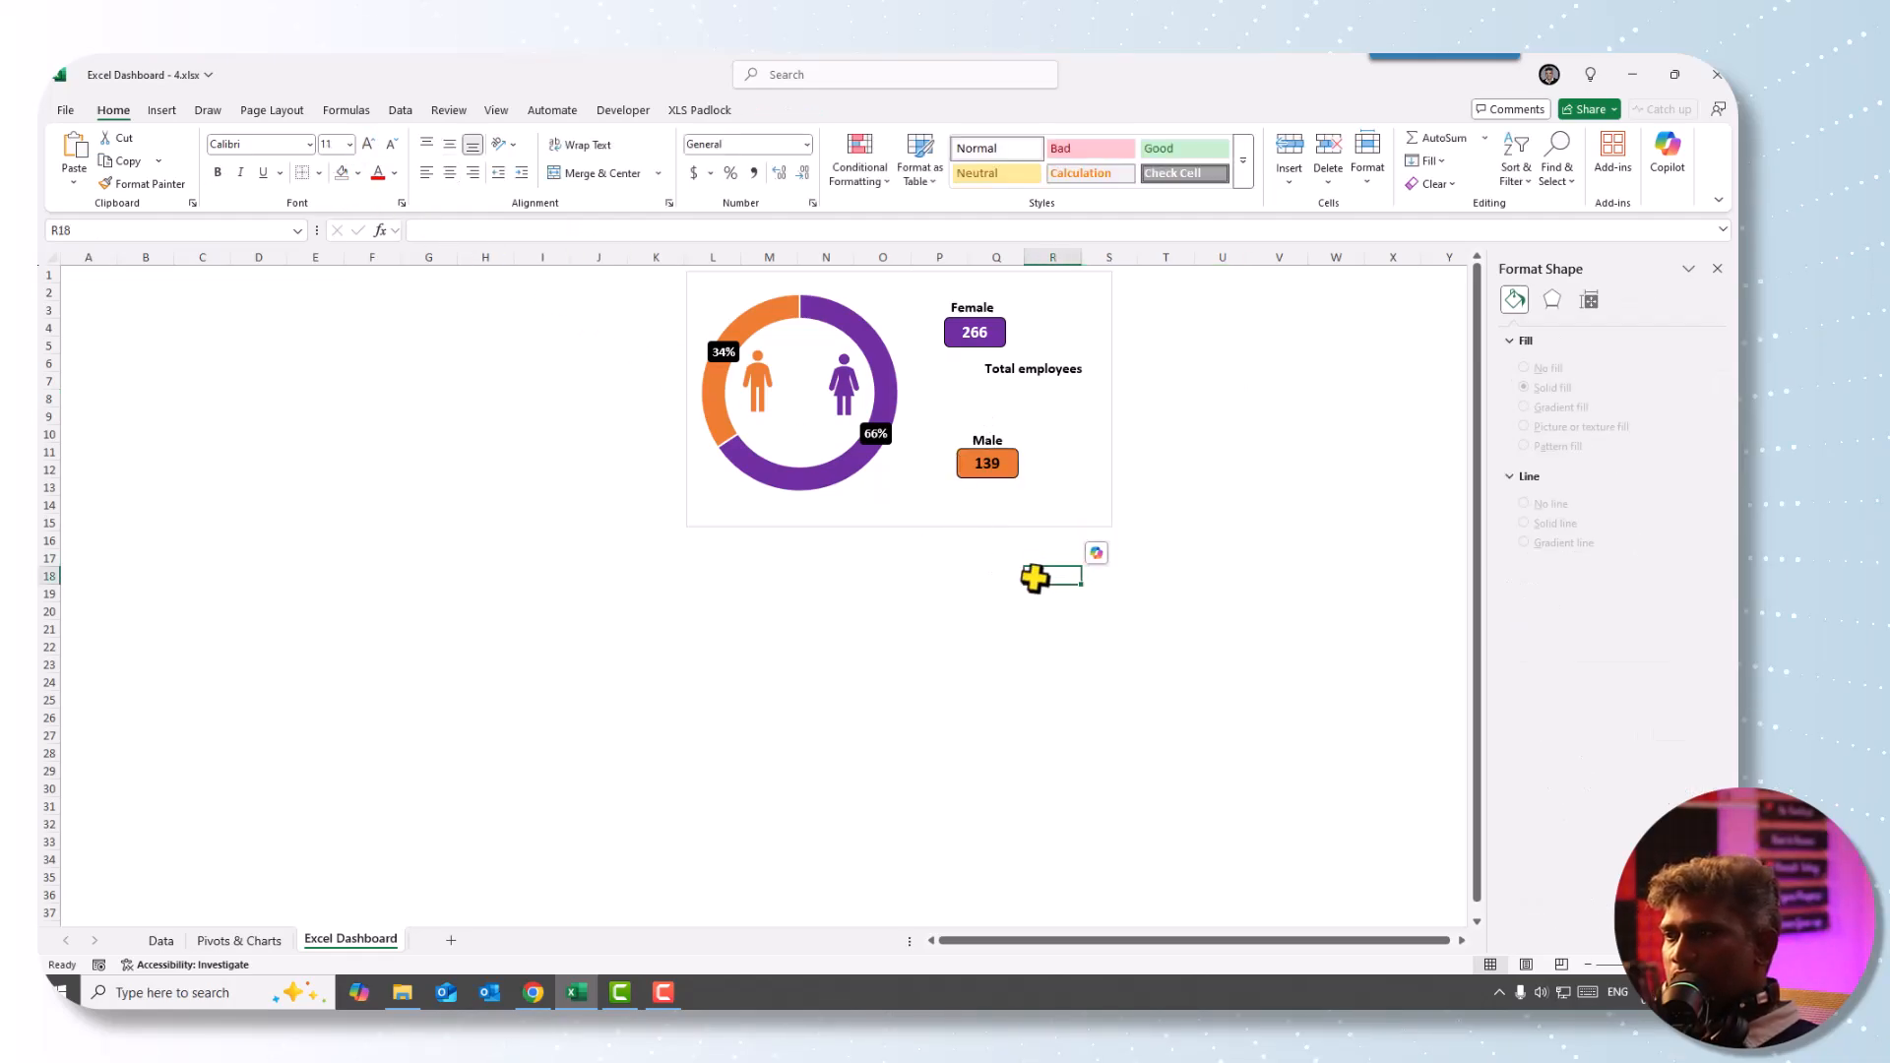
- Duplicate the orange count shape below the Total employees label and fill the copy with black
click(1013, 461)
drag(1017, 461, 1051, 395)
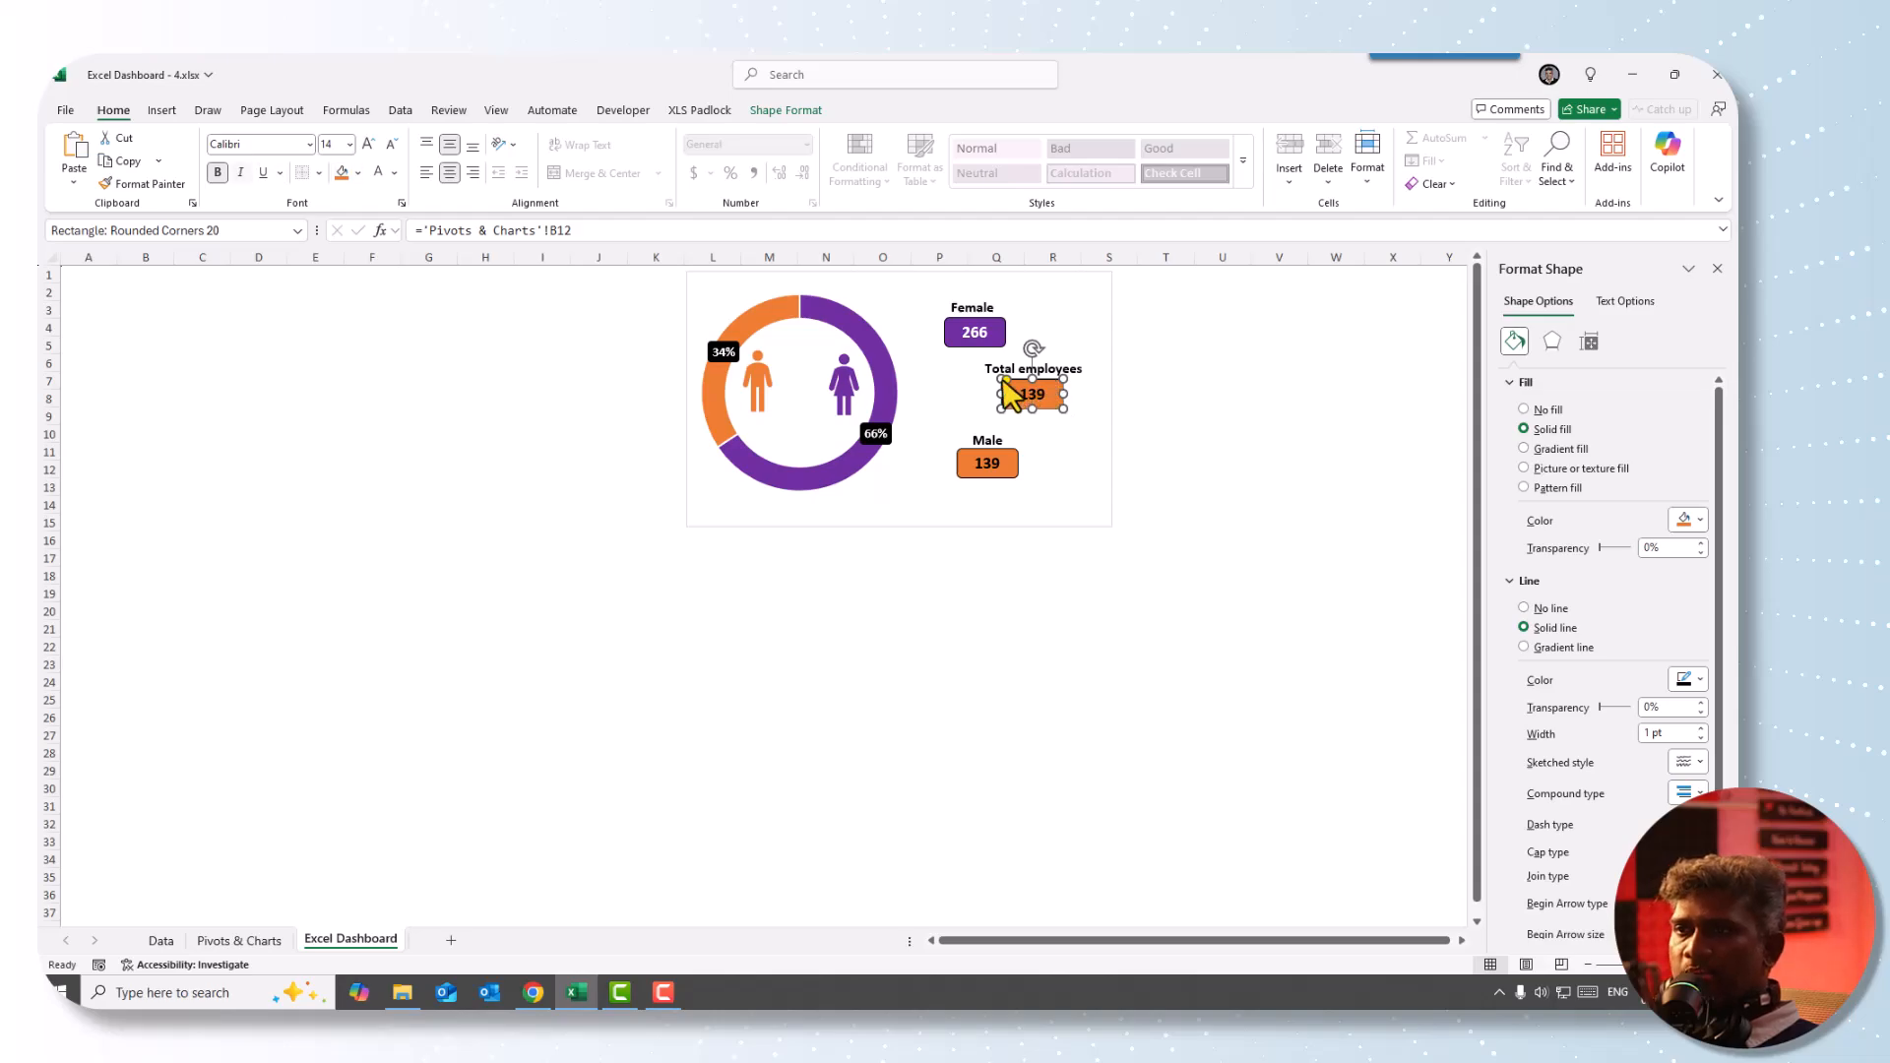
click(360, 172)
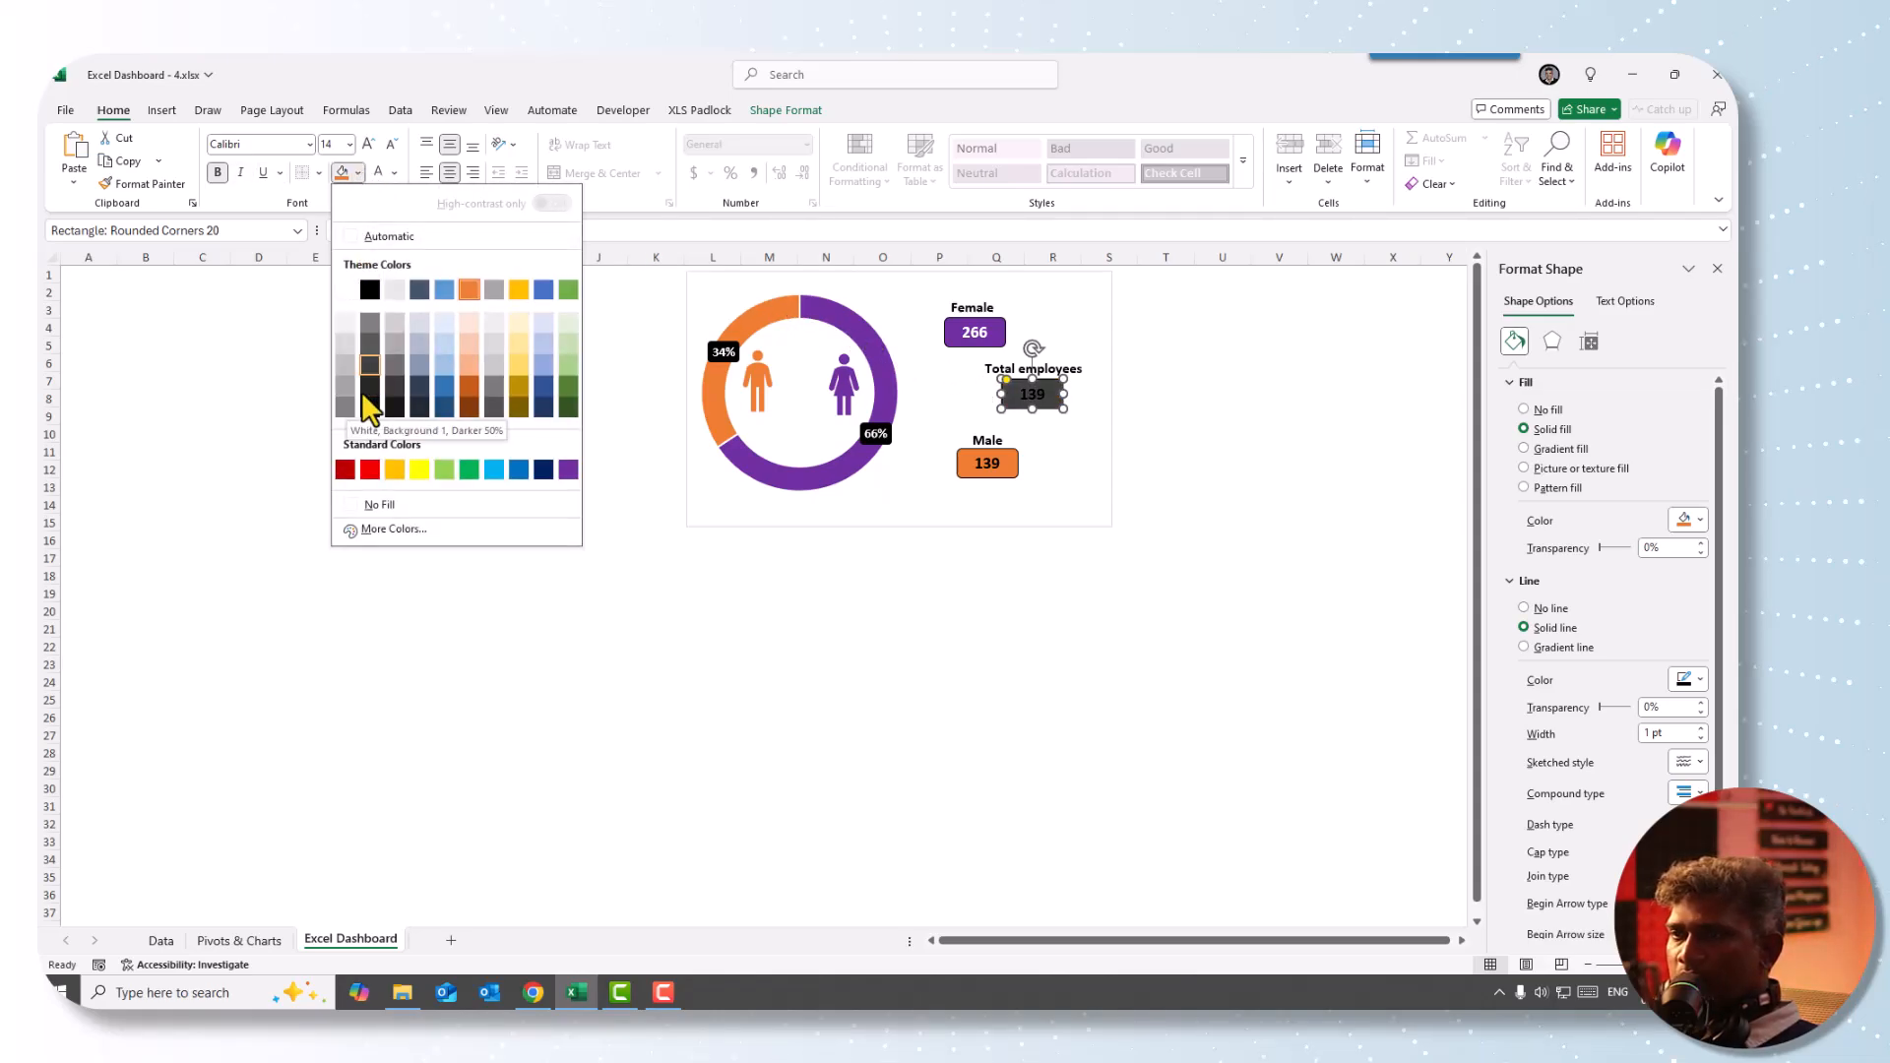
click(370, 290)
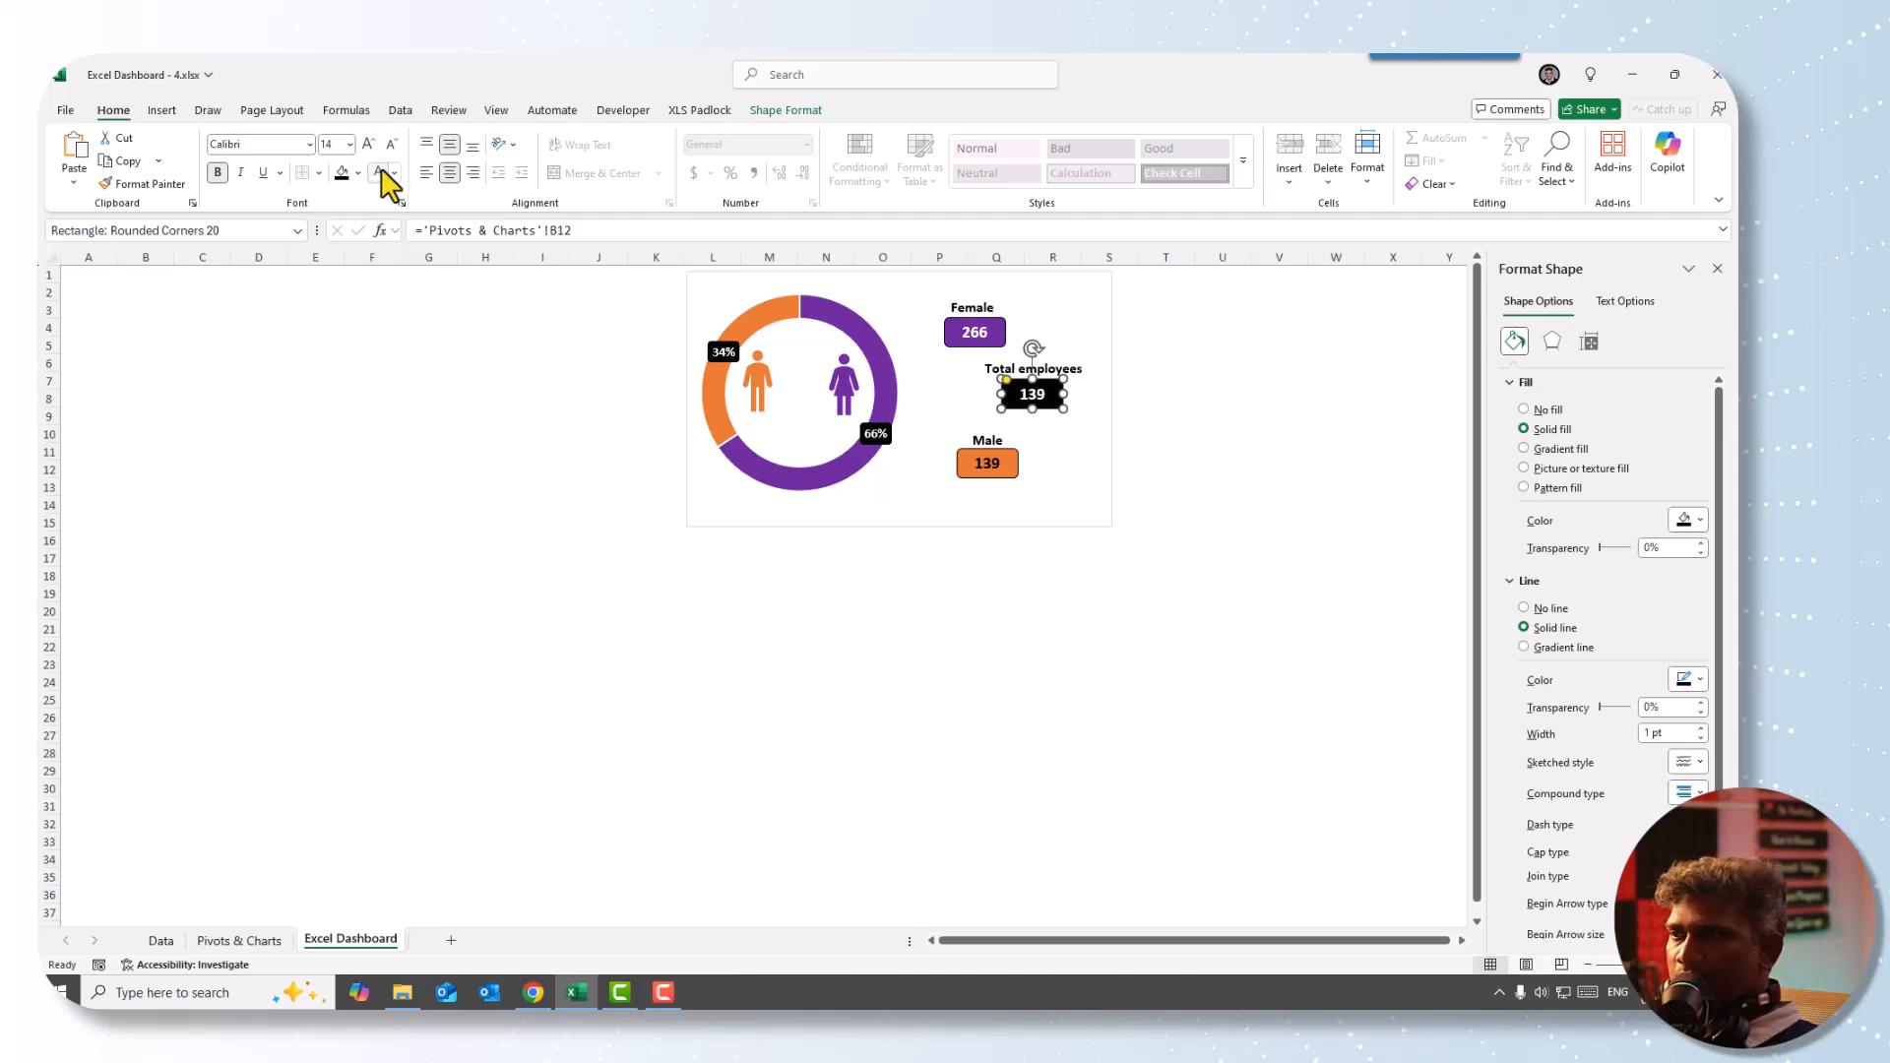
- Link the black shape to the overall employee count with the formula ='Pivots & Charts'!B13
drag(576, 230, 339, 258)
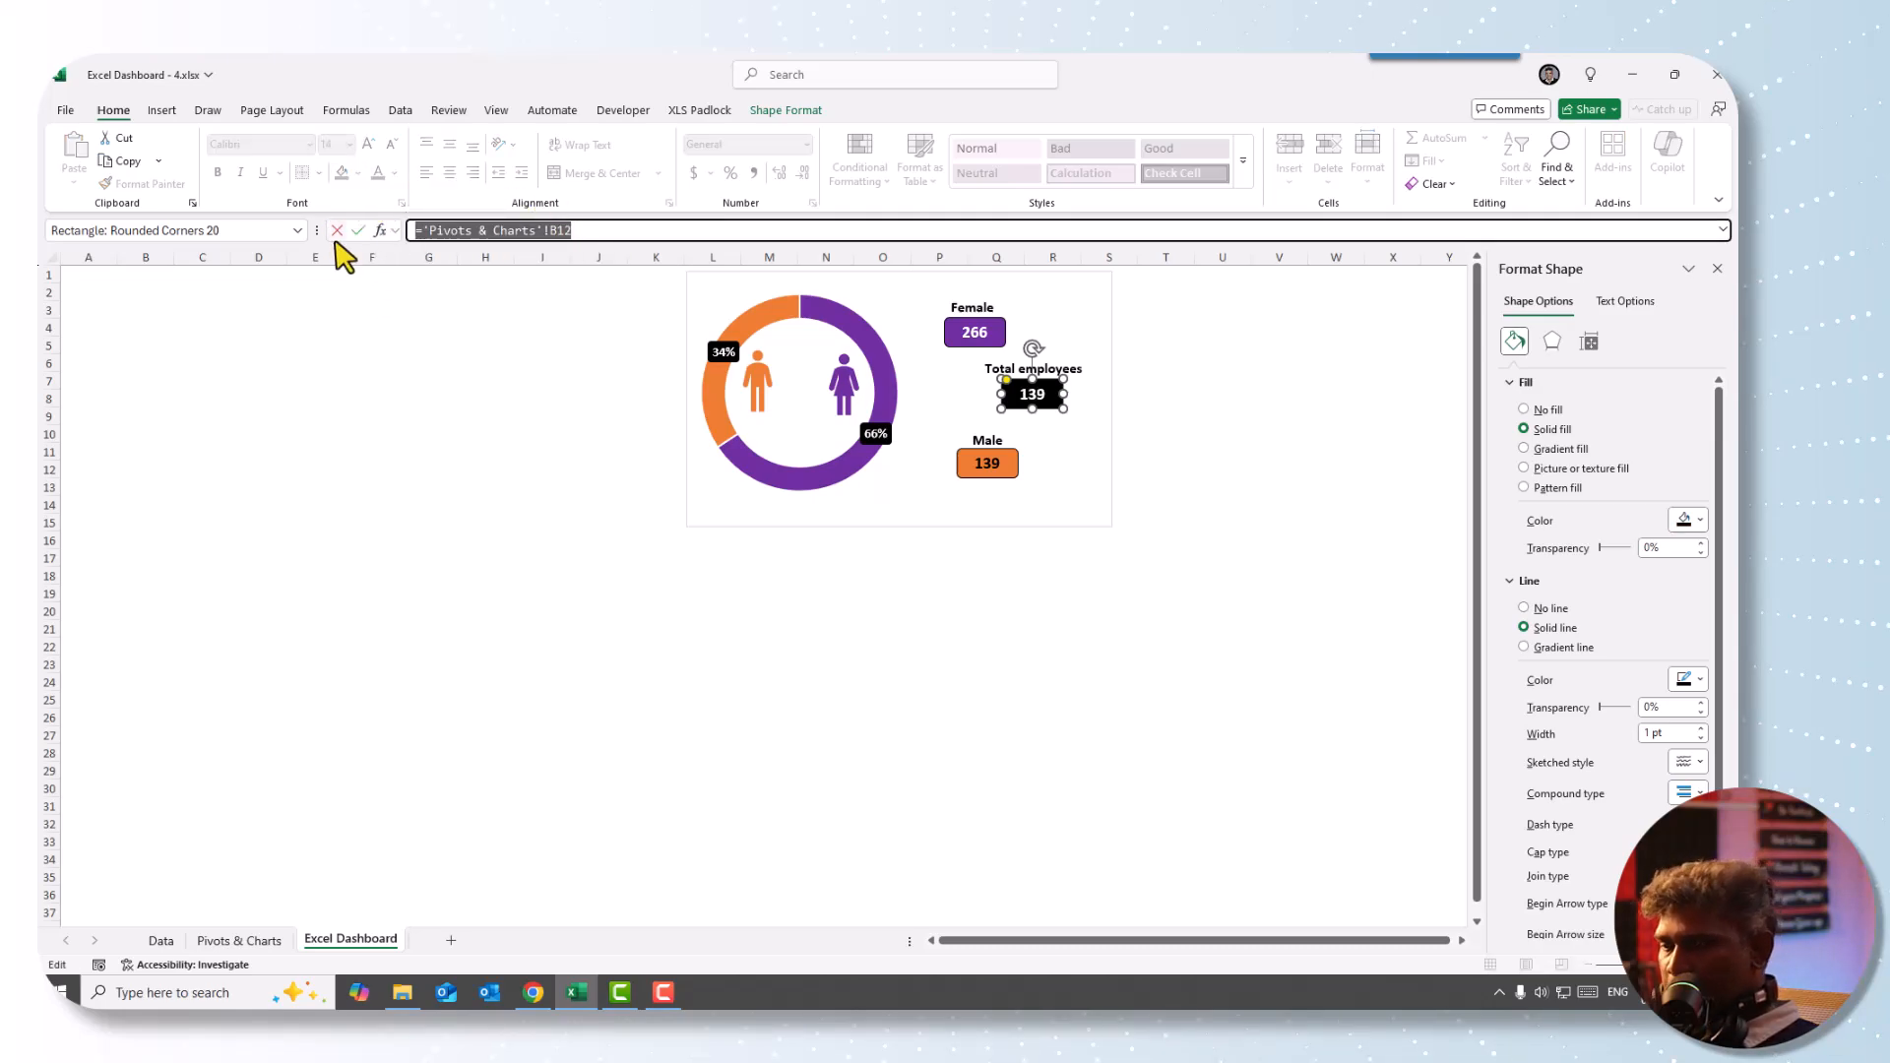
text(=)
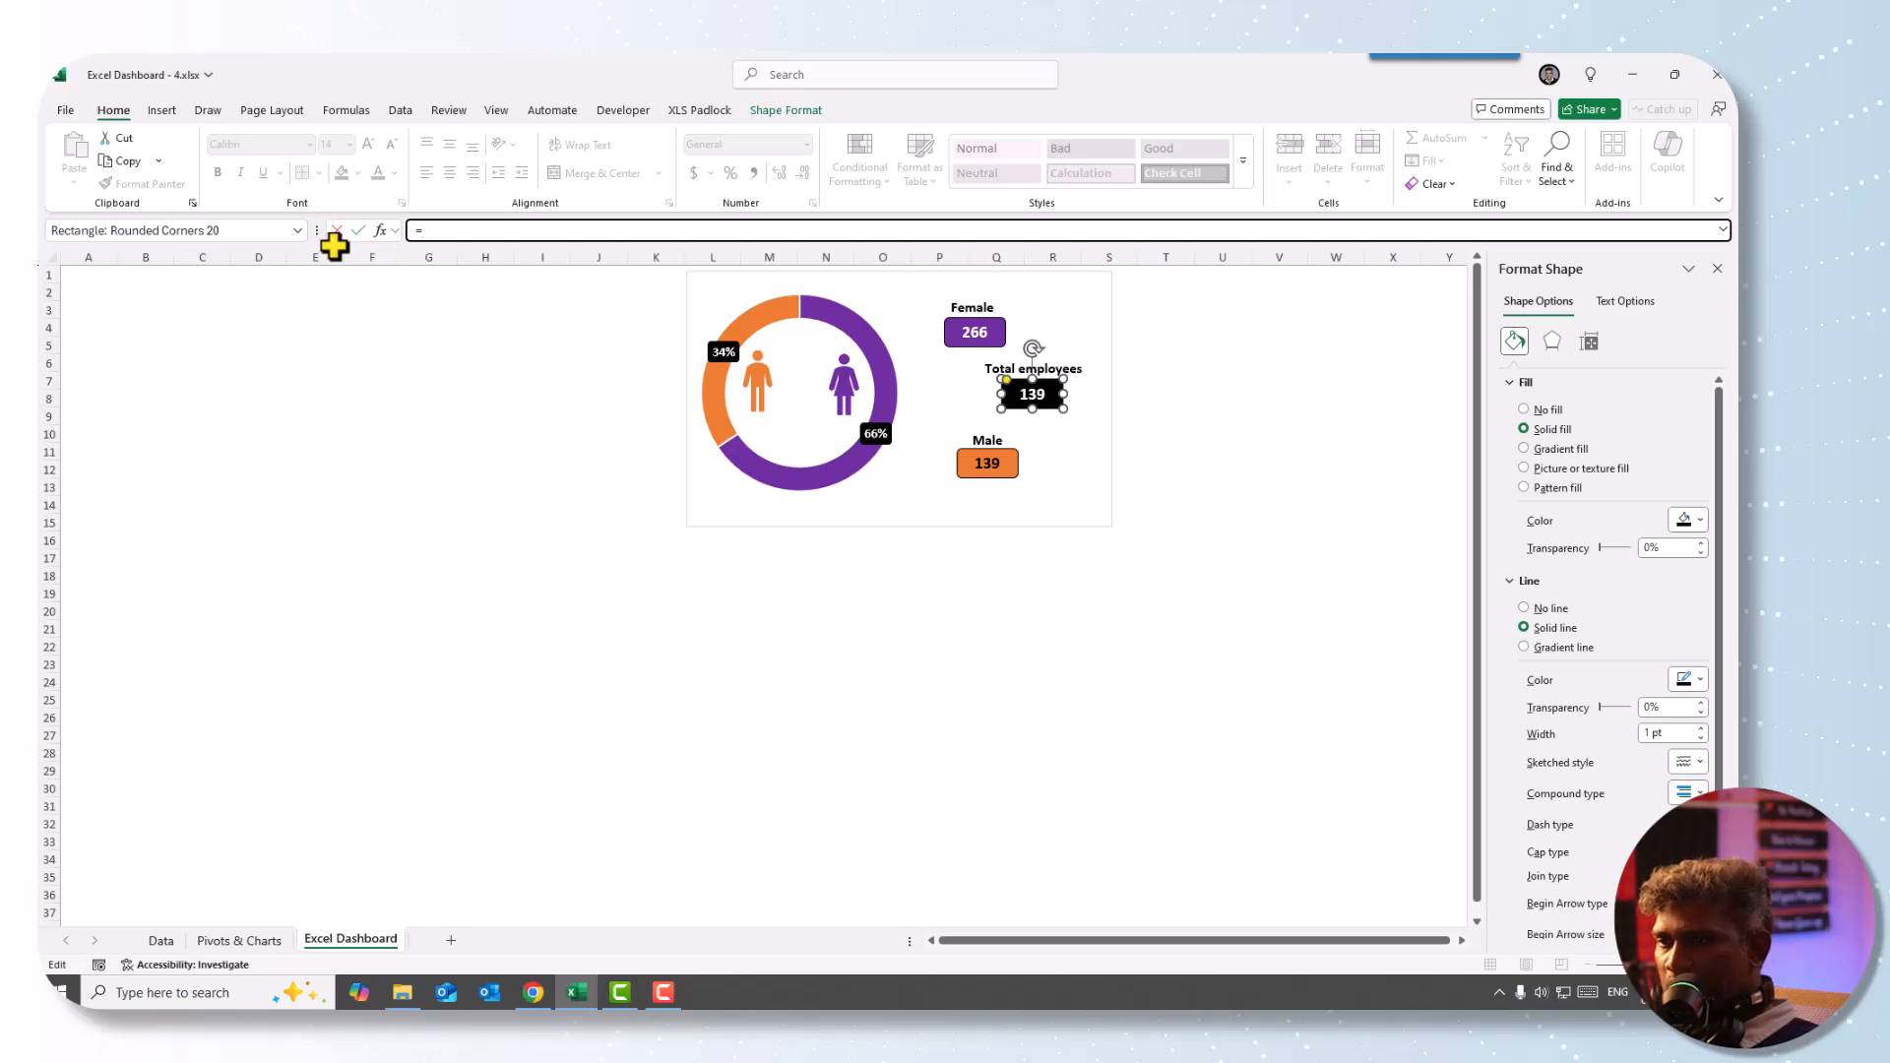
click(257, 940)
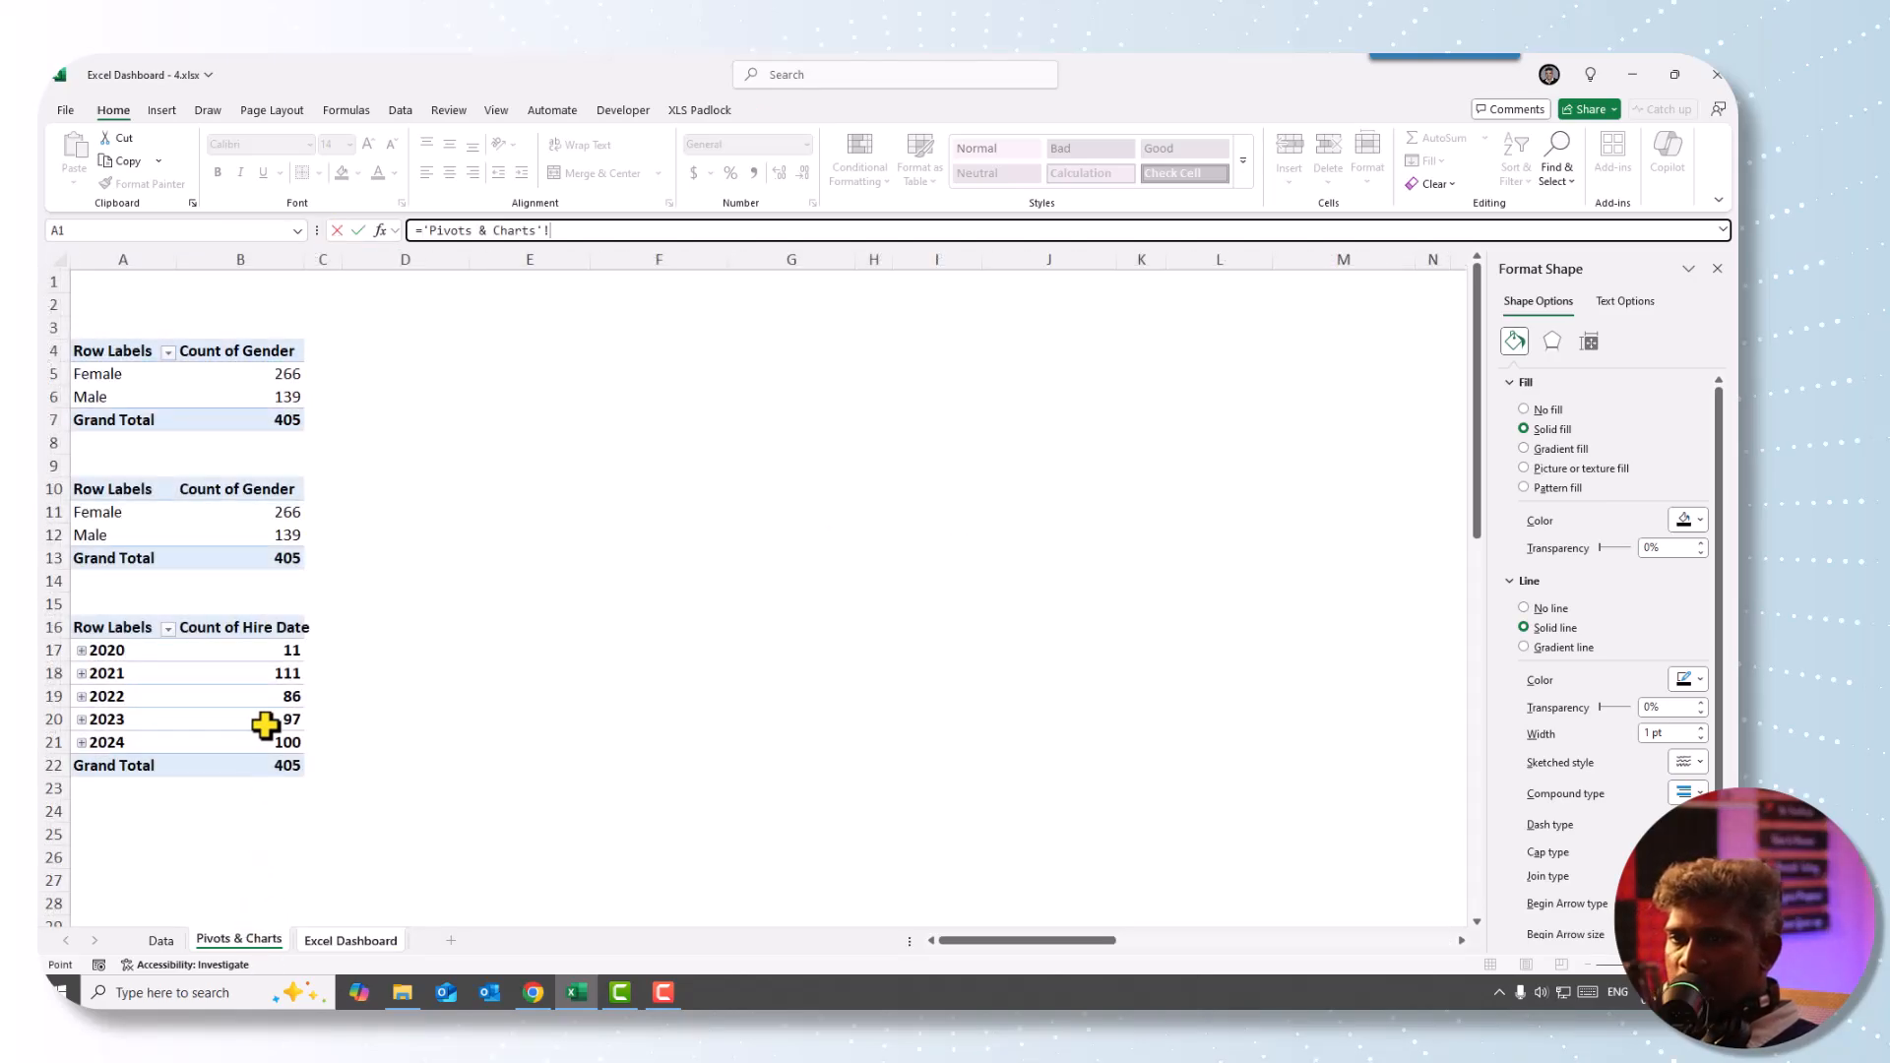
click(275, 558)
key(Return)
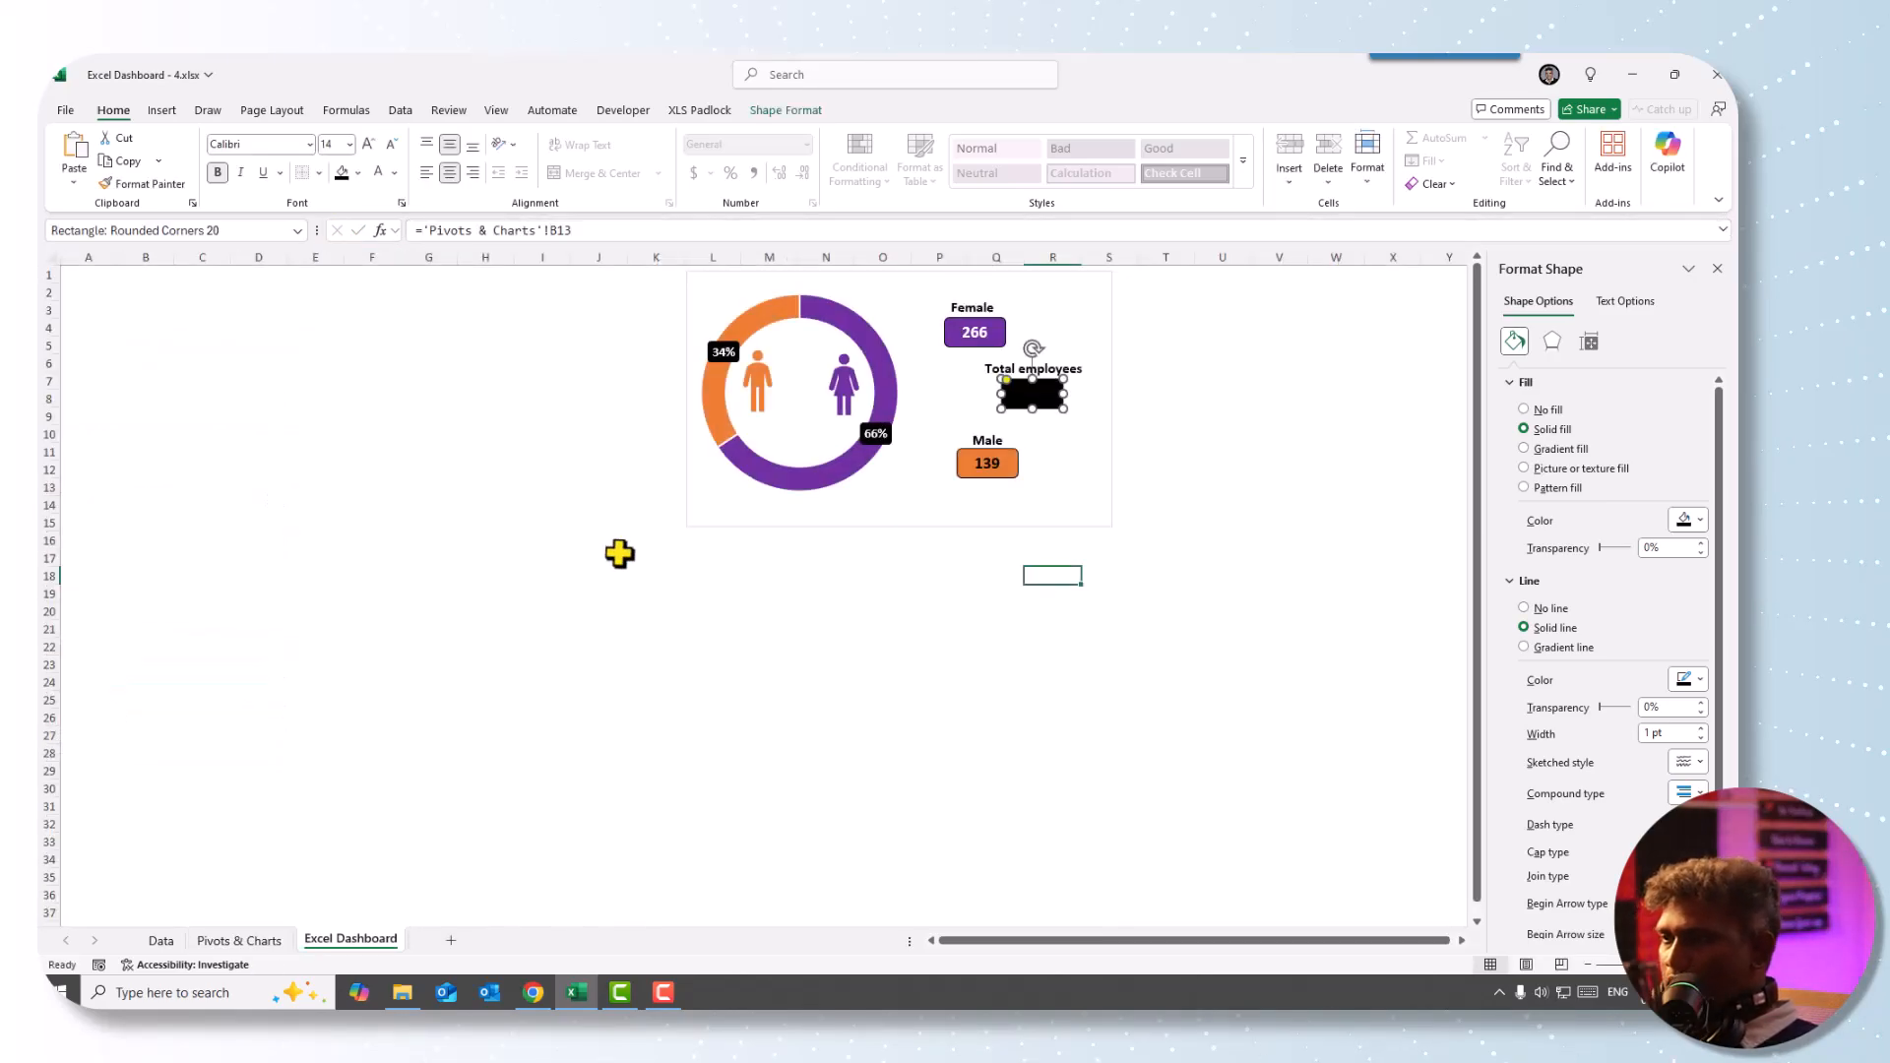
- Make the number in the black Total employees shape white and increase its font size
click(394, 172)
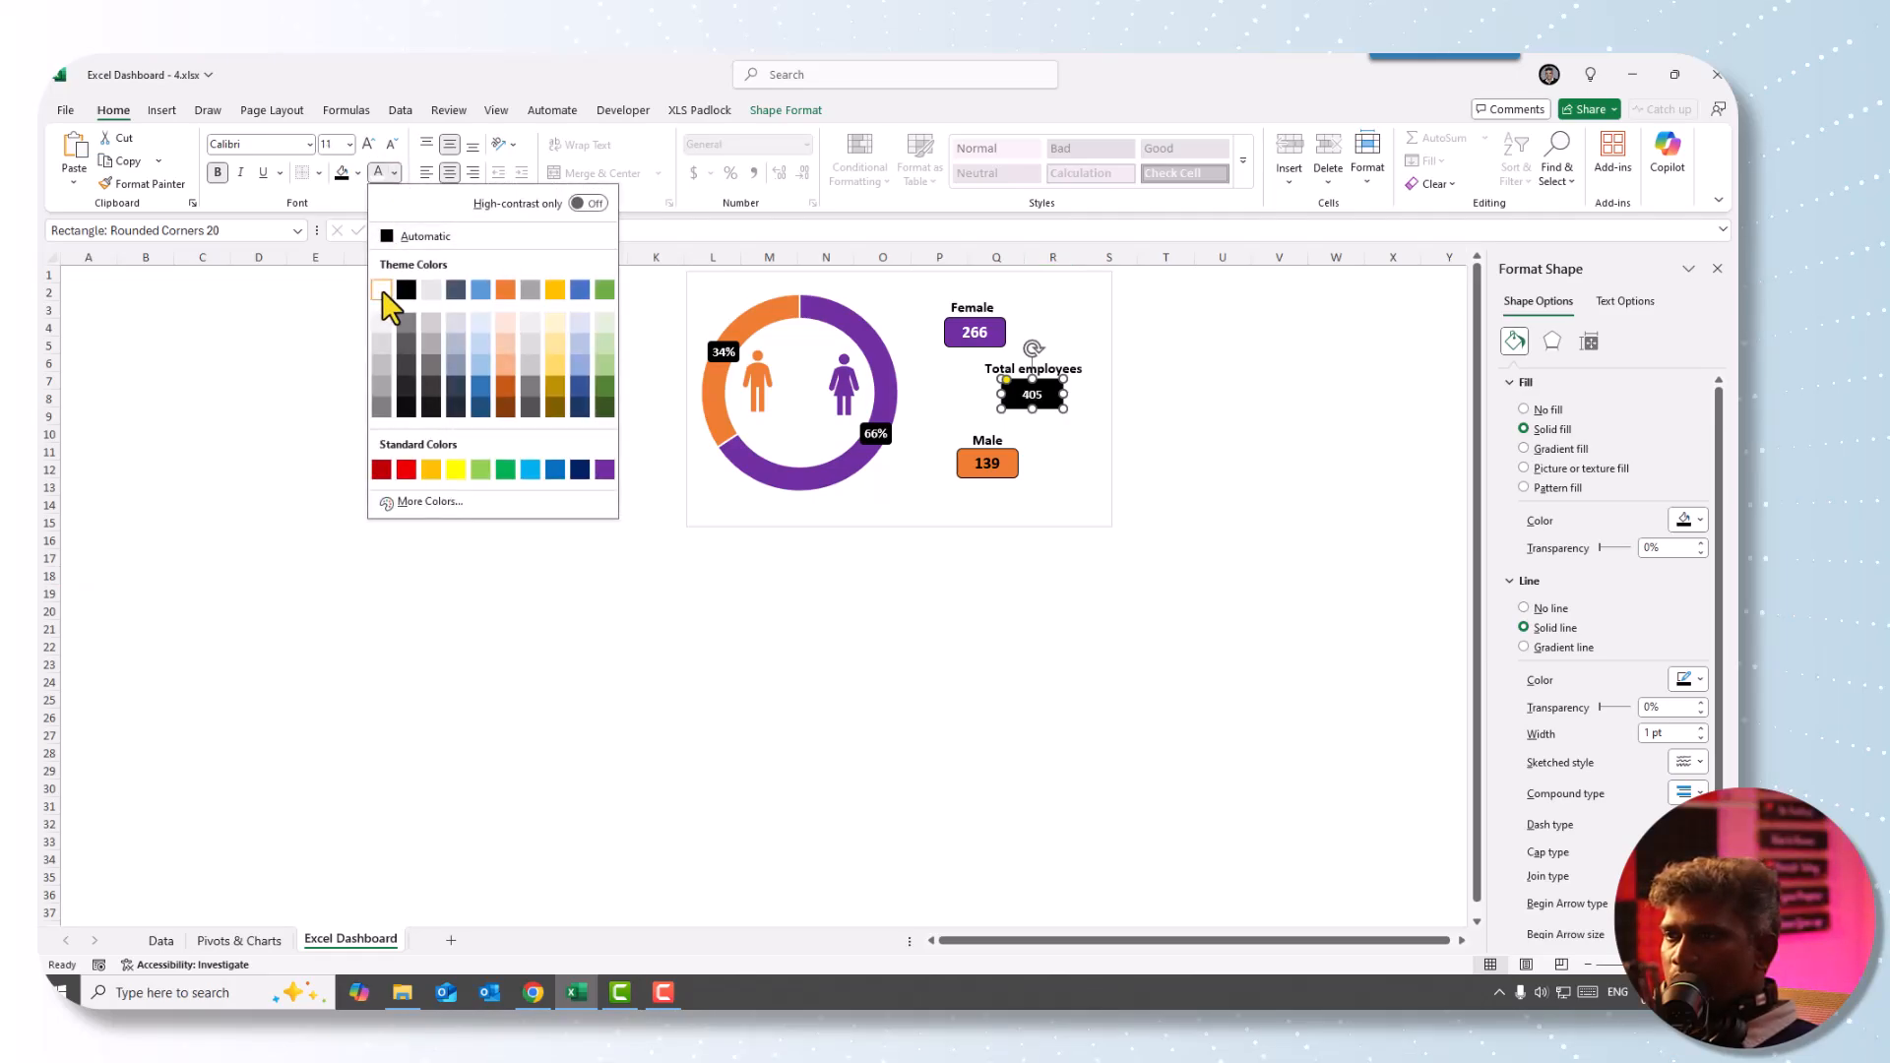
click(387, 288)
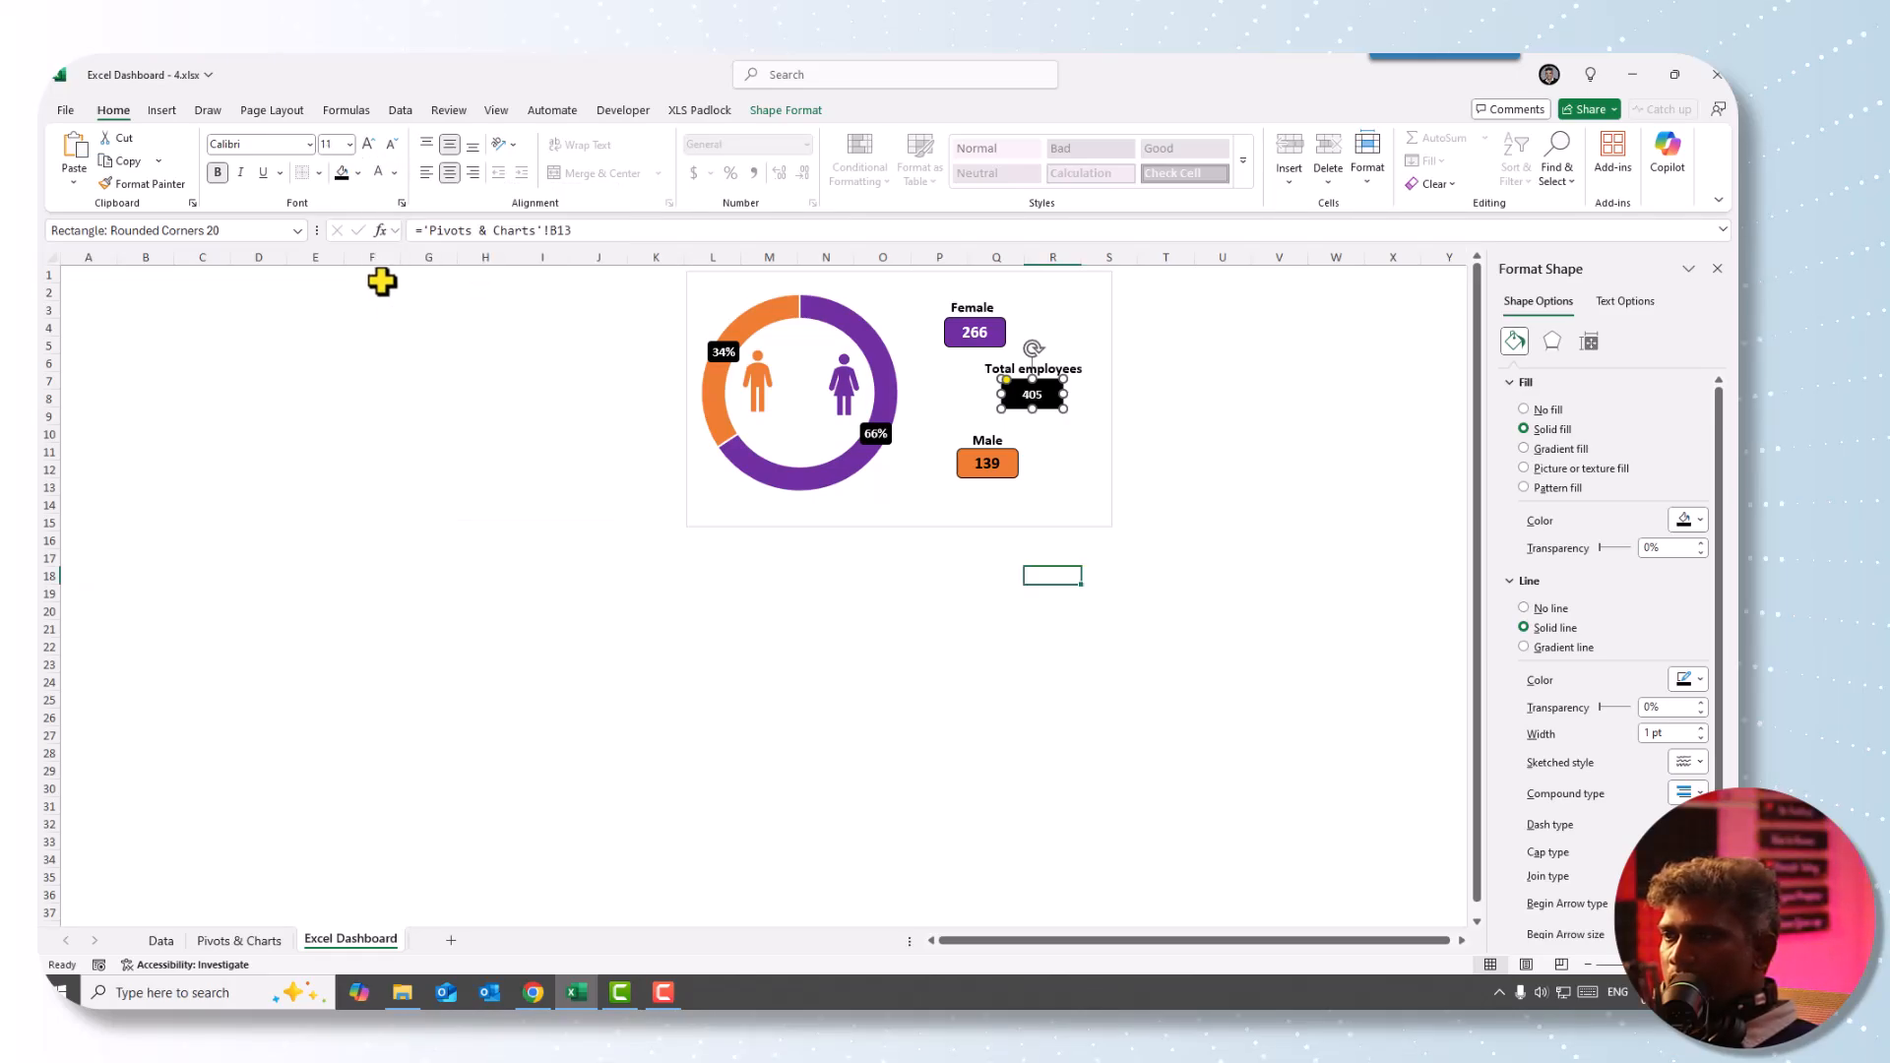
click(370, 146)
click(1165, 540)
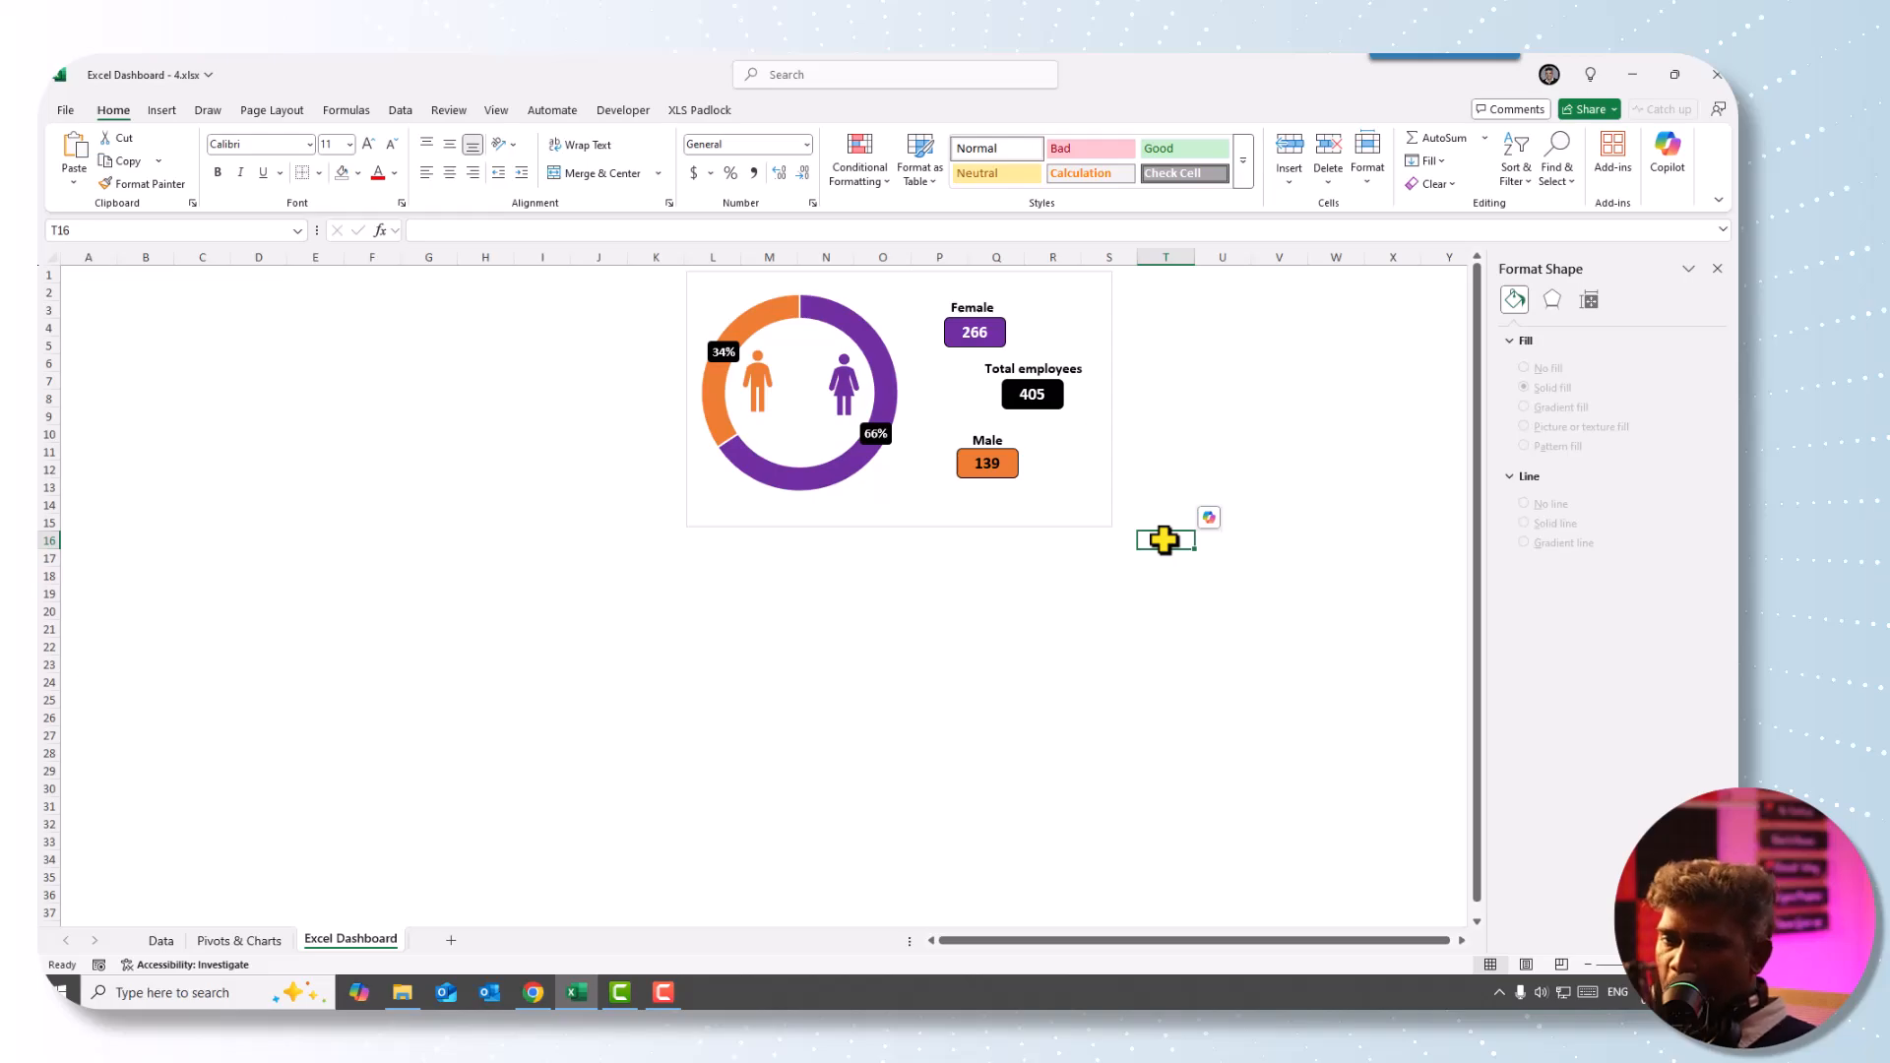
- Copy the first gender PivotTable (A4:B7) on the Pivots & Charts sheet to cell D4
click(239, 942)
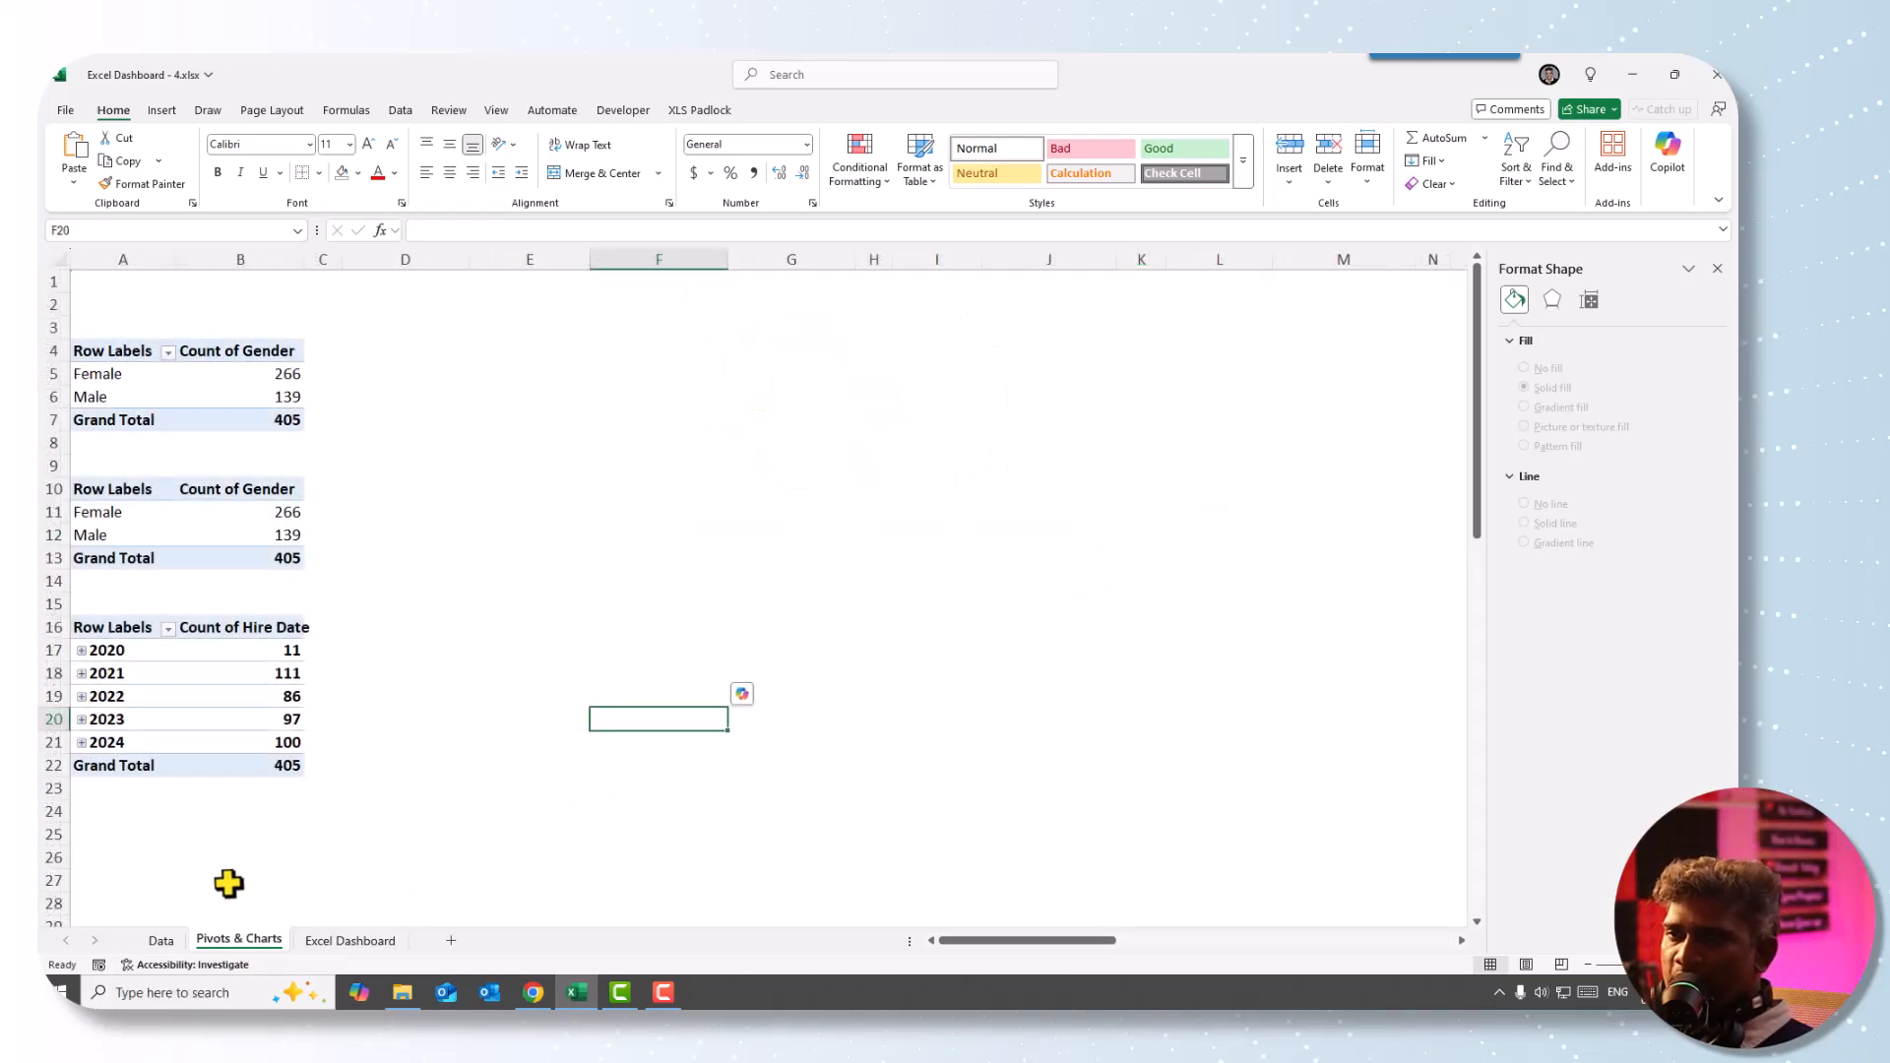
drag(134, 352, 242, 418)
key(ctrl+c)
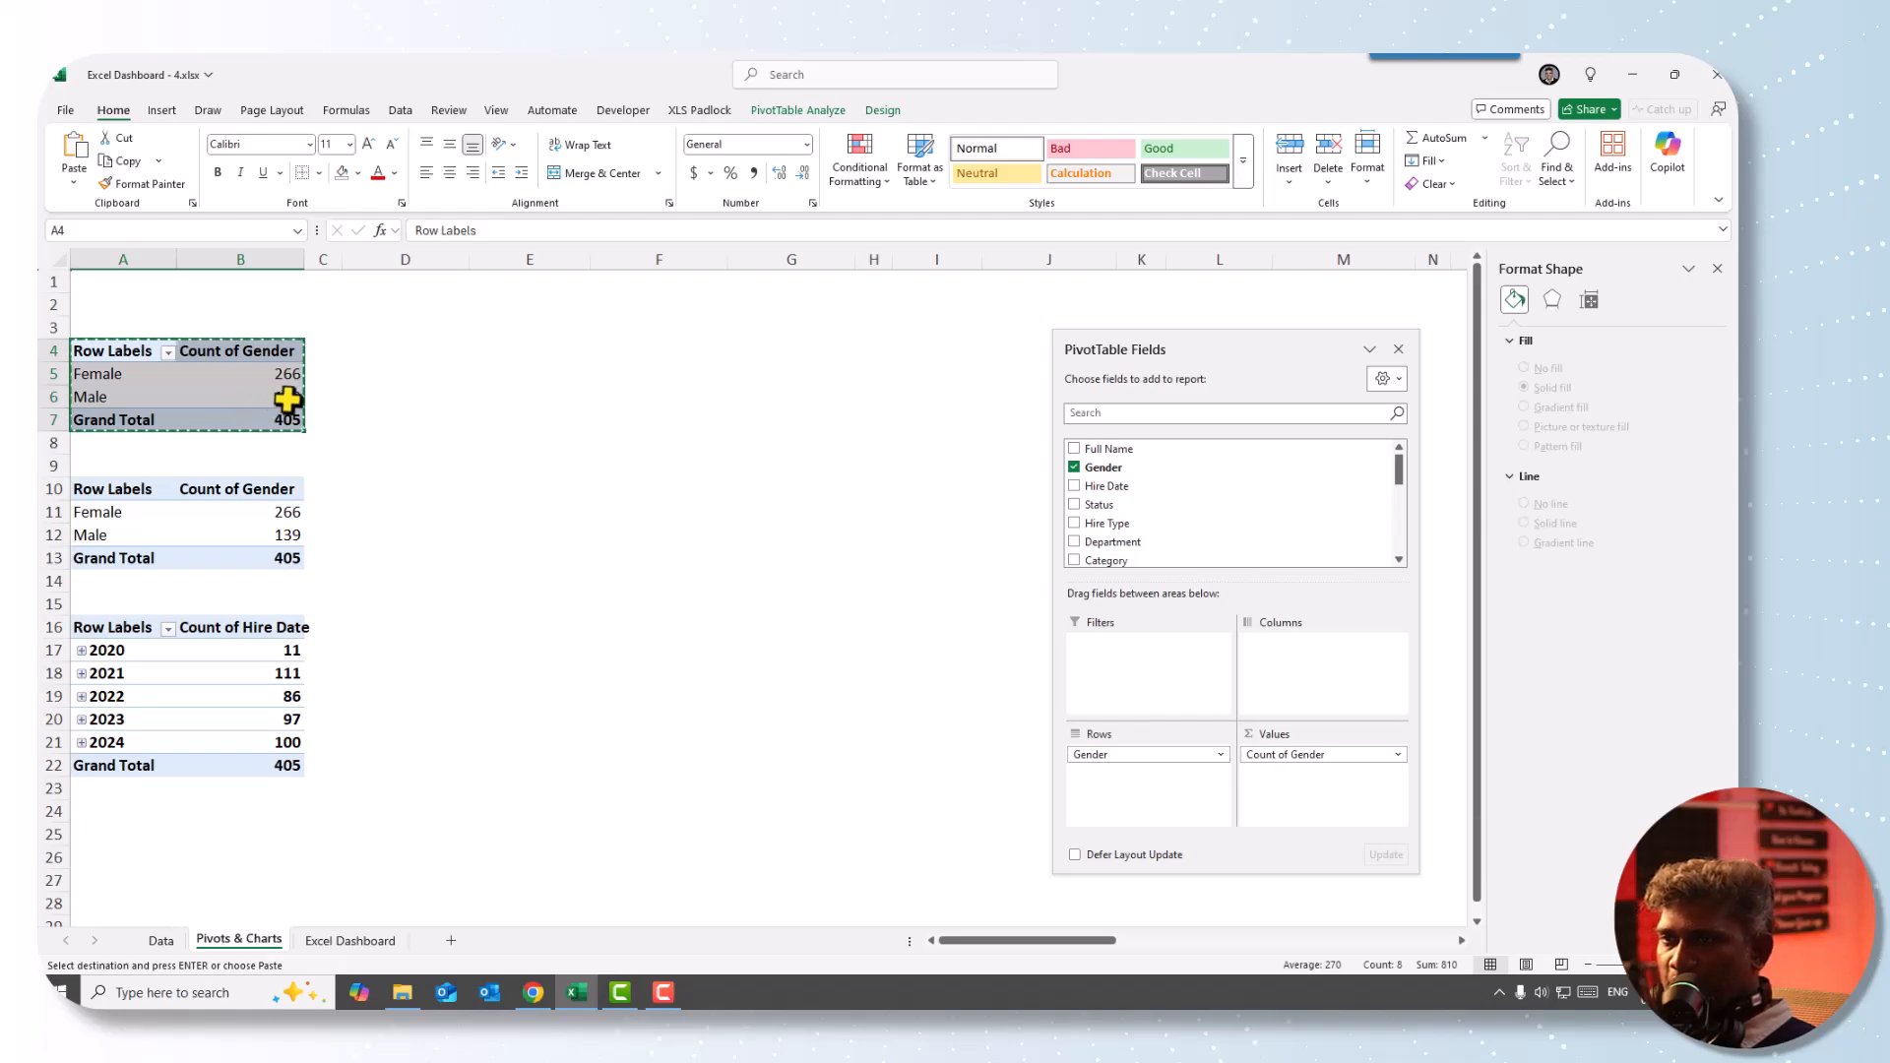
click(438, 355)
key(ctrl+v)
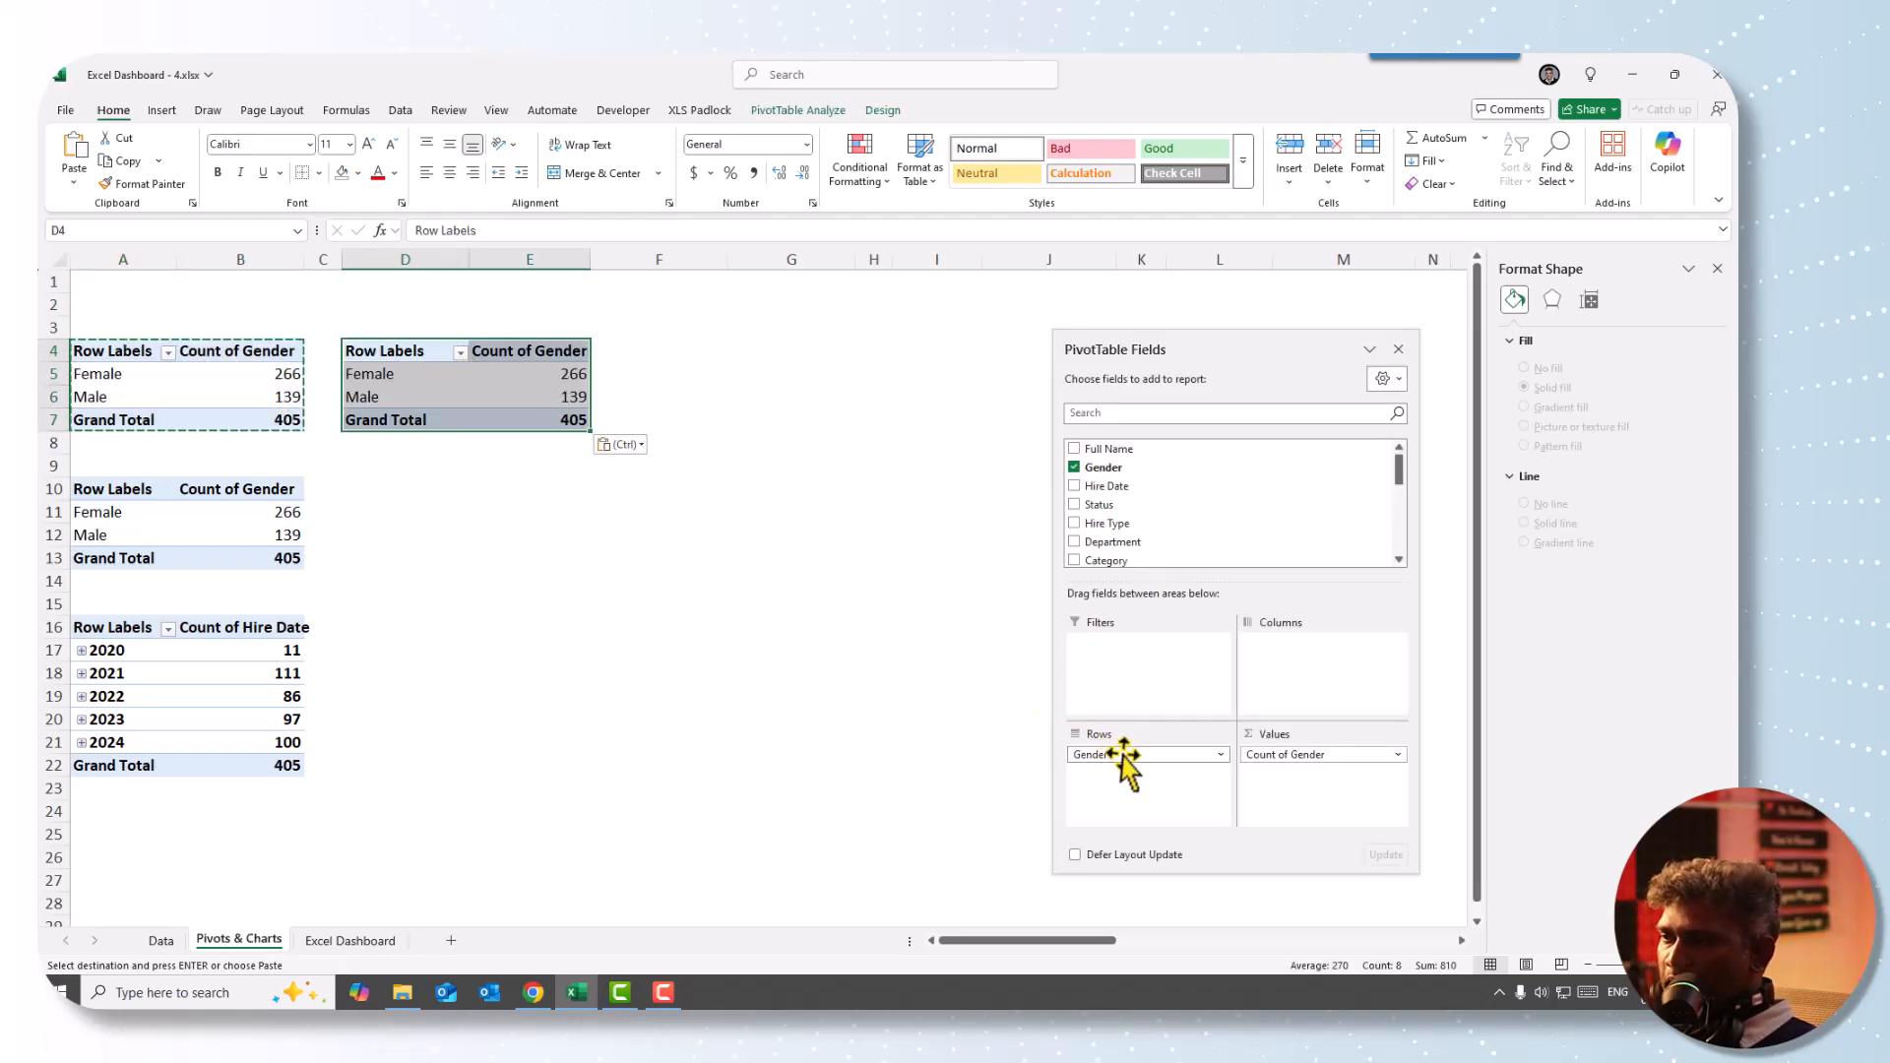
- Remove the Gender row and value fields from the copied PivotTable and add Department as its row field
drag(1112, 755, 1180, 543)
drag(1280, 754, 1215, 519)
click(1105, 413)
text(de)
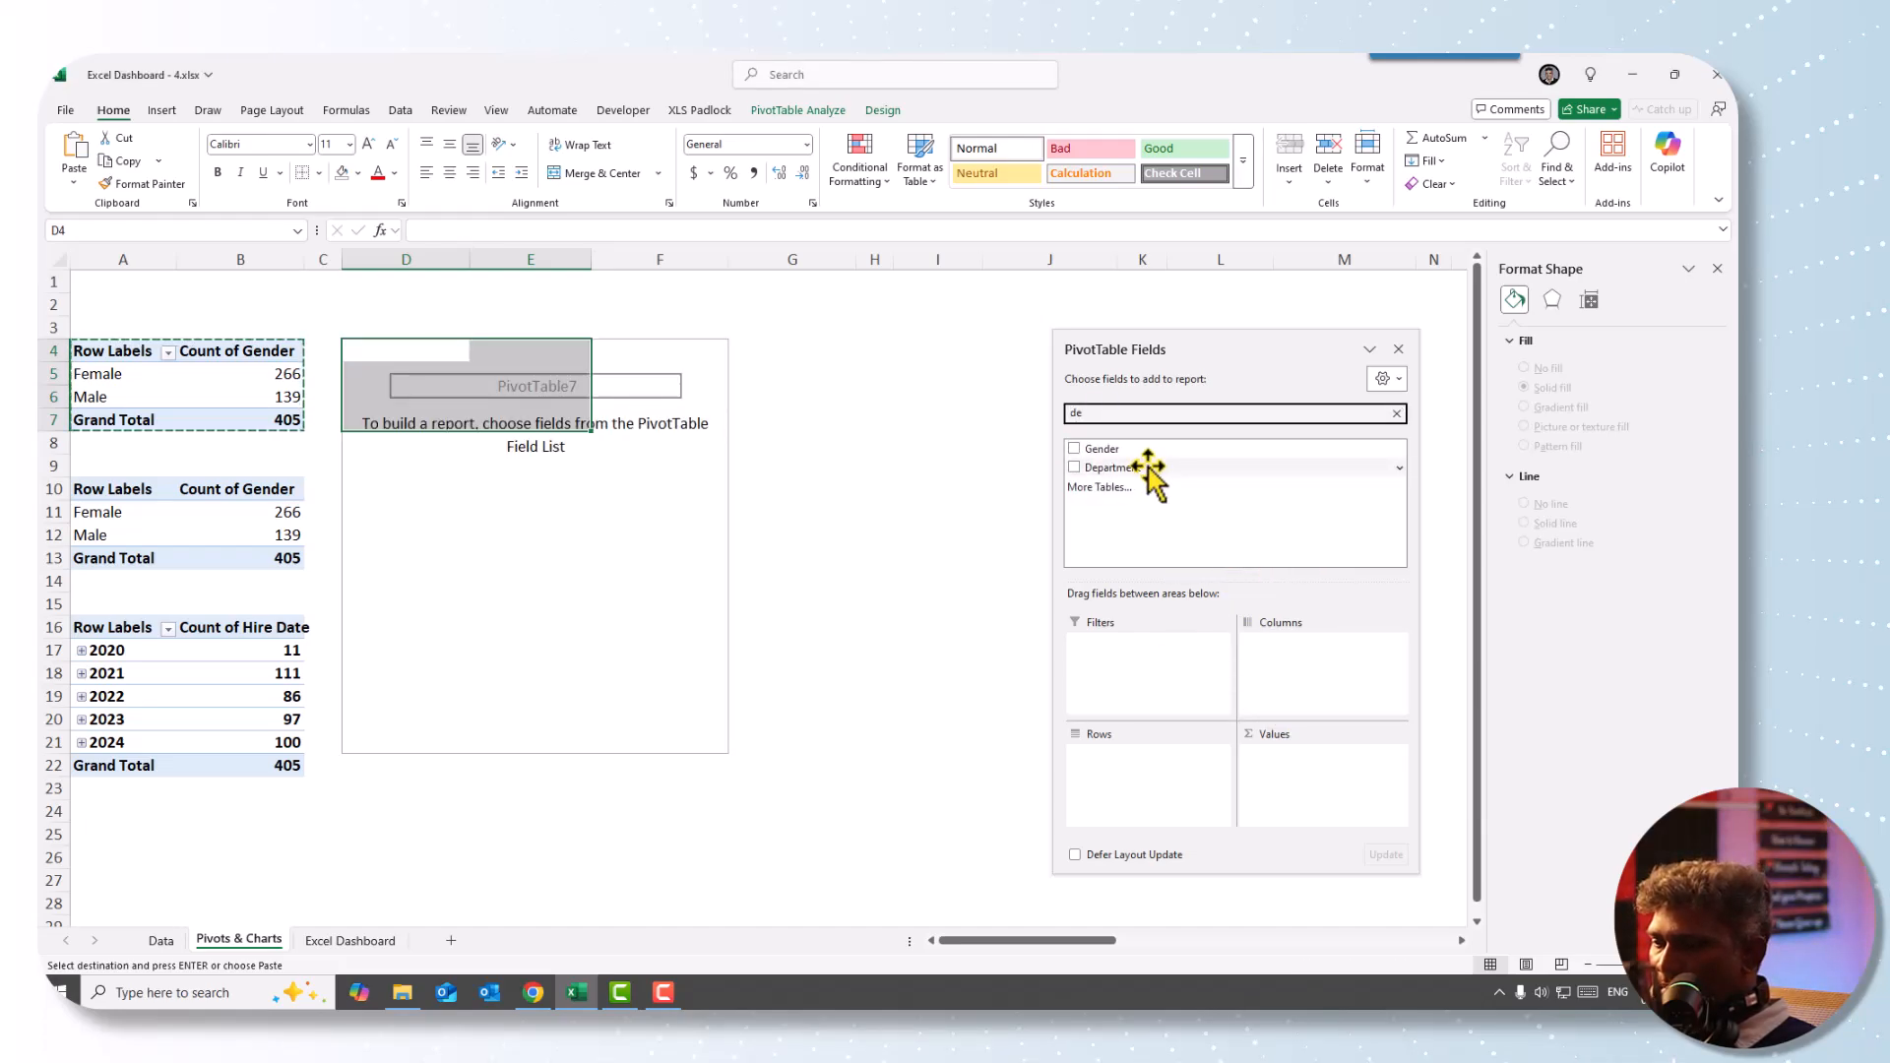
drag(1149, 472, 1154, 791)
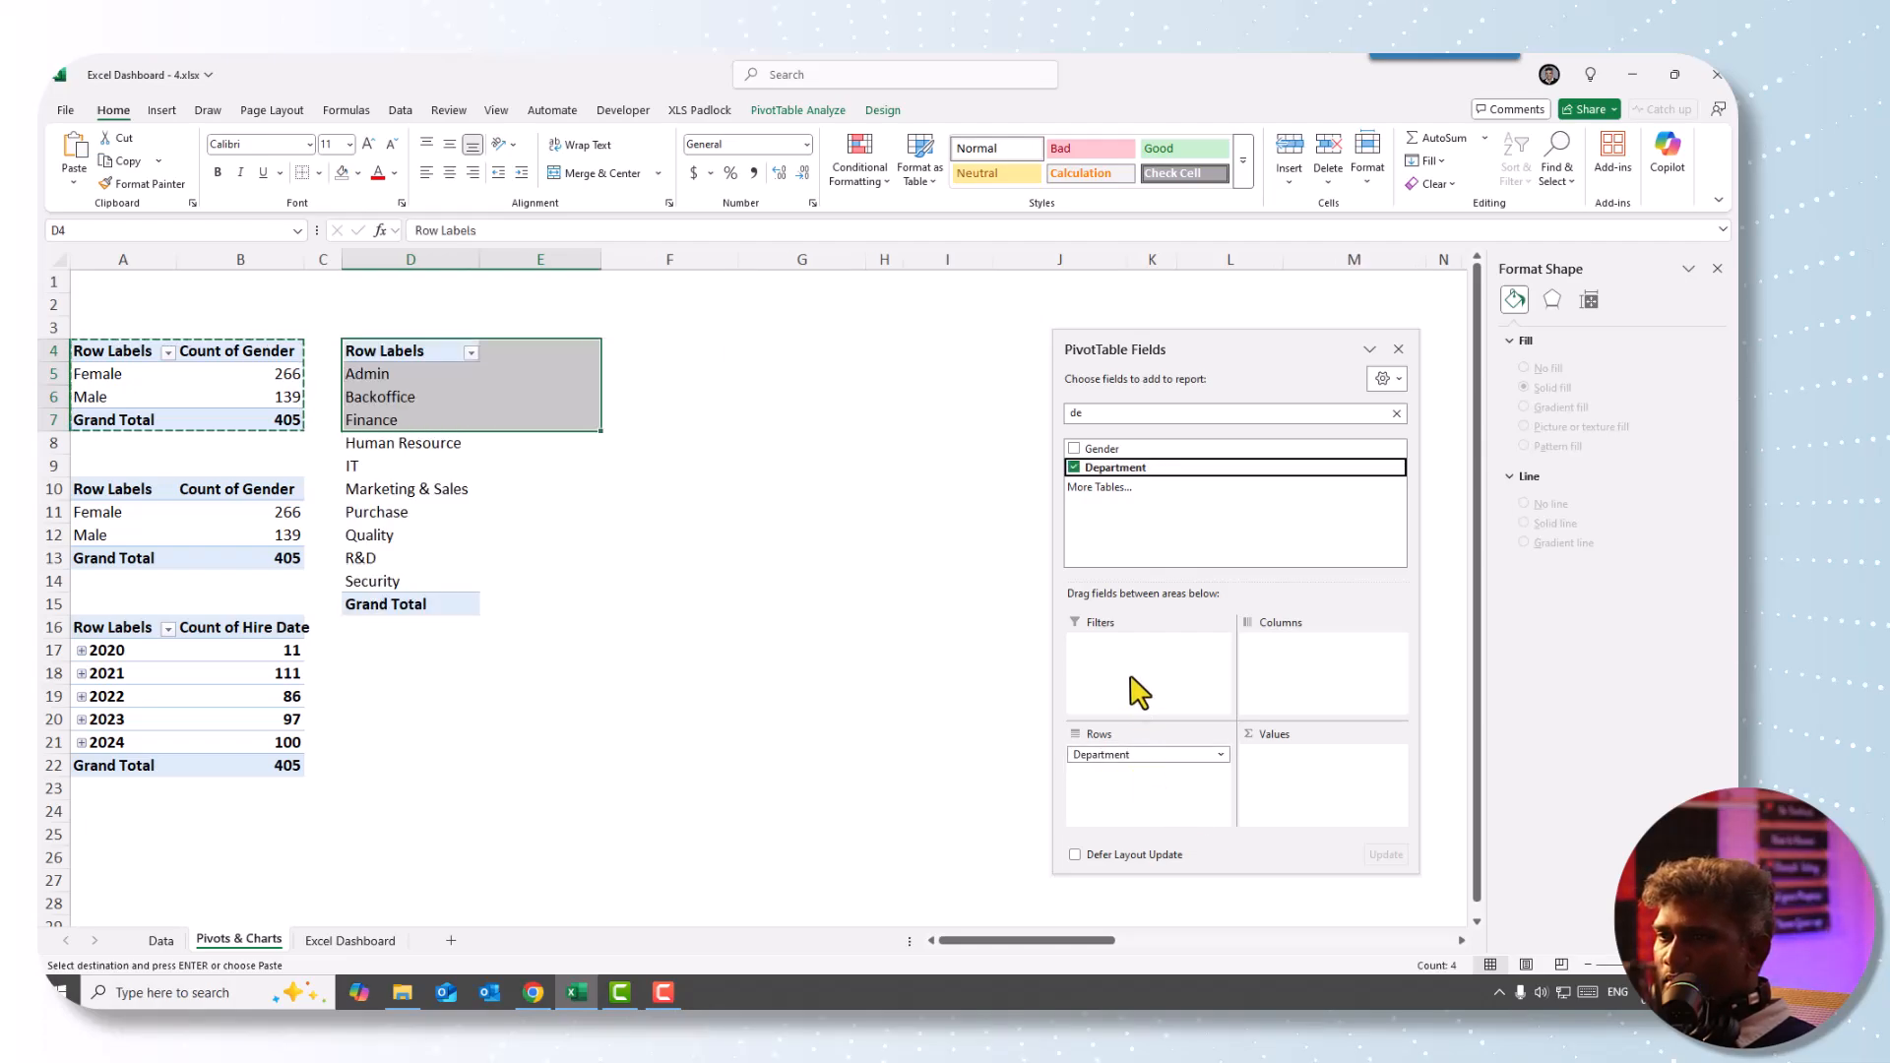
- Add Gender to the values of the department PivotTable as Count of Gender
drag(1091, 416, 1037, 417)
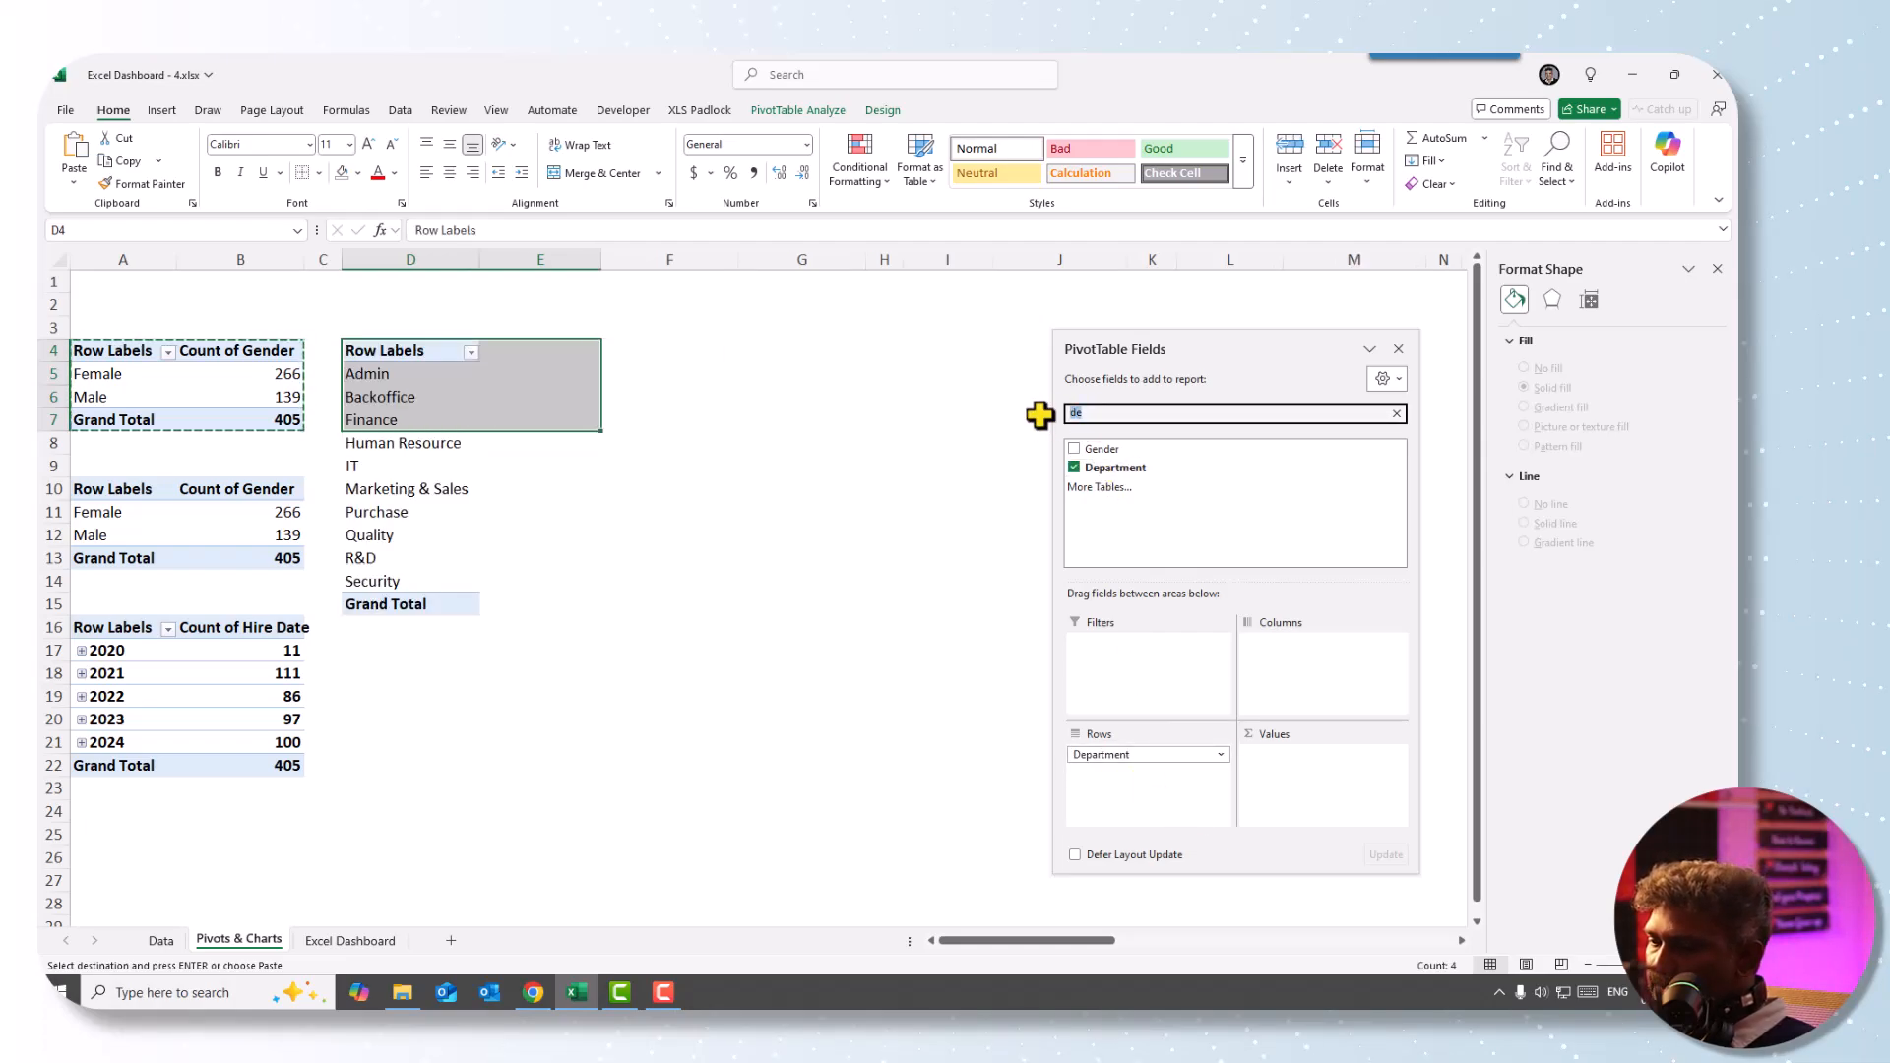
text(ge)
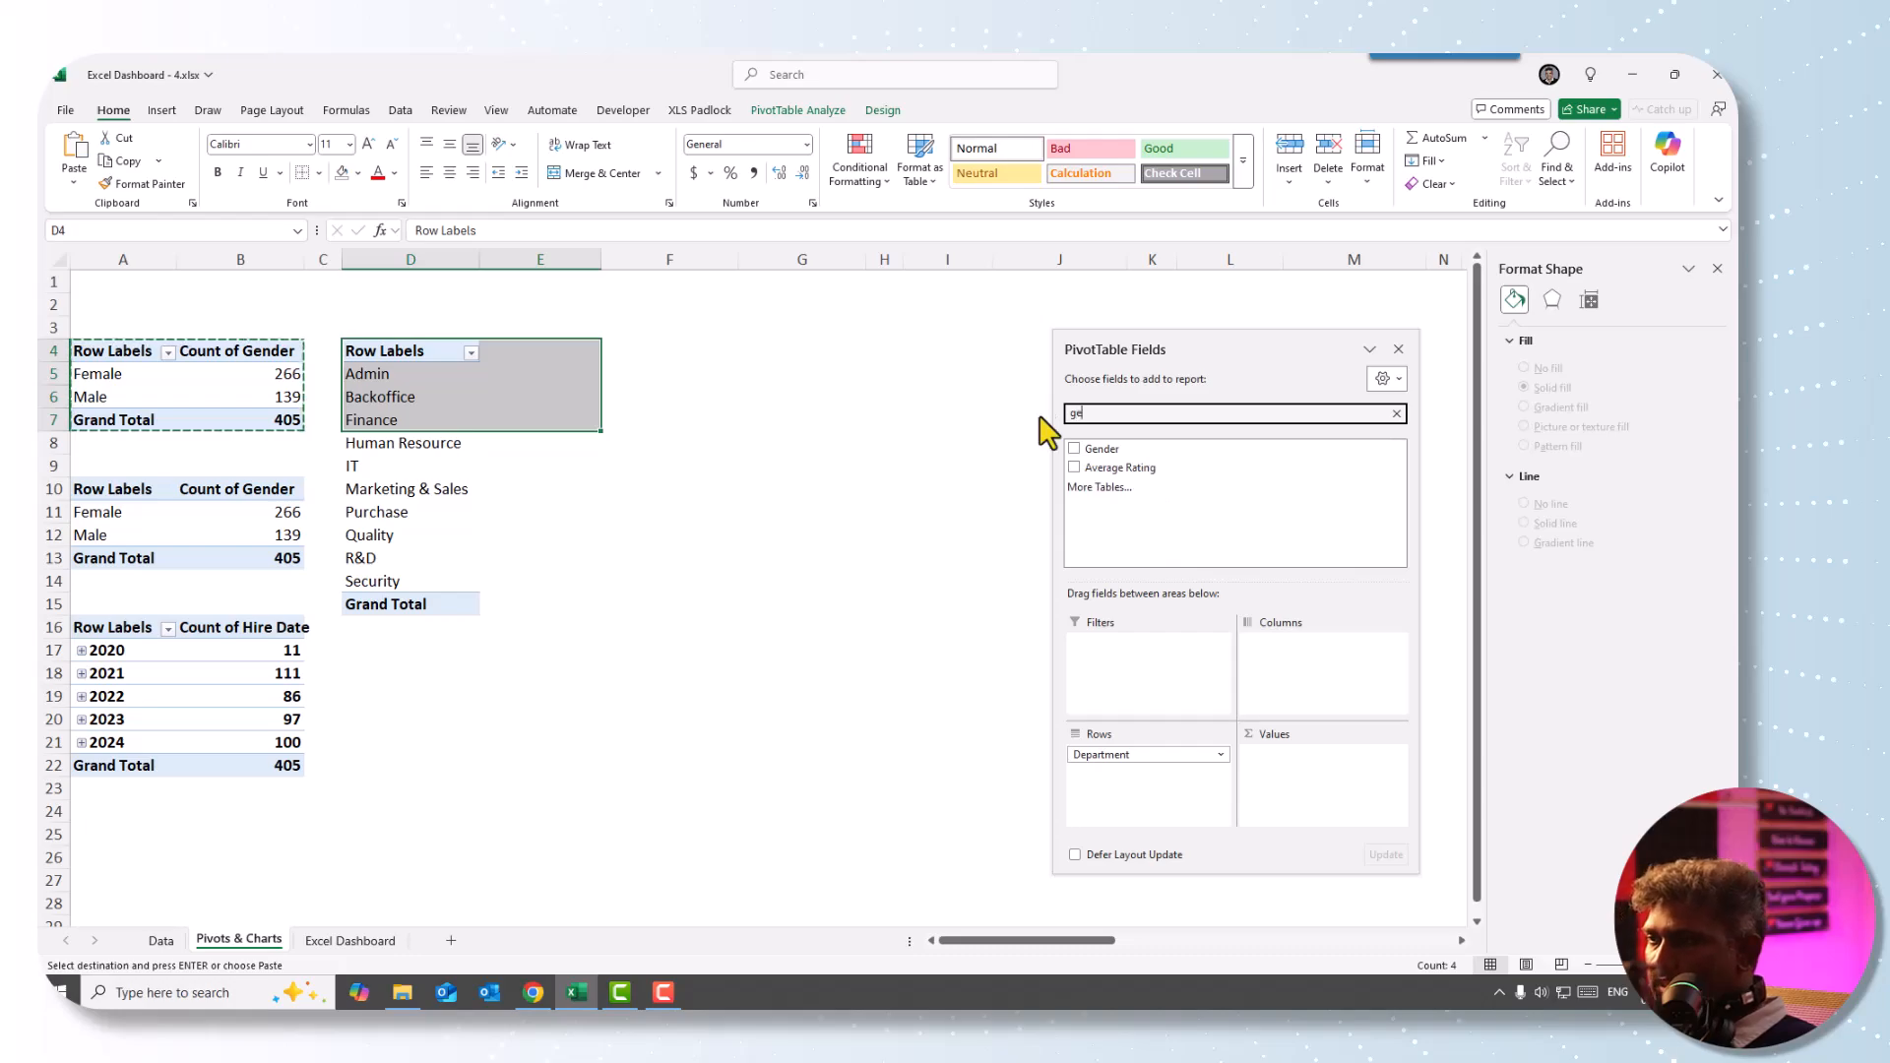
drag(1158, 455, 1339, 793)
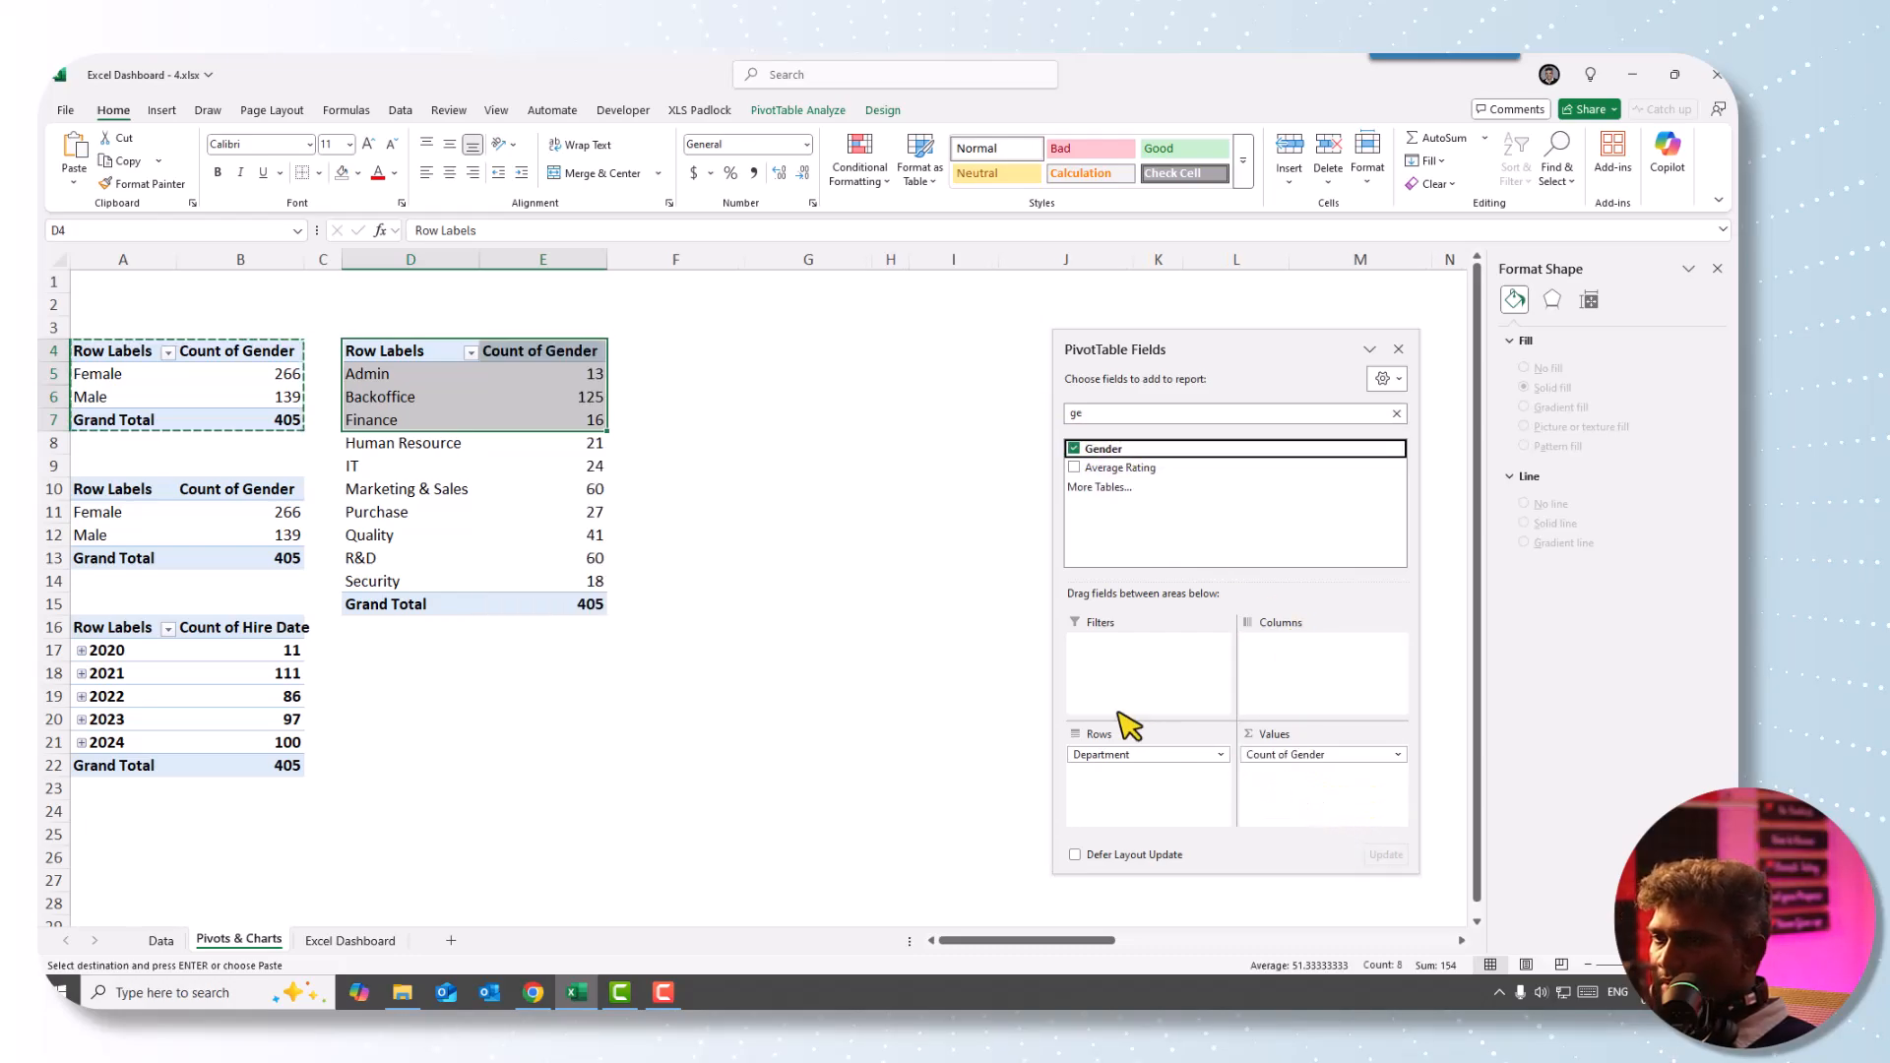
click(688, 505)
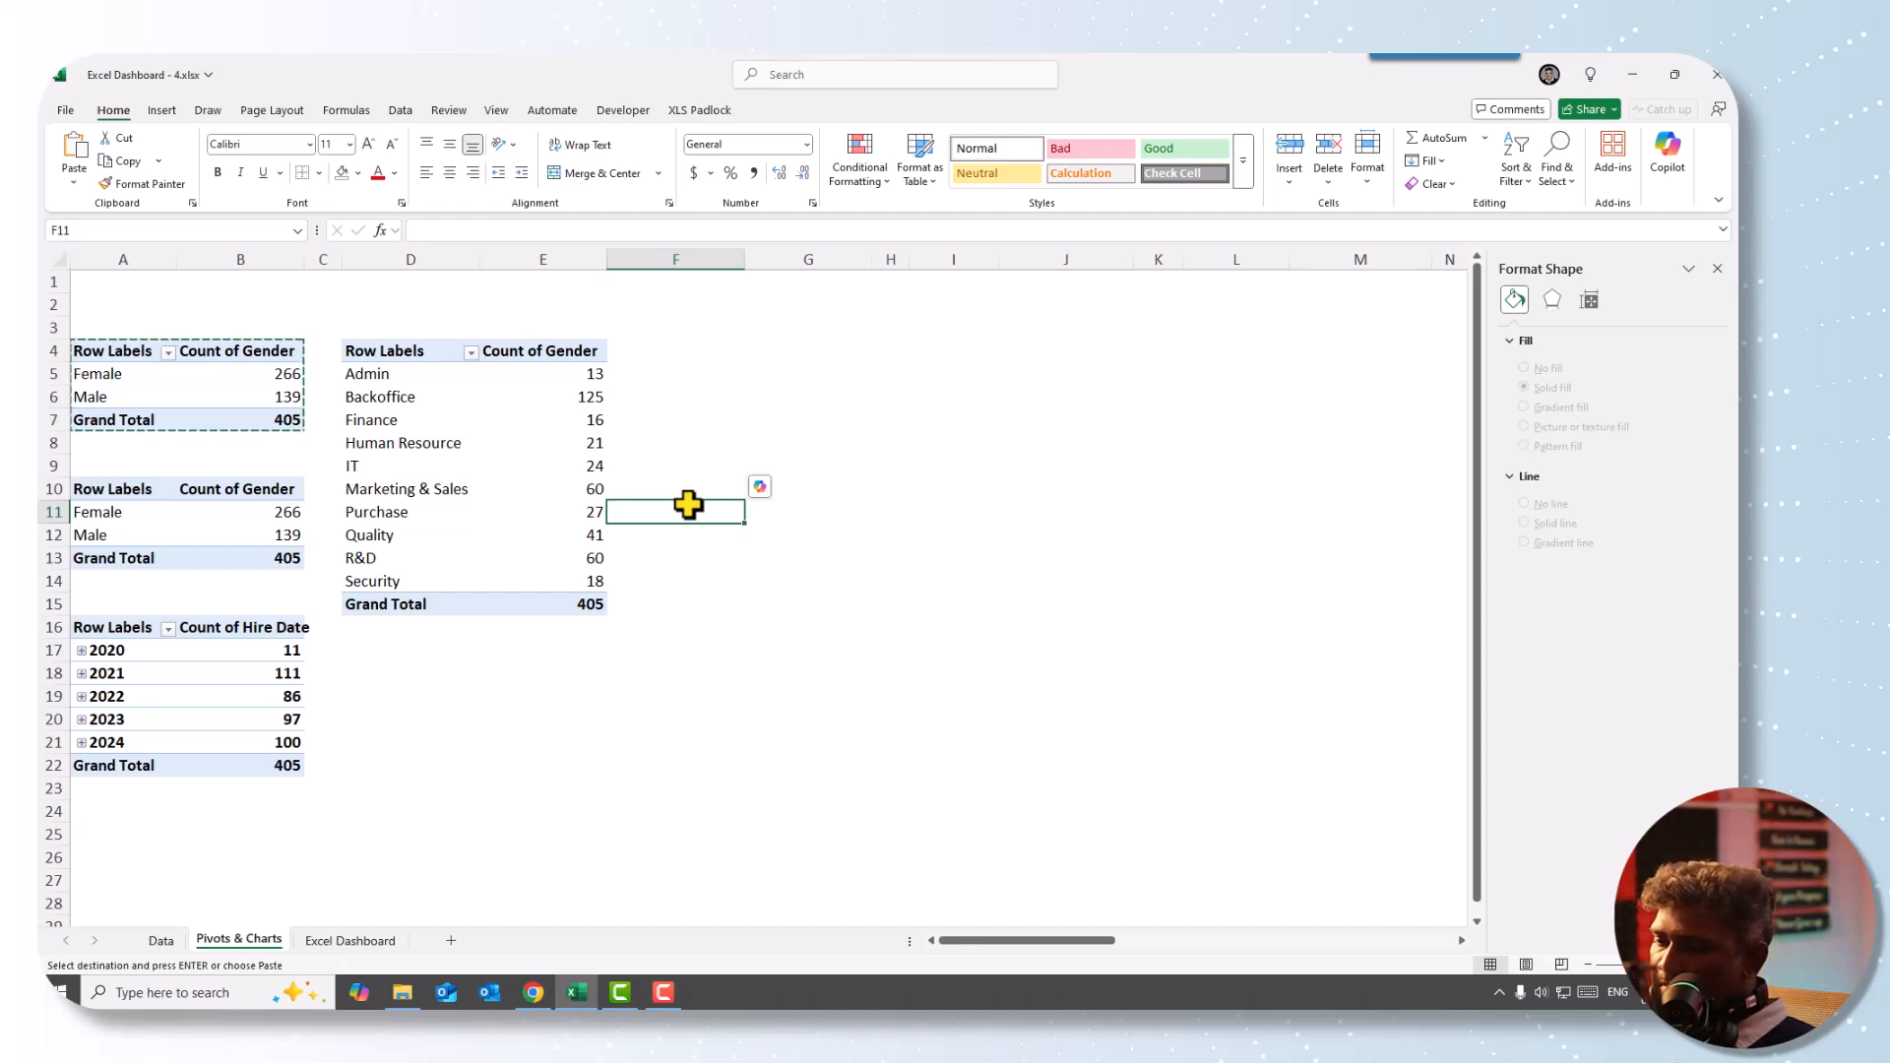
- Try to insert a treemap chart directly from the department PivotTable
click(402, 384)
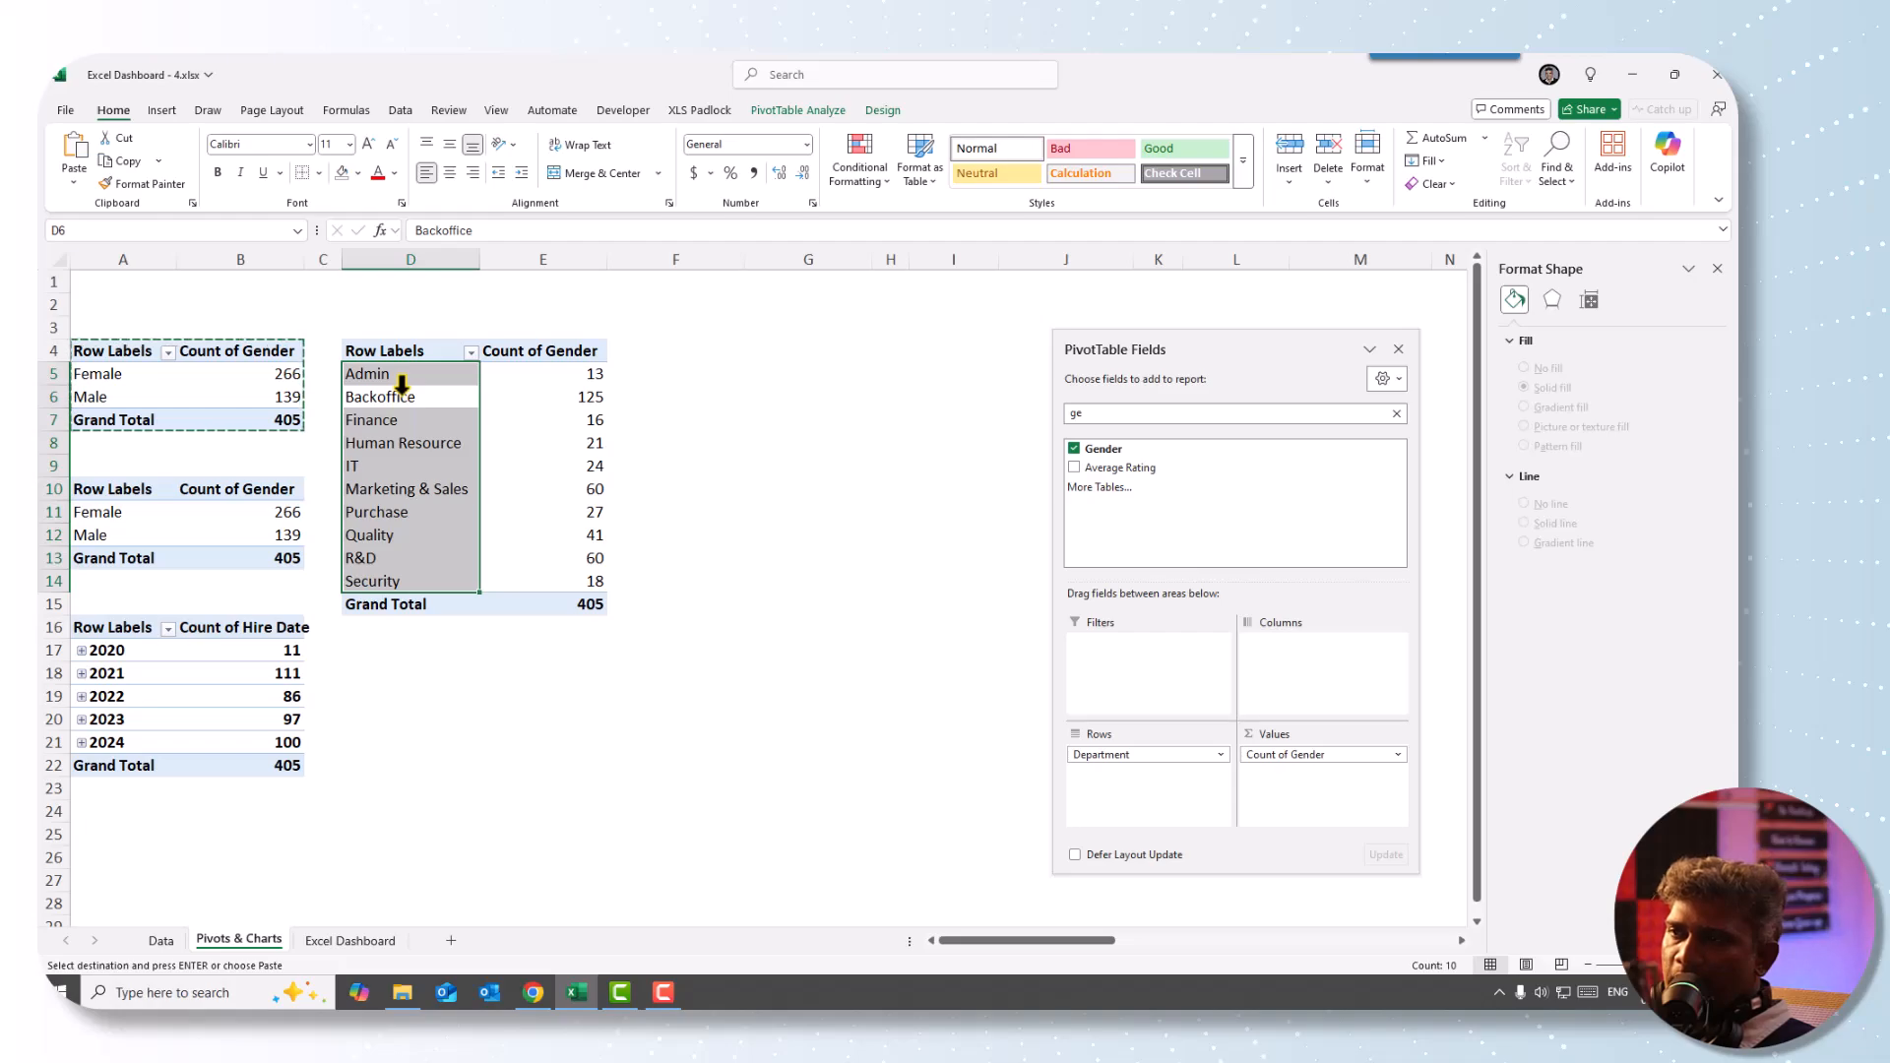
click(159, 110)
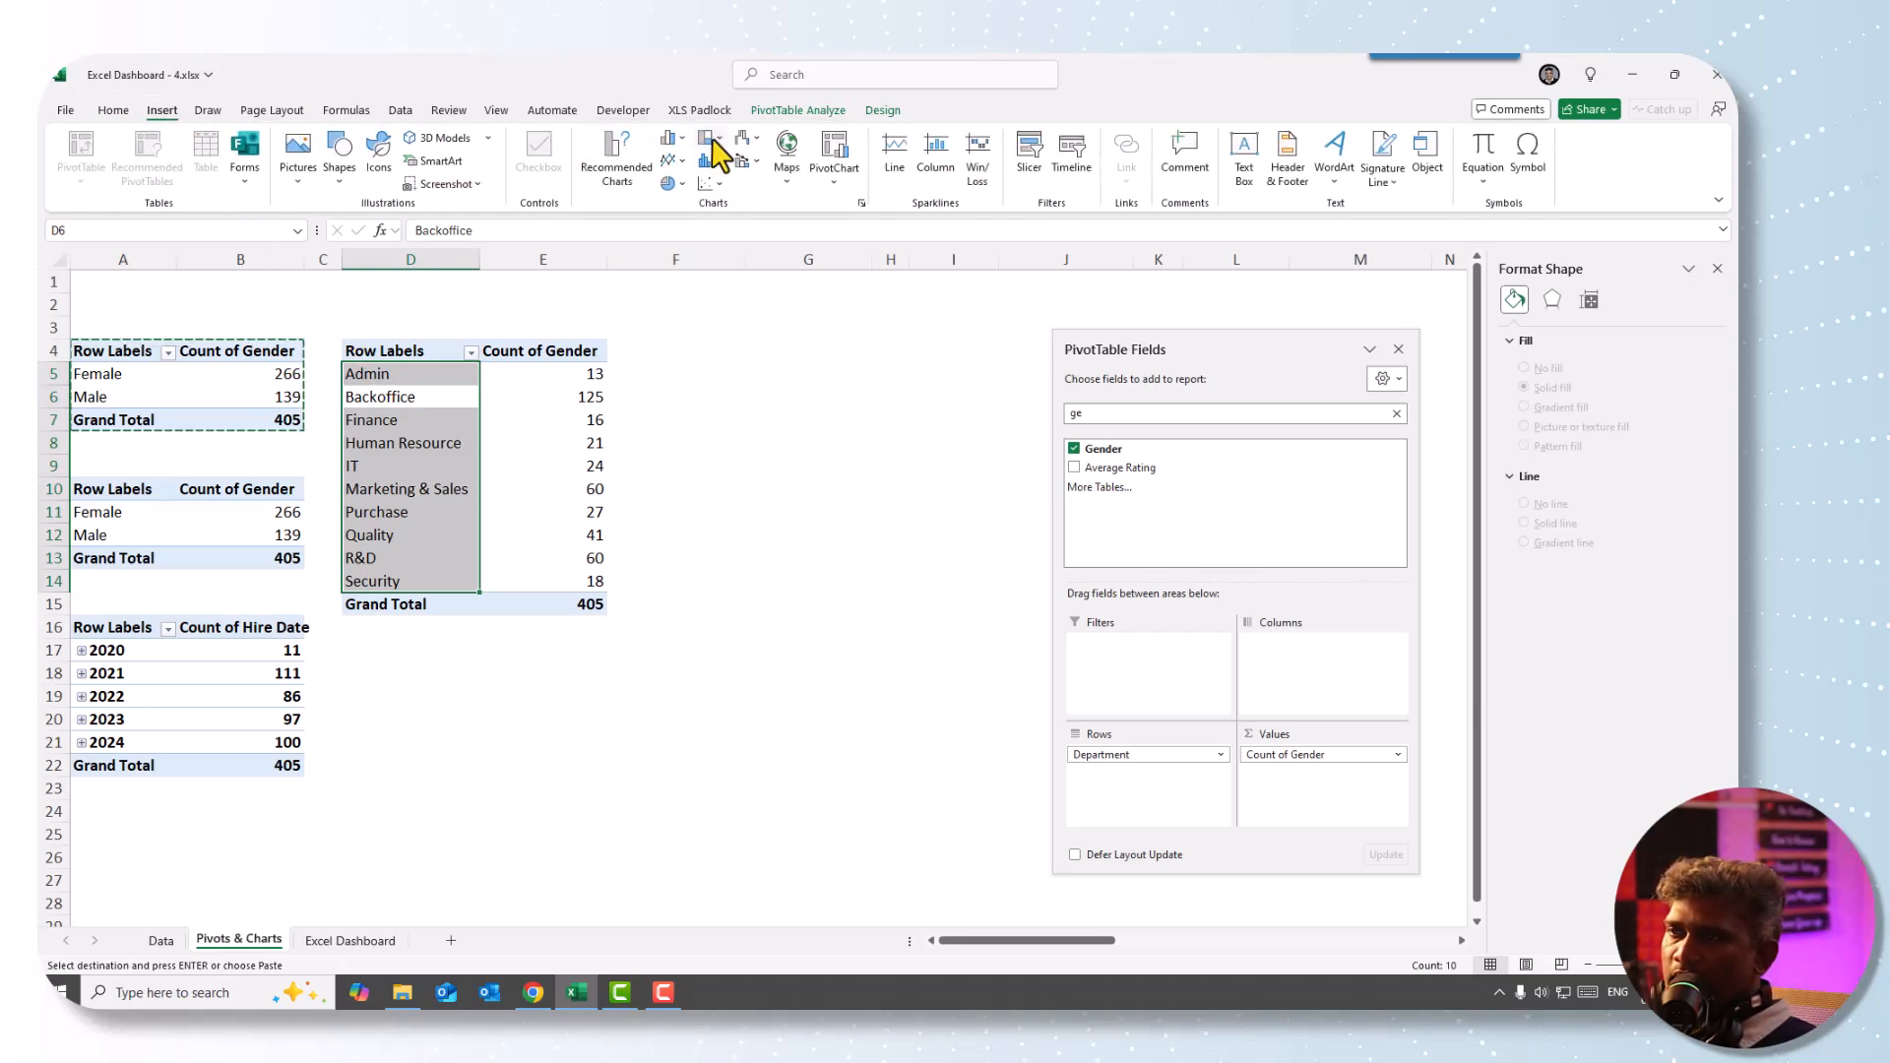
click(720, 138)
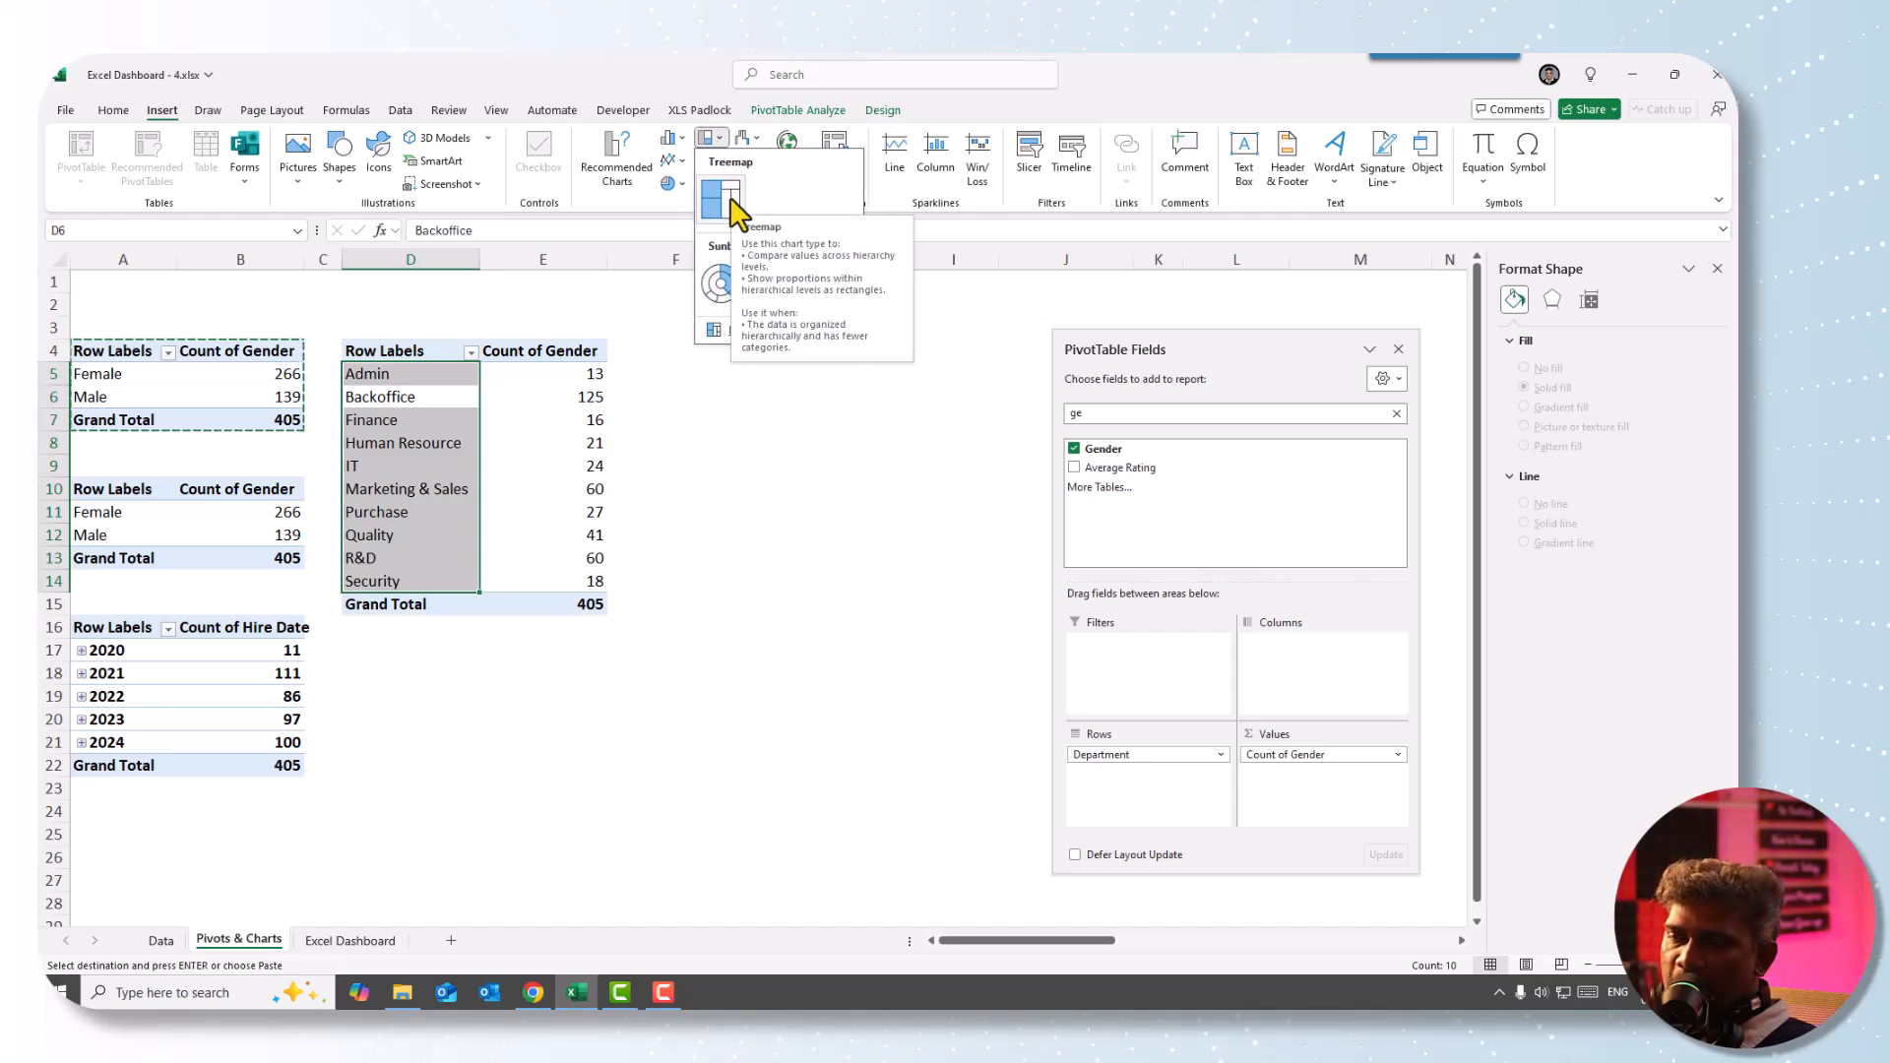
click(731, 194)
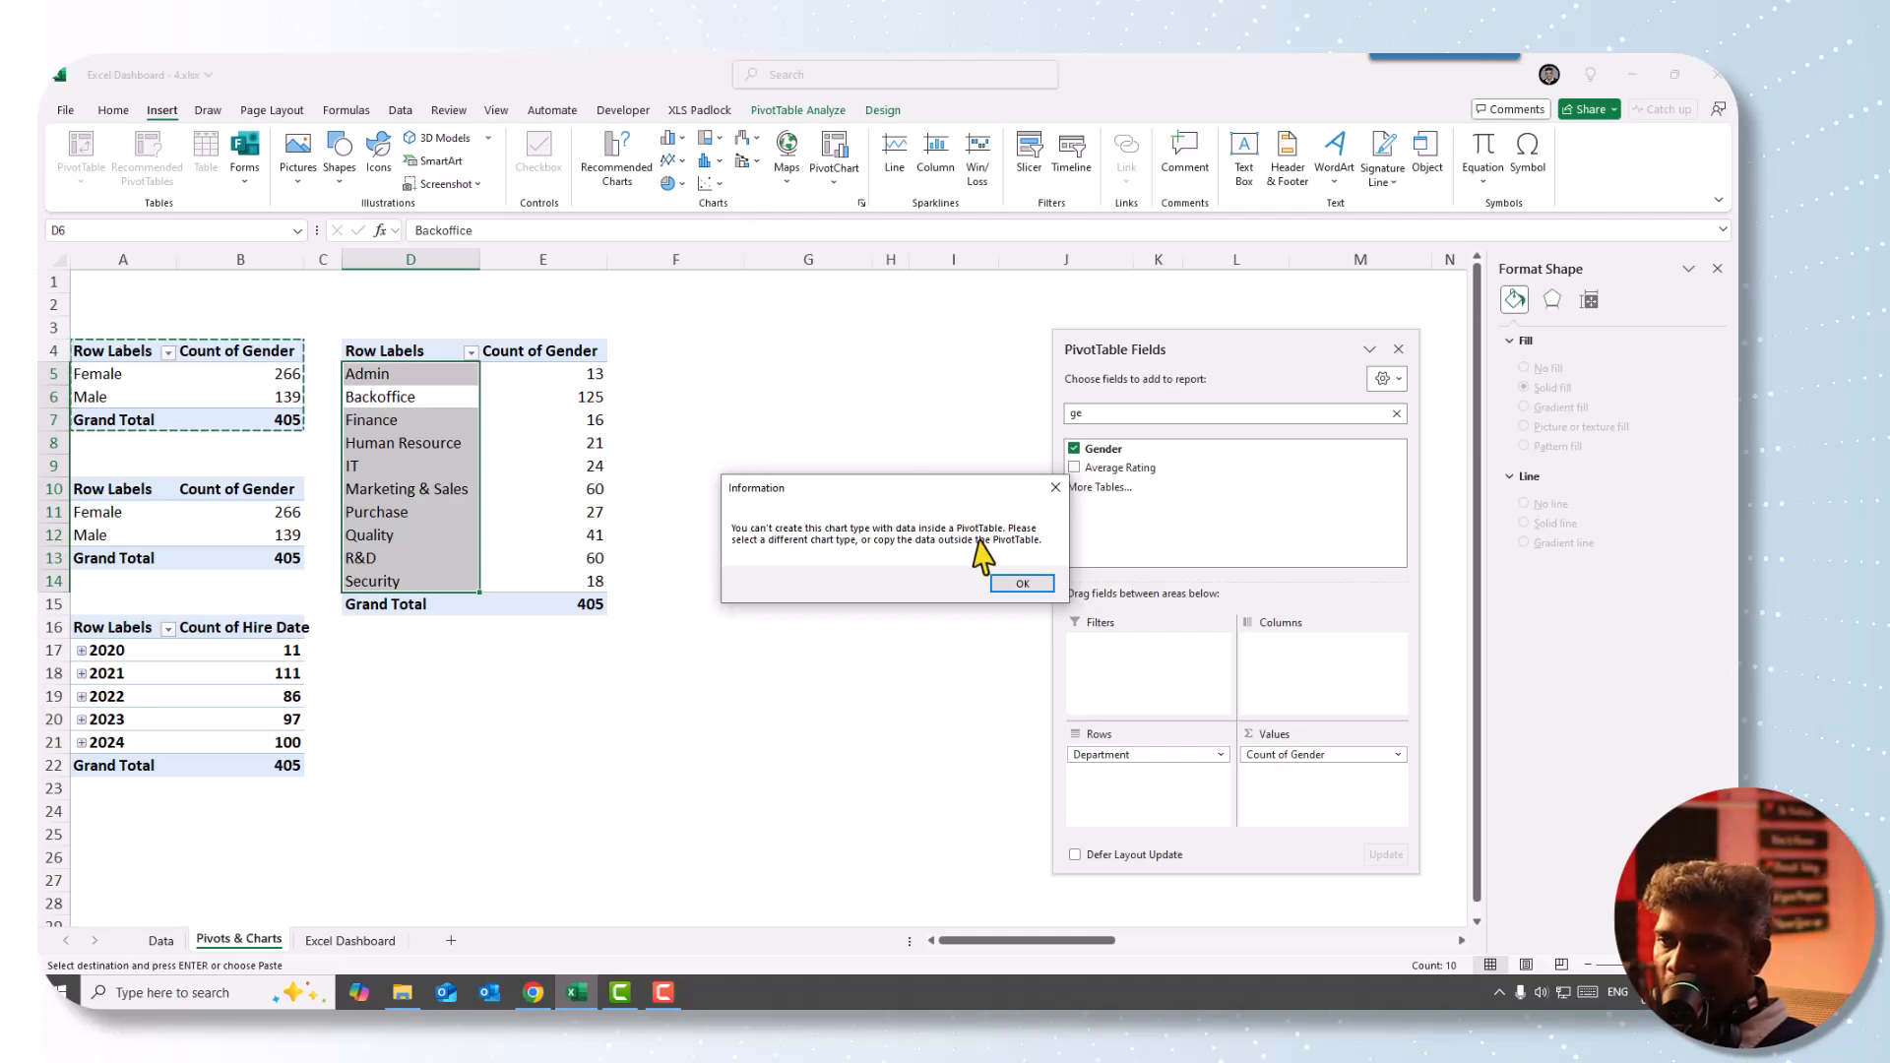
click(1010, 582)
- Copy the department PivotTable data without its grand total (D4:E14) to a plain range starting at G4
drag(426, 353, 545, 576)
key(ctrl+c)
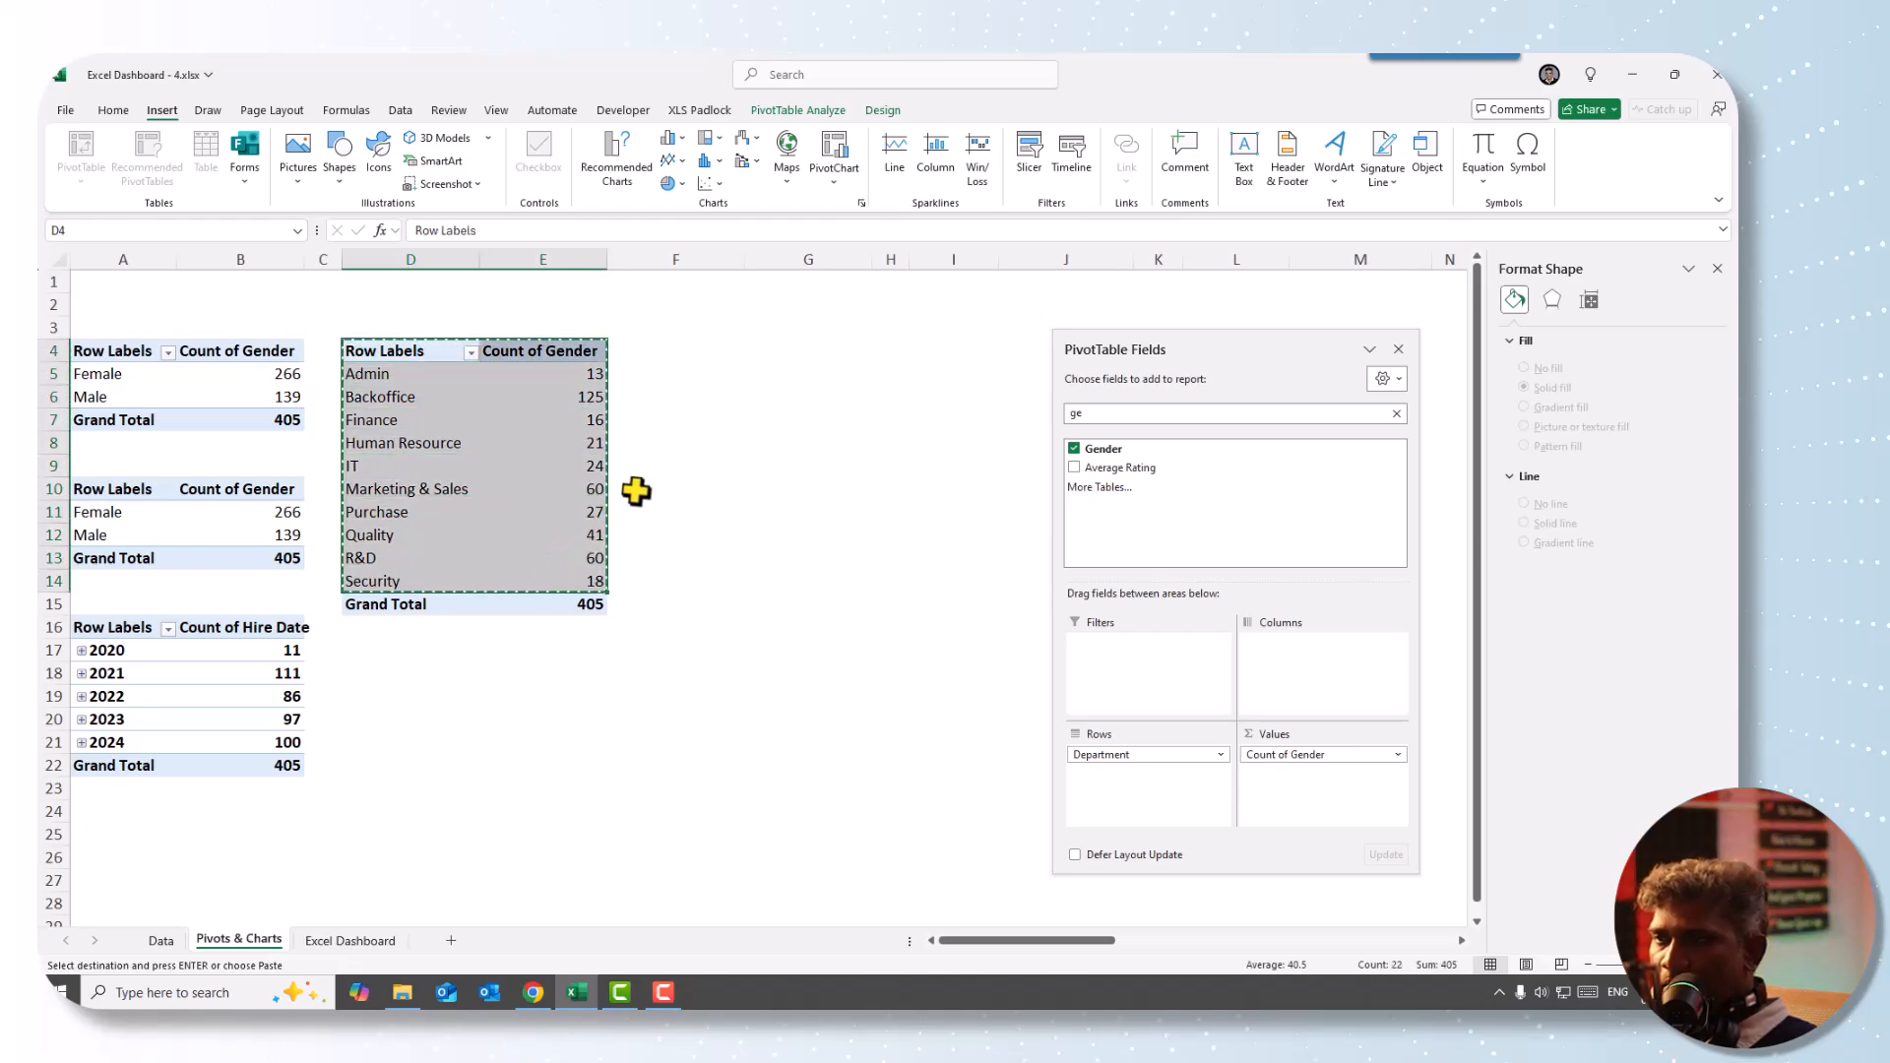
click(773, 366)
click(778, 350)
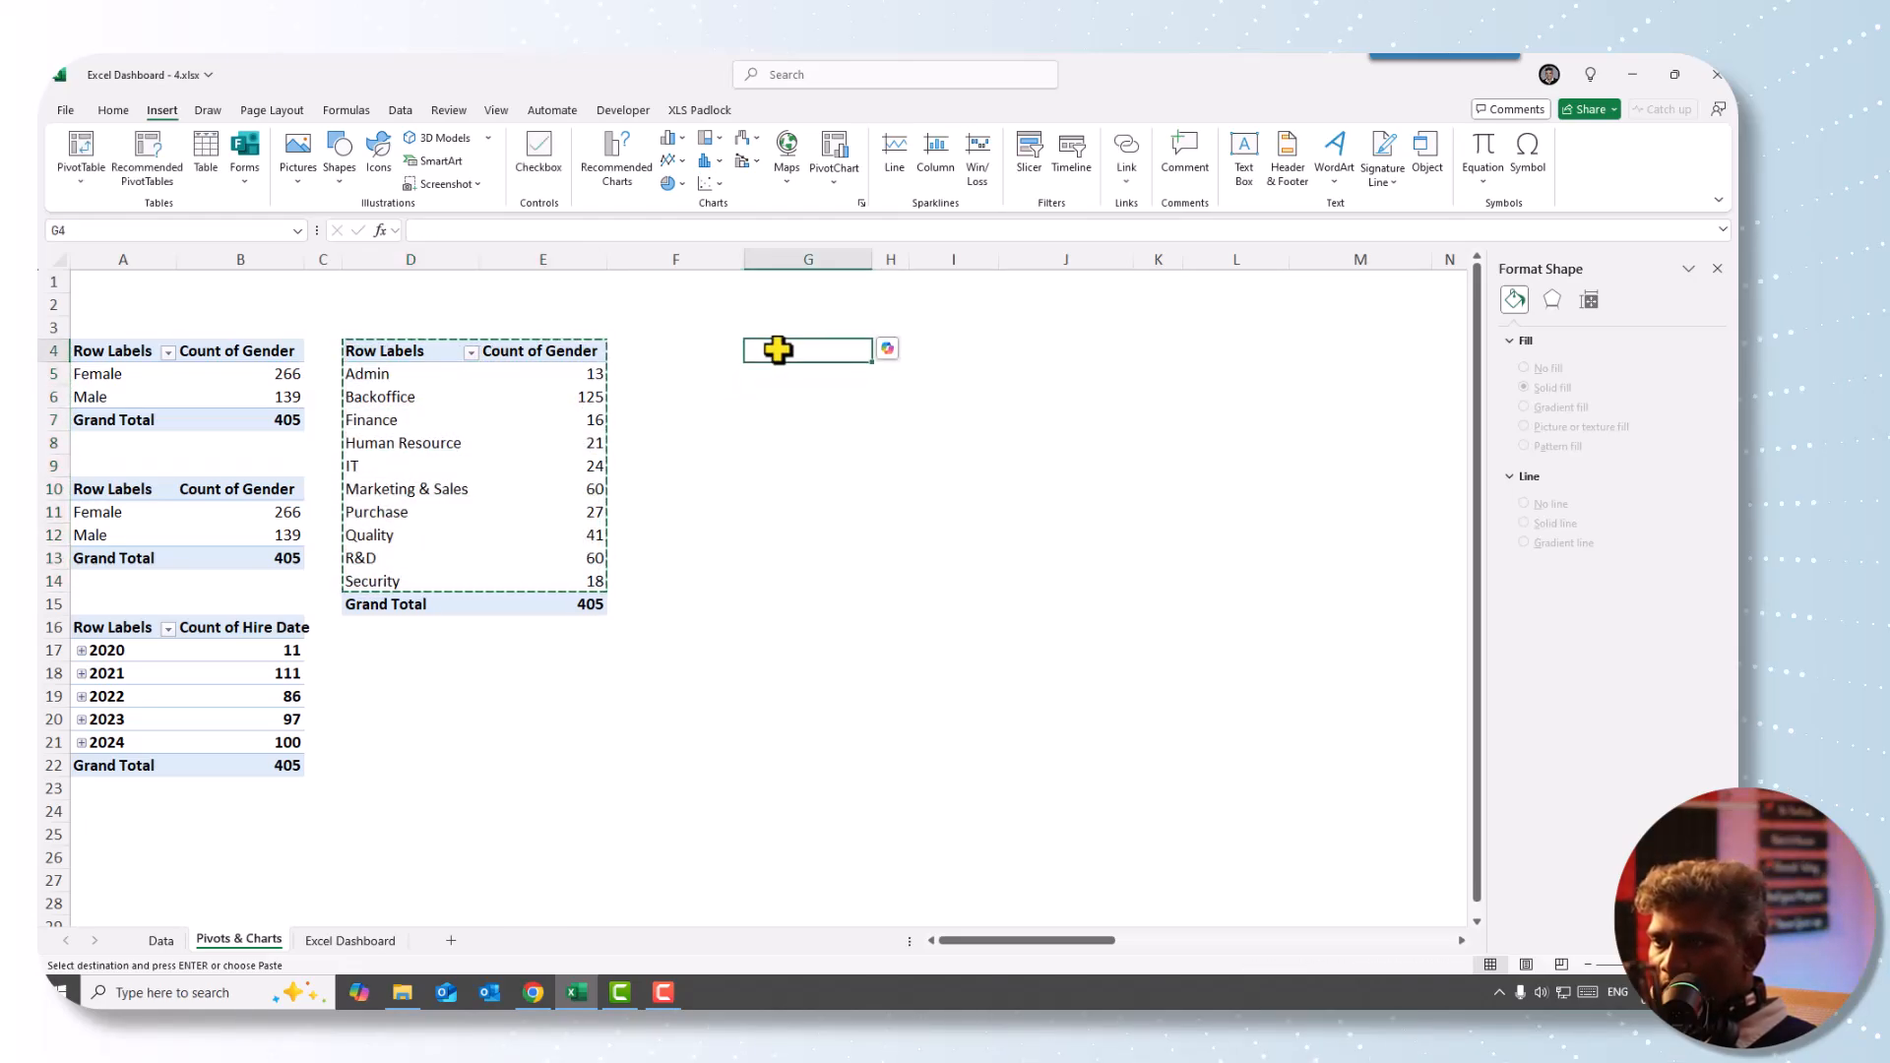
key(ctrl+v)
key(Escape)
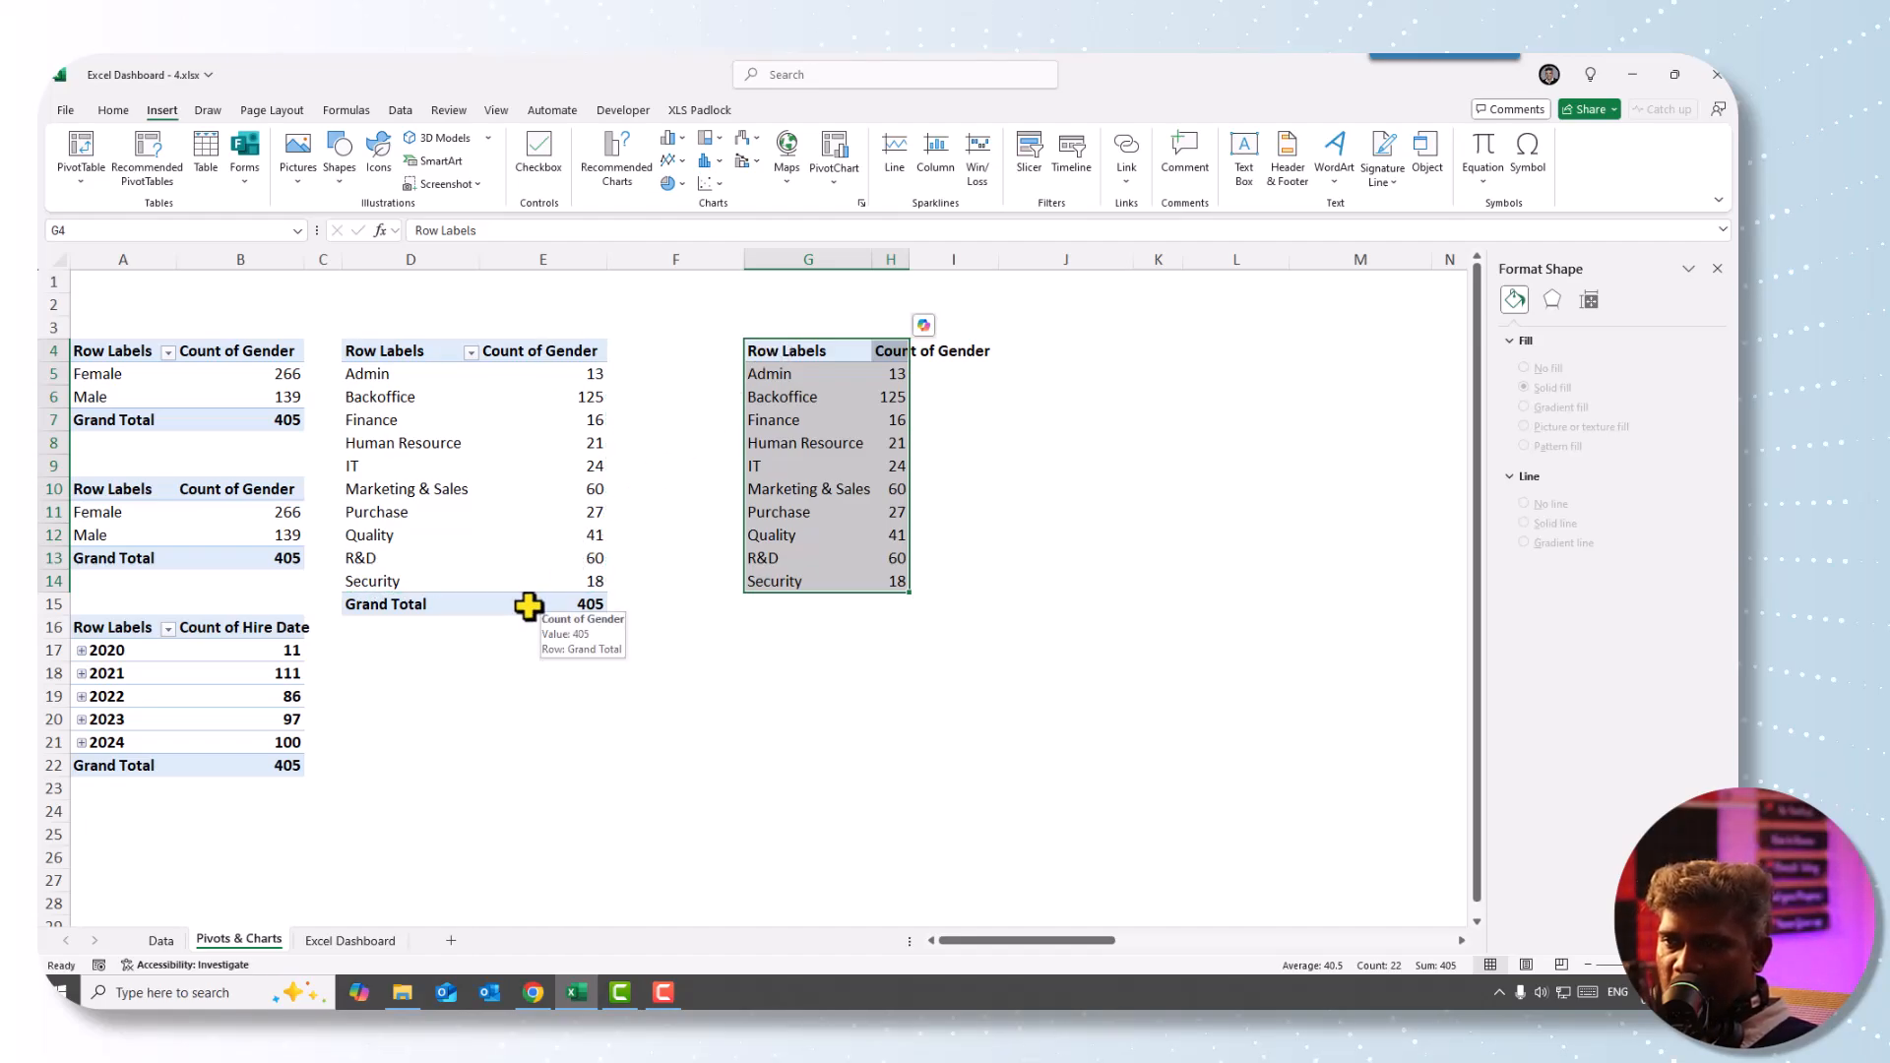
- Link G5 to the first department label with =D5 and fill the formula down to G14
click(797, 373)
text(=)
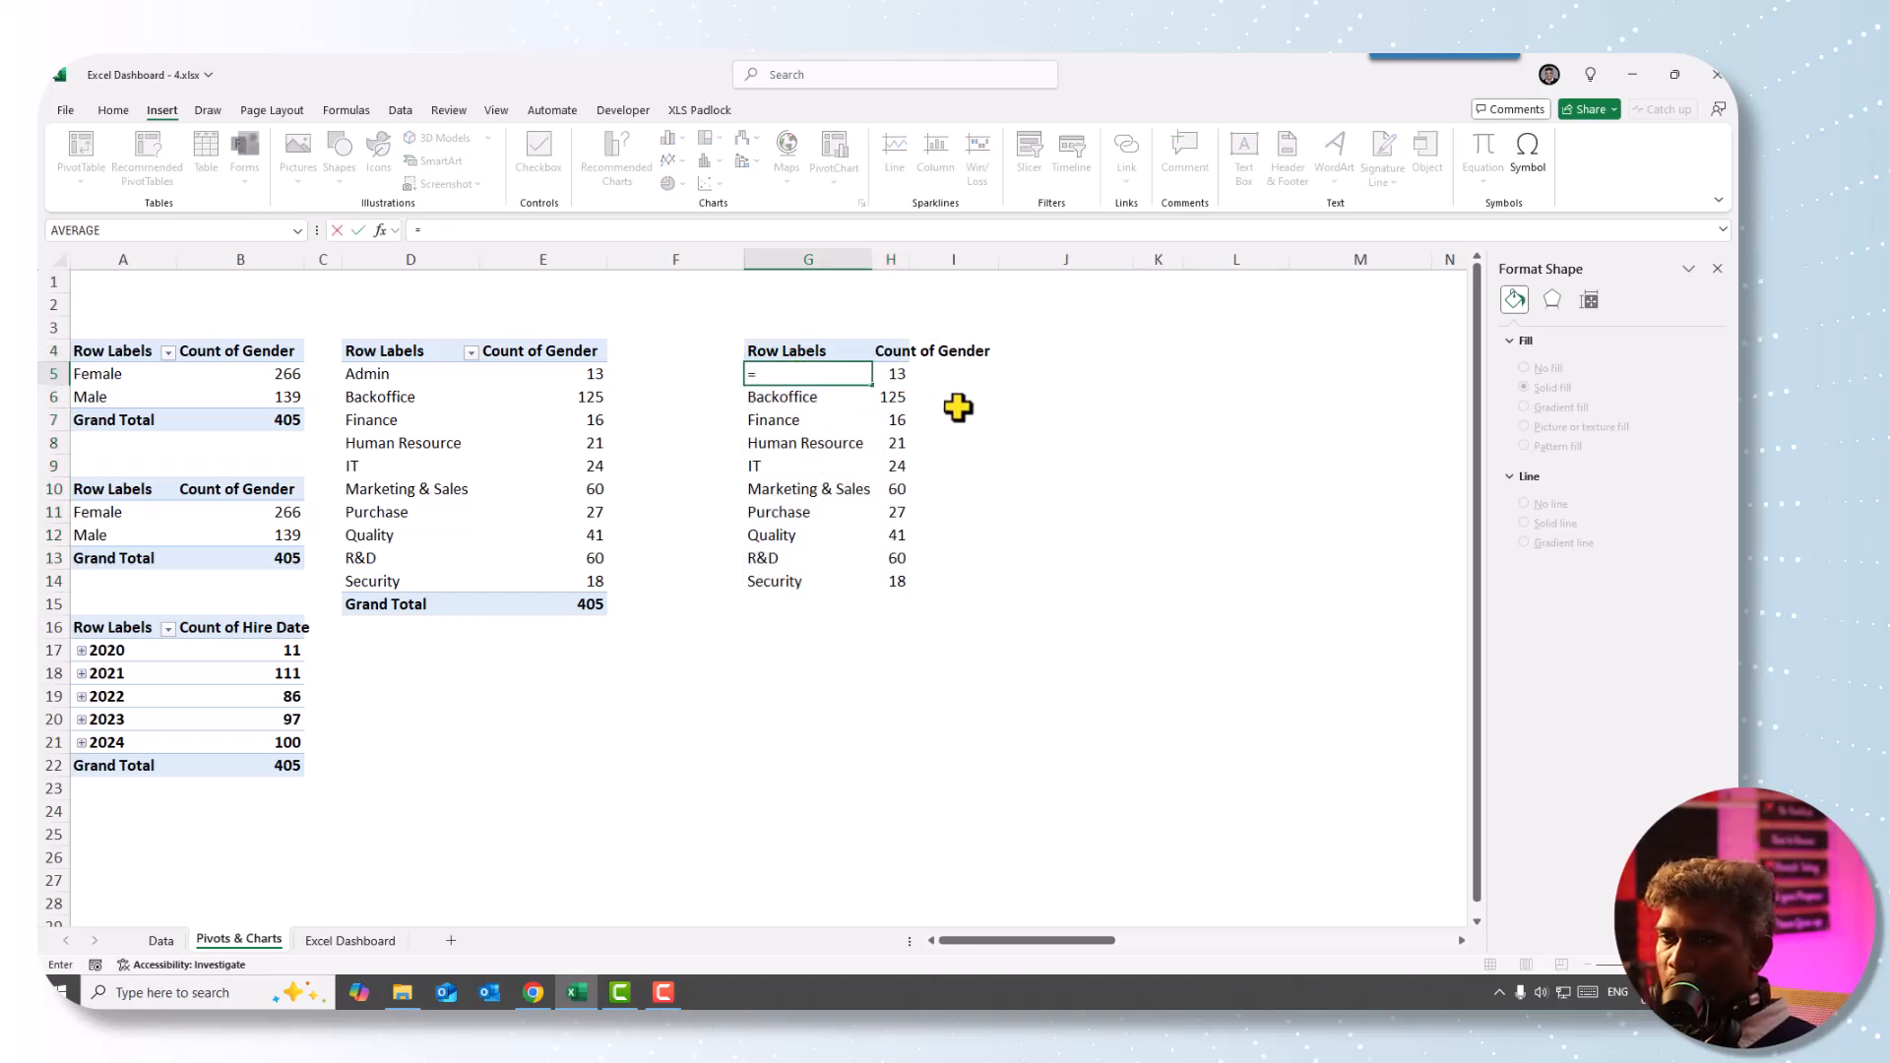
click(383, 375)
key(Return)
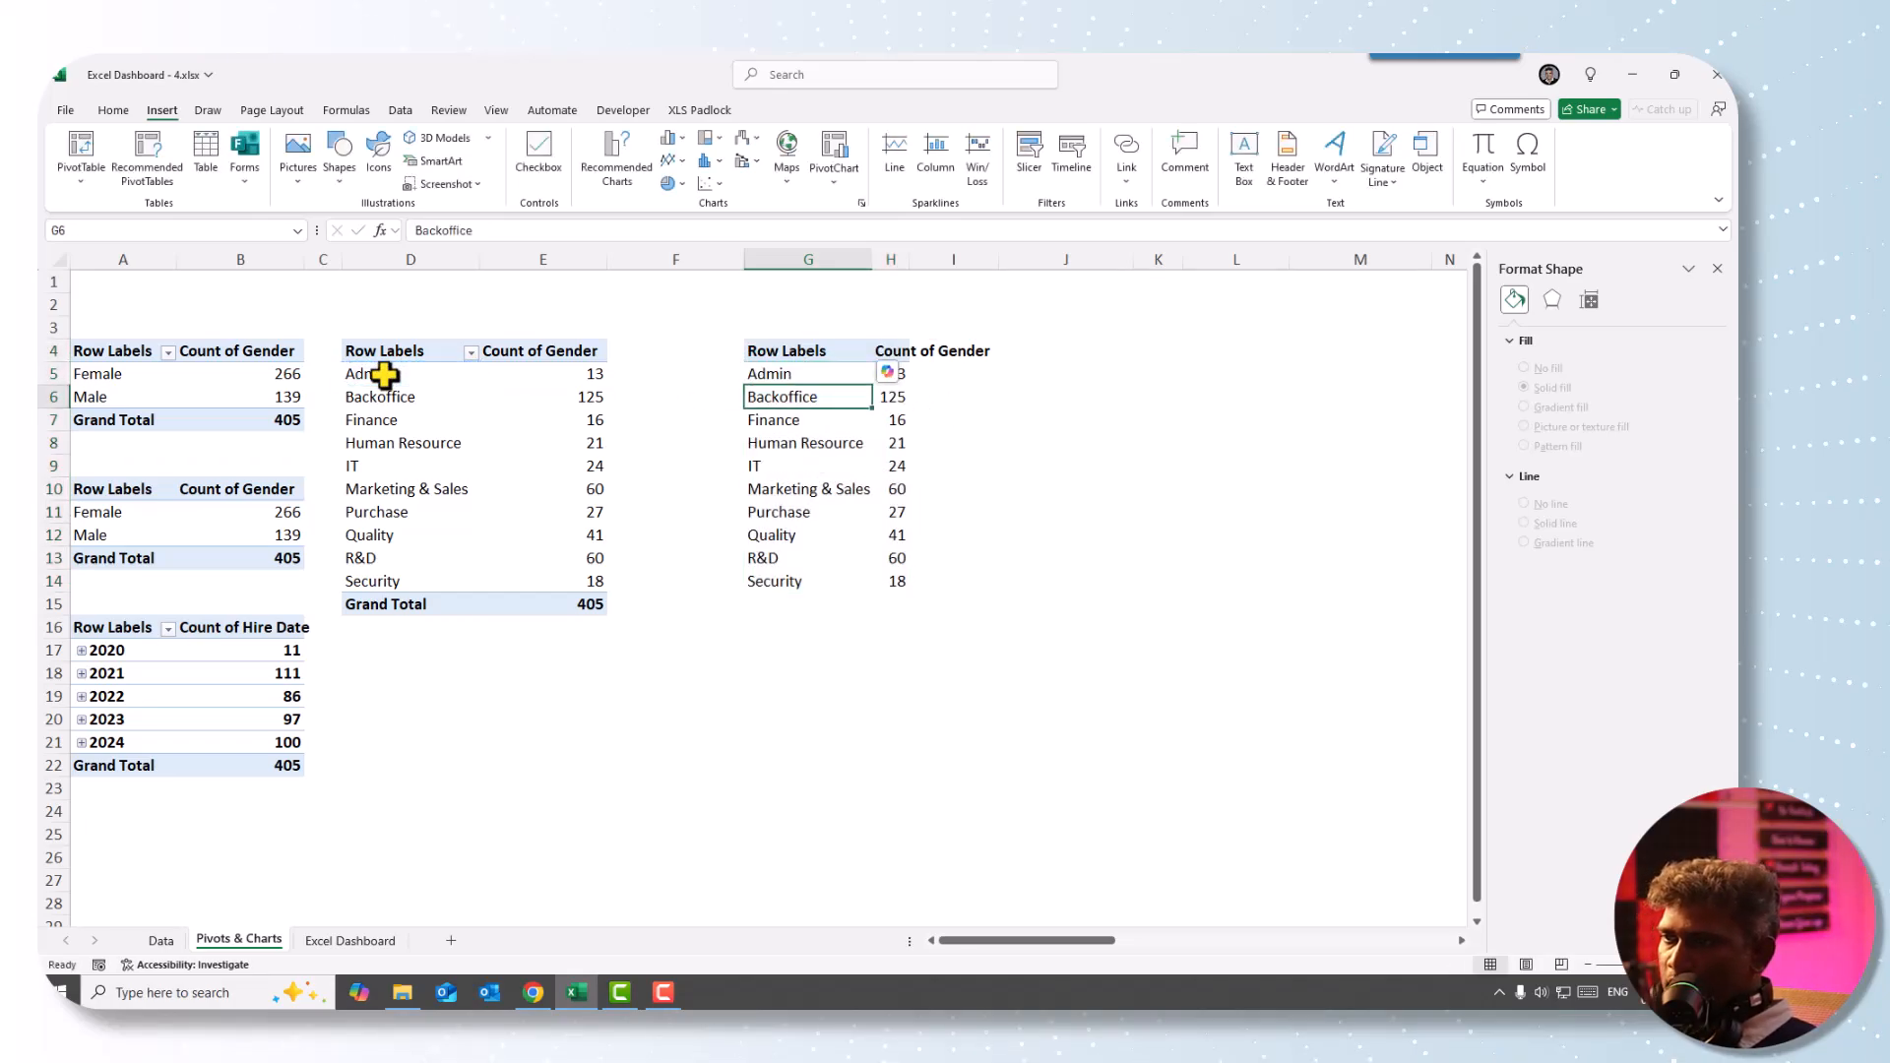
click(763, 375)
drag(876, 387, 878, 589)
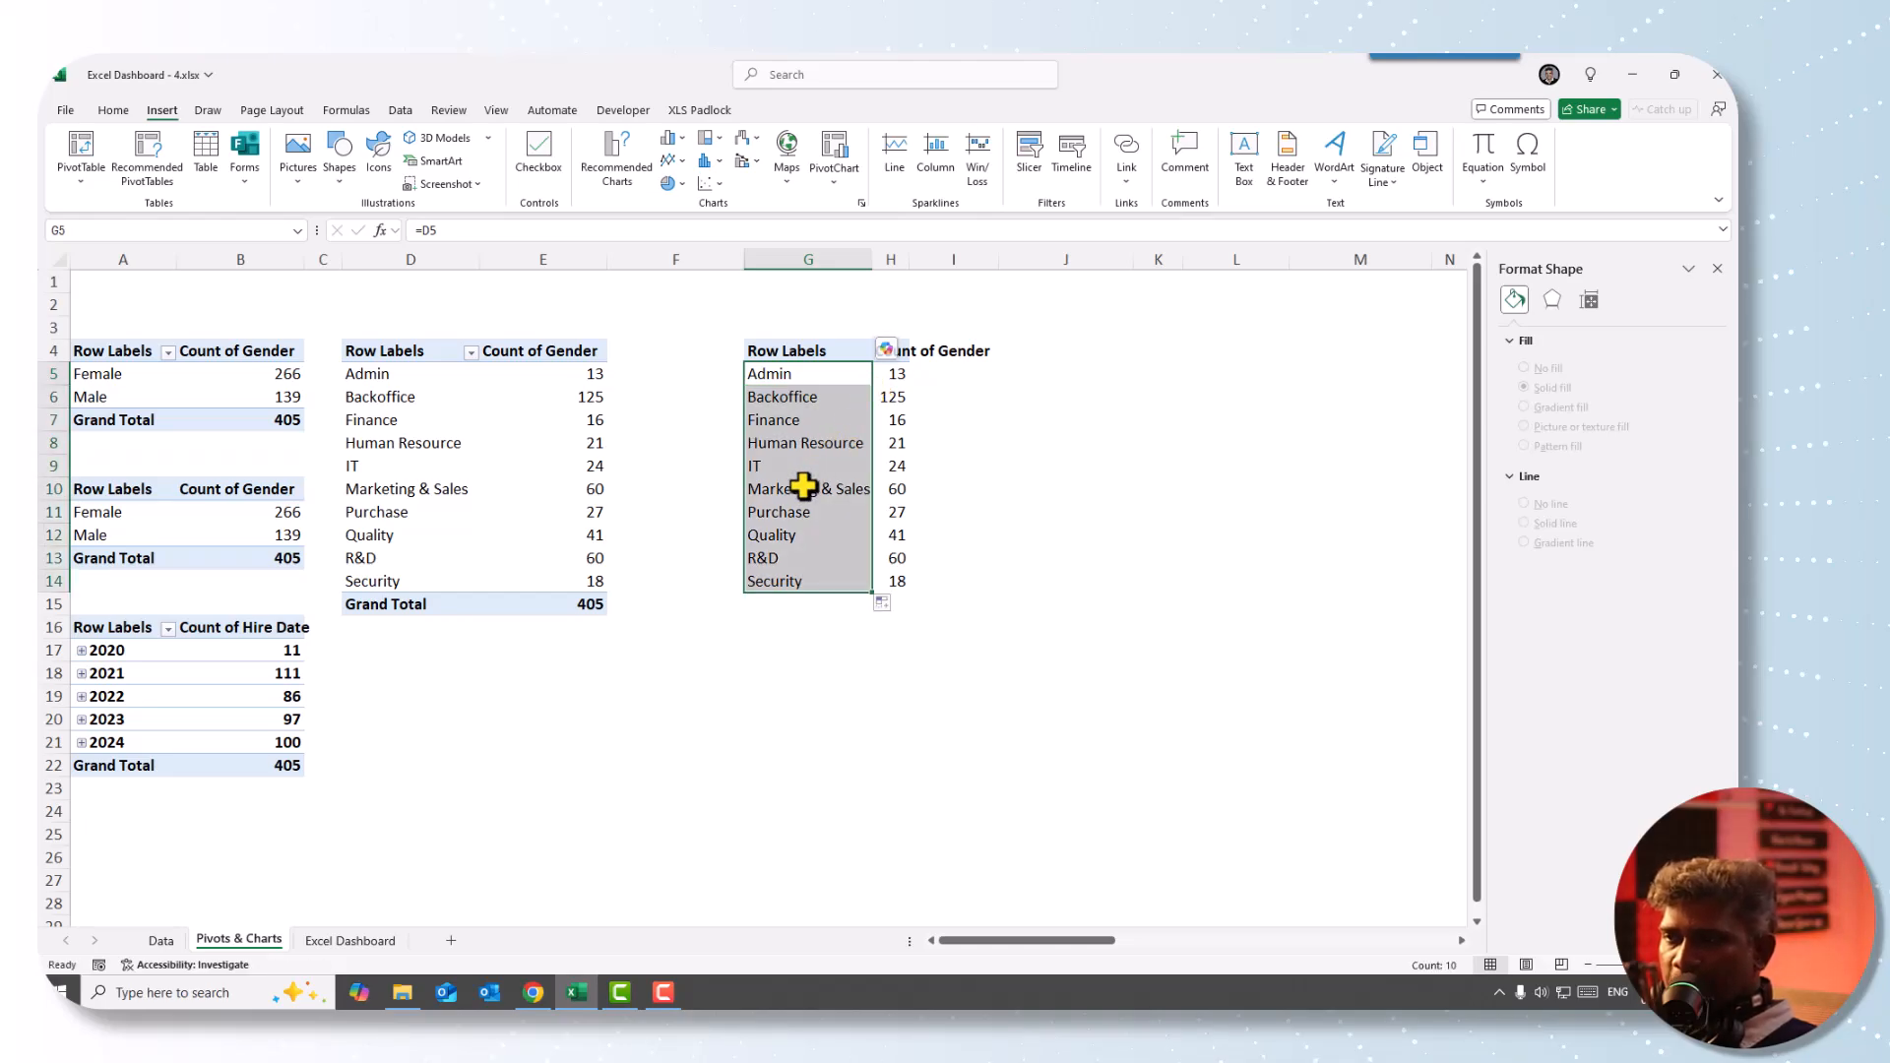
- Try to link H5 directly to the Admin count in the department PivotTable and copy the formula to H6:H9
click(891, 375)
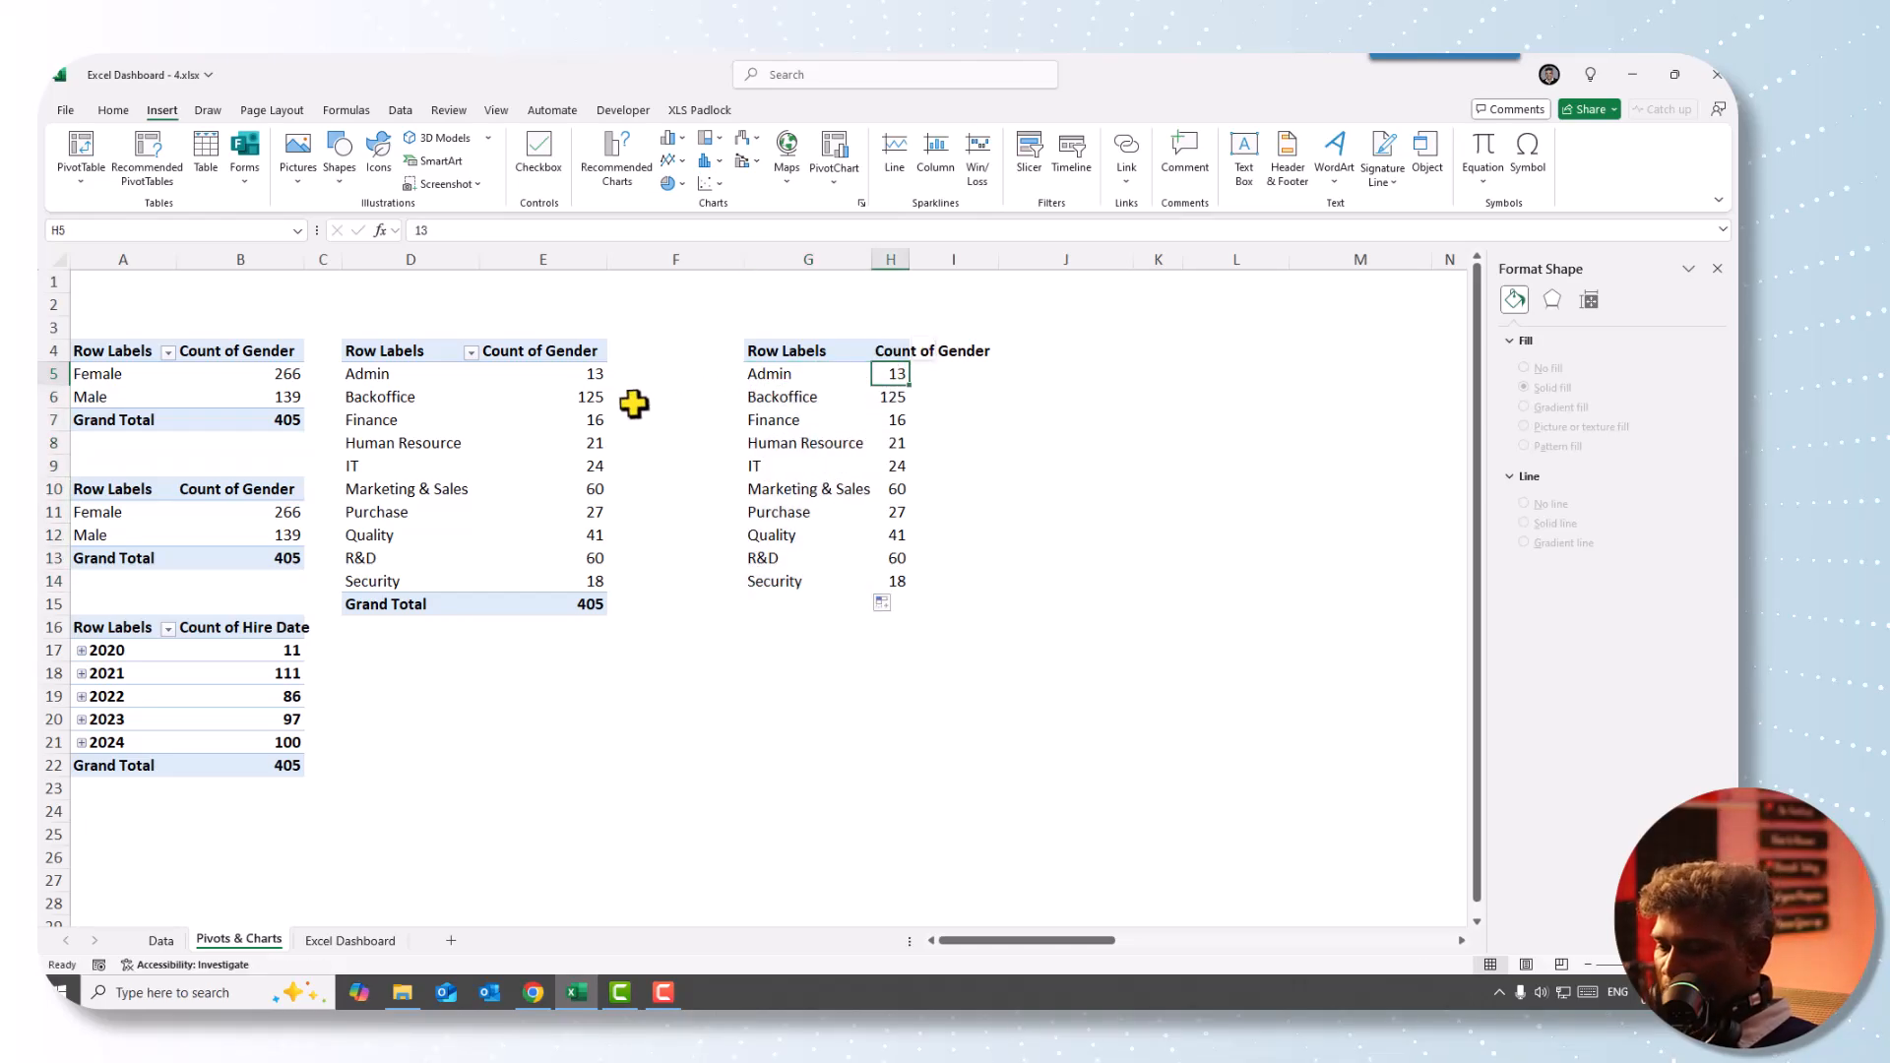
text(=)
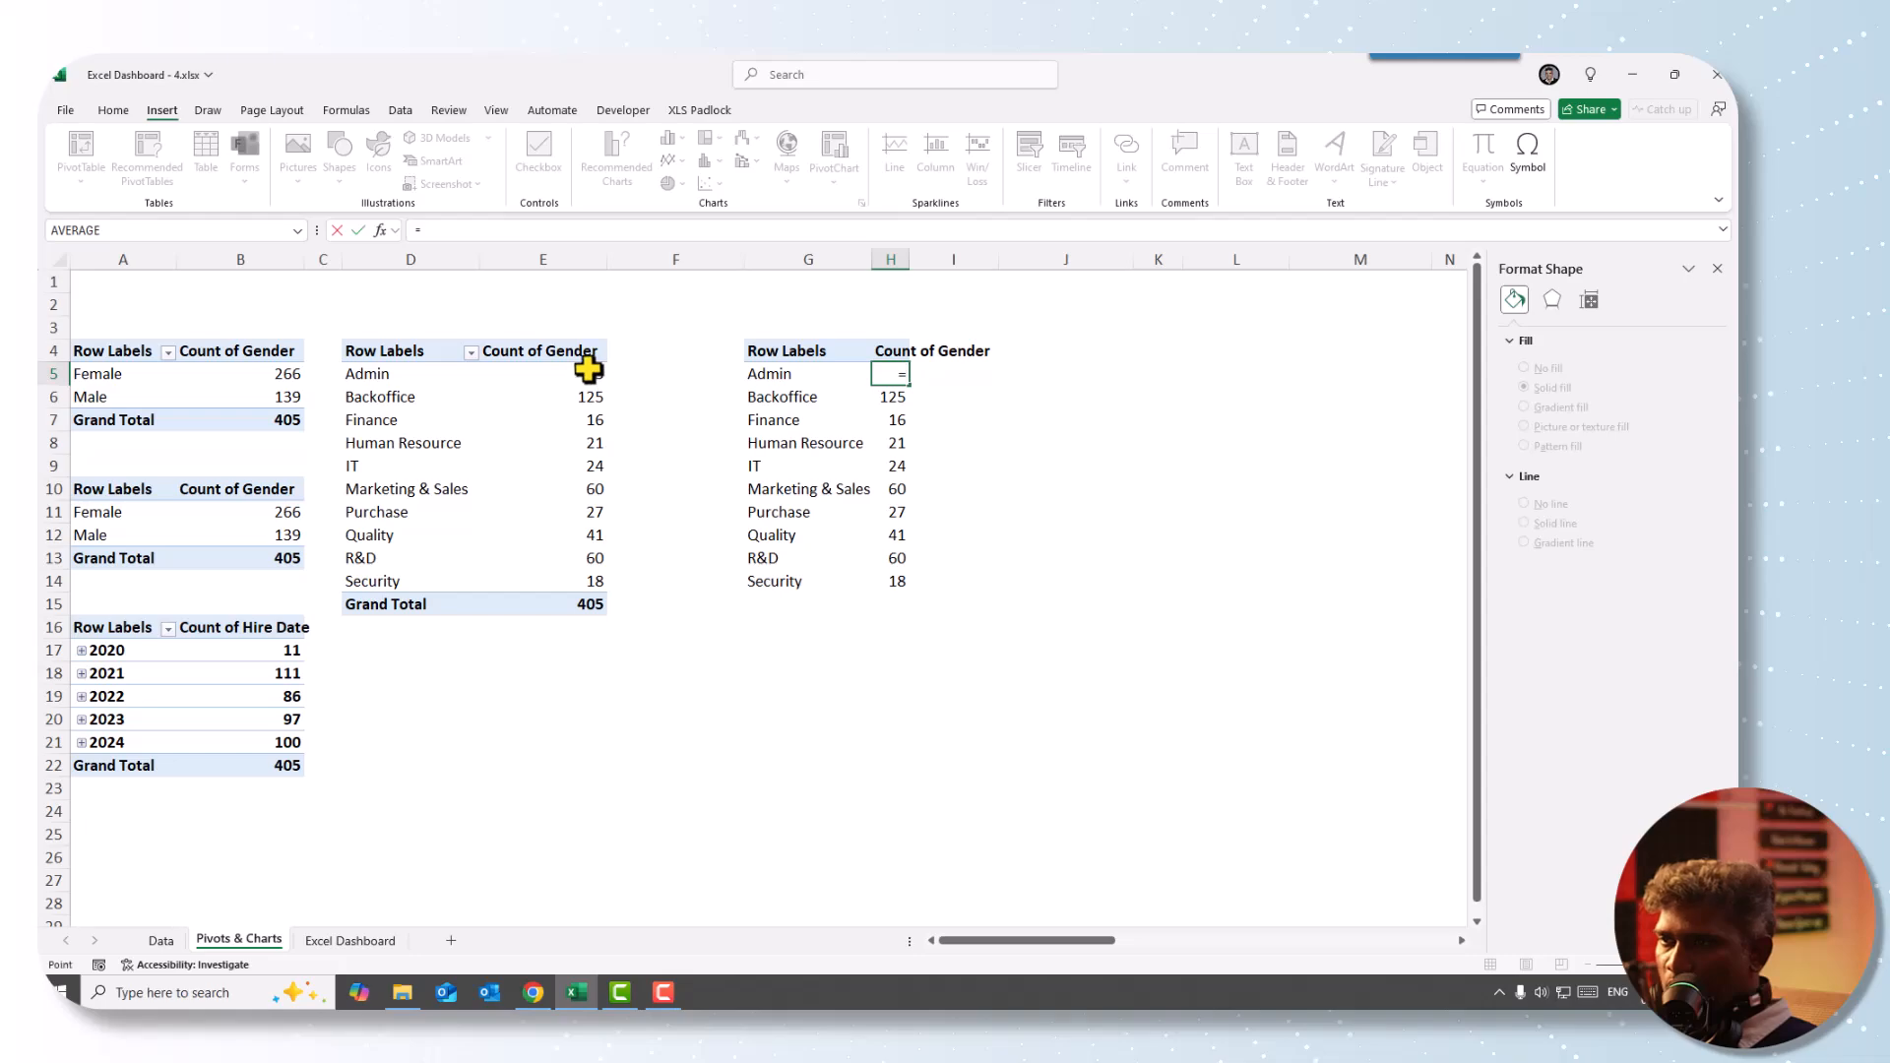
click(587, 374)
key(Return)
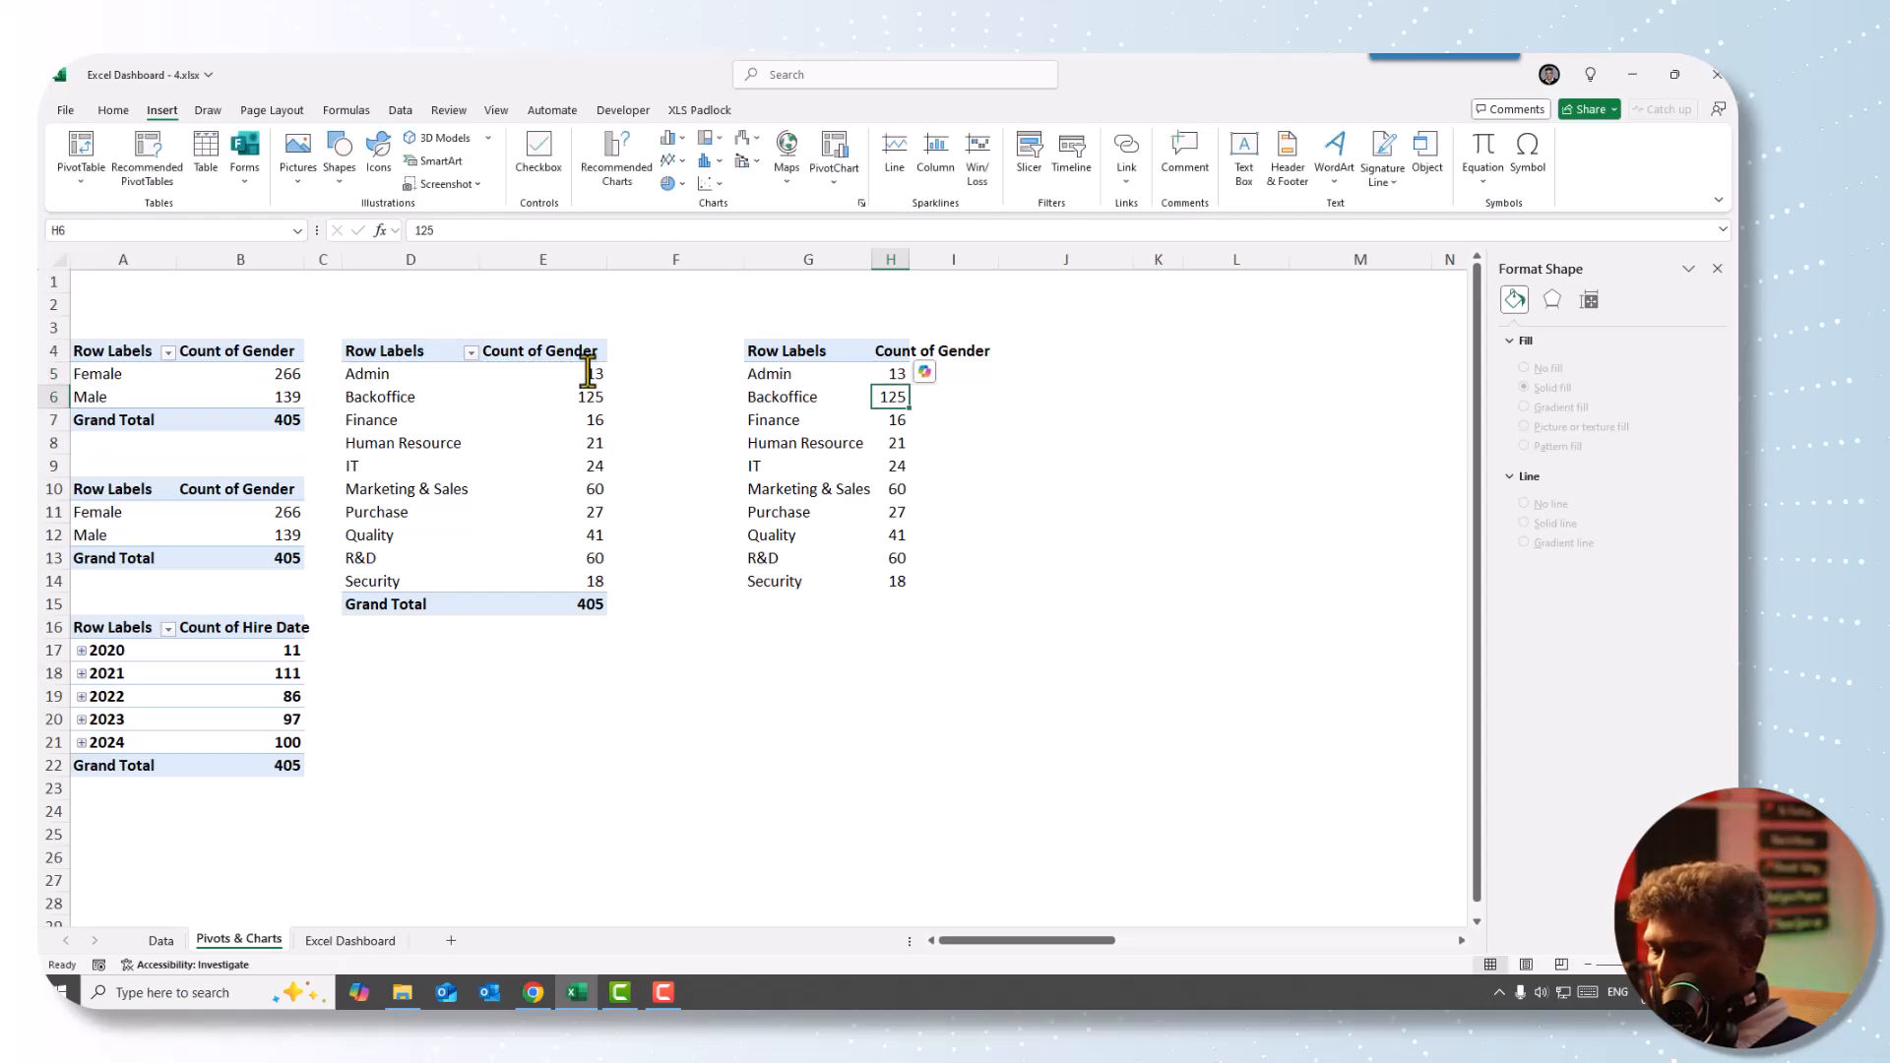
key(Up)
key(ctrl+c)
key(Down)
key(shift+Down)
key(shift+Down)
key(shift+Down)
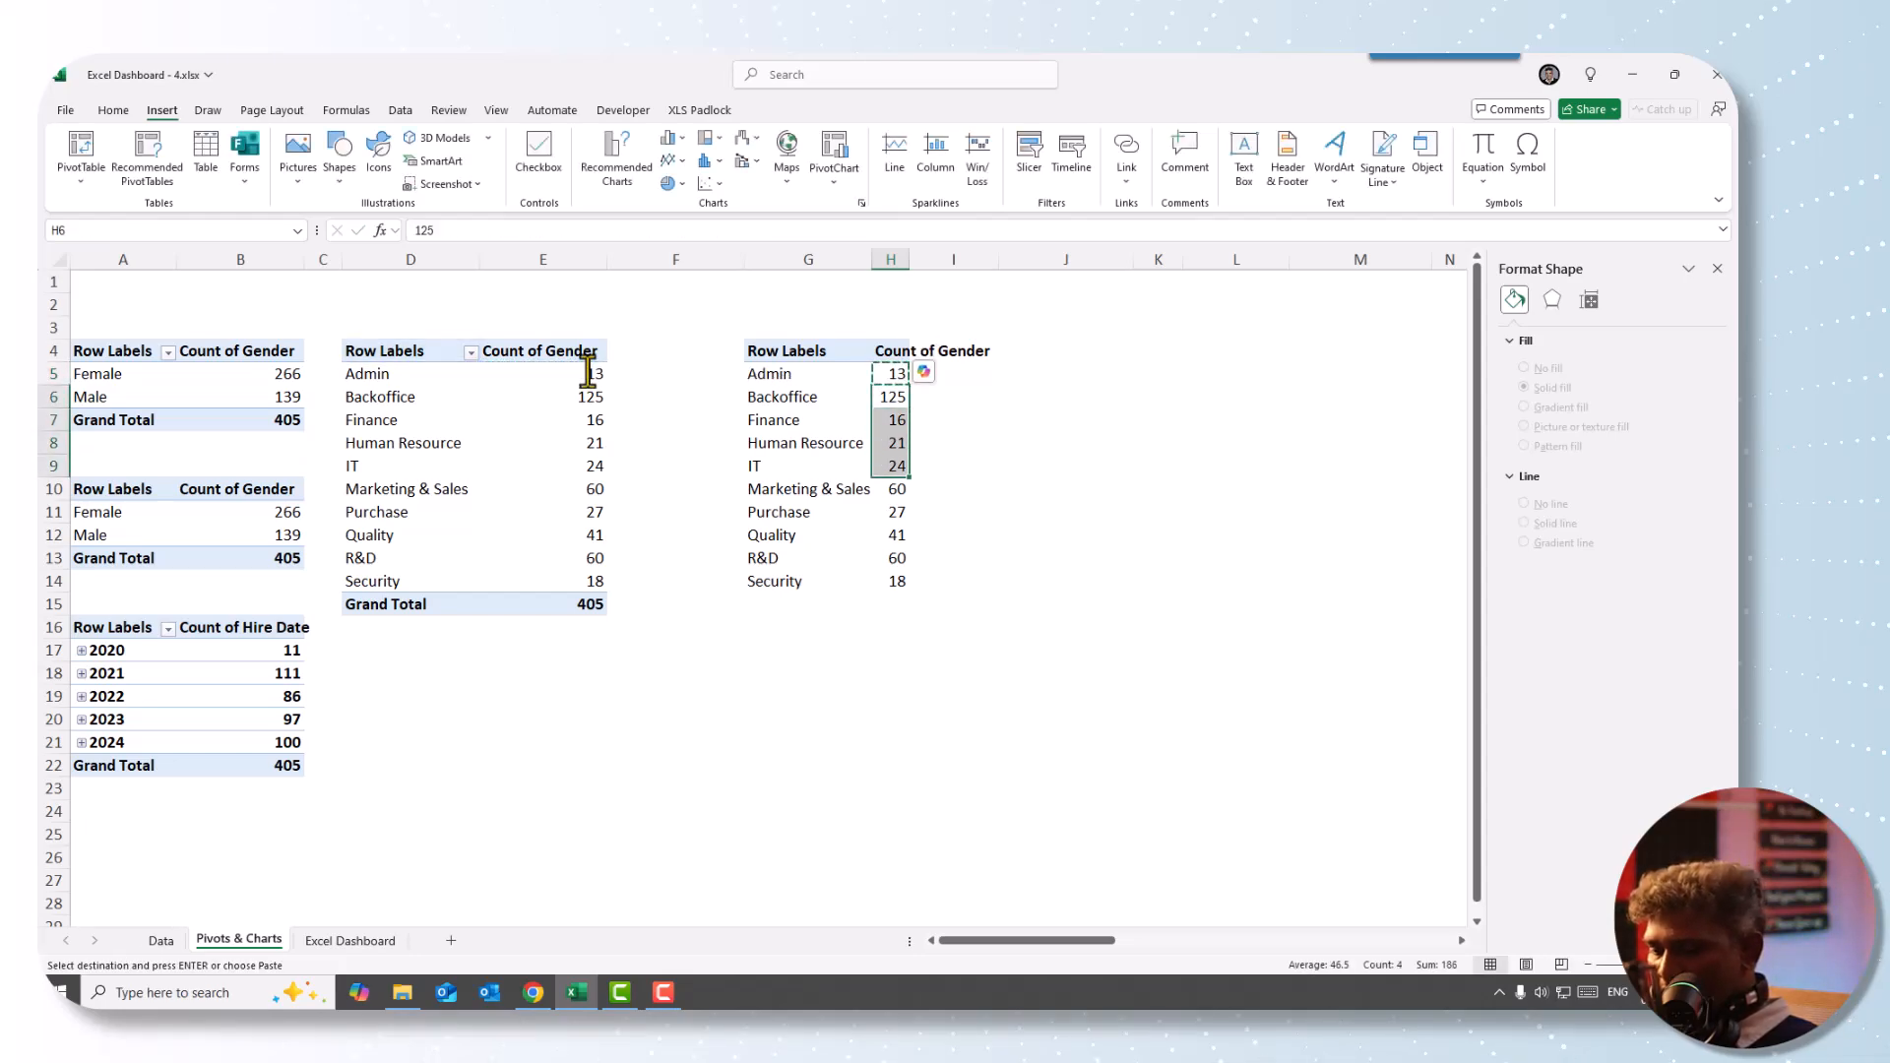
key(ctrl+v)
key(Escape)
key(Up)
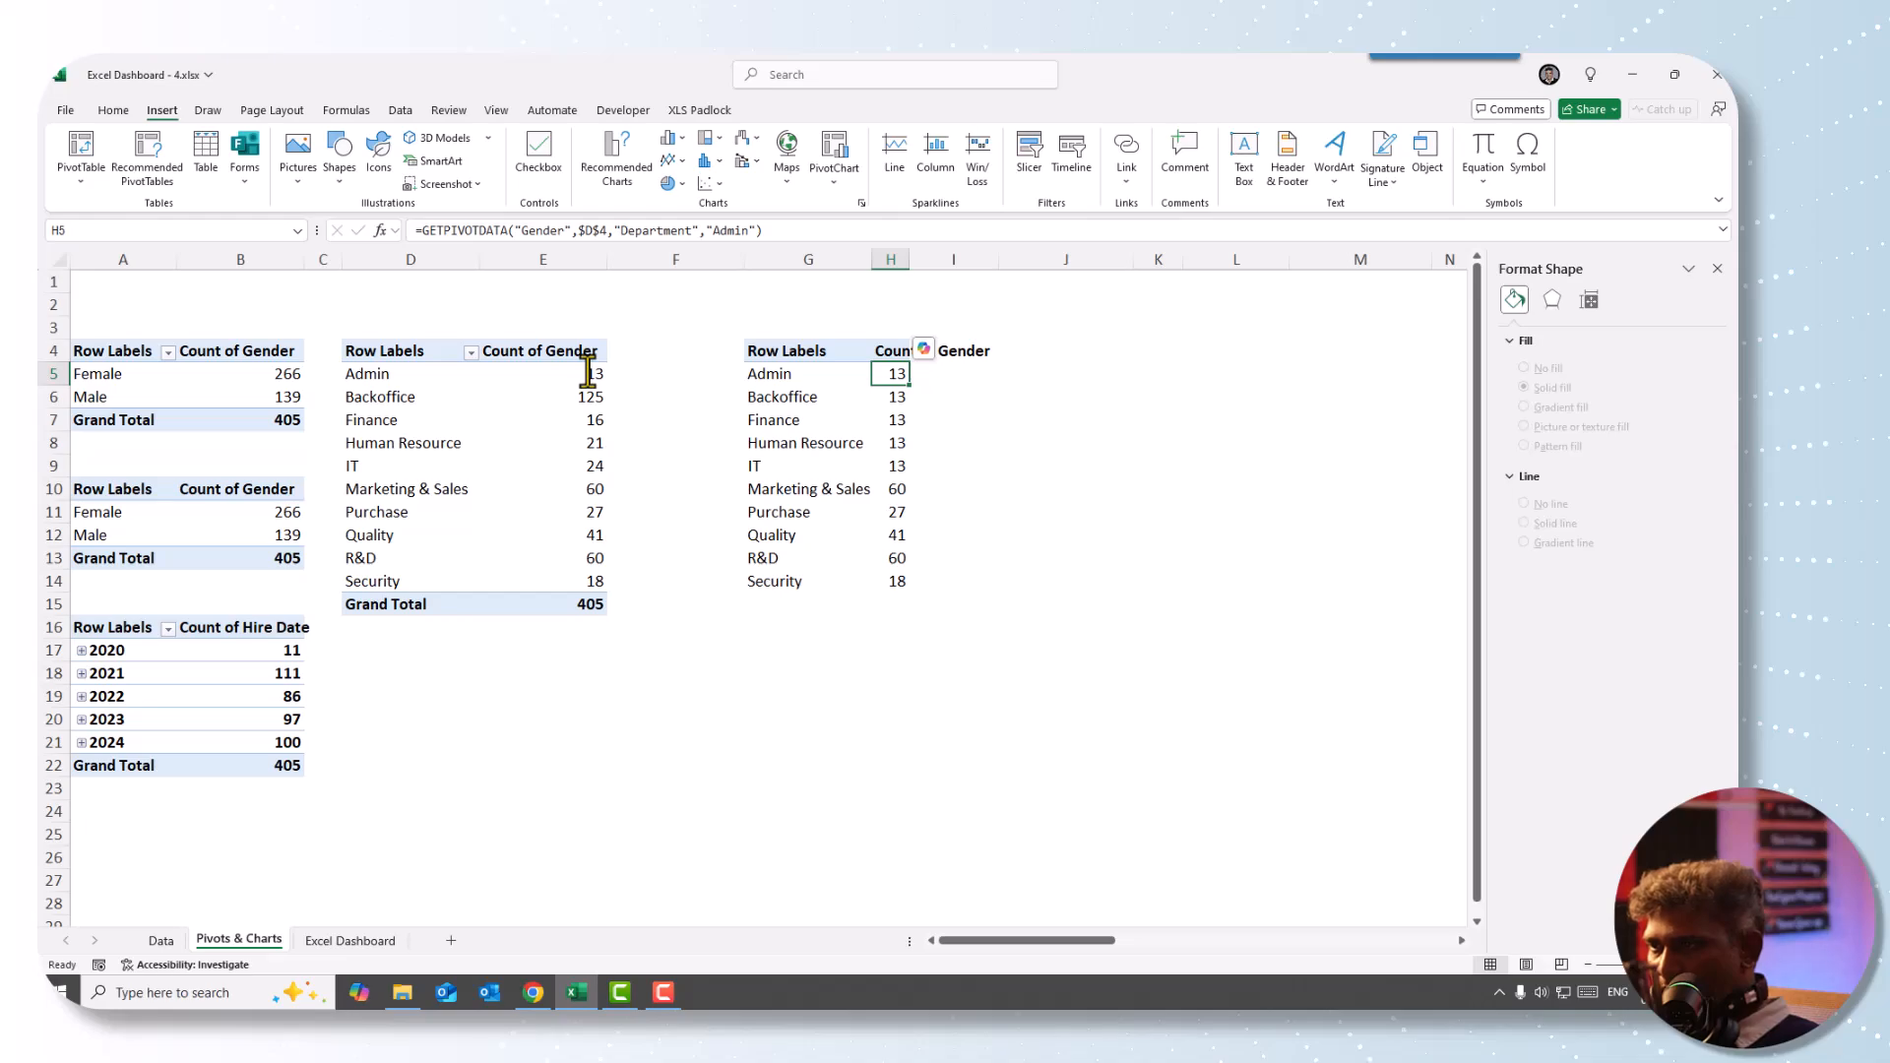
- Clear H5:H14 and enter =XLOOKUP(G5,D:D,E:E,NA(),0,1) in H5
key(ctrl+shift+Down)
key(Delete)
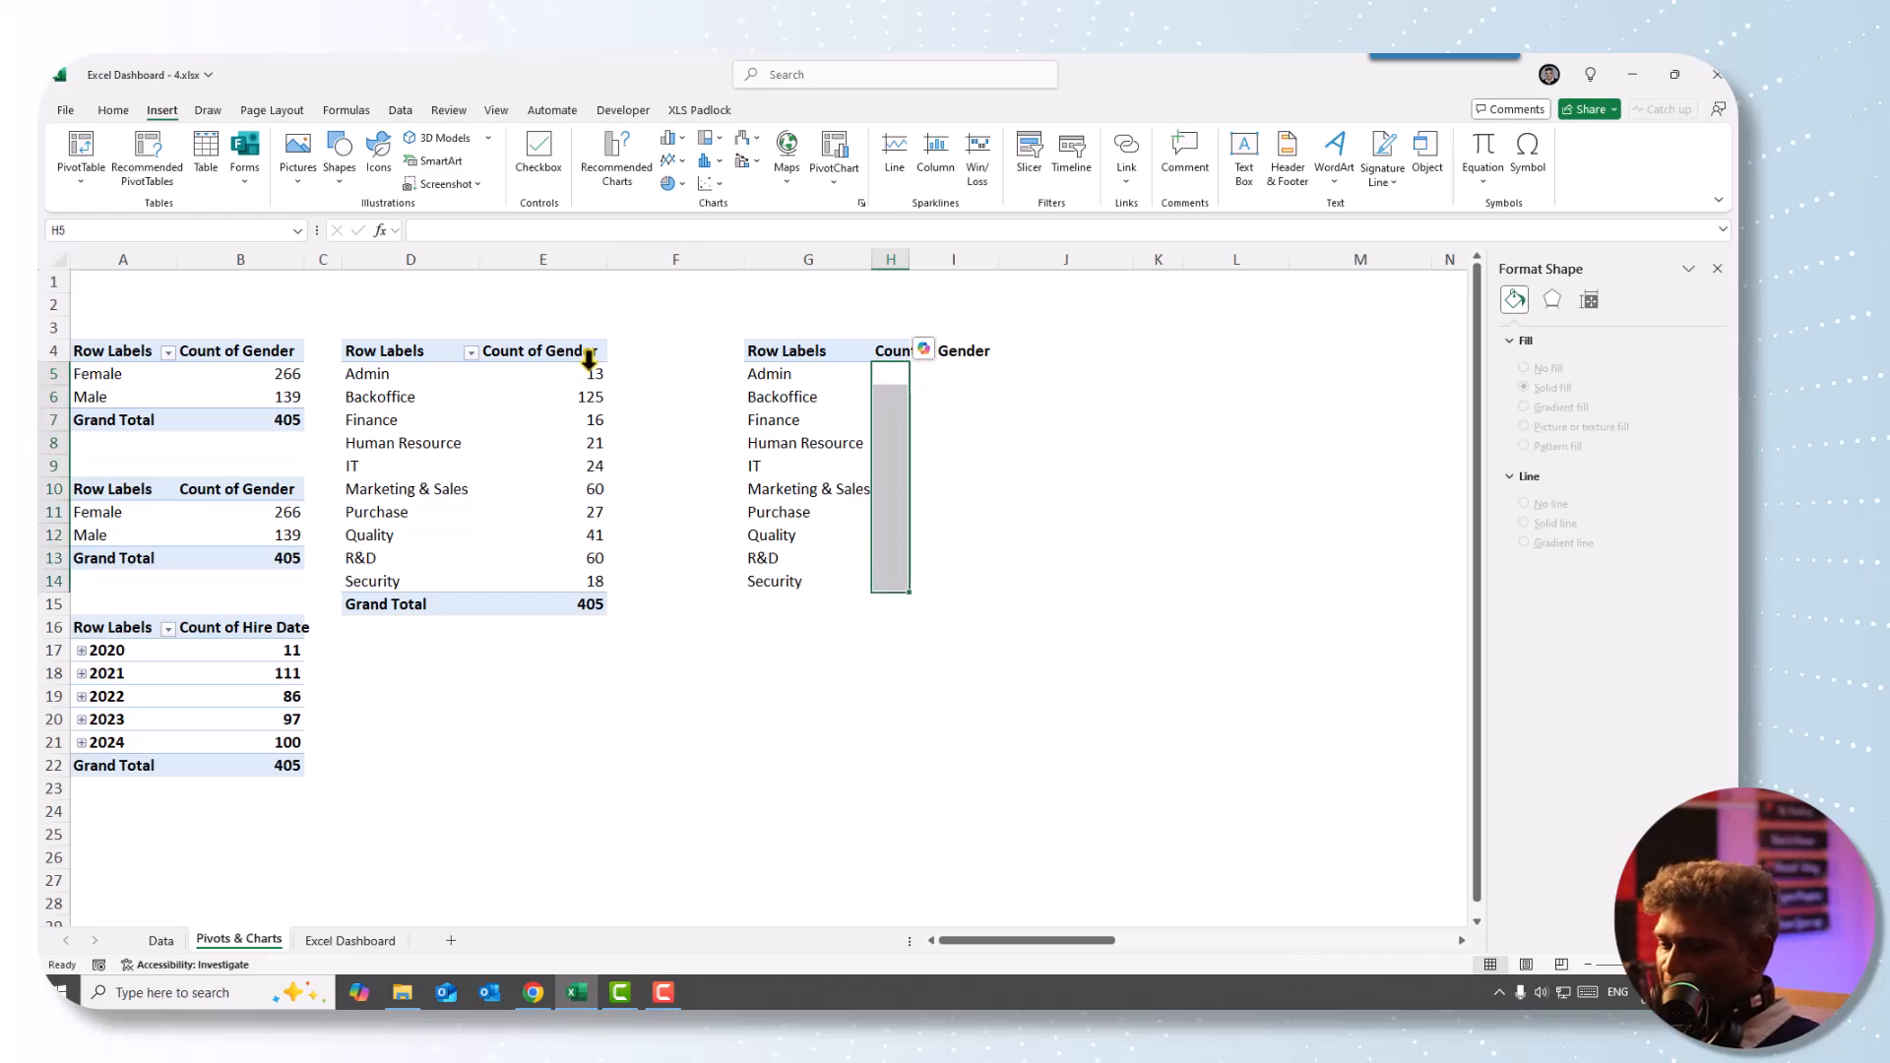
text(=)
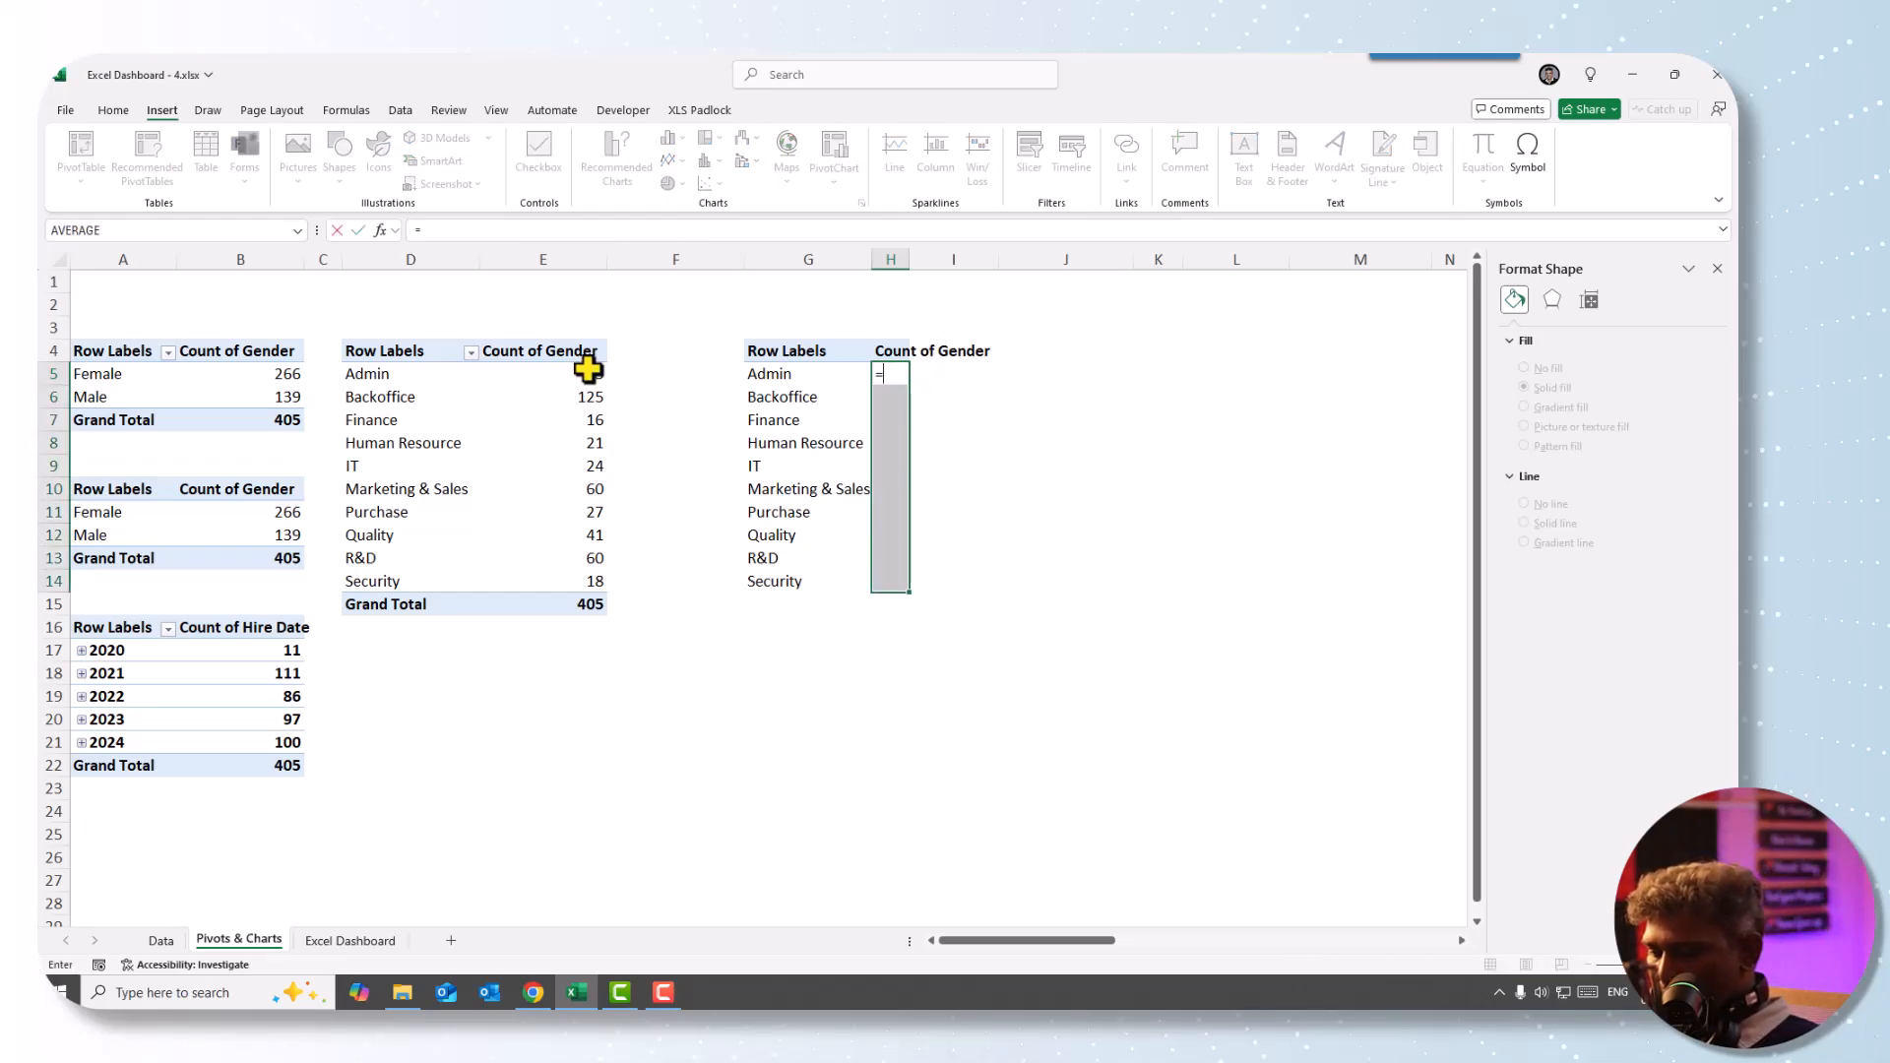
text(xl)
key(Tab)
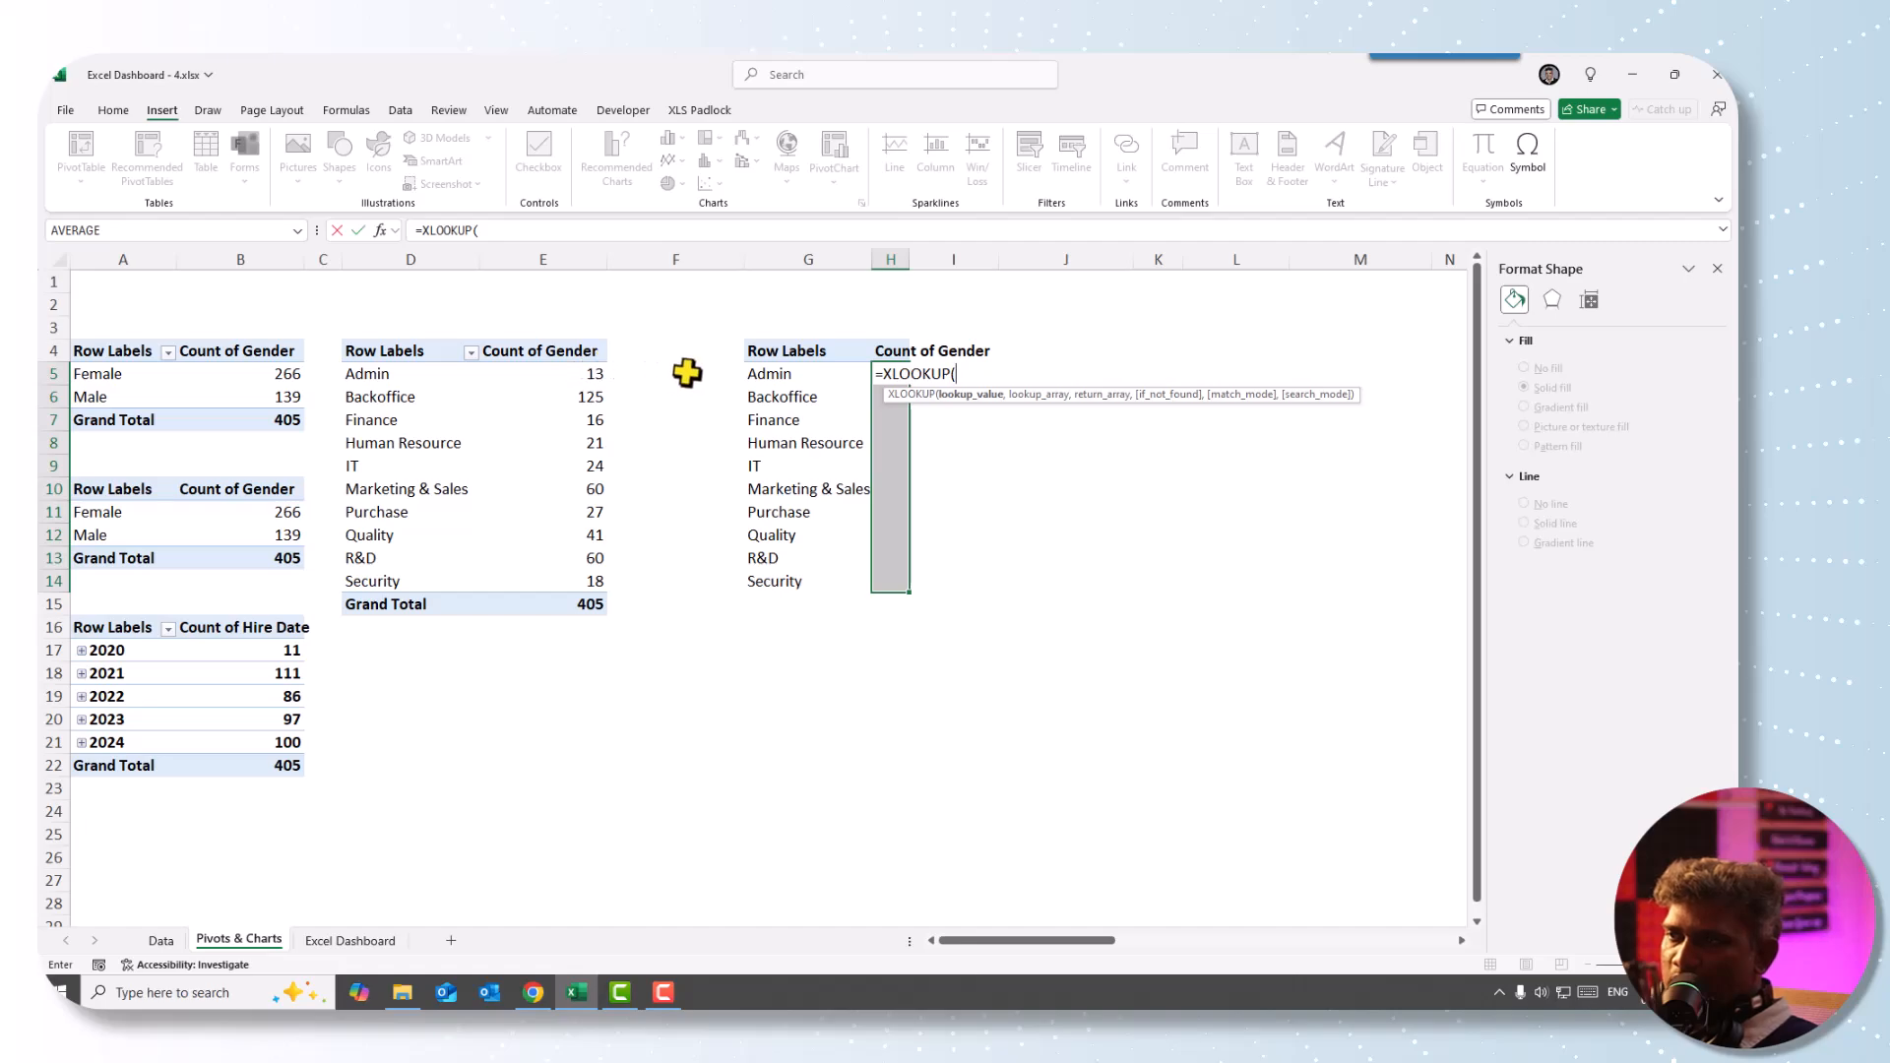
click(807, 374)
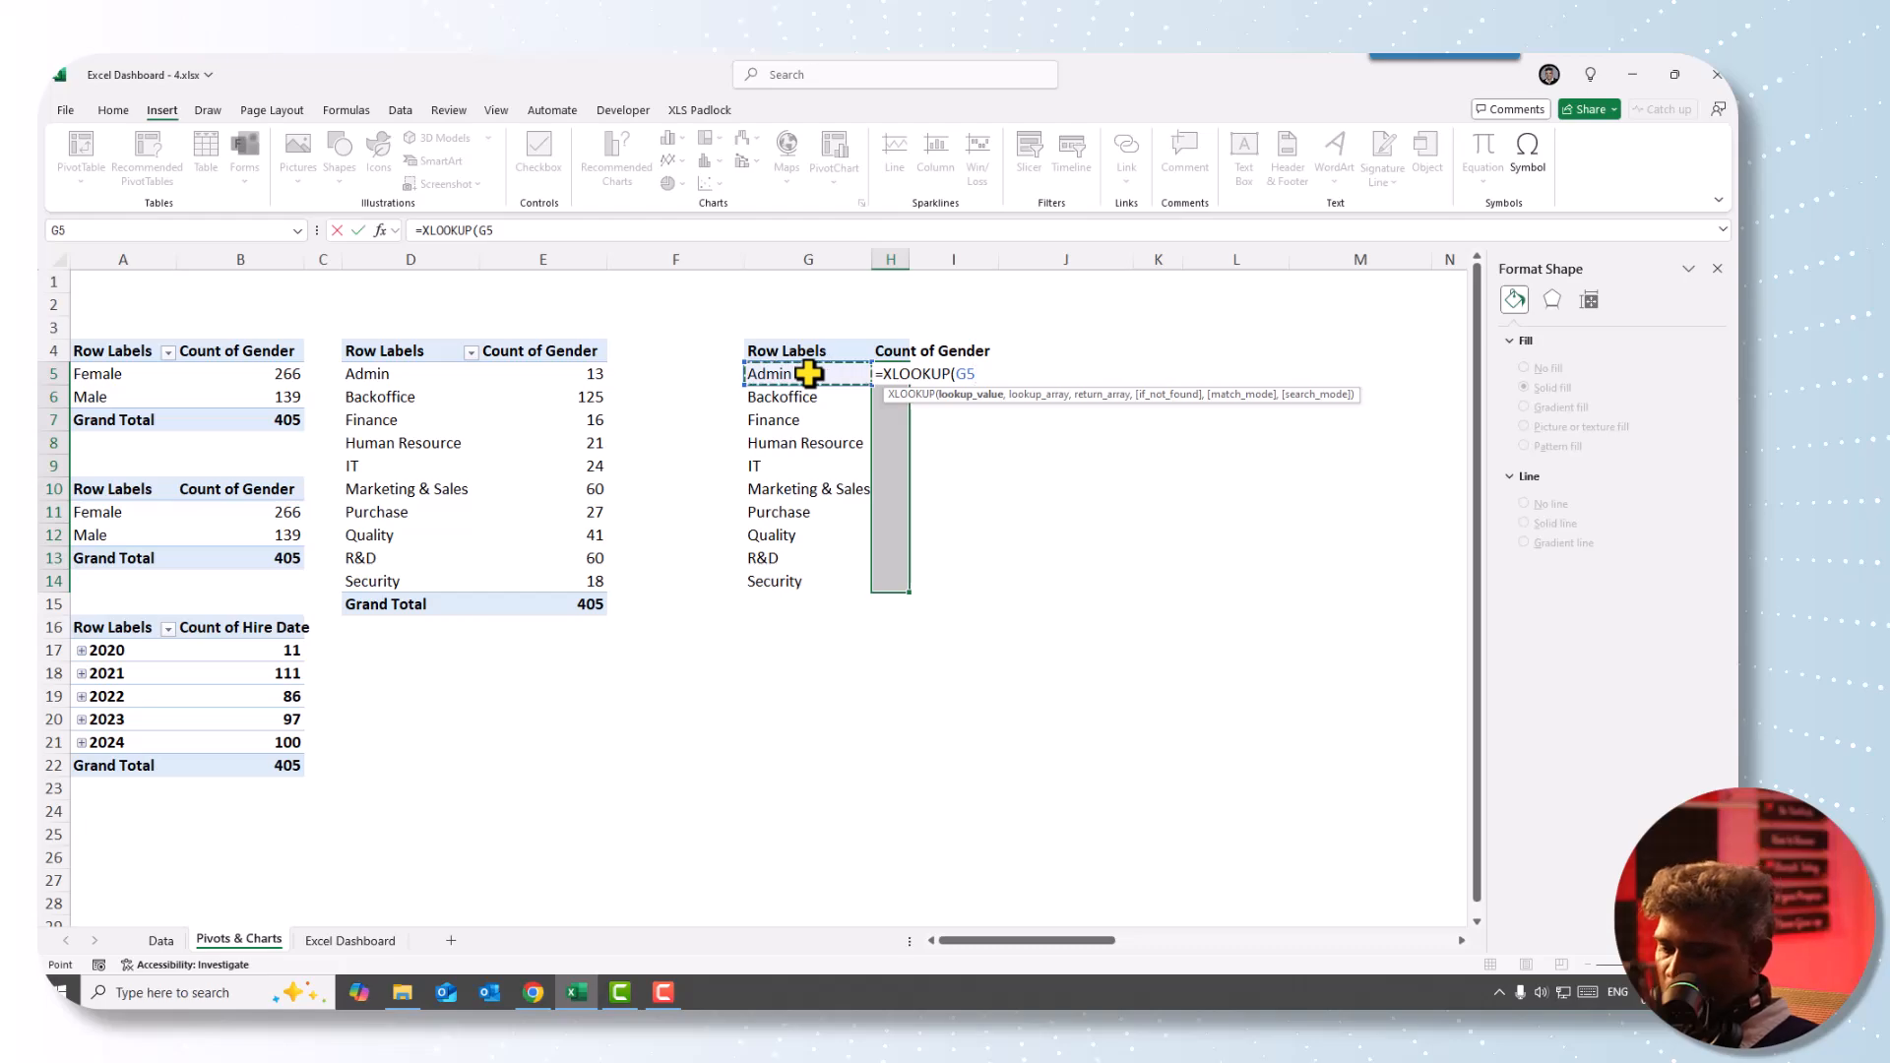
text(,)
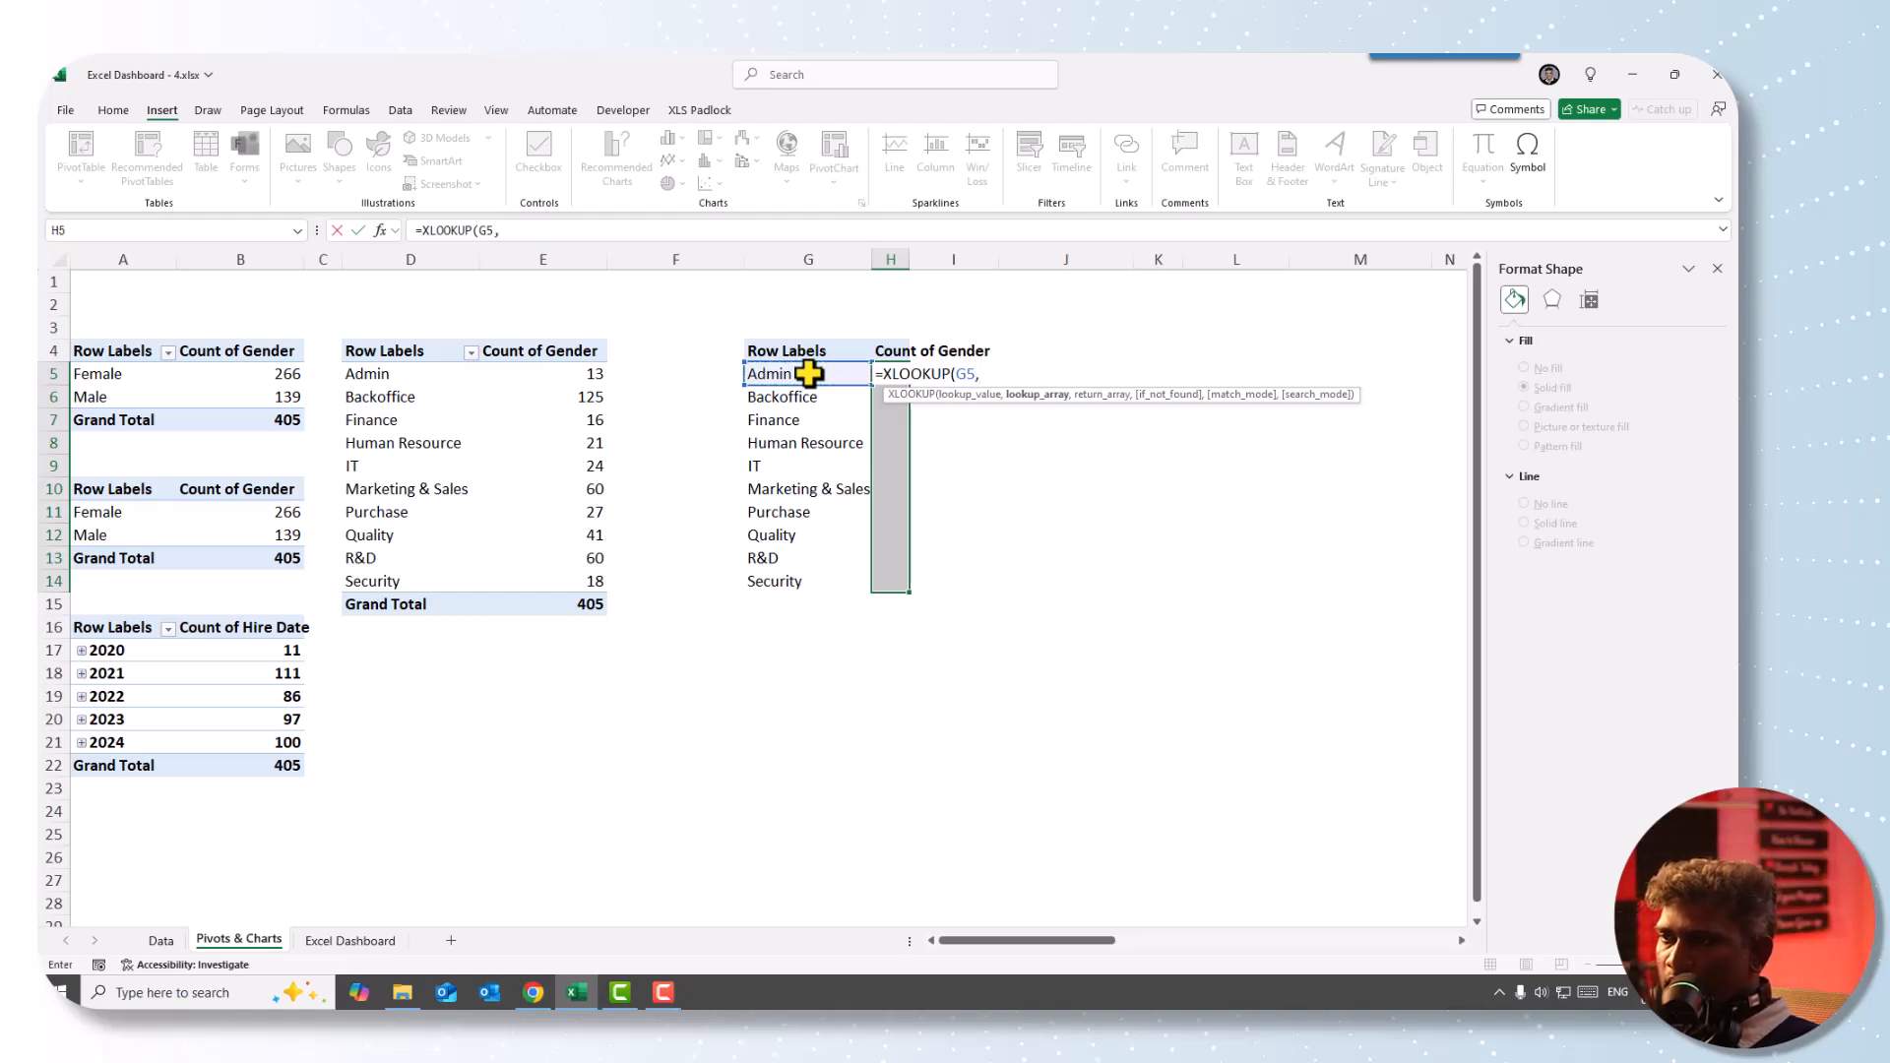
click(394, 261)
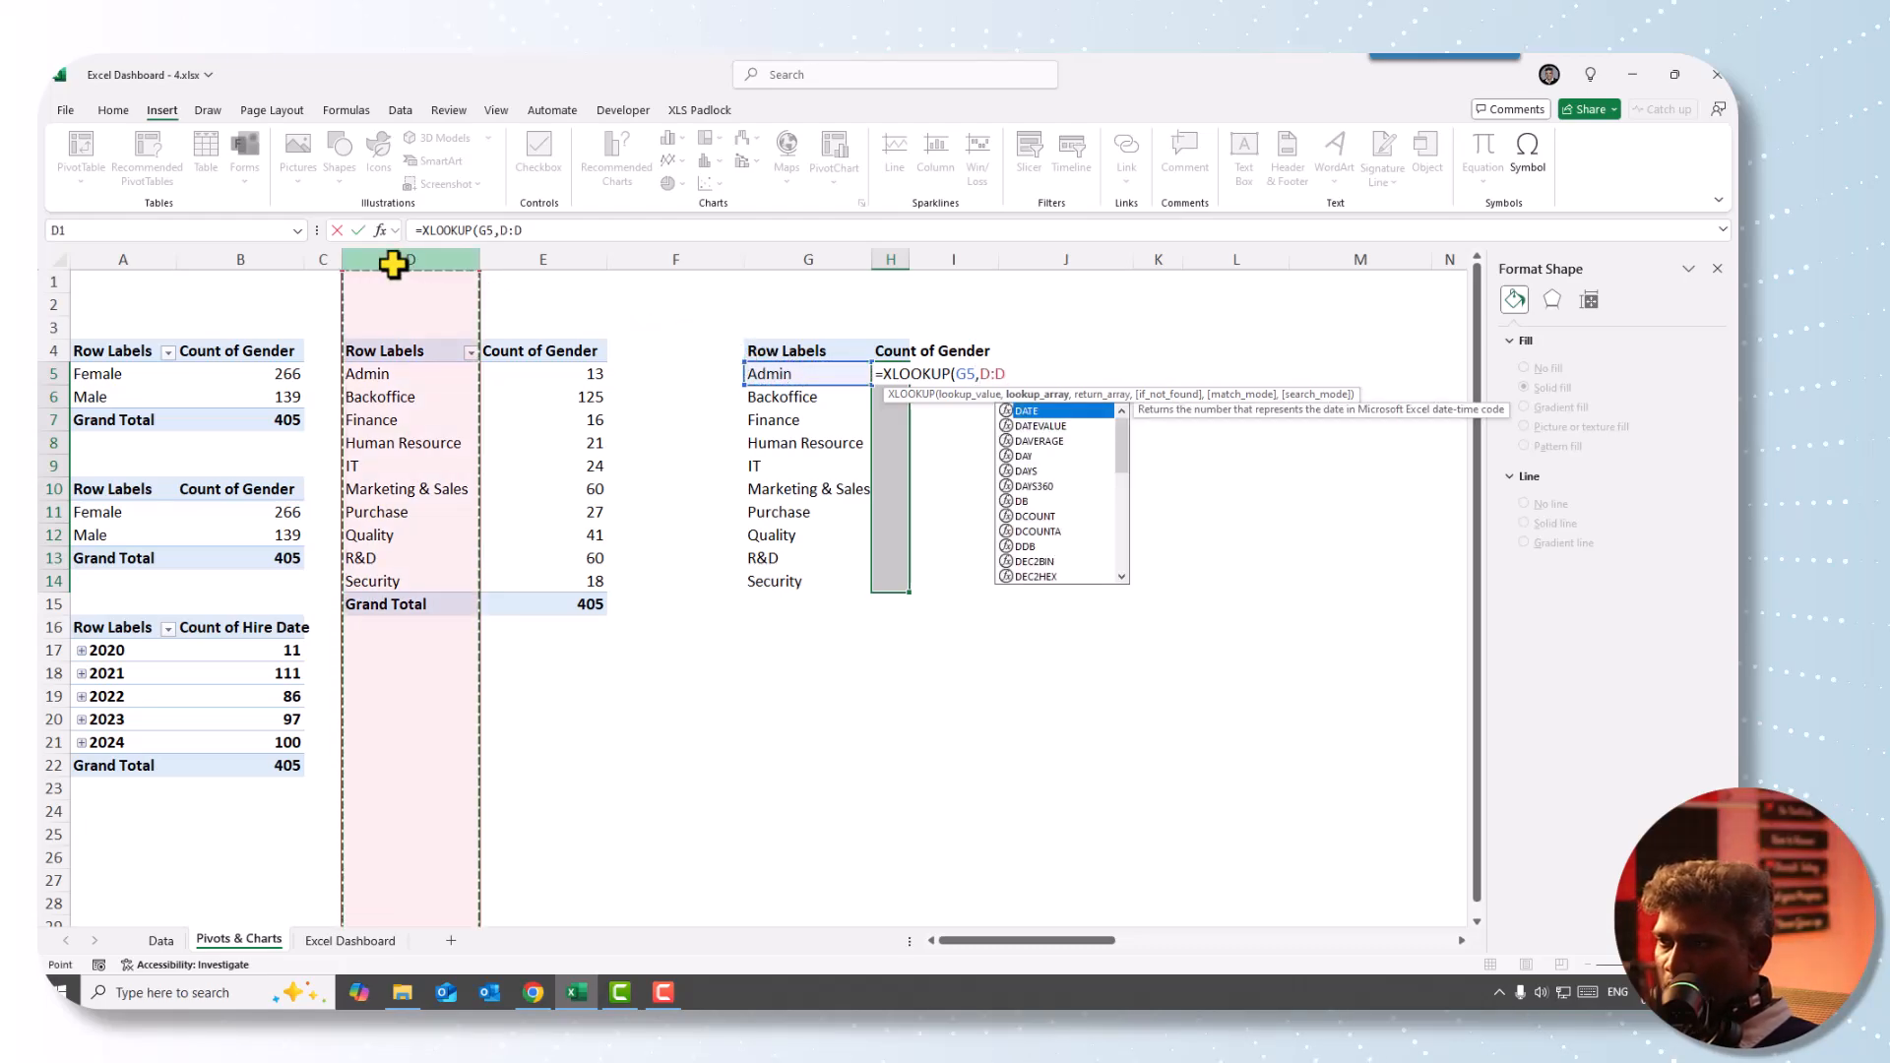
text(,)
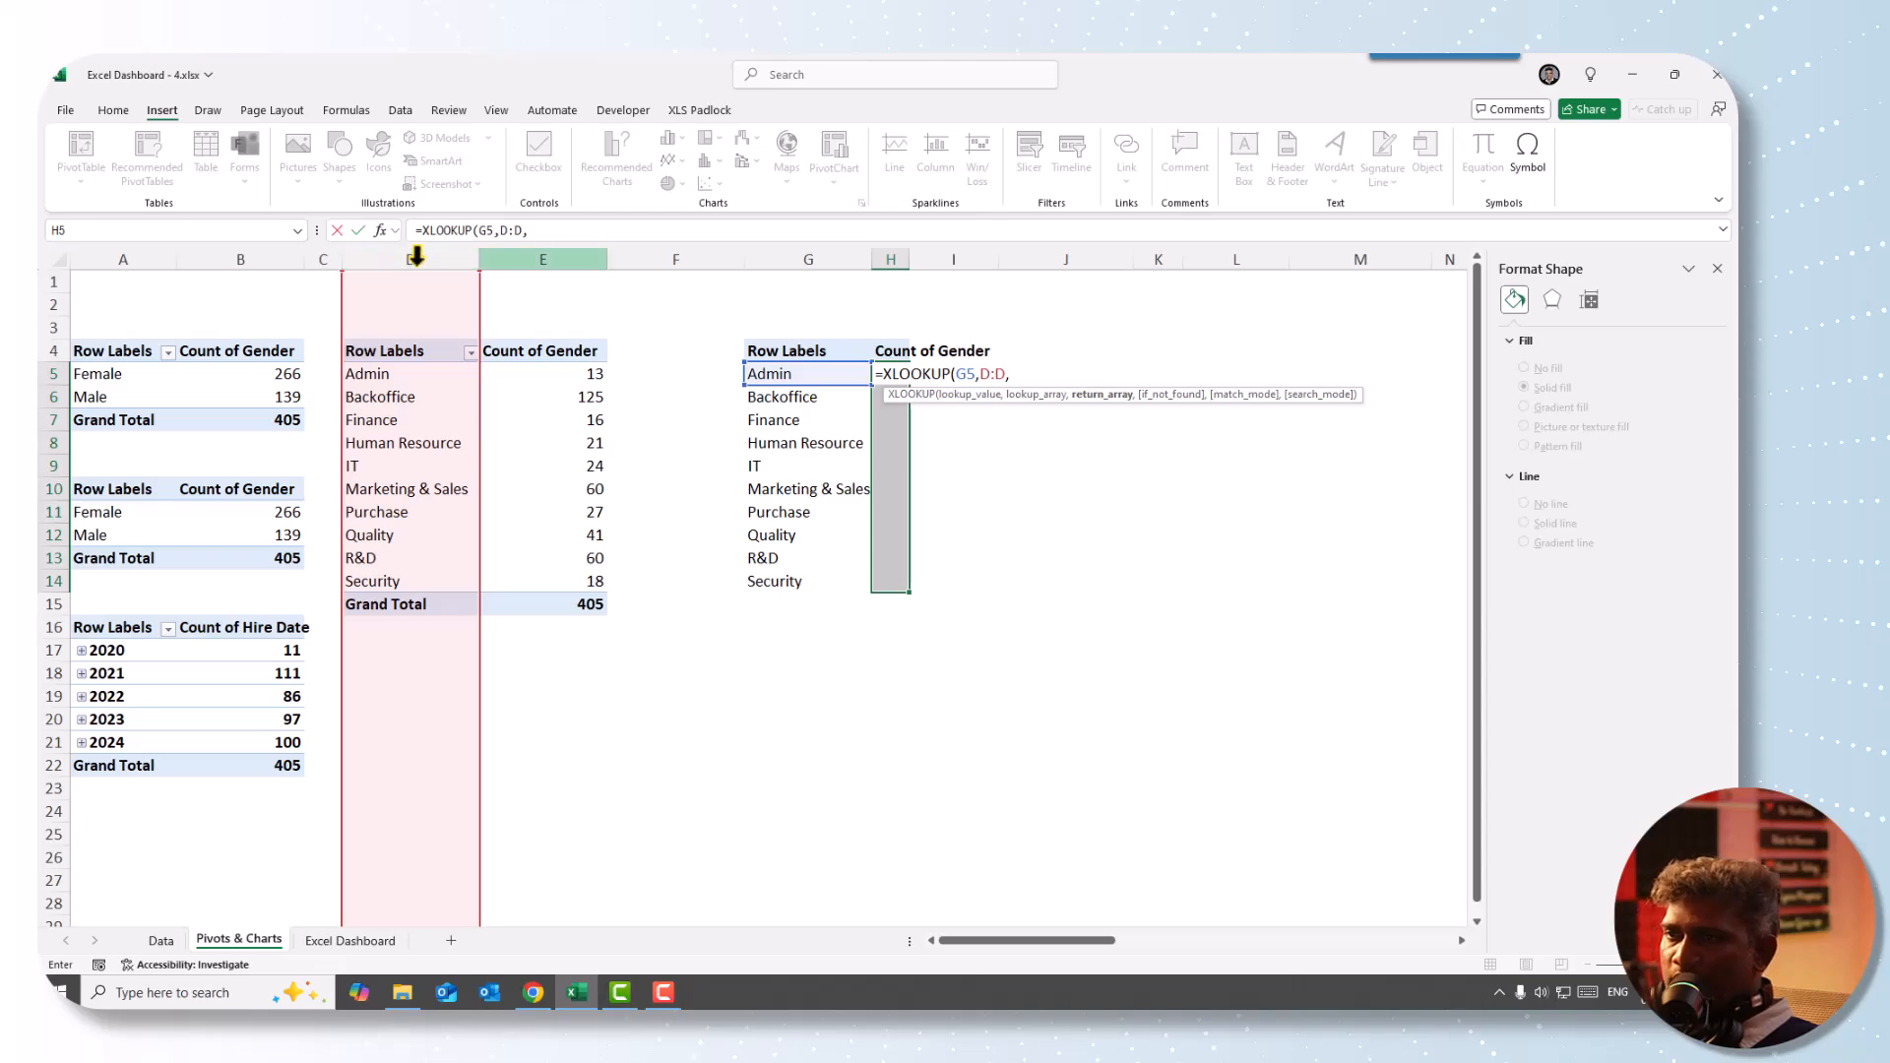
click(536, 258)
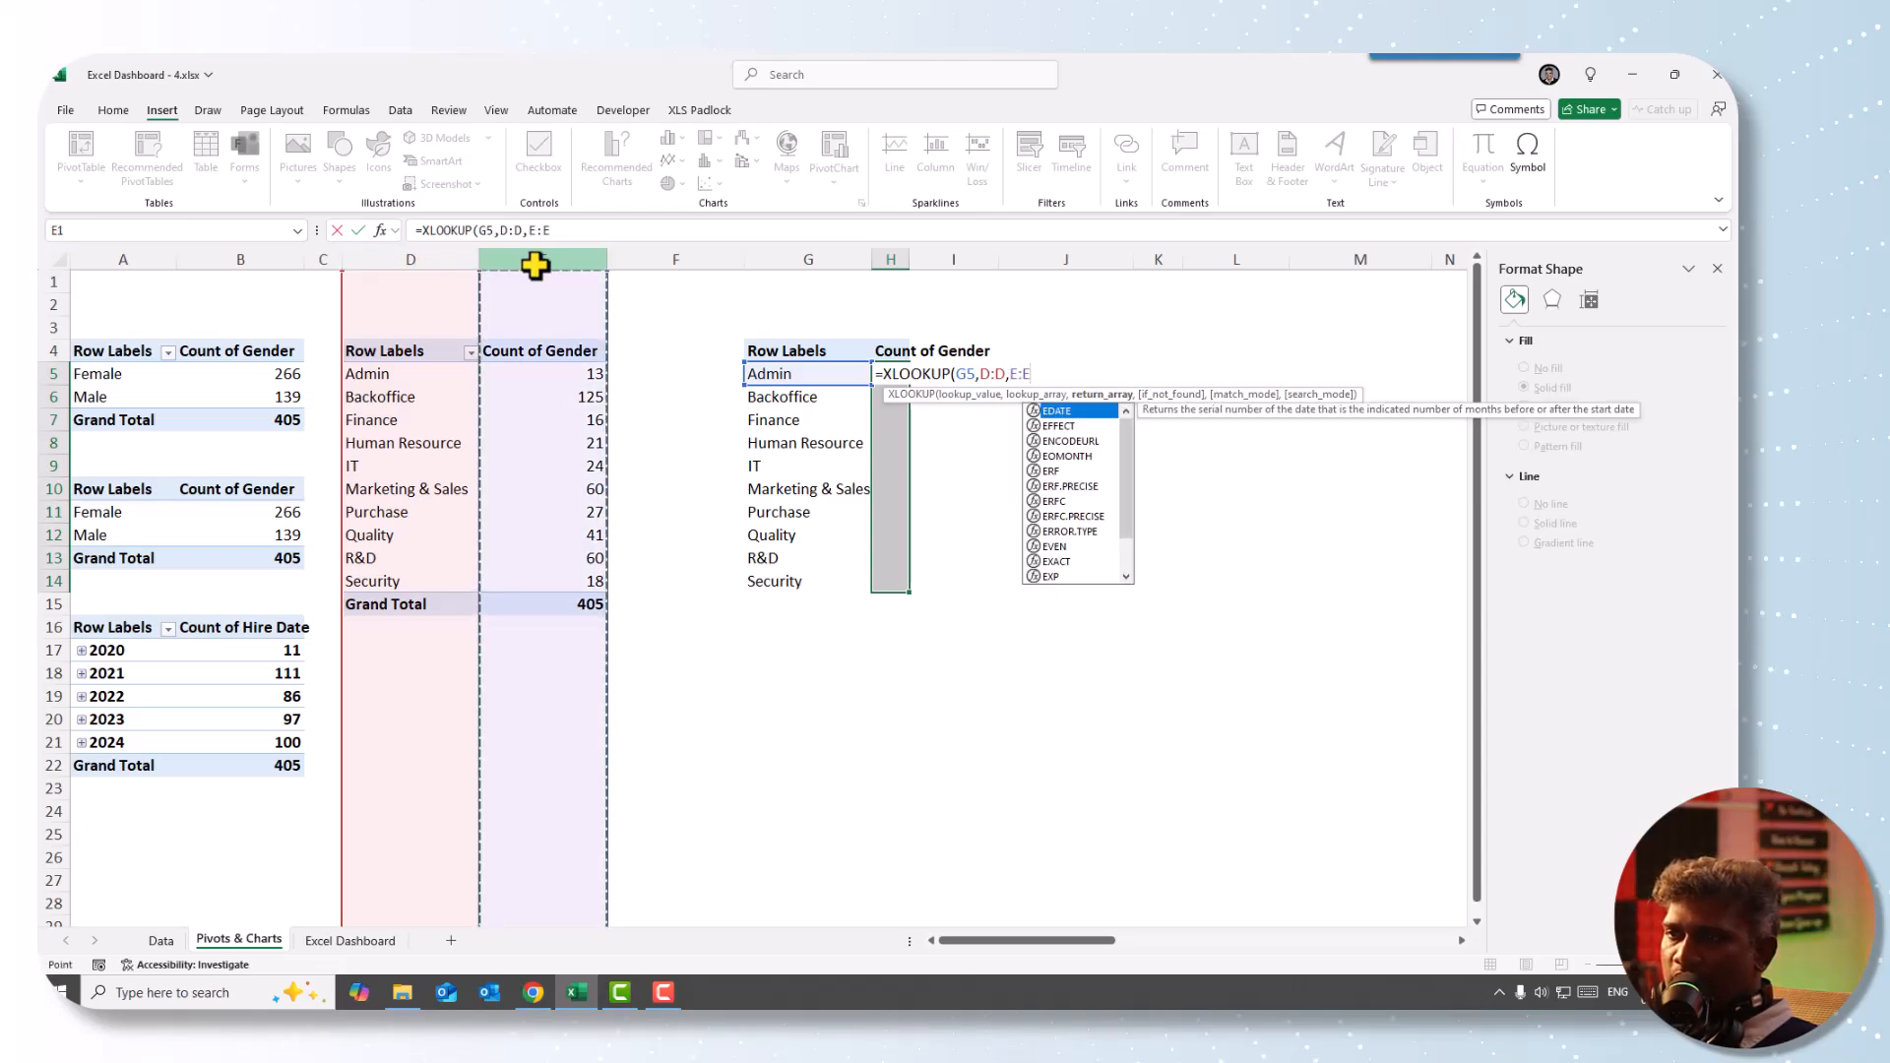
text(,)
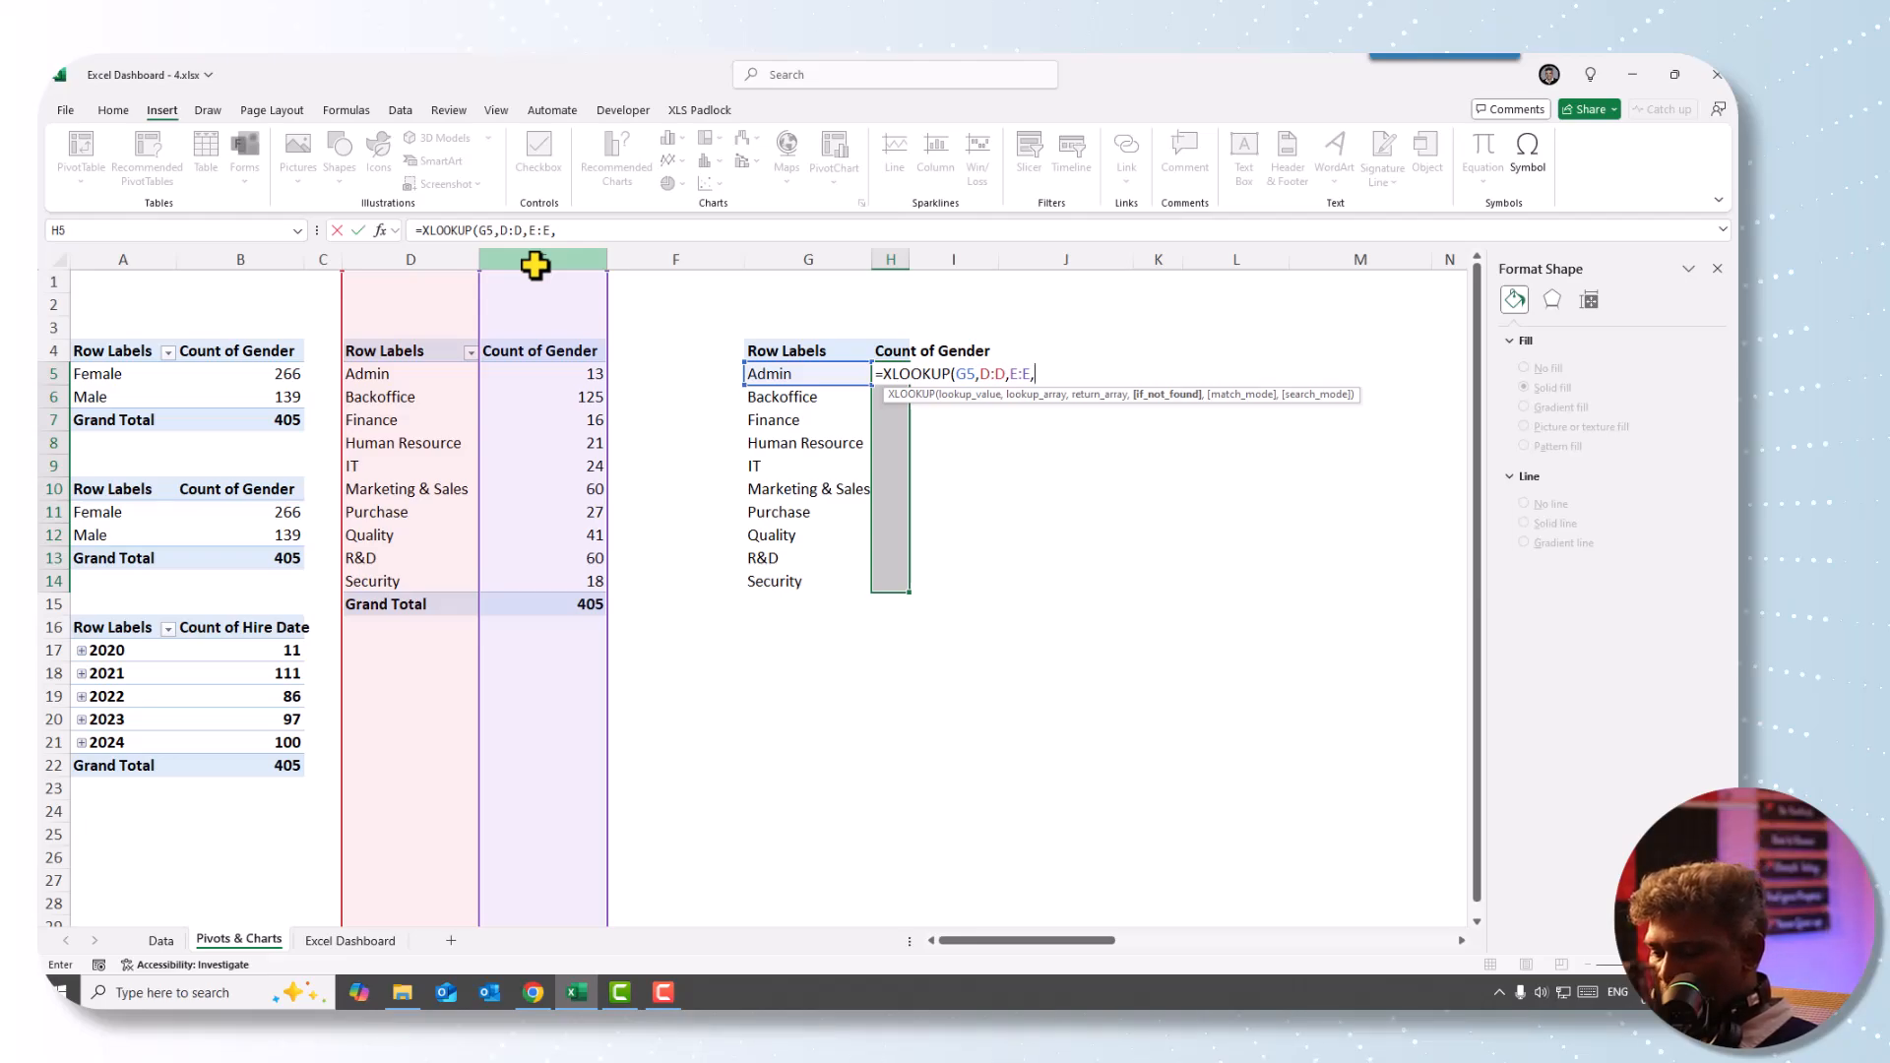
text(na()
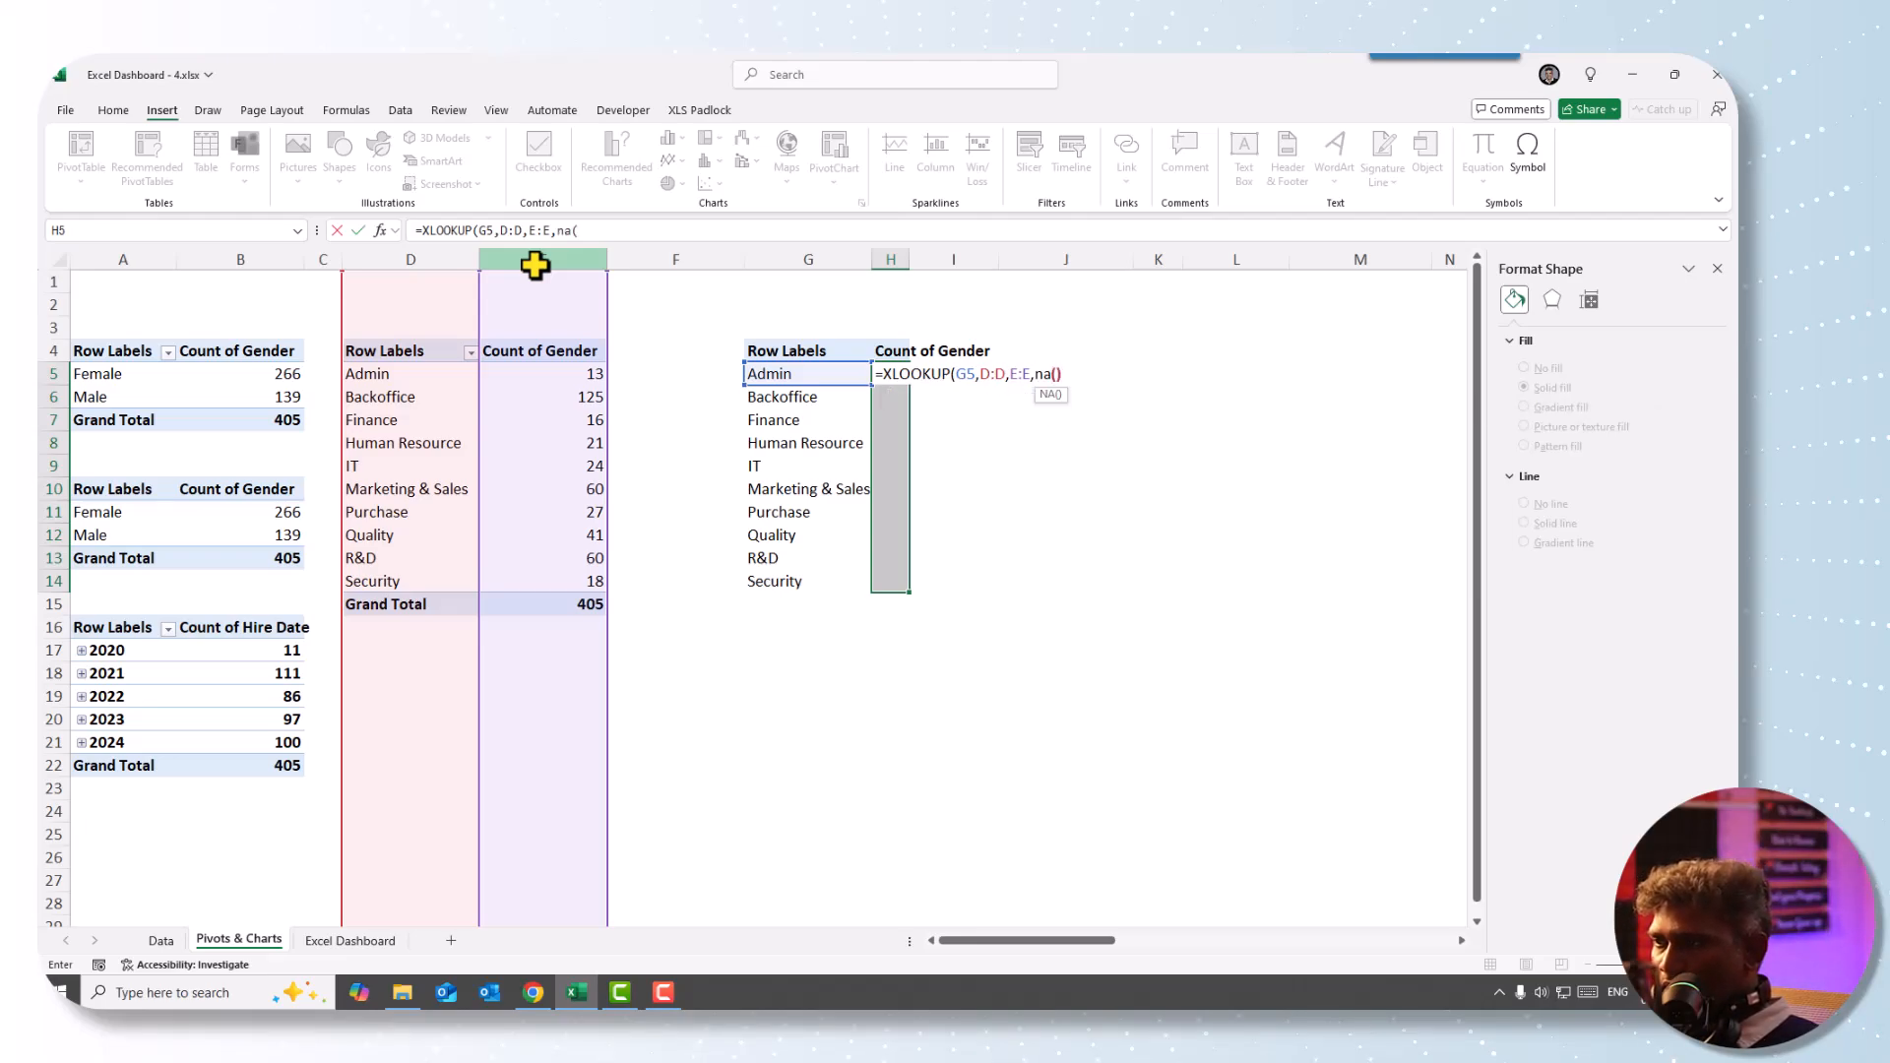
text(),)
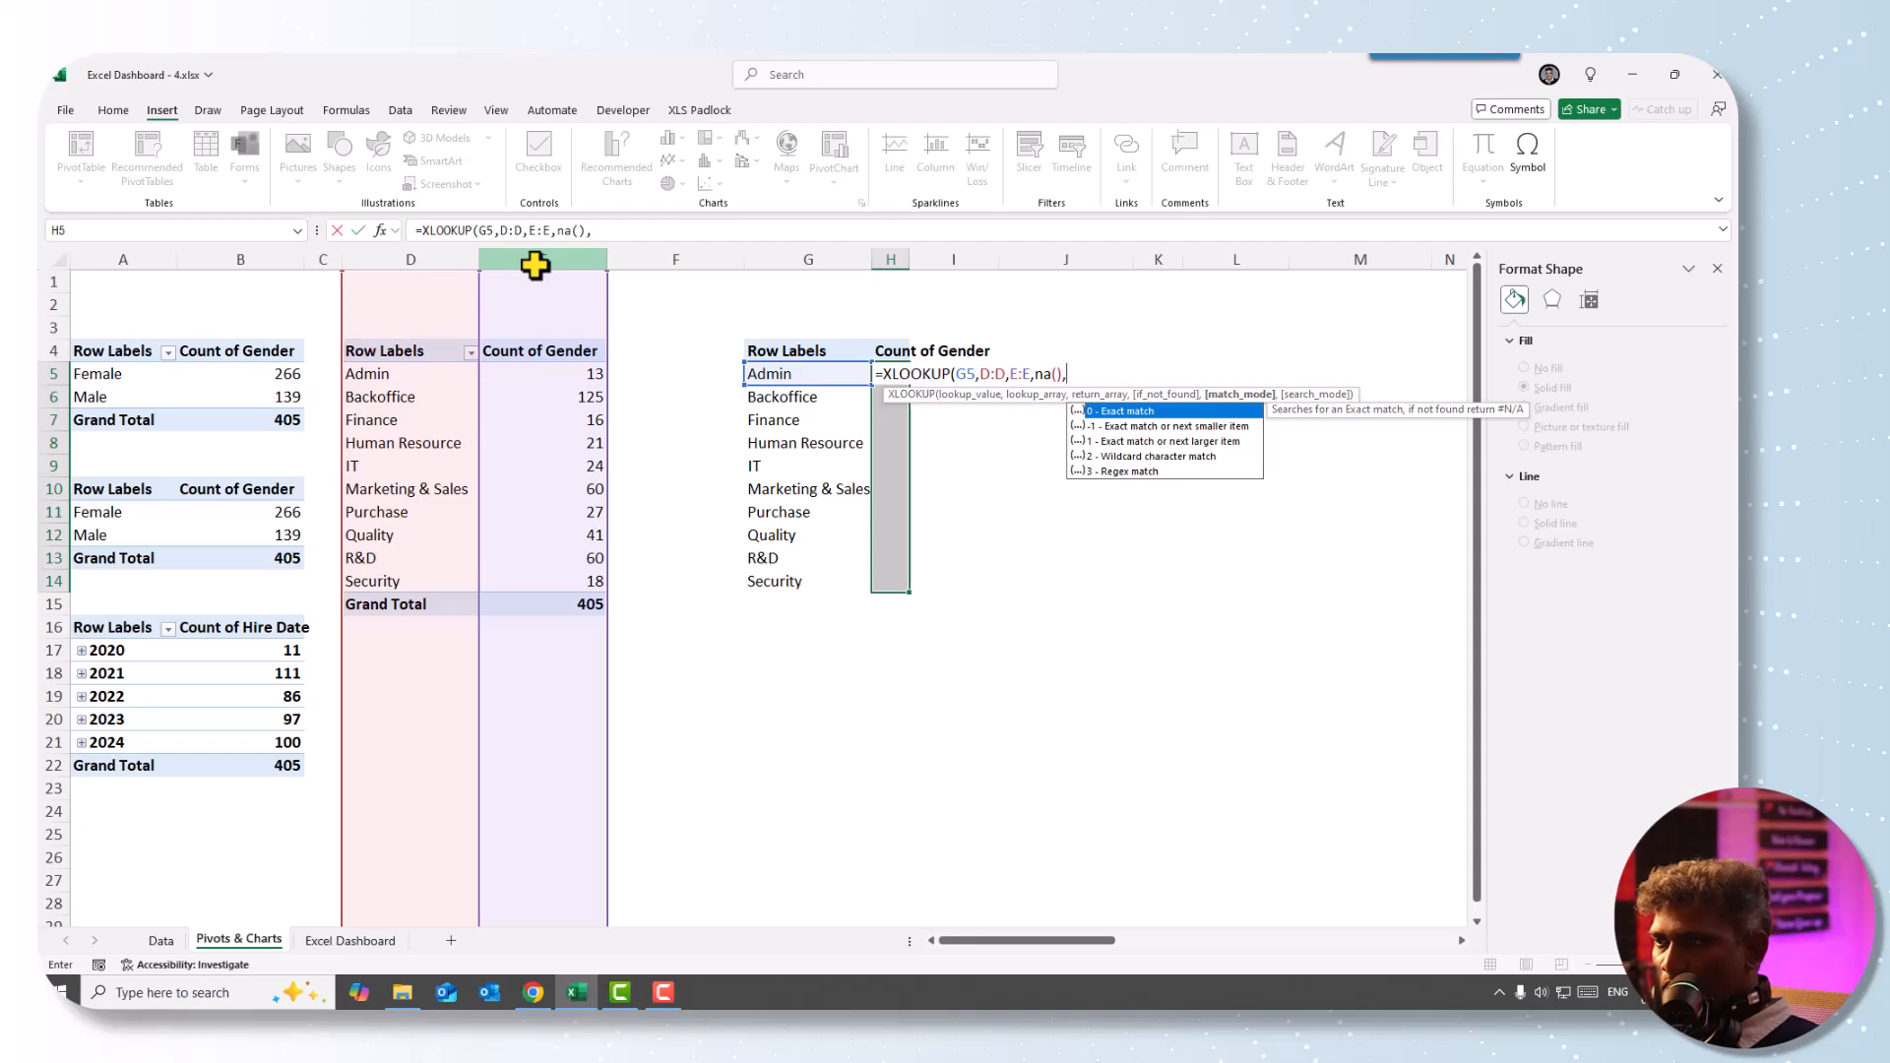
text(0)
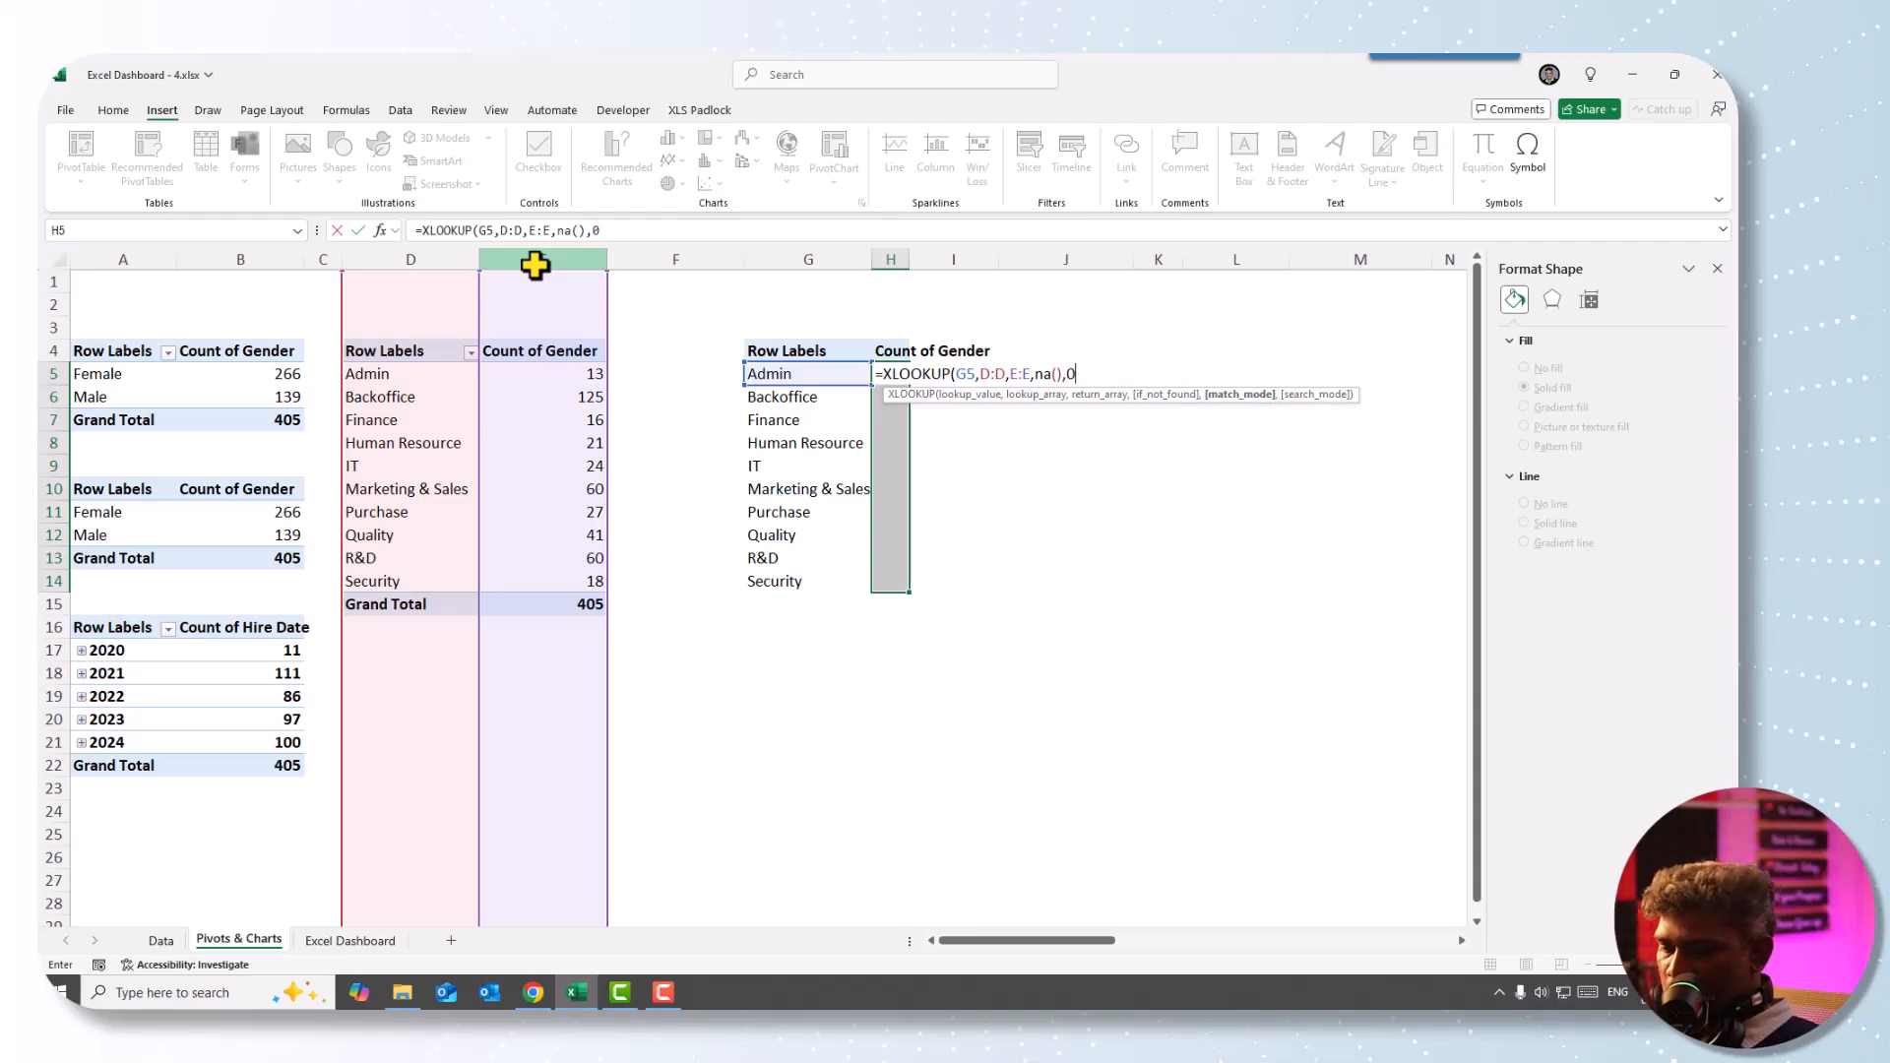
text(,)
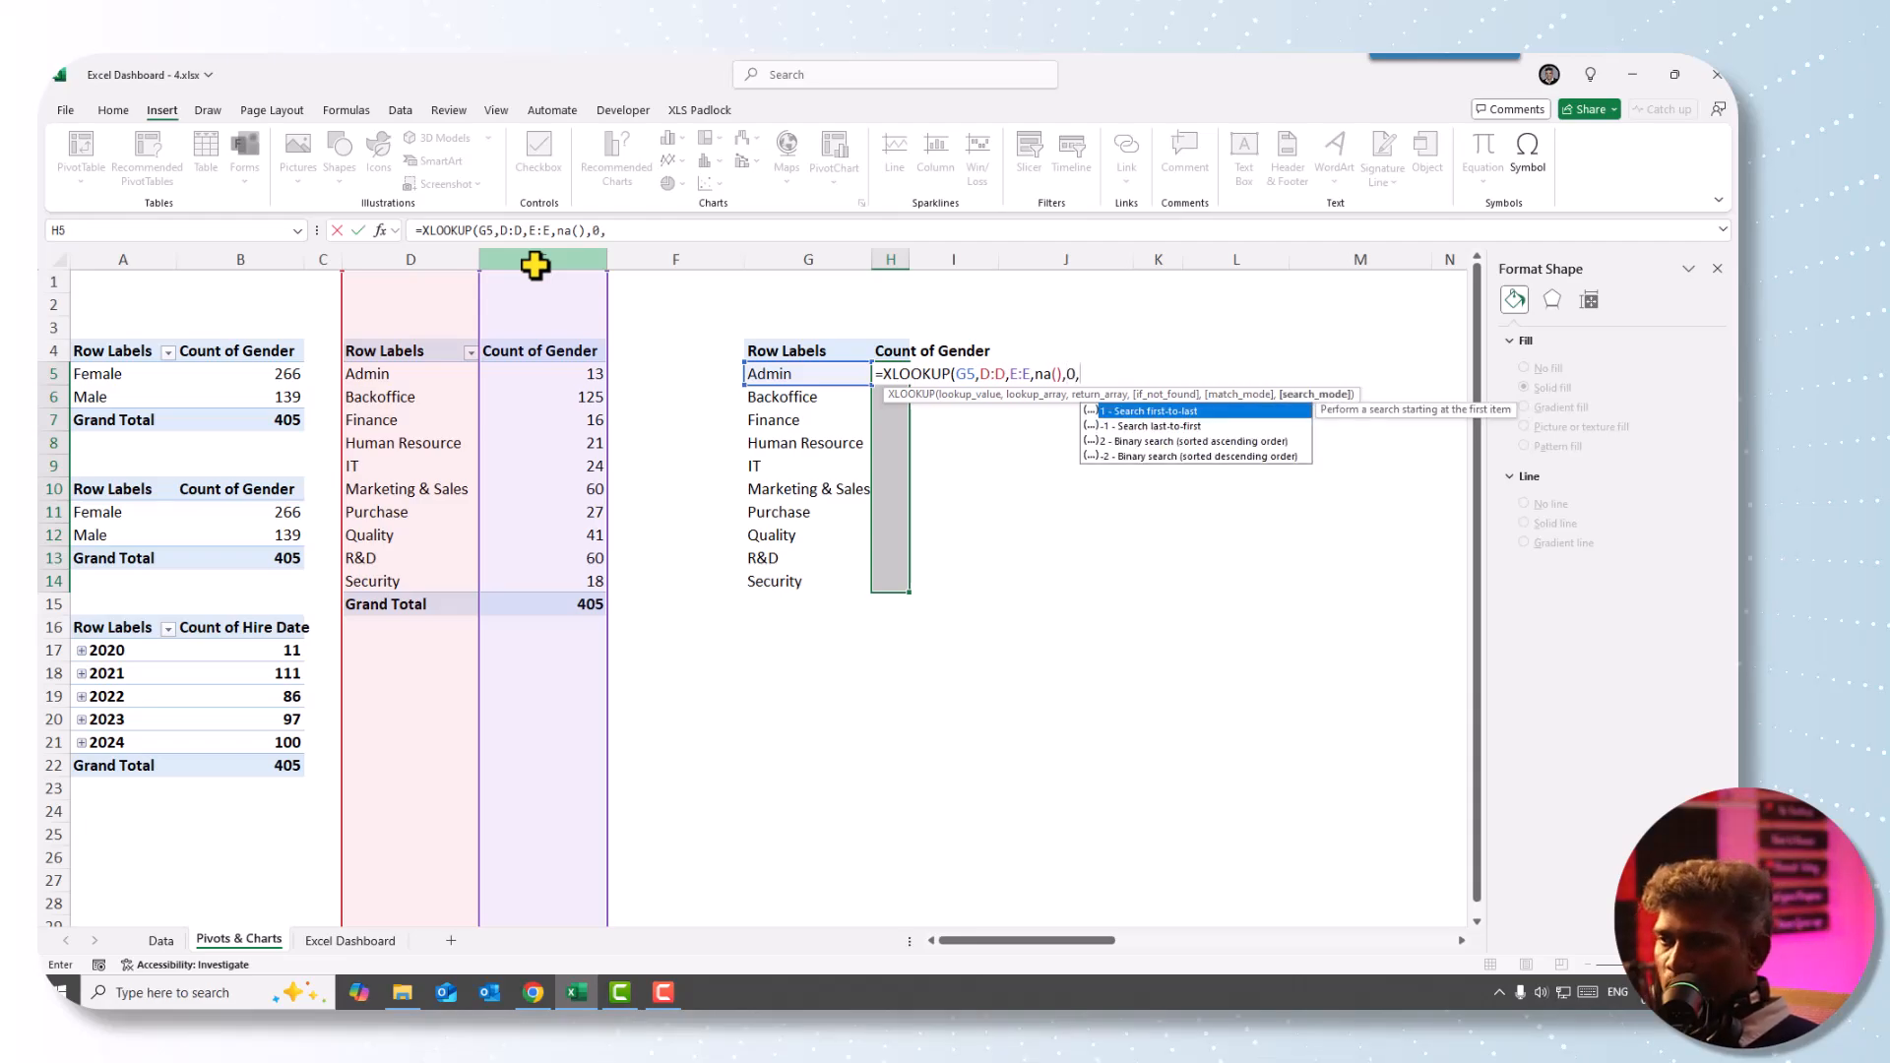
text(1)
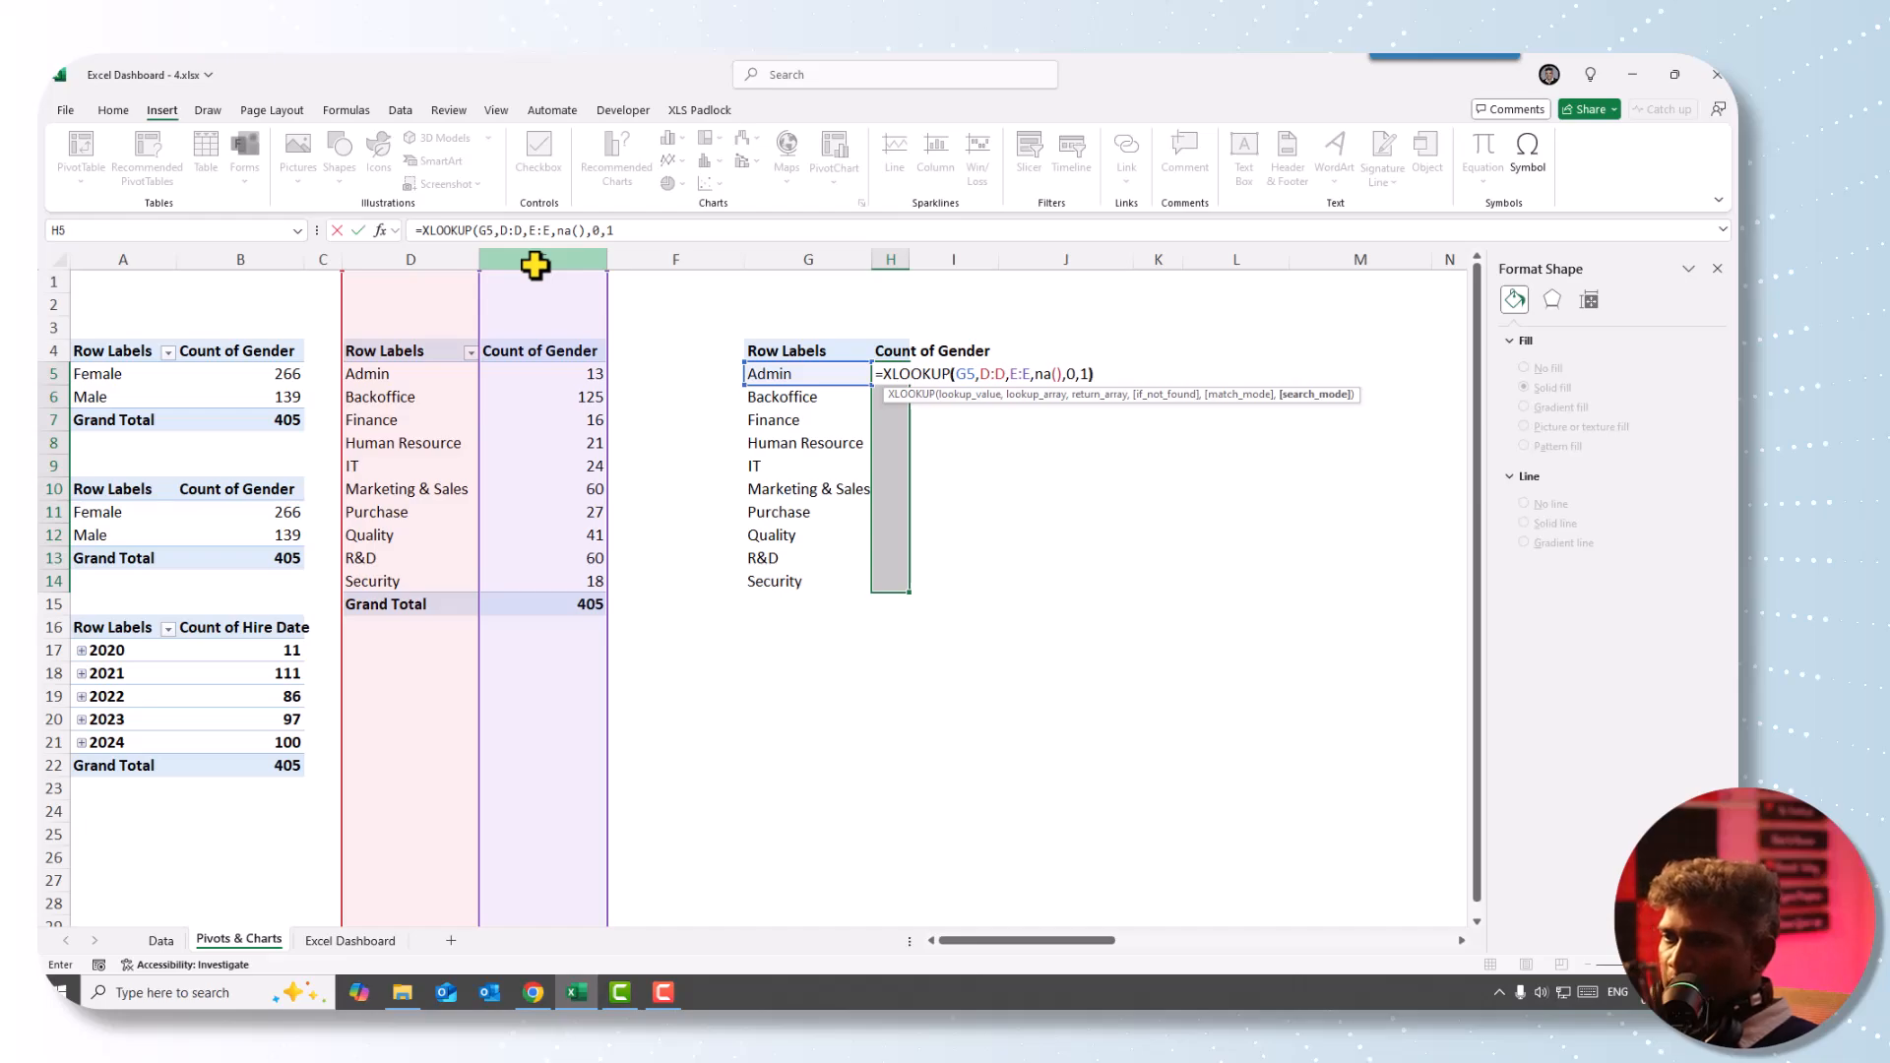
key(Return)
- Fill the XLOOKUP formula from H5 down to H14 and autofit the width of column H
click(891, 376)
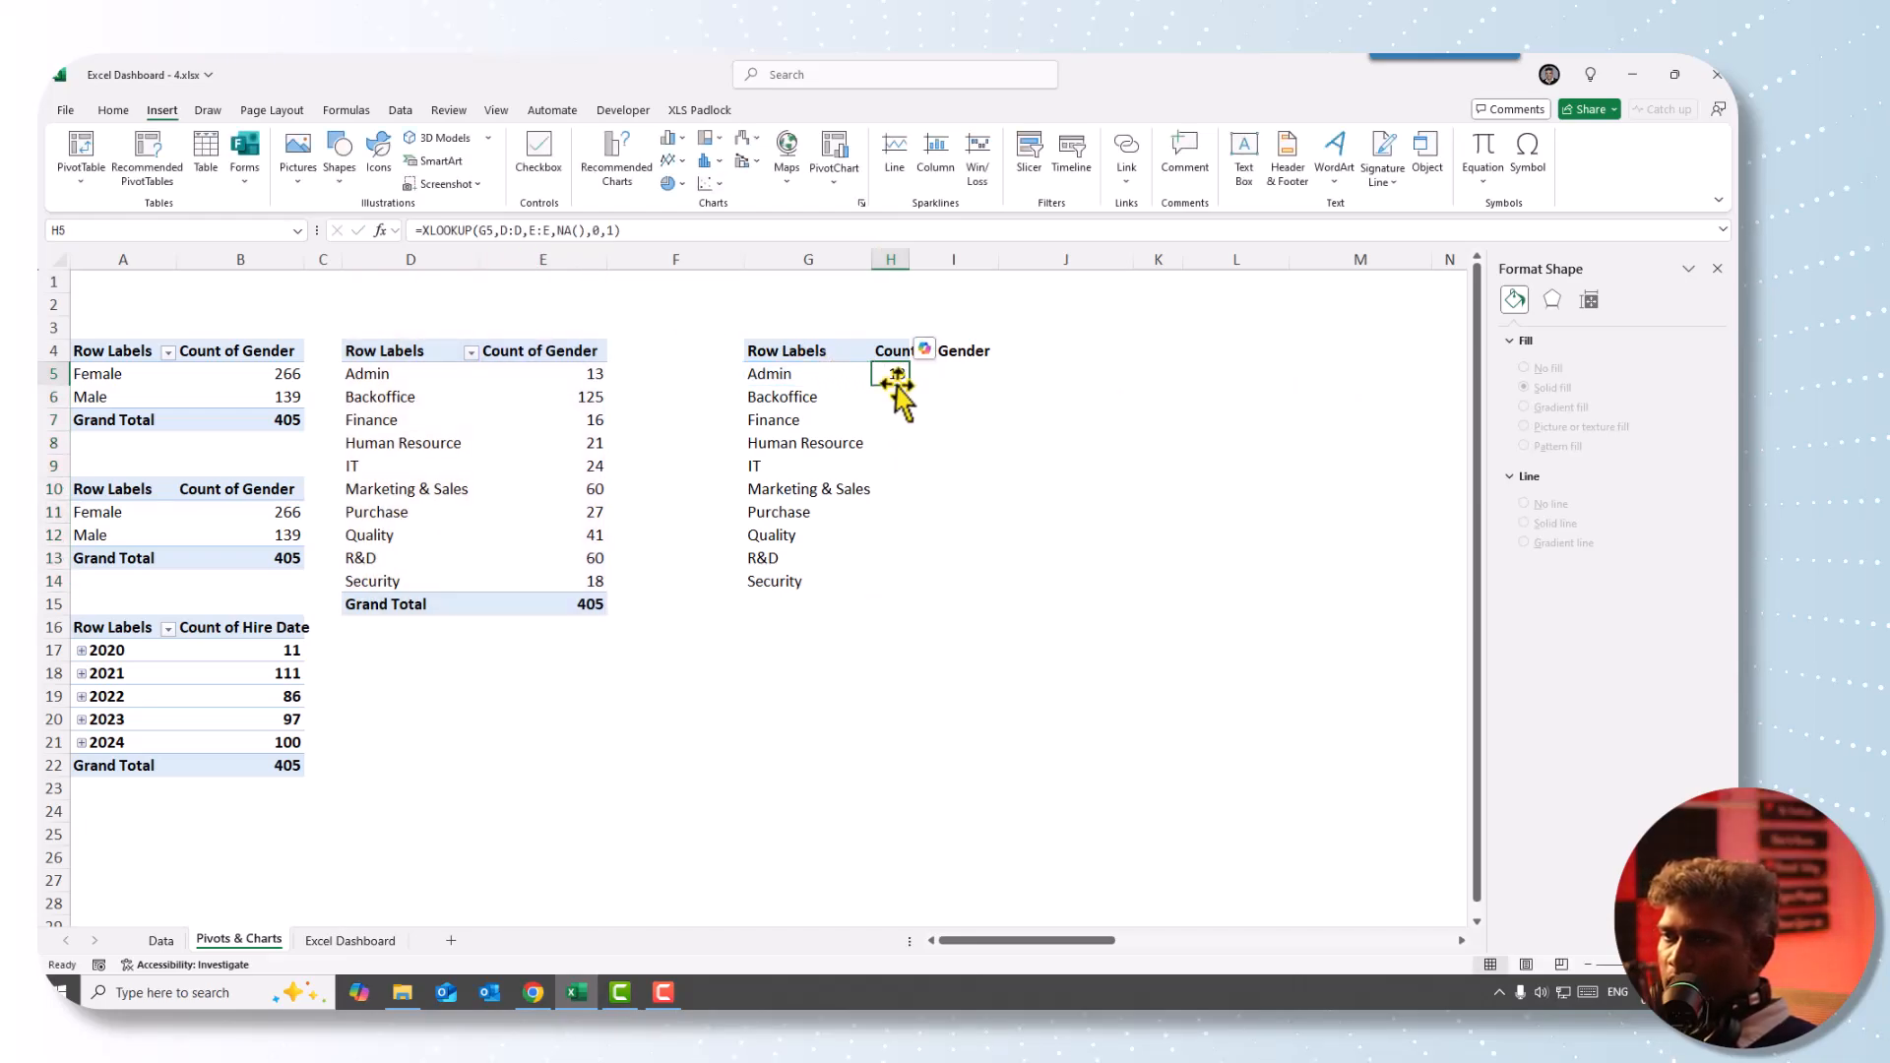
double_click(909, 386)
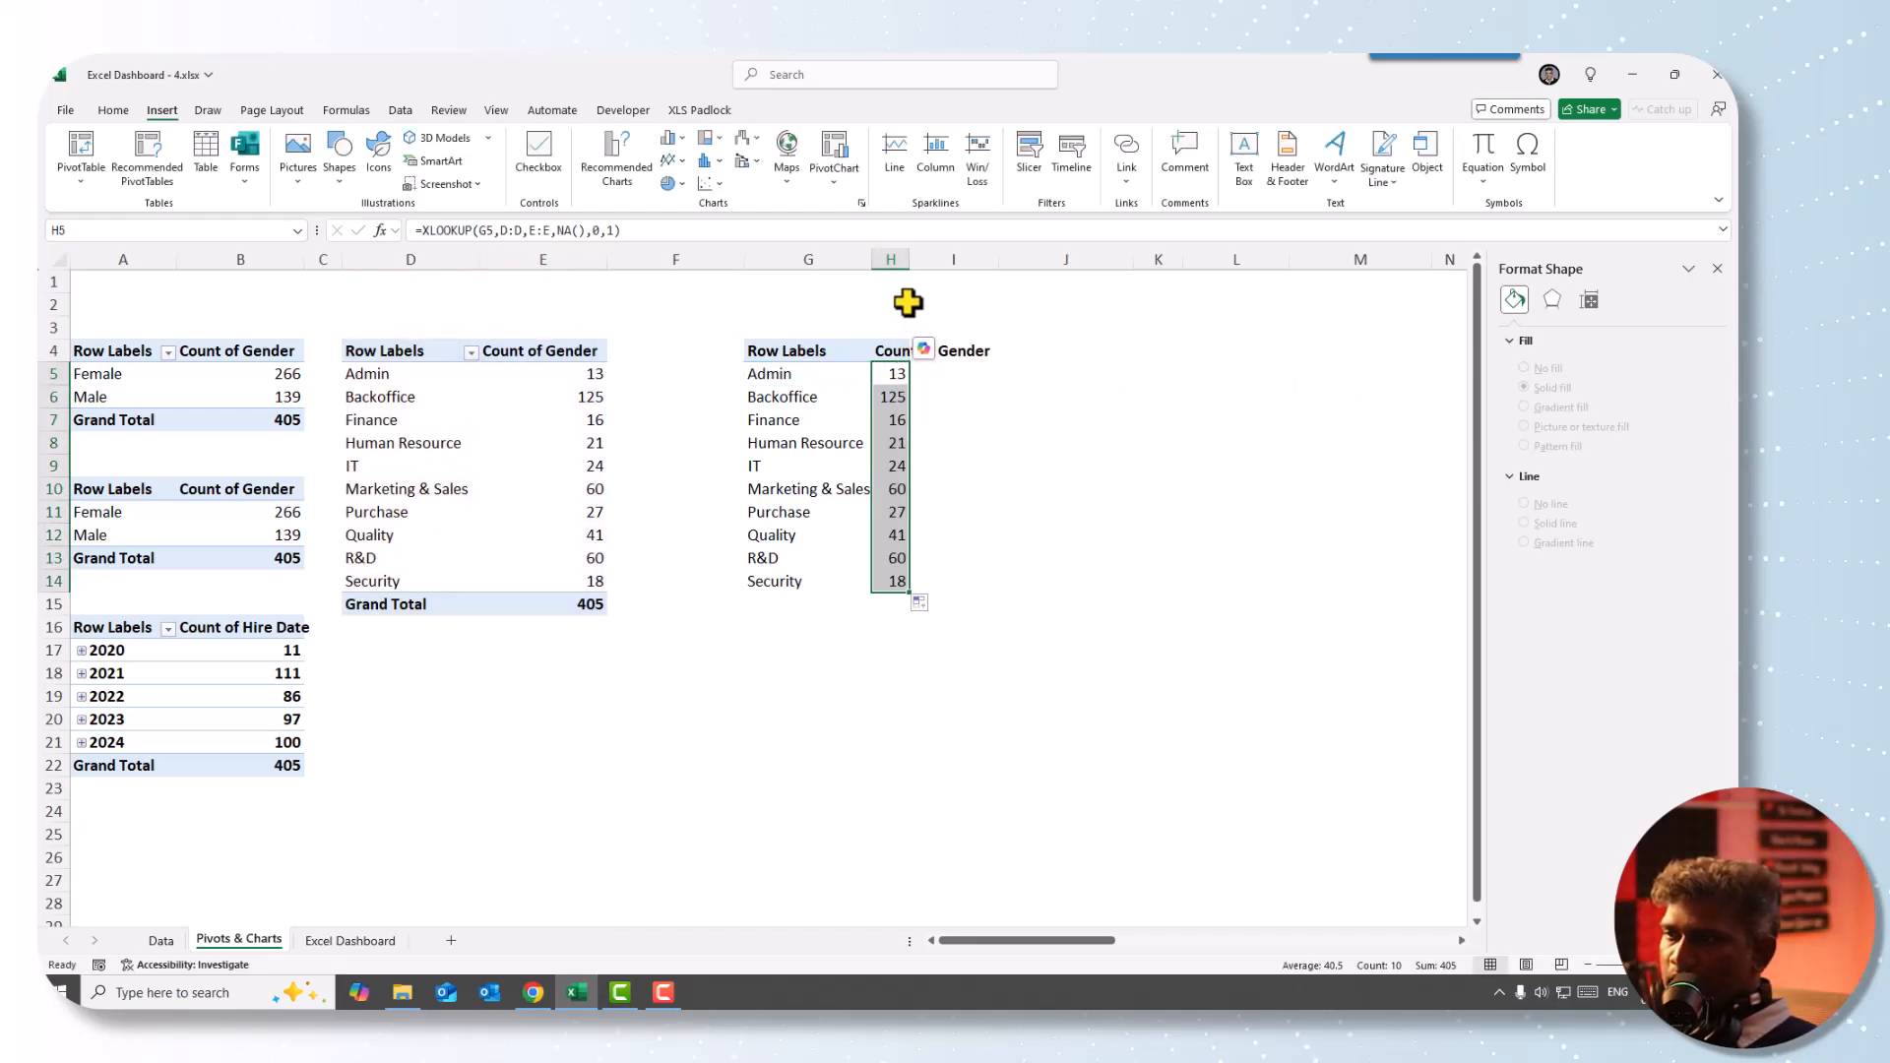
double_click(907, 259)
click(1050, 485)
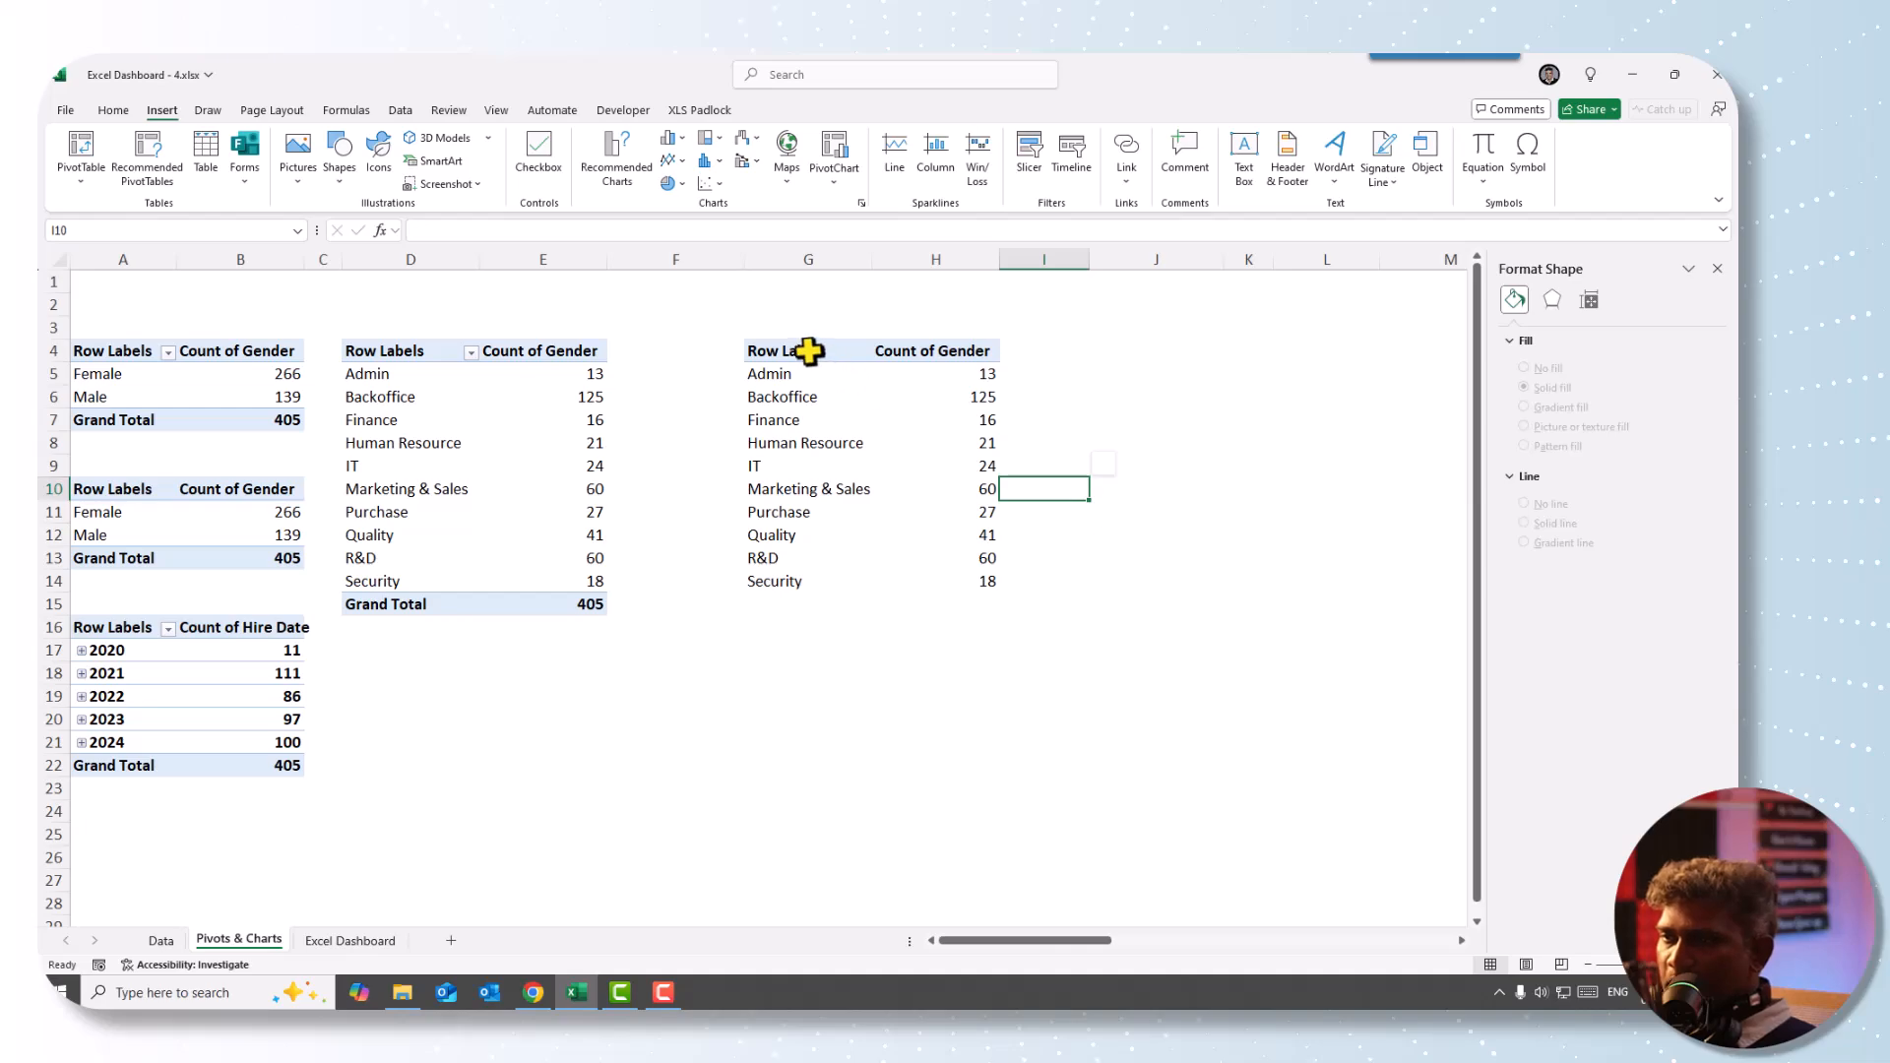
- Insert a treemap chart from the linked department range G4:H14
drag(801, 351, 957, 583)
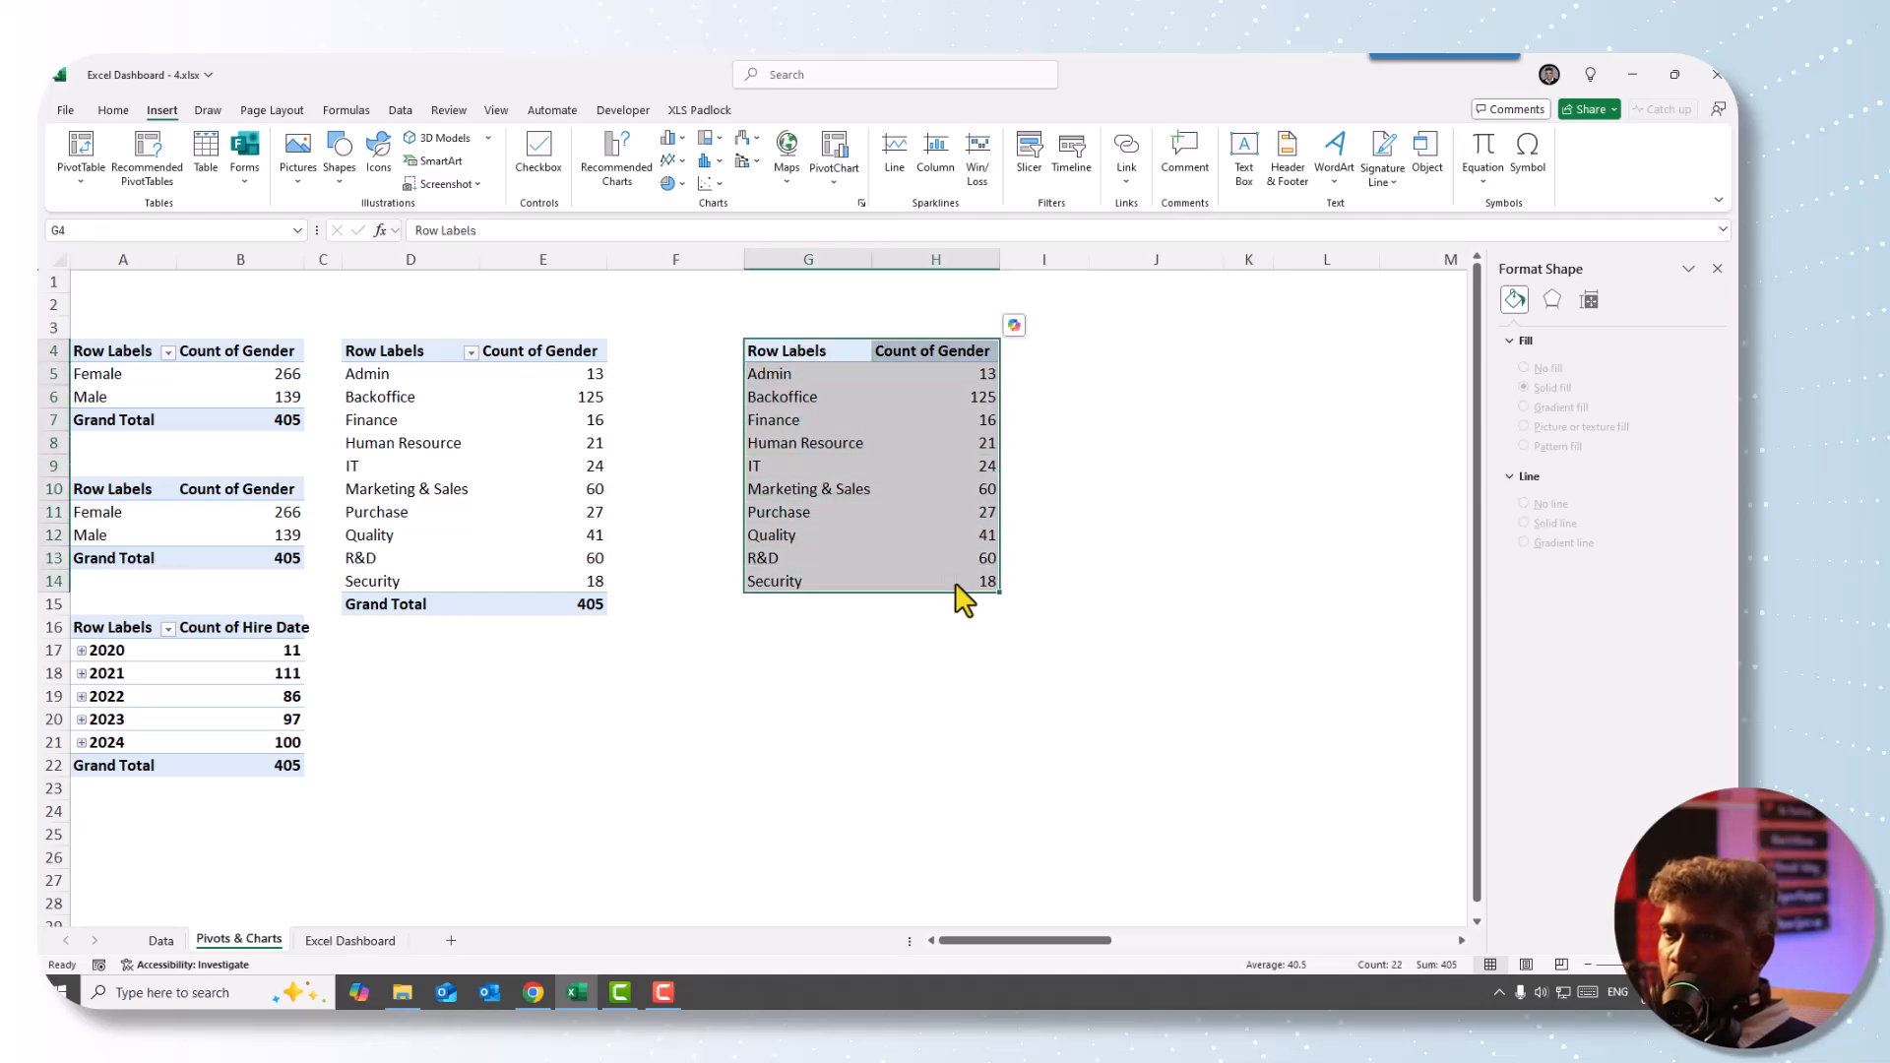
click(709, 140)
click(726, 192)
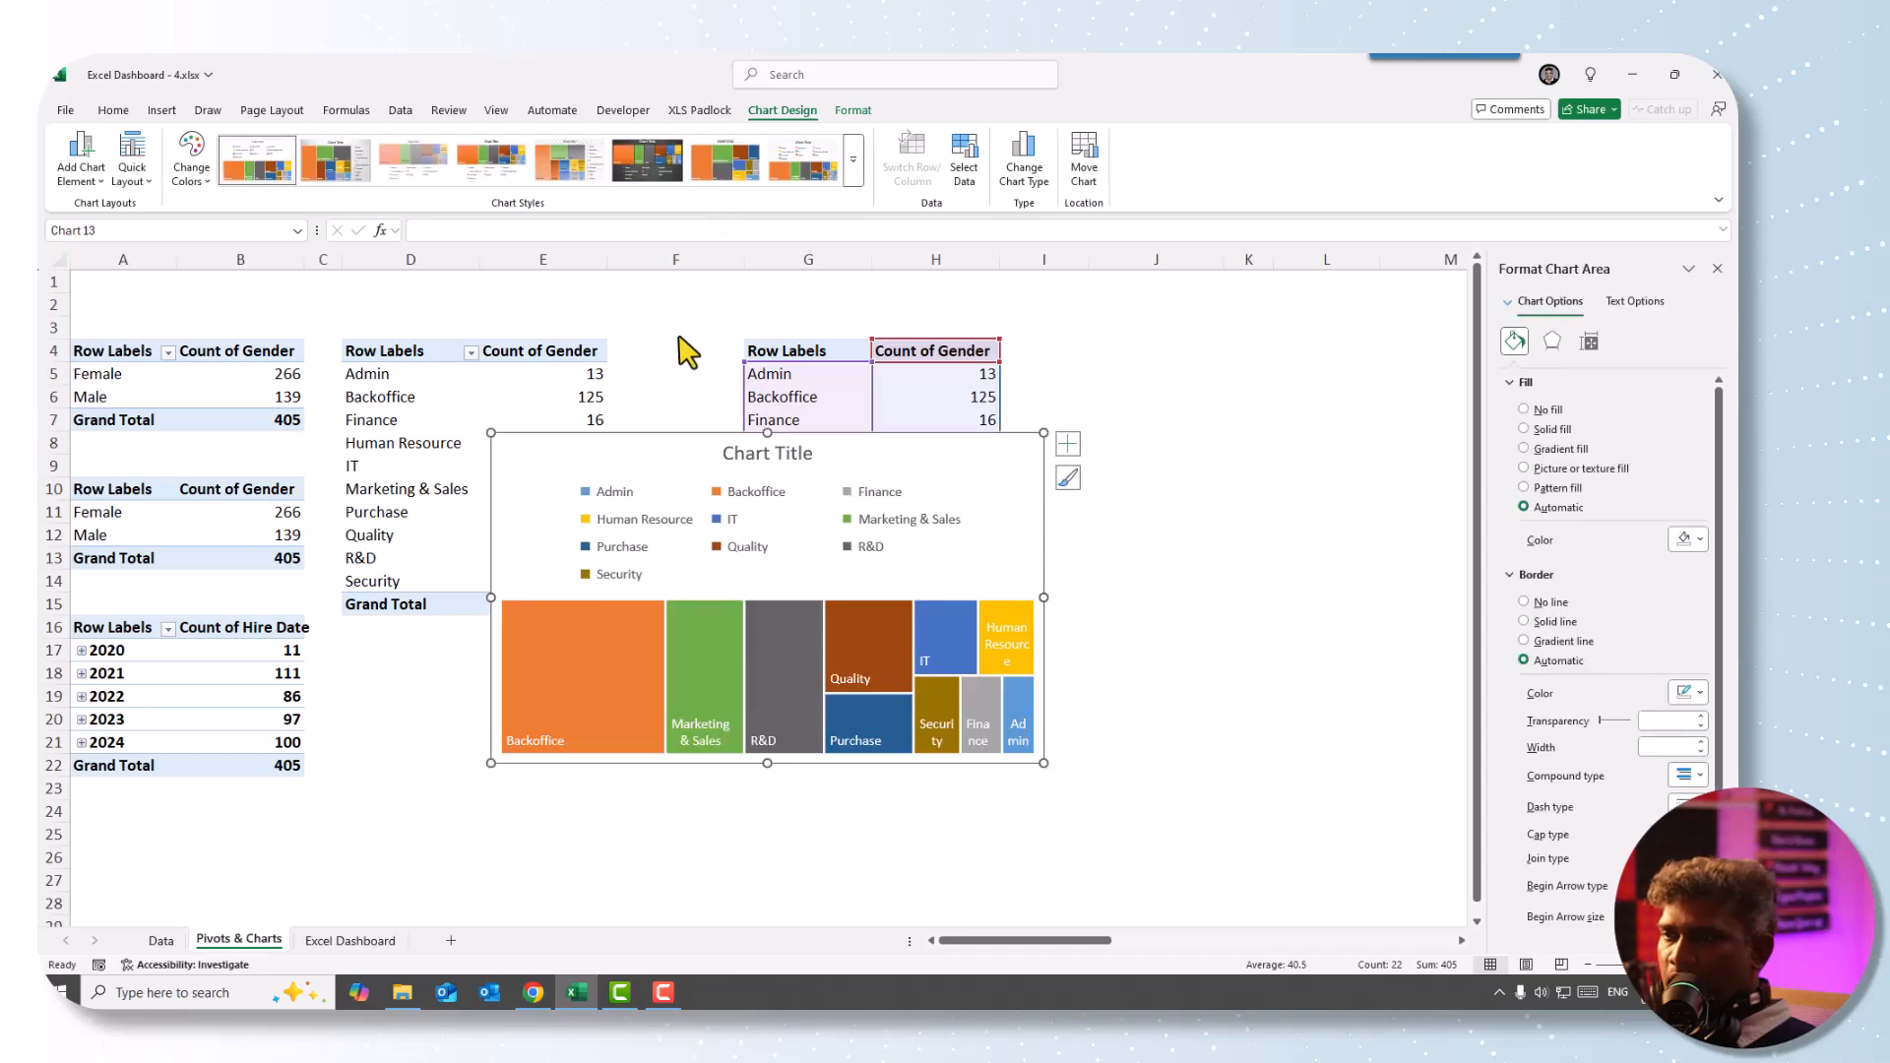
- Move the treemap lower on the sheet, to start around row 12, and delete its legend
drag(641, 459, 617, 556)
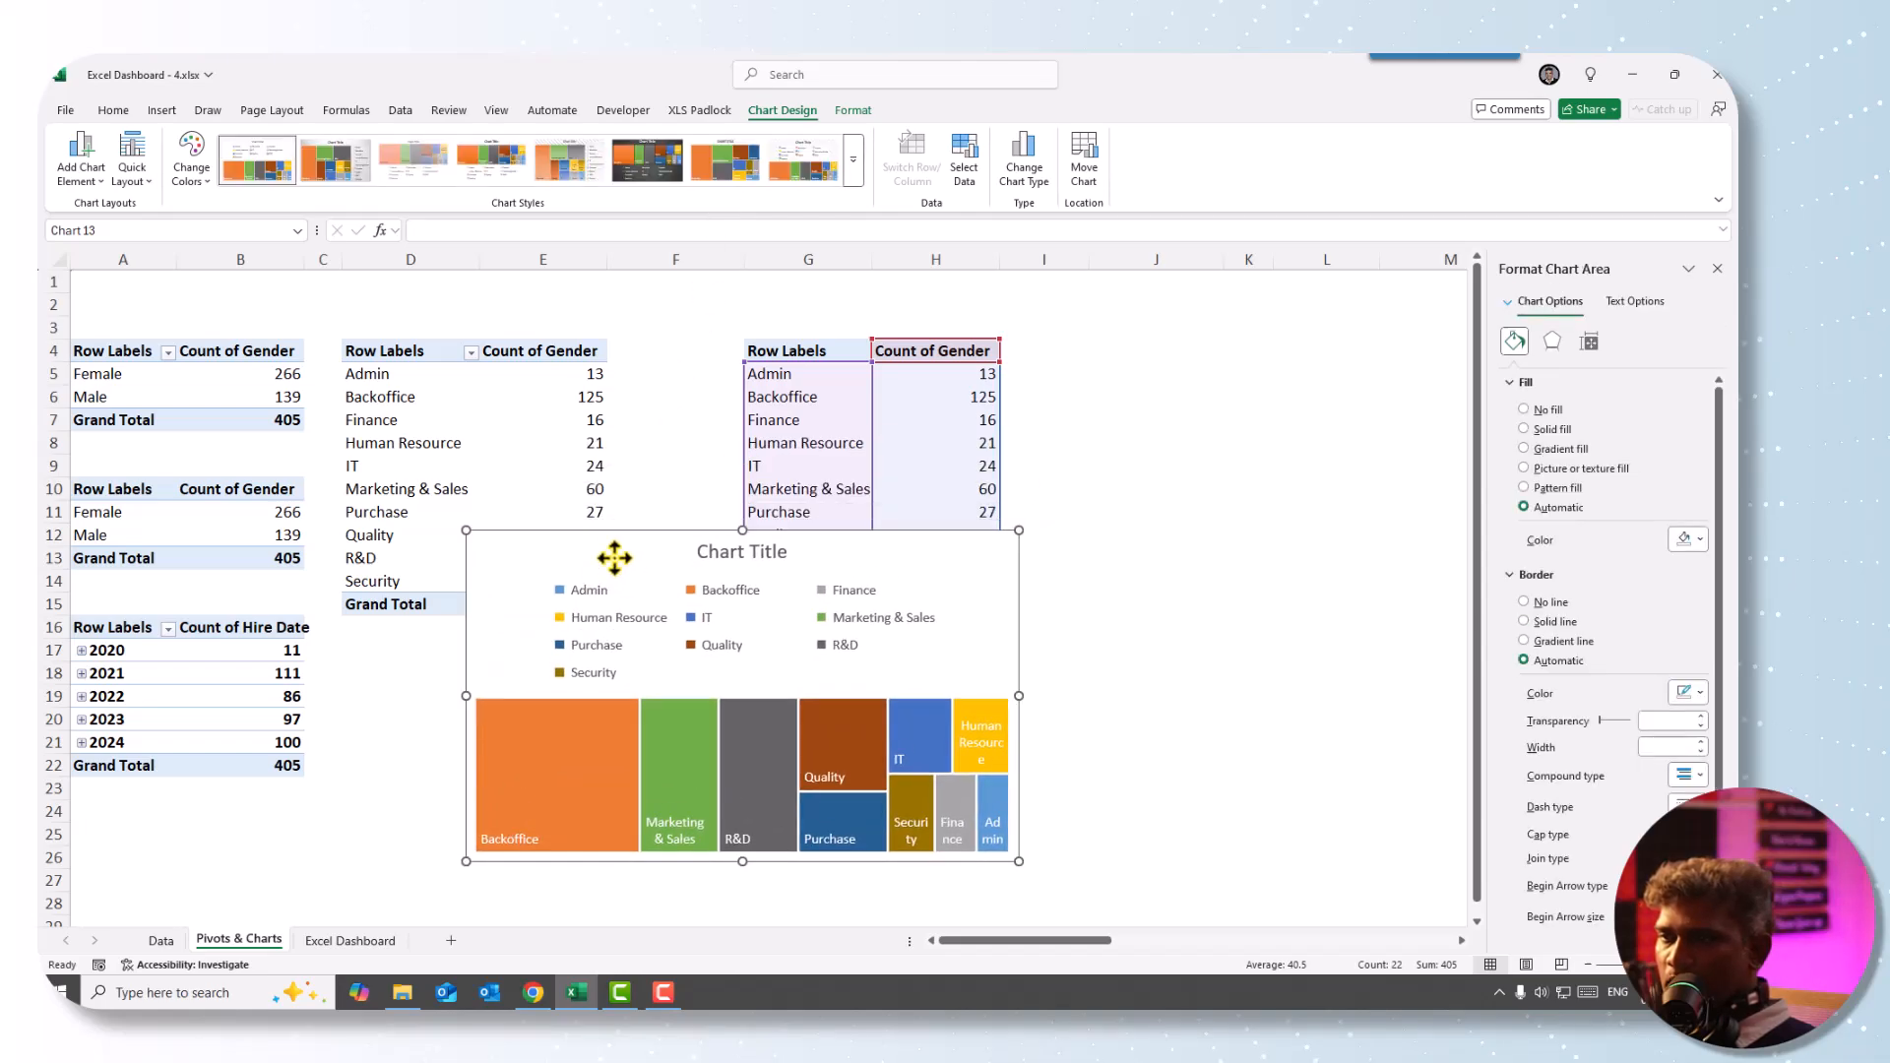
click(715, 642)
key(Delete)
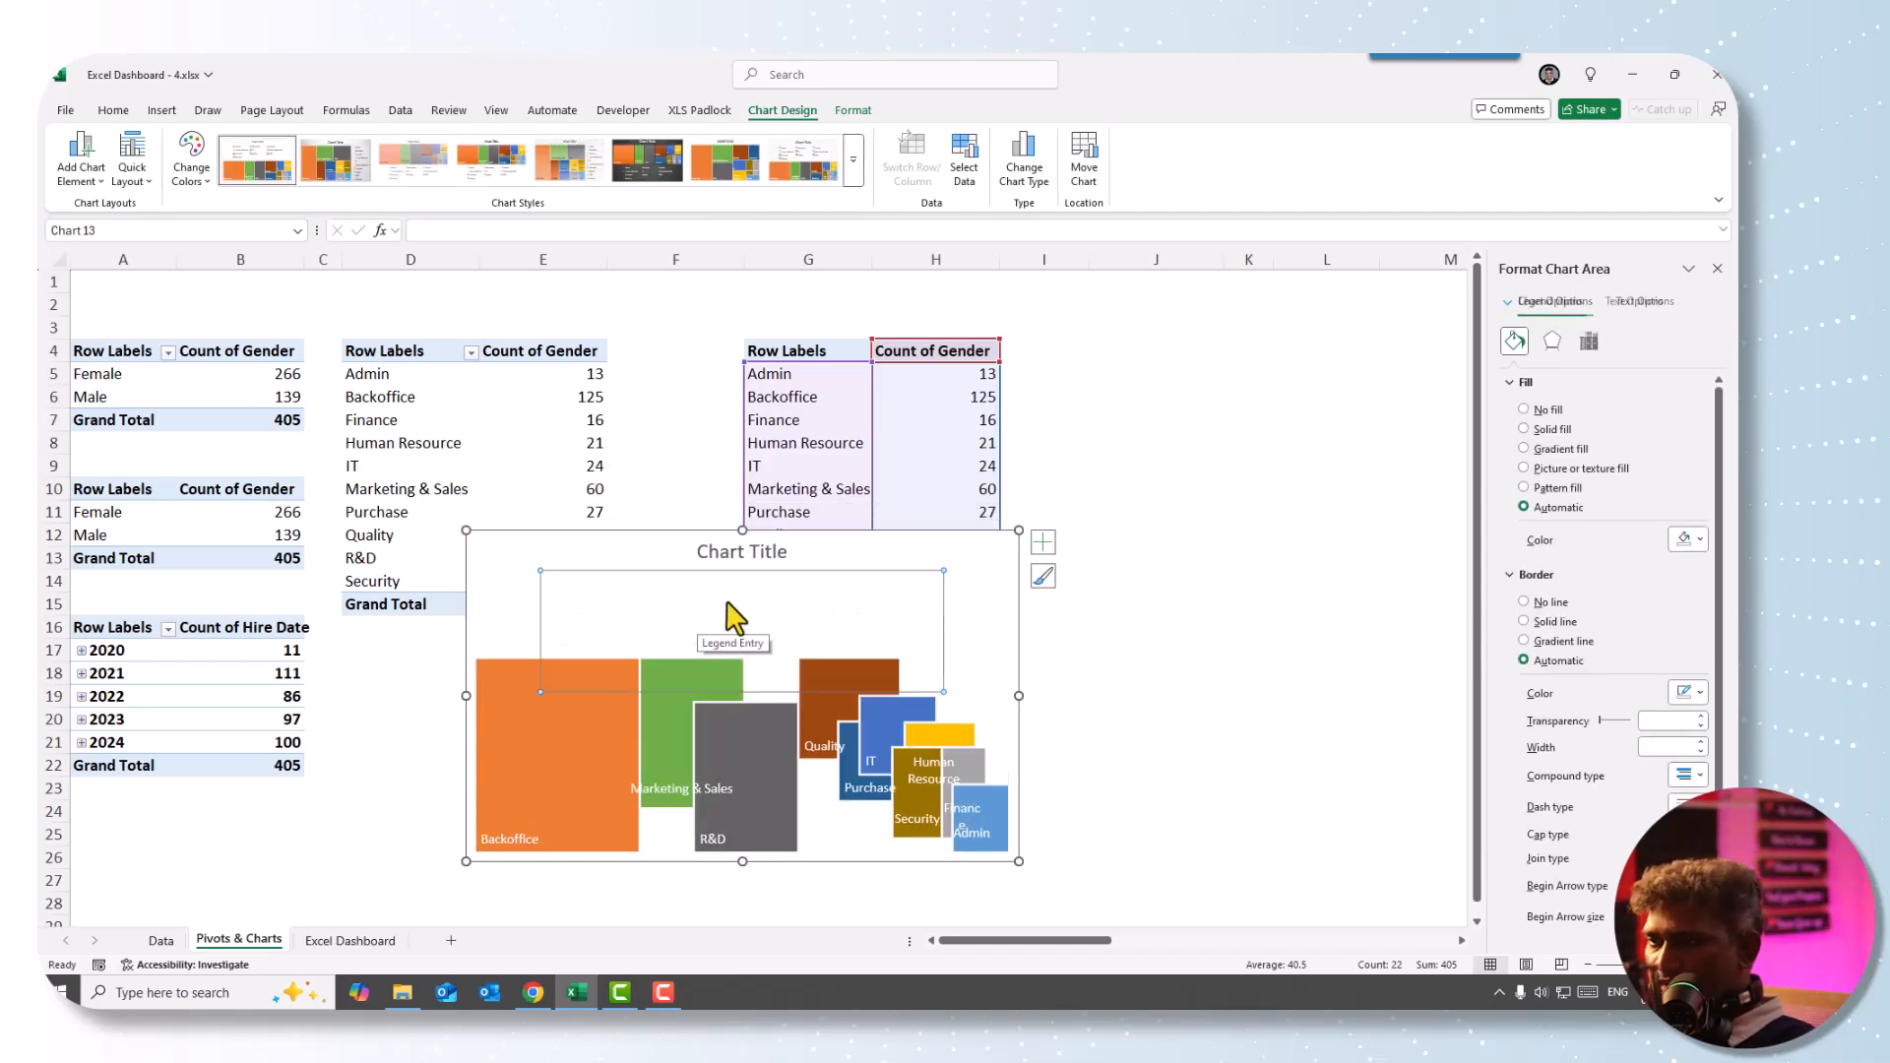
- Change the treemap's chart title to "Employees by Department"
click(701, 552)
drag(696, 552, 784, 563)
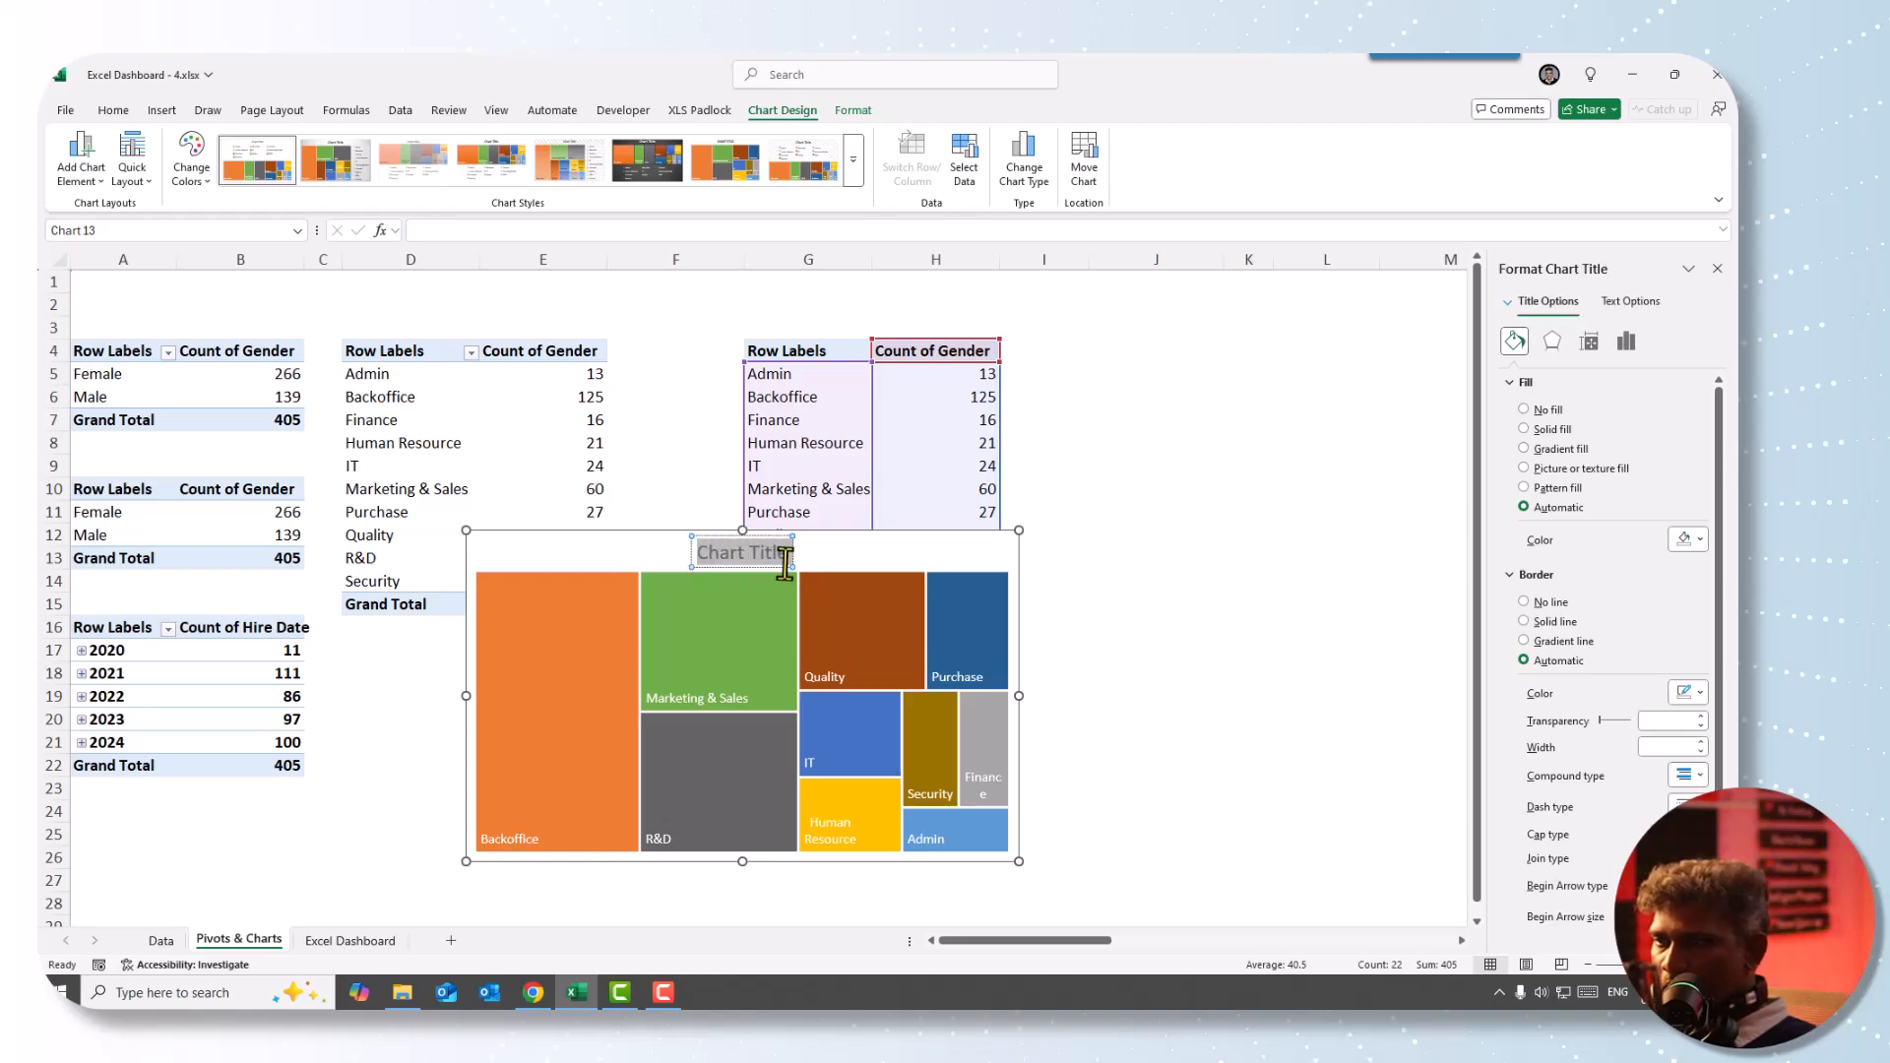
text(E)
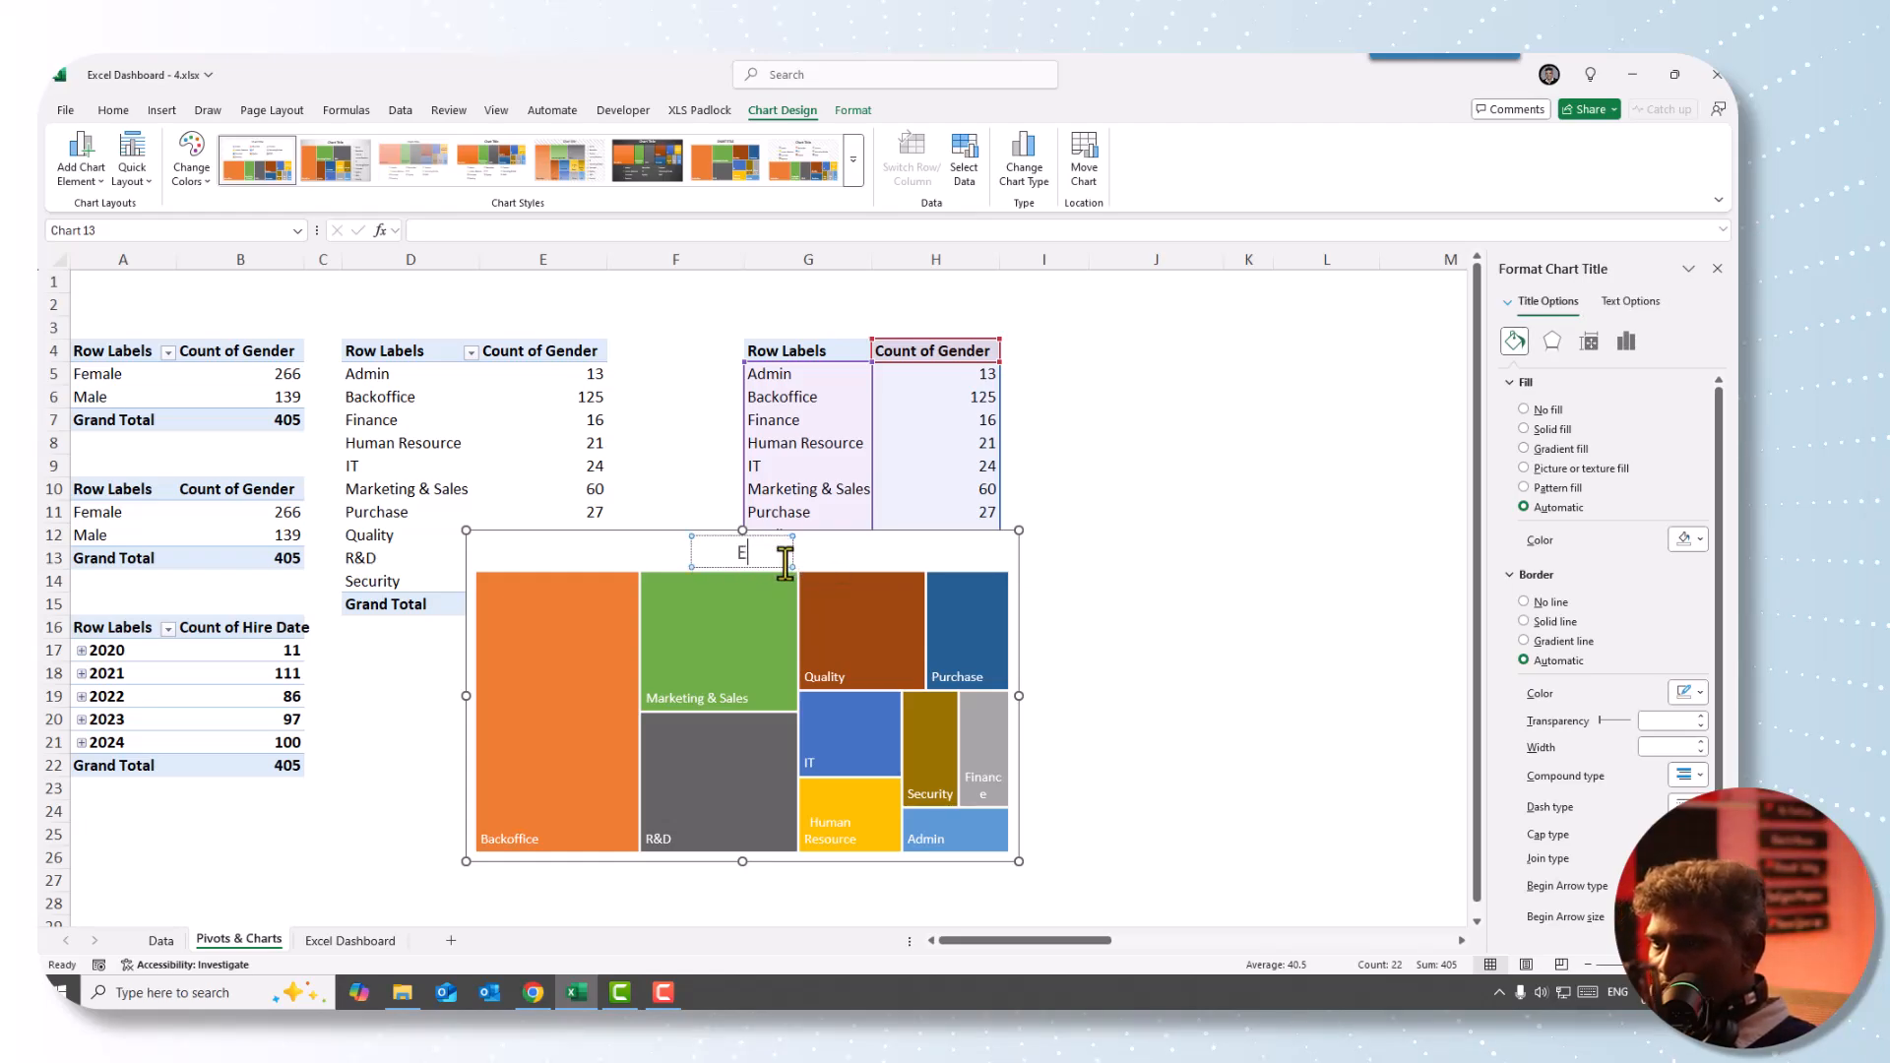
text(mplou)
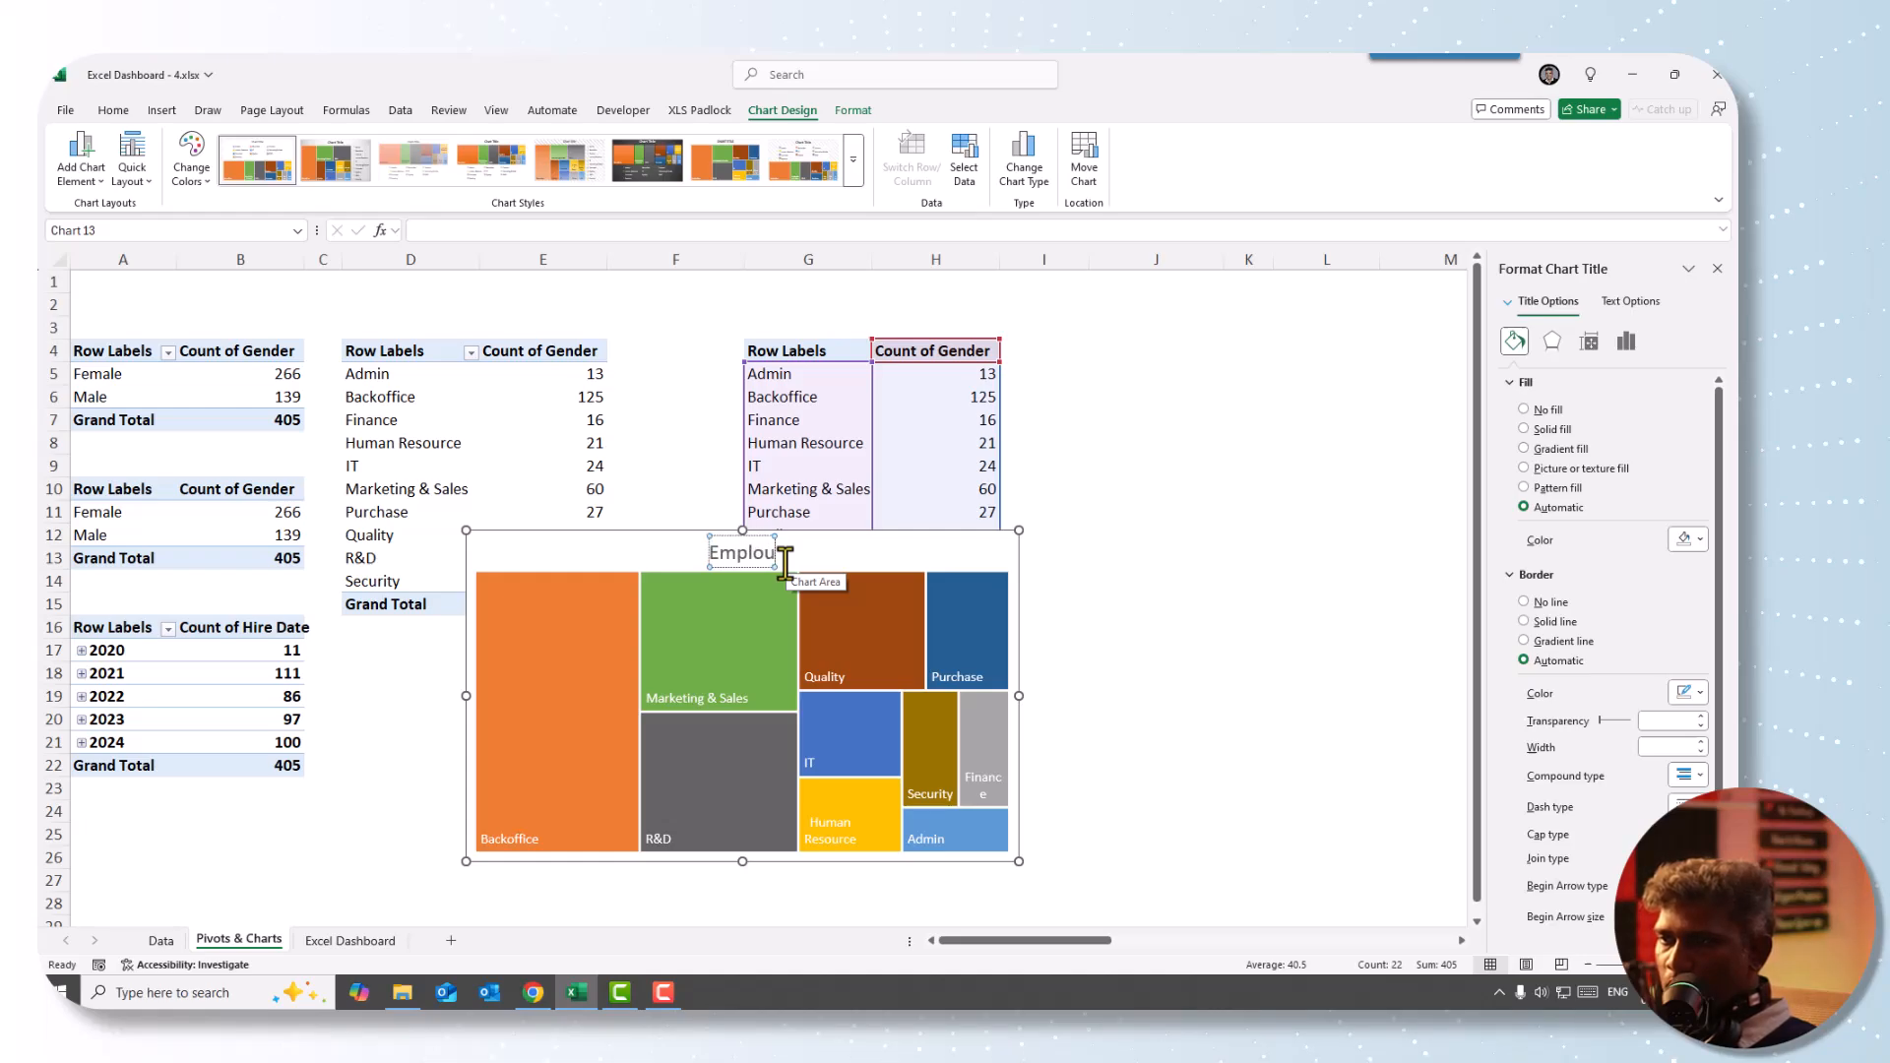
key(BackSpace)
text(yees by)
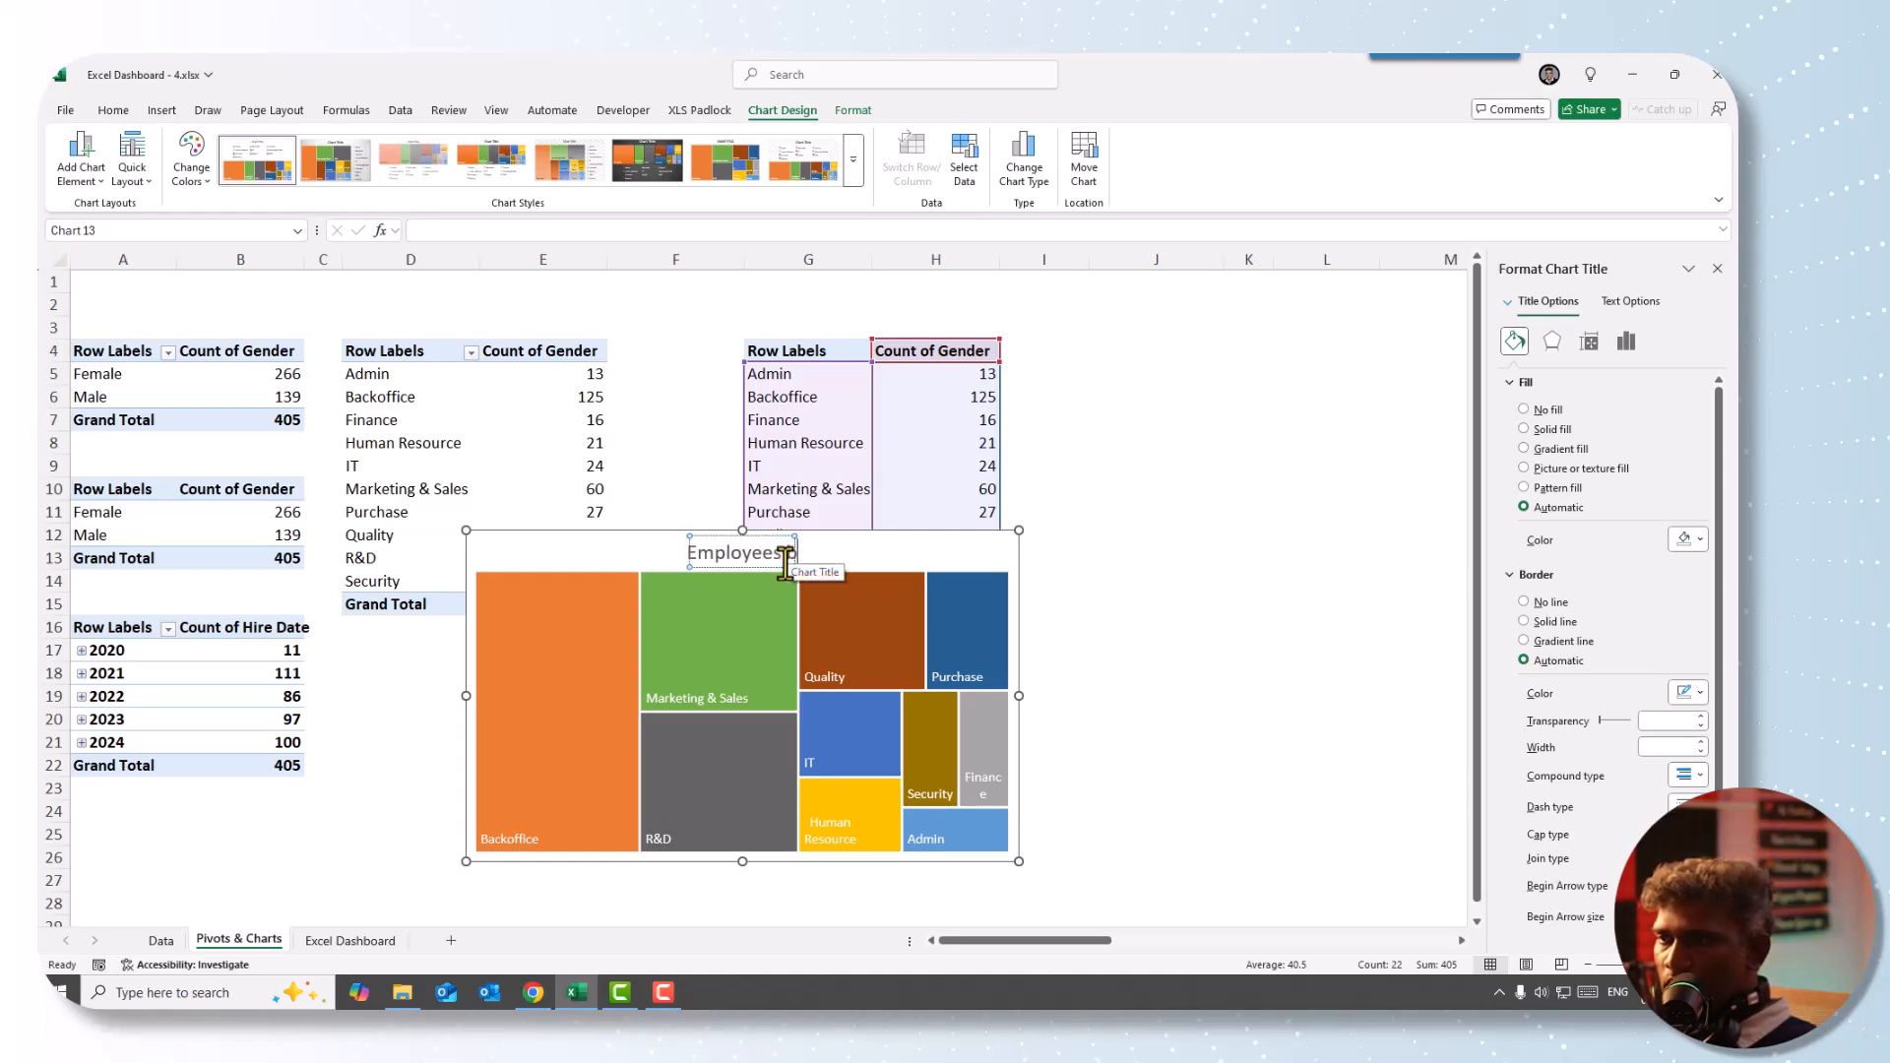
text( De)
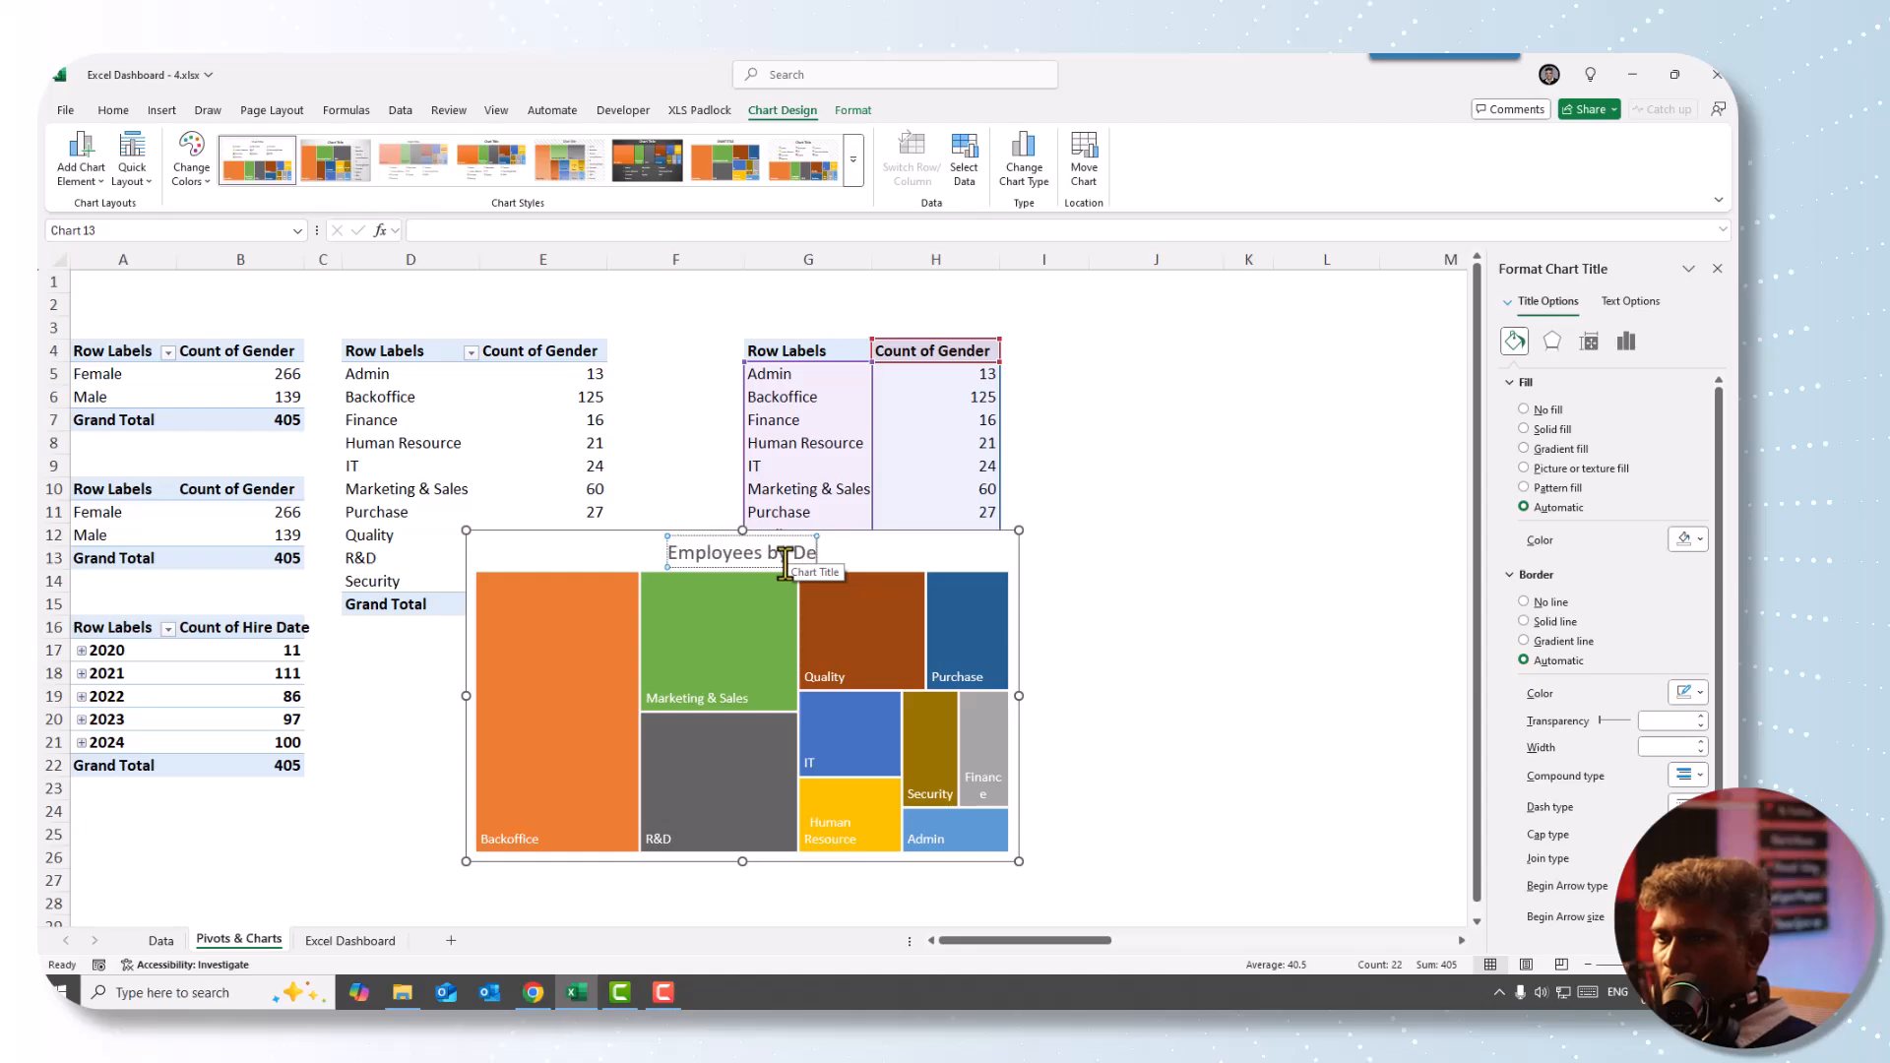
text(partment)
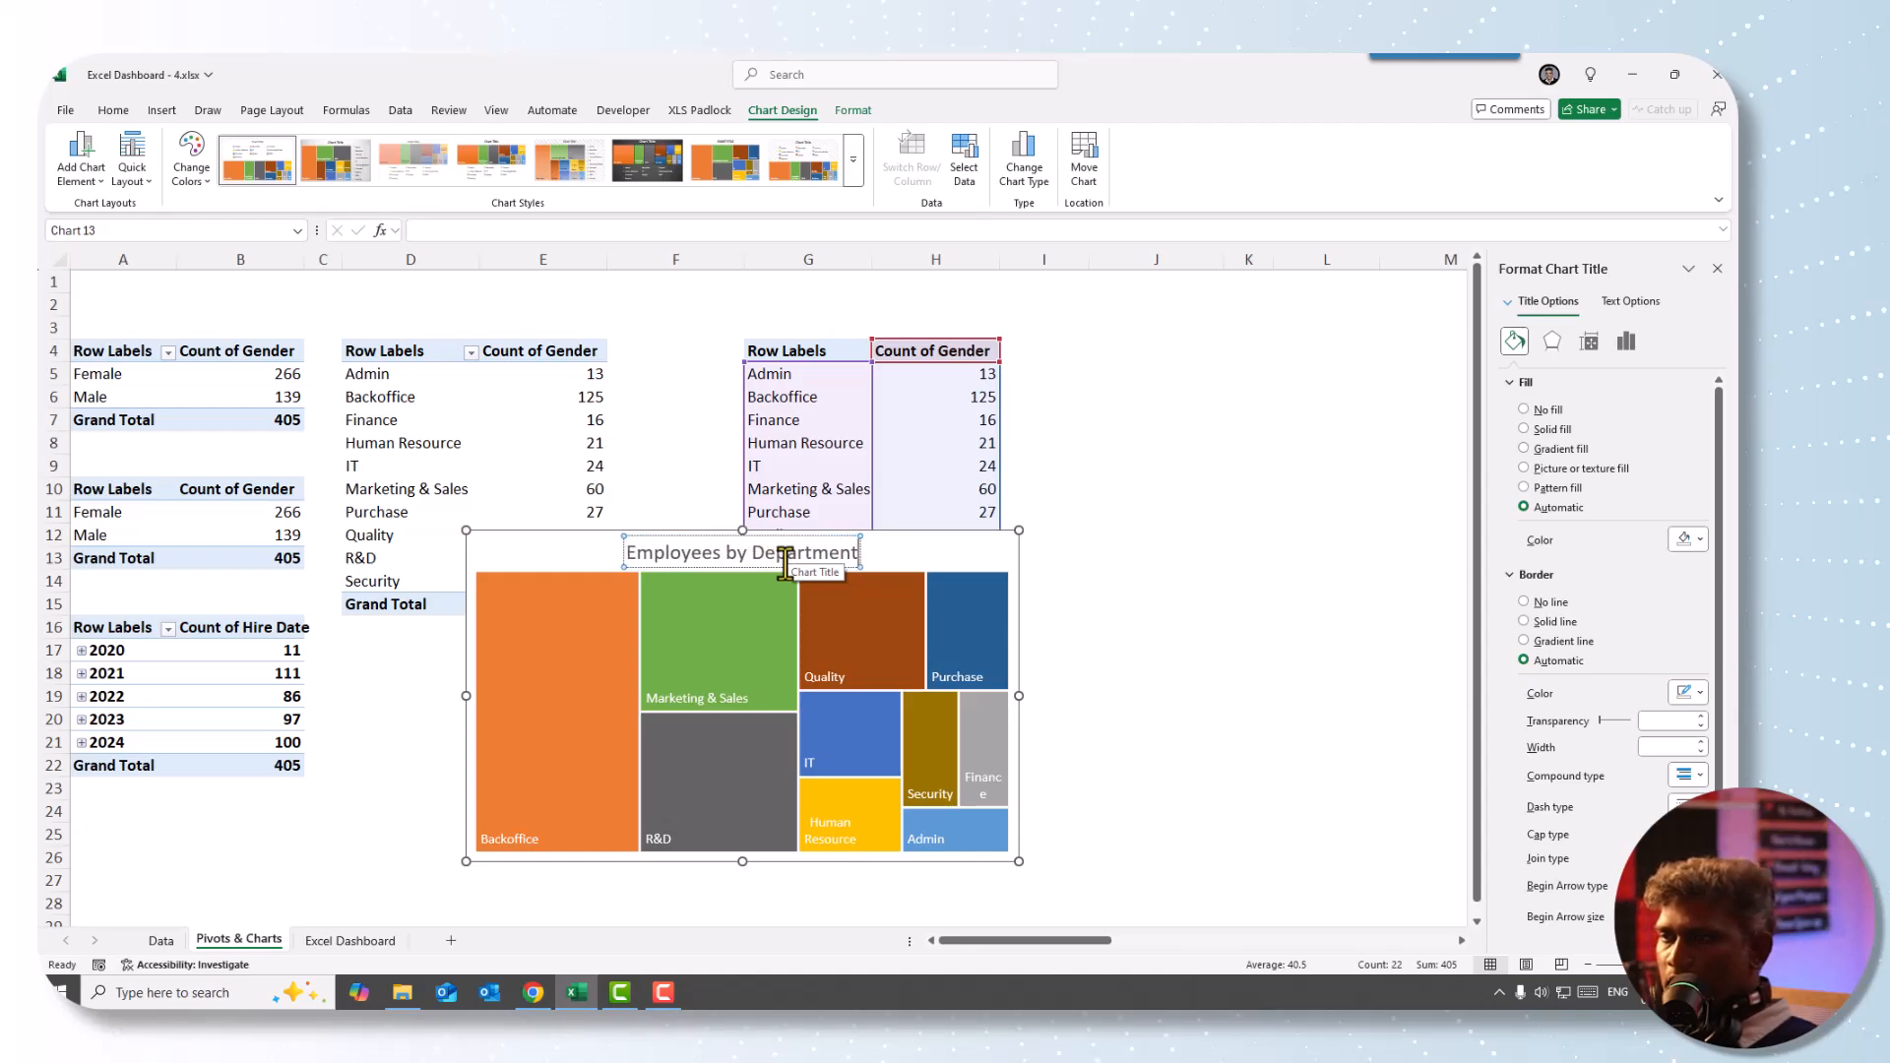
- Show the value beside the category name in the treemap's data labels
click(1049, 623)
click(974, 592)
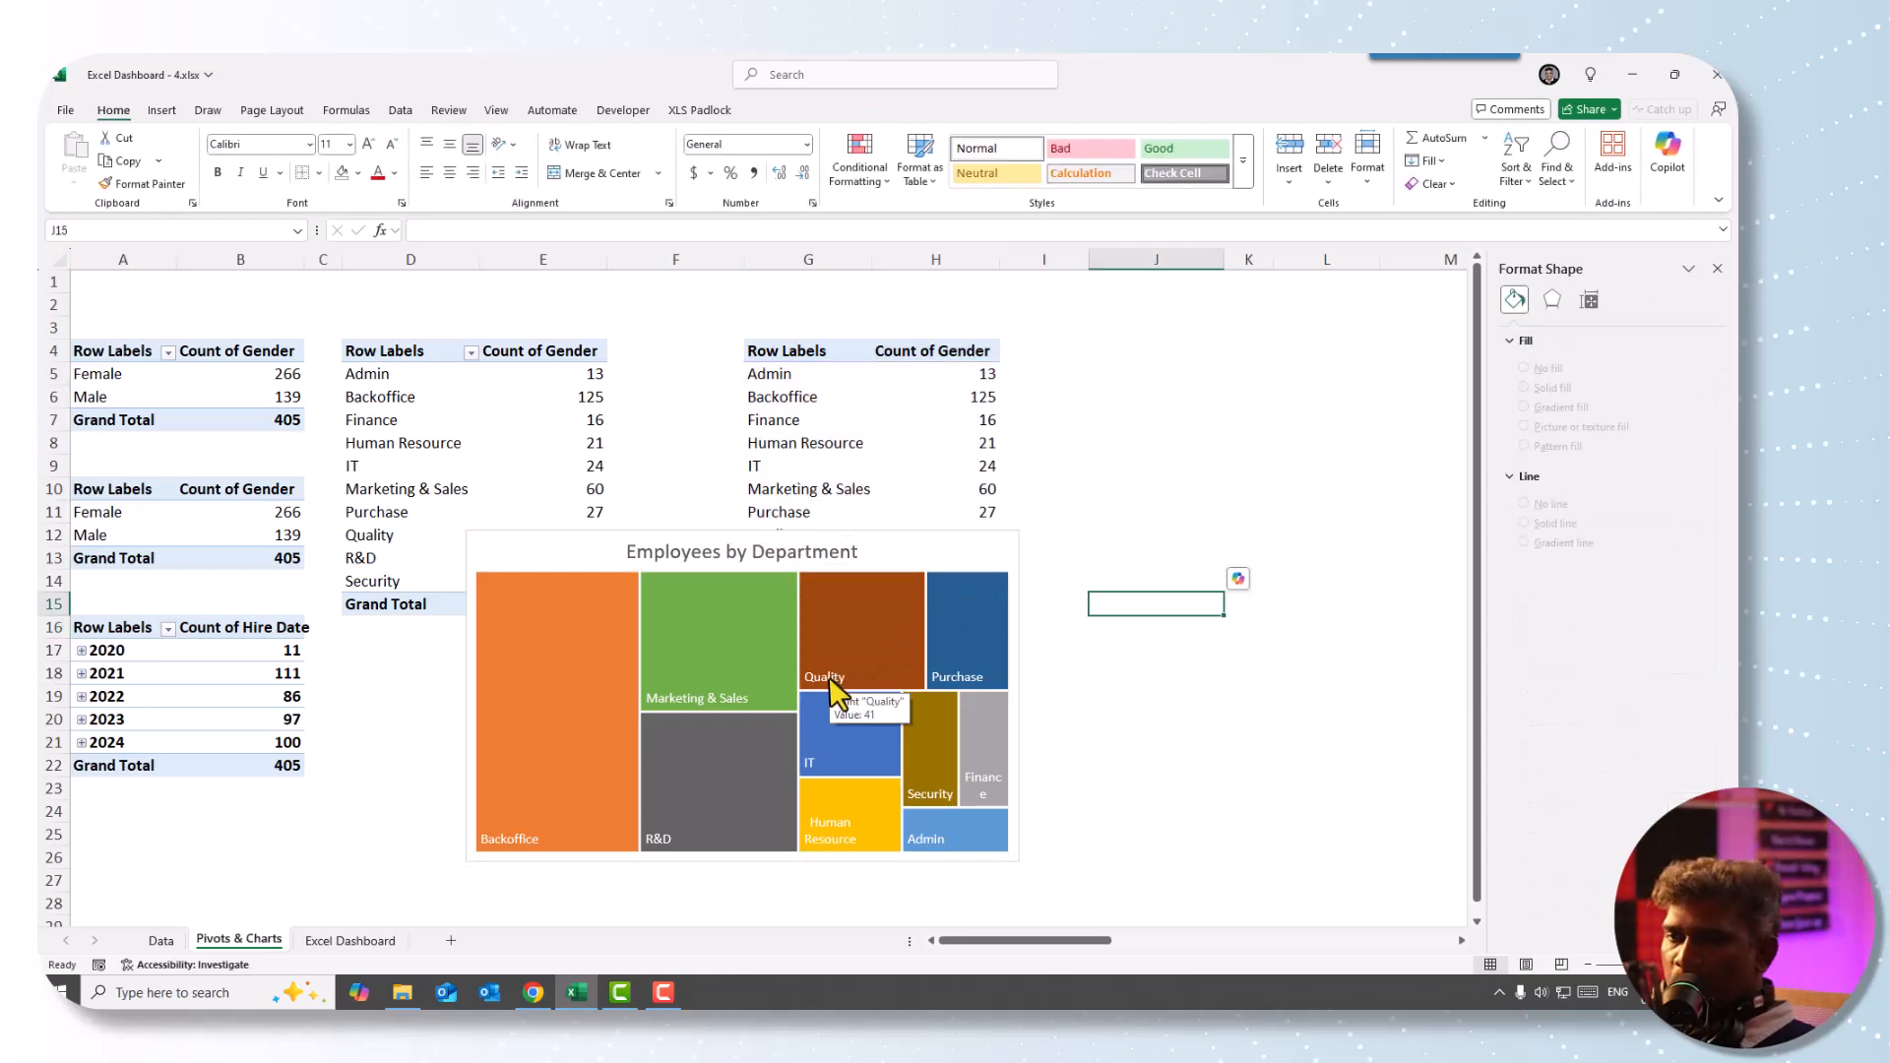
click(830, 680)
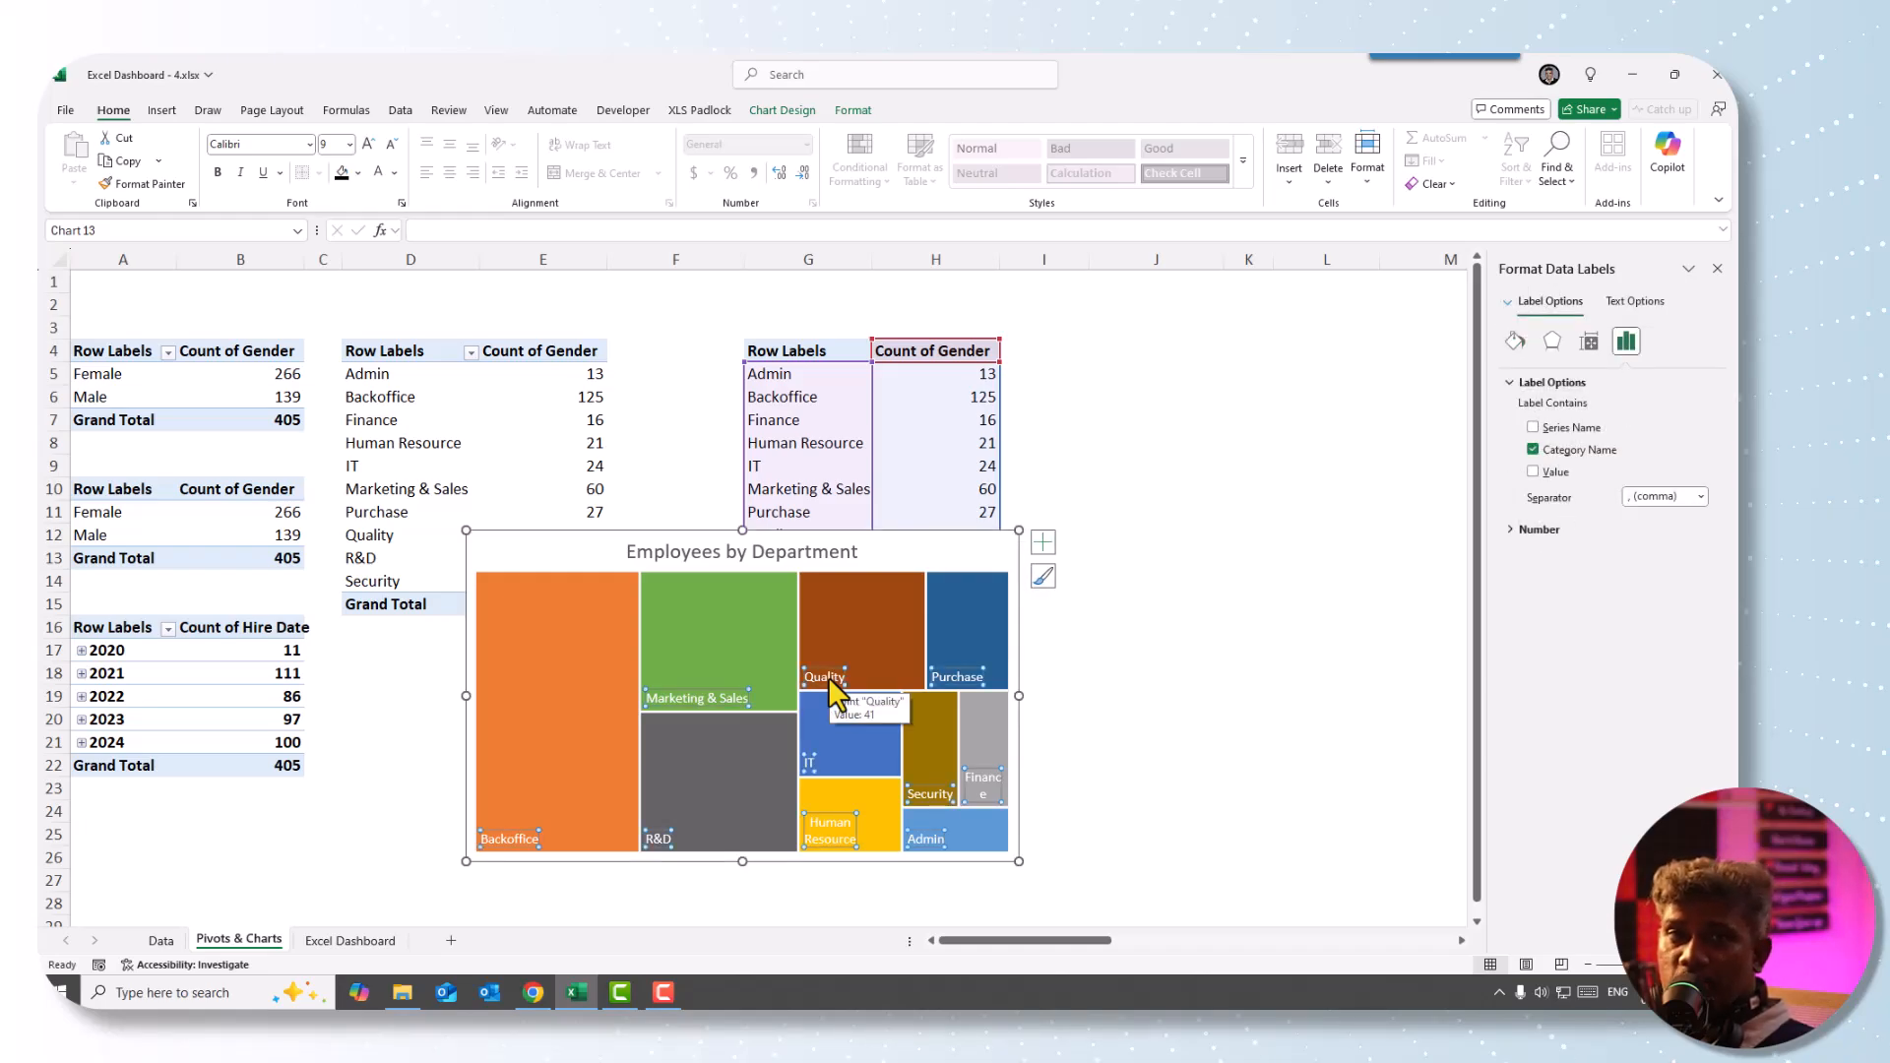
click(1192, 673)
click(961, 679)
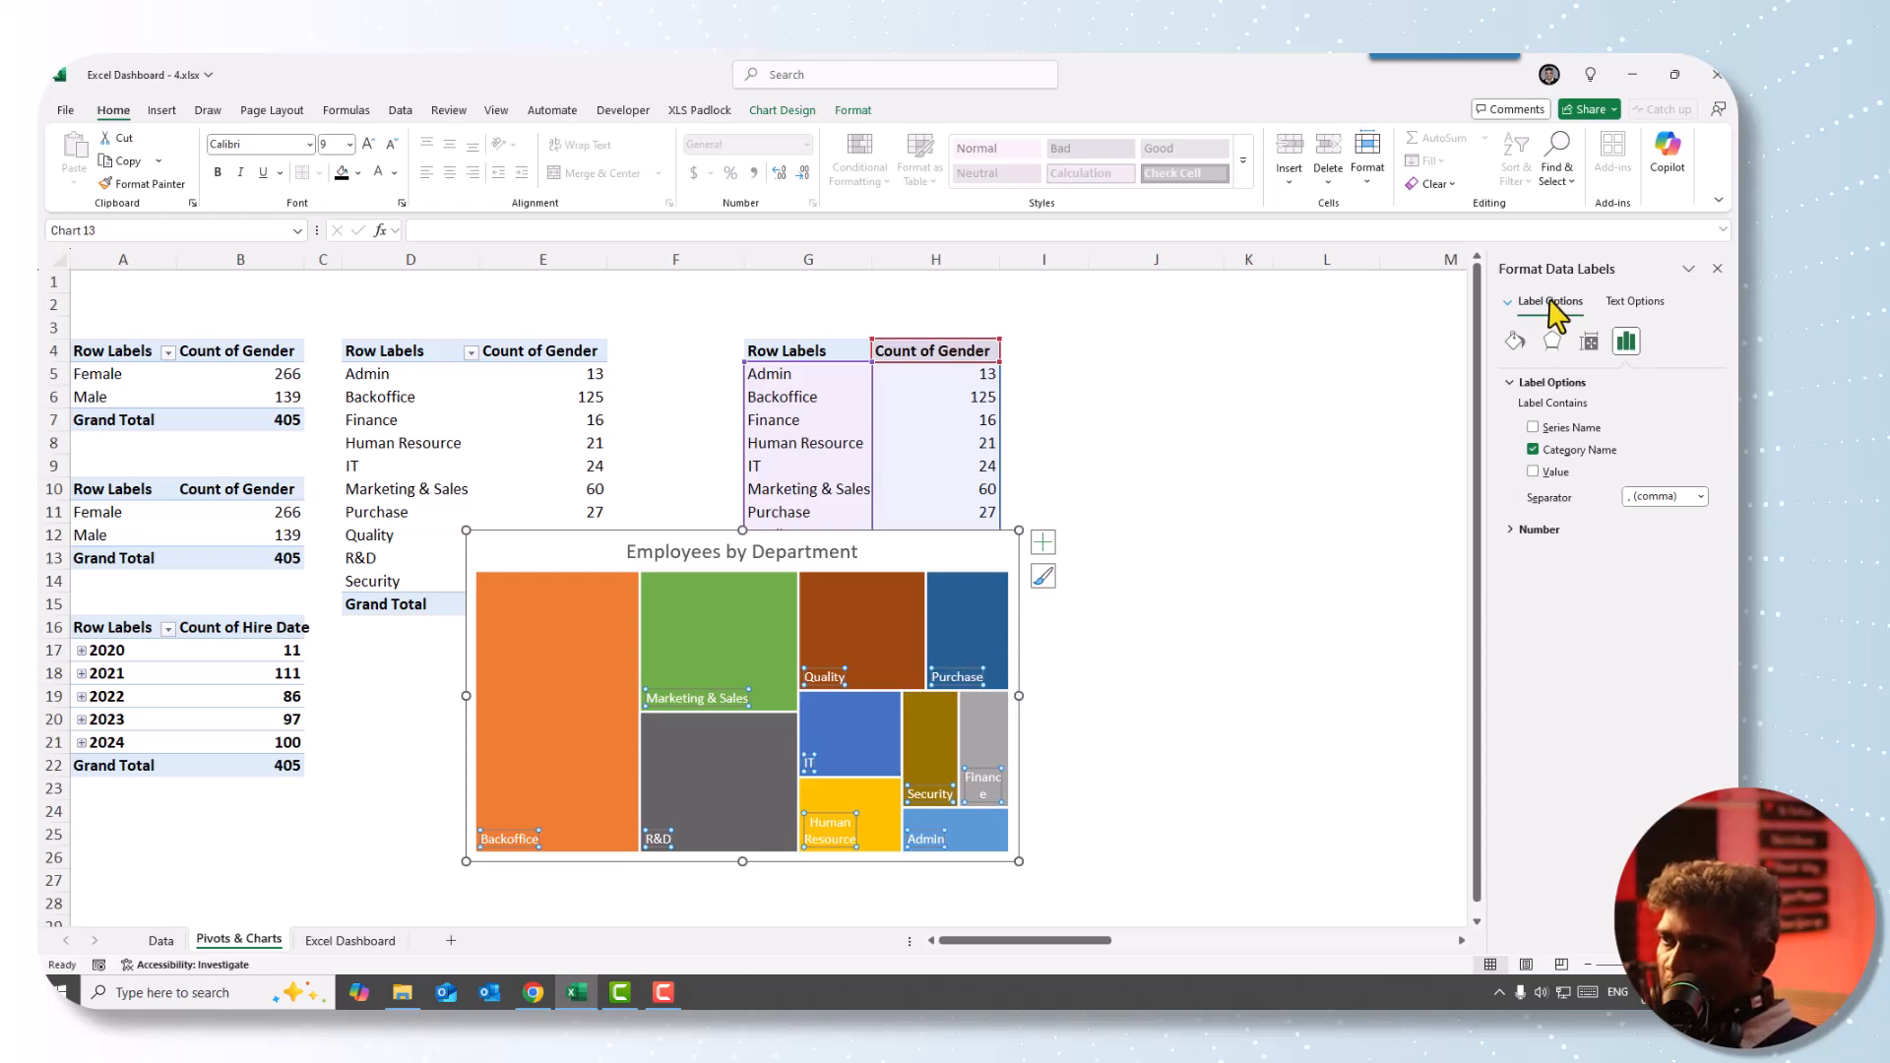
click(1533, 472)
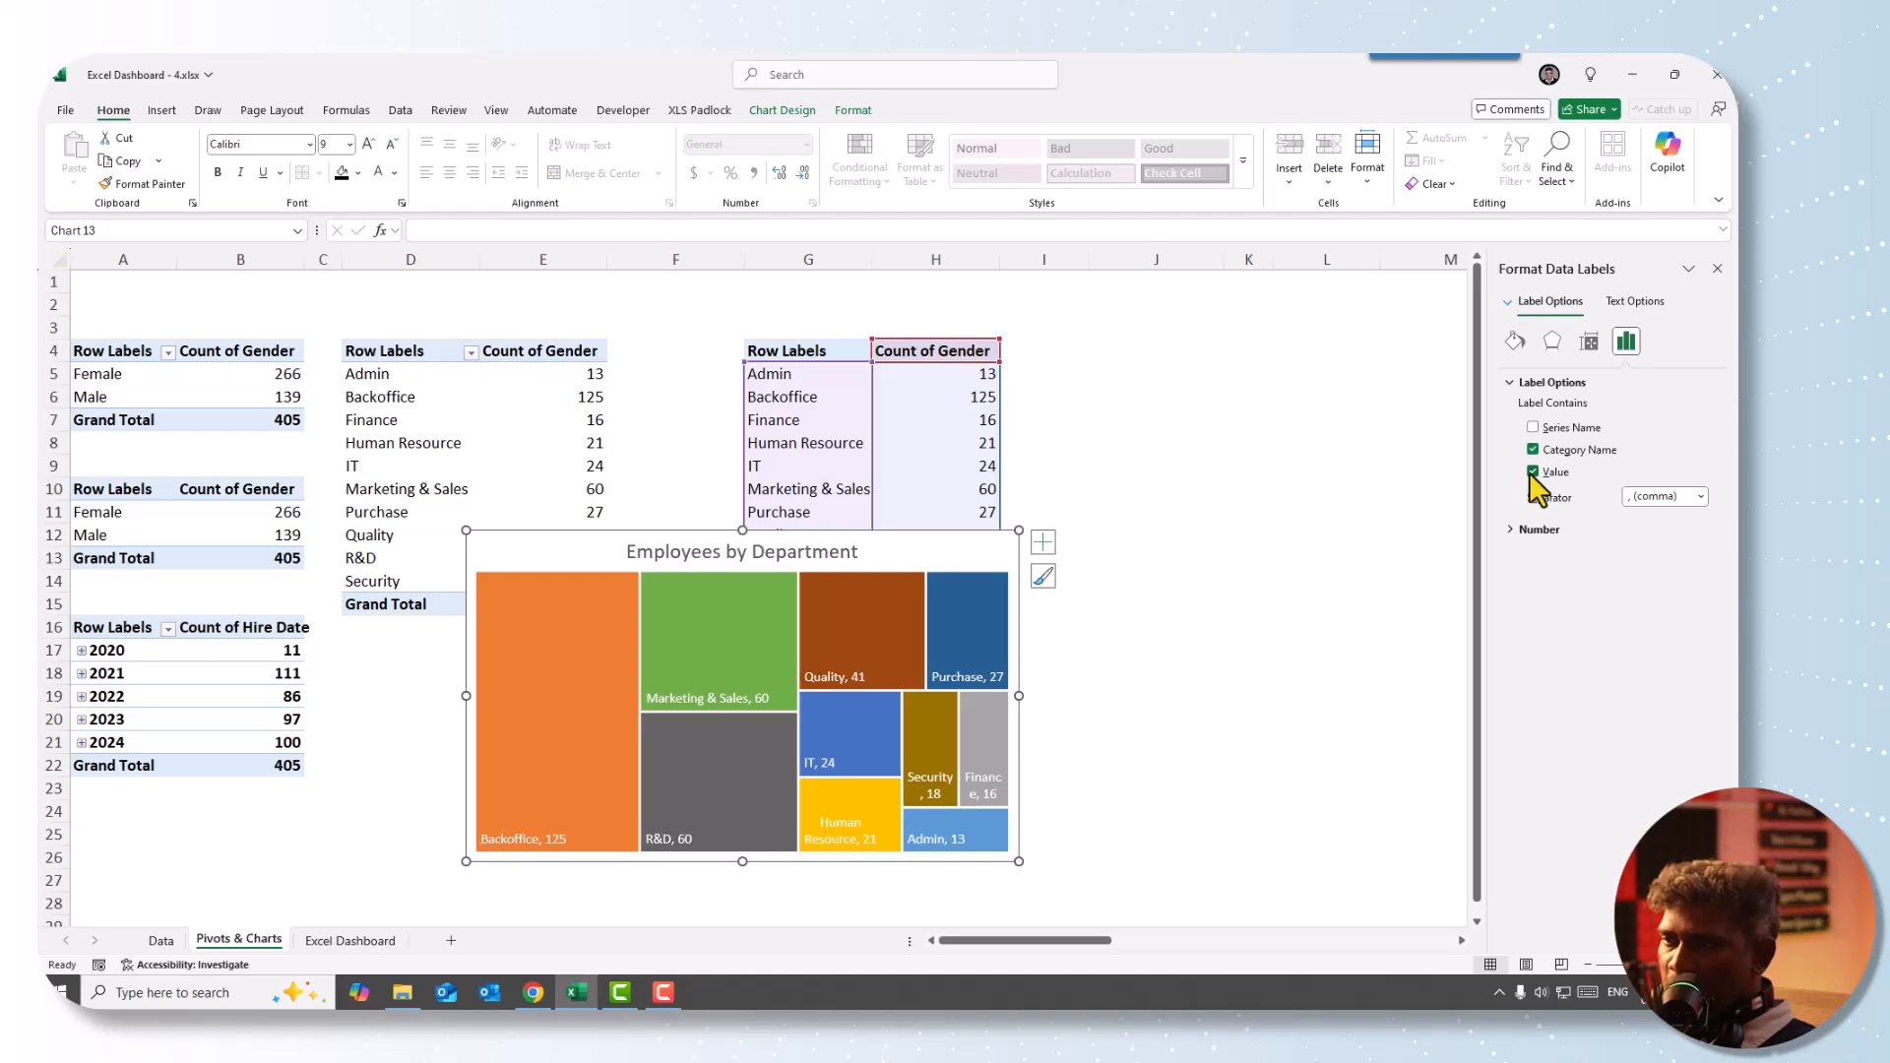
click(1157, 642)
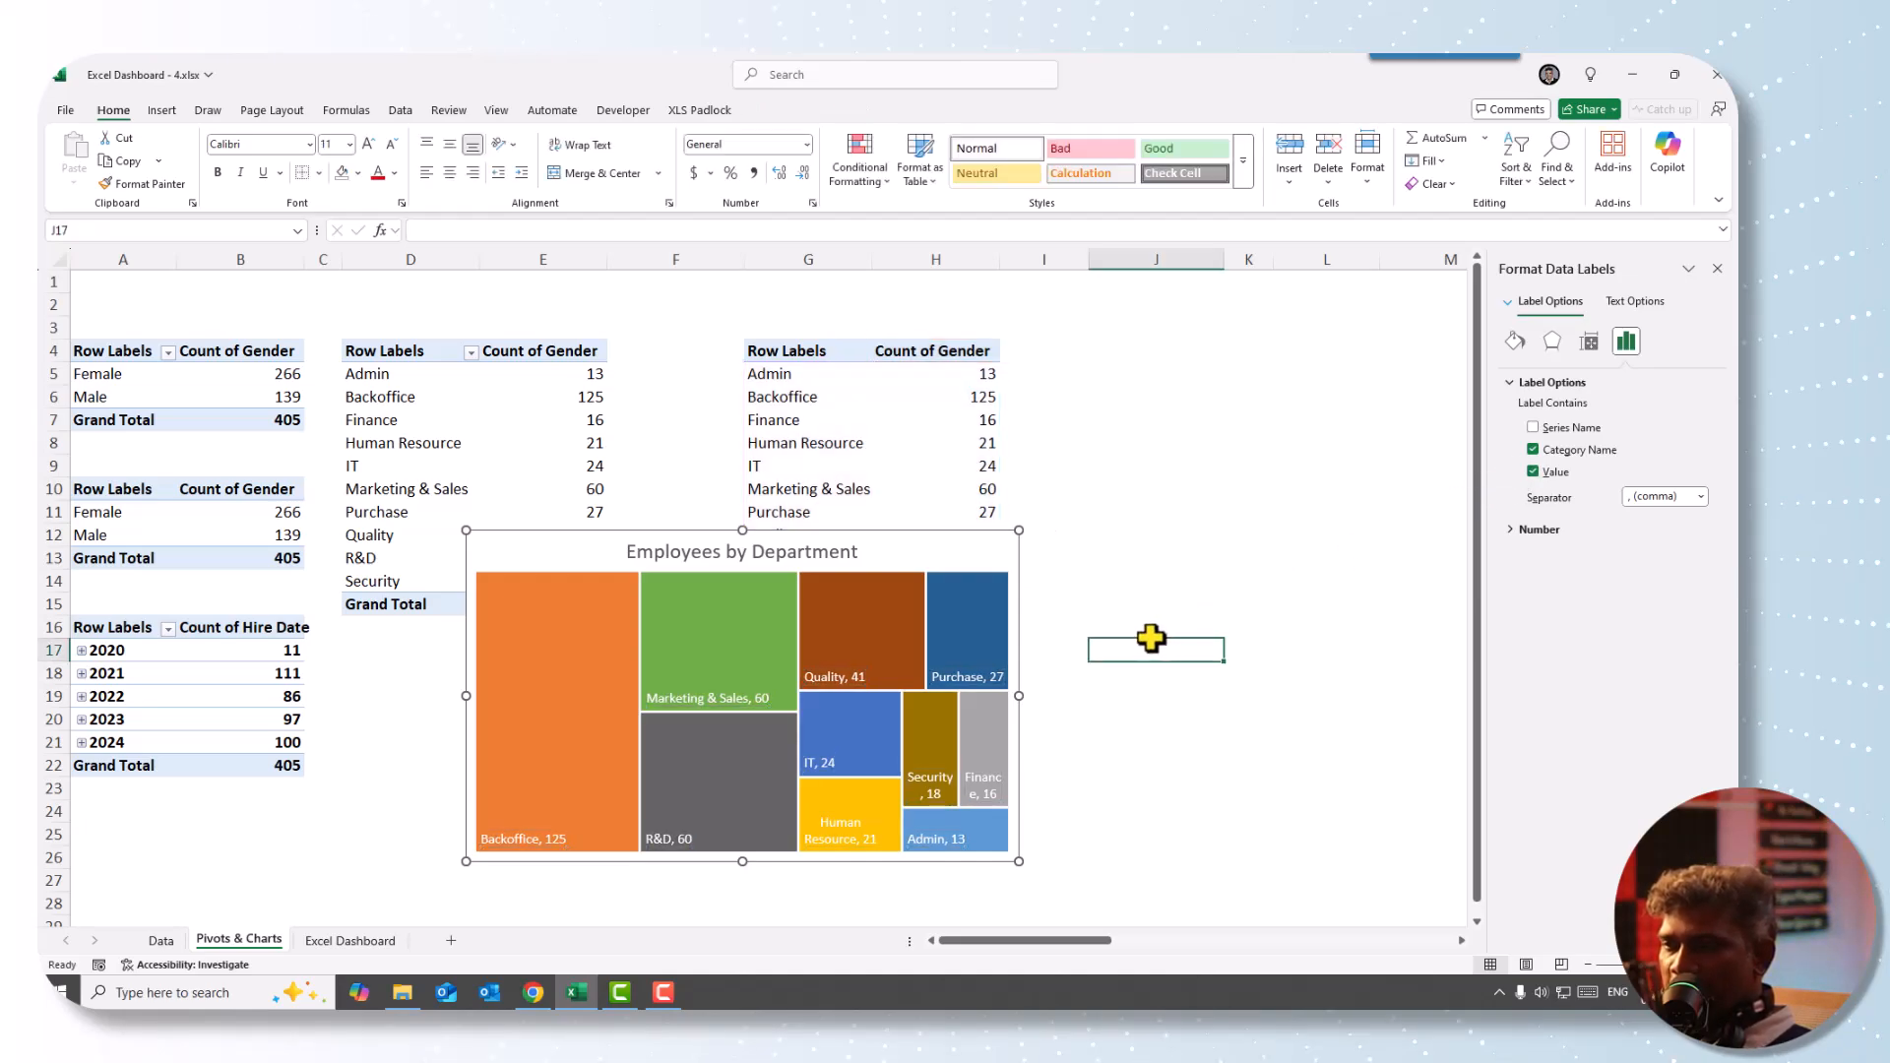
- Move the department treemap to the Excel Dashboard sheet and place it at the sheet's upper-left corner, starting at cell A1
click(995, 546)
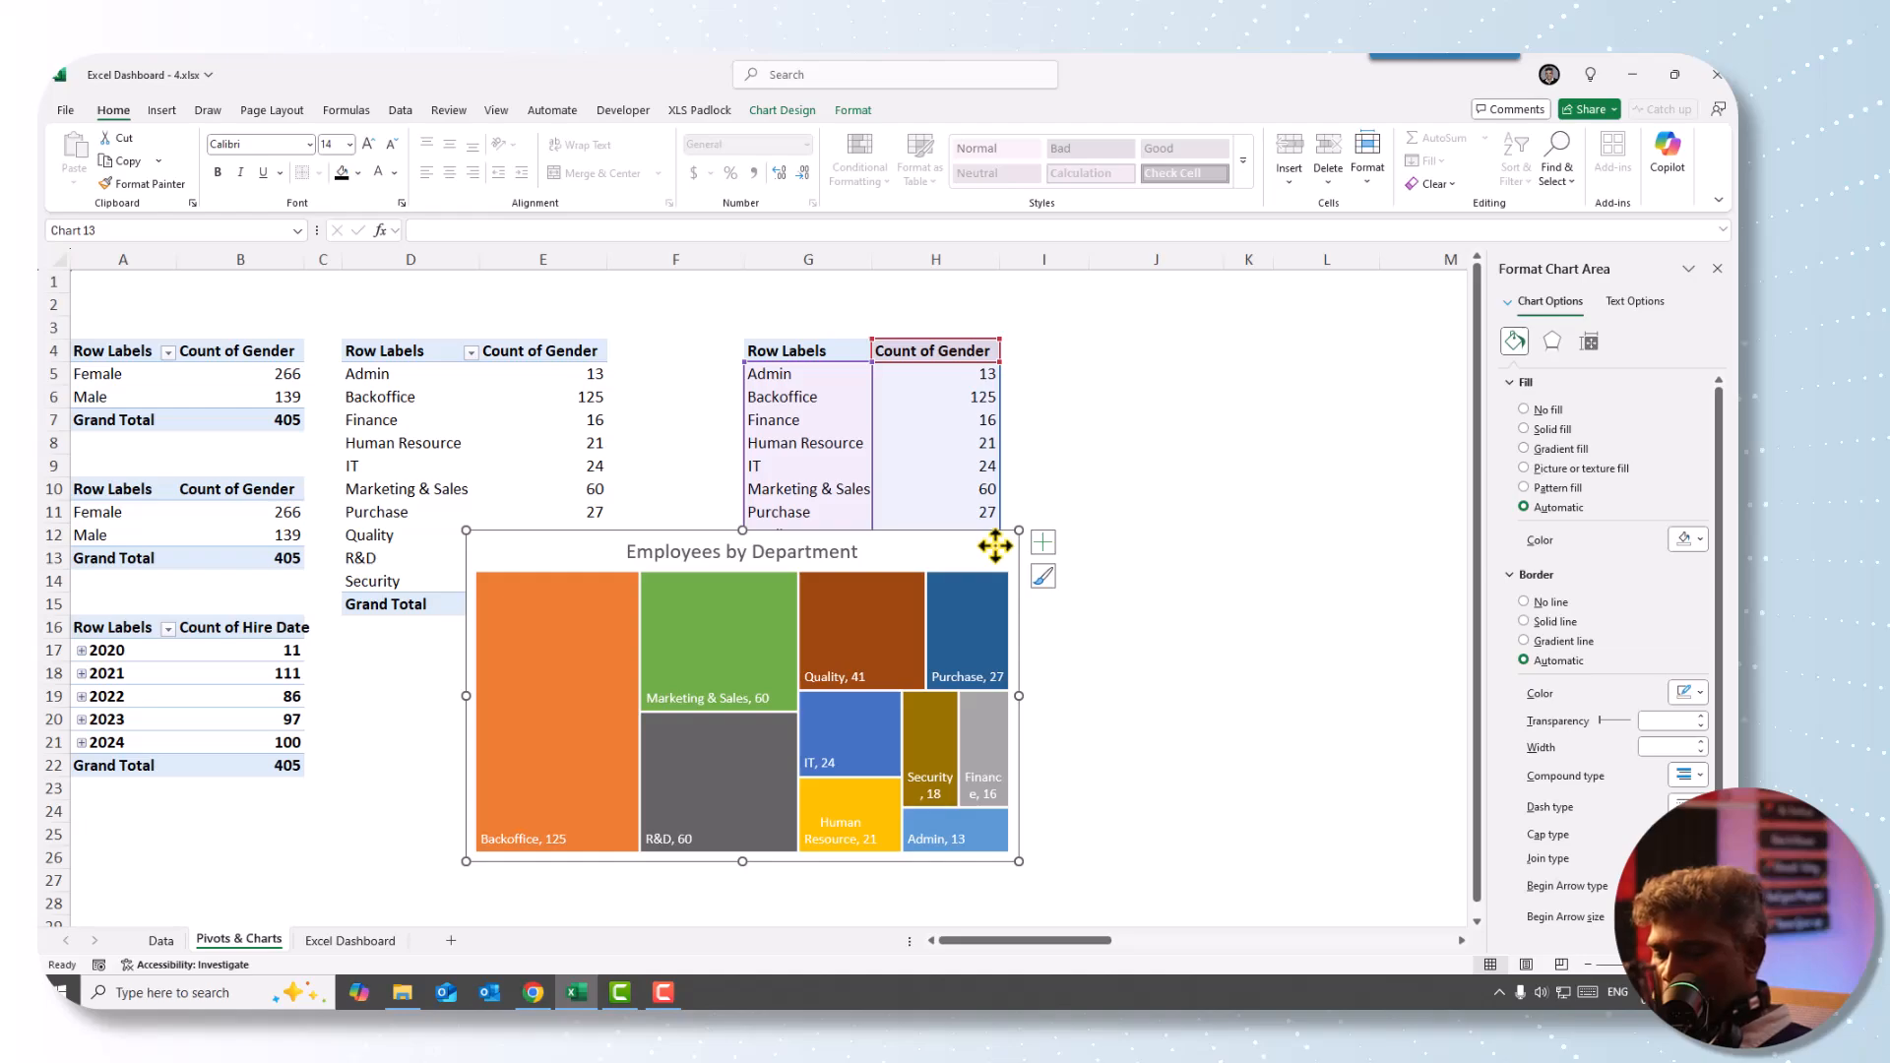
key(Delete)
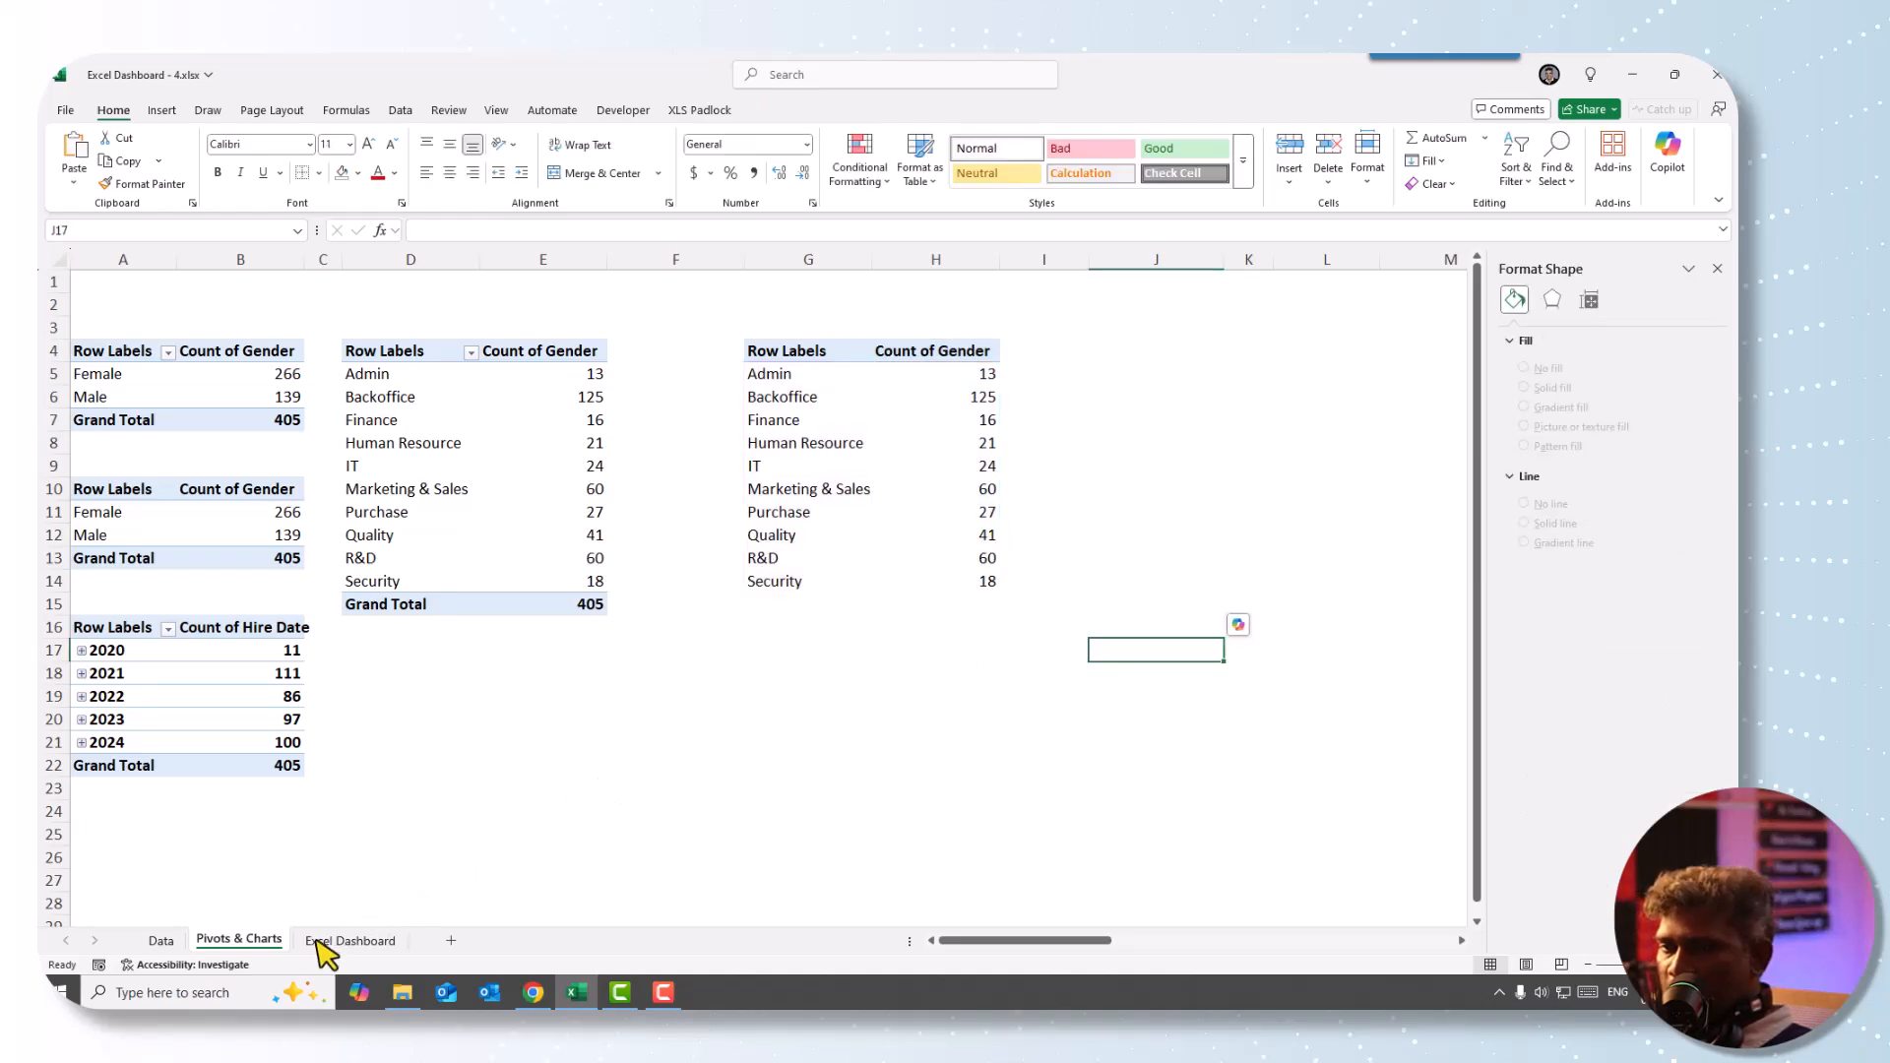
click(325, 944)
click(347, 698)
key(ctrl+v)
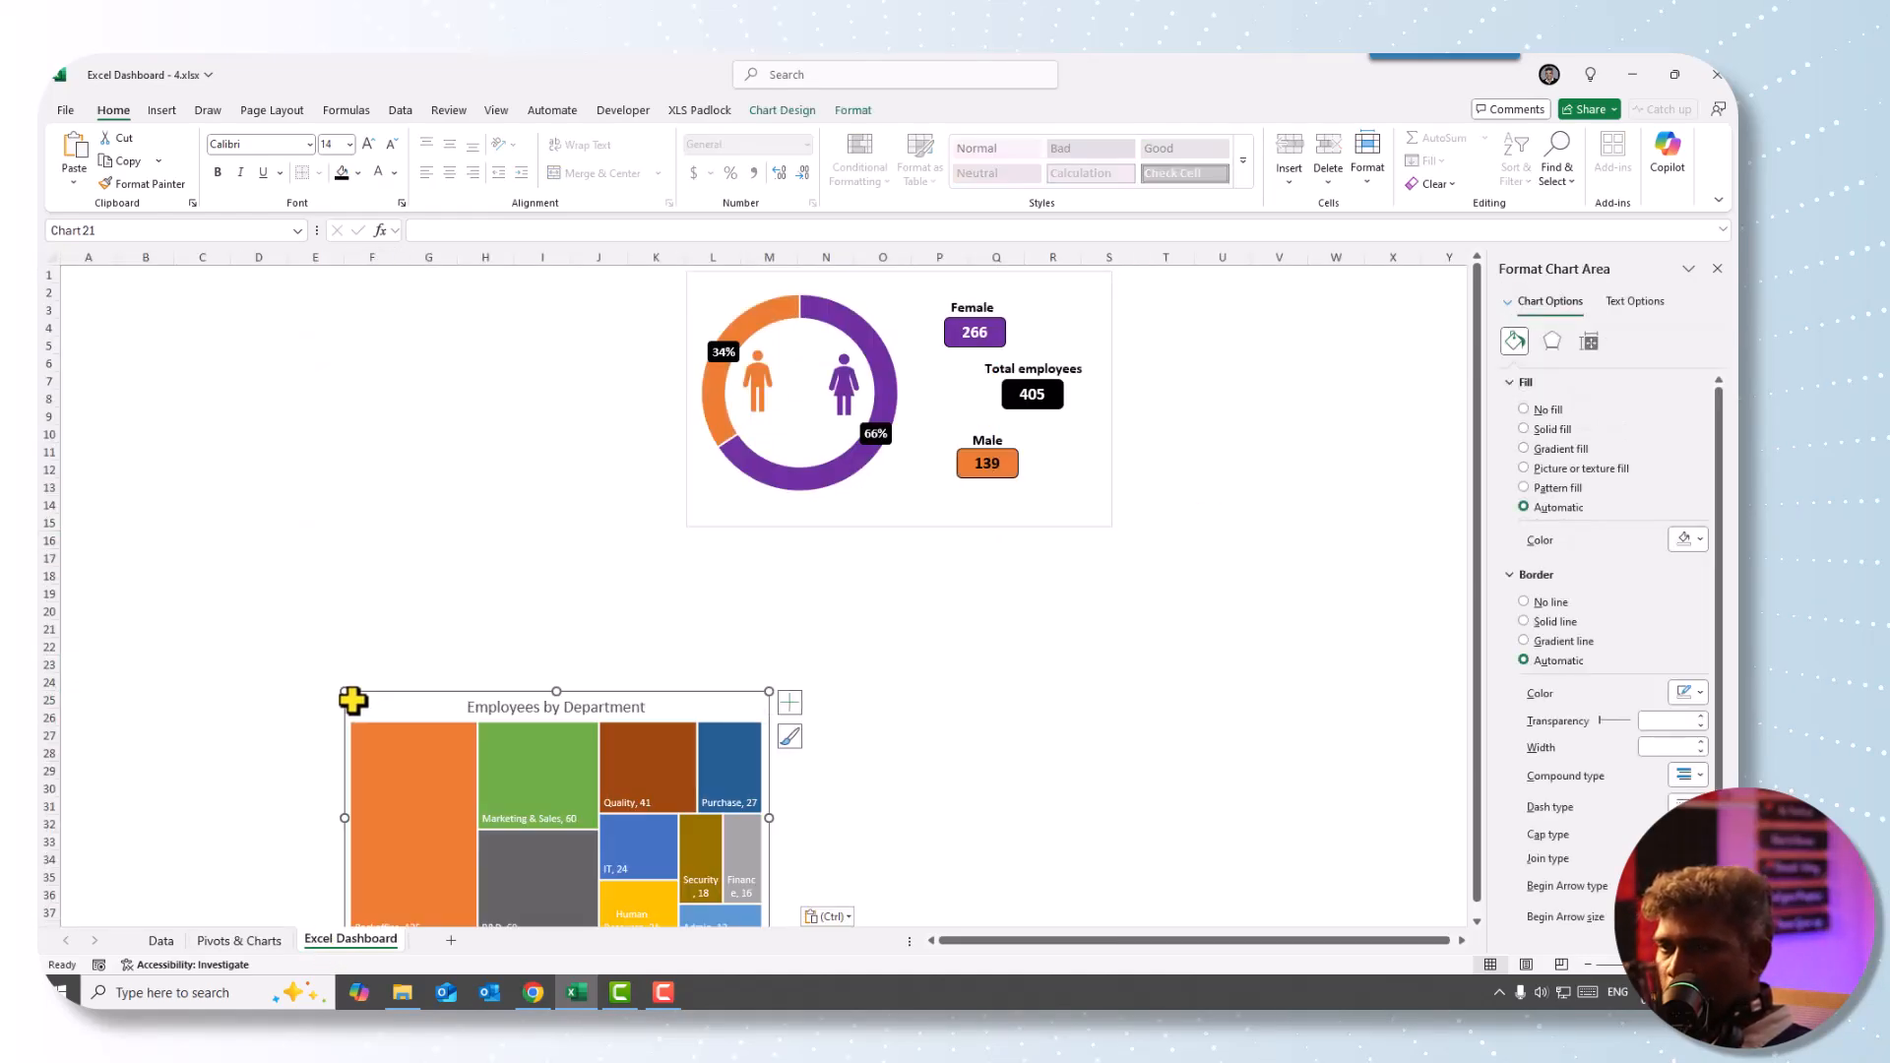
drag(353, 700, 139, 285)
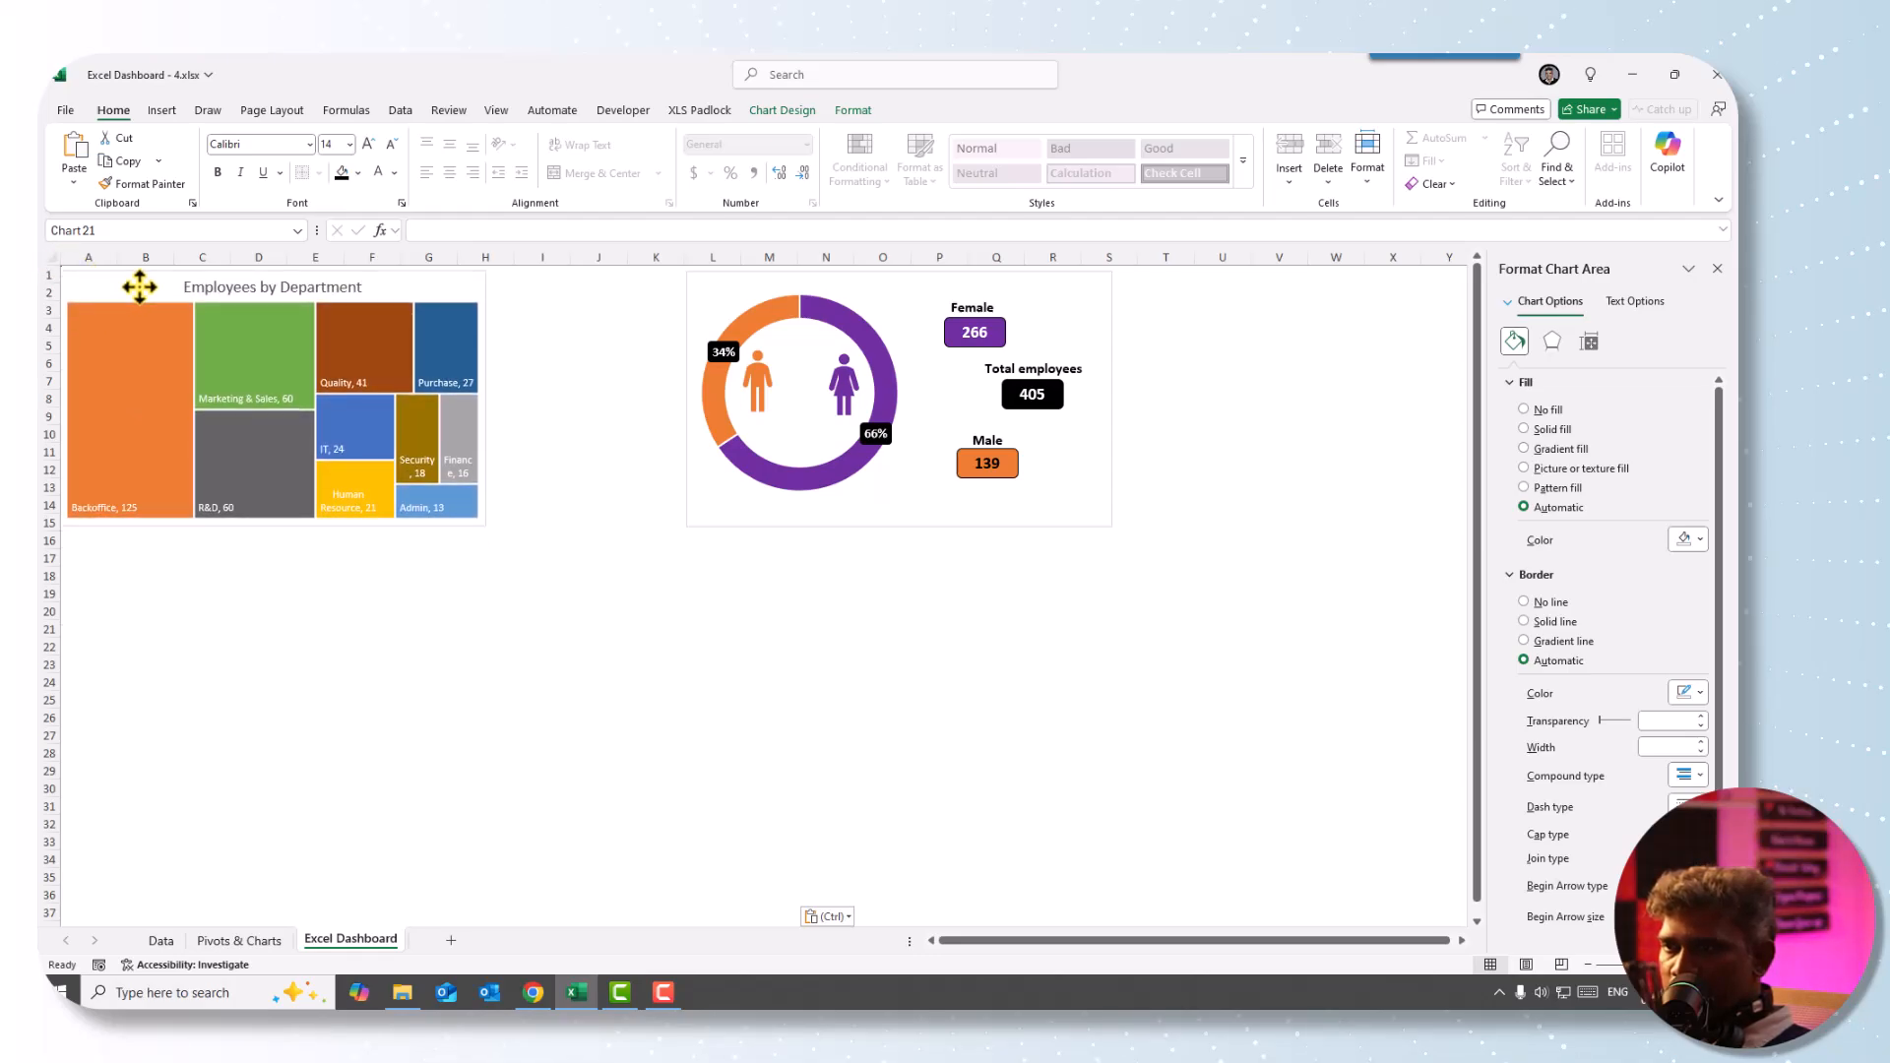
click(549, 697)
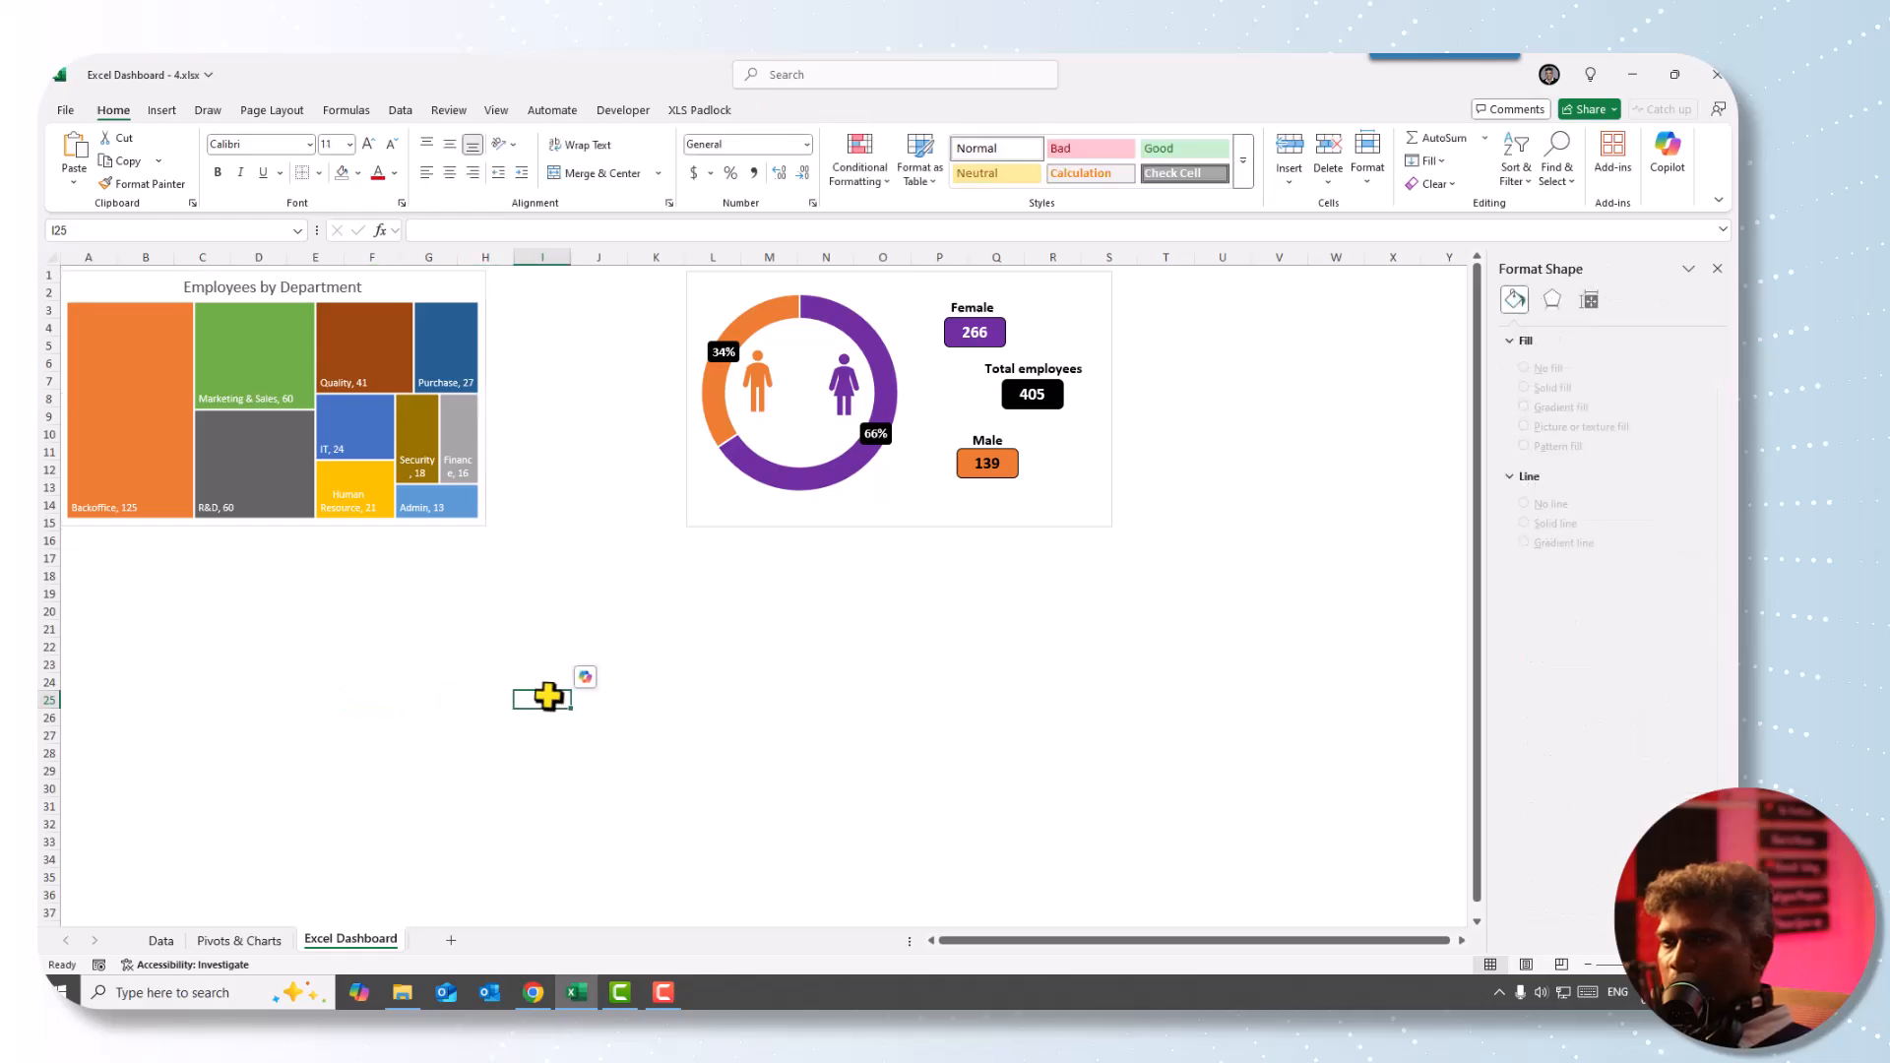
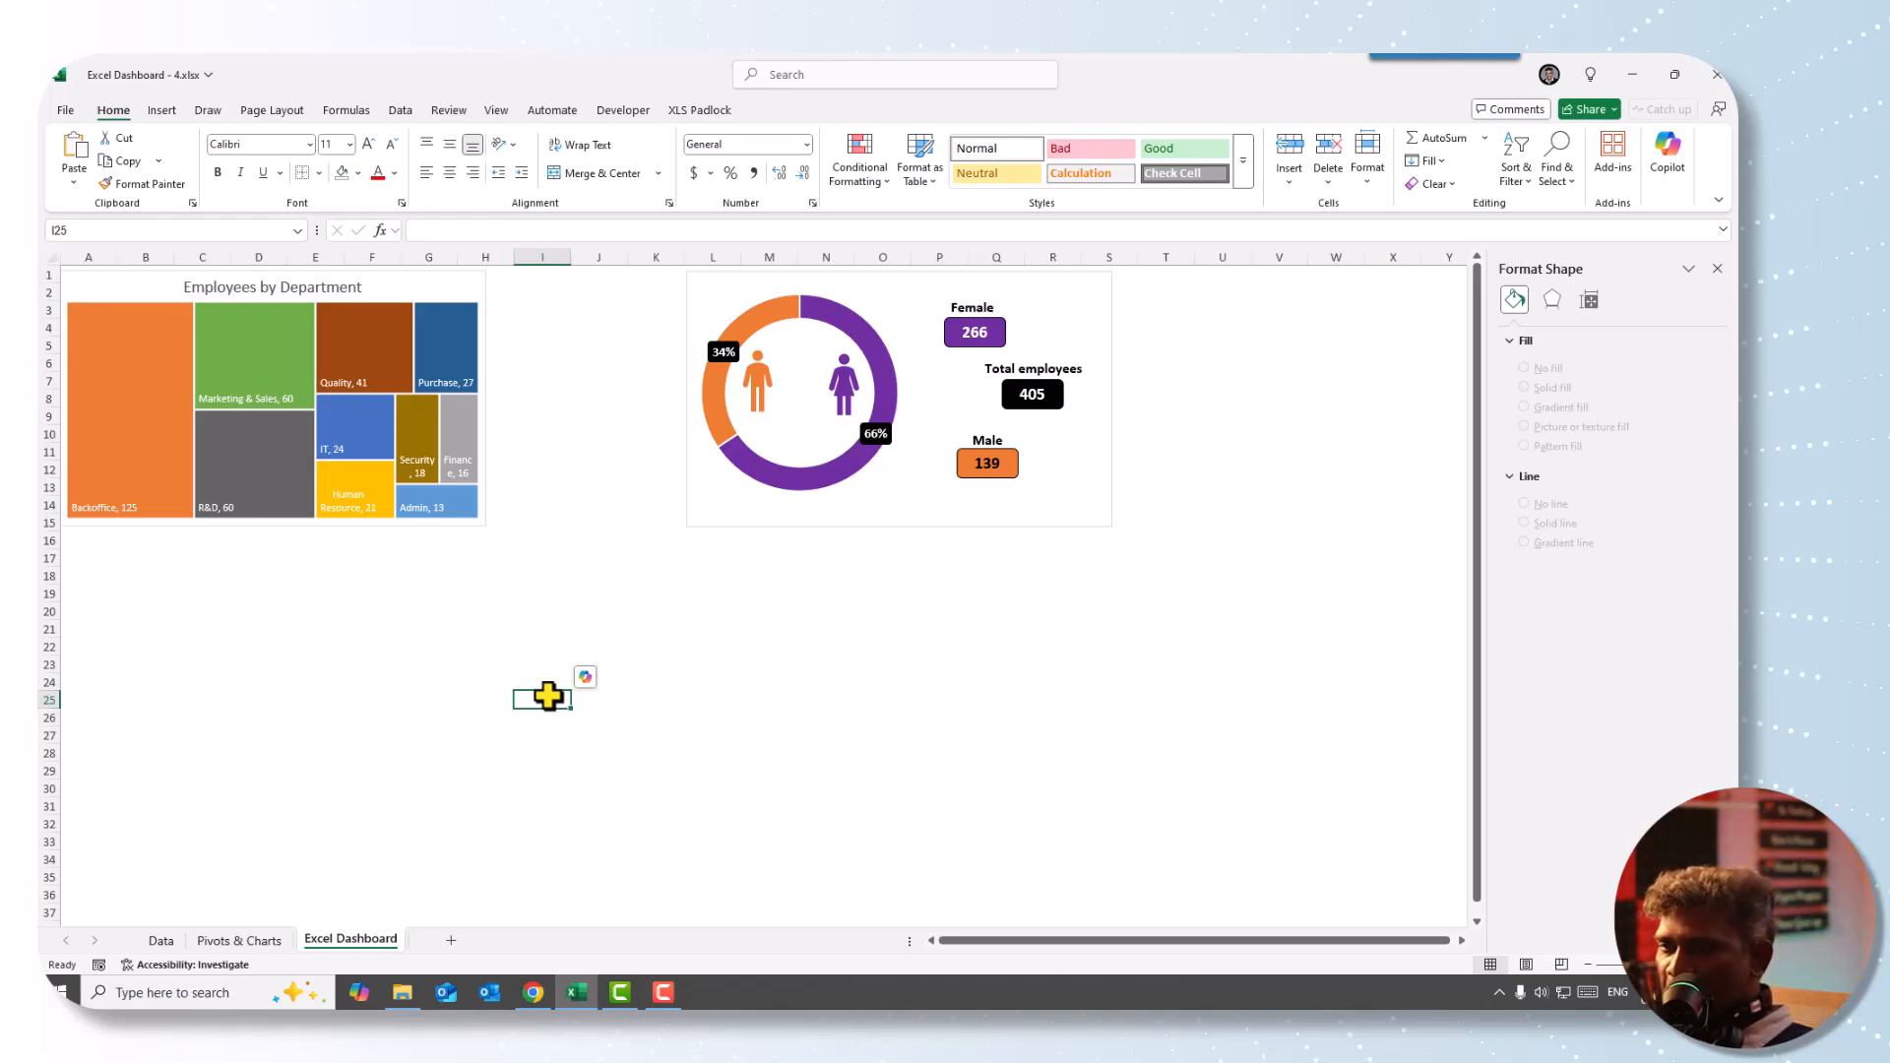
- Copy the gender PivotTable in A4:B7 on the Pivots & Charts sheet and paste it at J4
click(239, 942)
drag(122, 355, 230, 422)
key(ctrl+c)
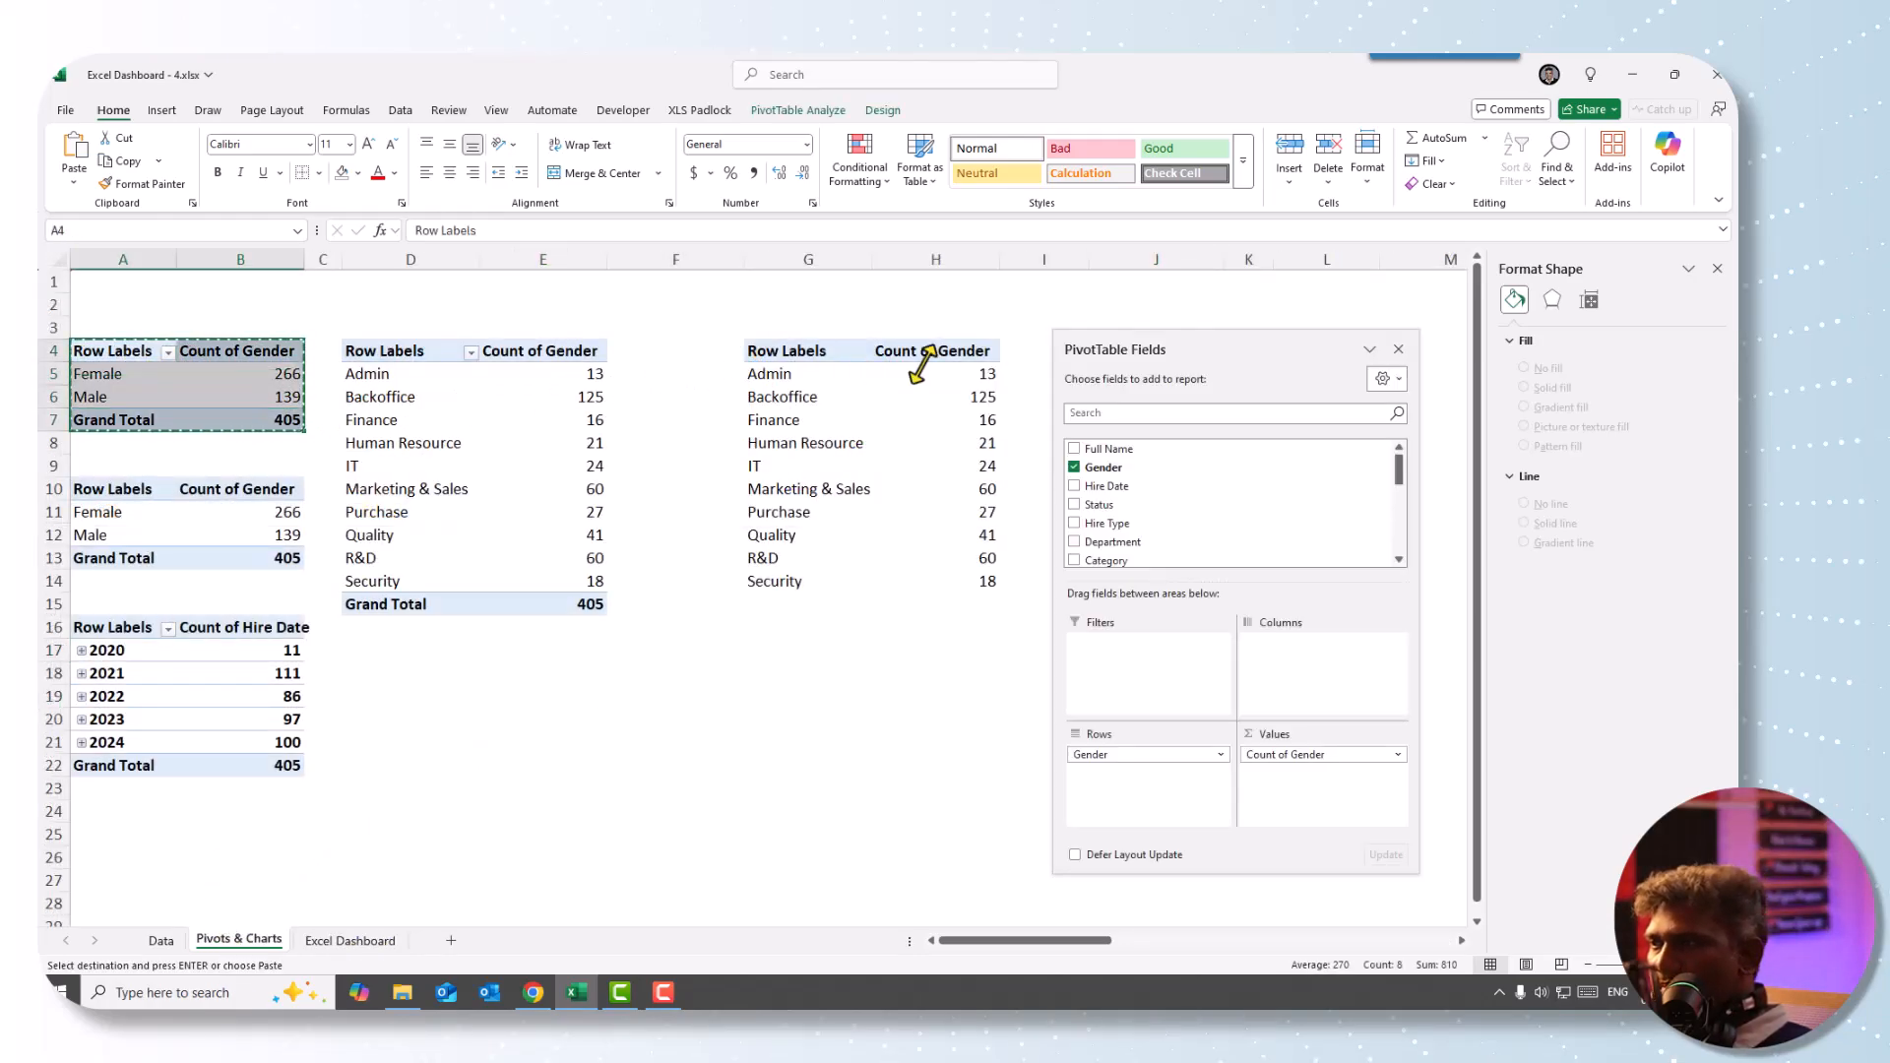
drag(1139, 347, 628, 345)
click(1123, 357)
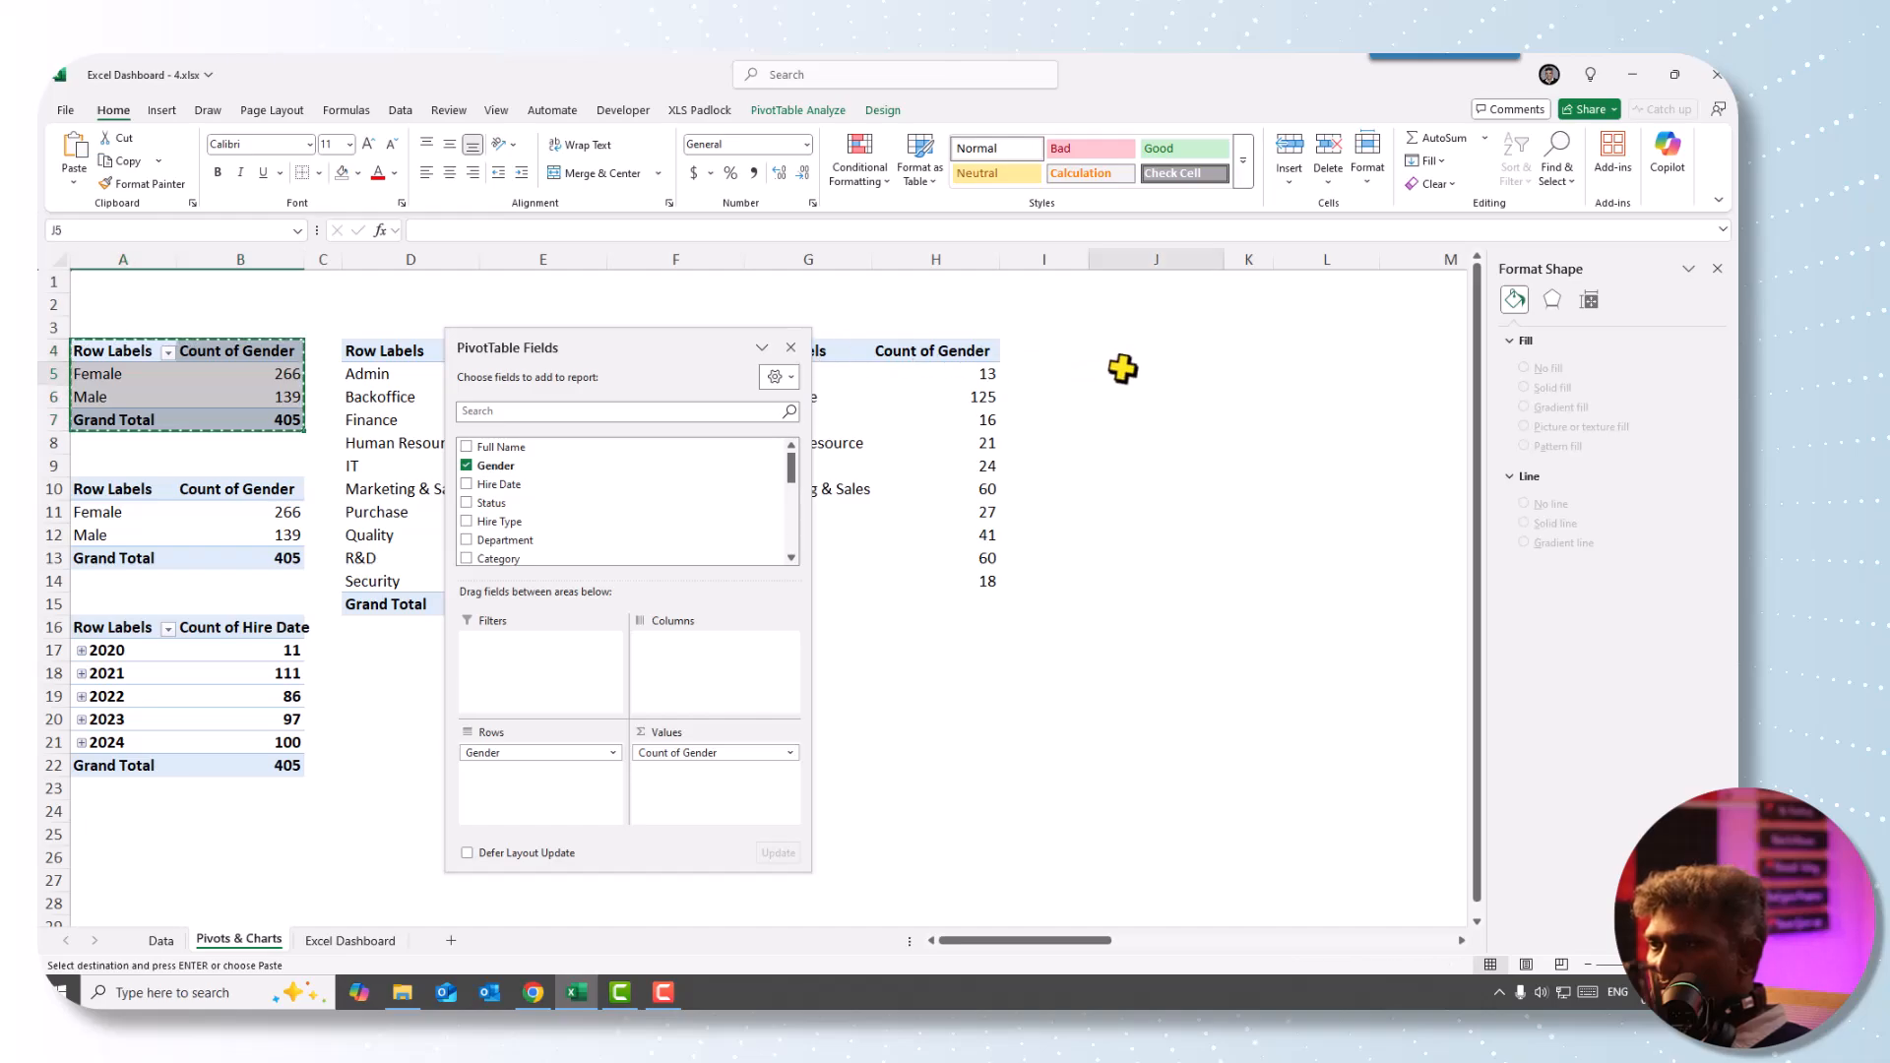
key(ctrl+v)
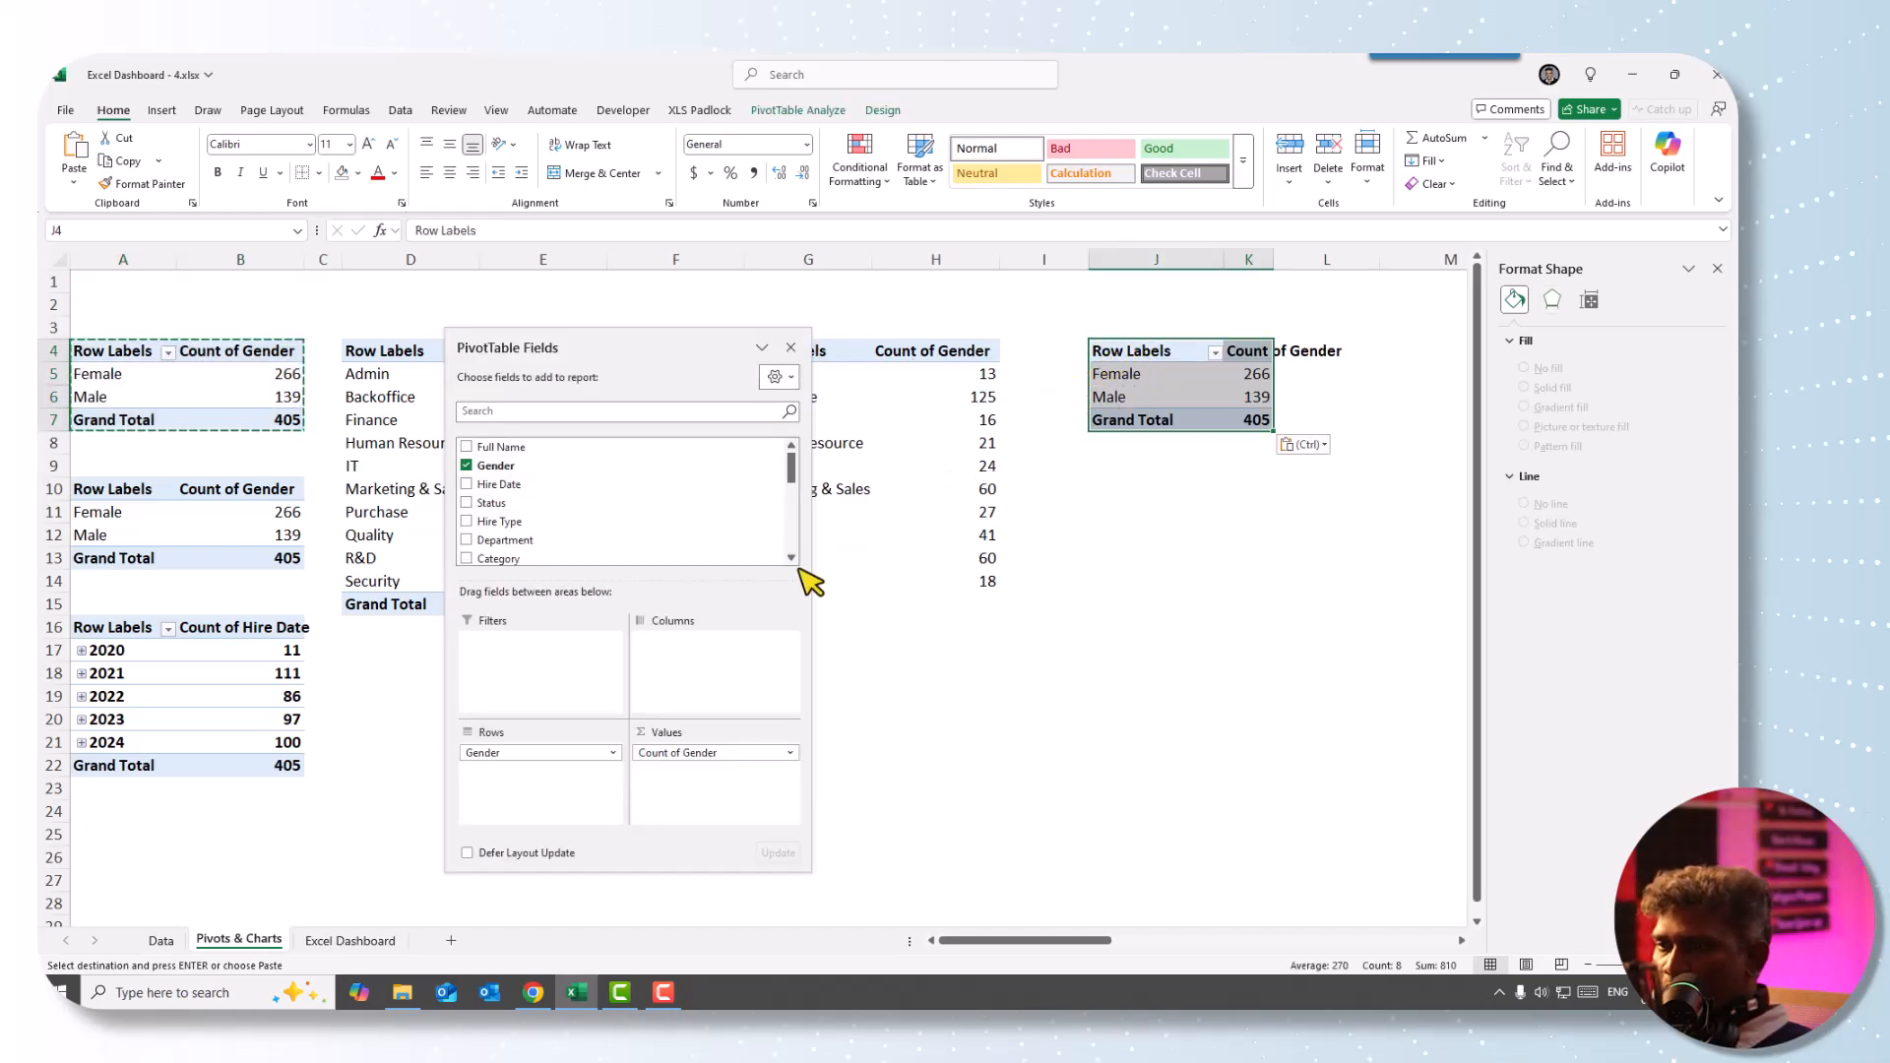
- Replace the Gender fields in the PivotTable at J4 with Hire Type as rows and Count of Hire Type as values
drag(502, 753, 540, 517)
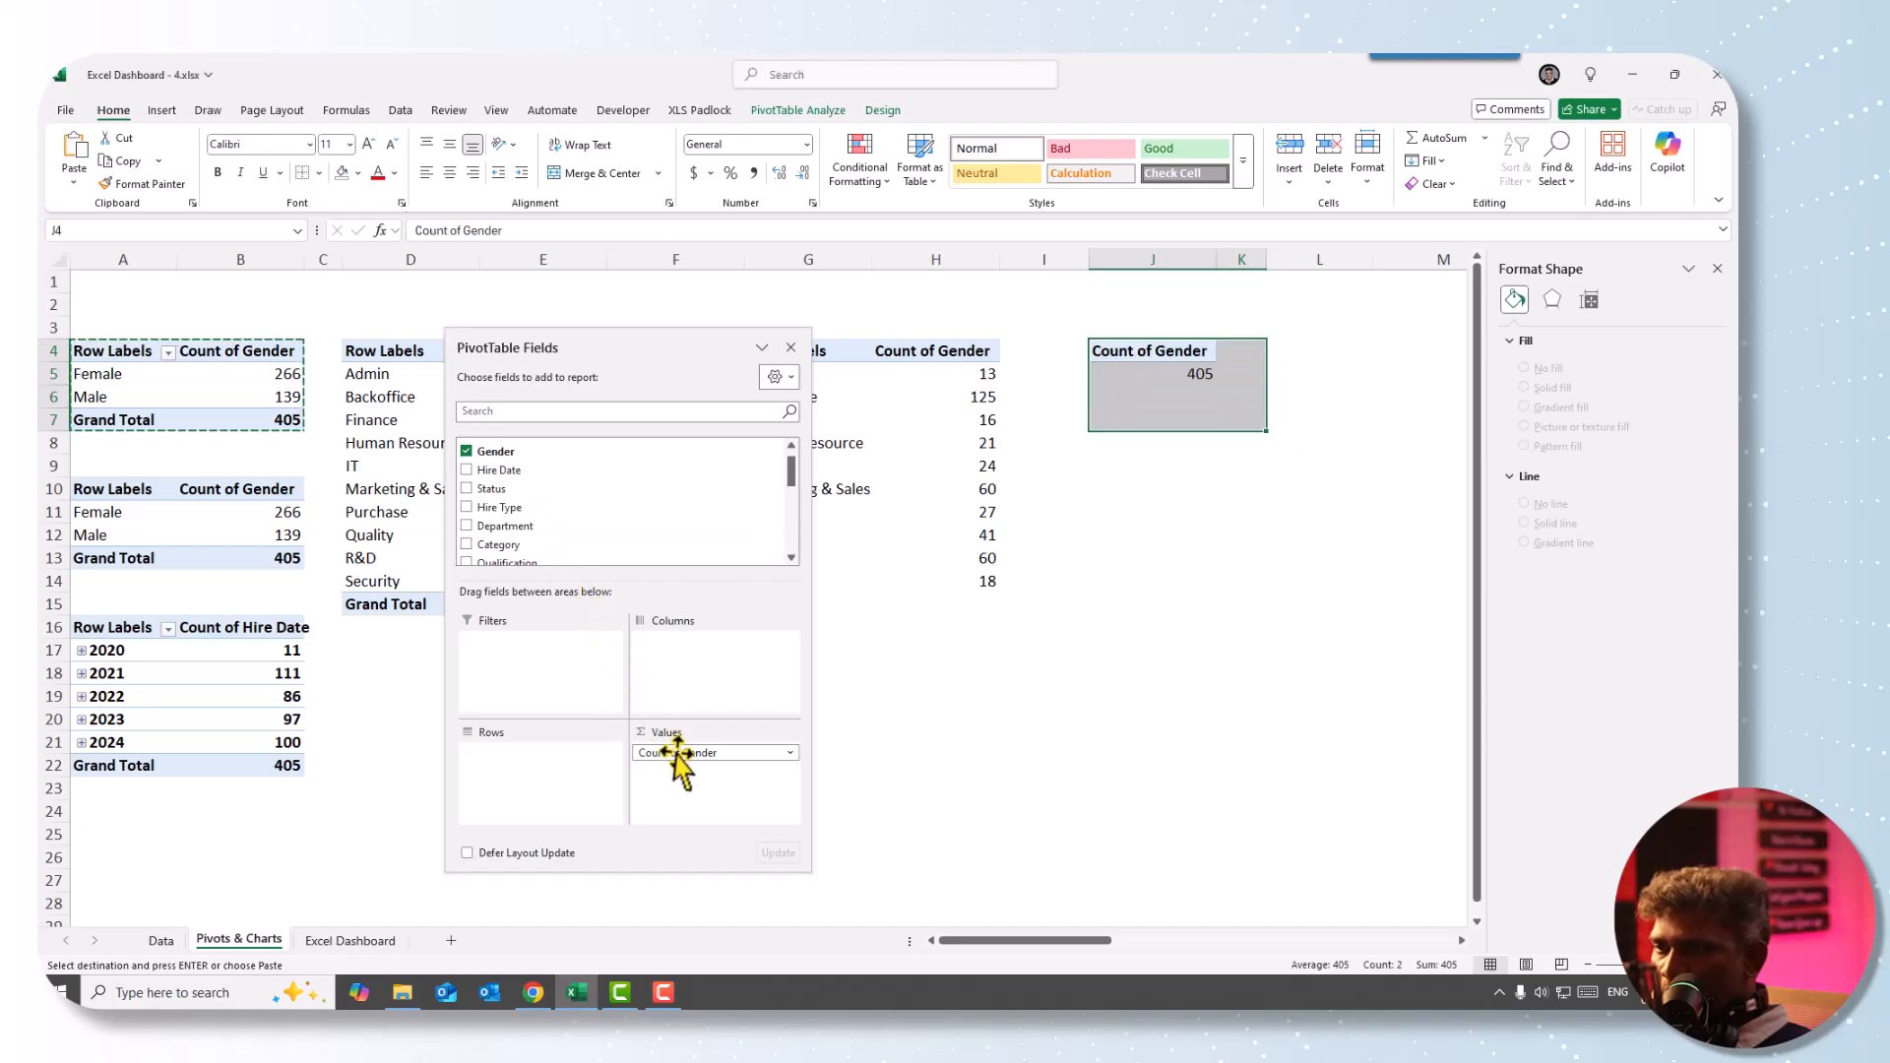
drag(663, 752, 626, 511)
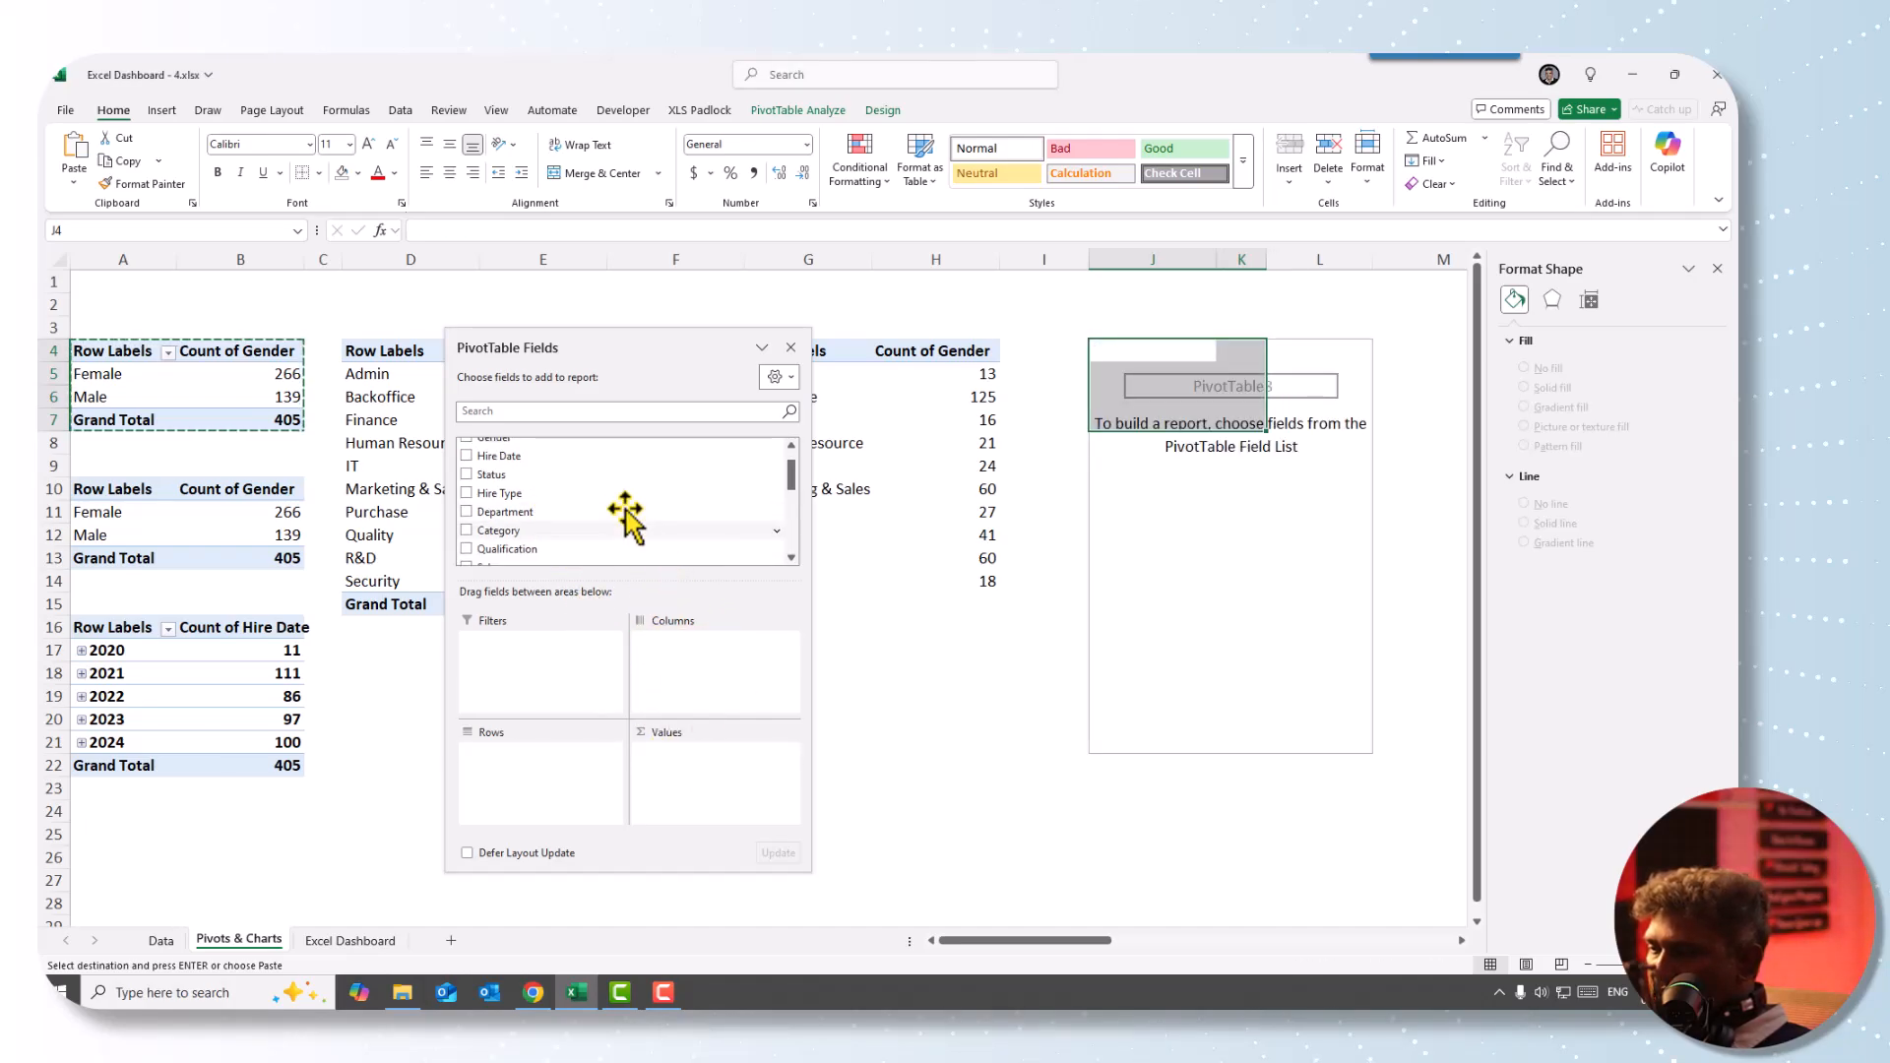
click(505, 412)
text(hi)
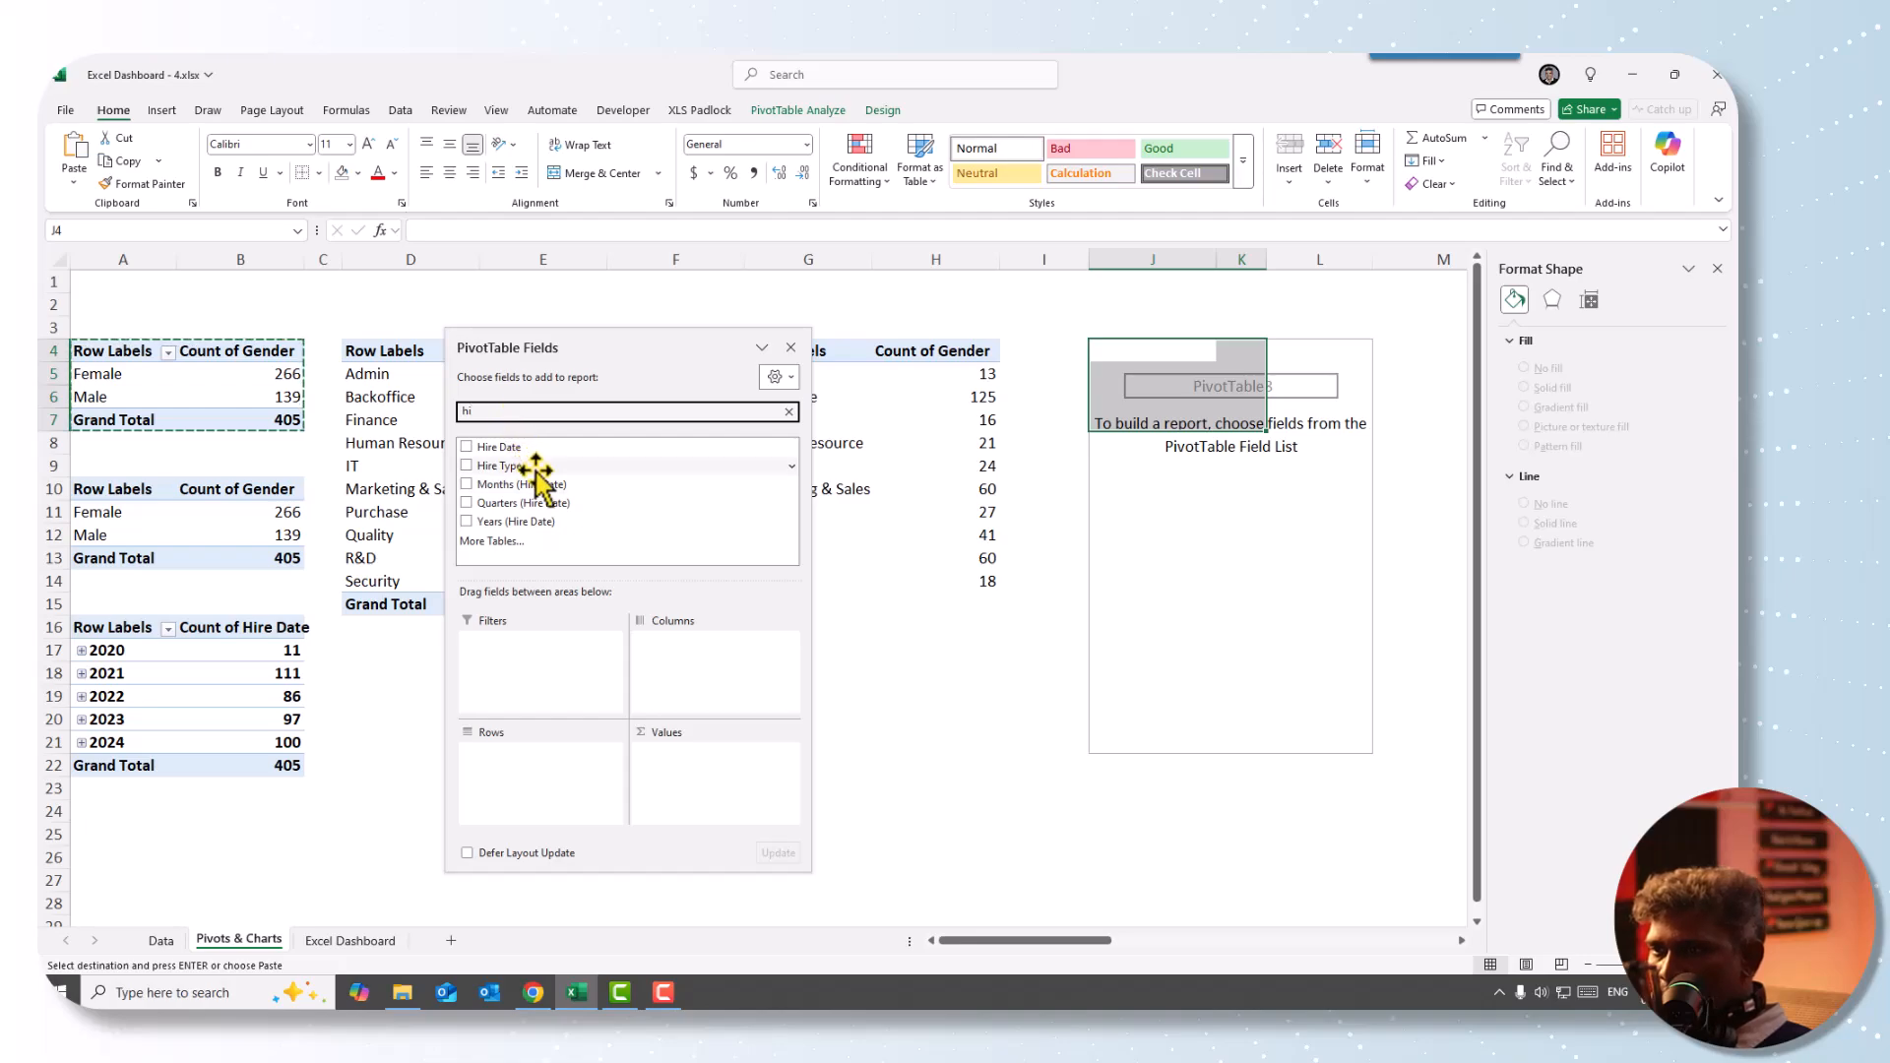
drag(535, 468, 524, 787)
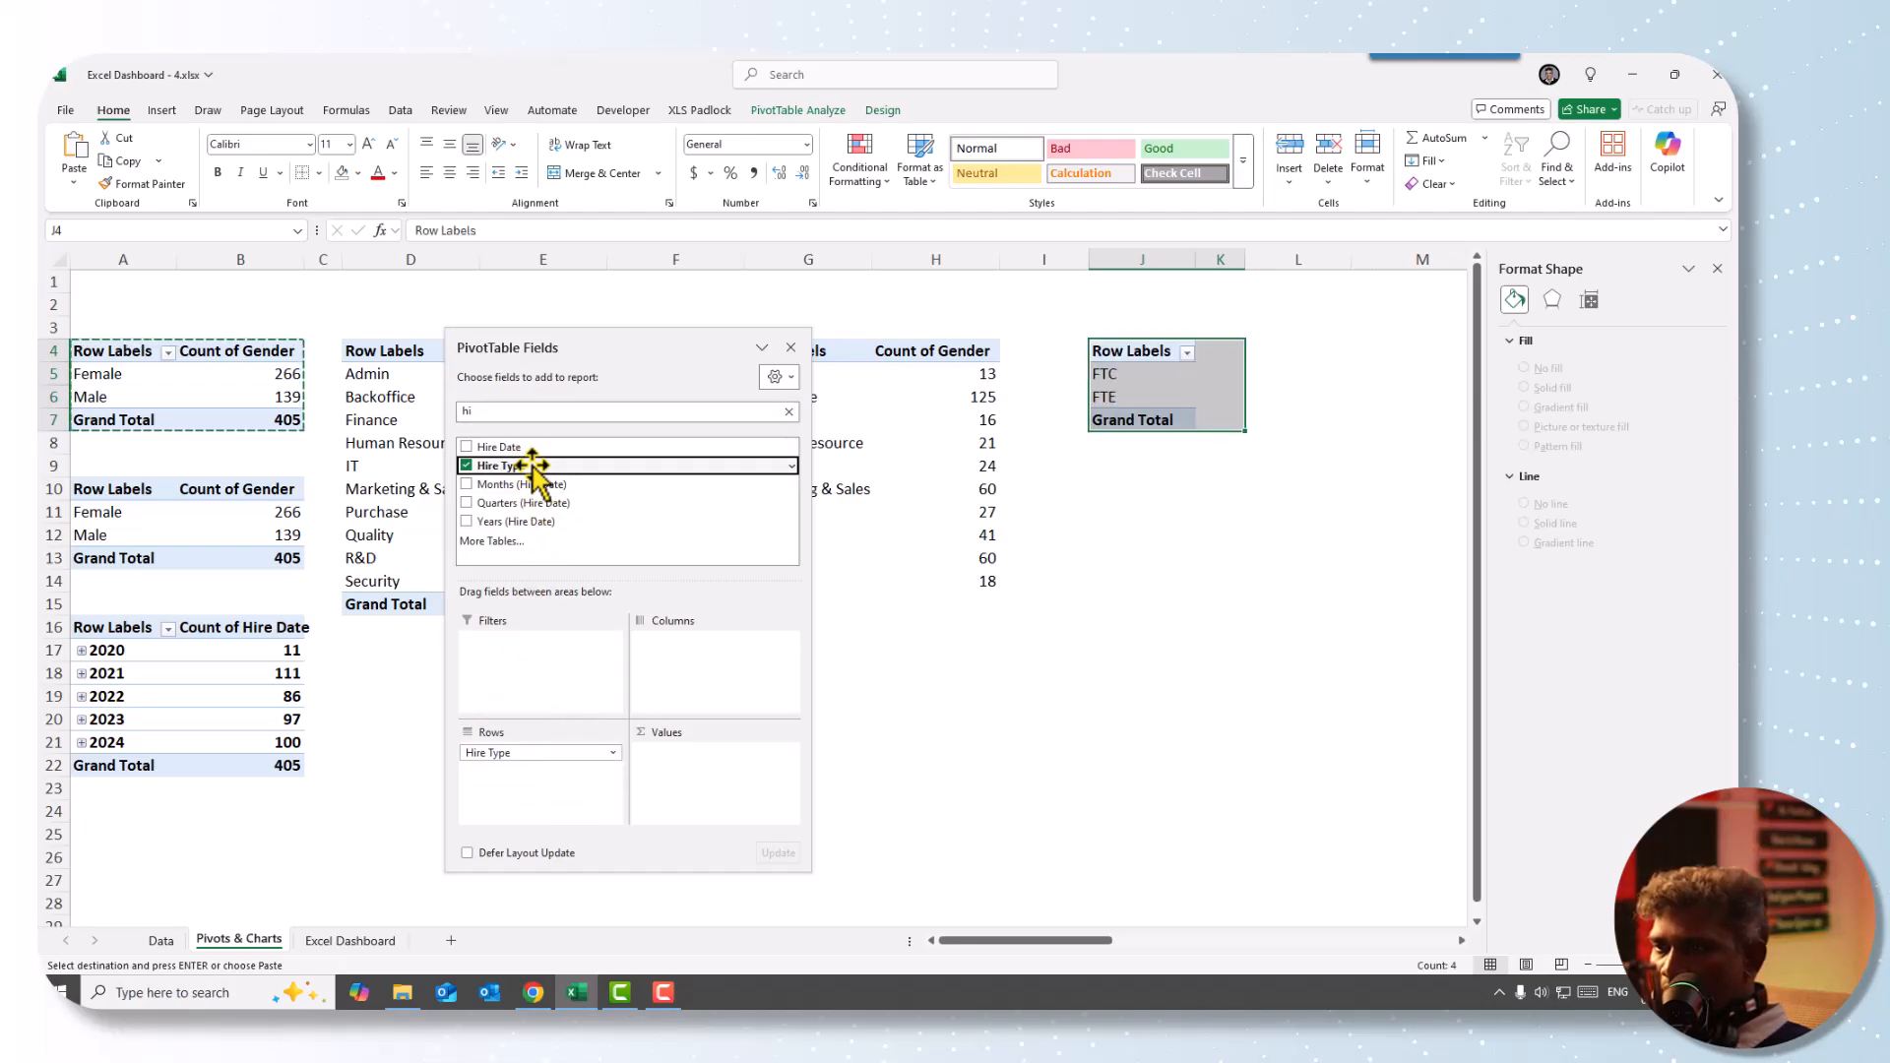
drag(532, 465, 731, 815)
drag(723, 803, 729, 809)
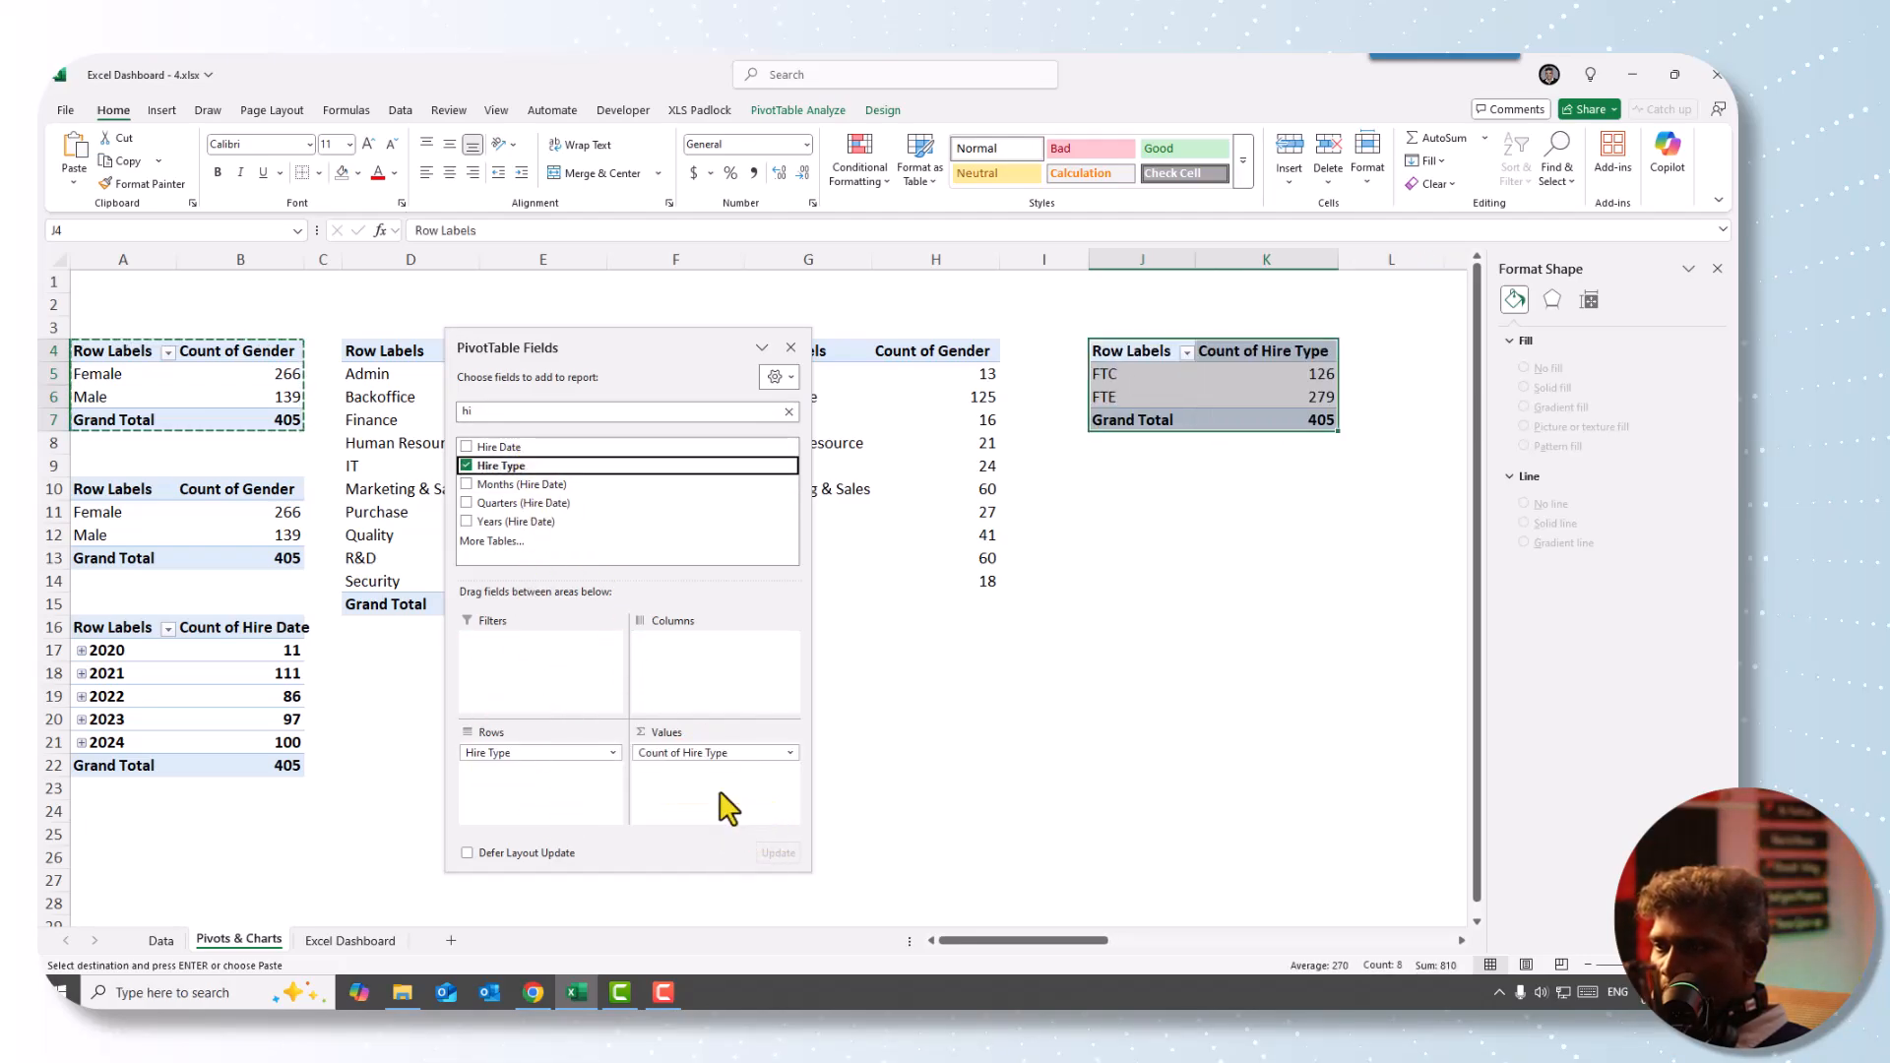
click(1179, 512)
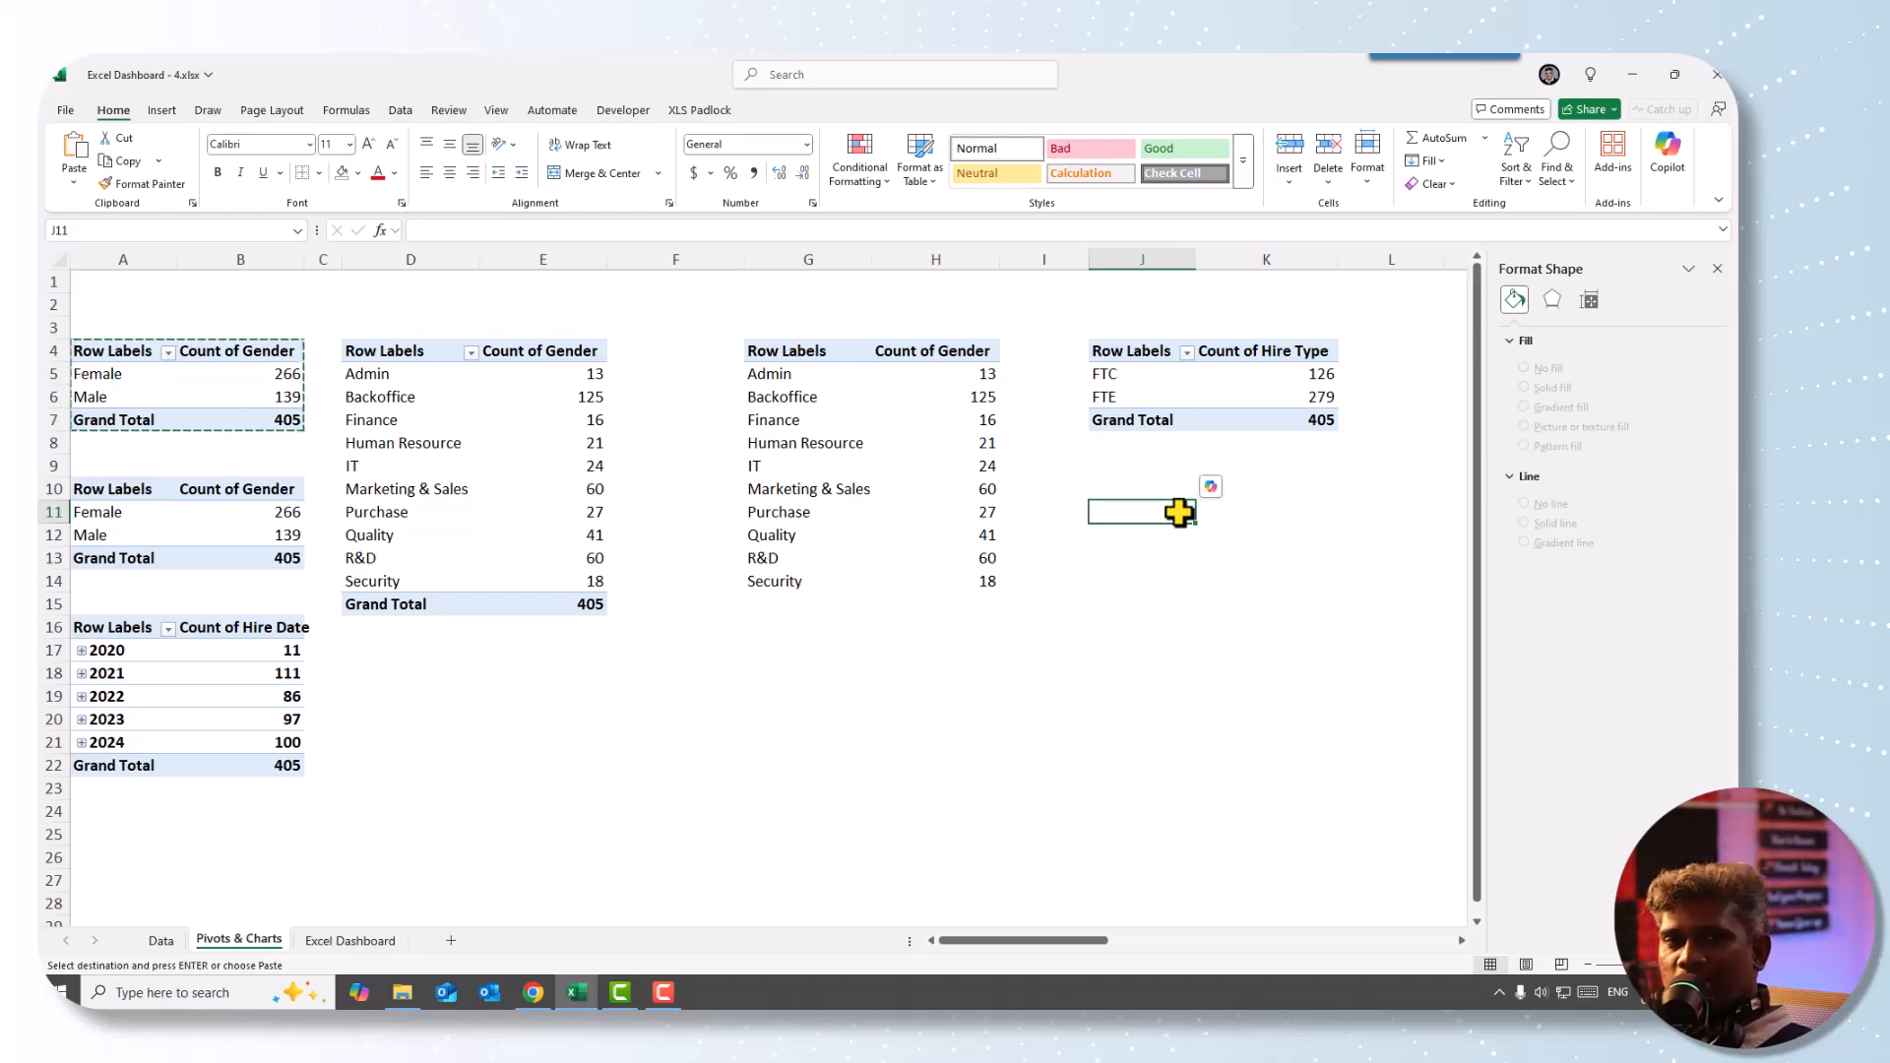
- Insert a 2-D clustered bar PivotChart from the Hire Type PivotTable at J4
click(1139, 356)
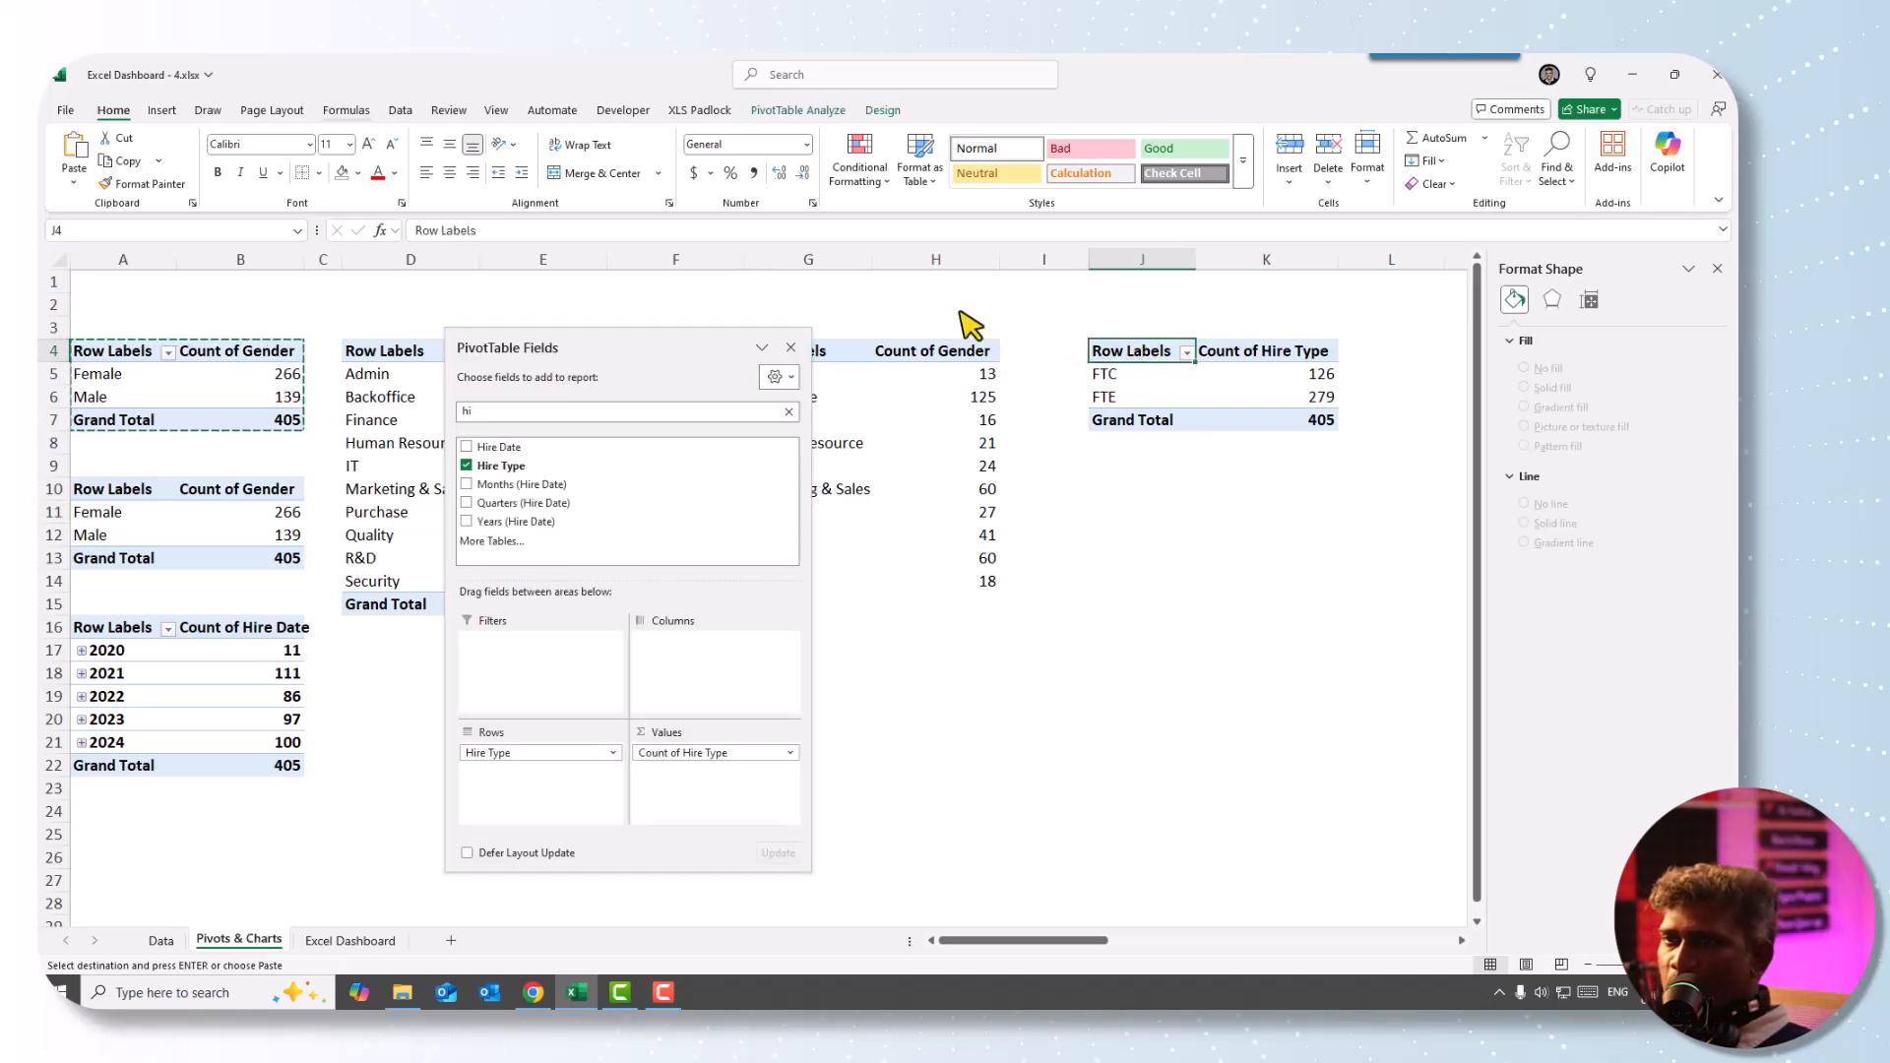
click(164, 110)
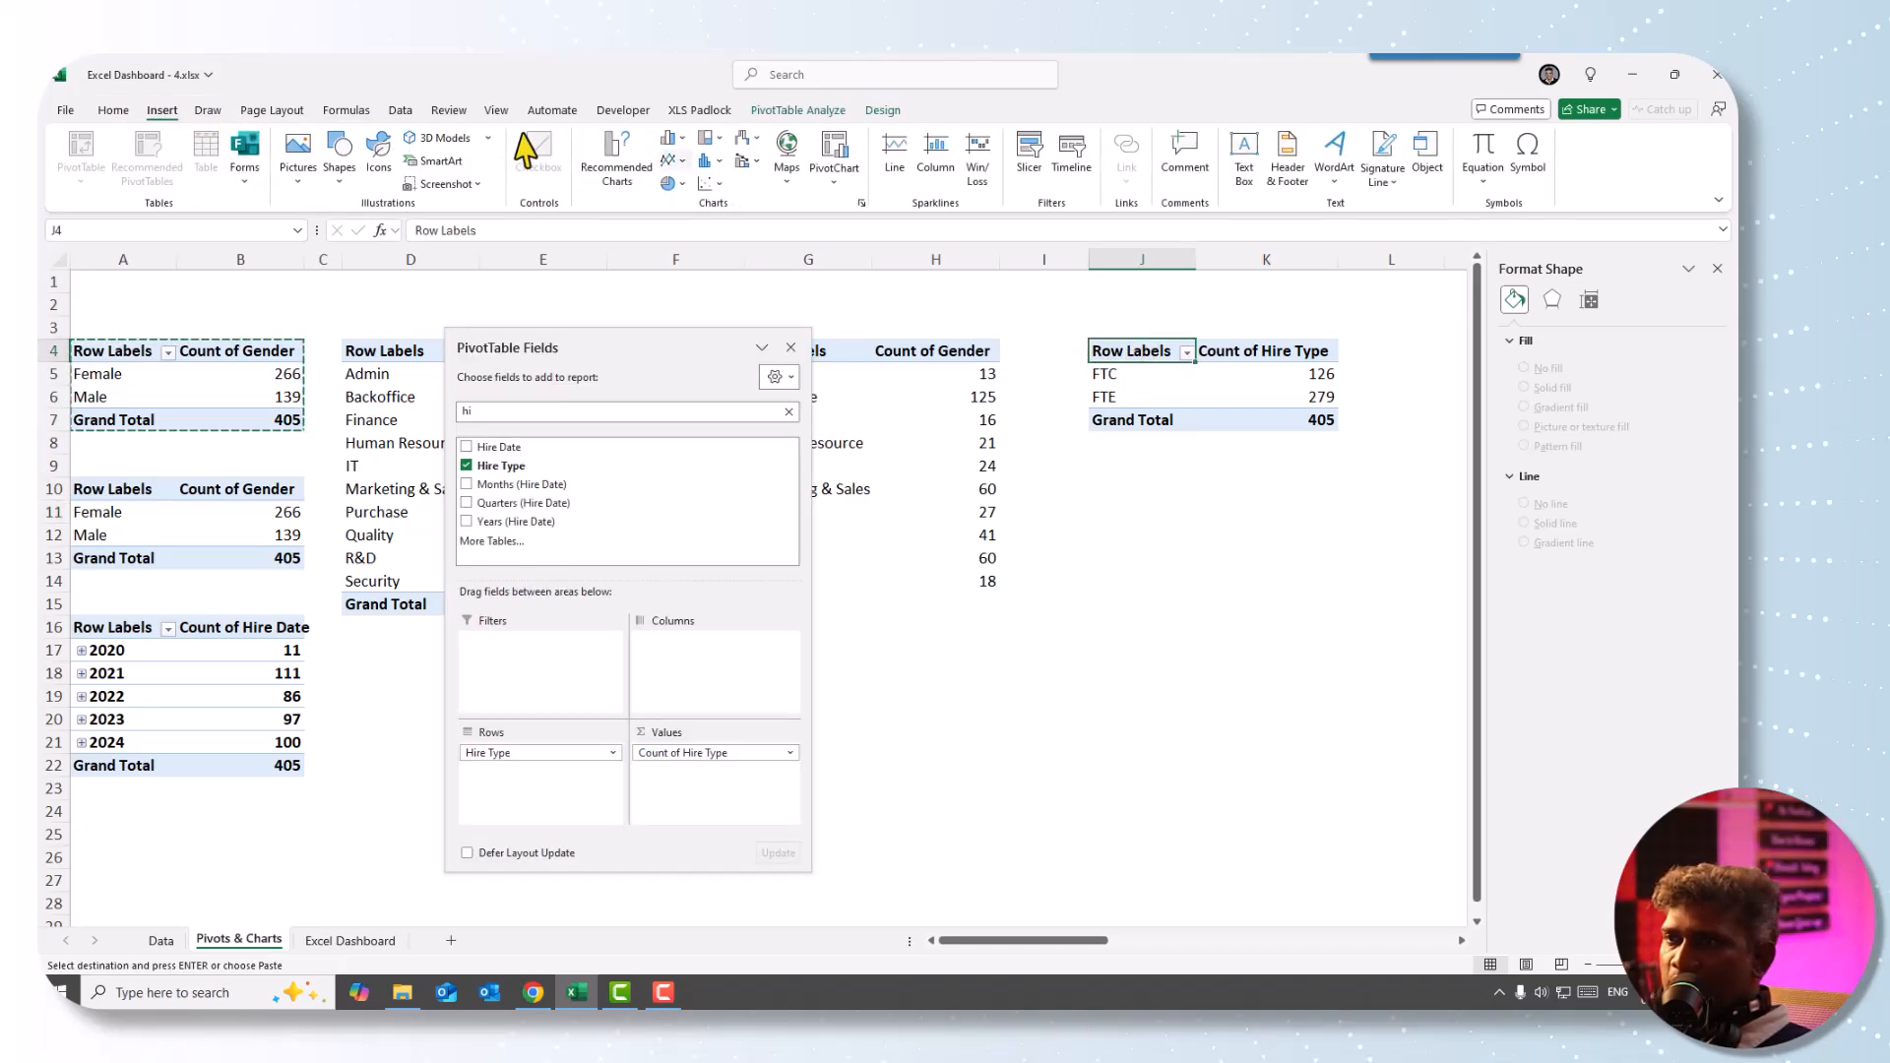
click(673, 139)
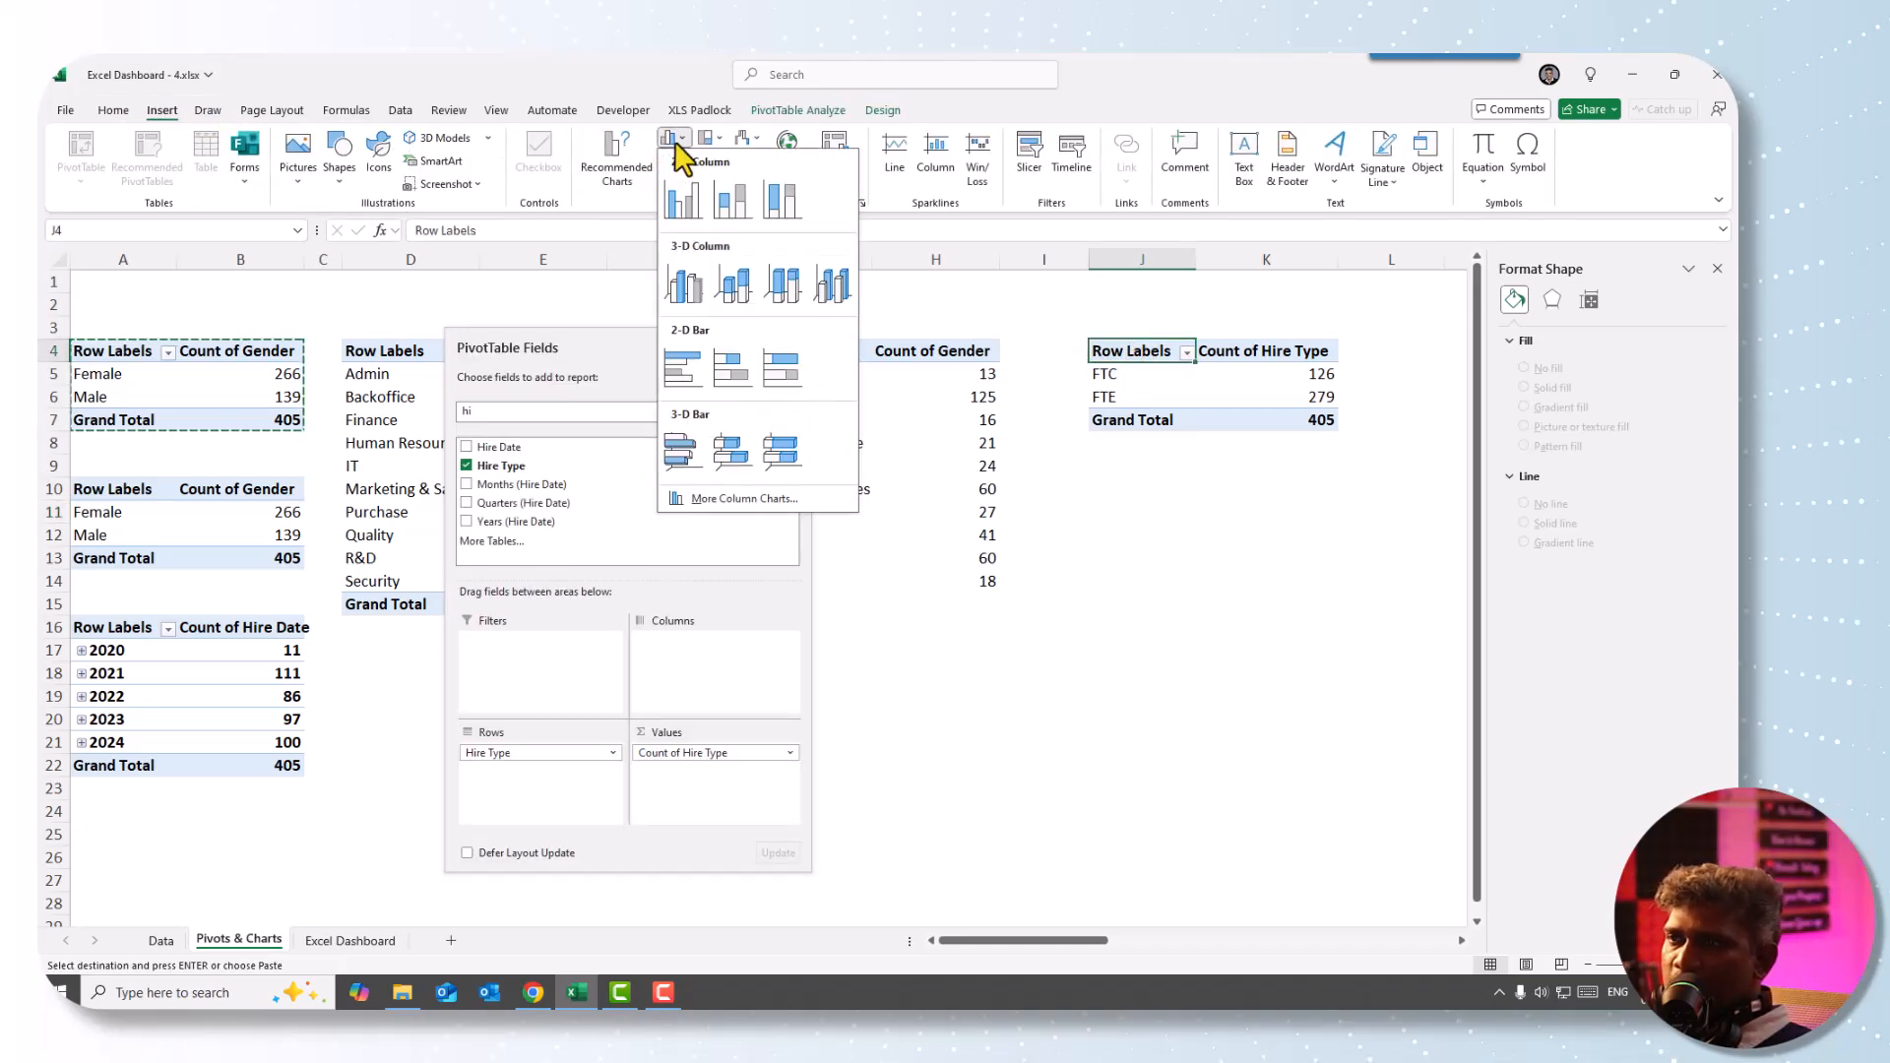
click(681, 356)
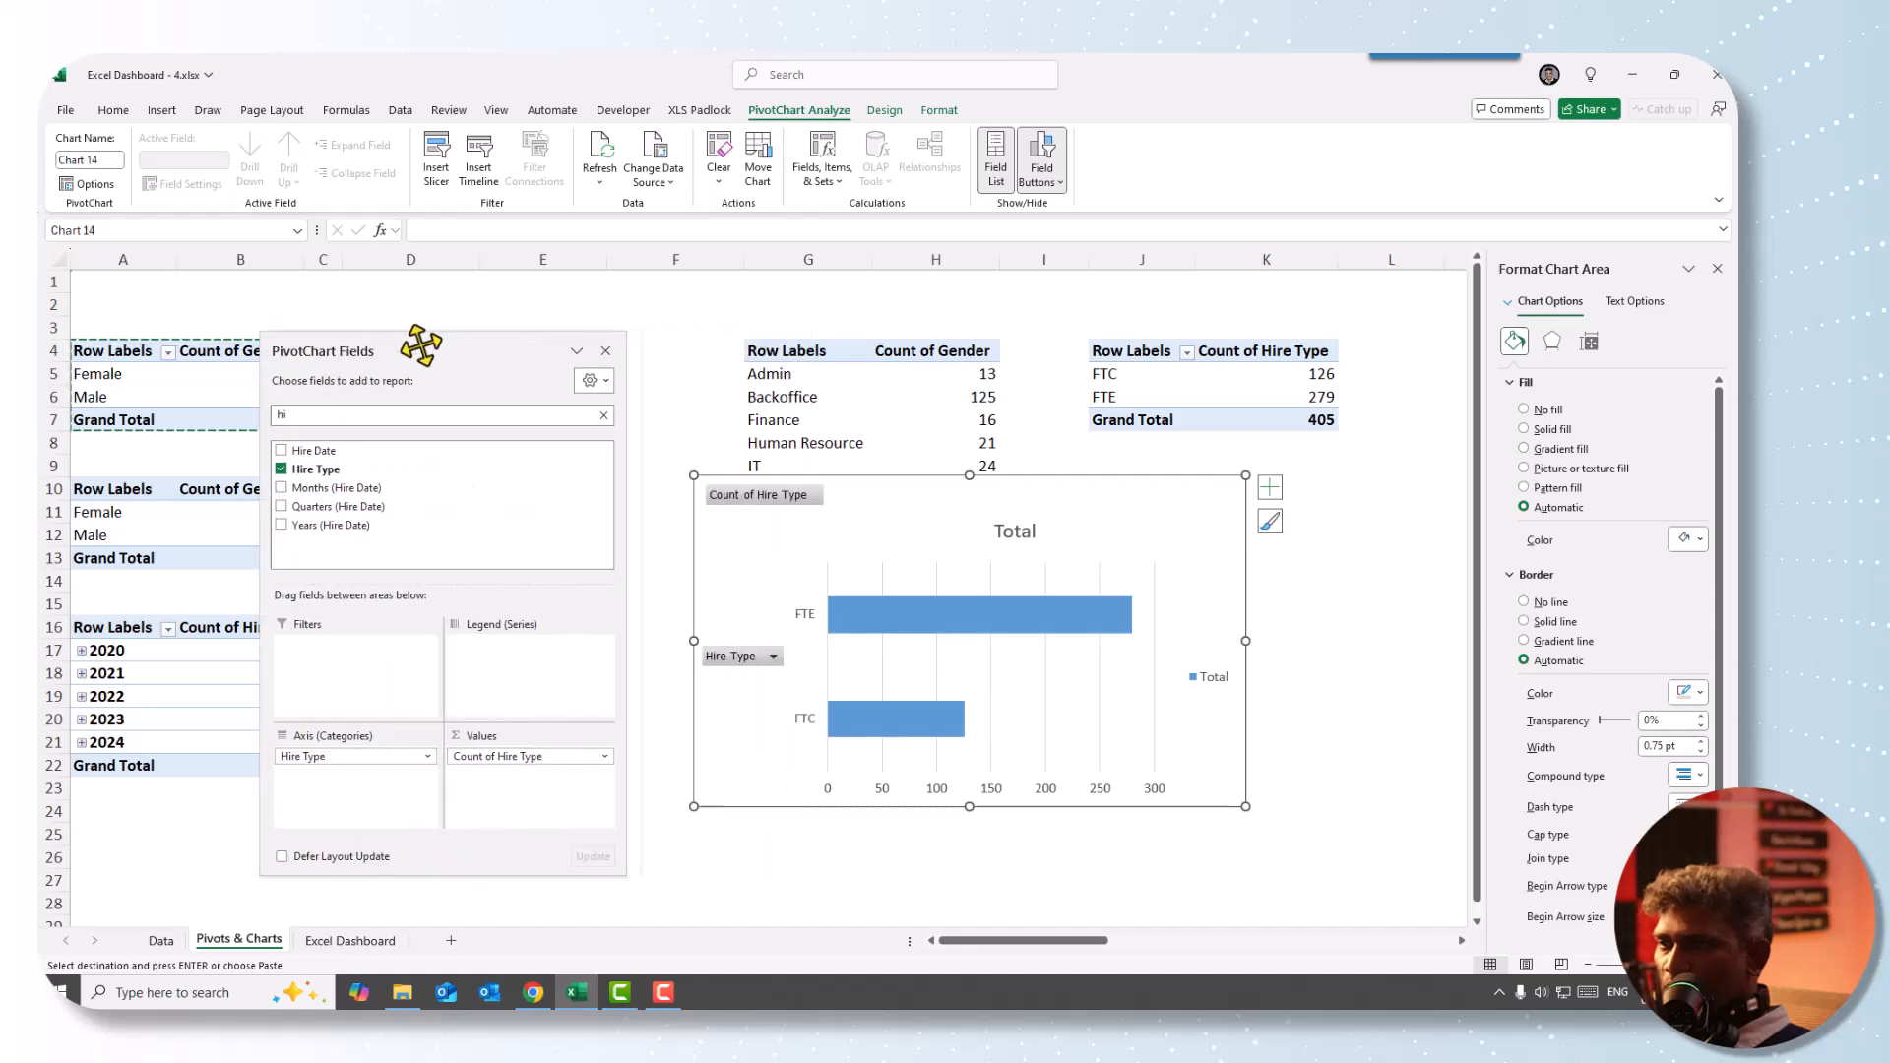
drag(630, 347, 363, 342)
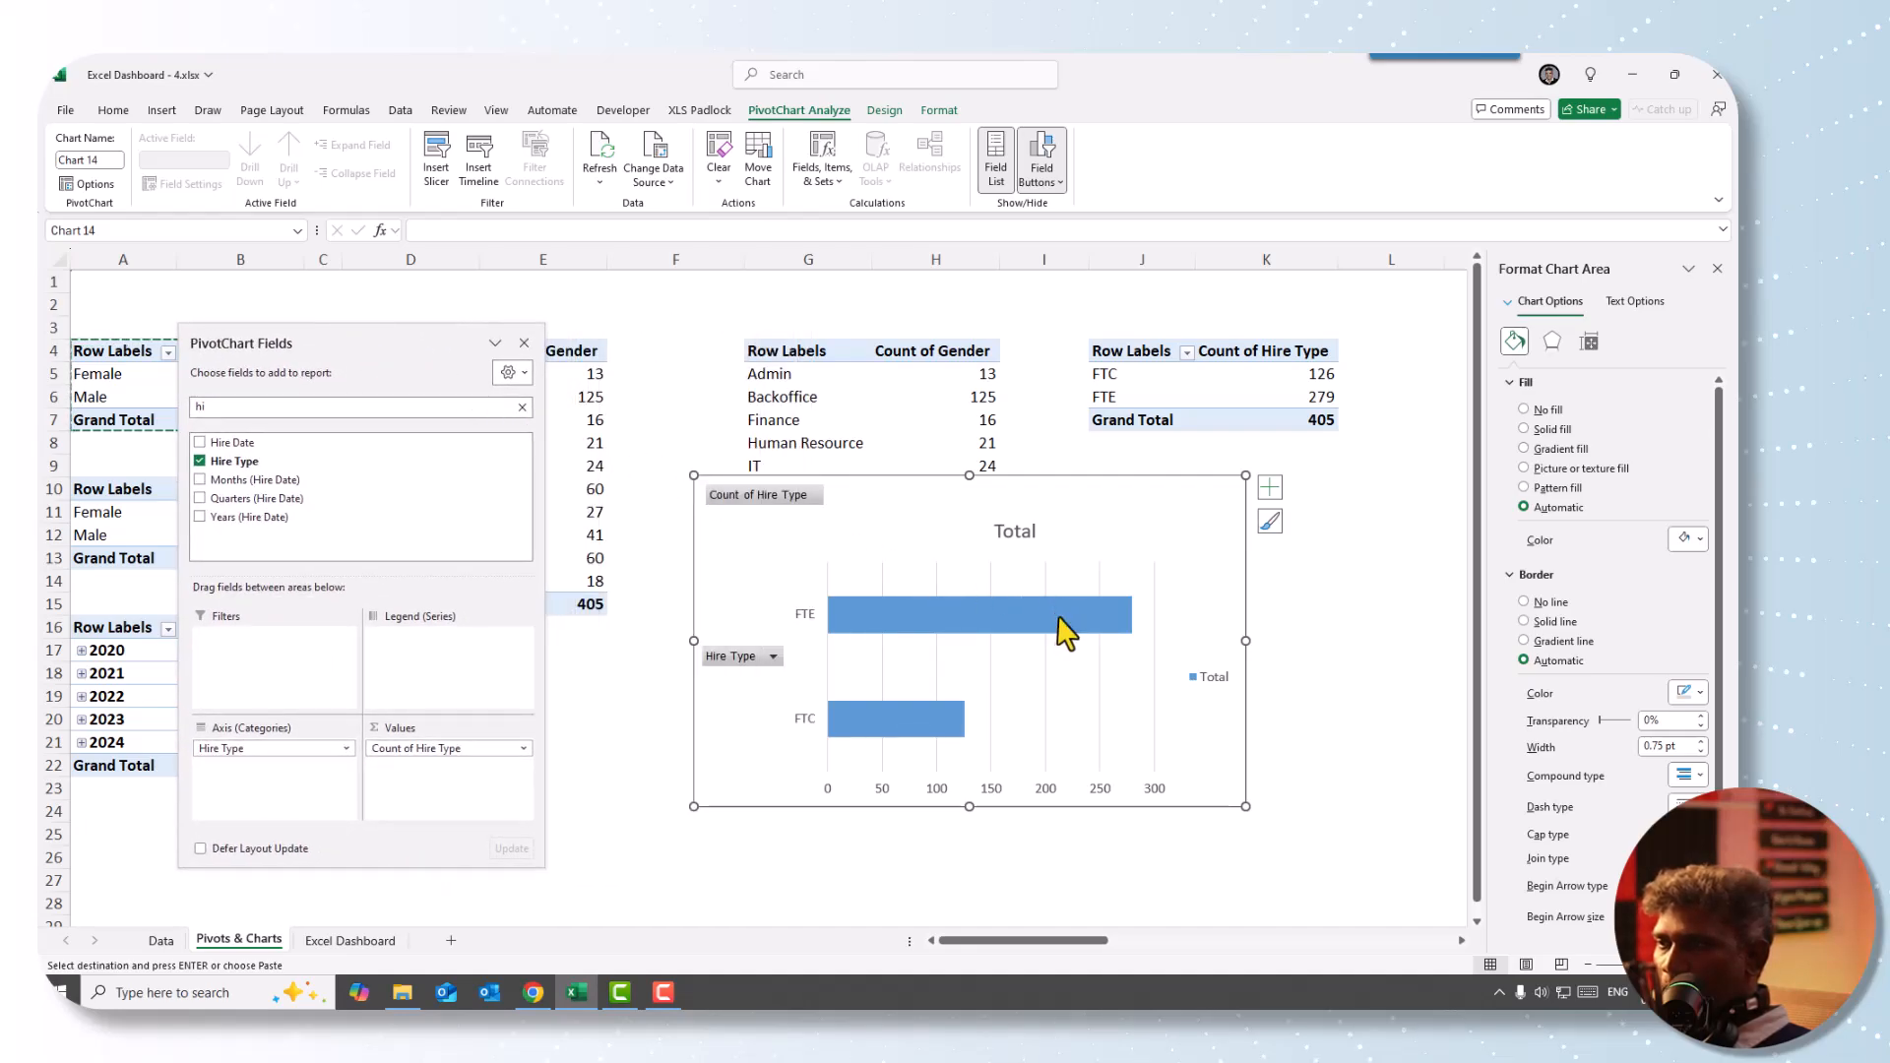
- Hide all field buttons on the Hire Type bar chart and delete its legend
click(1046, 156)
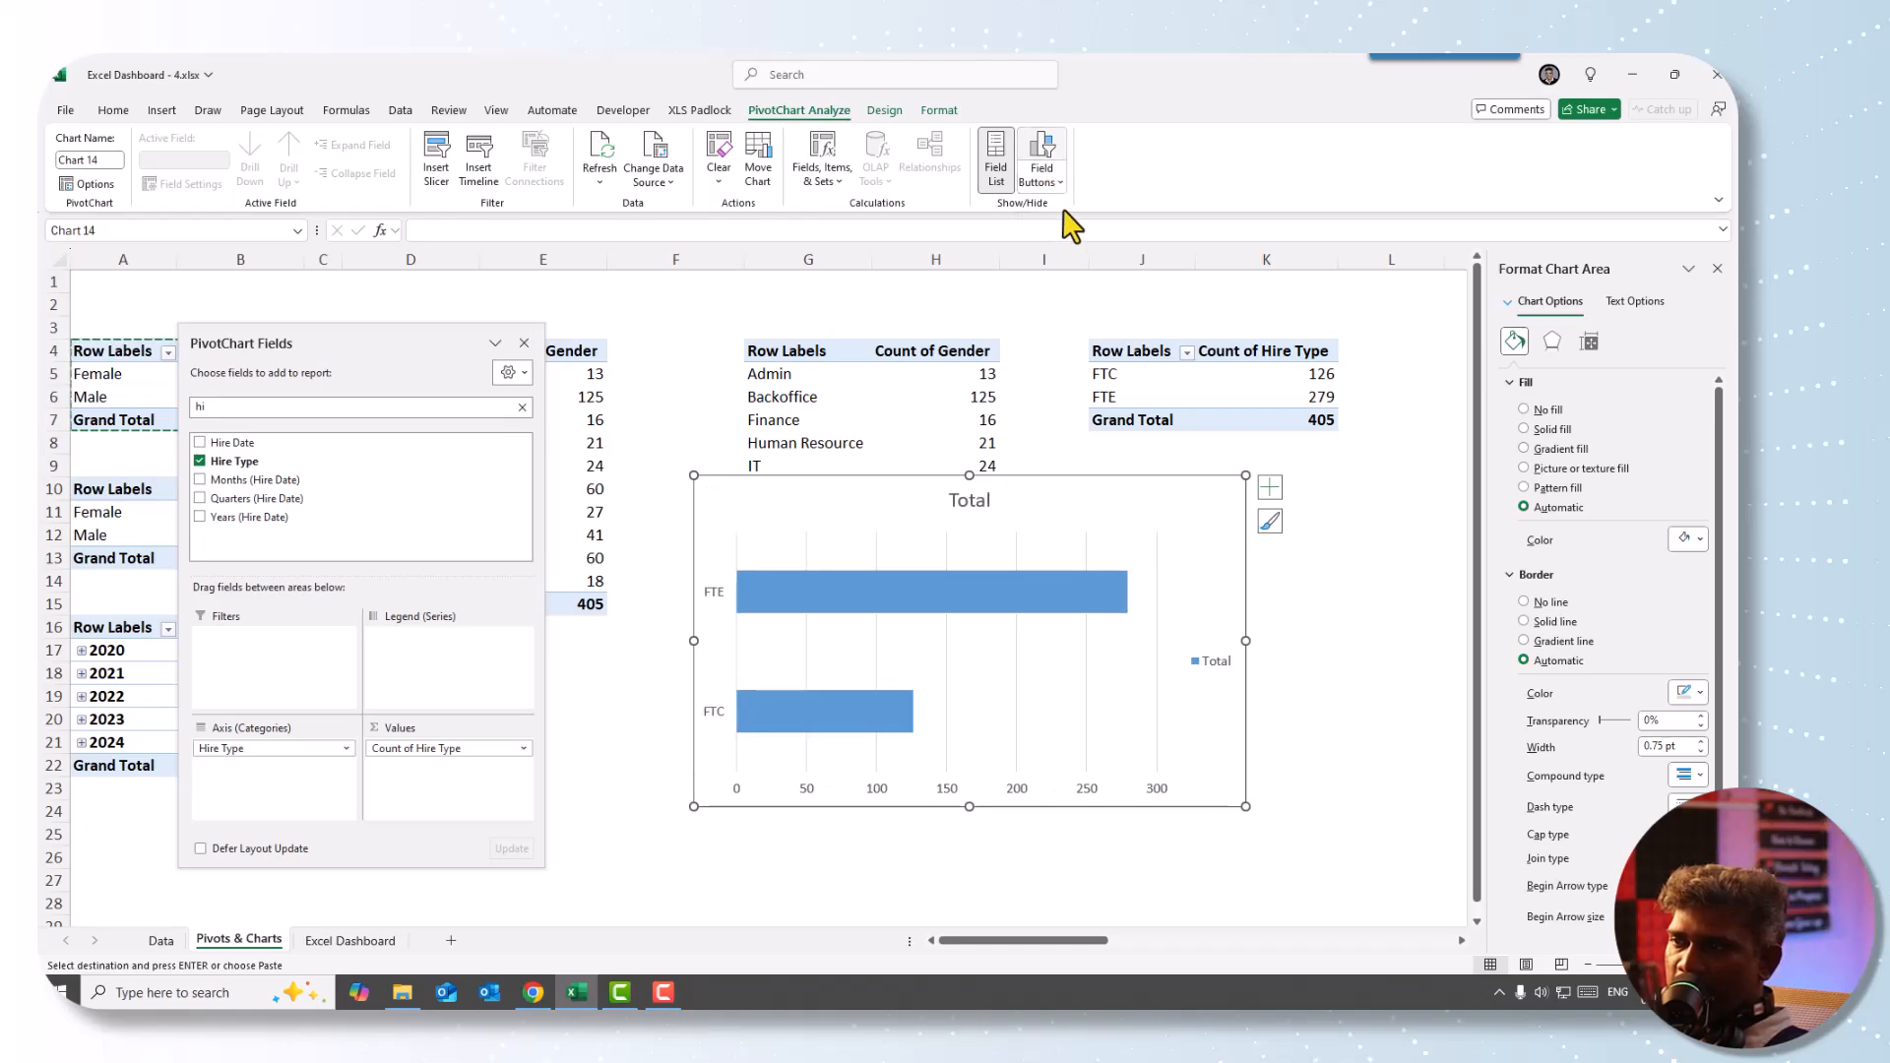
click(1214, 667)
key(Delete)
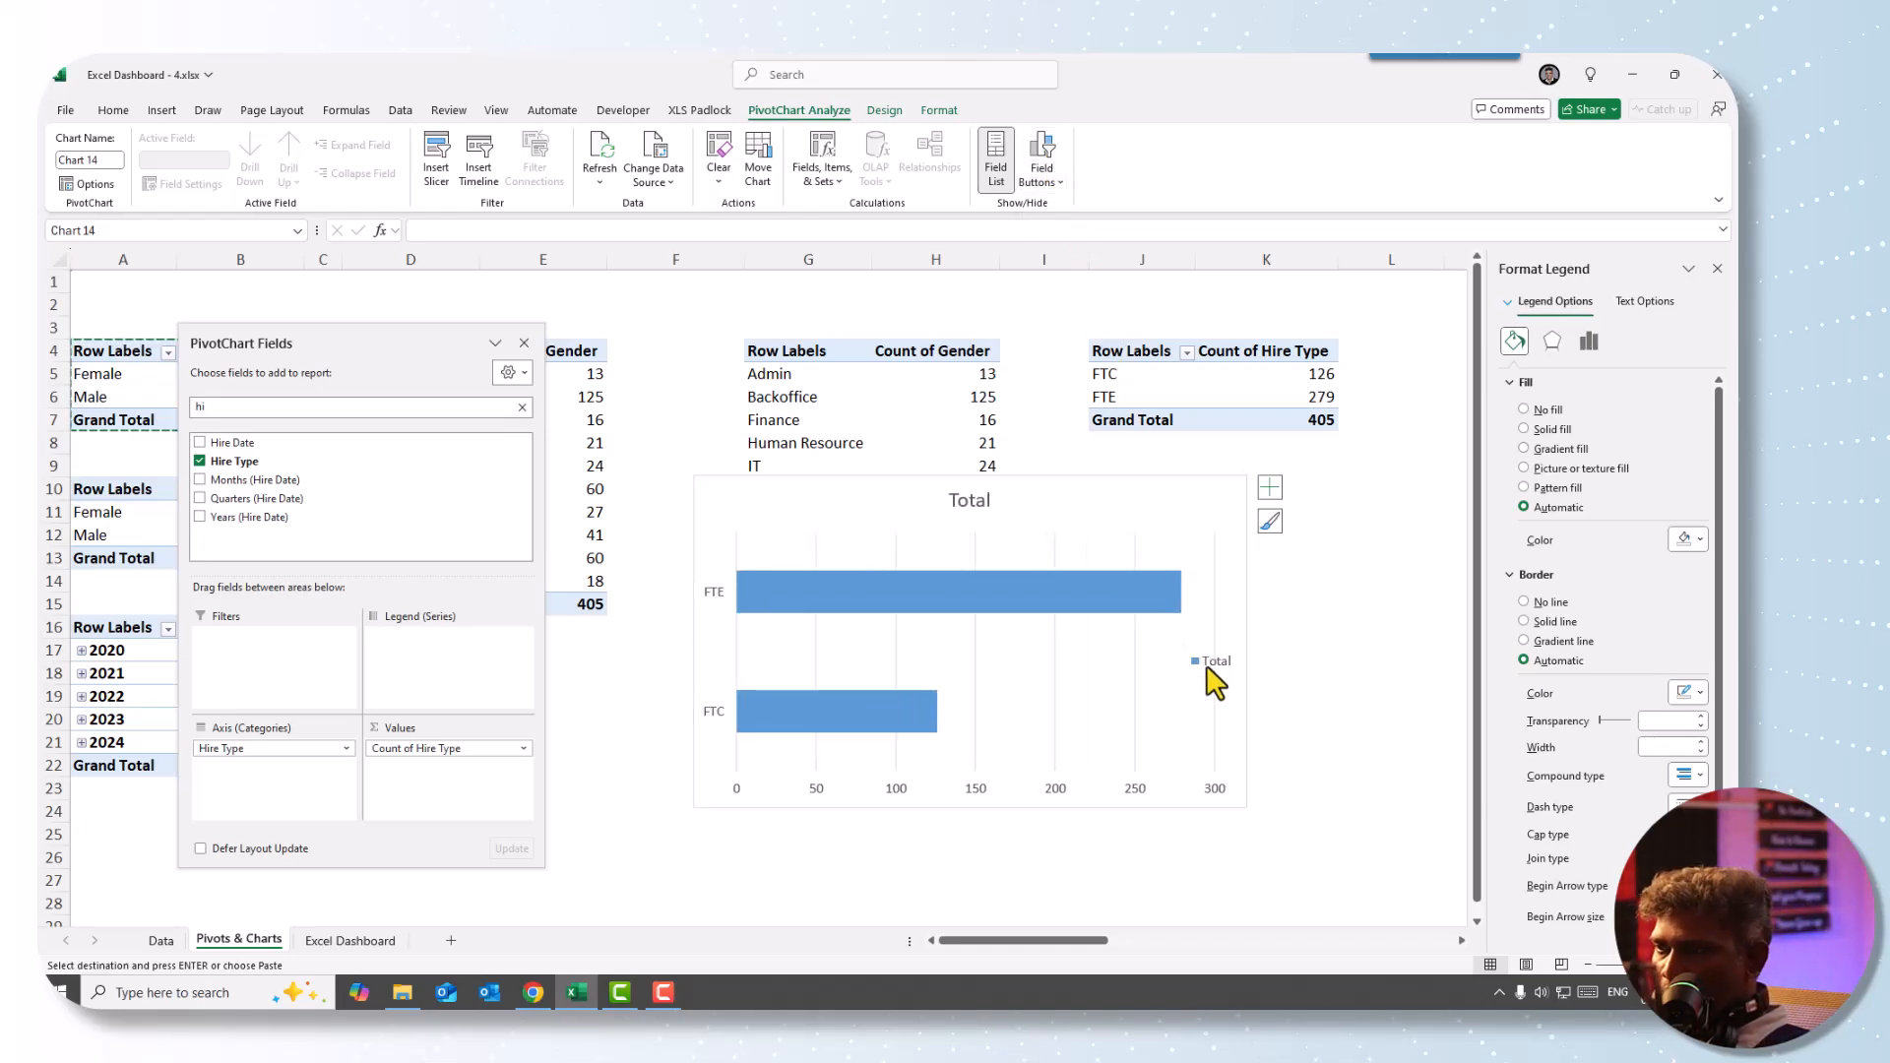
- Change the bar chart's title to "Emp type" and delete its major gridlines
click(975, 500)
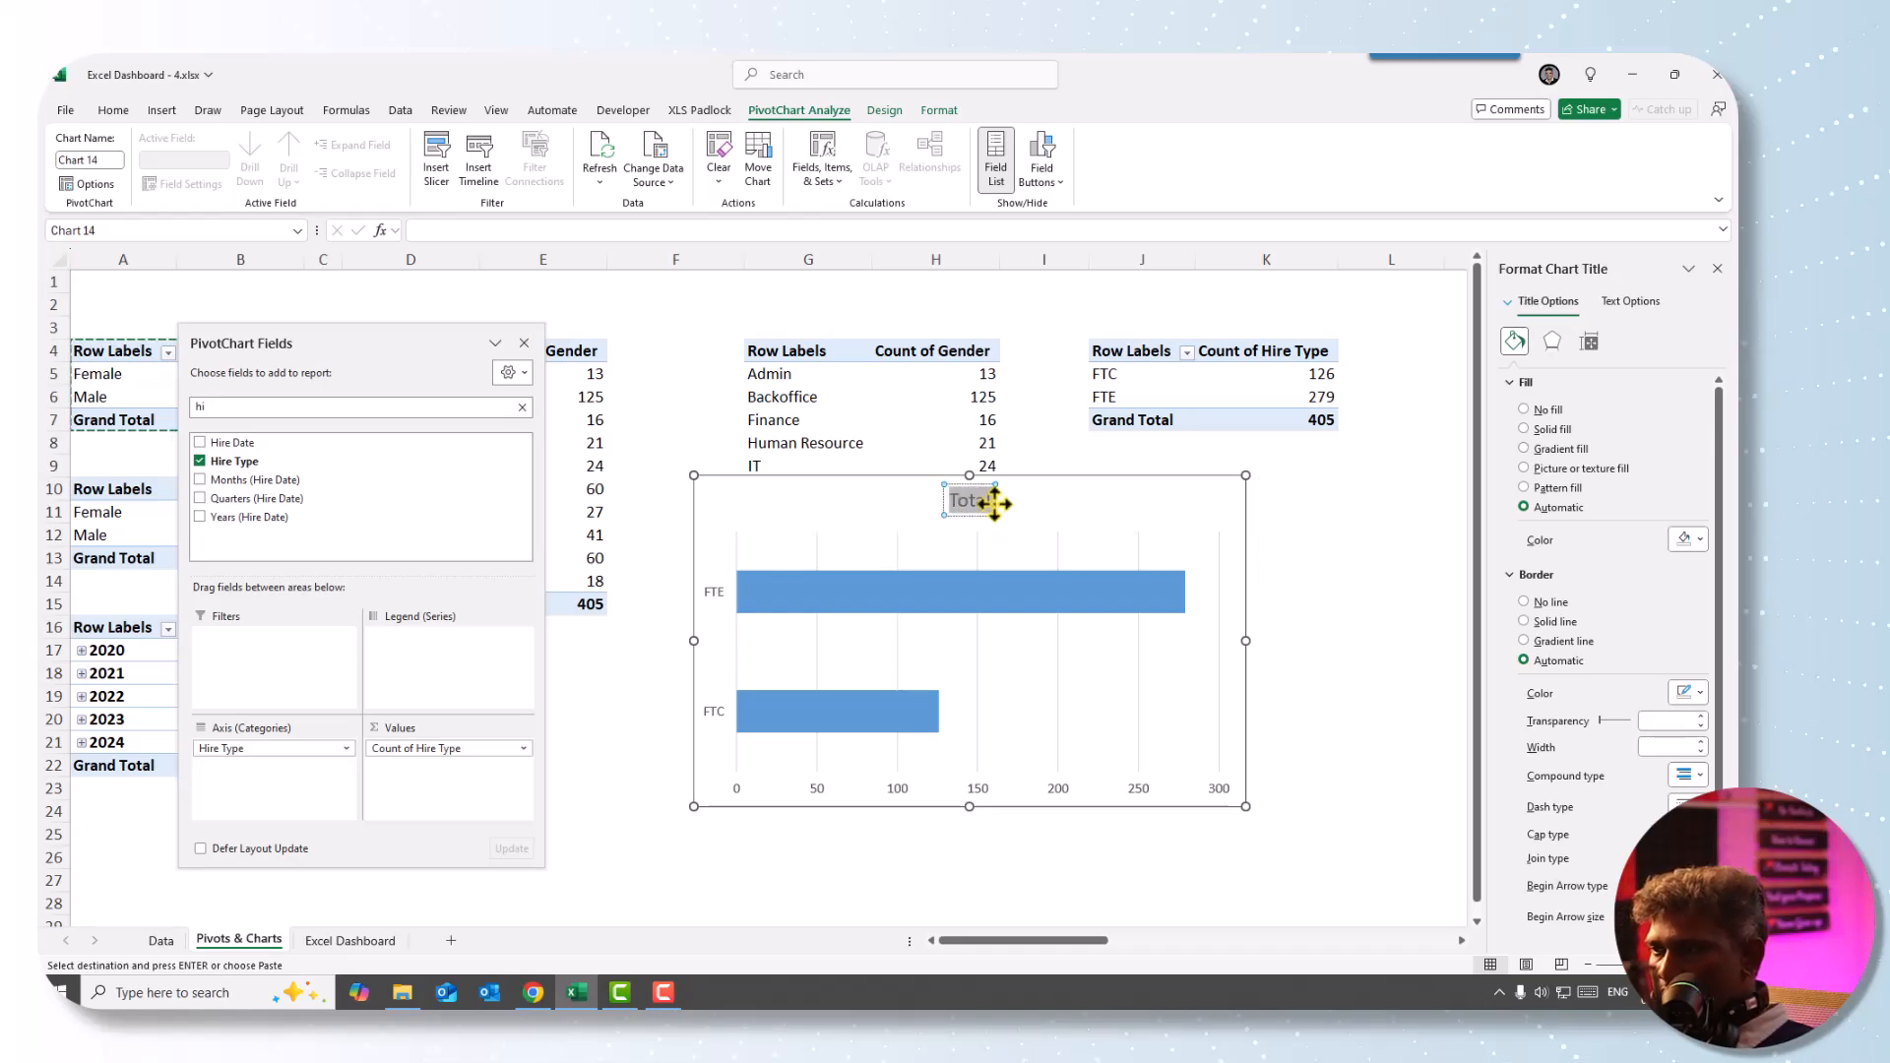
text(Em)
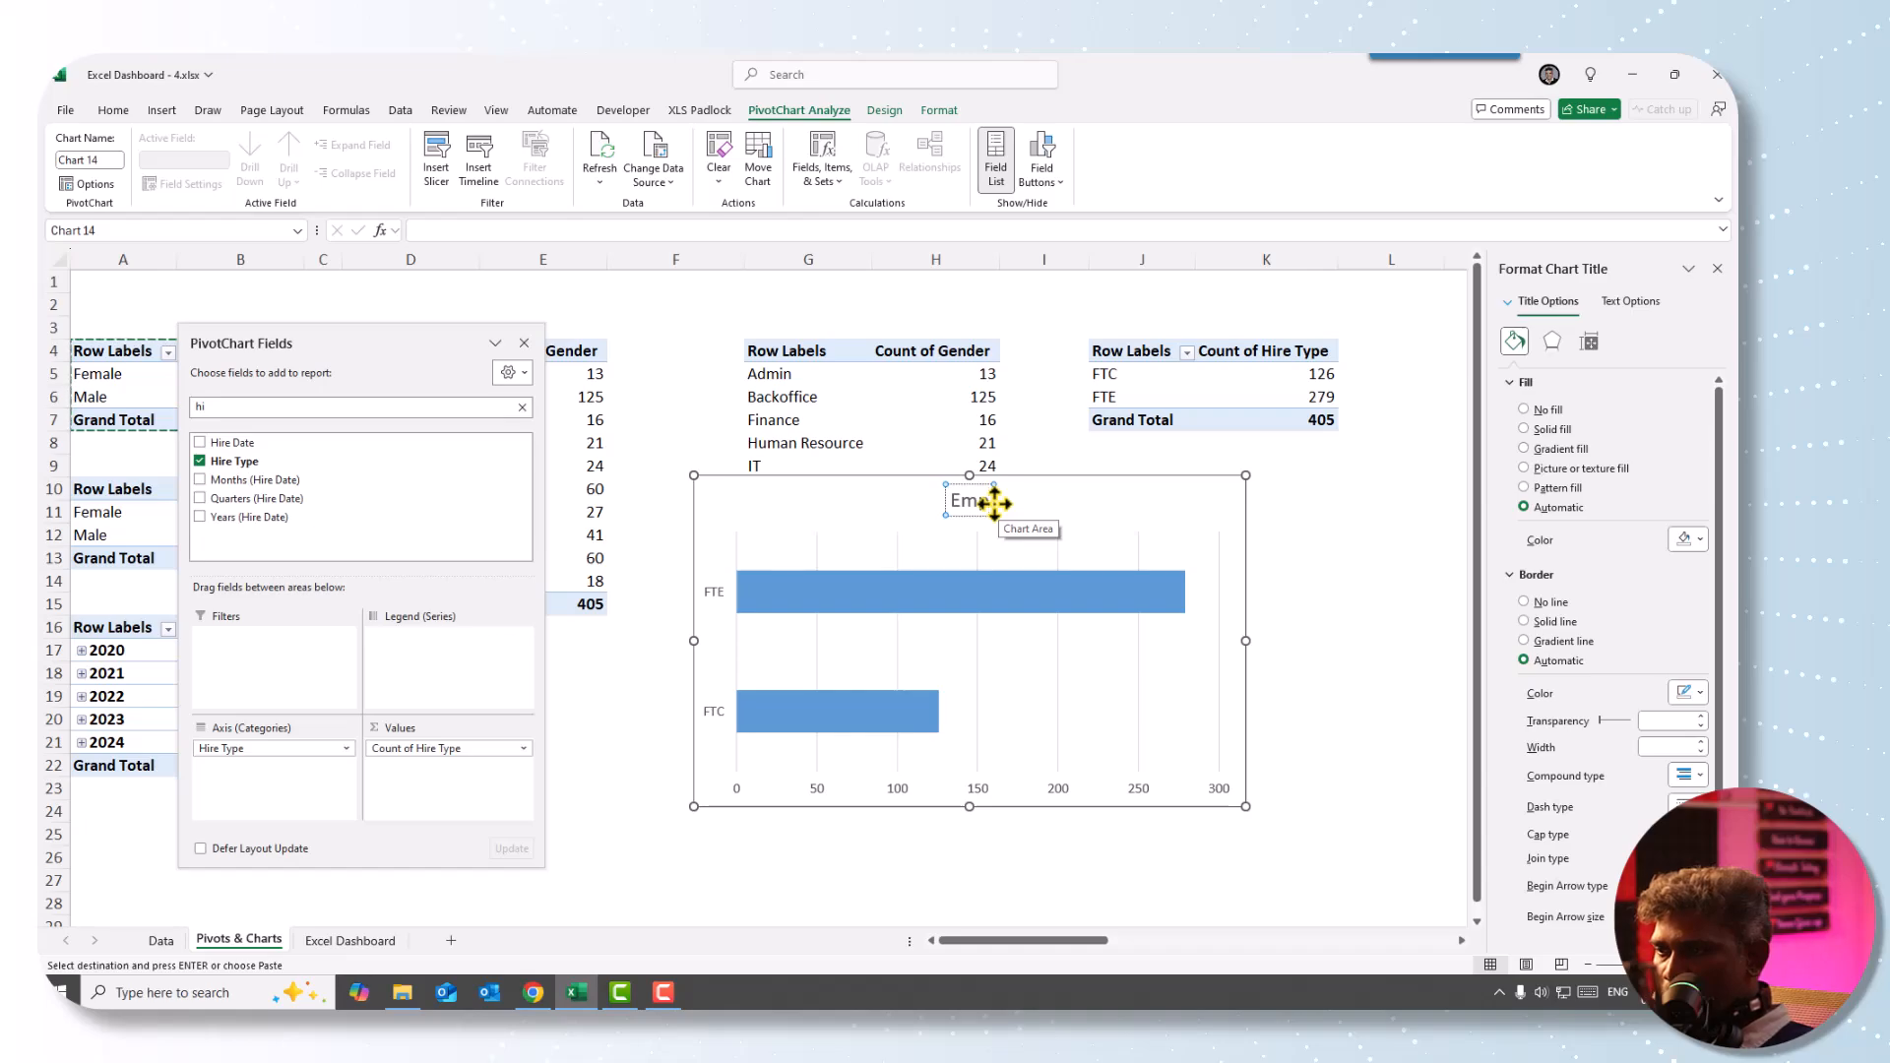
text(p type)
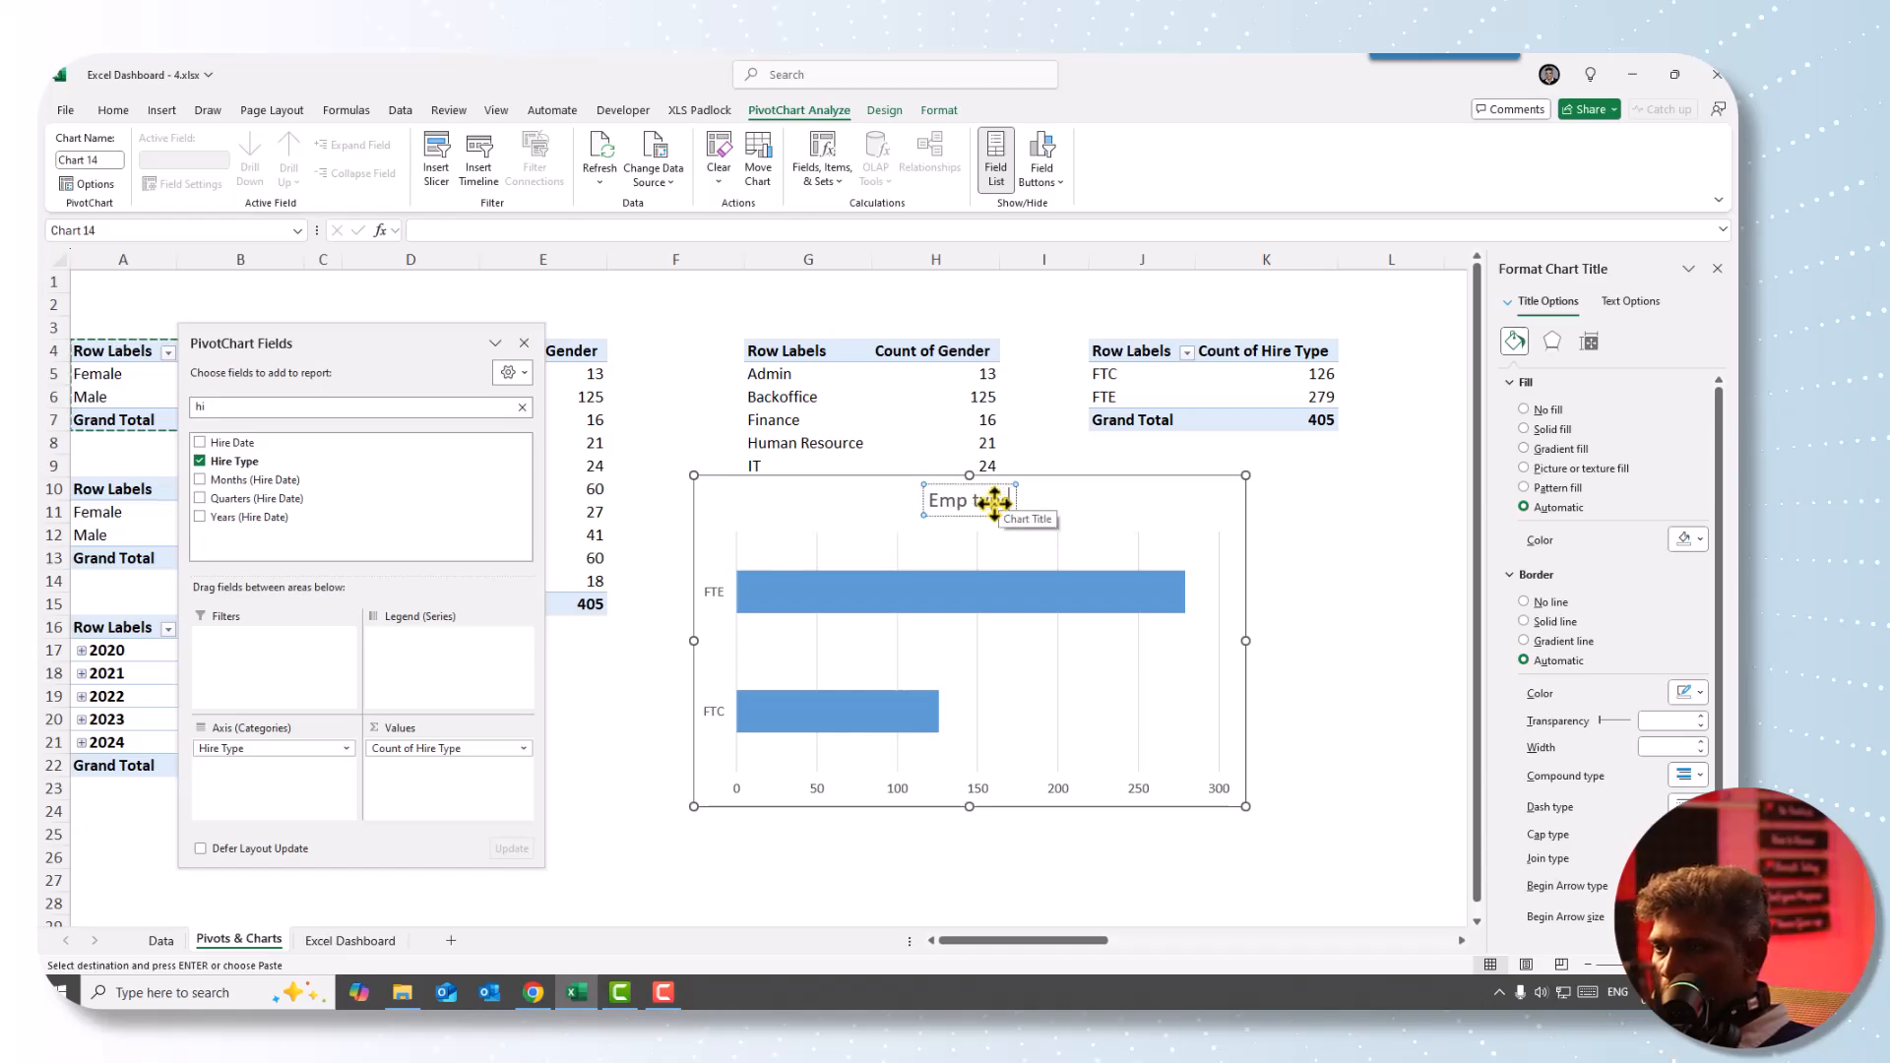
click(1139, 552)
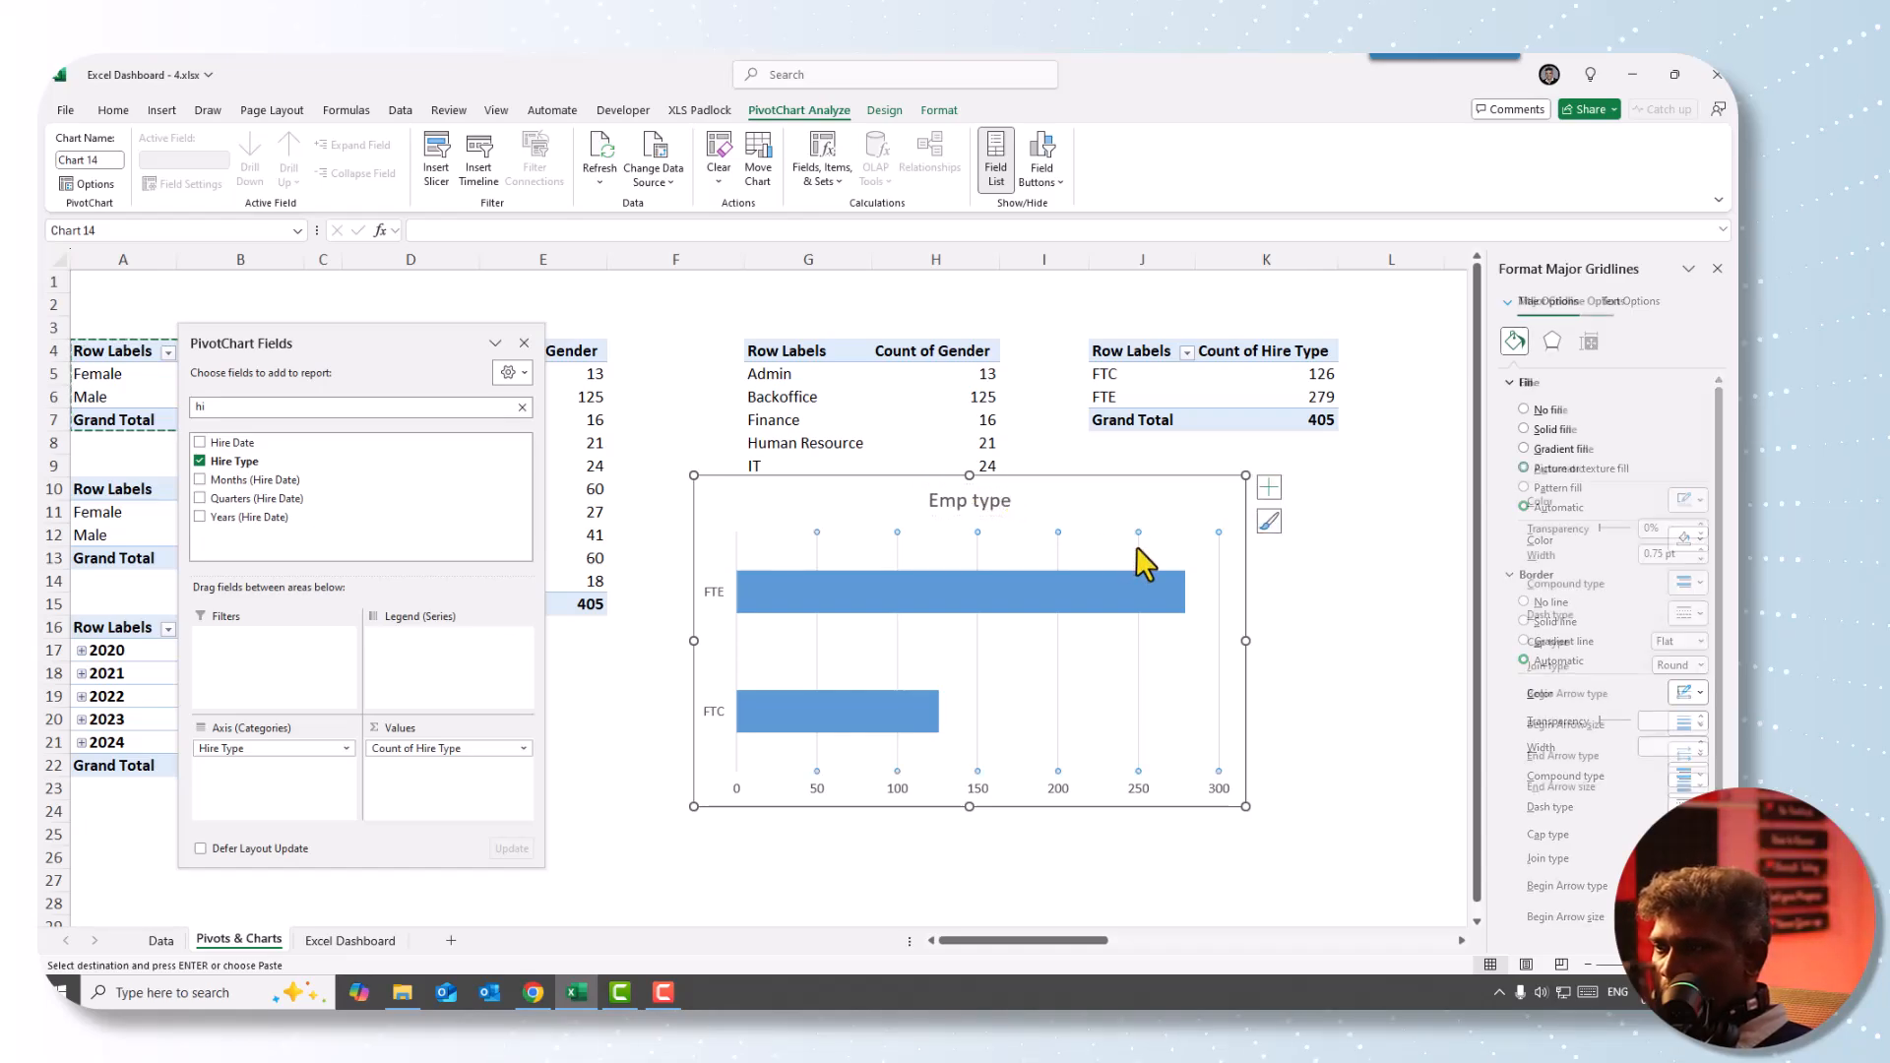
key(Delete)
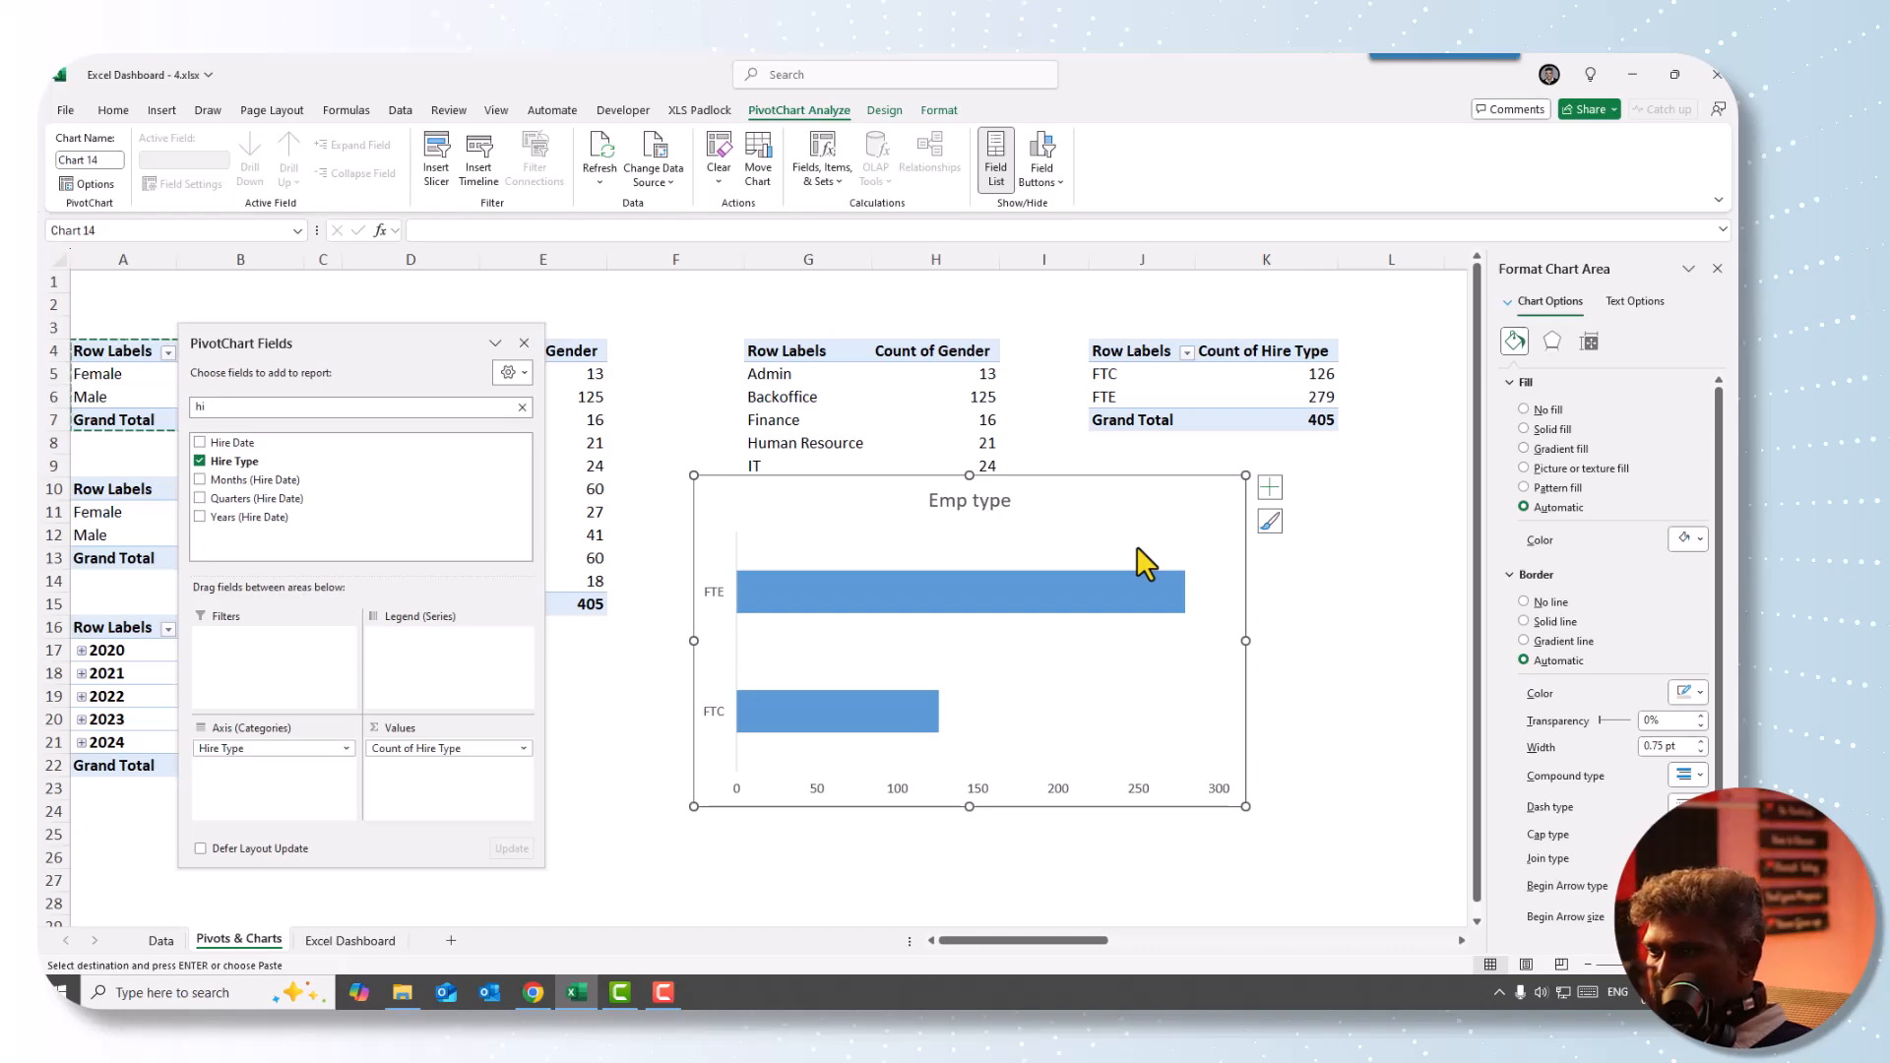
- Add data labels to the bars of the "Emp type" chart
click(962, 590)
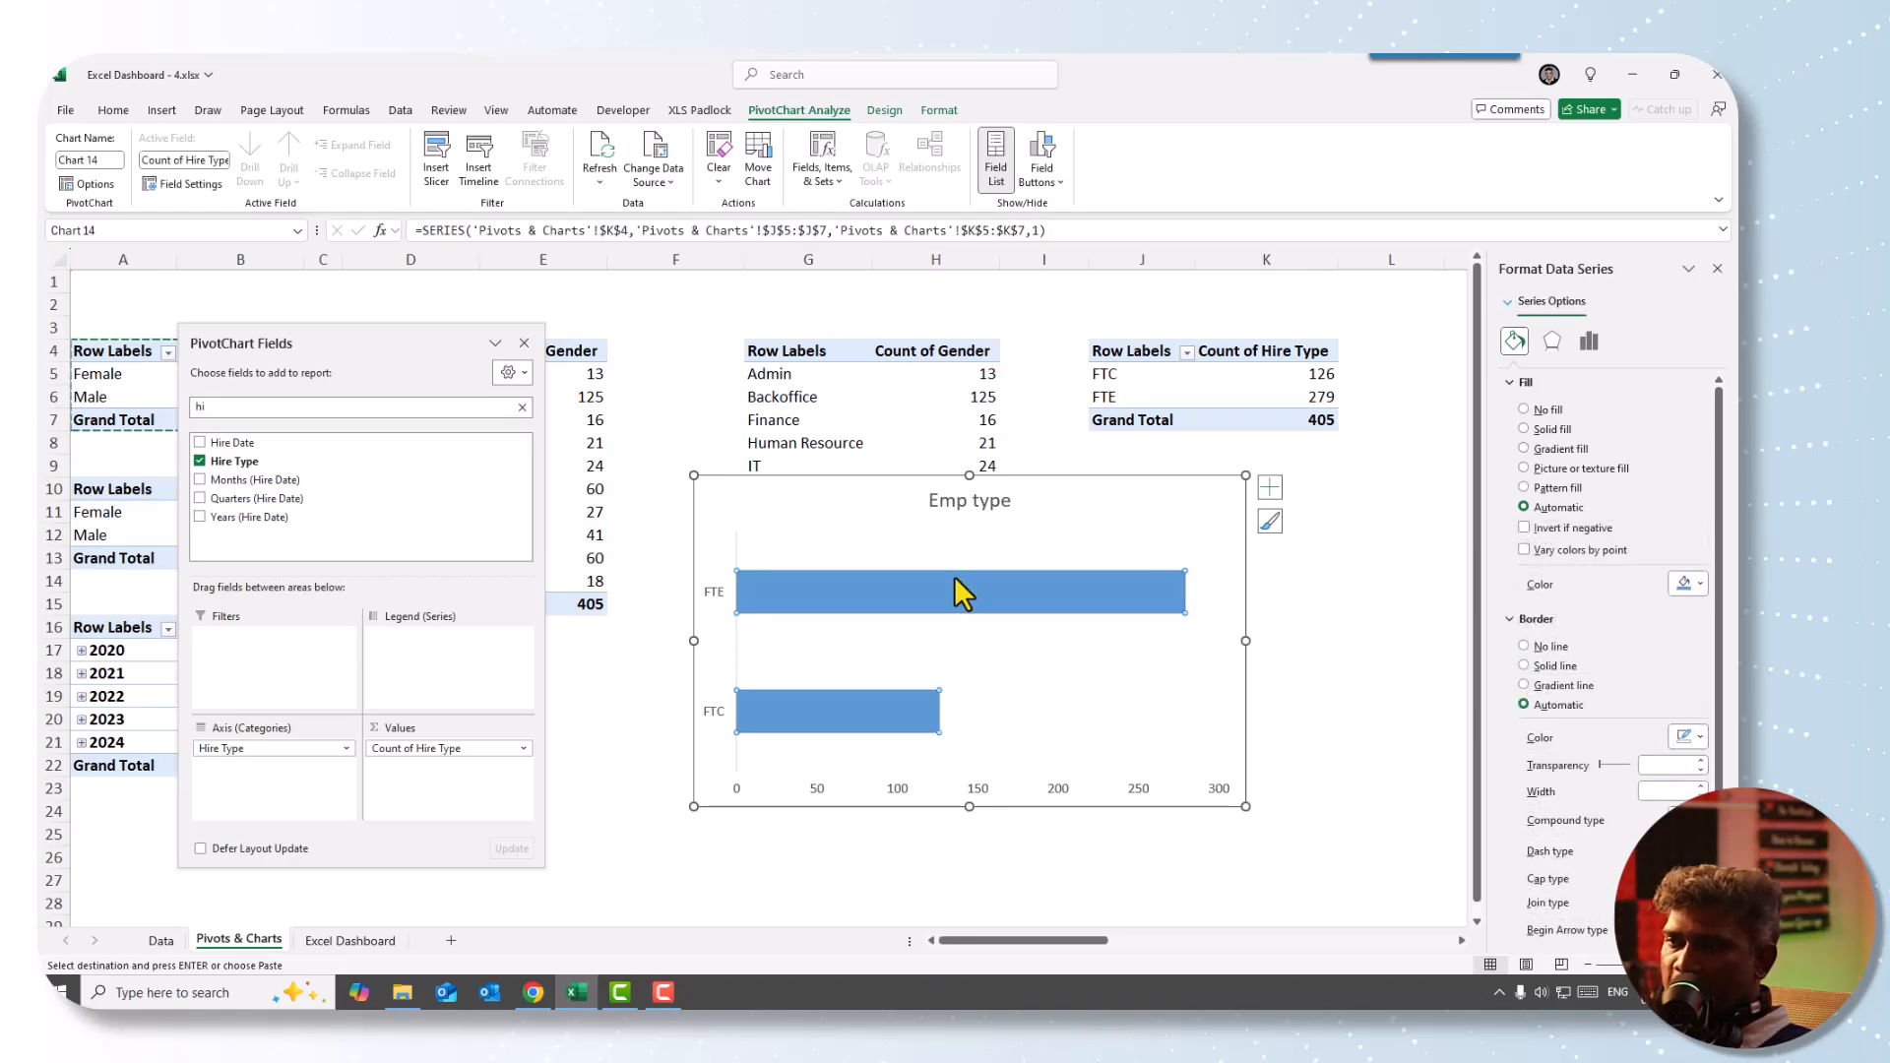
right_click(942, 592)
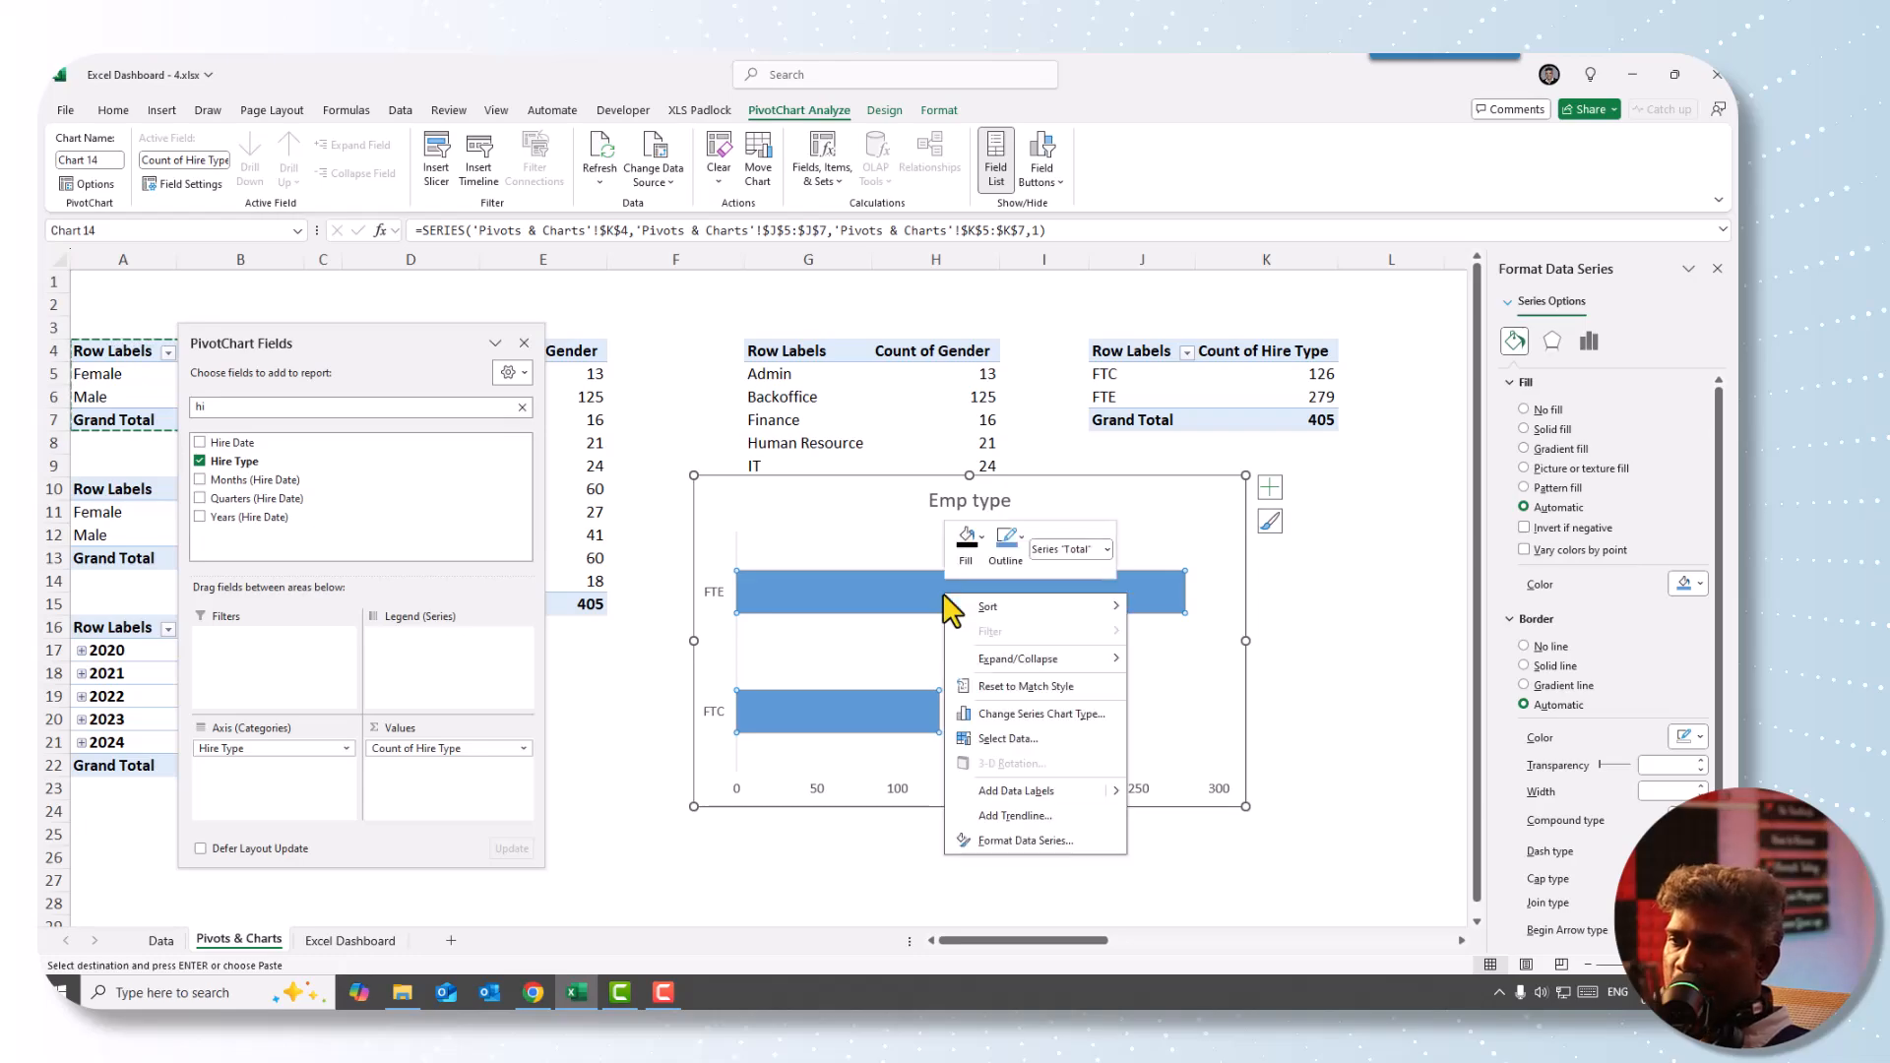
click(1036, 796)
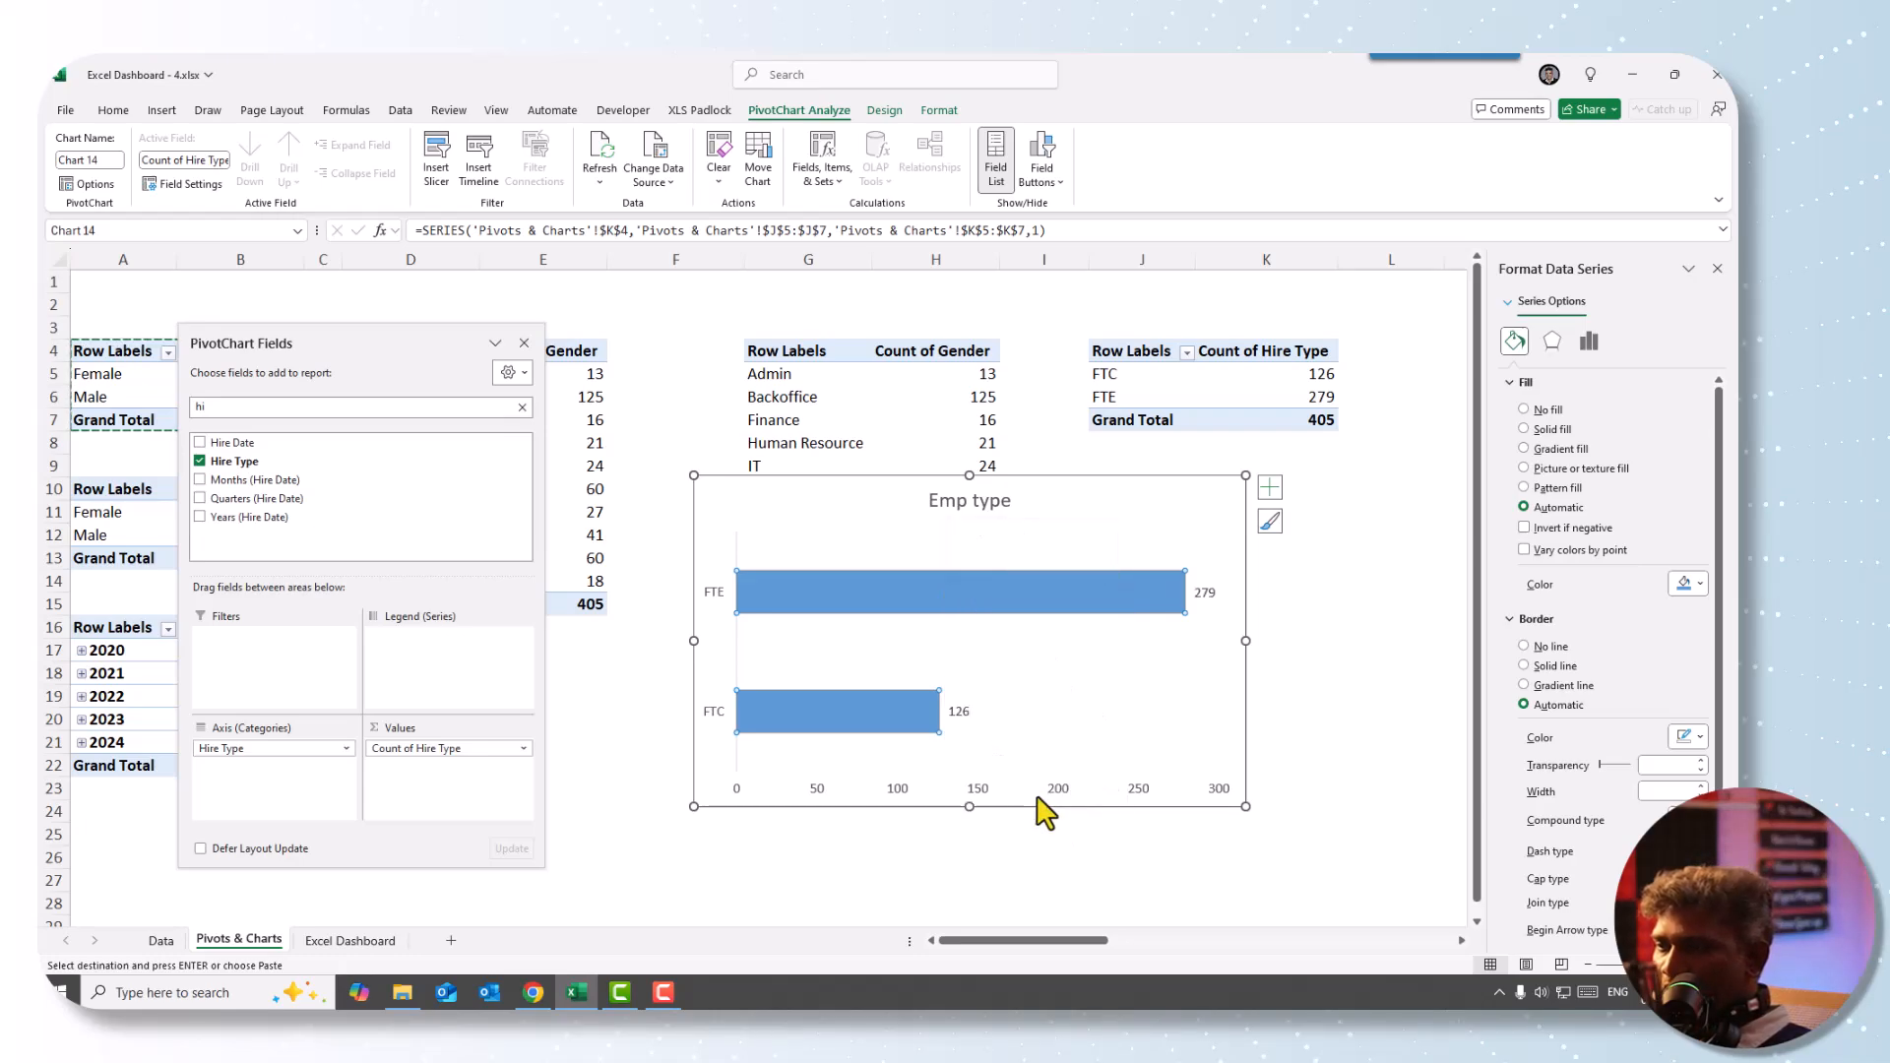
- Change the shape of the "Emp type" chart's data labels to a rounded rectangle
click(1205, 596)
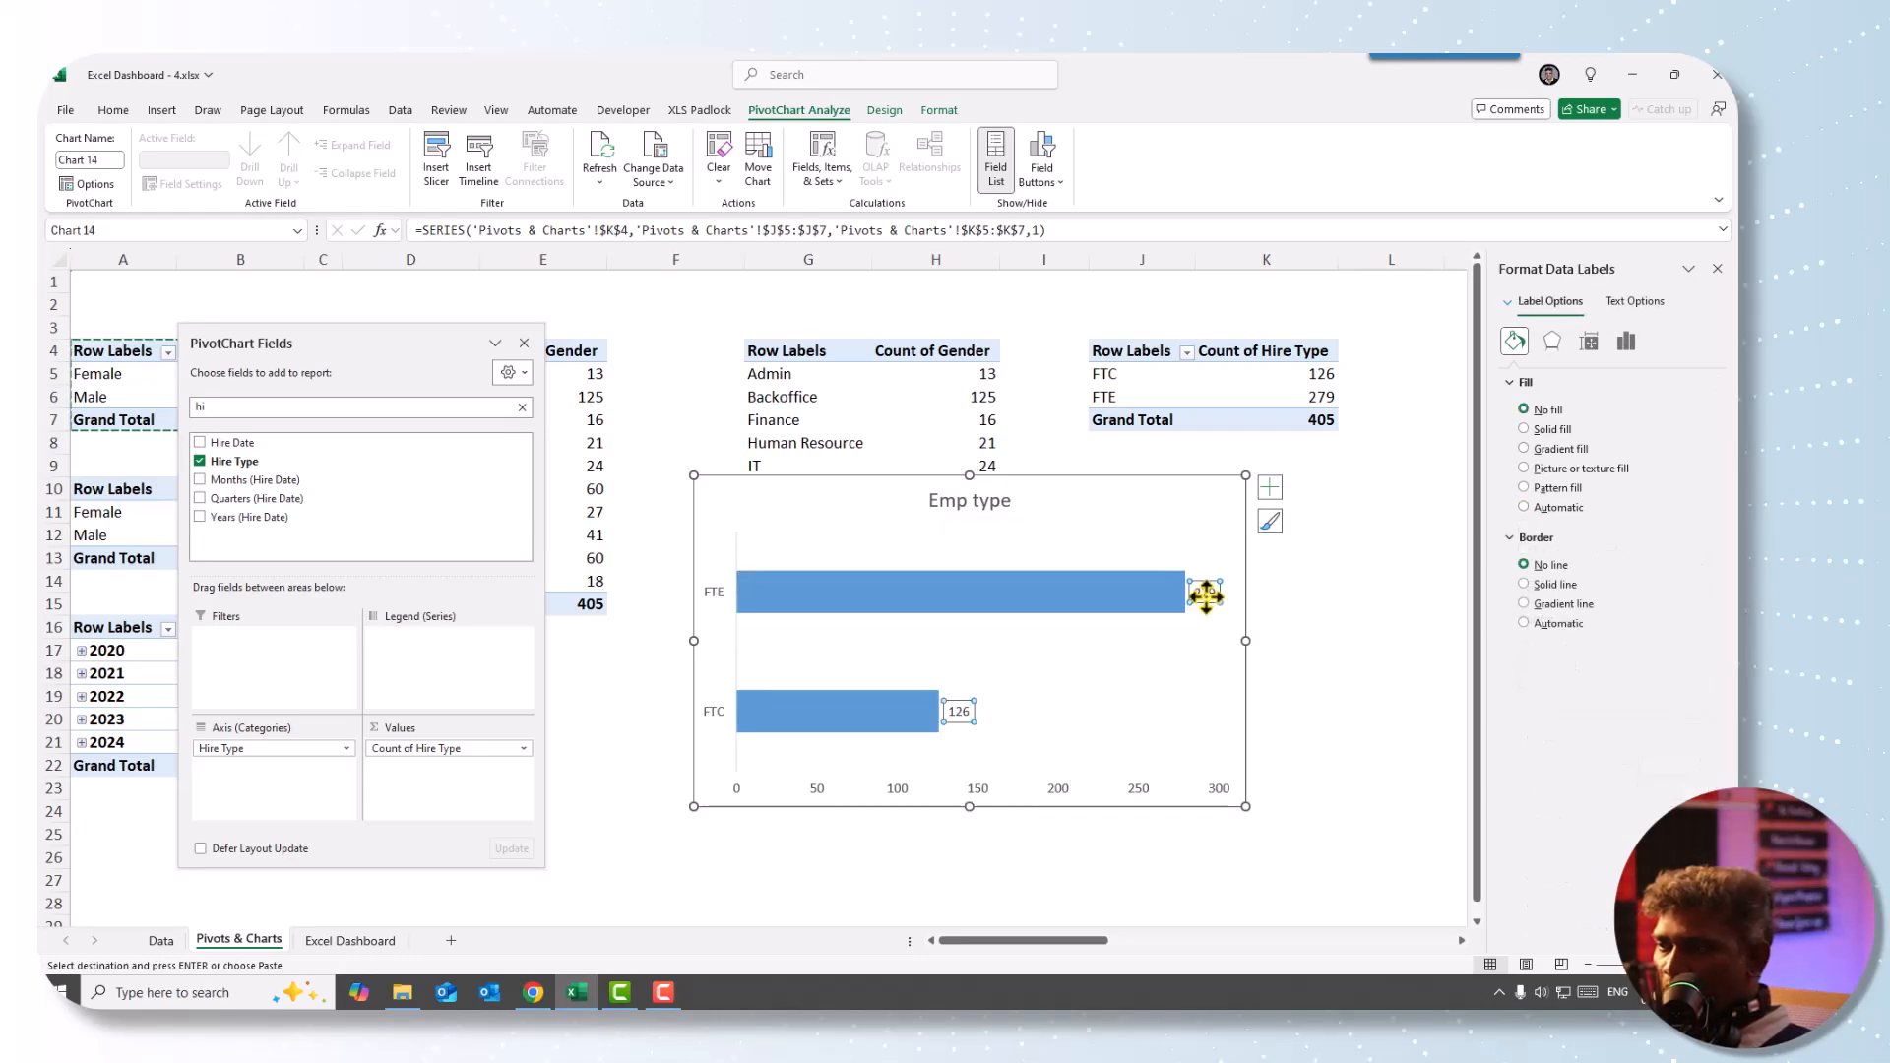
right_click(1206, 595)
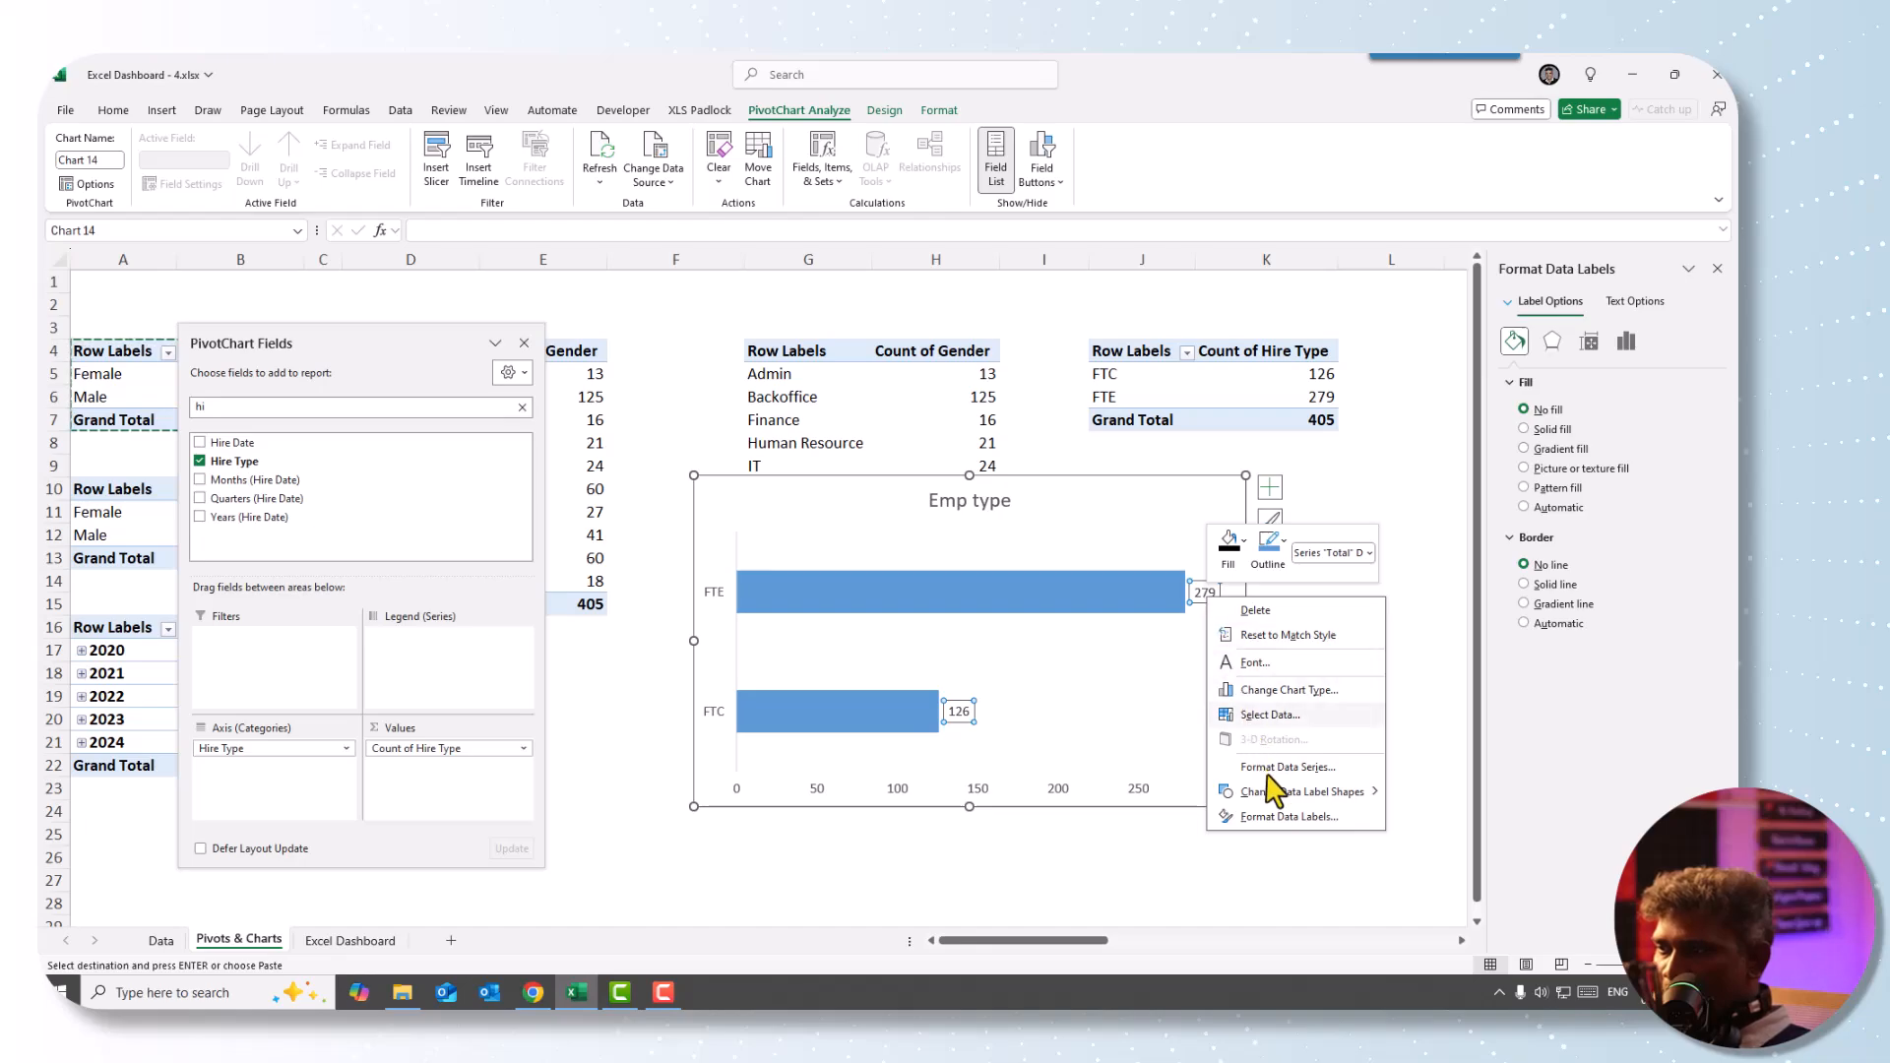
mouse_move(1269, 780)
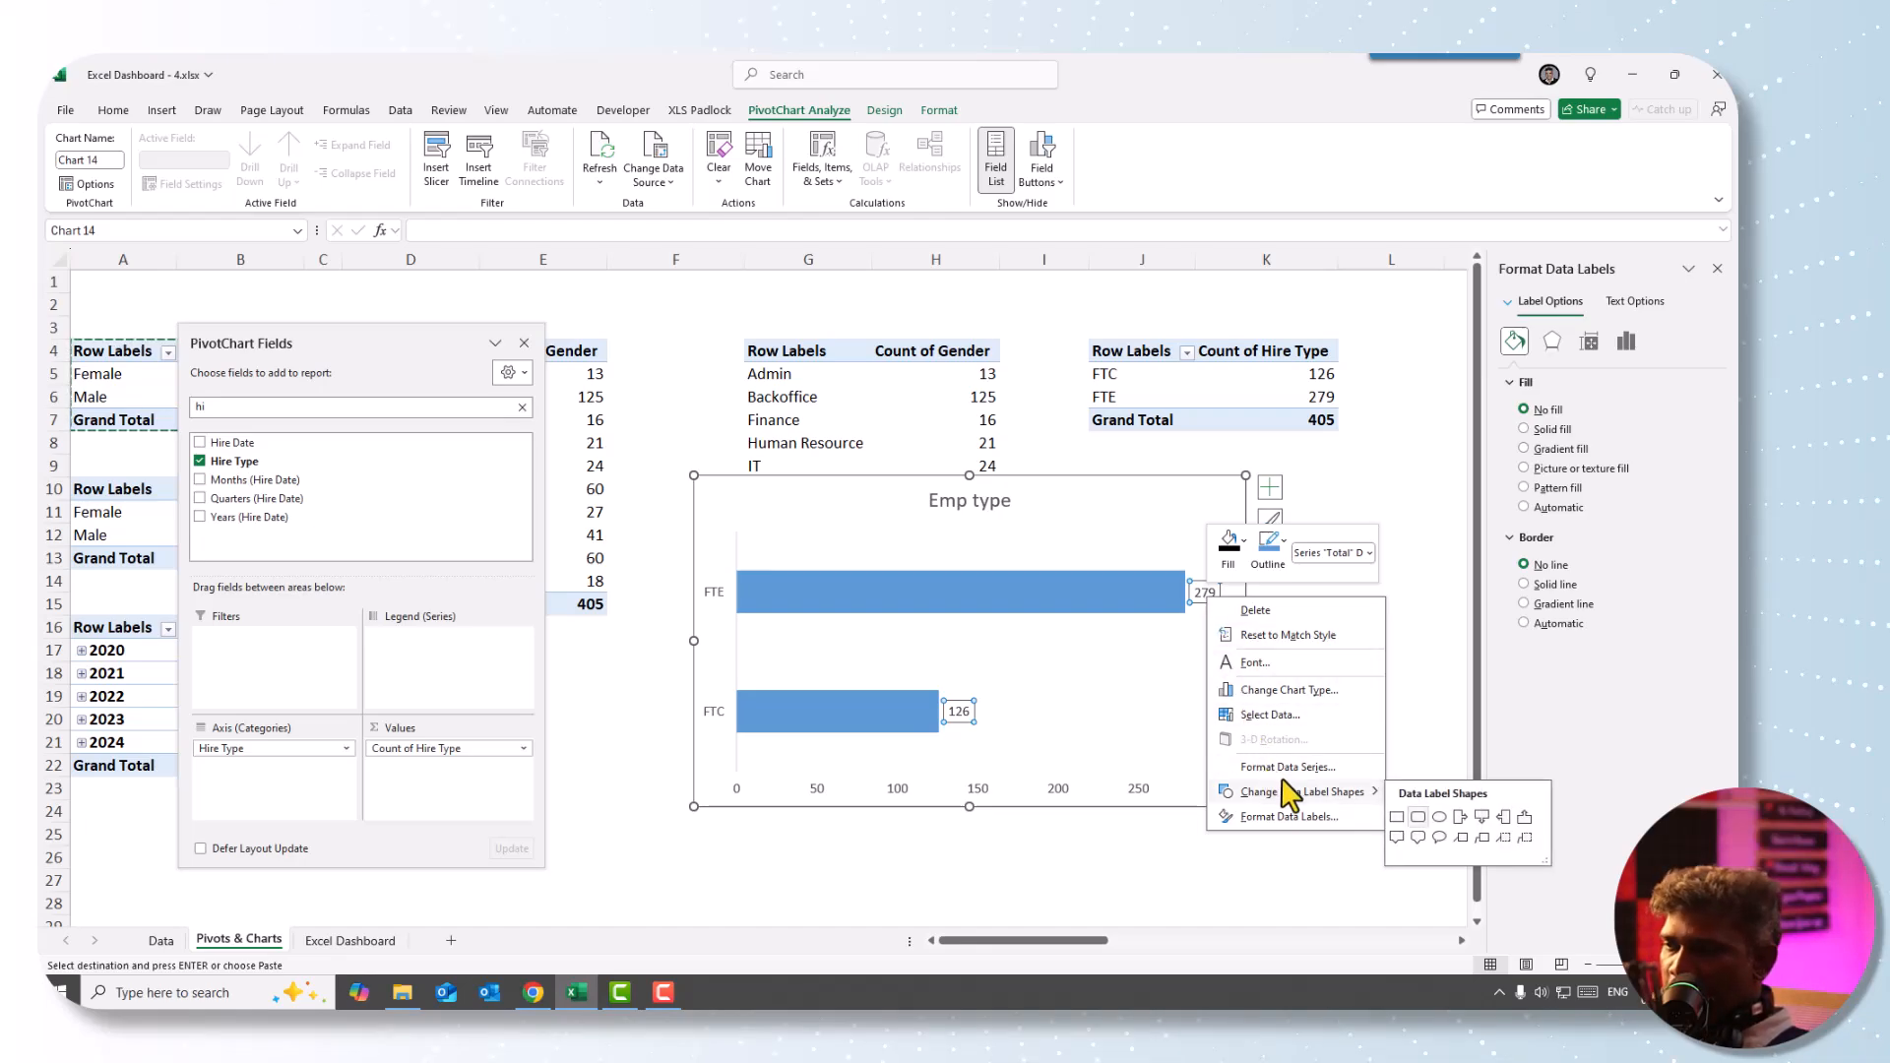
click(1419, 818)
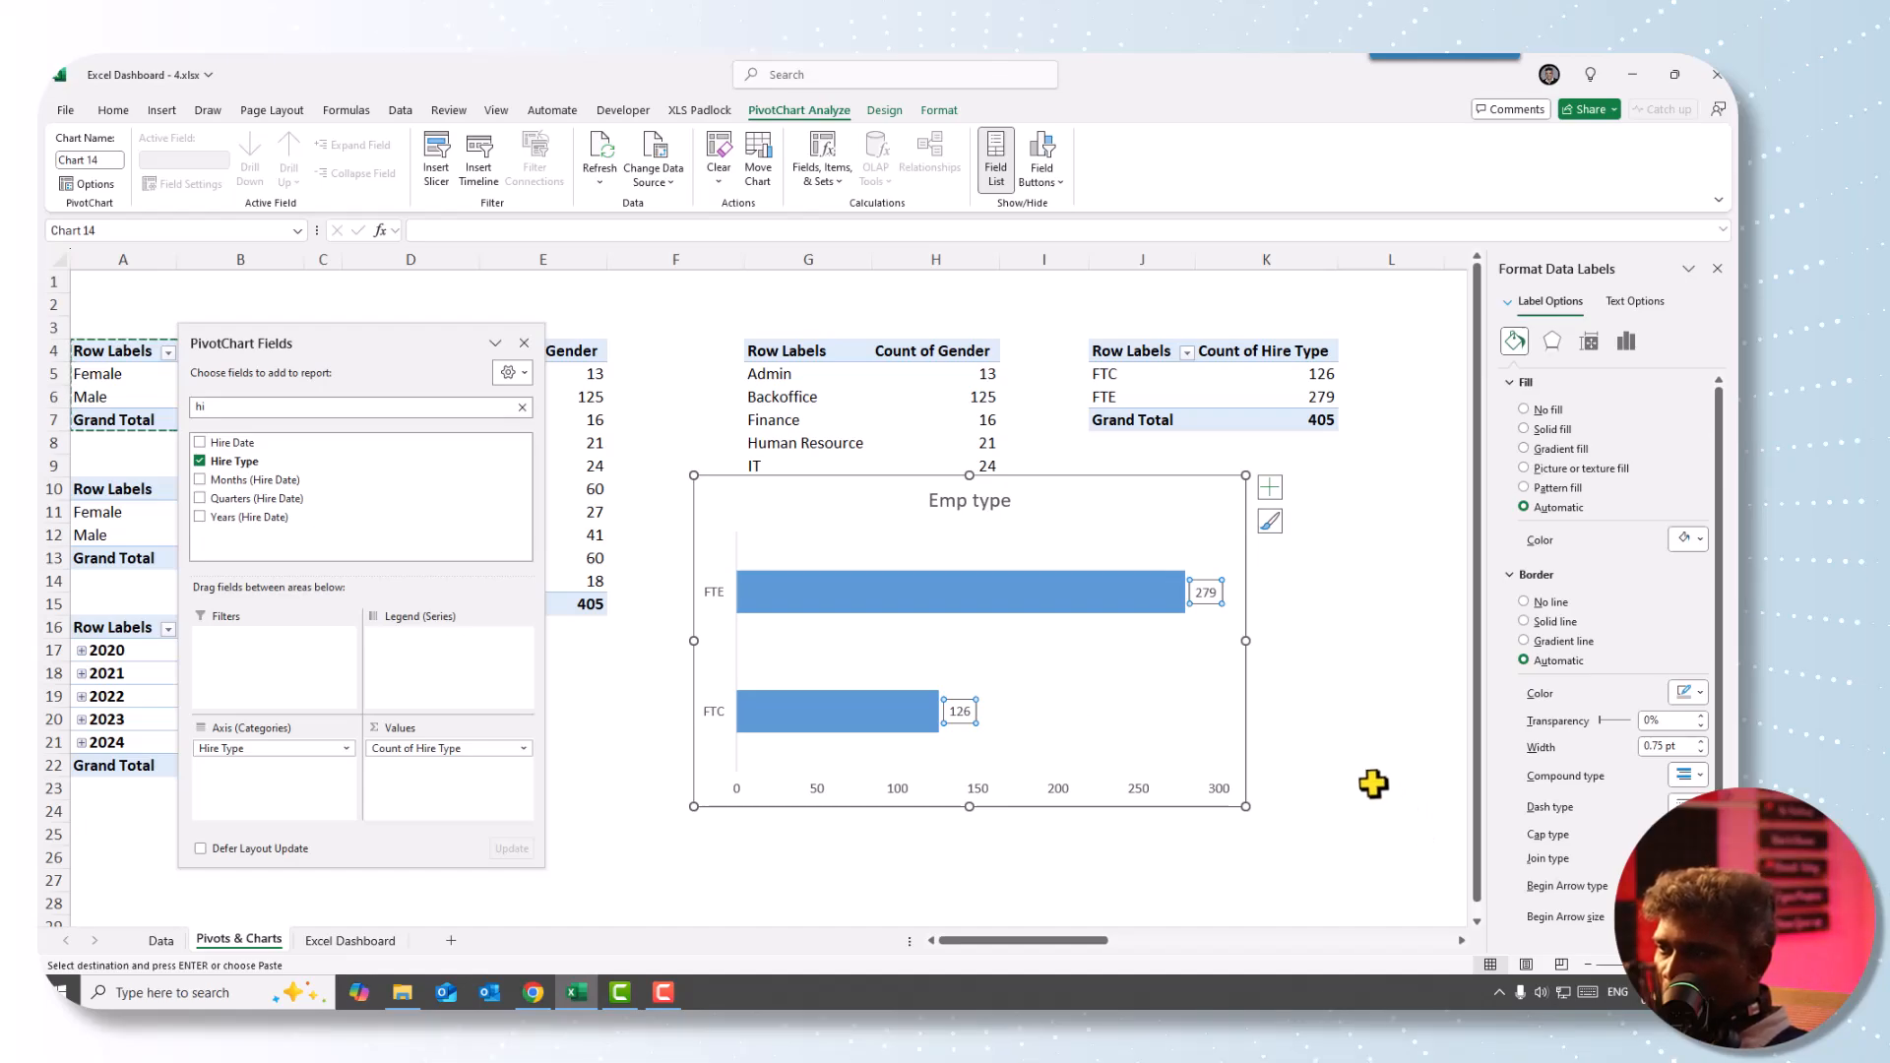
- Move the "Emp type" chart from Pivots & Charts to the Excel Dashboard sheet and close the PivotChart field list
click(1119, 586)
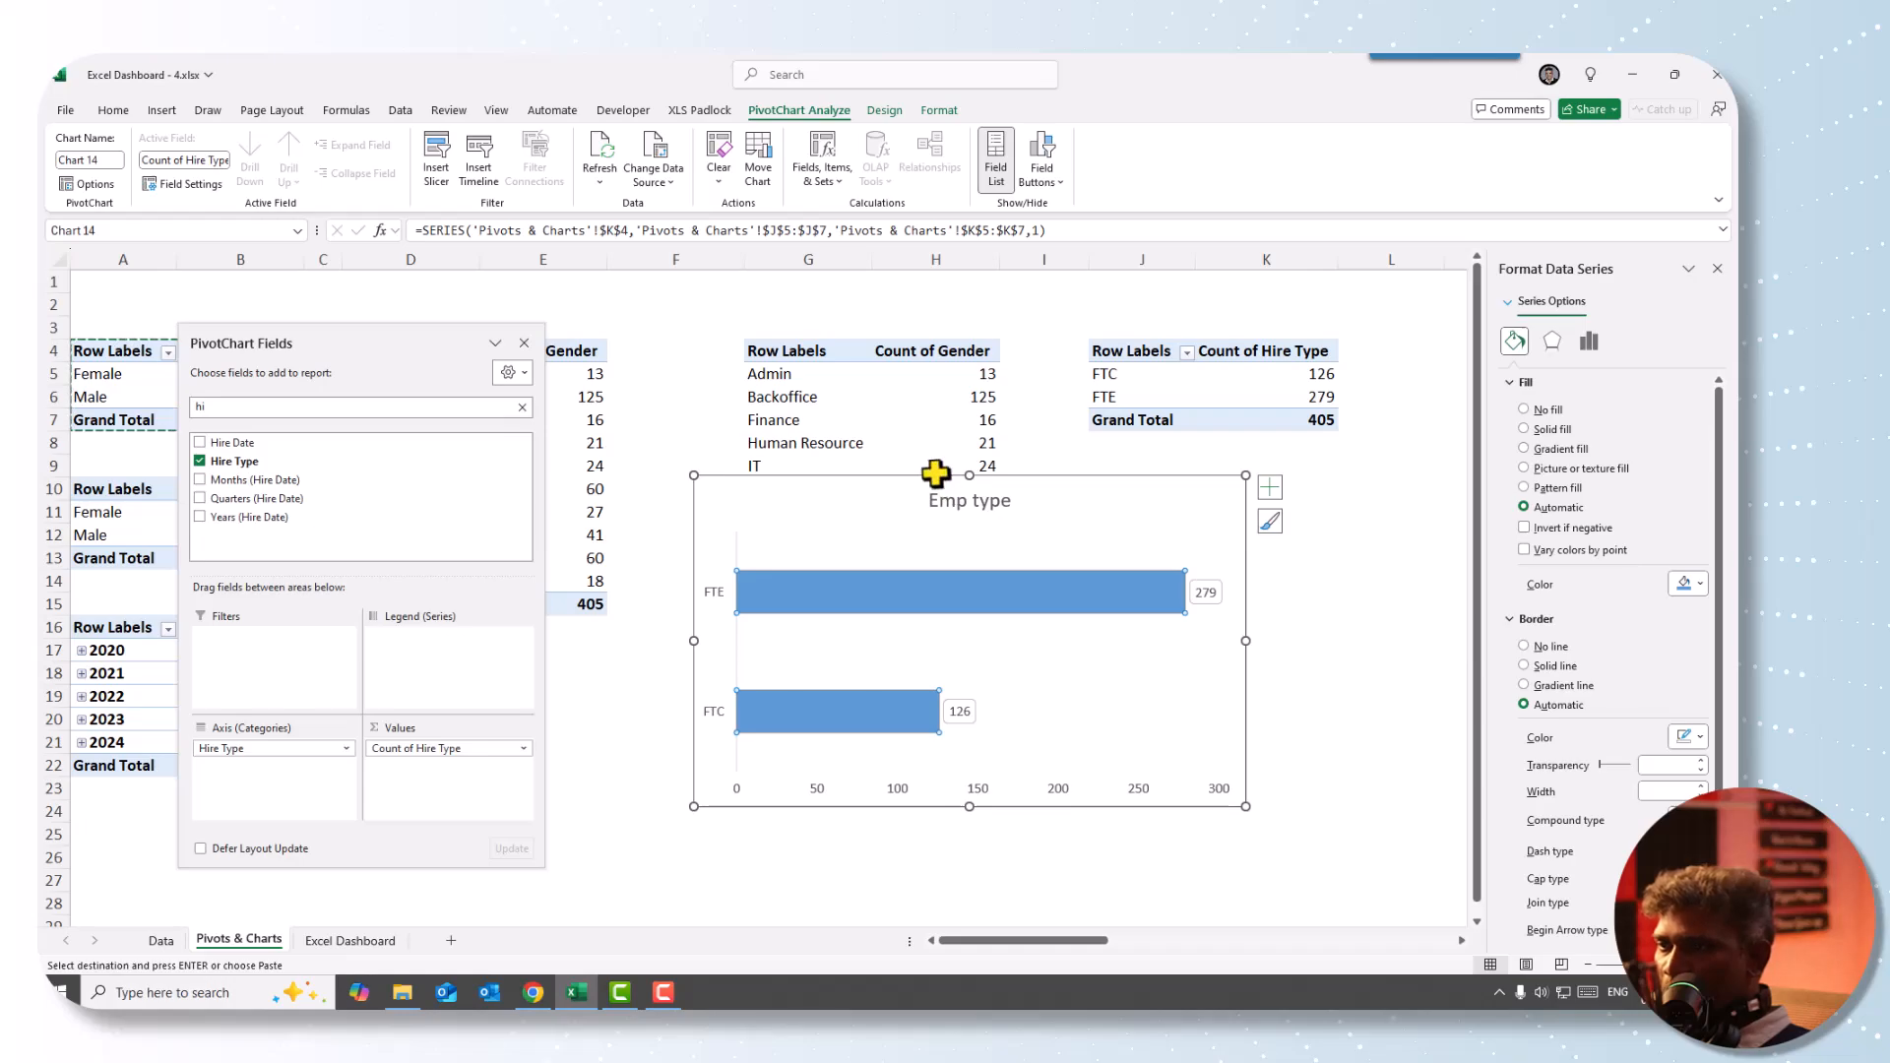
click(110, 113)
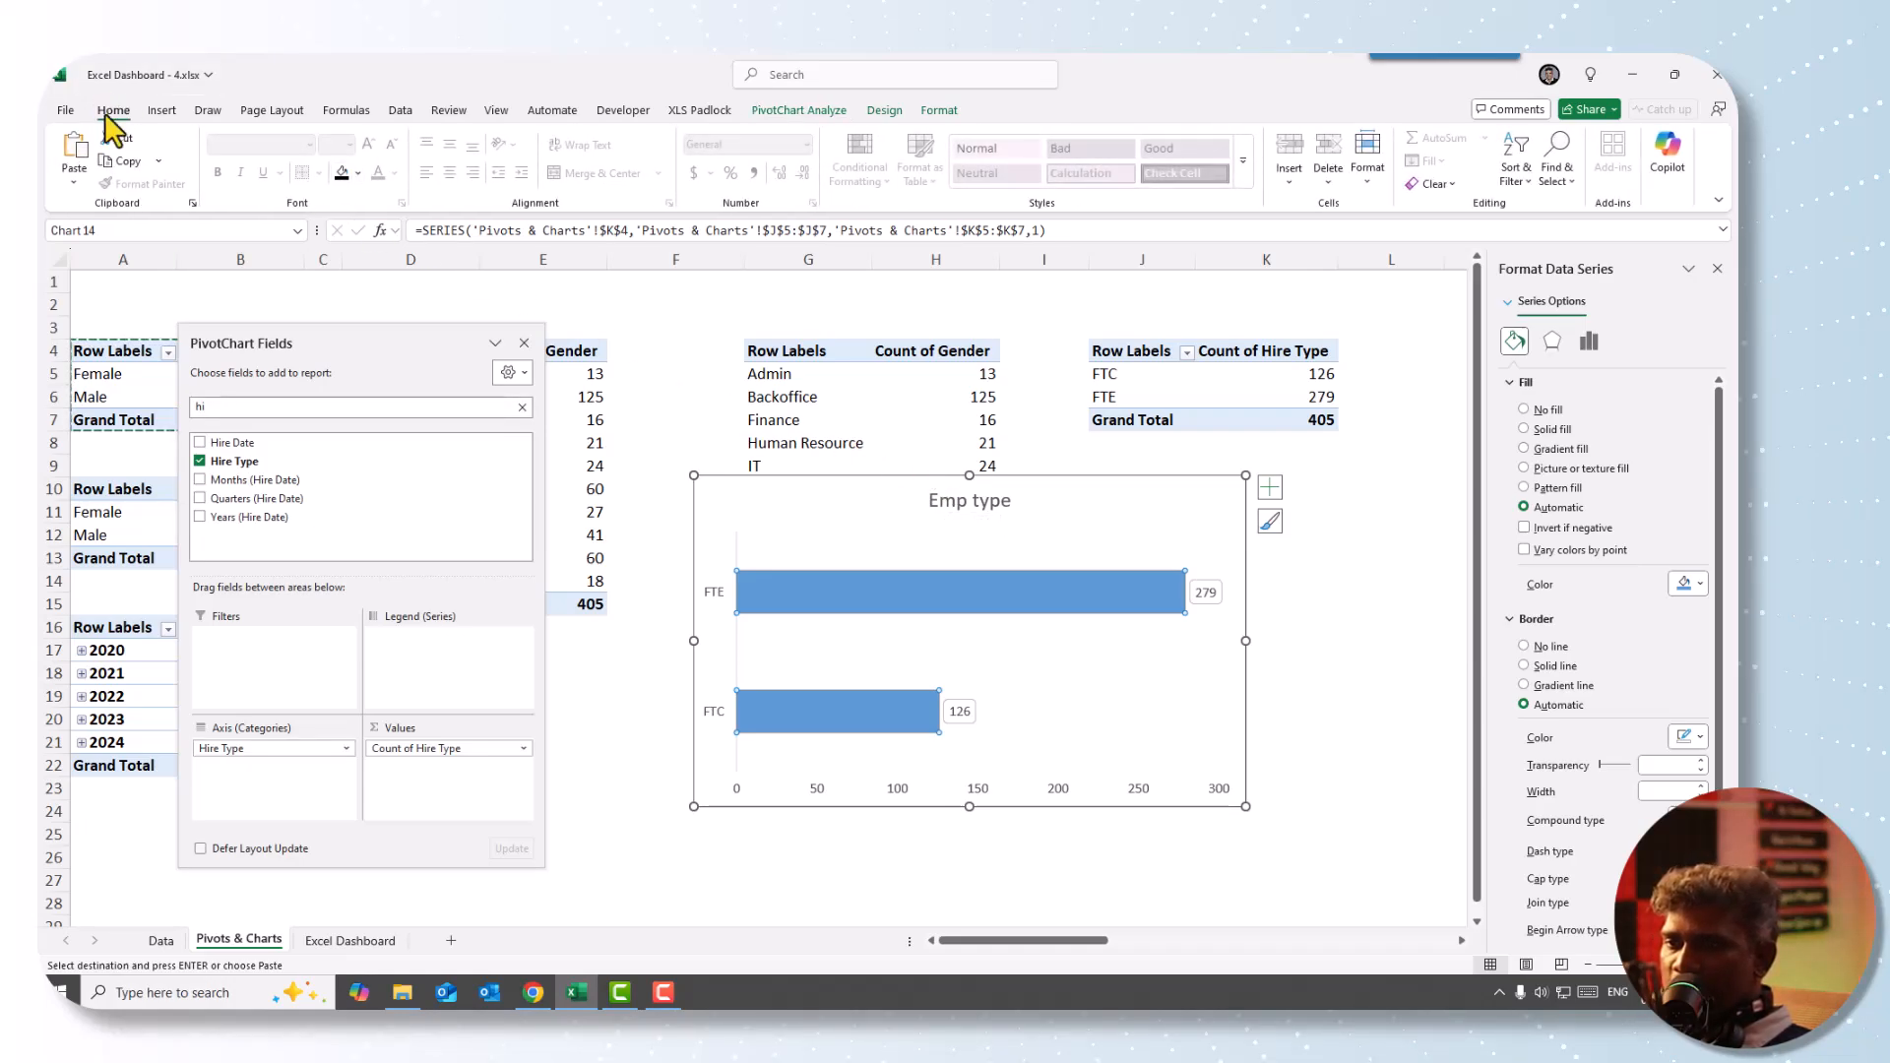
click(707, 484)
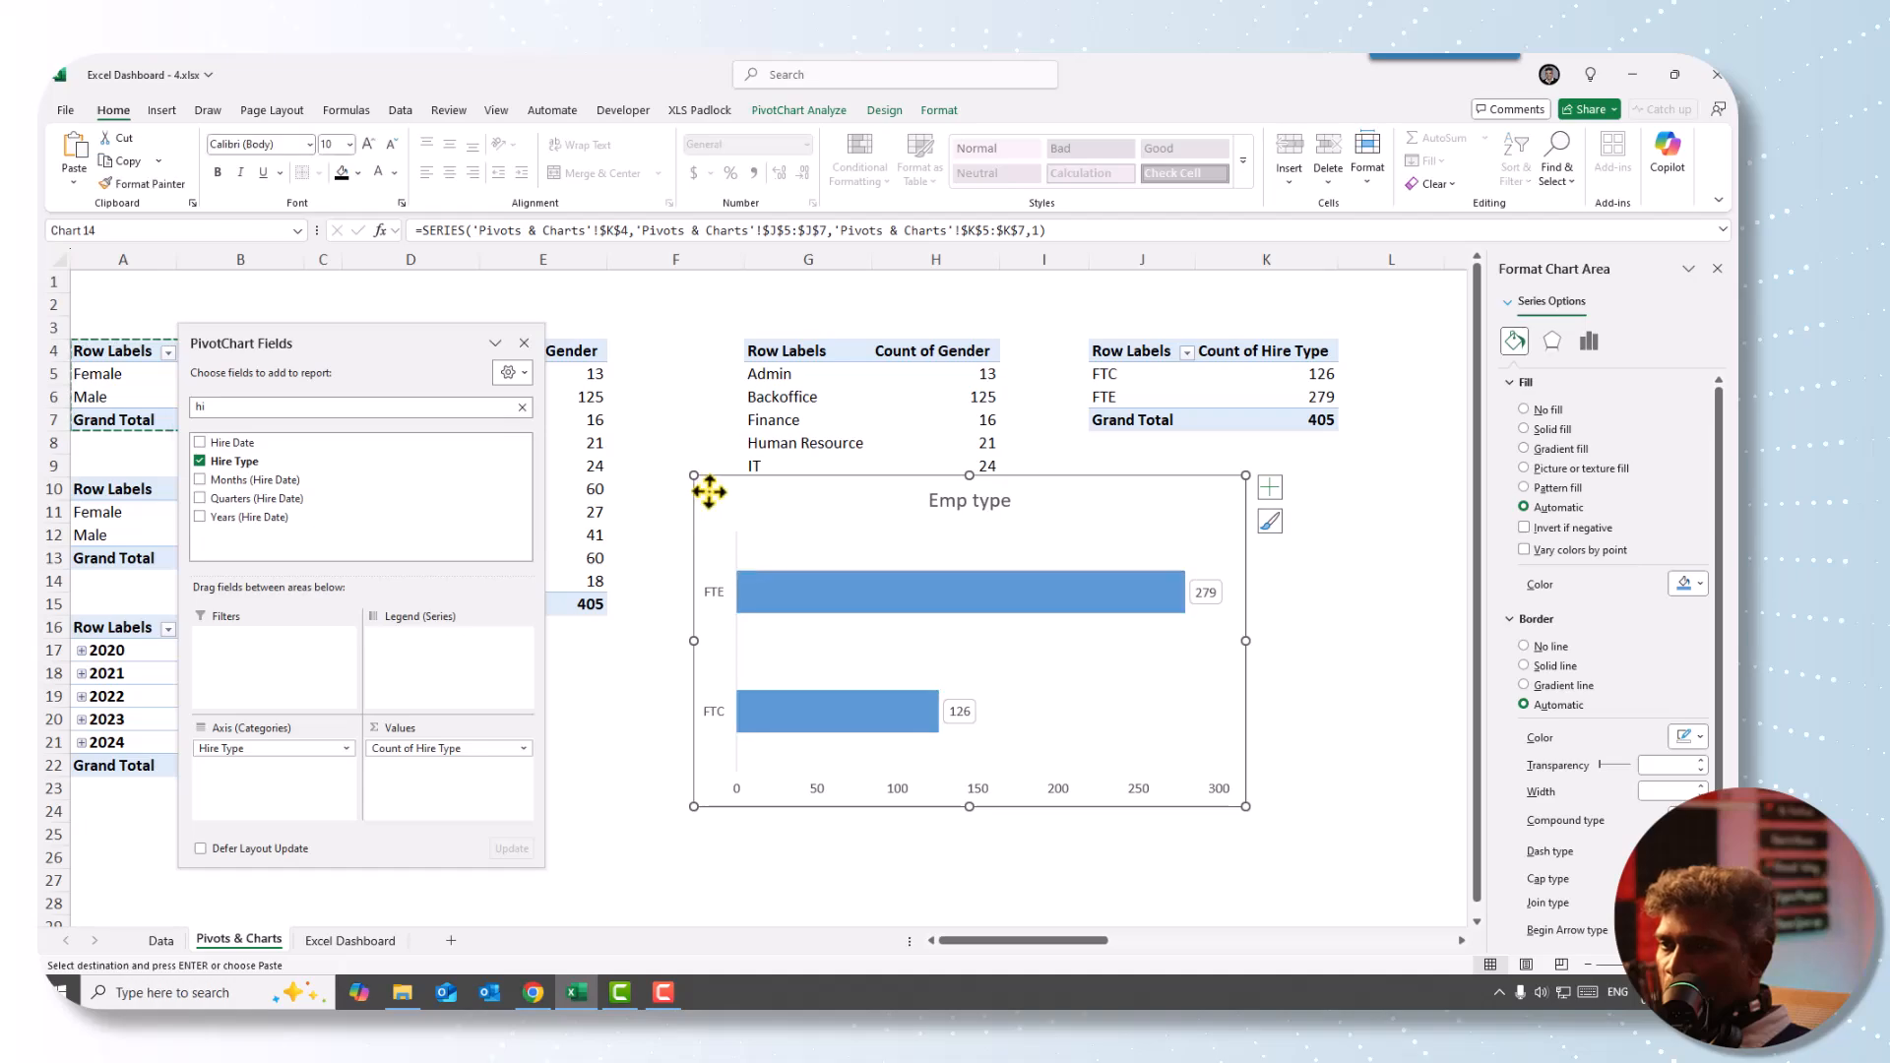
click(653, 434)
click(709, 495)
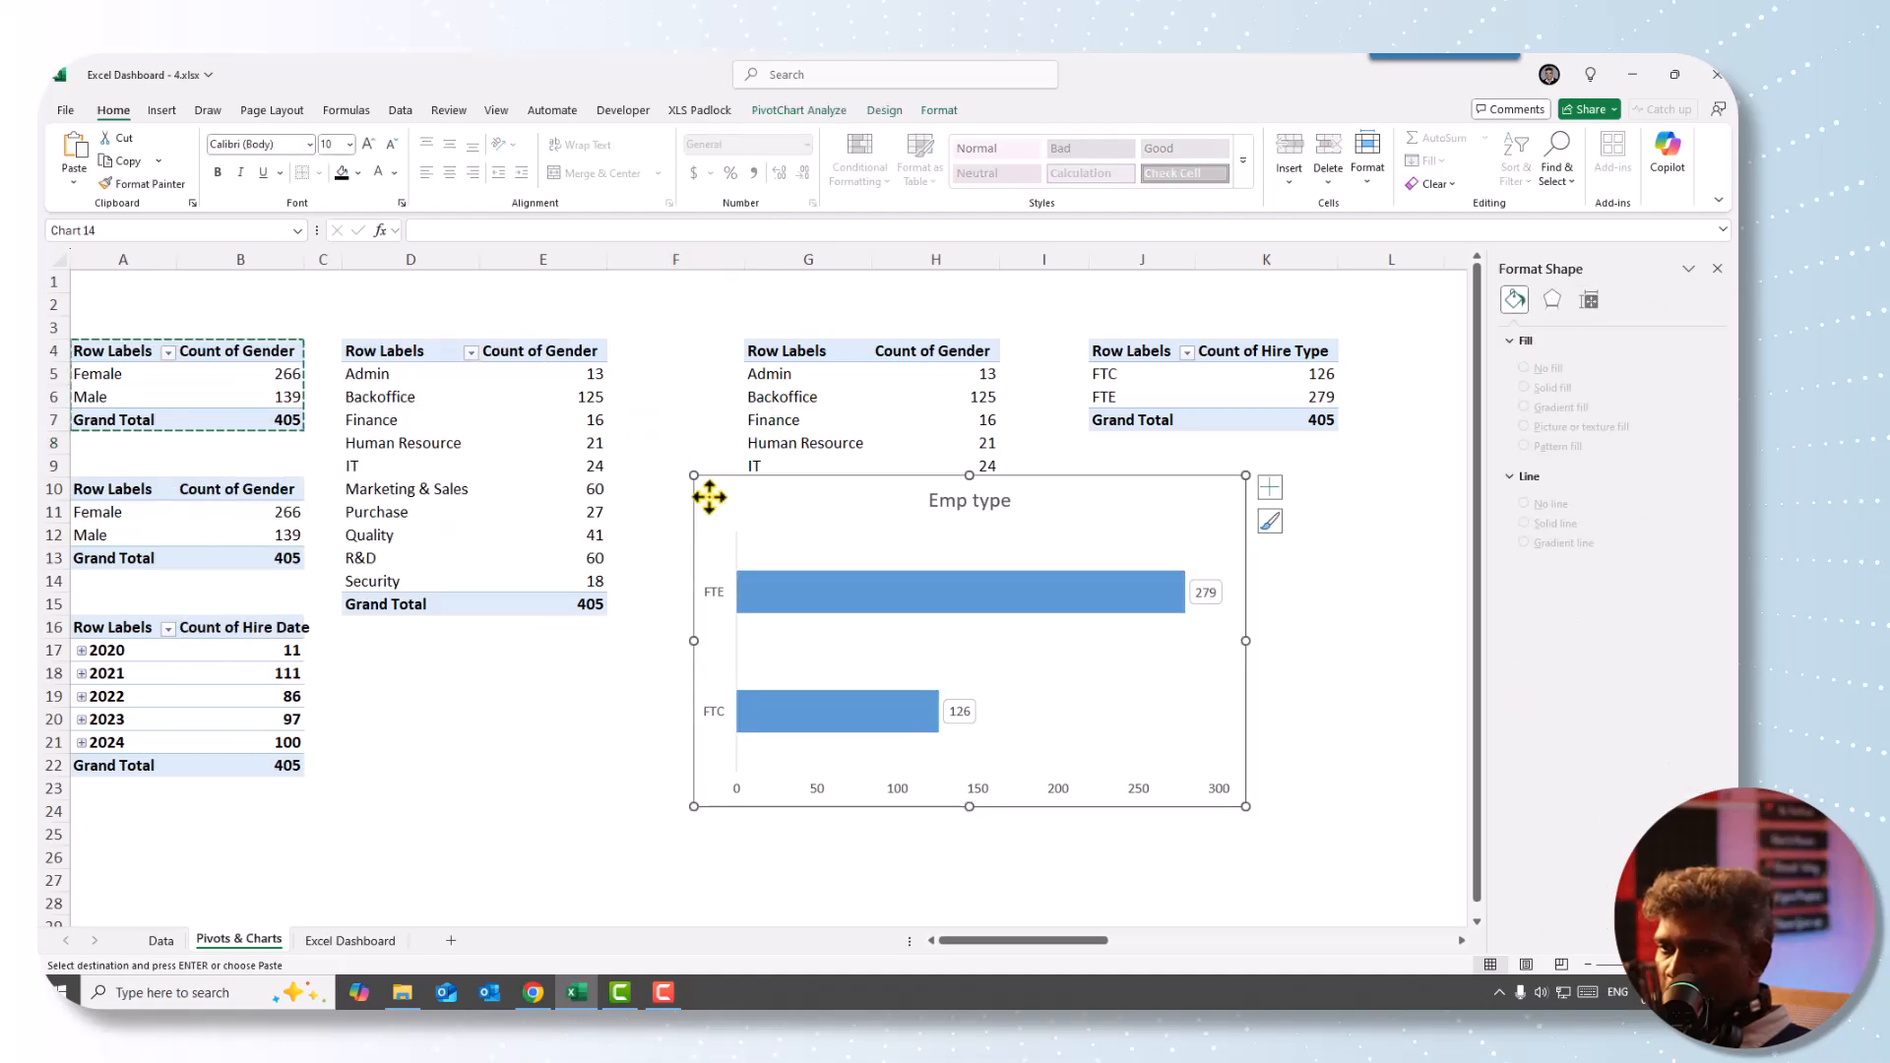
key(Delete)
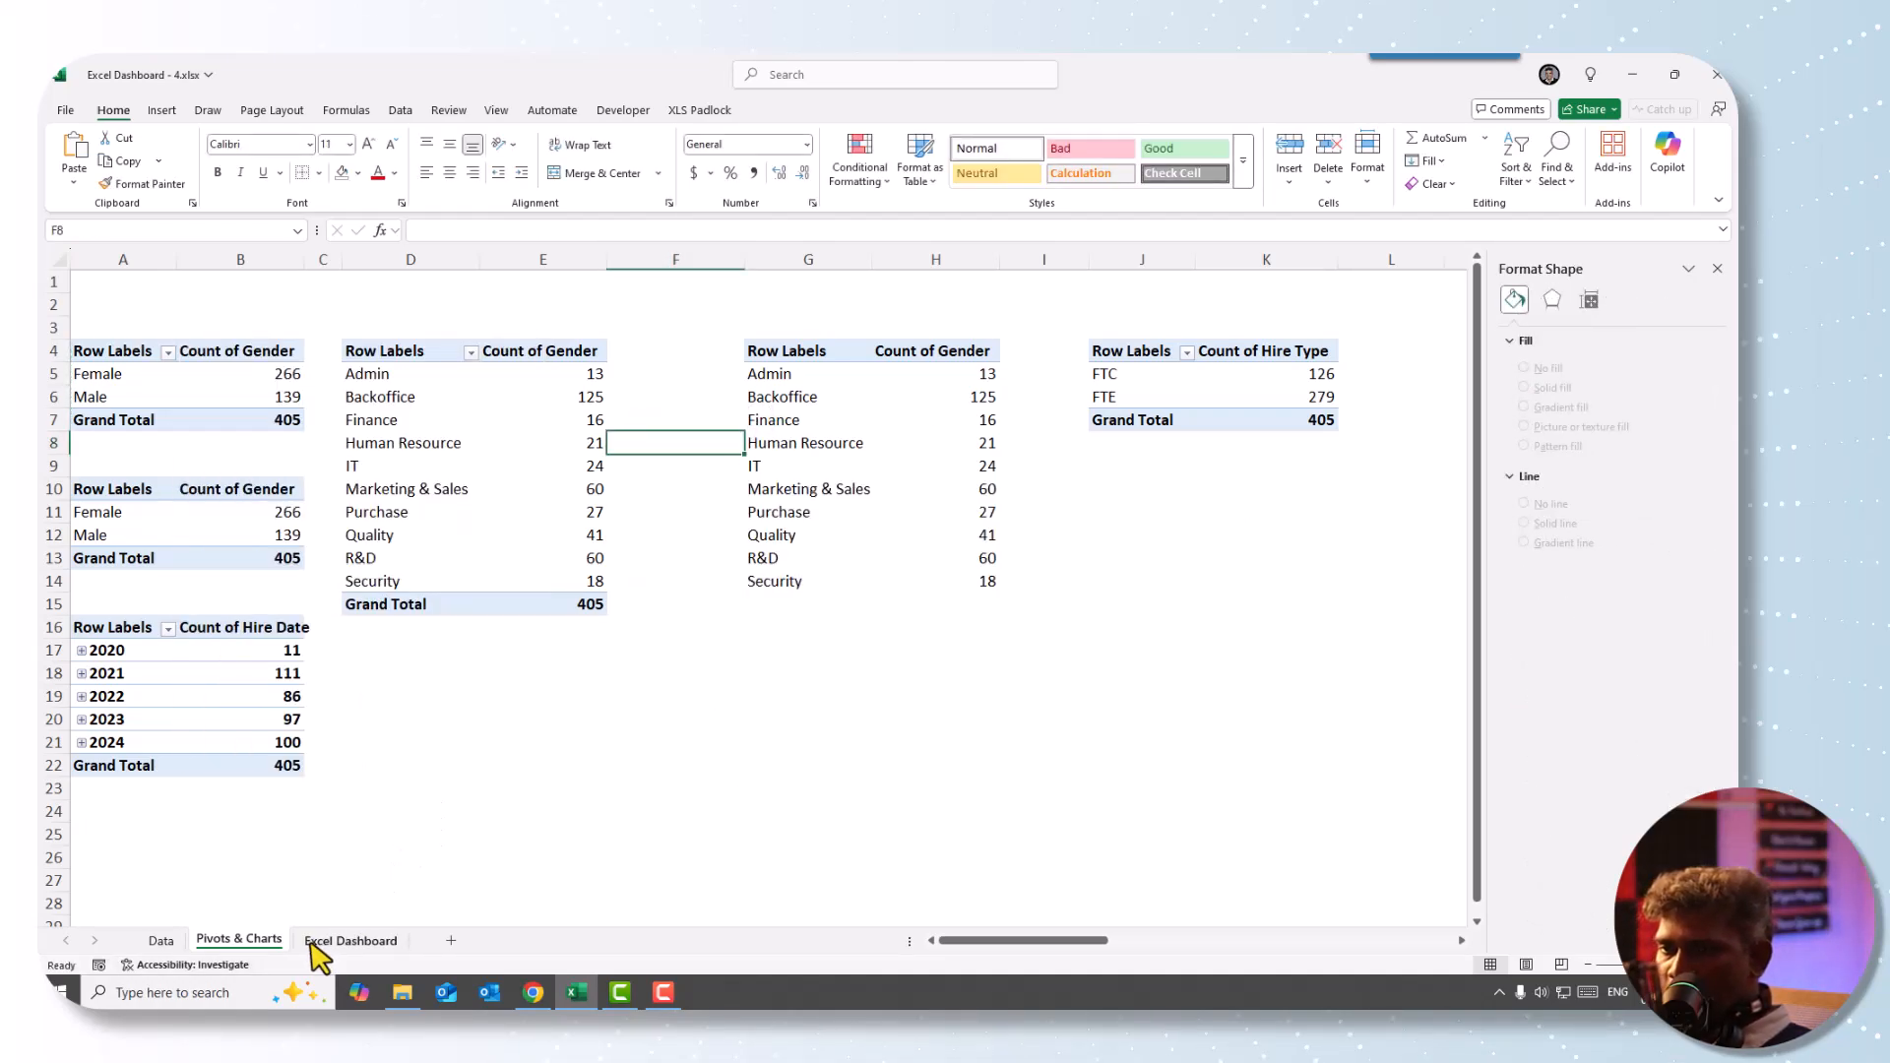
click(320, 940)
click(355, 677)
key(ctrl+v)
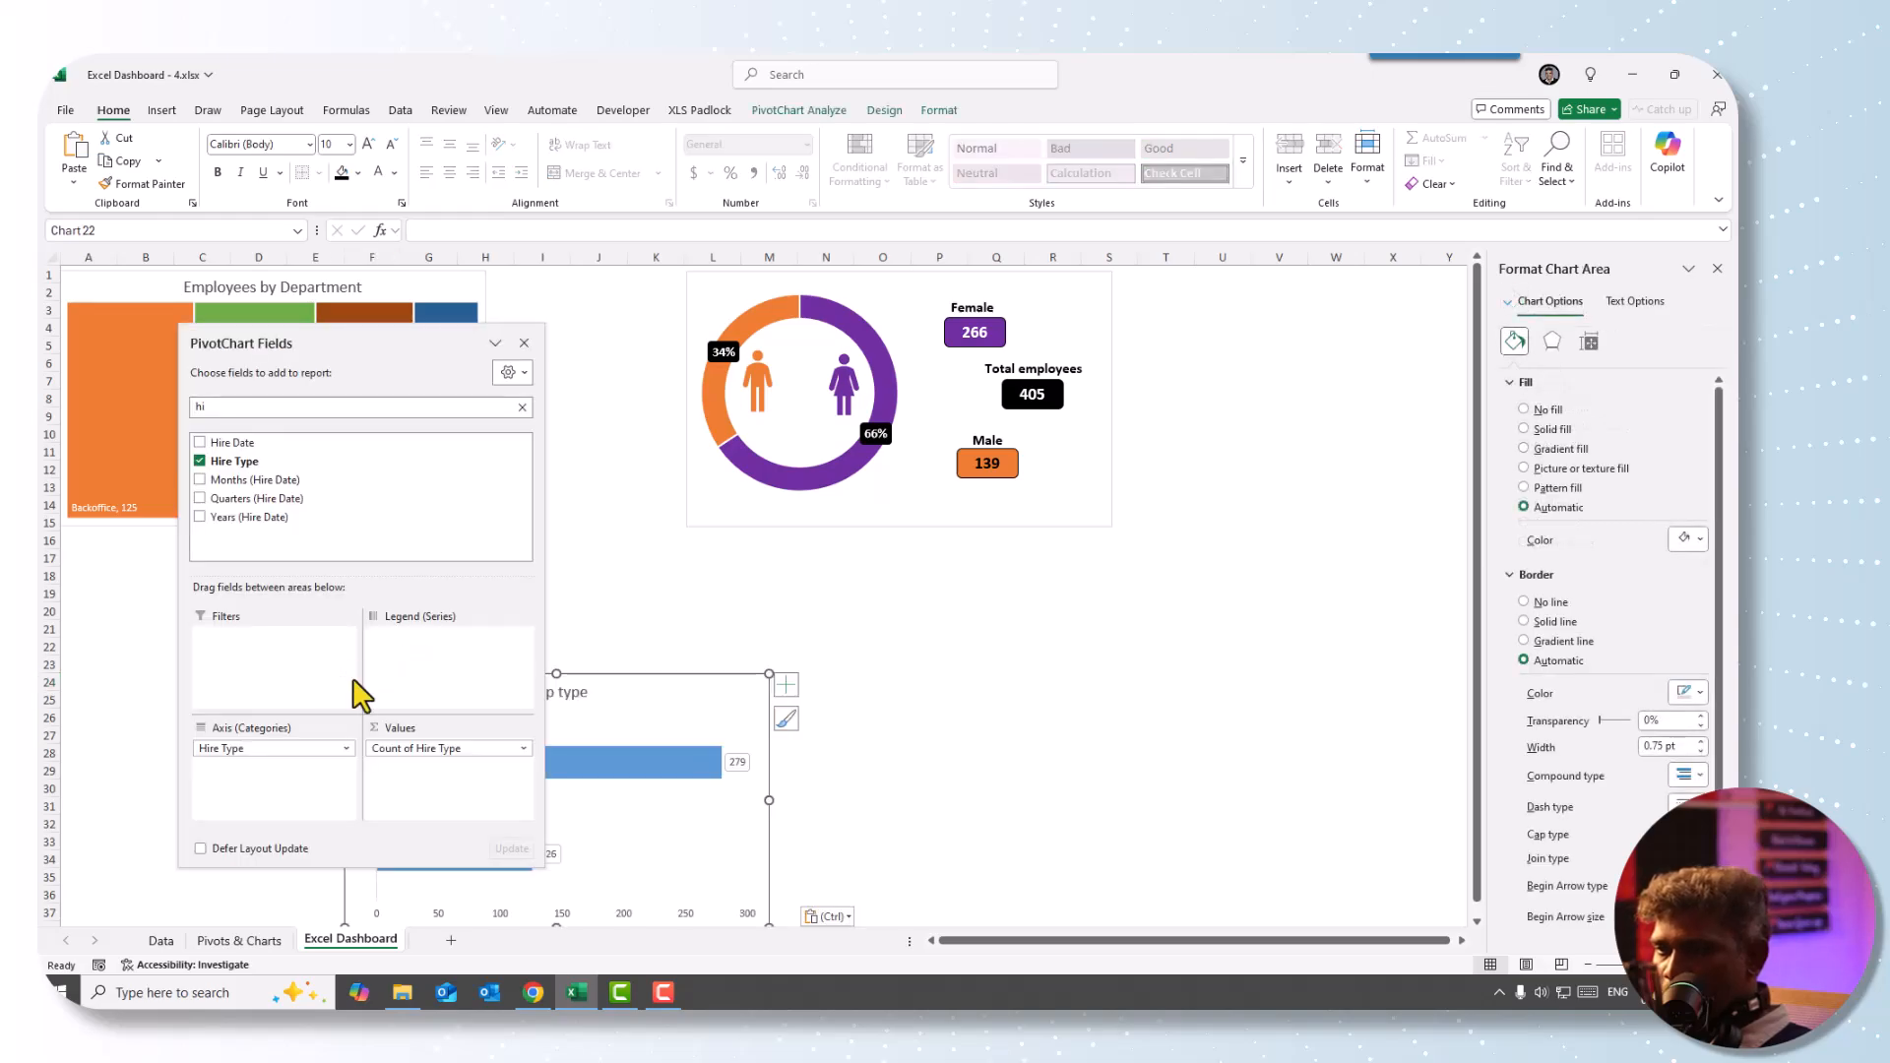
click(524, 343)
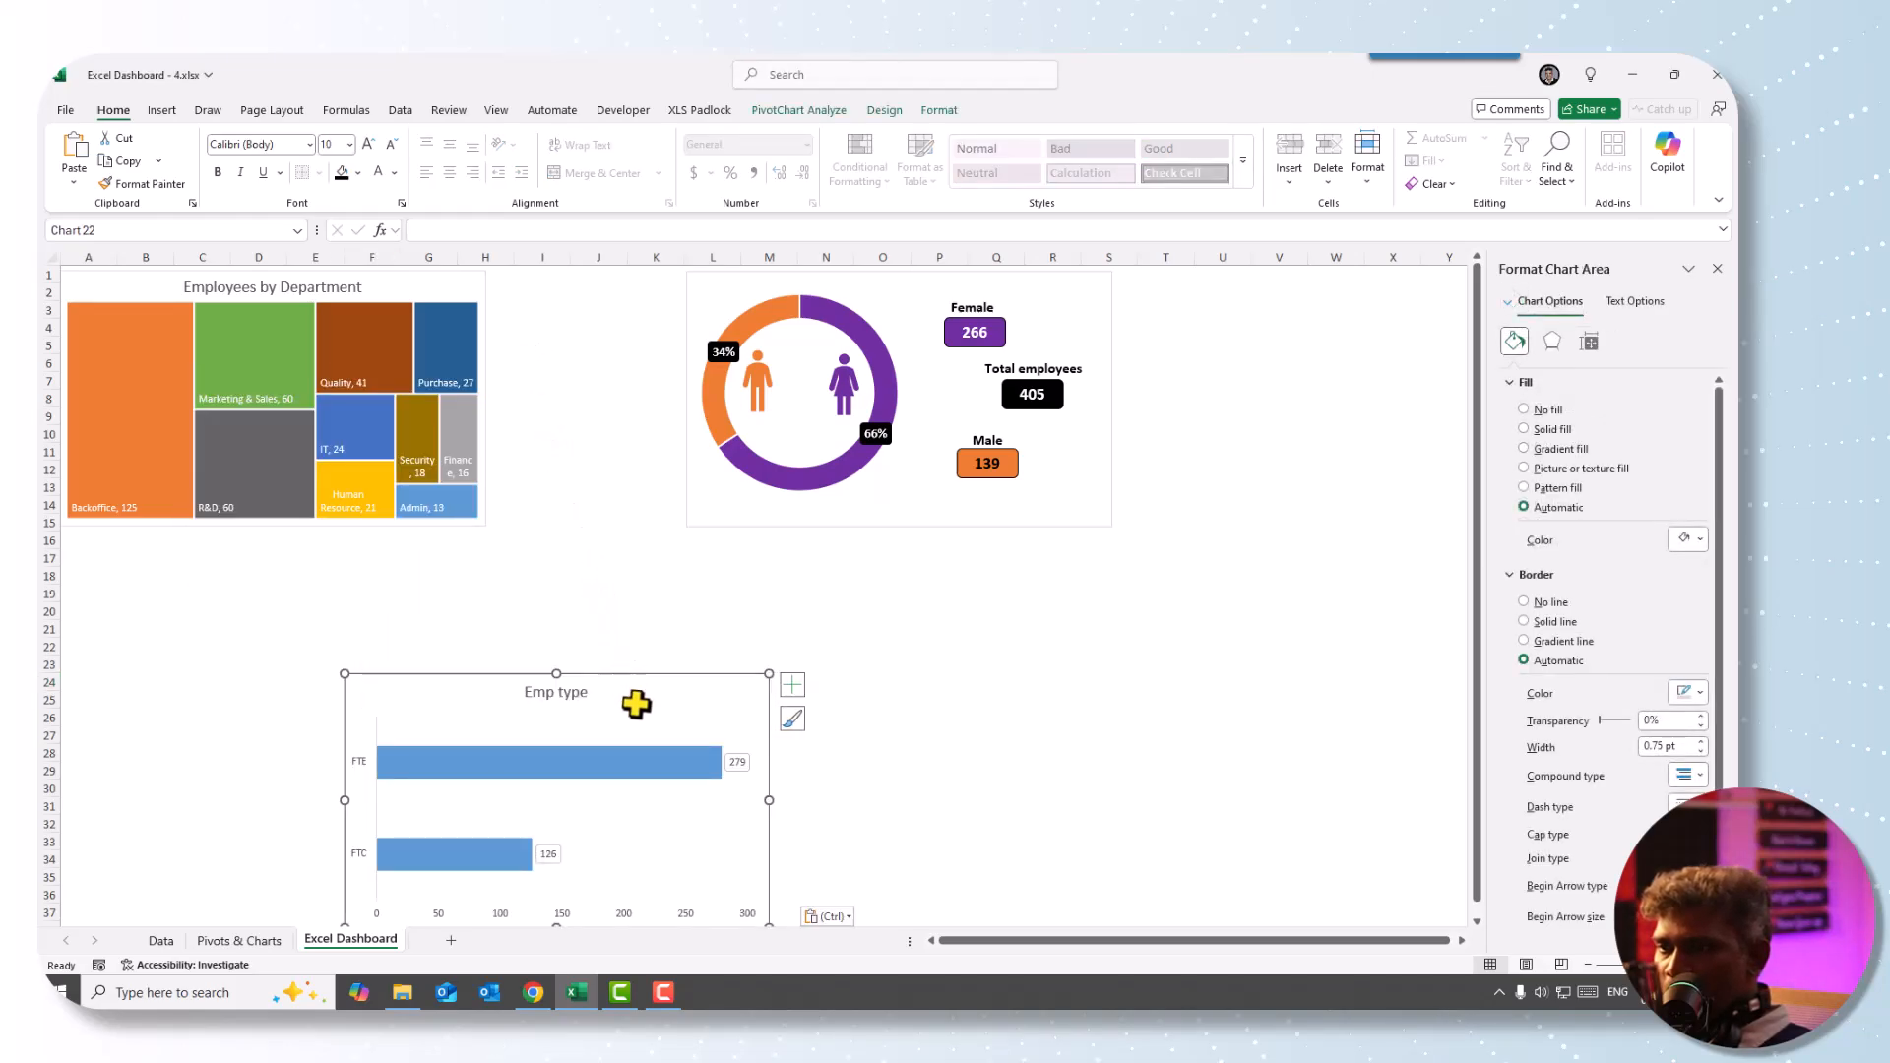
- Place the "Emp type" chart just below the gap between the treemap and doughnut, shrinking it to about columns H–K, rows 16–22
drag(633, 701, 774, 561)
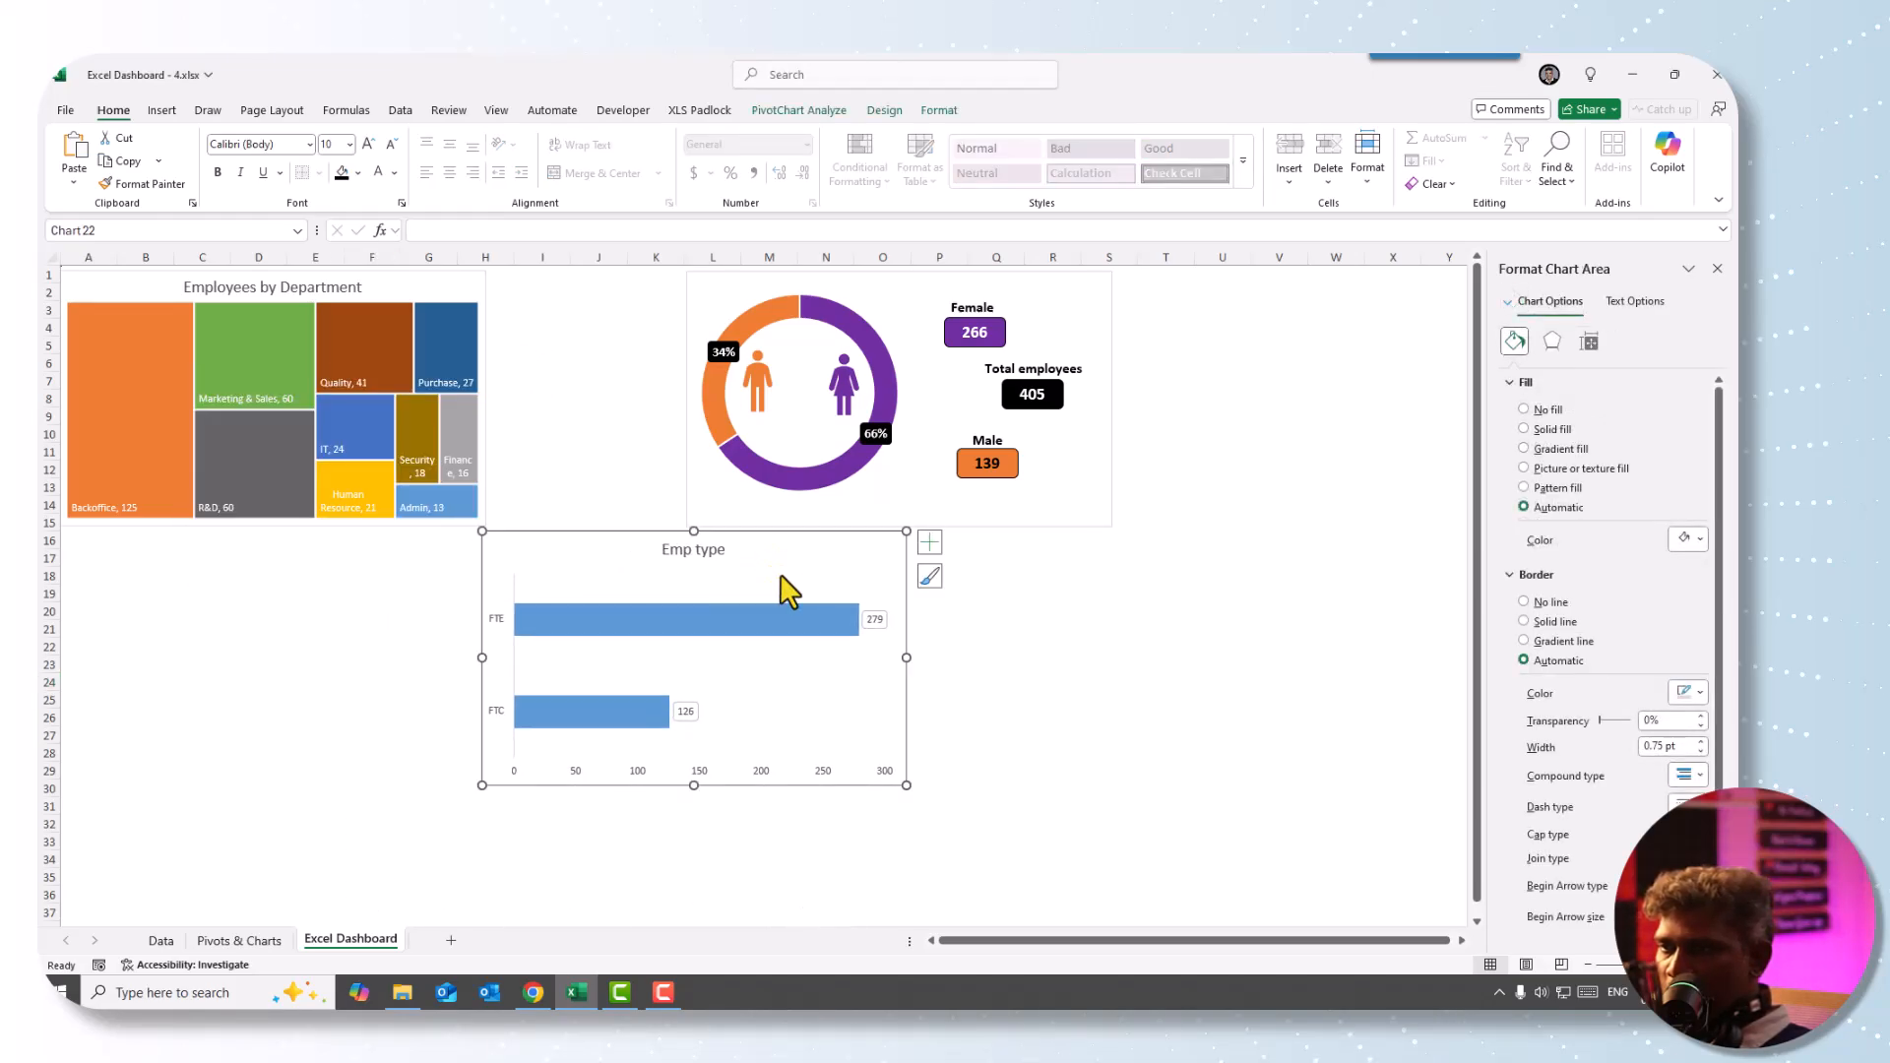
drag(908, 785, 689, 657)
click(785, 683)
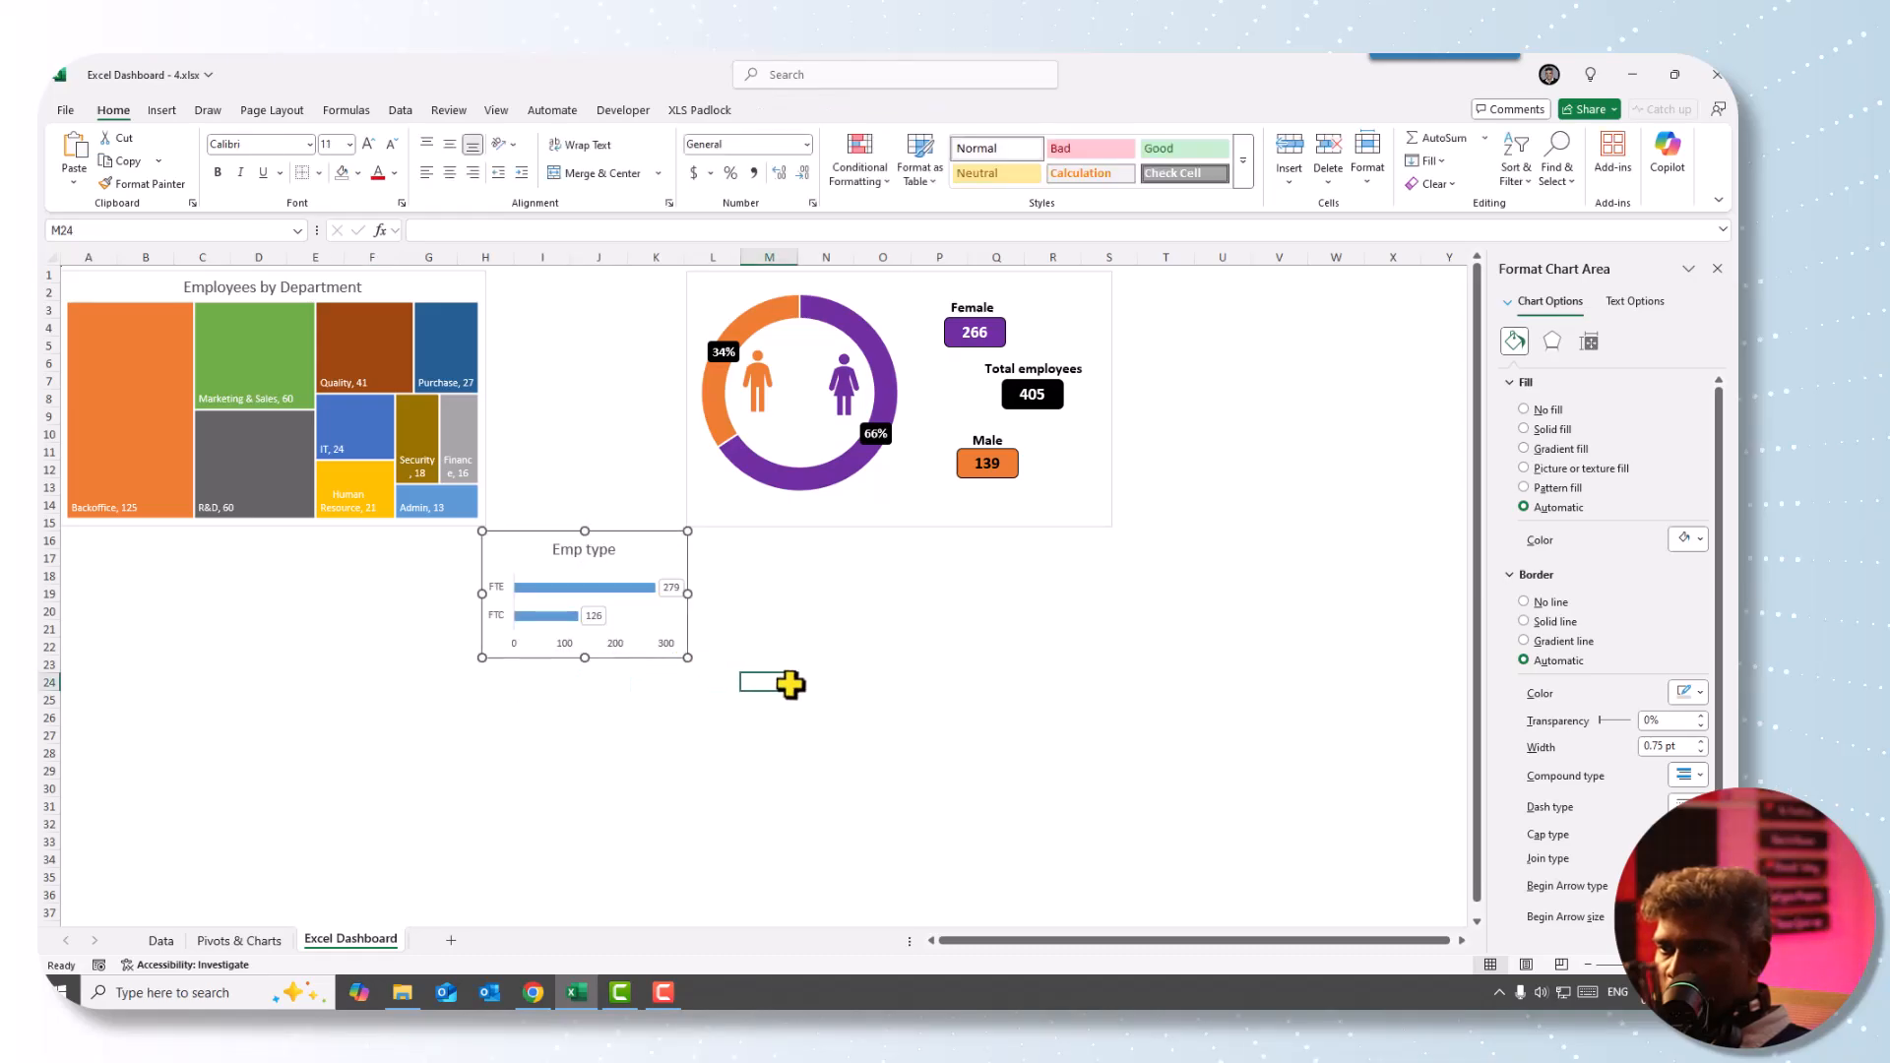
- Delete the horizontal value axis of the "Emp type" chart and reduce the chart's height slightly
click(611, 648)
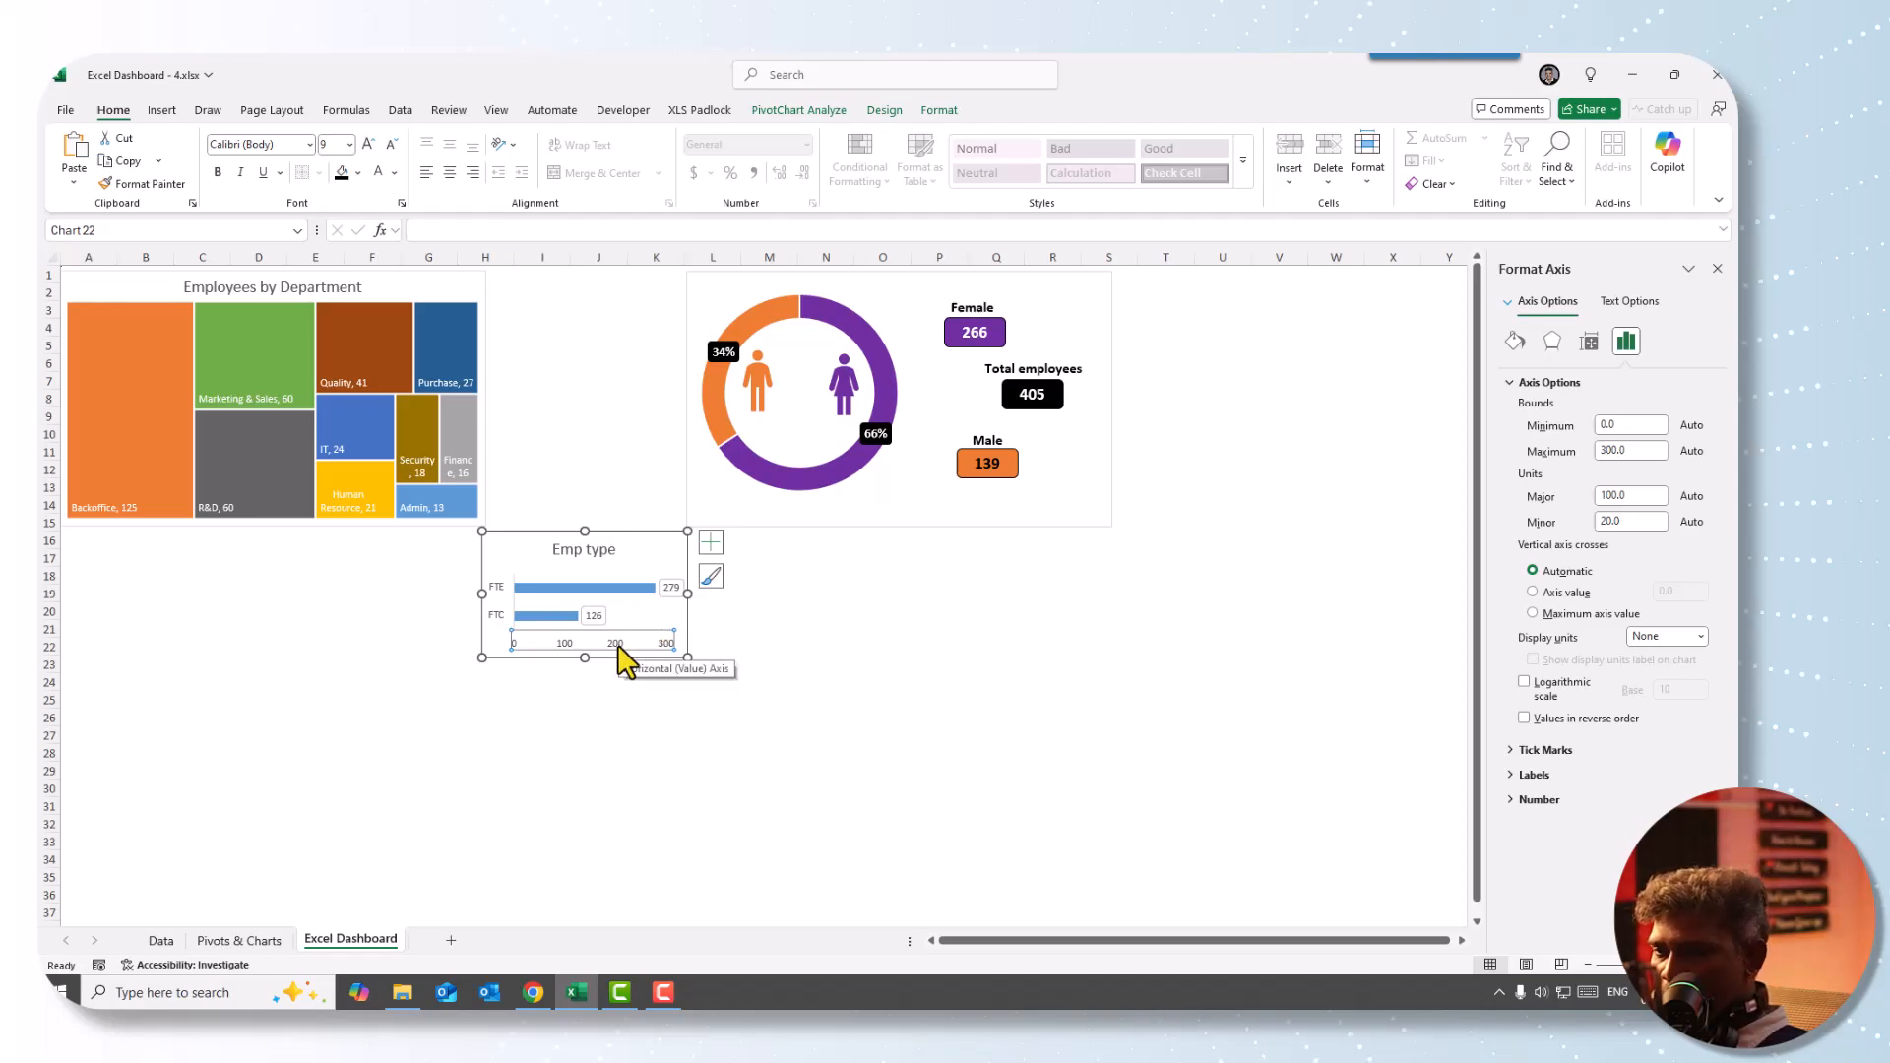
key(Delete)
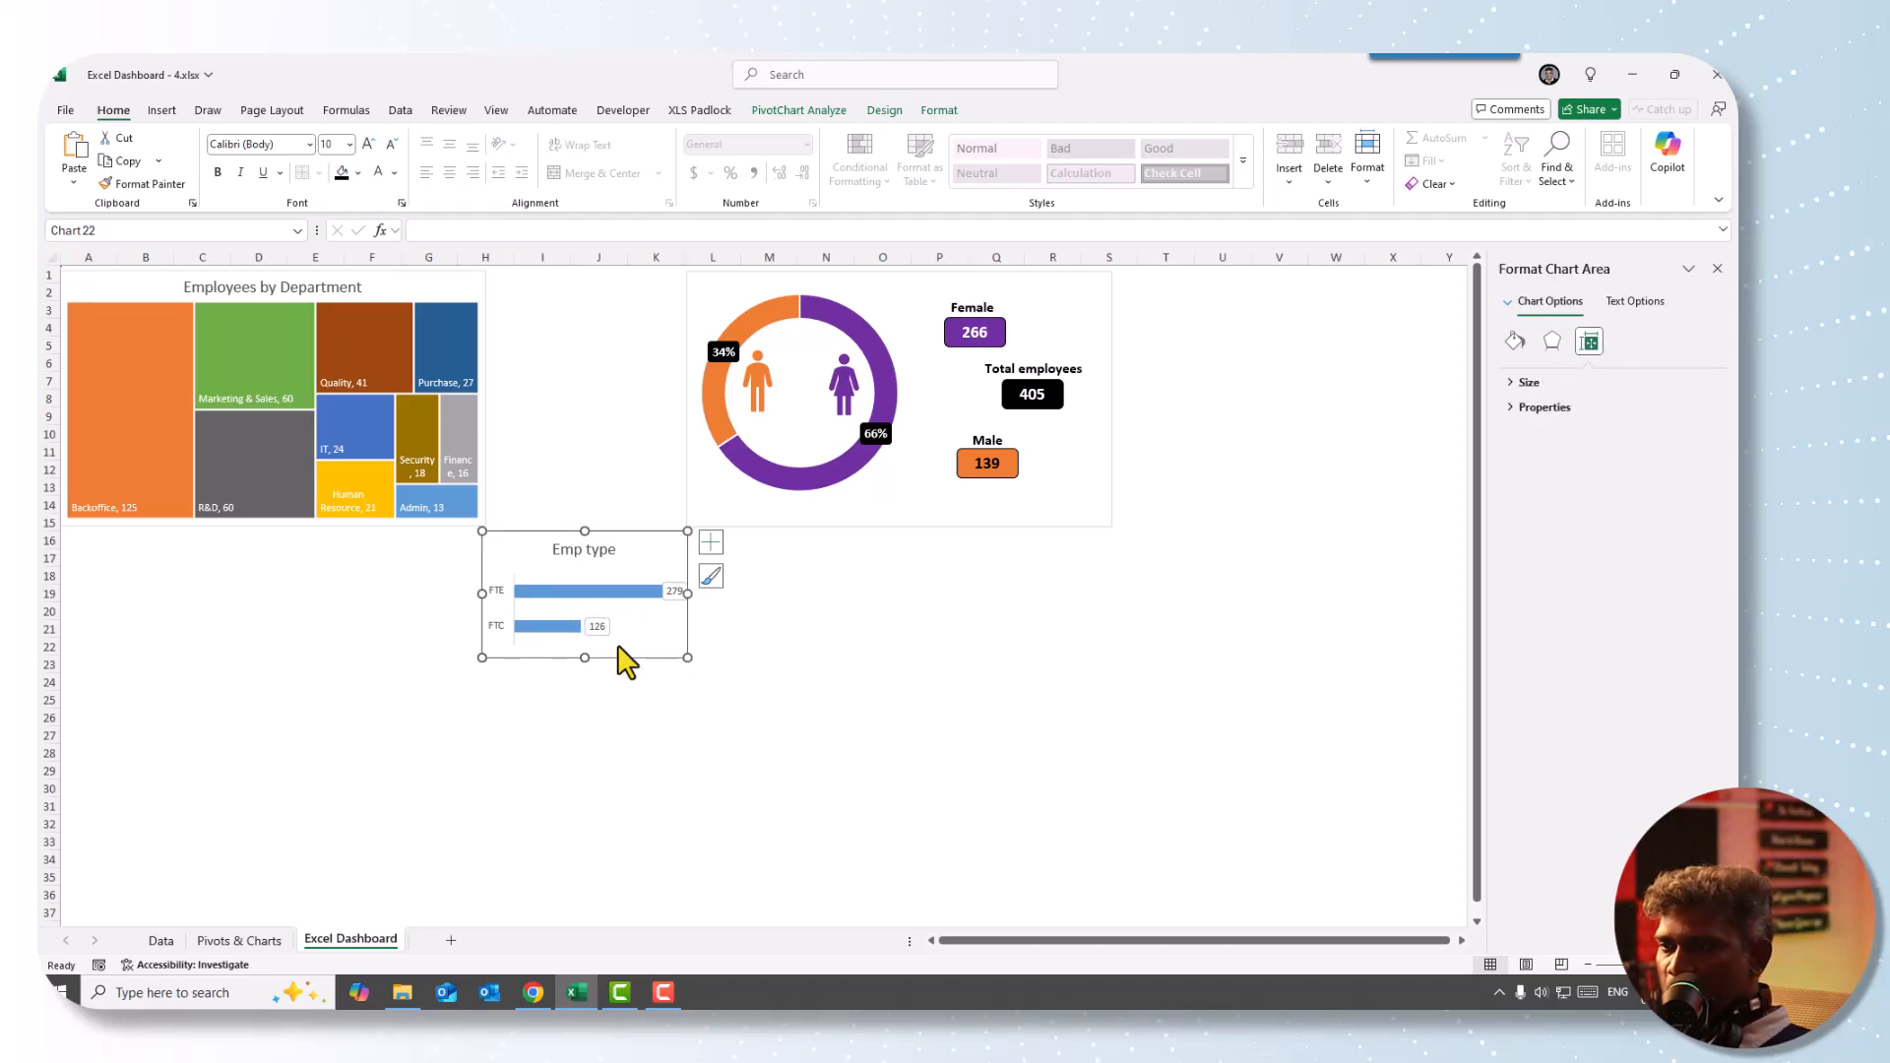
drag(687, 657, 687, 645)
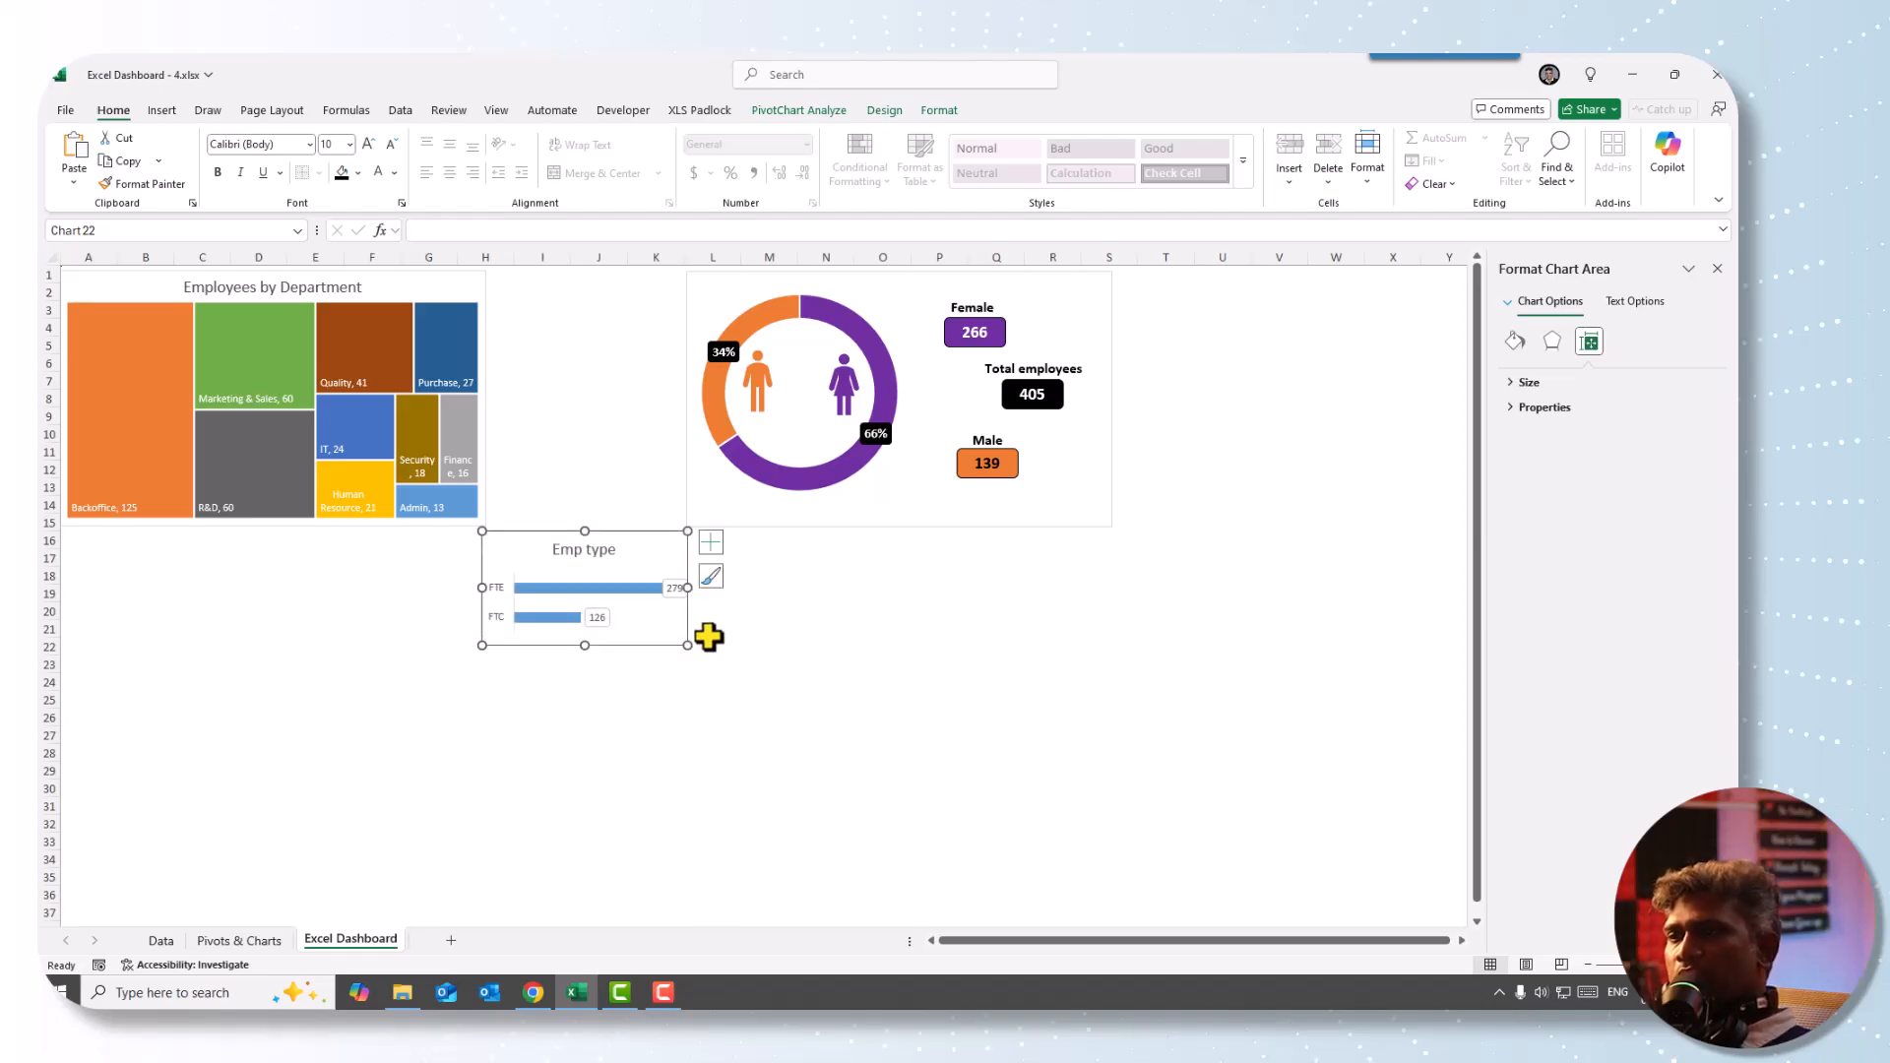
- Fill the bars of the "Emp type" chart with the darkest shade of the theme's blue
click(605, 591)
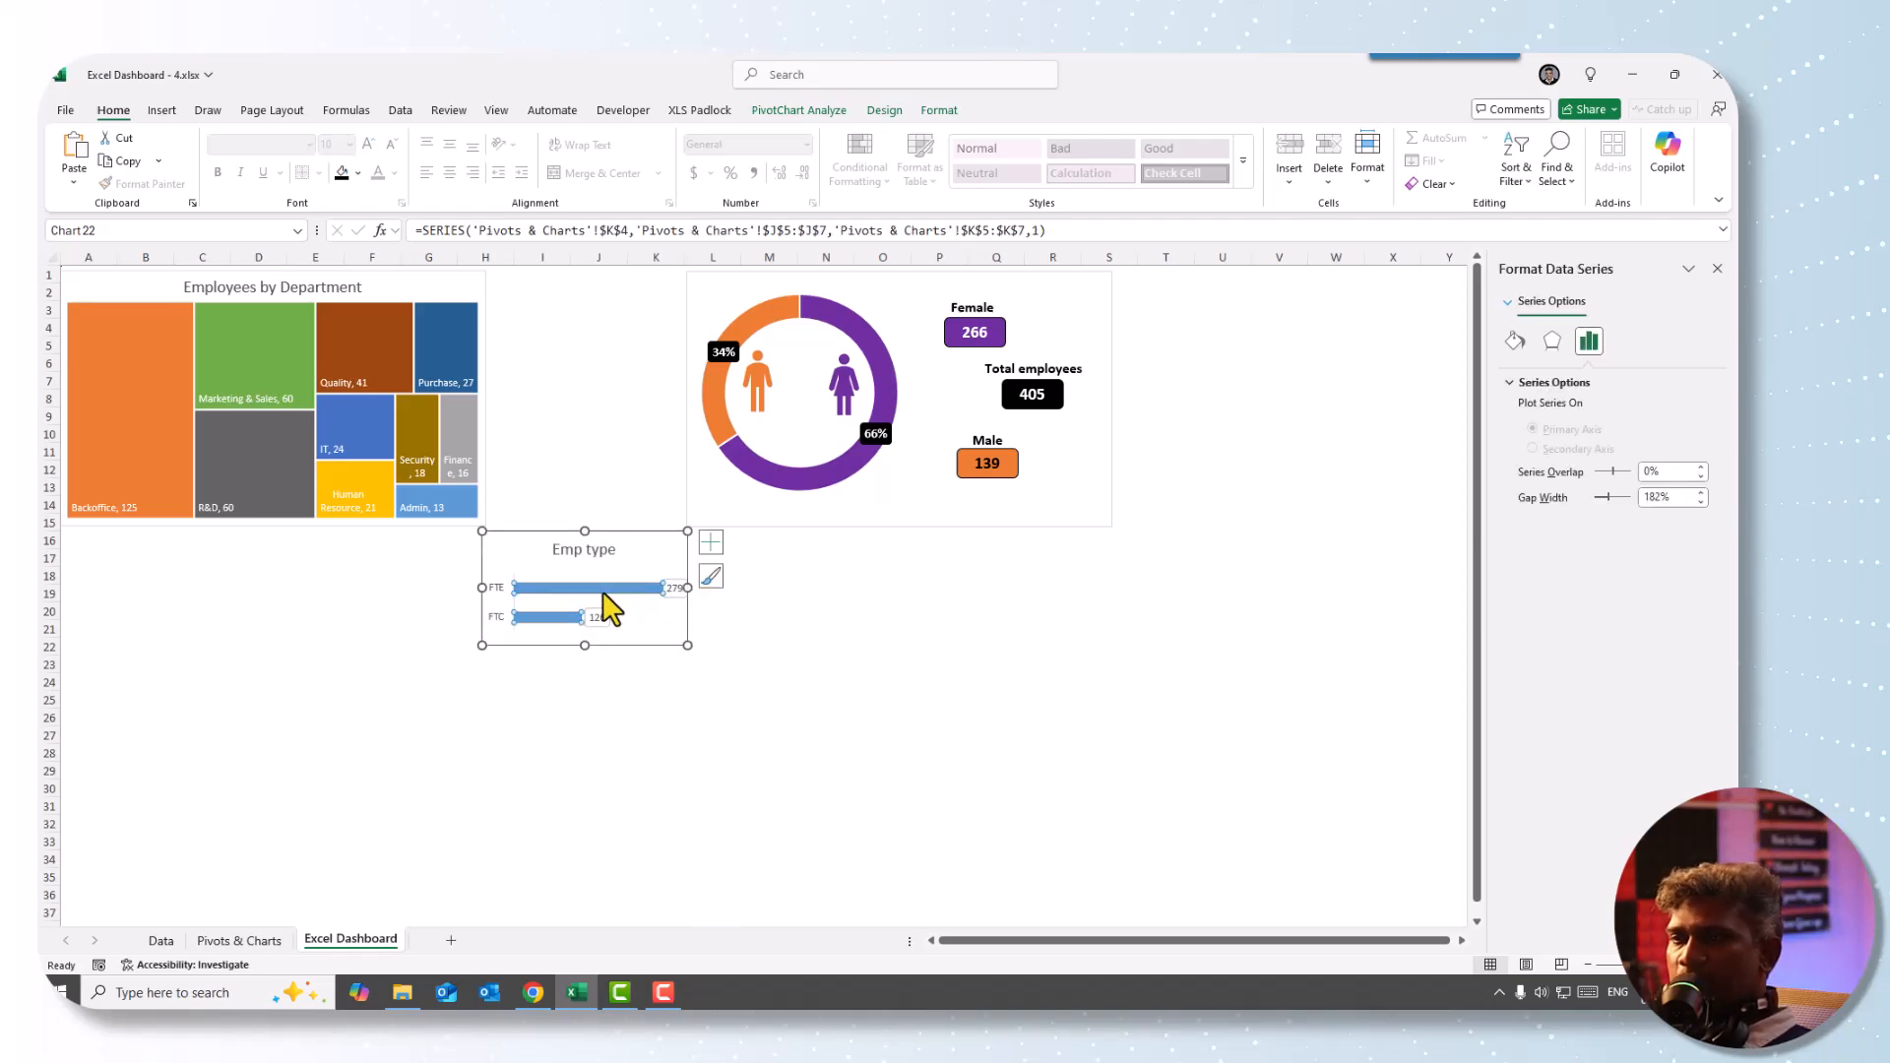
click(359, 174)
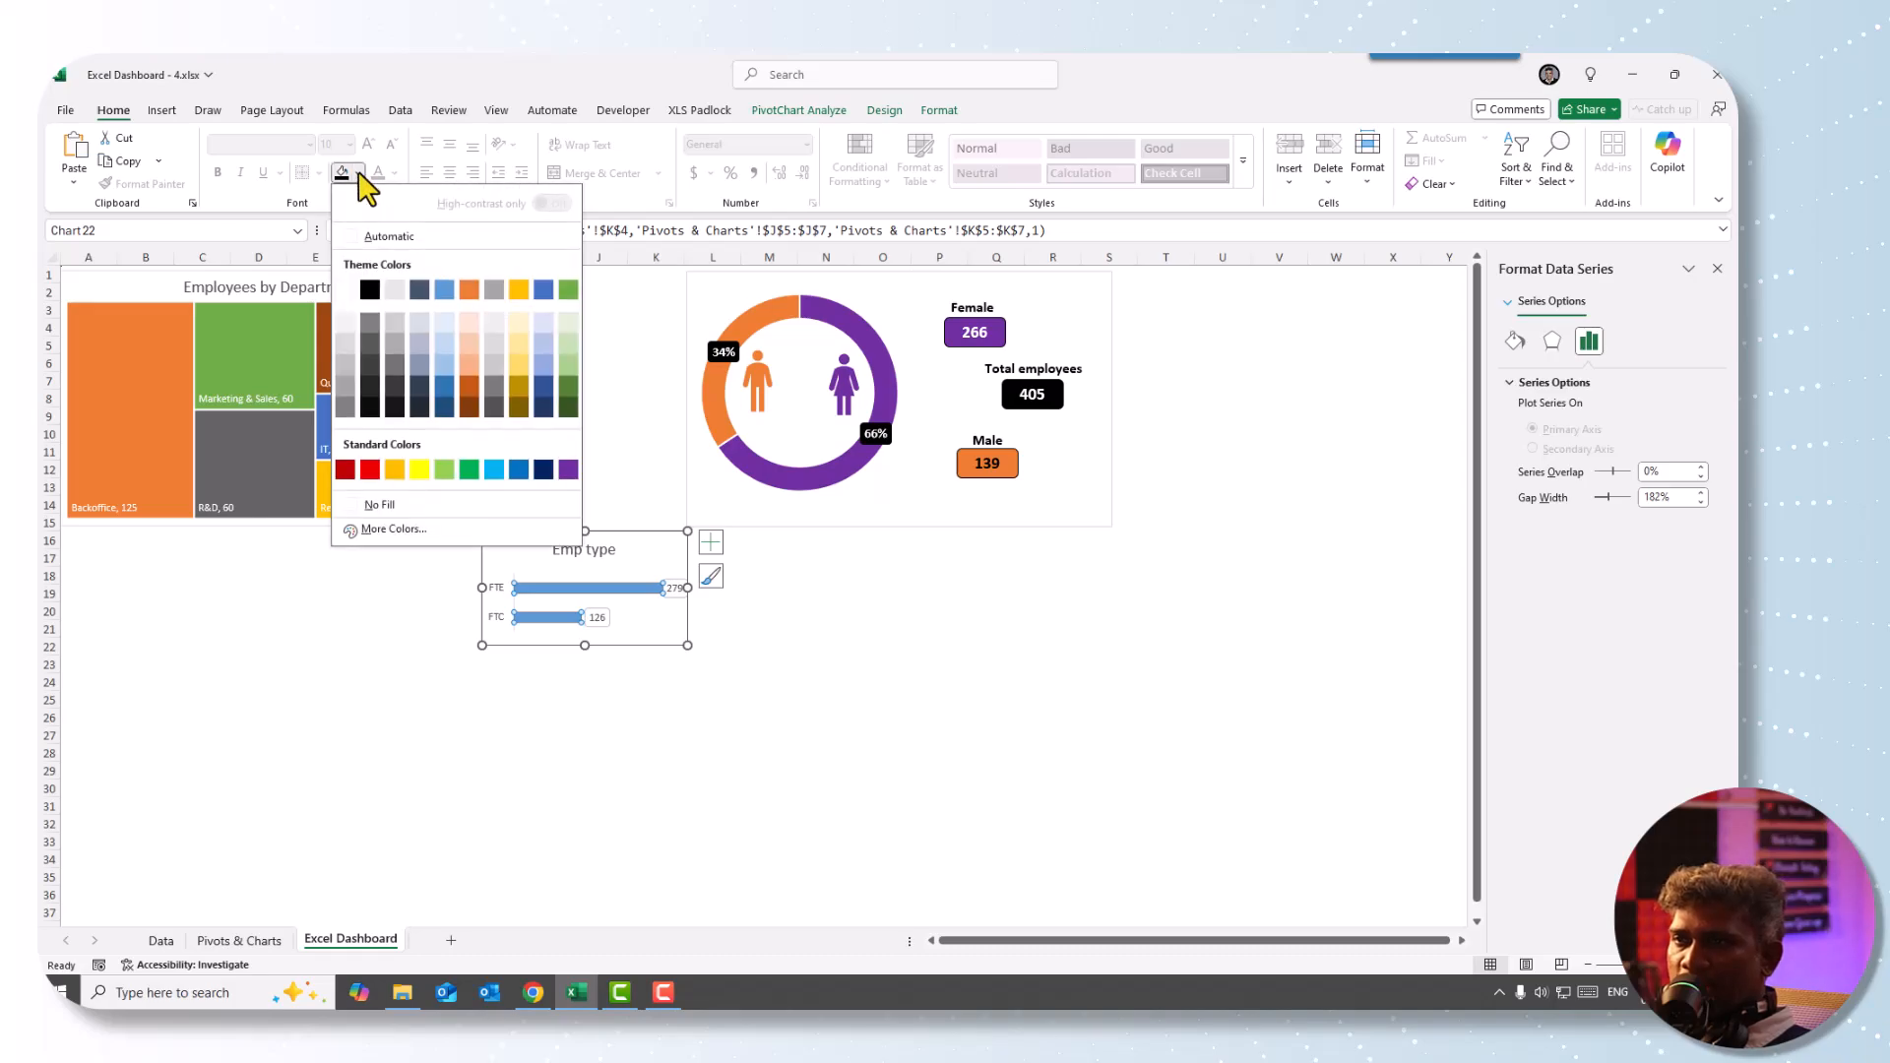
click(445, 407)
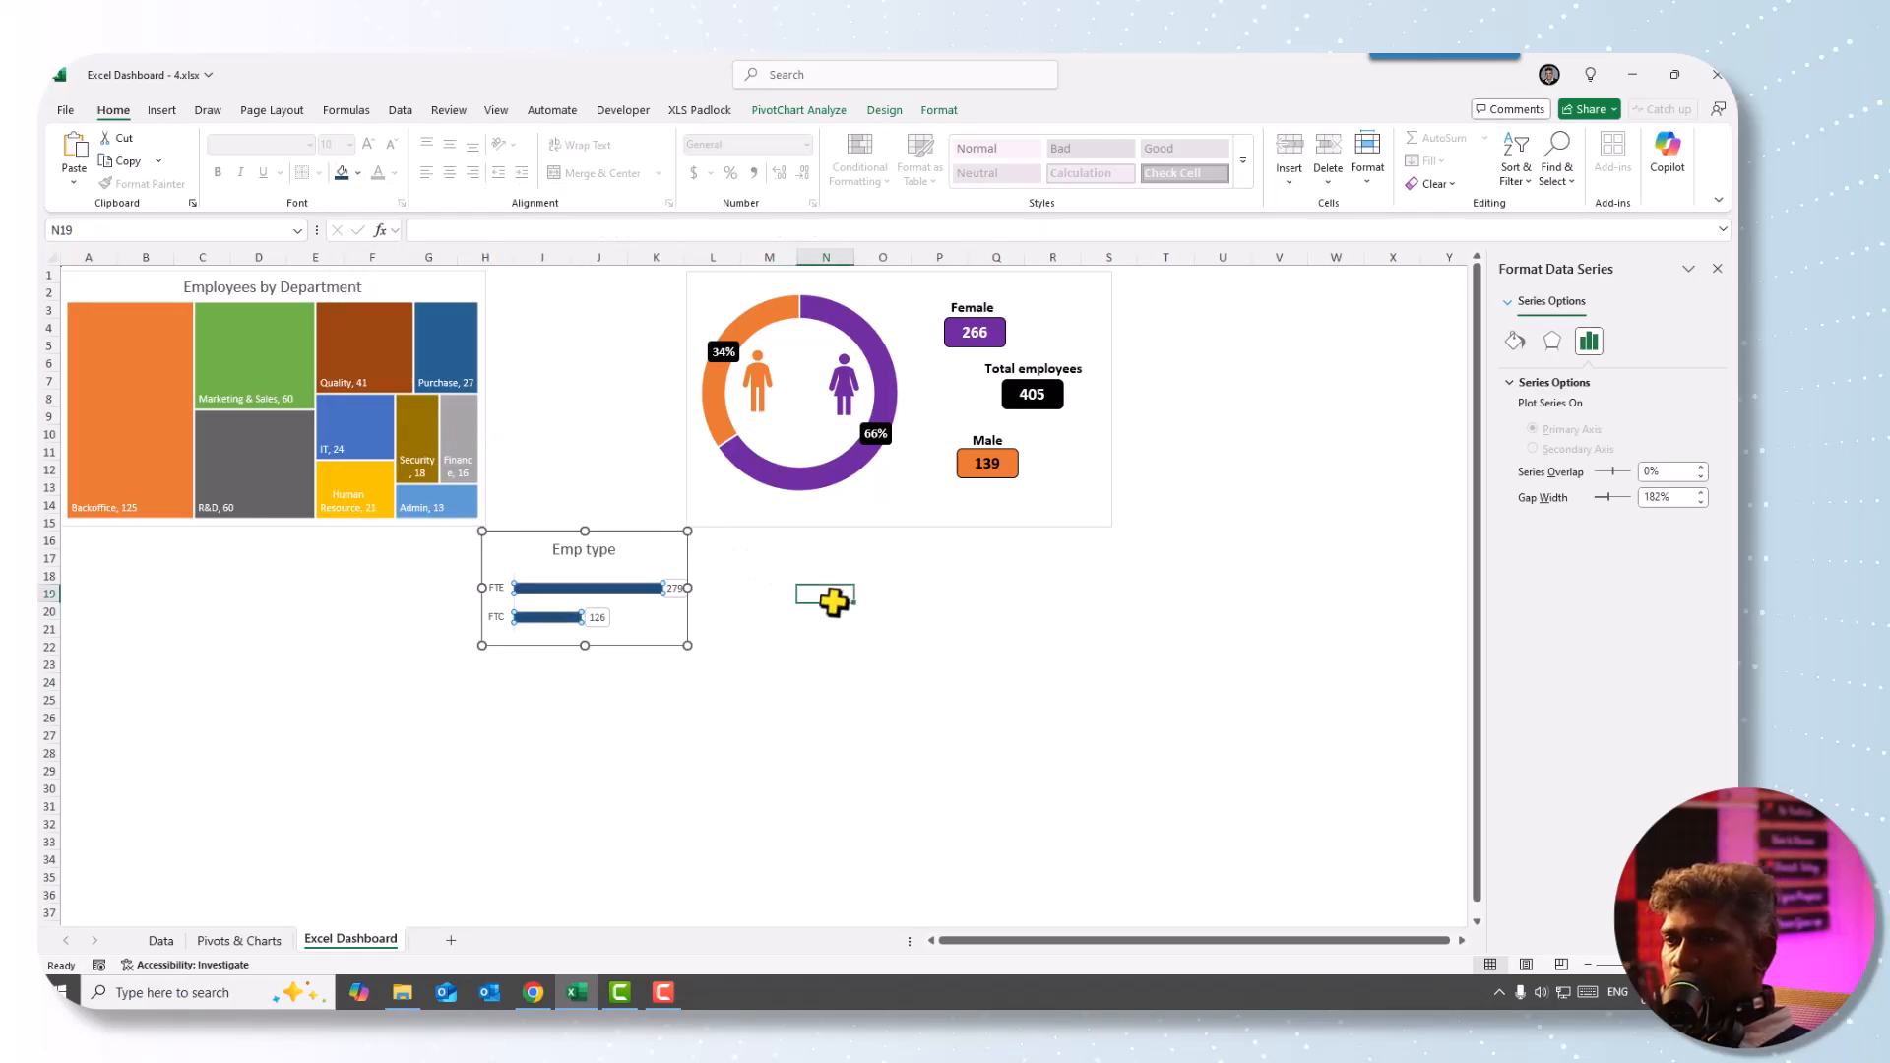
- Duplicate the hire type PivotTable on the Pivots & Charts sheet, placing the copy at cell M4, and close the formatting pane
click(830, 595)
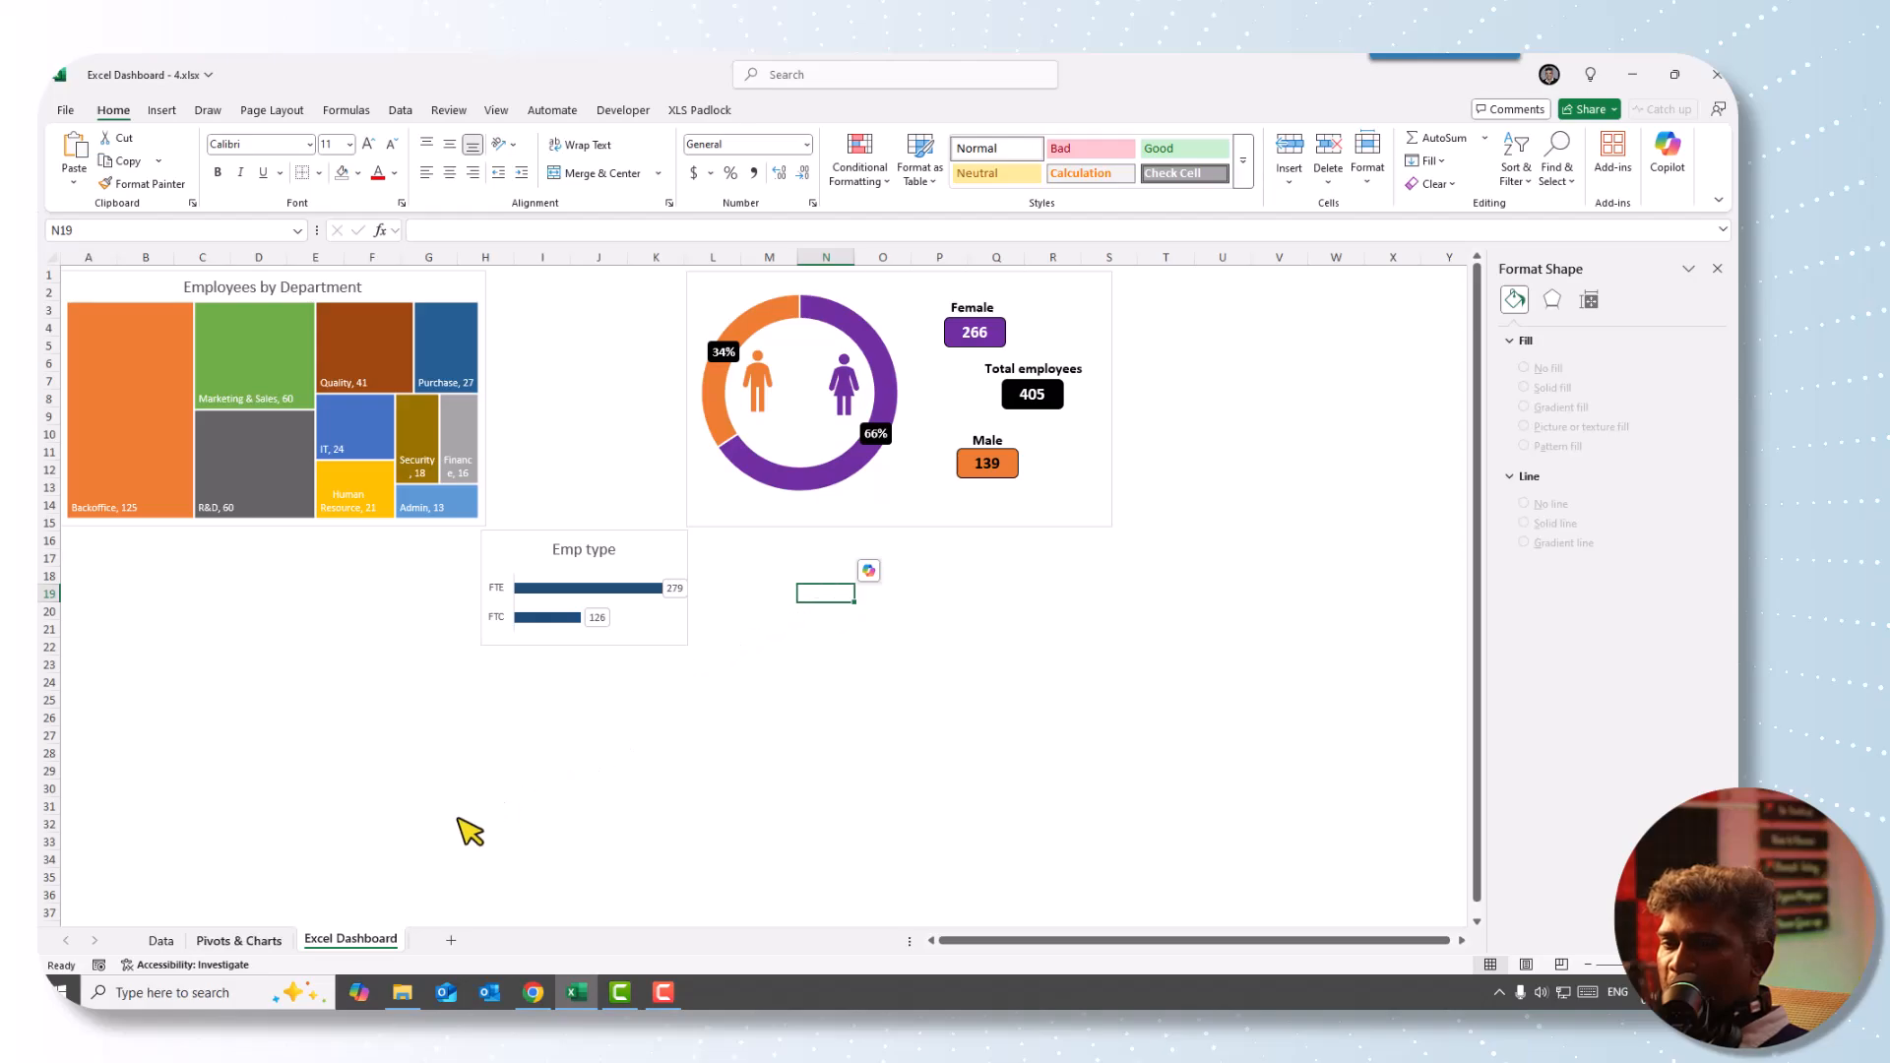
click(239, 942)
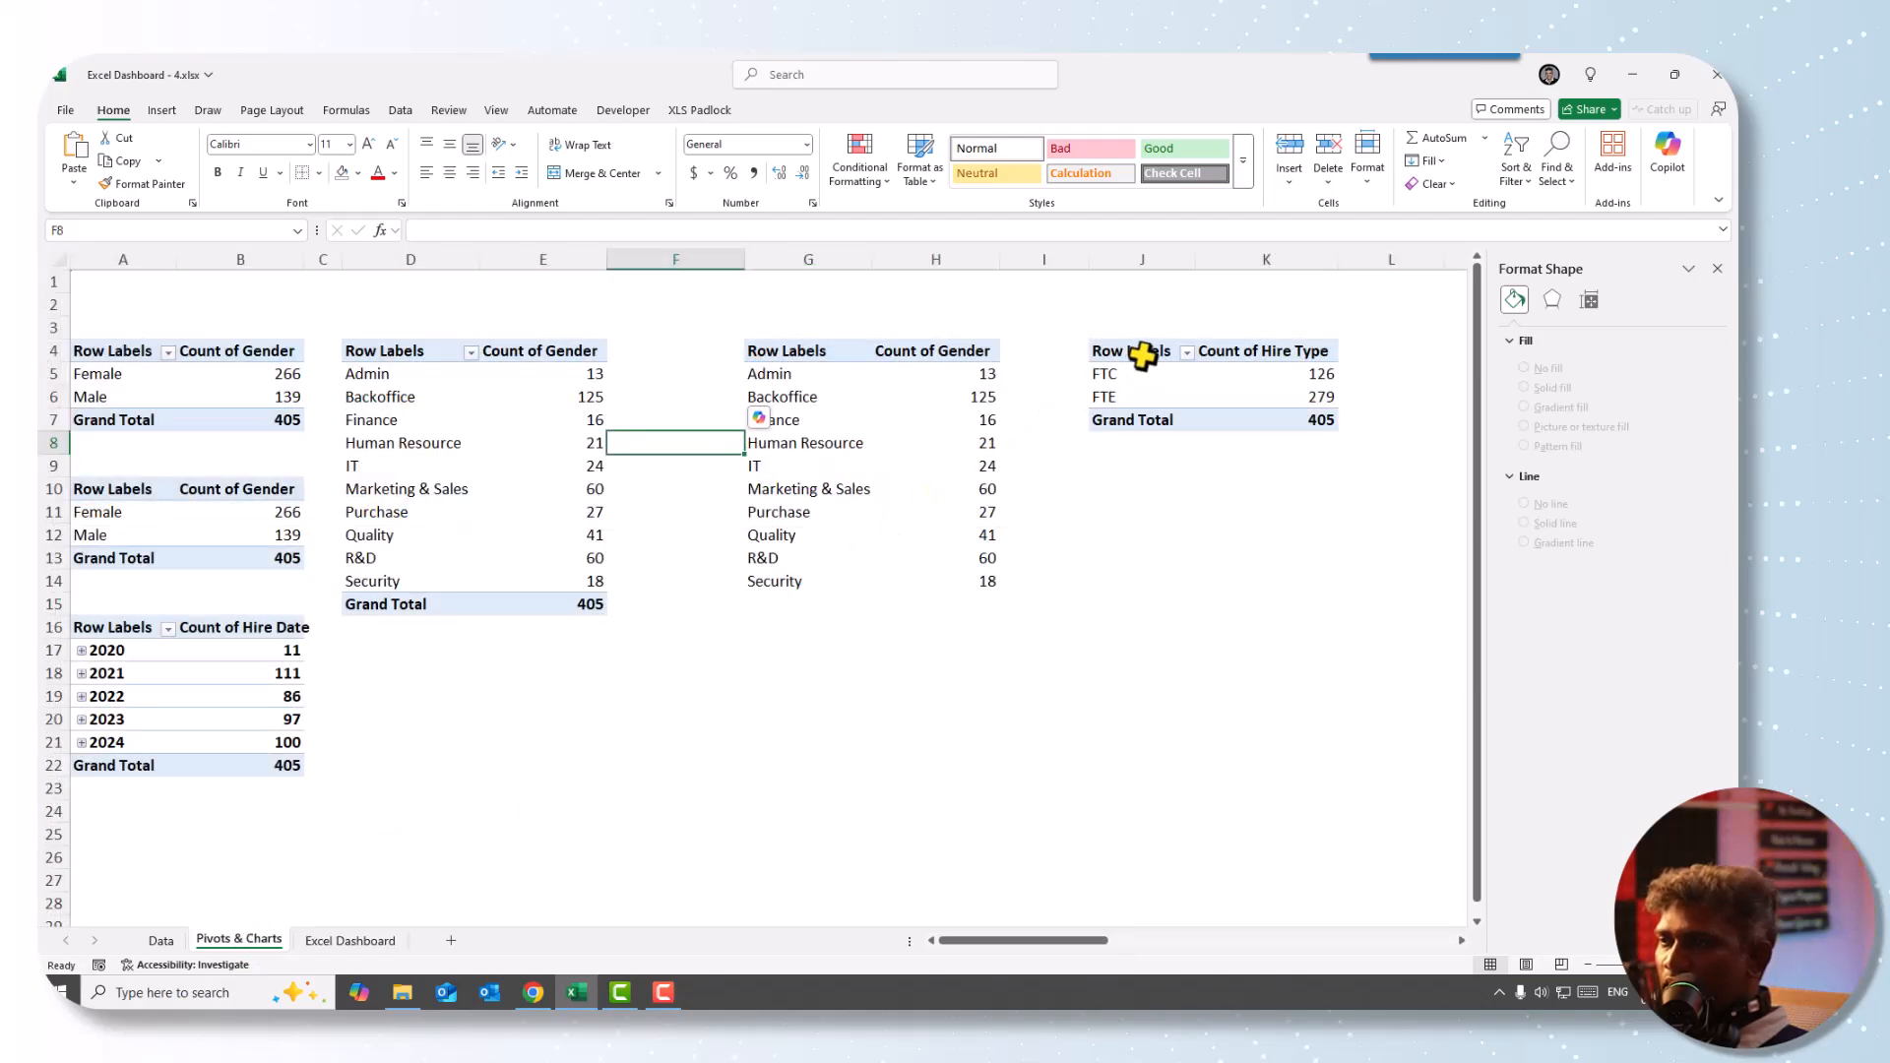
drag(1139, 359, 1315, 421)
key(ctrl+c)
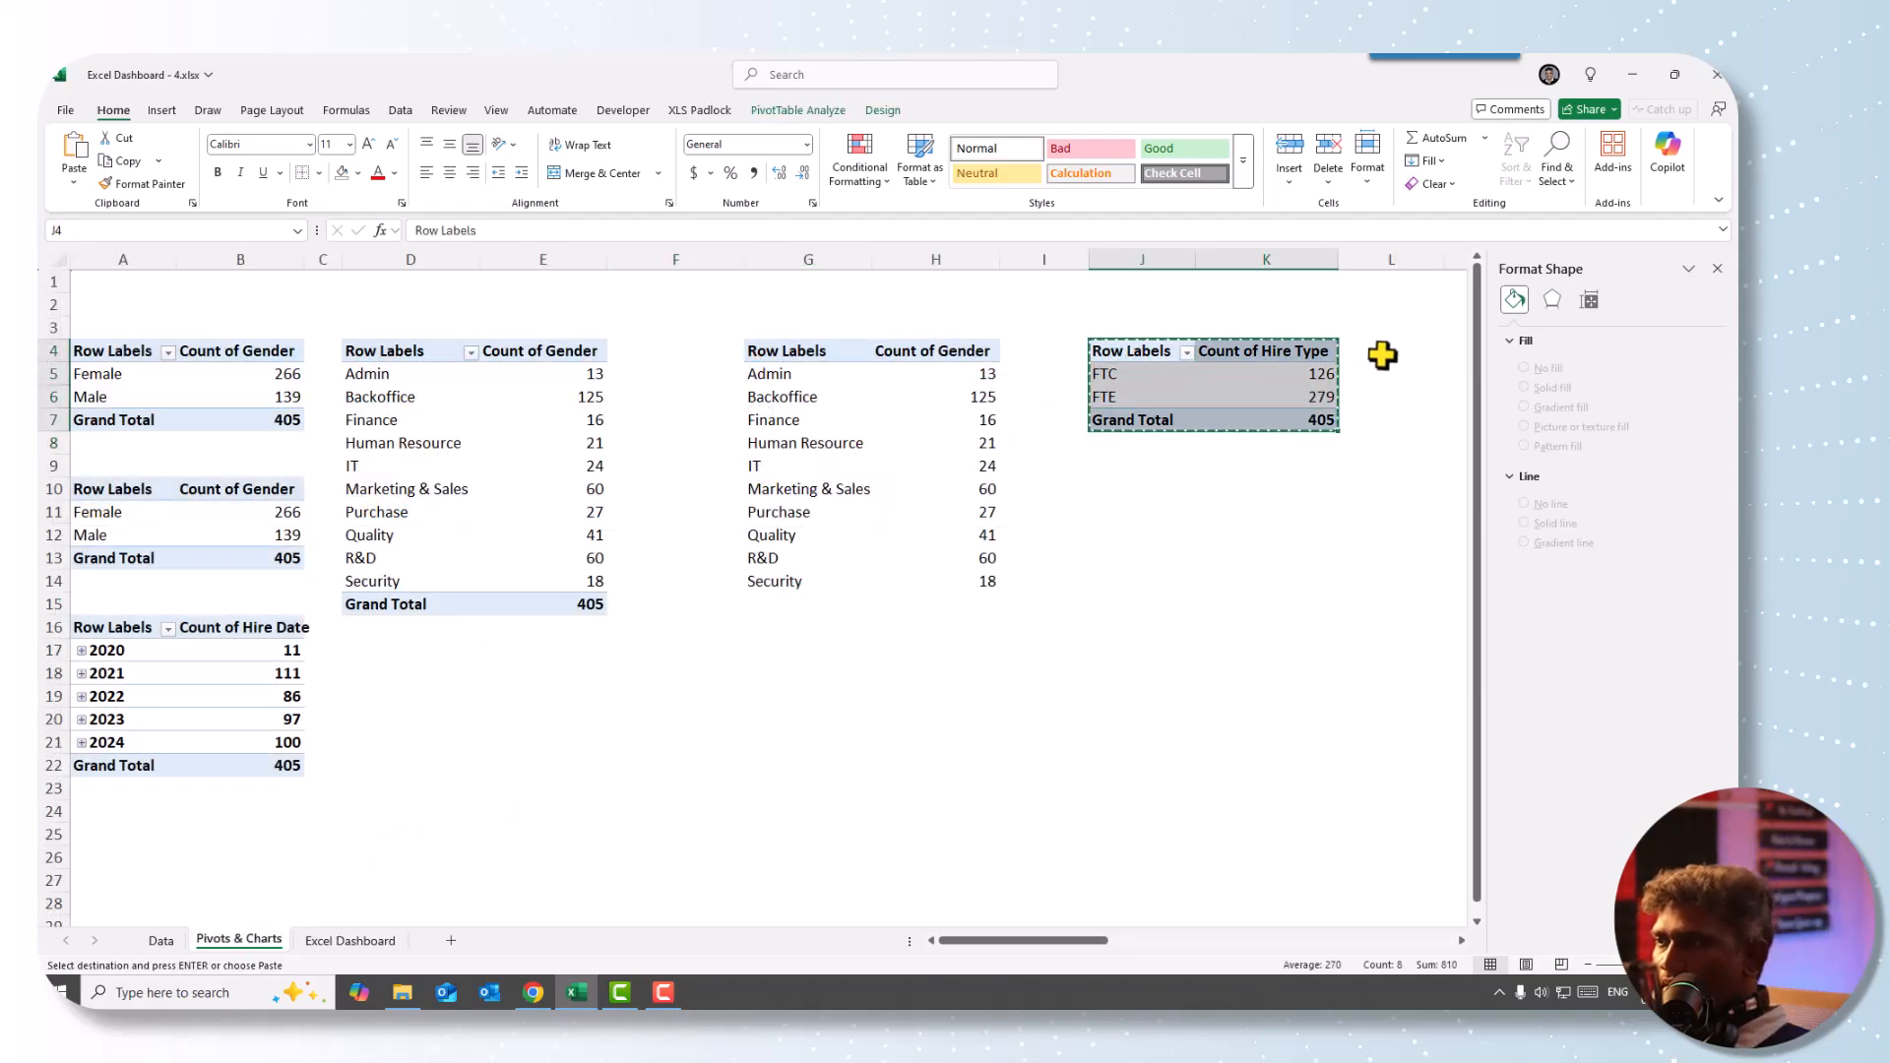
click(1381, 357)
key(Right)
key(ctrl+v)
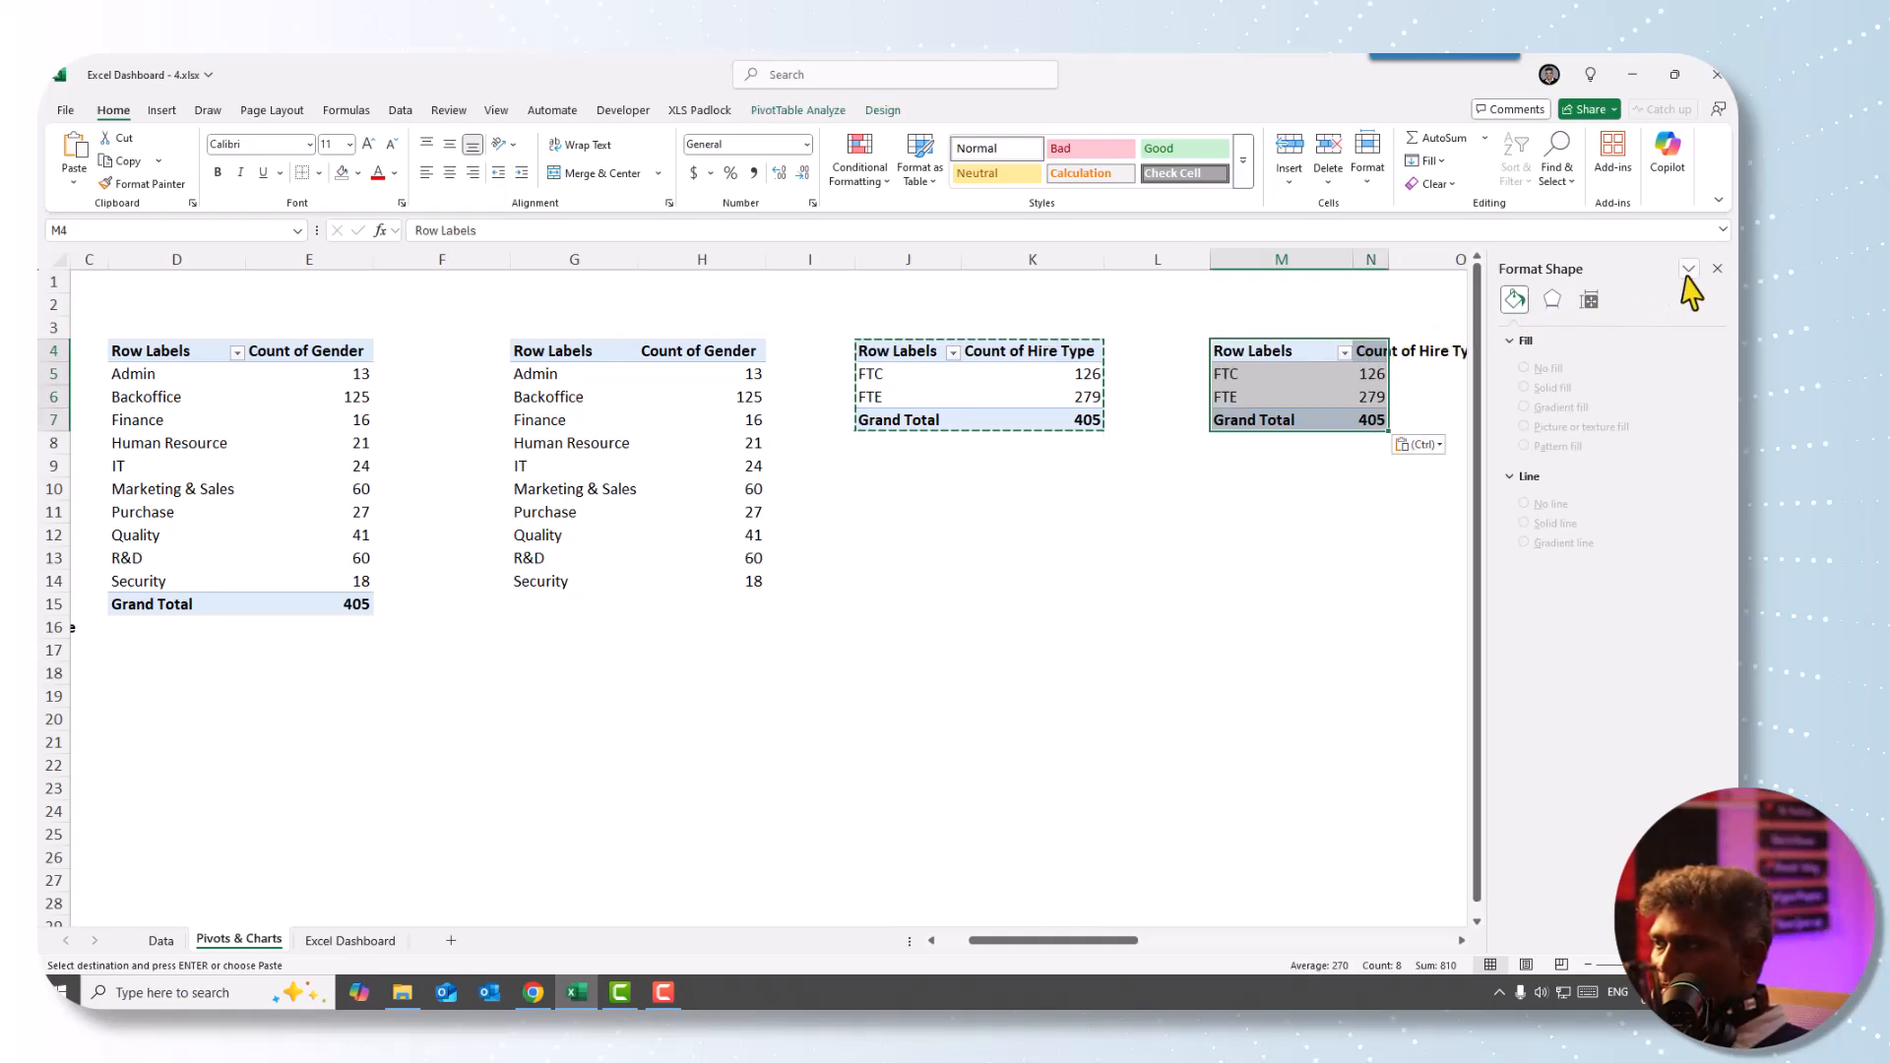
click(1717, 268)
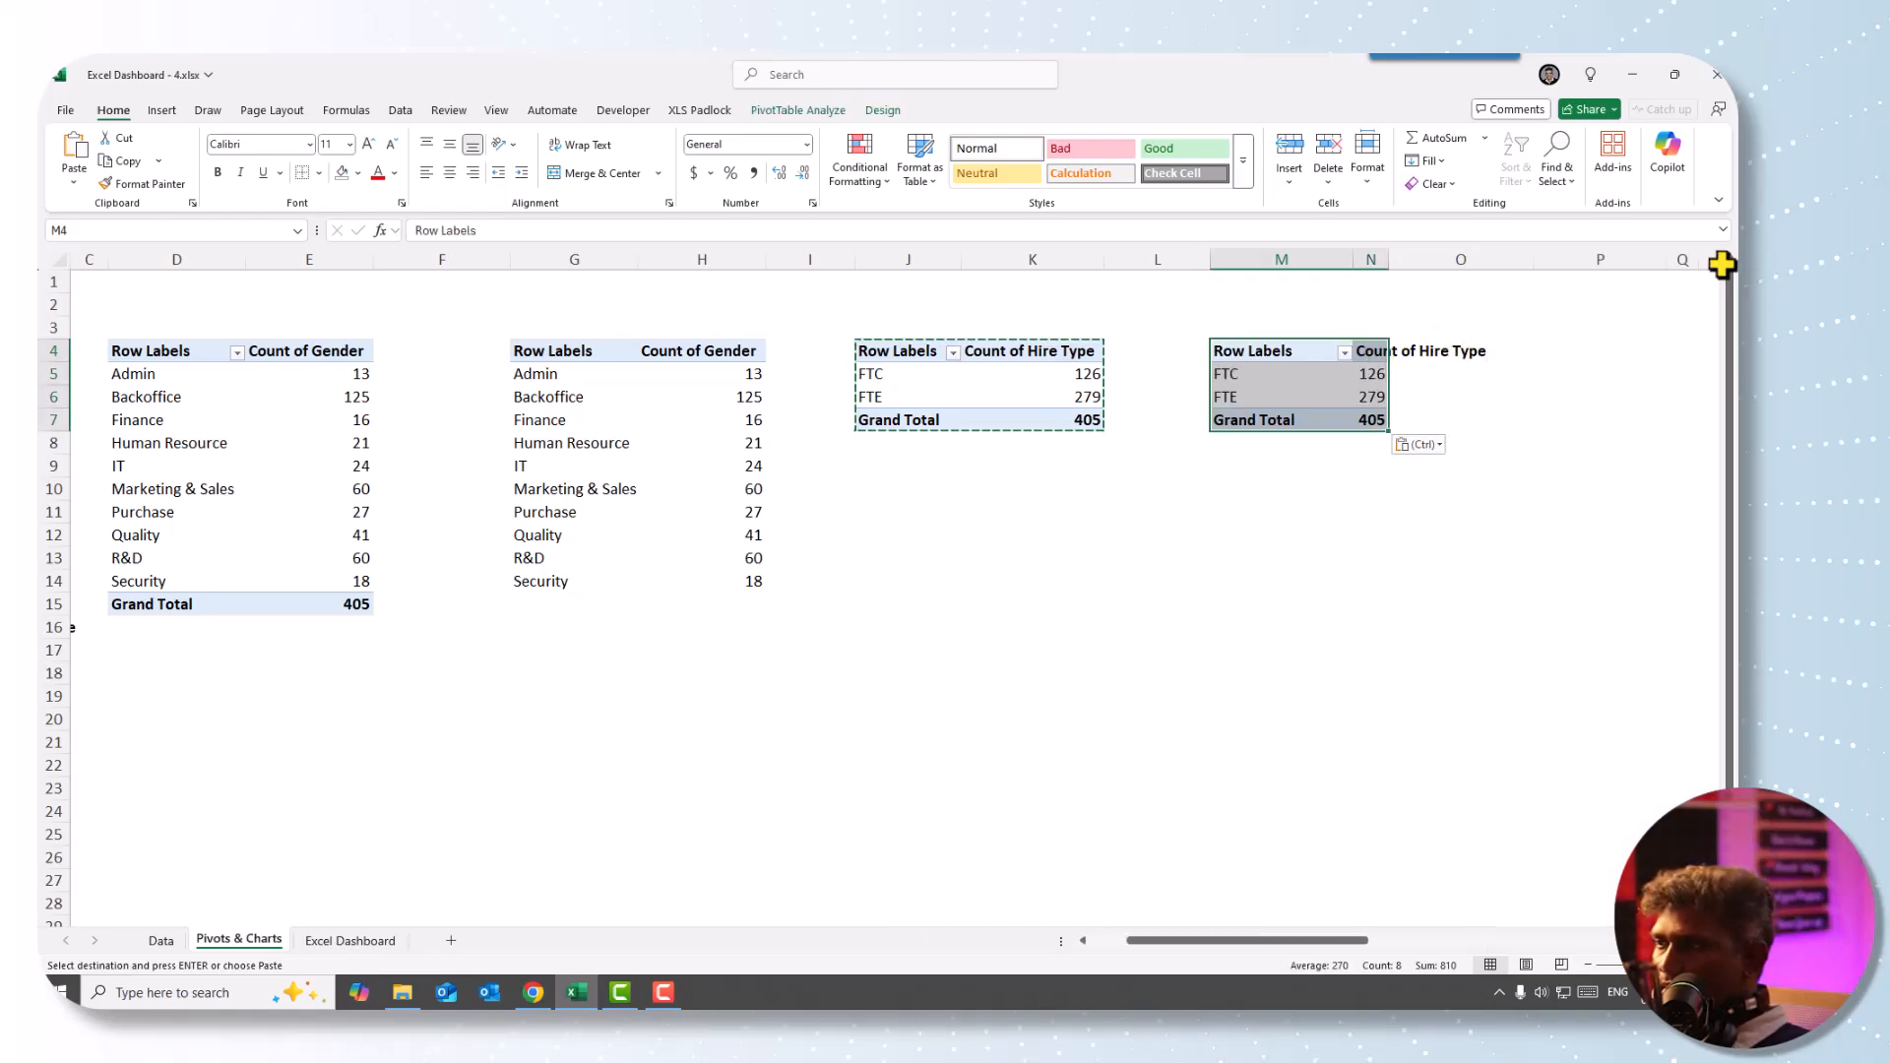
- Replace the copied PivotTable's Hire Type fields with Status in Rows and Count of Status in Values
click(781, 112)
click(1147, 162)
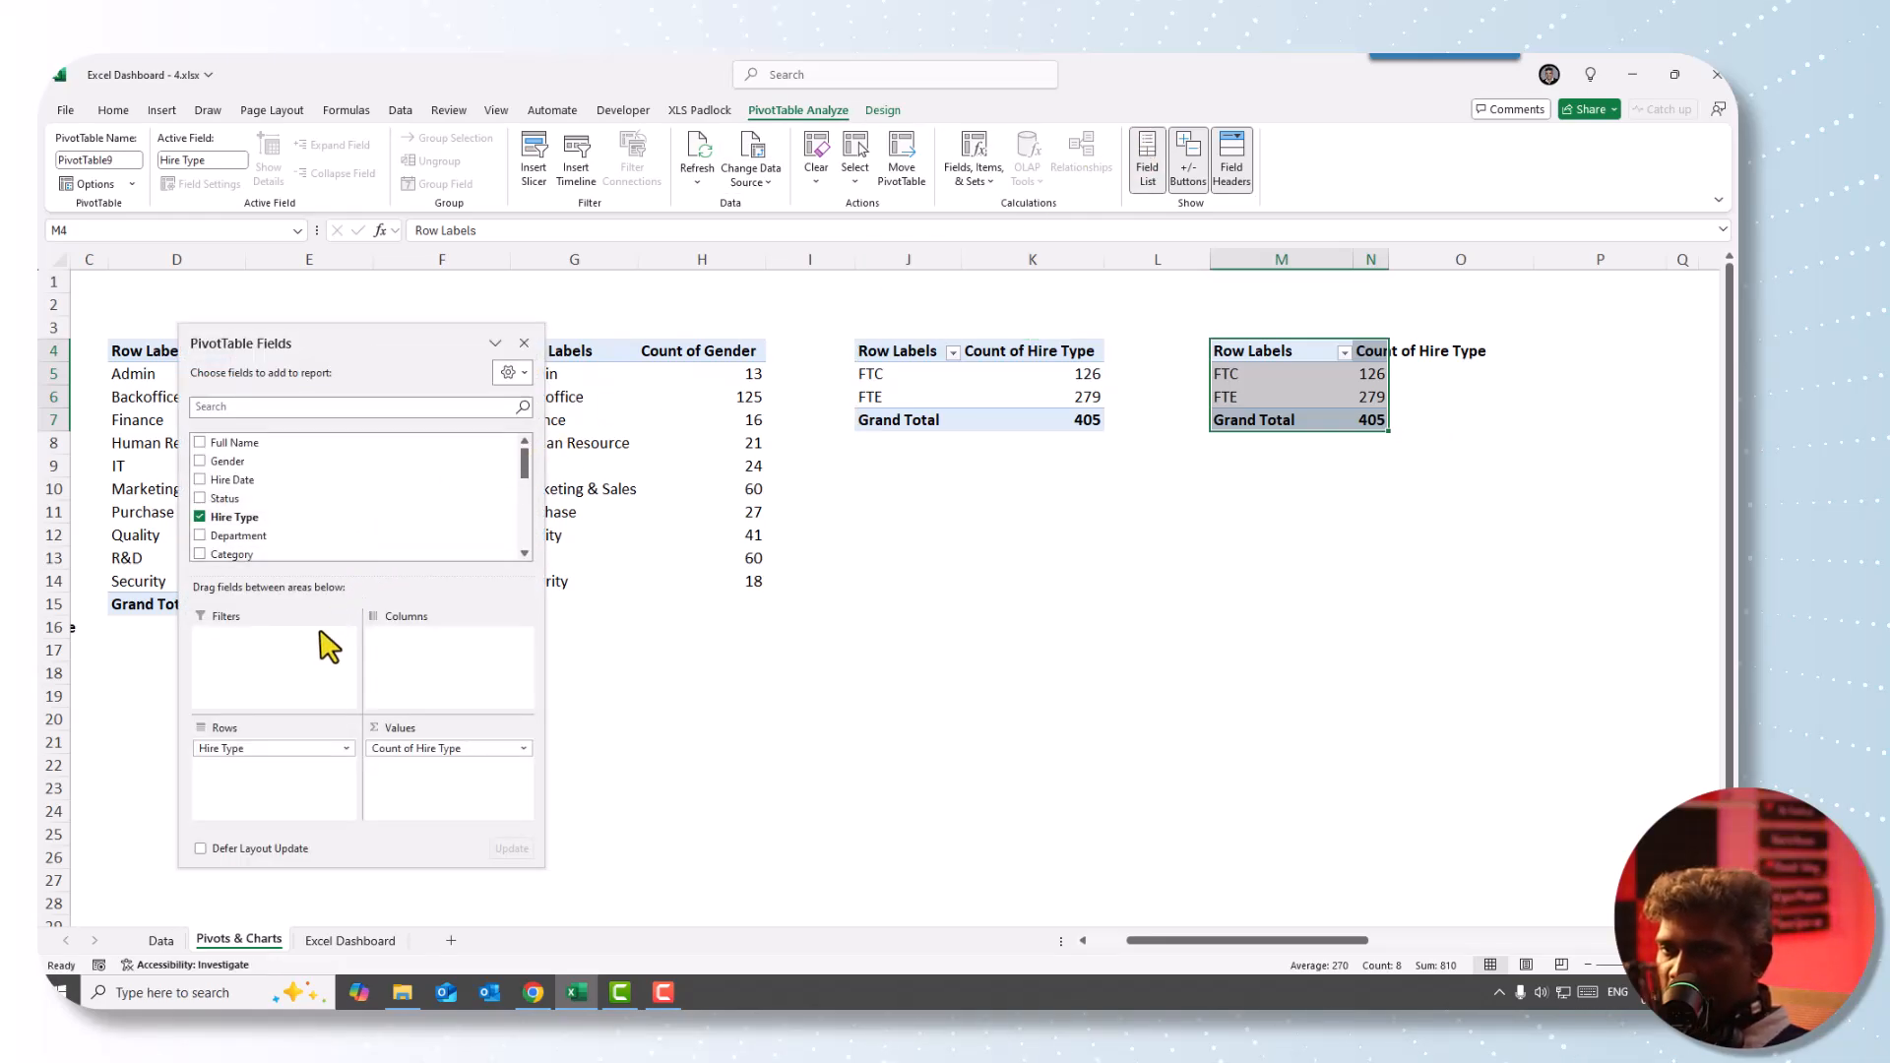
drag(253, 749, 310, 574)
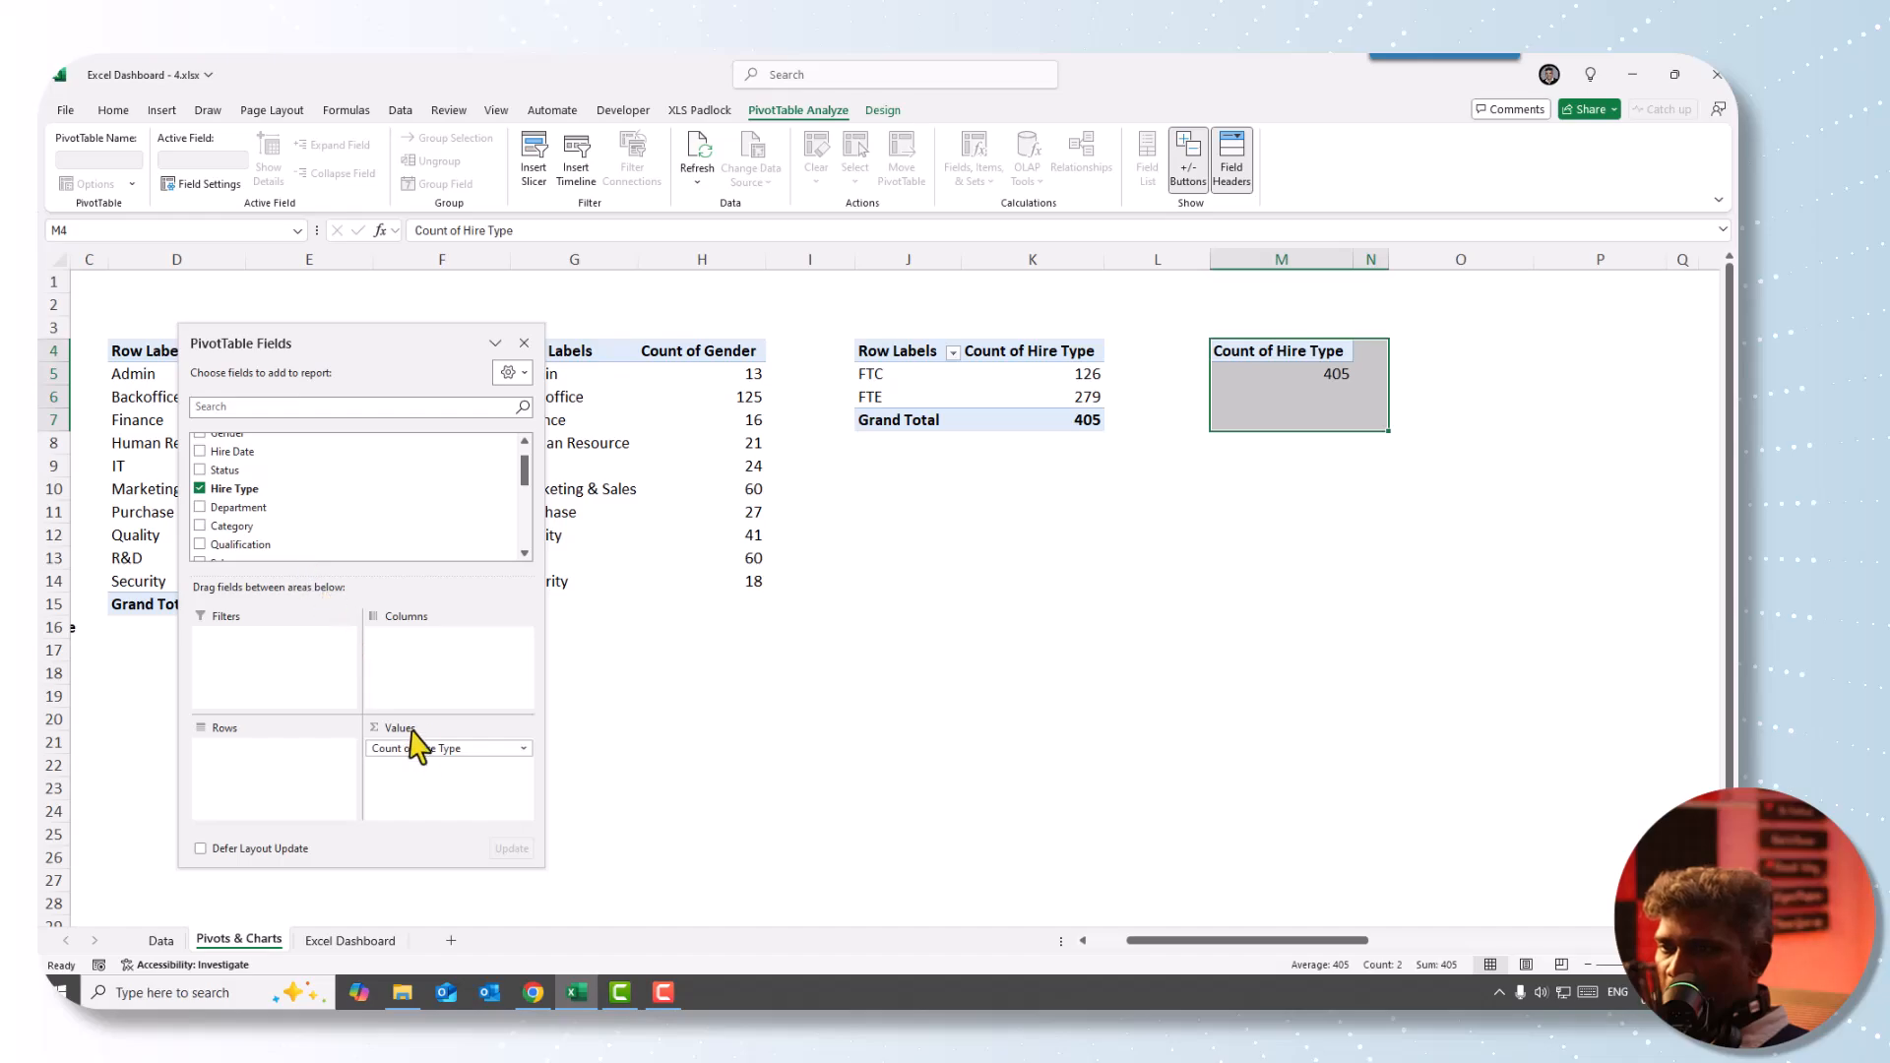
drag(426, 752, 389, 507)
click(243, 405)
text(st)
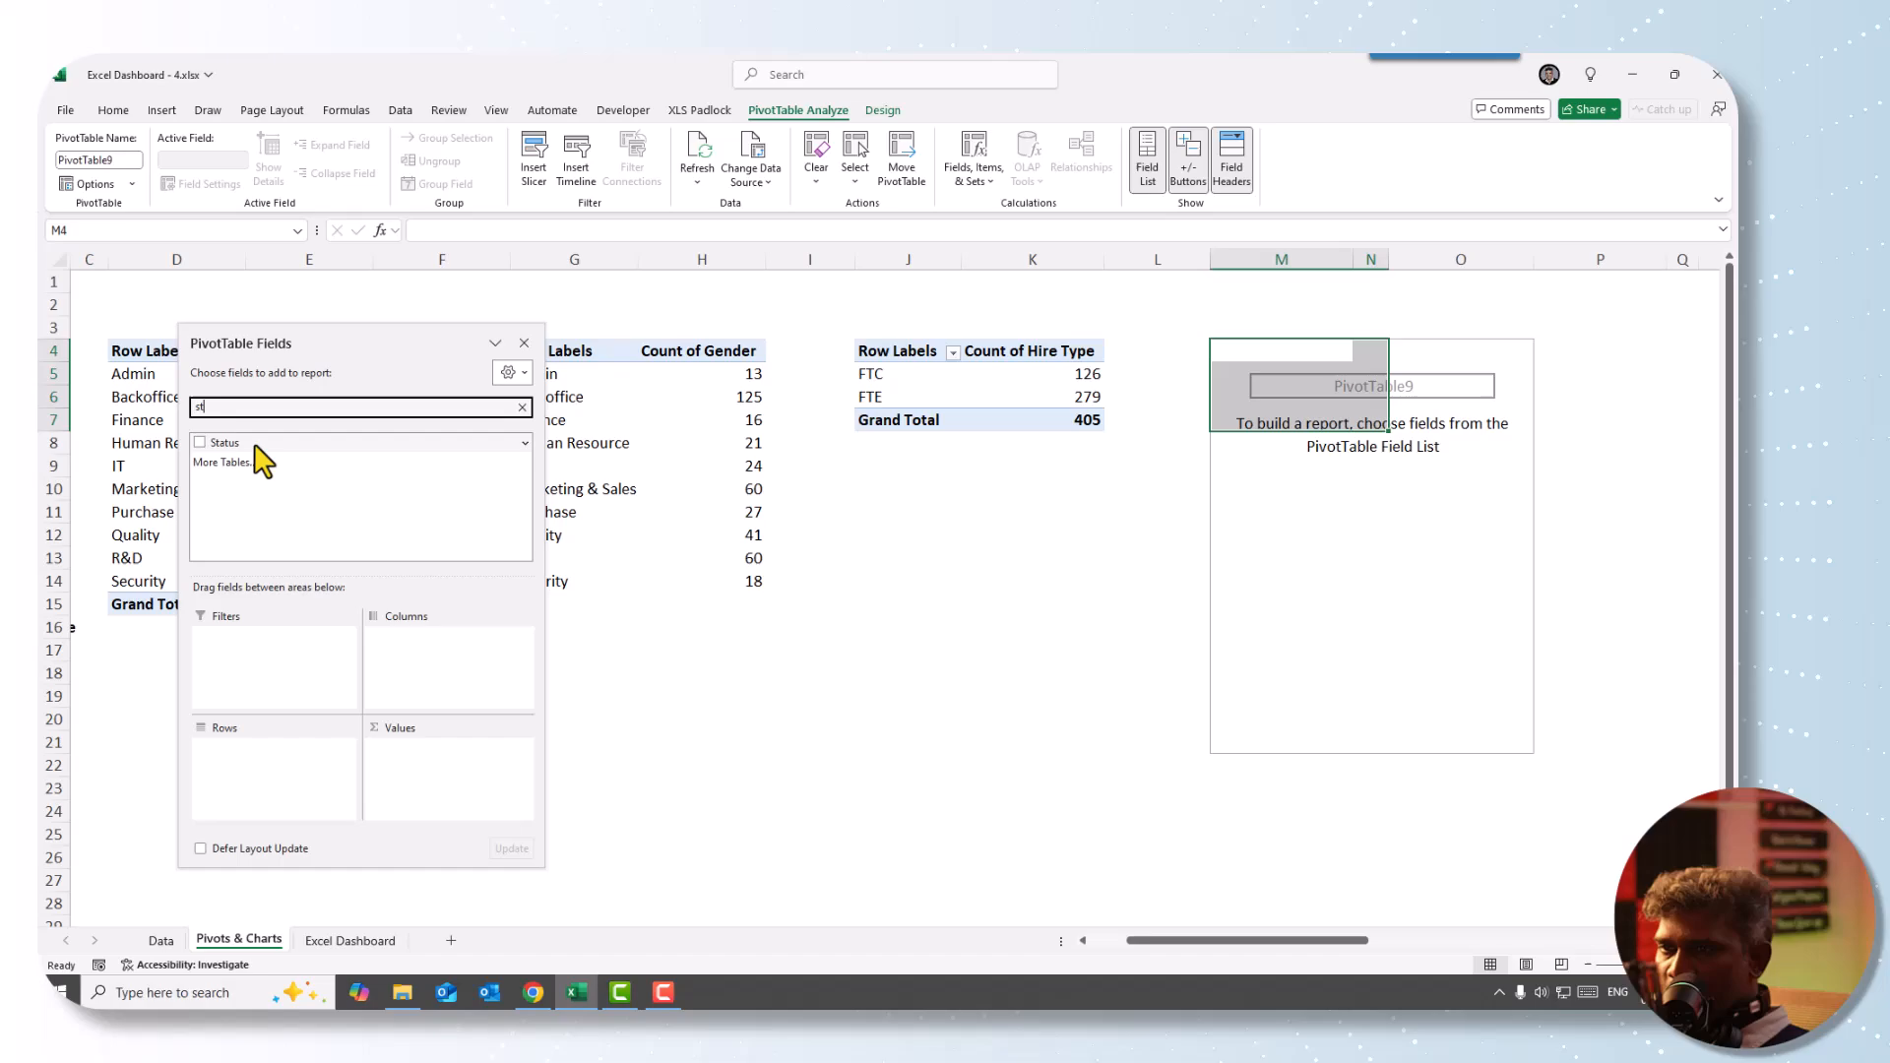
drag(254, 445, 287, 782)
drag(276, 453, 453, 768)
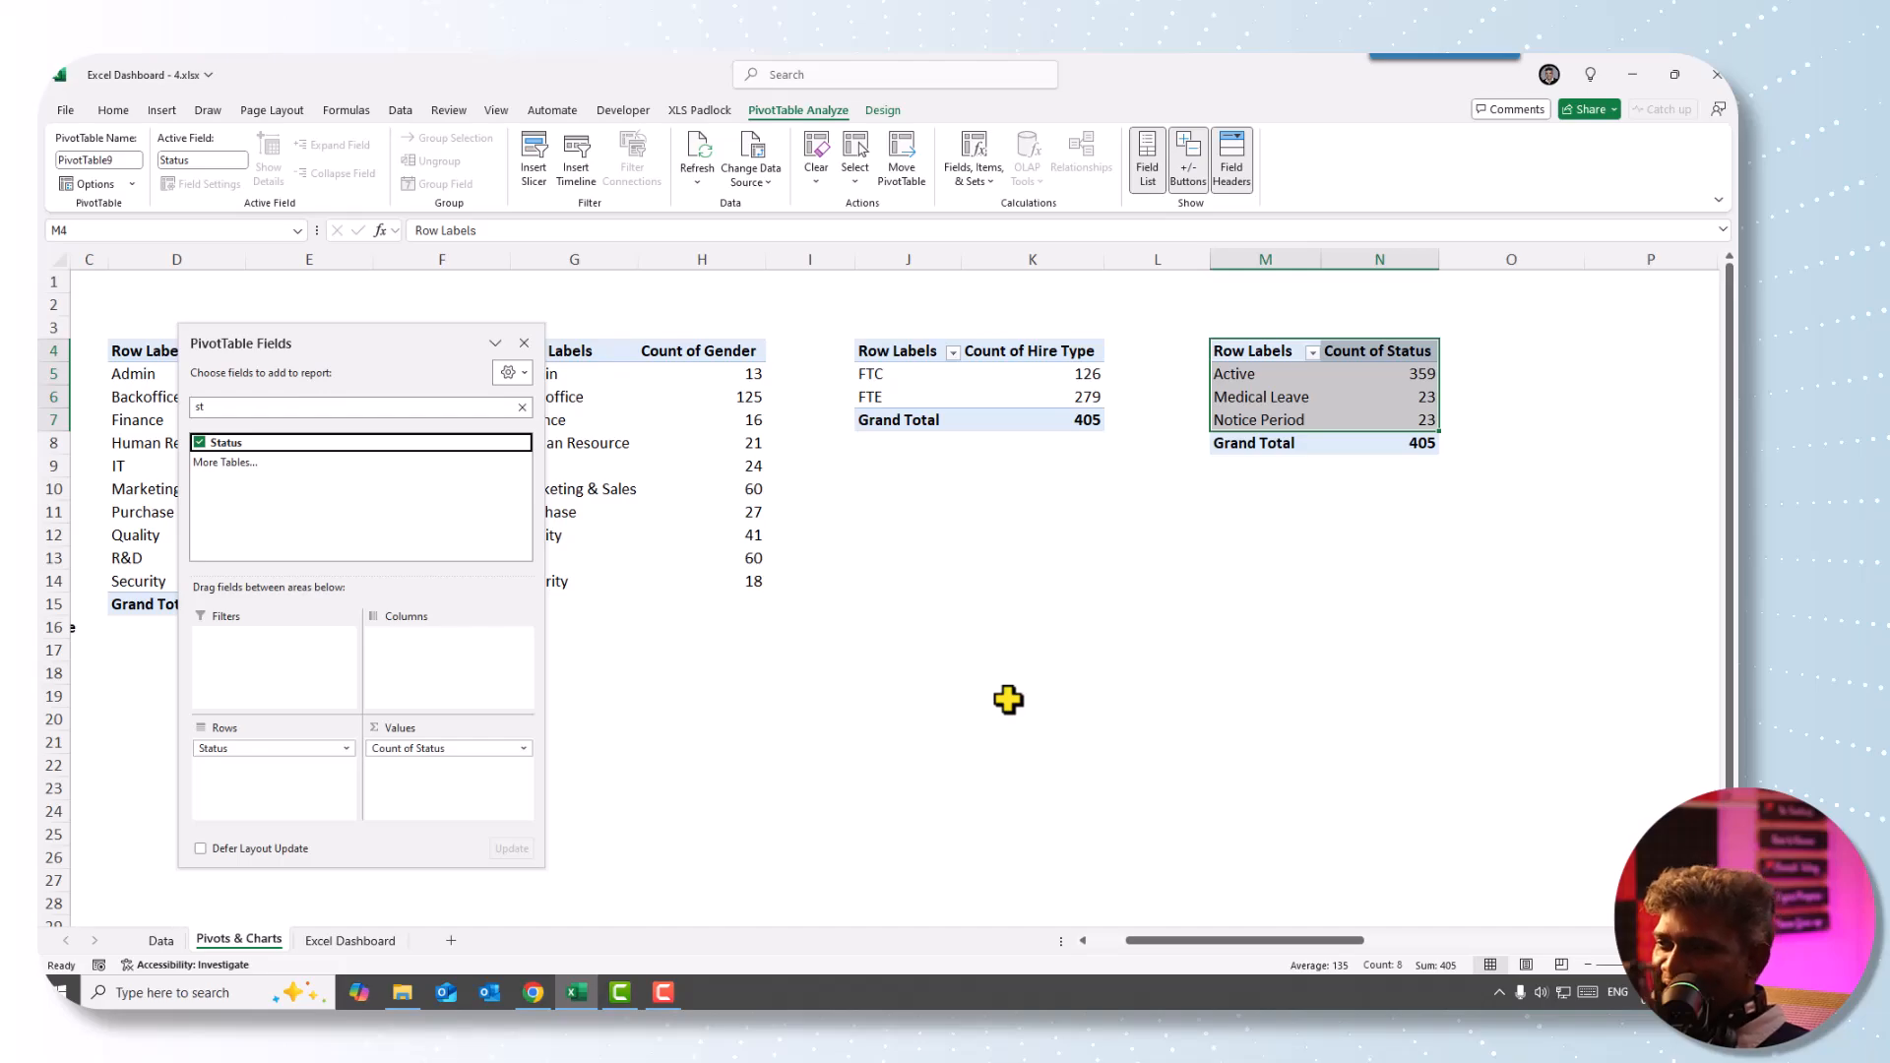
- Insert a 2-D stacked column PivotChart from the status PivotTable and hide its field buttons
click(113, 112)
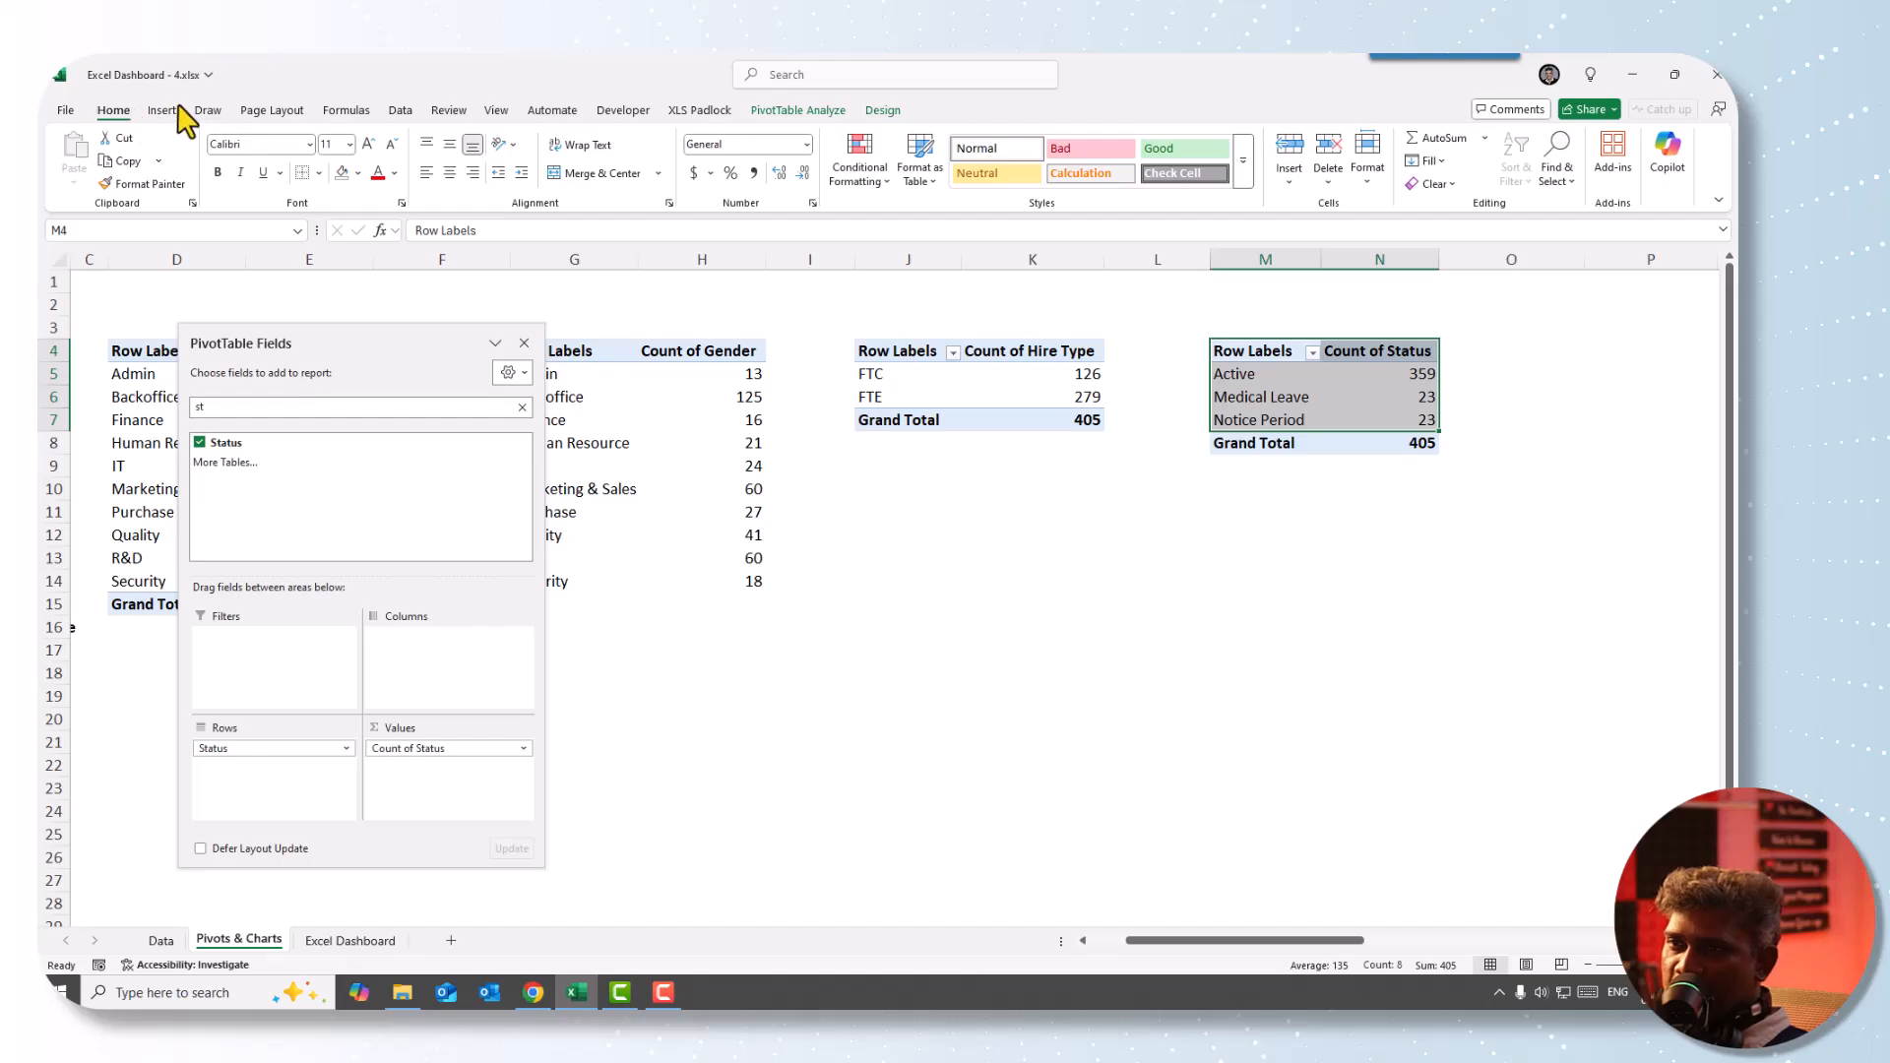
click(166, 111)
click(679, 138)
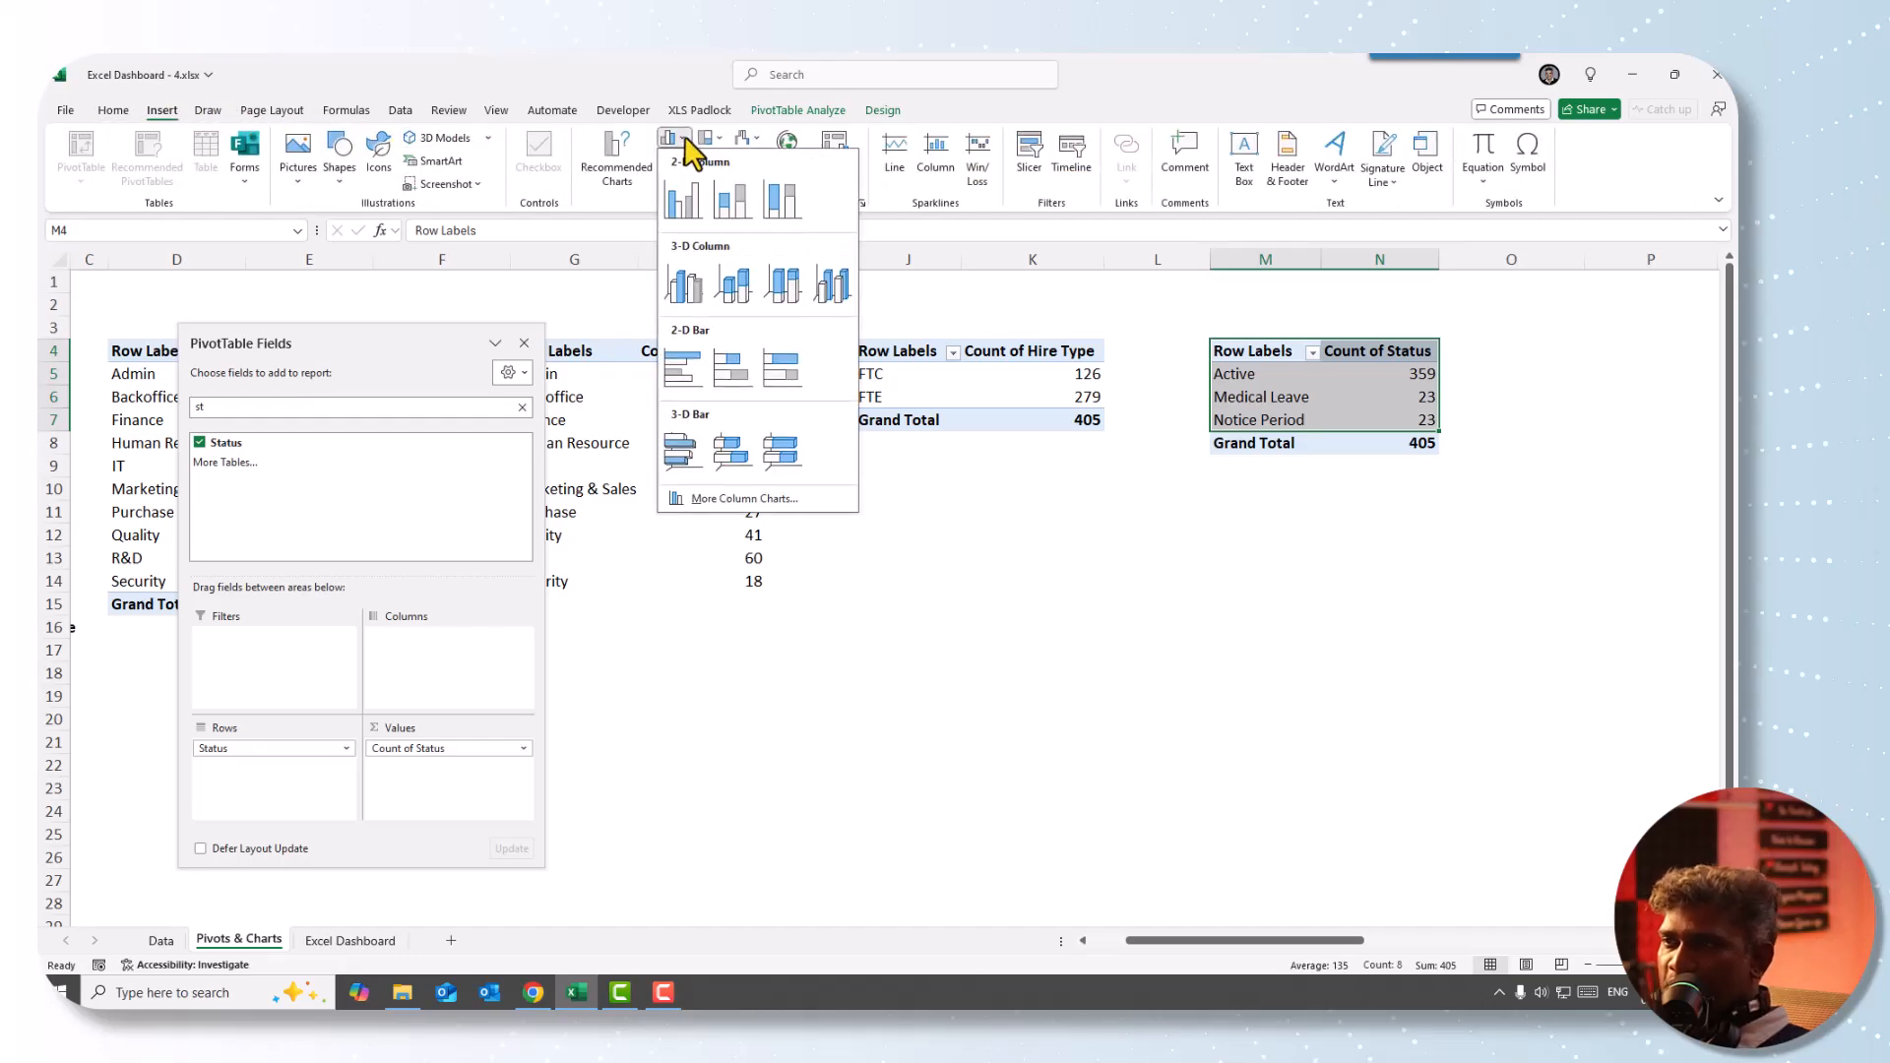
click(741, 211)
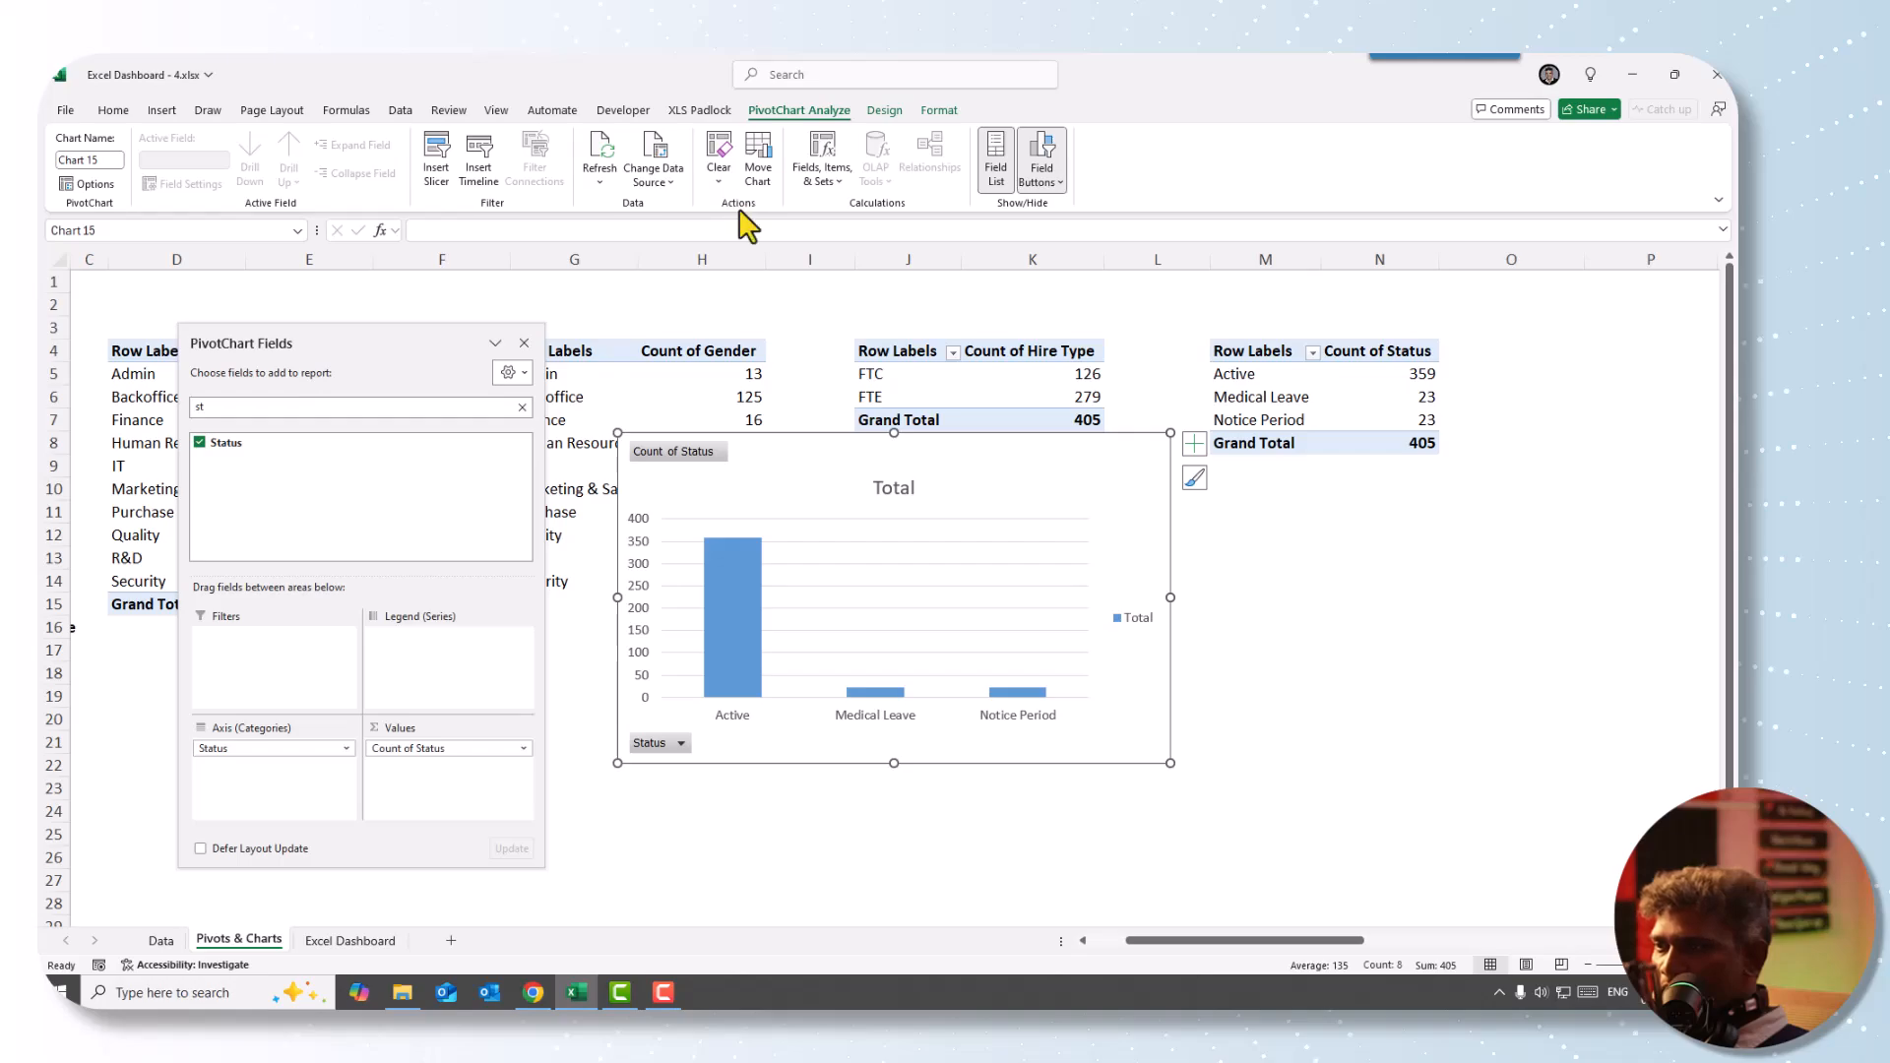
click(1046, 162)
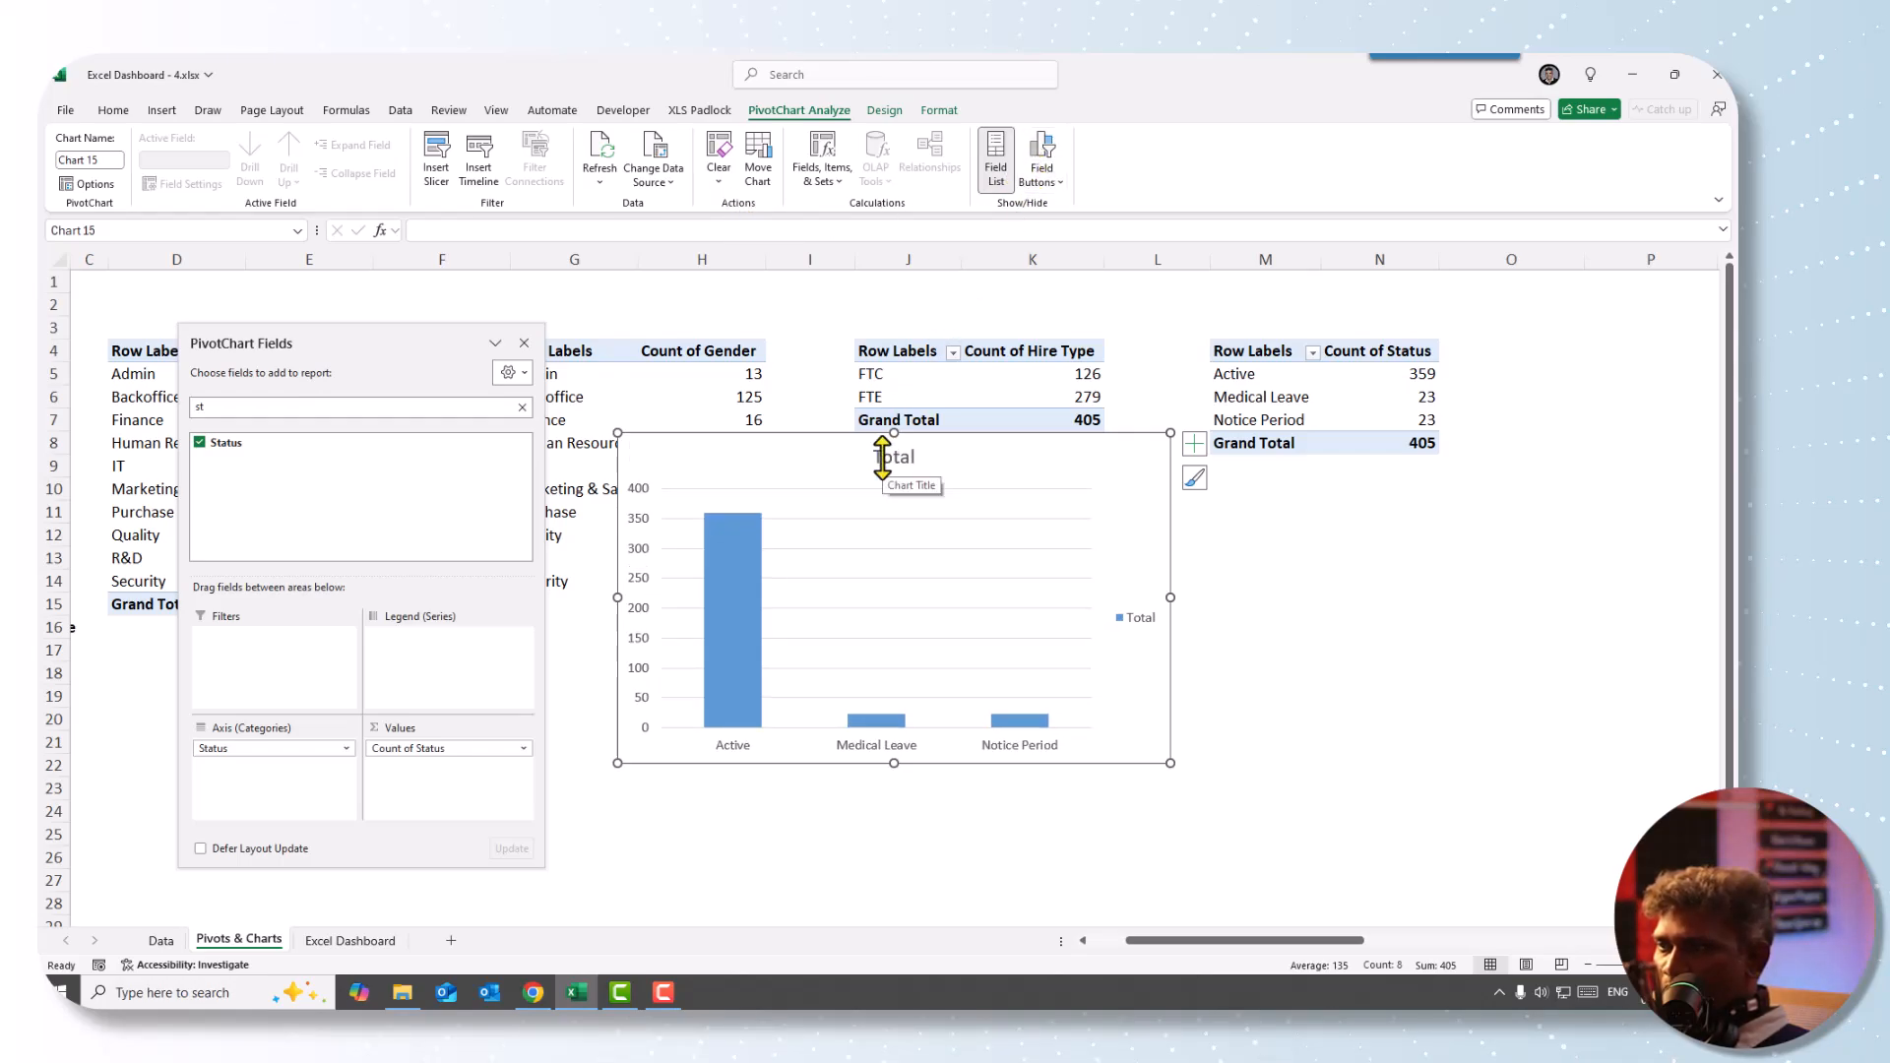
- Change the status chart's title to "Emp. Status"
click(881, 459)
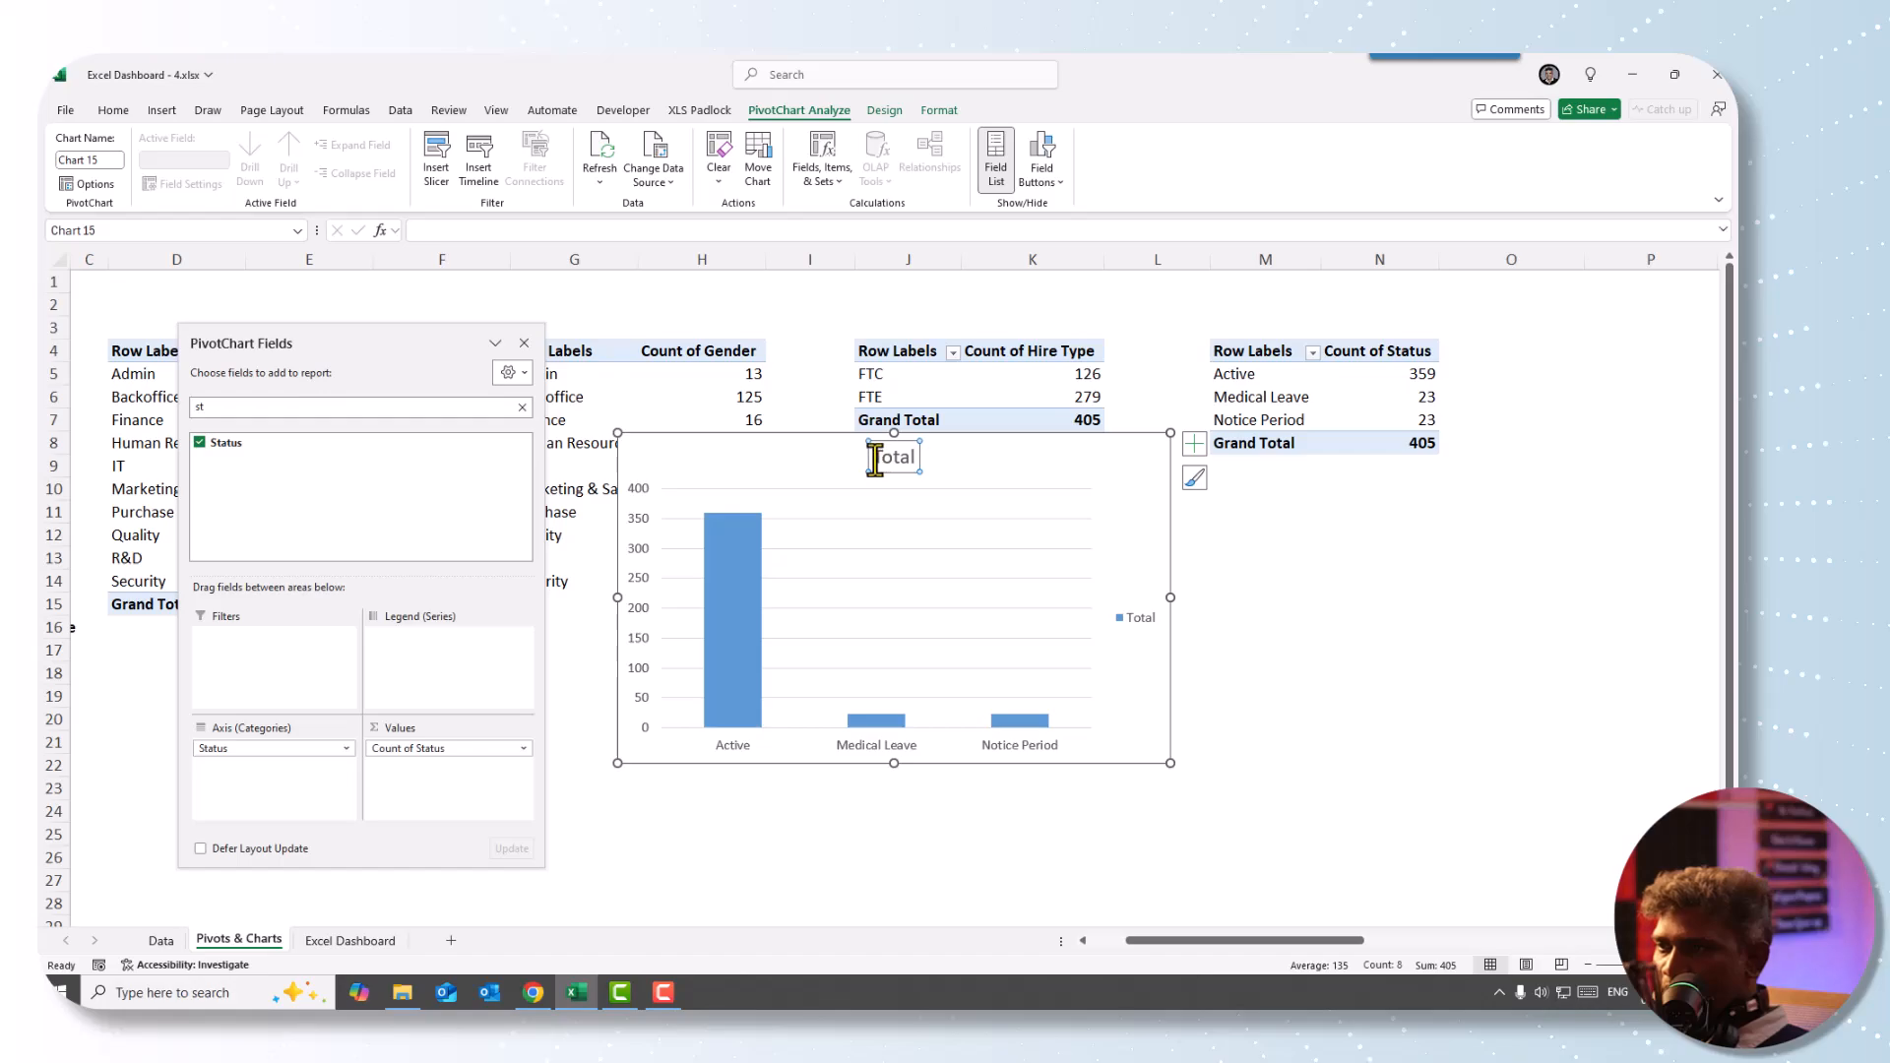
double_click(898, 461)
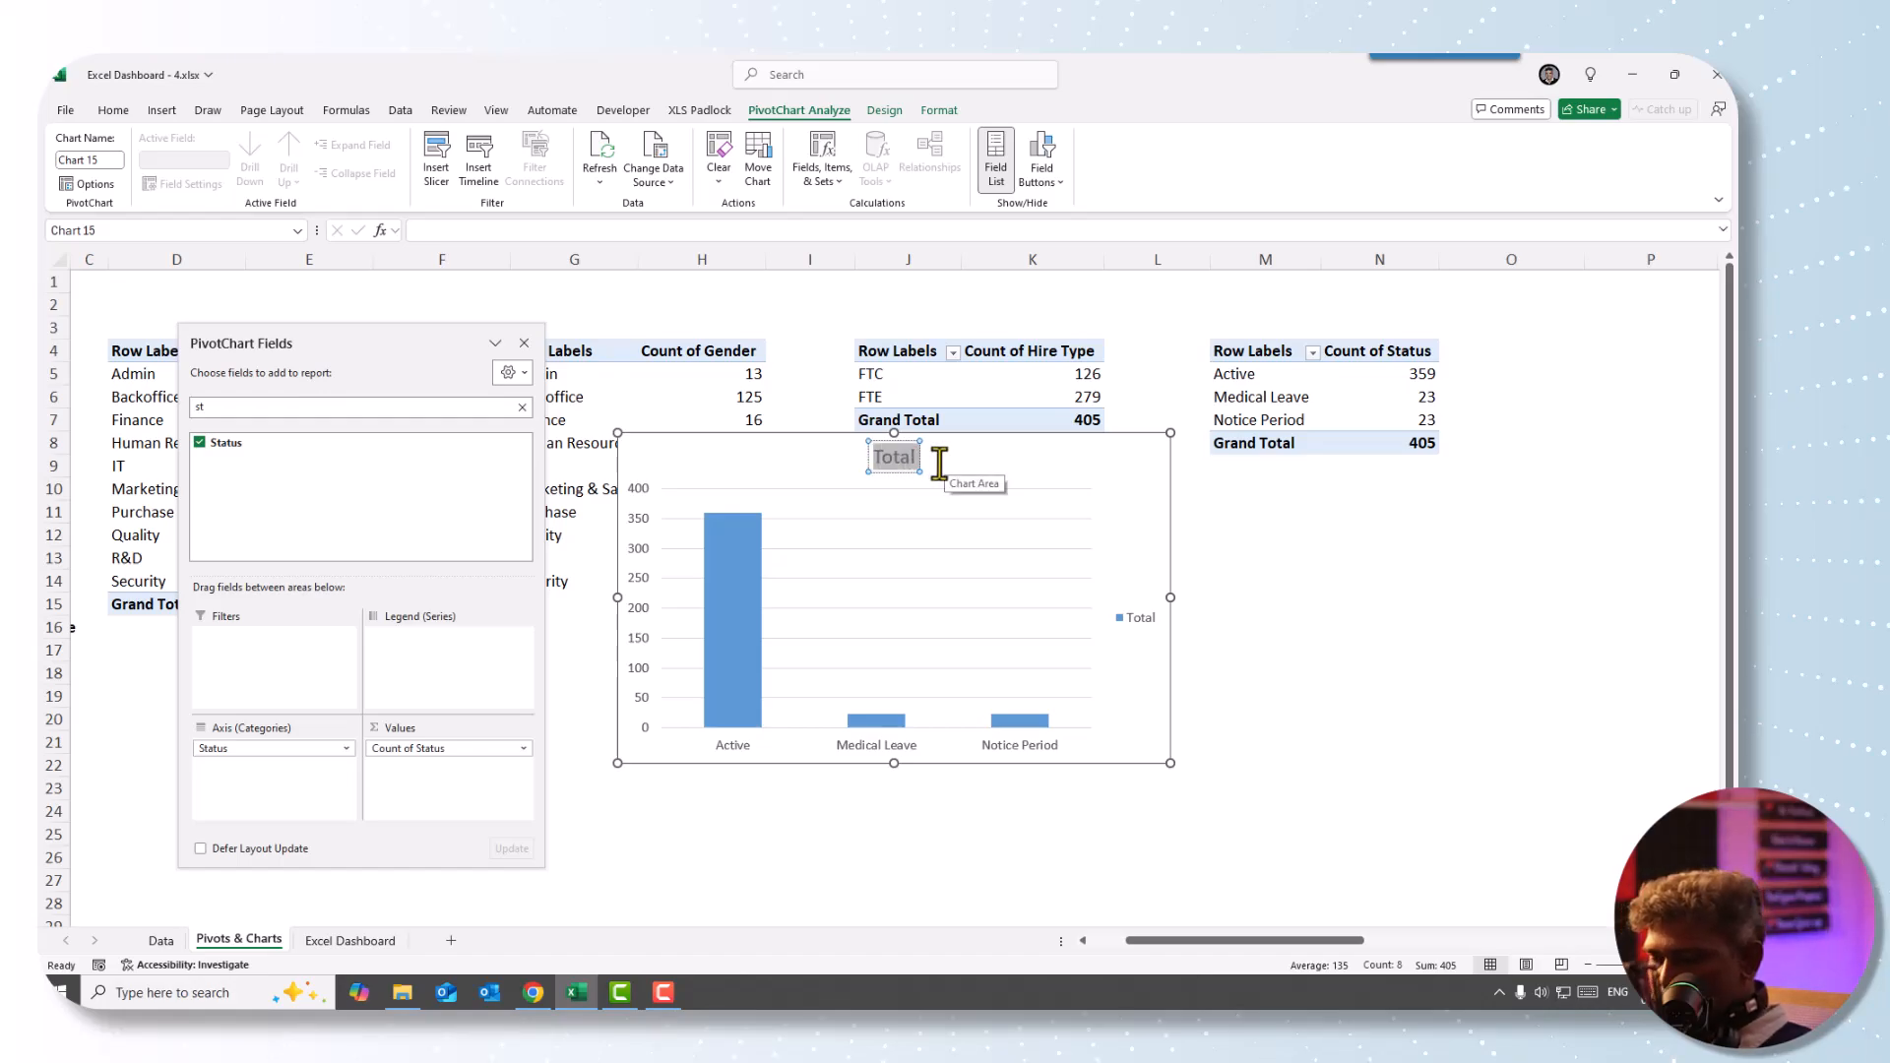
text(e)
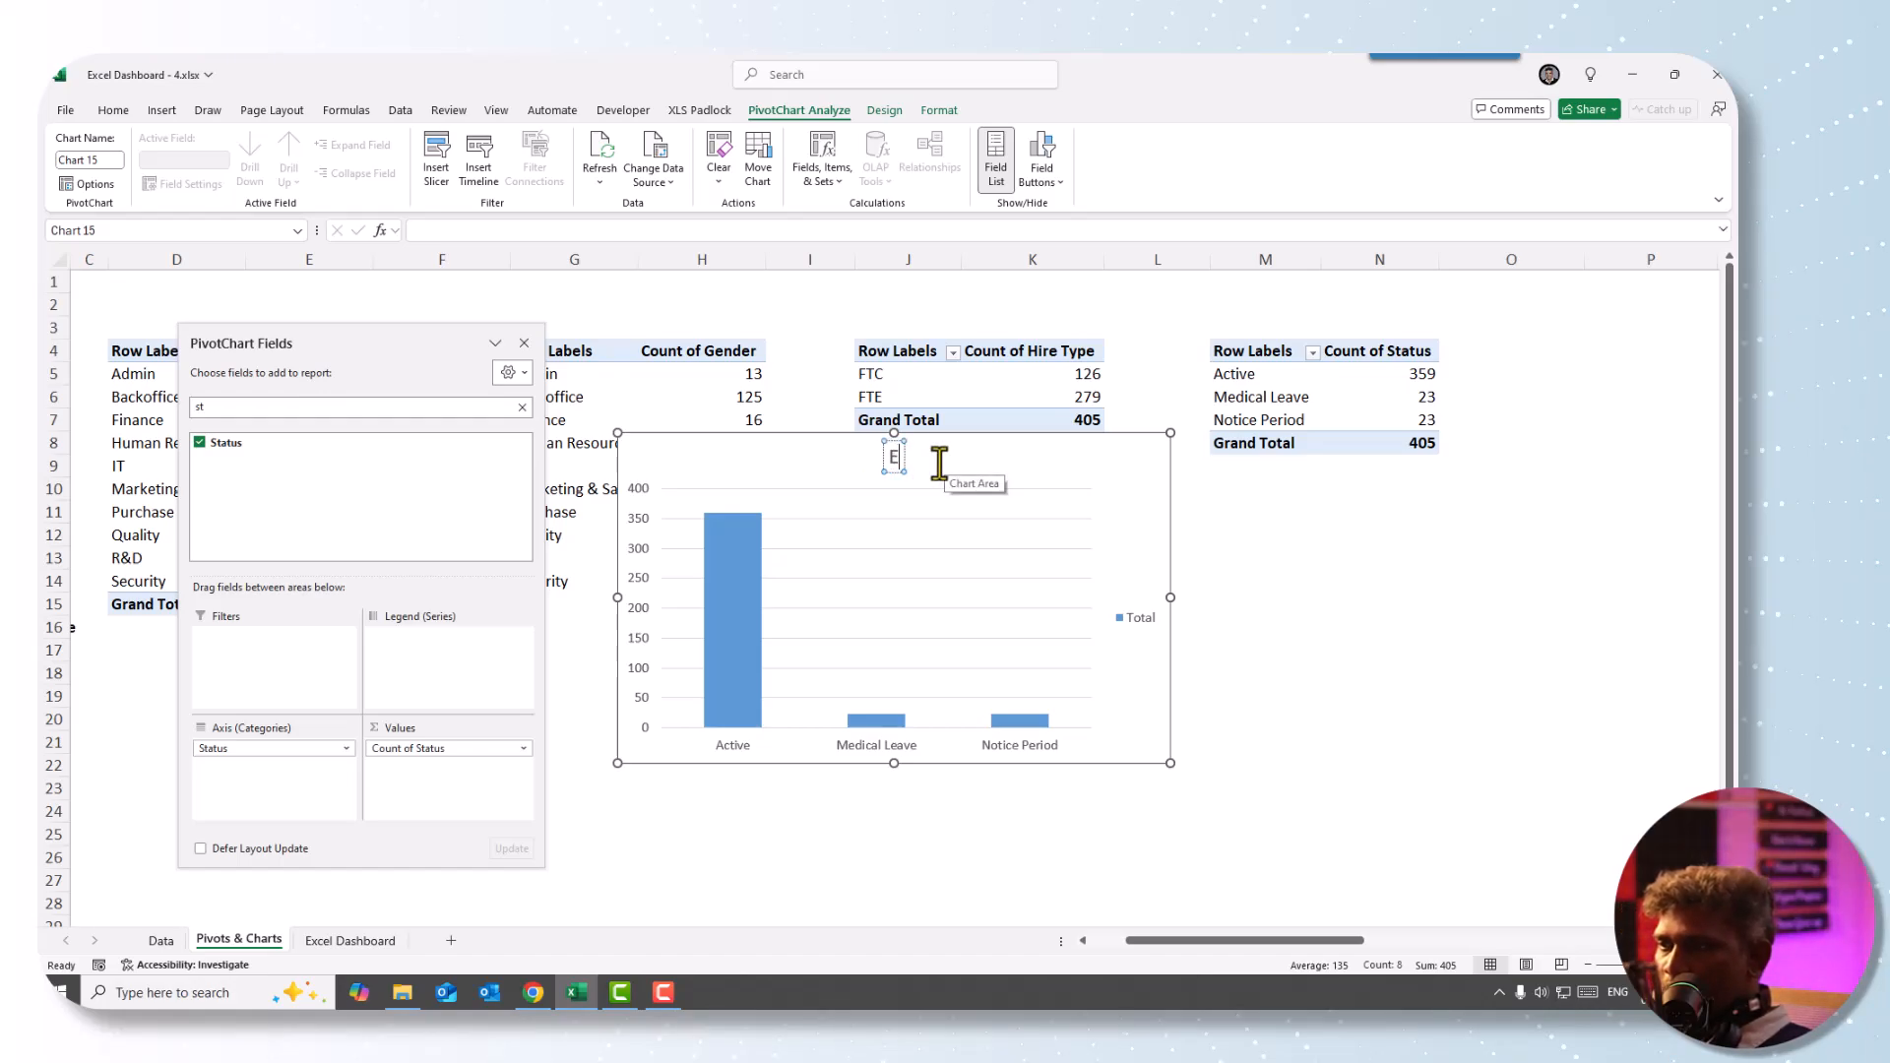
text(mp. Stat)
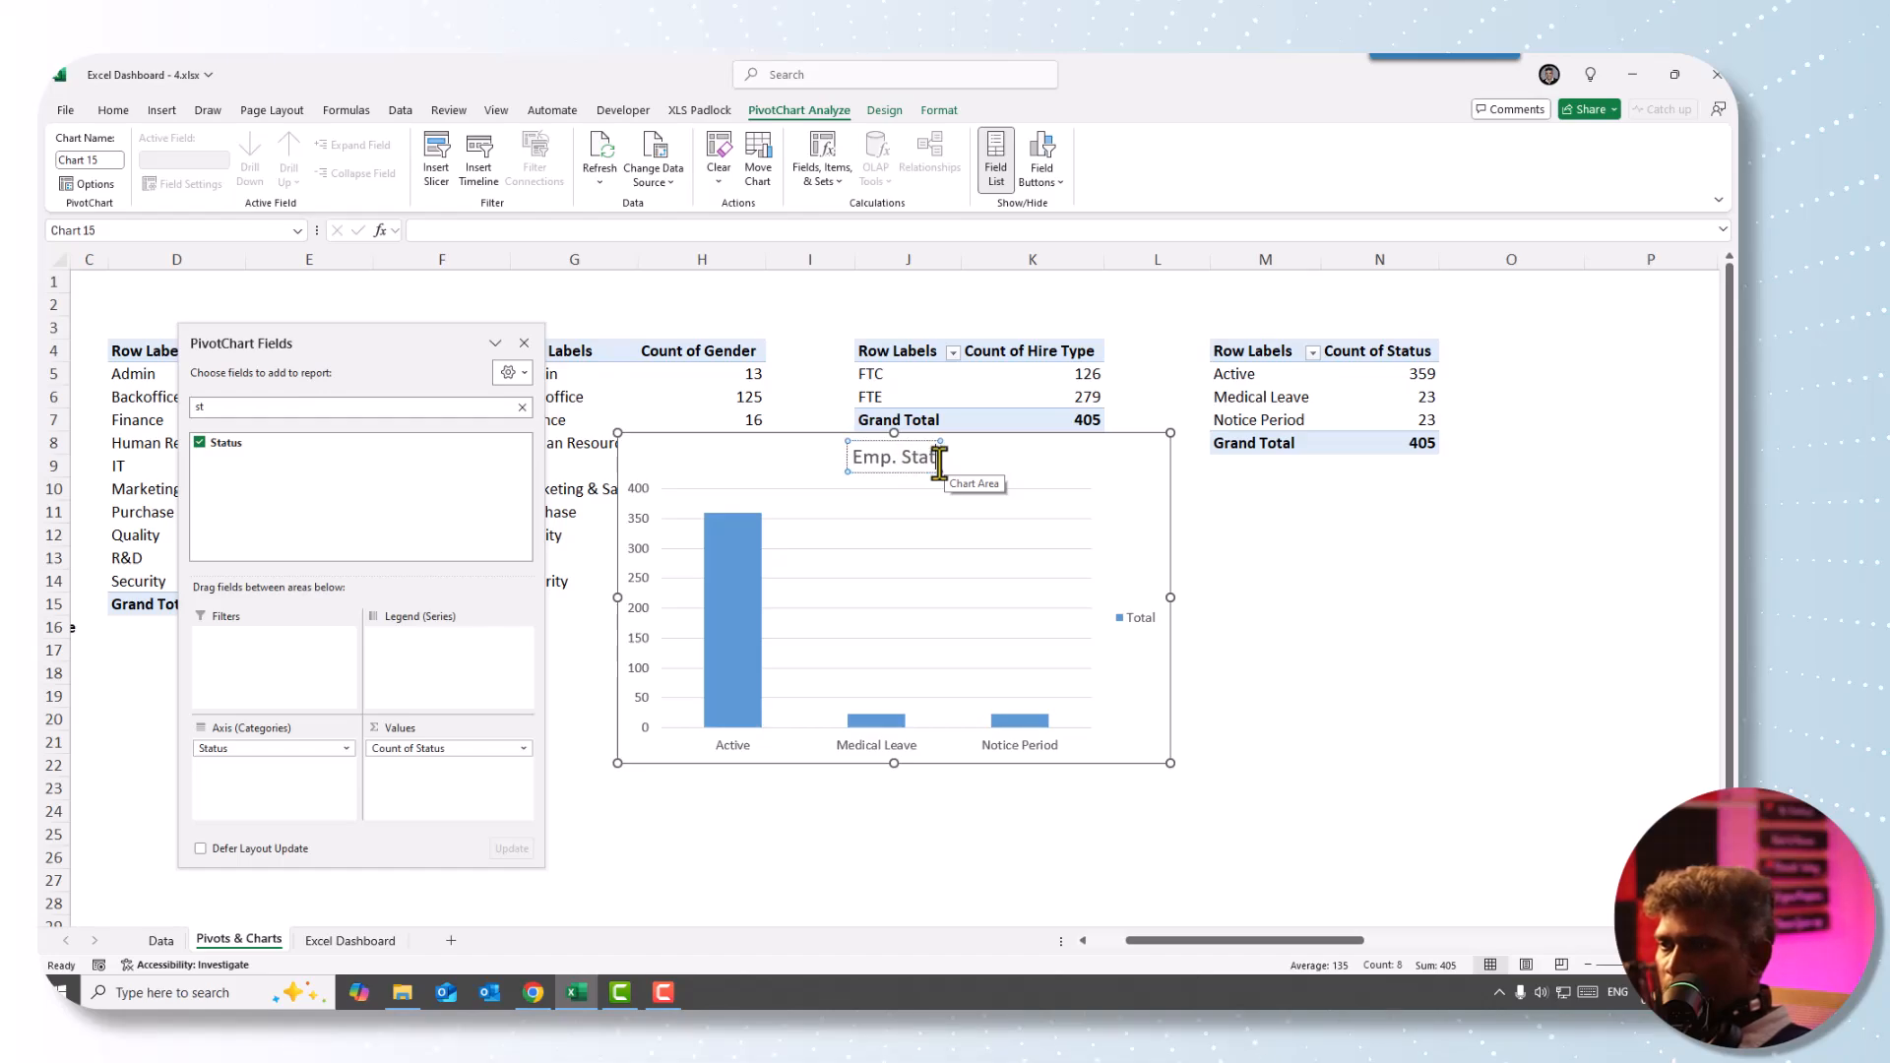
text(us)
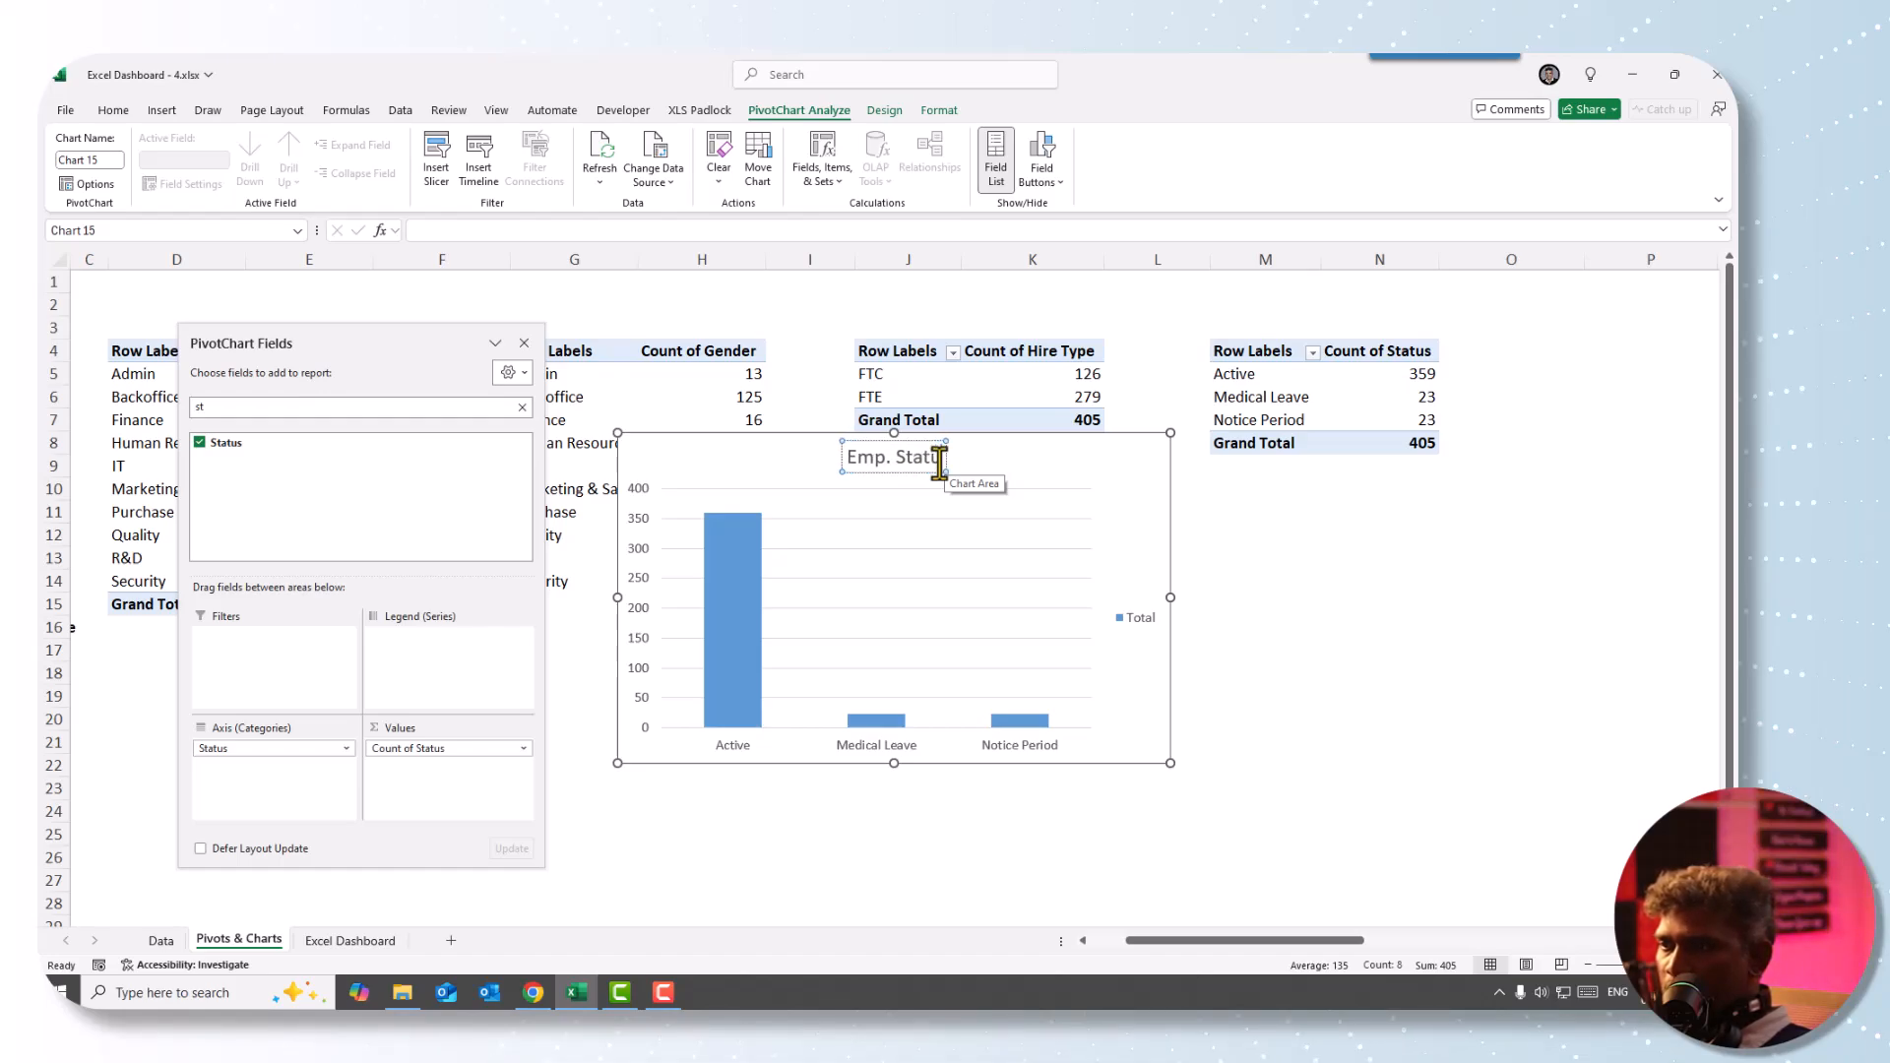
- Delete the legend and the vertical value axis from the Emp. Status chart
click(1142, 621)
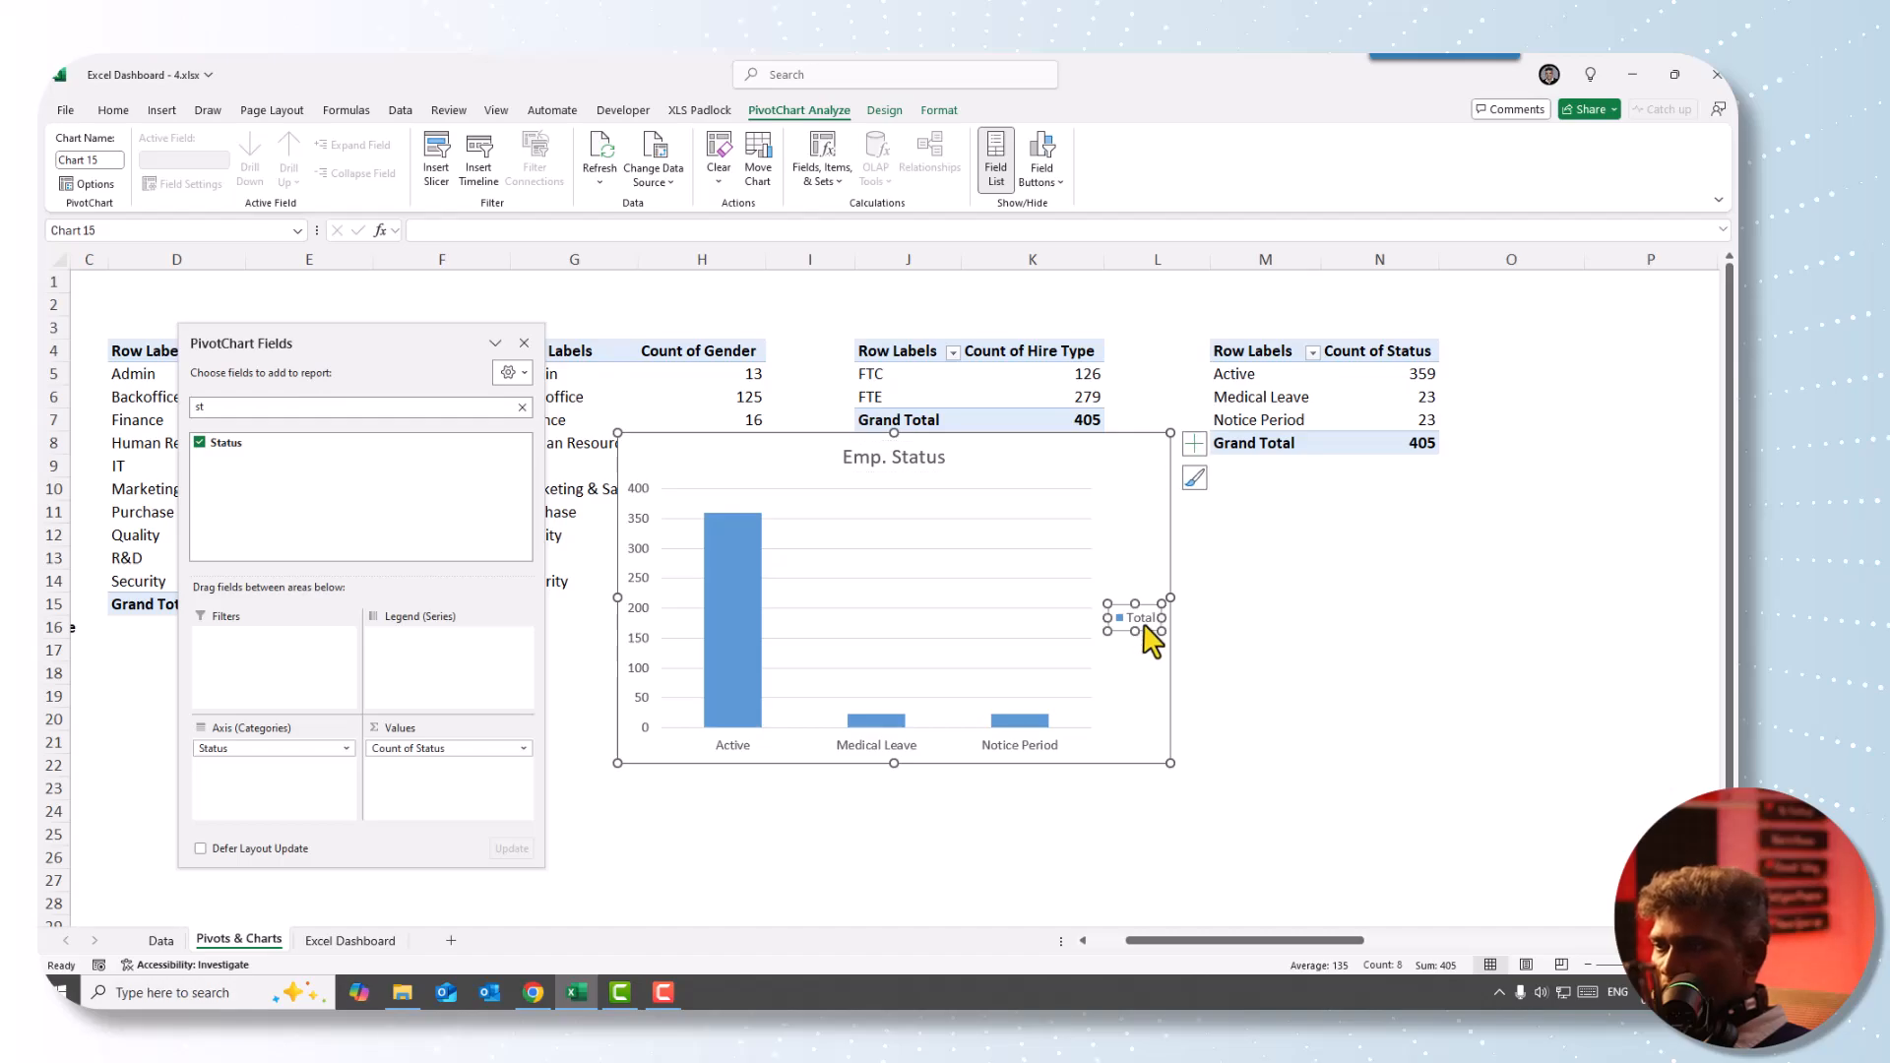
key(Delete)
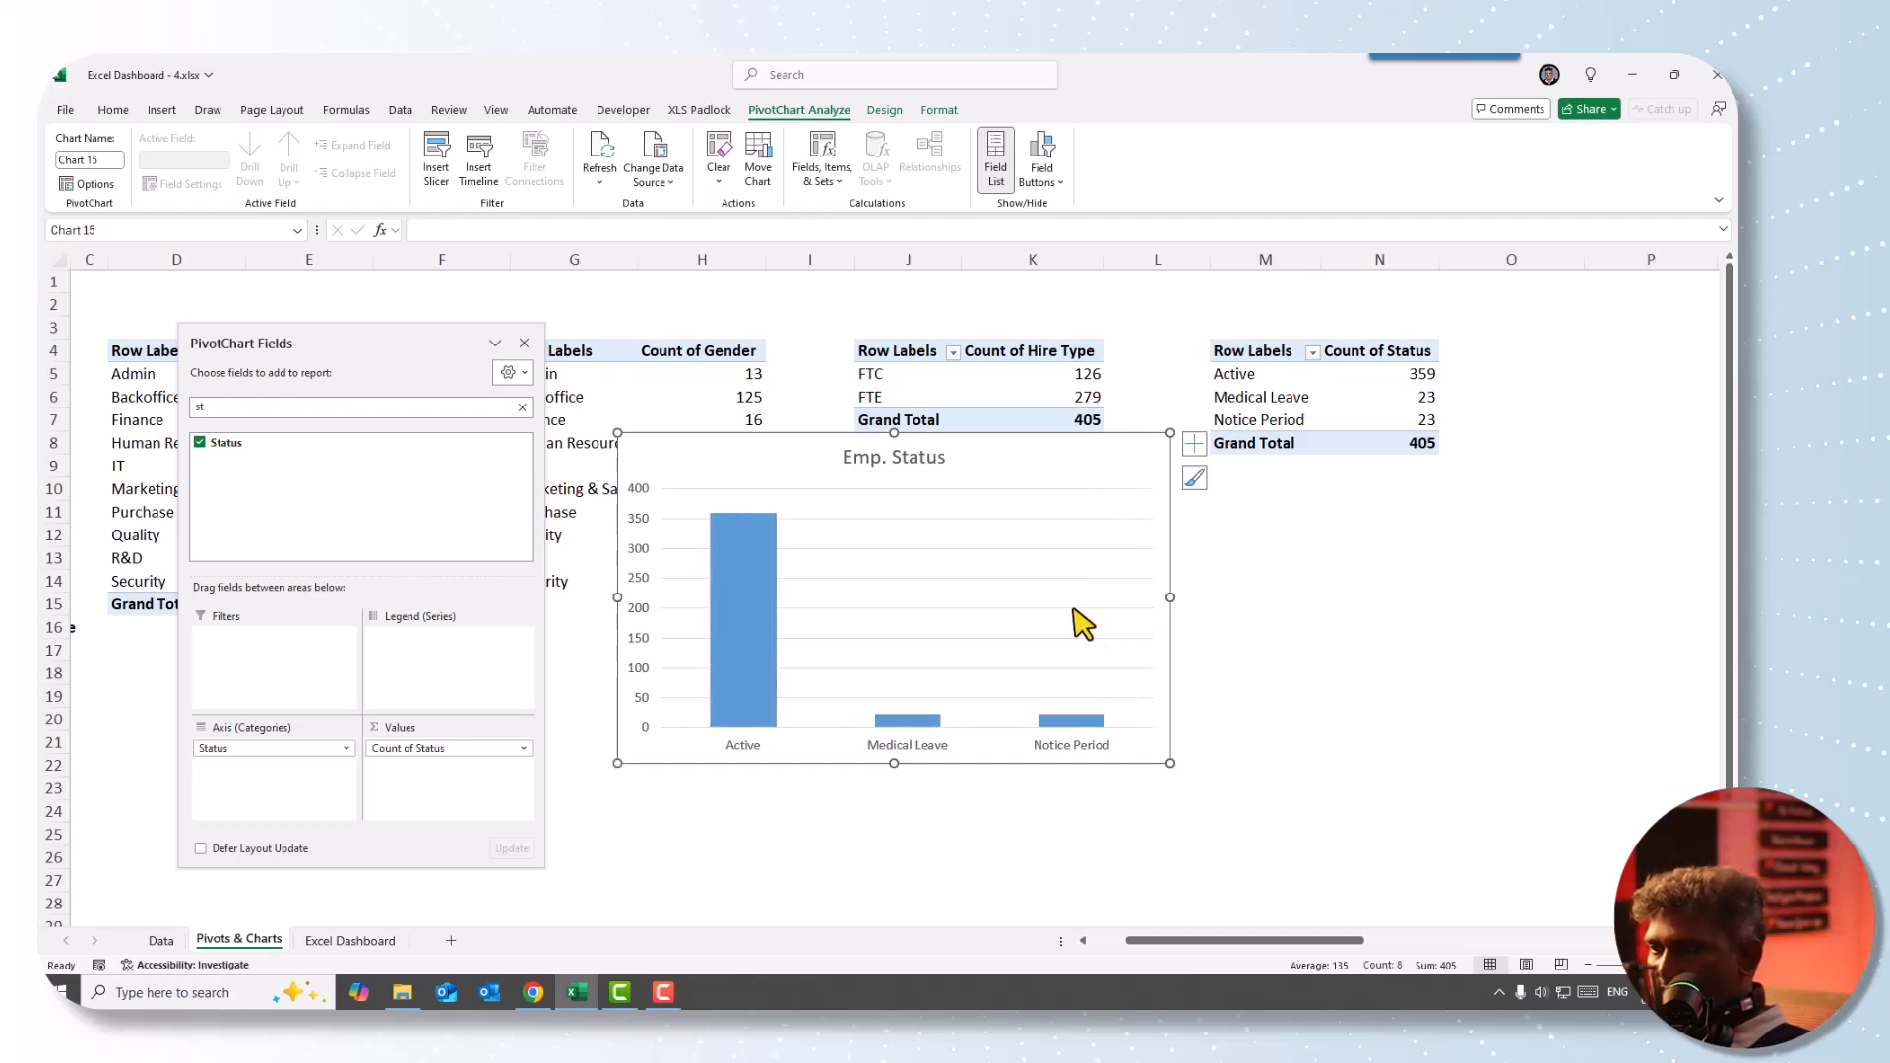
click(640, 514)
key(Delete)
- Add data labels to the Emp. Status columns and delete the chart's major gridlines
click(713, 563)
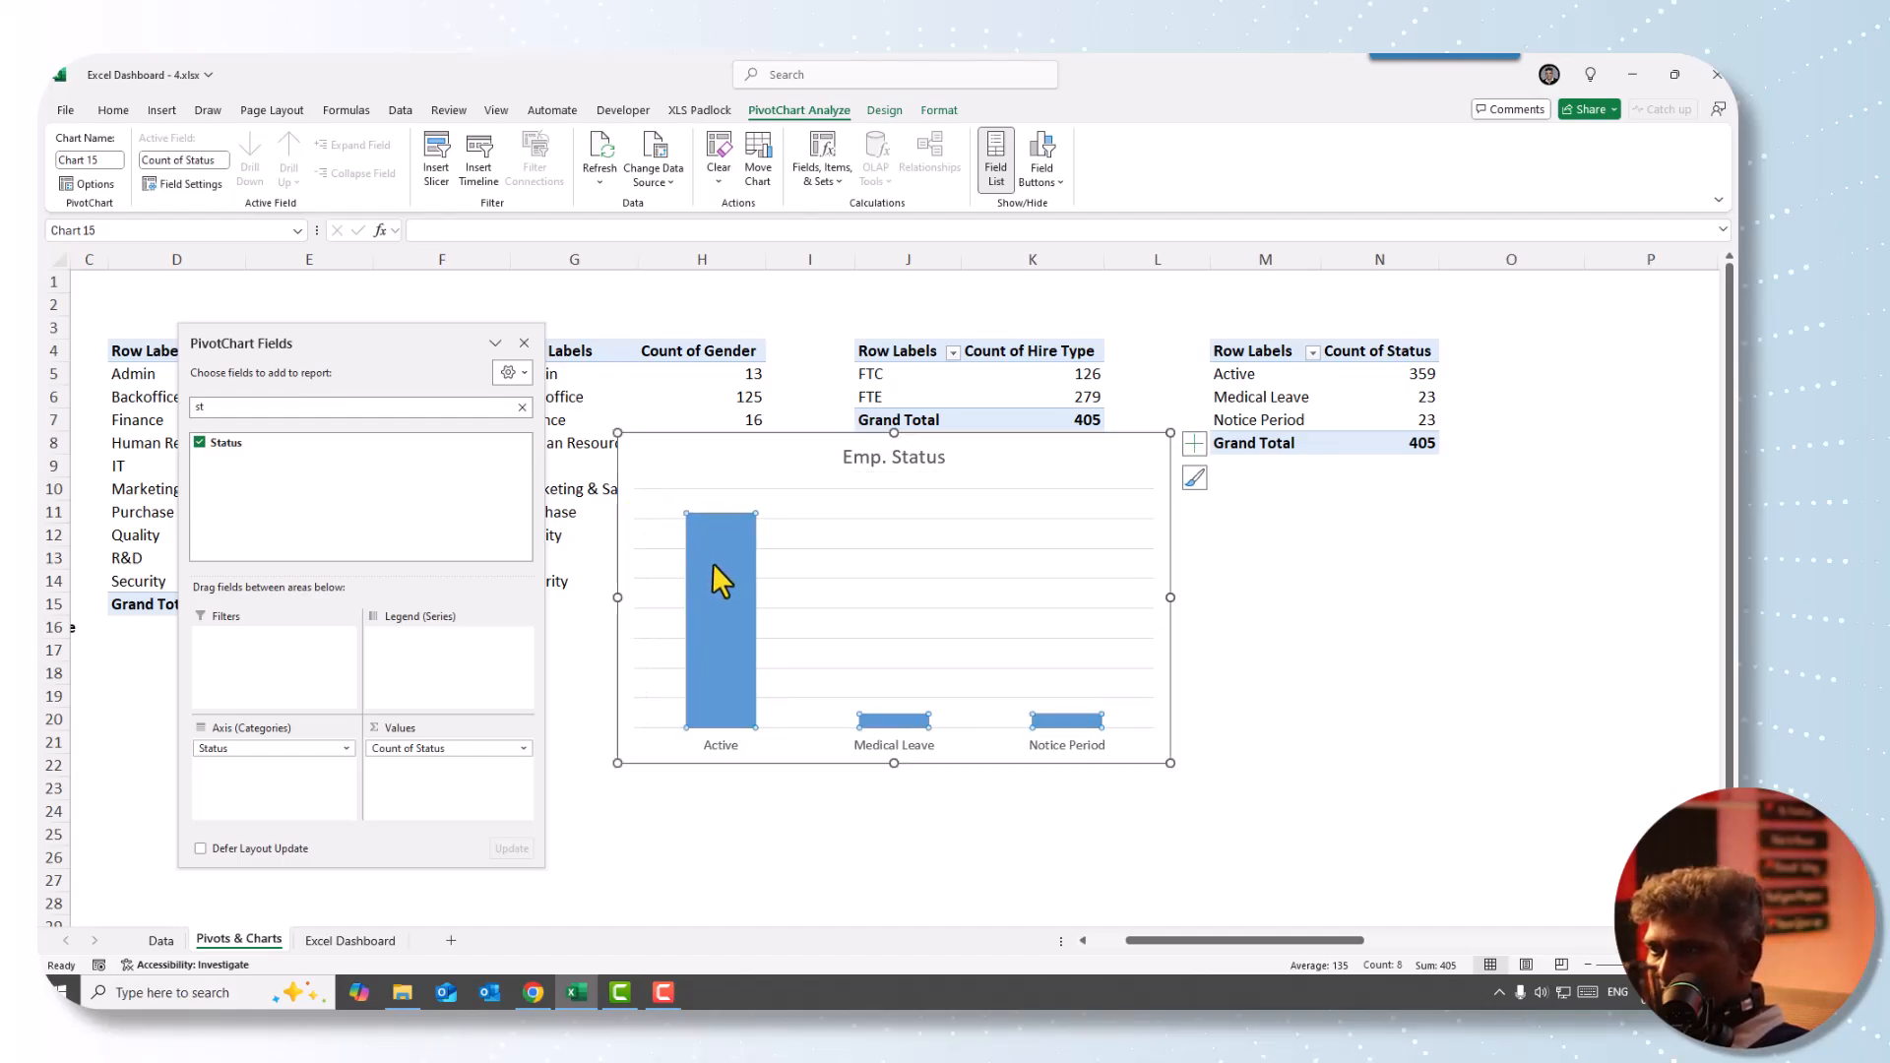
right_click(713, 563)
click(795, 762)
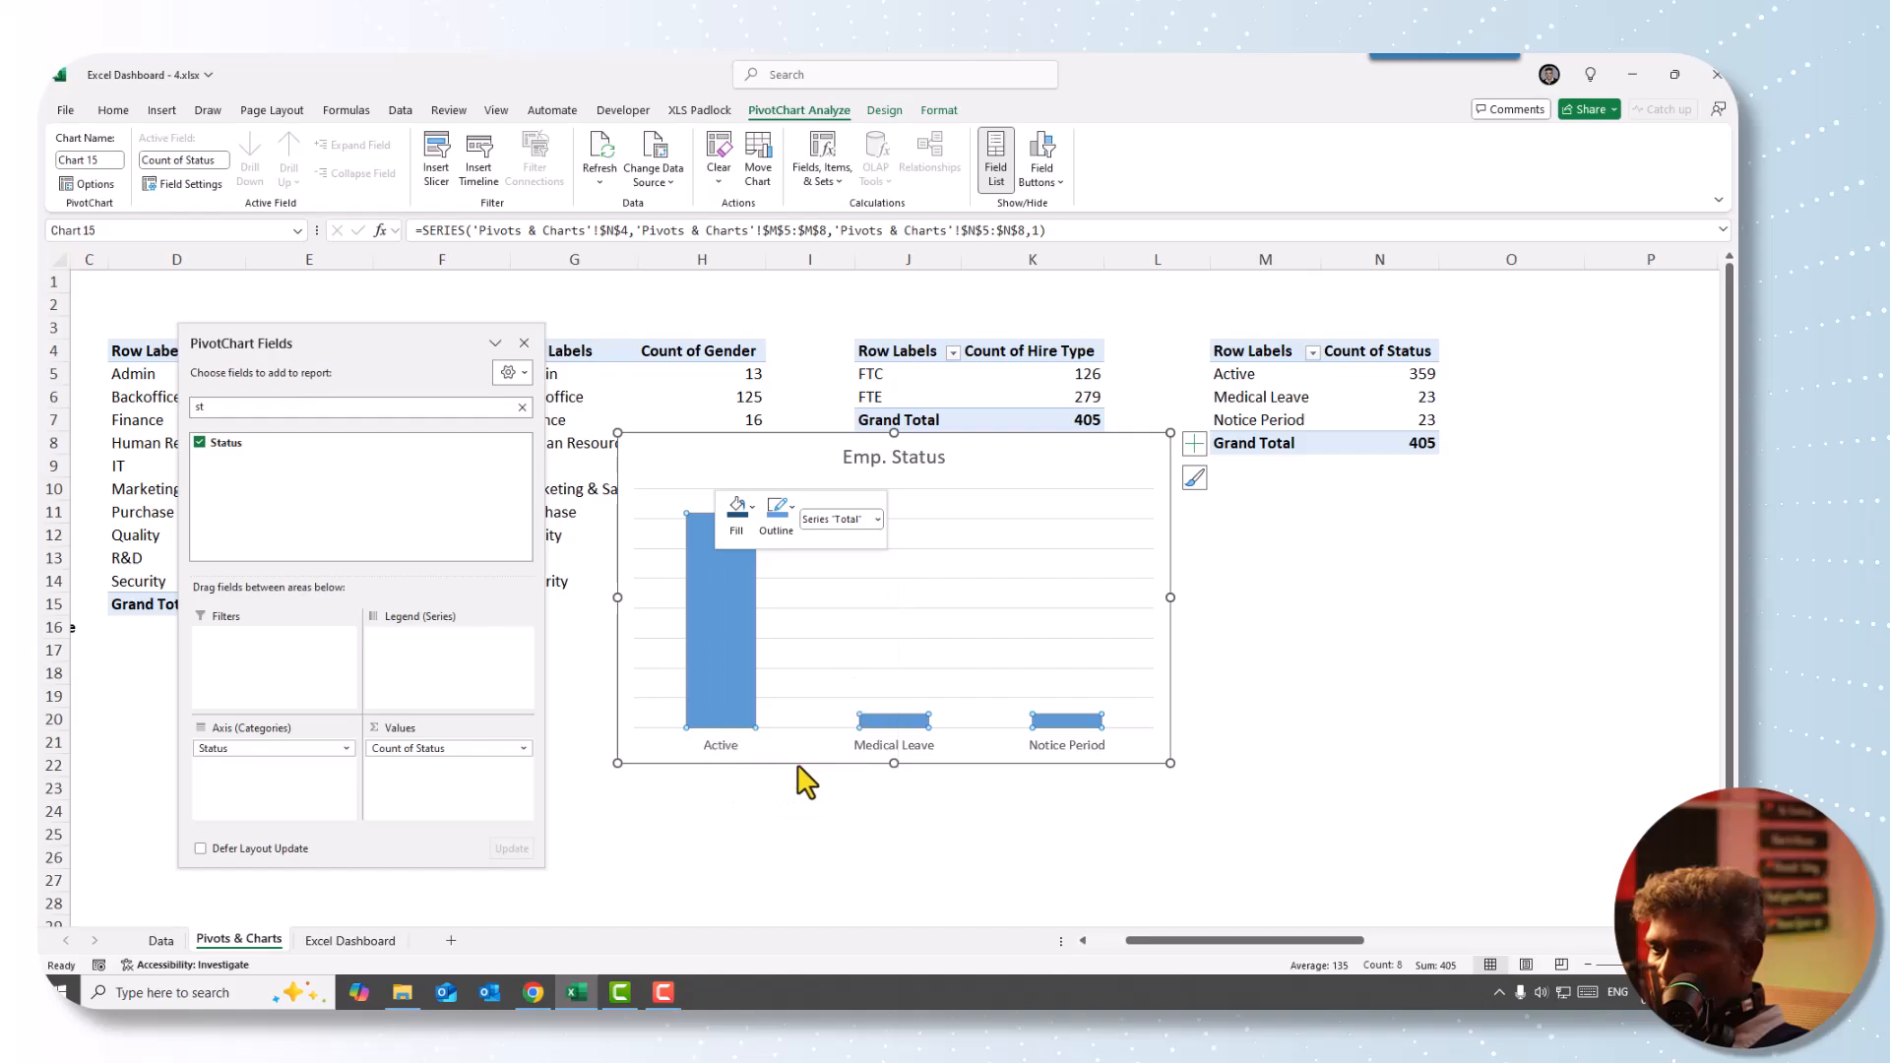
click(729, 618)
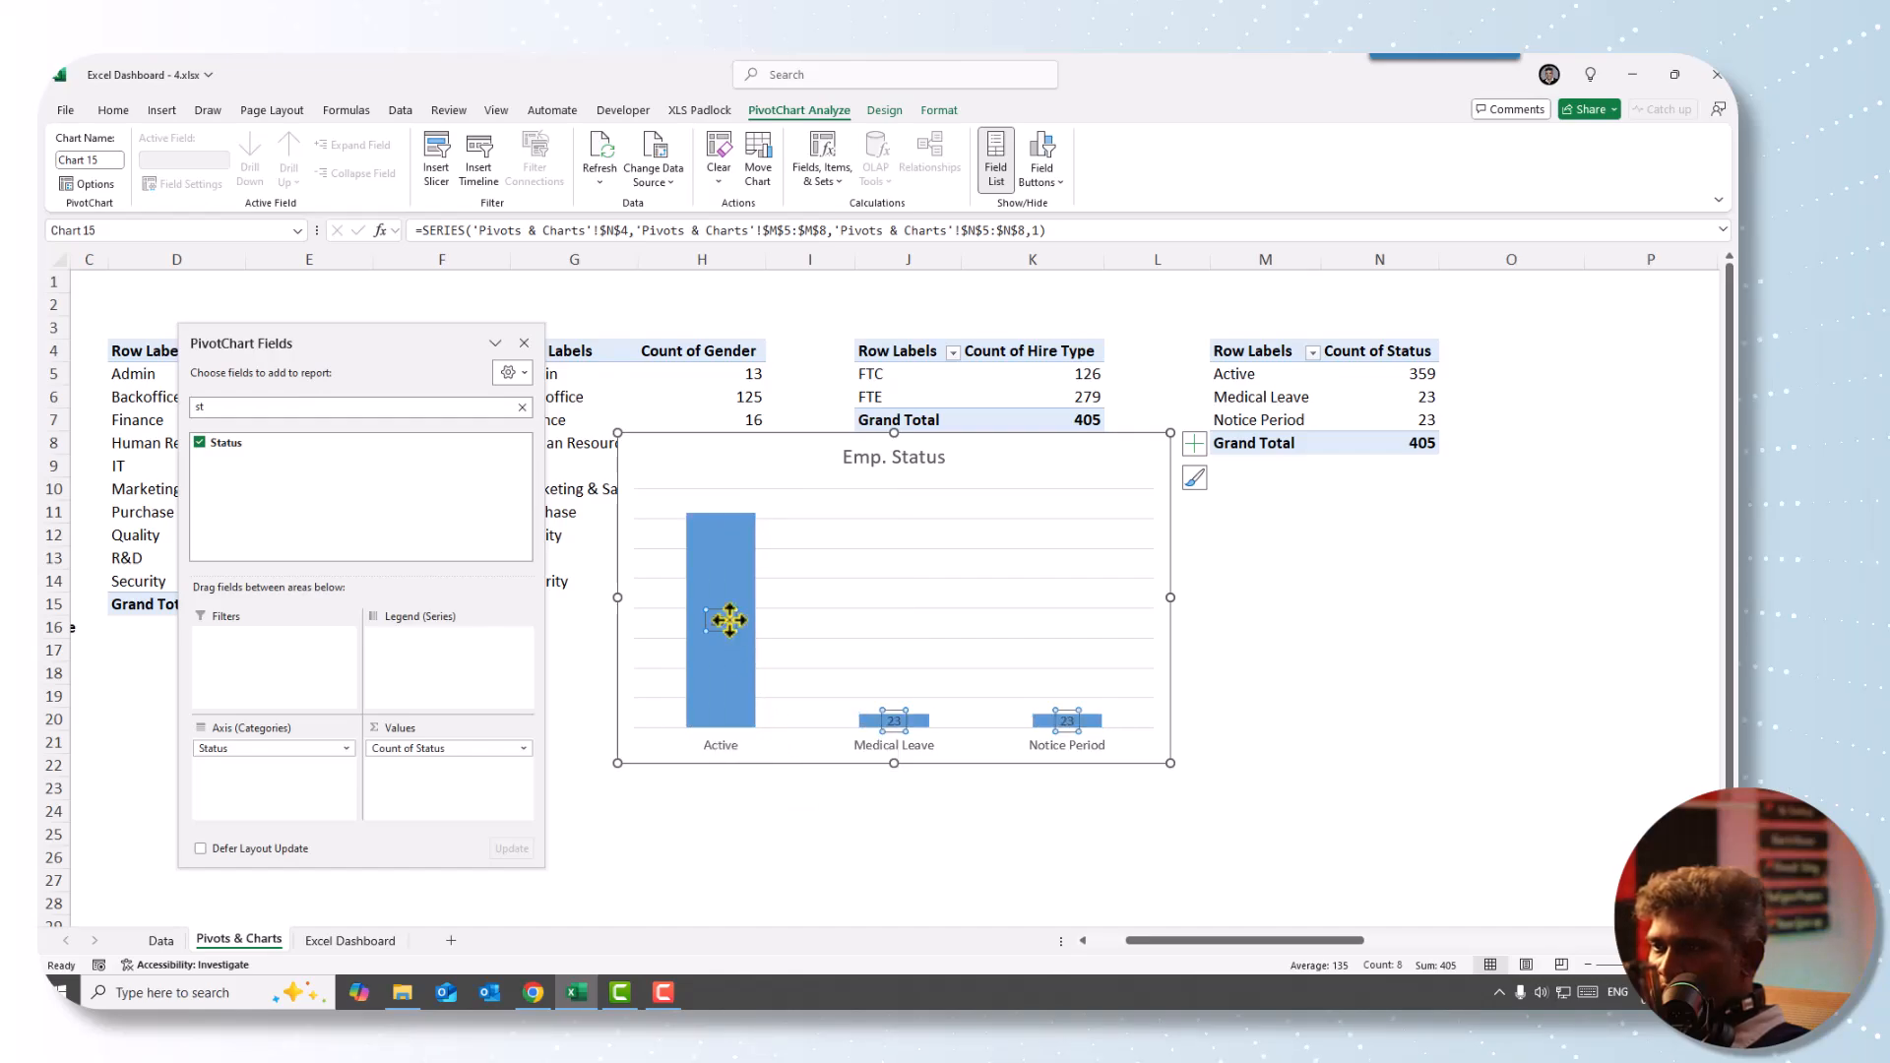
right_click(729, 618)
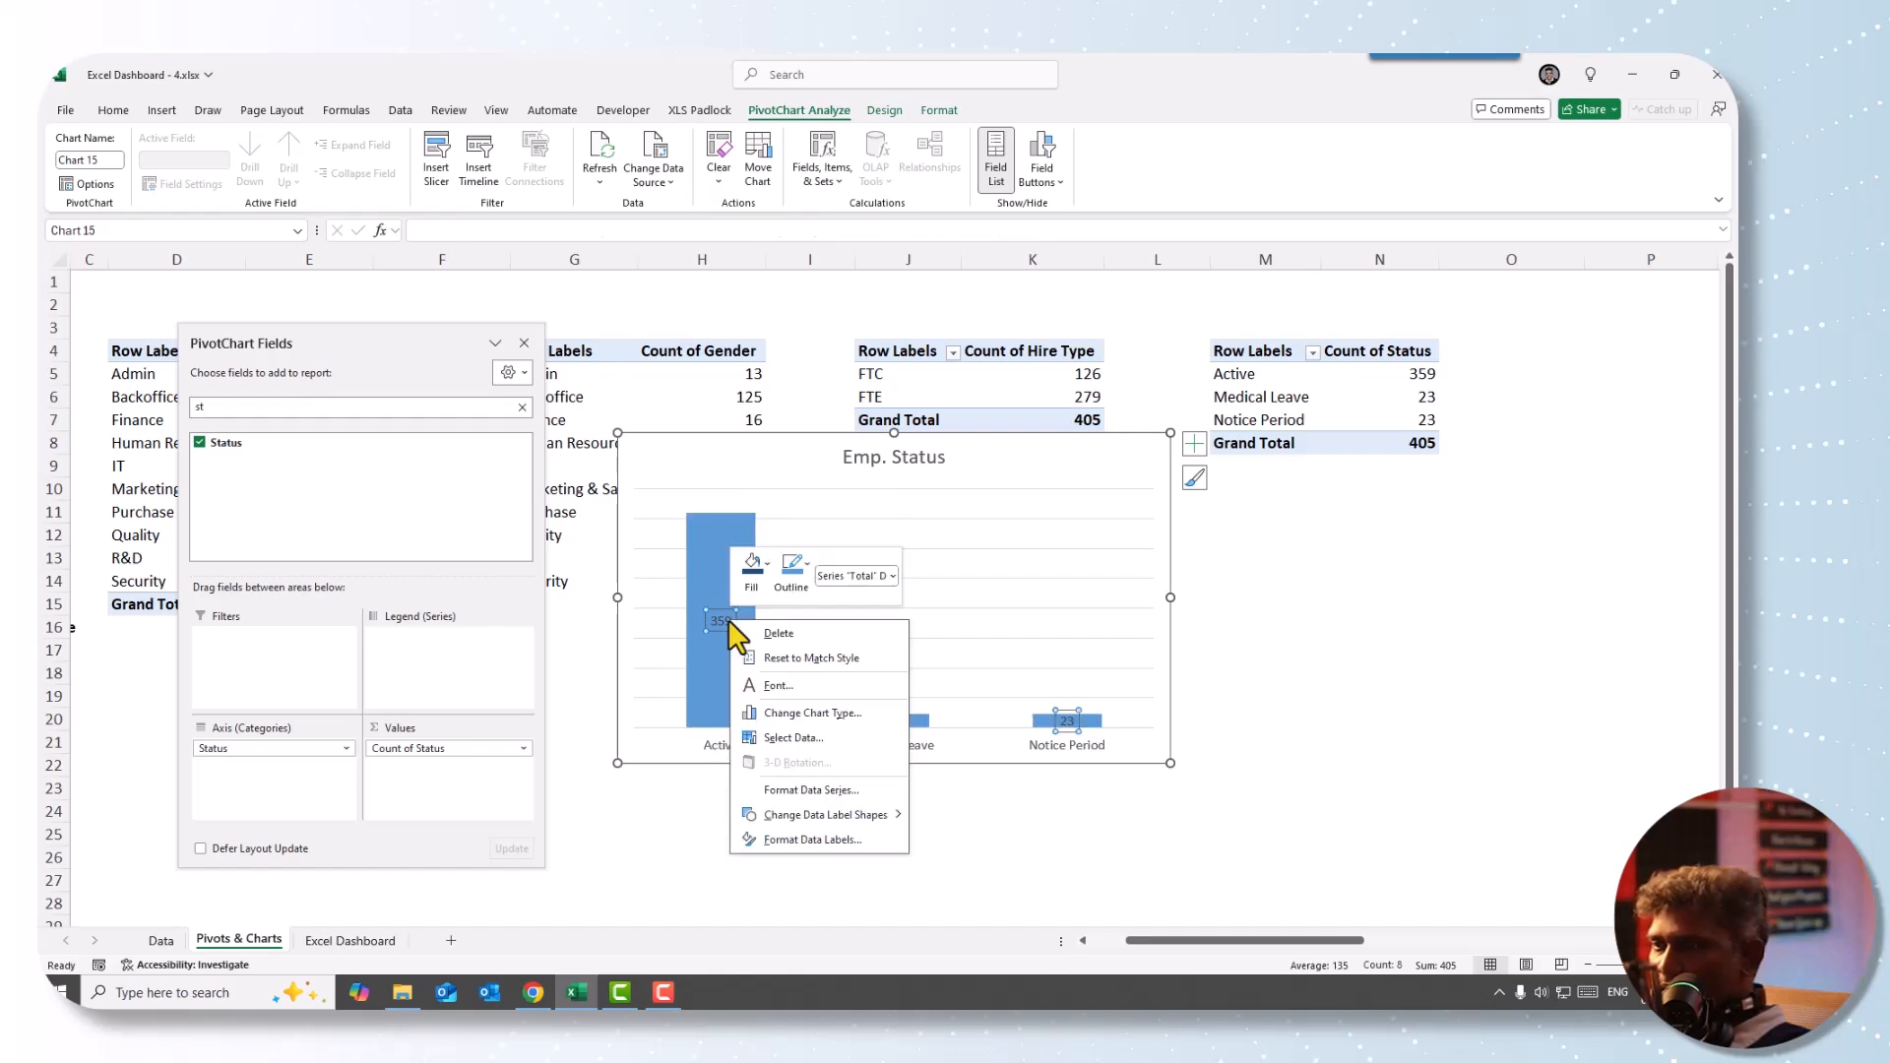
click(788, 840)
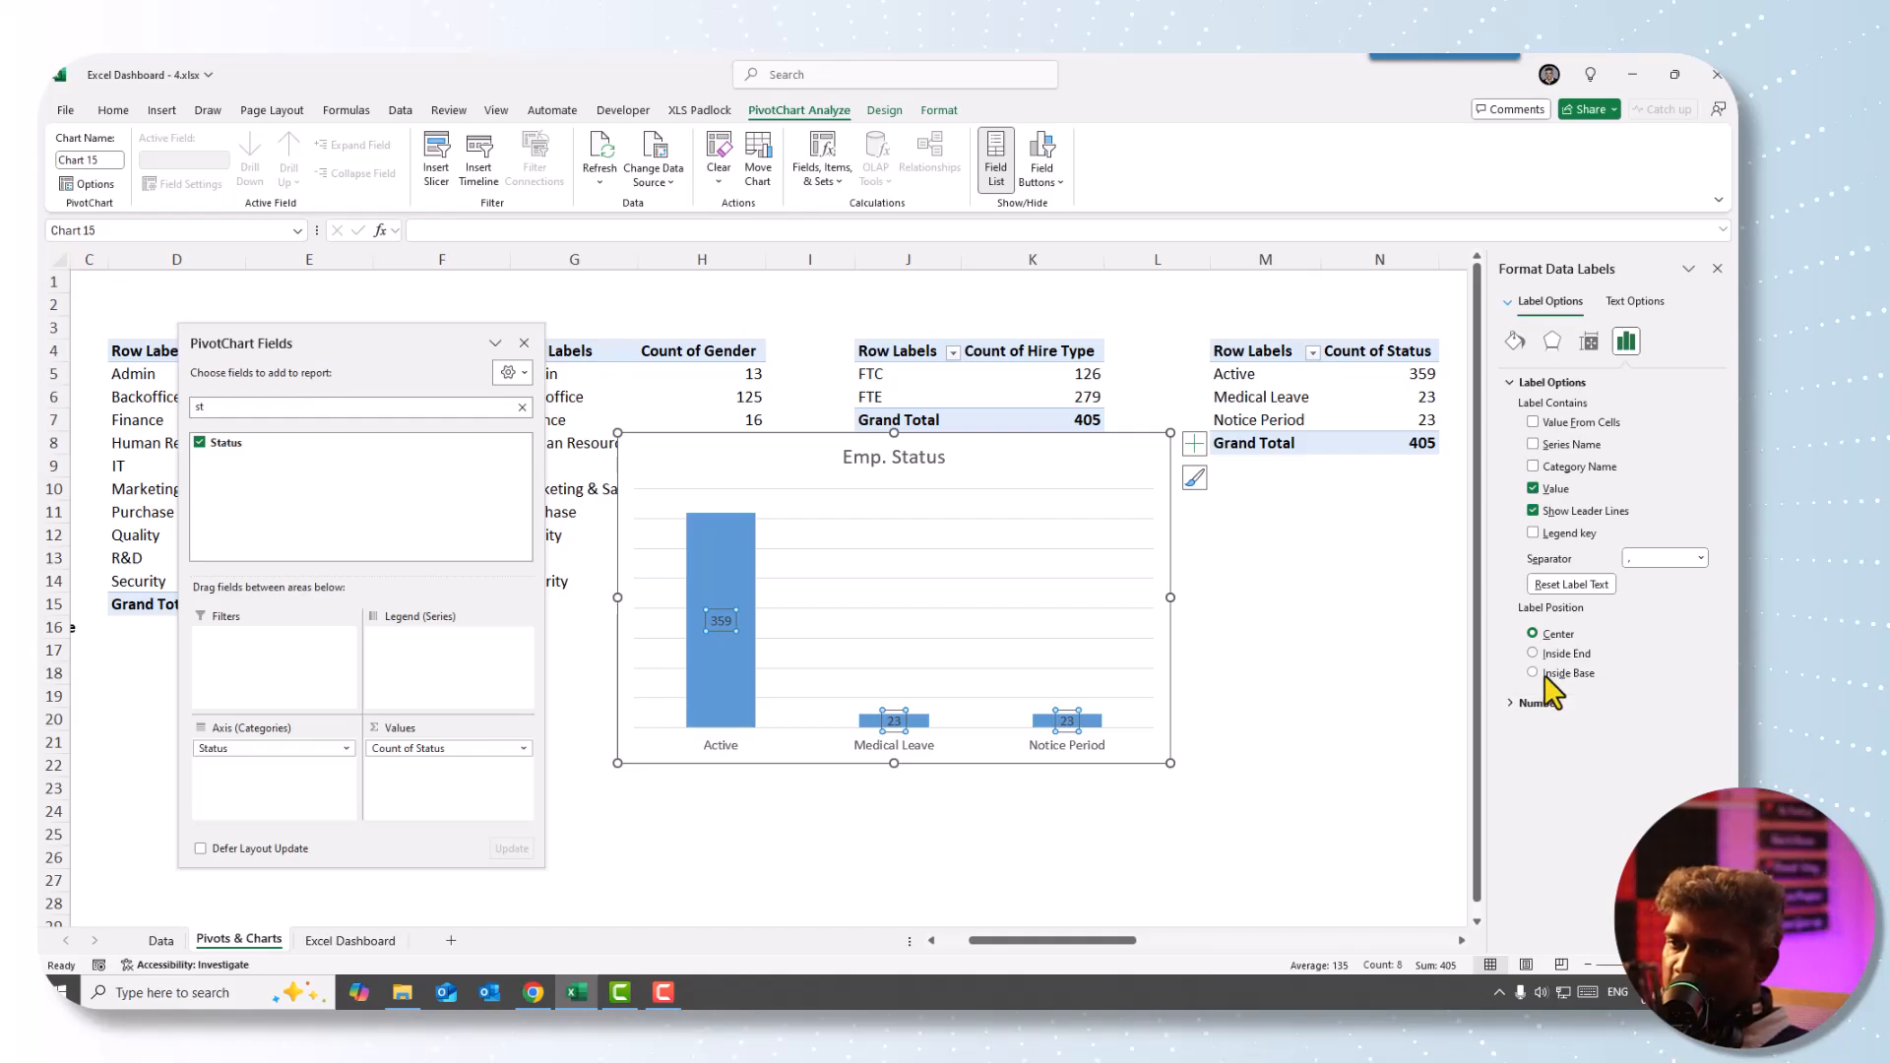
click(1109, 550)
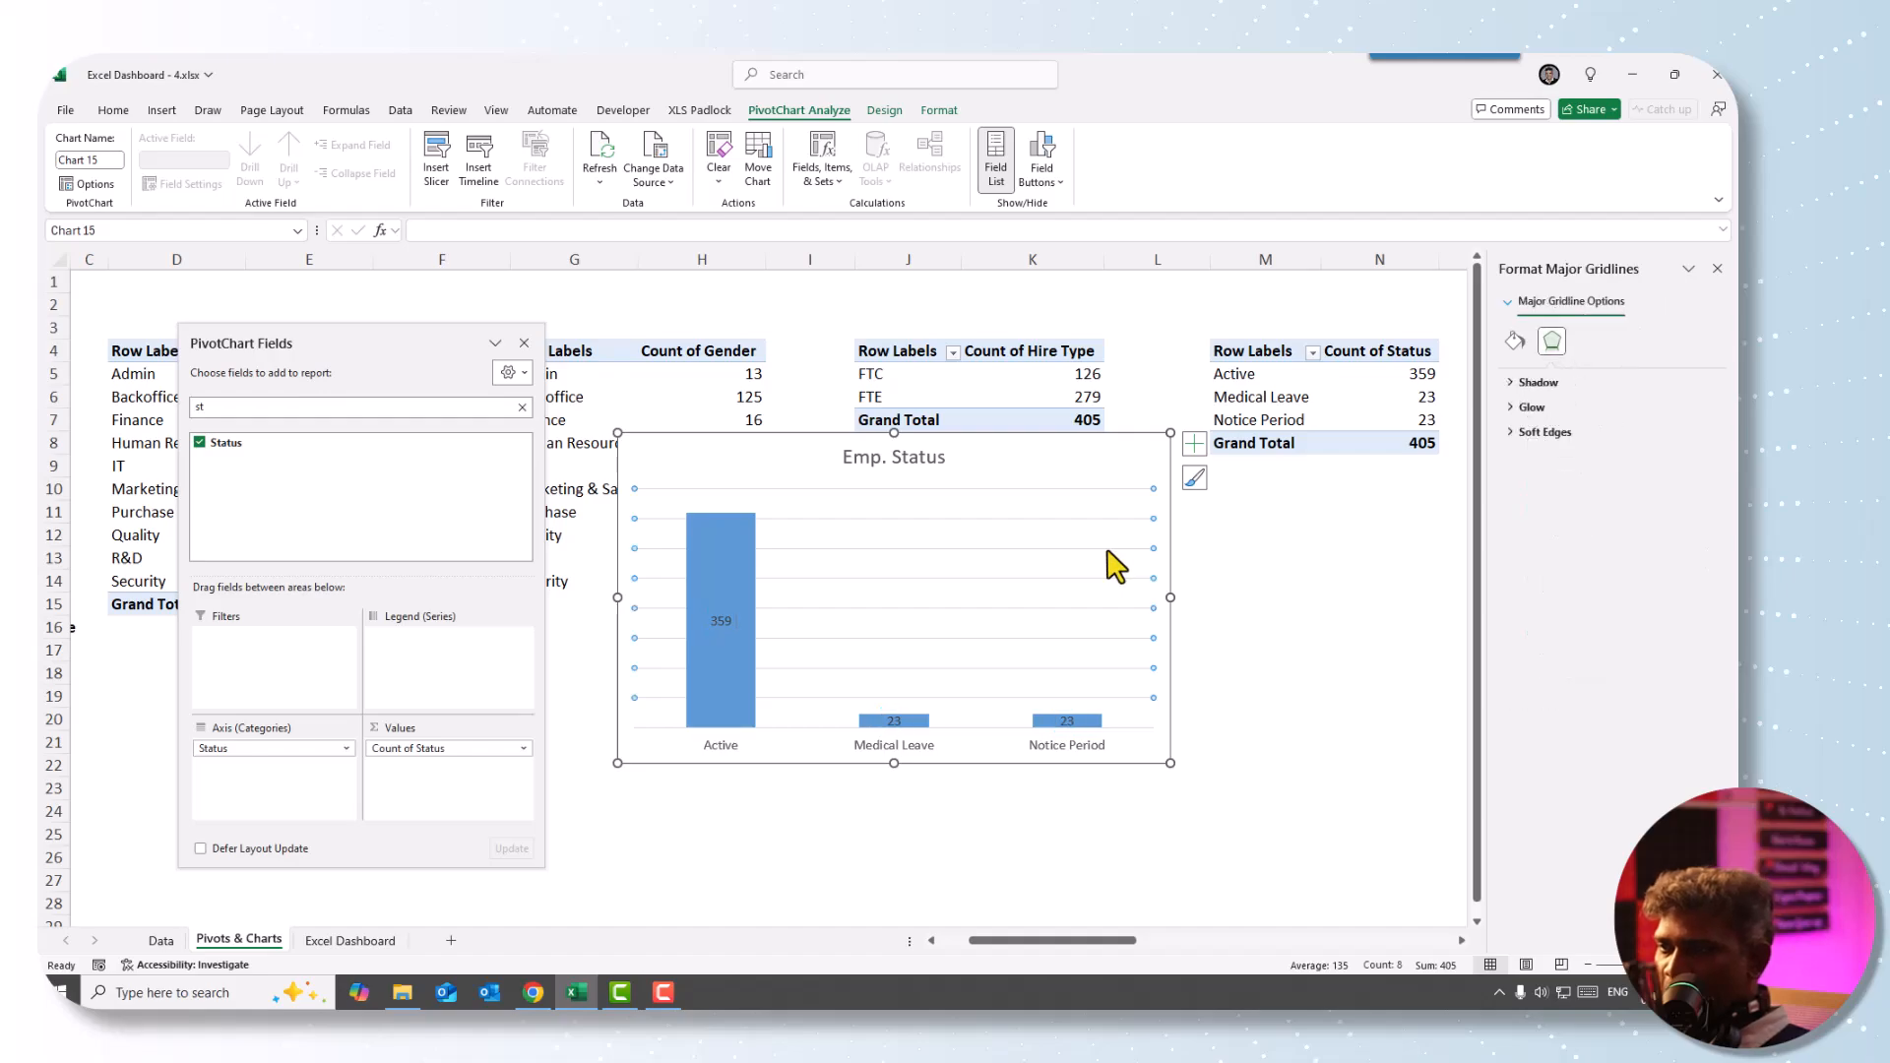
key(Delete)
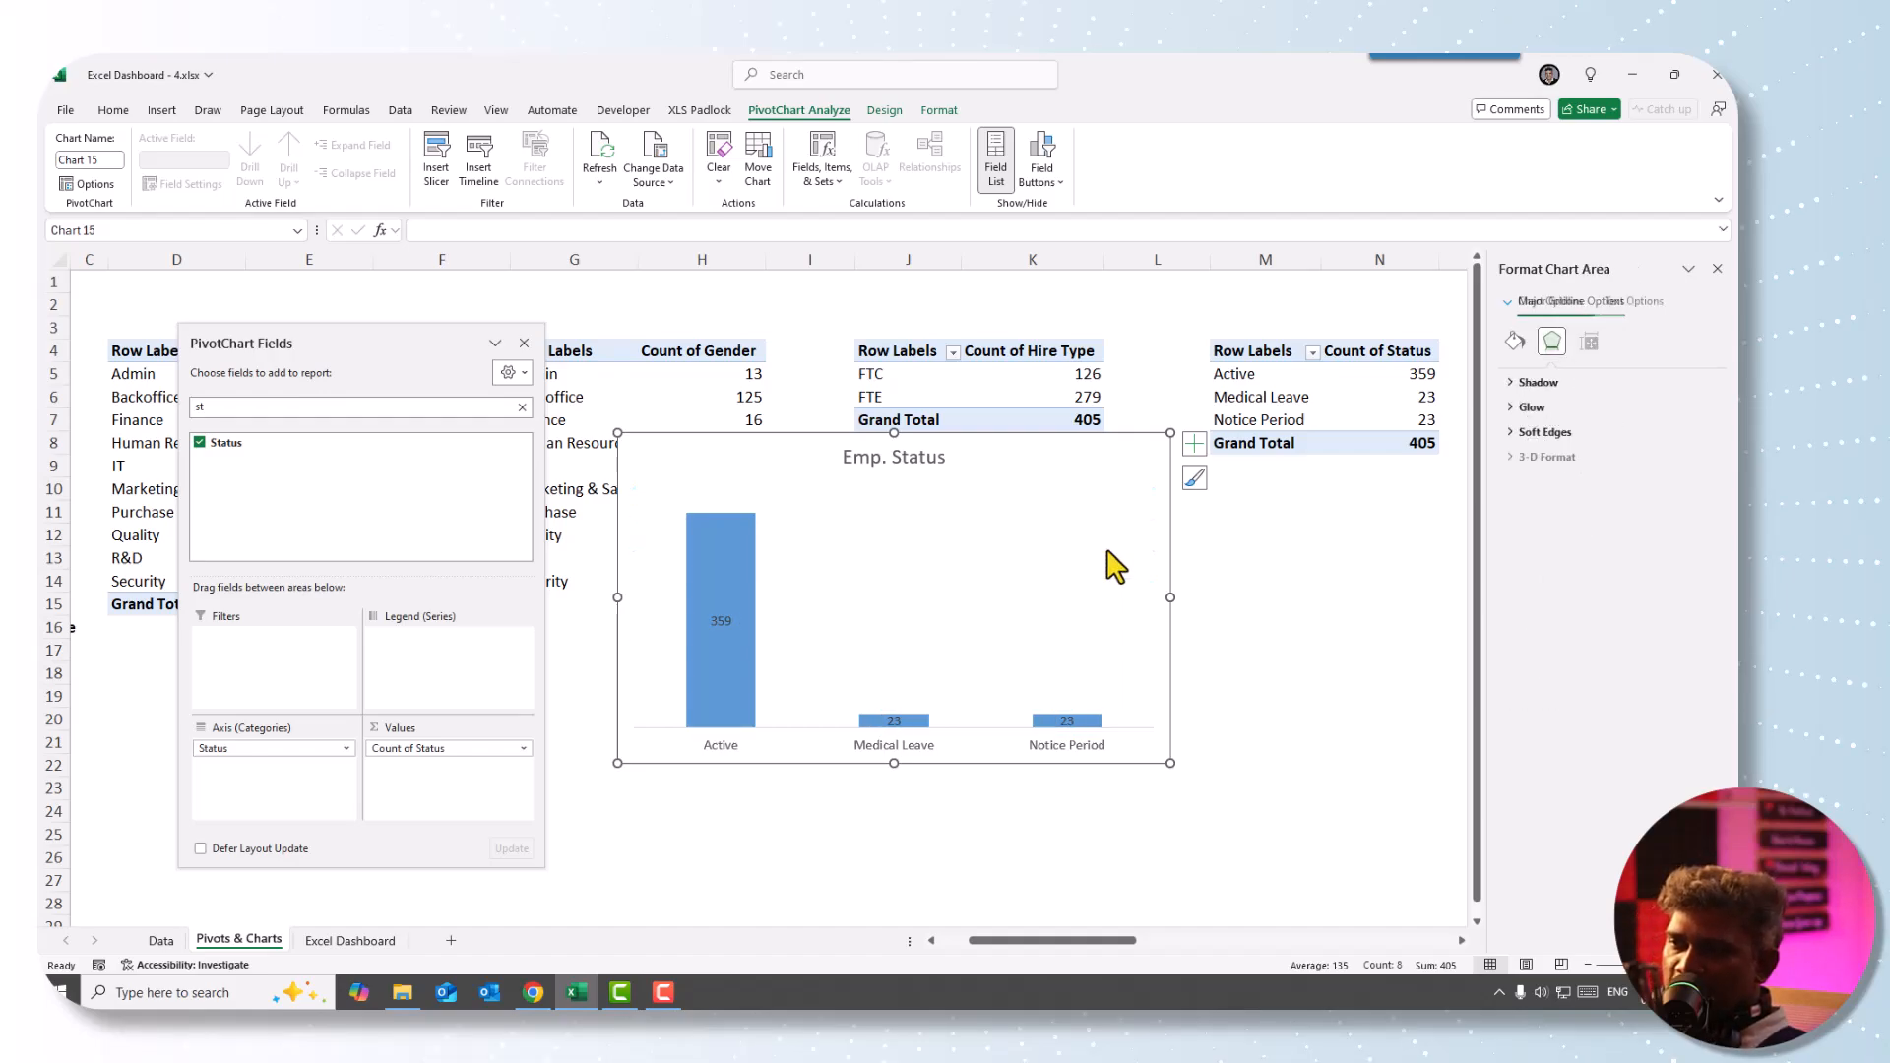
- Fill the Emp. Status columns with dark blue and make their data labels white, bold and 11 pt
click(720, 541)
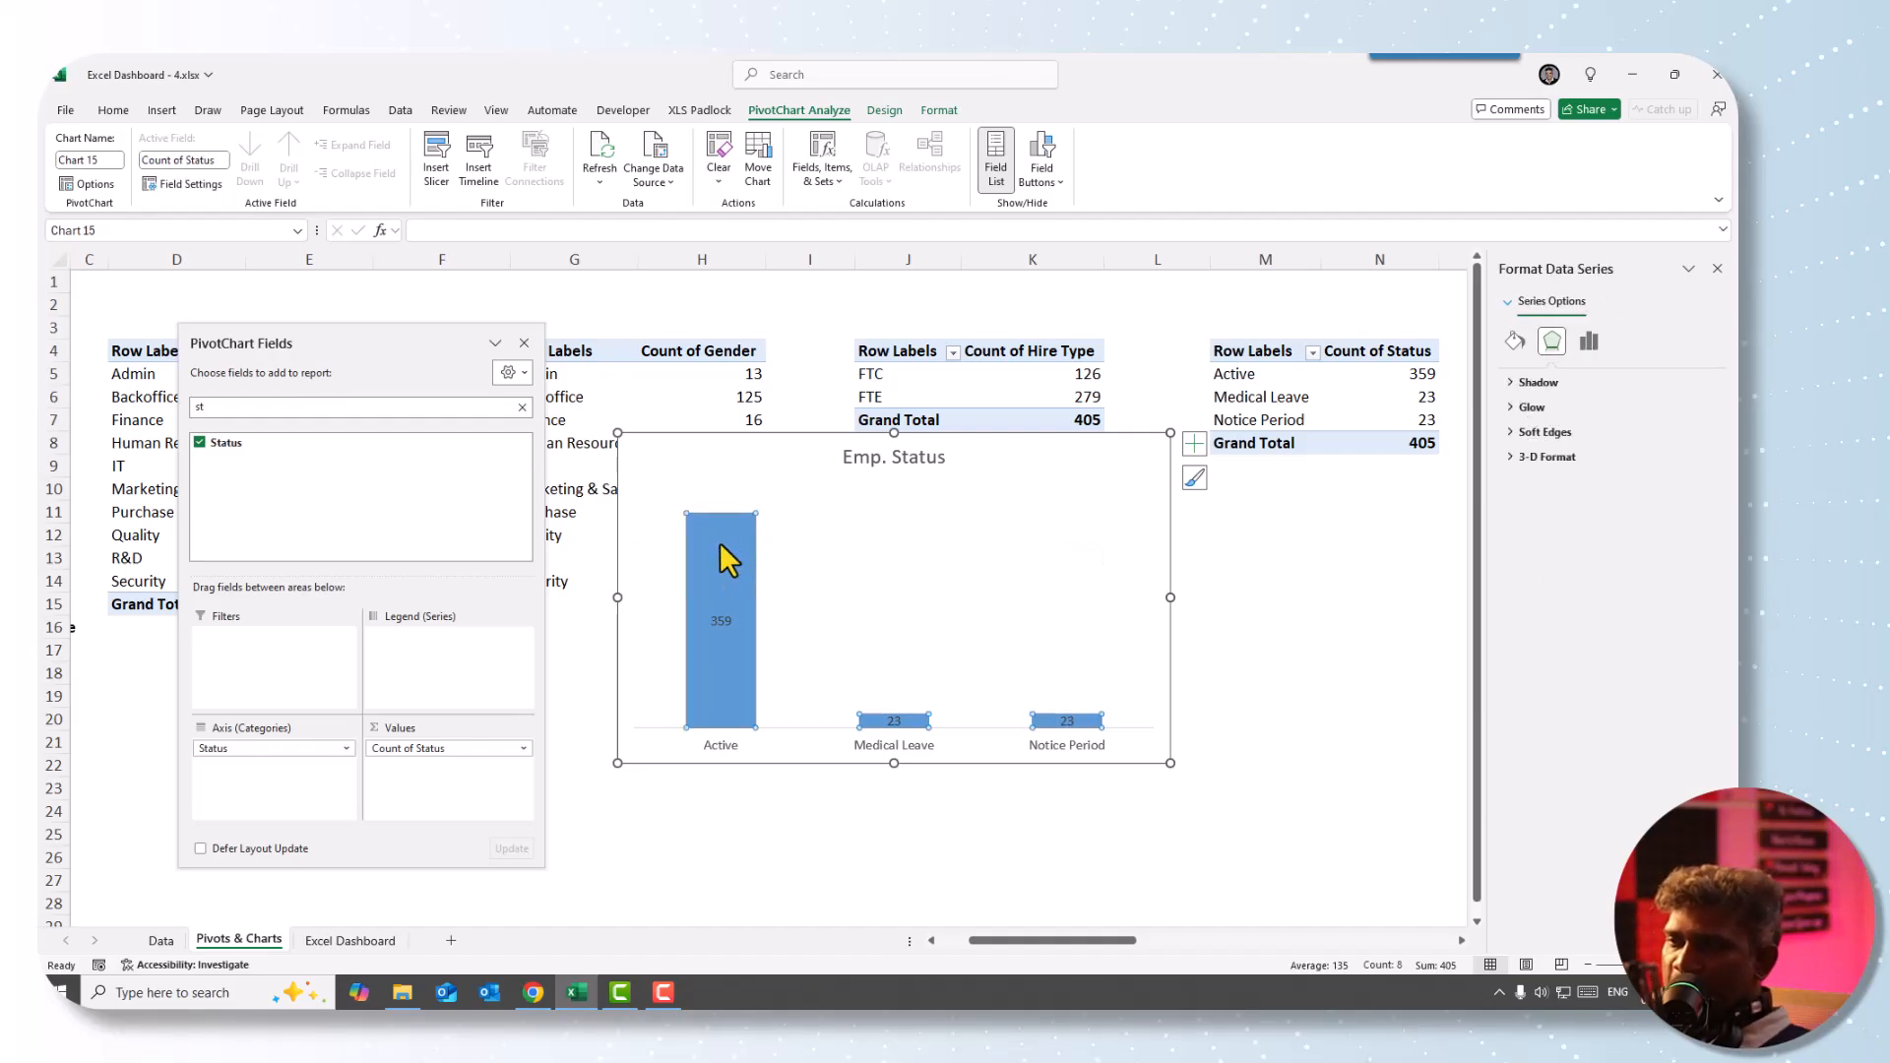
click(110, 110)
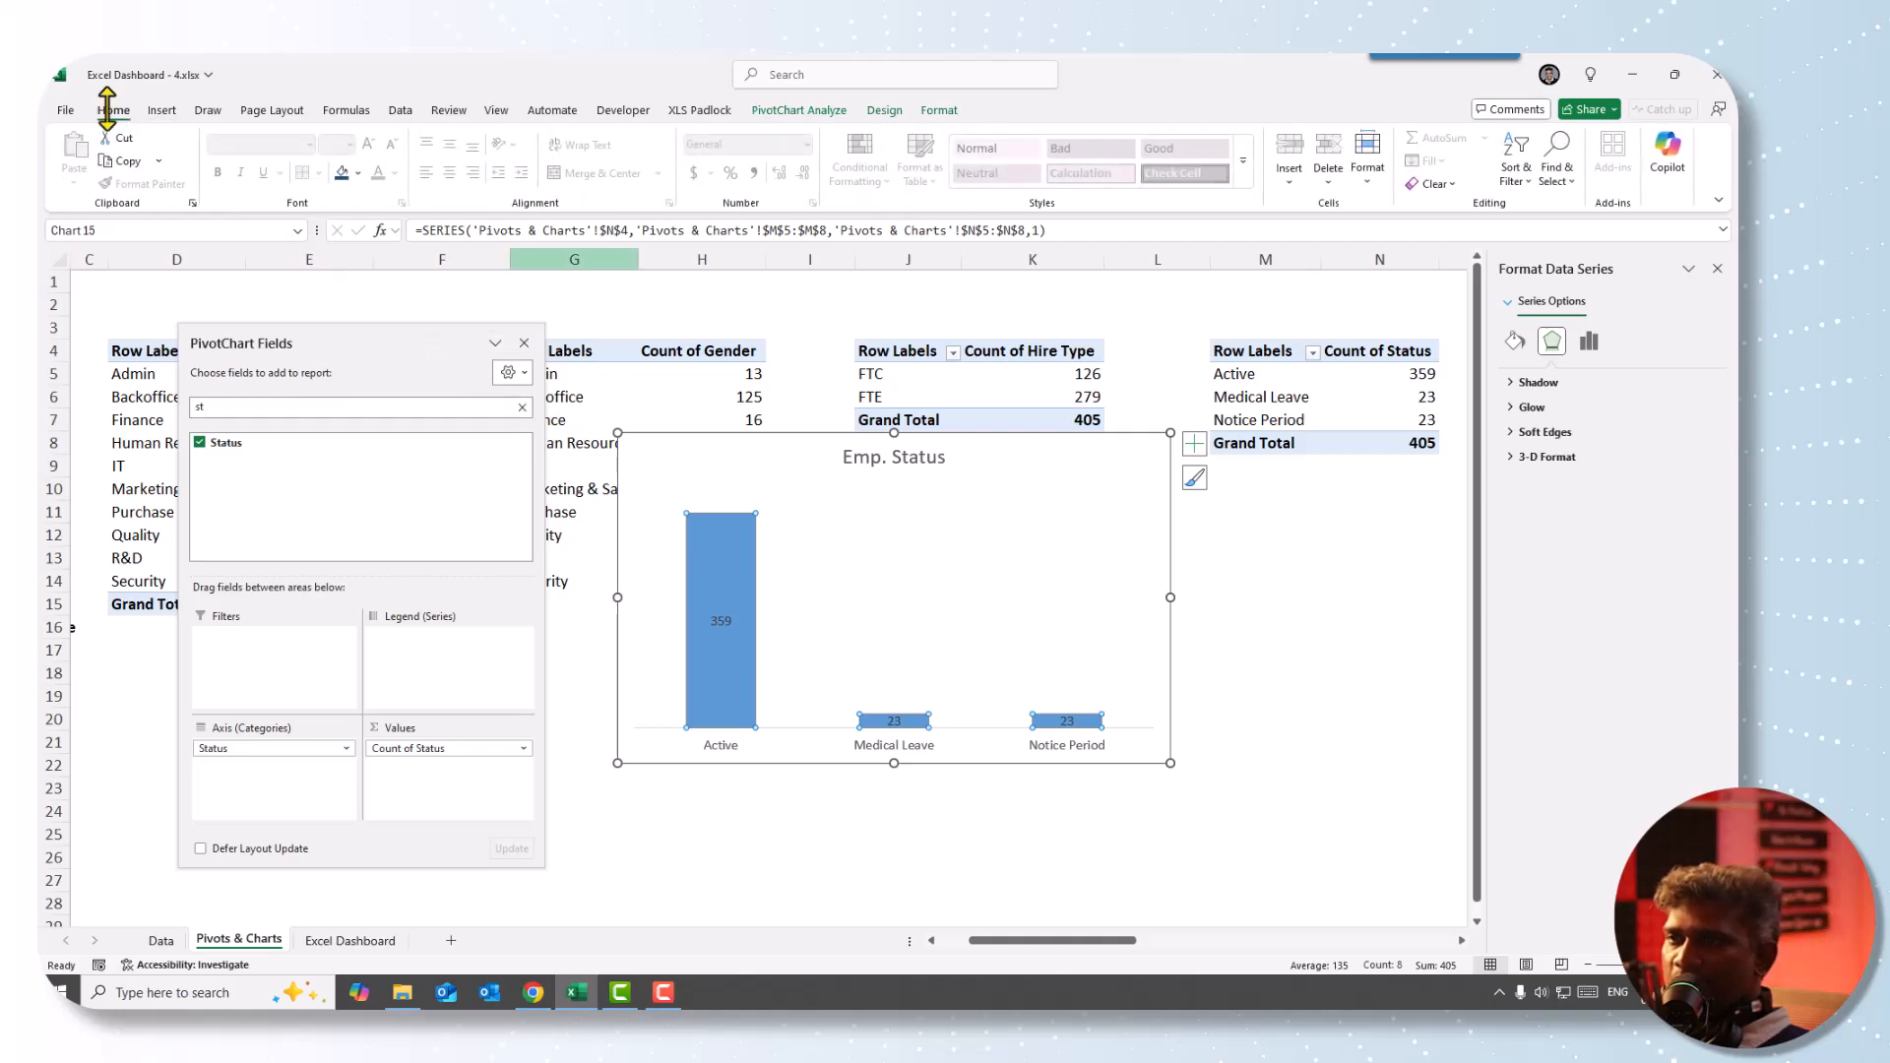
click(341, 174)
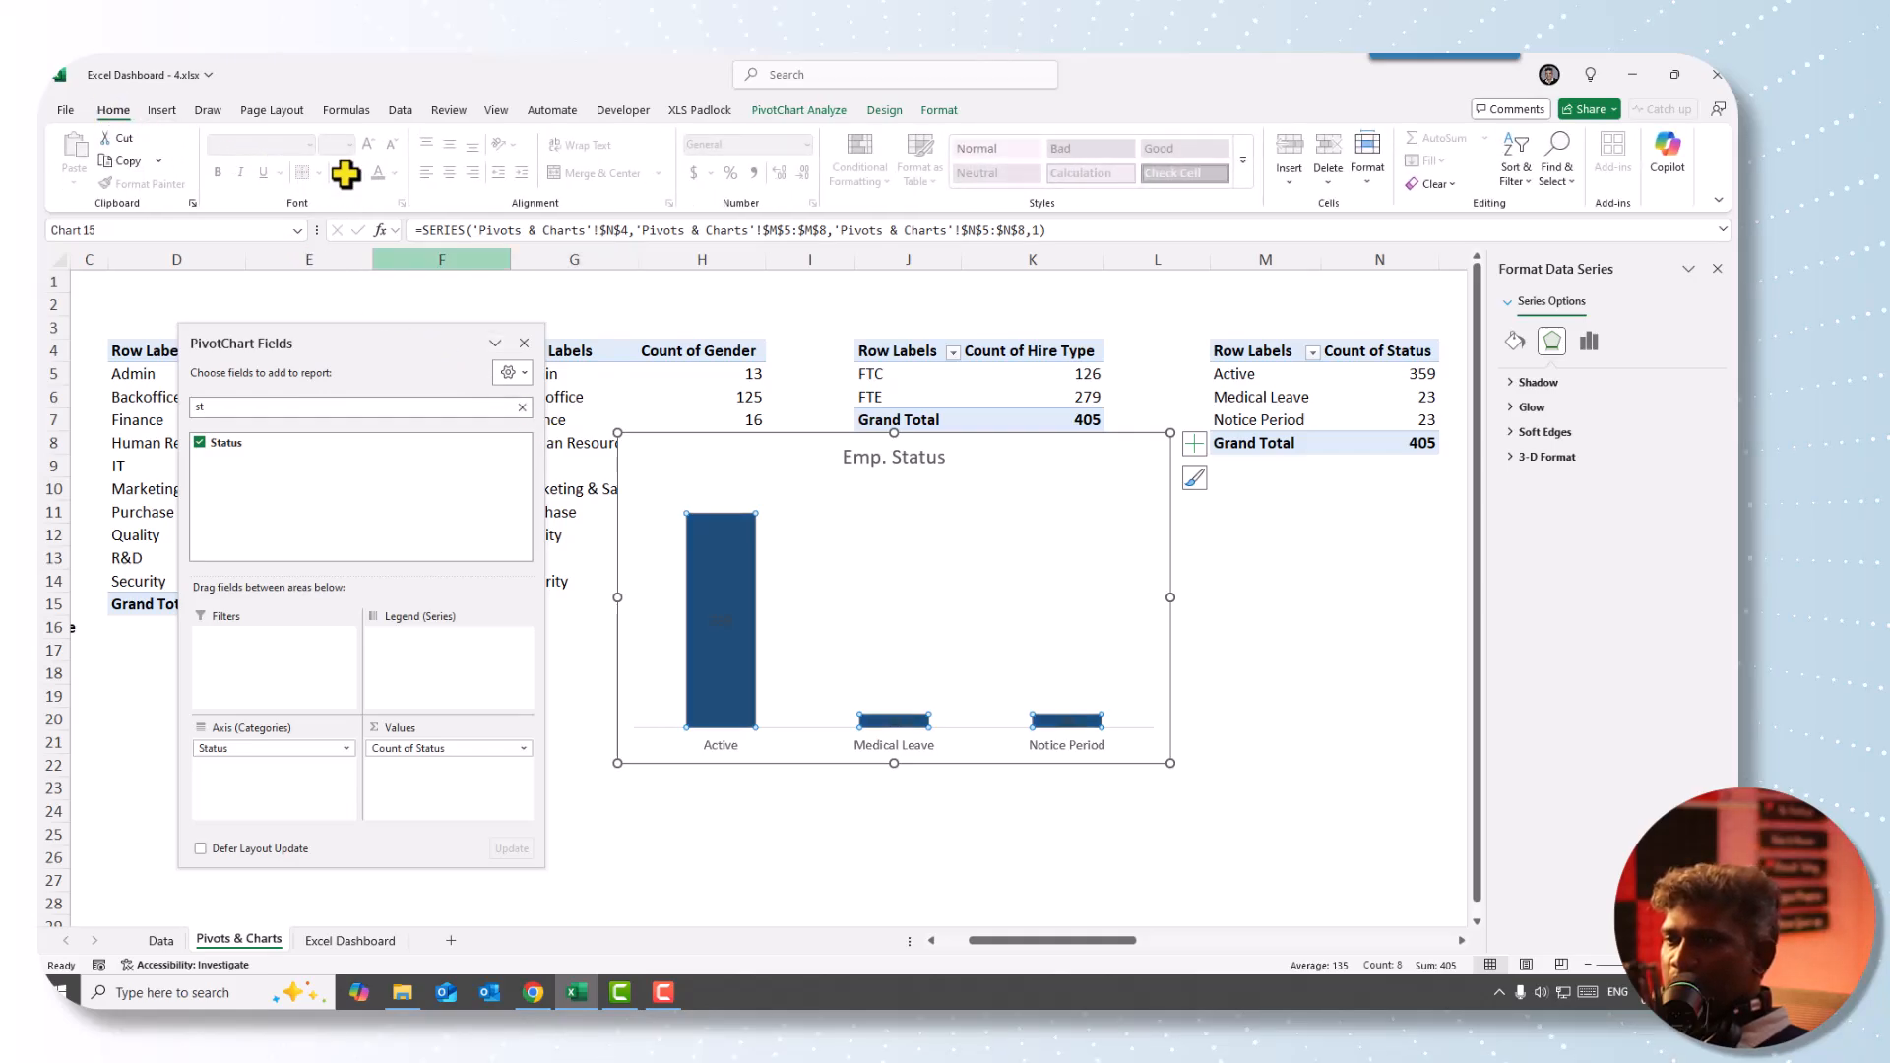
click(722, 622)
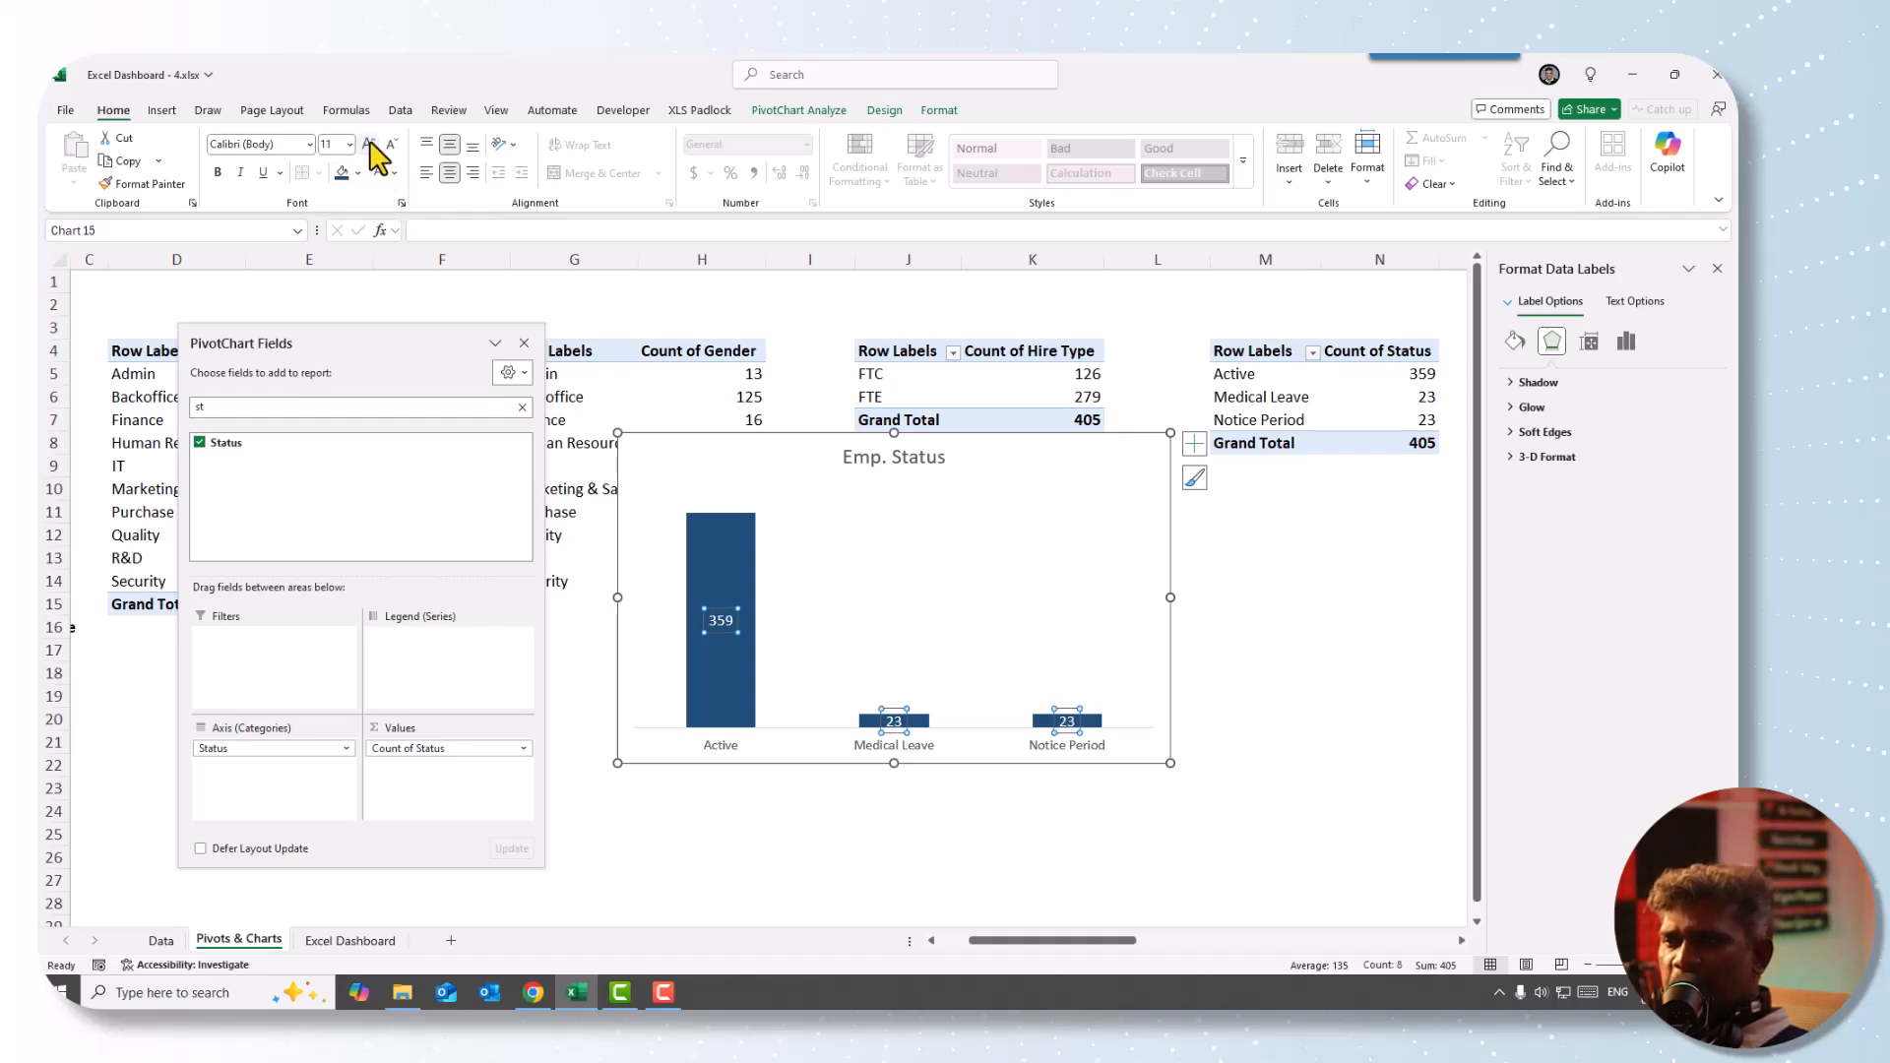
click(218, 175)
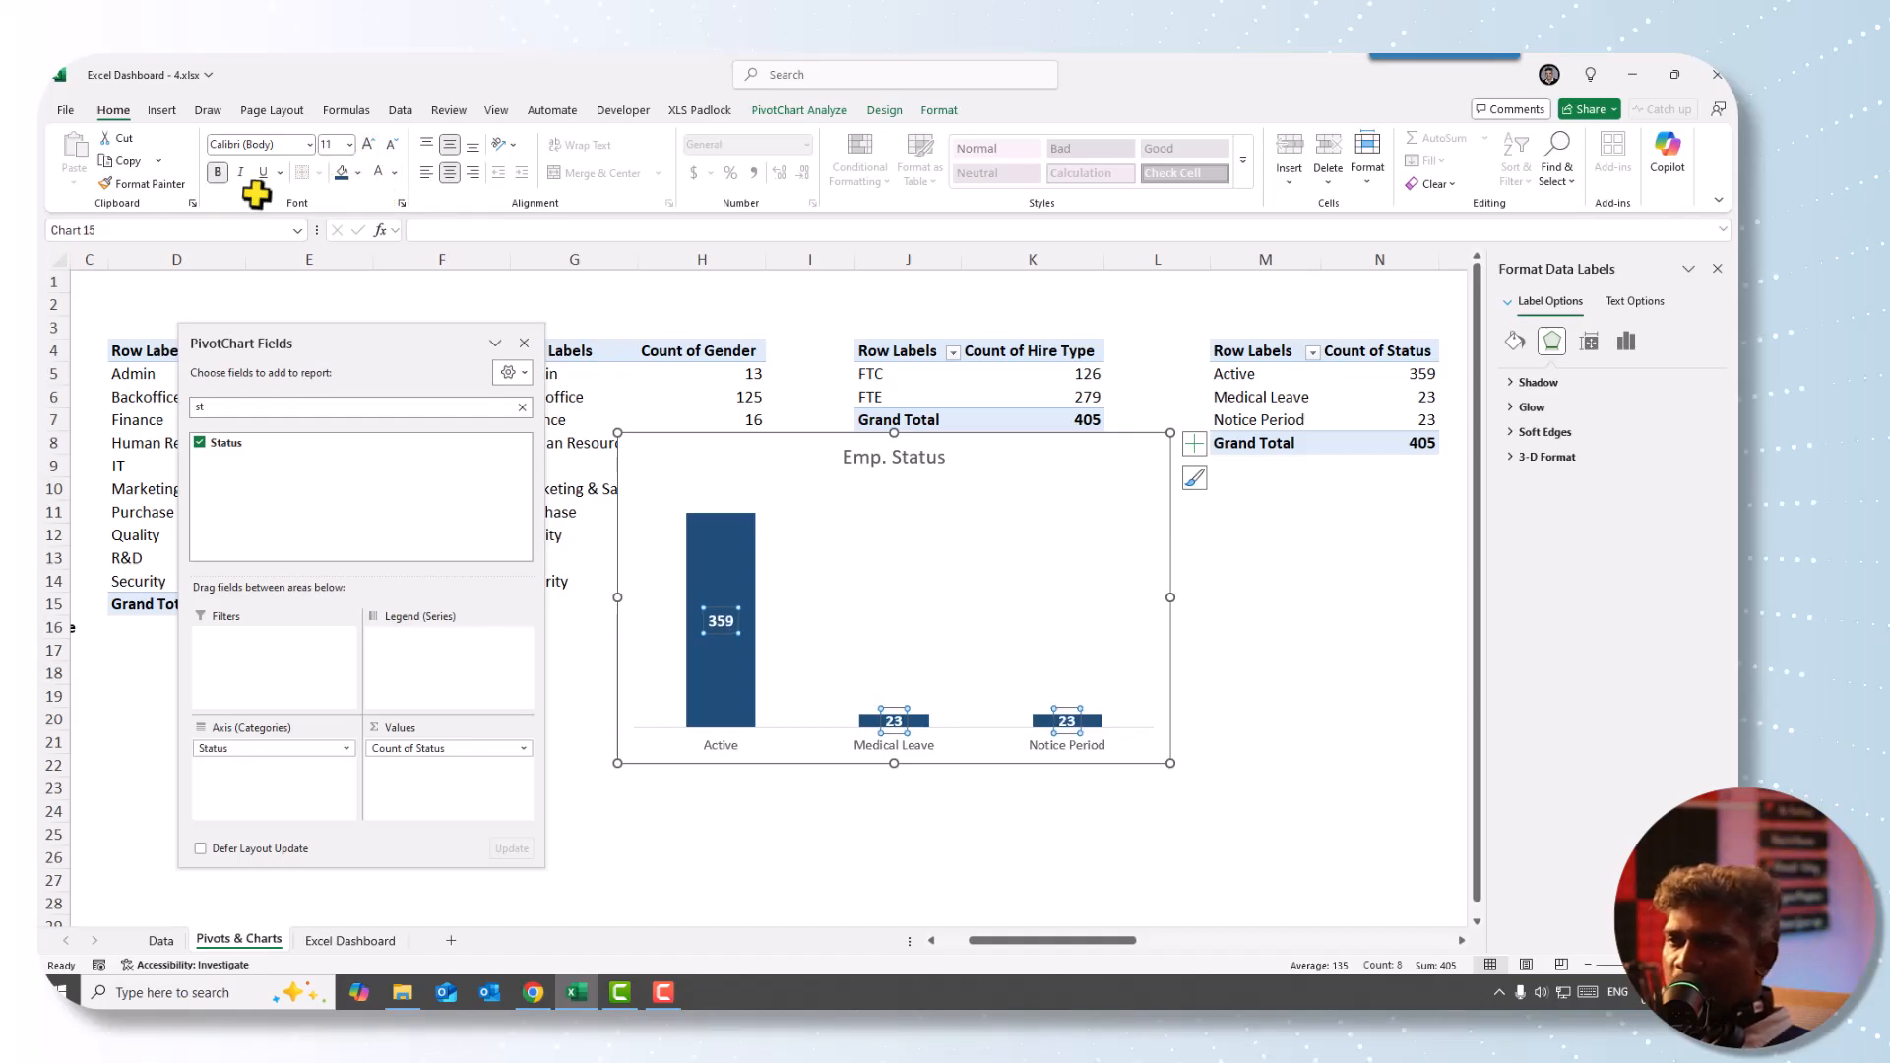
click(1295, 605)
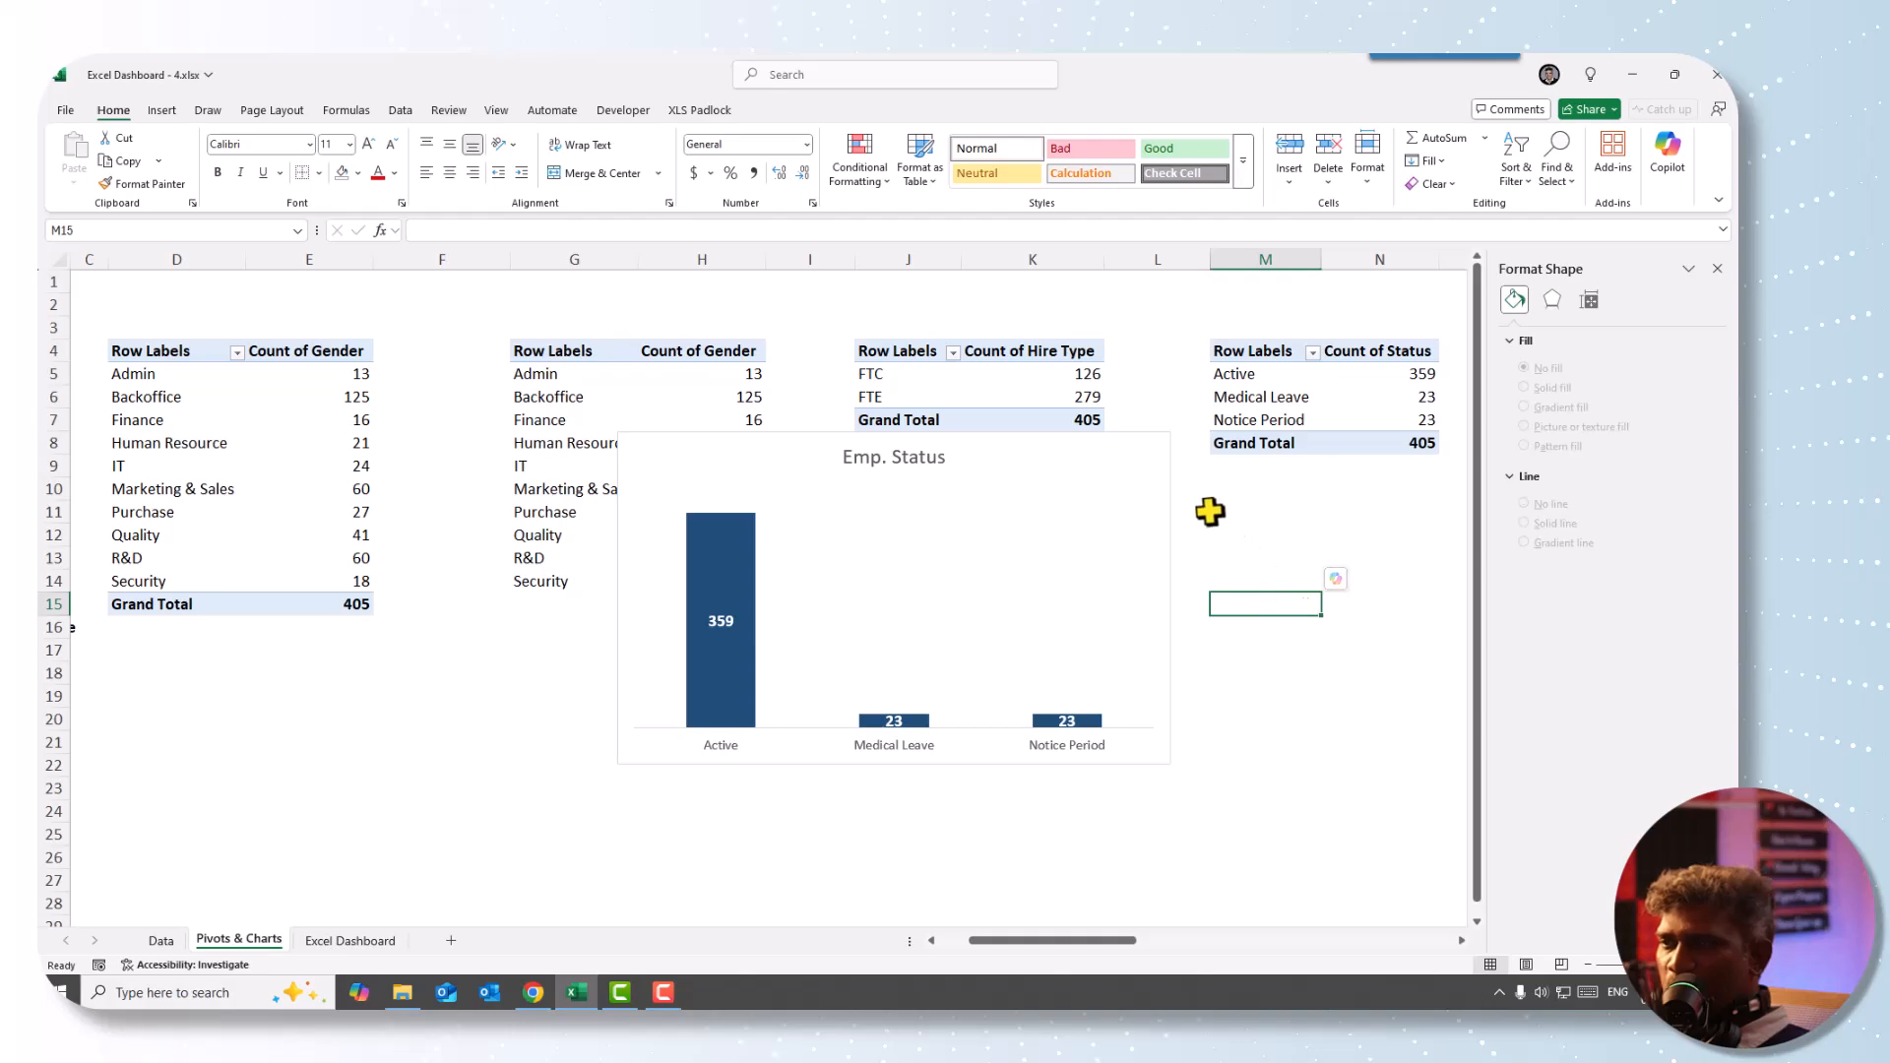
- Move the Emp. Status chart from the Pivots & Charts sheet to the Excel Dashboard sheet at cell H28
click(1152, 448)
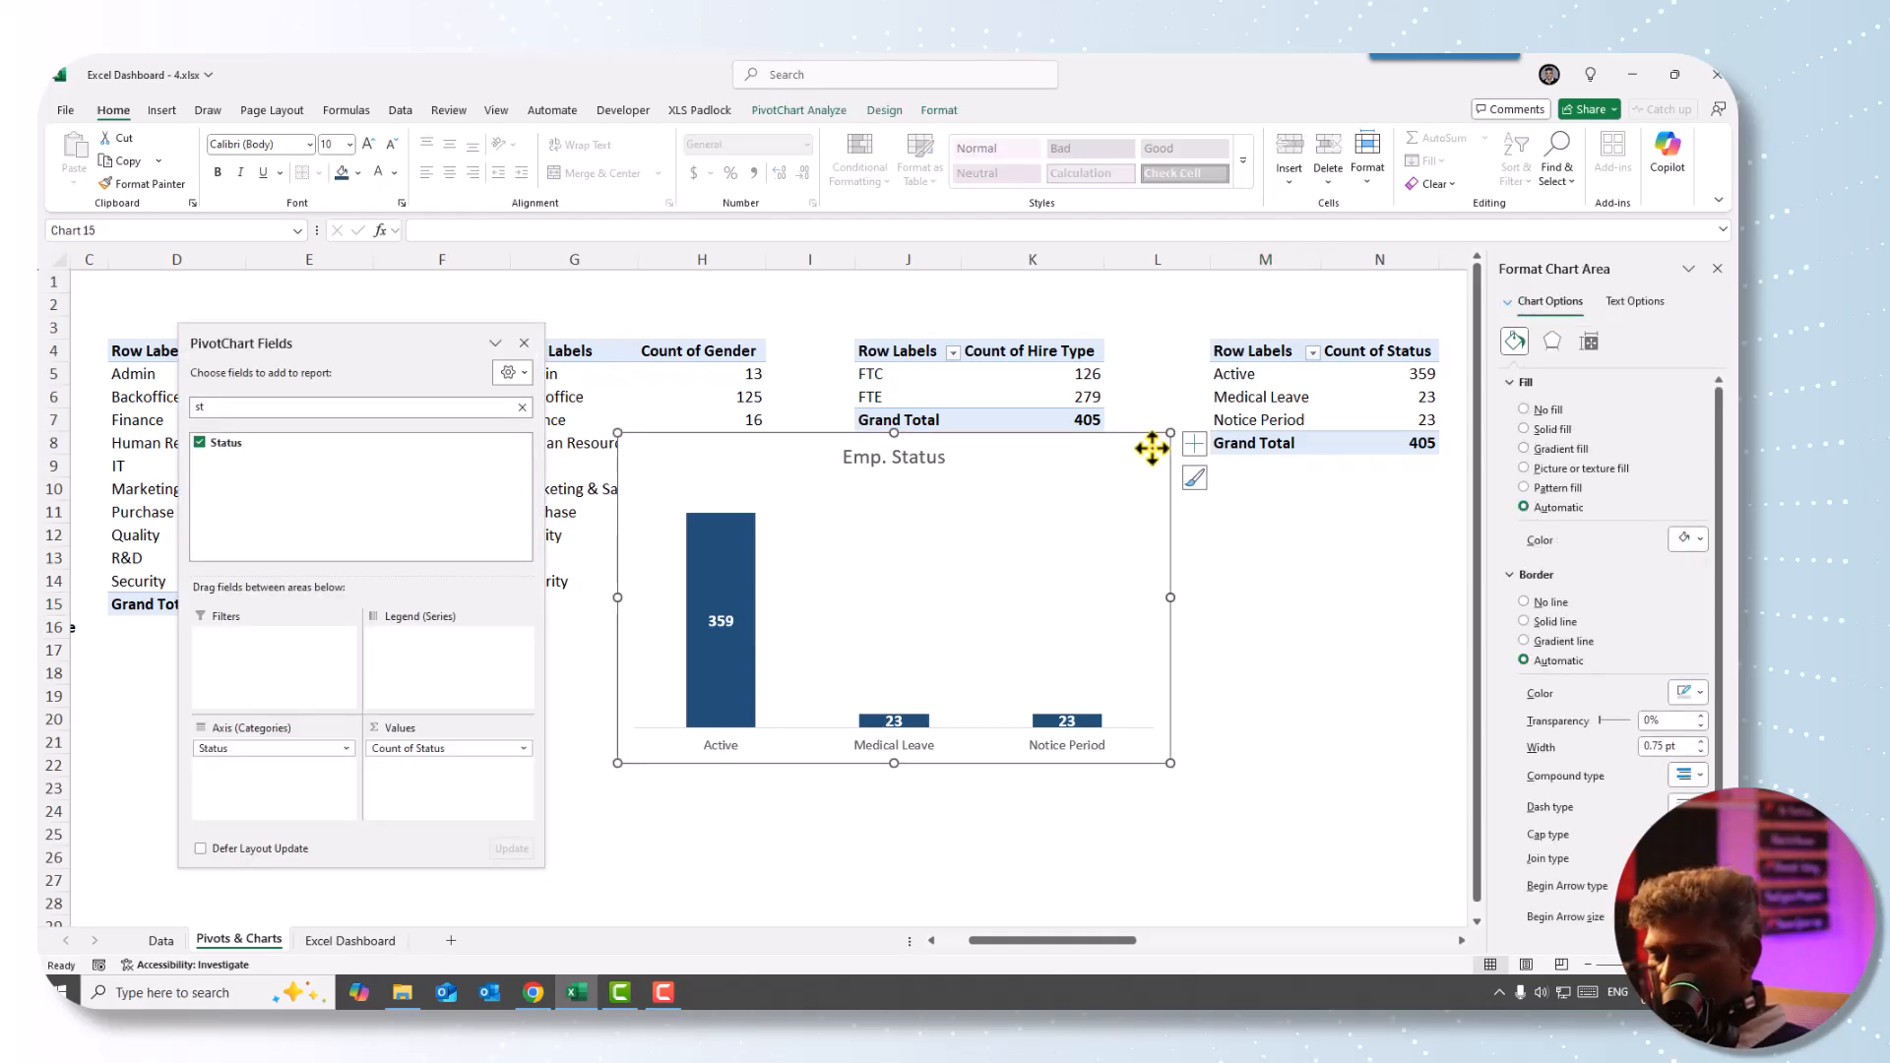
key(ctrl+x)
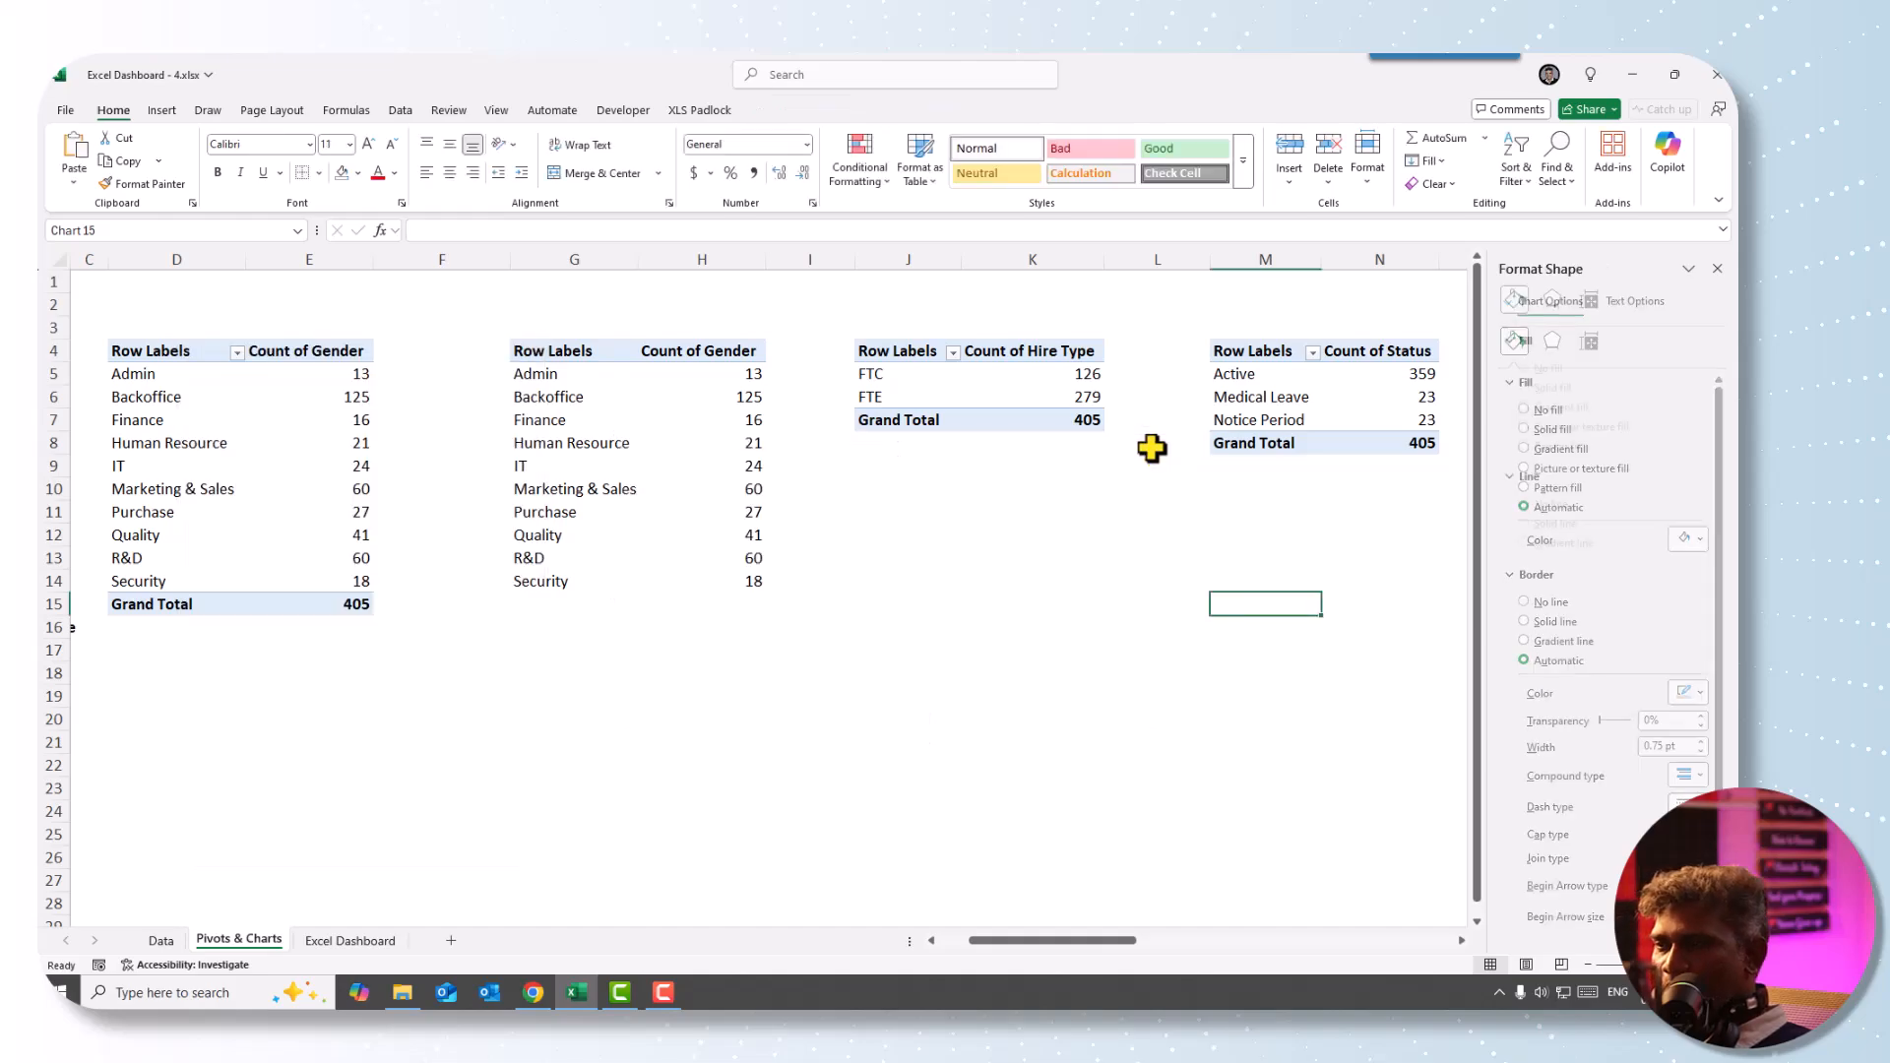
click(350, 941)
click(476, 756)
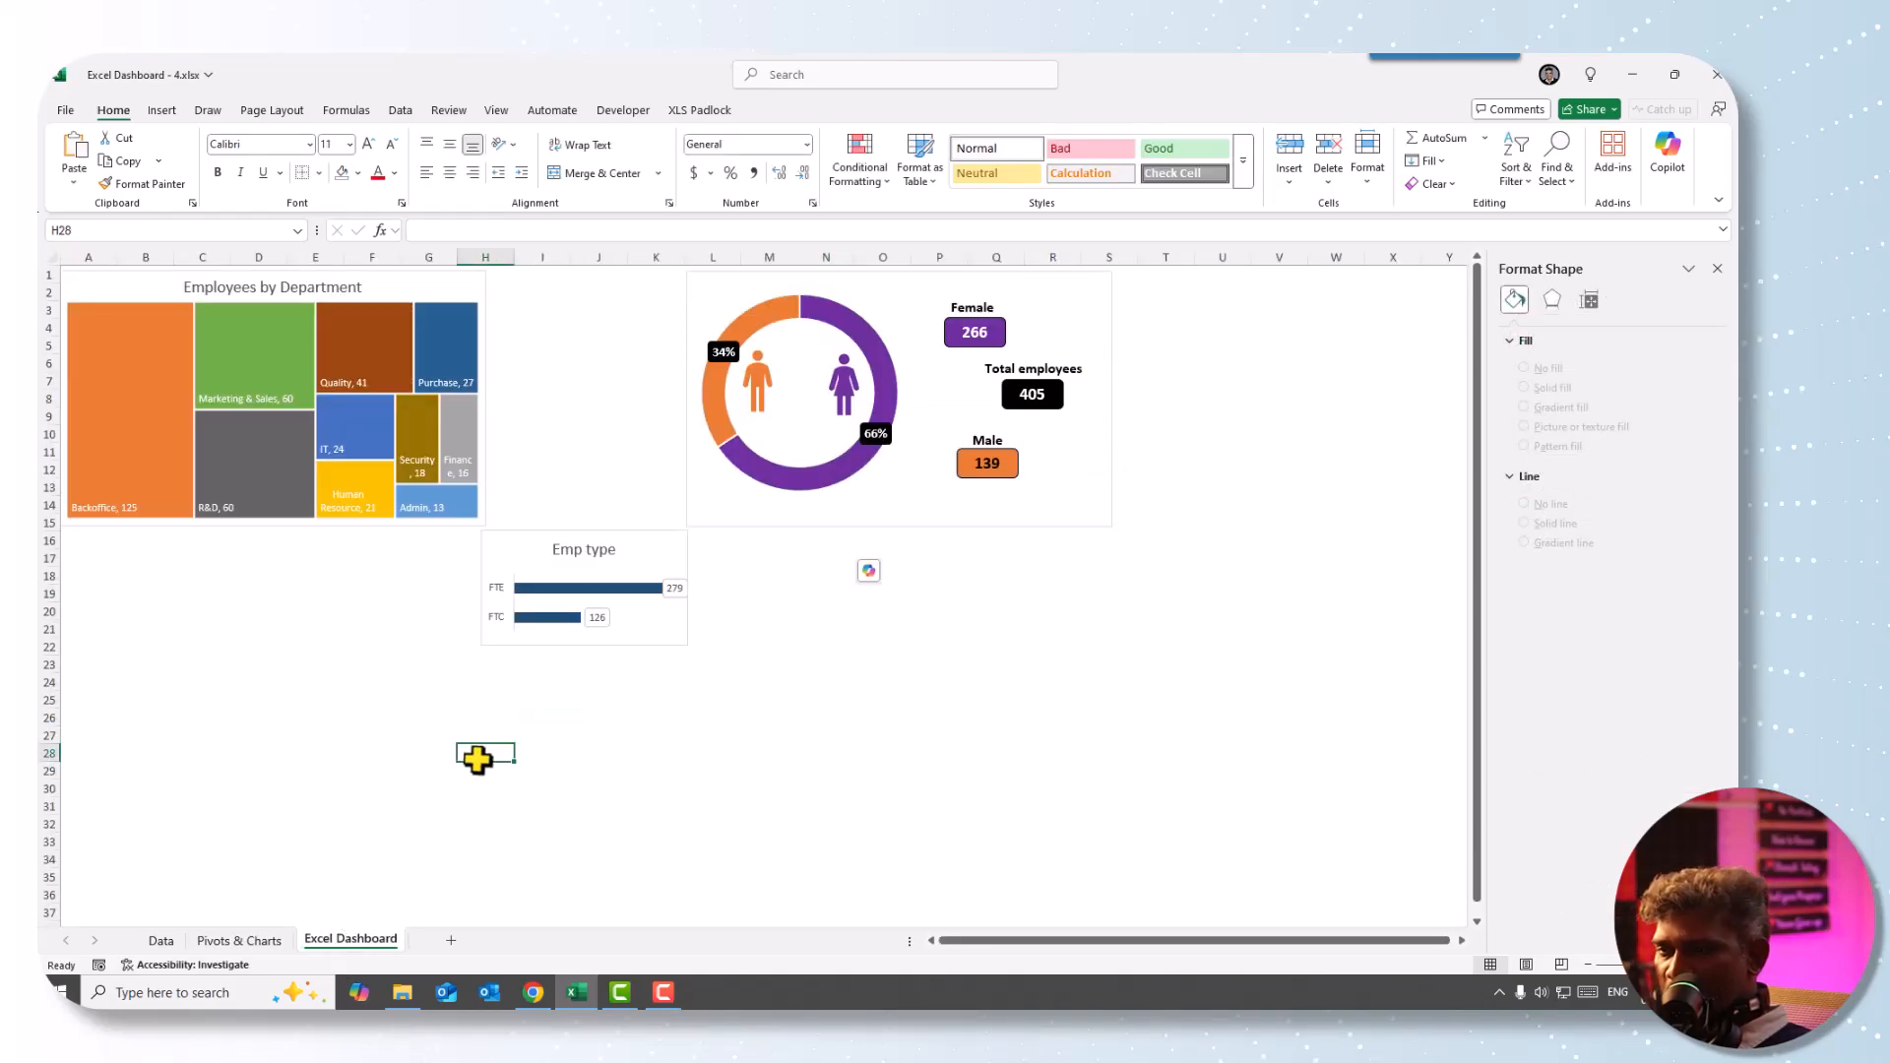
key(ctrl+v)
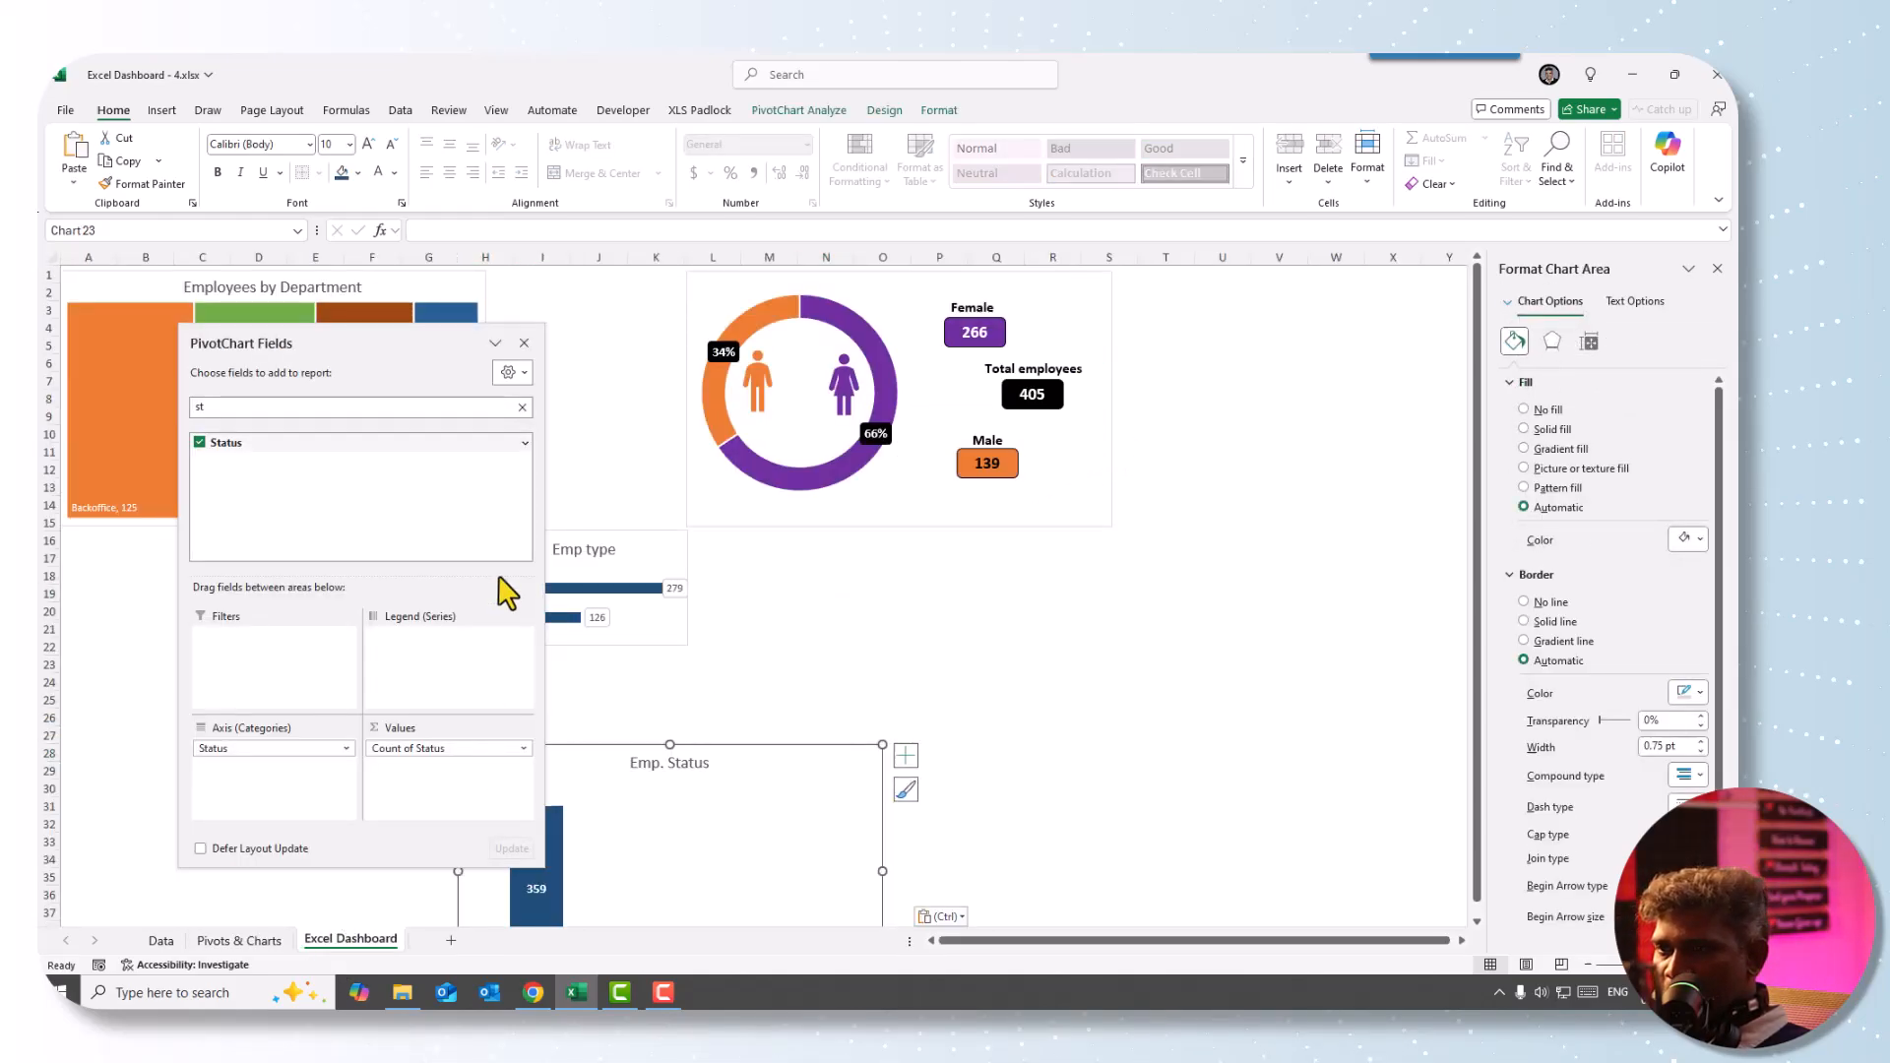
- Place the Emp. Status chart directly below the Emp type chart and shrink it to the same width
click(524, 342)
drag(563, 764, 589, 670)
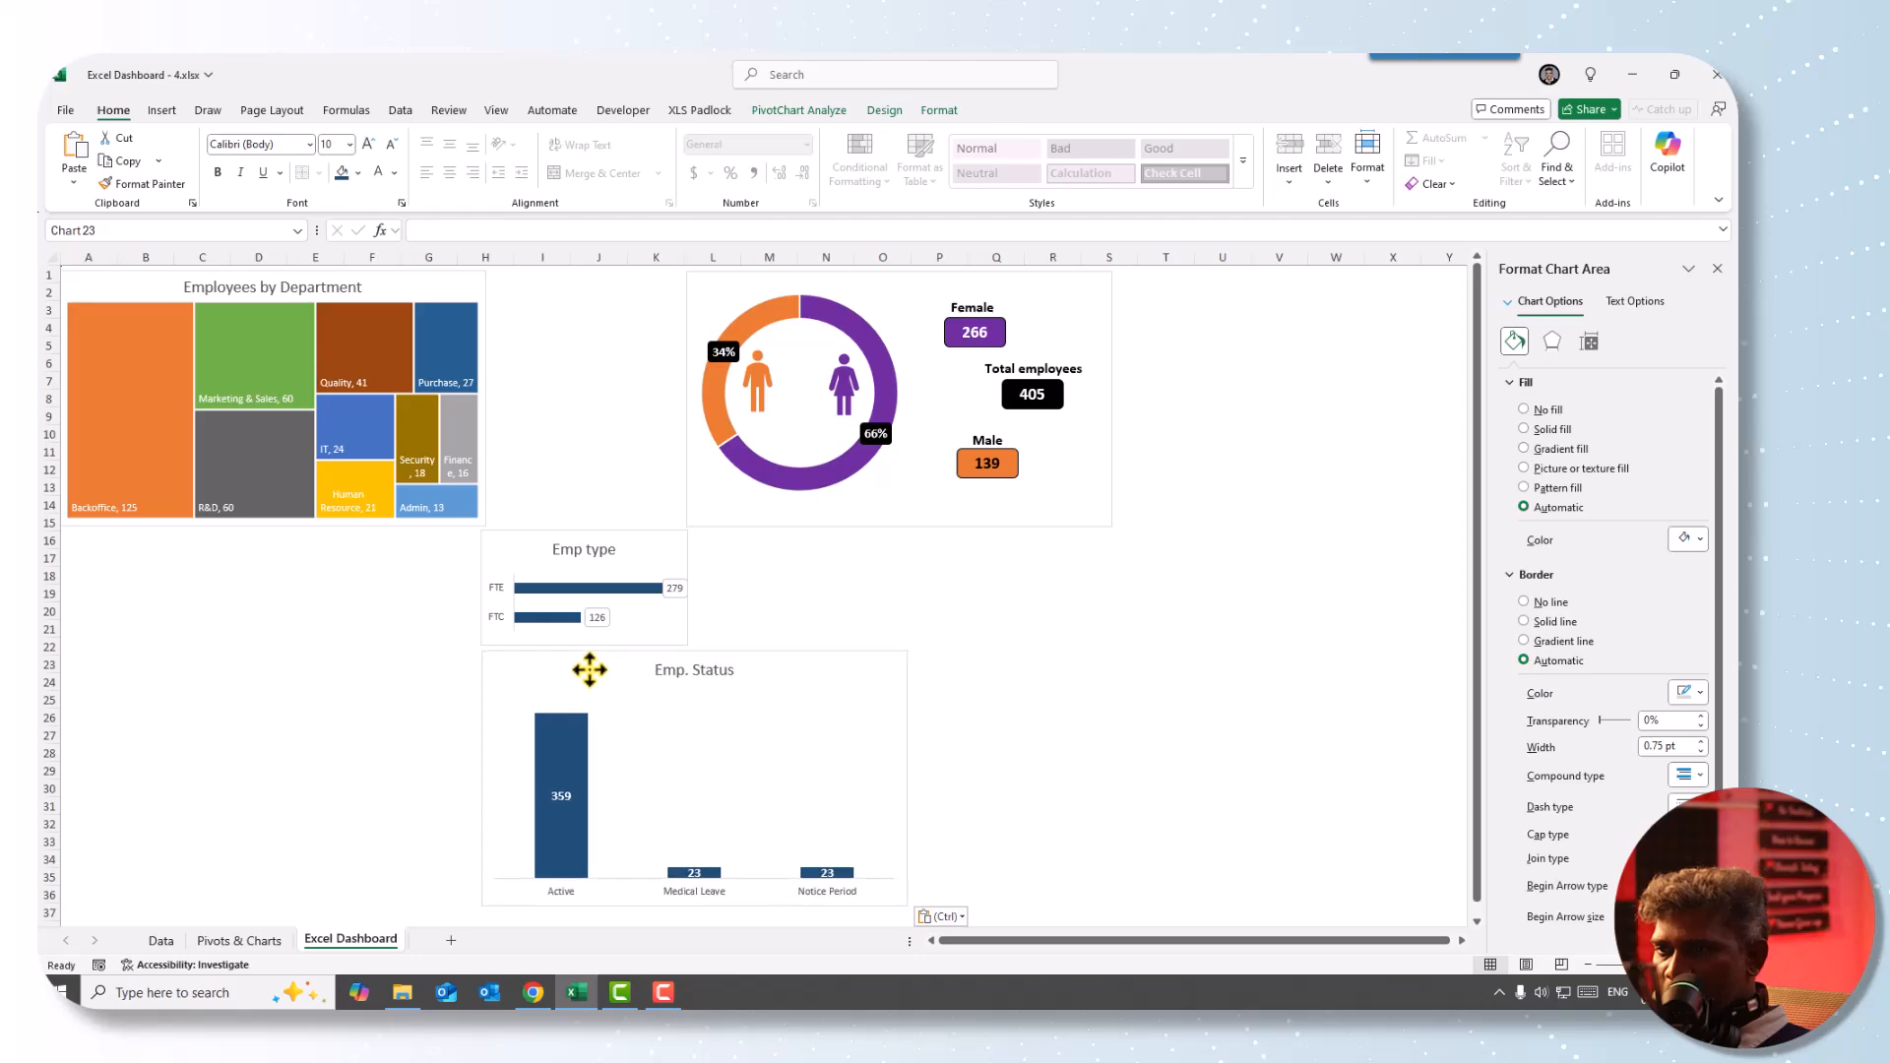
drag(906, 904, 583, 838)
click(647, 705)
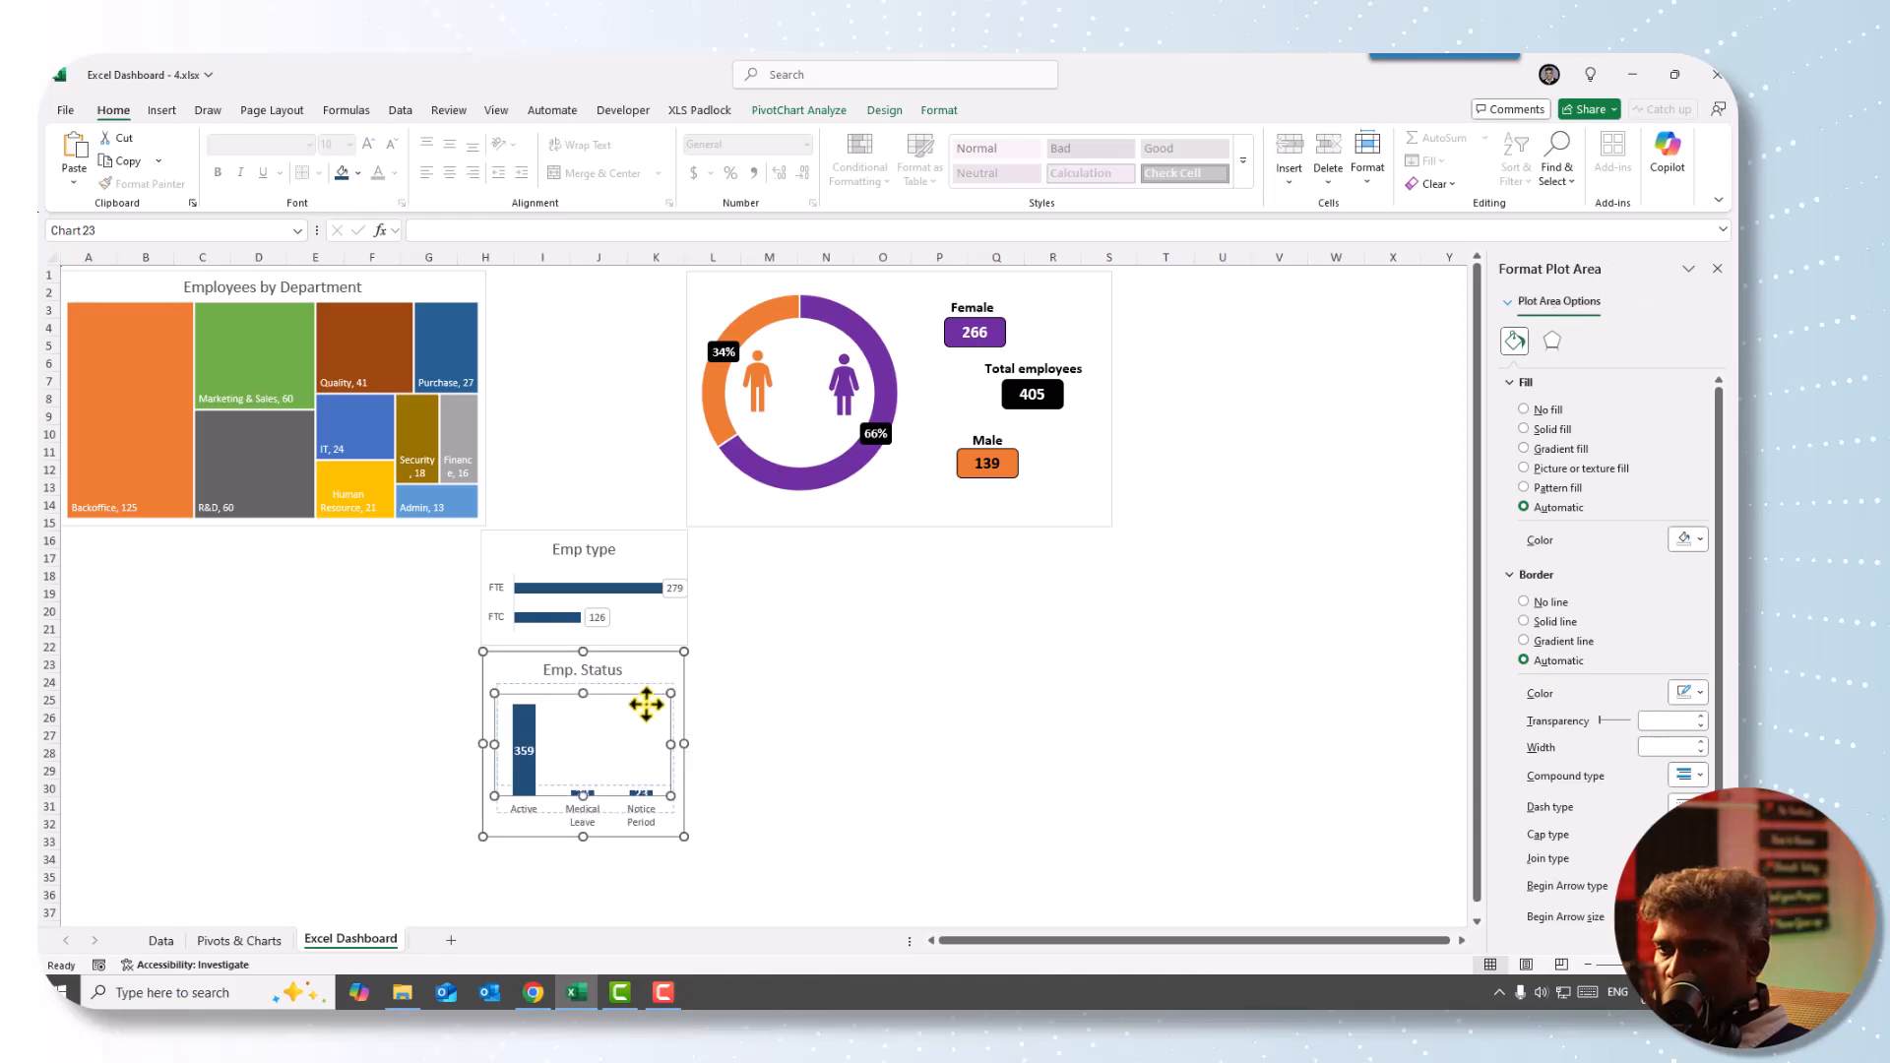
drag(647, 705, 650, 663)
key(ctrl+z)
drag(688, 737, 687, 737)
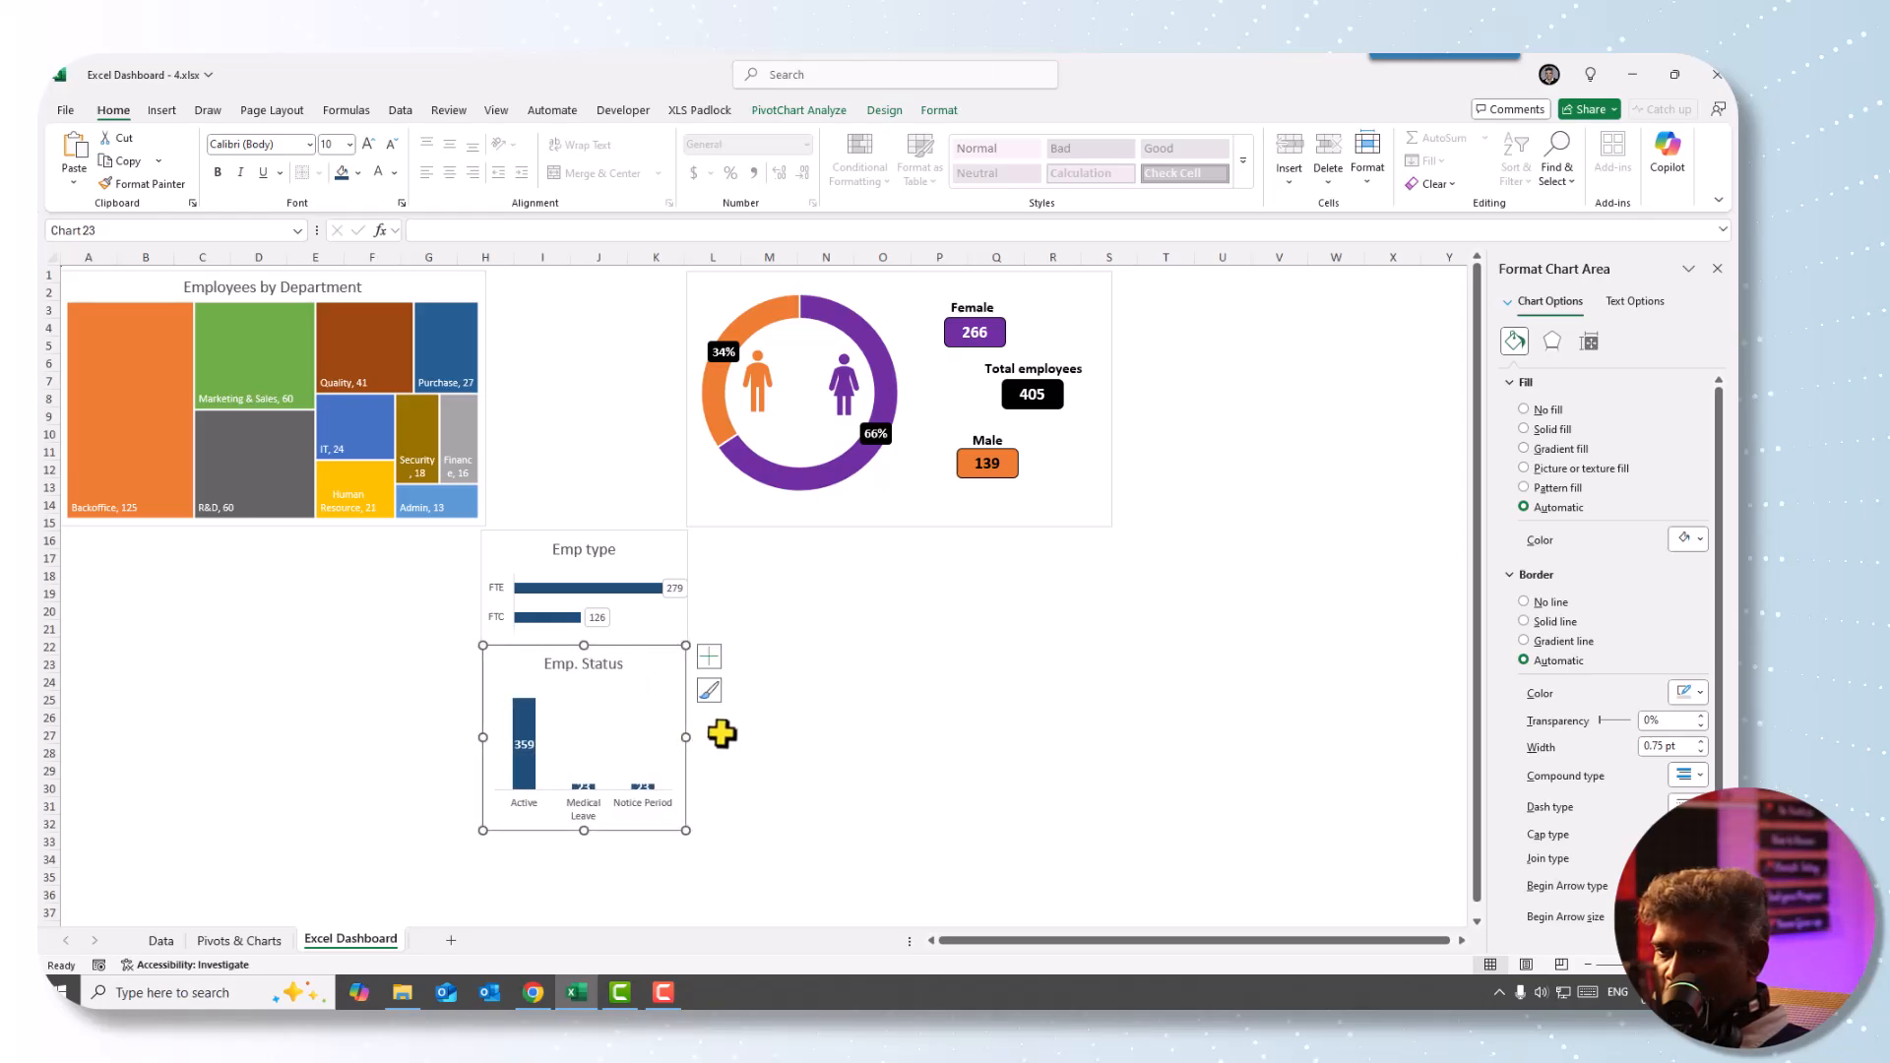
- Change the Emp. Status chart to a Clustered Bar chart
click(717, 733)
click(591, 794)
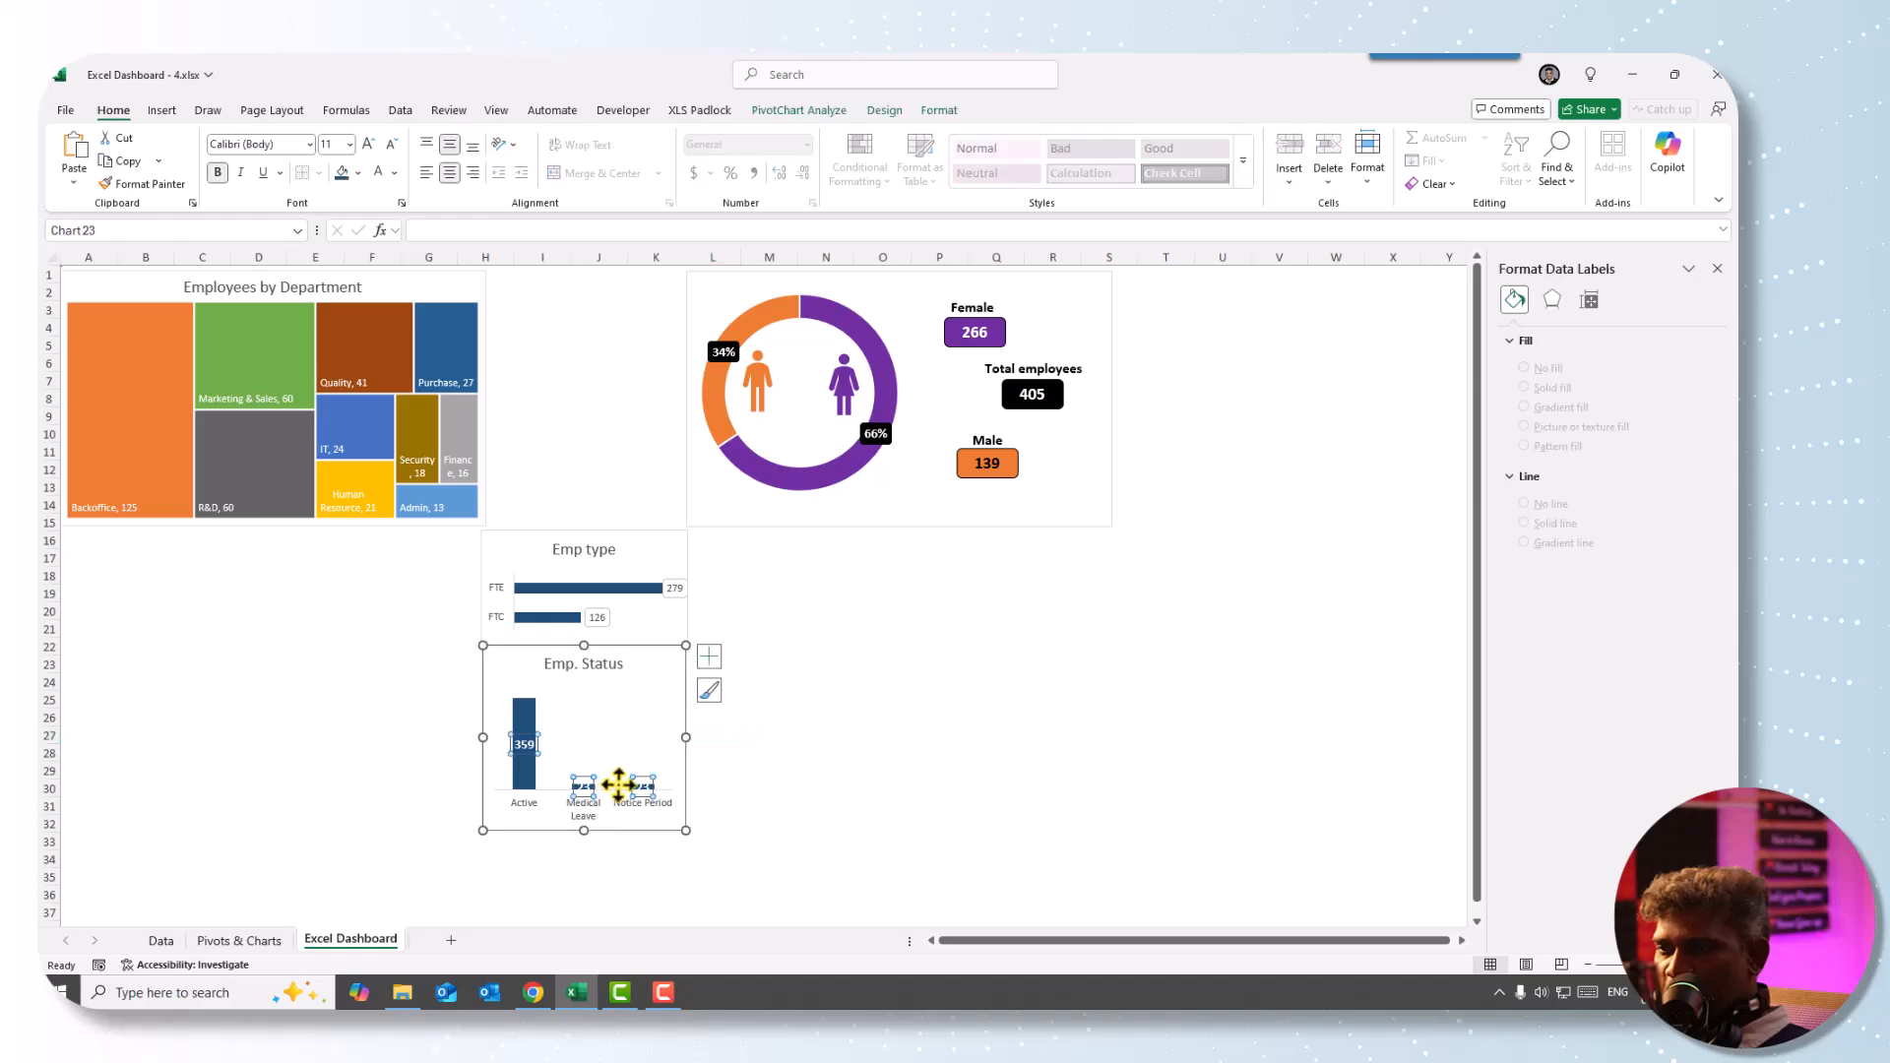
click(656, 681)
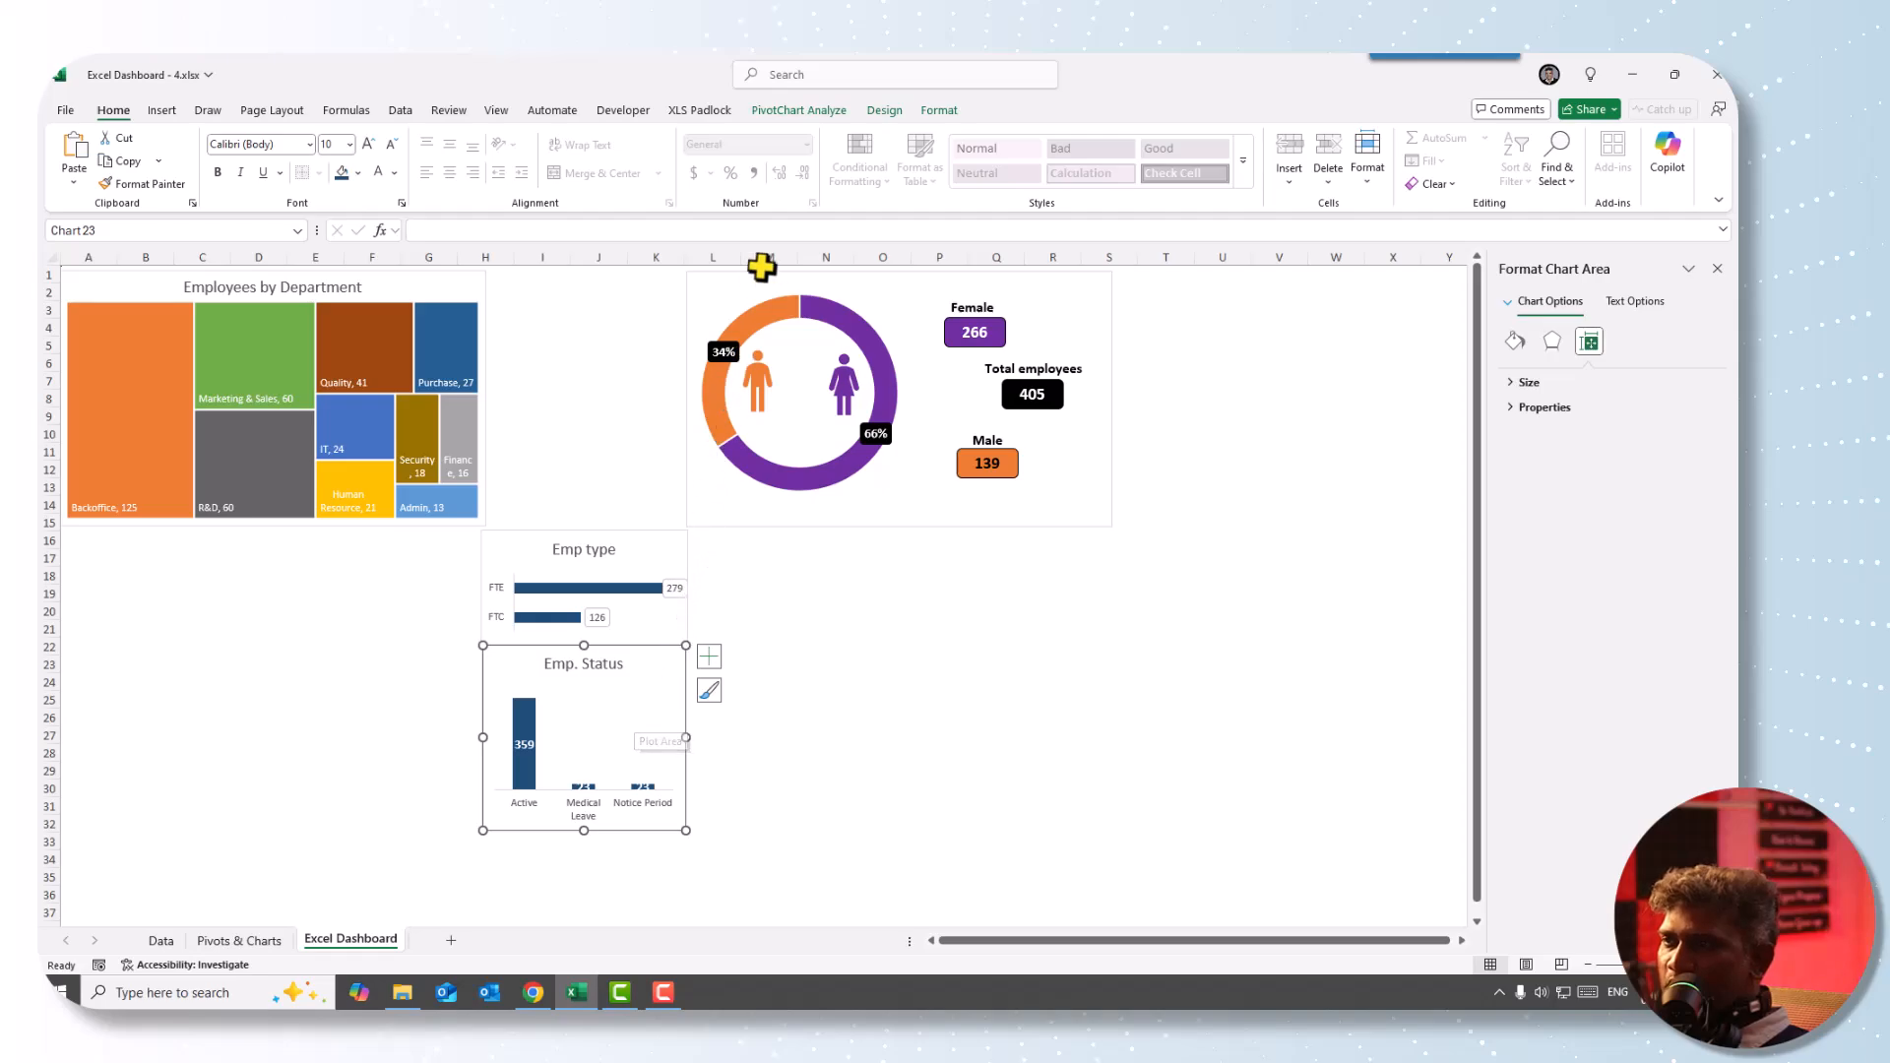
click(788, 111)
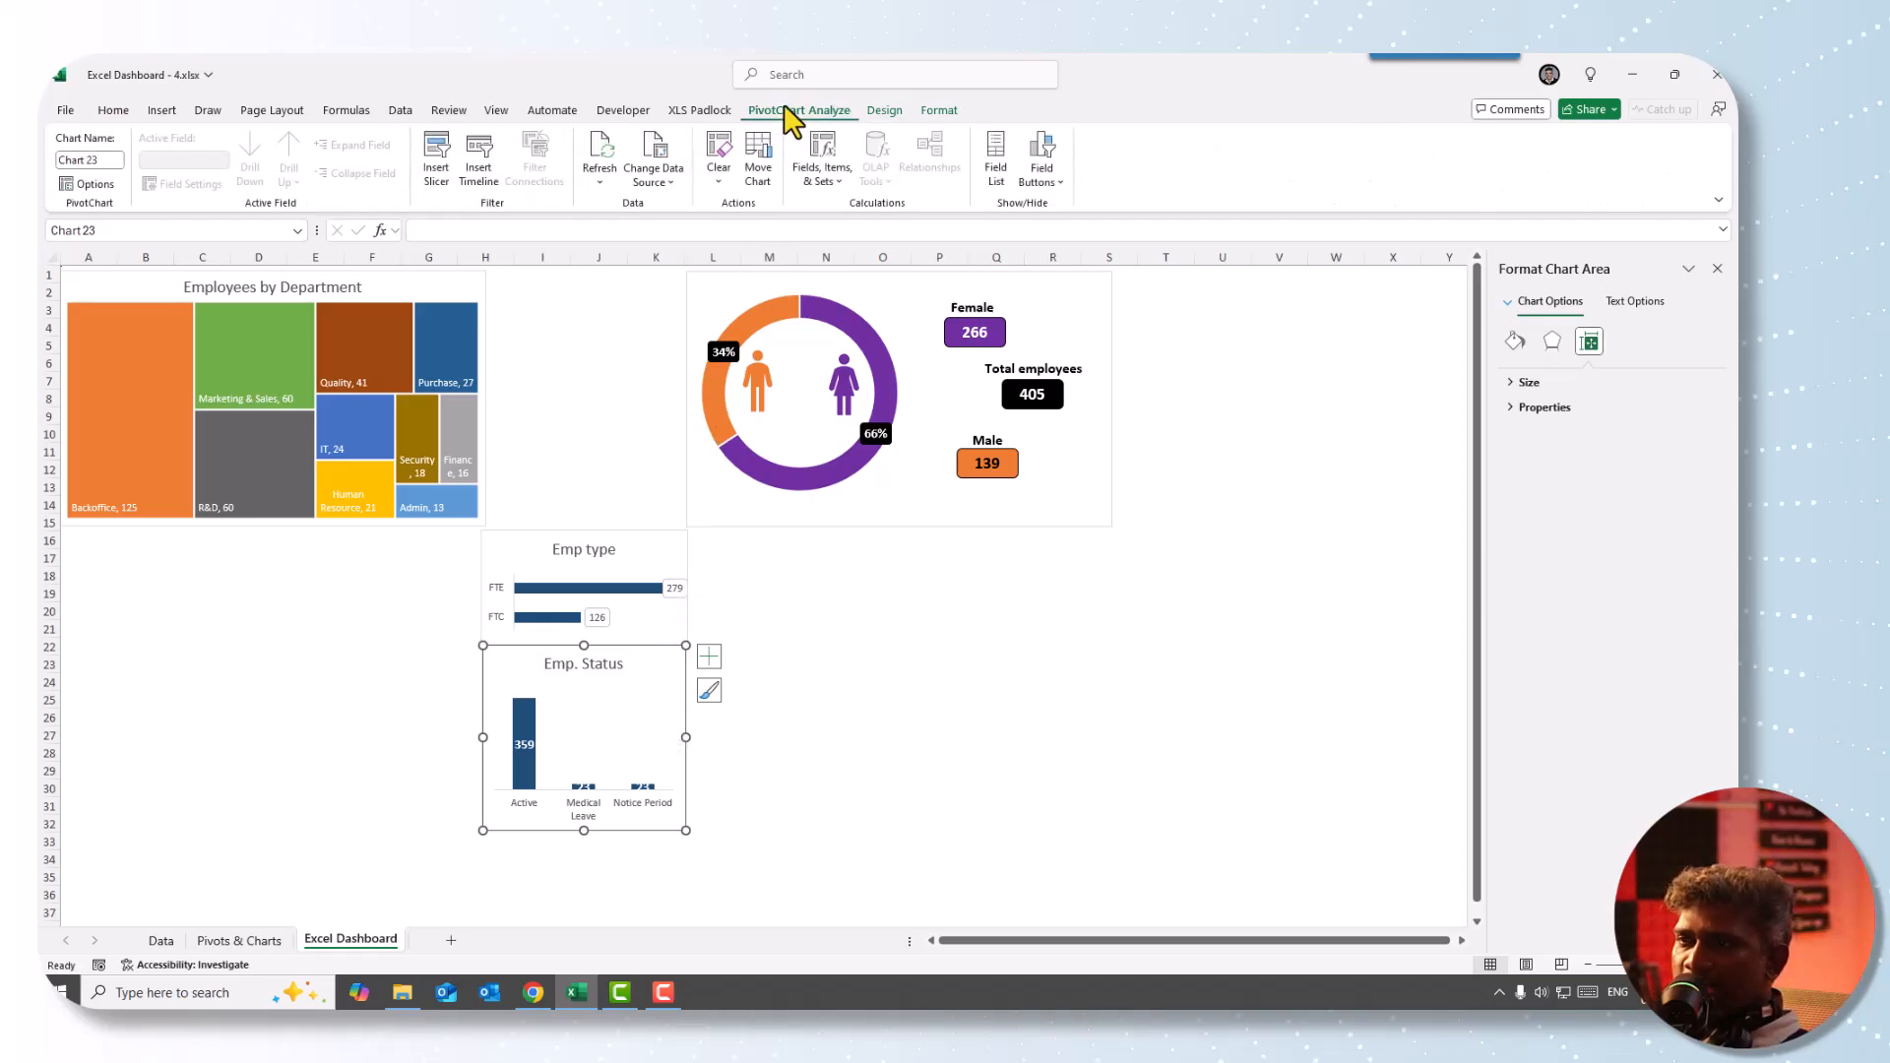
click(883, 112)
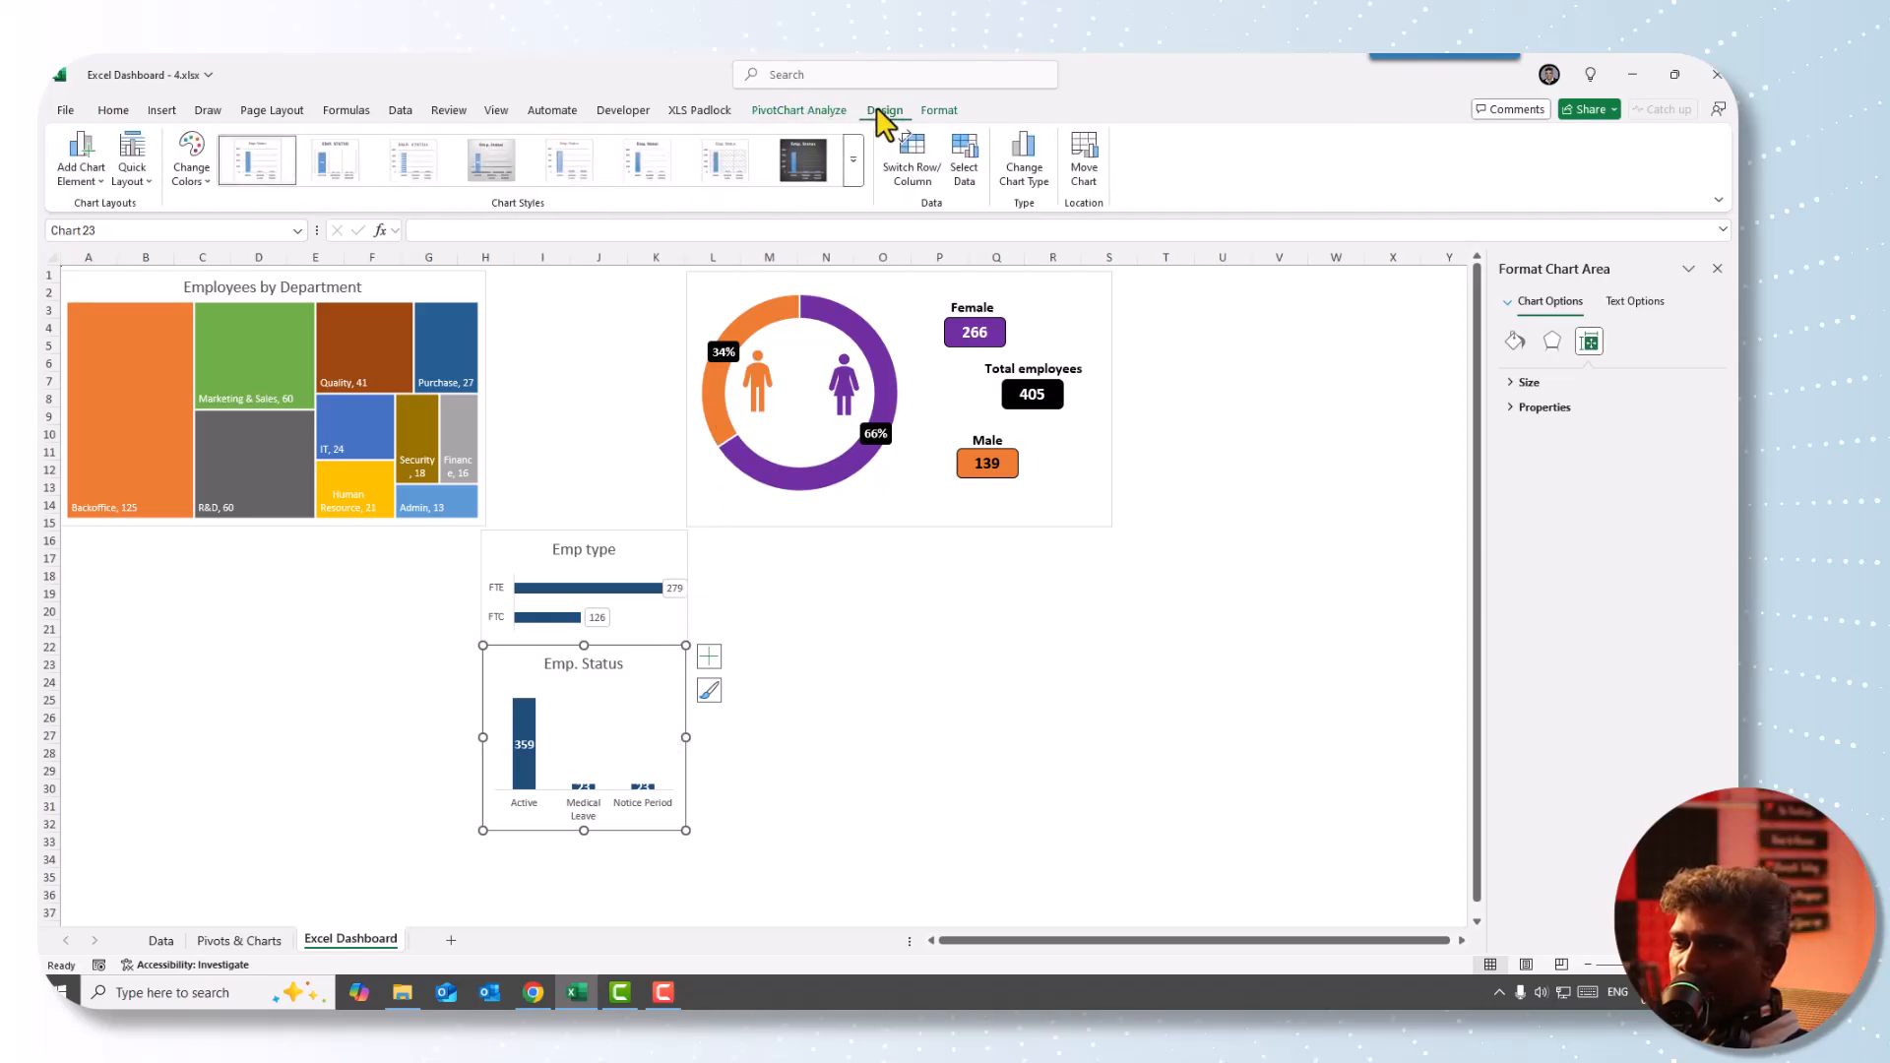
click(1025, 166)
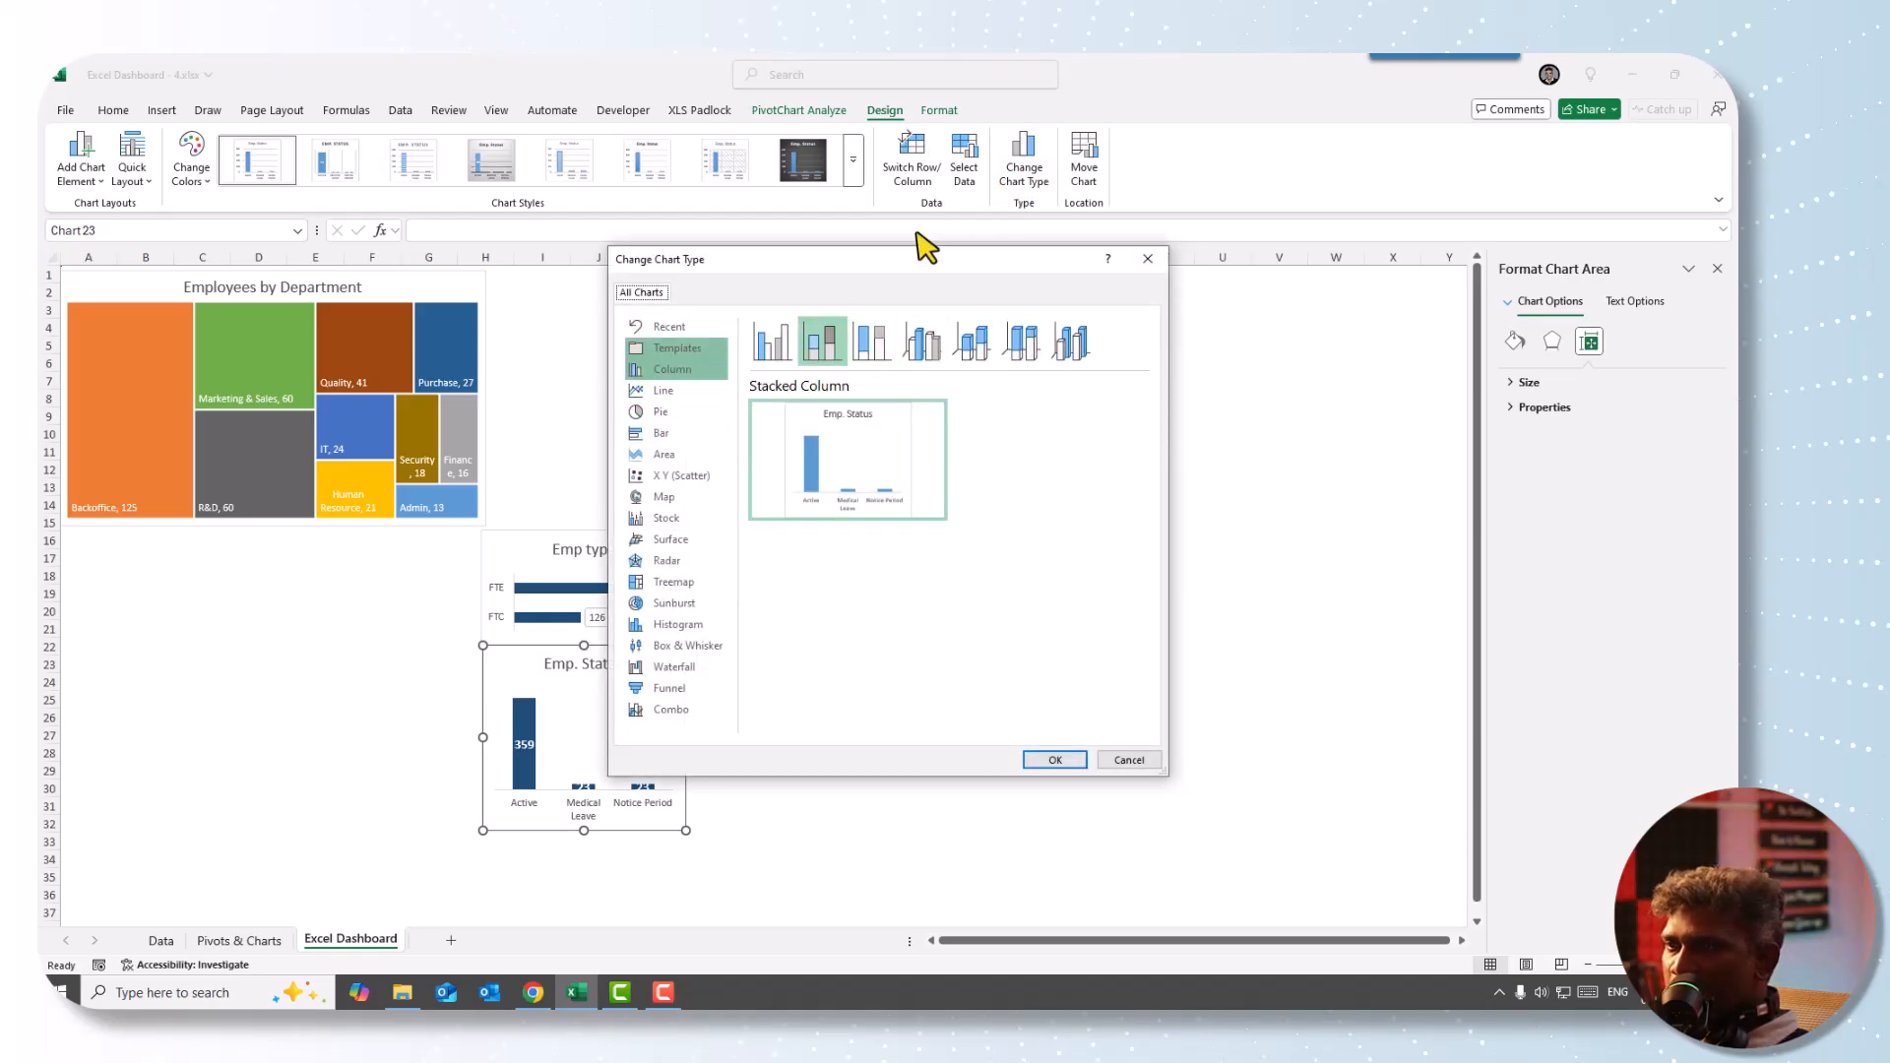
click(672, 433)
mouse_move(871, 519)
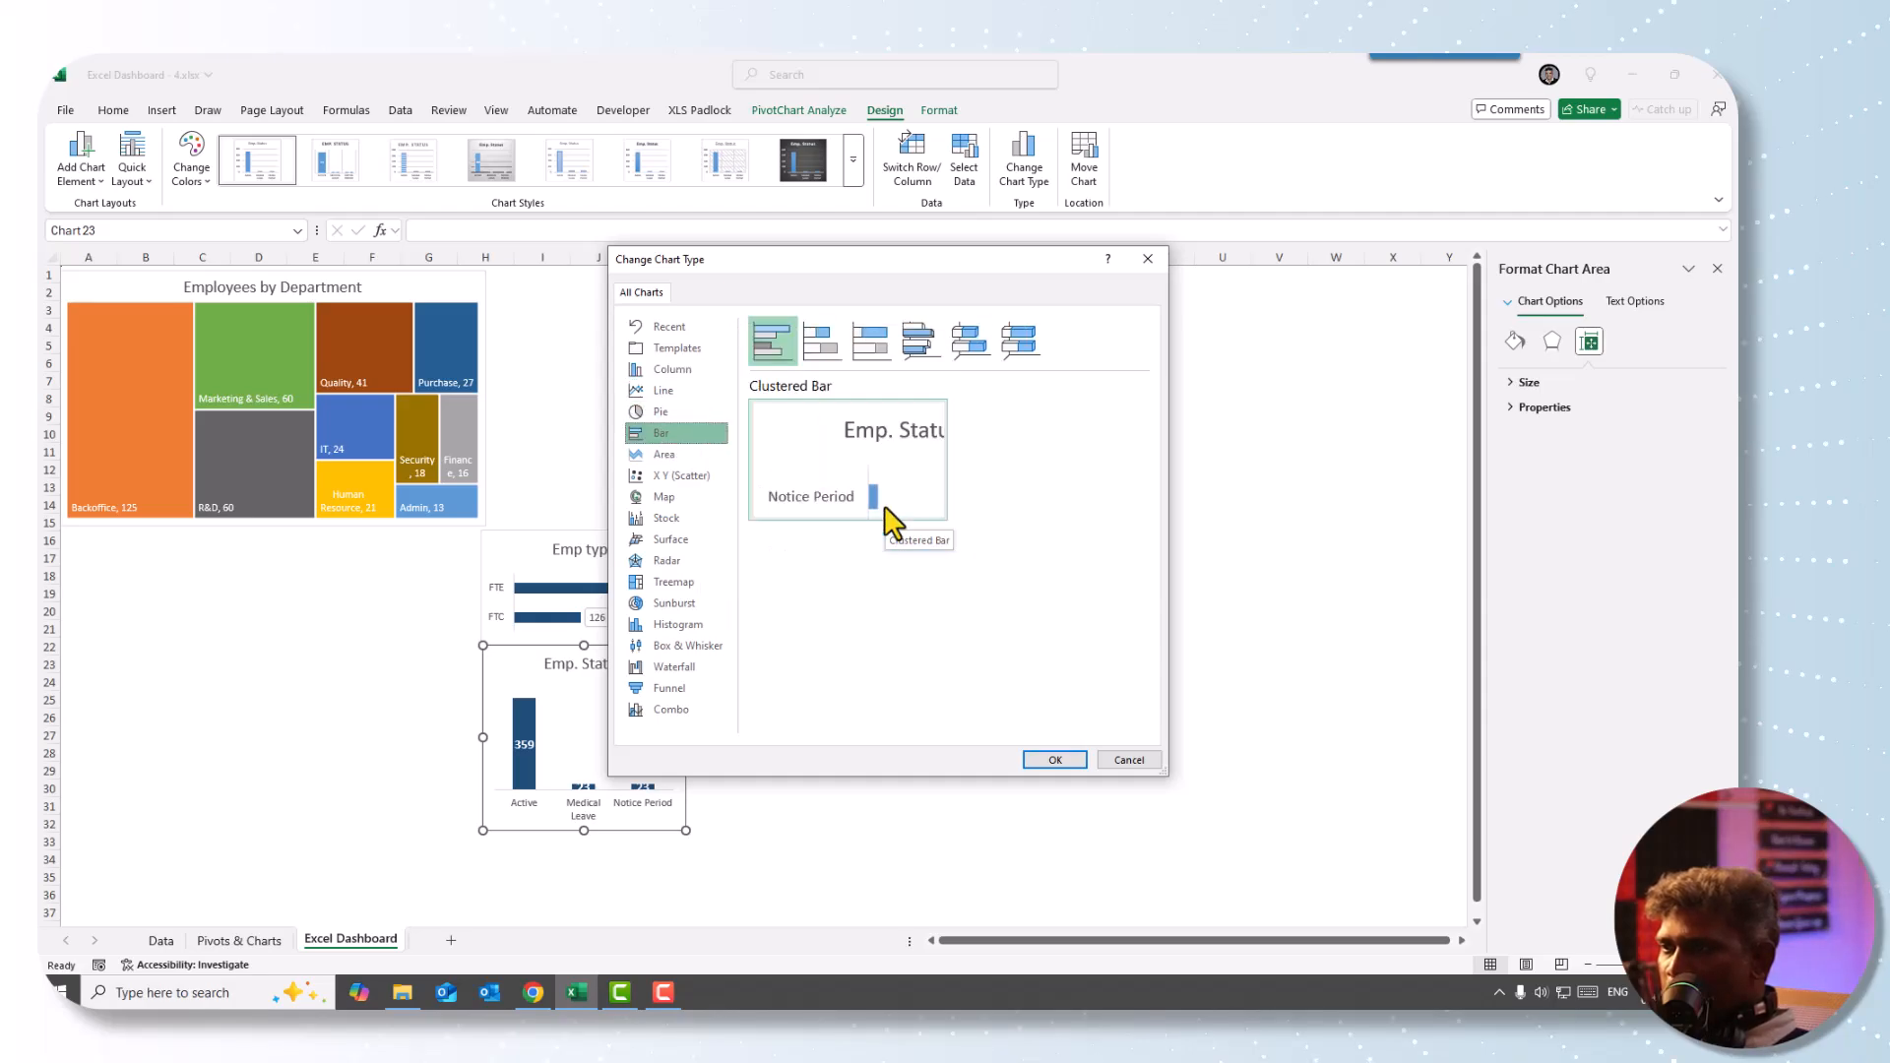
click(1053, 760)
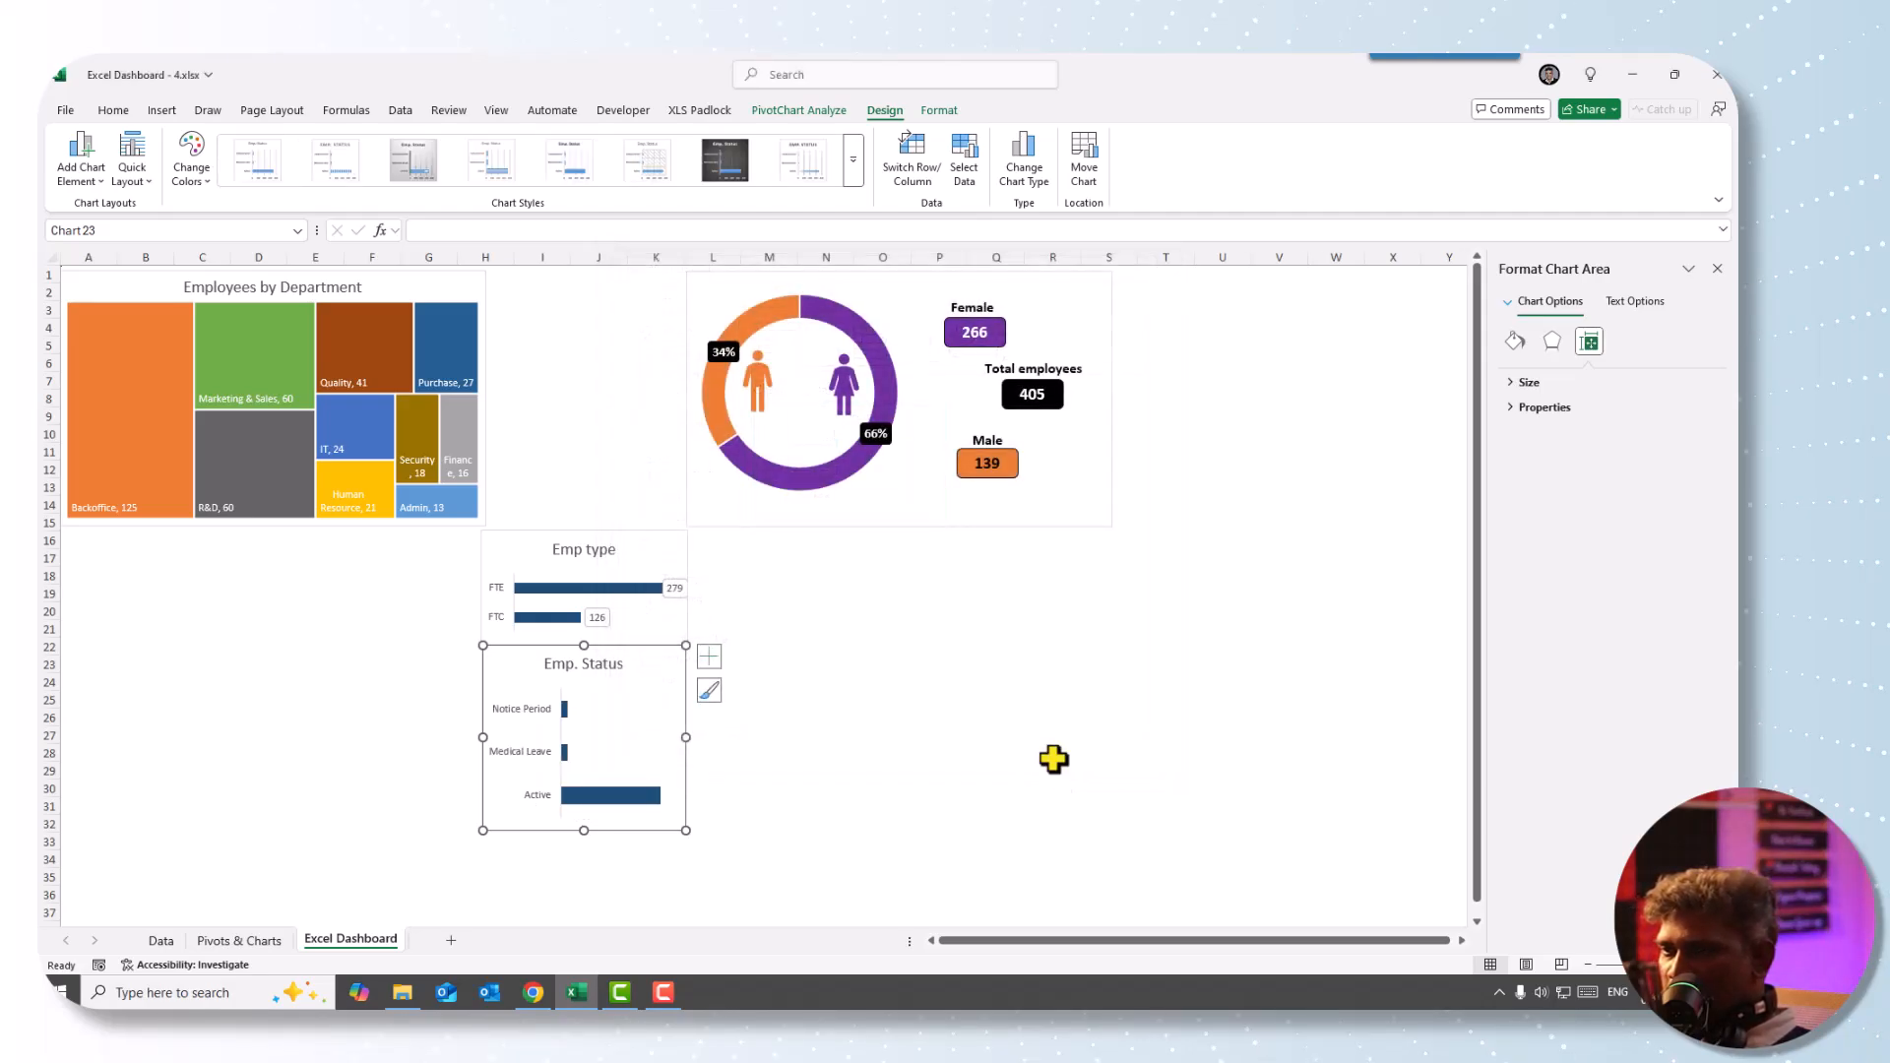
- Set the font color of the Emp. Status bars' data labels to Automatic black
click(633, 810)
right_click(633, 810)
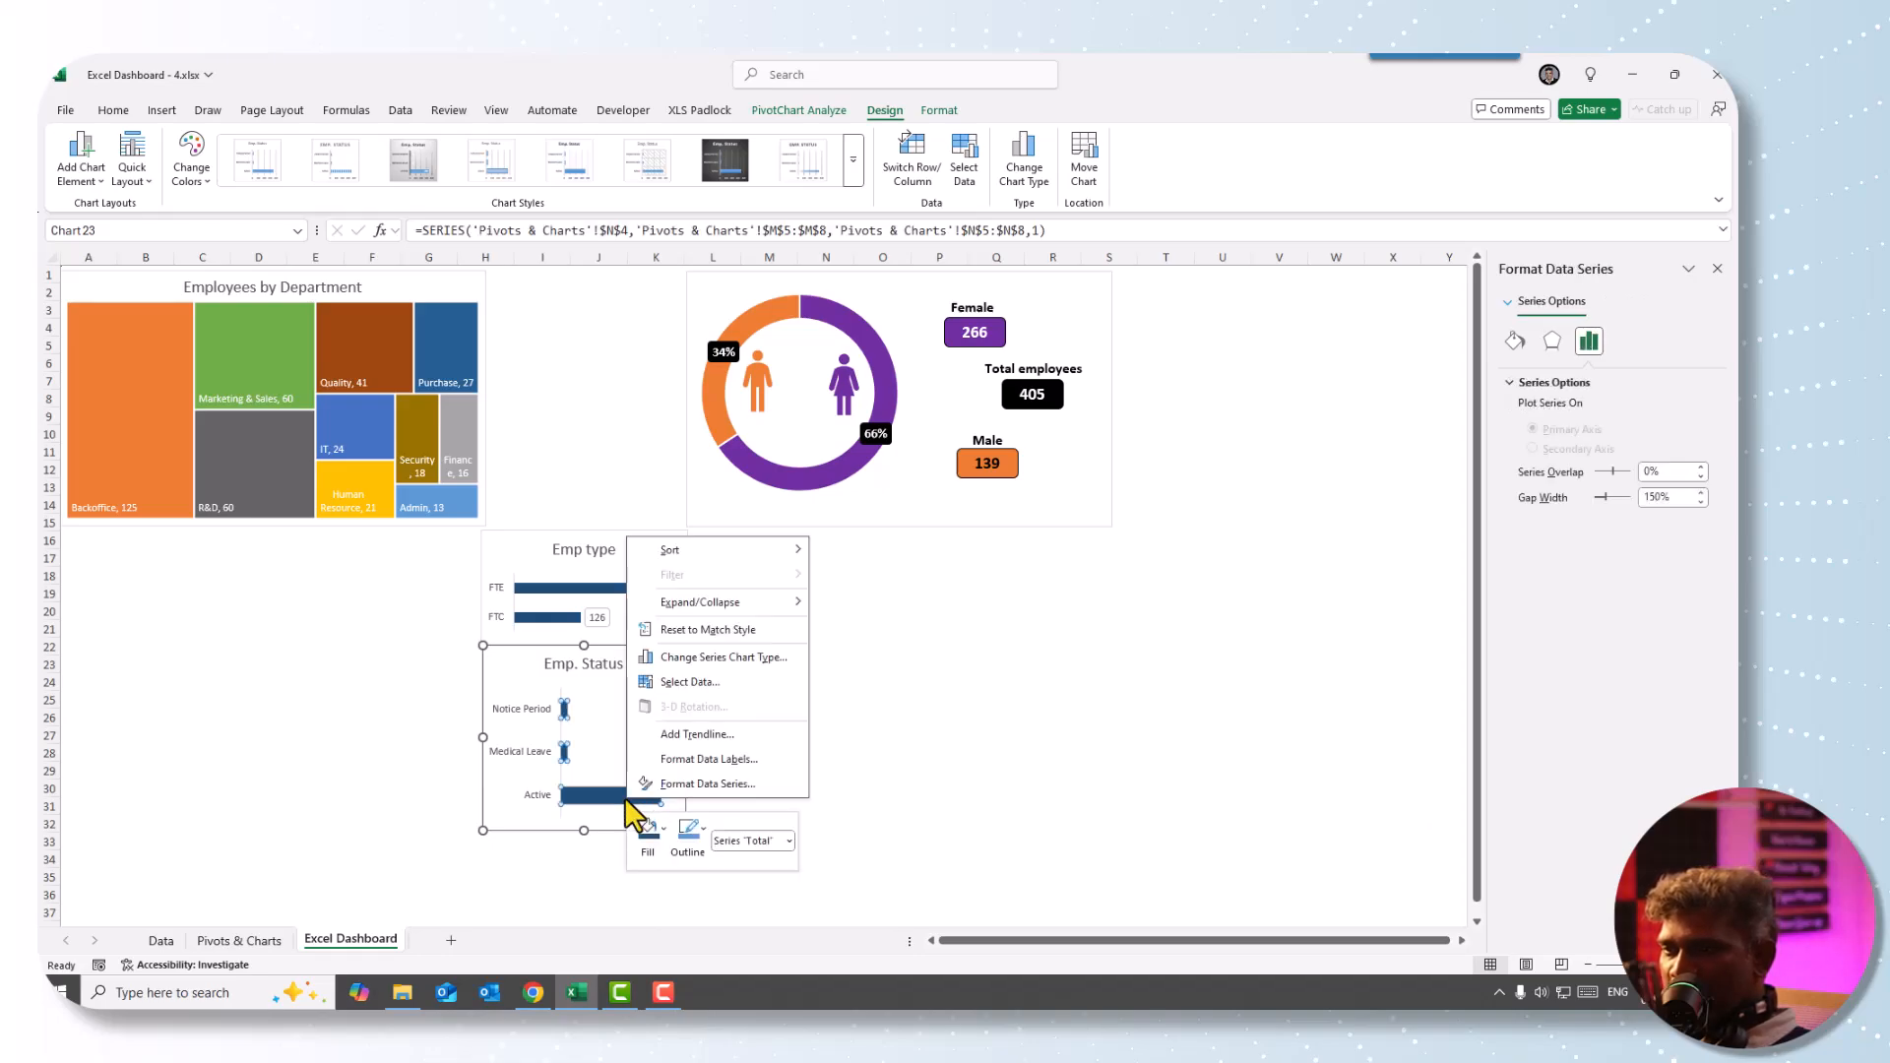
click(707, 761)
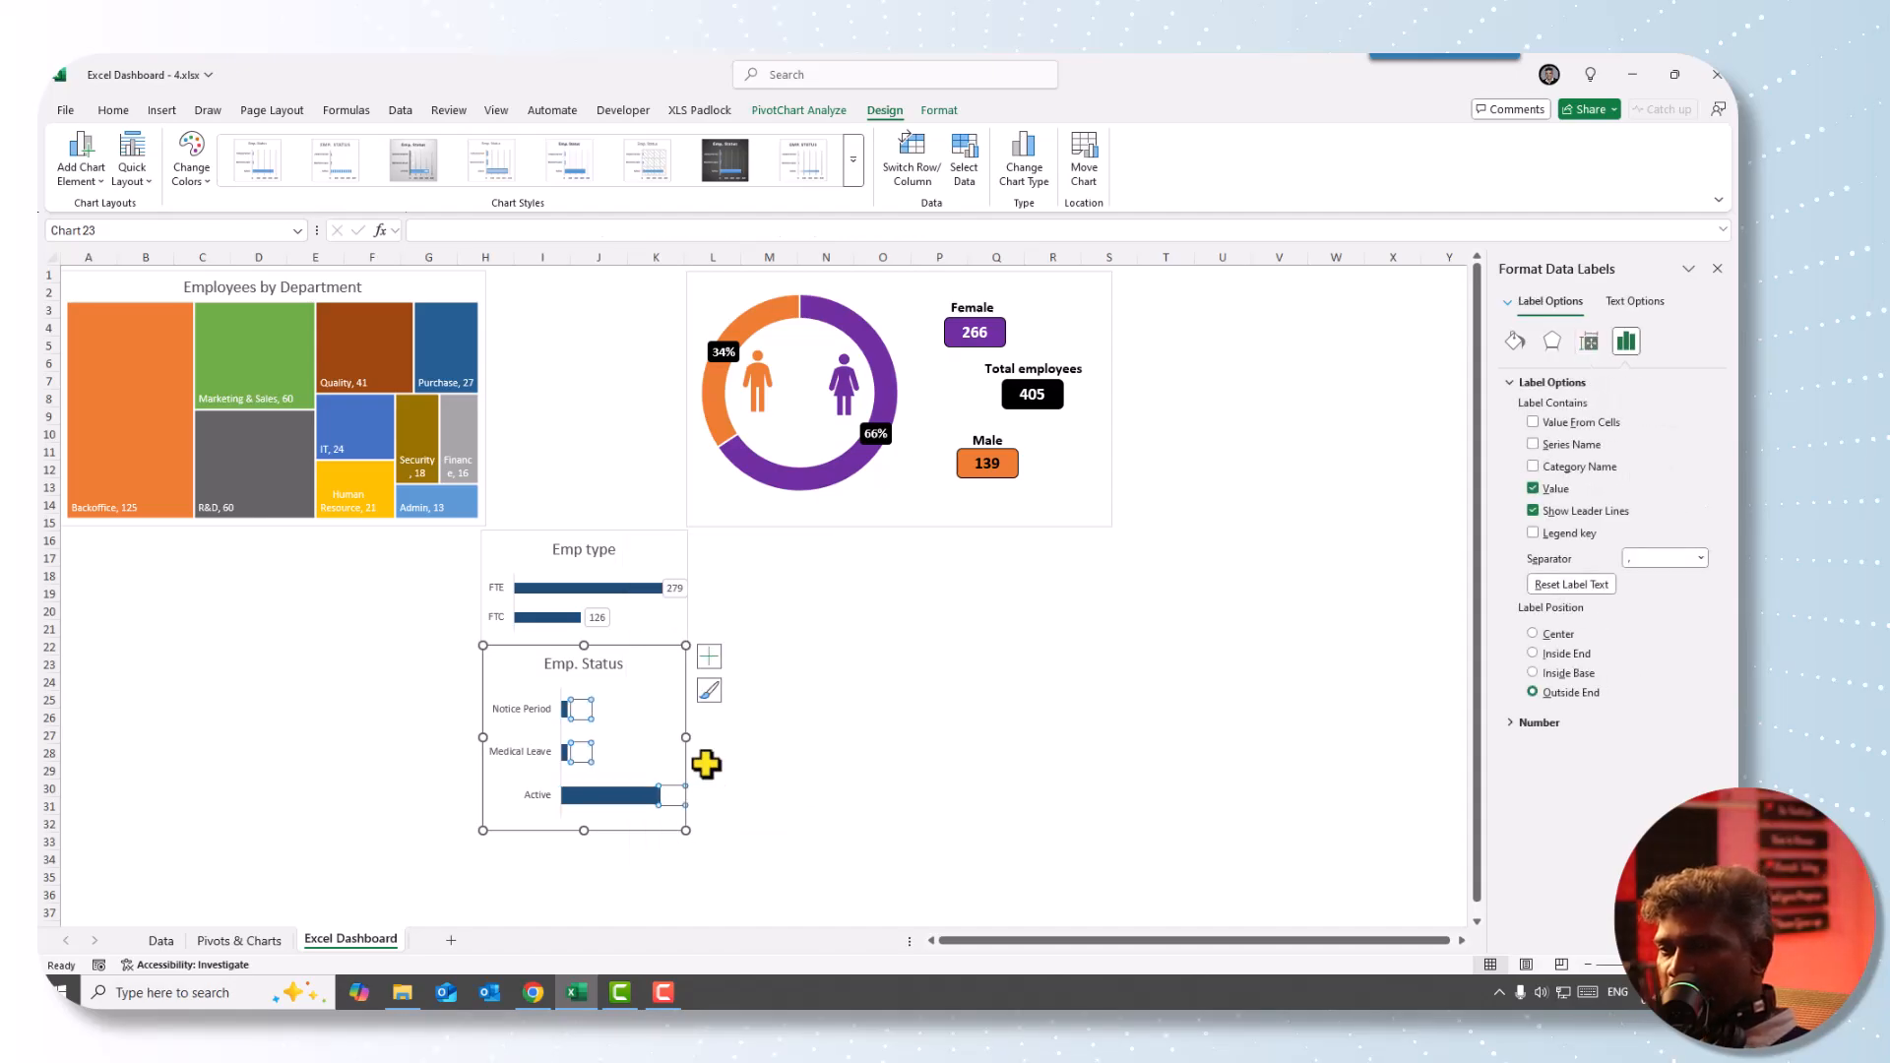
click(114, 111)
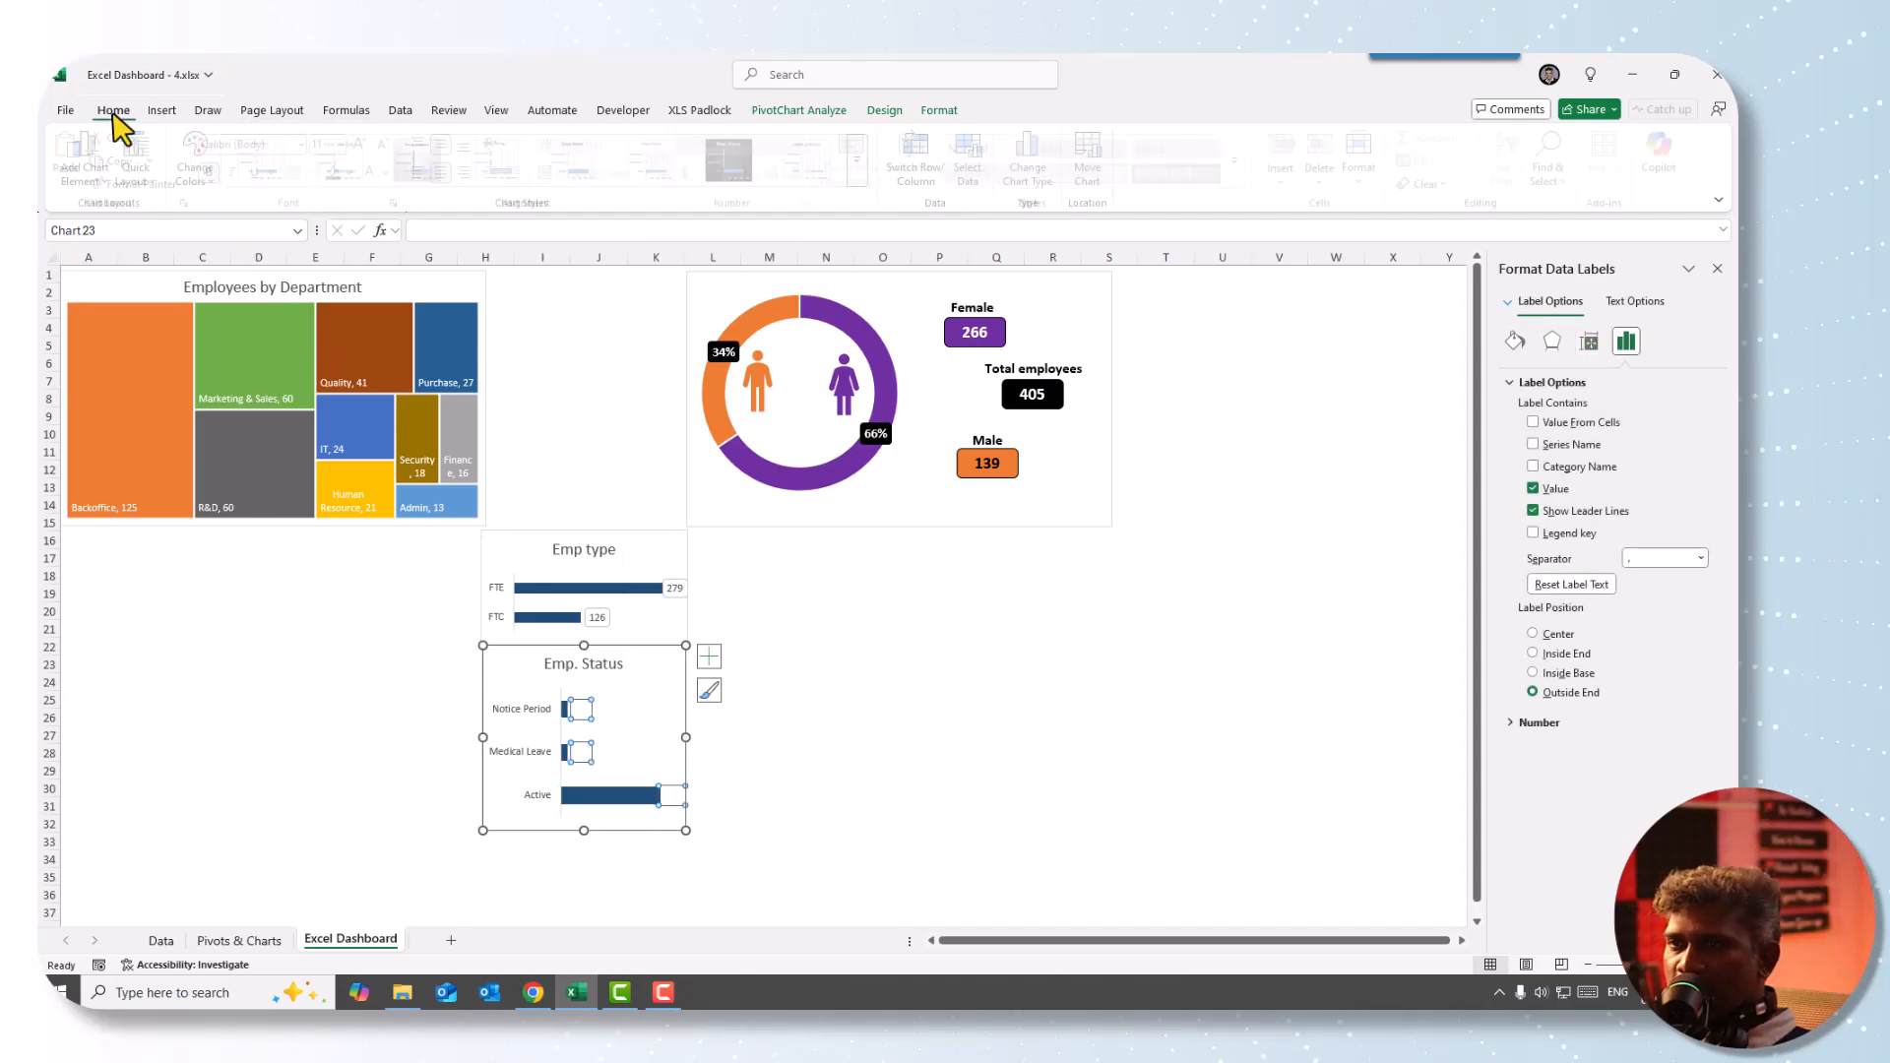
click(393, 173)
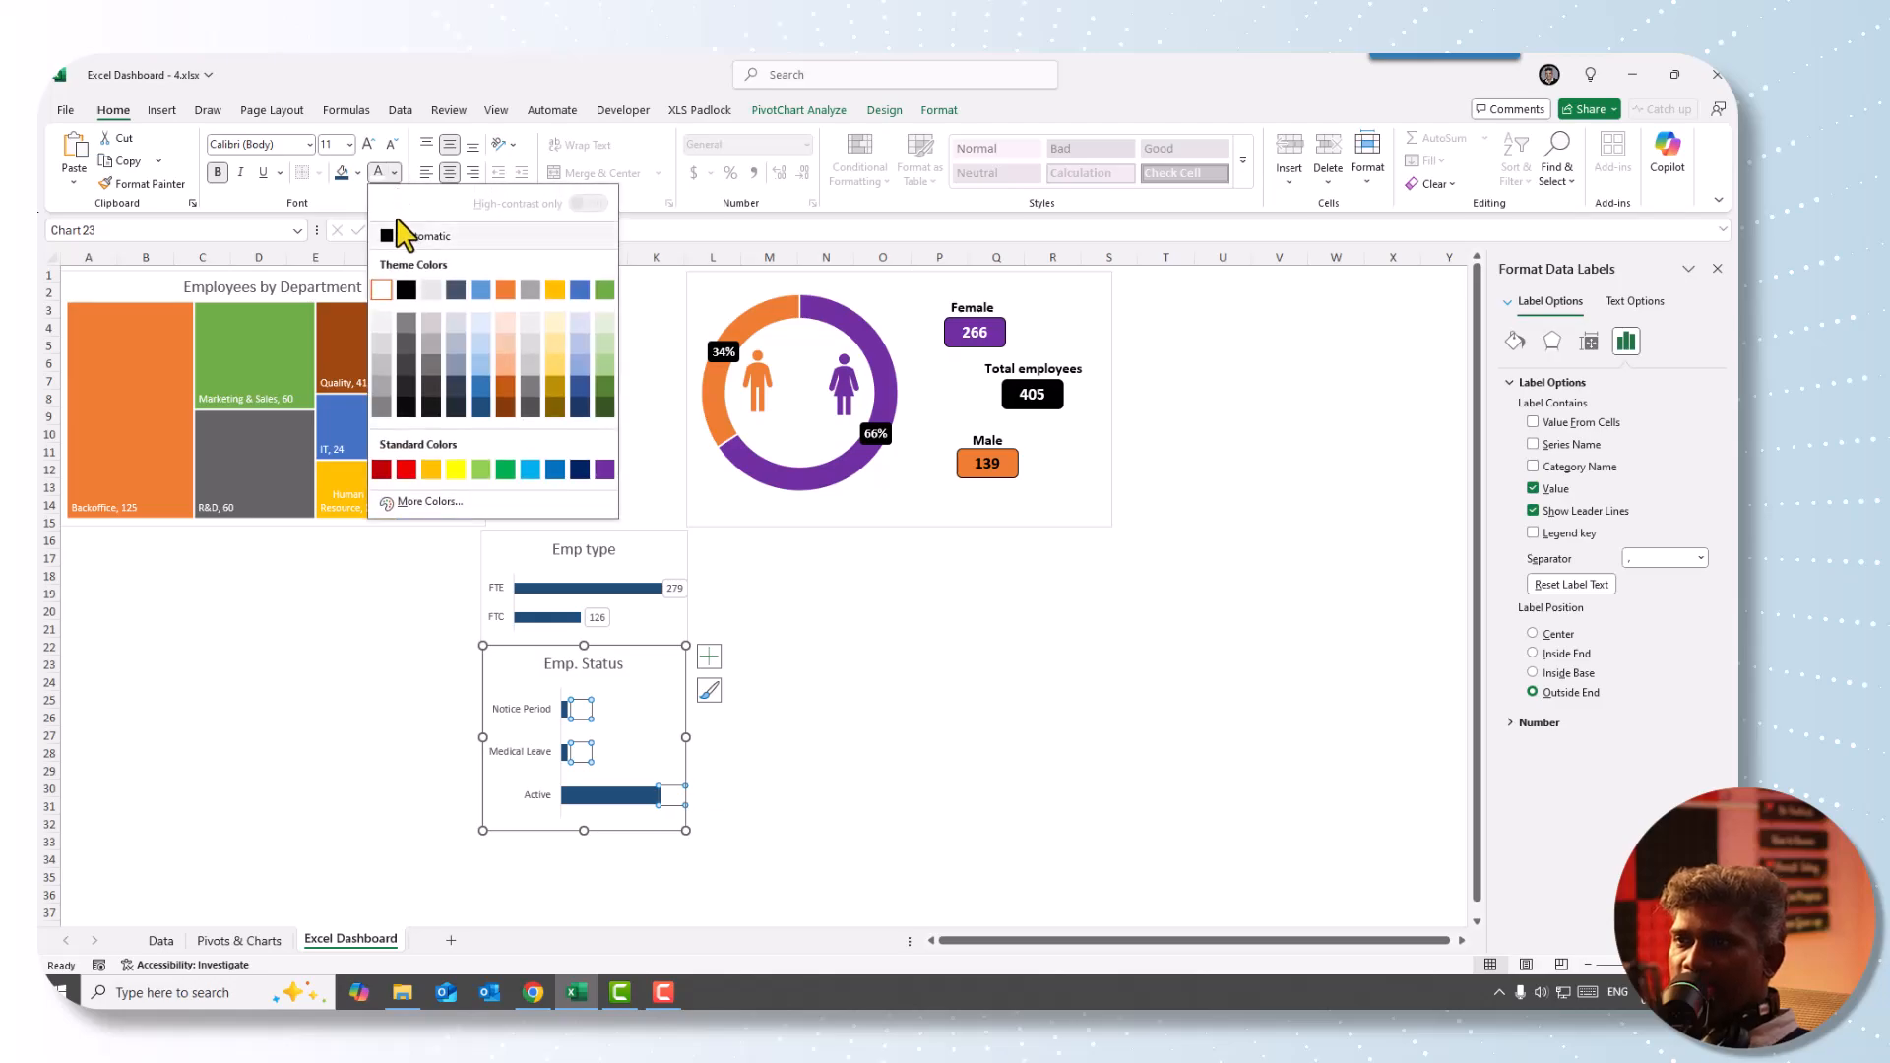
click(399, 228)
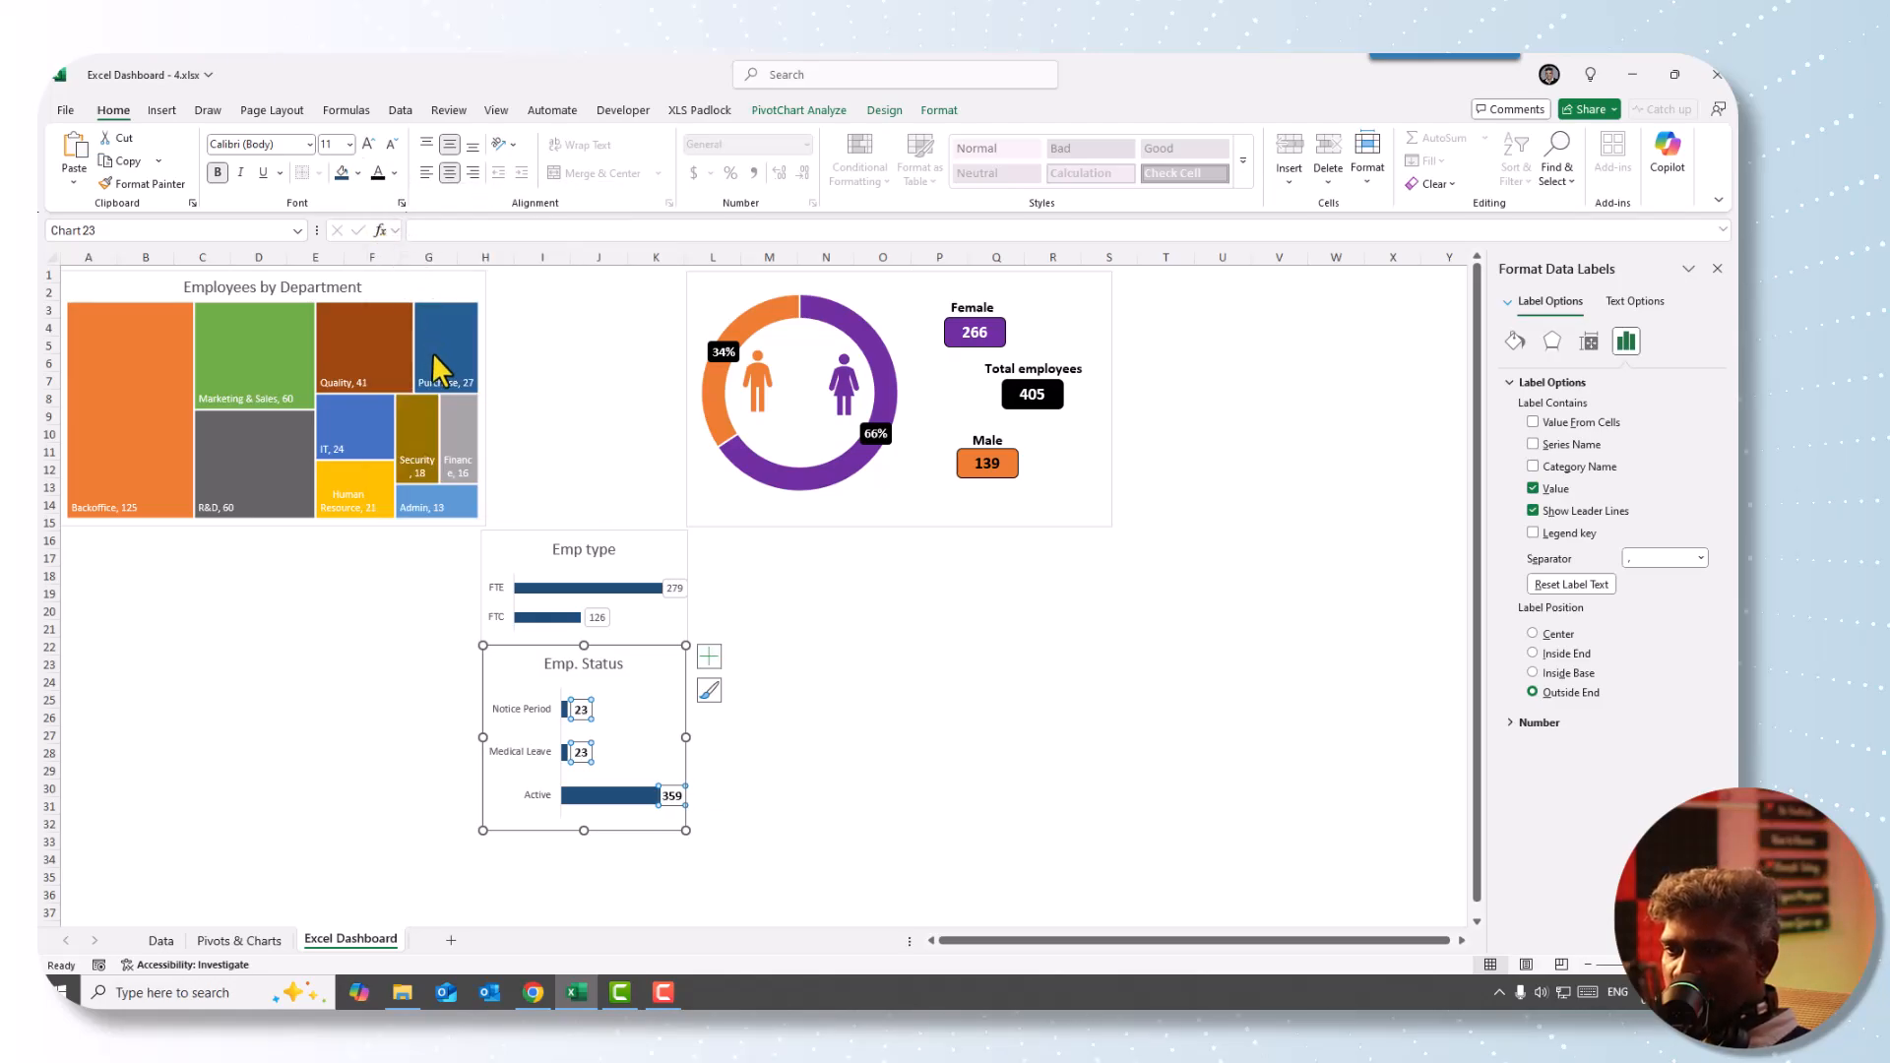
- Reduce the Emp. Status chart's height to about that of the Emp type chart and make its category labels bold
drag(581, 830, 589, 761)
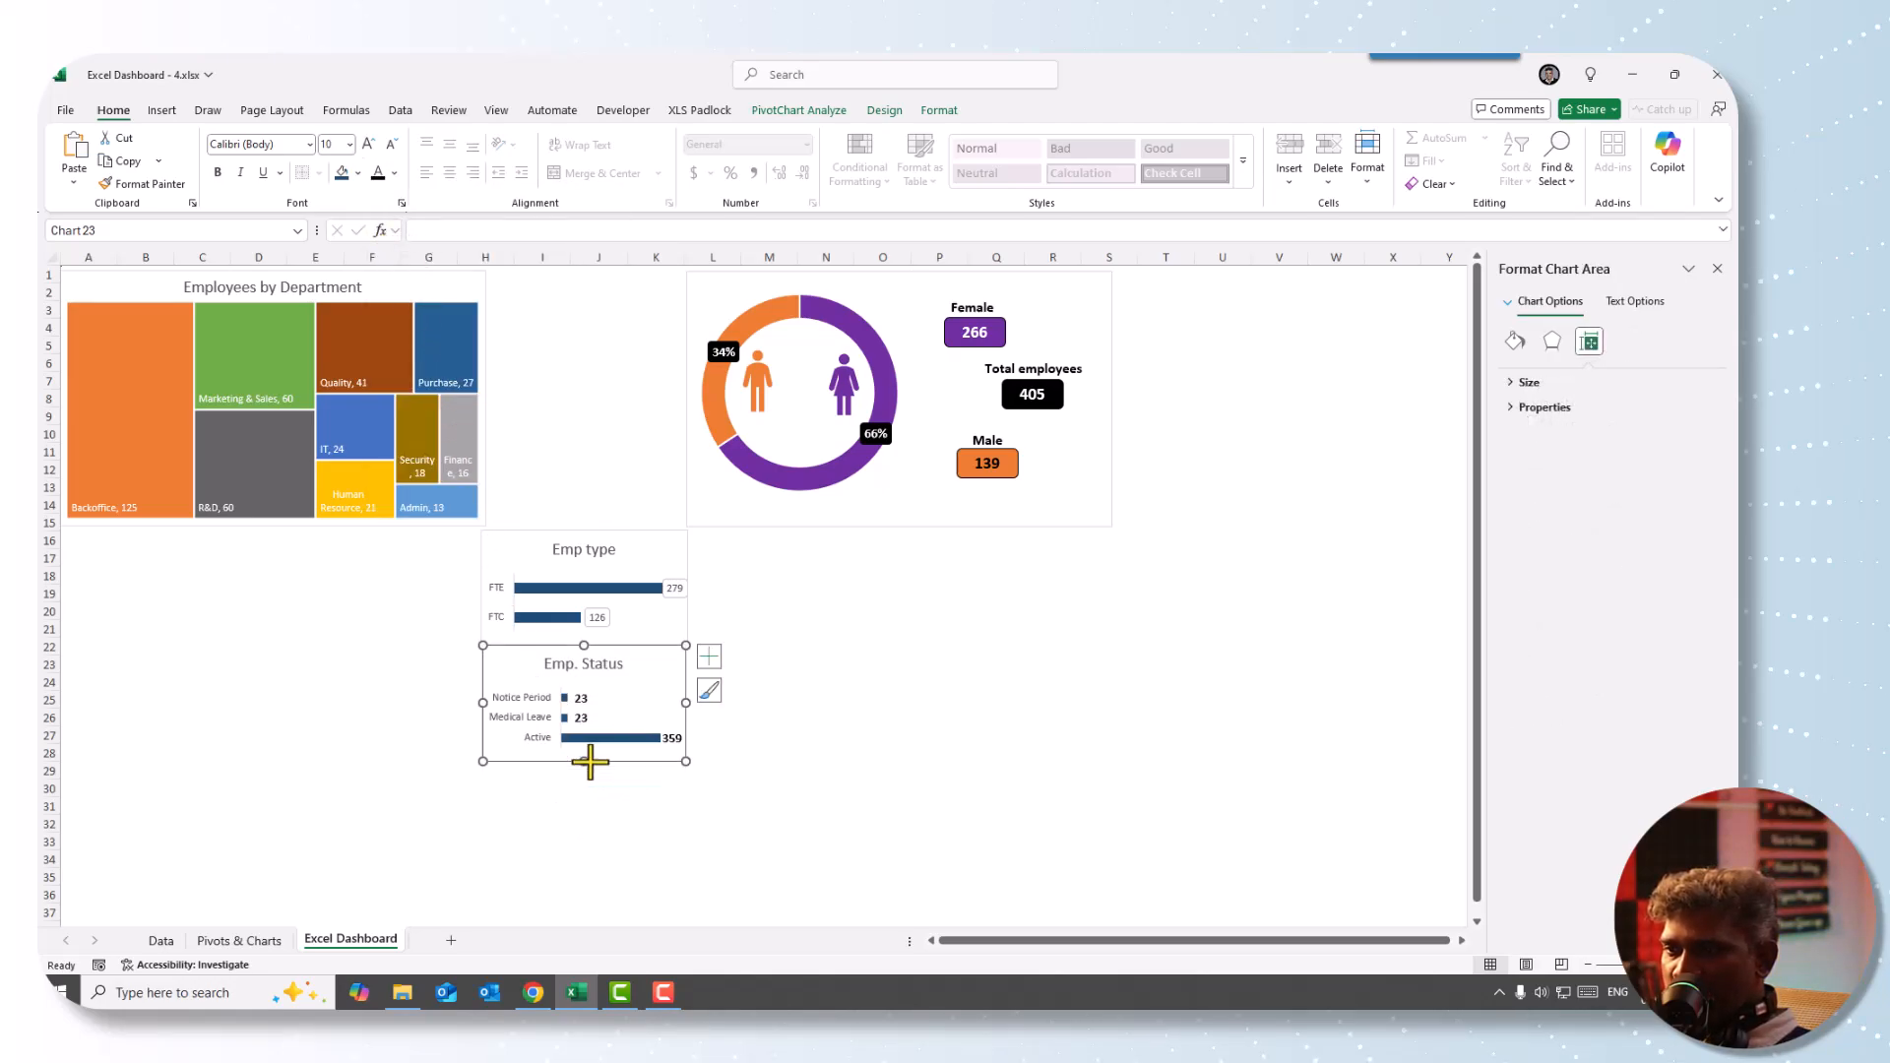
click(531, 715)
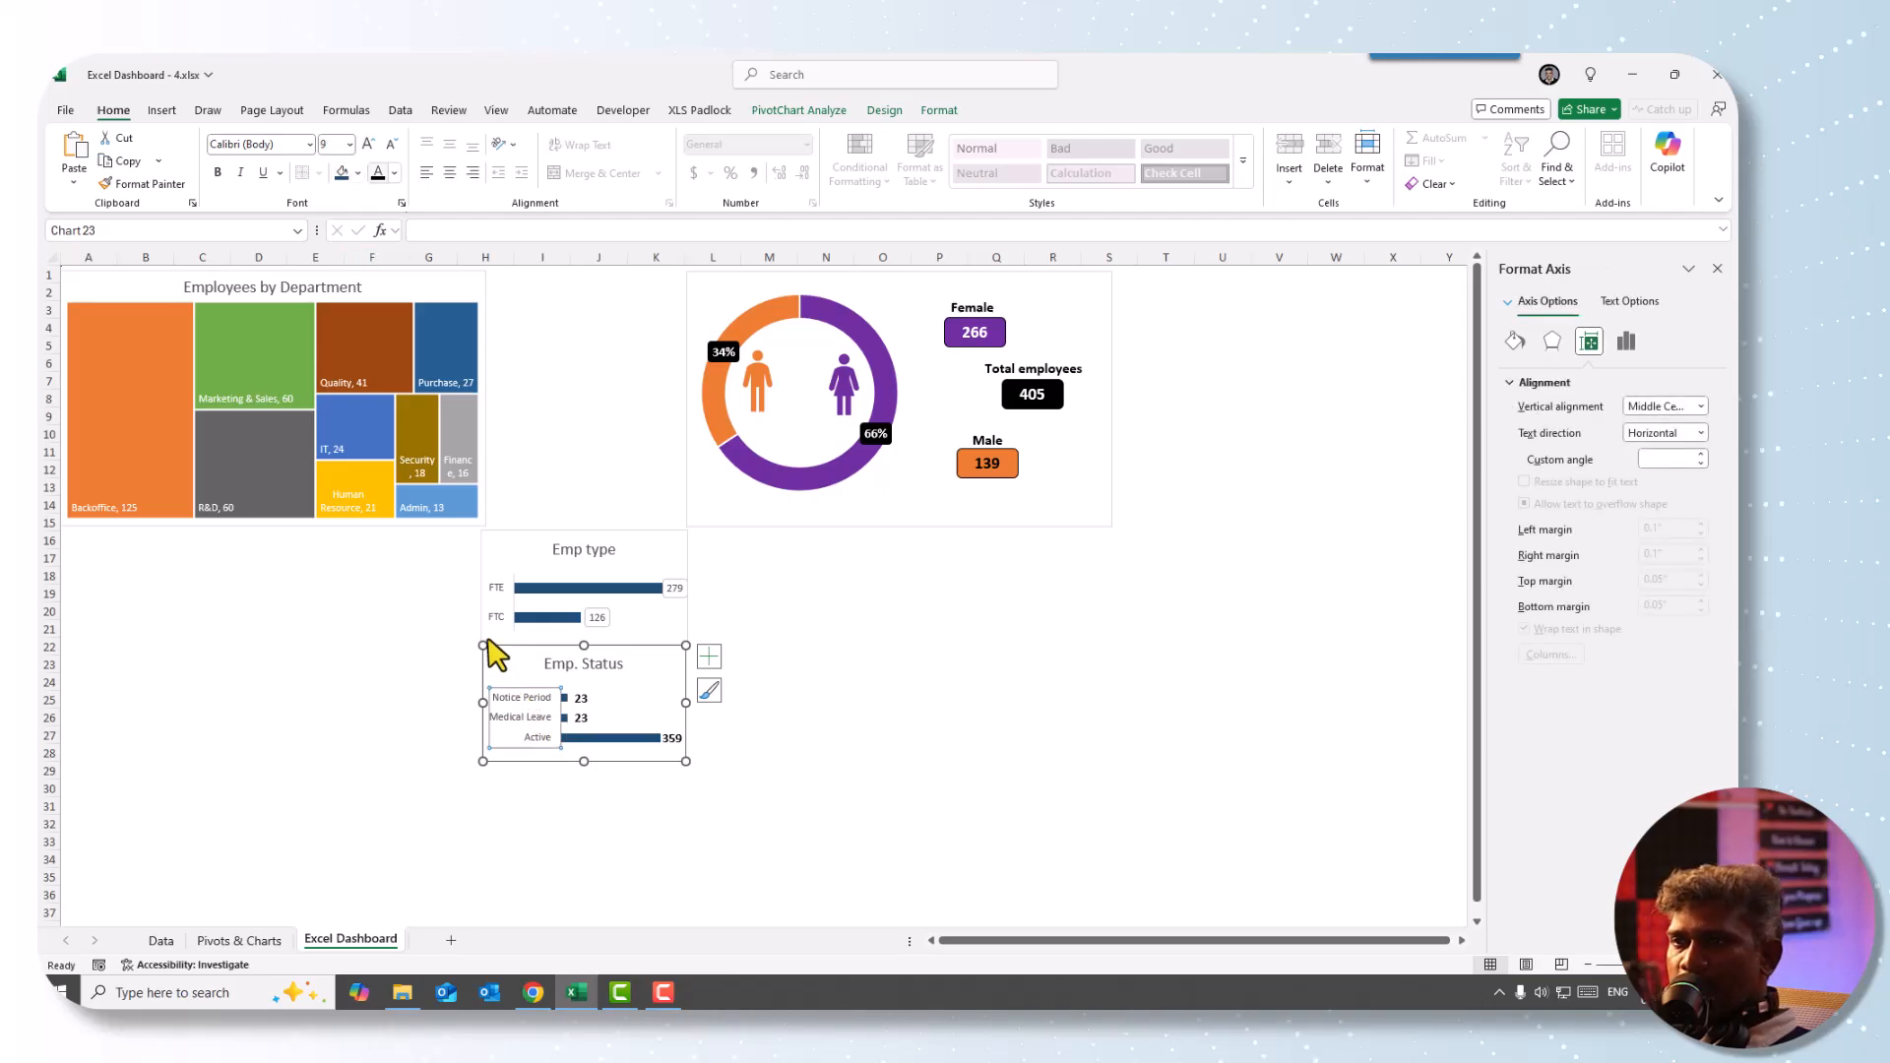
click(218, 172)
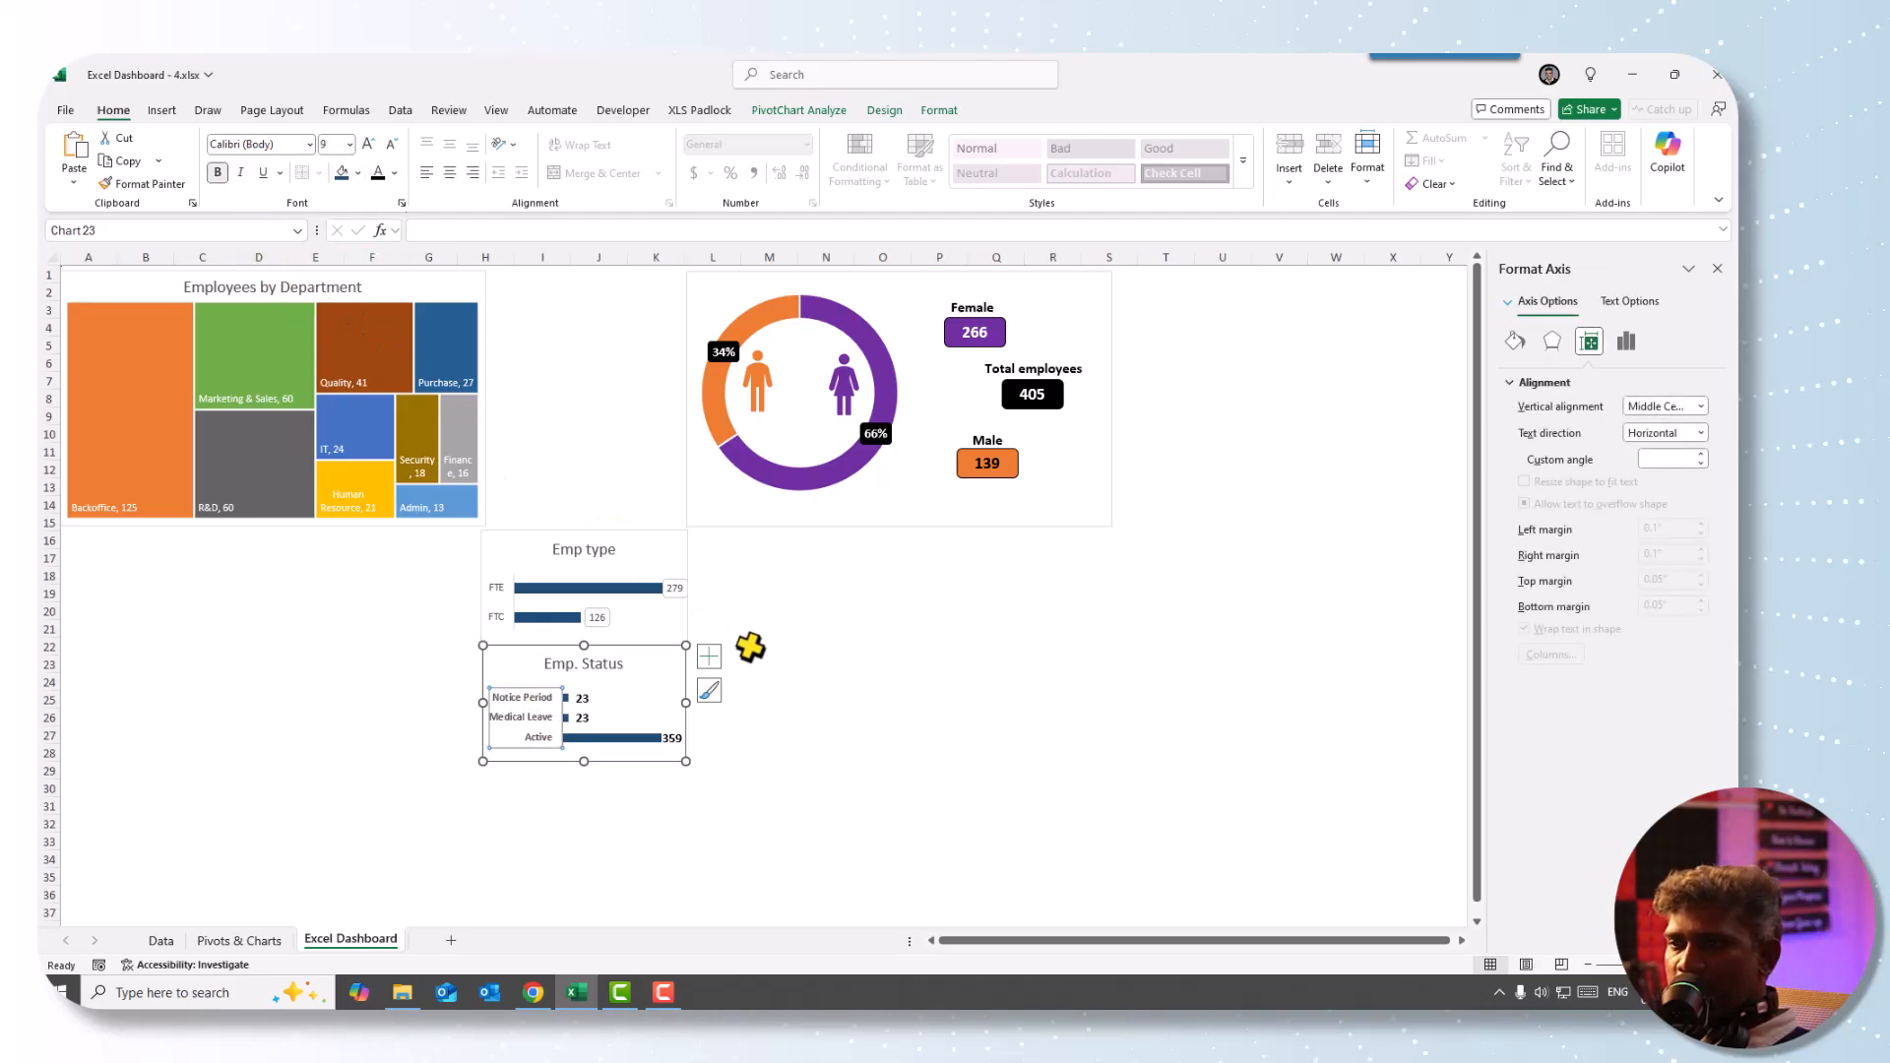
click(818, 702)
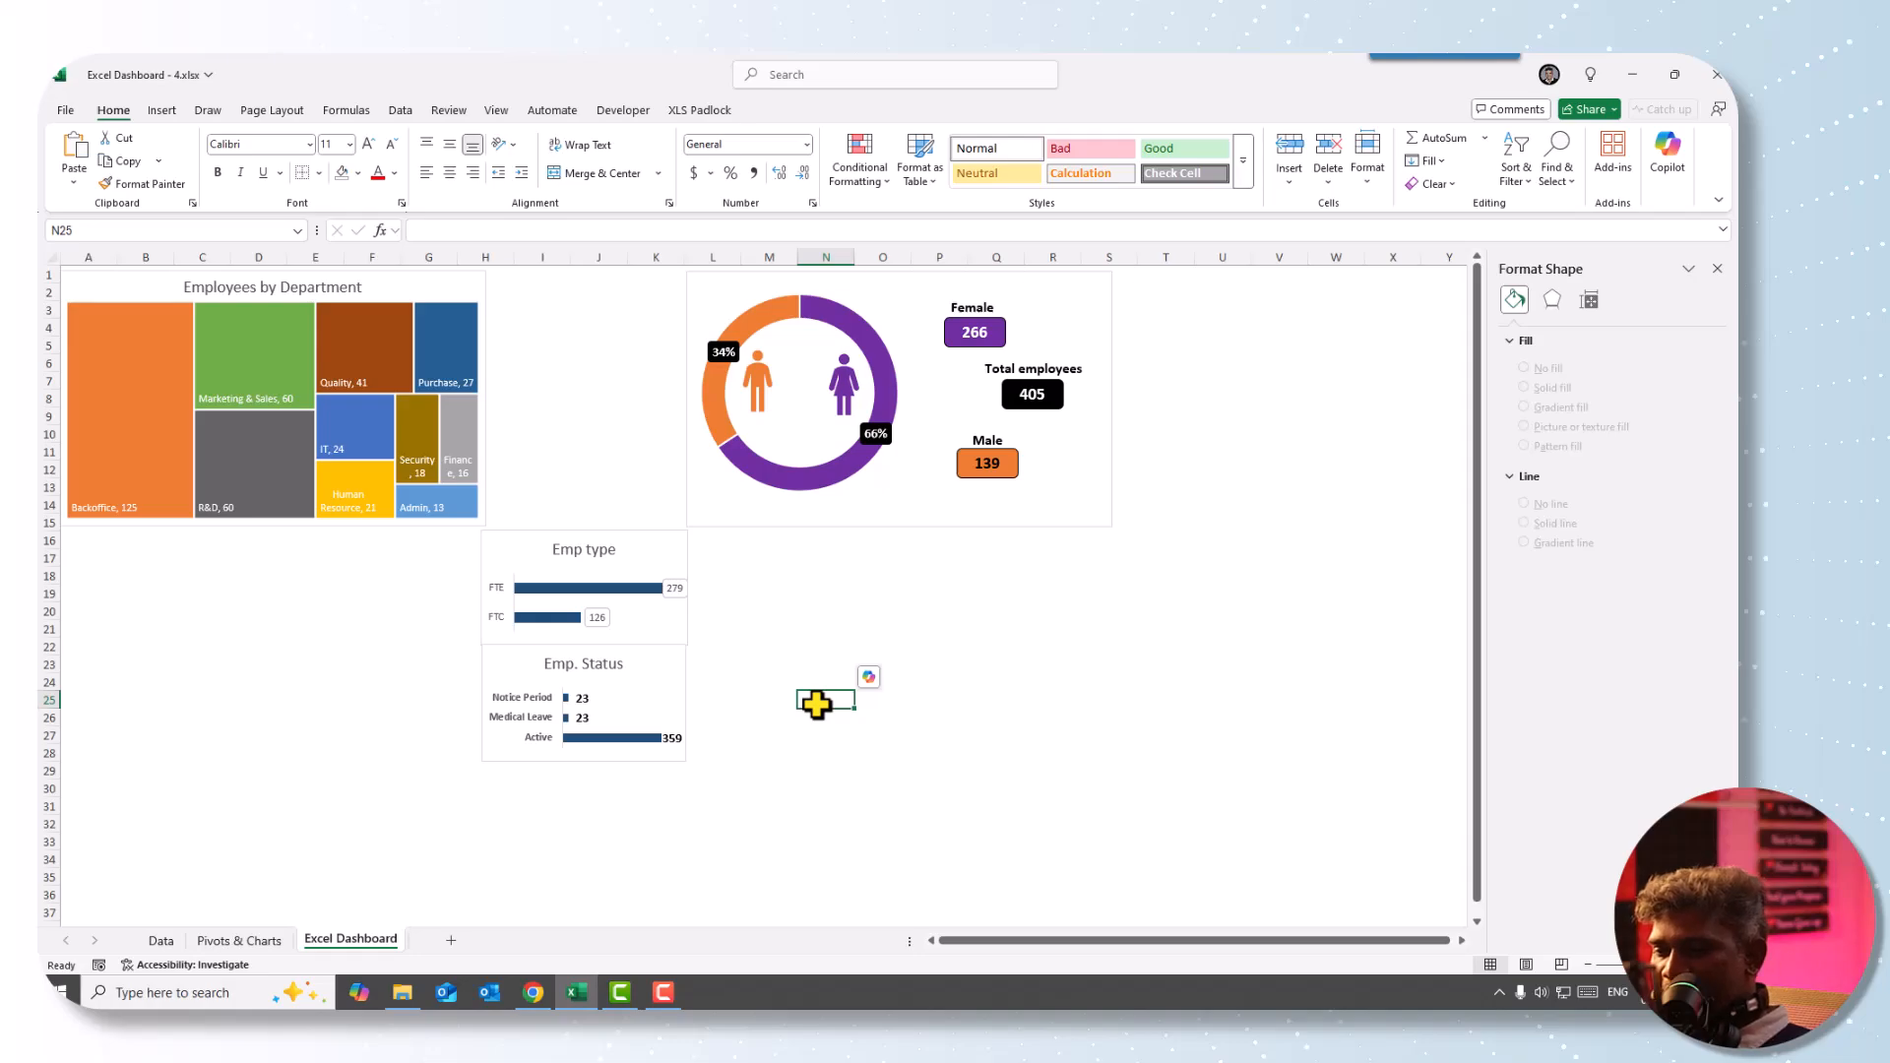
- Copy the Count of Status PivotTable on the Pivots & Charts sheet to cell P4 and autofit column Q
click(240, 941)
drag(1248, 351, 1388, 434)
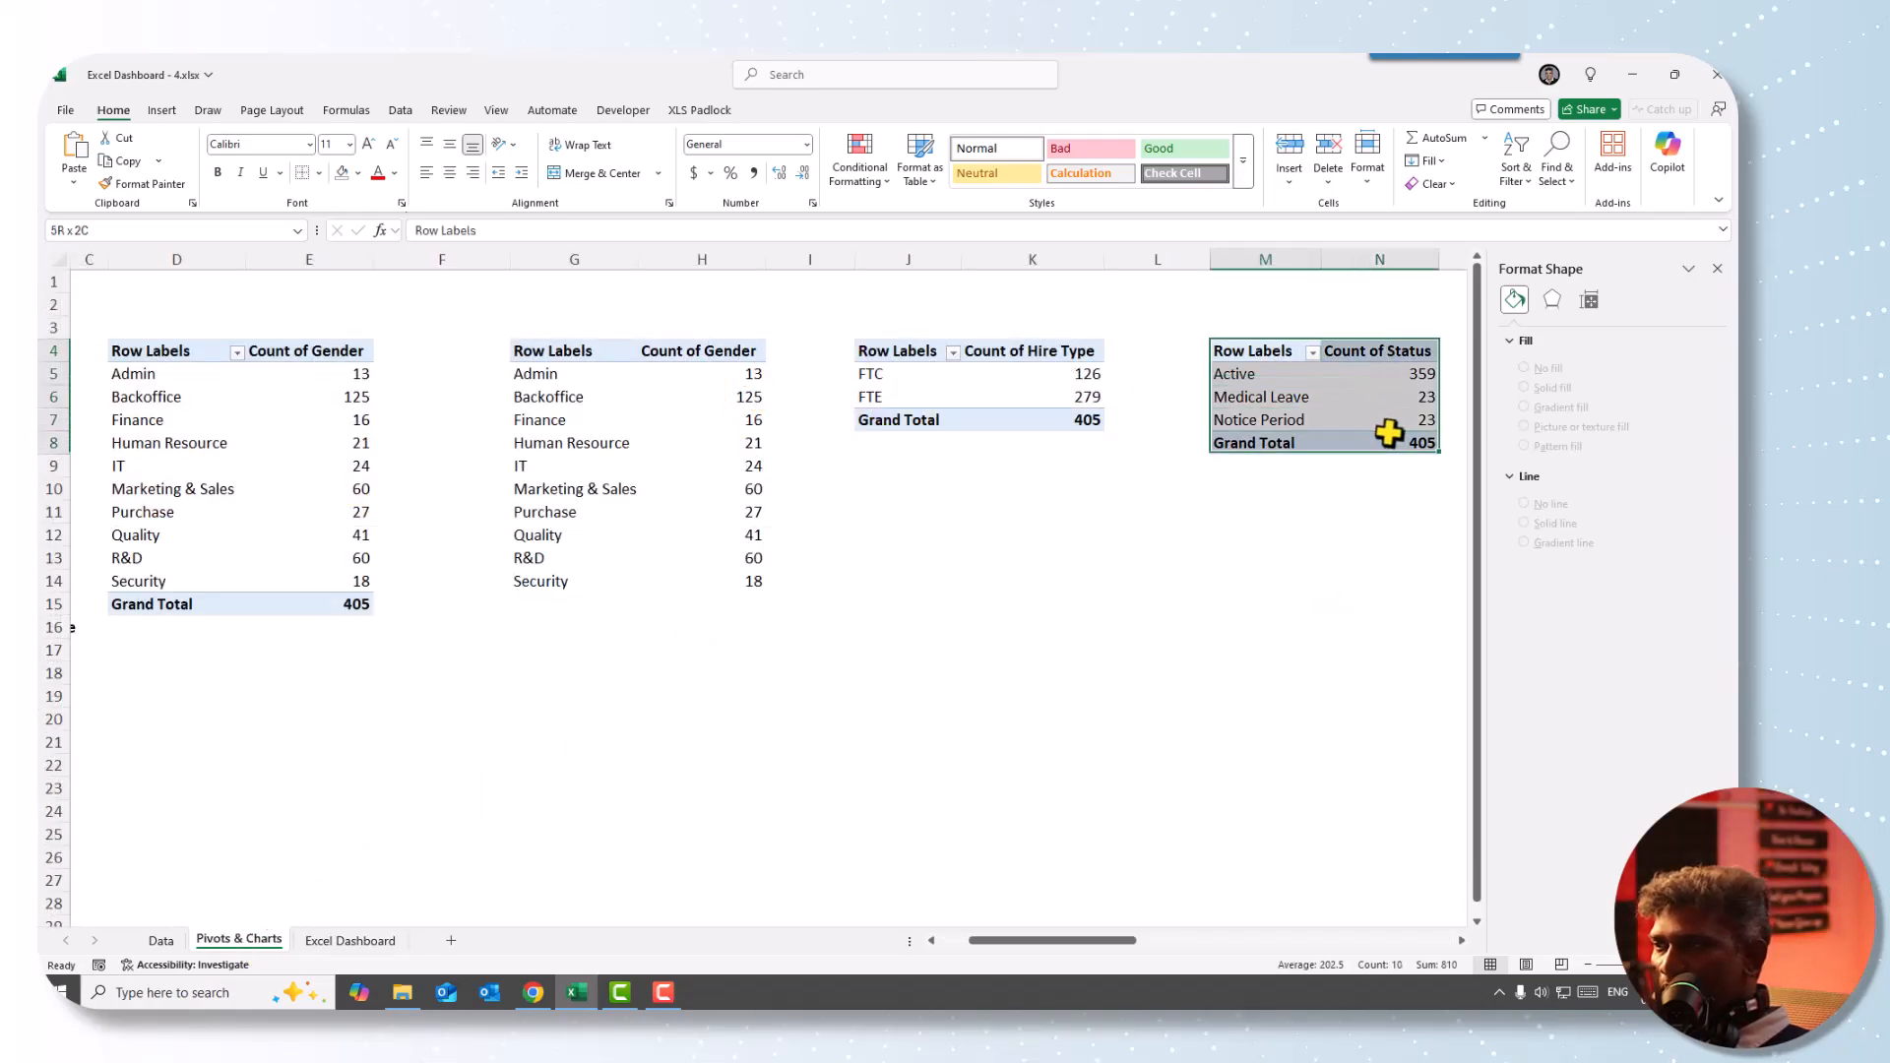
key(ctrl+c)
key(Right)
key(Right)
key(Right)
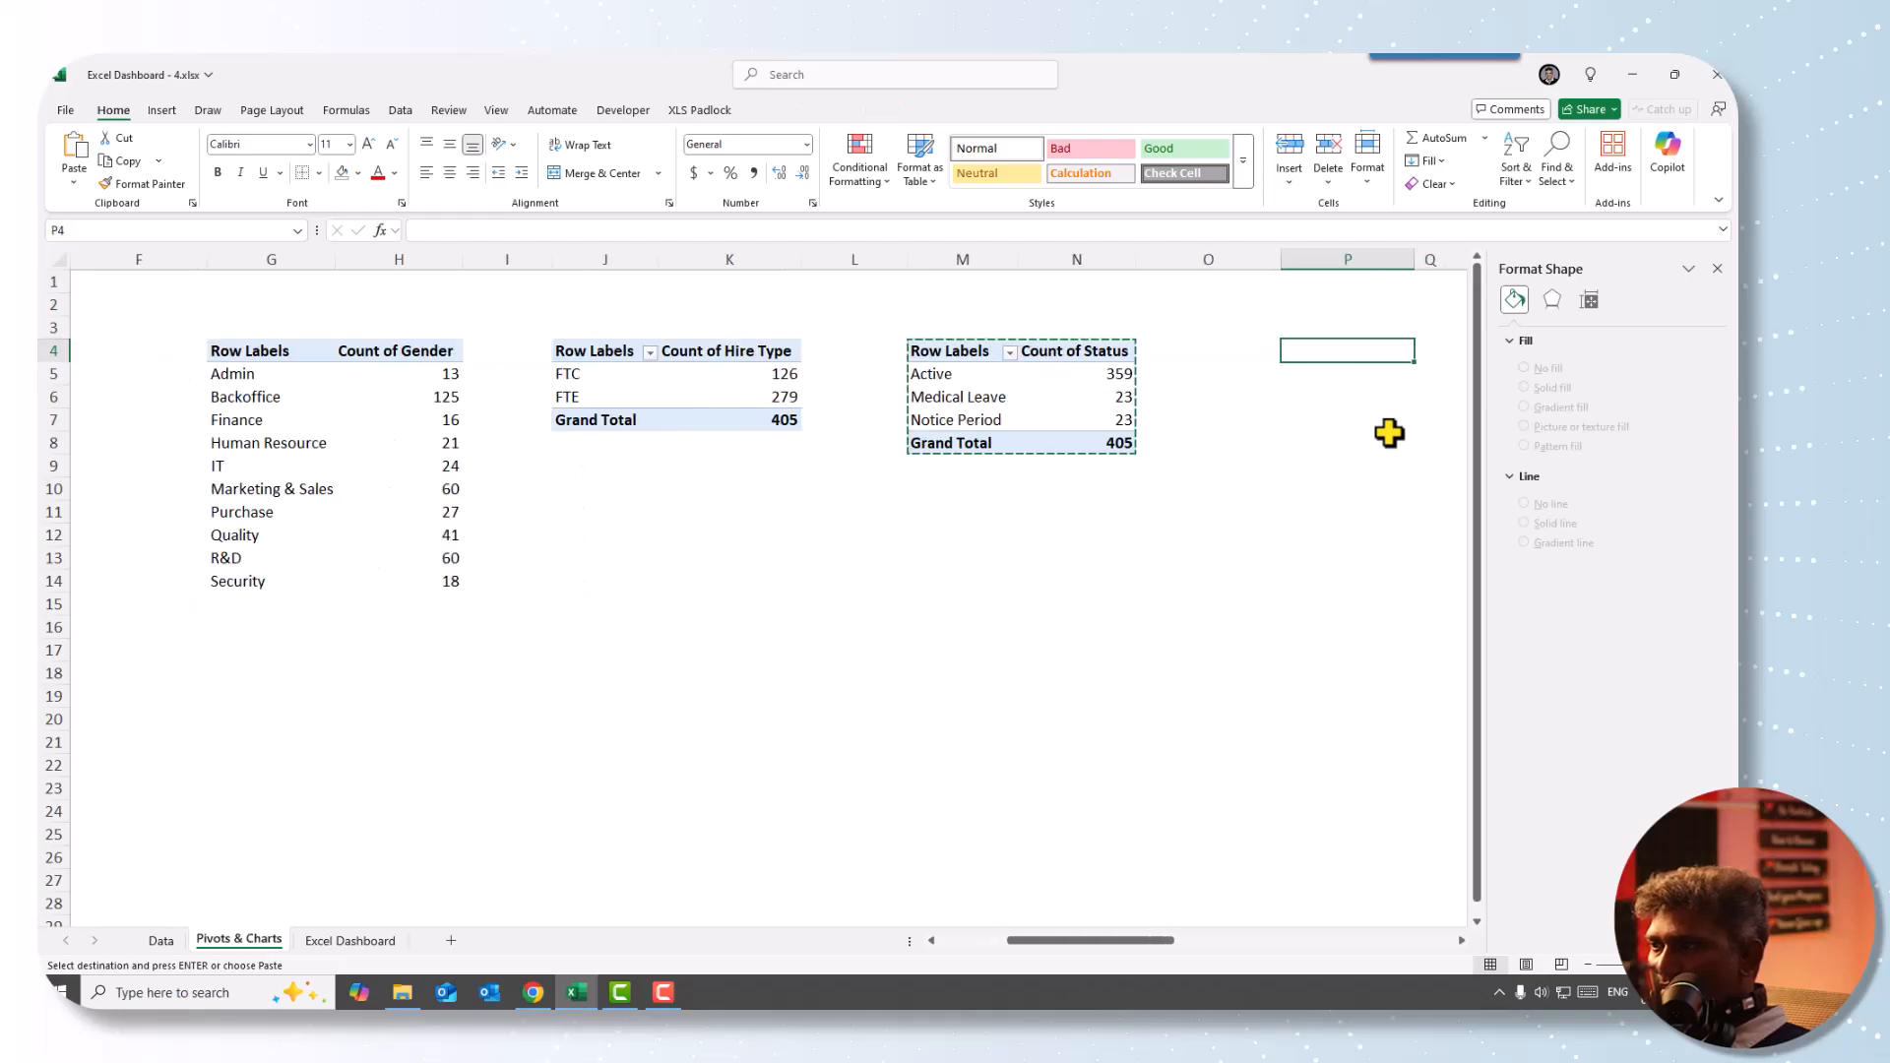
key(ctrl+v)
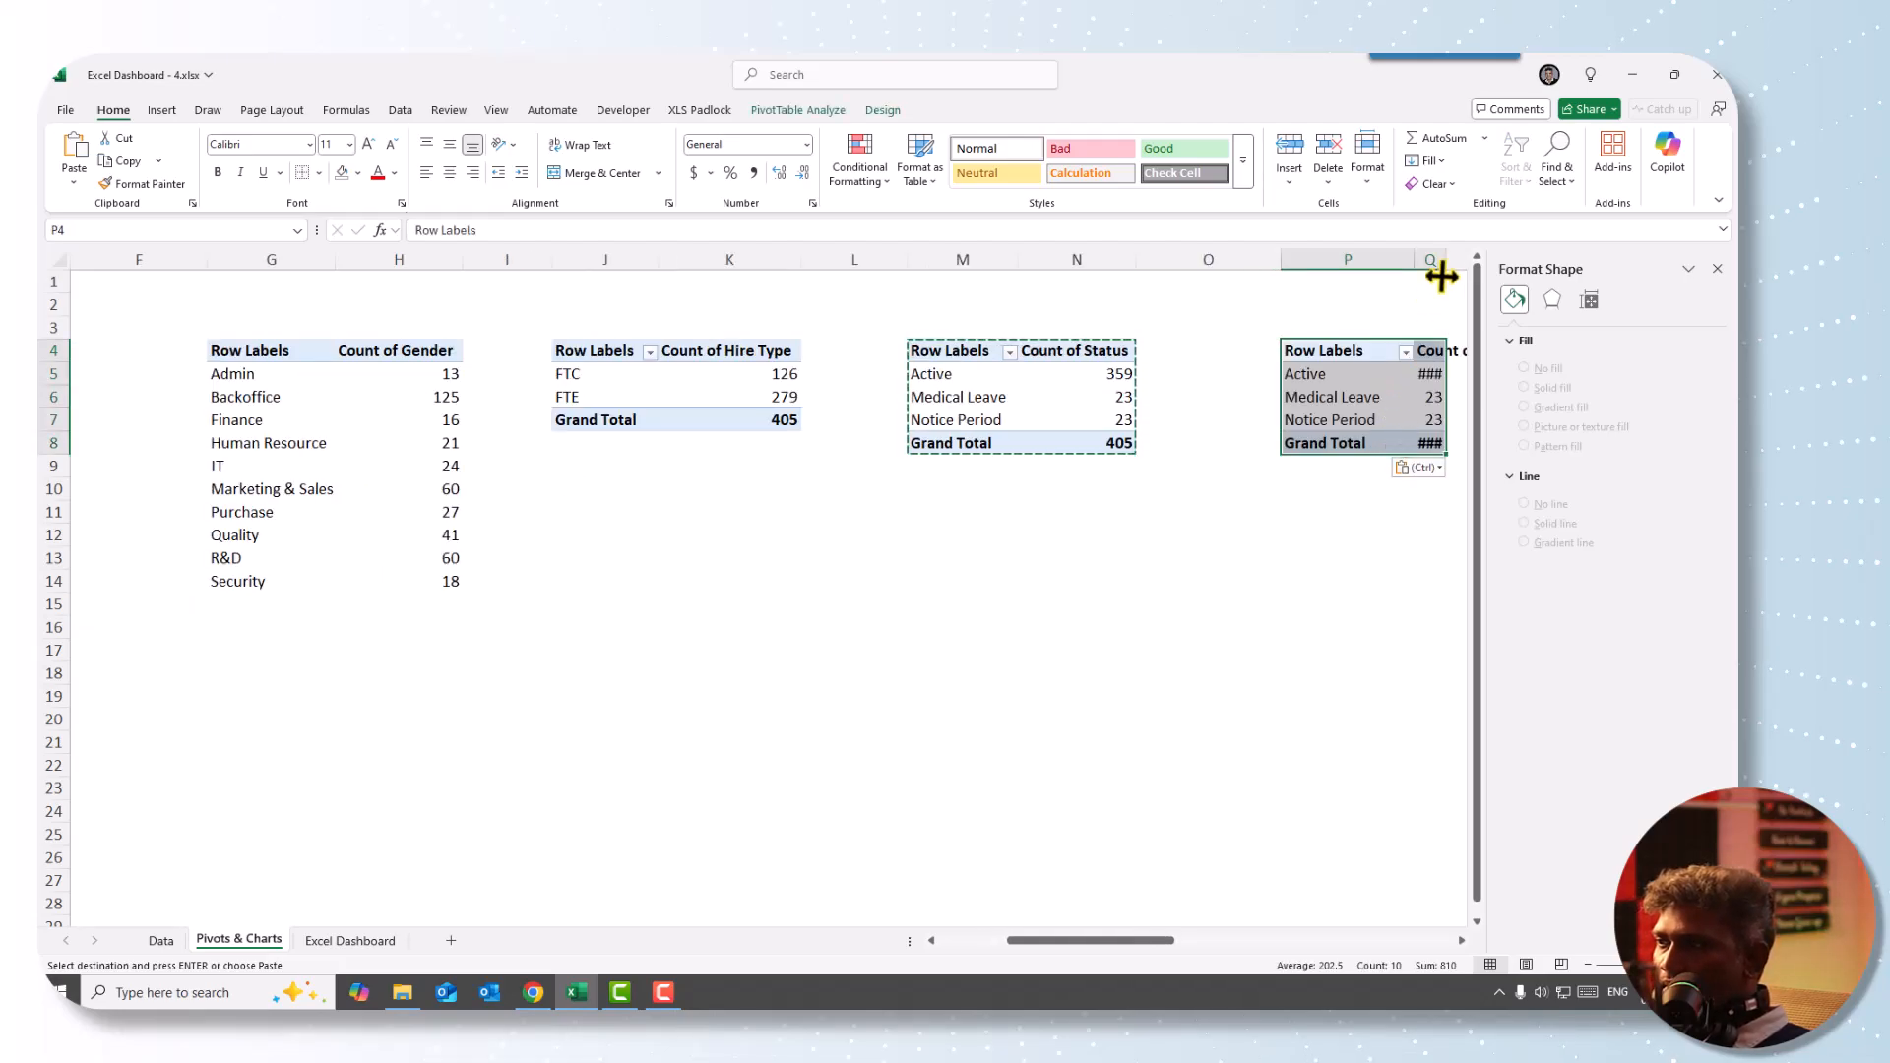
double_click(1446, 259)
- Remove Status from the rows and Count of Status from the values of the PivotTable at P4
click(783, 112)
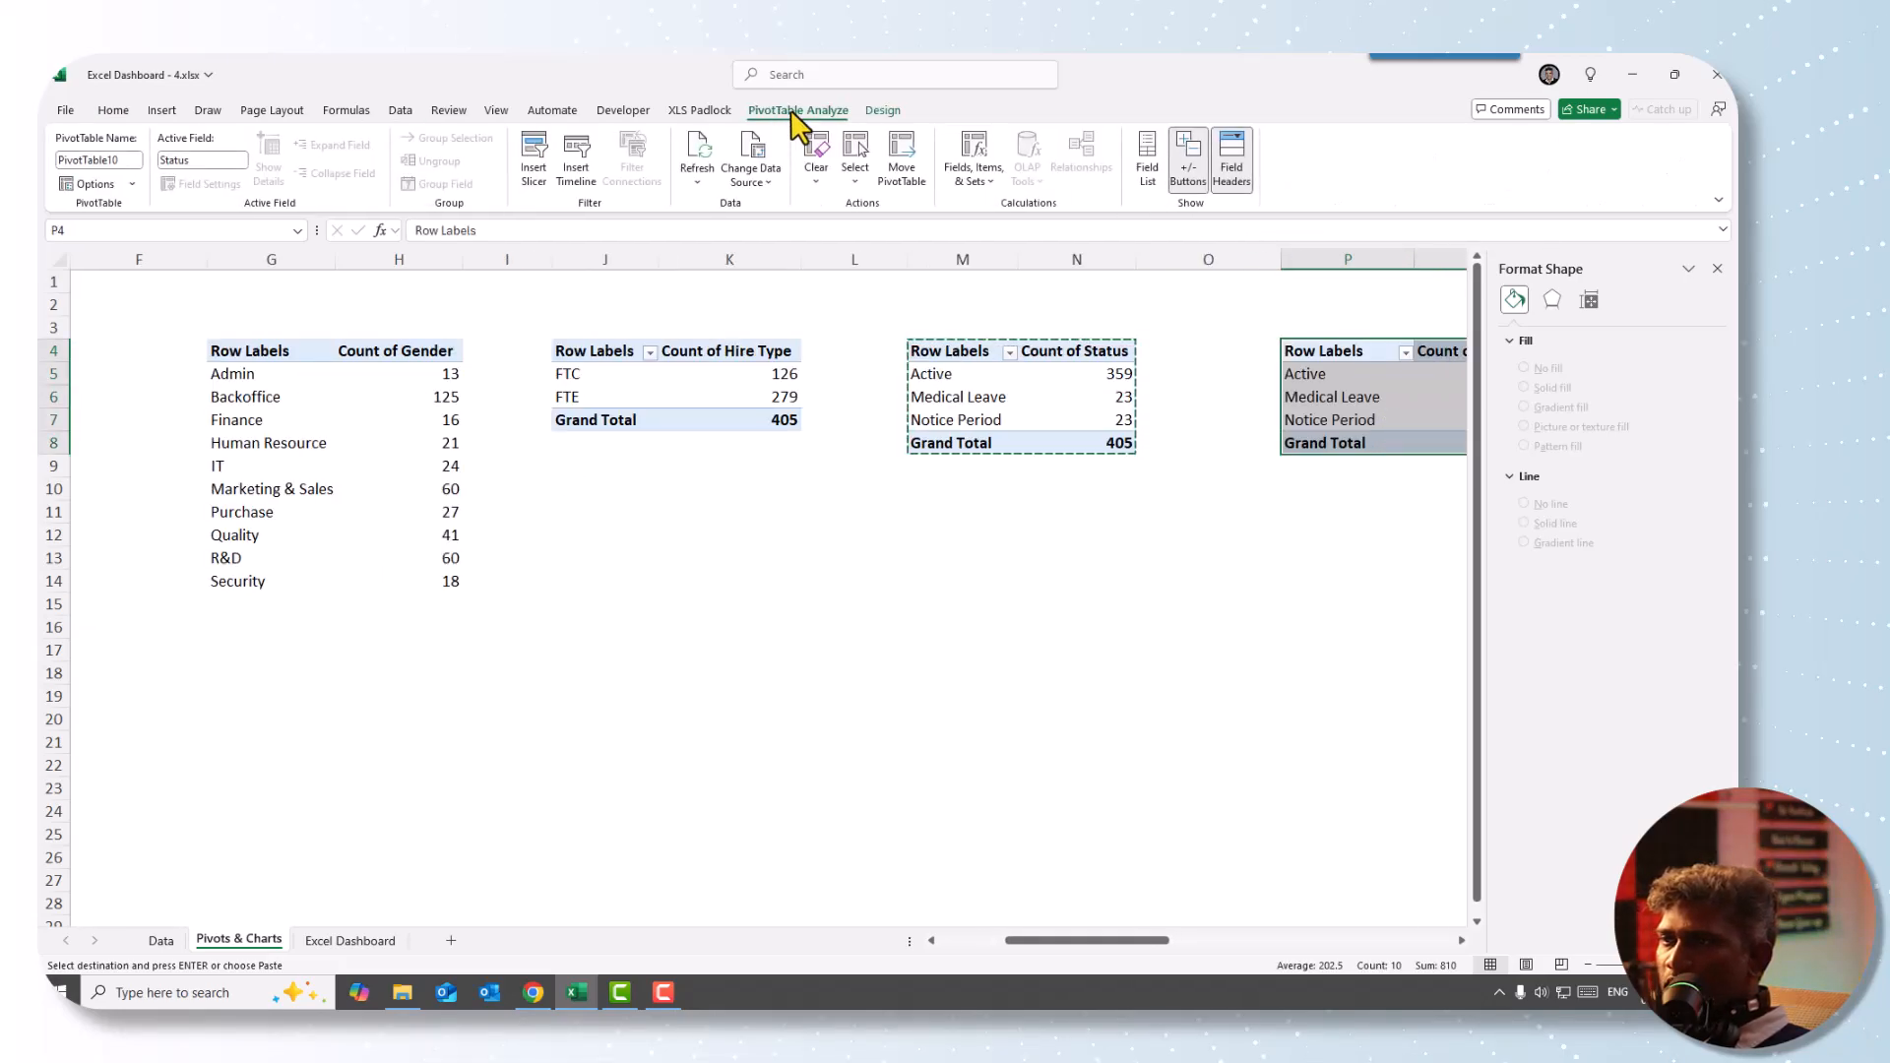
click(1147, 158)
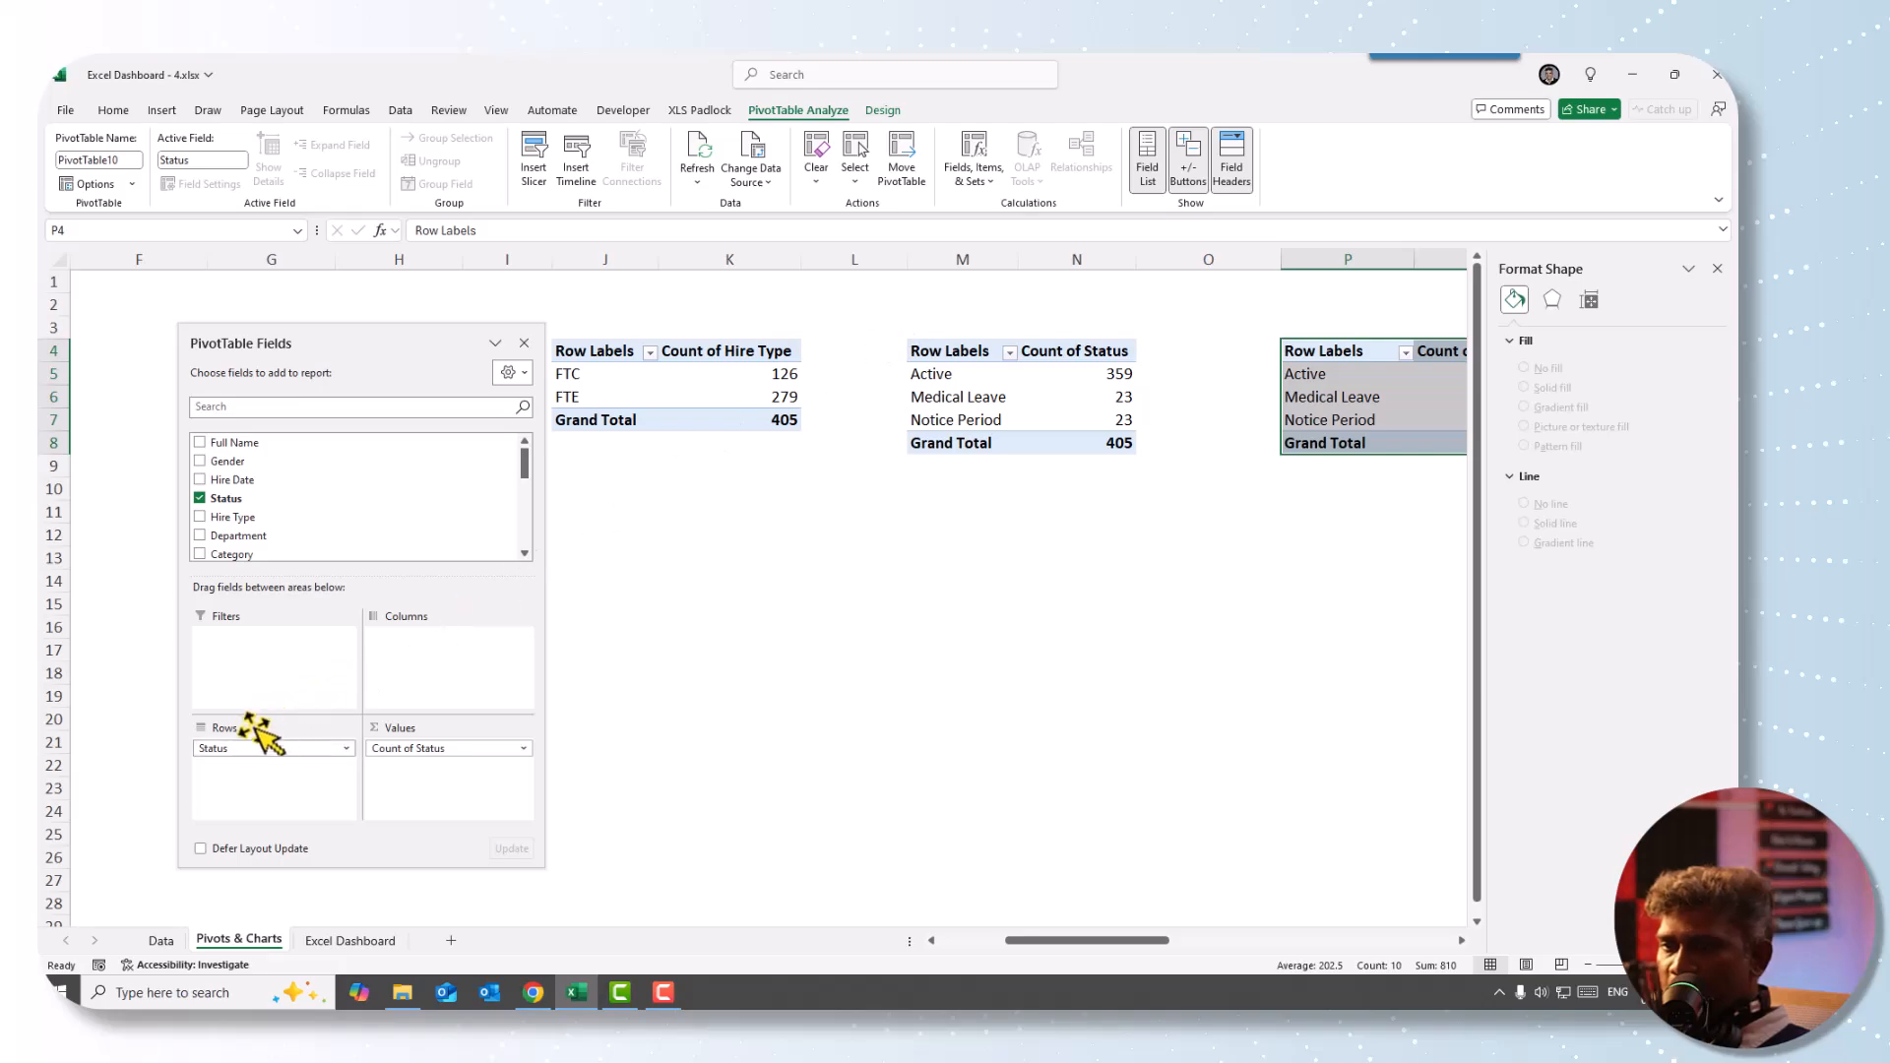
drag(258, 749, 339, 626)
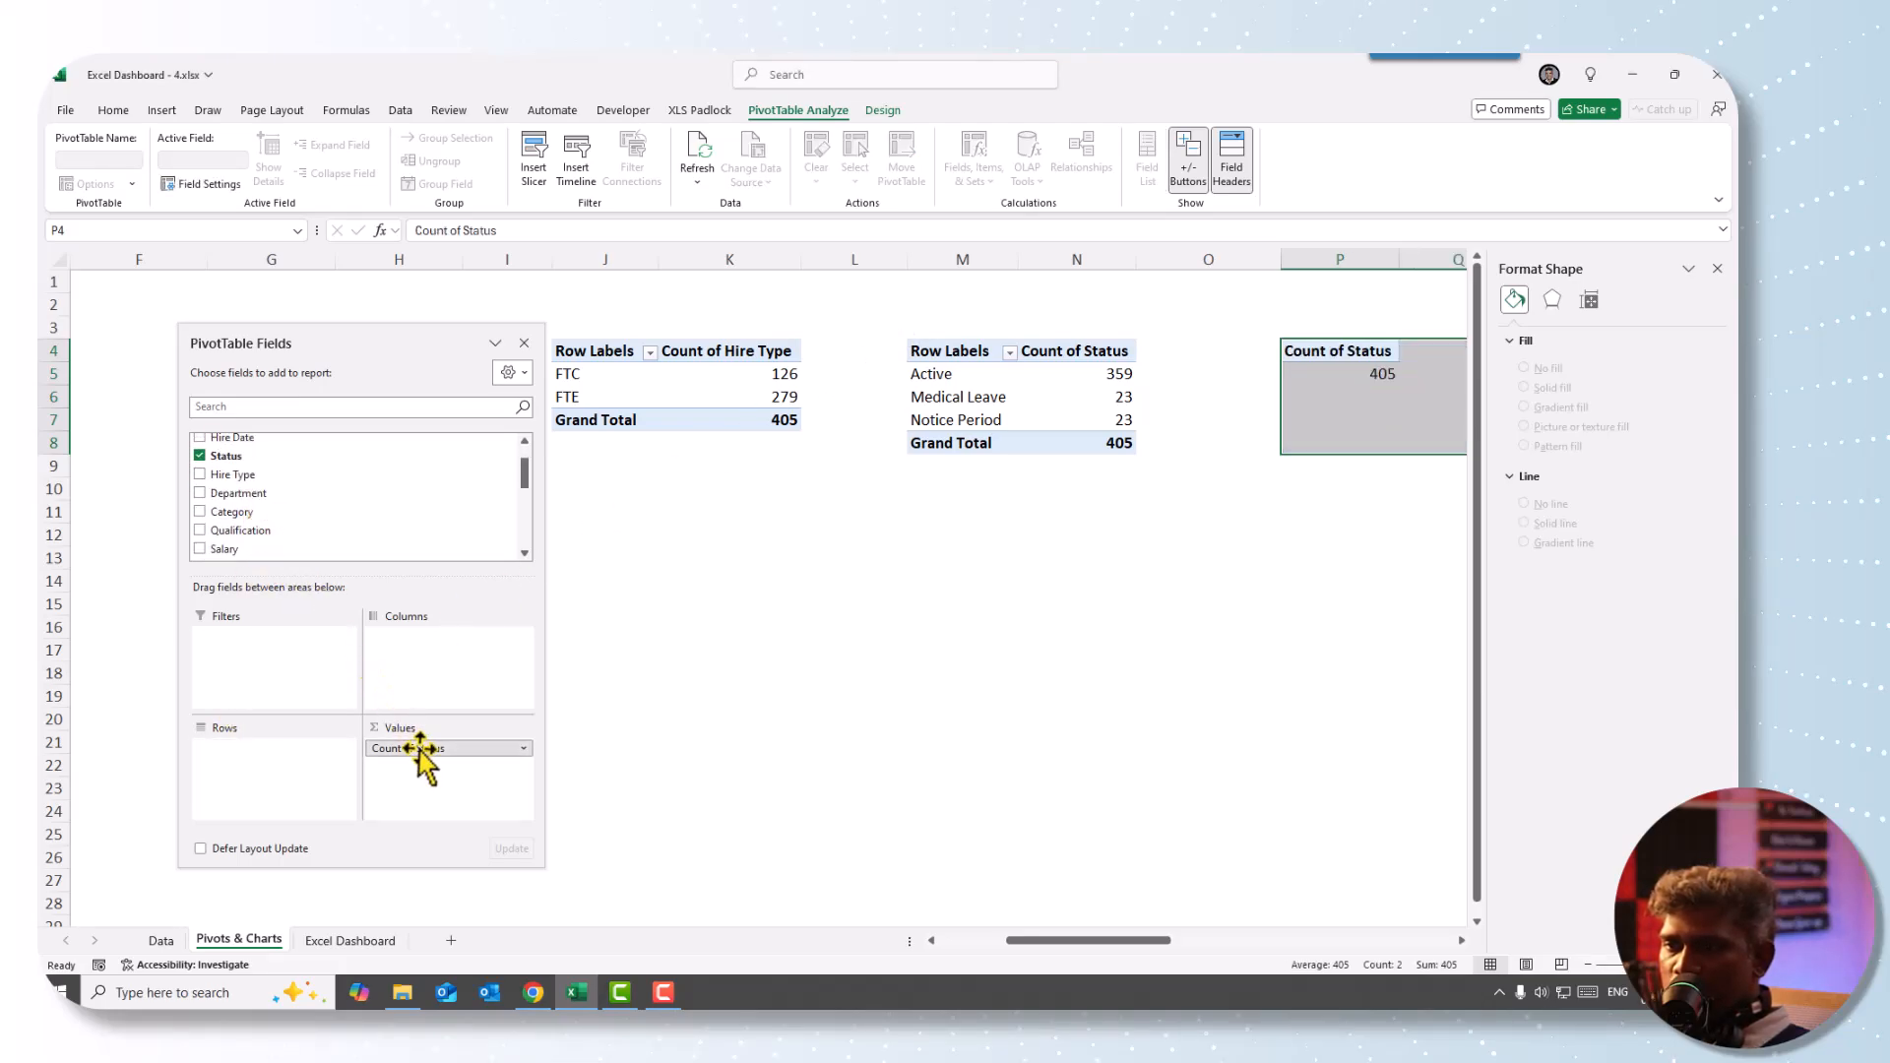
drag(422, 748, 367, 532)
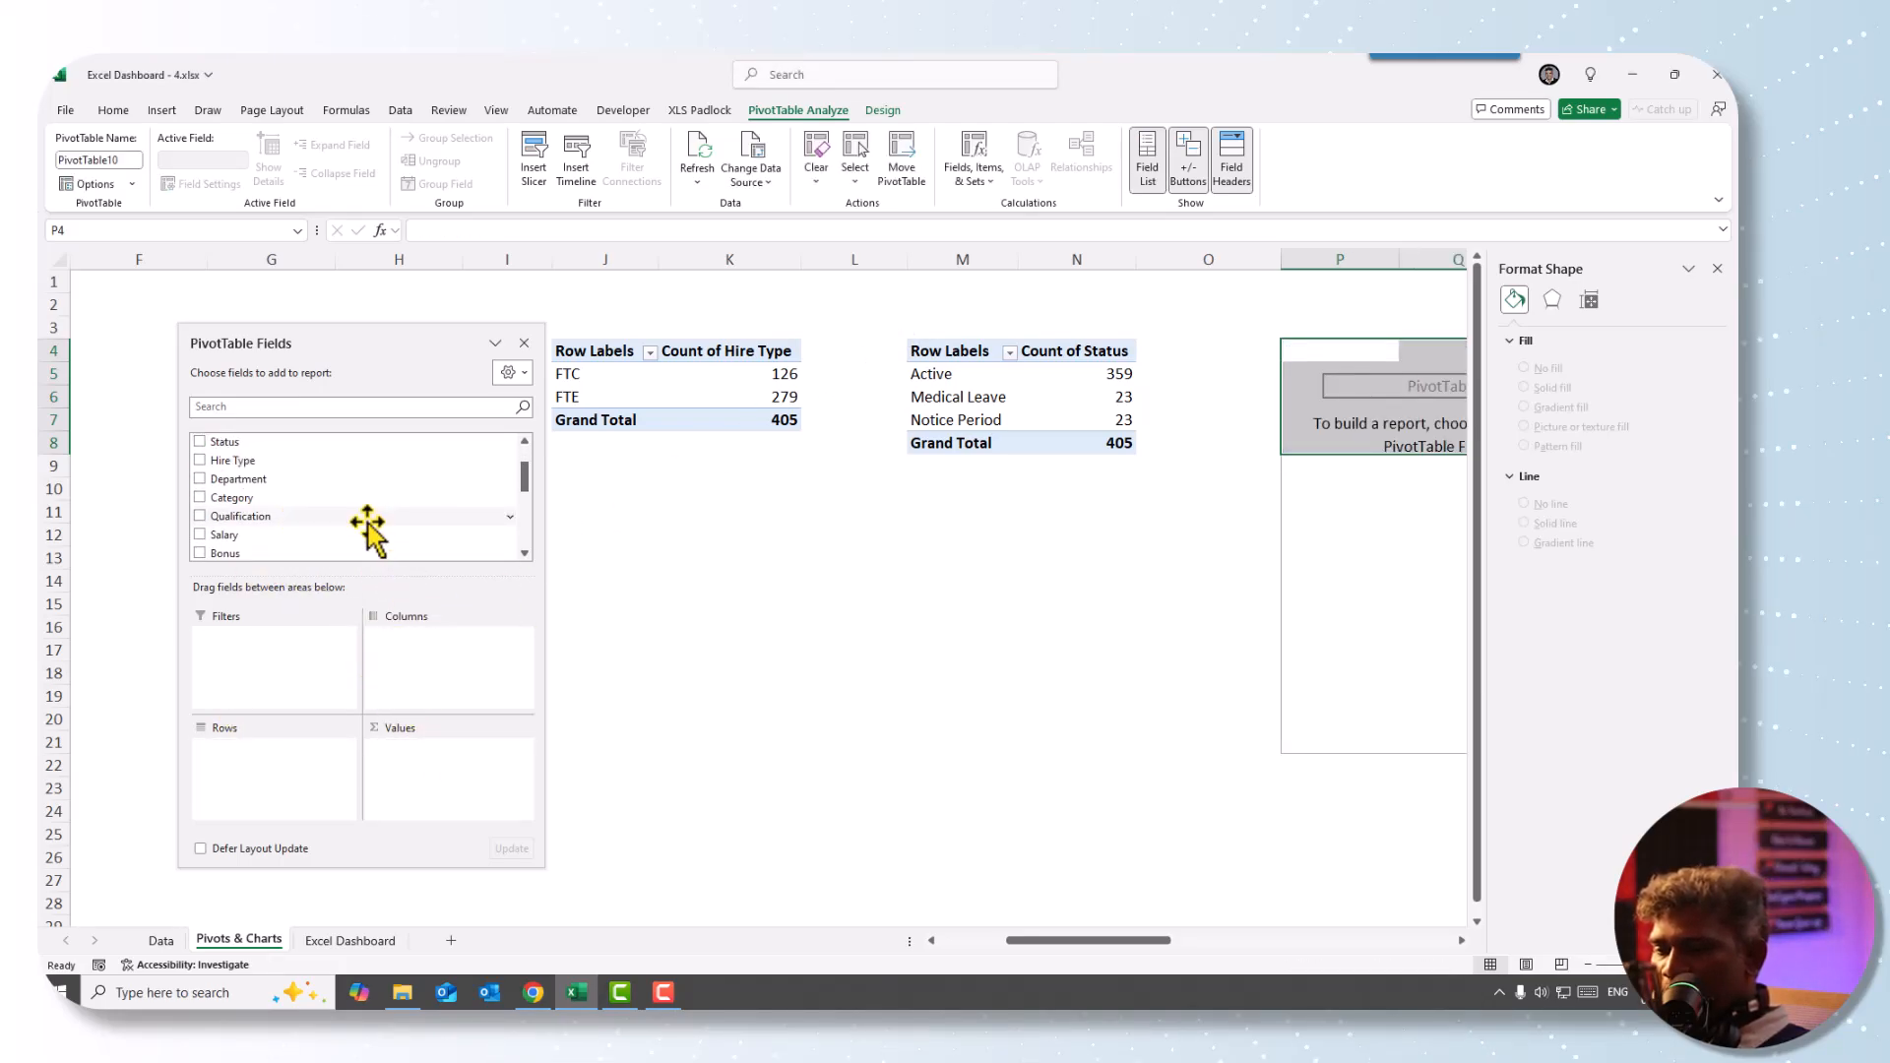
- Find the Category field with "ca" and add it to both the rows and the values of the PivotTable at P4
click(249, 406)
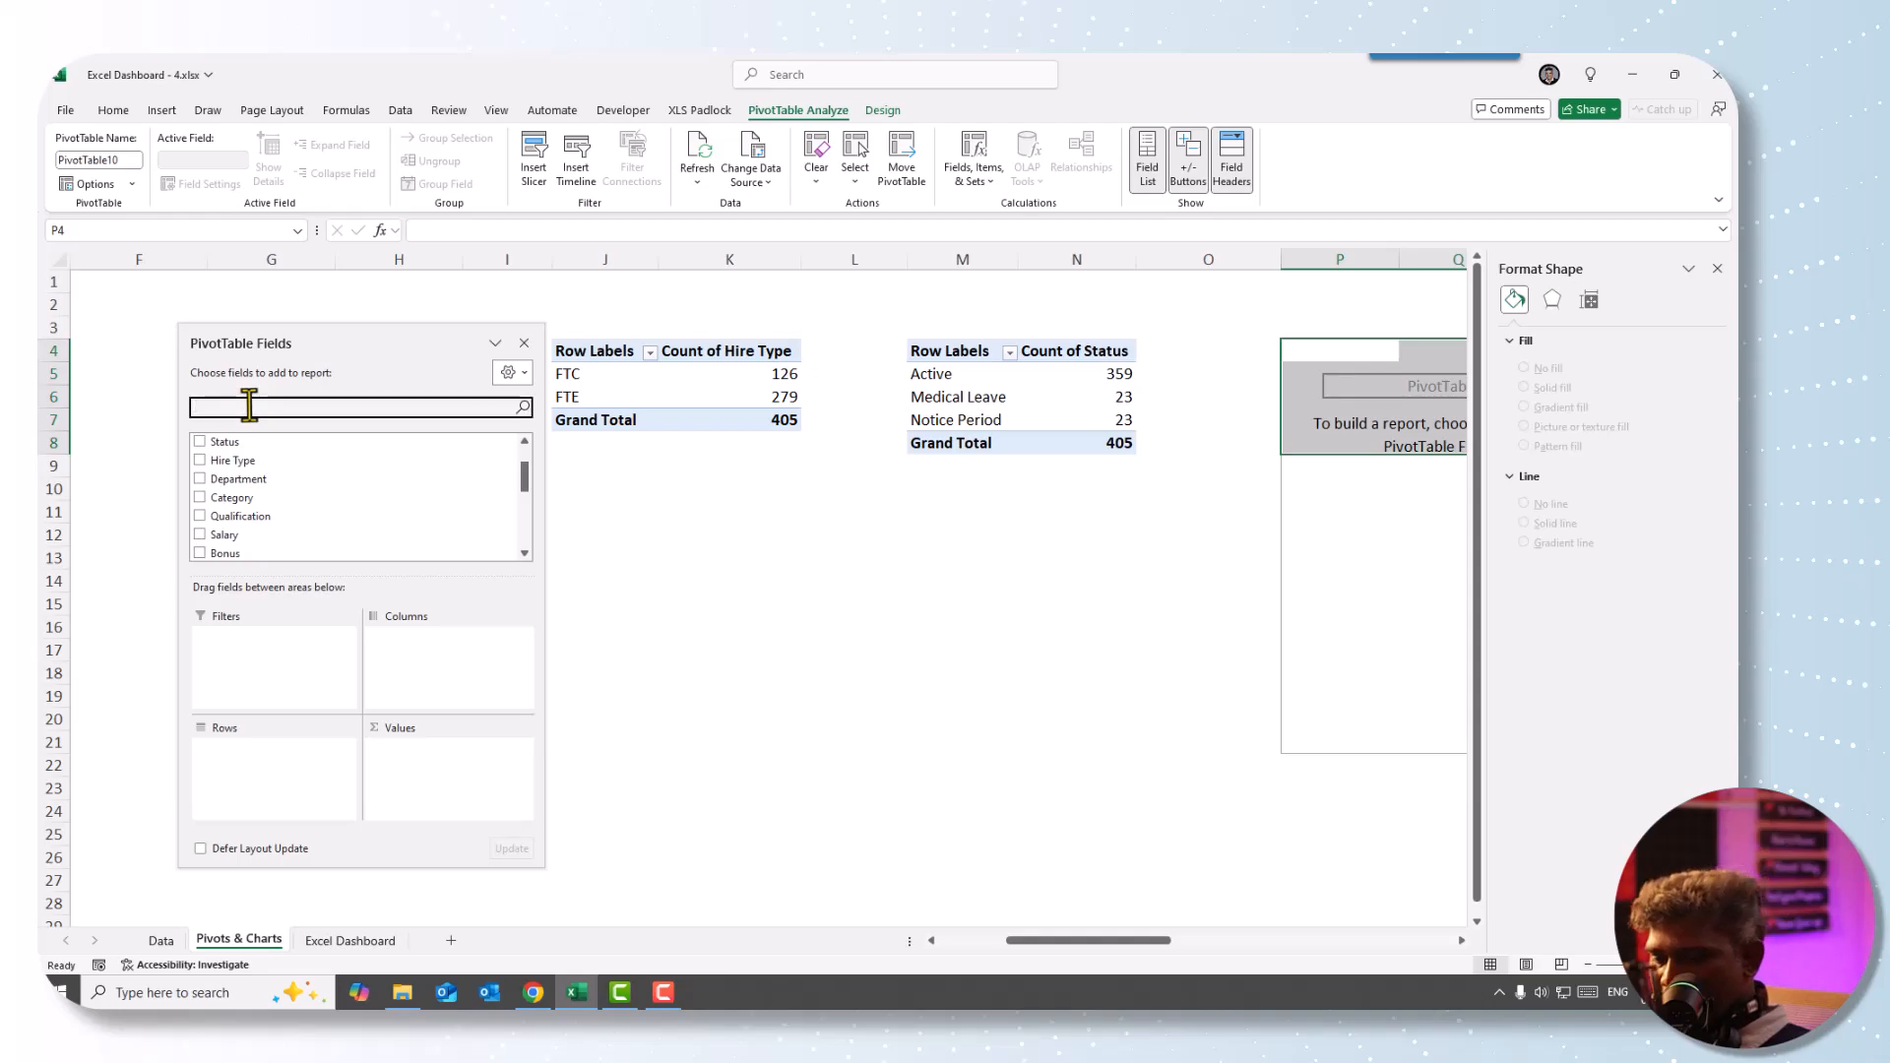
text(ca)
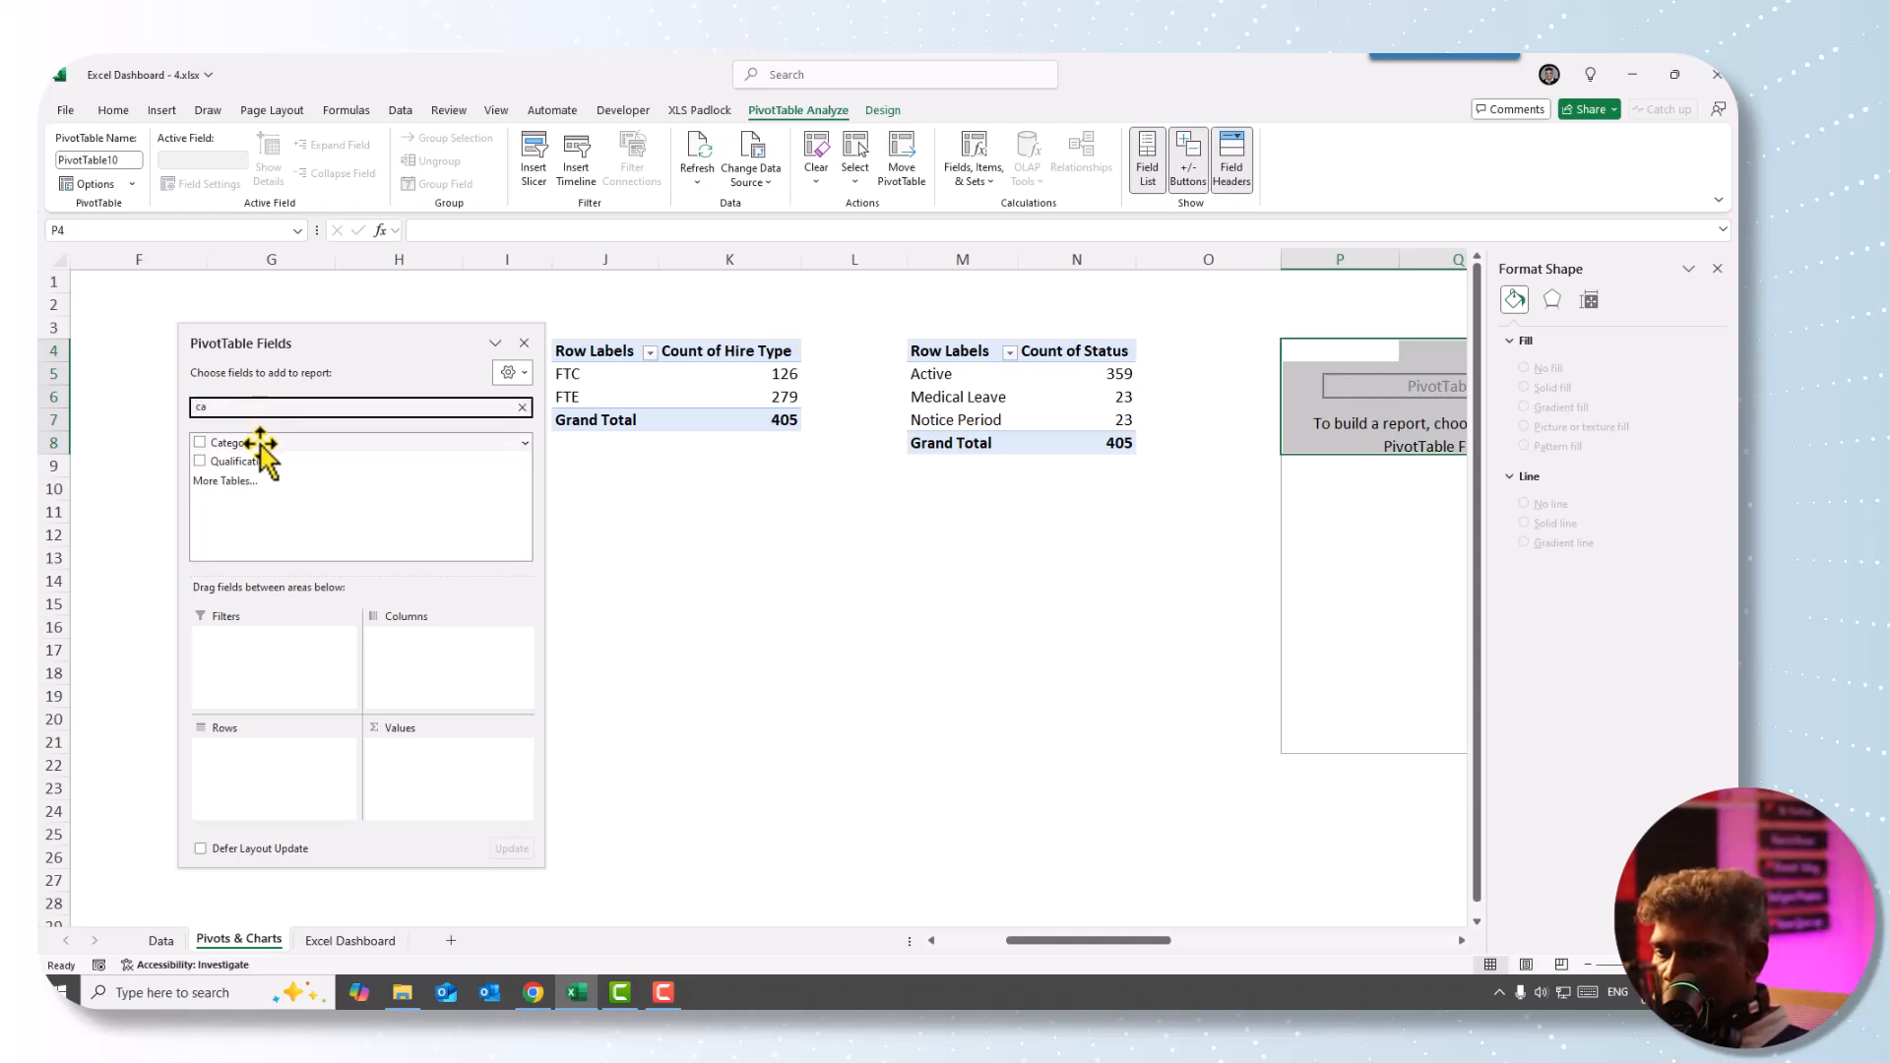
drag(258, 443, 280, 777)
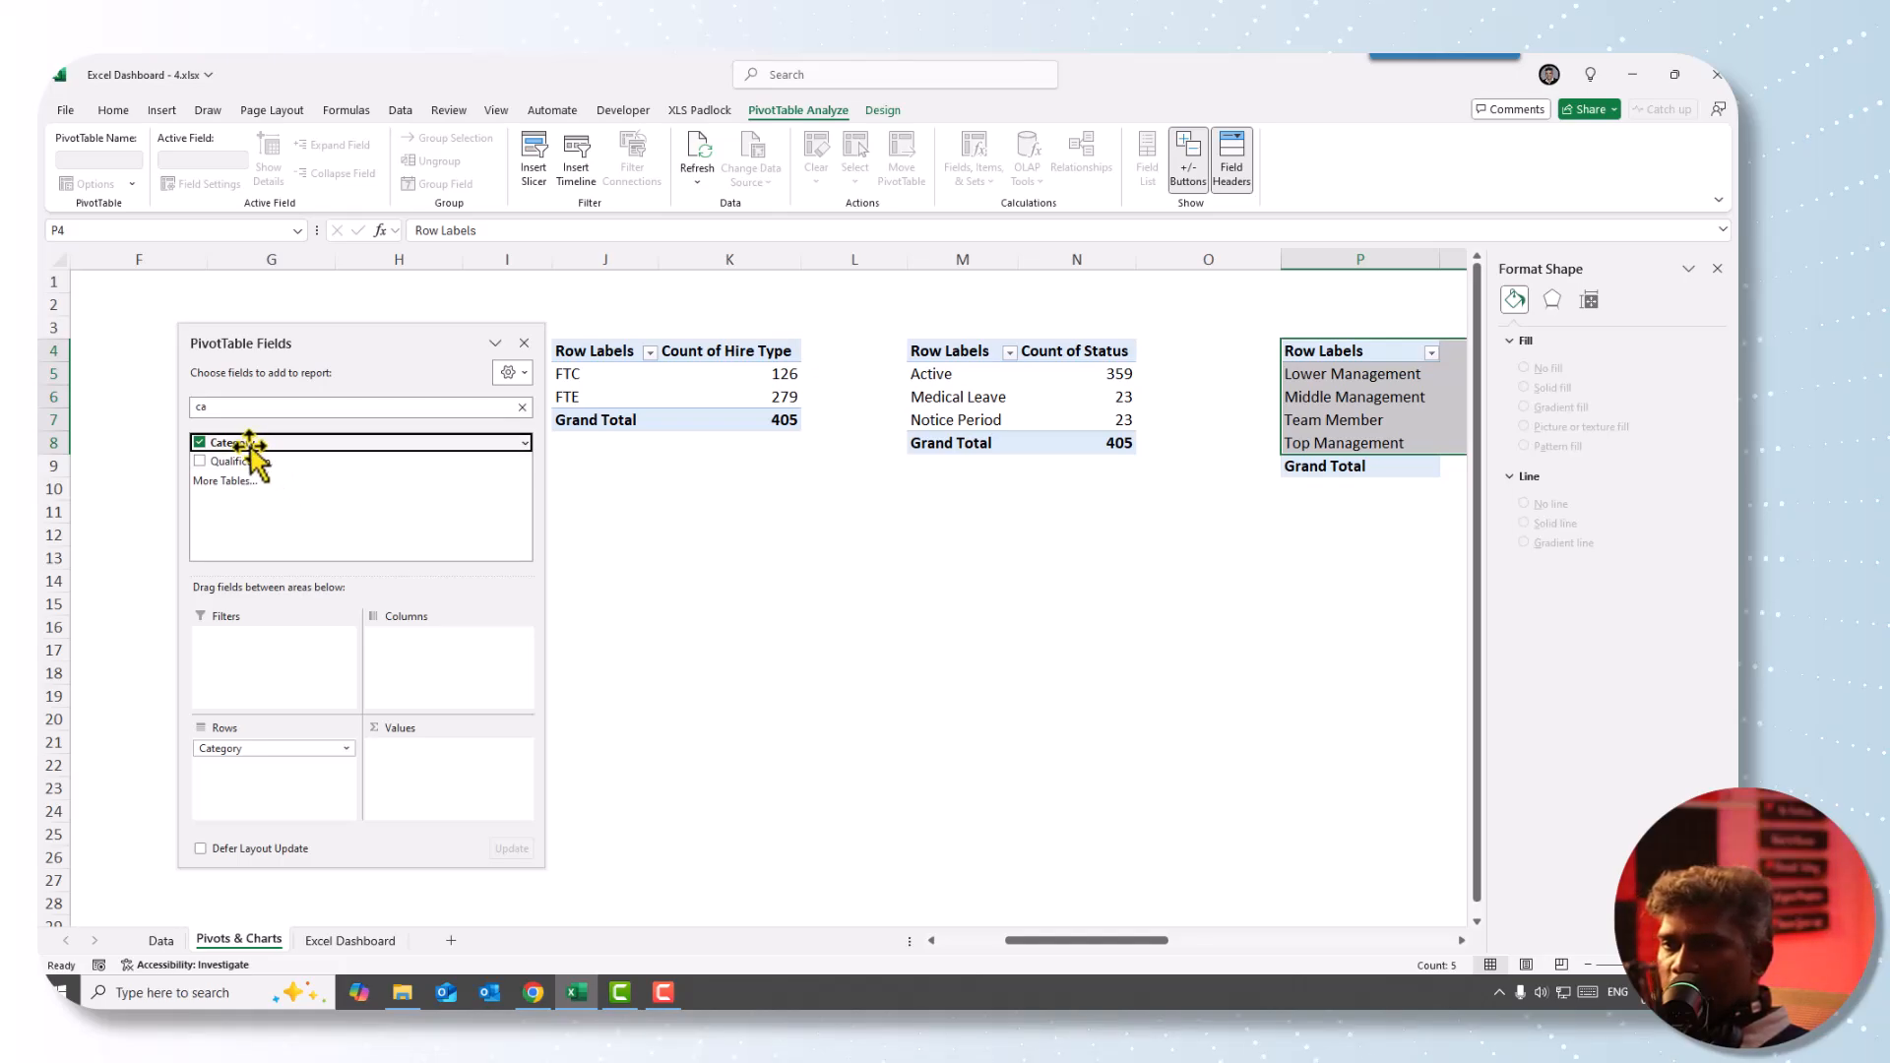
drag(246, 443, 452, 778)
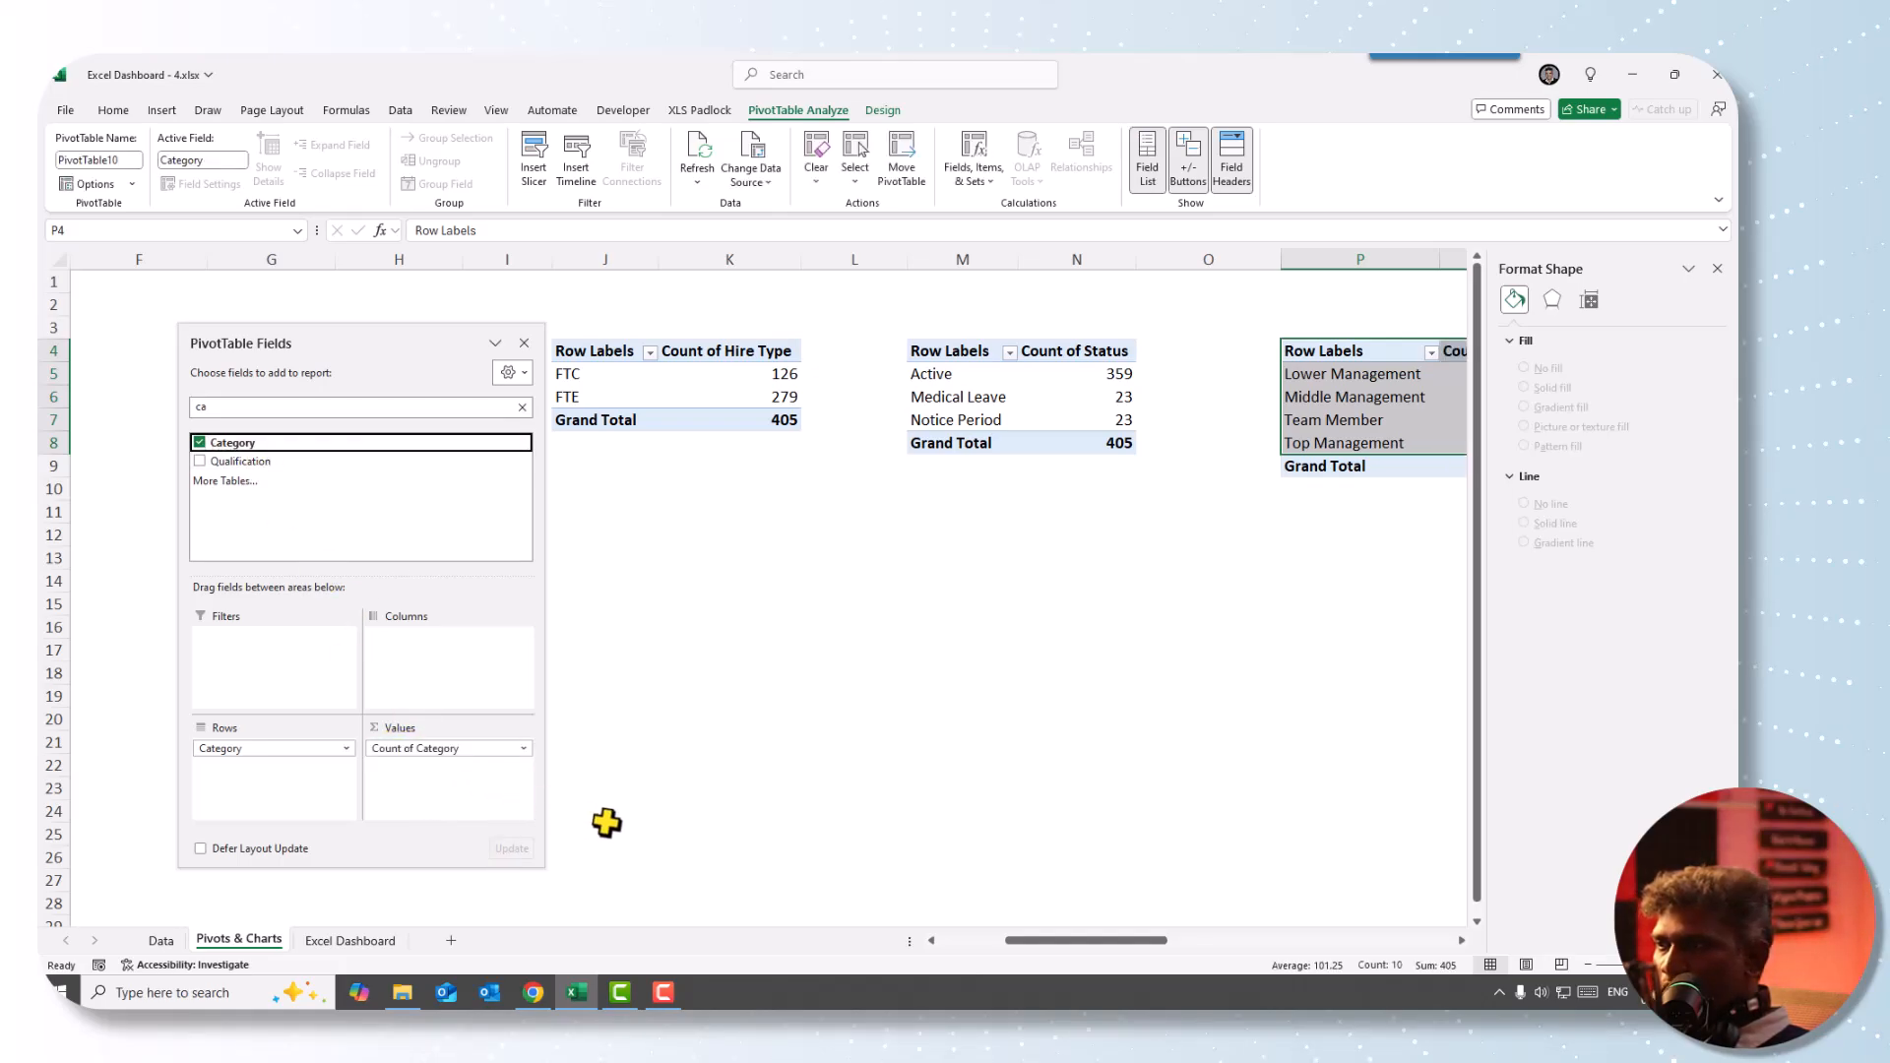
drag(1074, 947, 1117, 948)
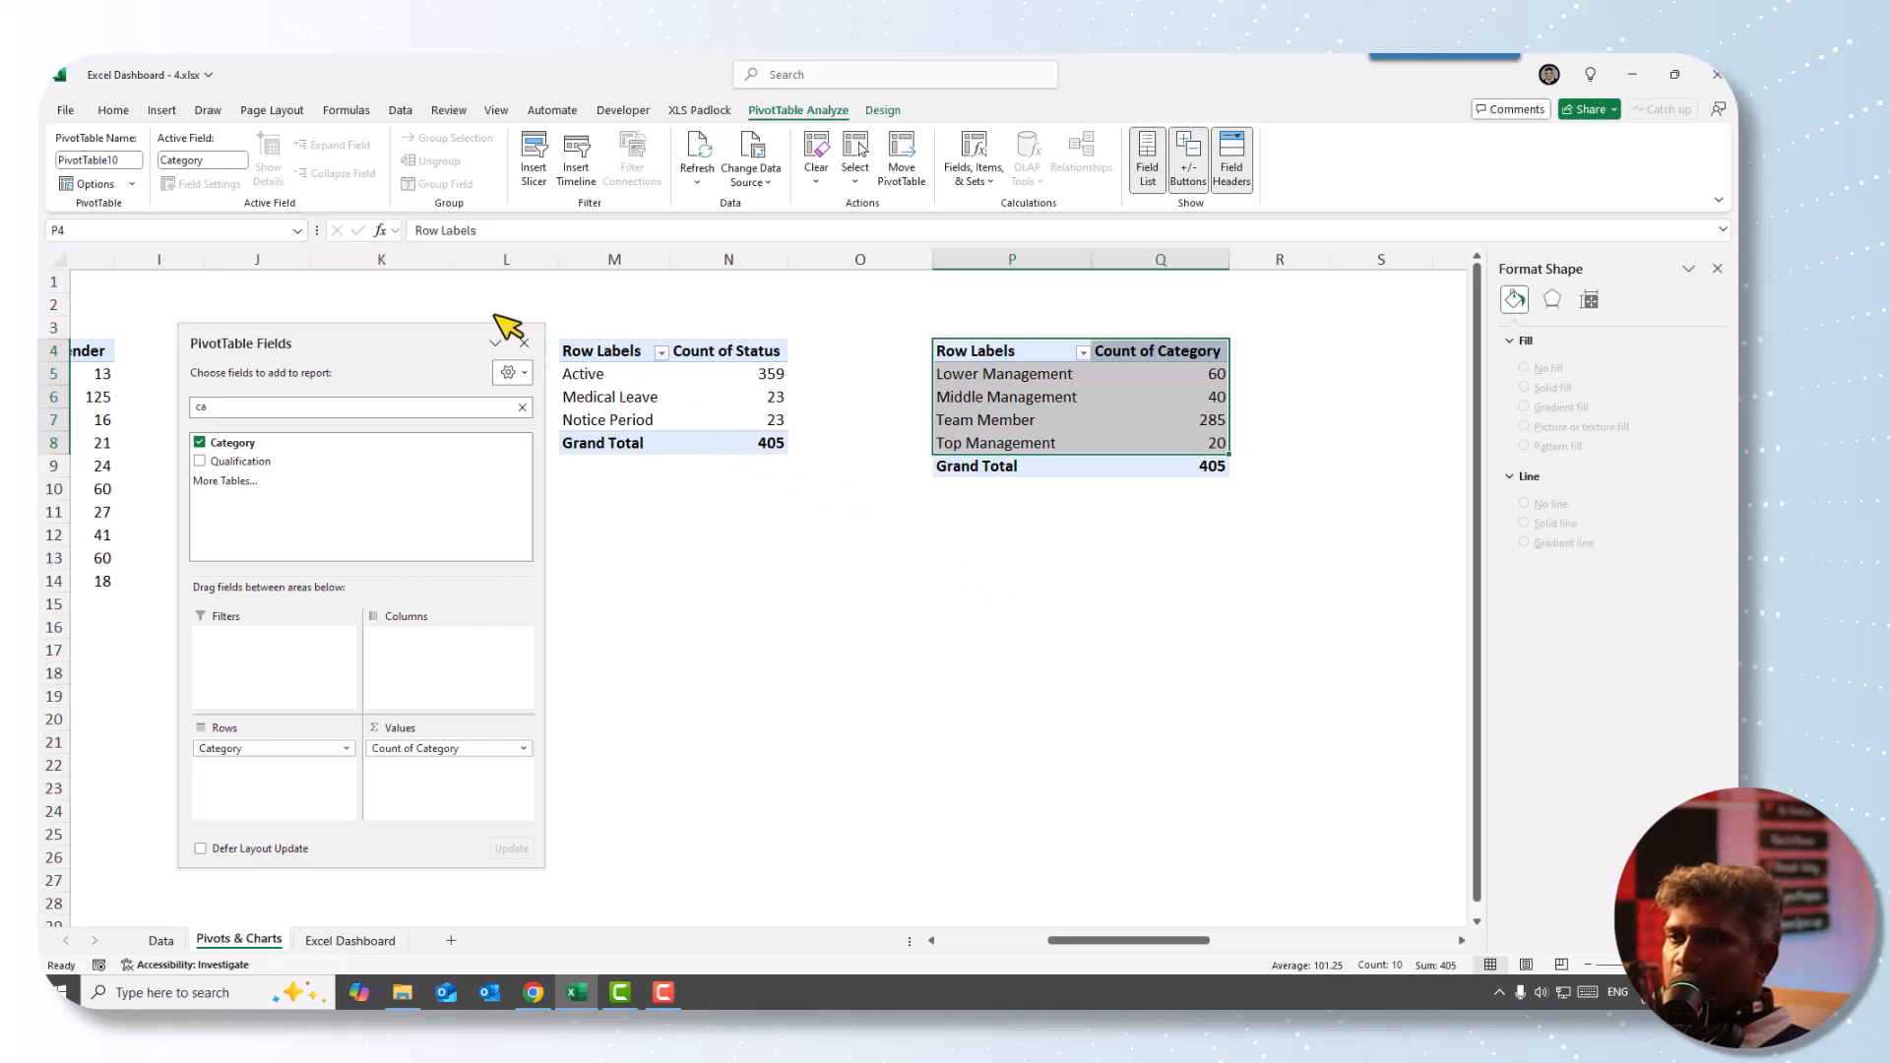
- Insert a 2-D clustered bar PivotChart from the category PivotTable at P4 and delete its legend
click(114, 112)
click(161, 110)
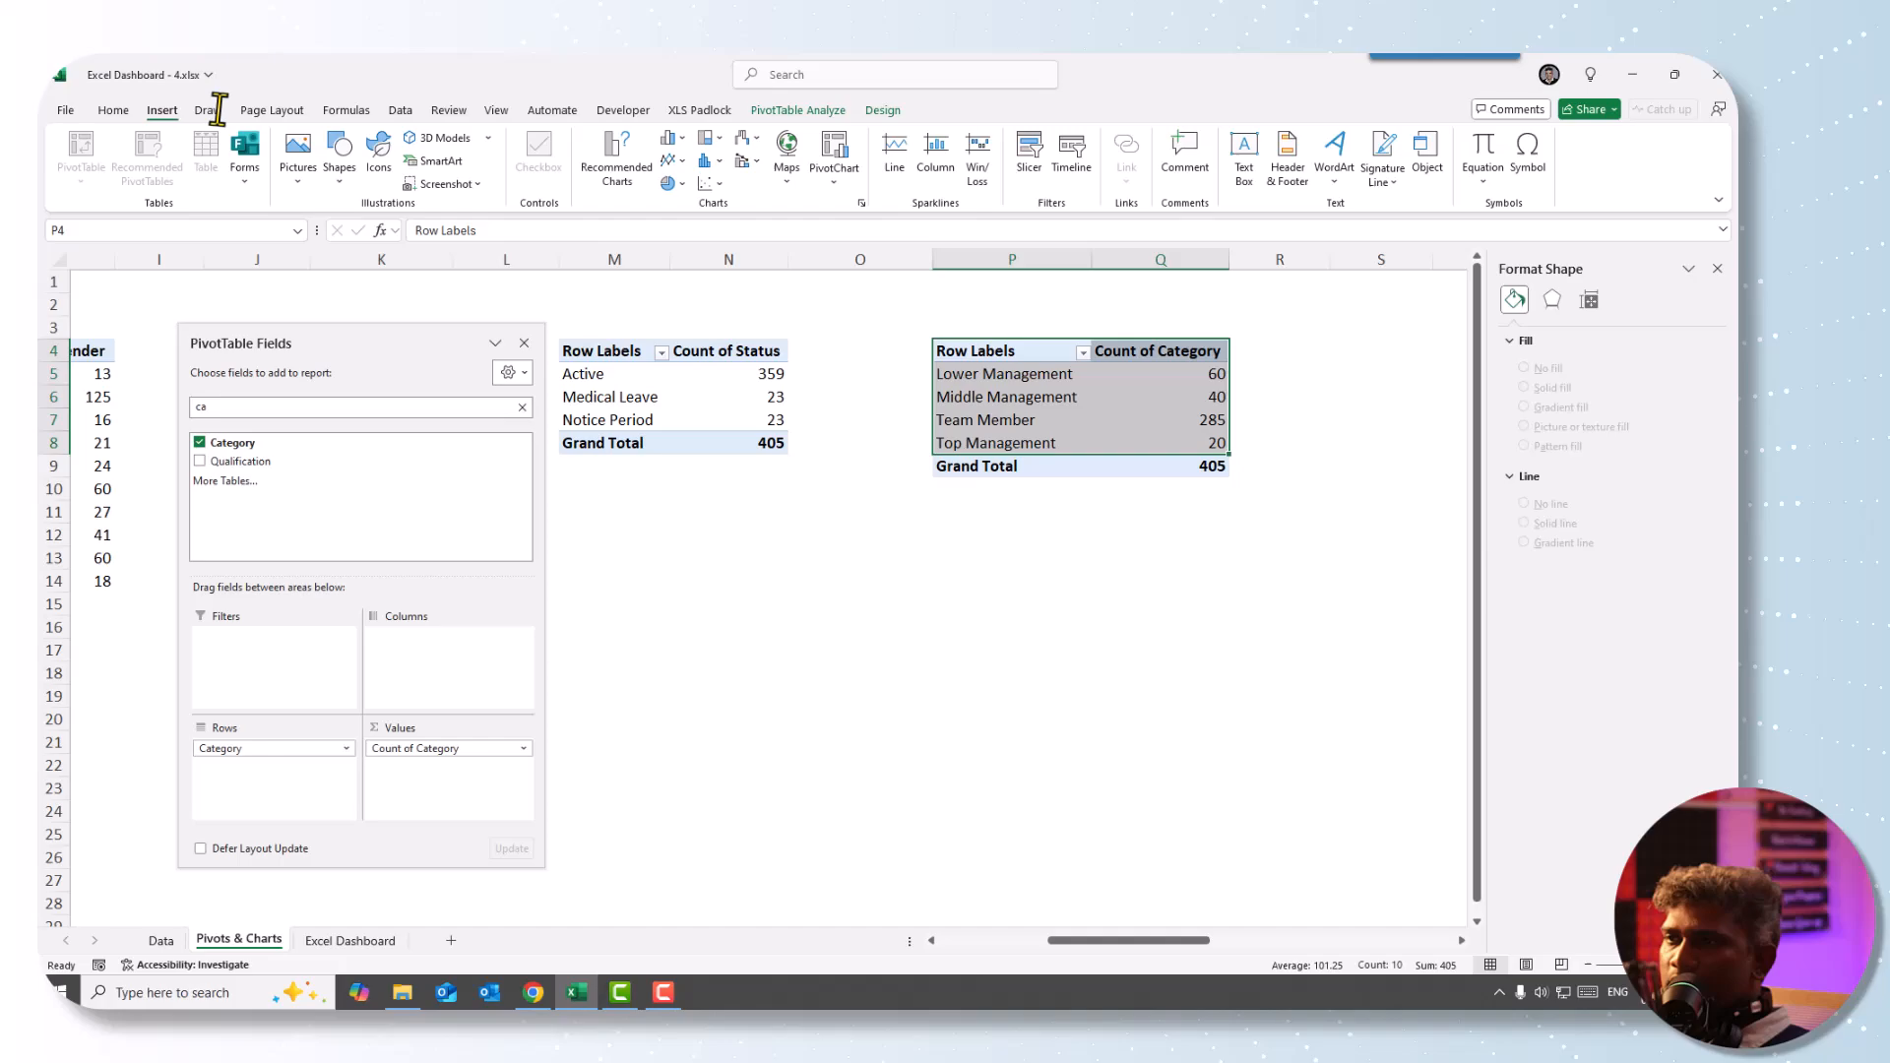
click(674, 140)
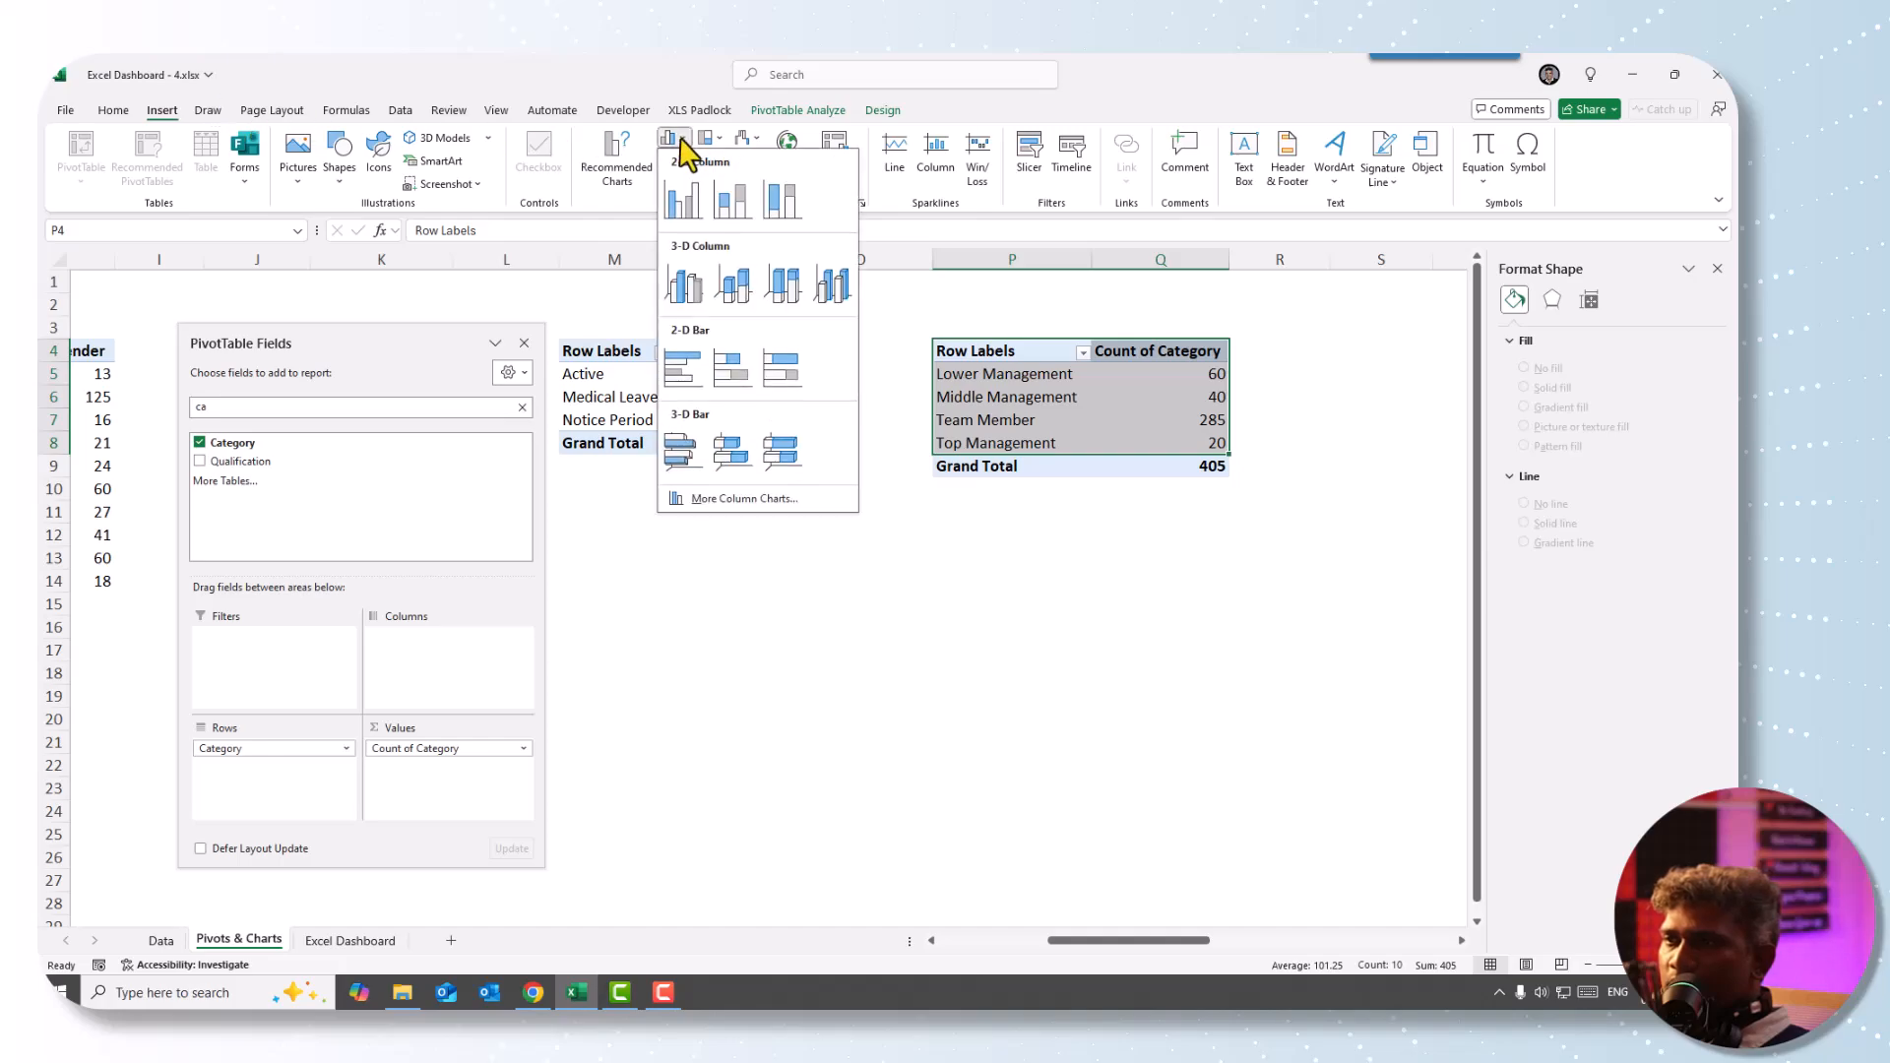
click(683, 367)
click(1010, 638)
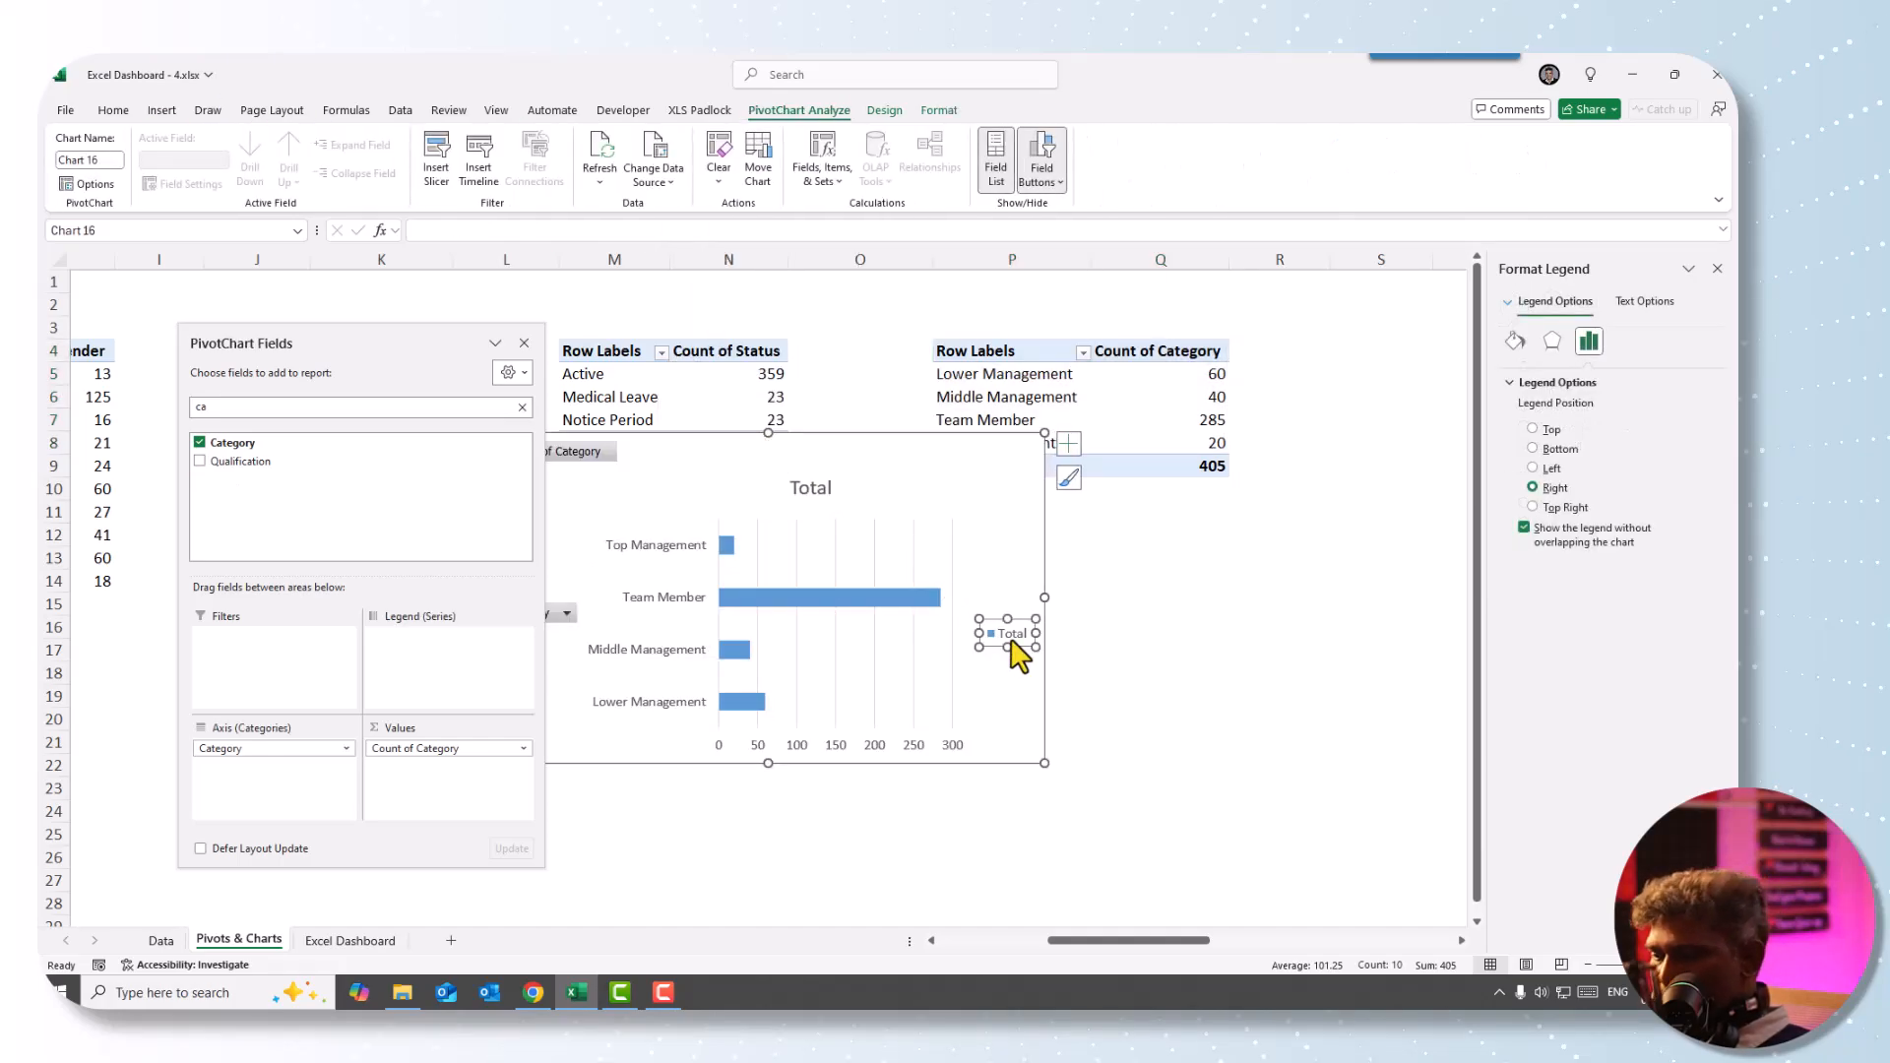
key(Delete)
- Change the category chart's title to "Emp. Catagory"
click(810, 492)
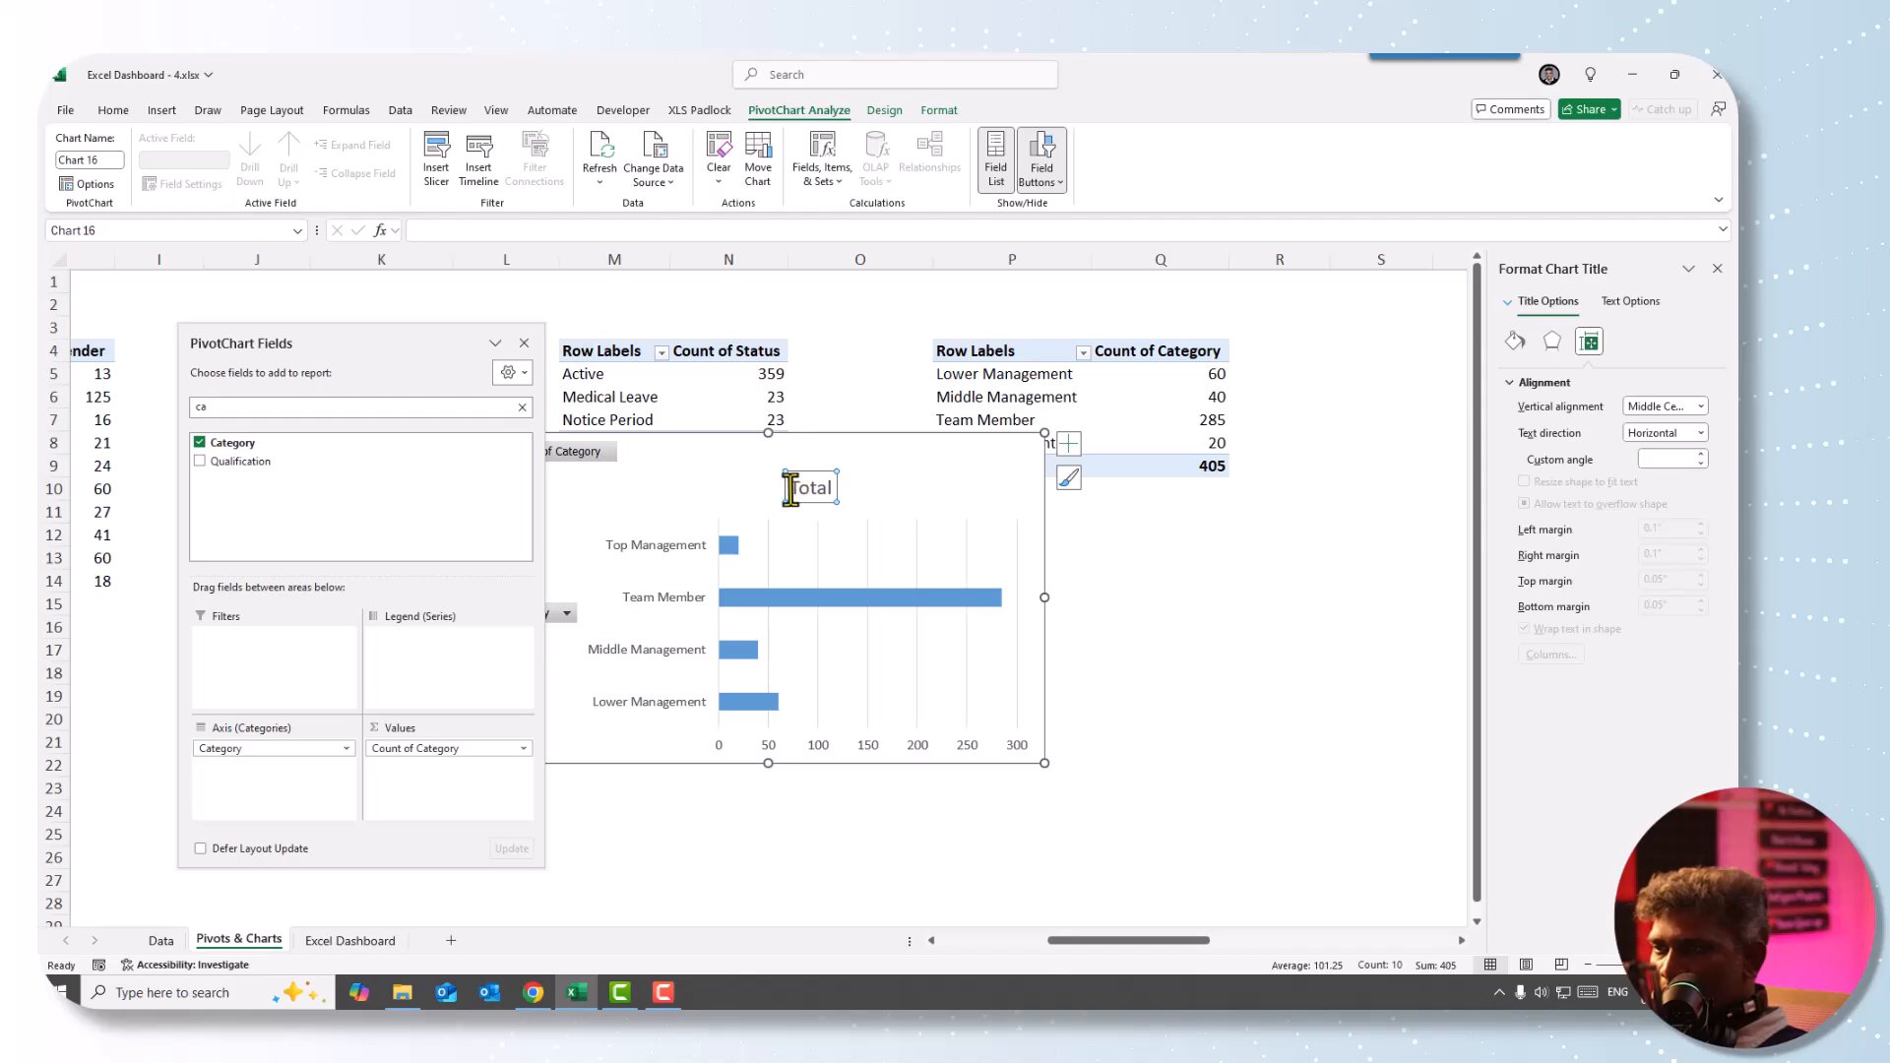
drag(791, 489, 832, 489)
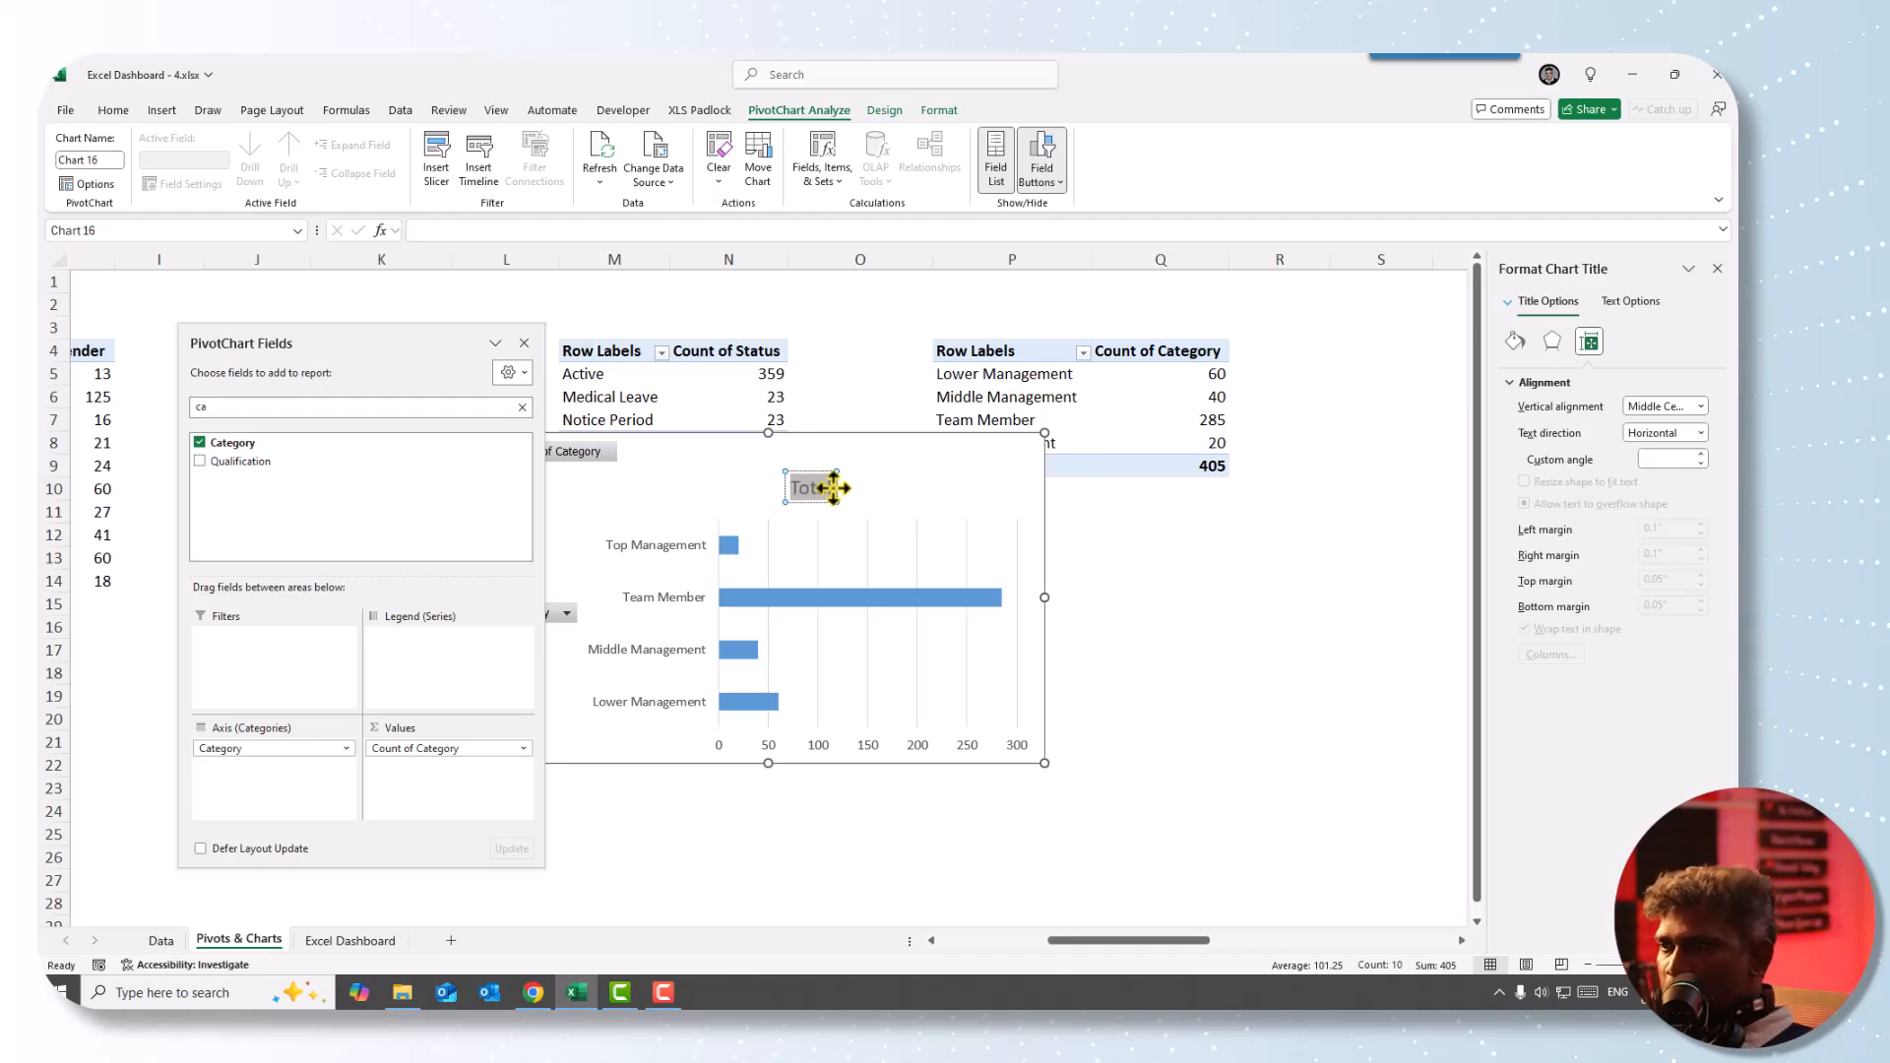
text(Em)
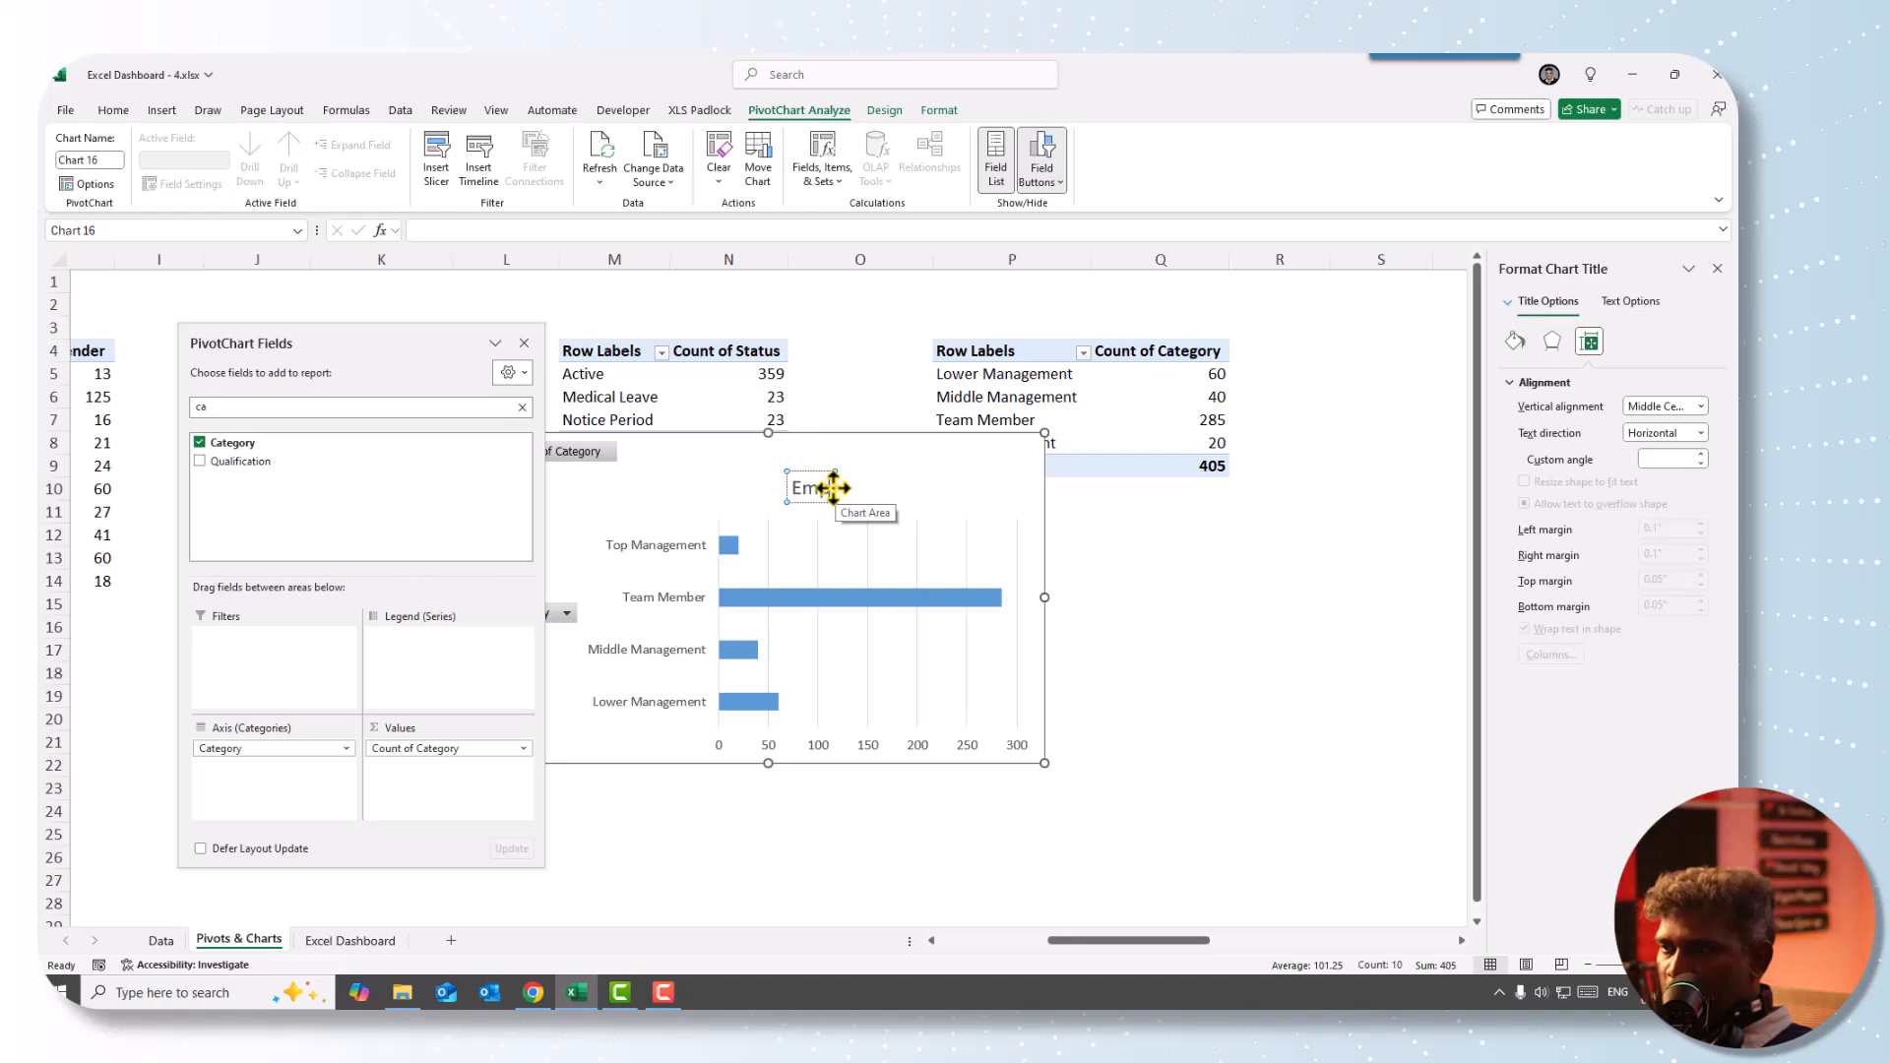
text(p.)
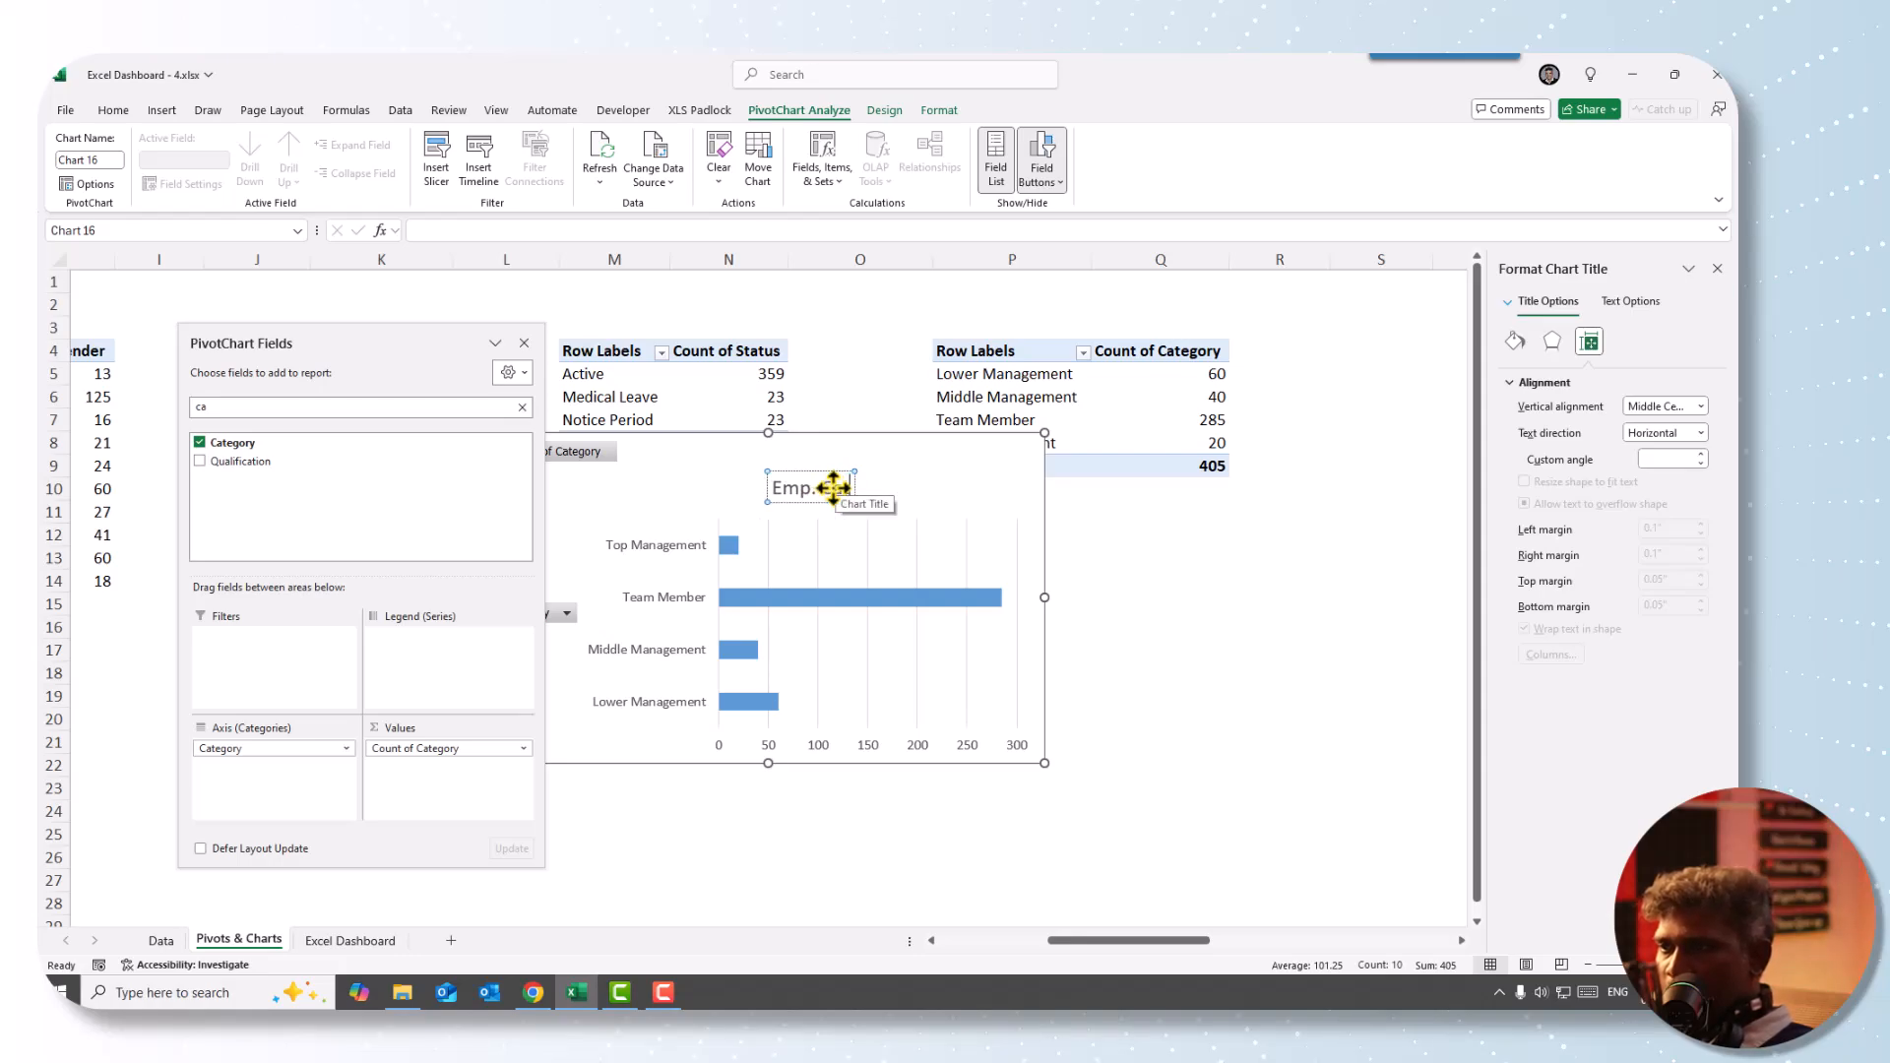
text( Category)
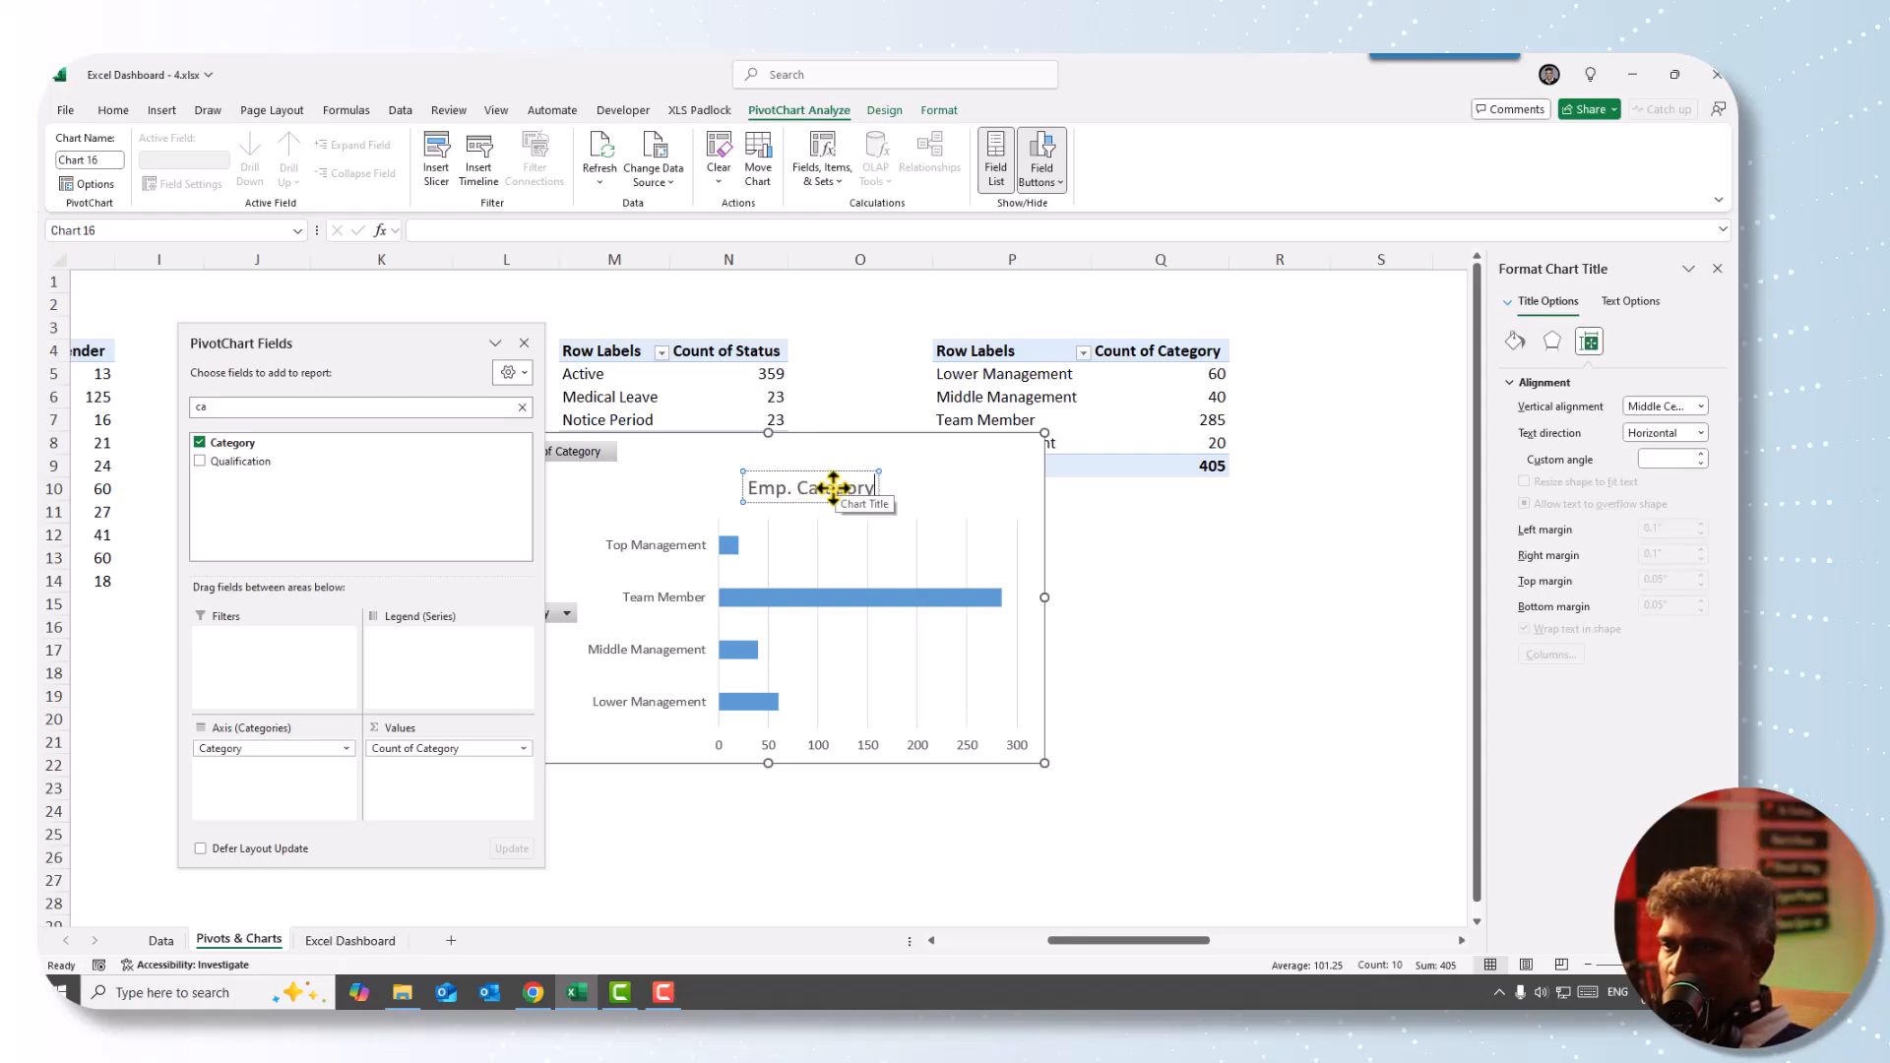
click(772, 462)
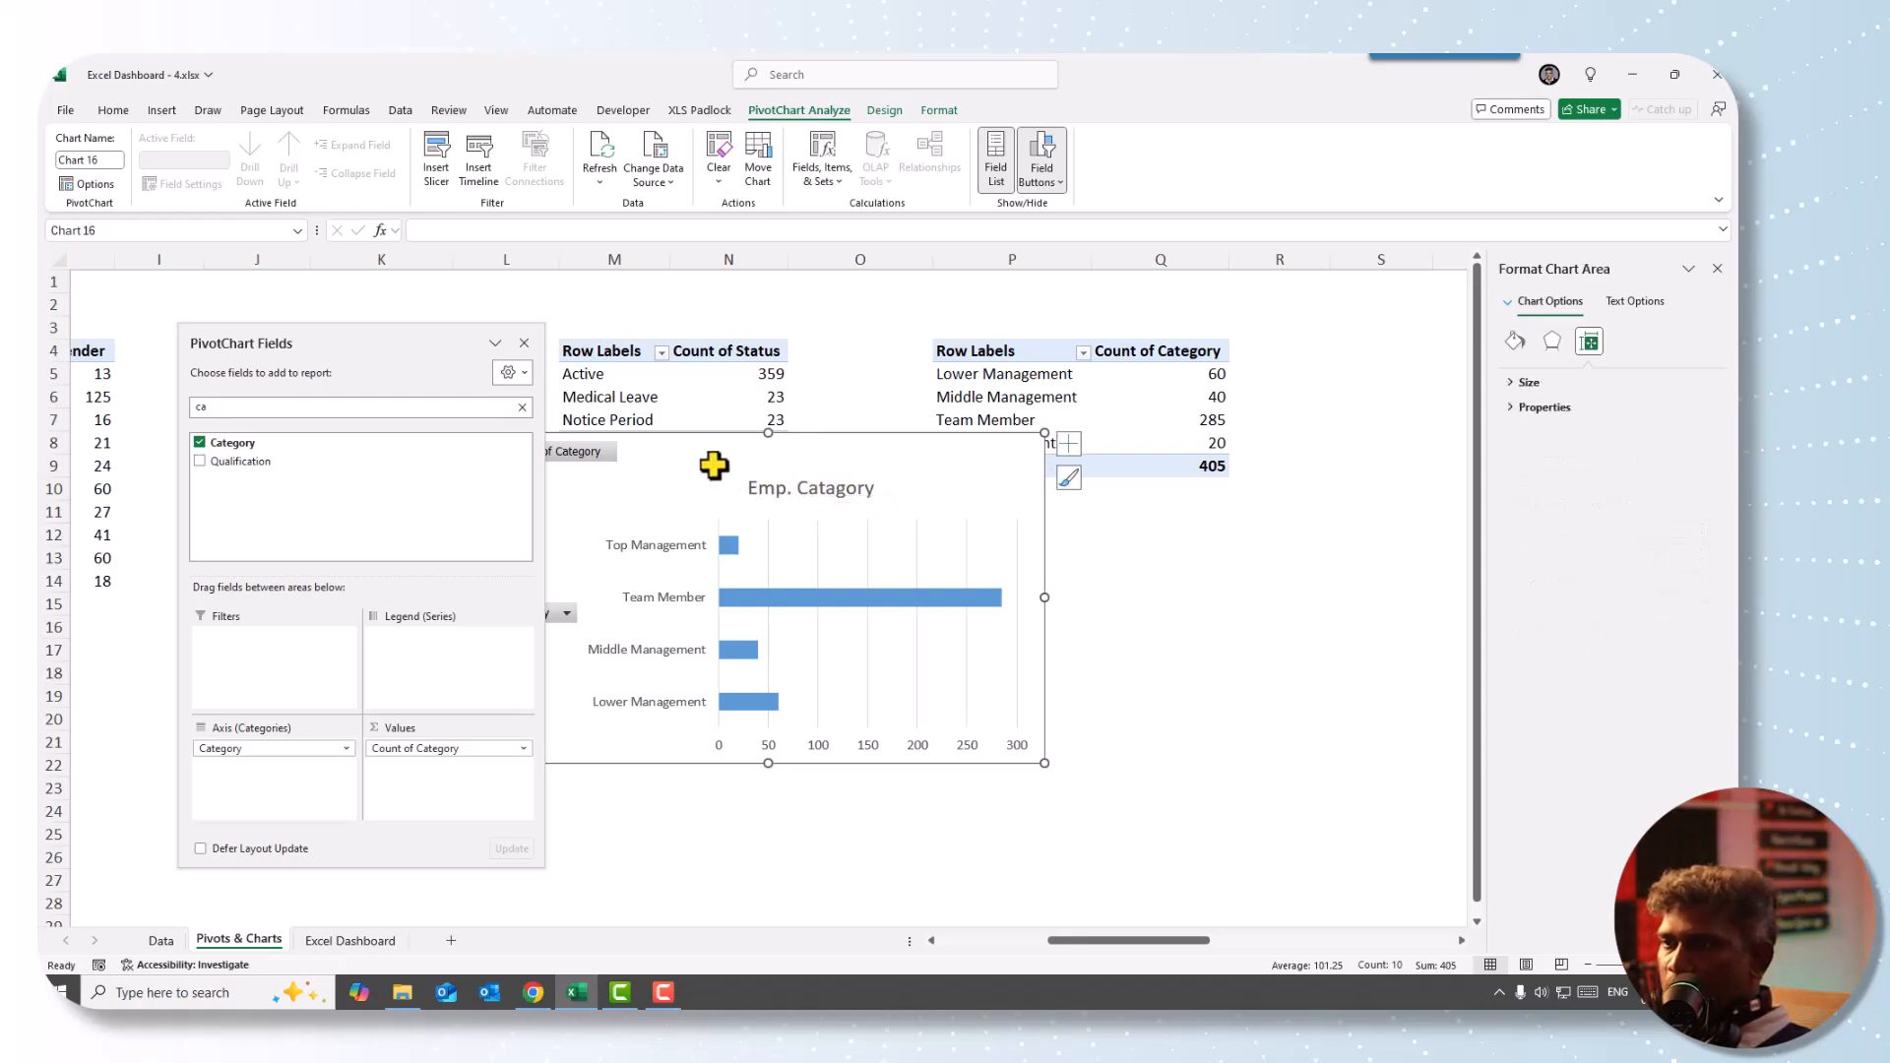
- Hide all field buttons on the Emp. Catagory chart and delete its major gridlines
click(1046, 154)
click(890, 534)
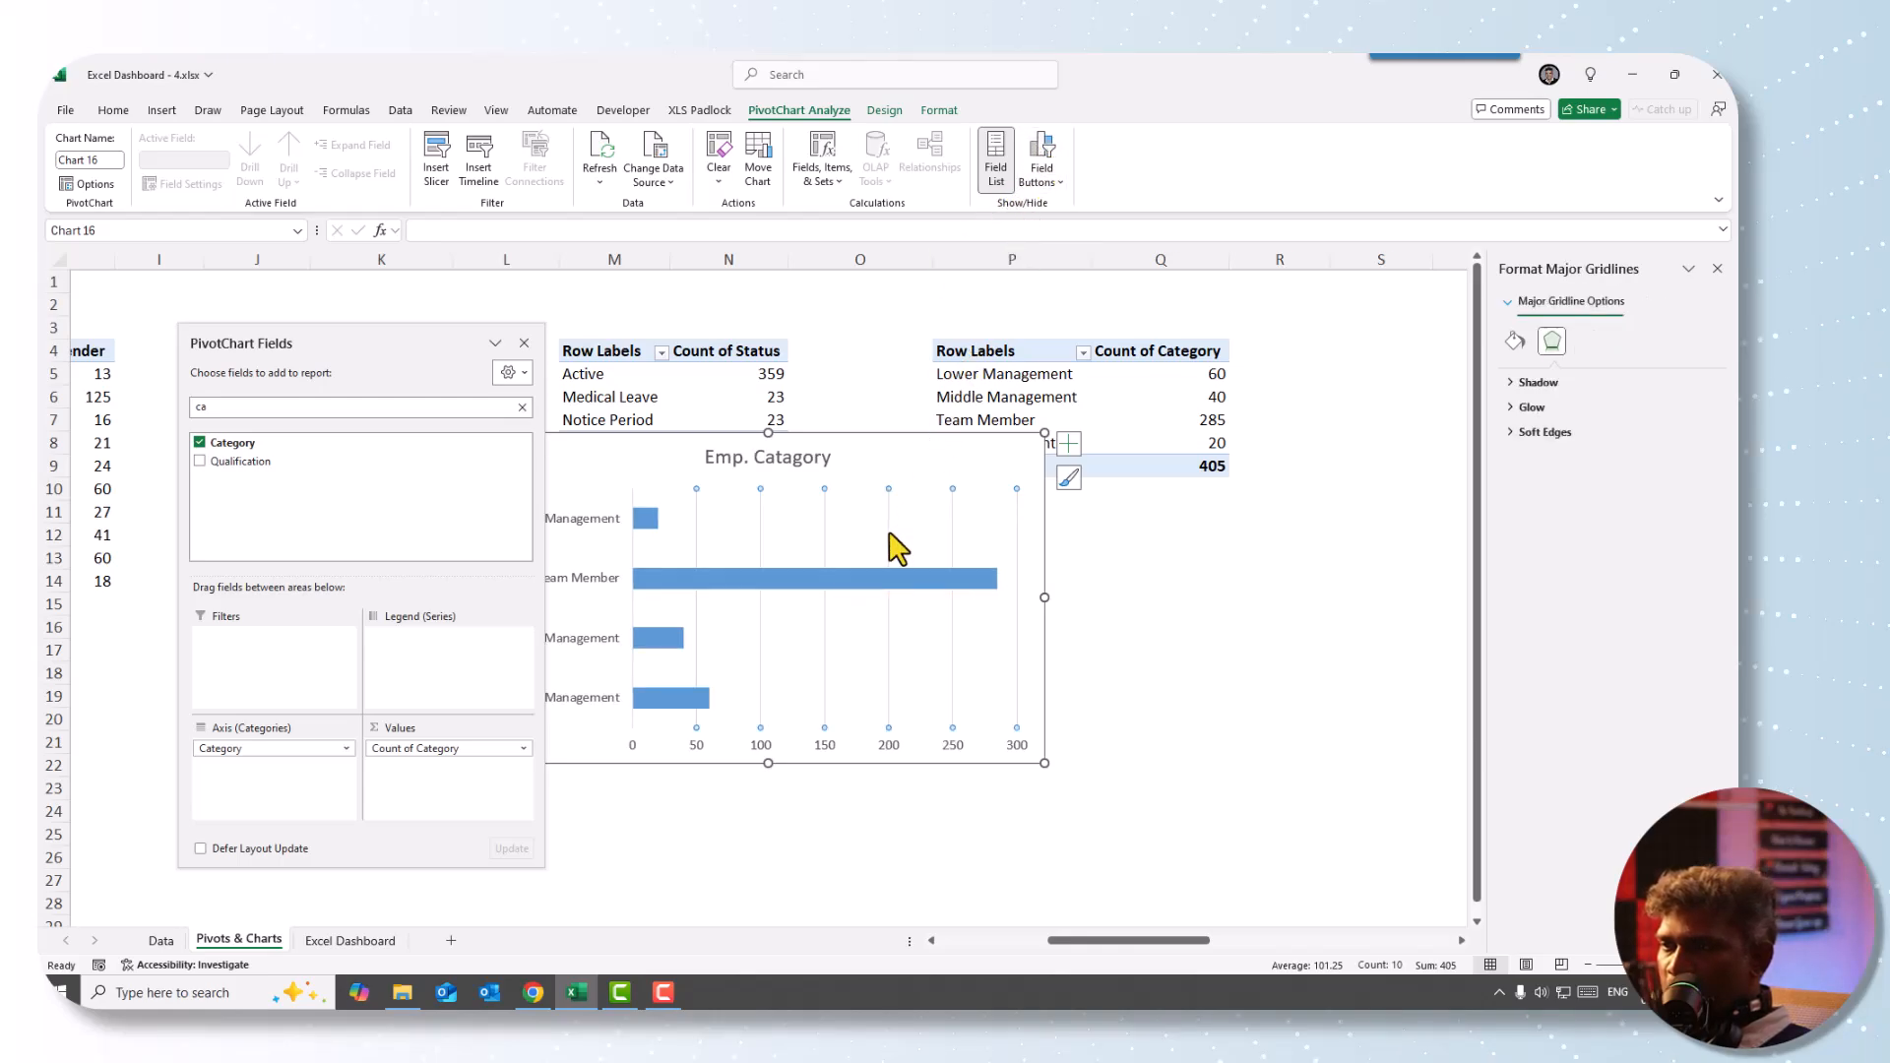
- Add data labels to the bars of the Emp. Catagory chart
click(777, 581)
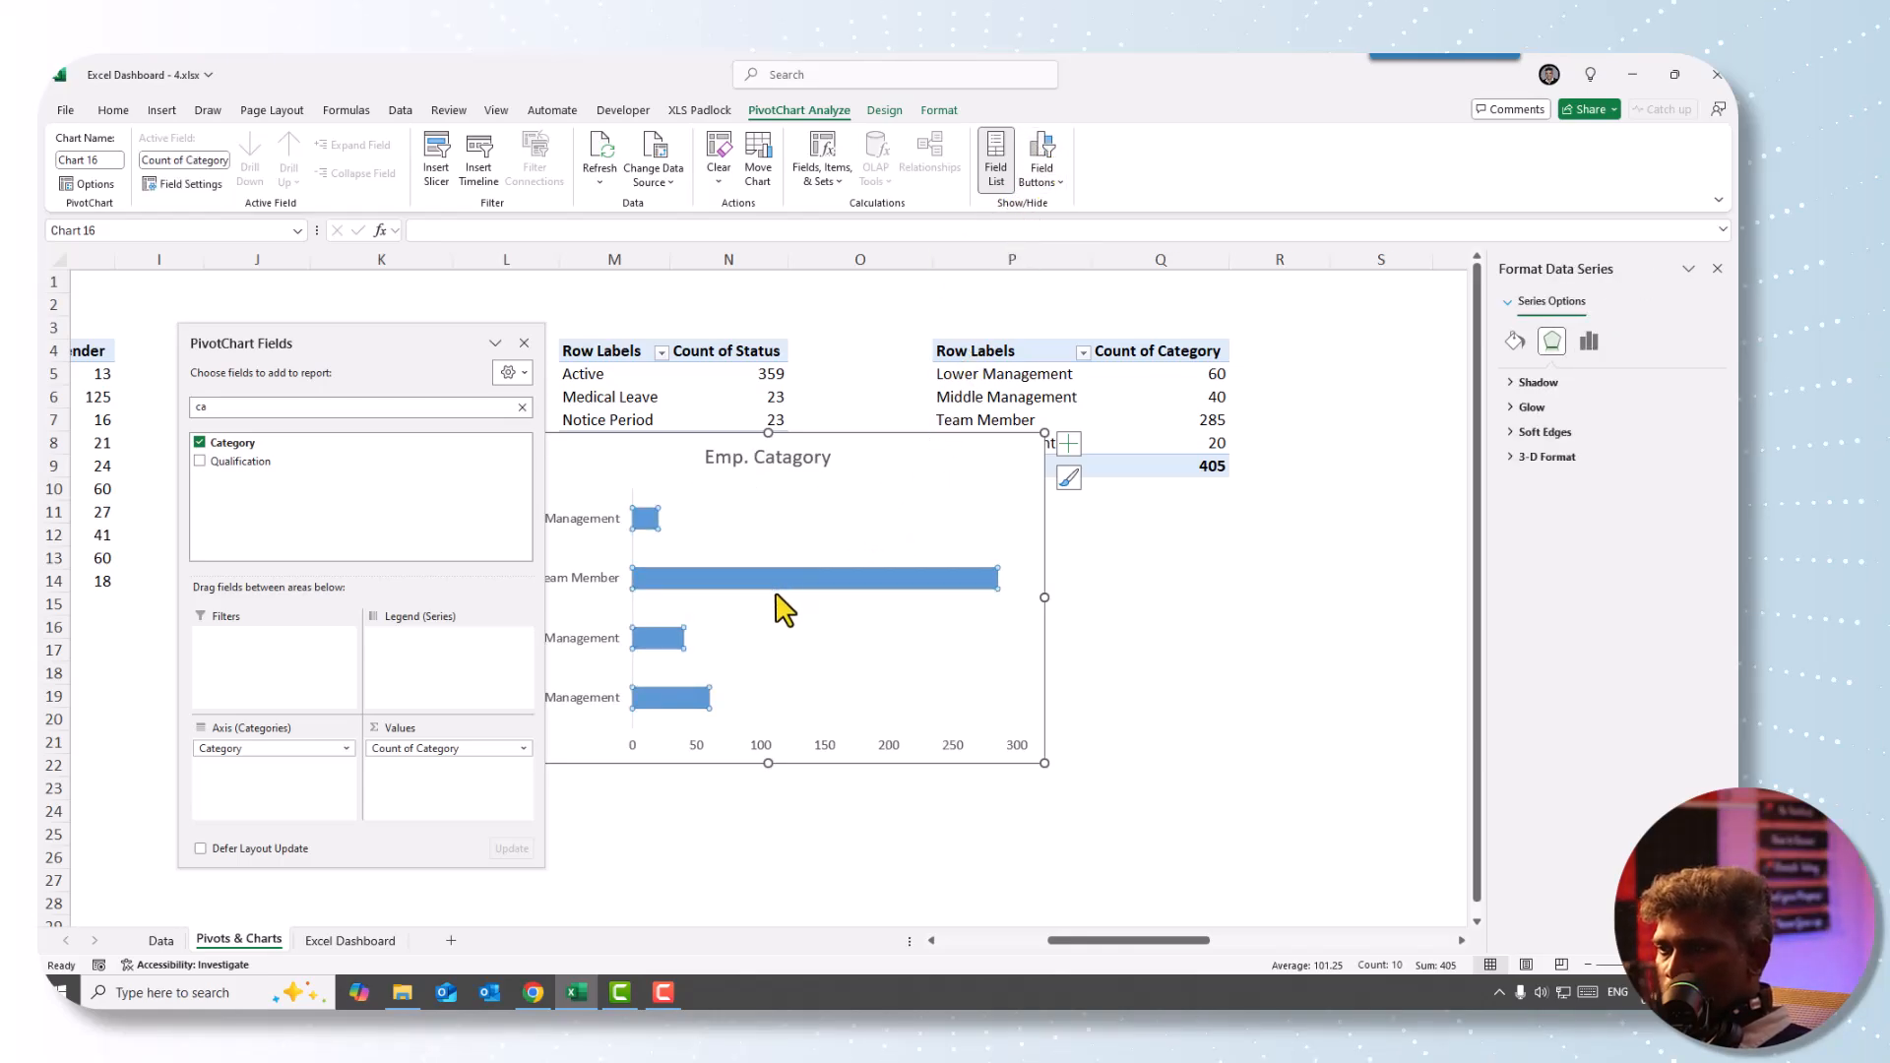
right_click(777, 583)
click(856, 786)
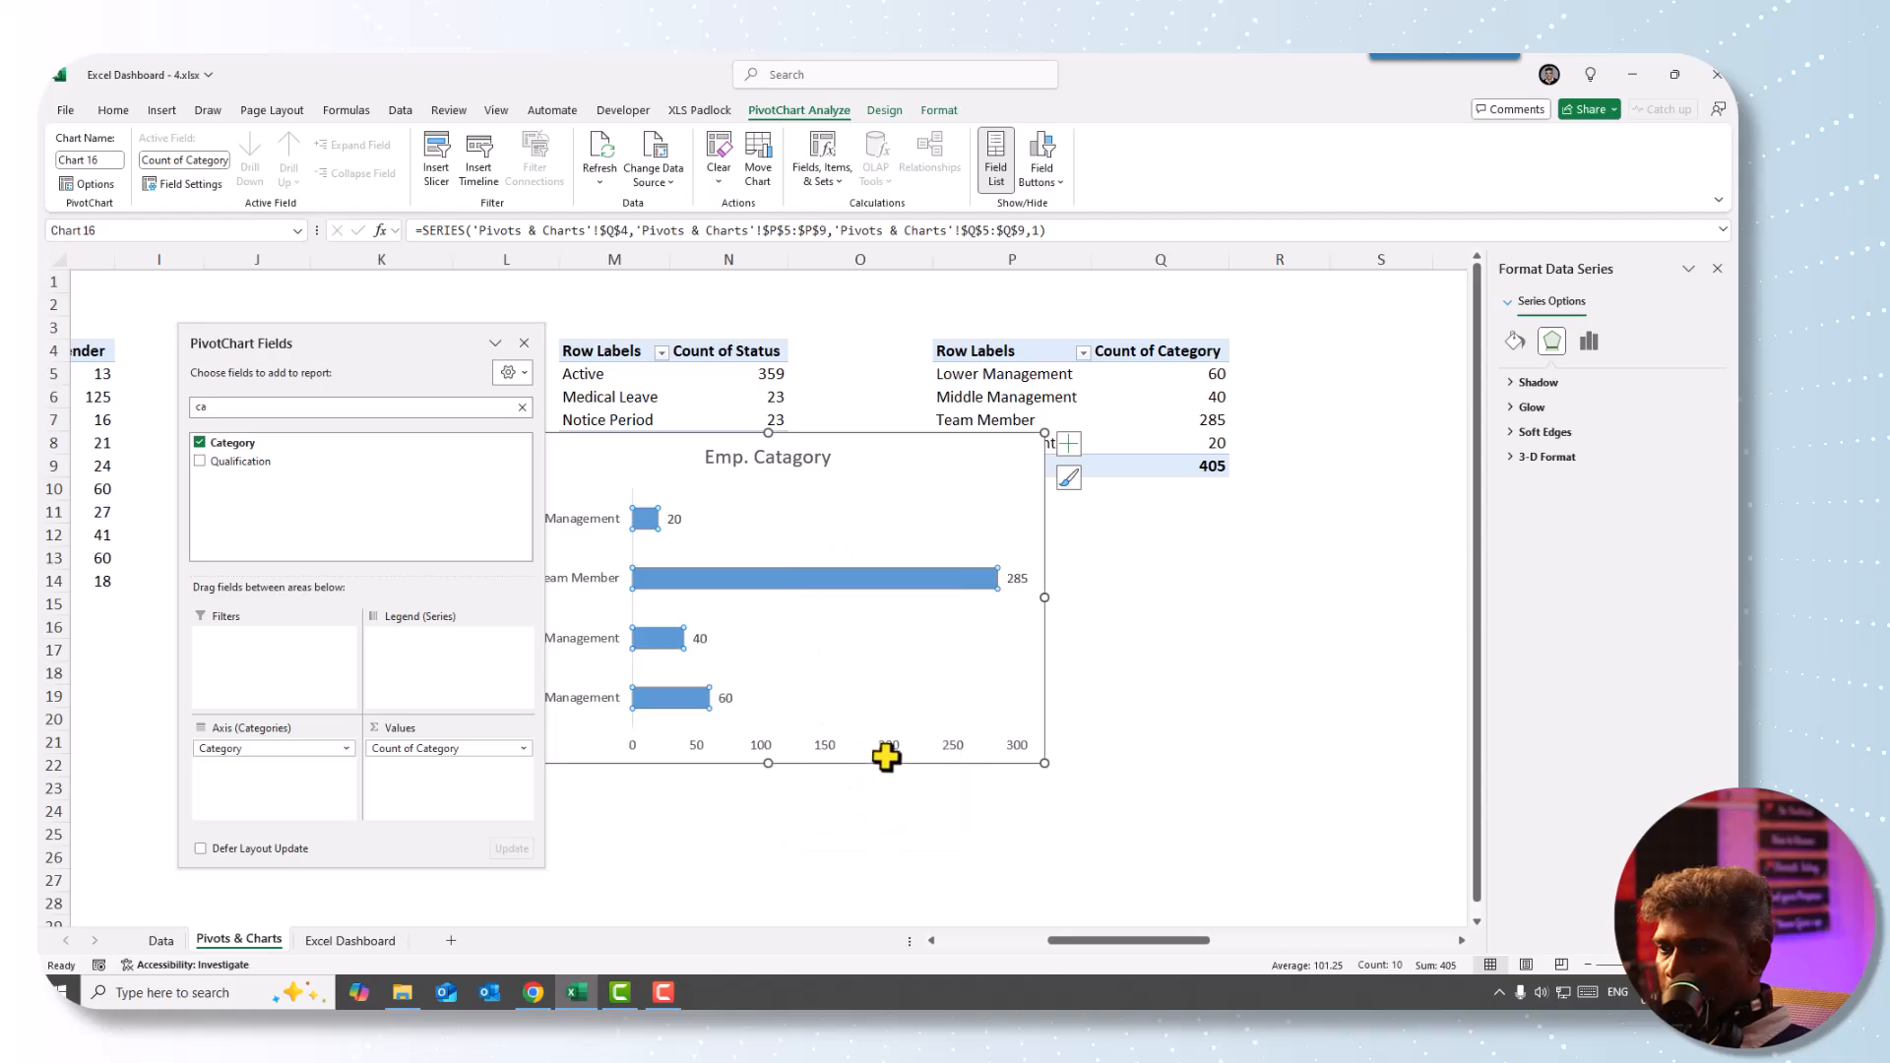
- Give the Emp. Catagory chart's data labels a rectangular shape and black font colour
click(1016, 580)
right_click(1017, 583)
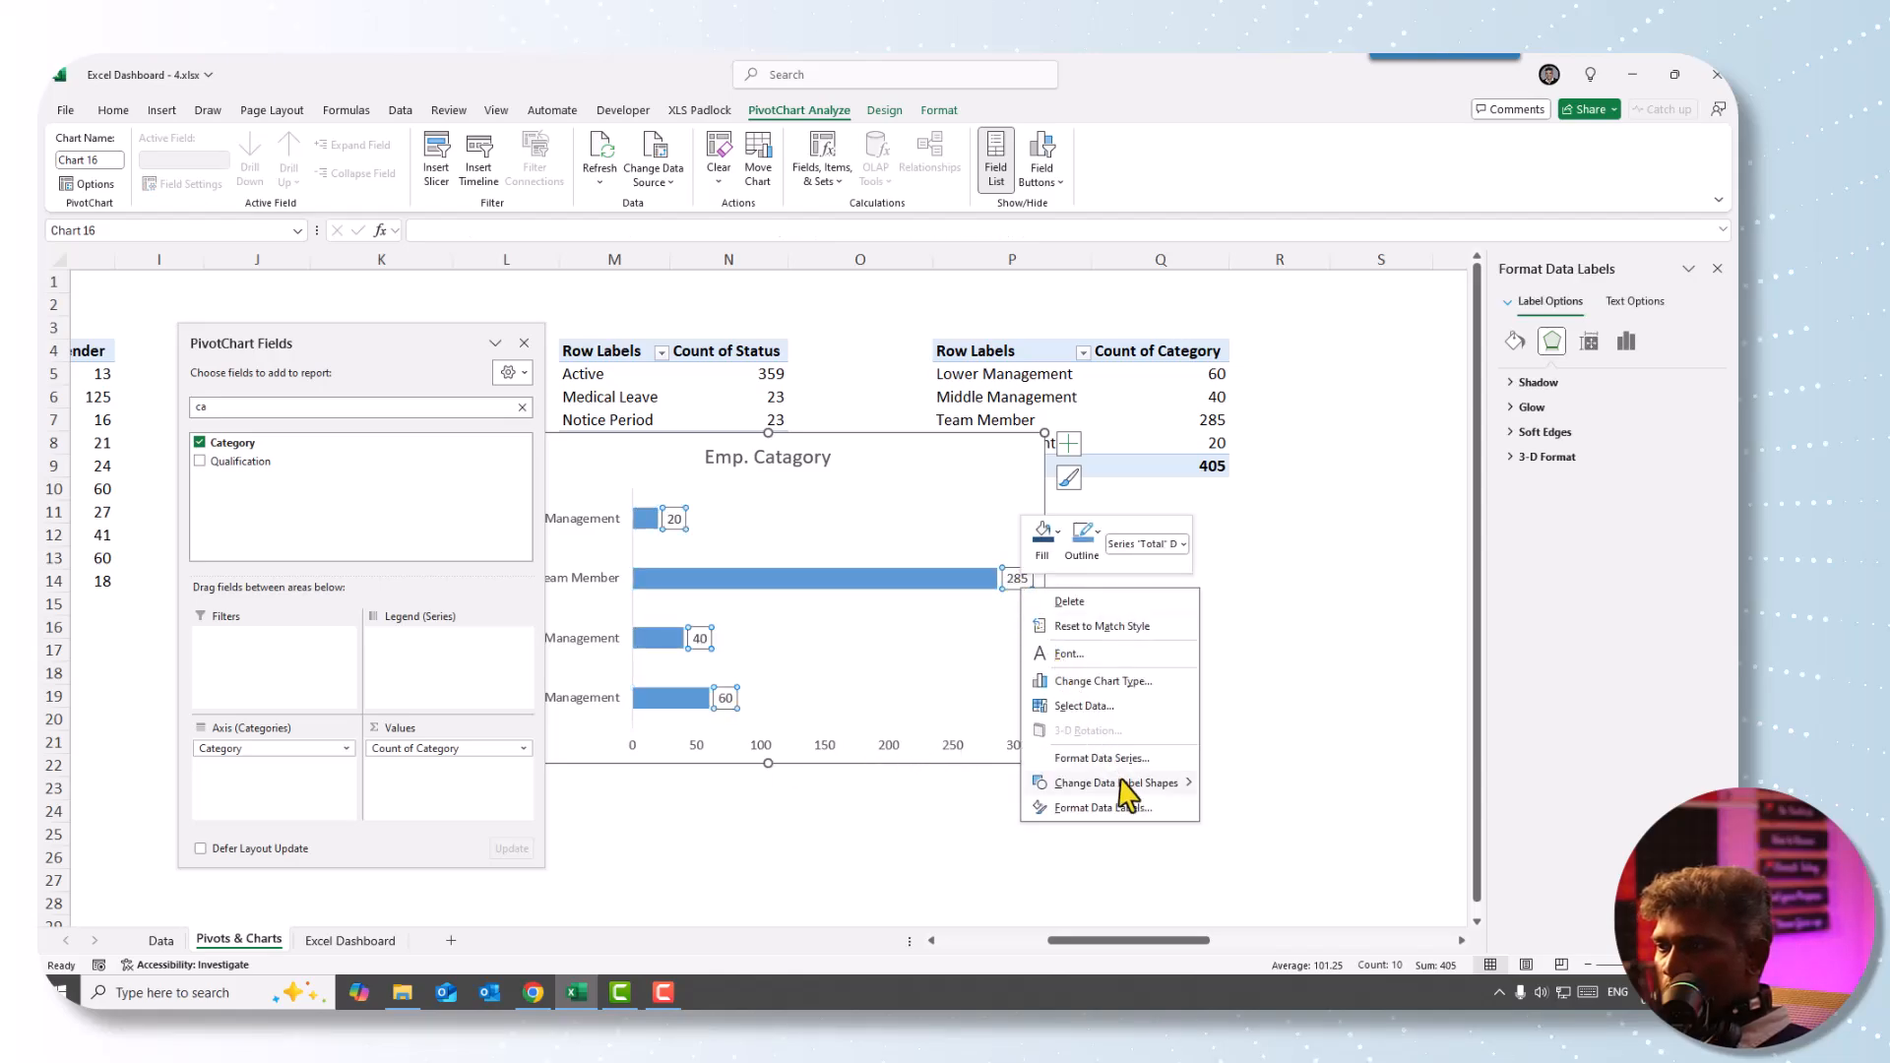
mouse_move(1122, 794)
click(1233, 809)
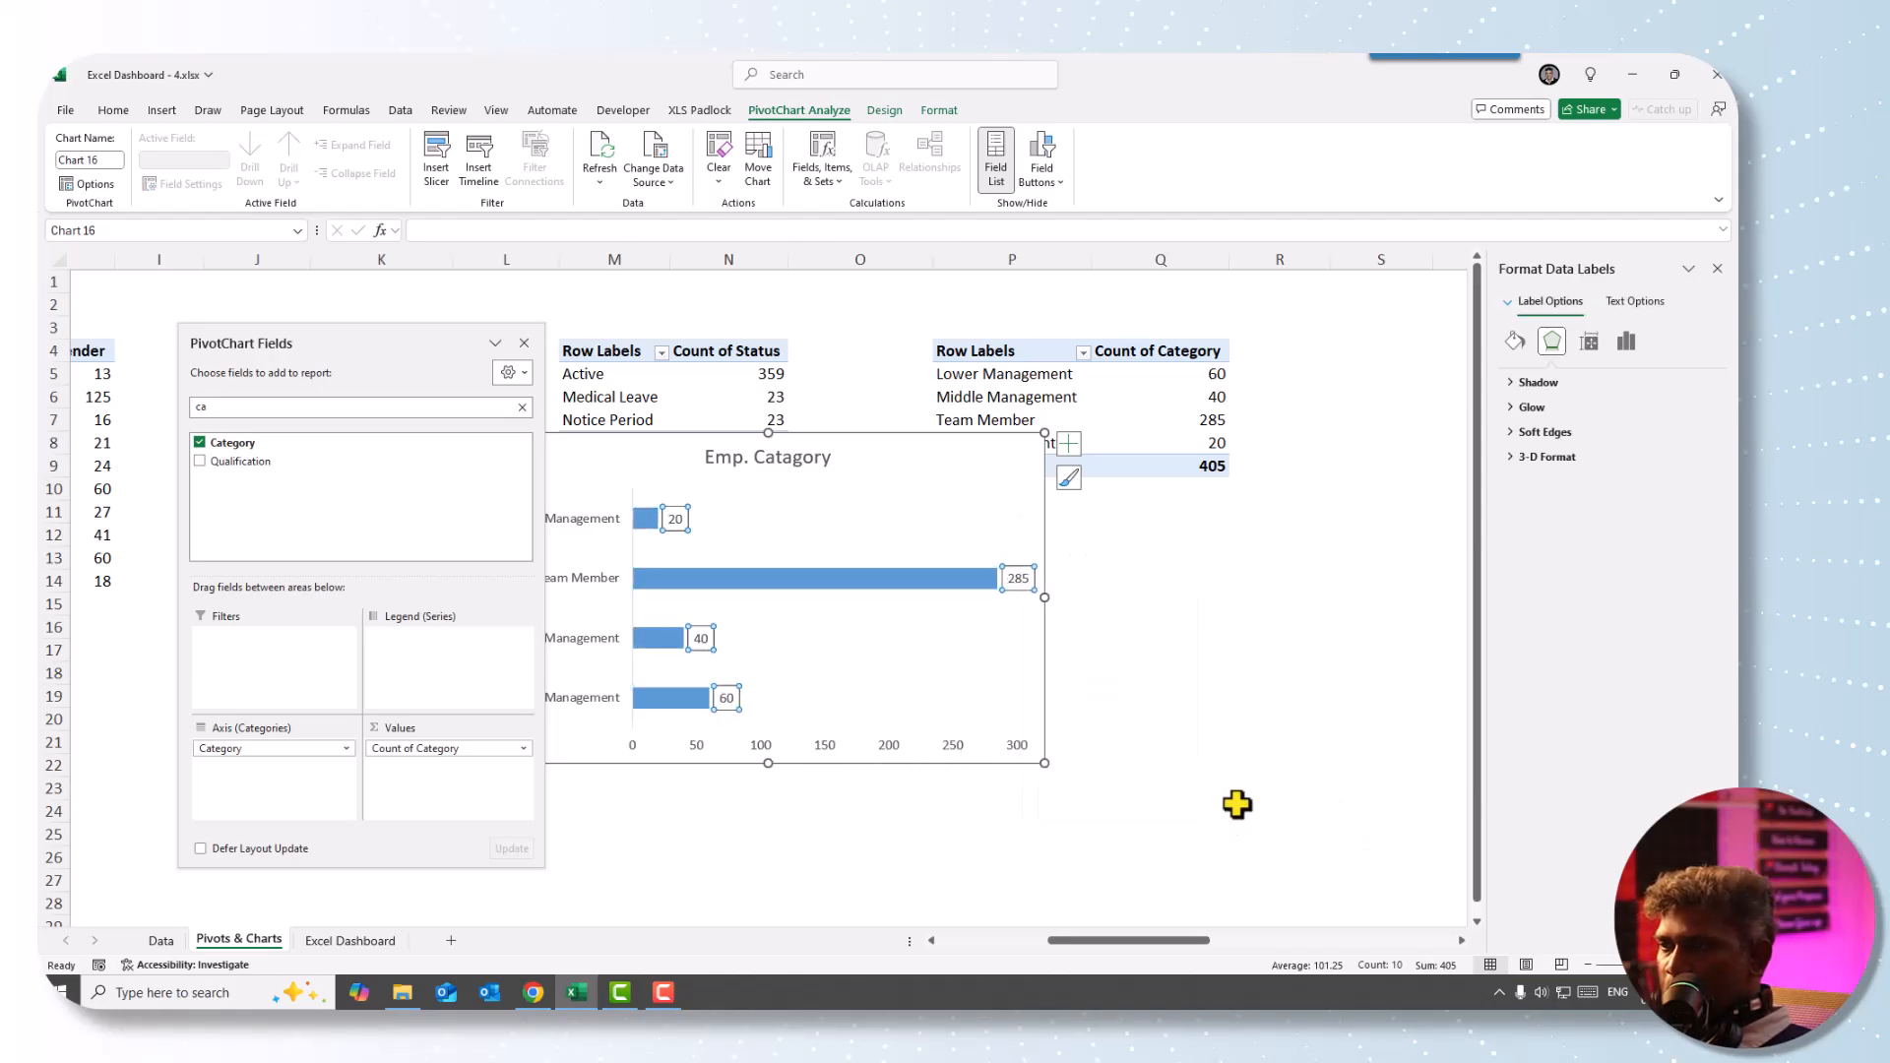
click(128, 113)
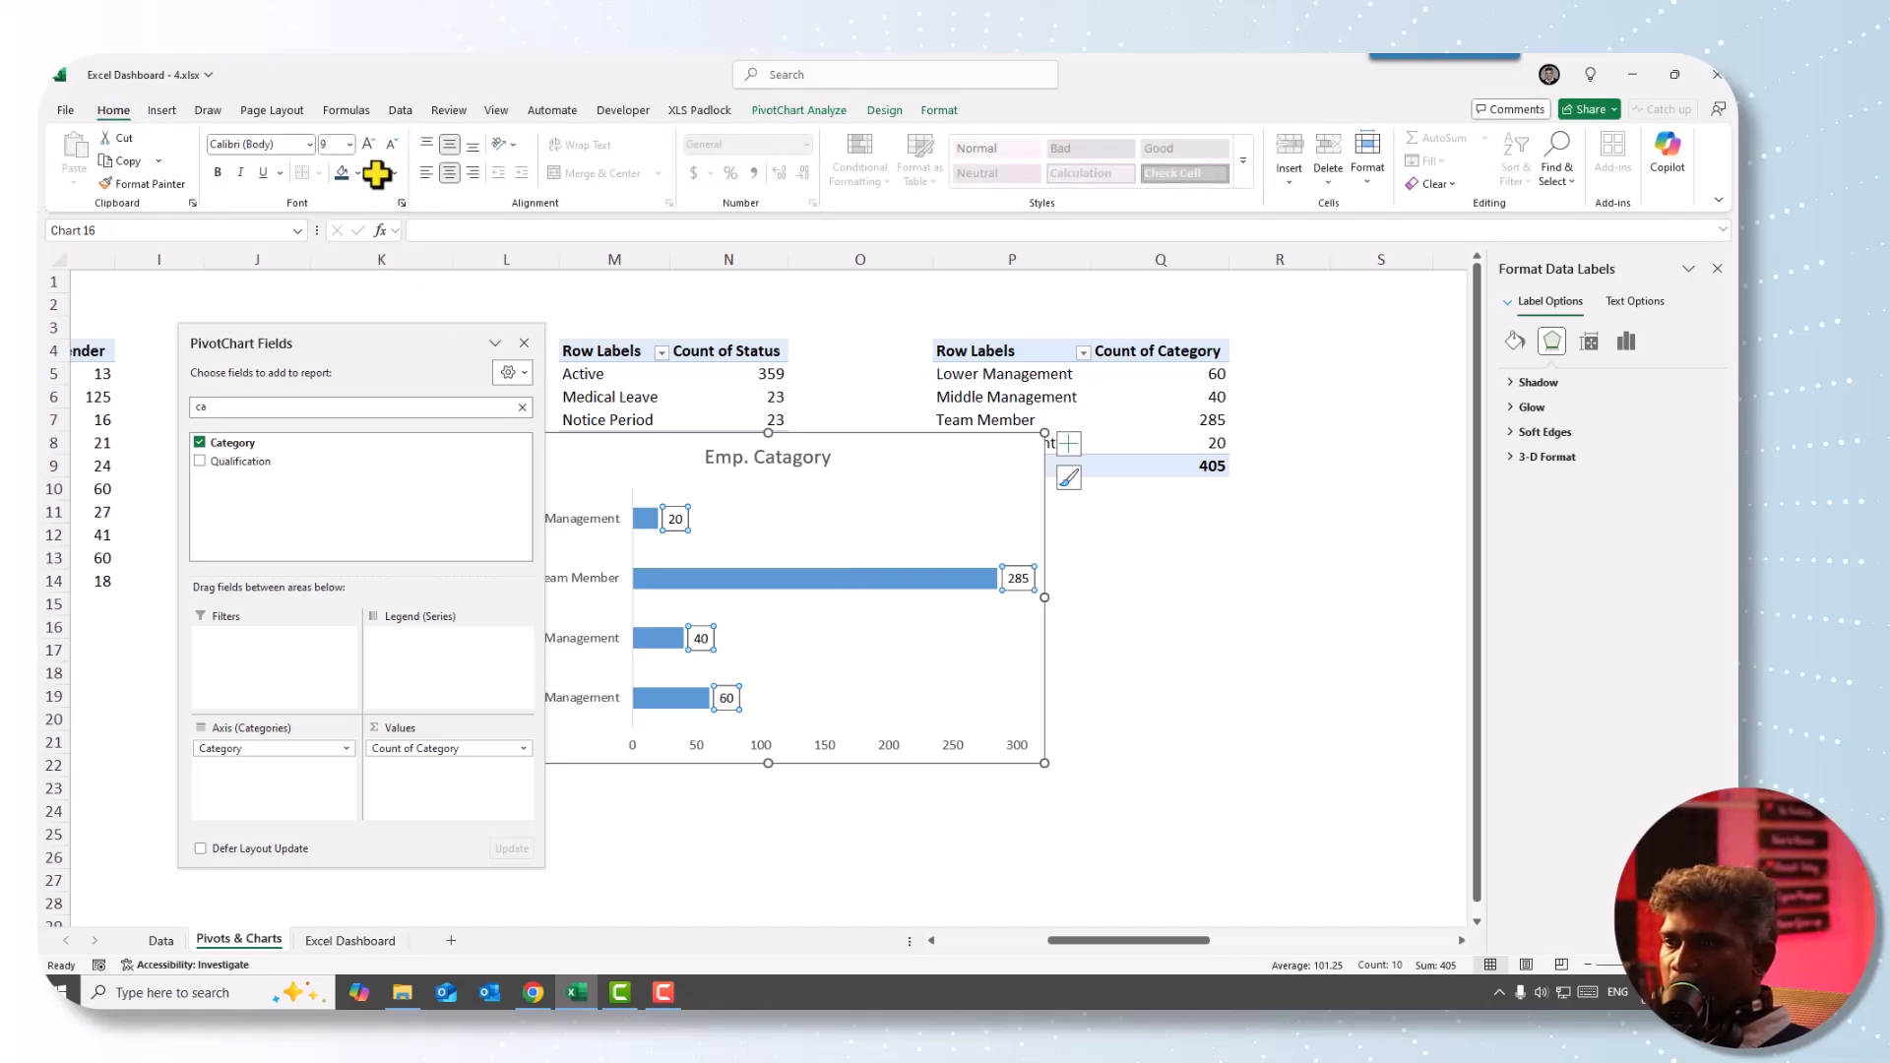
- Delete the horizontal value axis from the Emp. Catagory chart
click(615, 448)
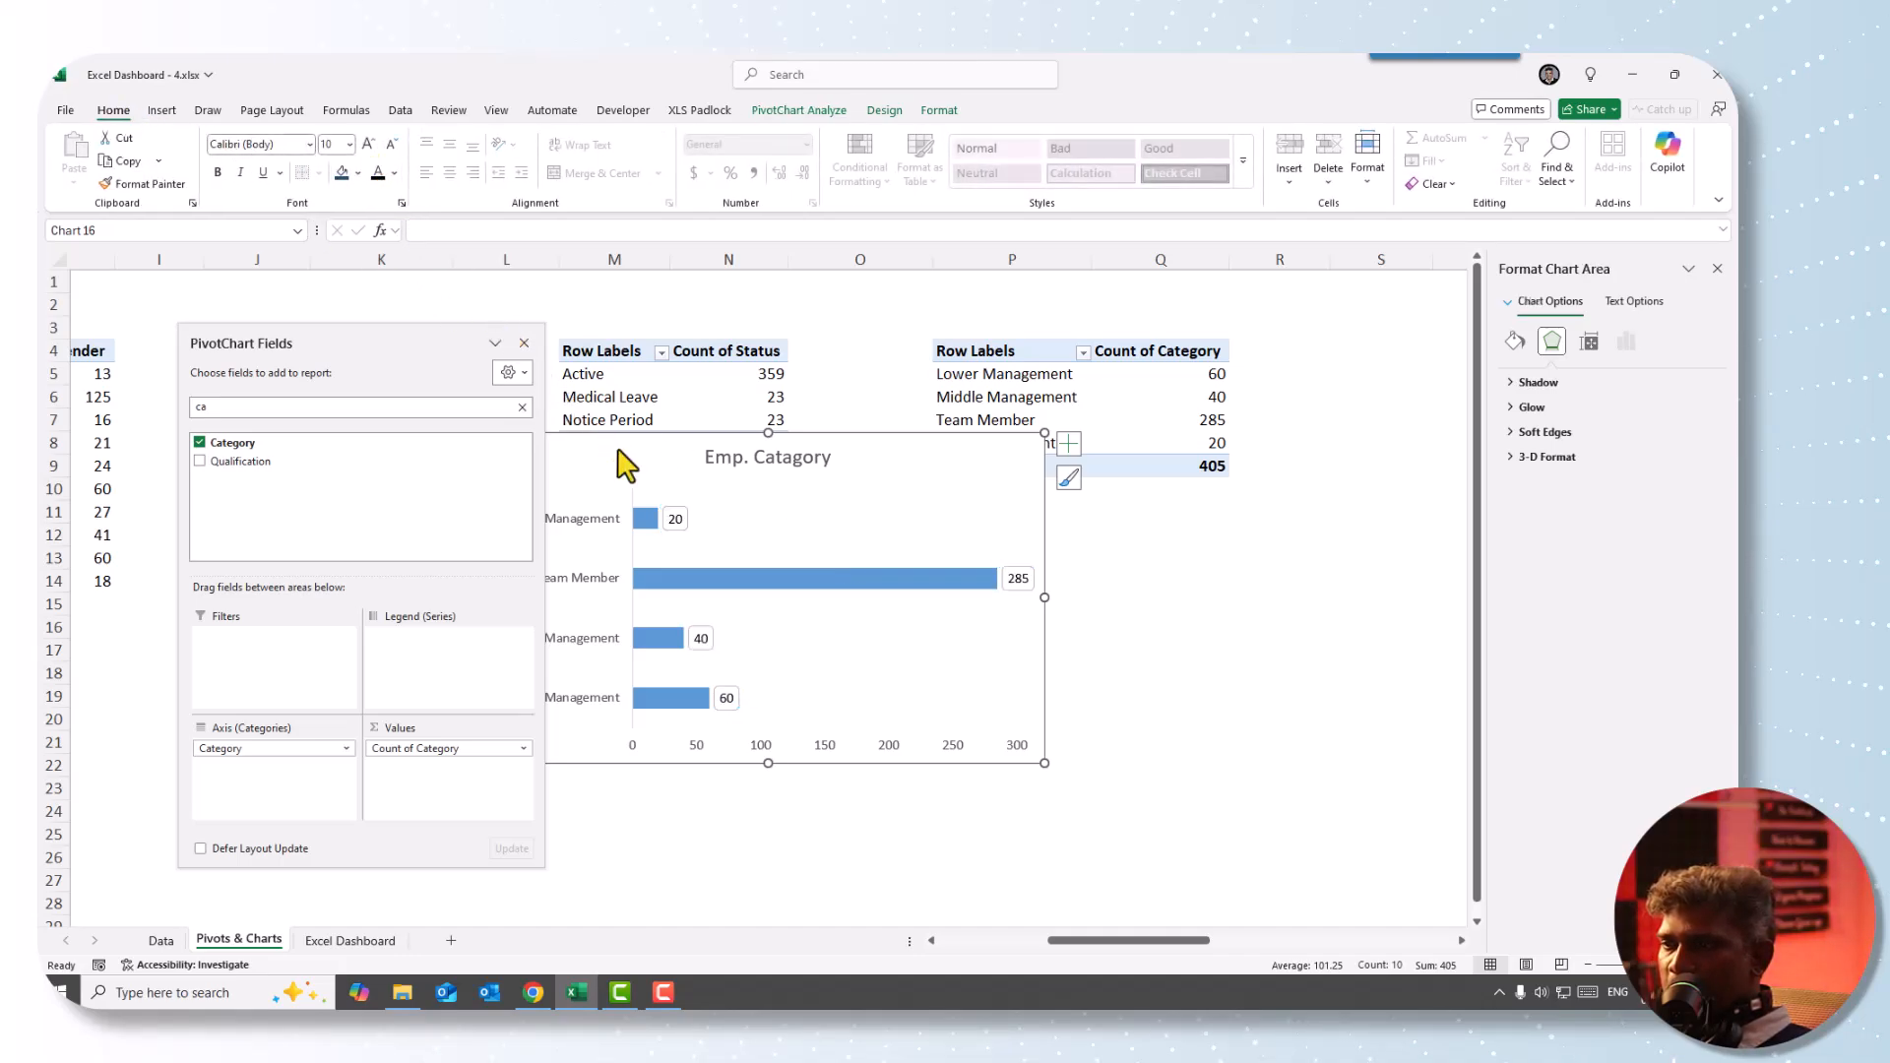
click(831, 751)
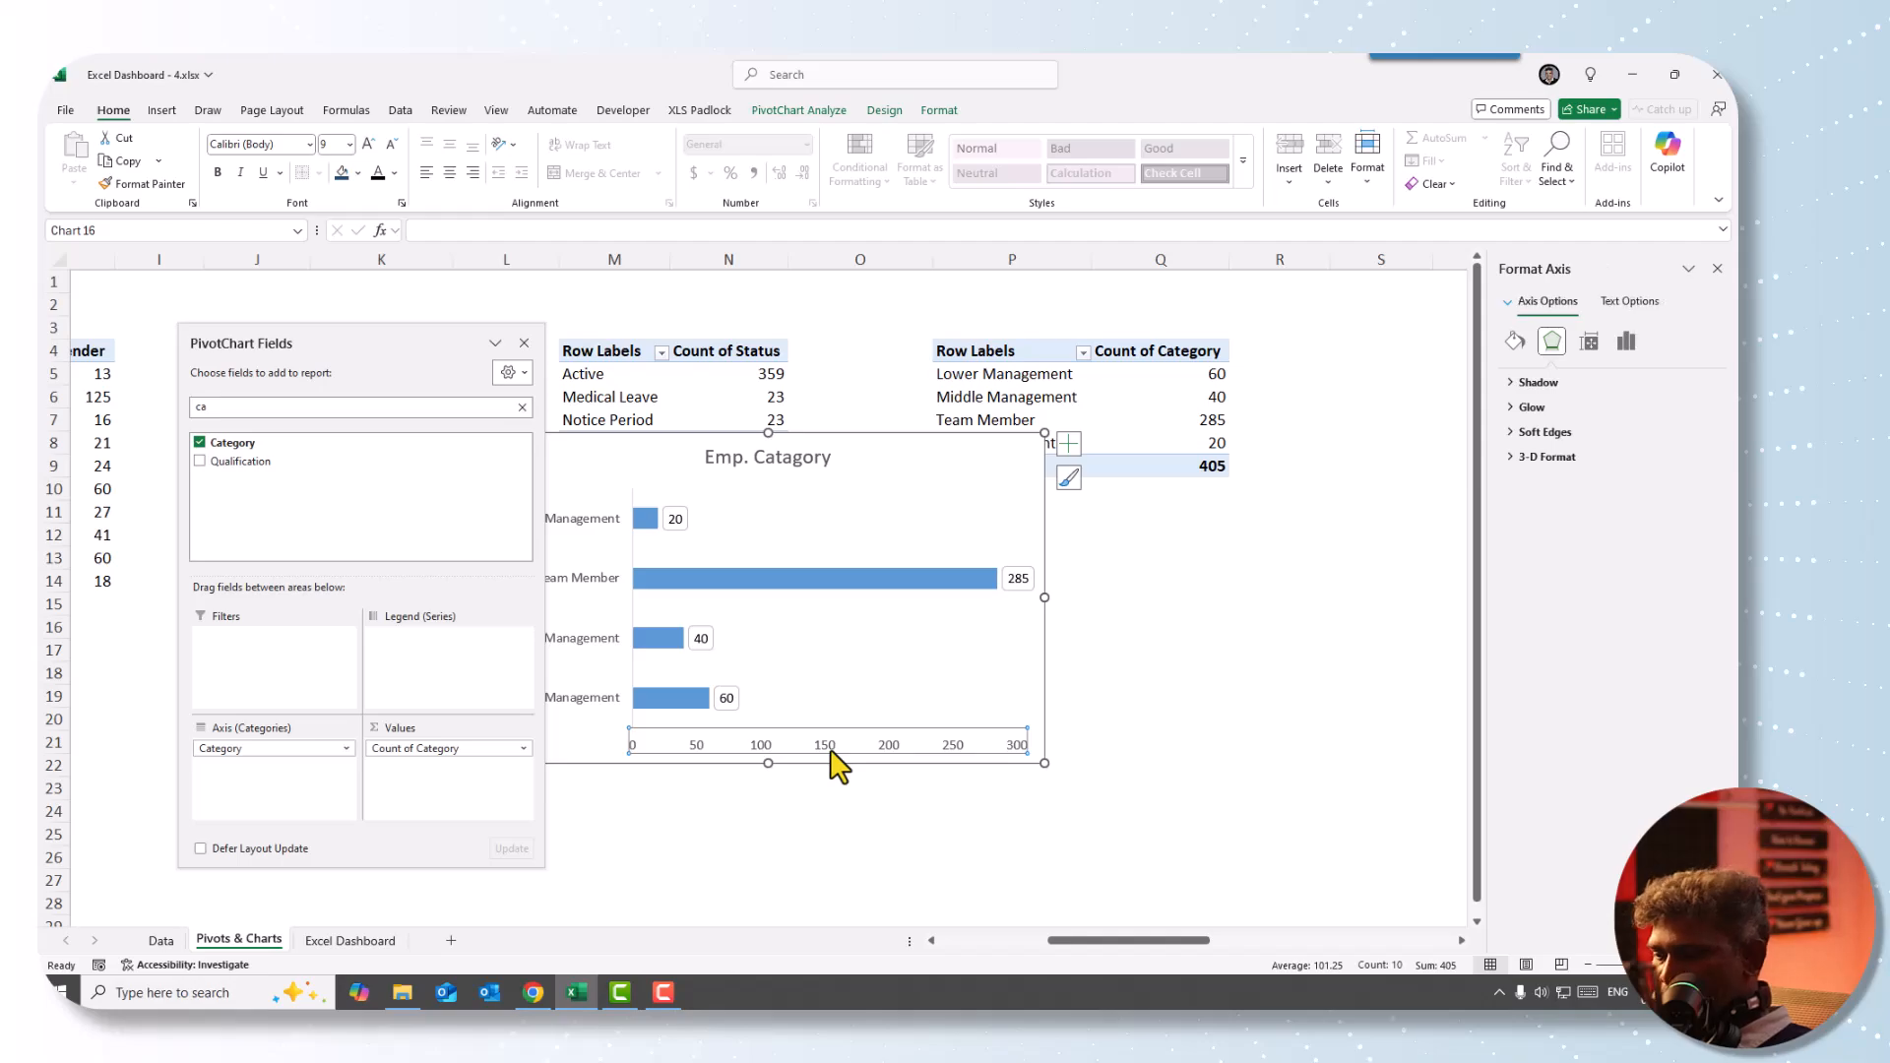
key(Delete)
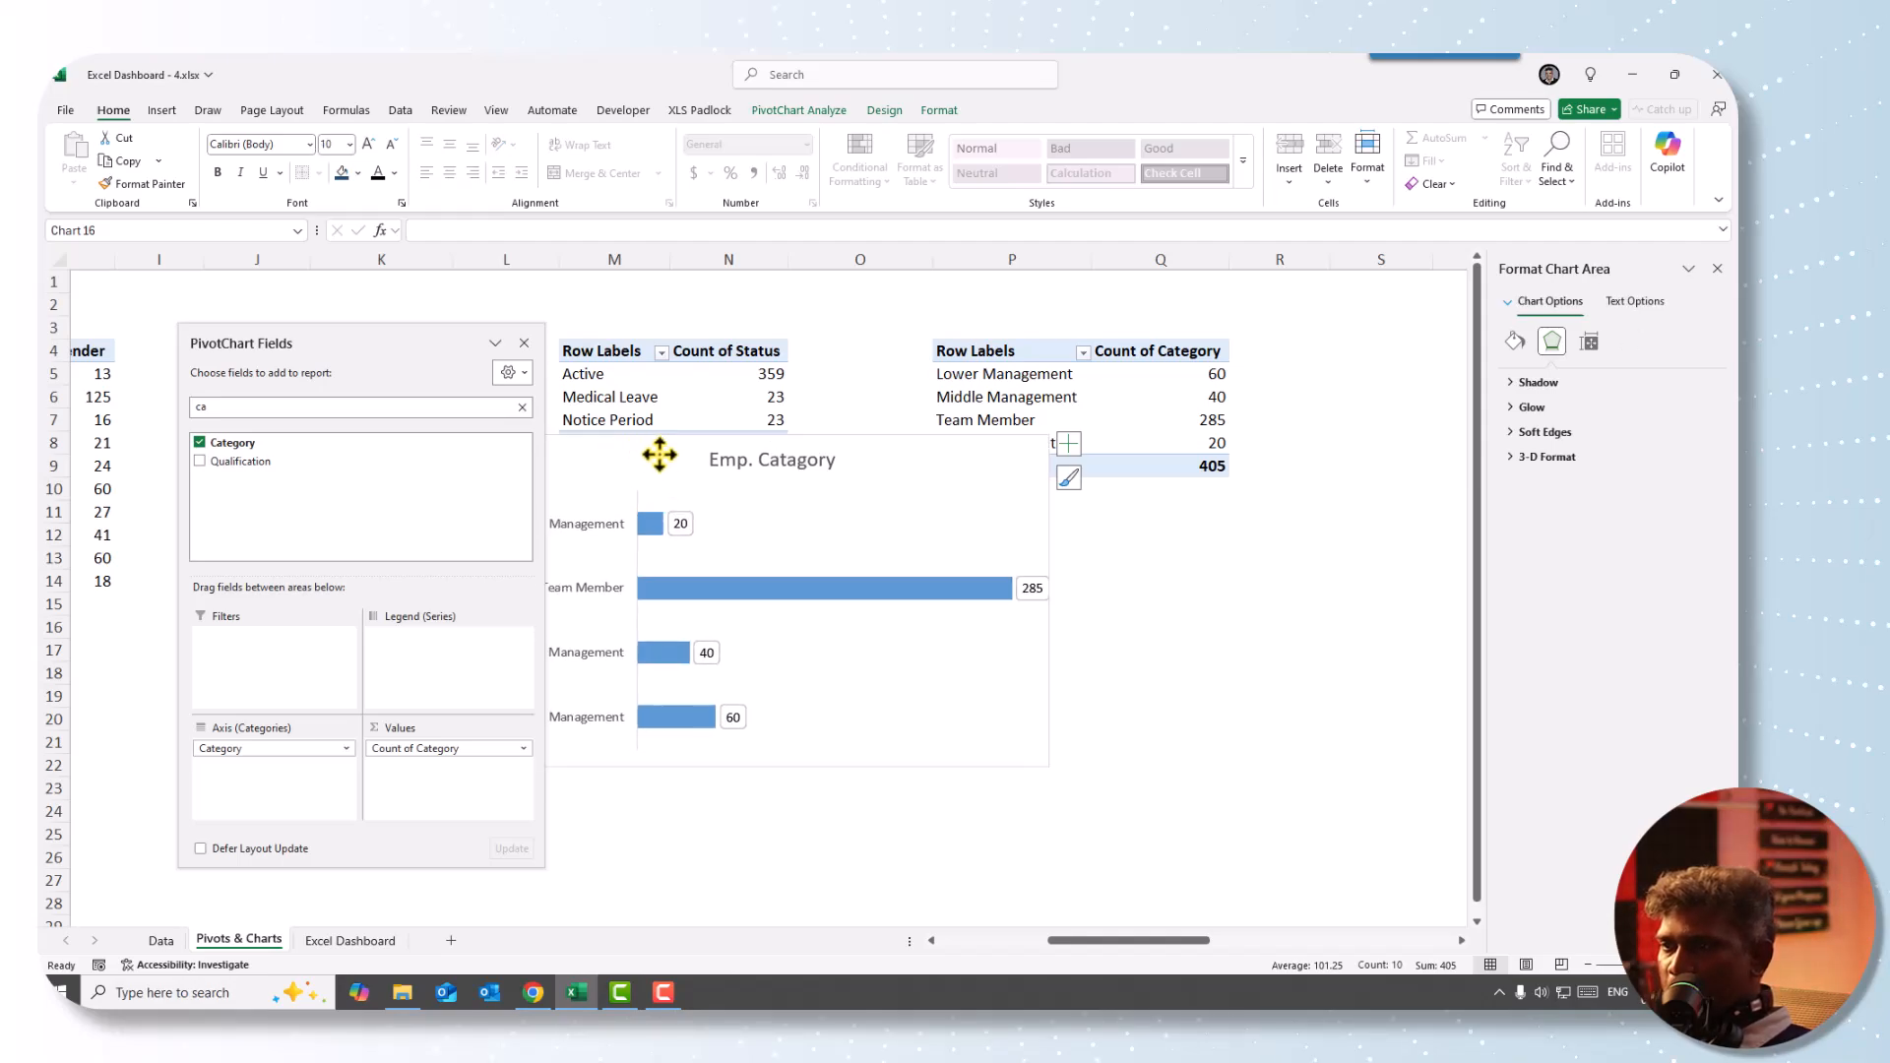
- Cut the Emp. Catagory chart from the Pivots & Charts sheet and paste it onto the Excel Dashboard sheet
drag(626, 467, 746, 475)
key(Delete)
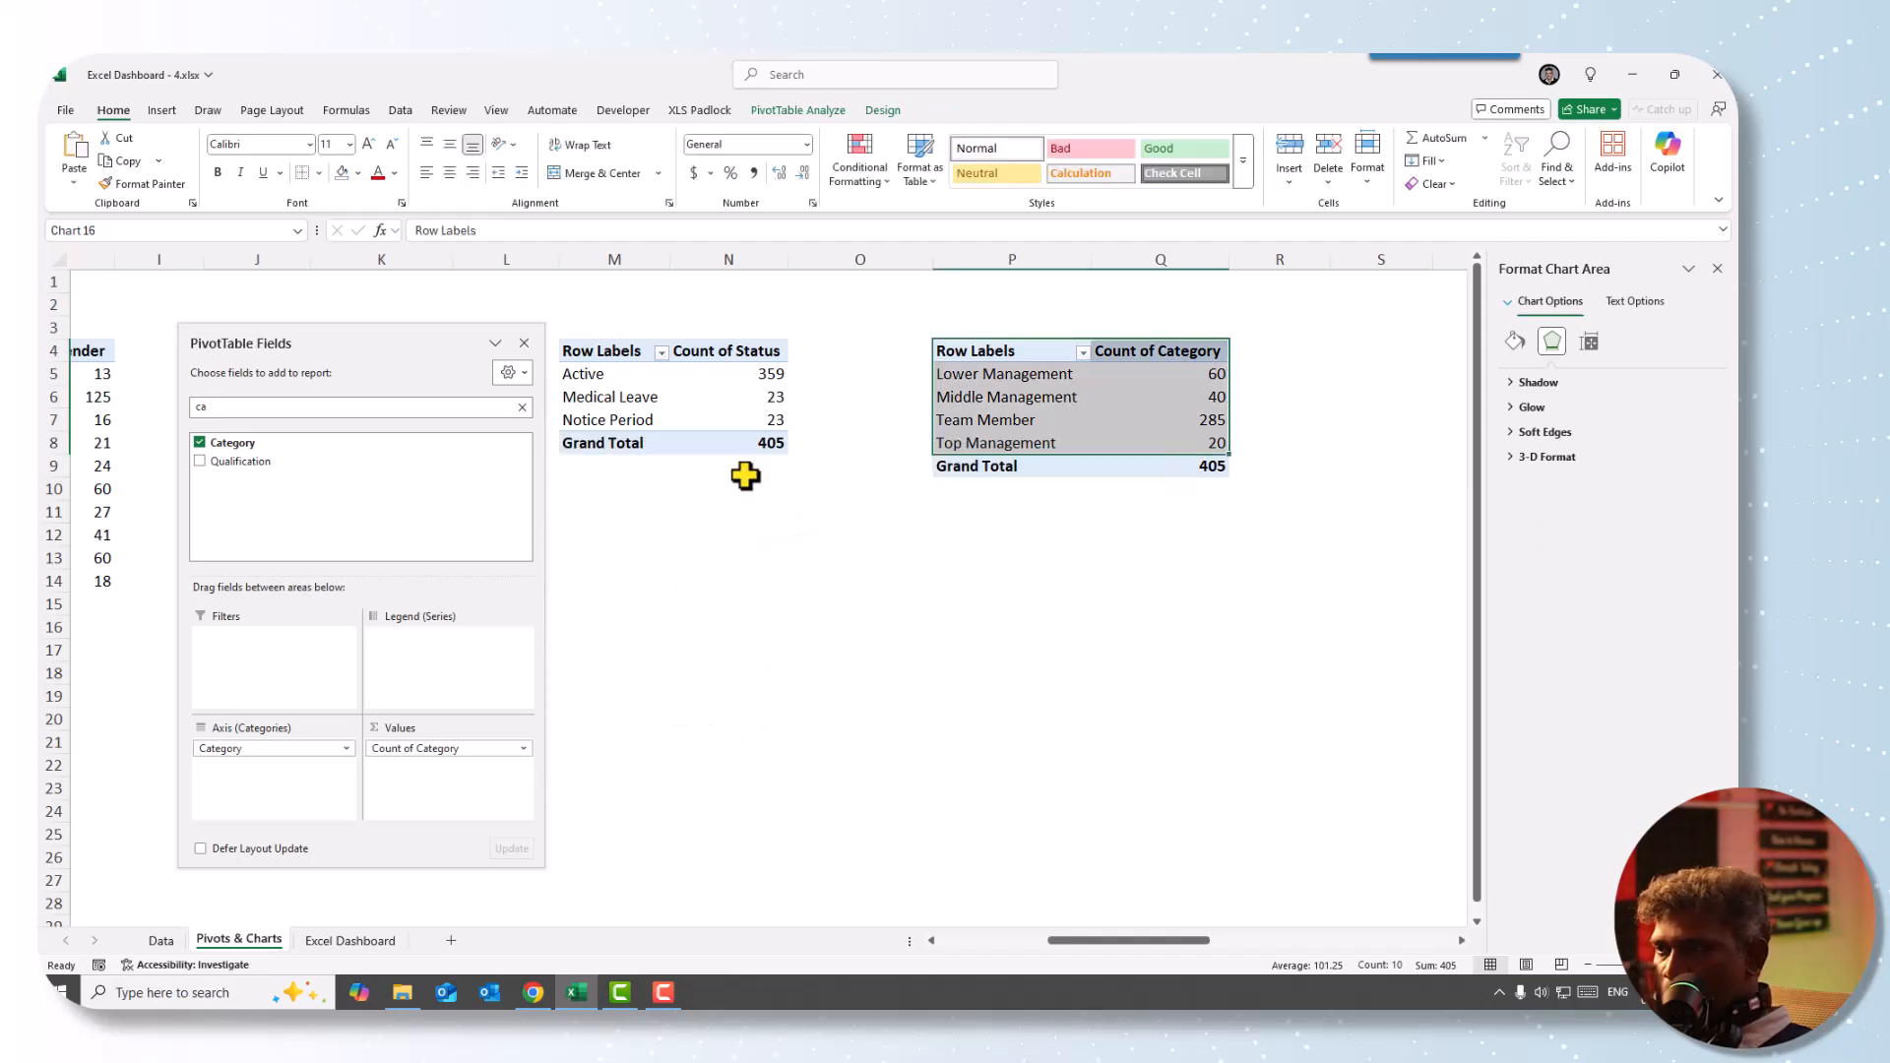
click(161, 940)
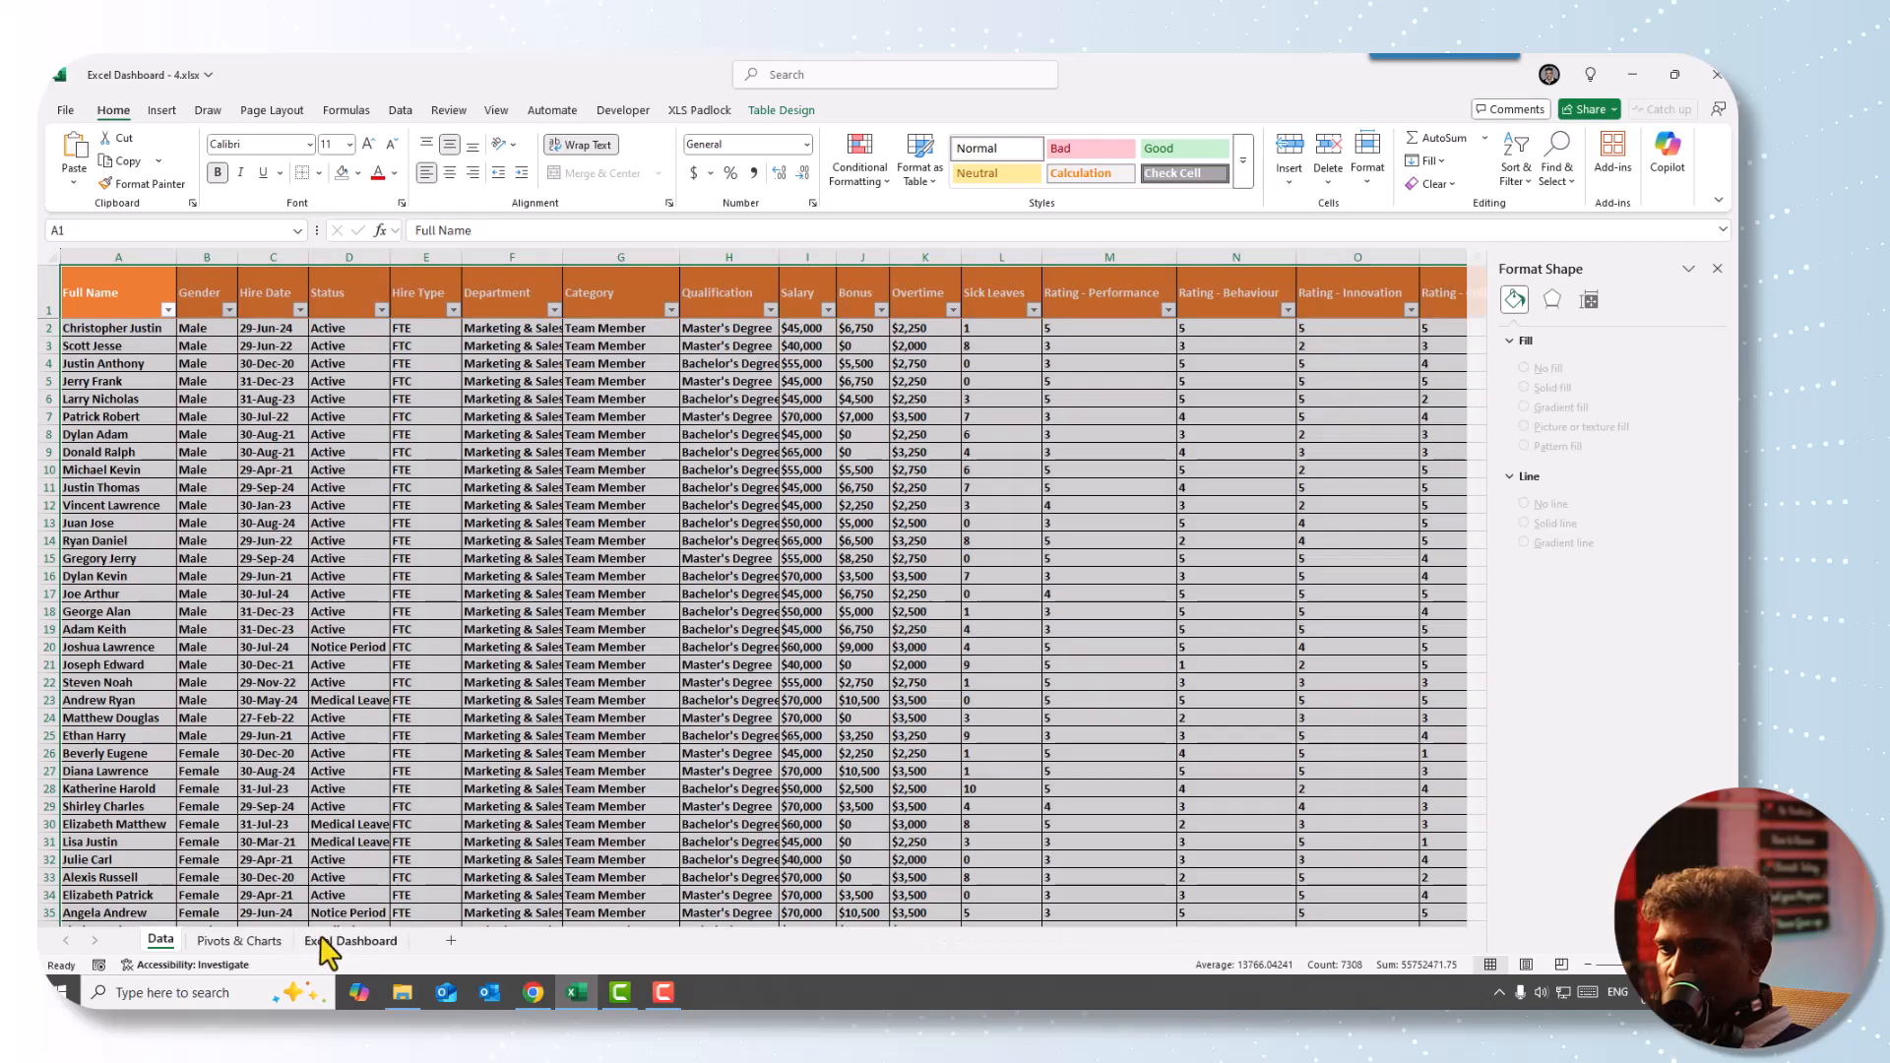
click(345, 940)
click(530, 808)
key(ctrl+v)
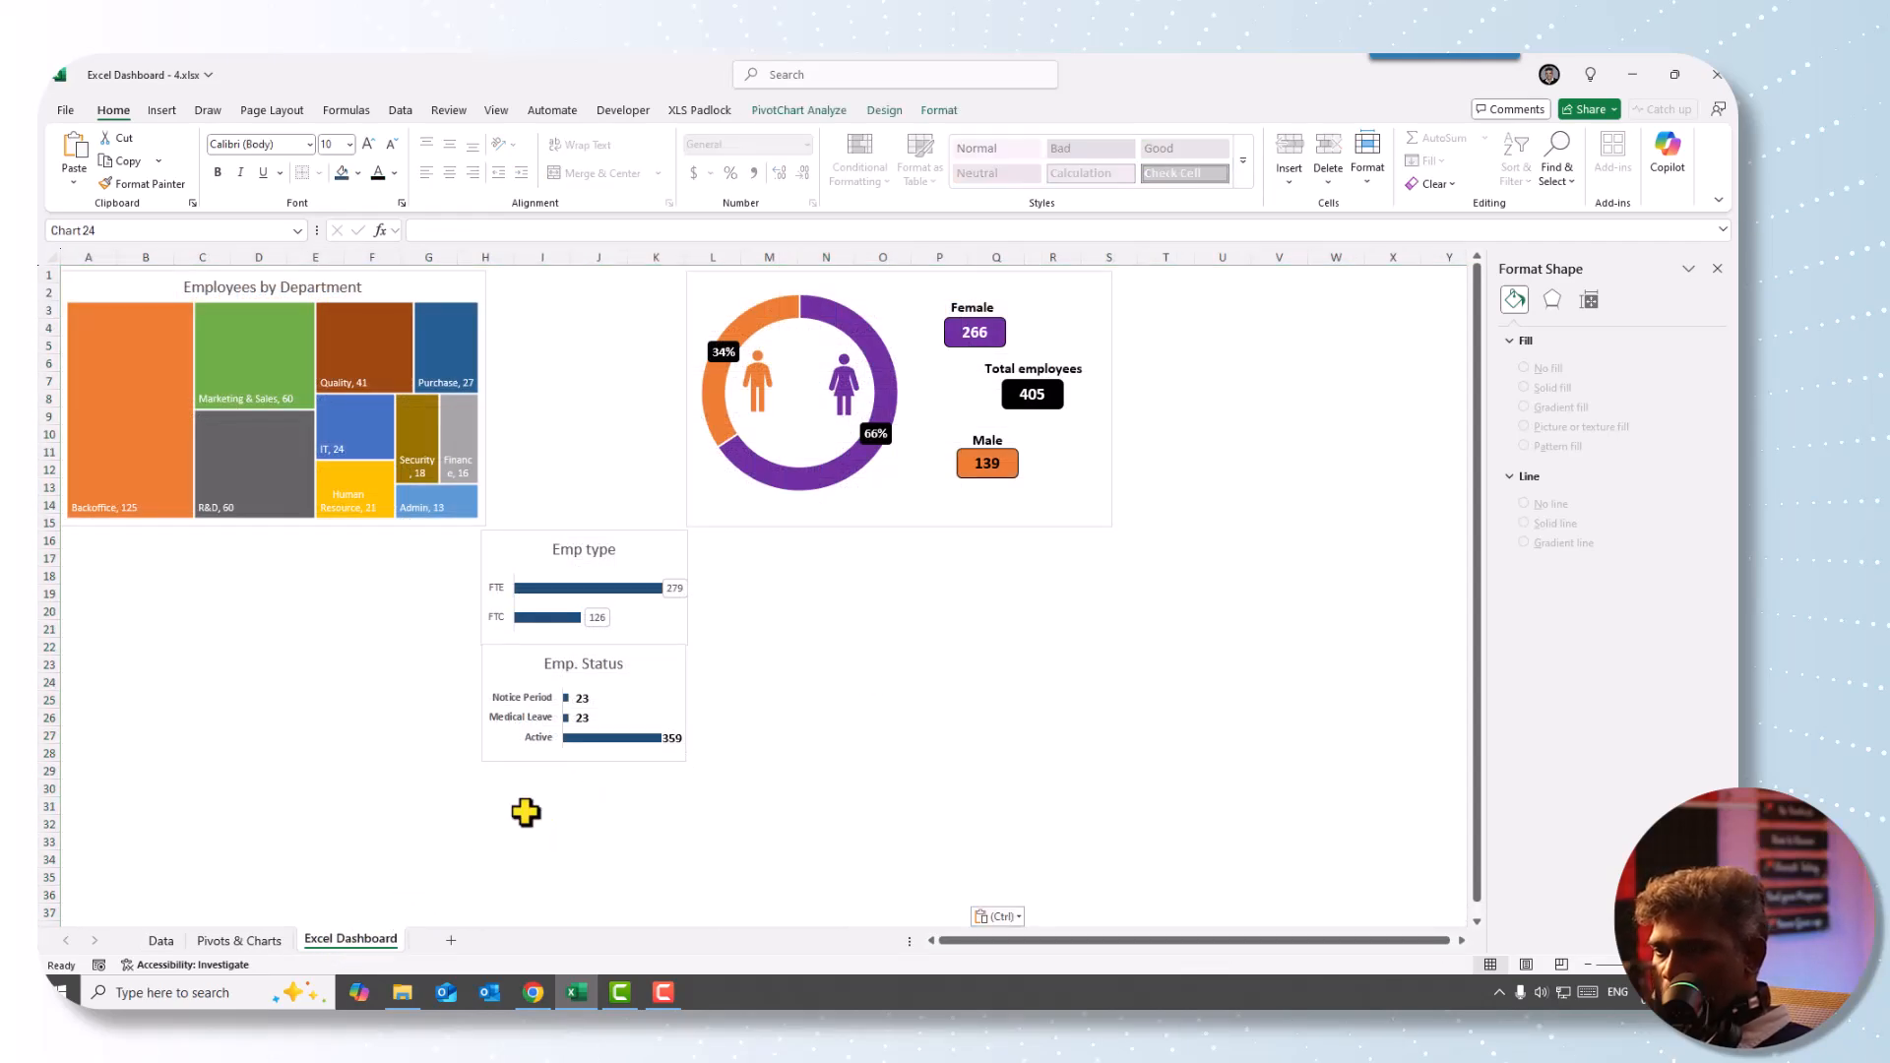
- Place the Emp. Catagory chart directly below the Emp. Status chart and shrink it to about the same width
click(524, 342)
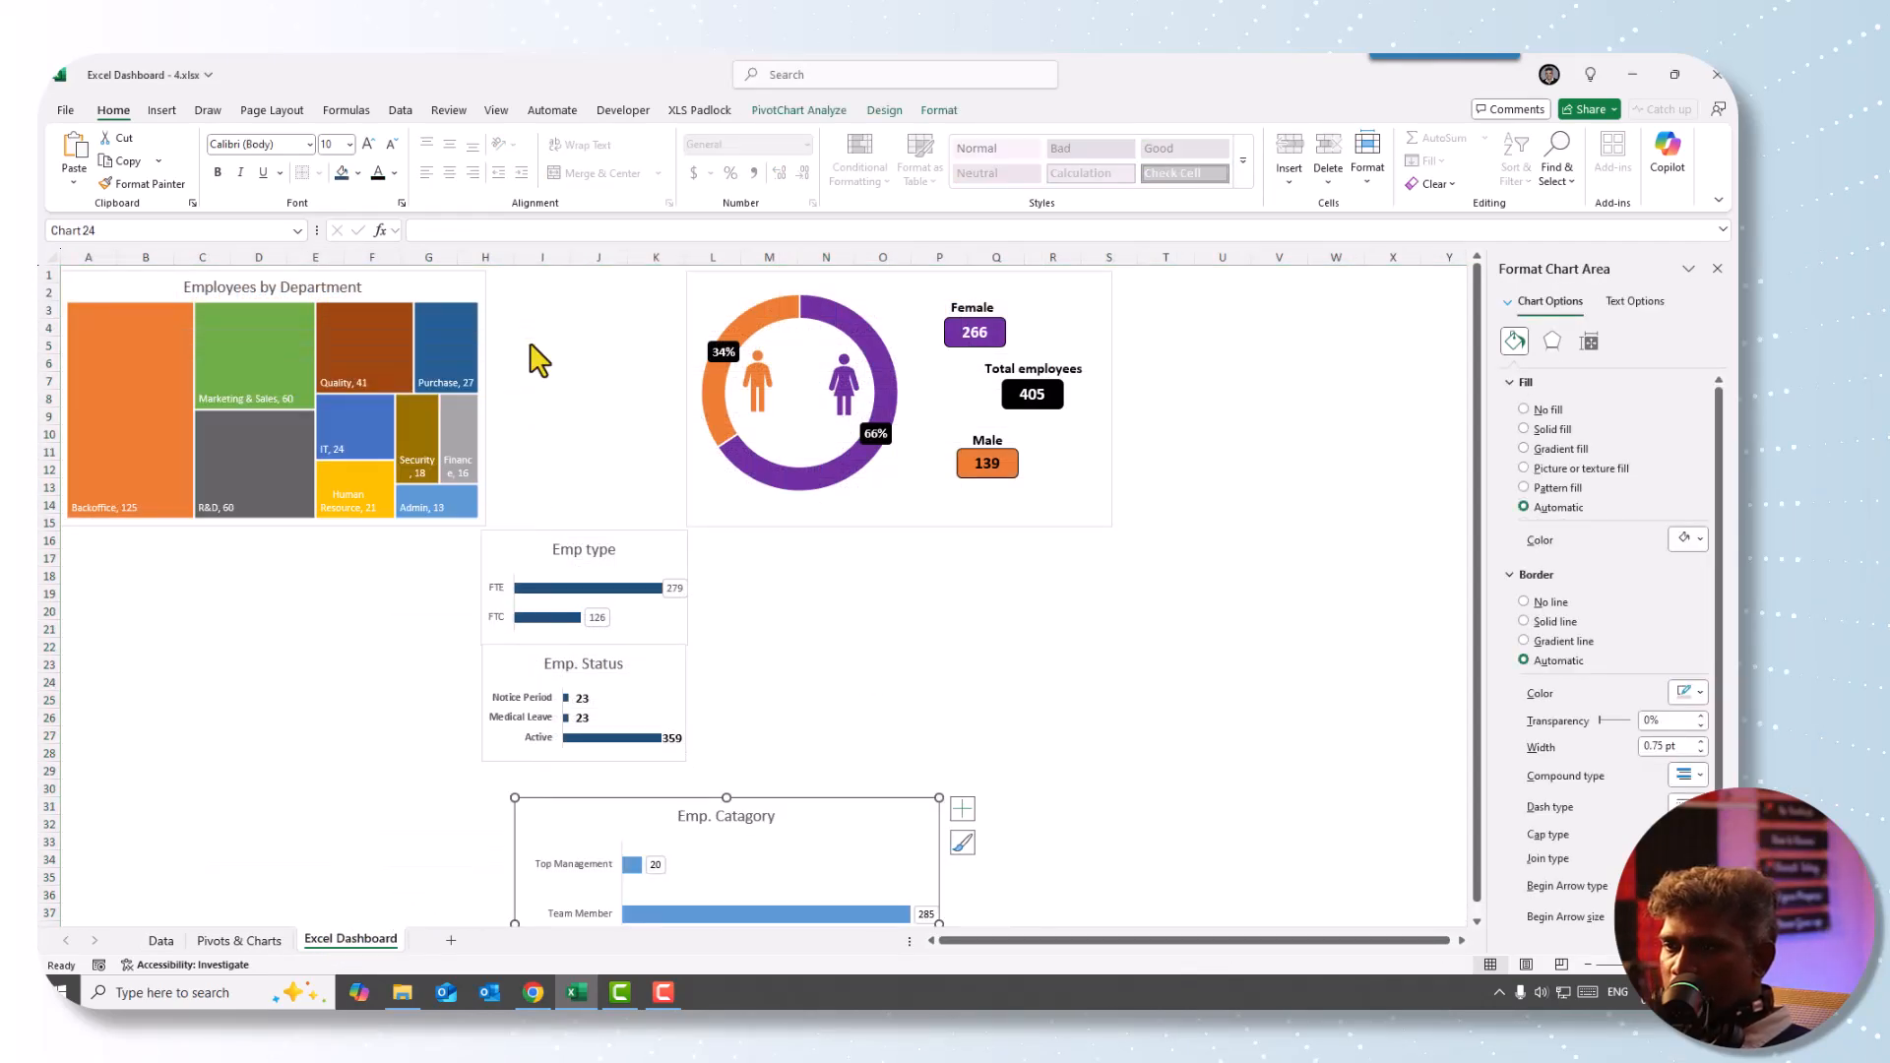
drag(865, 805, 848, 790)
scroll(848, 790, down, 1)
scroll(855, 807, down, 2)
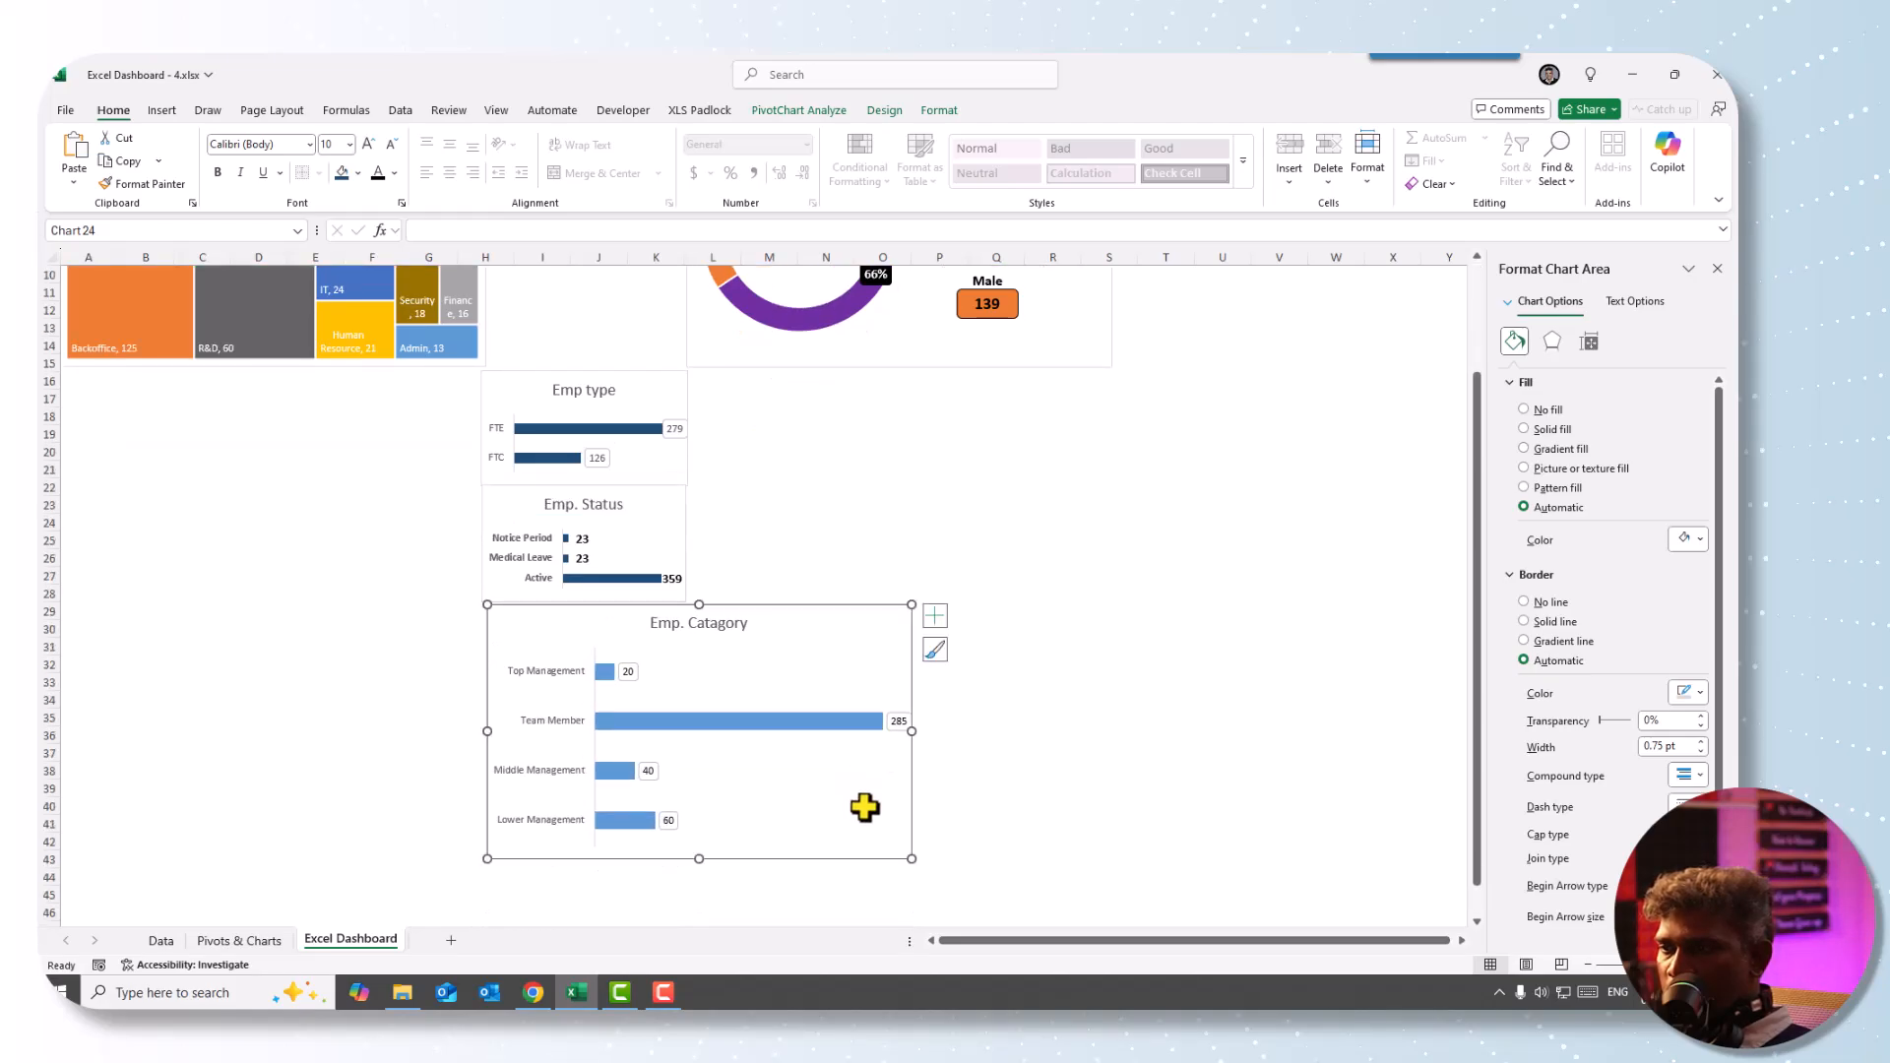
drag(911, 857, 687, 740)
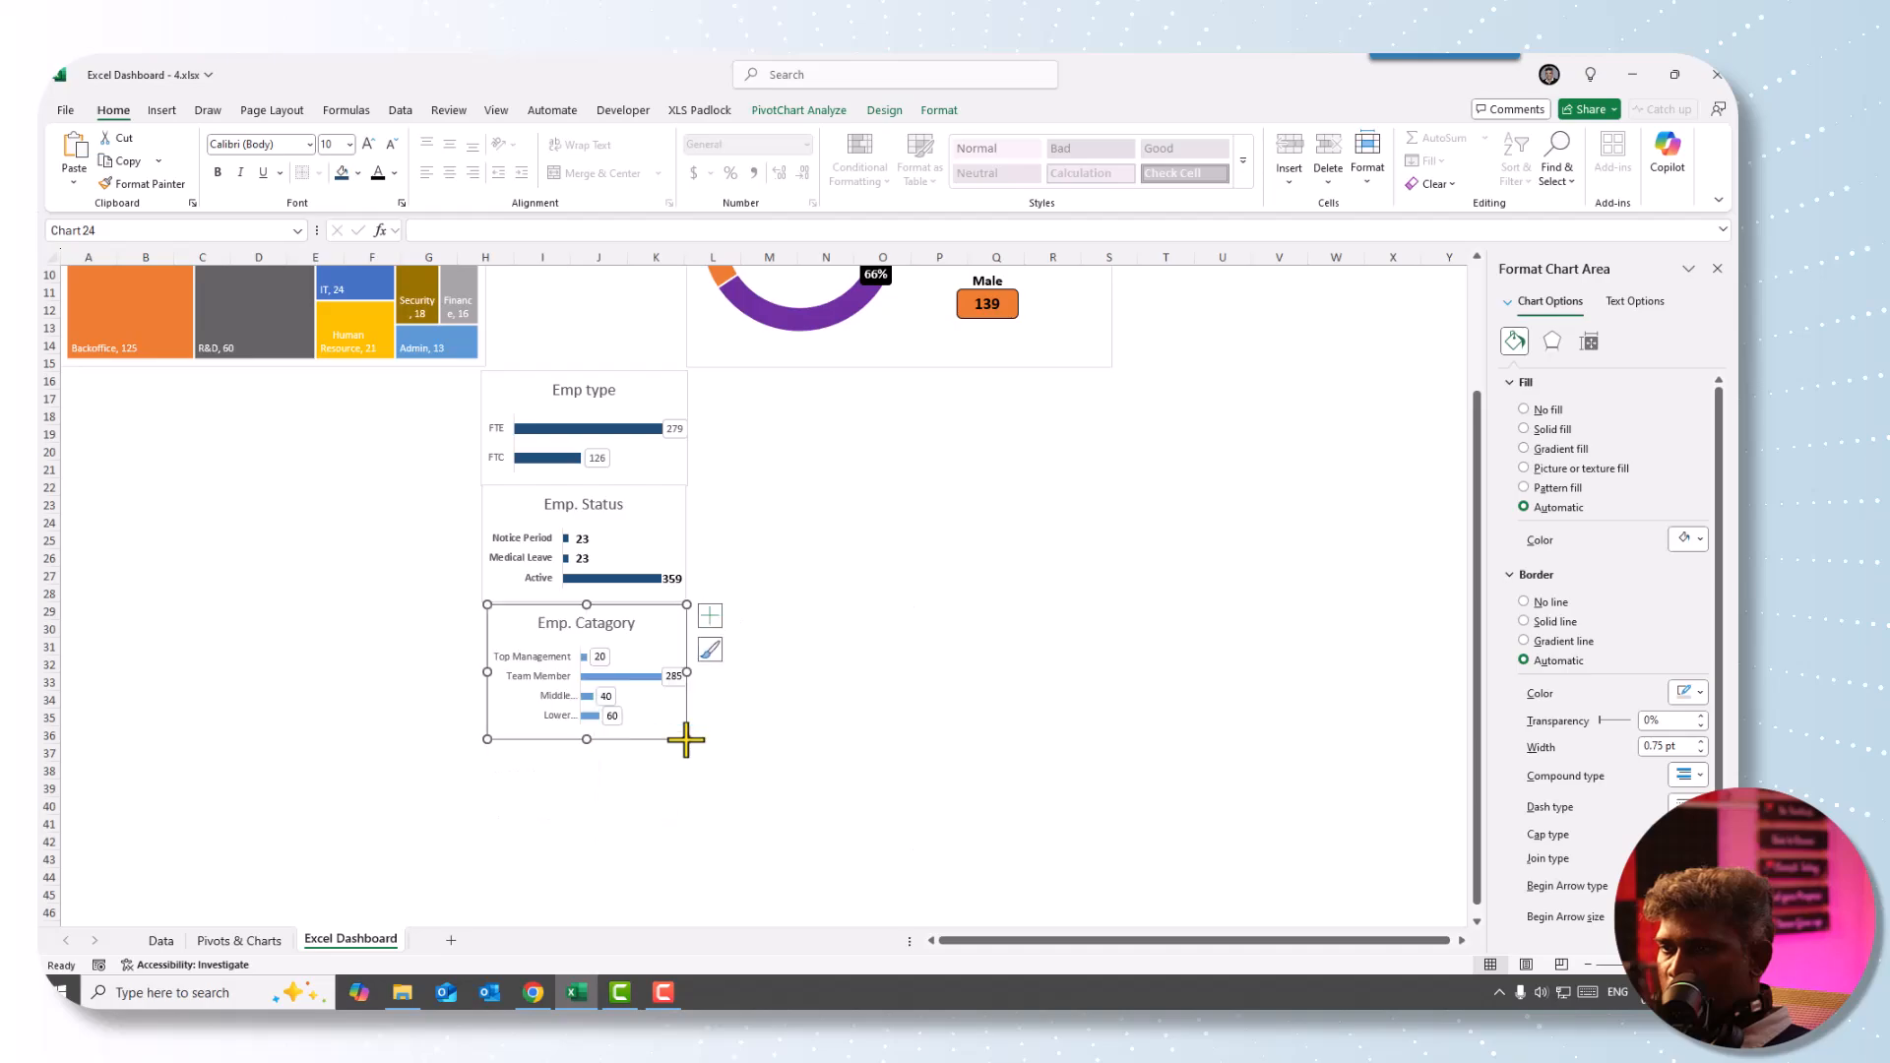
click(755, 711)
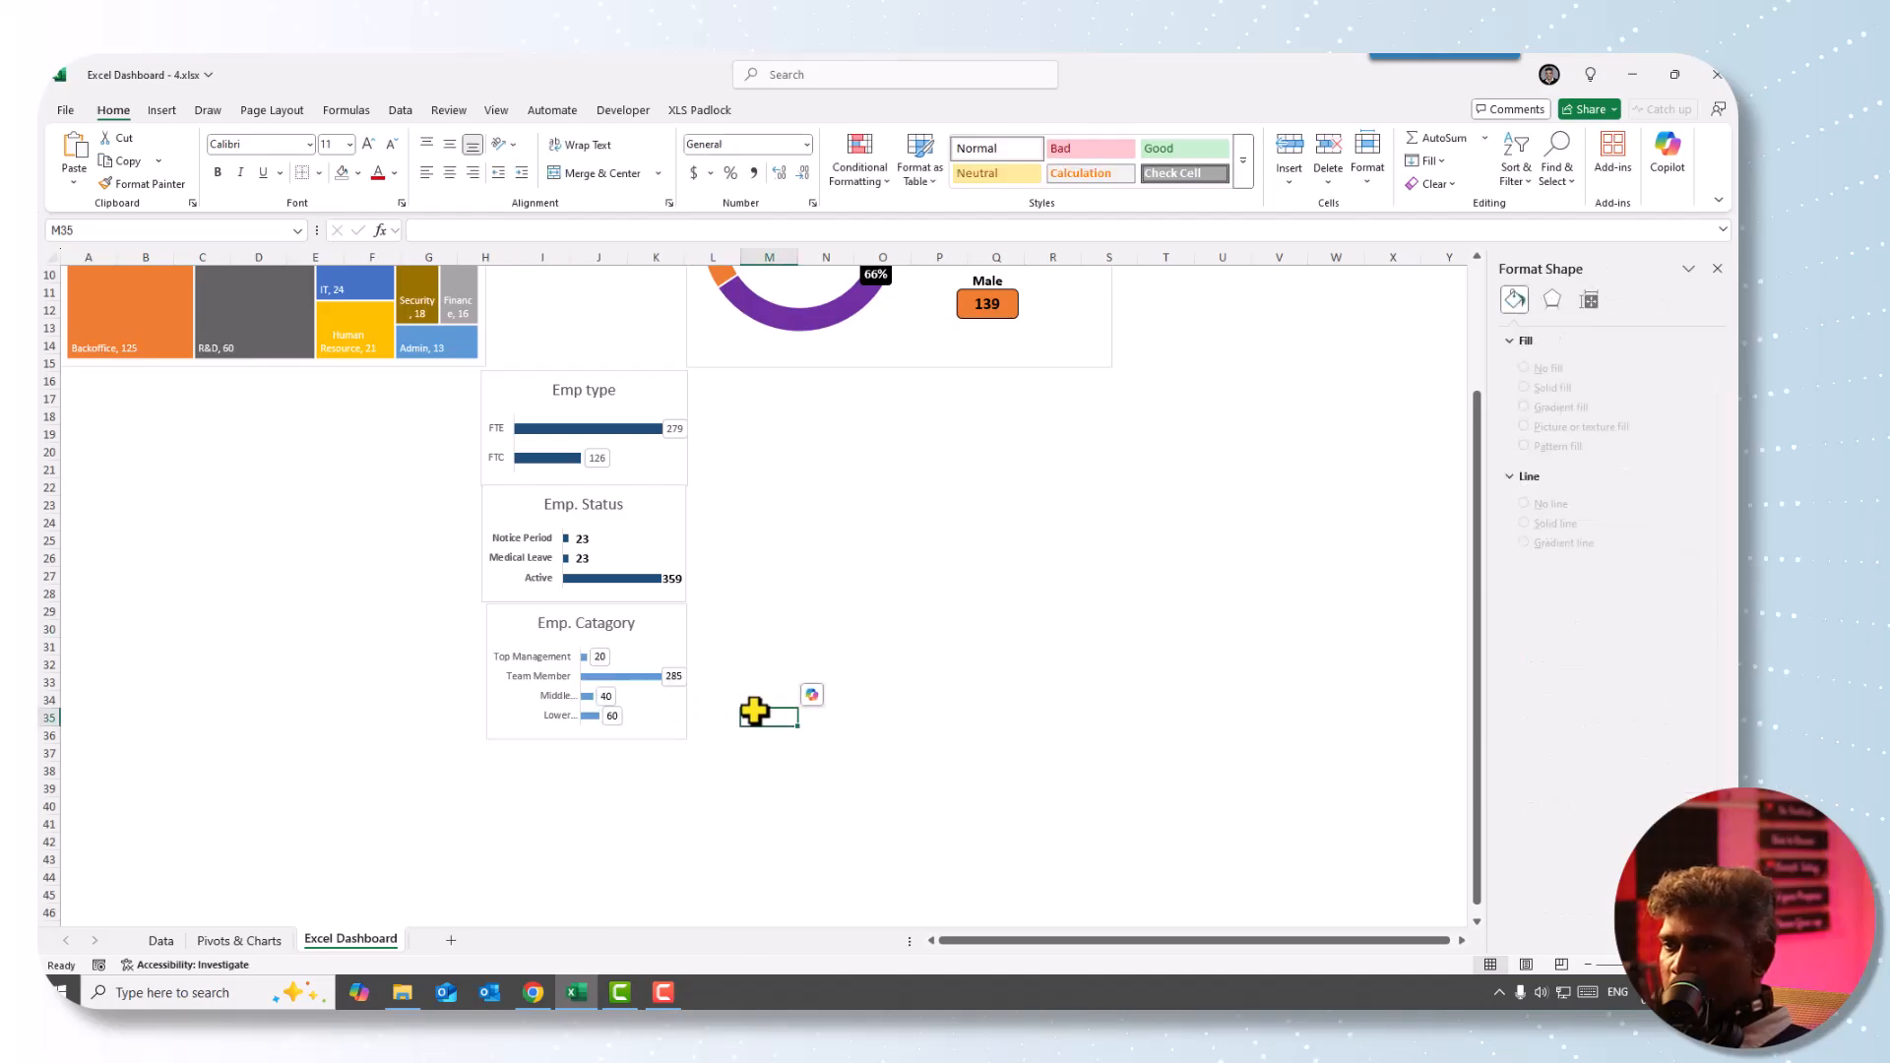
- Fill the Emp. Catagory chart's bars with the dark blue used in the Emp. Status chart
click(657, 635)
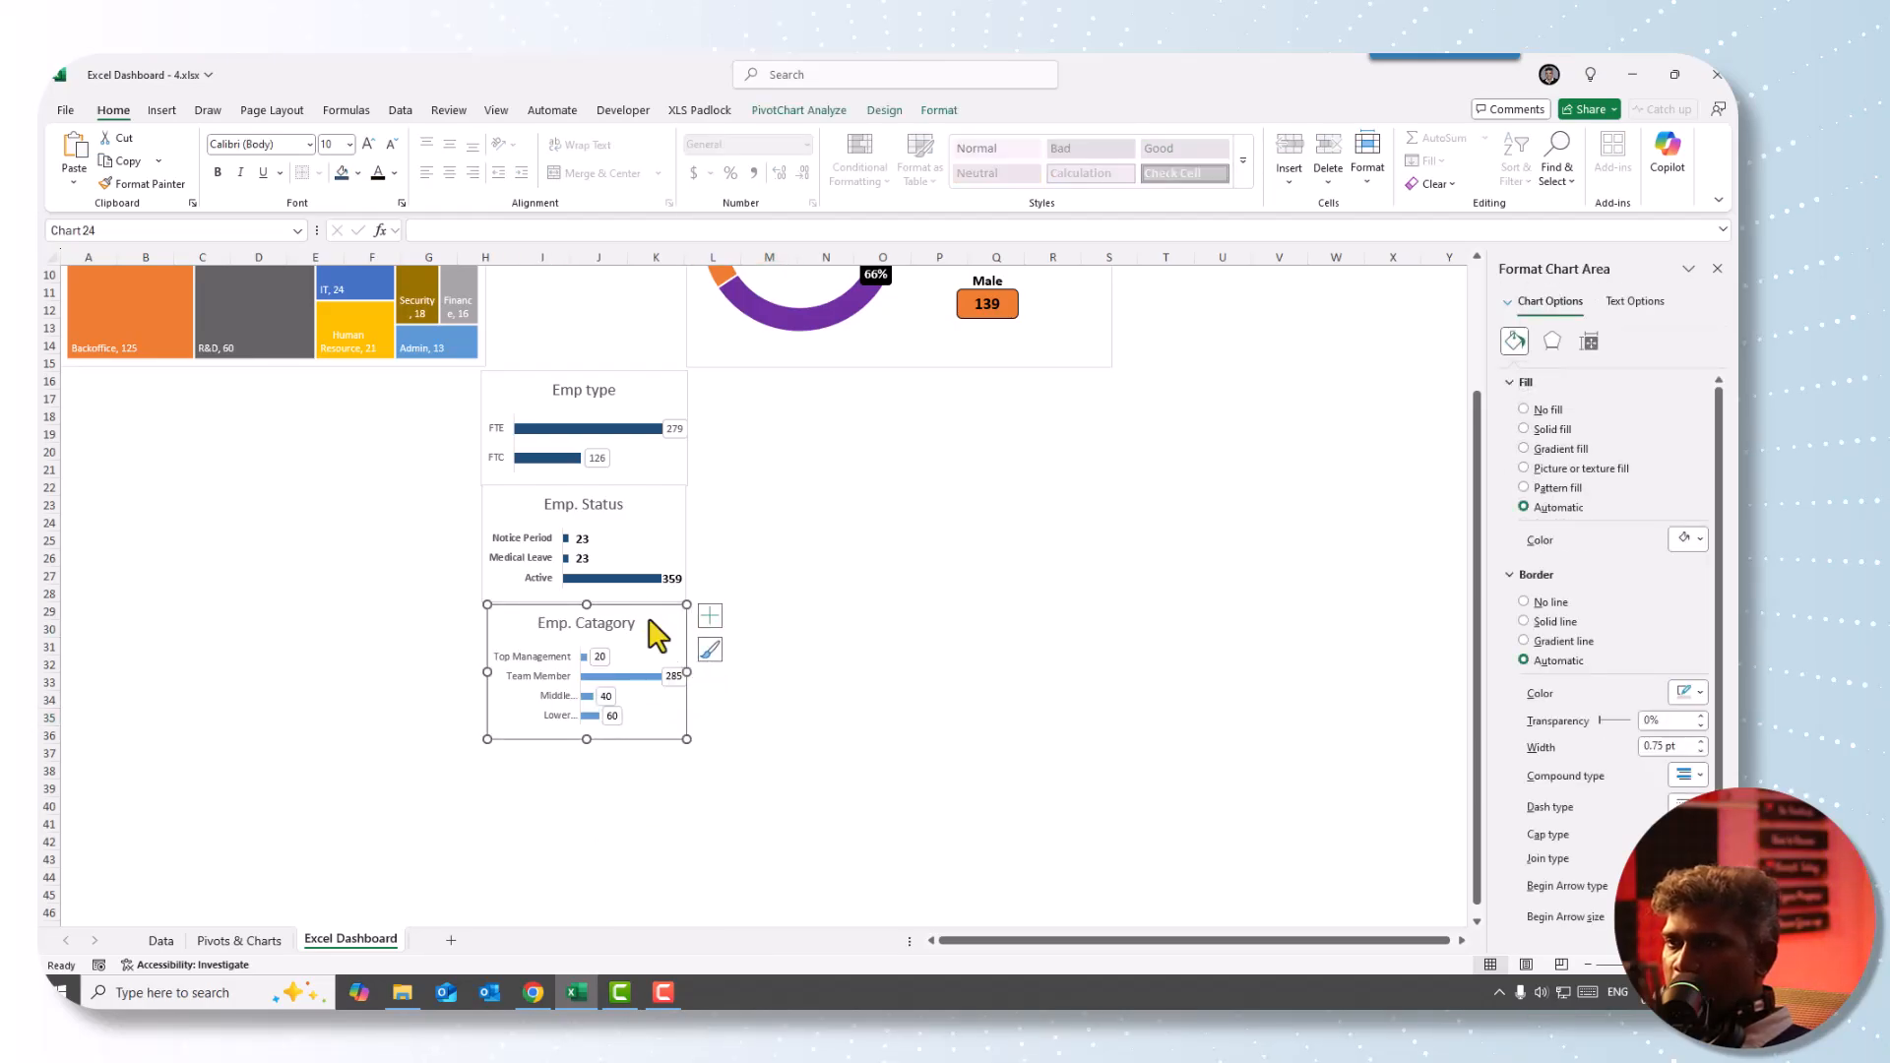
click(625, 679)
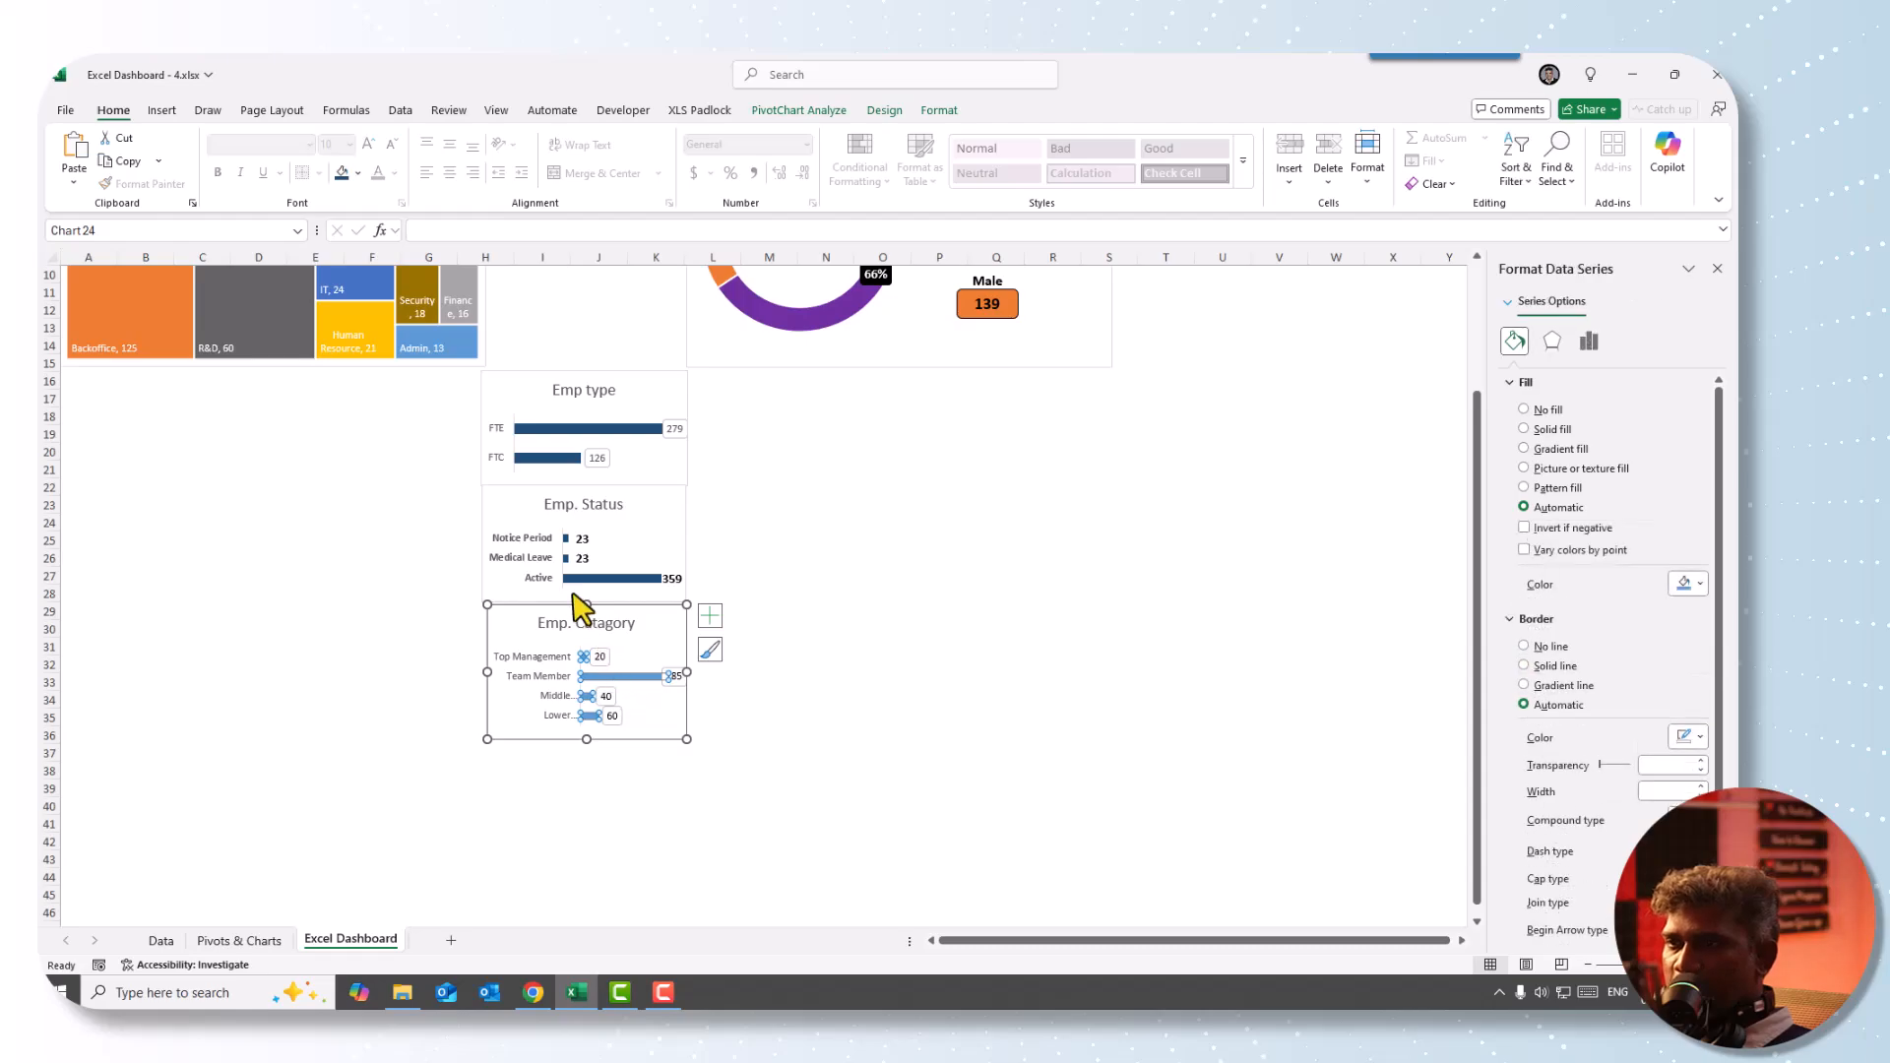
click(845, 579)
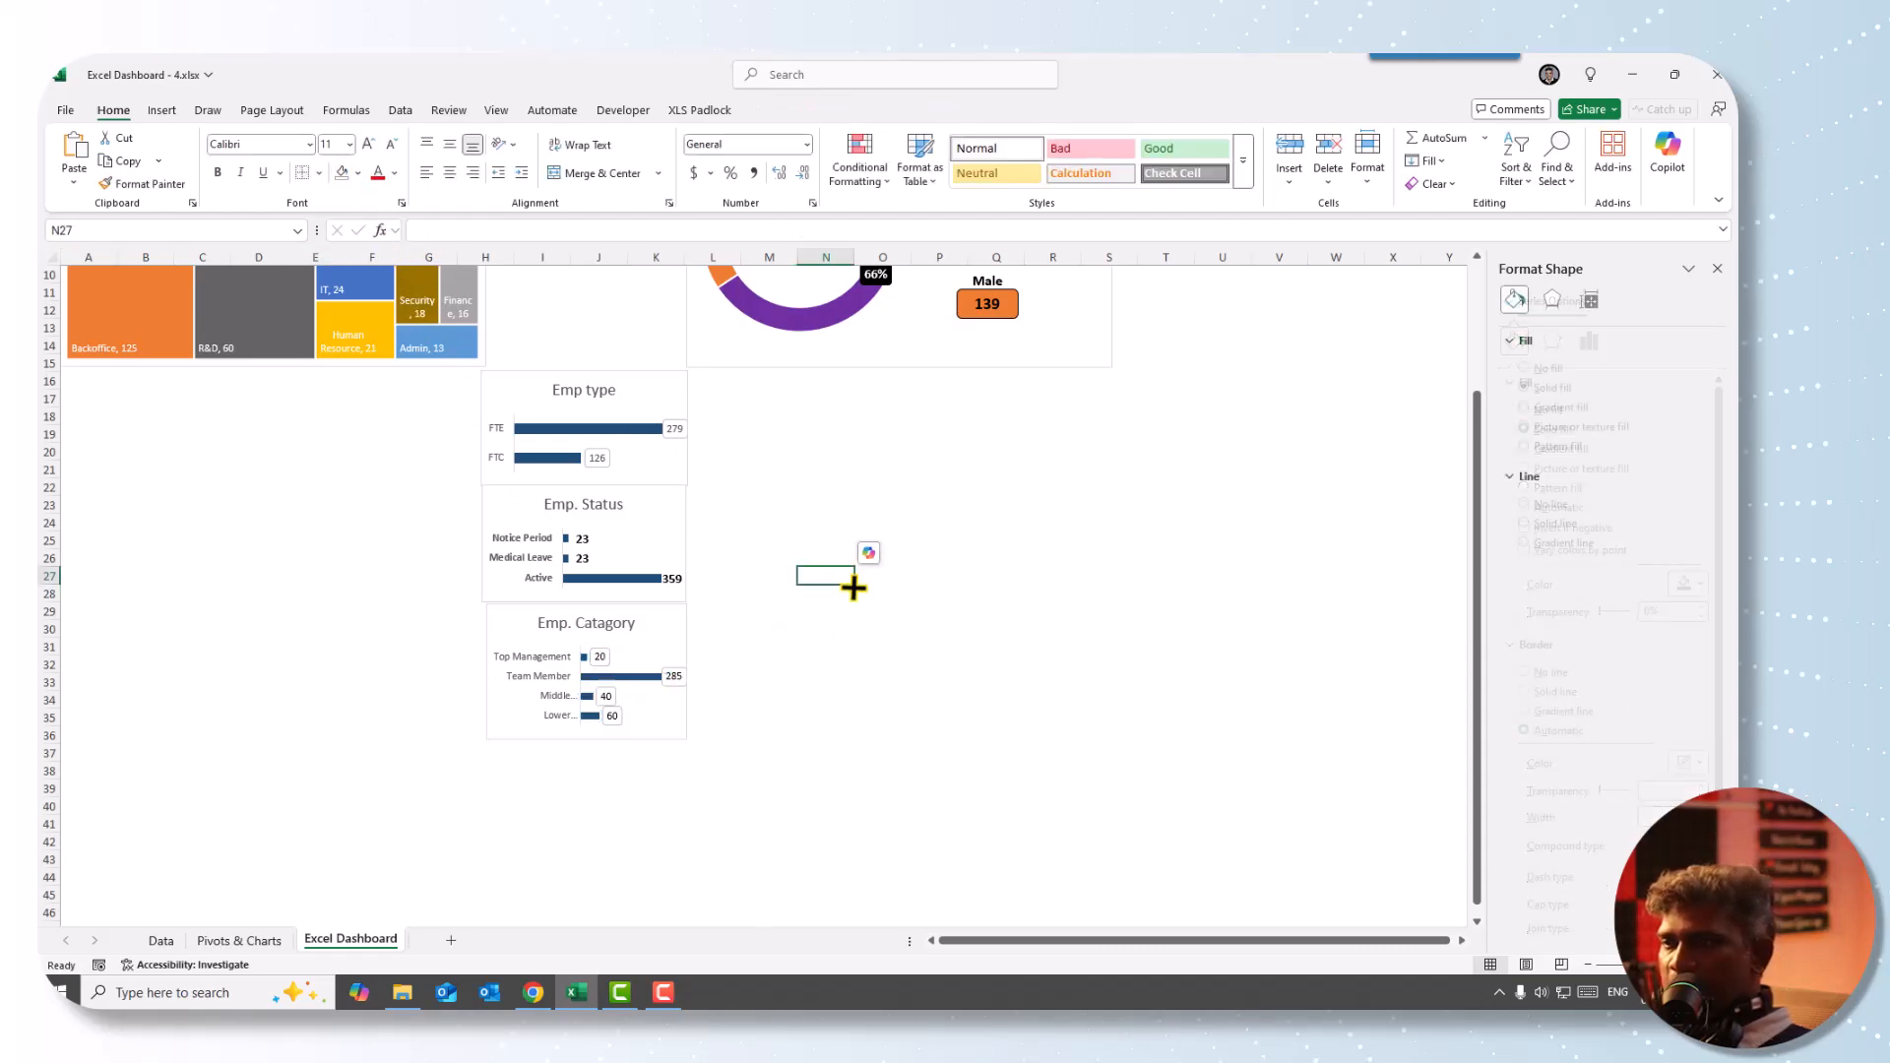
scroll(850, 585, up, 3)
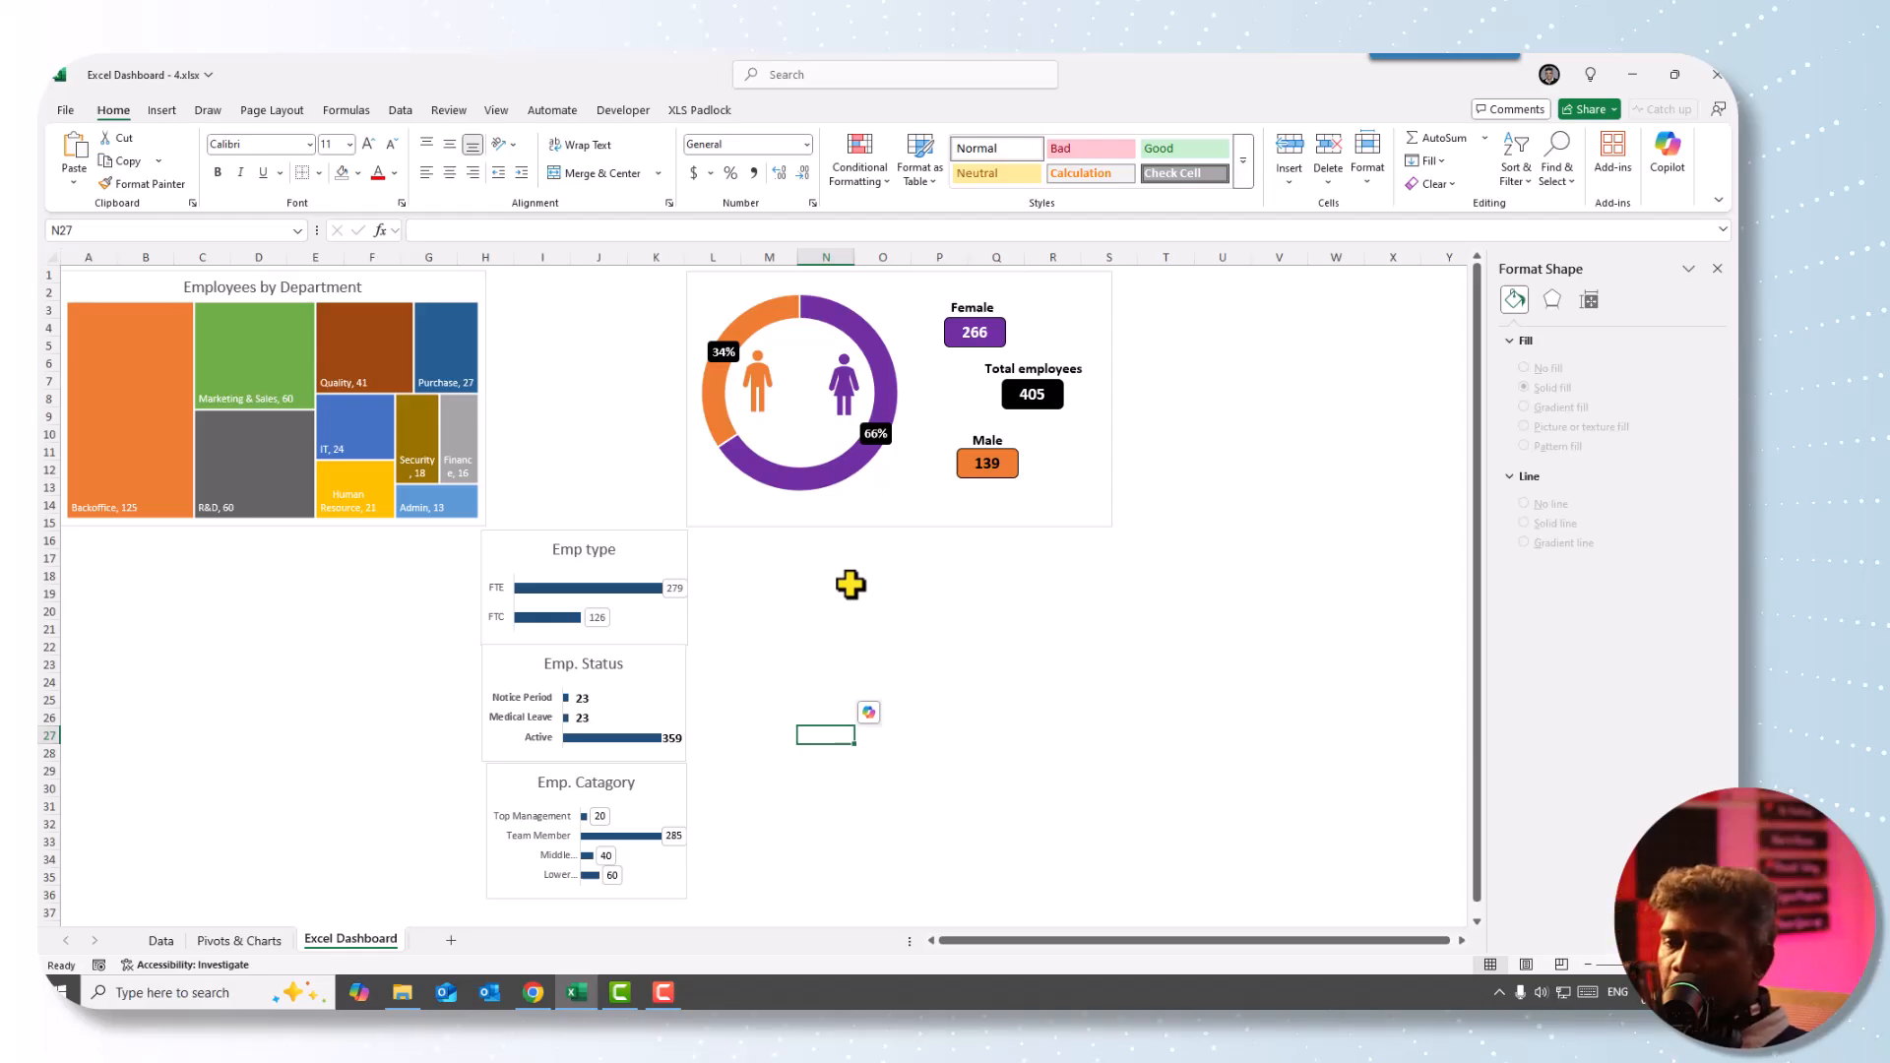
- Copy the Count of Category PivotTable on the Pivots & Charts sheet to cell S4
click(261, 943)
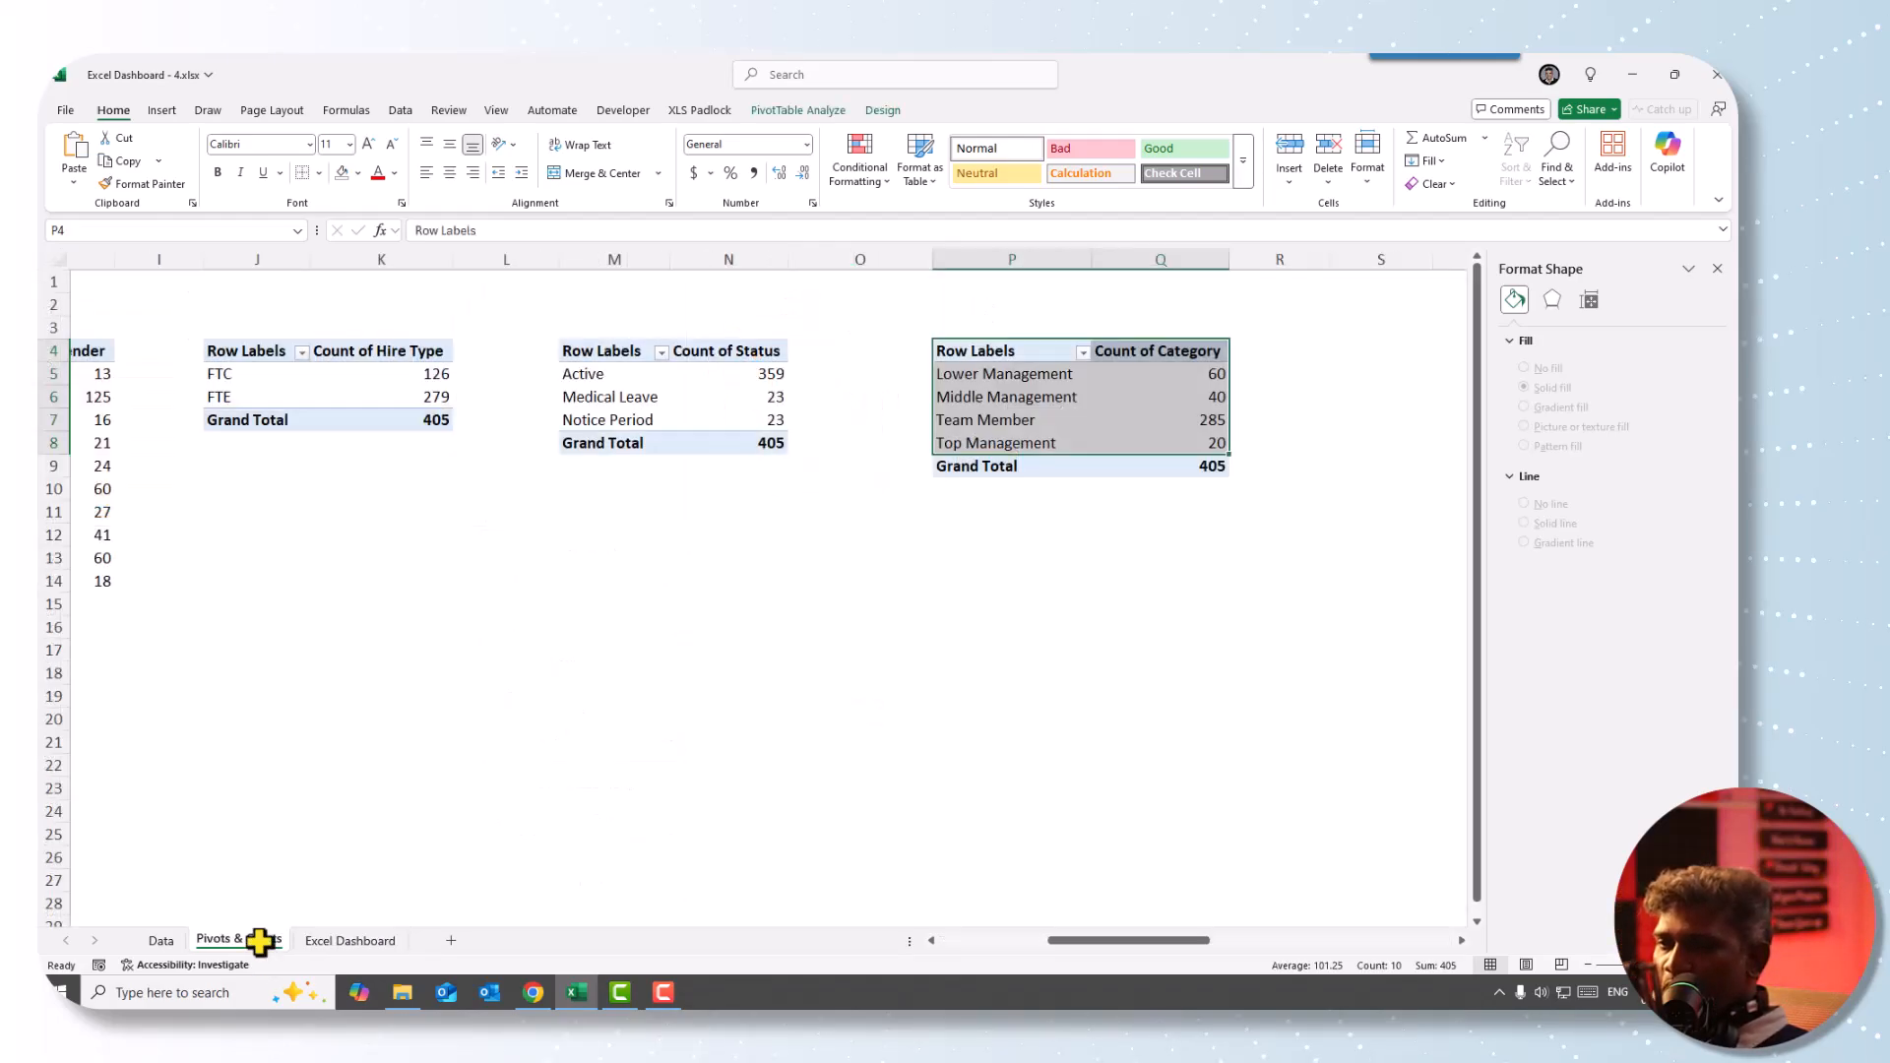
drag(988, 355, 1134, 461)
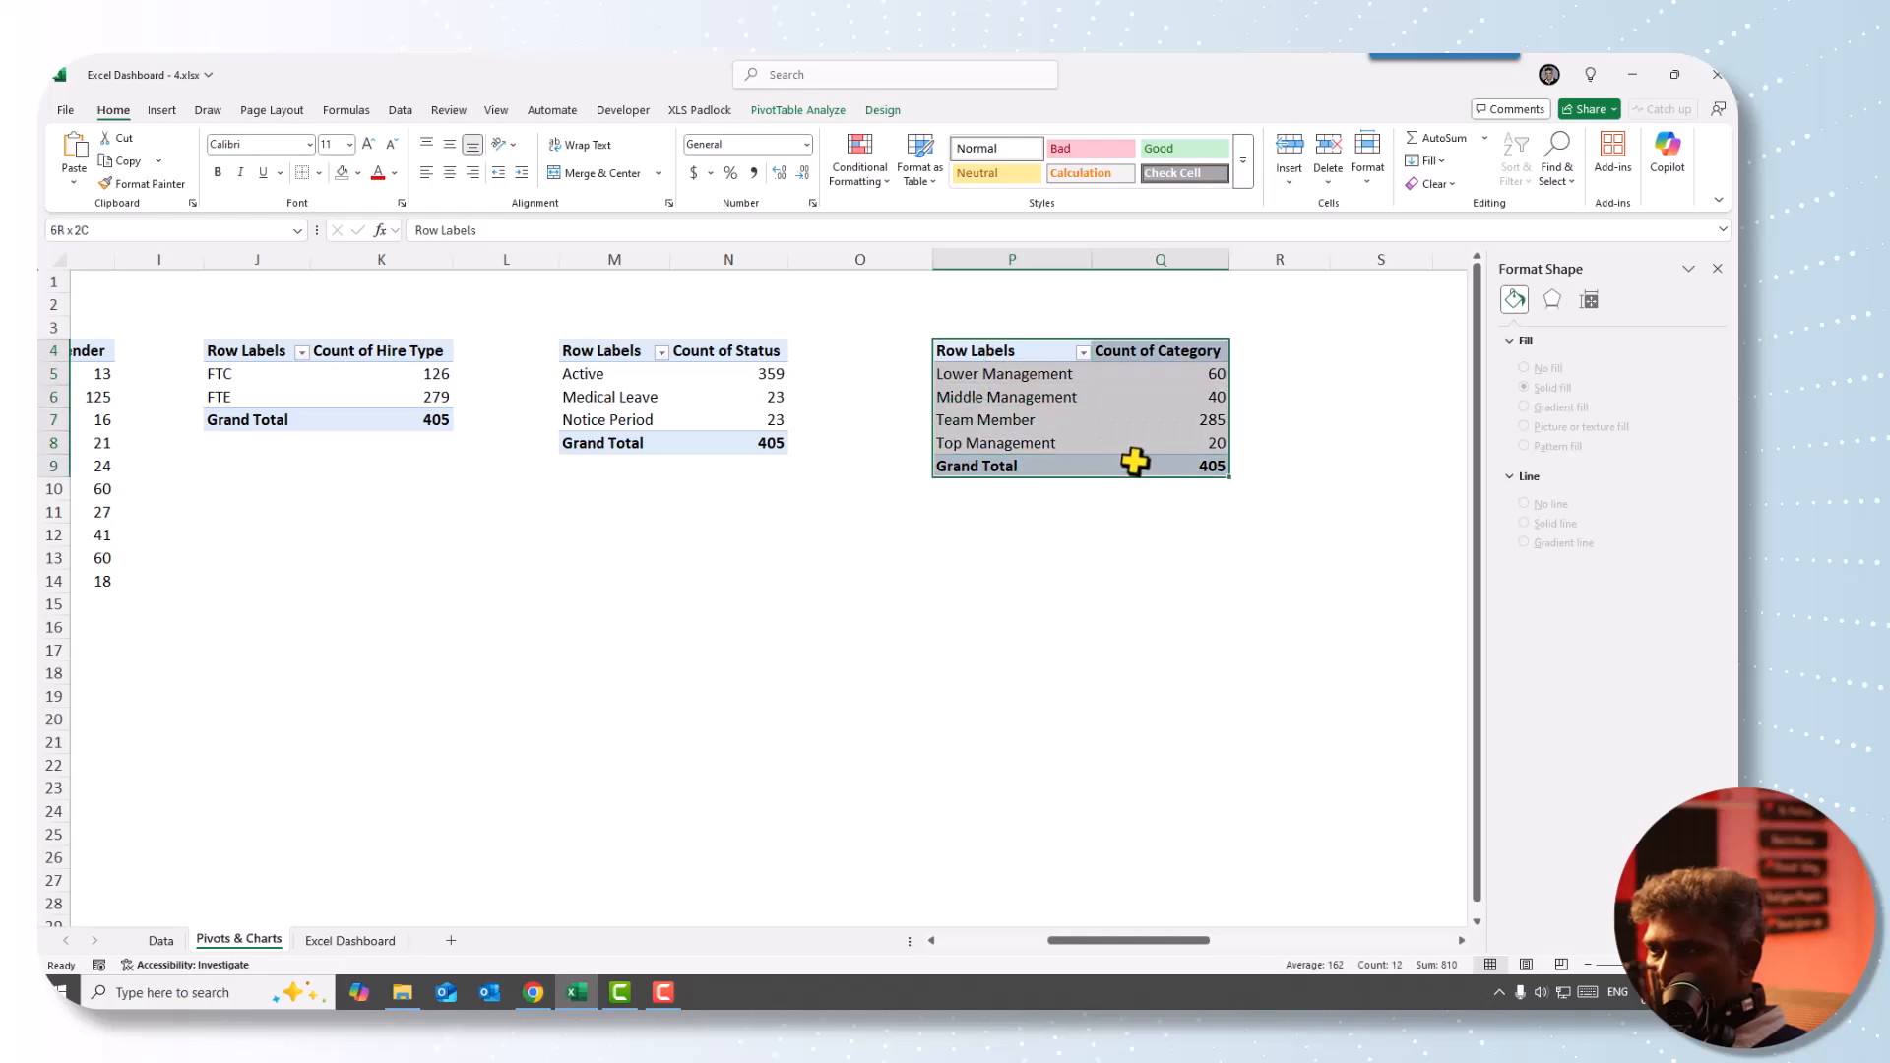
key(ctrl+c)
key(Right)
key(Right)
key(Right)
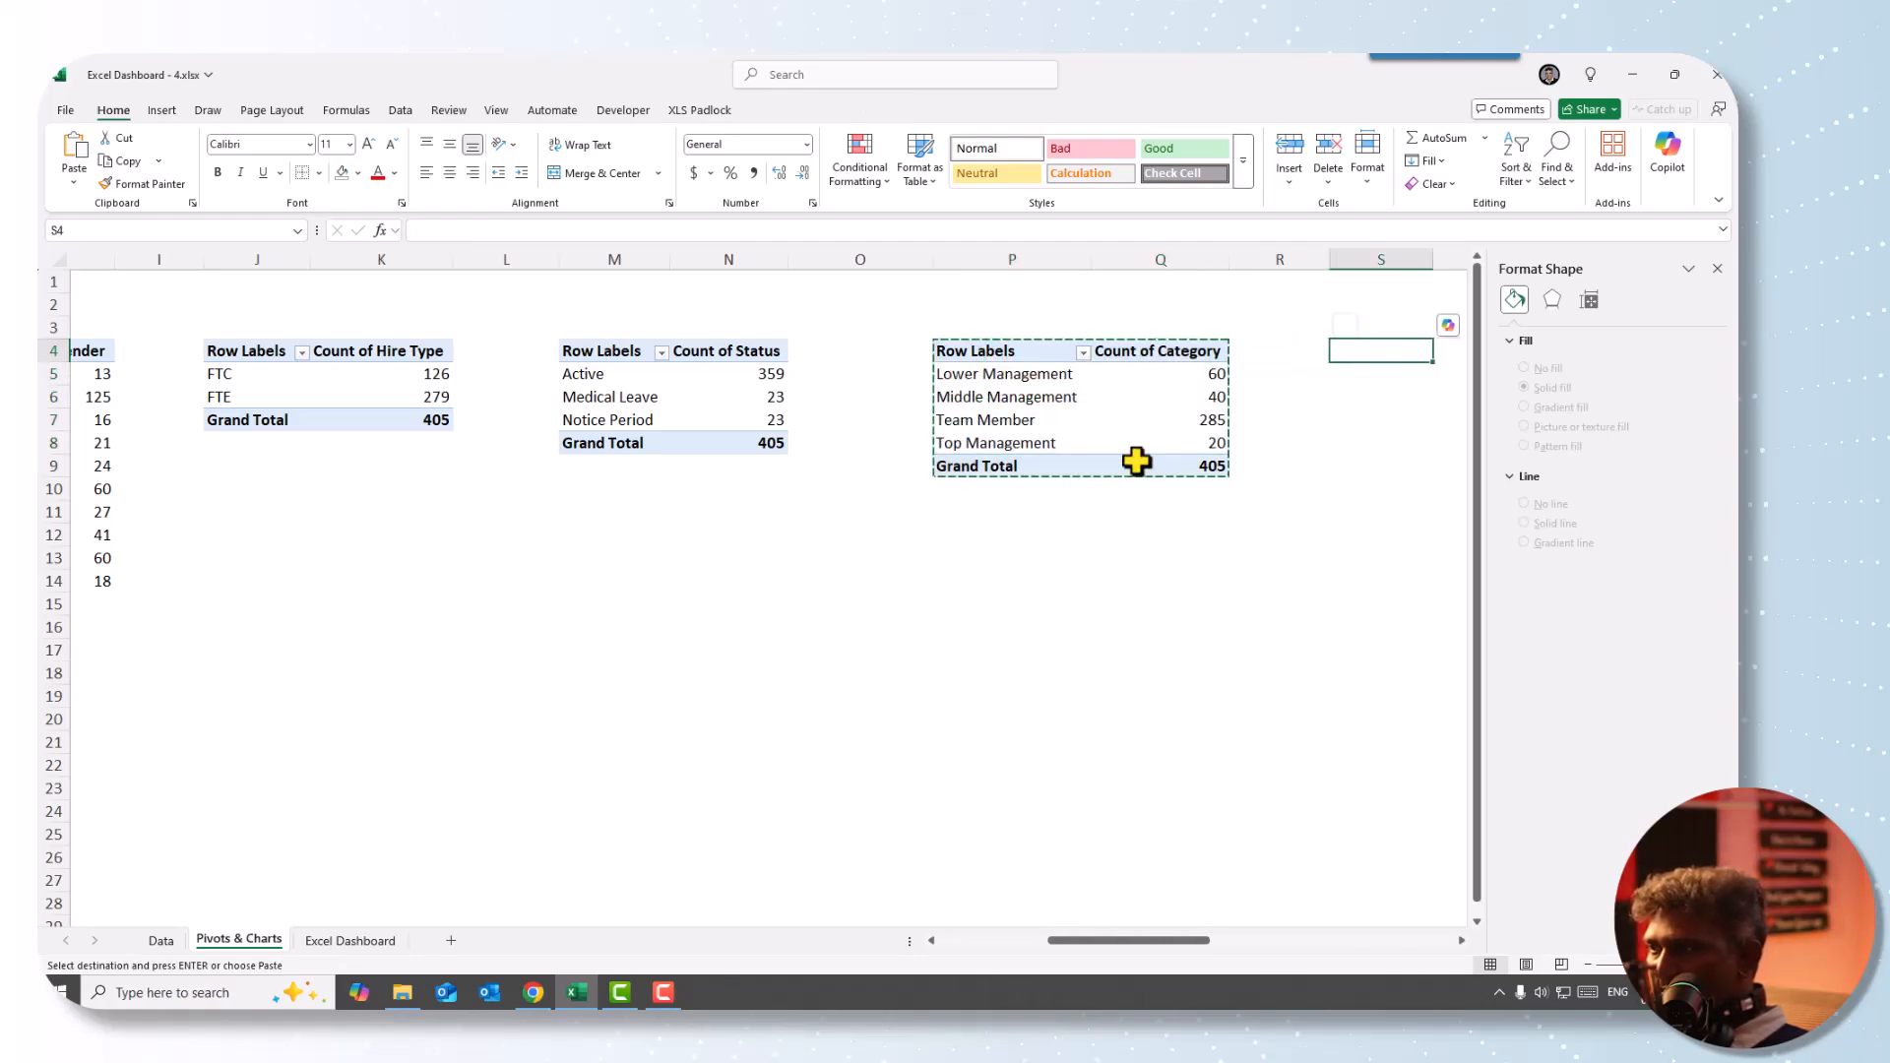
key(ctrl+v)
key(Right)
key(Right)
key(Right)
key(Right)
key(Right)
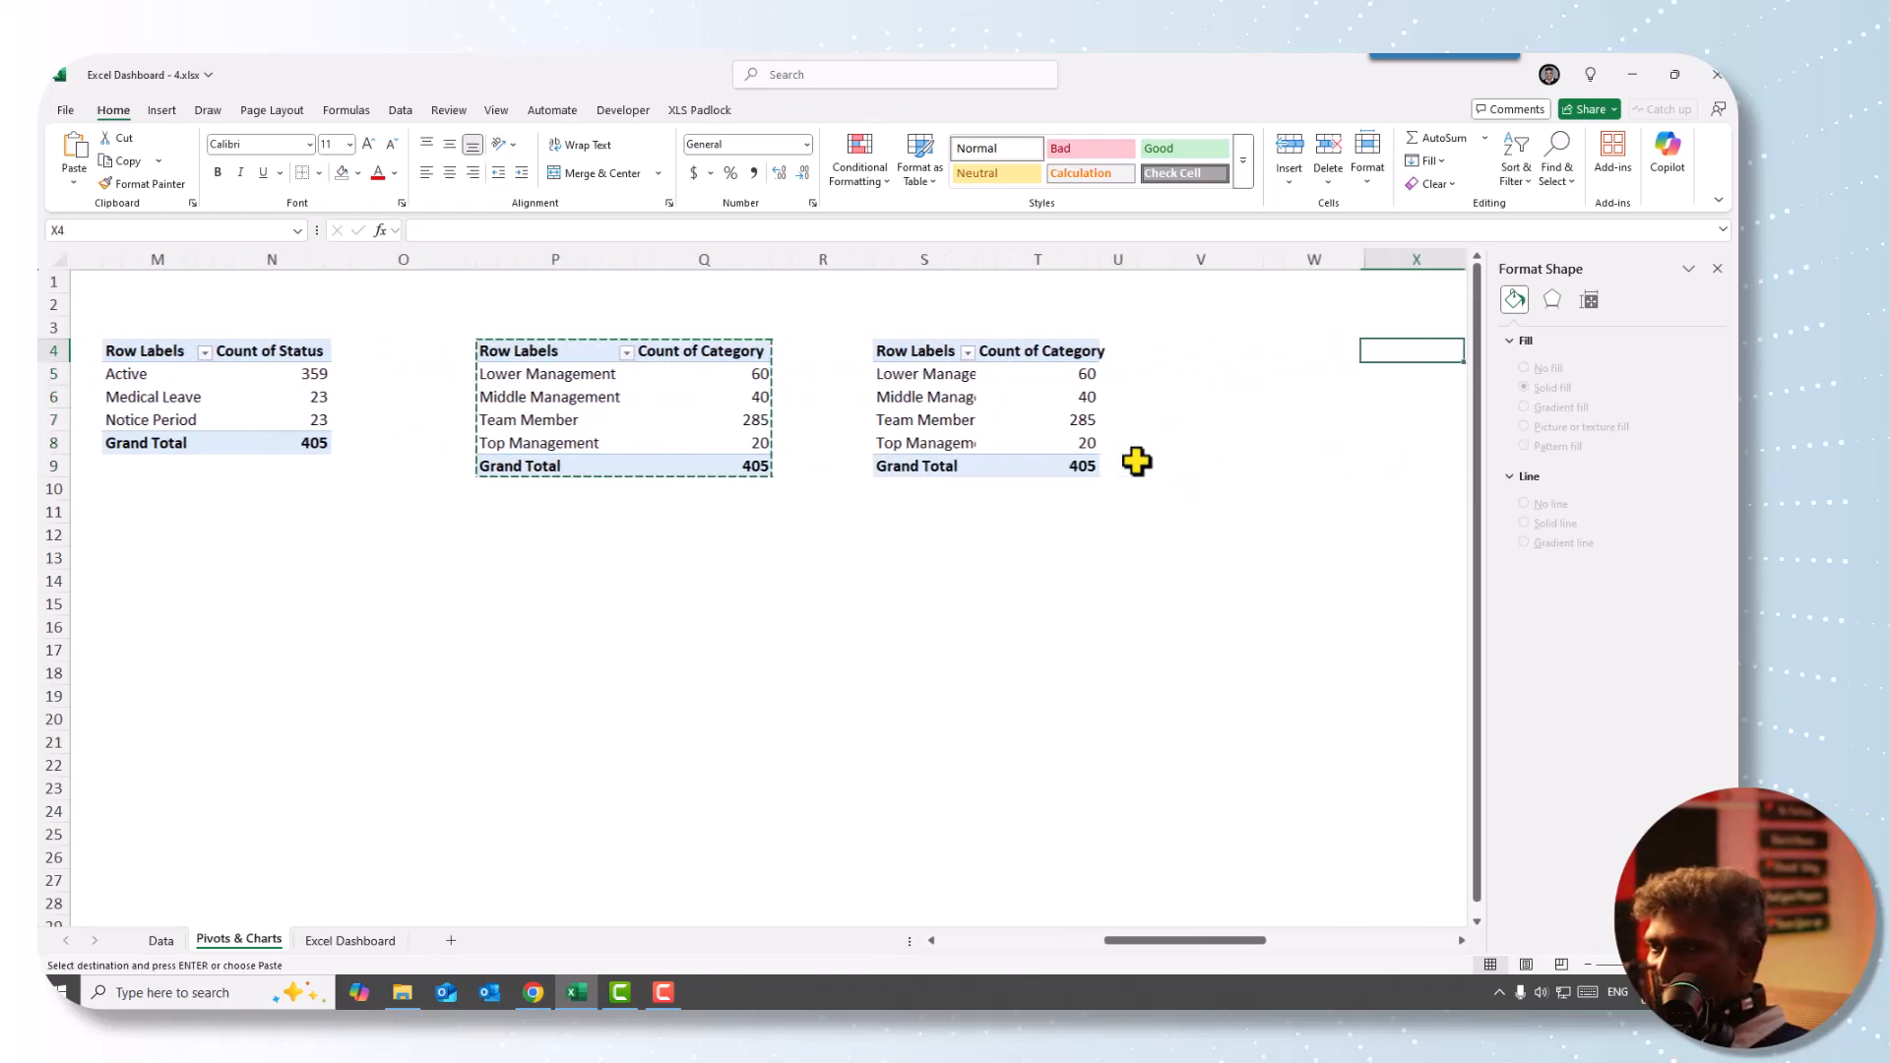
- Clear the Category field from the rows and values of the PivotTable copy at S4
click(901, 419)
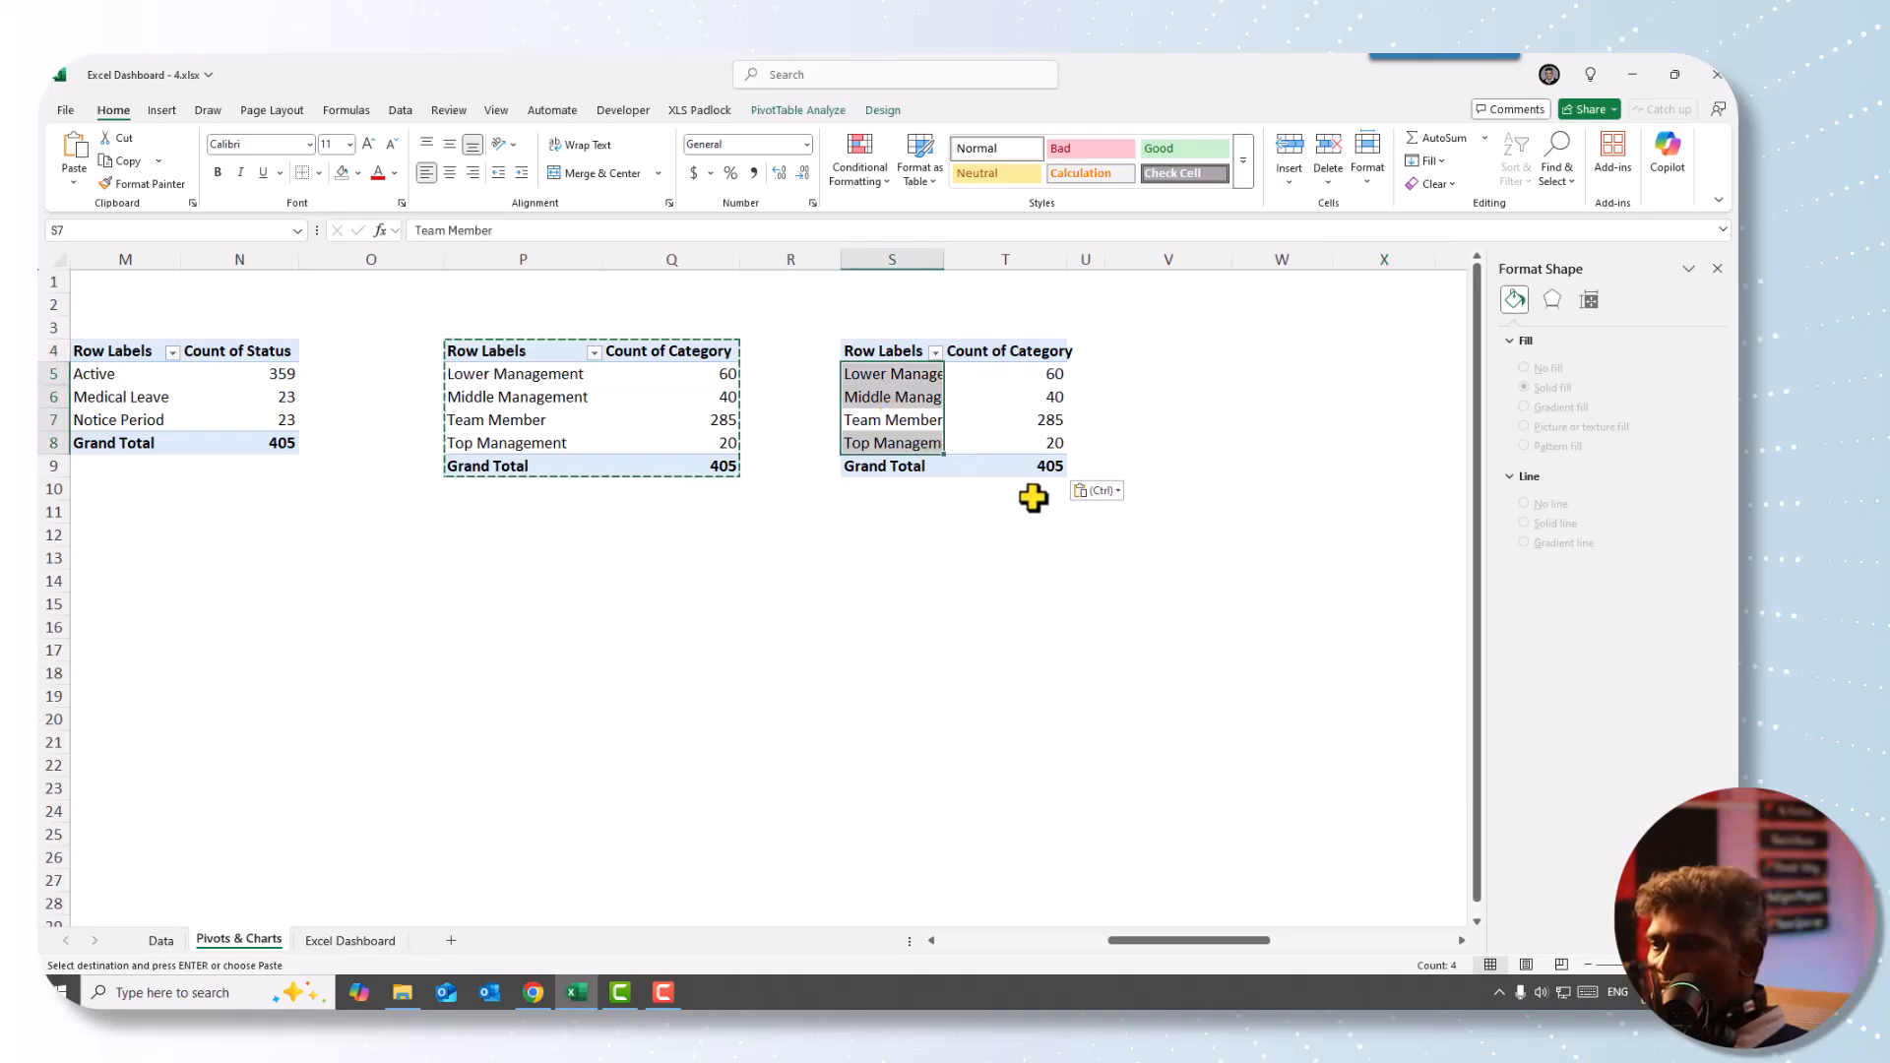
click(800, 111)
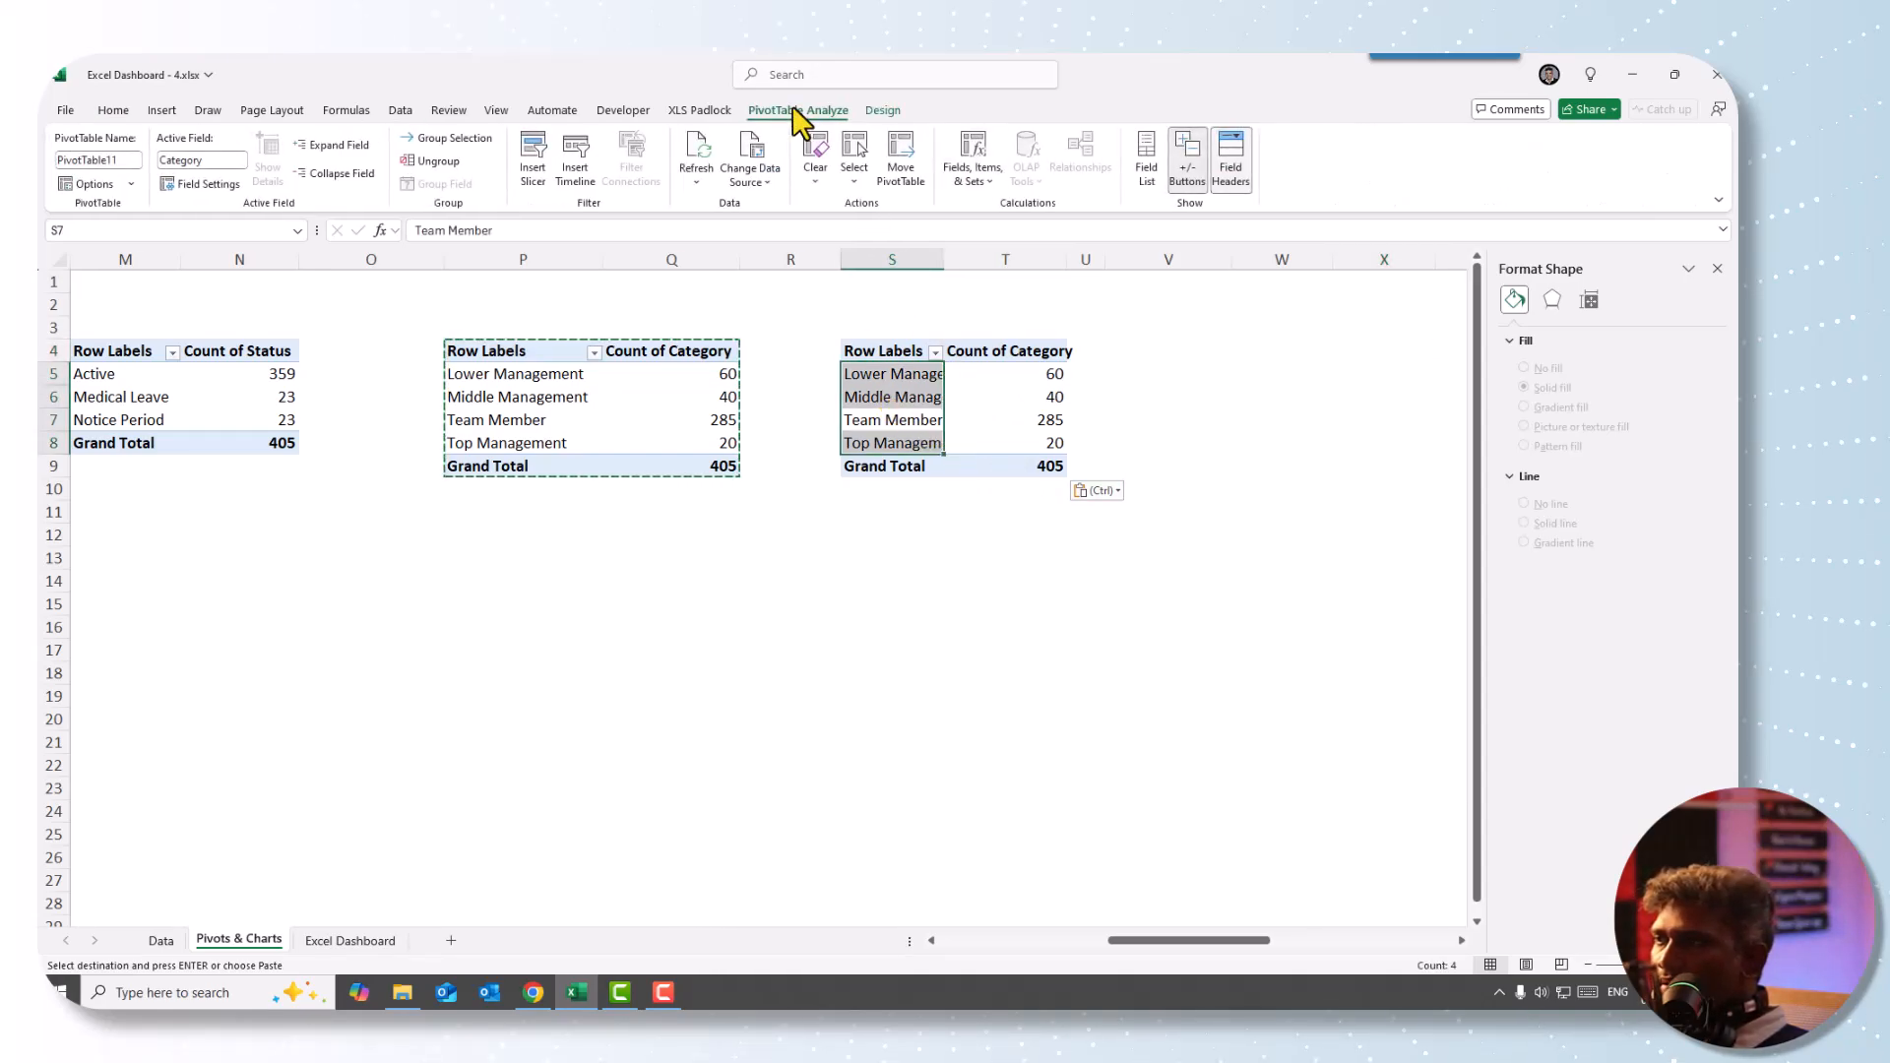
click(1150, 158)
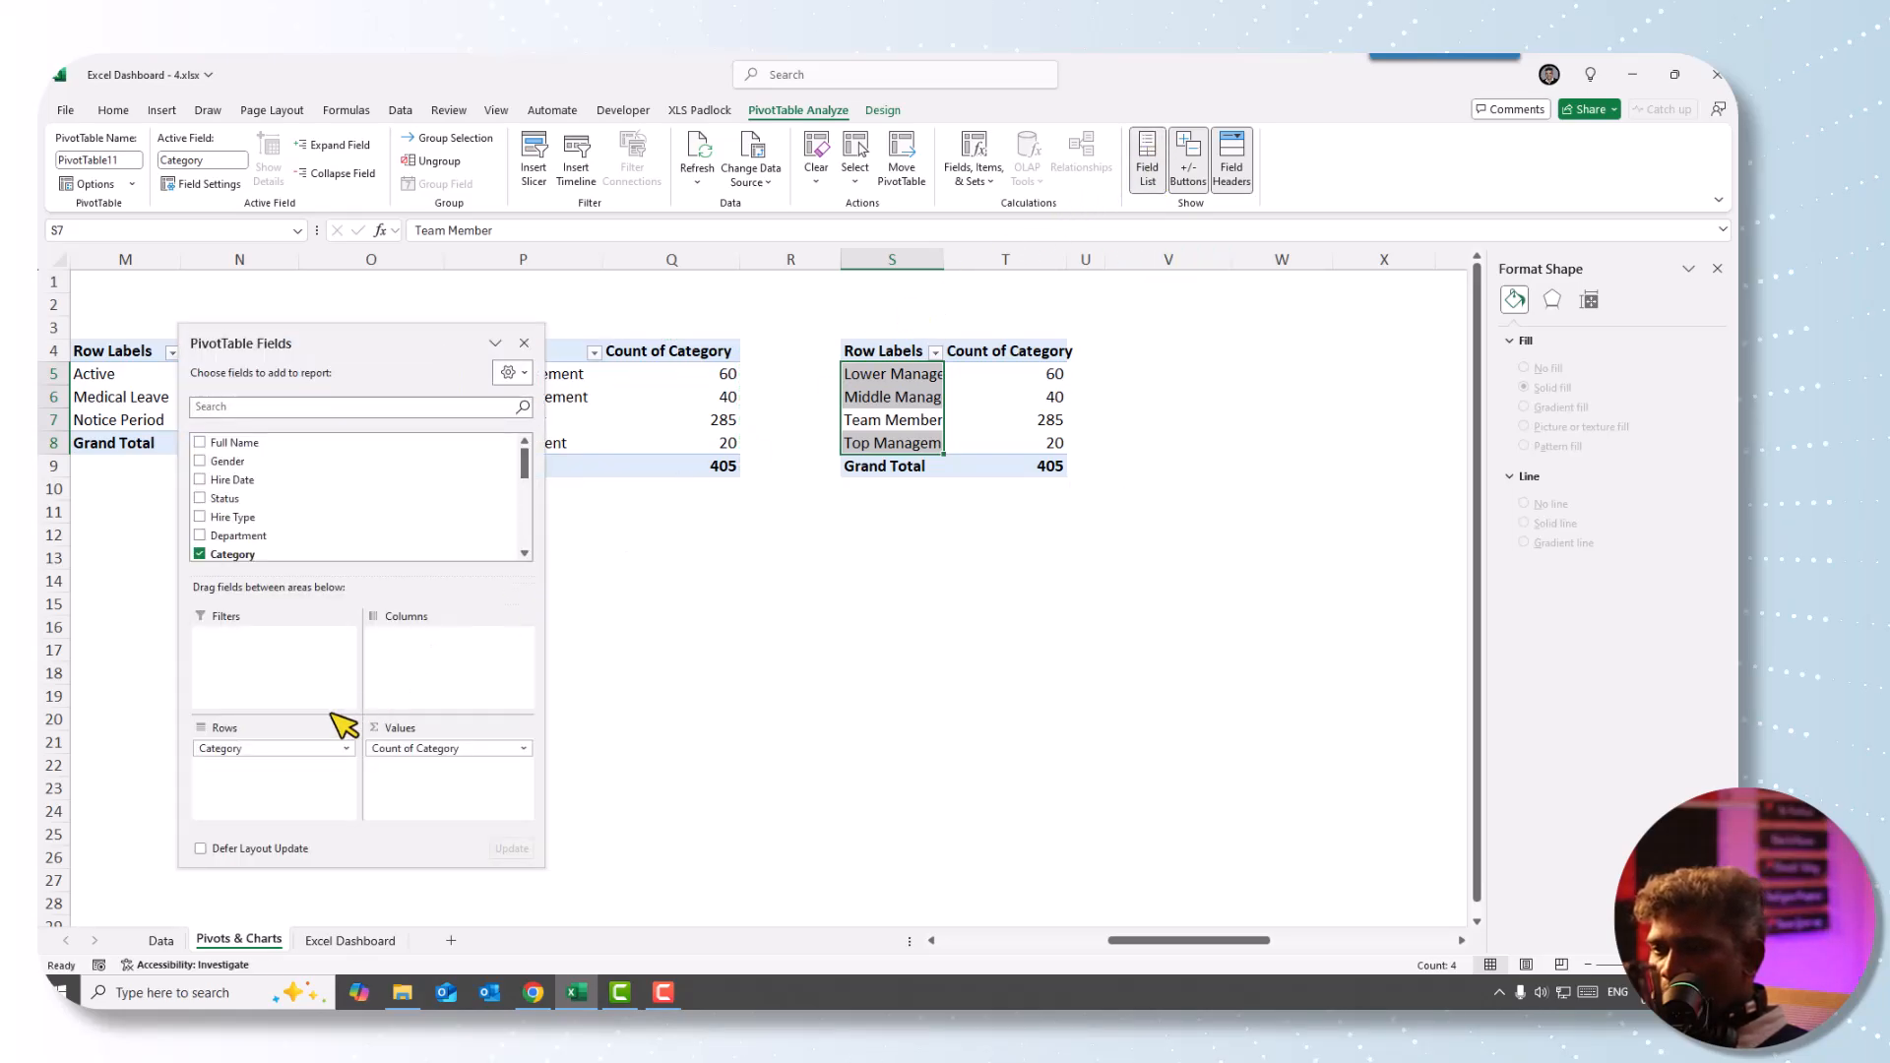
drag(275, 748, 308, 578)
drag(427, 746, 442, 581)
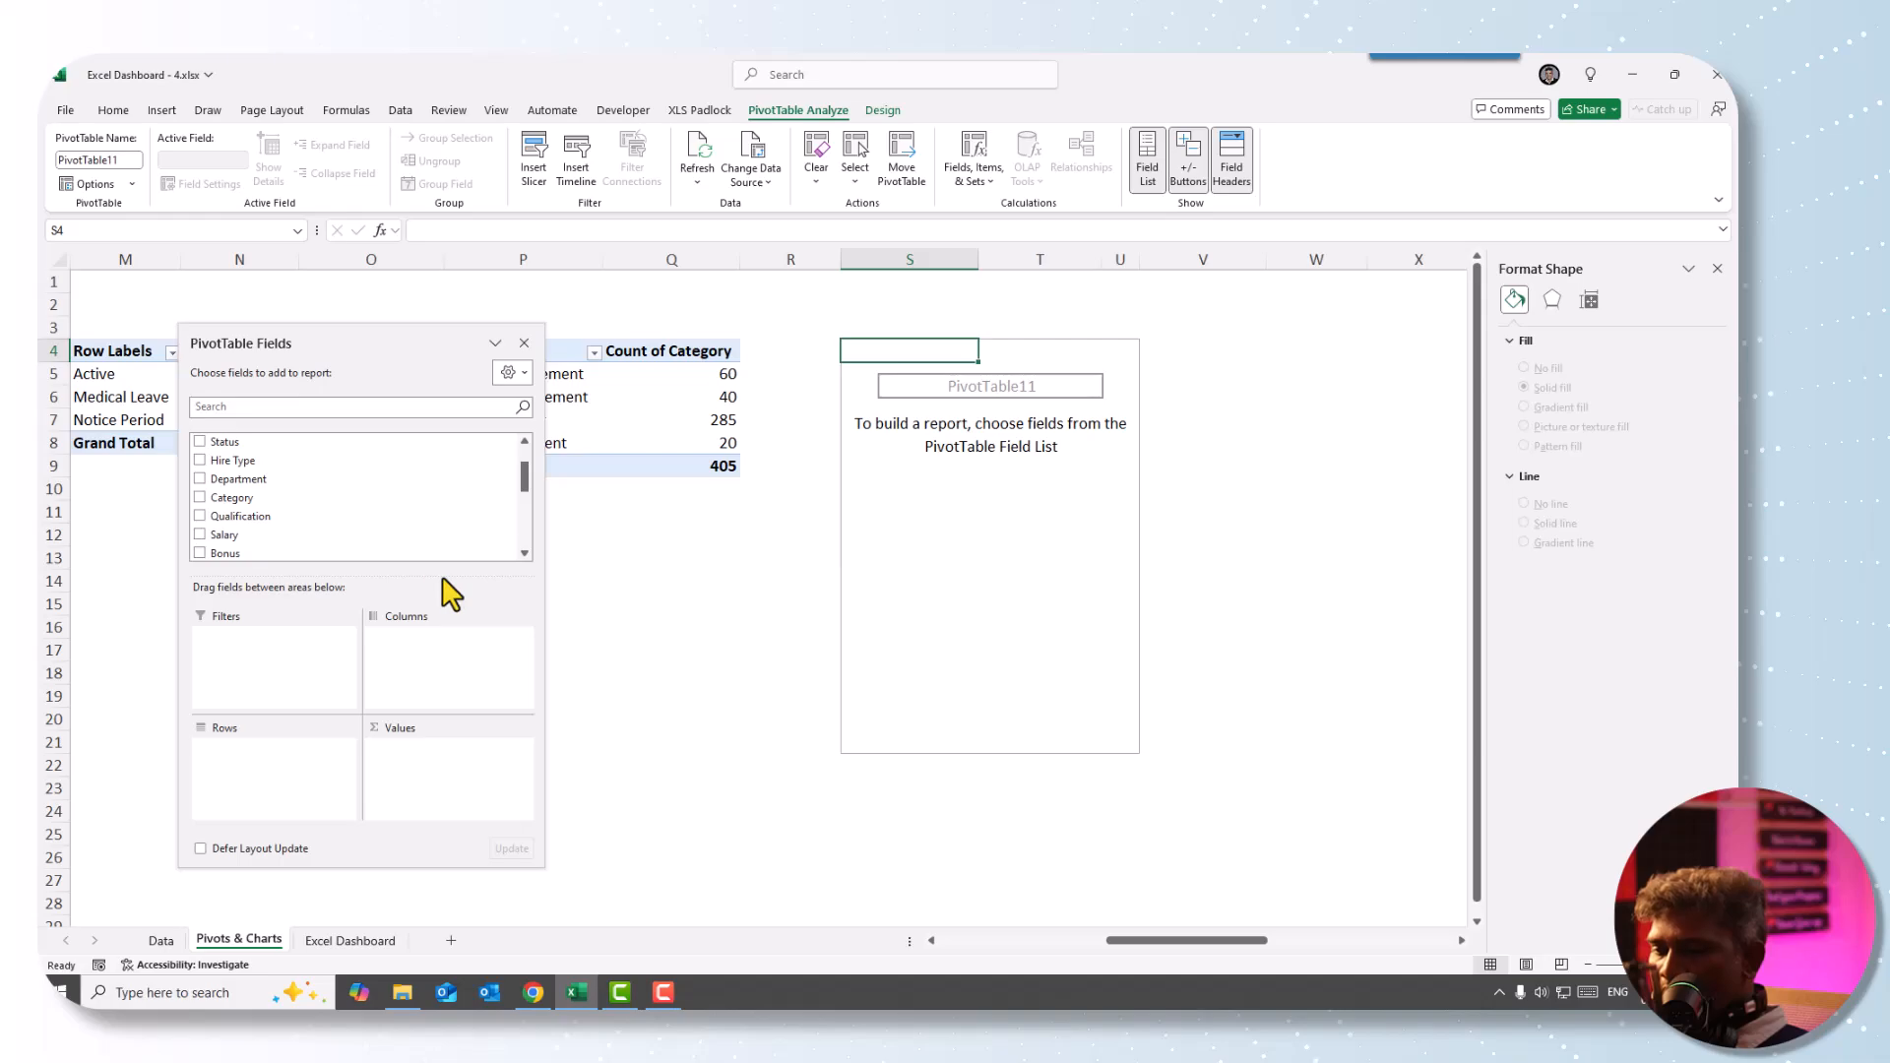
- Add the Salary, Bonus and Overtime fields as summed values to the empty PivotTable at S4
click(244, 406)
text(sa)
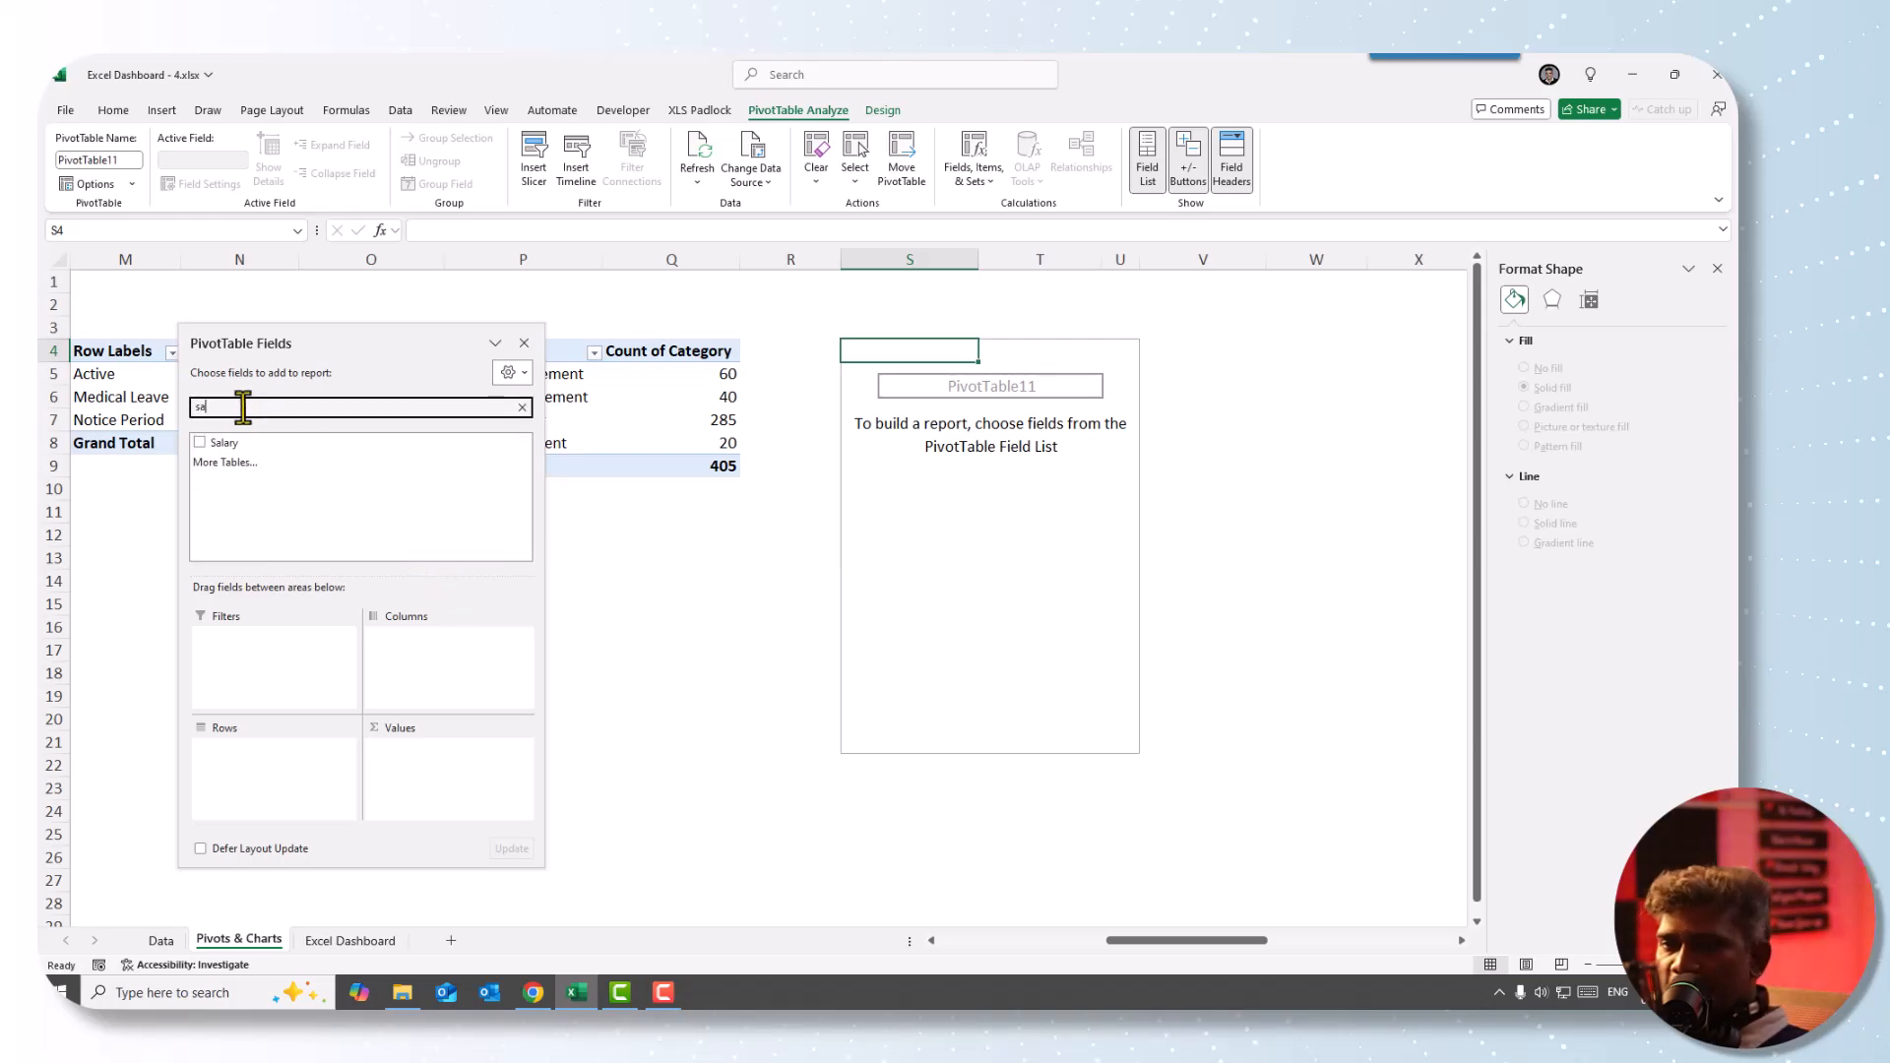
drag(263, 449, 448, 785)
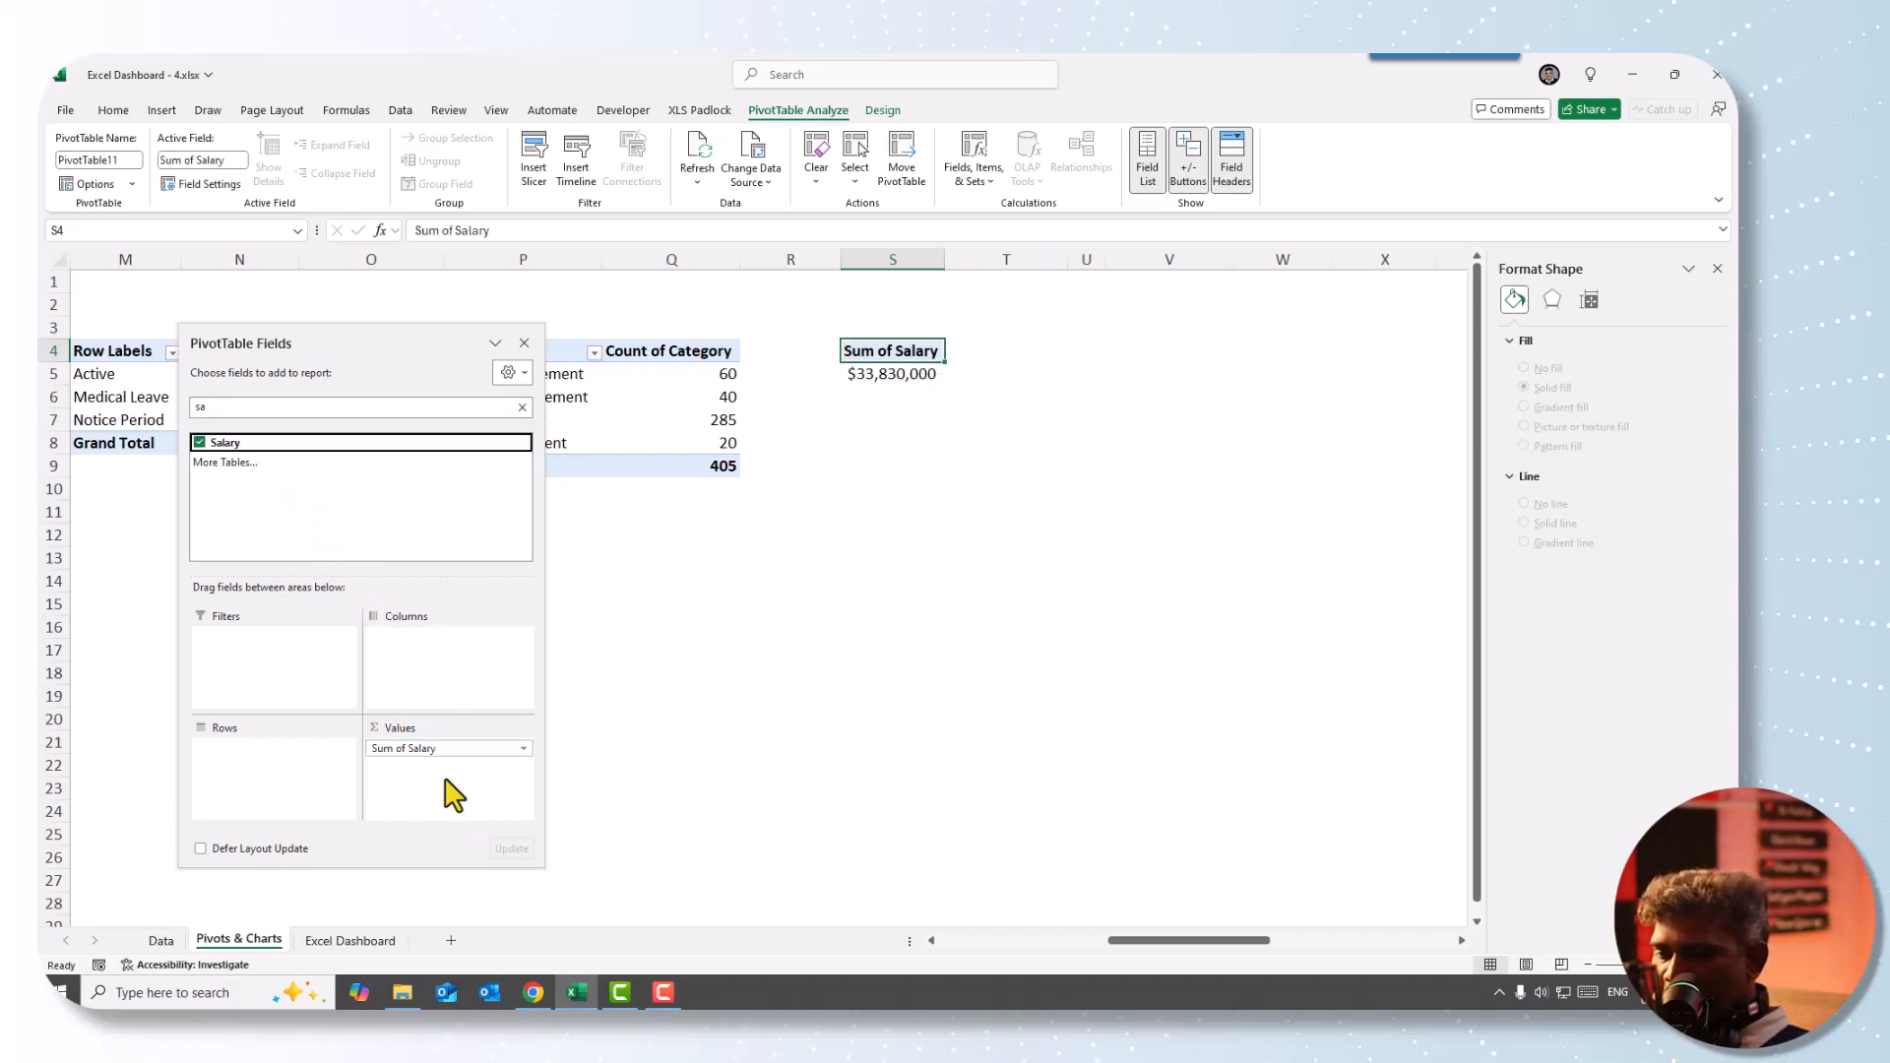
drag(211, 408, 123, 410)
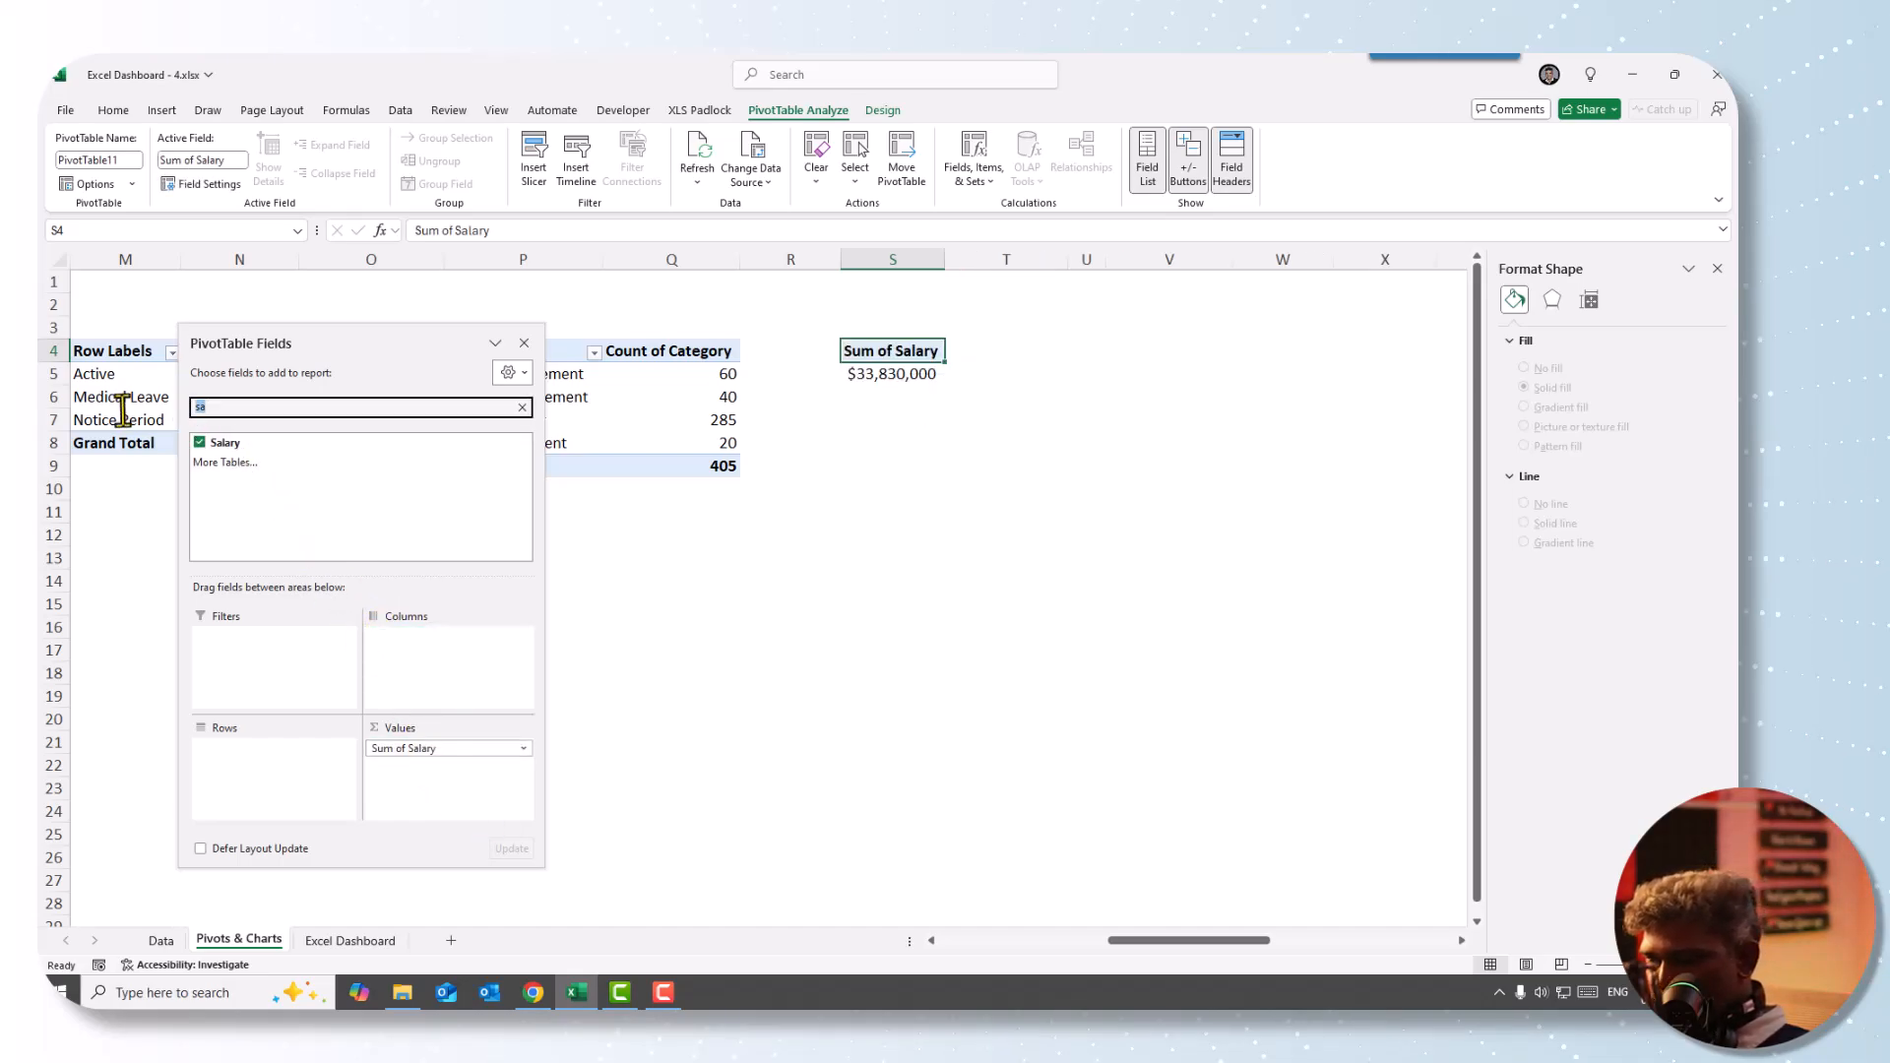
text(bo)
drag(225, 443, 439, 809)
drag(216, 408, 115, 409)
text(o)
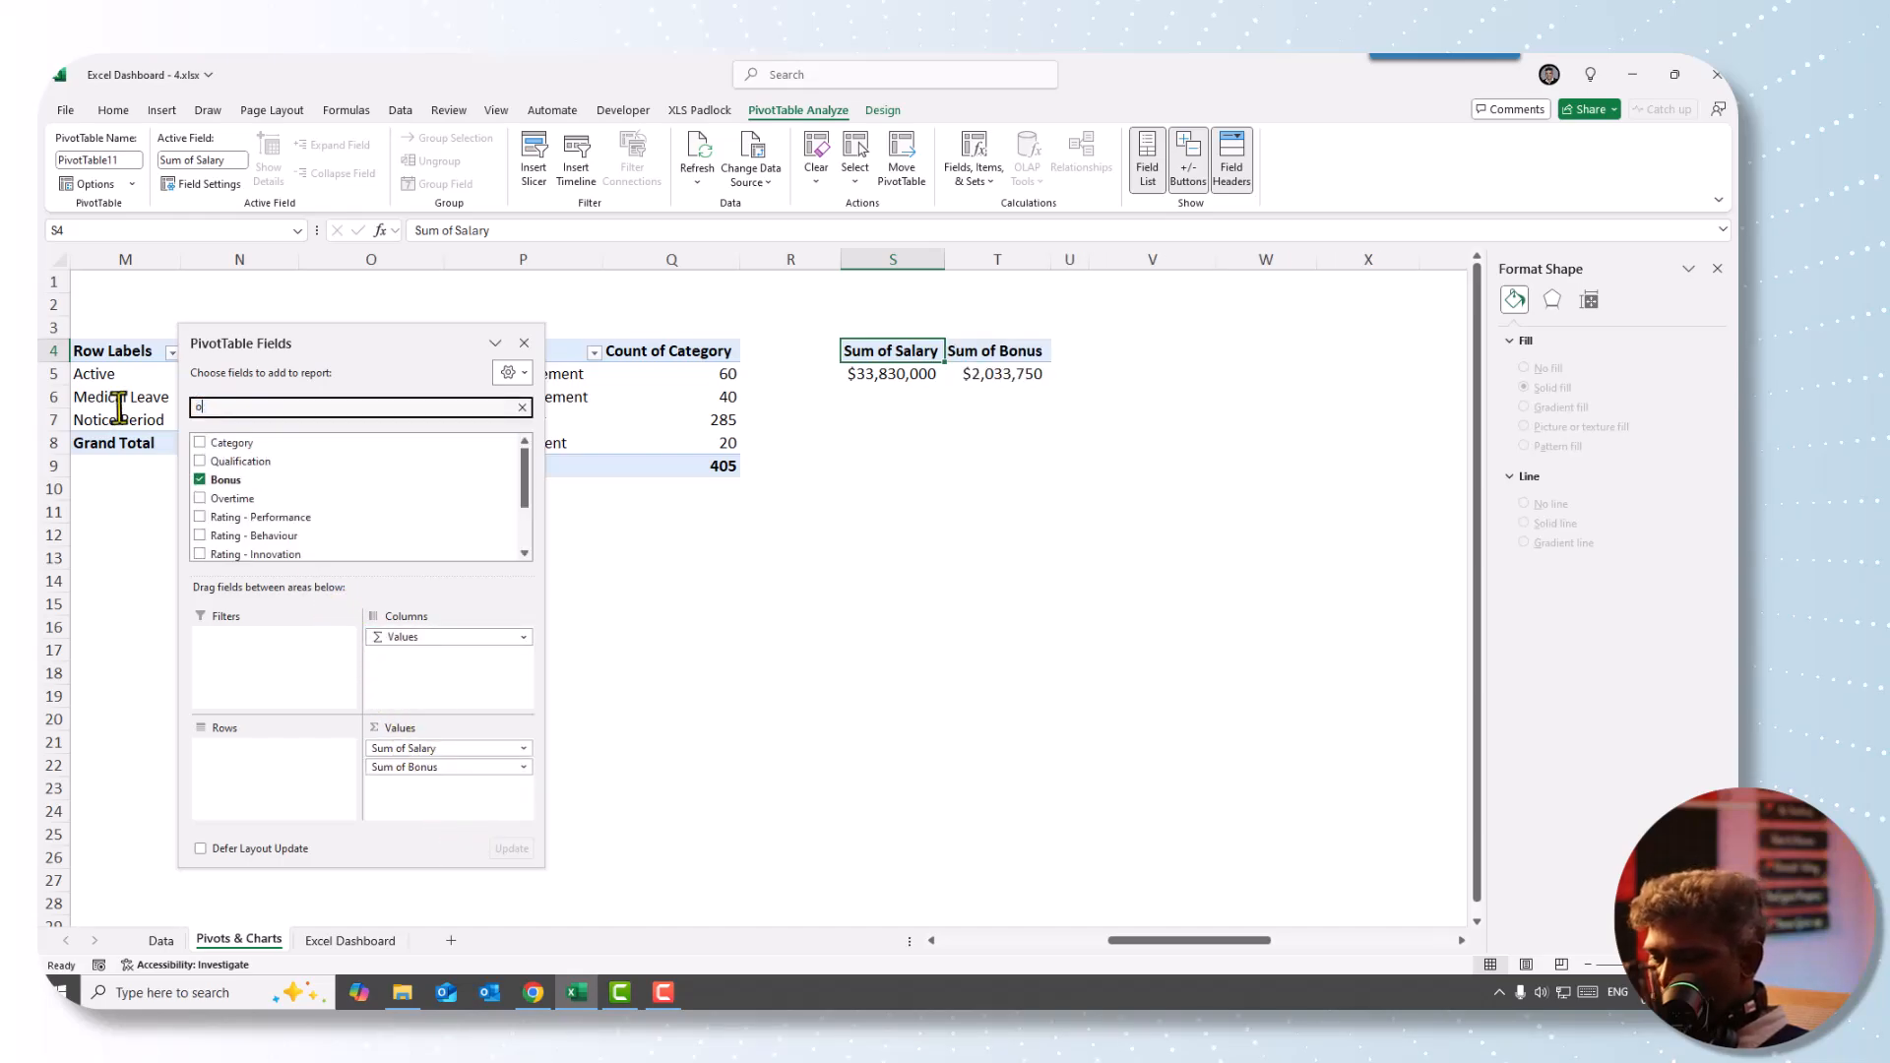
text(c)
key(BackSpace)
text(ve)
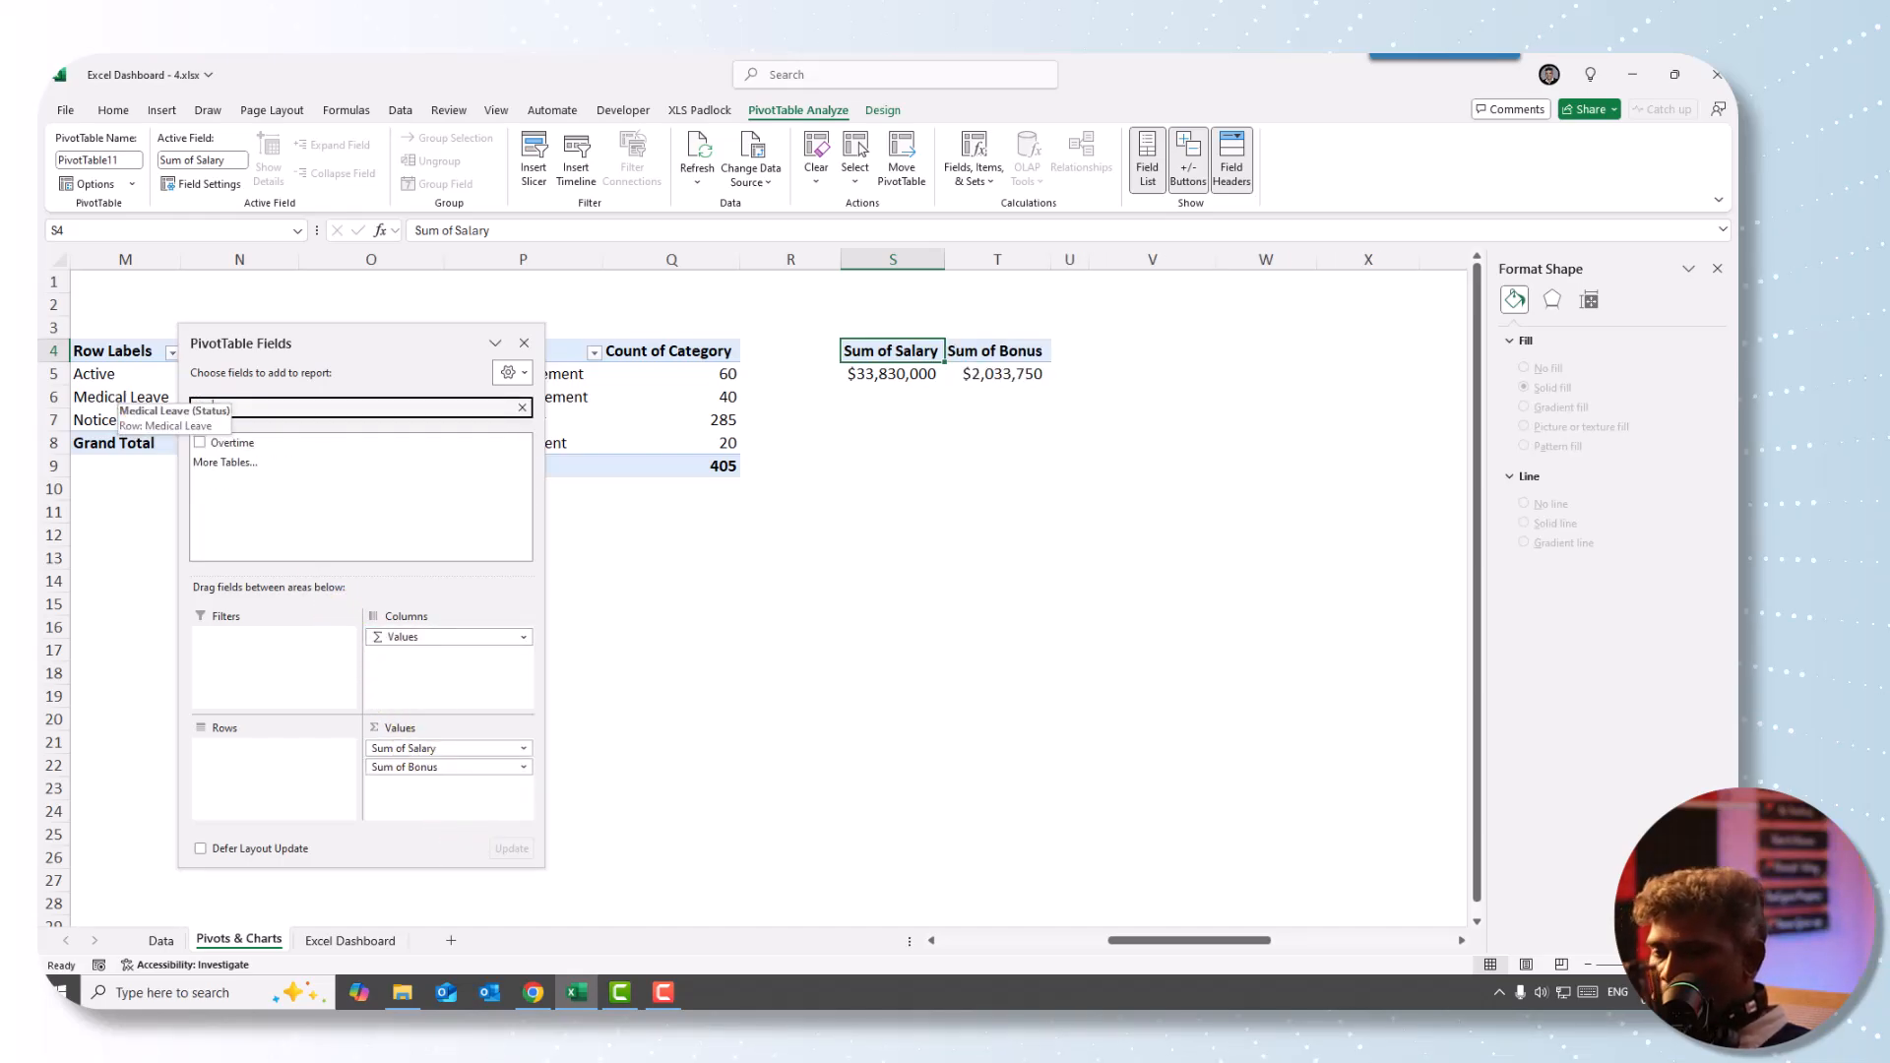
drag(231, 443, 453, 812)
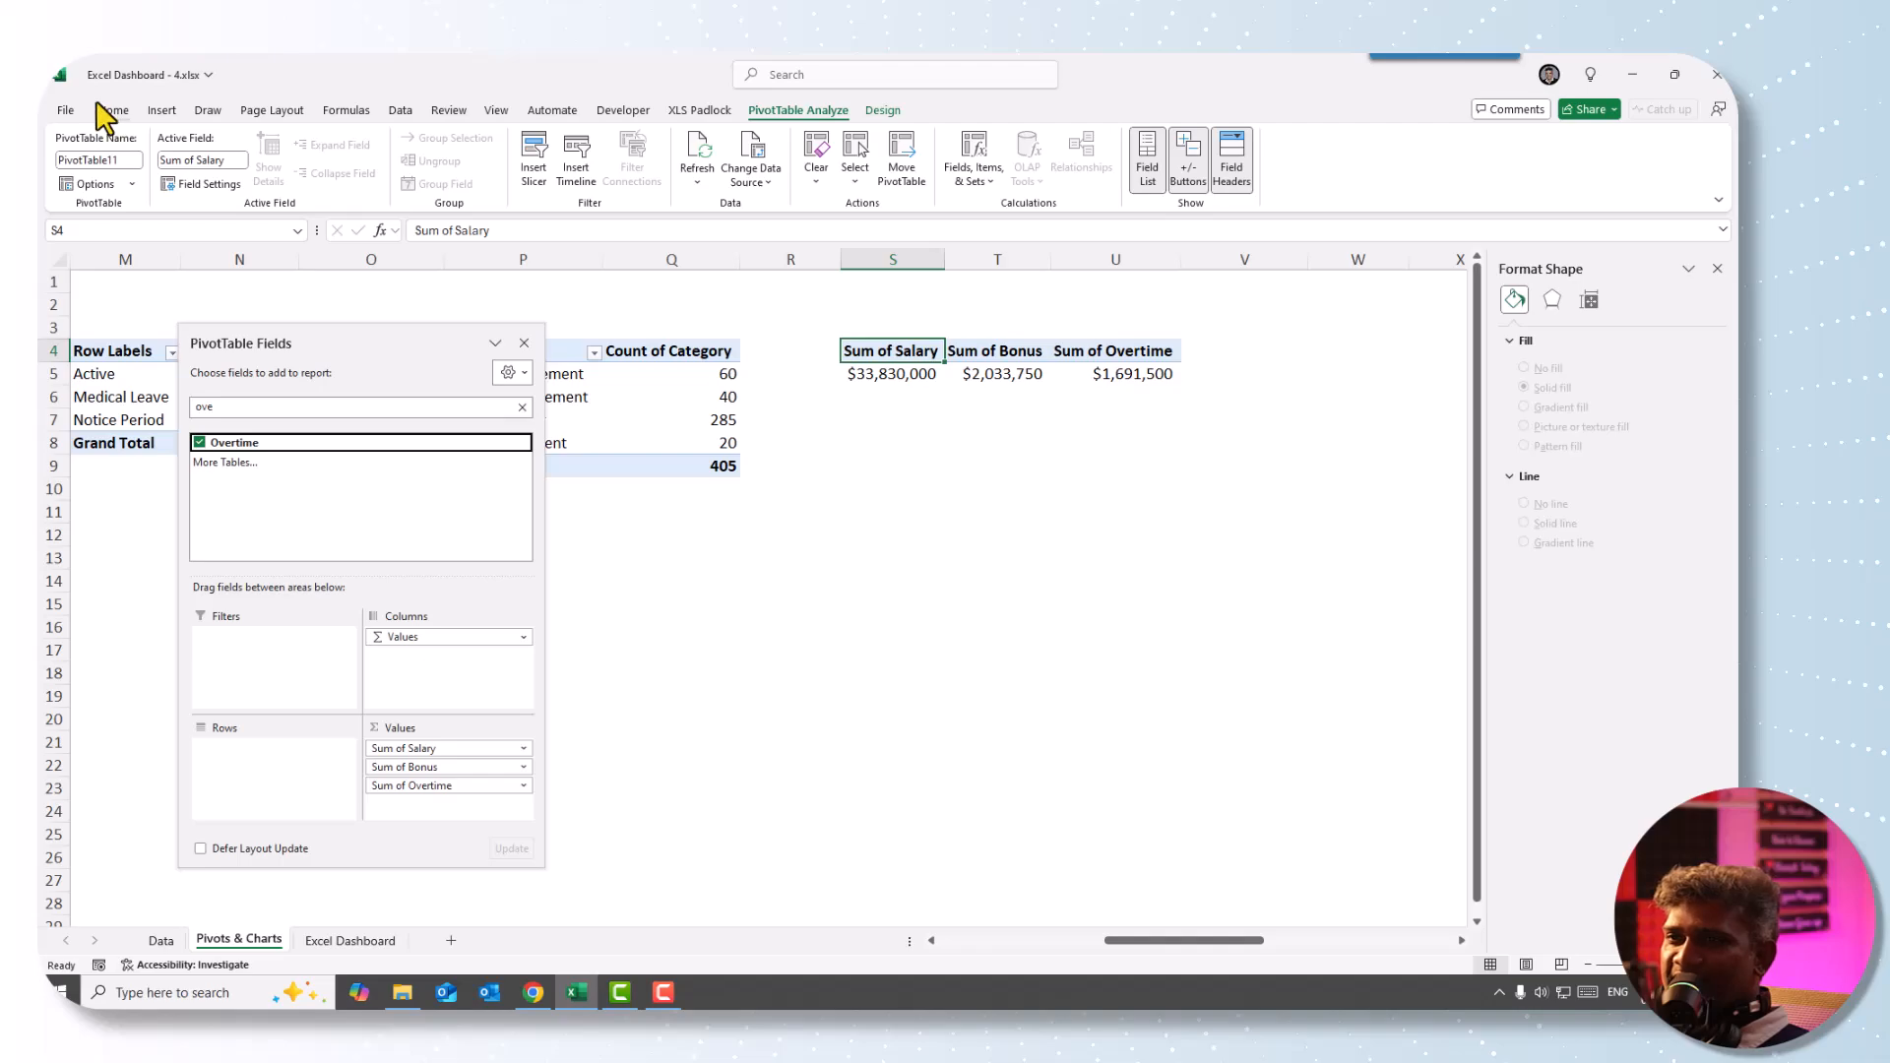
- Insert a 2-D stacked bar PivotChart from the Salary, Bonus and Overtime PivotTable and shift it slightly
click(163, 111)
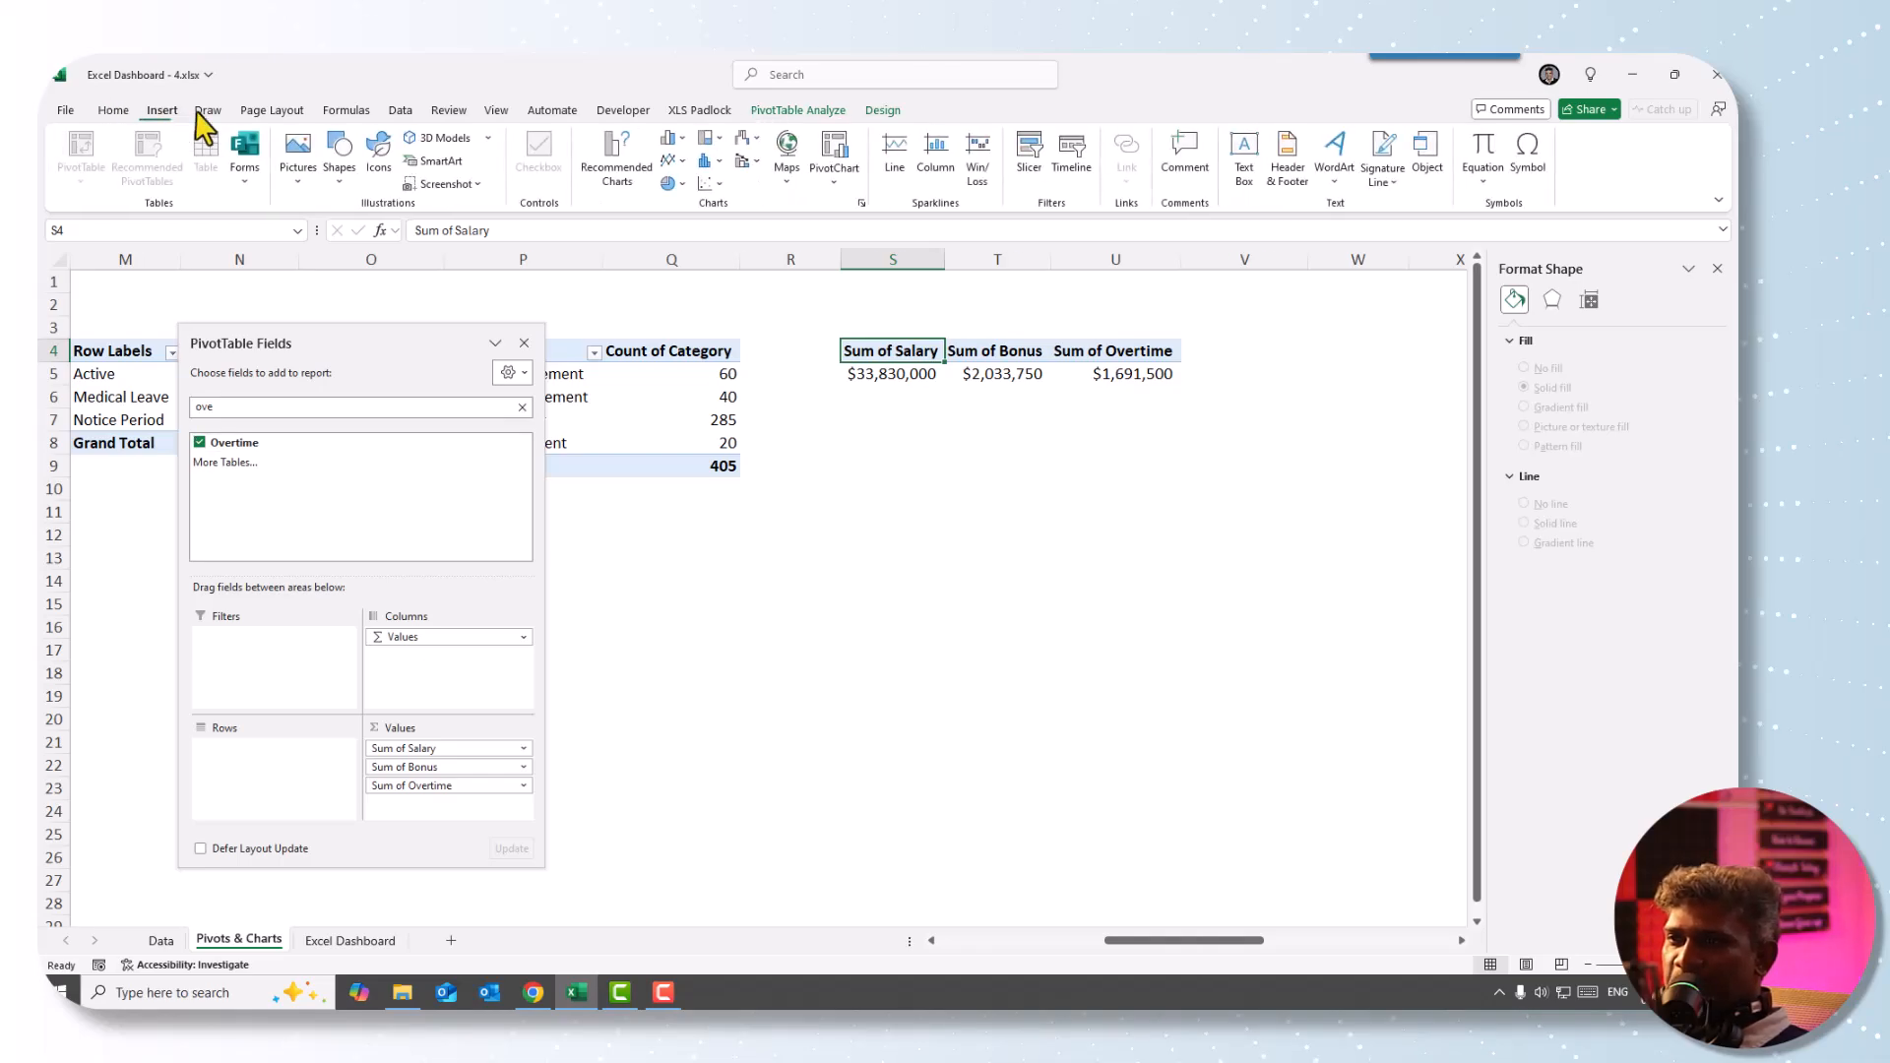
click(682, 138)
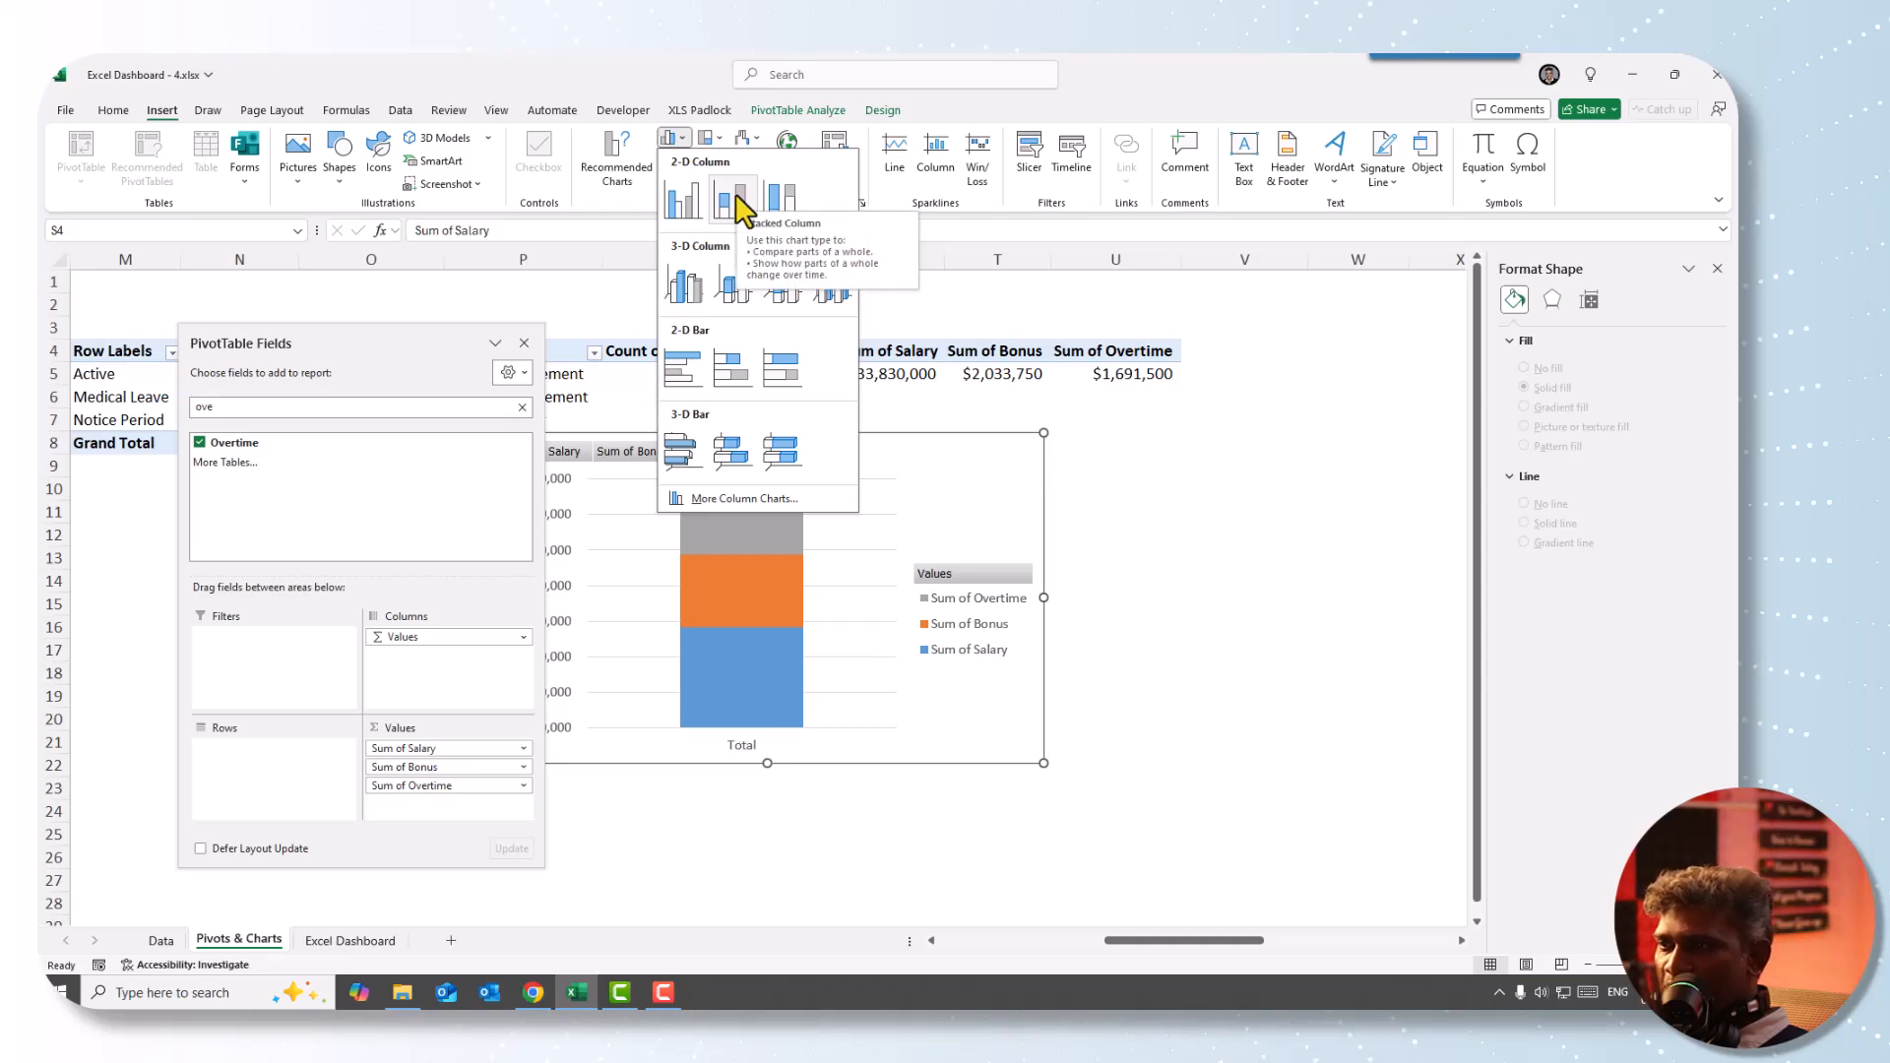
click(731, 370)
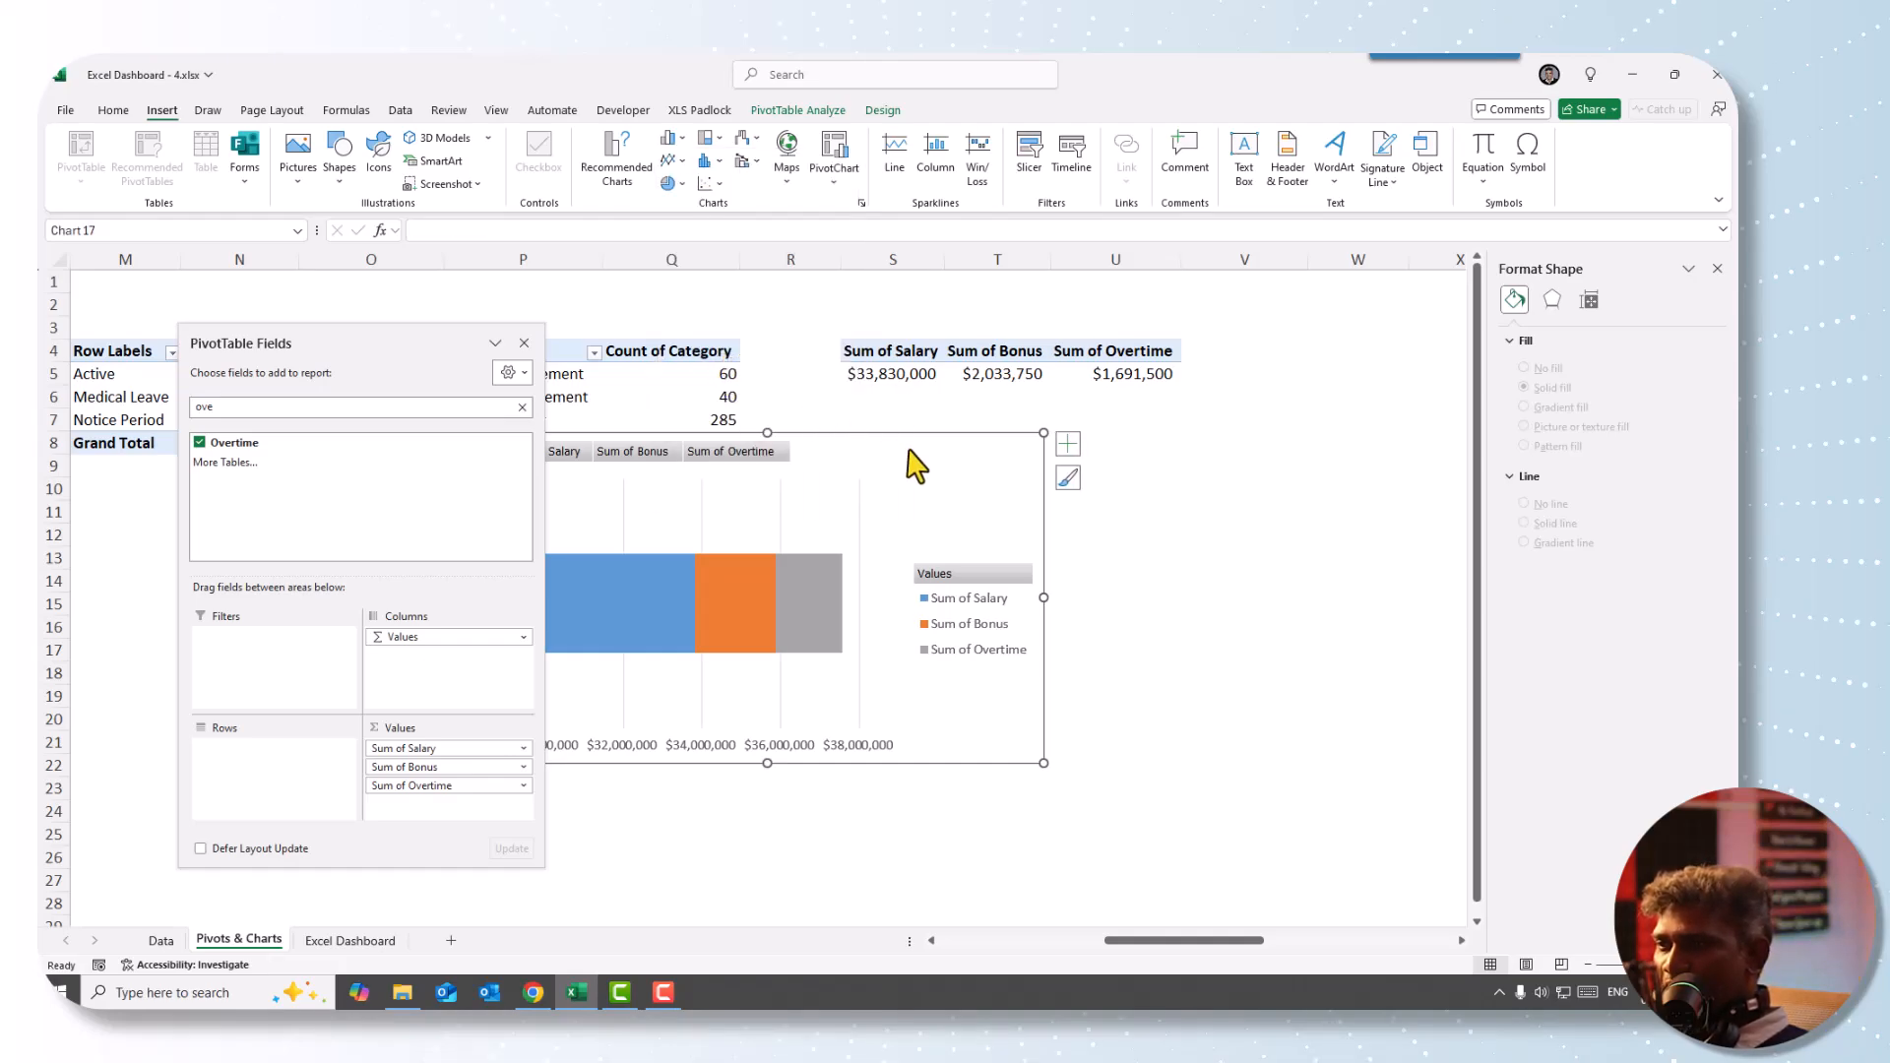
drag(926, 430, 946, 434)
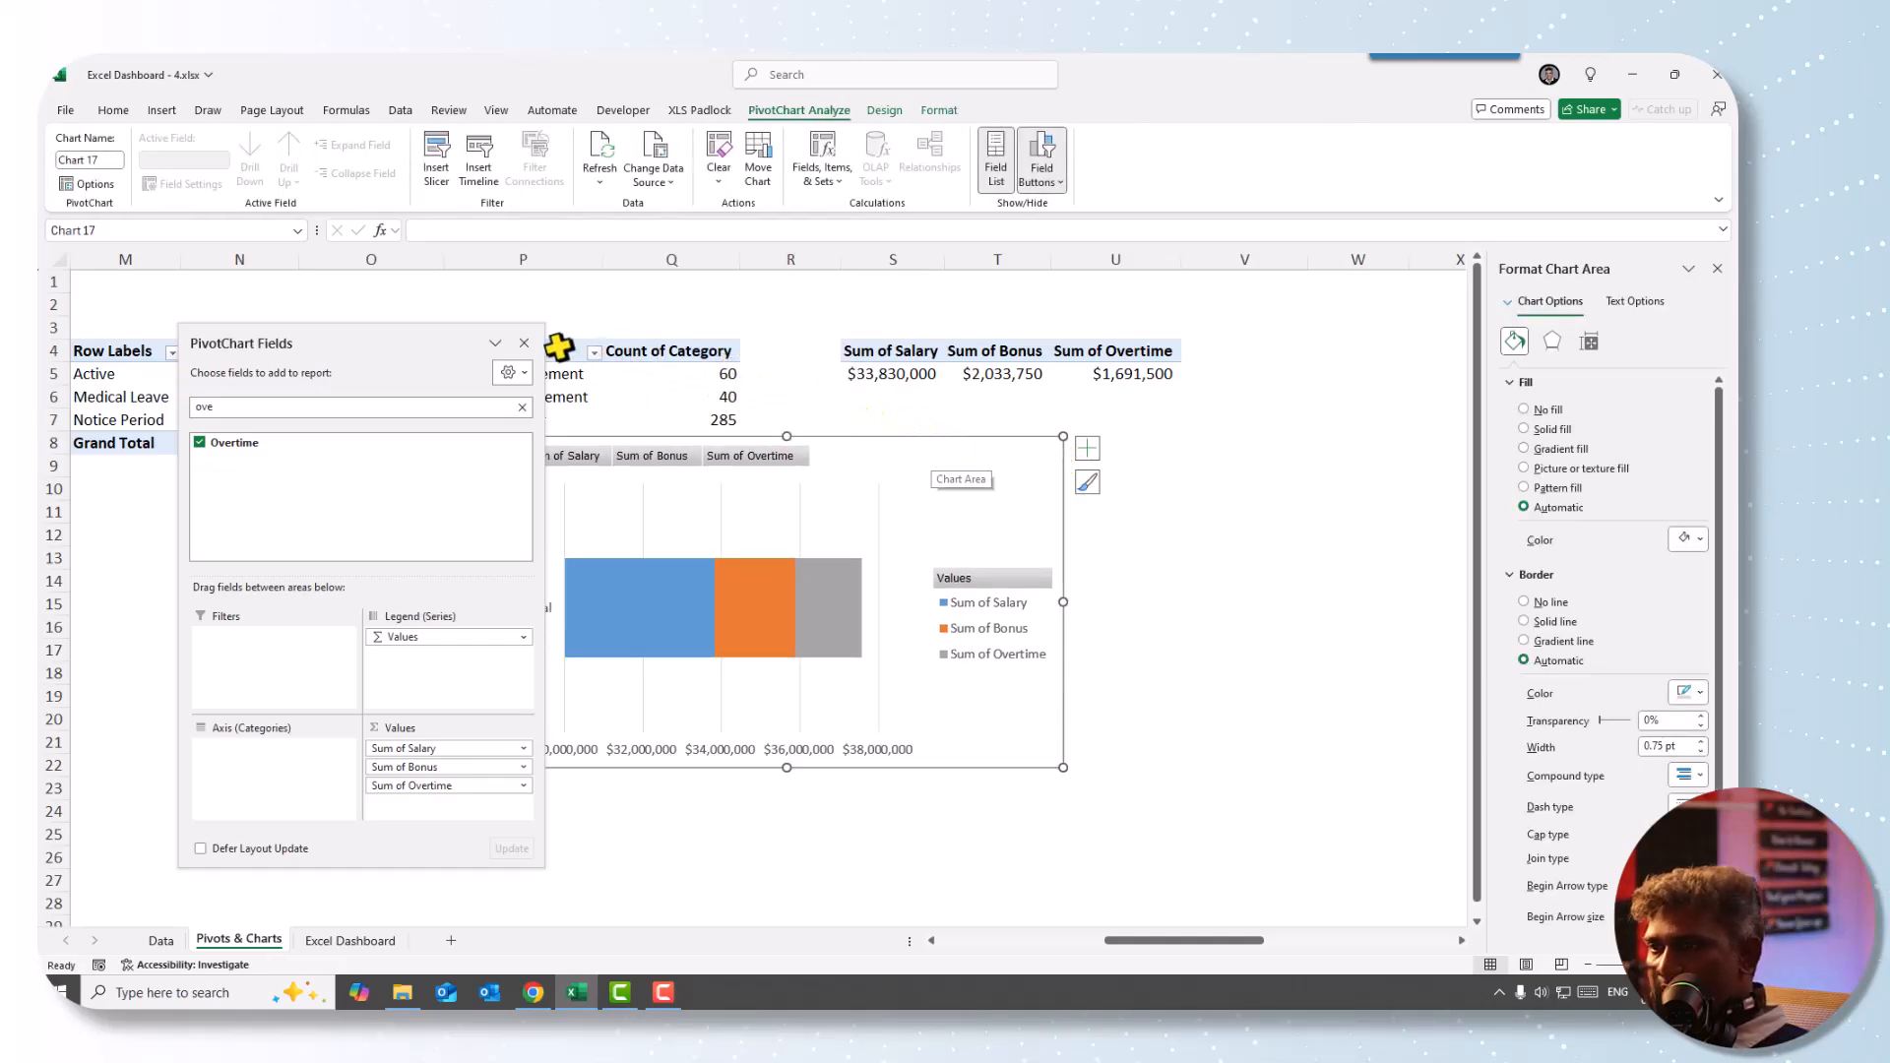
- Close the field list and remove the field buttons, value axis and legend from the stacked bar chart
click(522, 344)
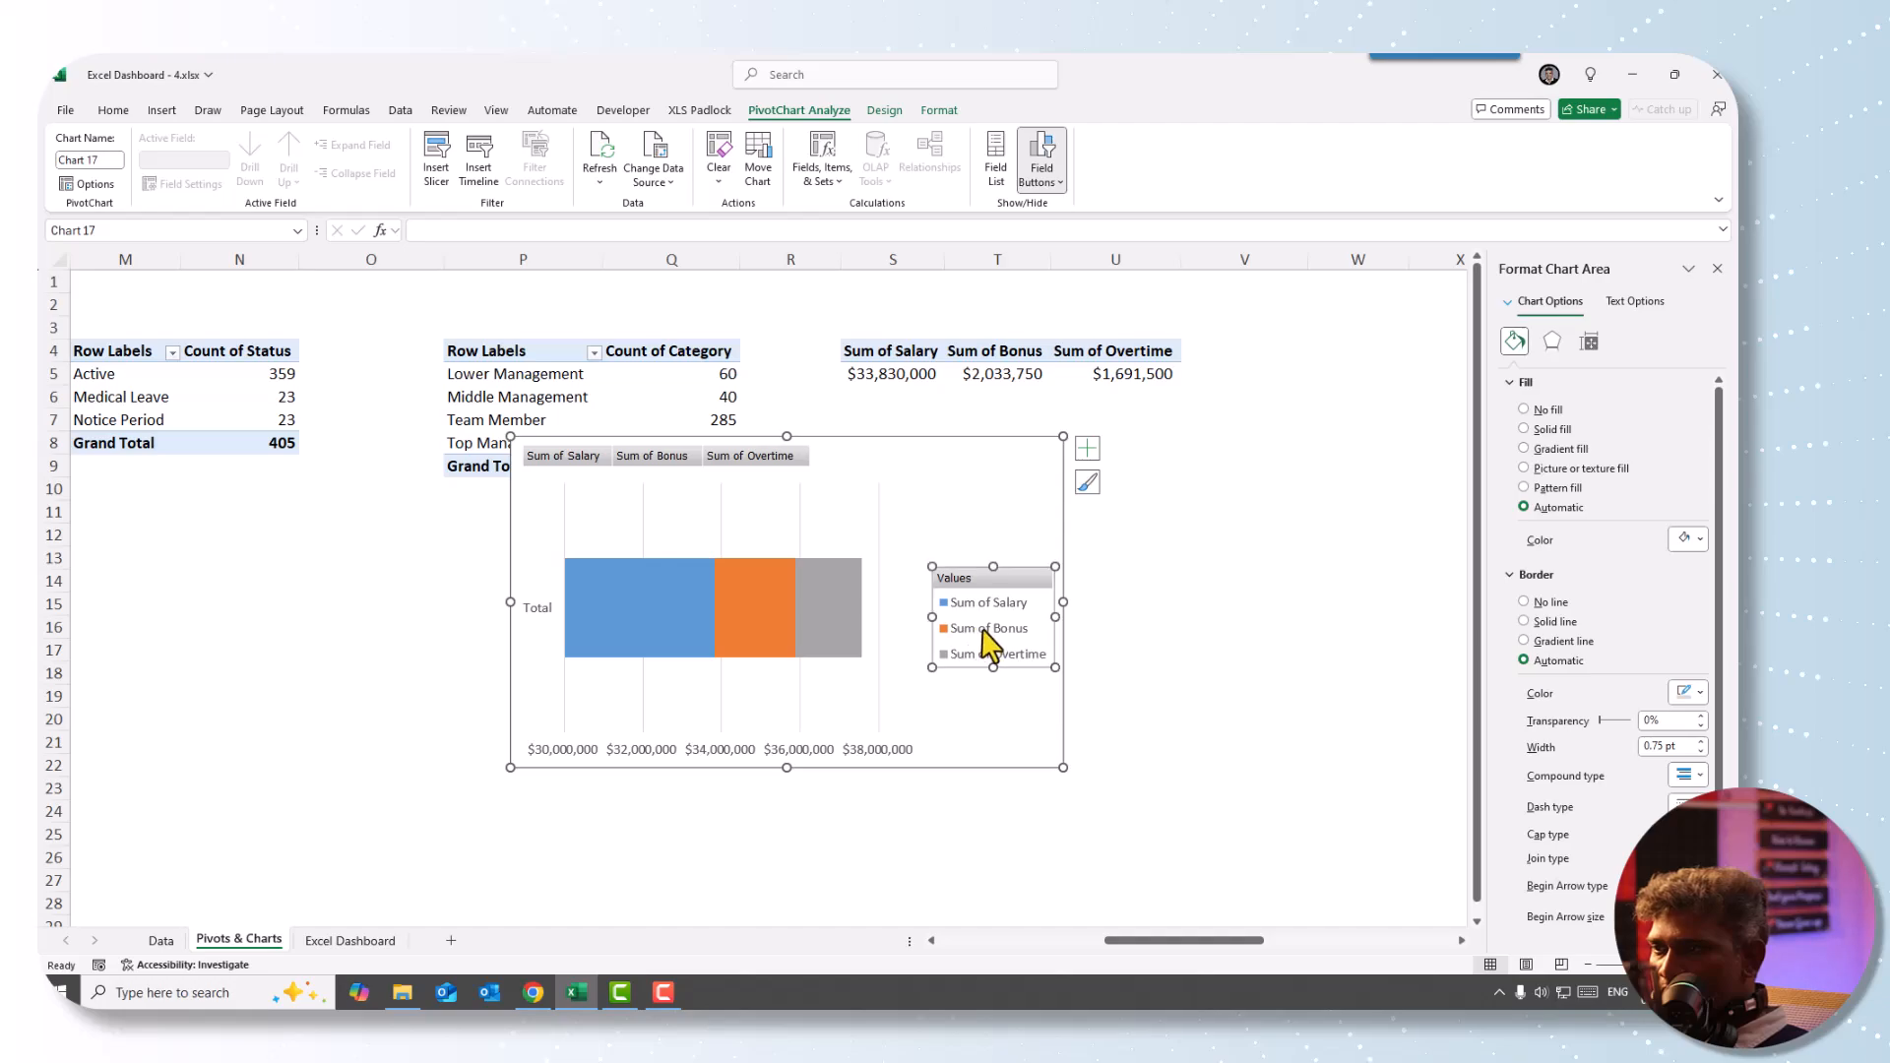
click(1047, 159)
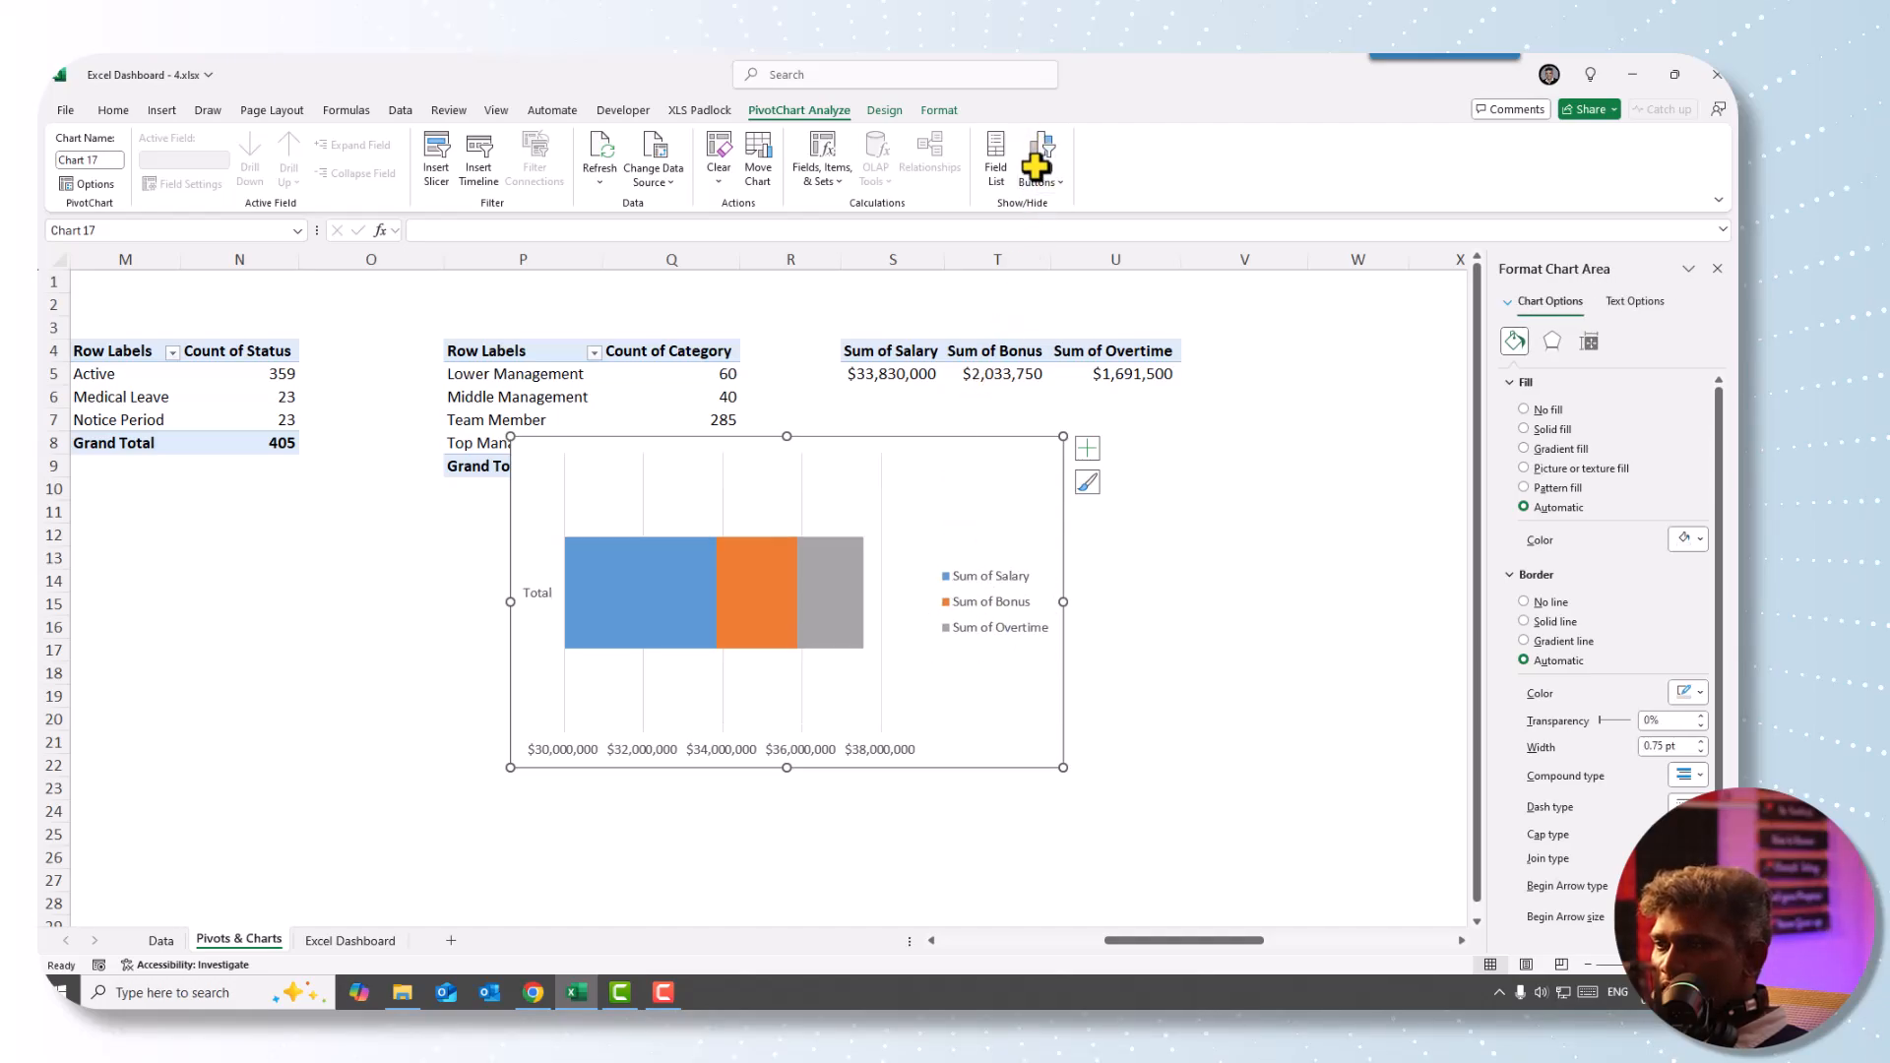
click(810, 756)
key(Delete)
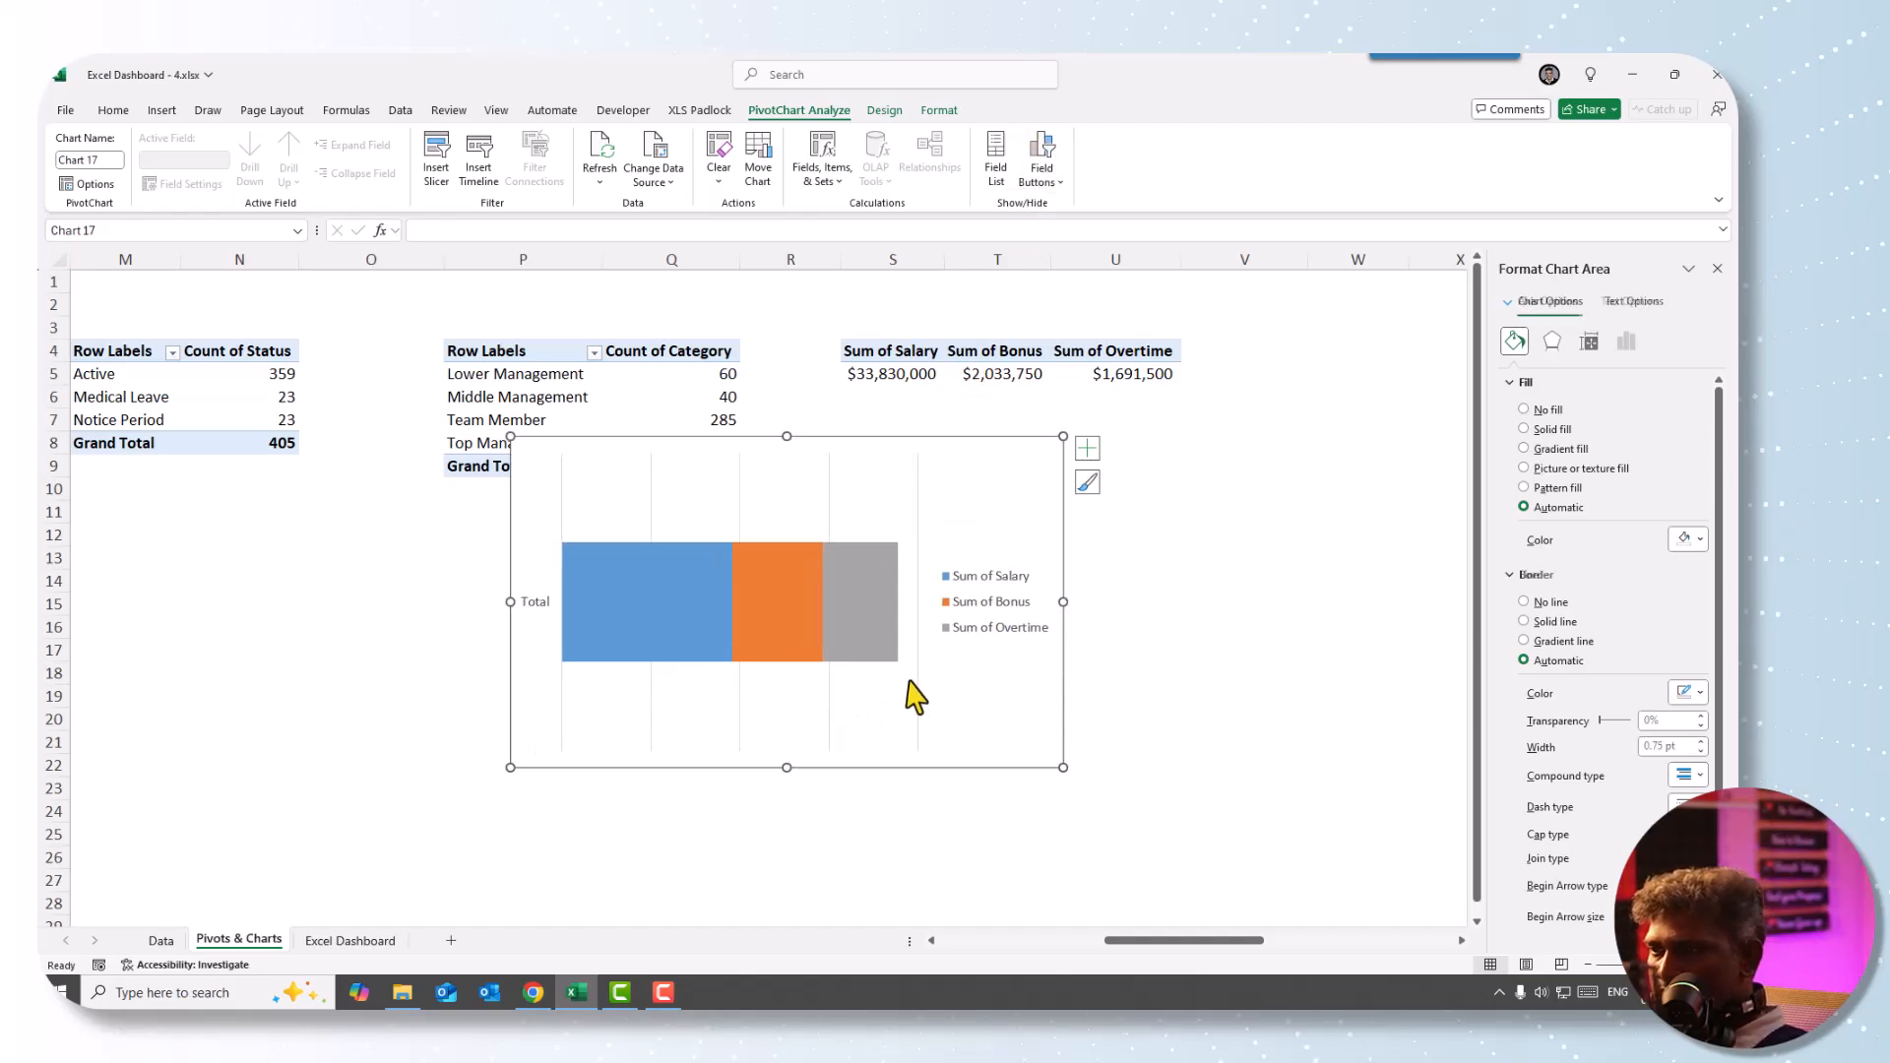
click(988, 633)
key(Delete)
- Add data labels to the Sum of Bonus, Sum of Salary and Sum of Overtime series of the stacked bar
click(853, 615)
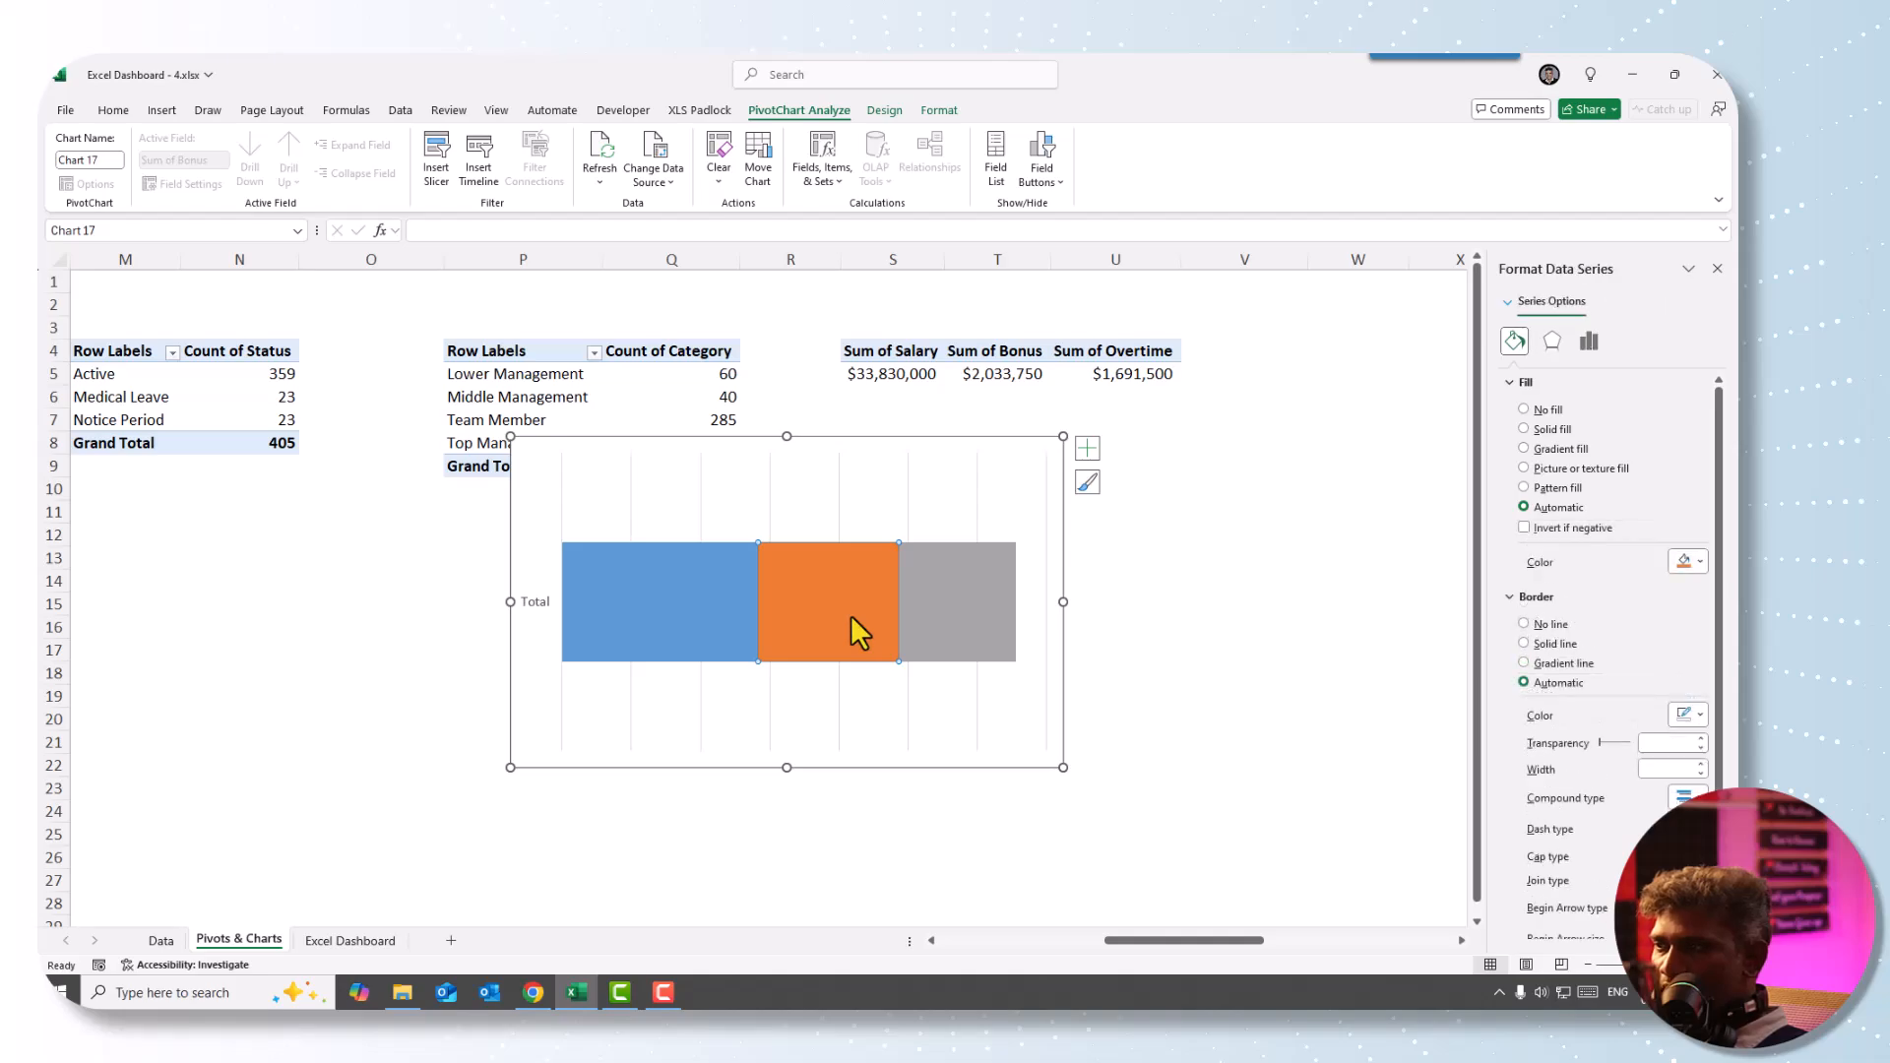
right_click(824, 604)
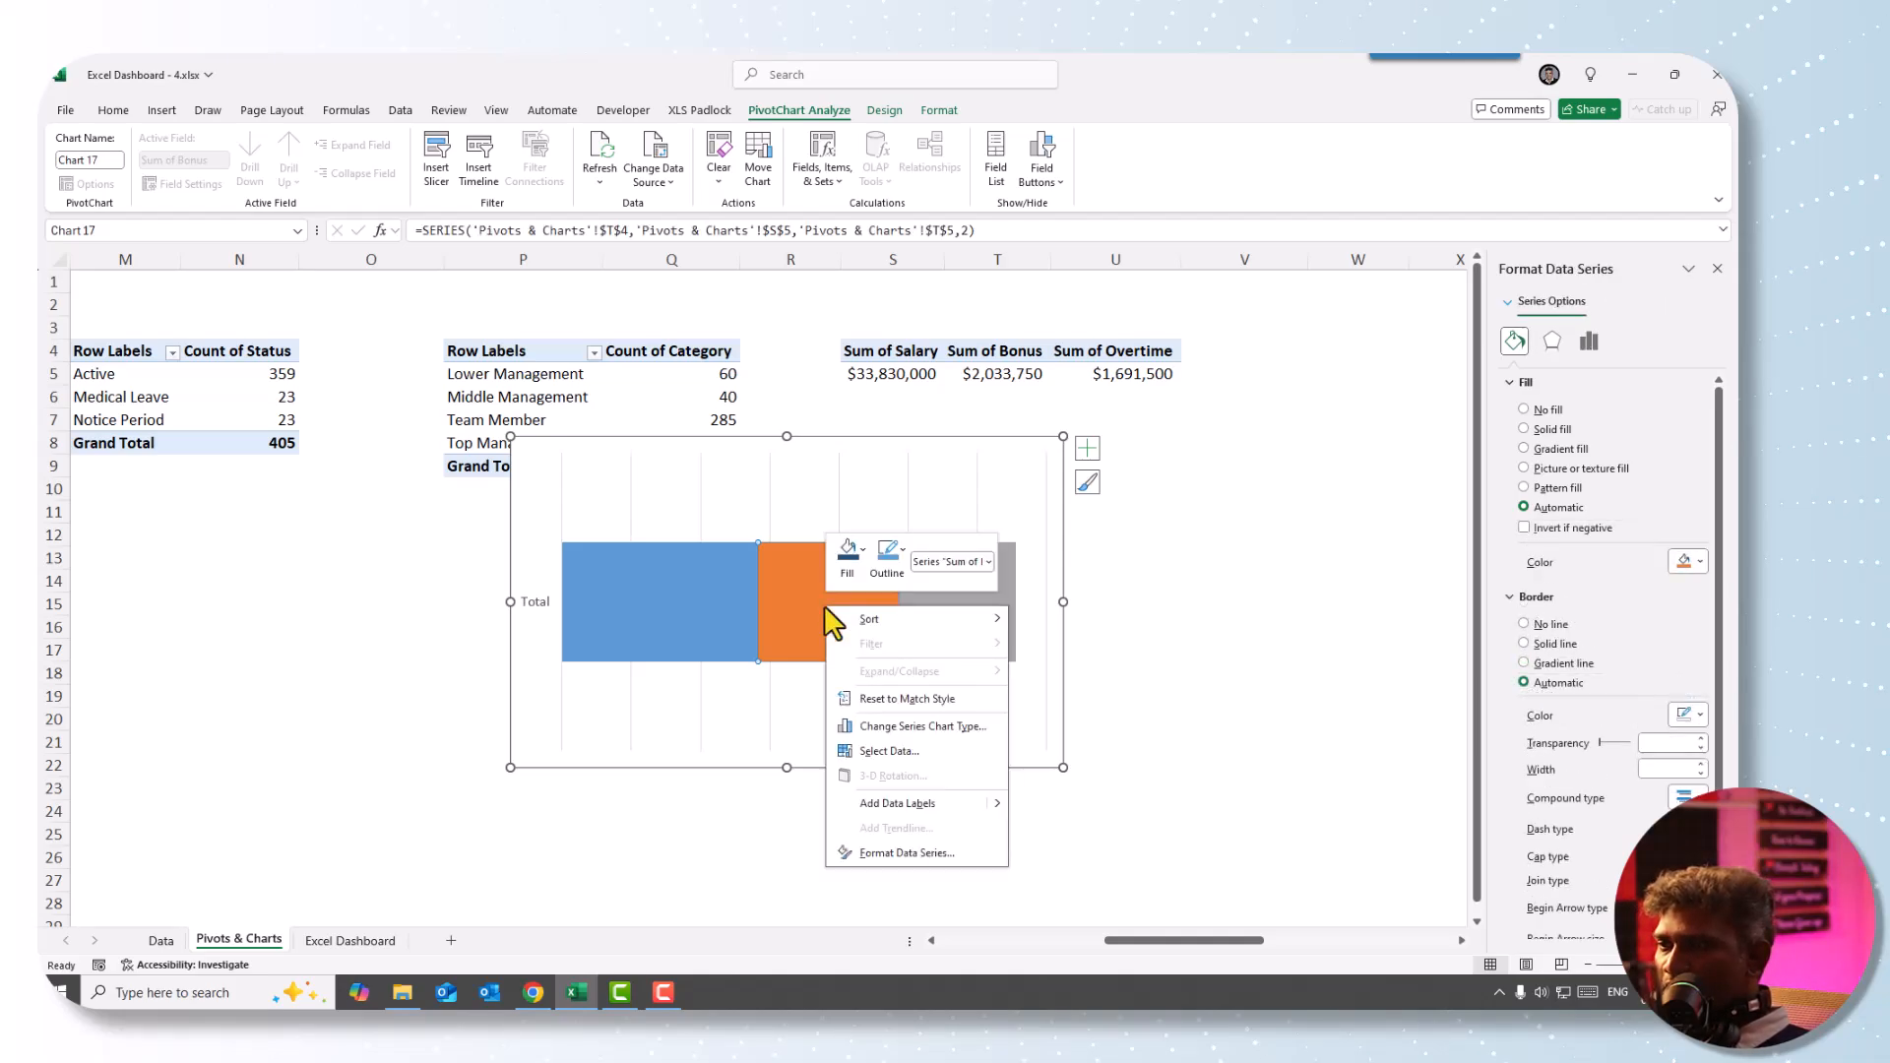
click(902, 866)
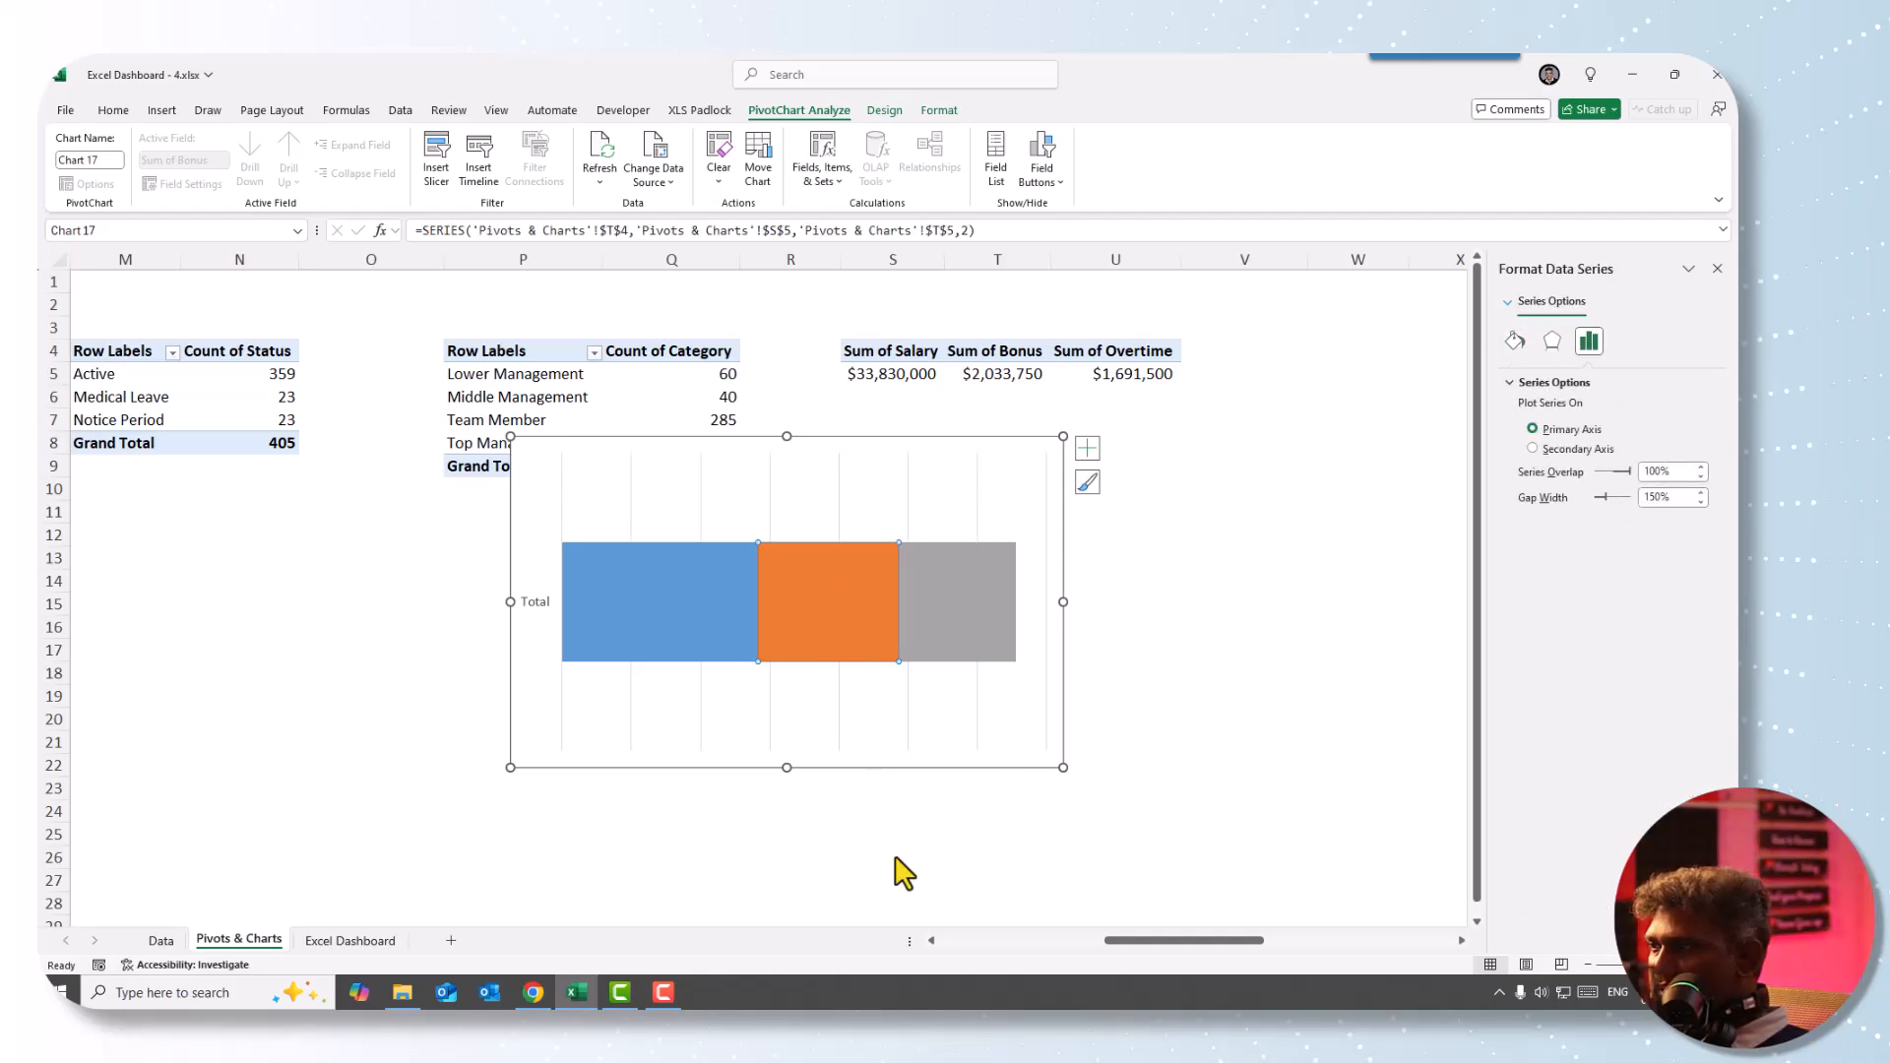
click(1515, 340)
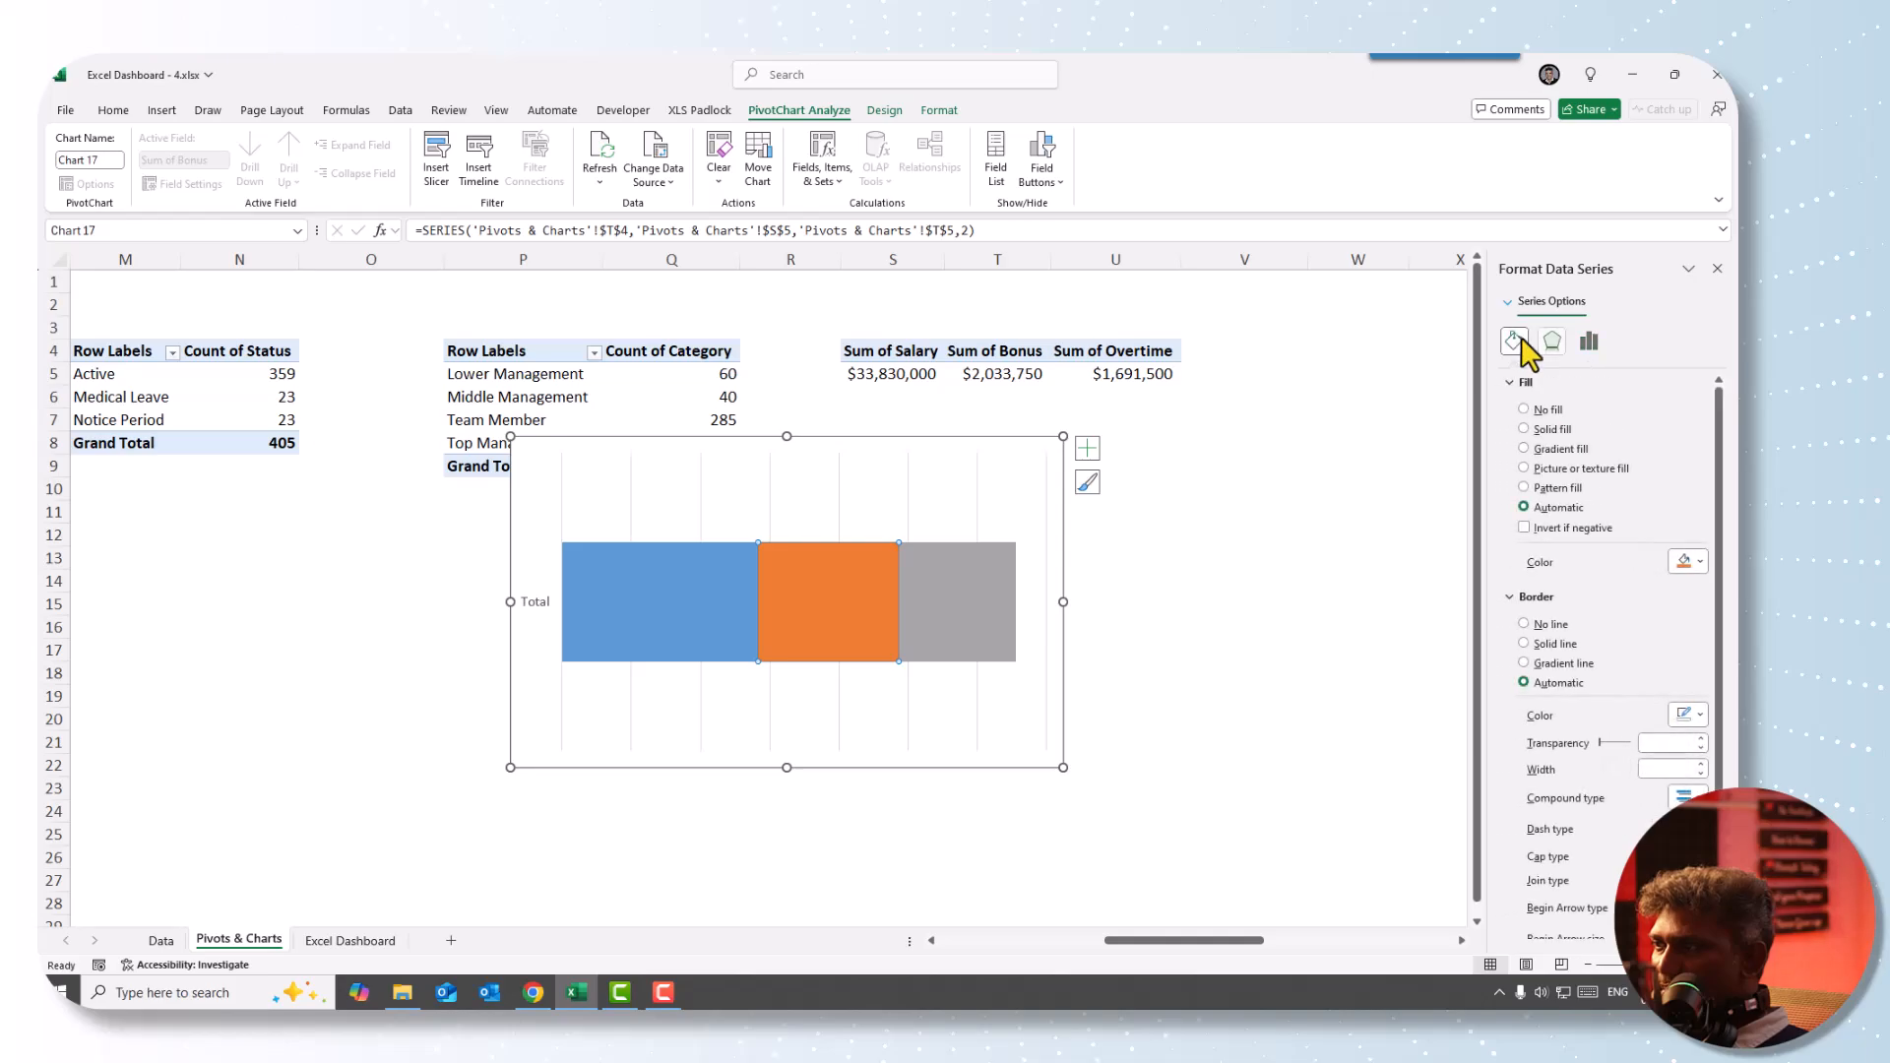
right_click(818, 604)
click(877, 801)
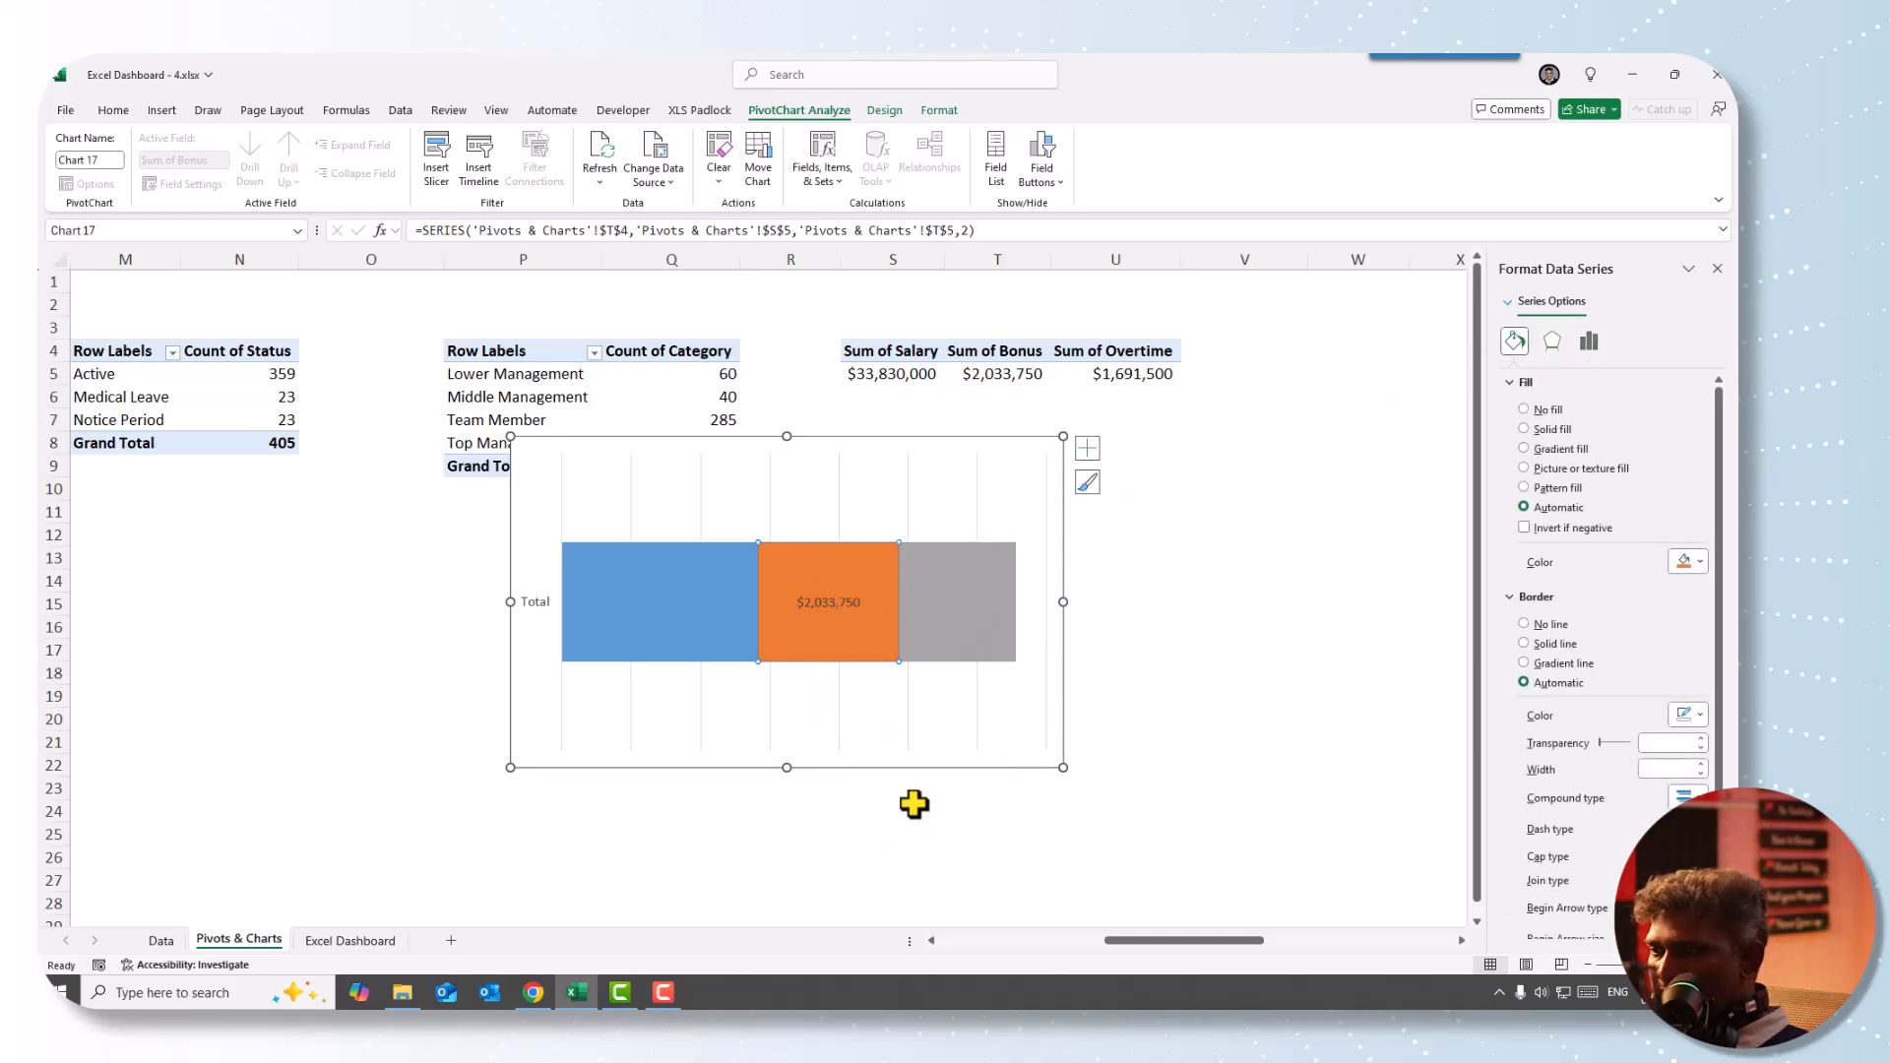
click(700, 617)
right_click(700, 616)
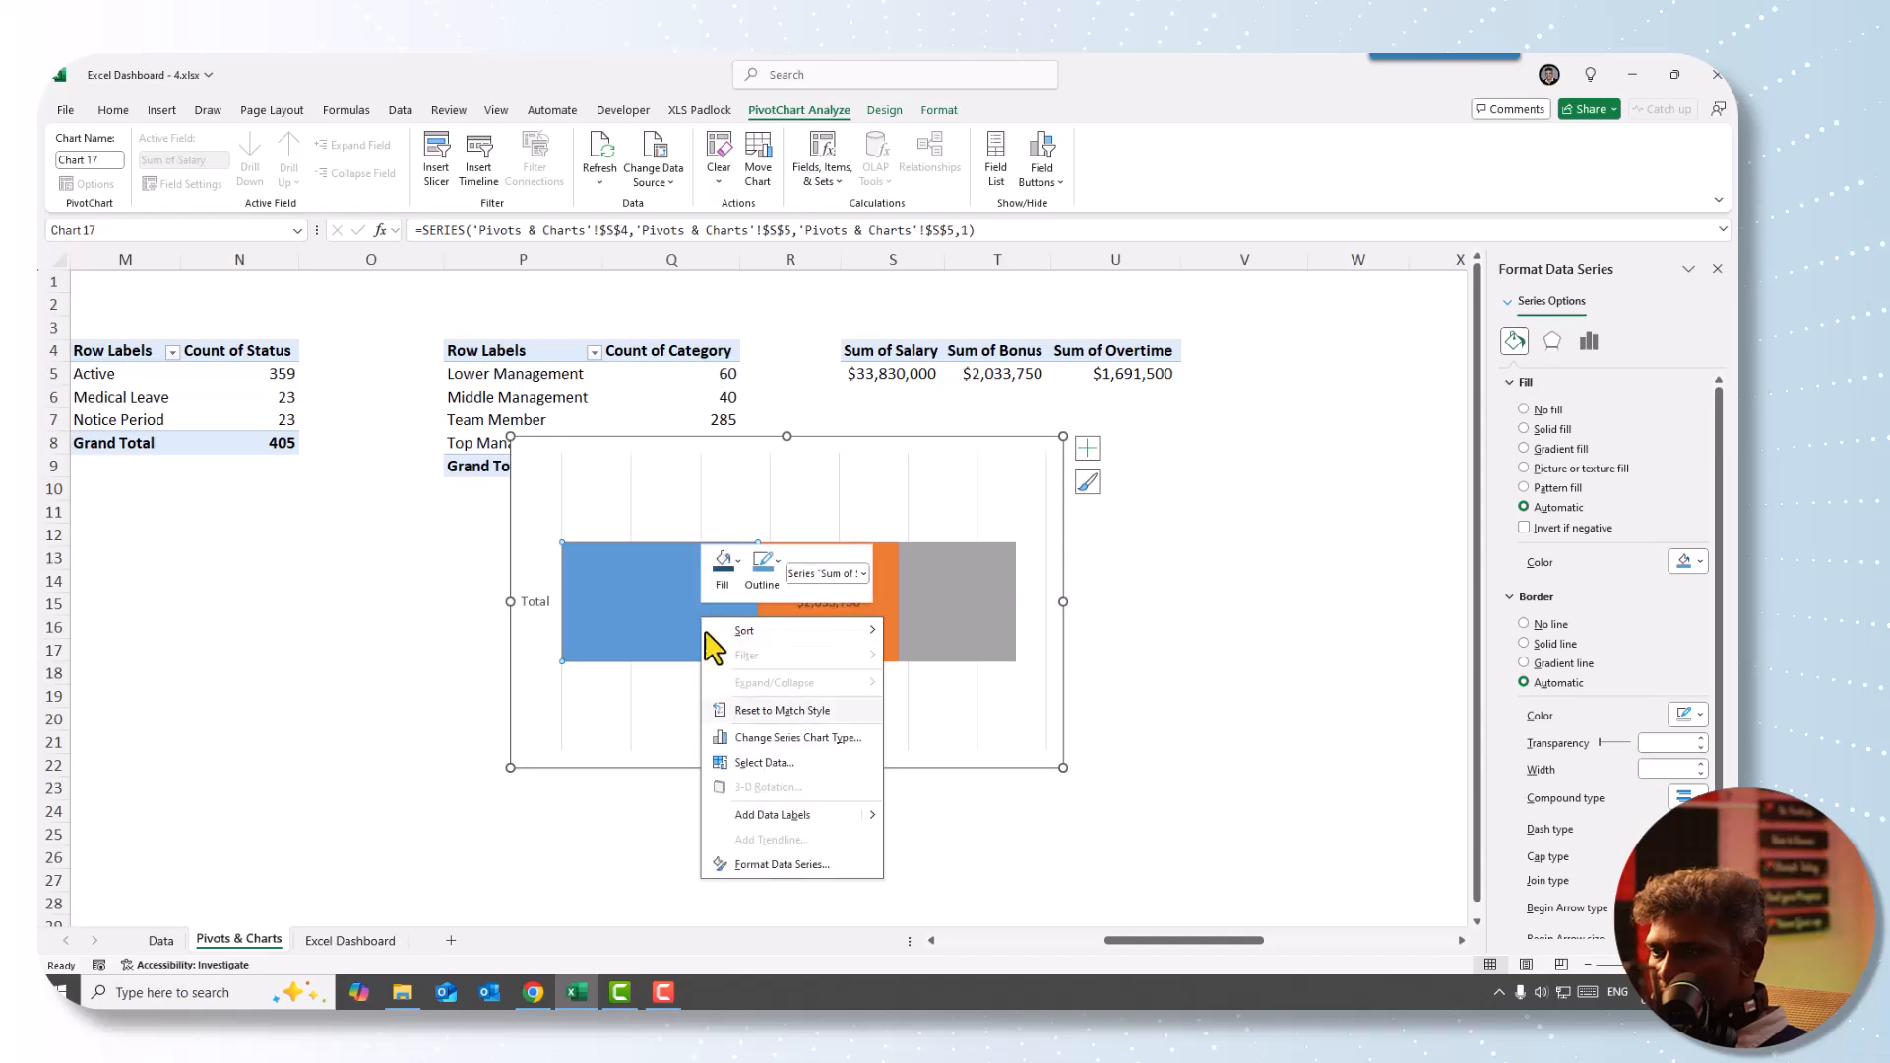
click(773, 805)
click(971, 620)
right_click(971, 621)
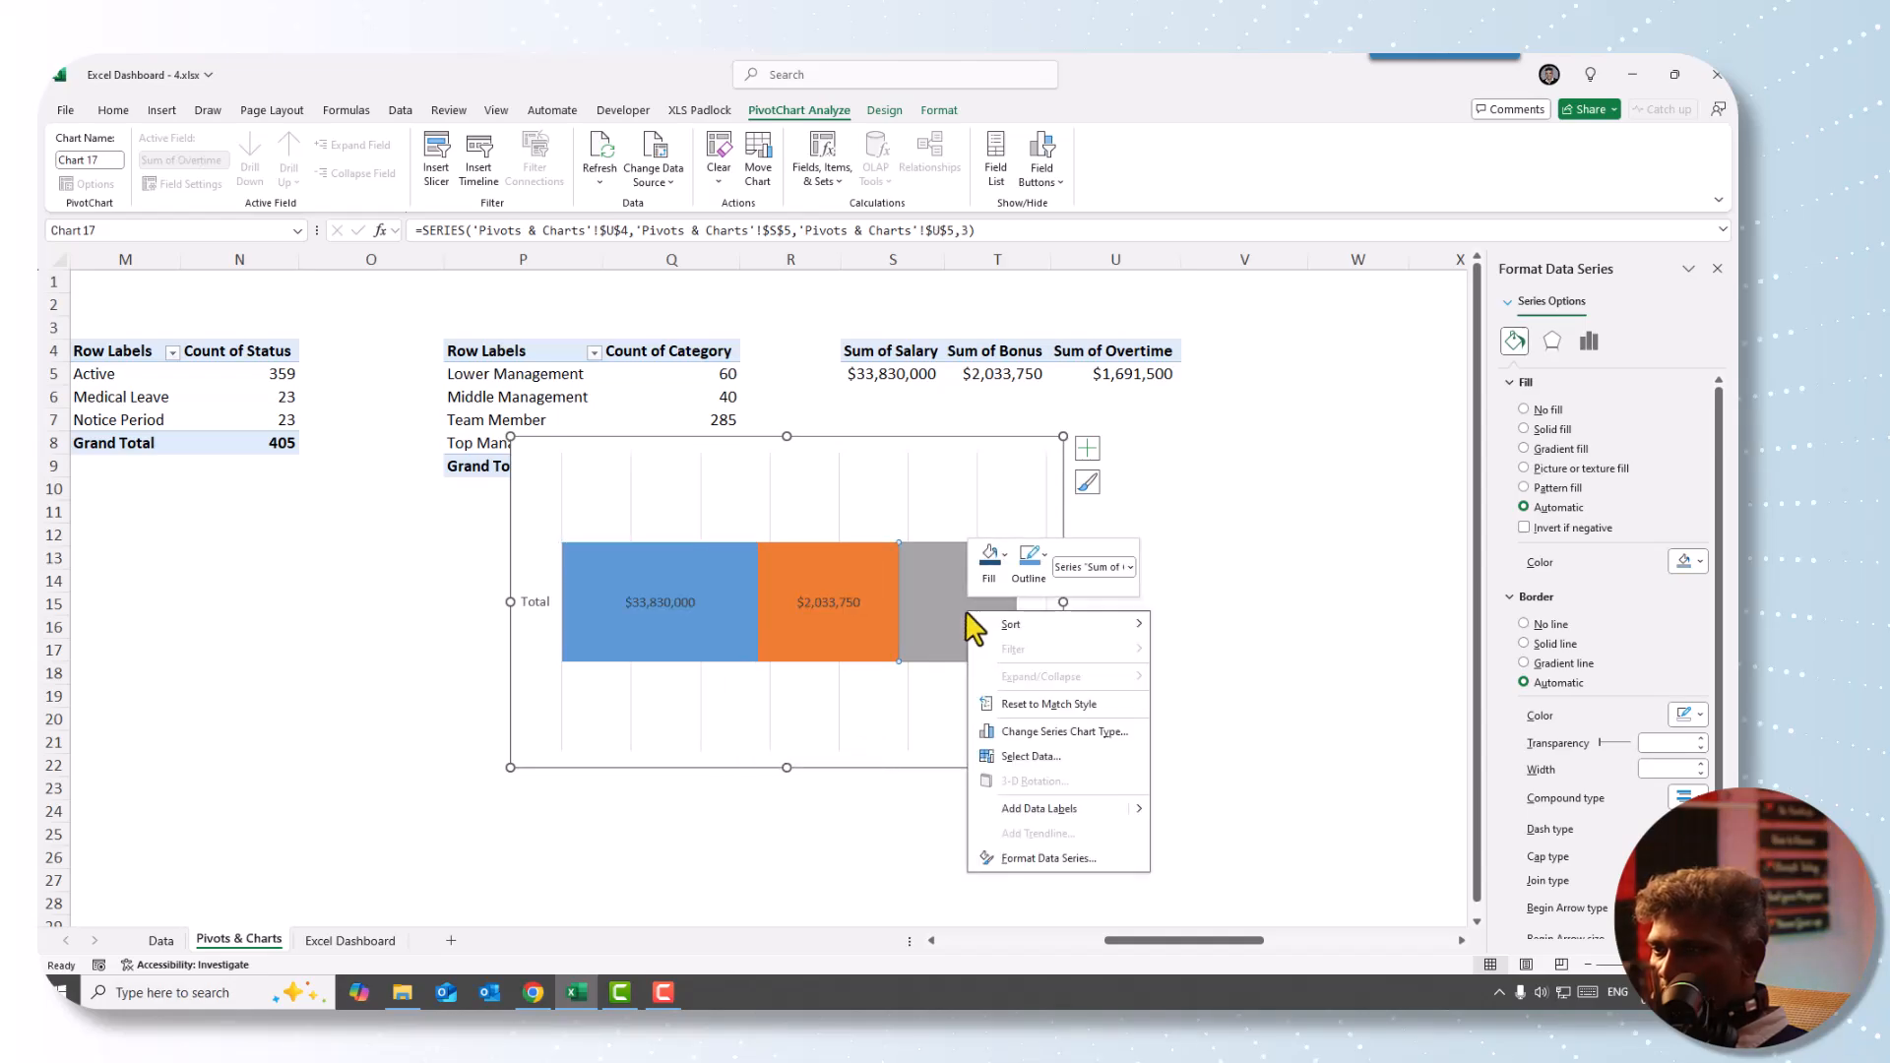
click(1048, 830)
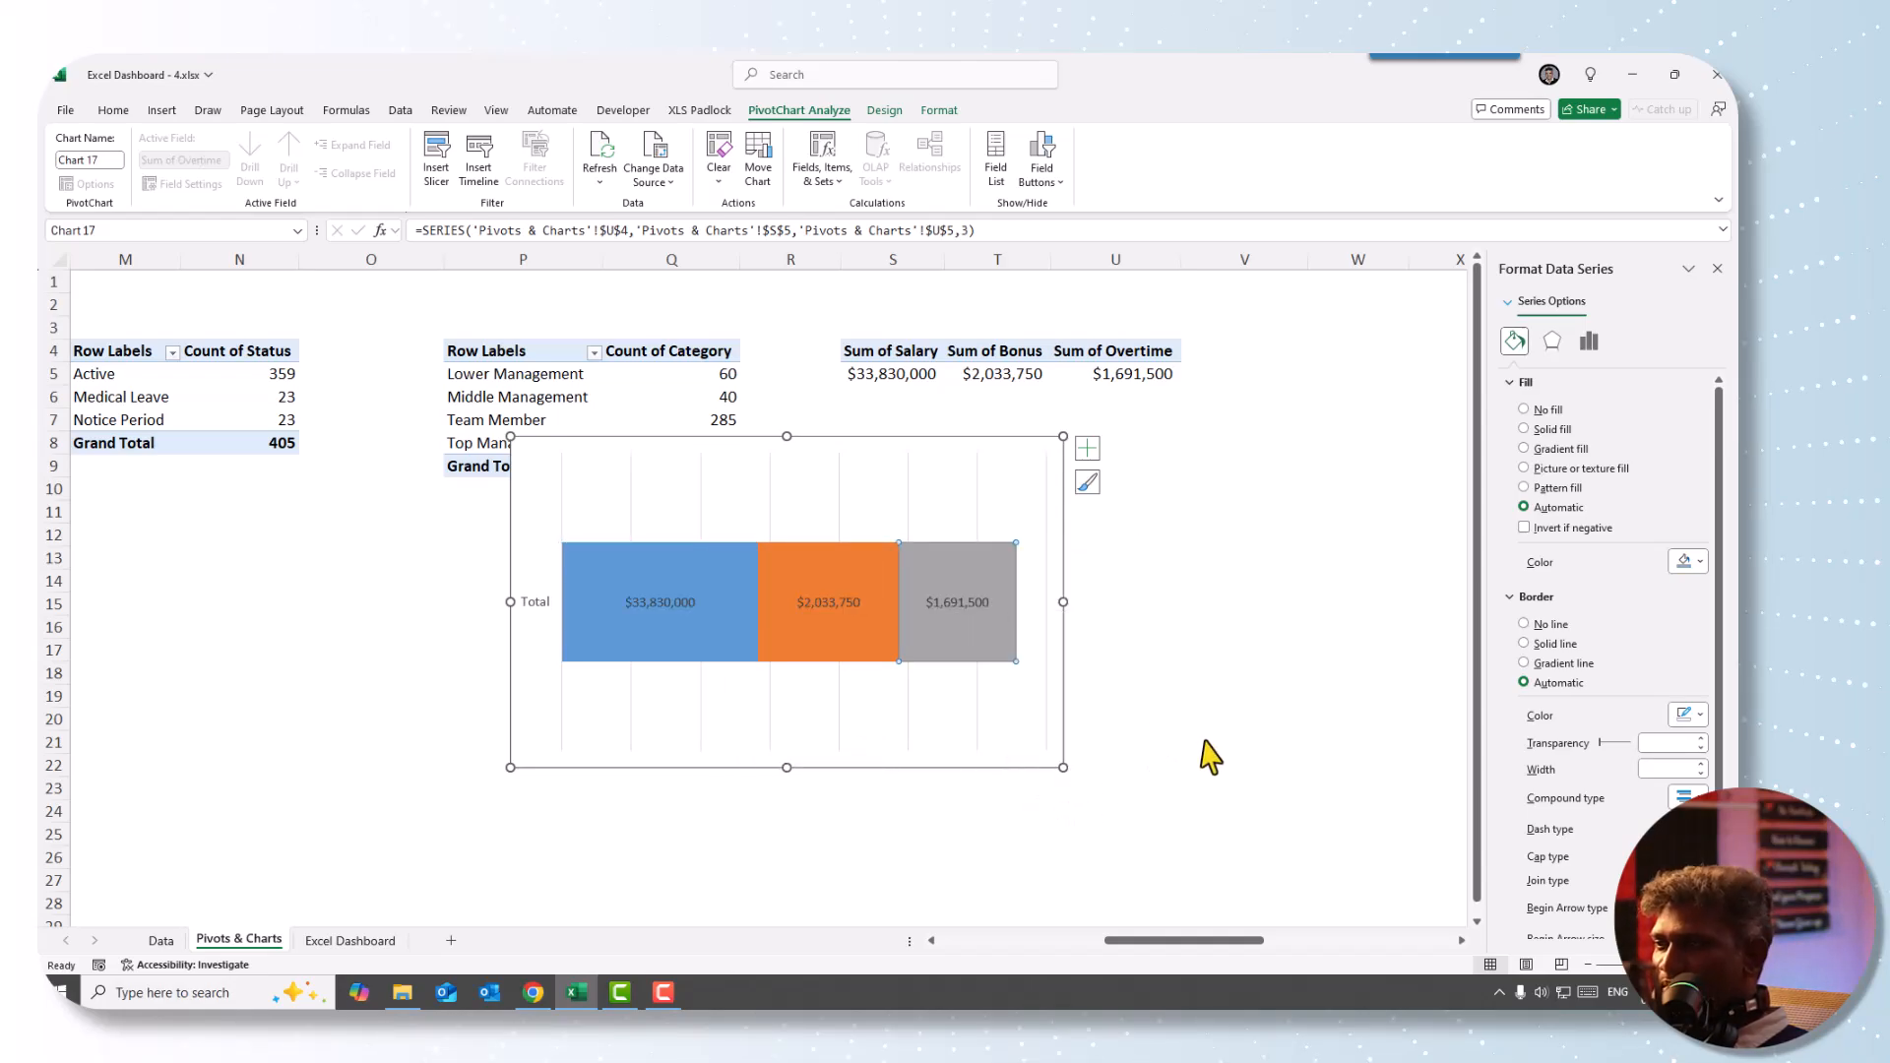
click(1329, 678)
click(654, 605)
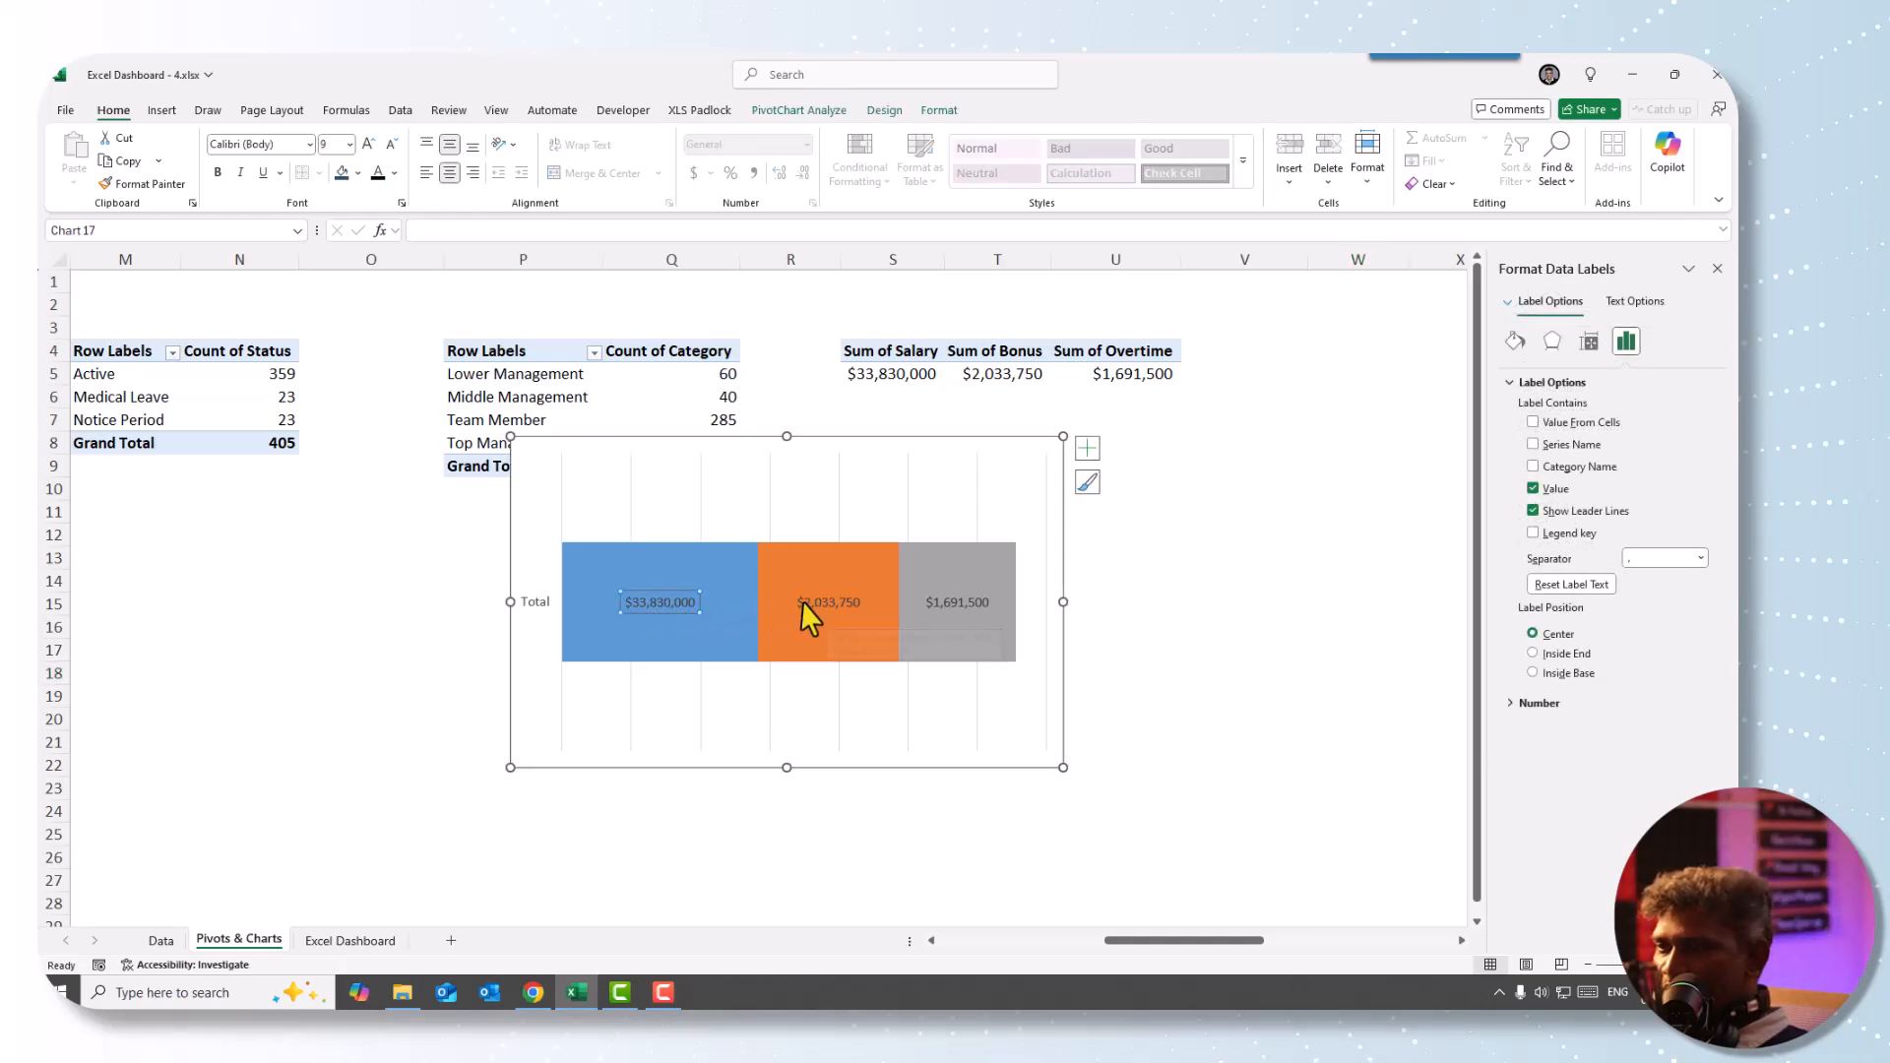
click(683, 602)
click(701, 603)
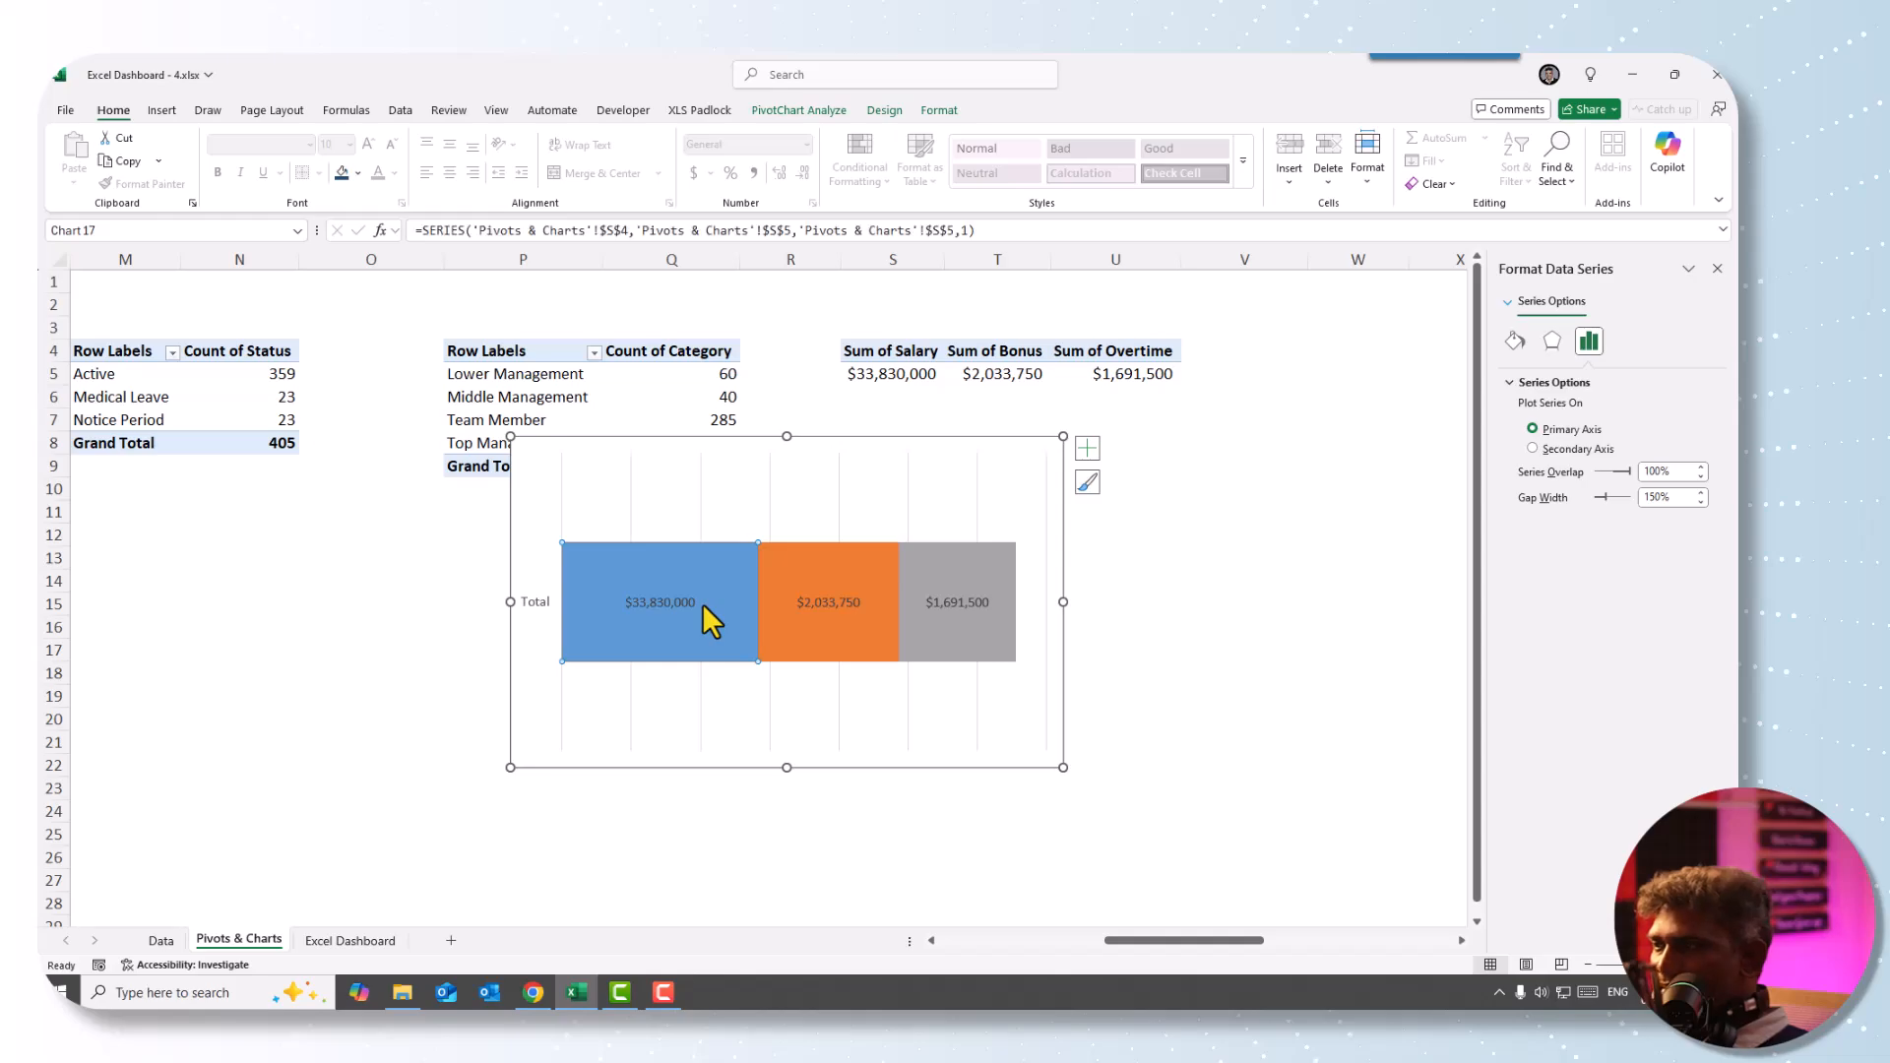
- Delete the vertical gridlines and the Total category axis from the stacked bar chart
click(977, 507)
key(Delete)
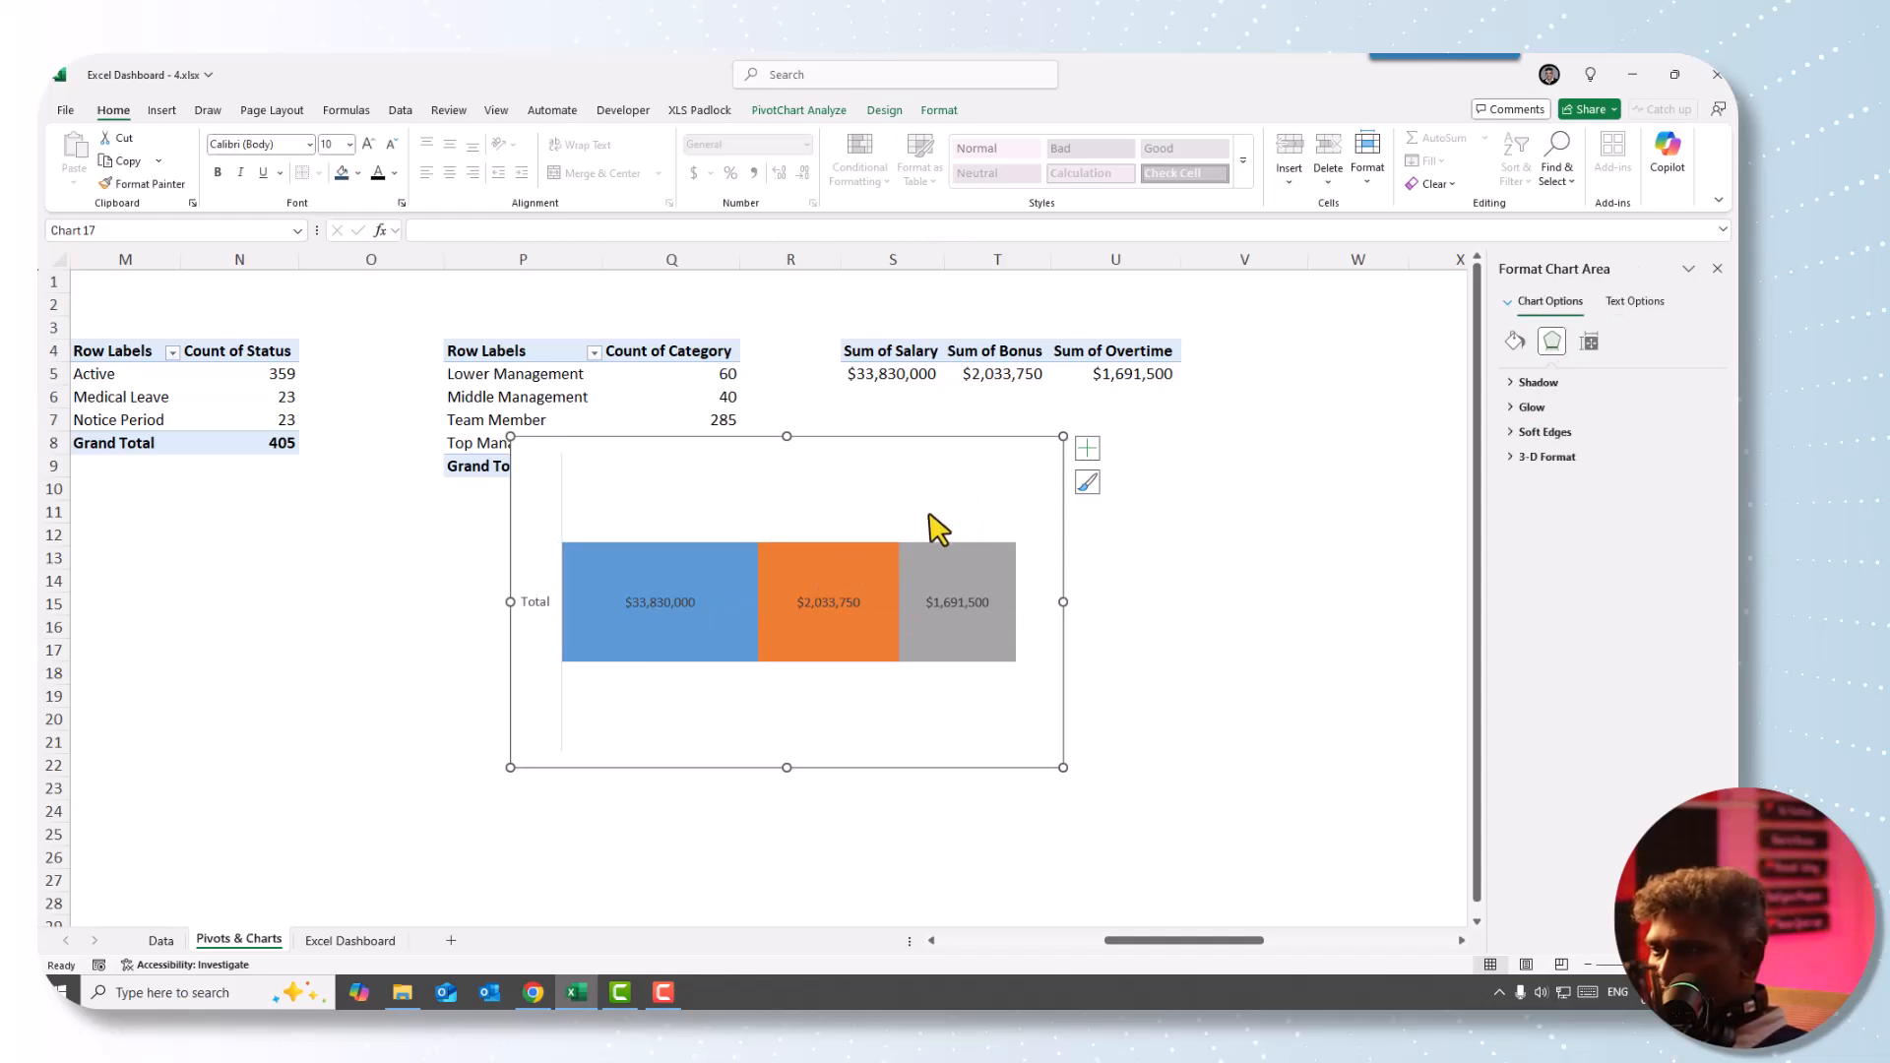
click(529, 606)
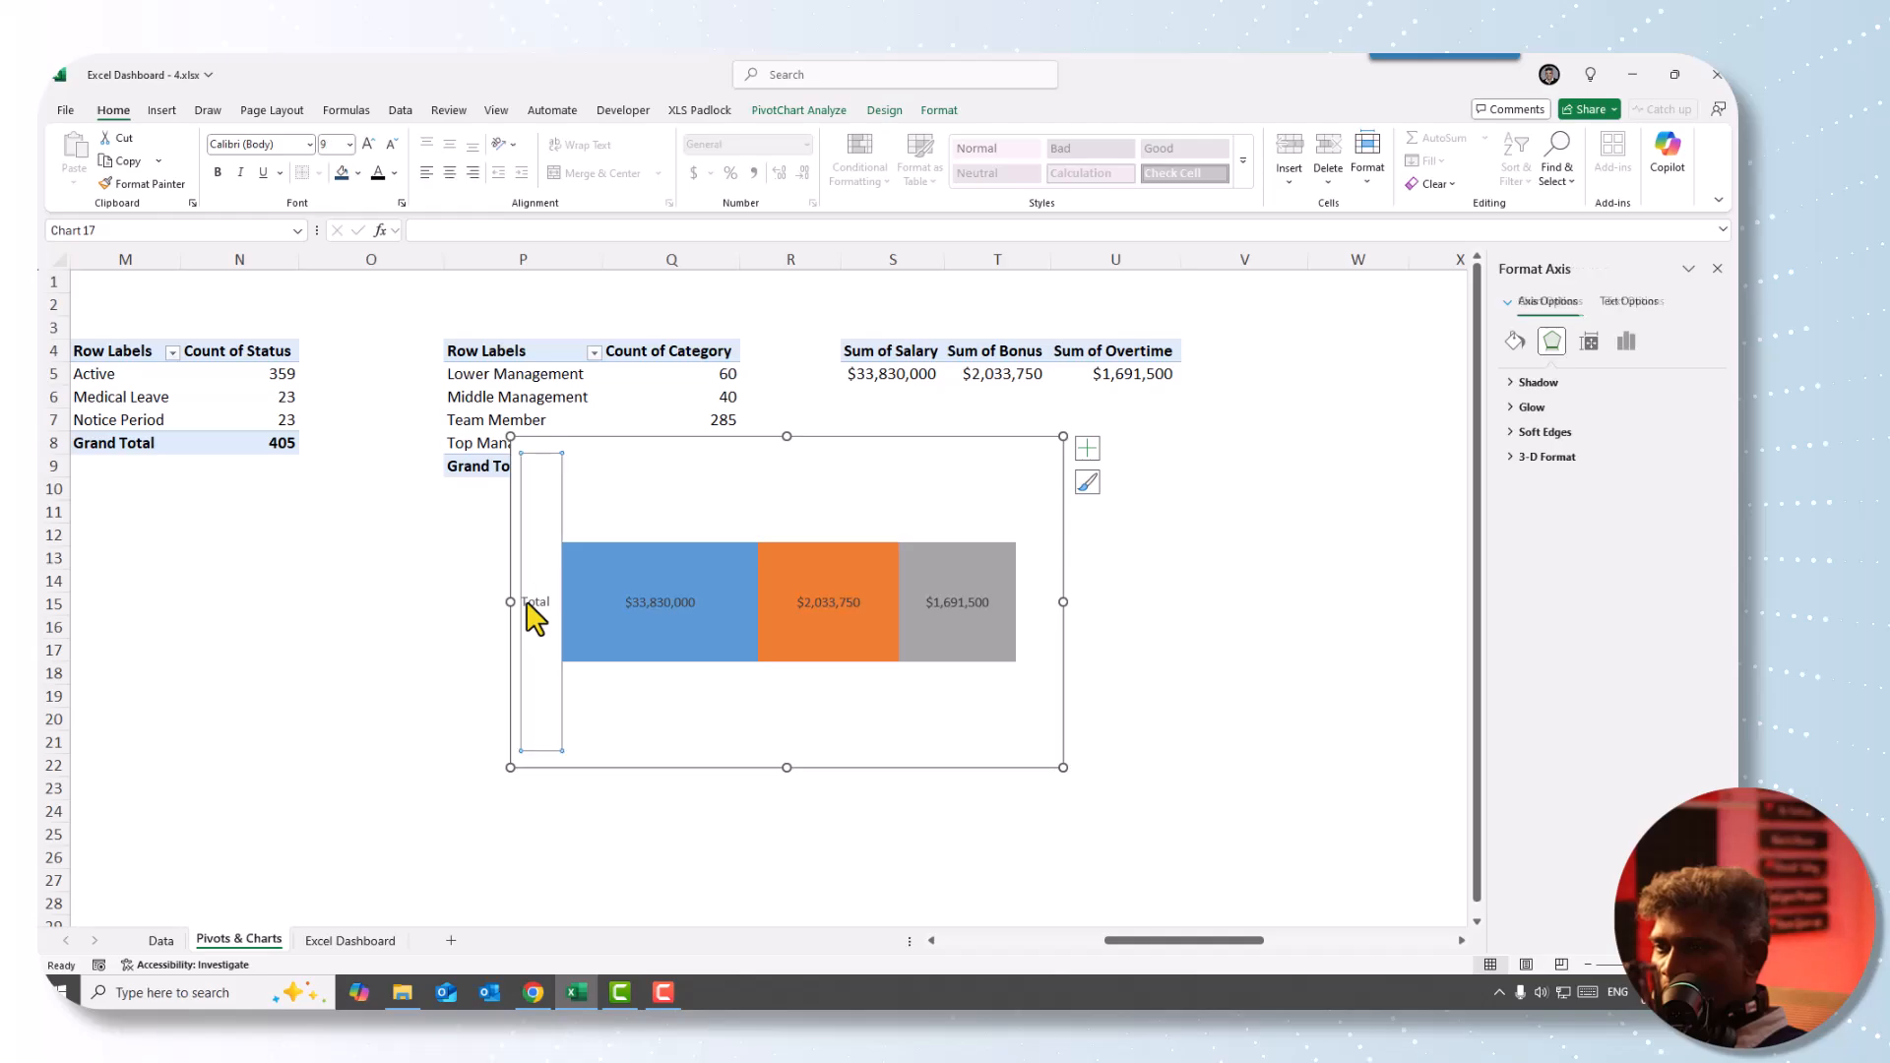
key(Delete)
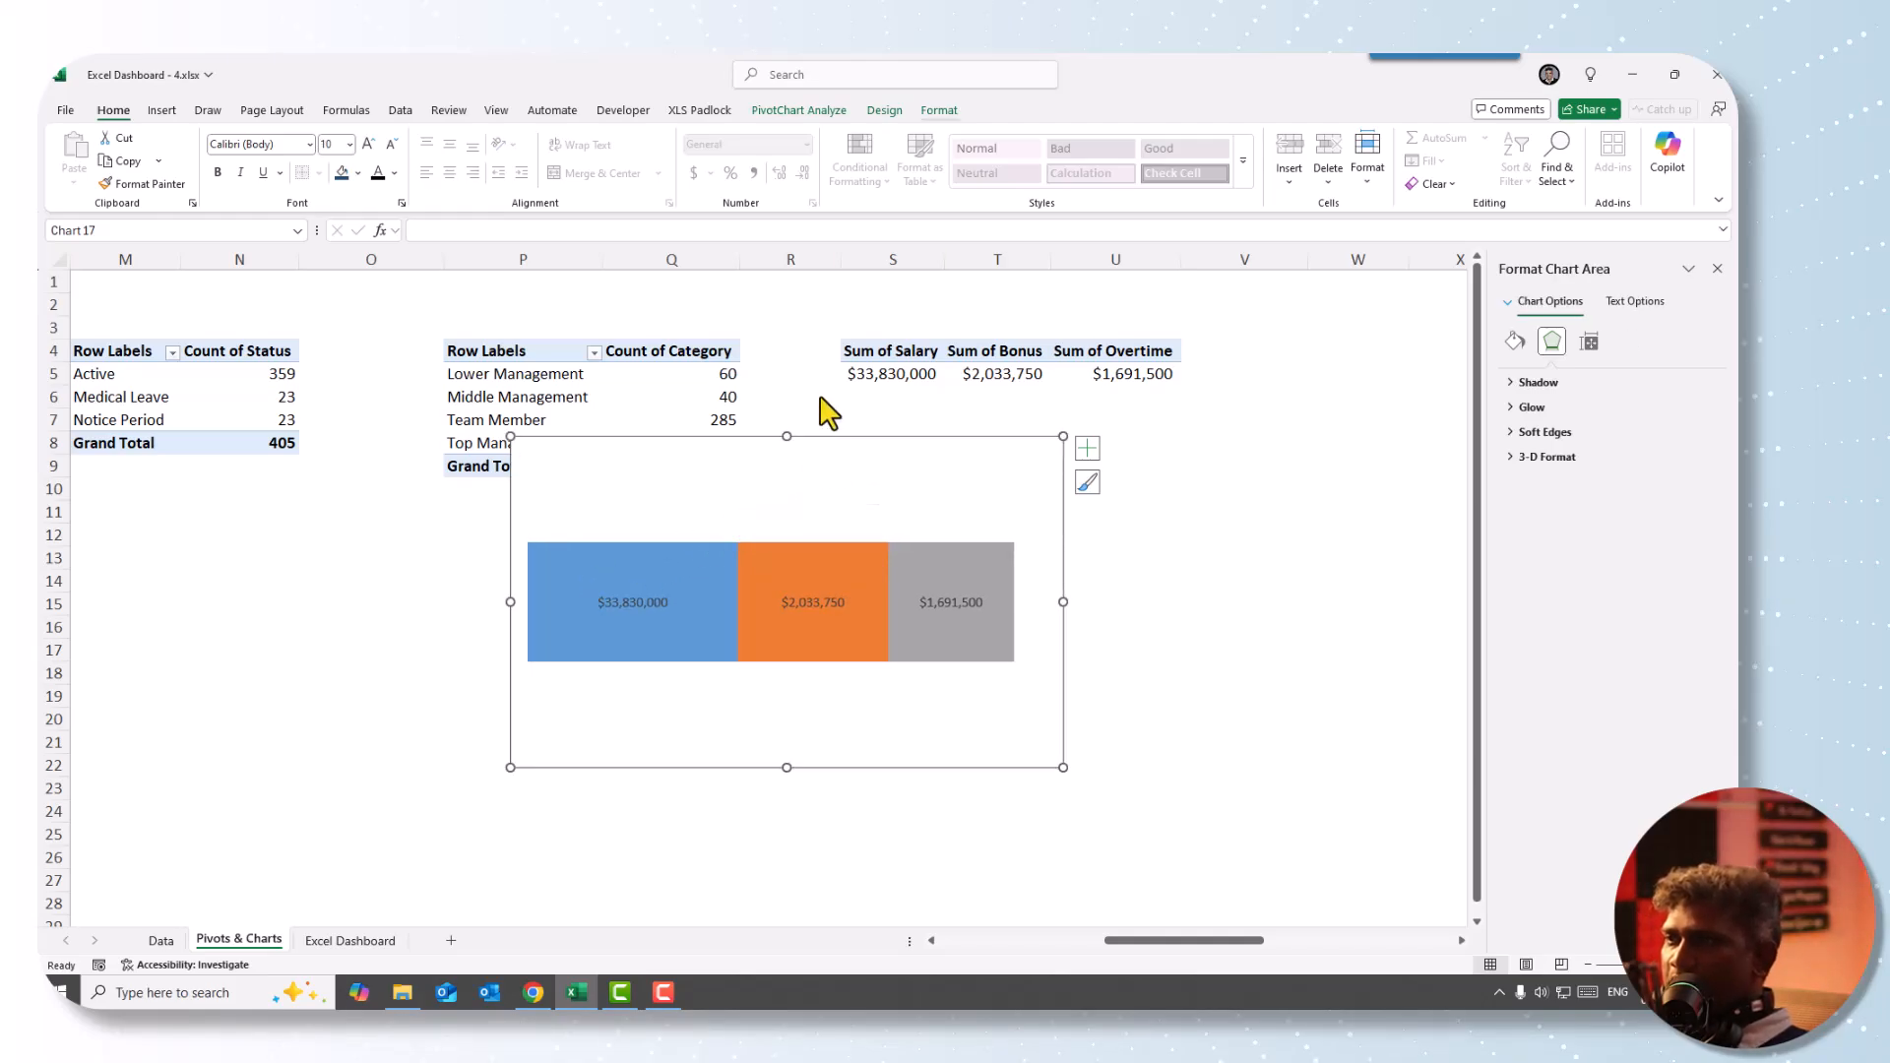
- Add a title above the stacked bar chart and rename it Expense
click(830, 112)
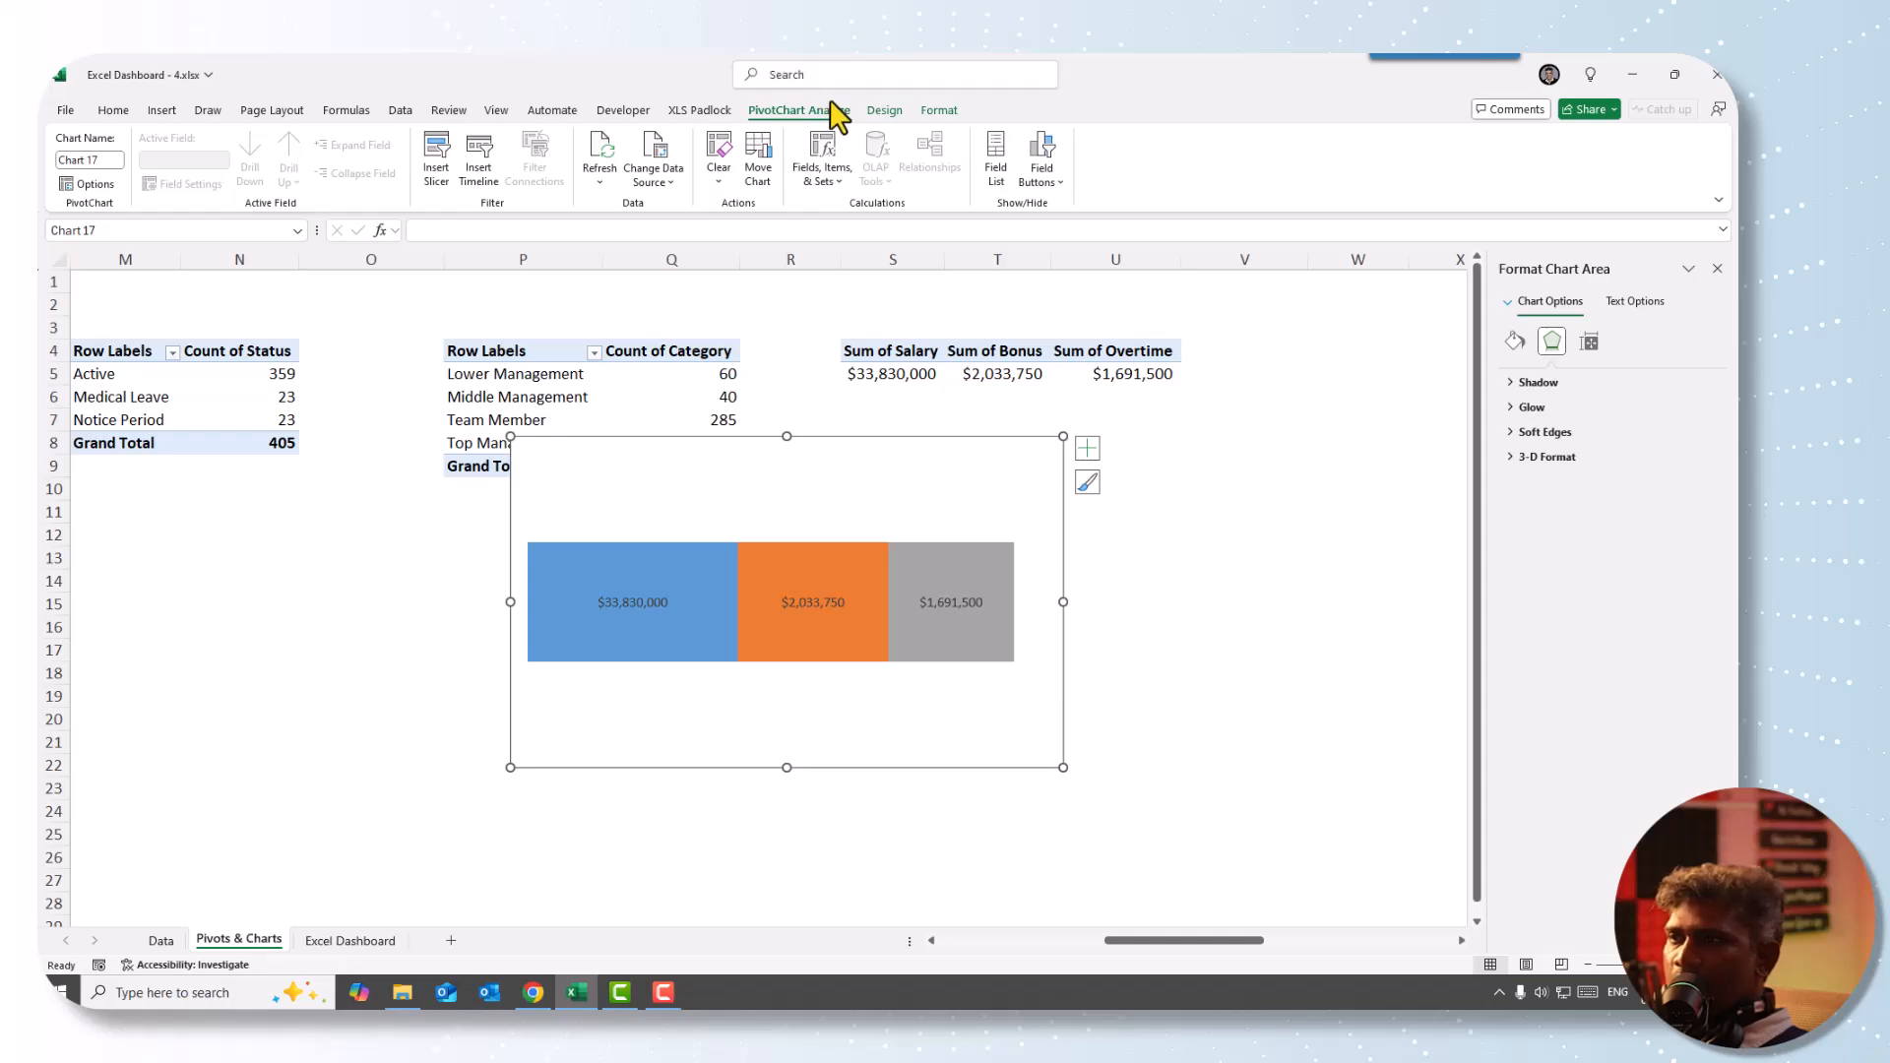
click(886, 113)
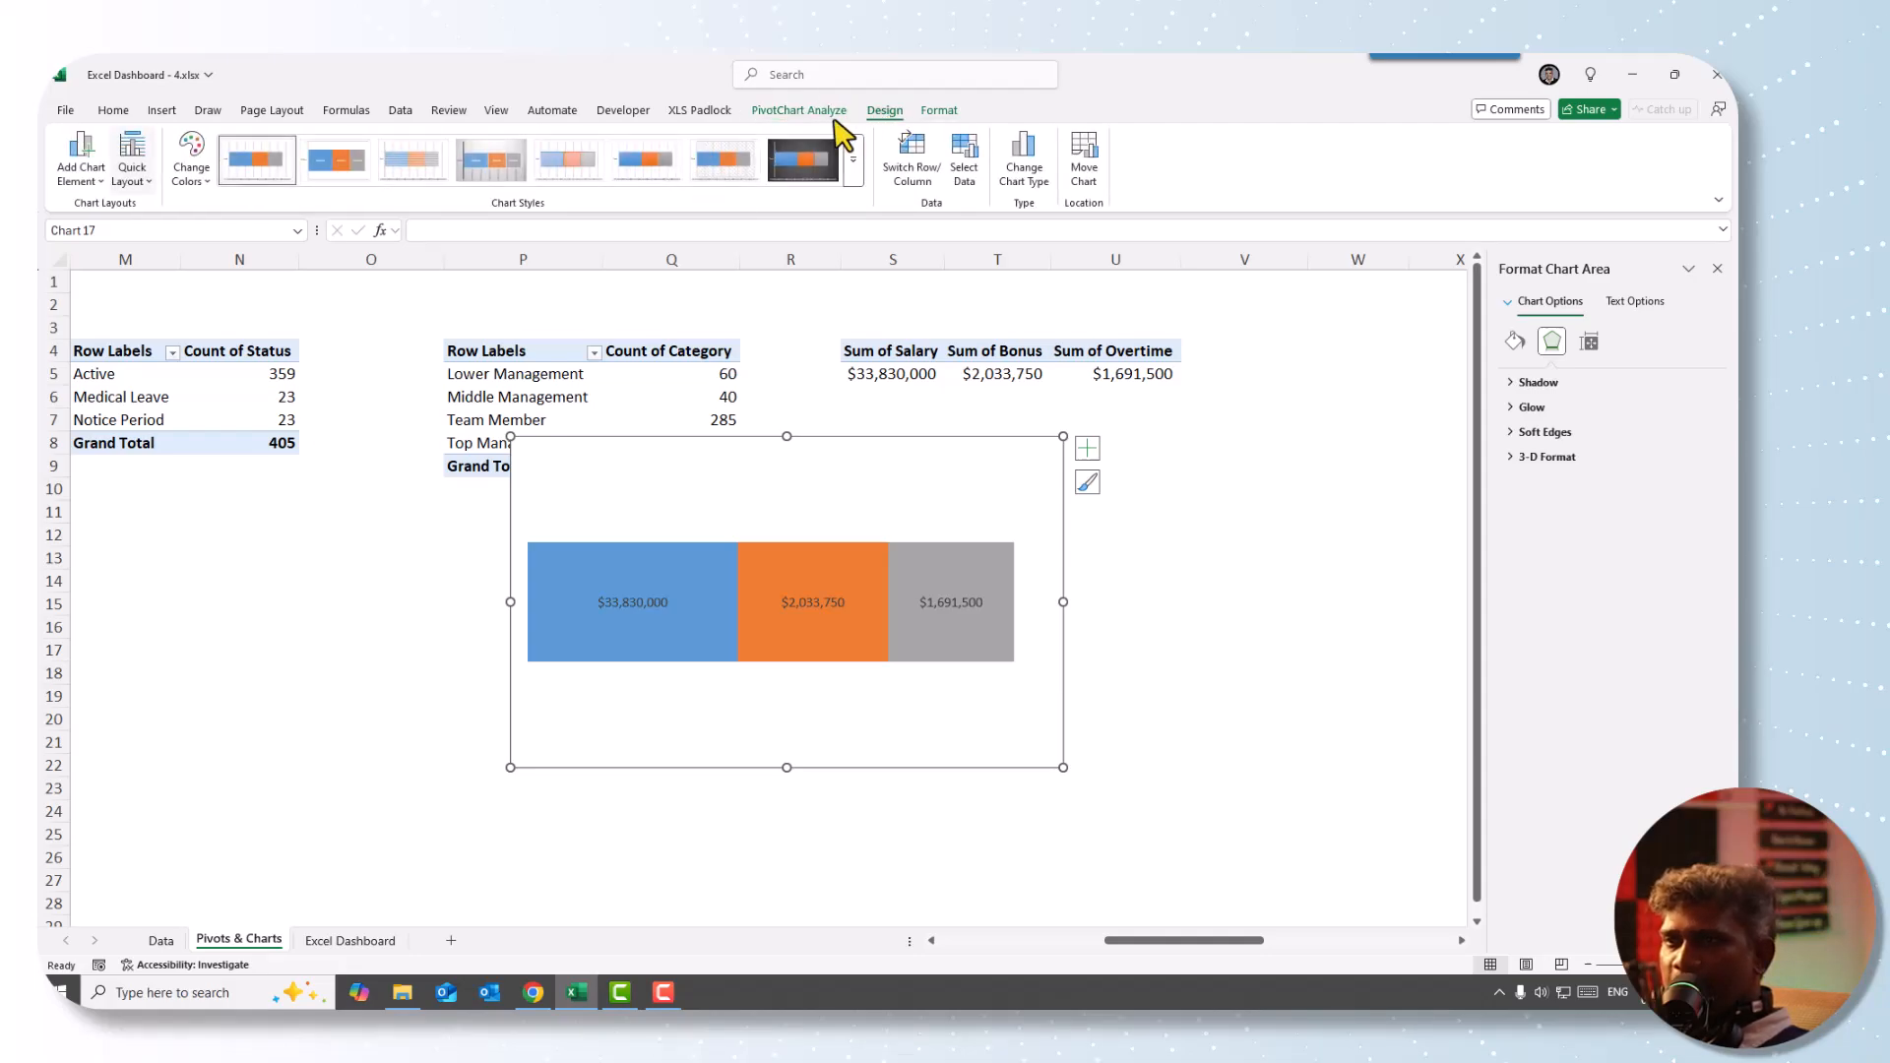
click(80, 163)
mouse_move(120, 251)
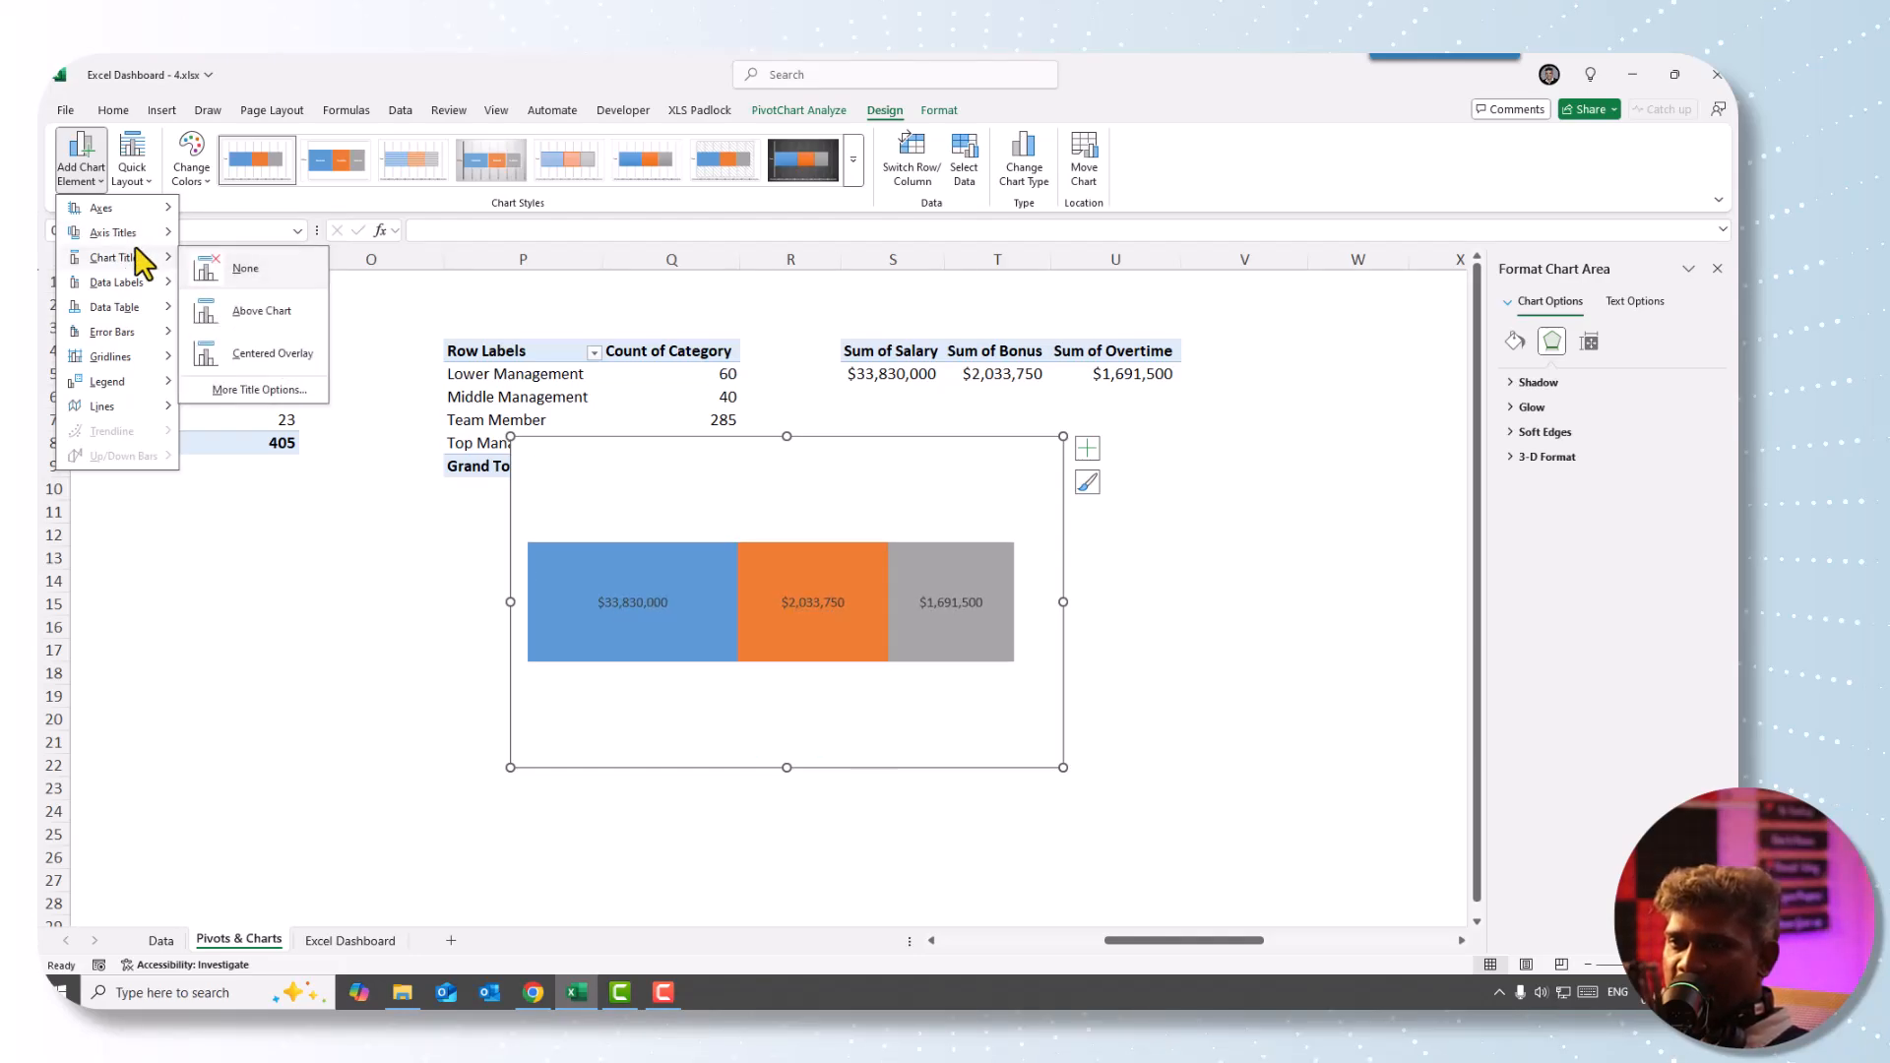
click(257, 313)
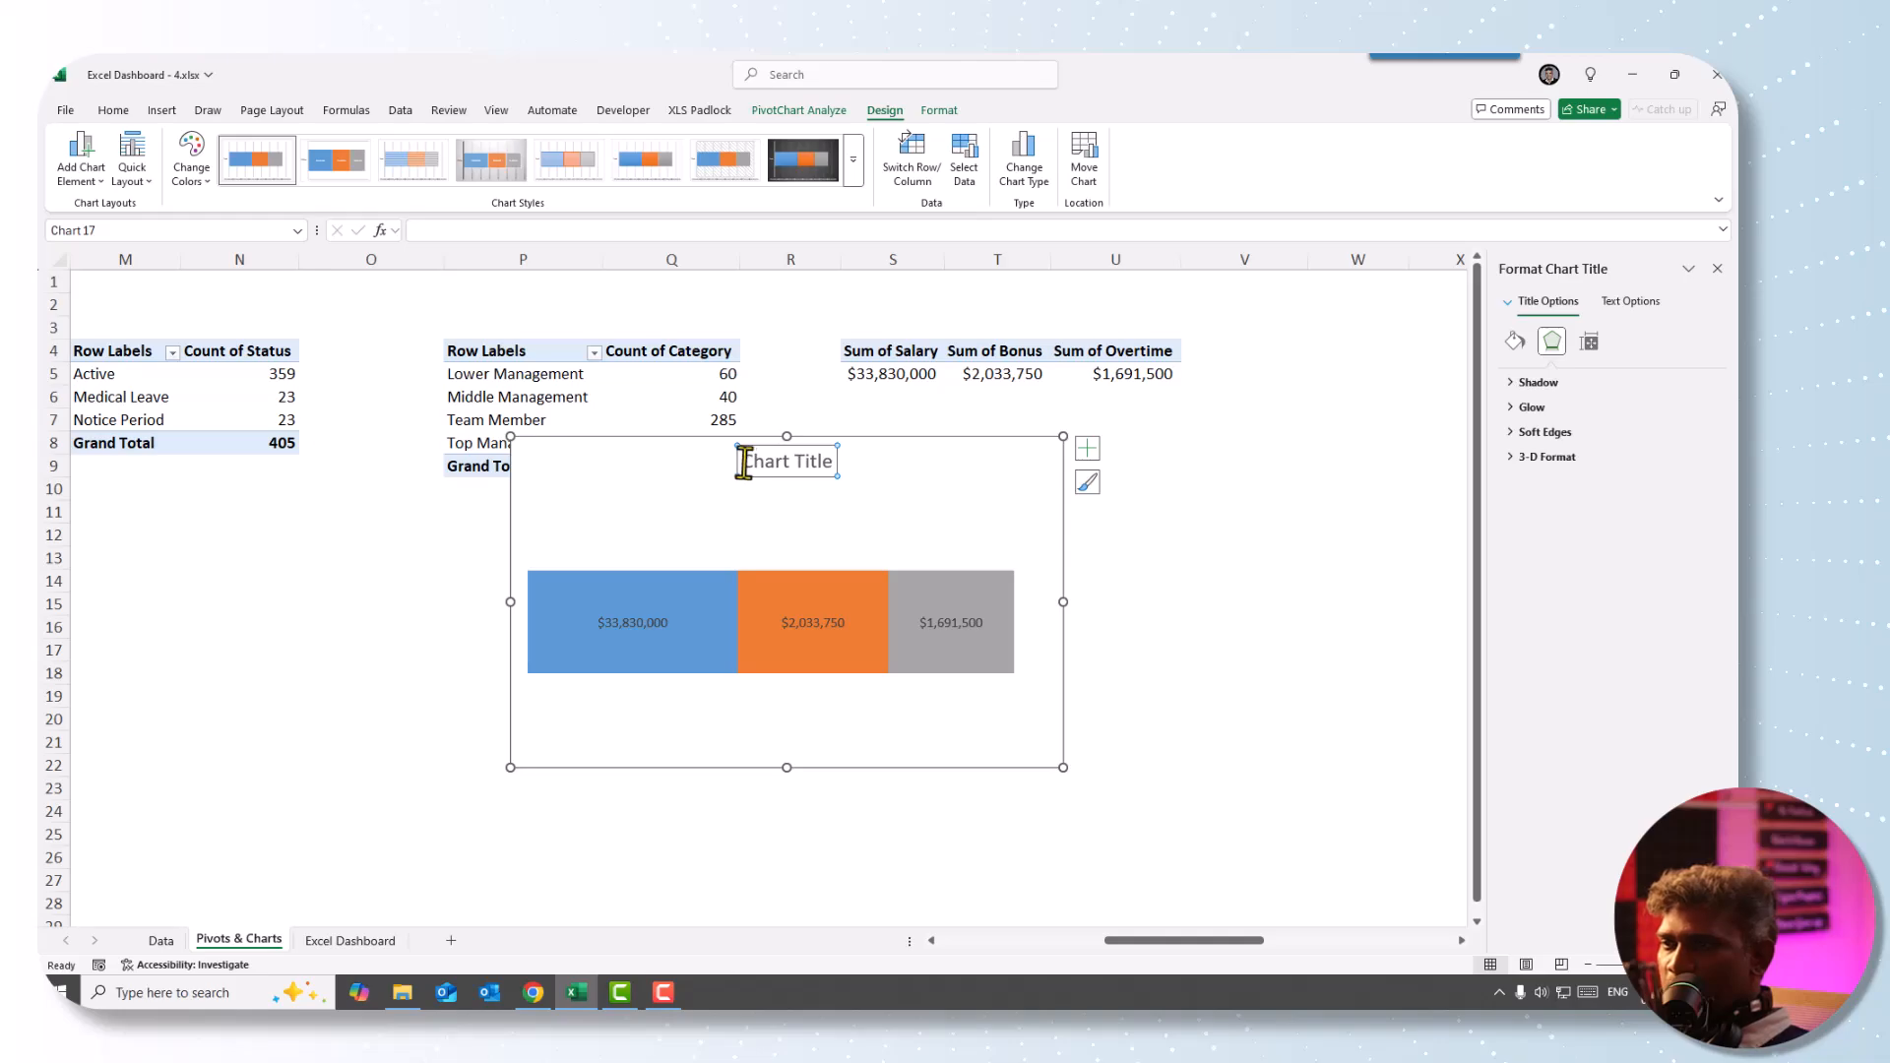
drag(744, 462, 816, 470)
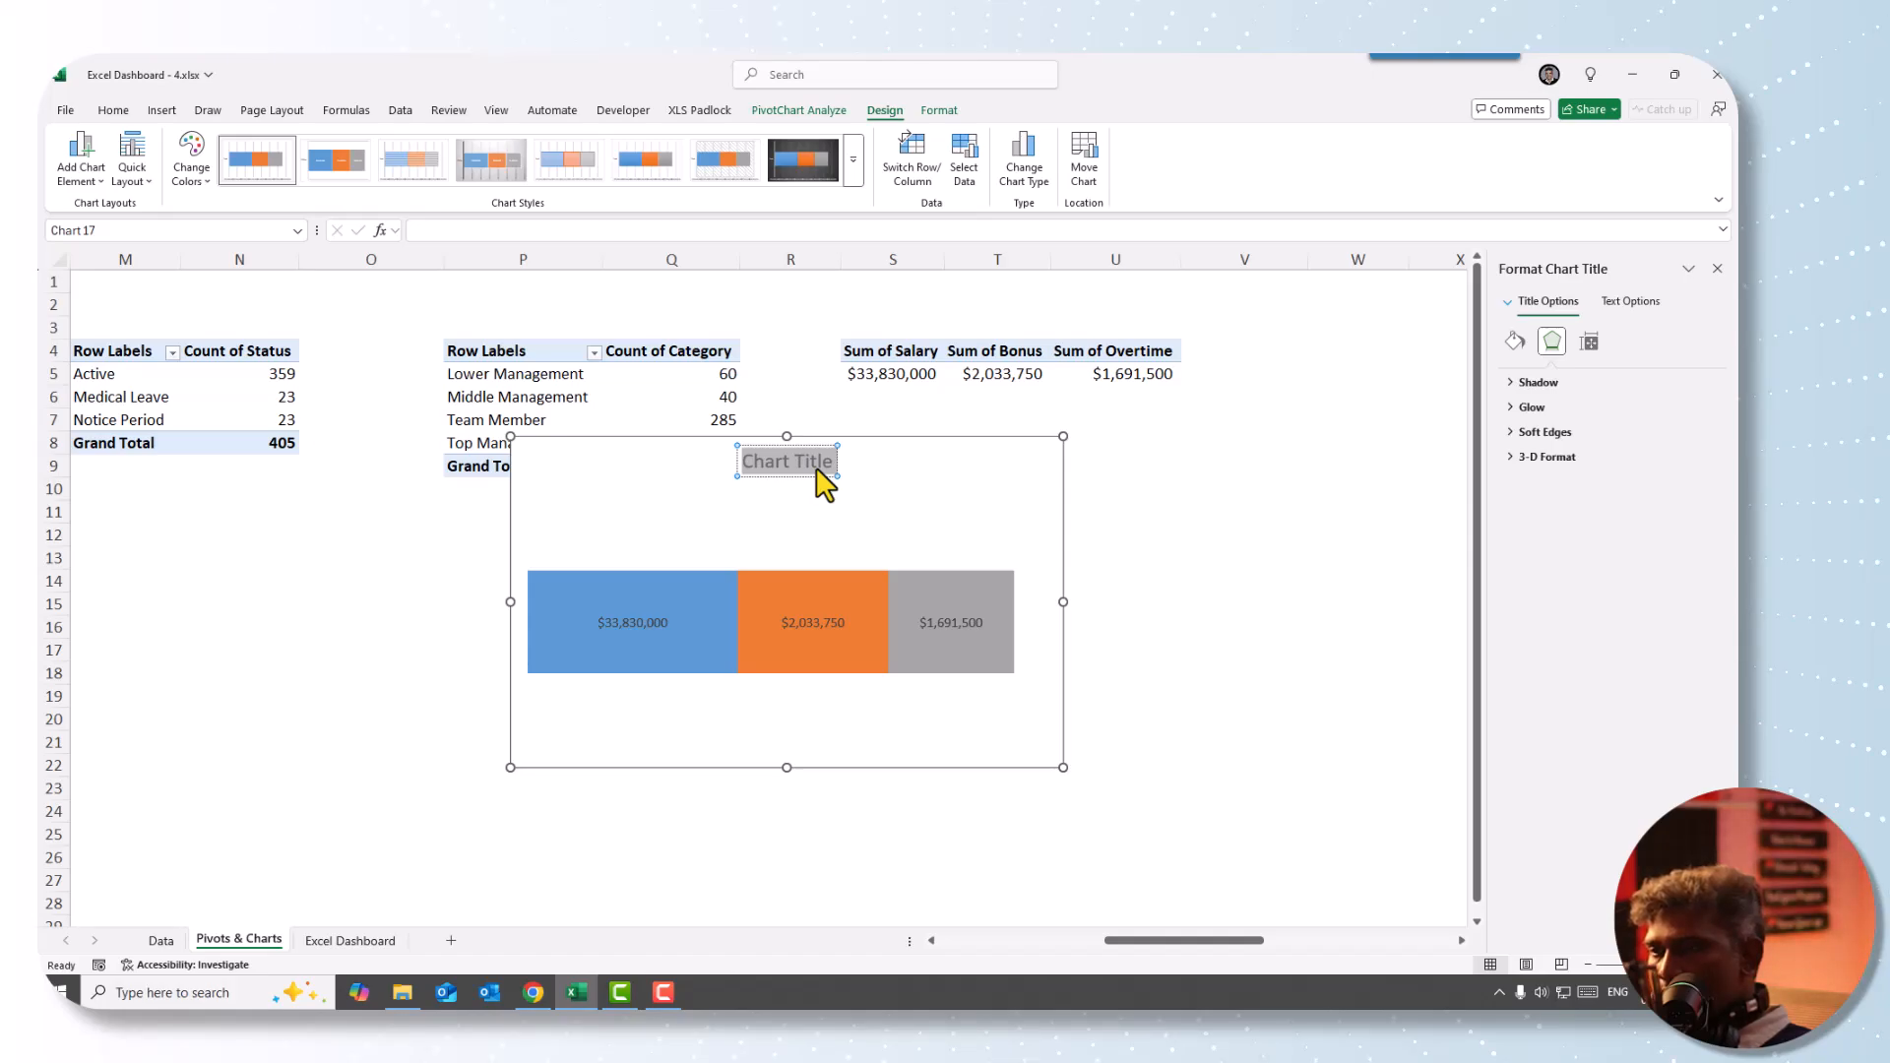
text(E)
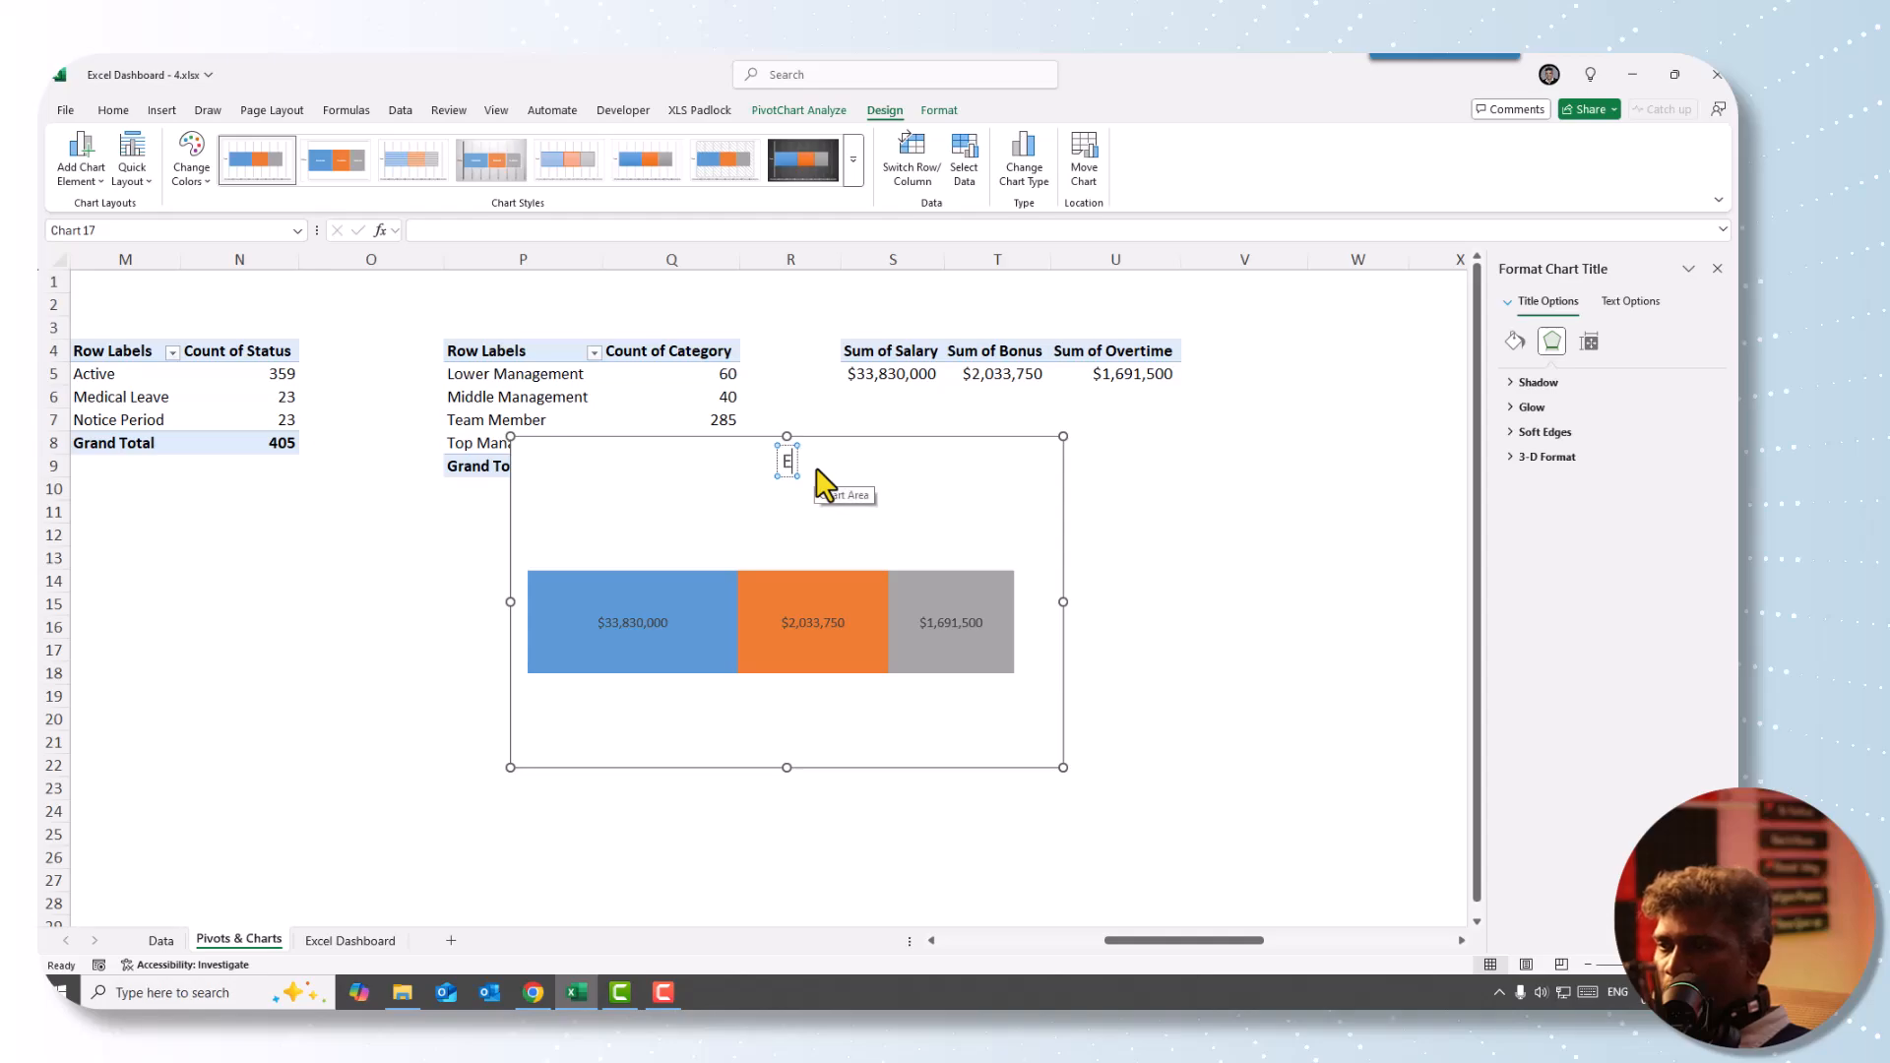
text(x)
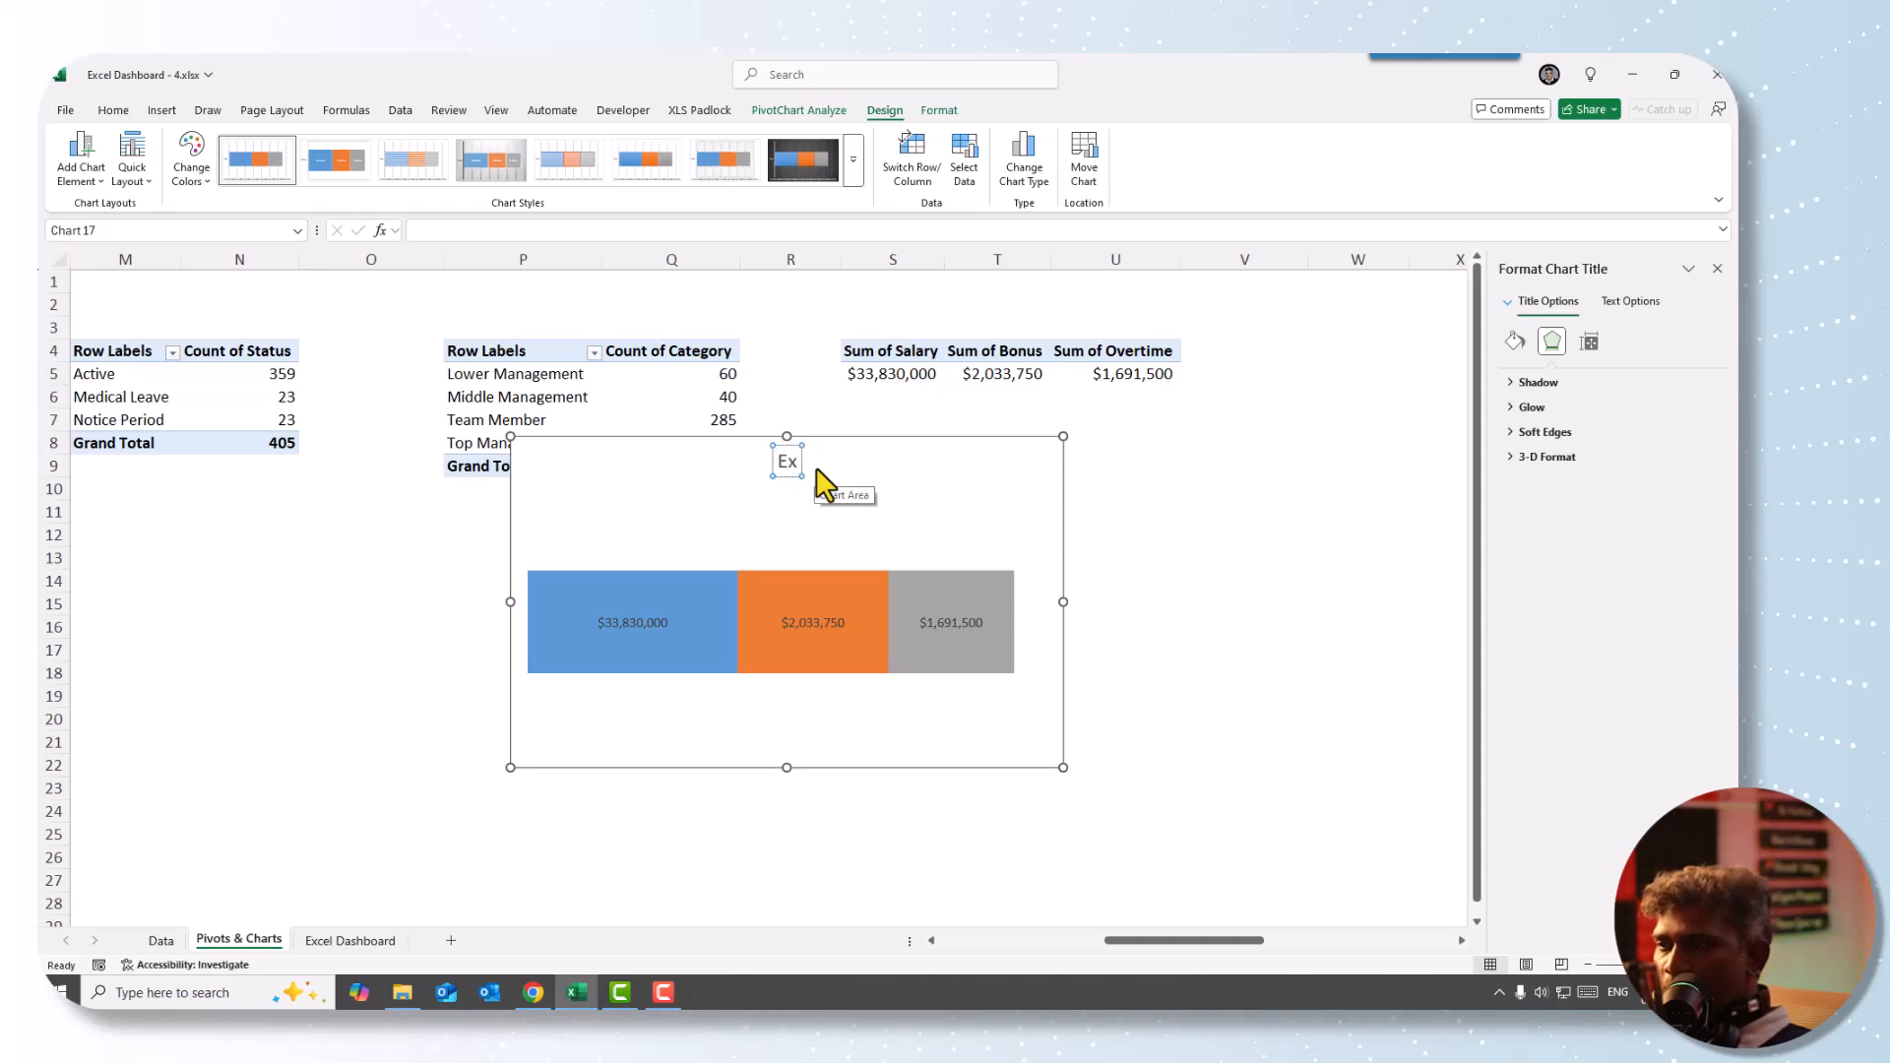
text(pense)
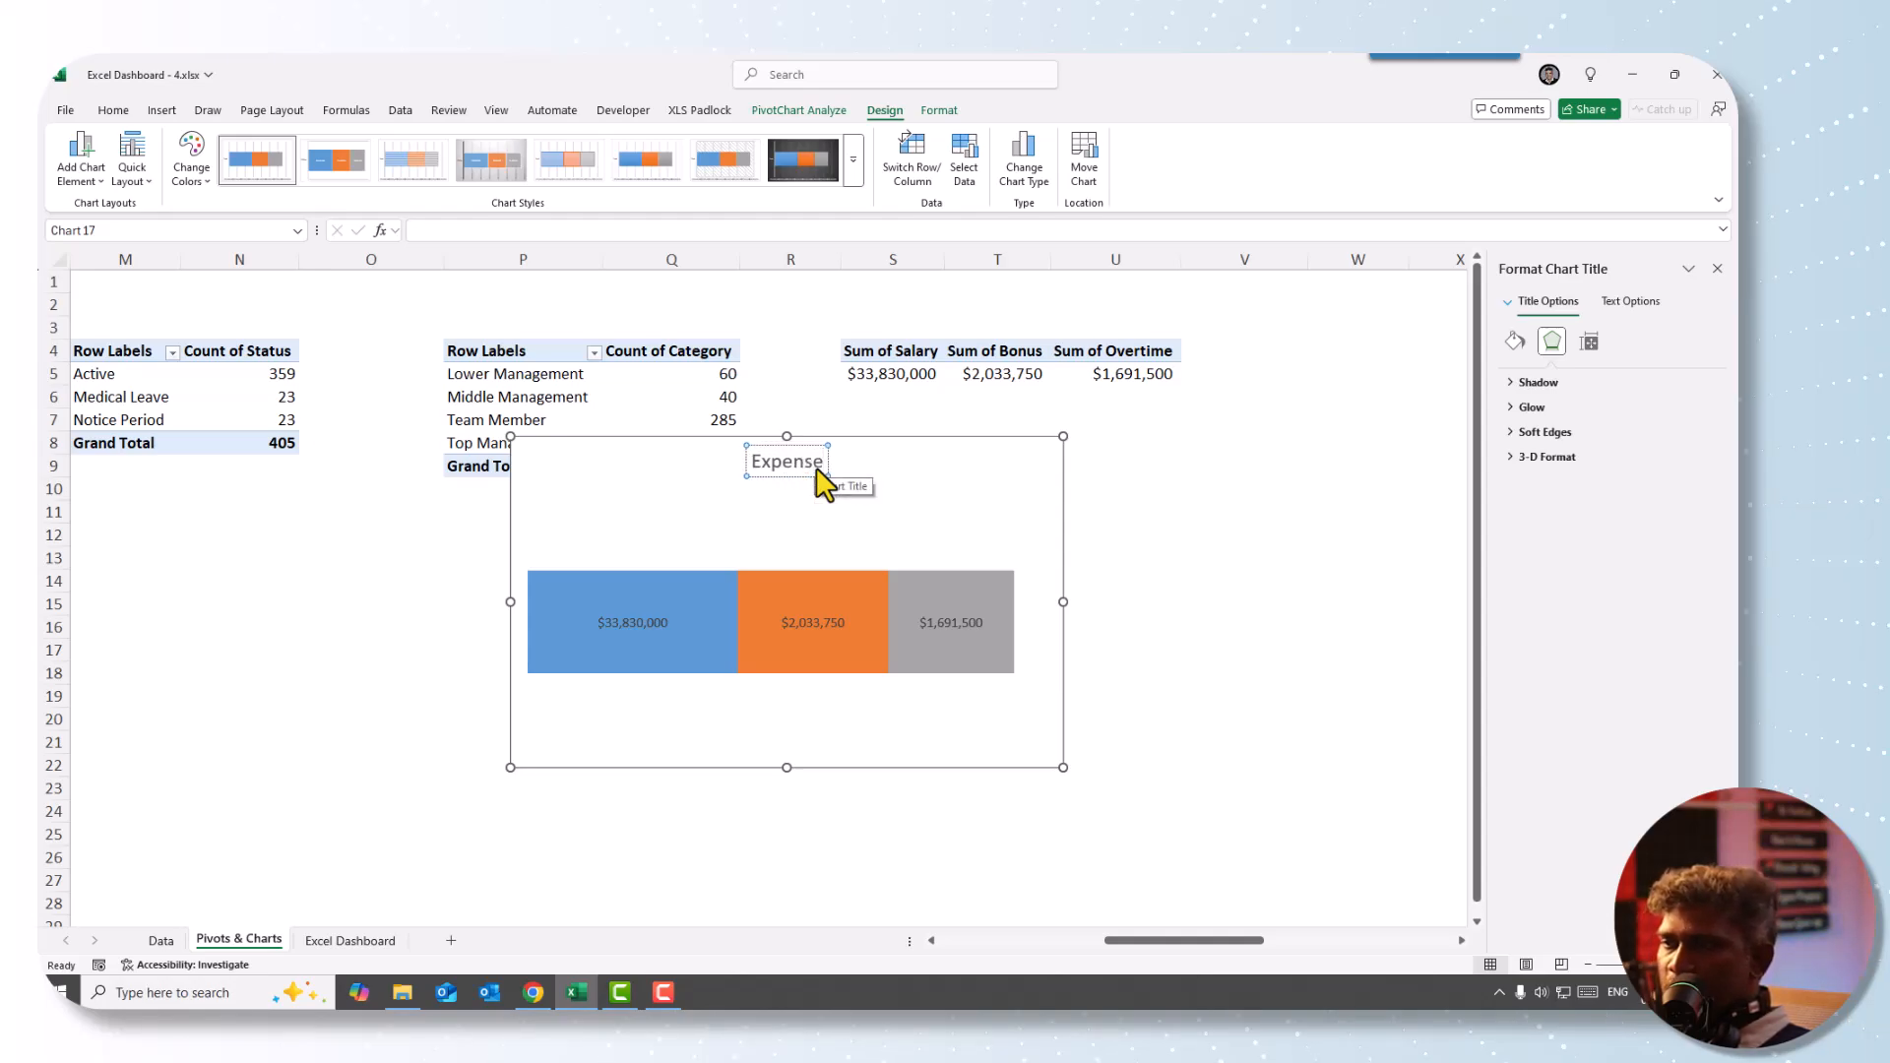
click(1184, 557)
- Move the Expense chart from the Pivots & Charts sheet to the Excel Dashboard sheet
click(975, 462)
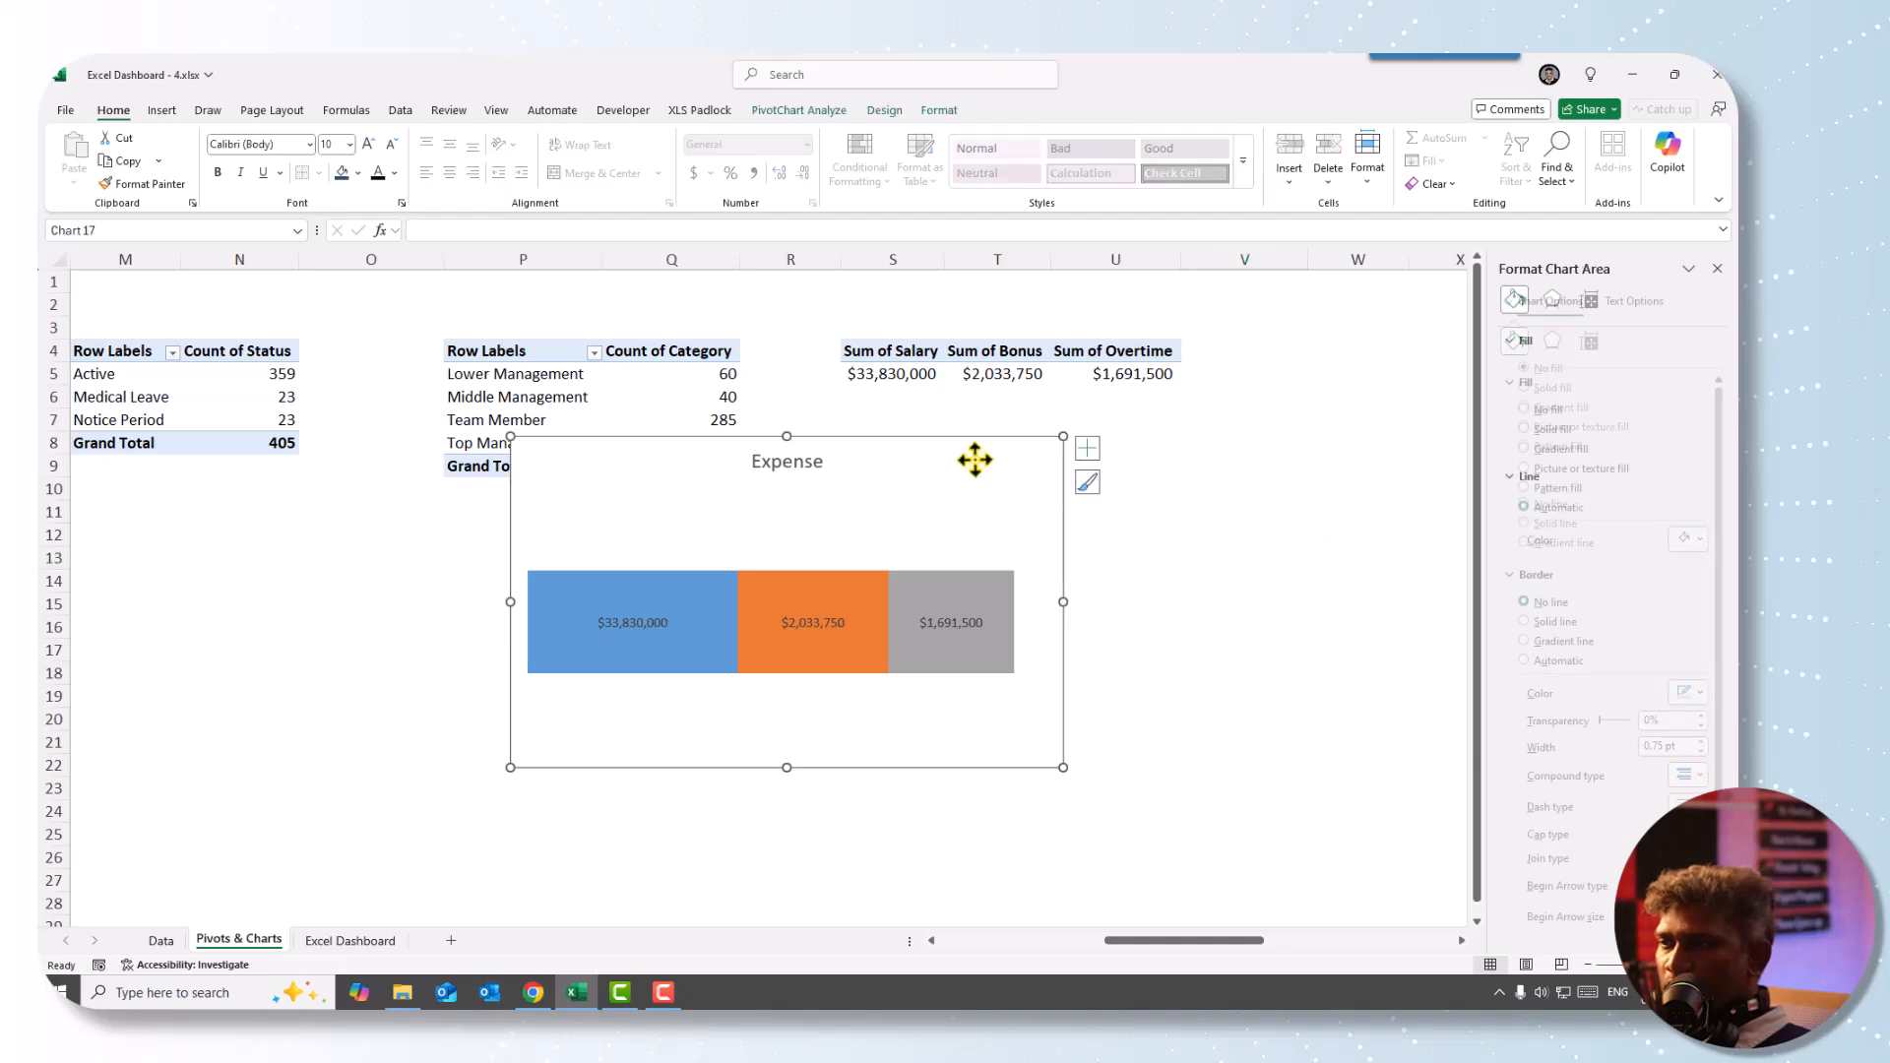
key(ctrl+x)
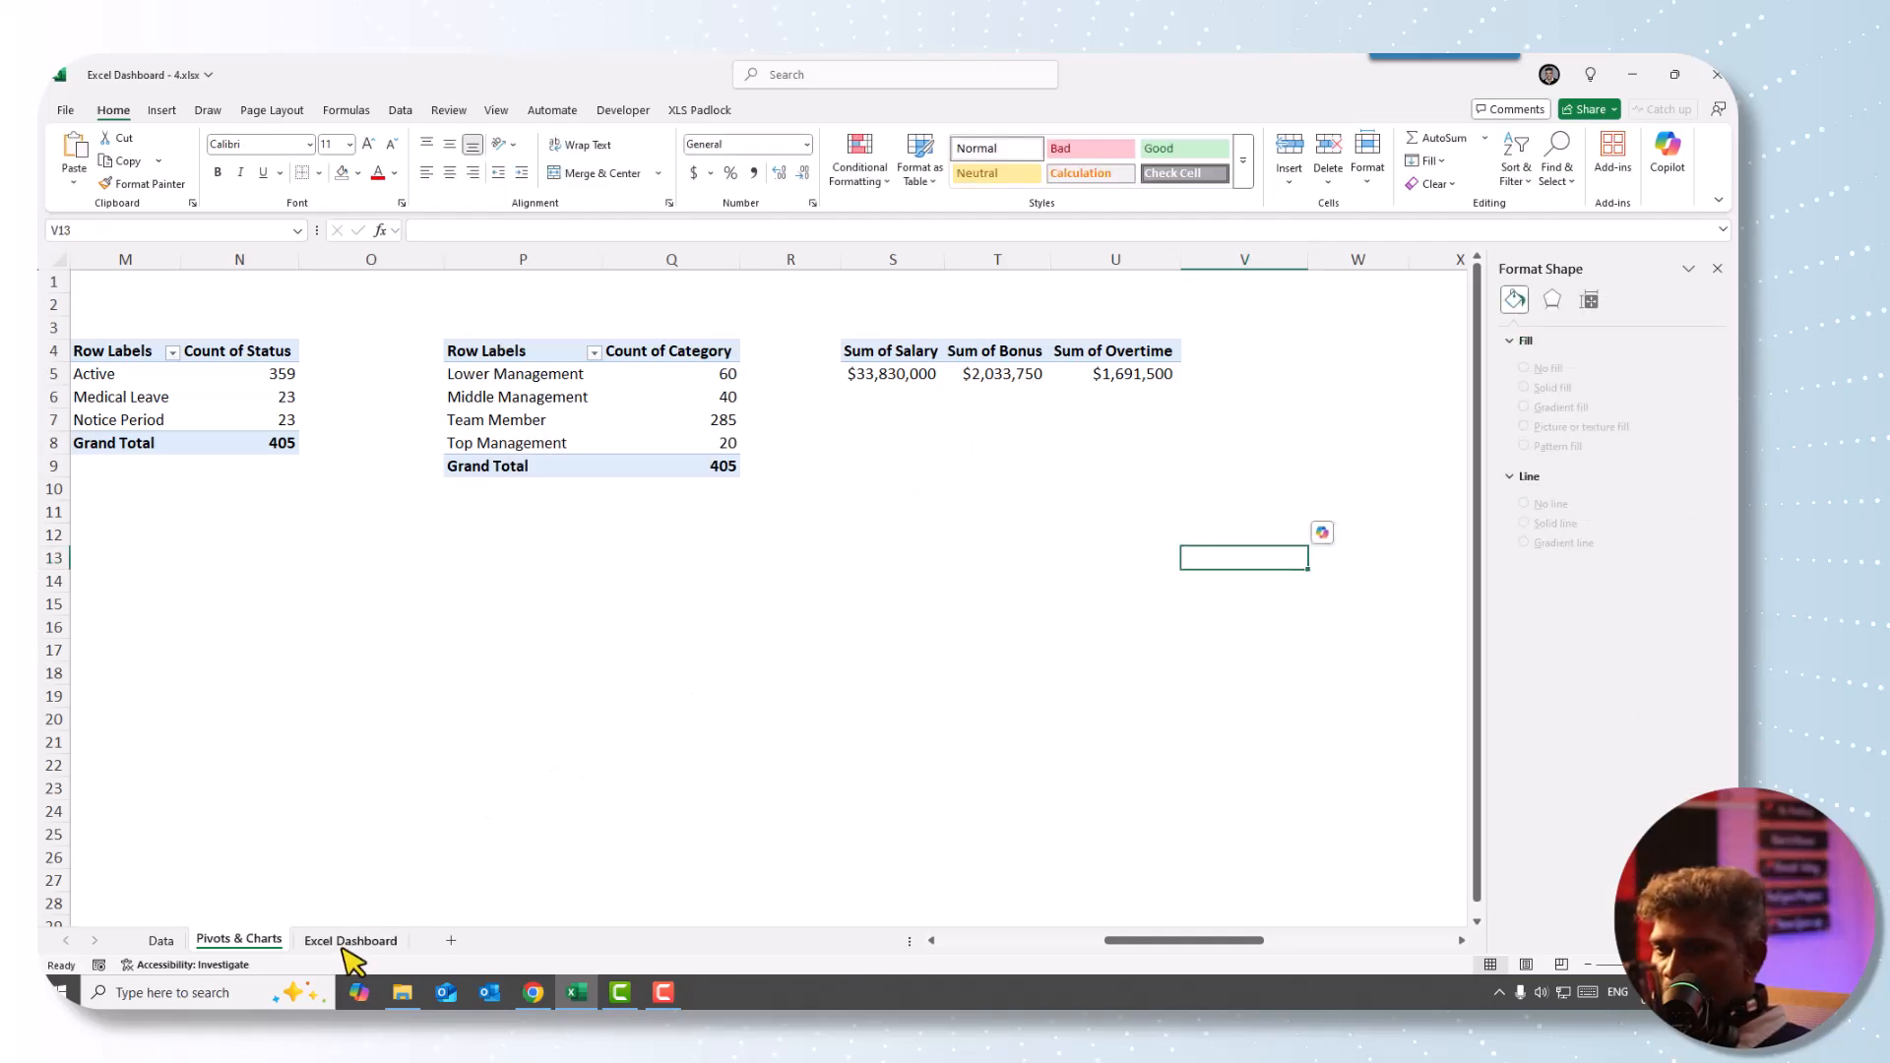
click(350, 941)
click(283, 668)
key(ctrl+v)
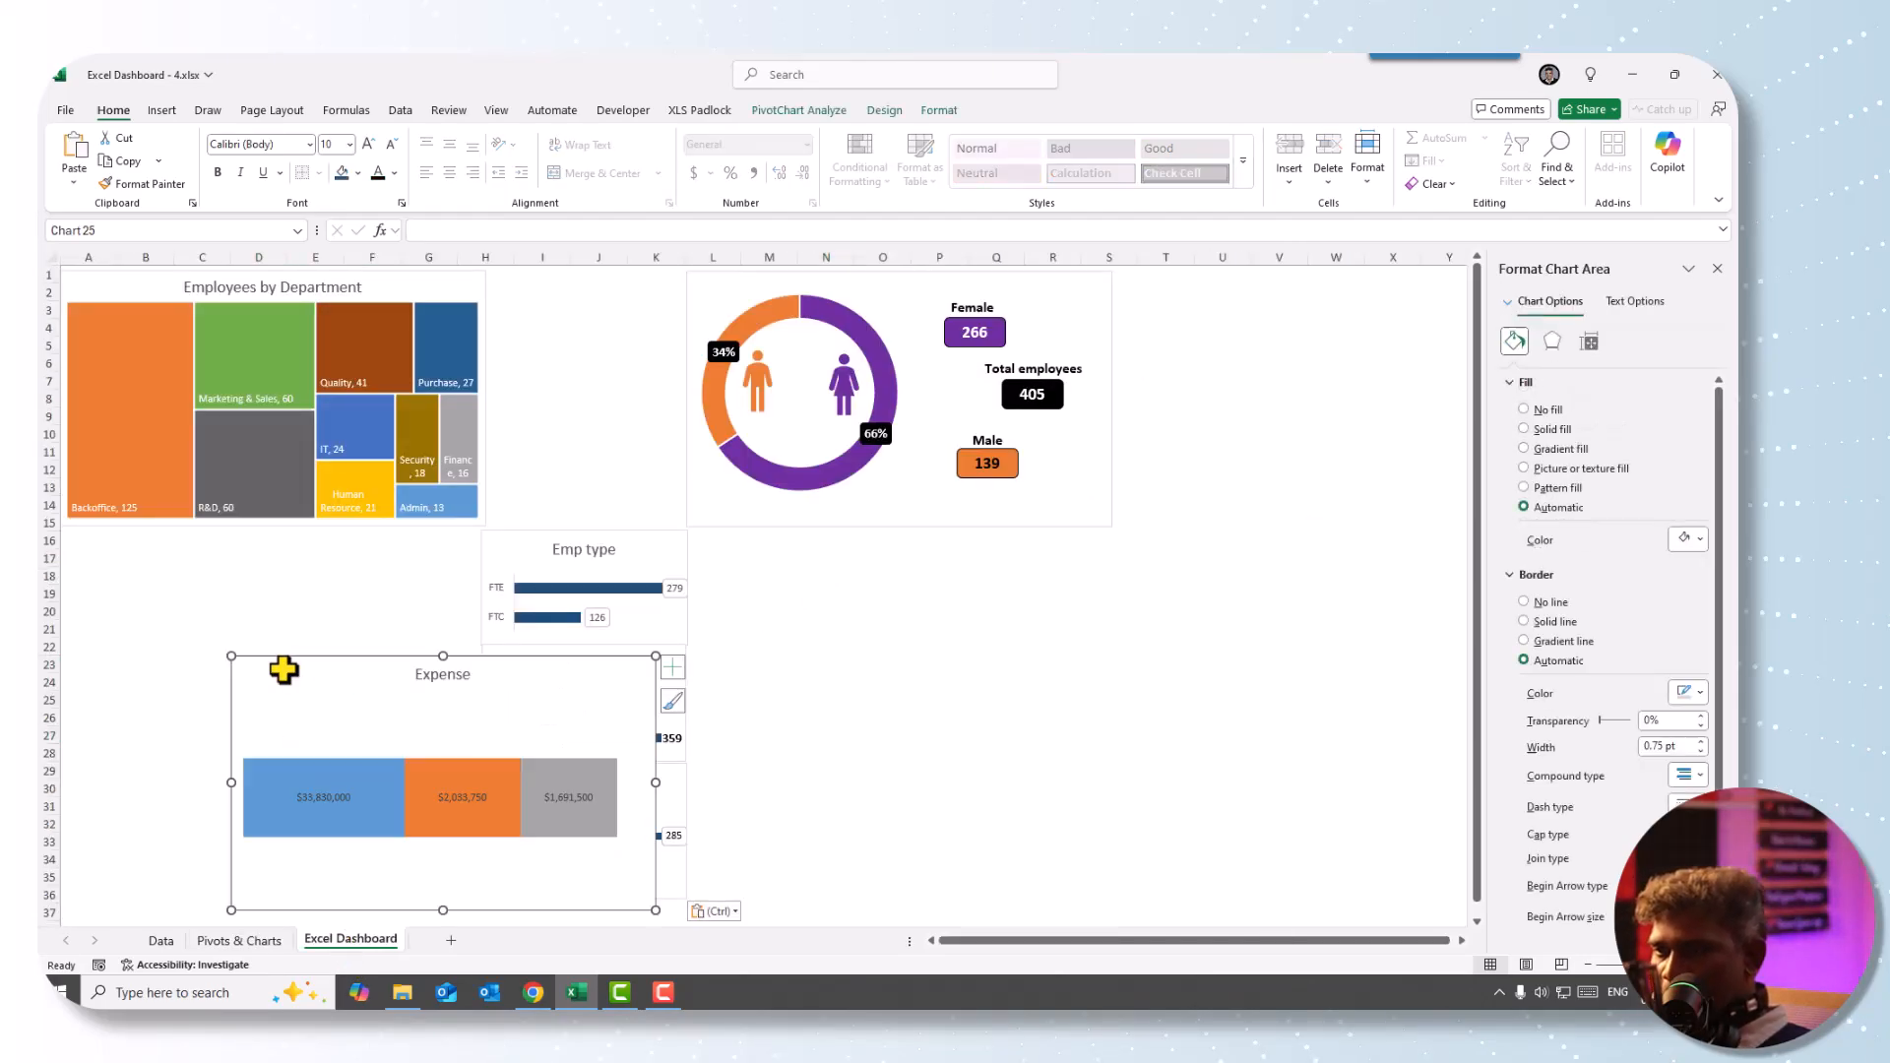
- Position the Expense chart directly below the Employees by Department treemap, beside the Emp type chart
click(581, 886)
drag(352, 797, 340, 780)
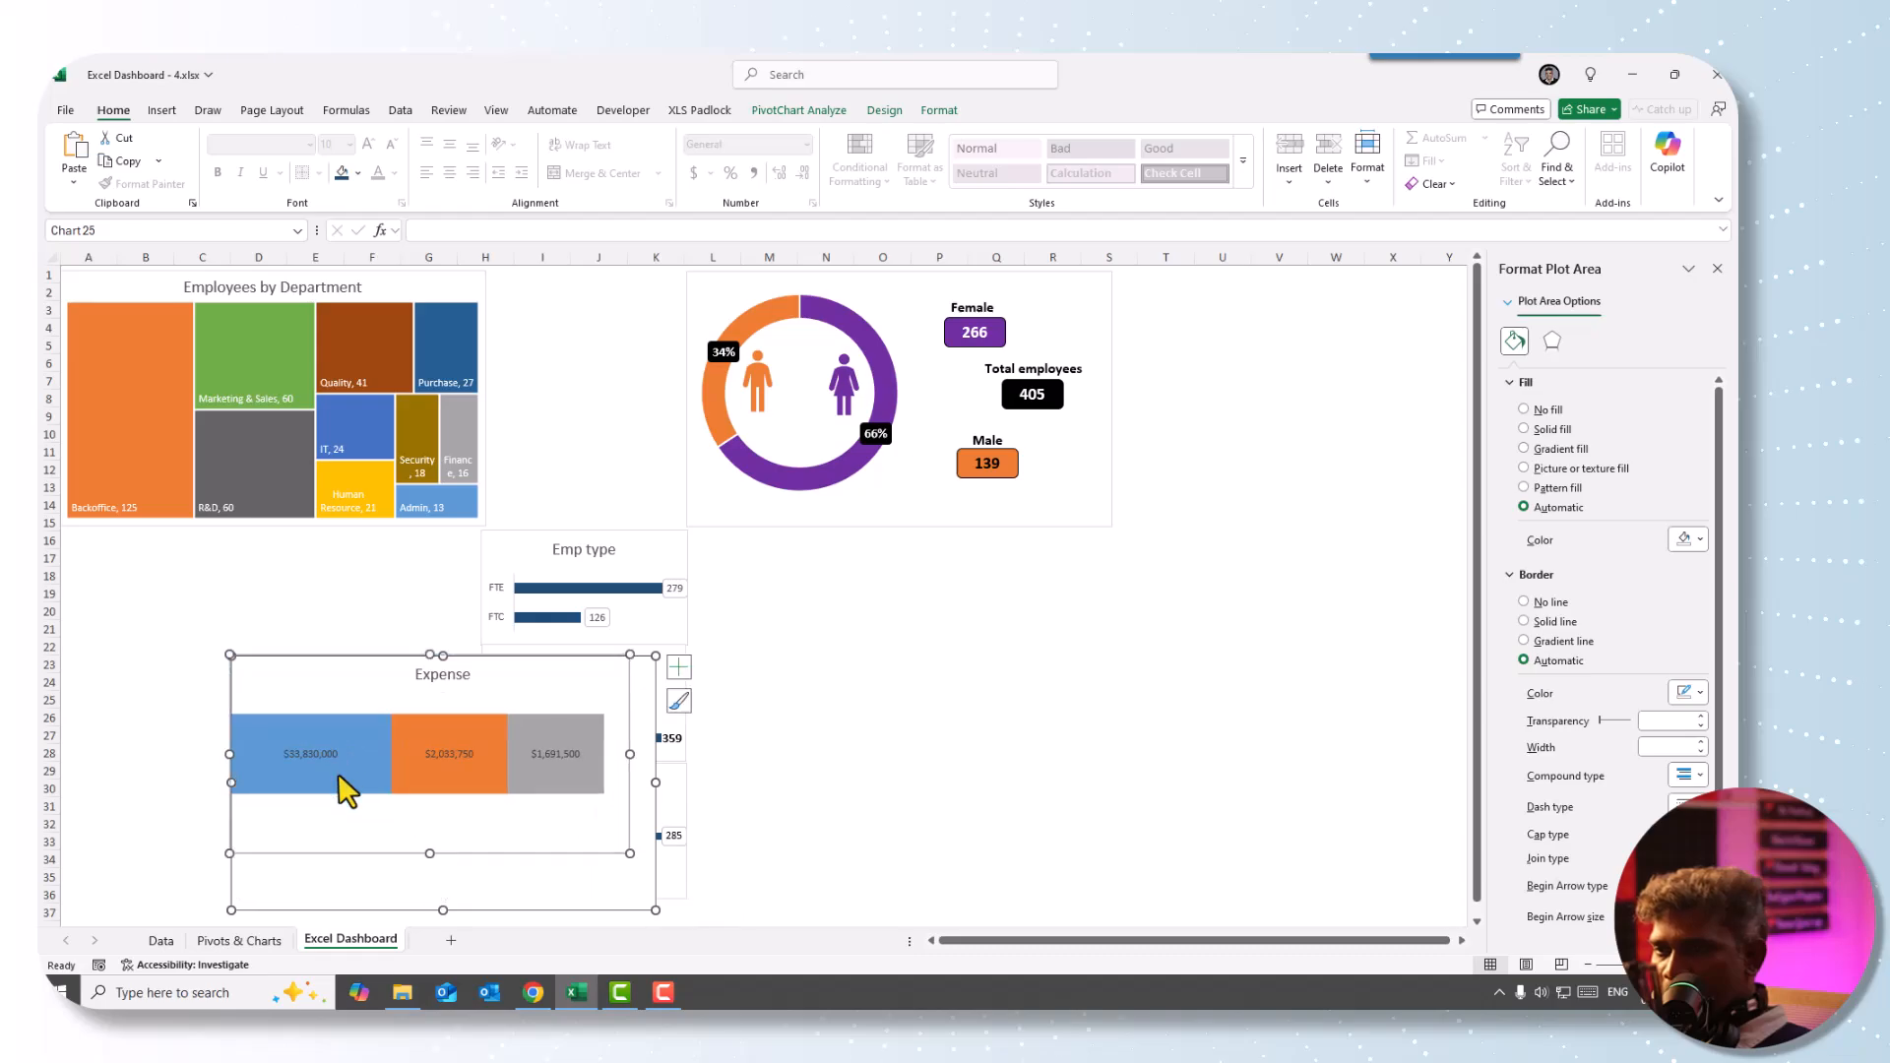
click(388, 676)
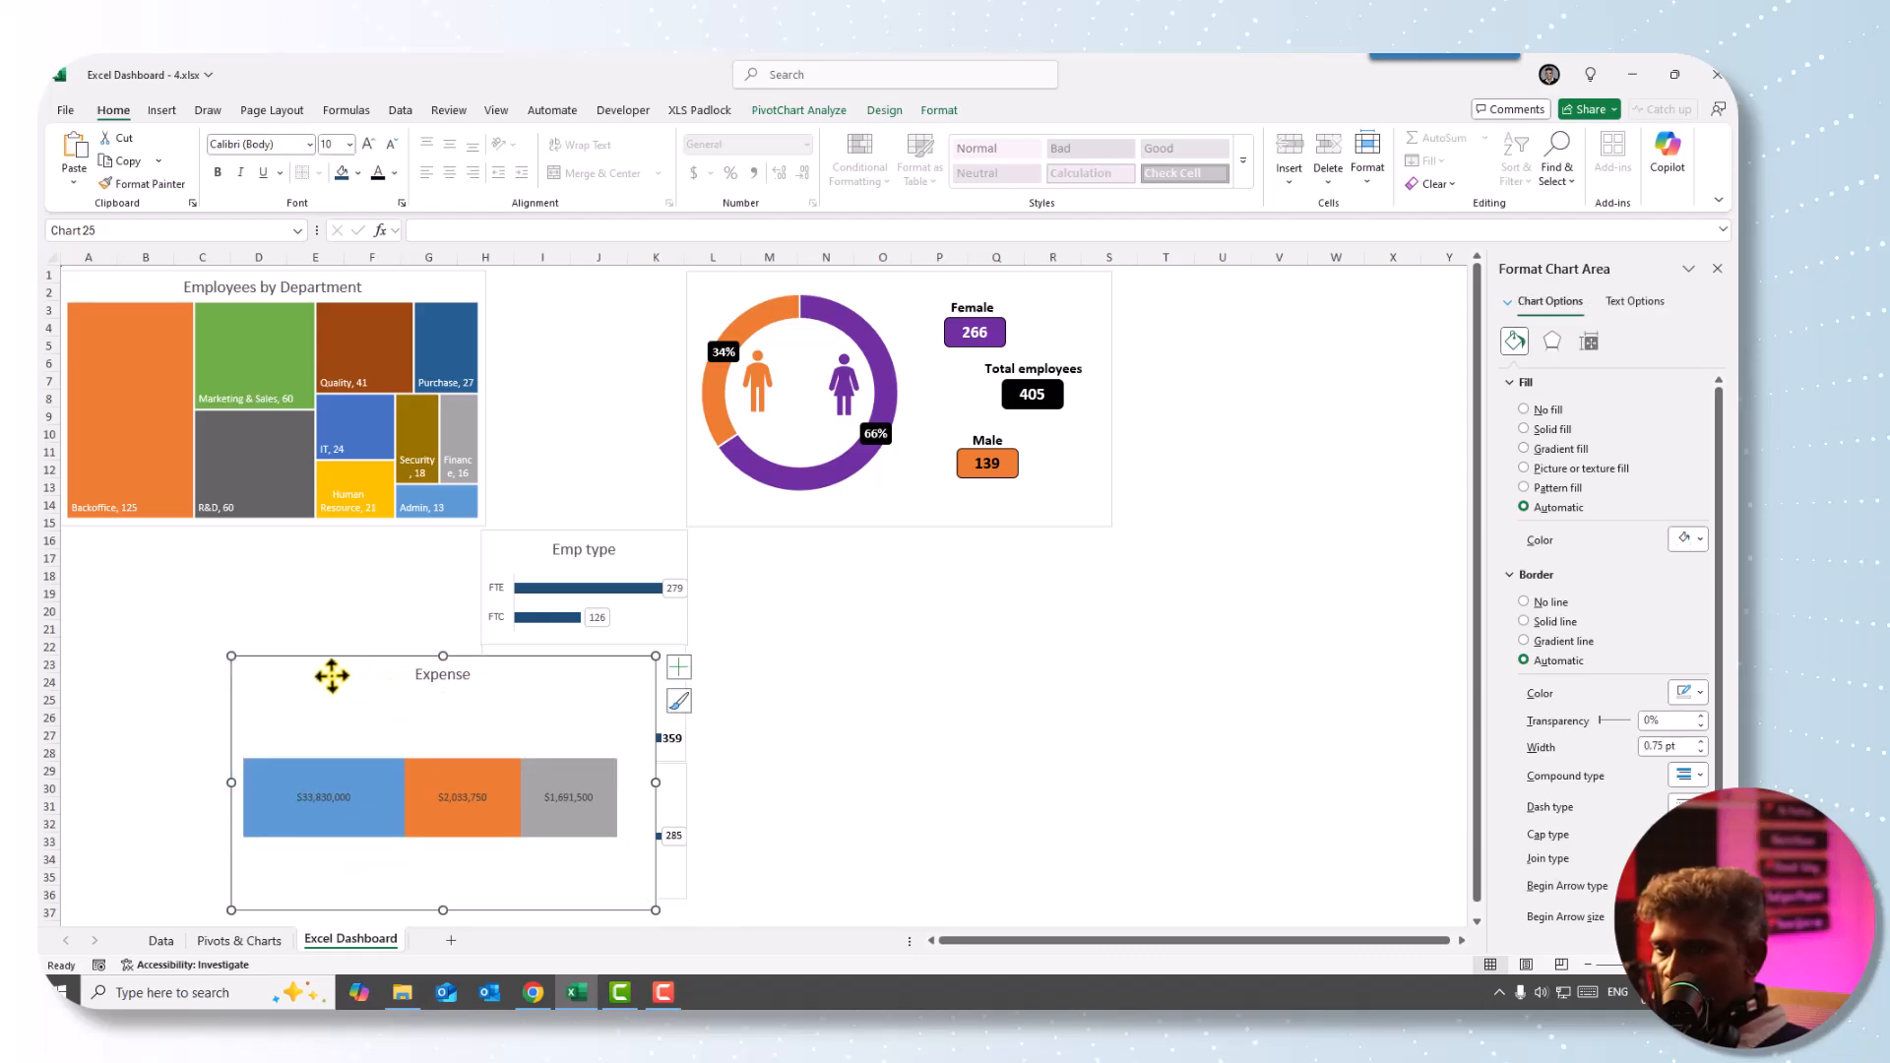
drag(332, 661, 145, 546)
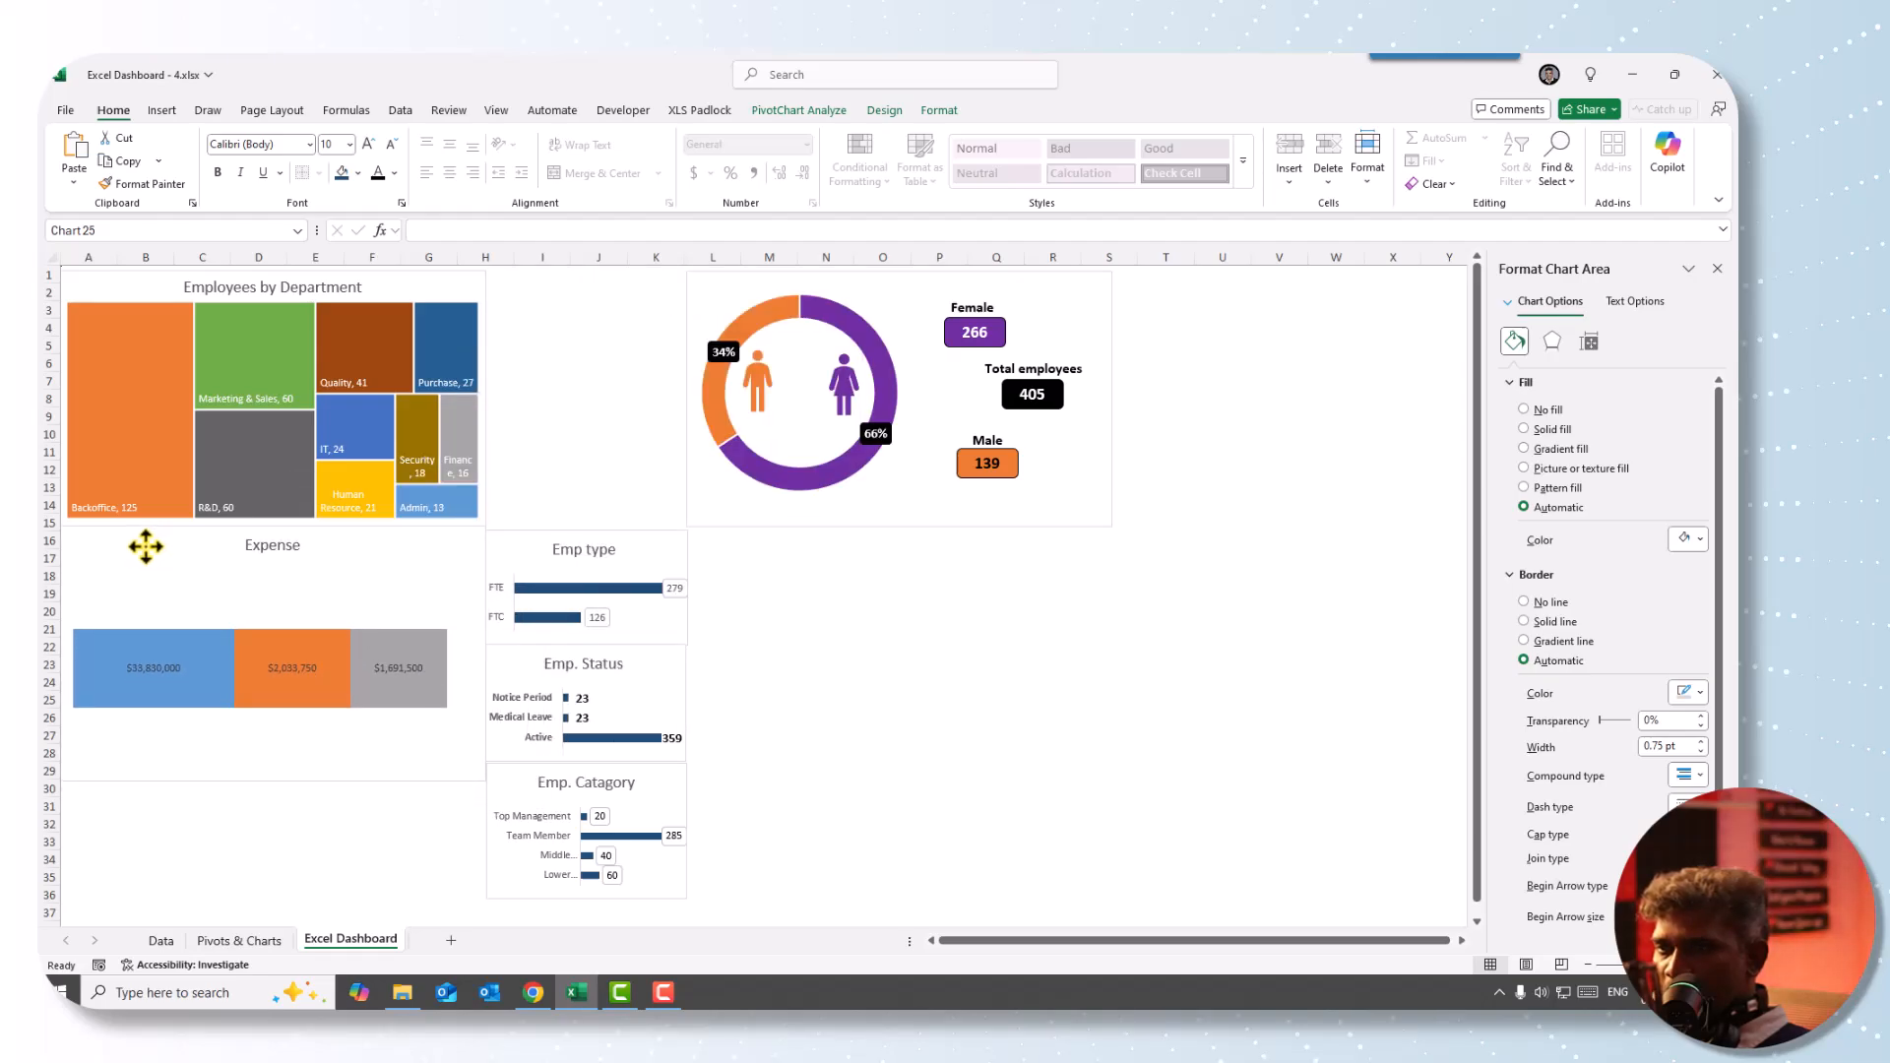
click(816, 677)
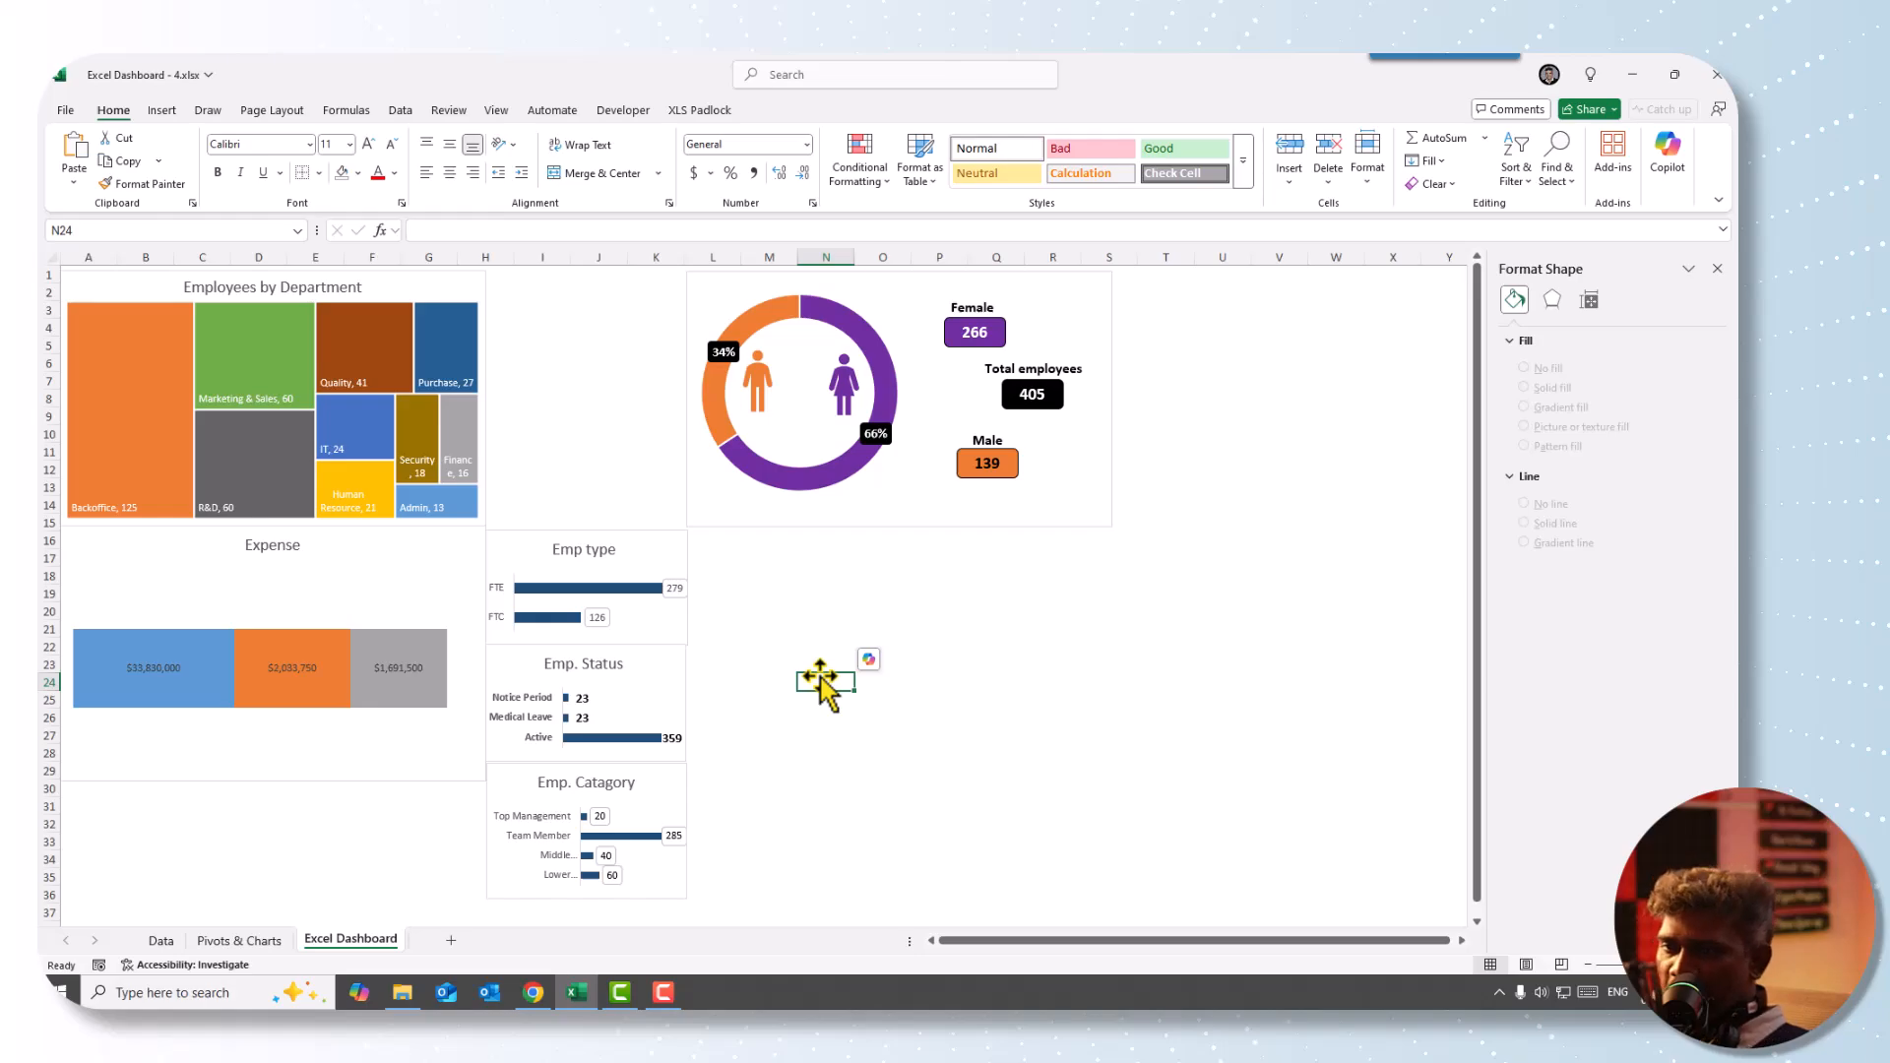
- Copy the Salary, Bonus and Overtime PivotTable in S4:U5 on Pivots & Charts to cell W4
key(ctrl+Page_Up)
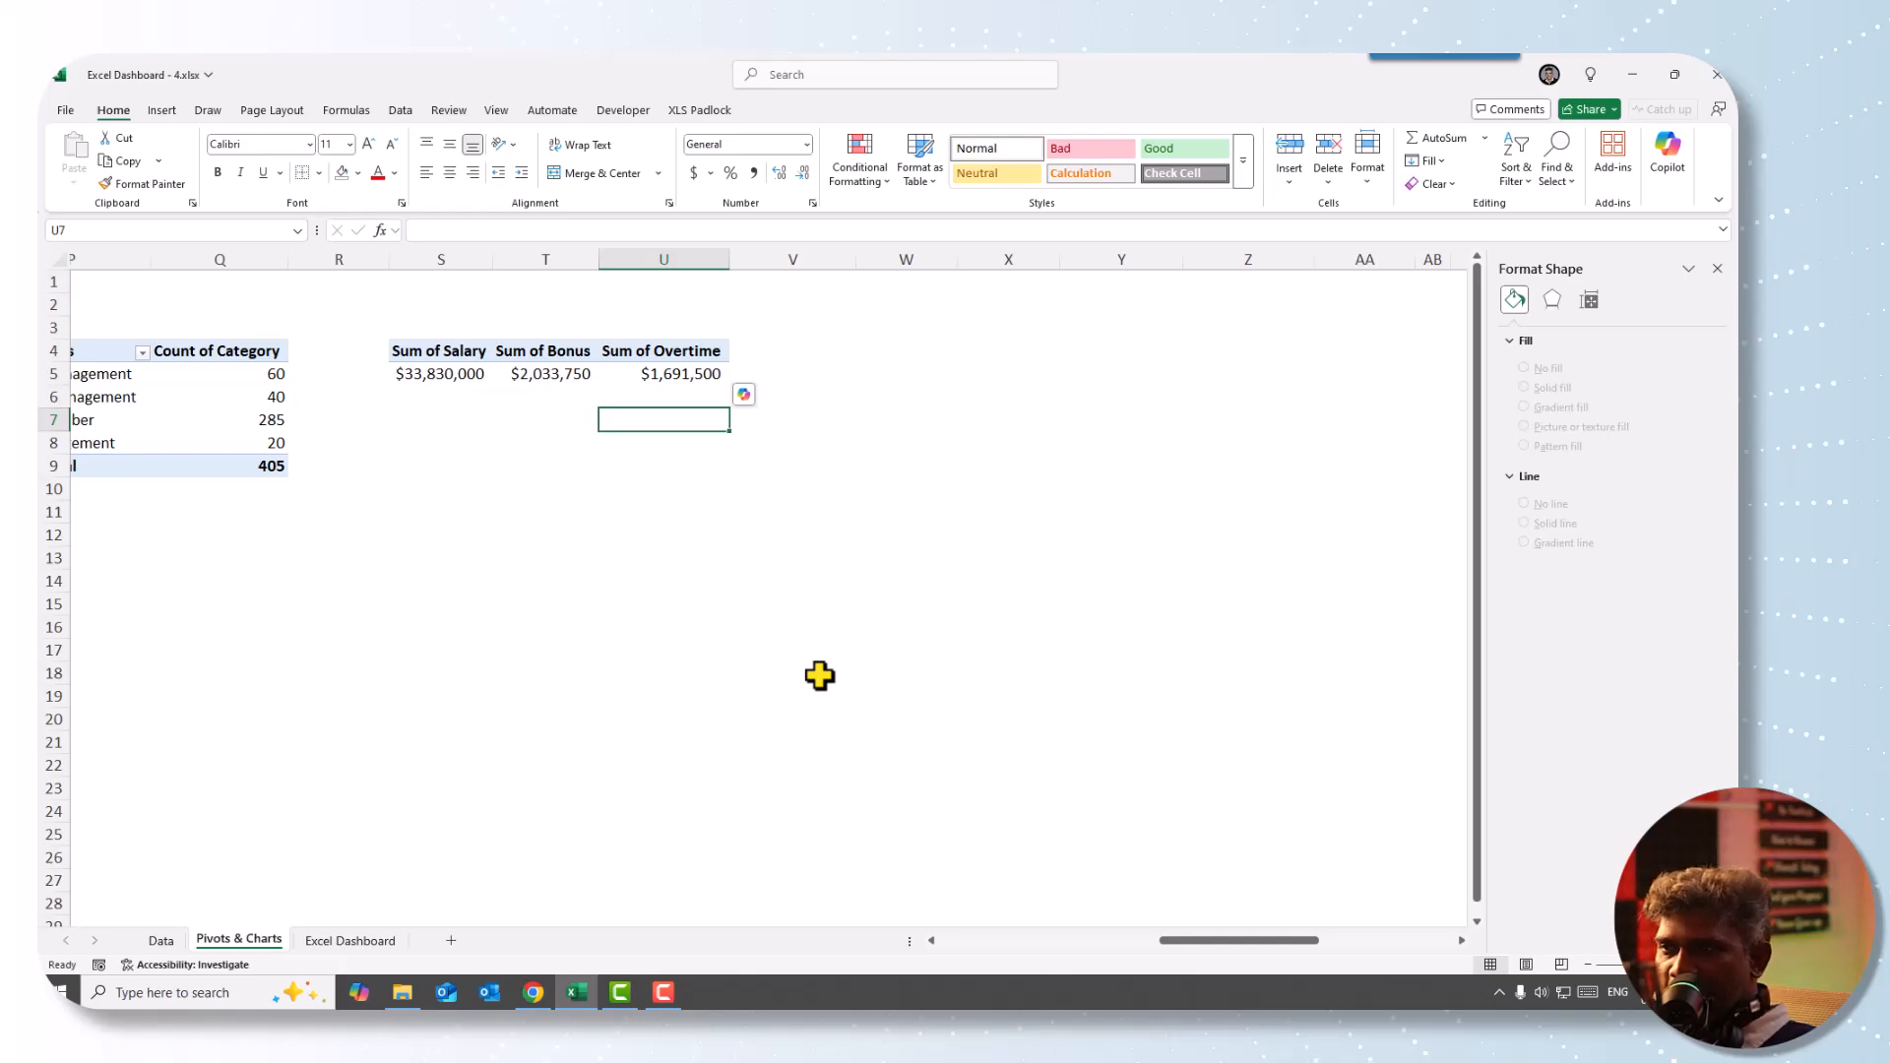
drag(463, 344, 684, 378)
key(ctrl+c)
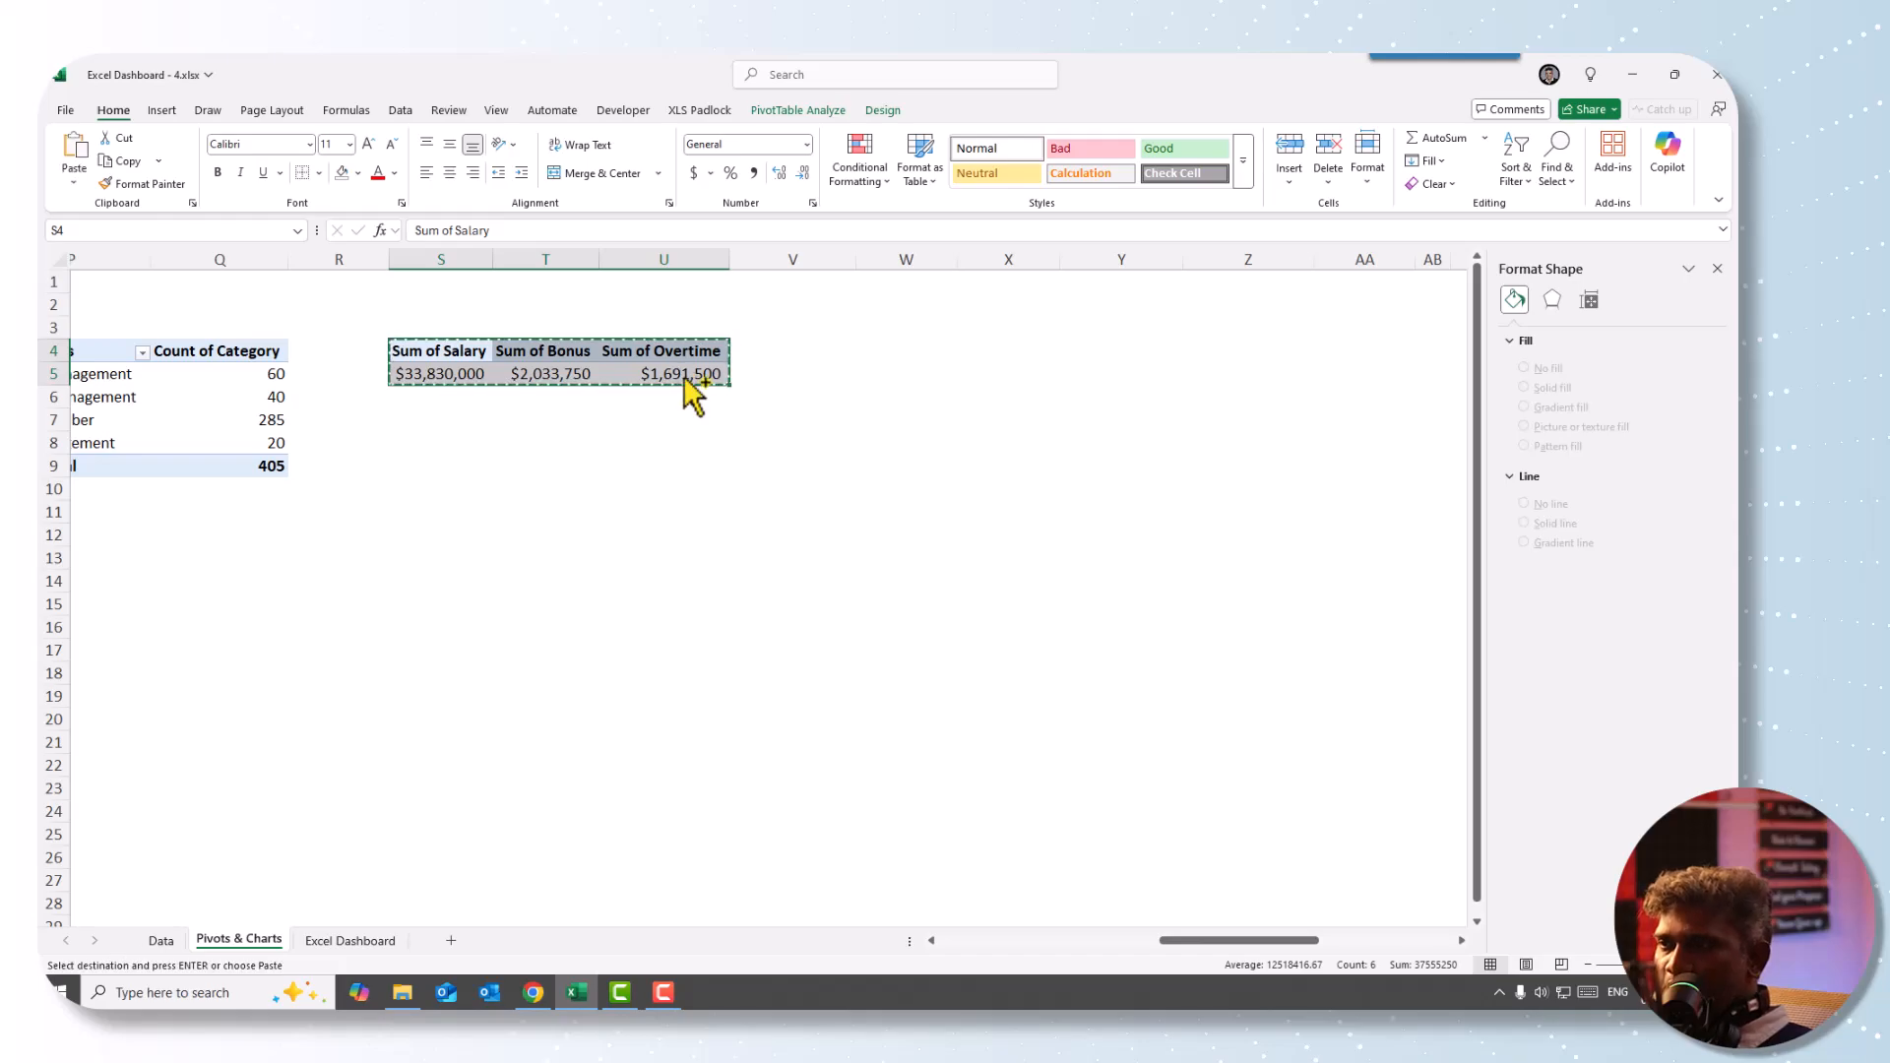
click(871, 347)
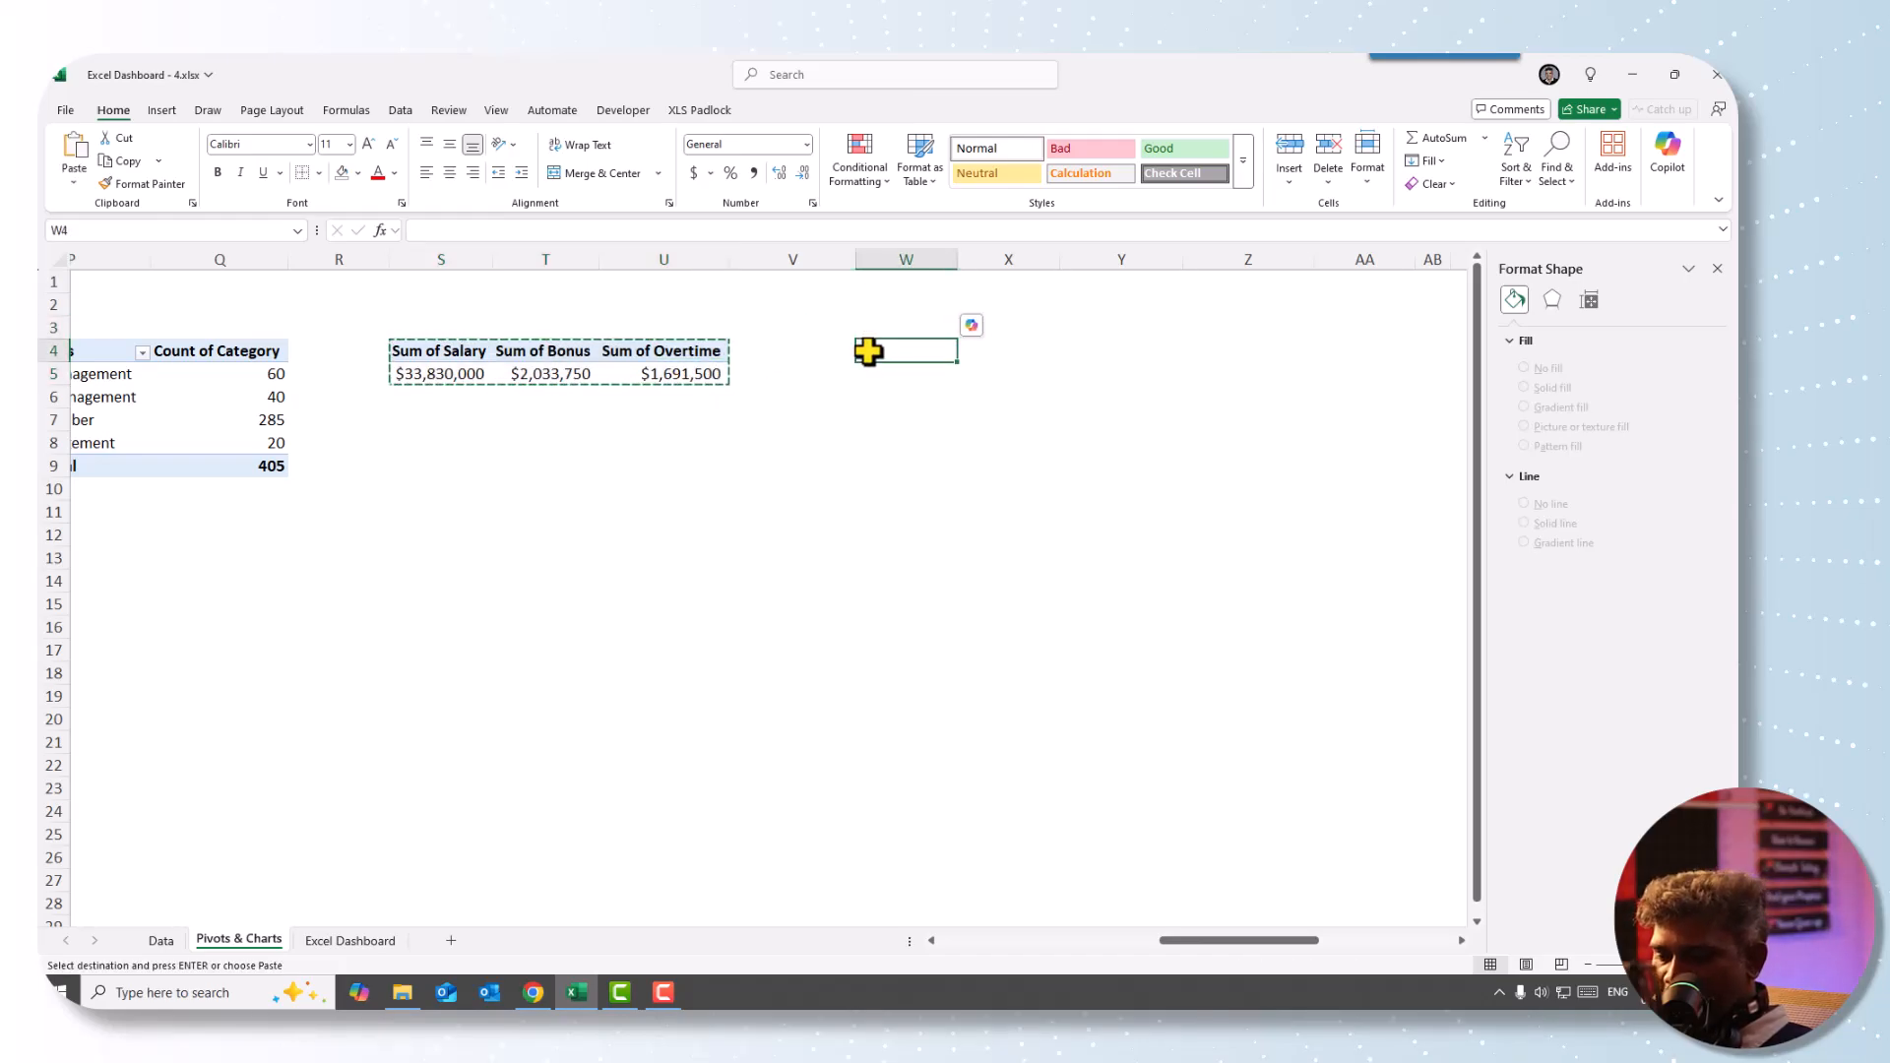
key(ctrl+v)
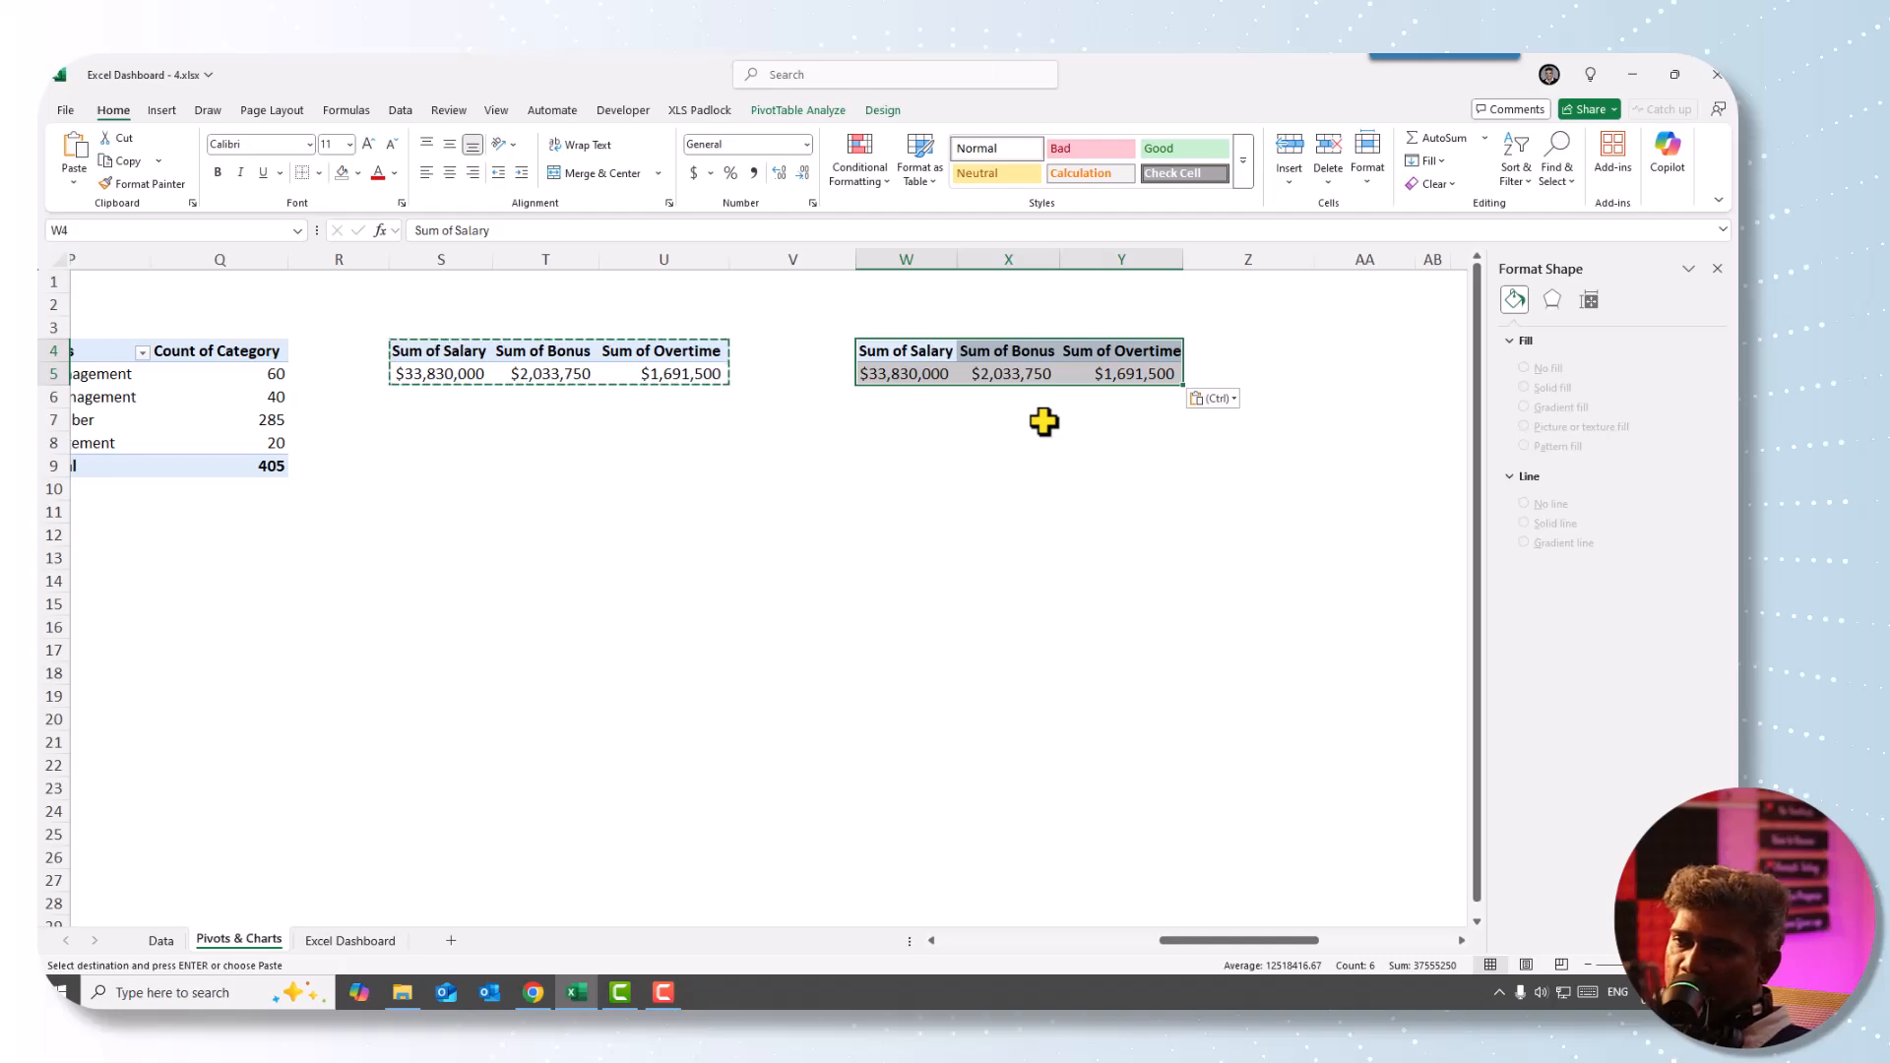
- Add the Department field to the rows of the copied PivotTable at W4
click(825, 110)
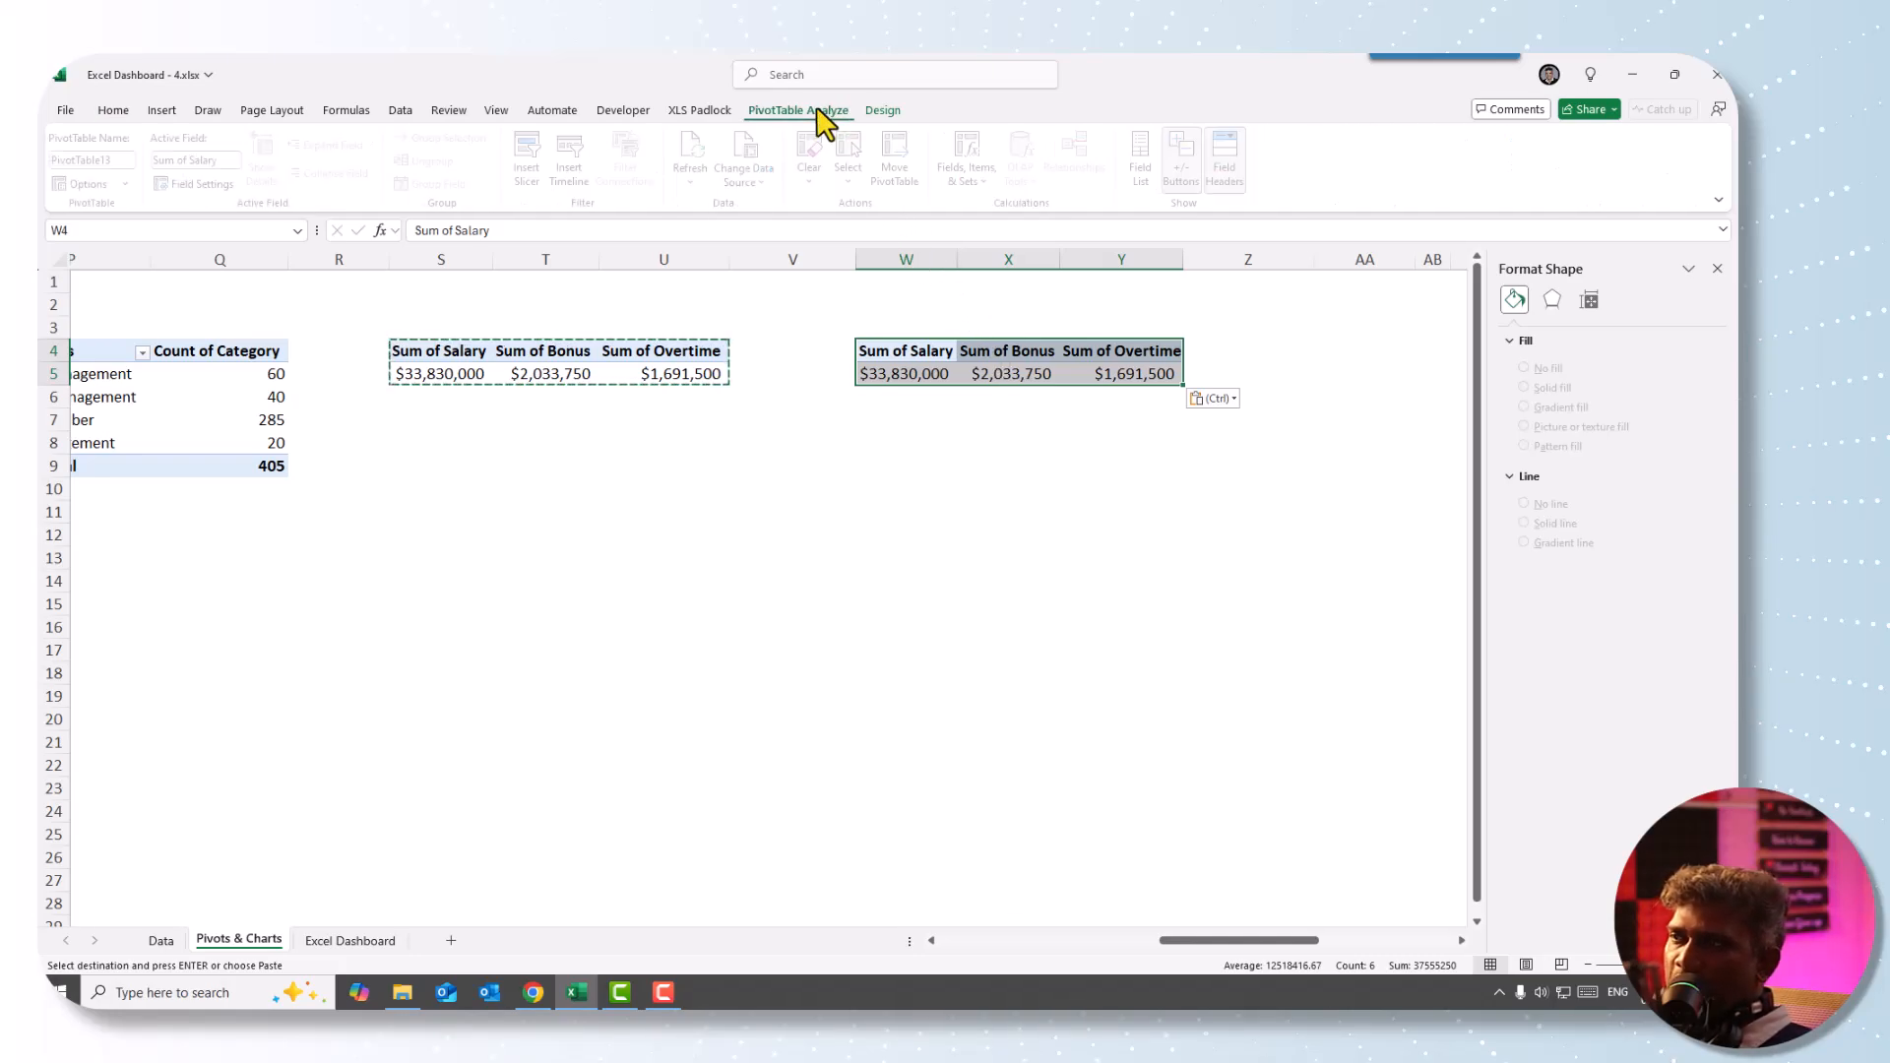
click(1148, 160)
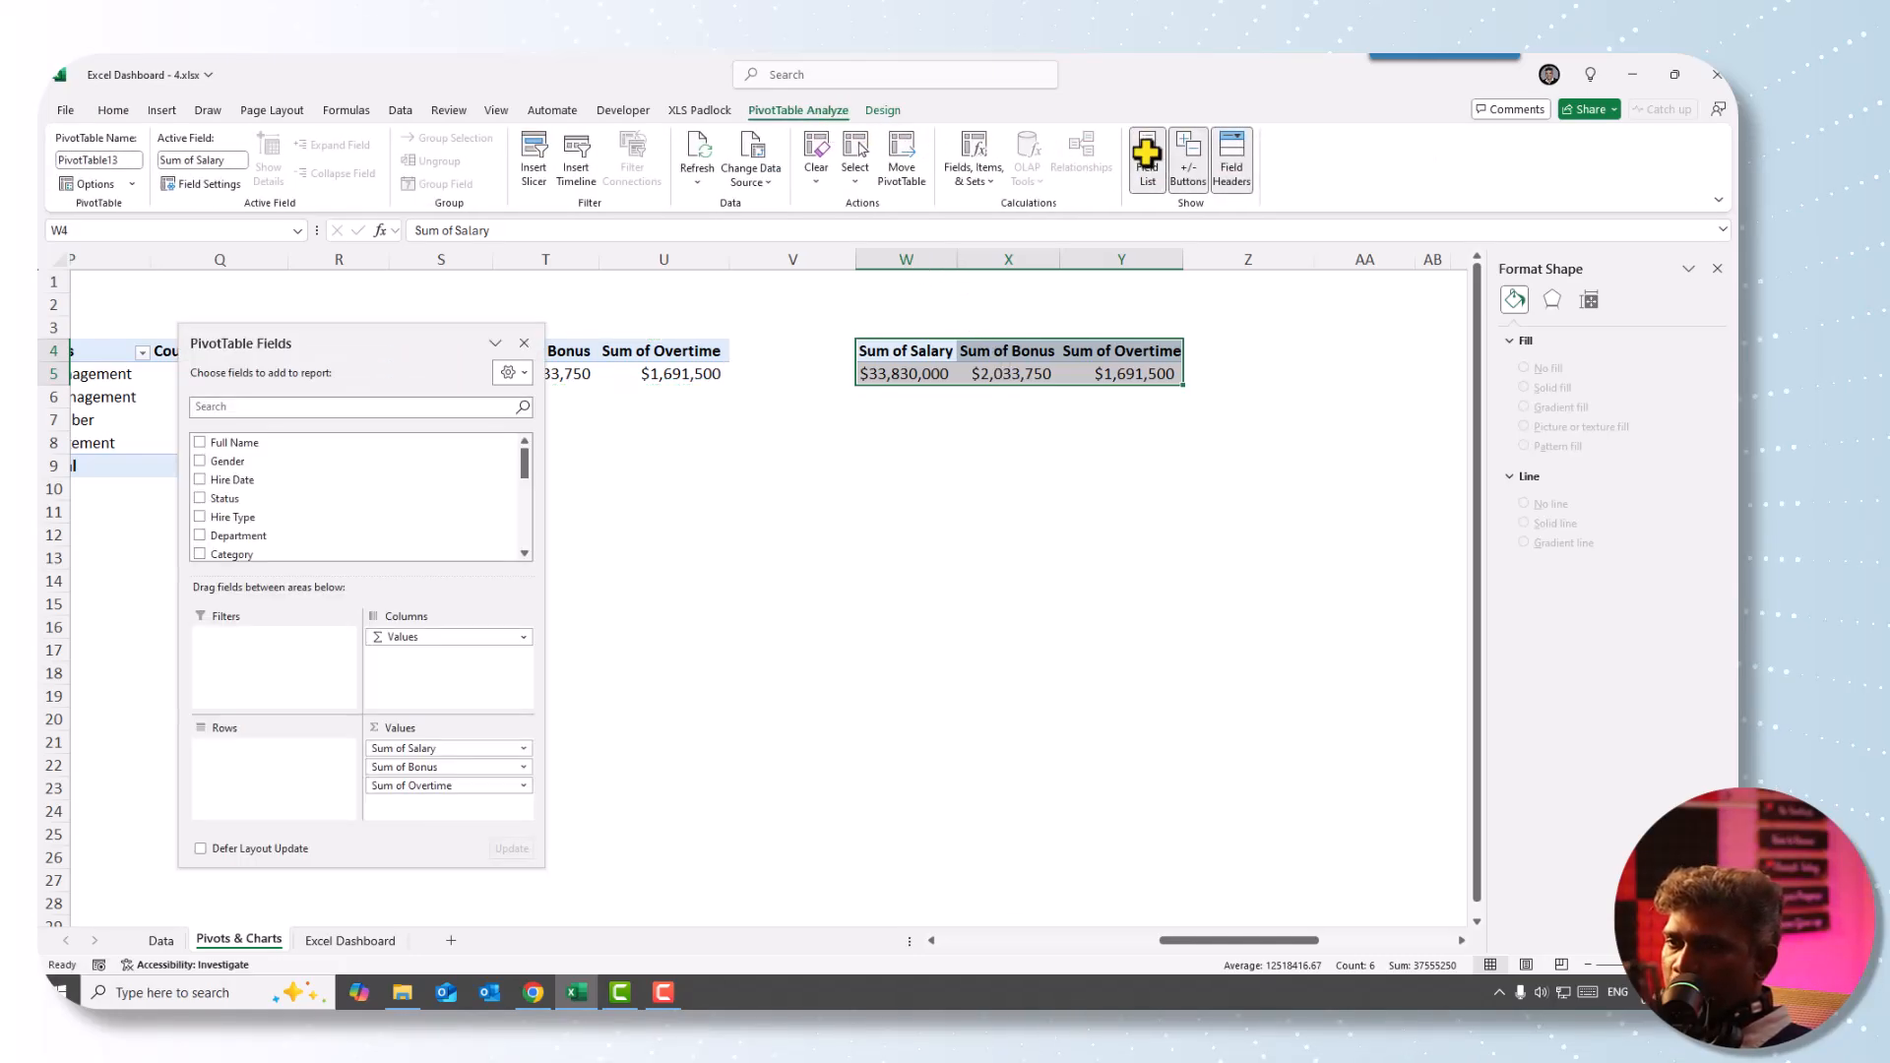
drag(281, 536, 253, 789)
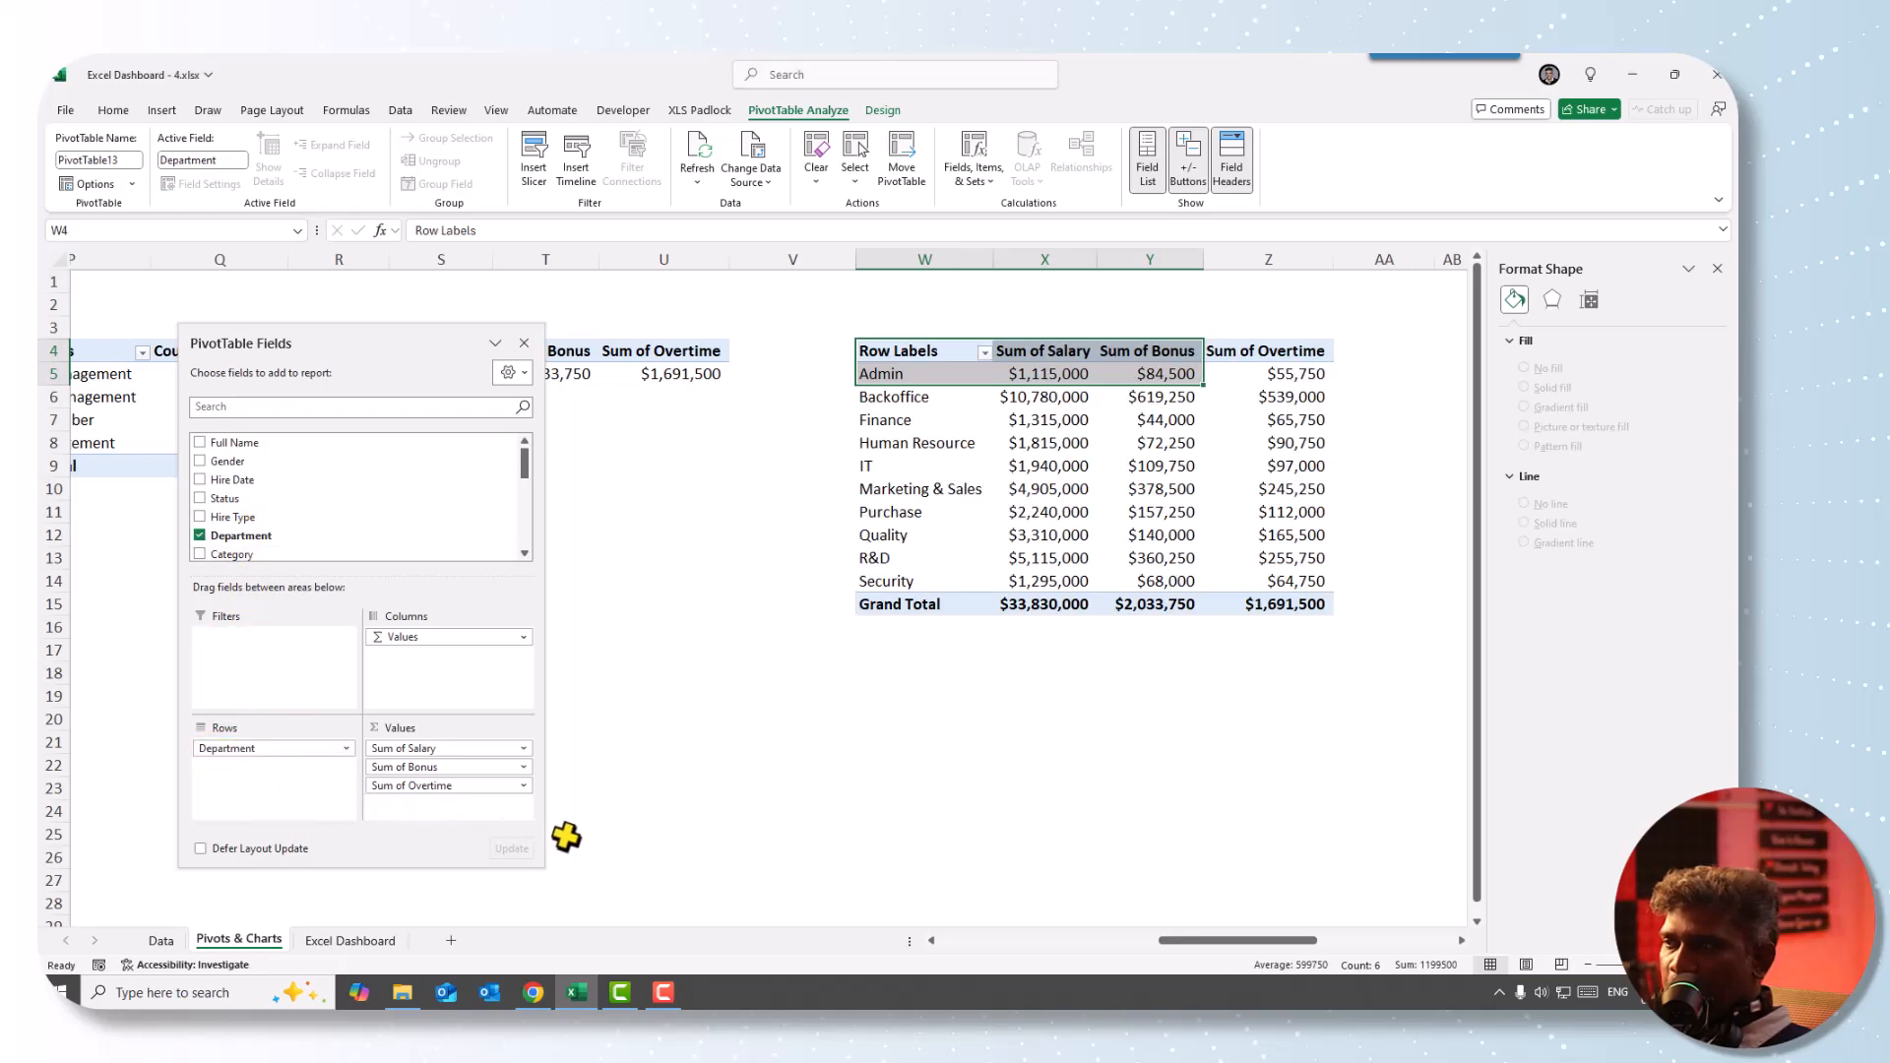
- Insert blank columns at column AA, next to the department PivotTable
drag(1169, 943, 1228, 942)
click(1039, 257)
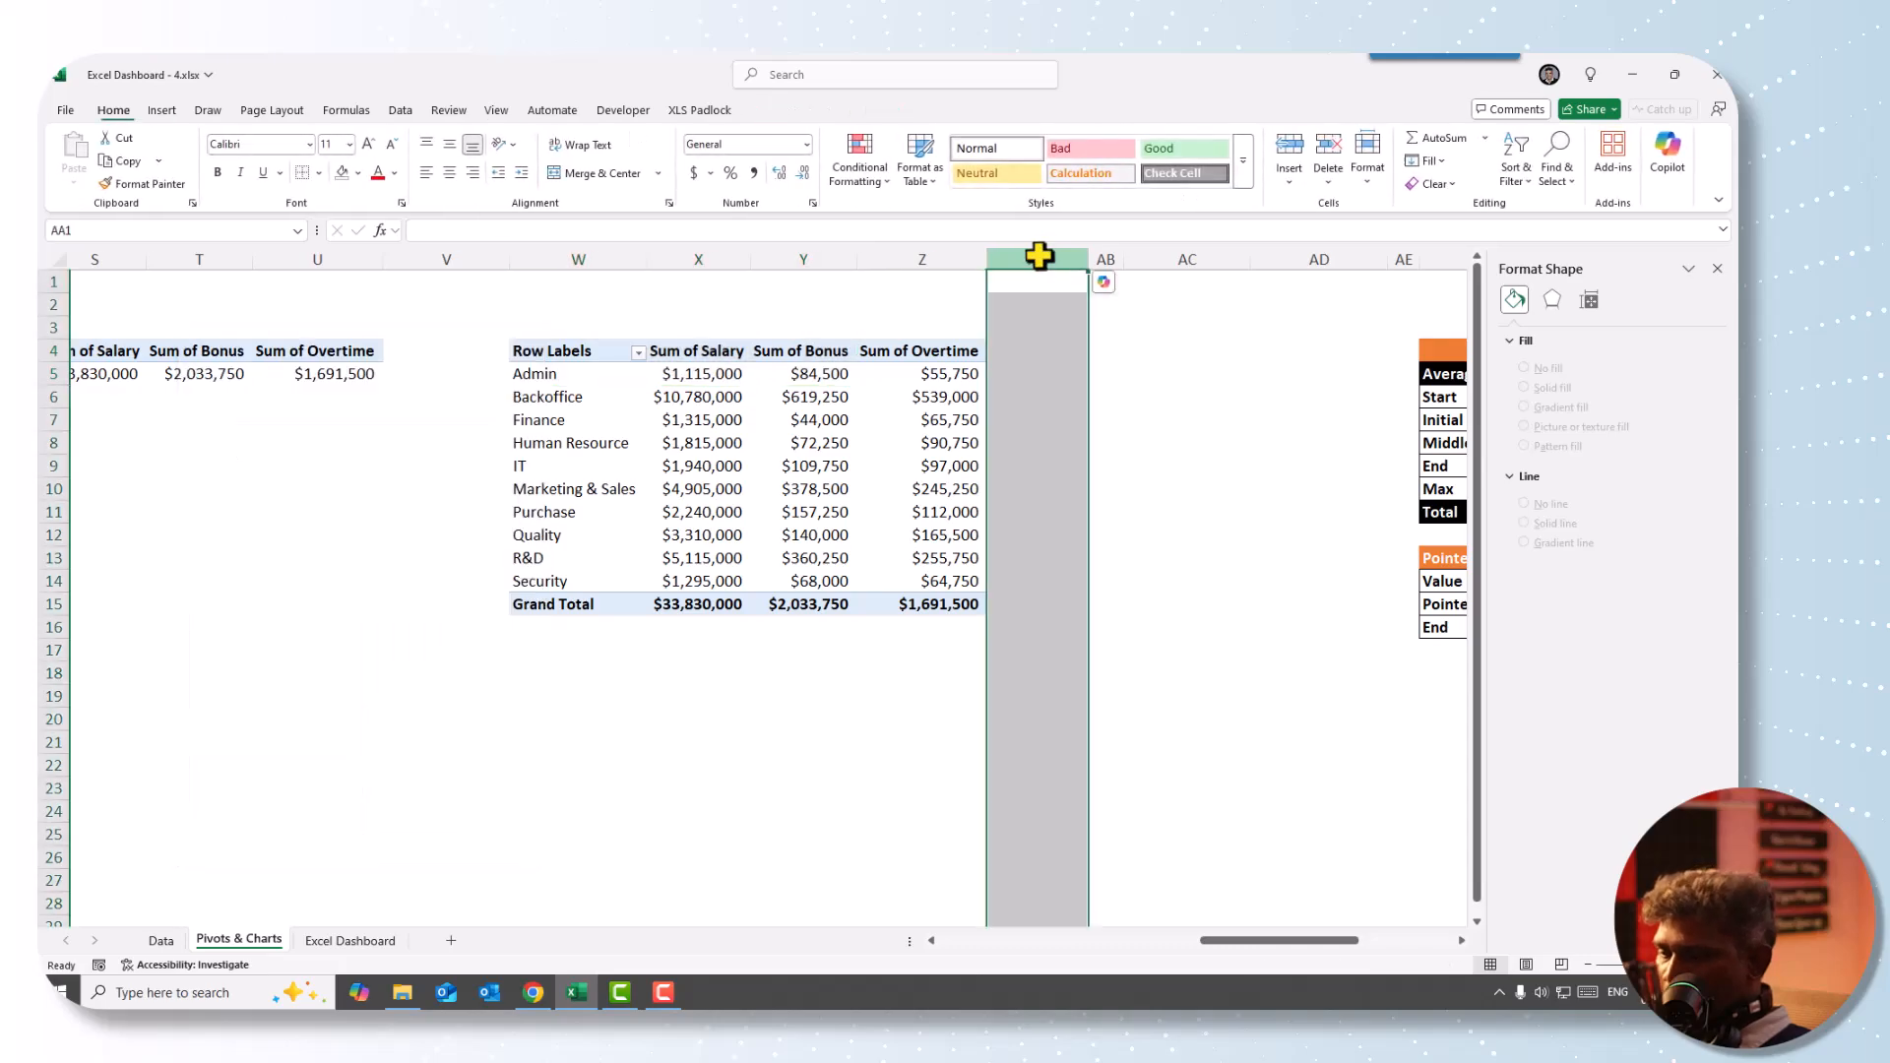
key(ctrl+shift+equal)
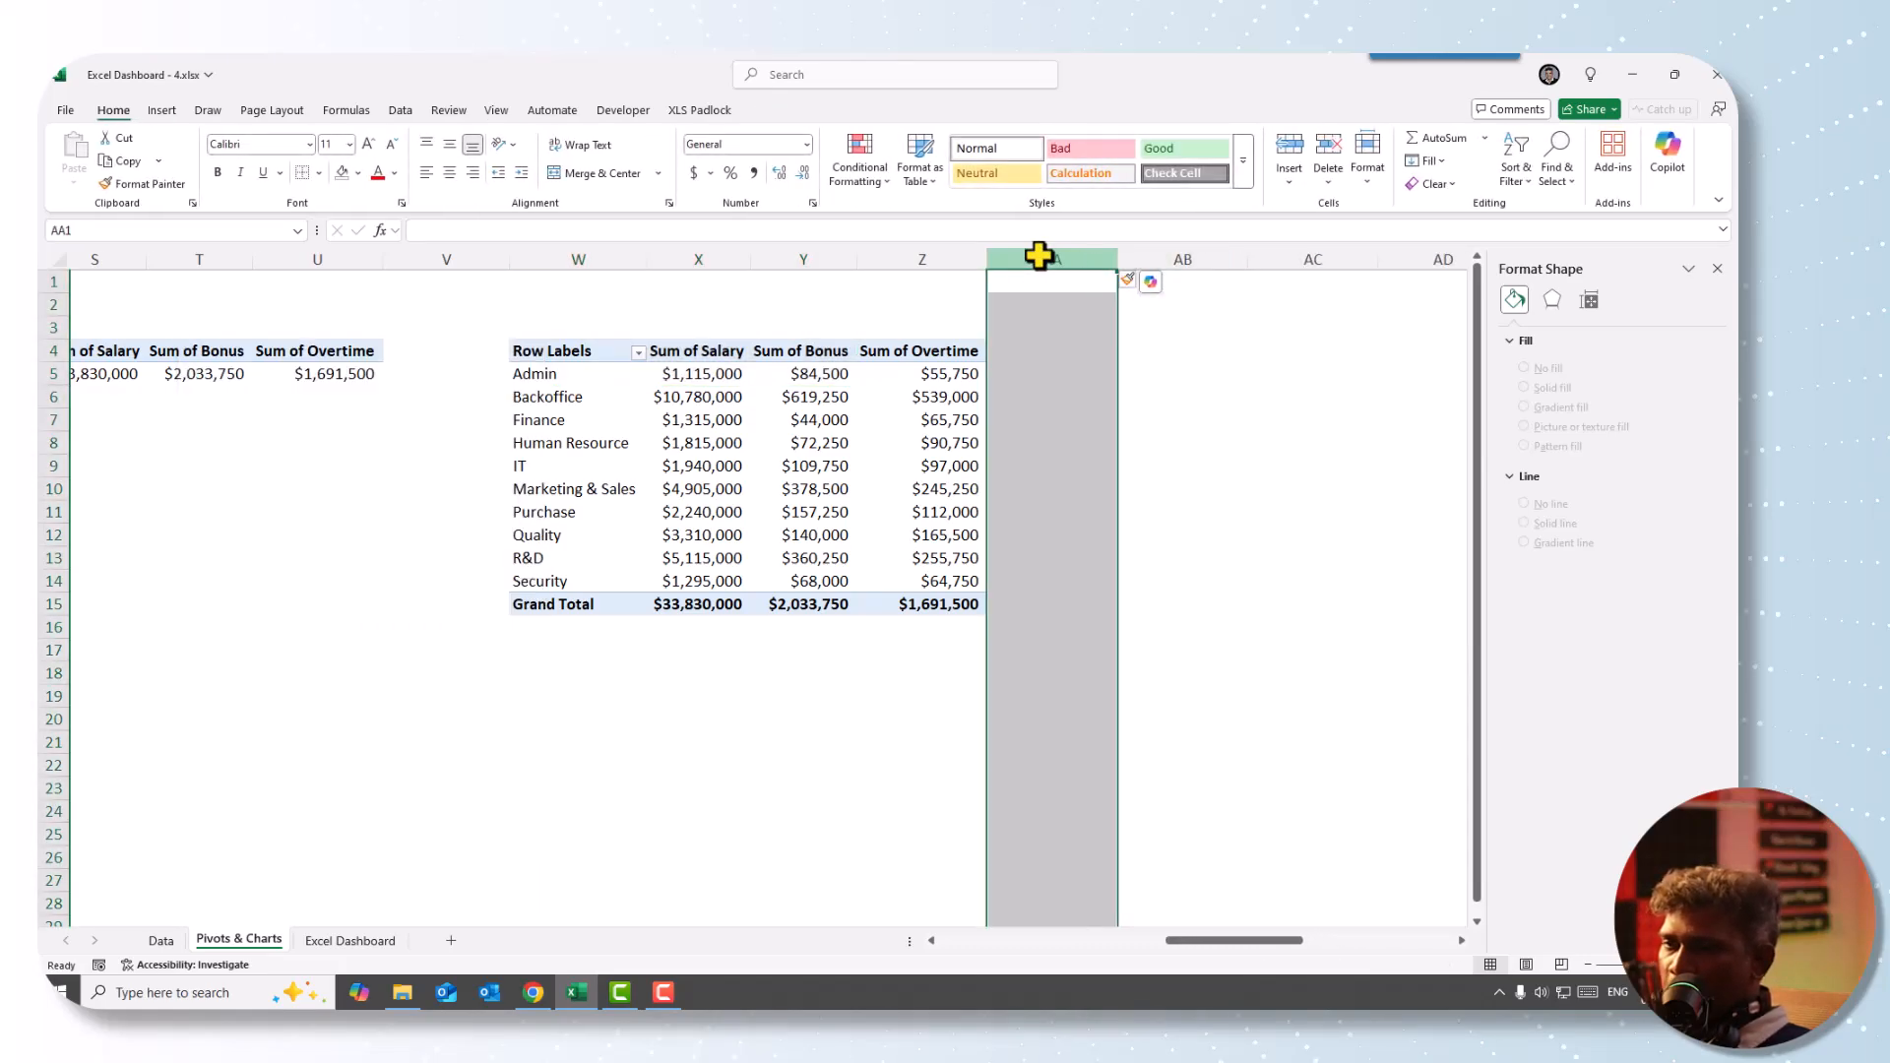
- Copy the PivotTable's department labels W4:W14 to AB4 and enter the header "total expense" in AC4
drag(532, 357, 585, 575)
key(ctrl+c)
click(1148, 351)
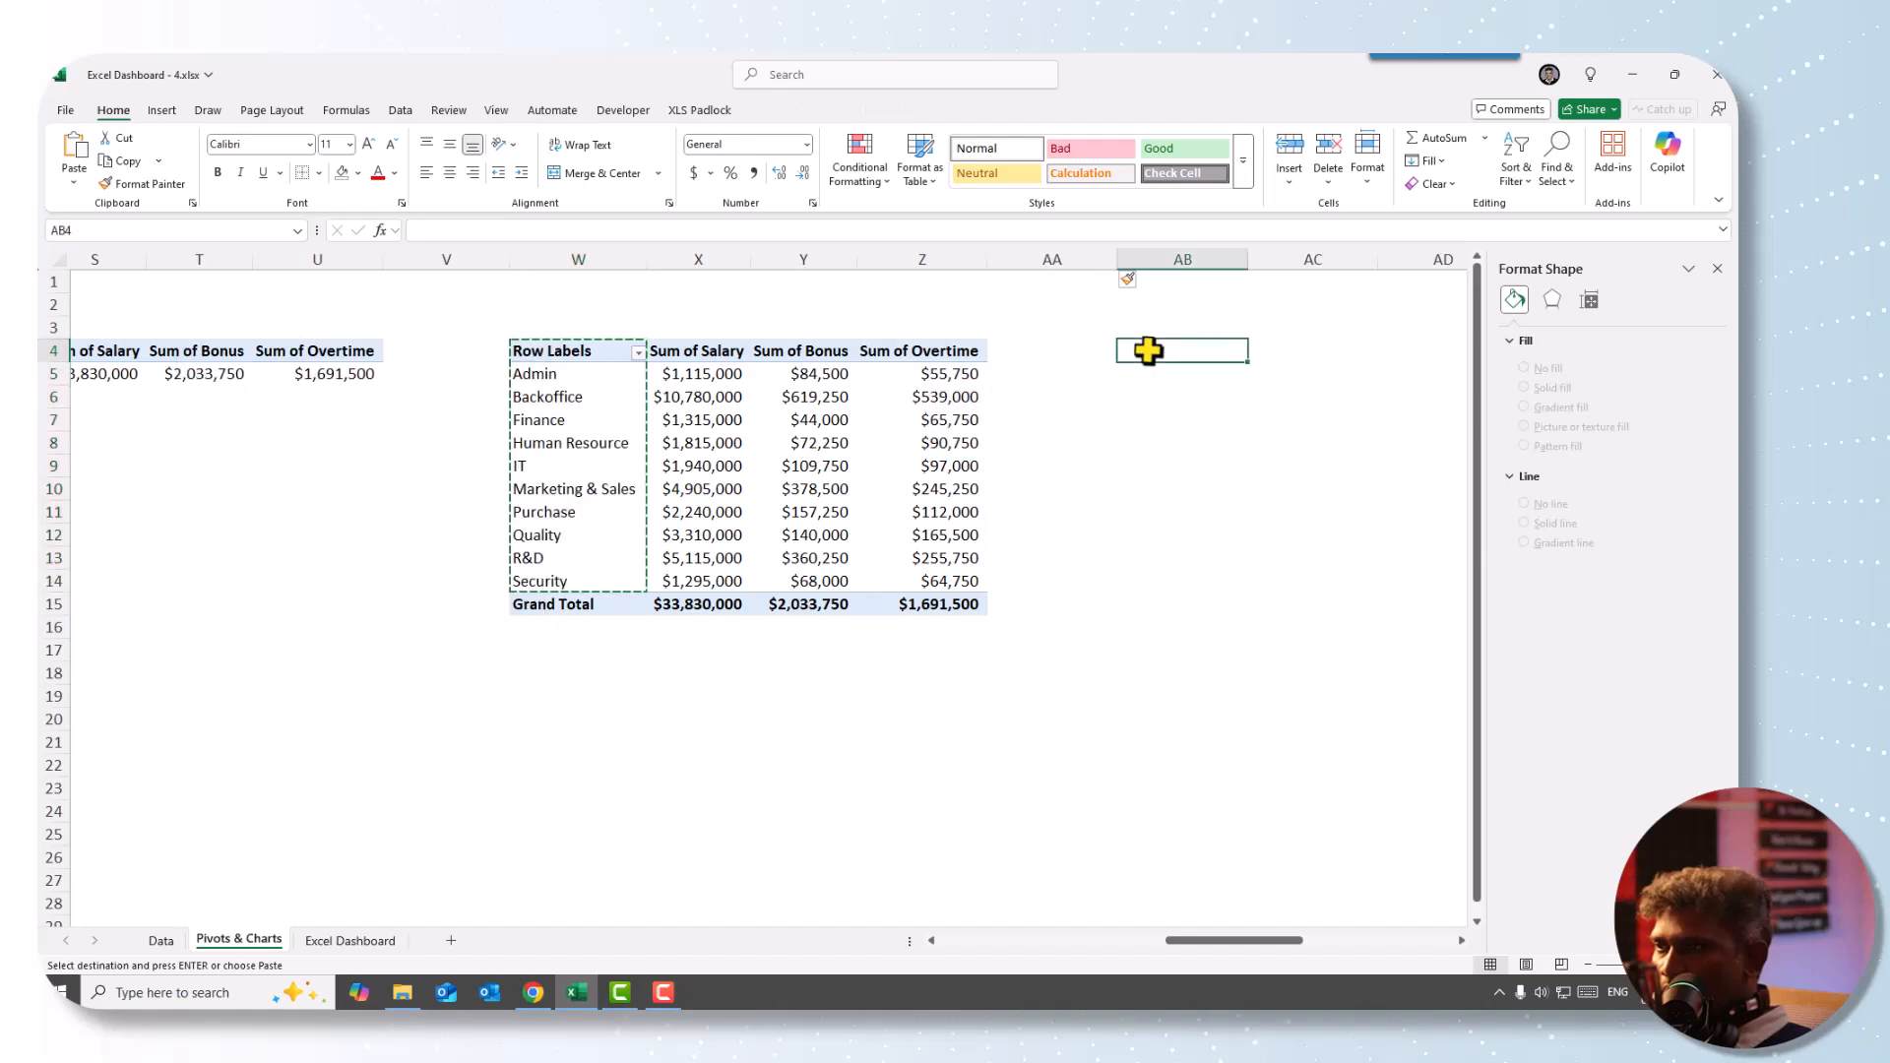
key(ctrl+v)
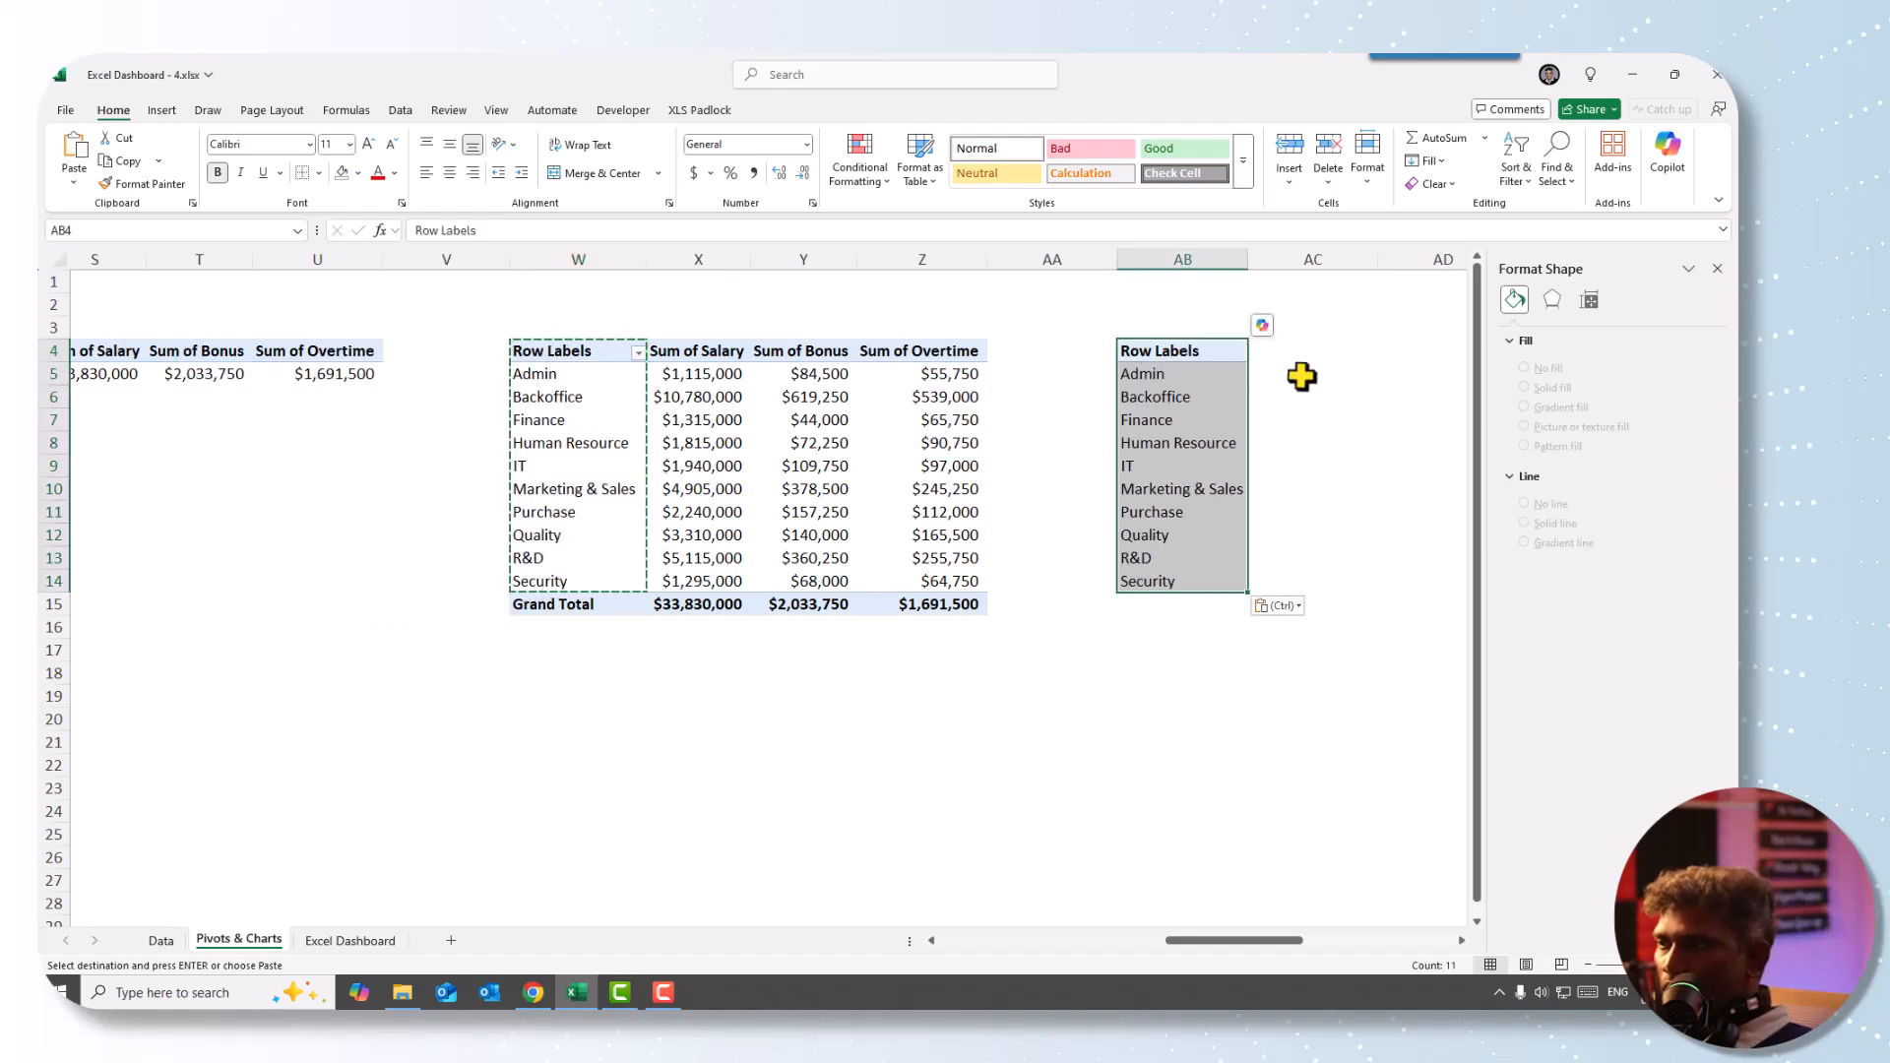
click(1283, 357)
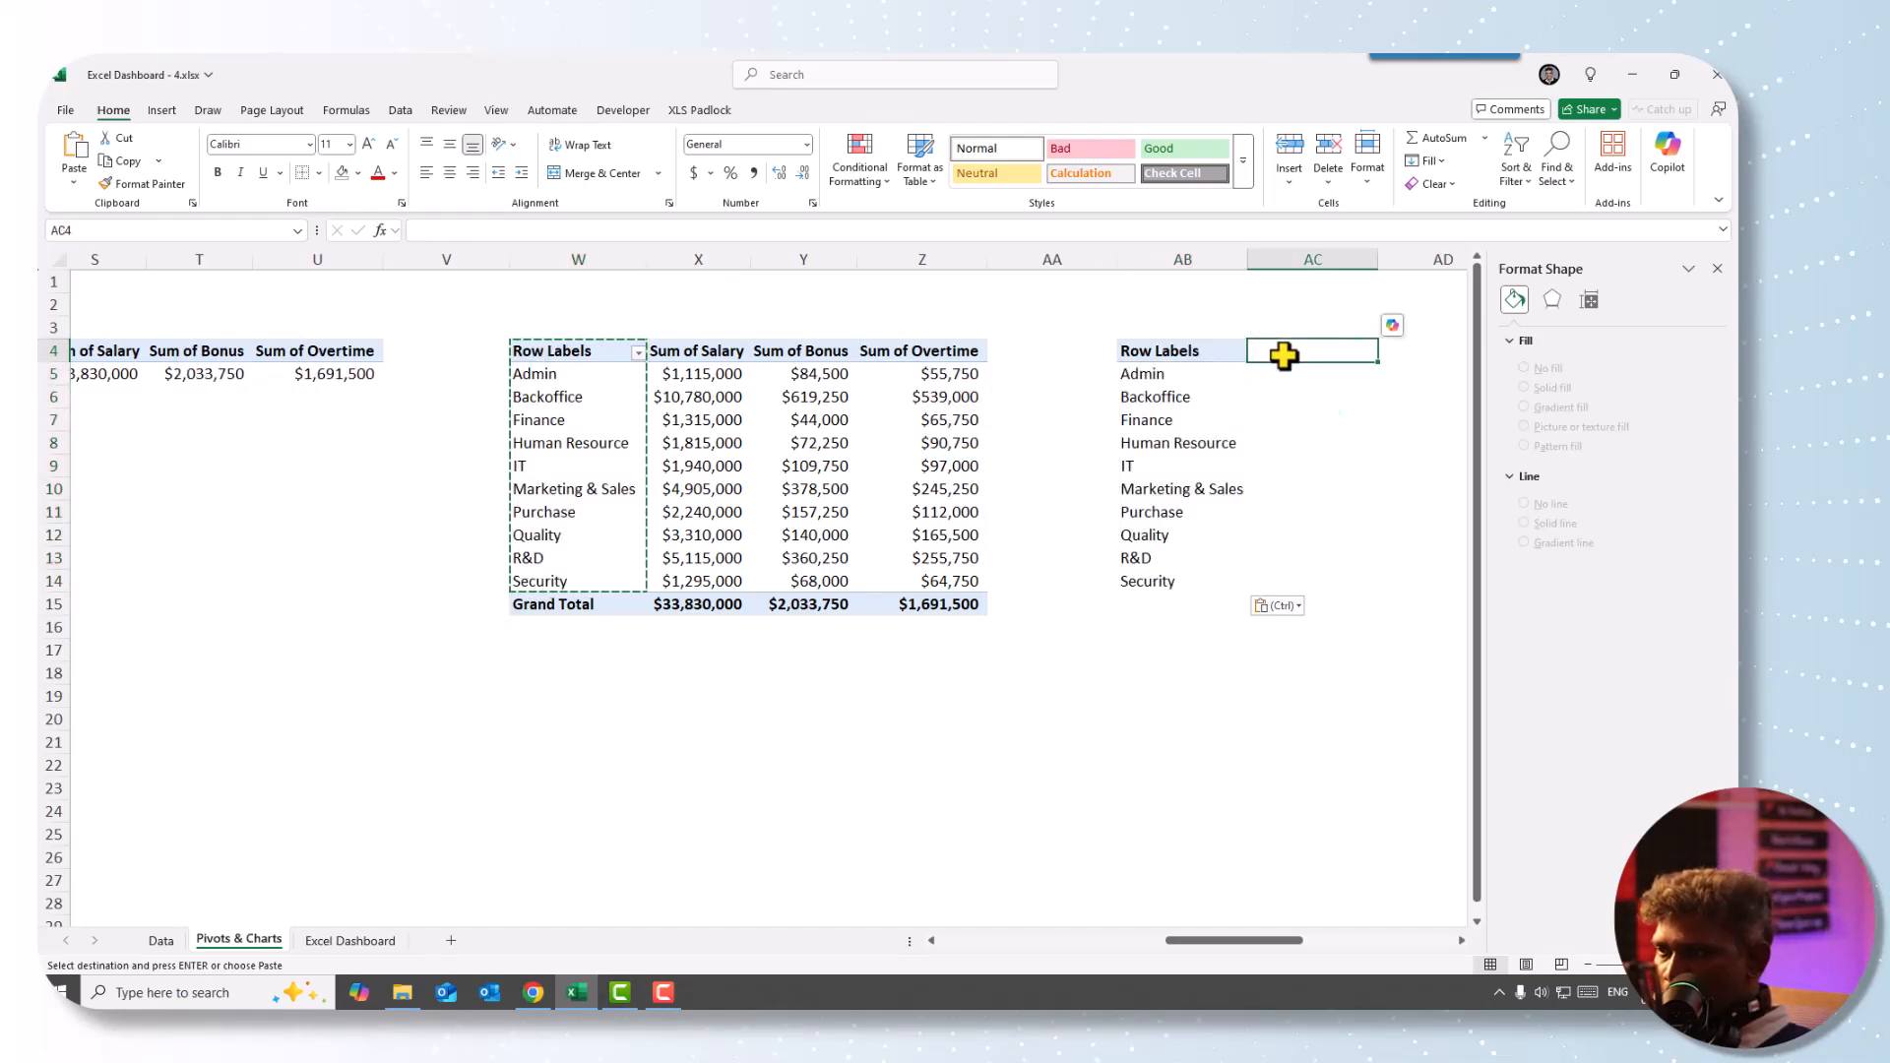
text(tott)
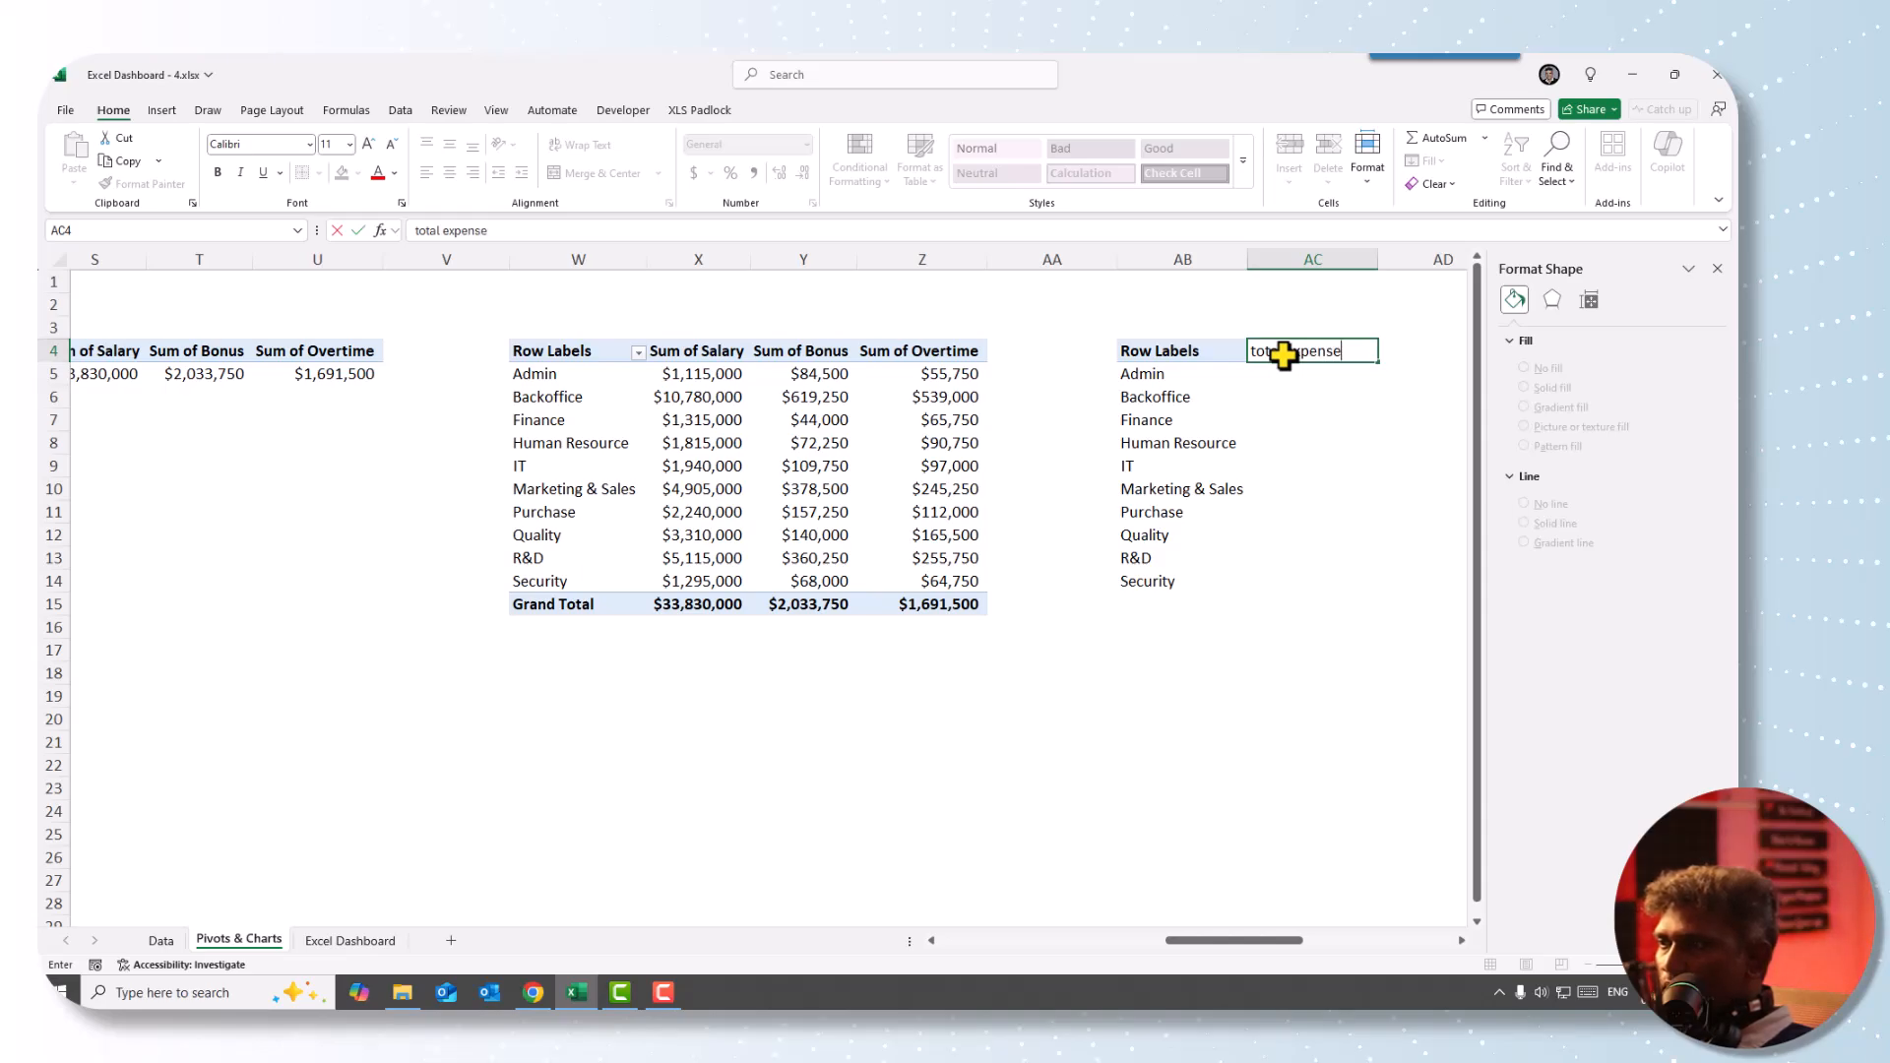
key(Return)
- Calculate Admin's total expense in AC5 with =SUM(X5:Z5) and fill the formula down to AC14
text(=s)
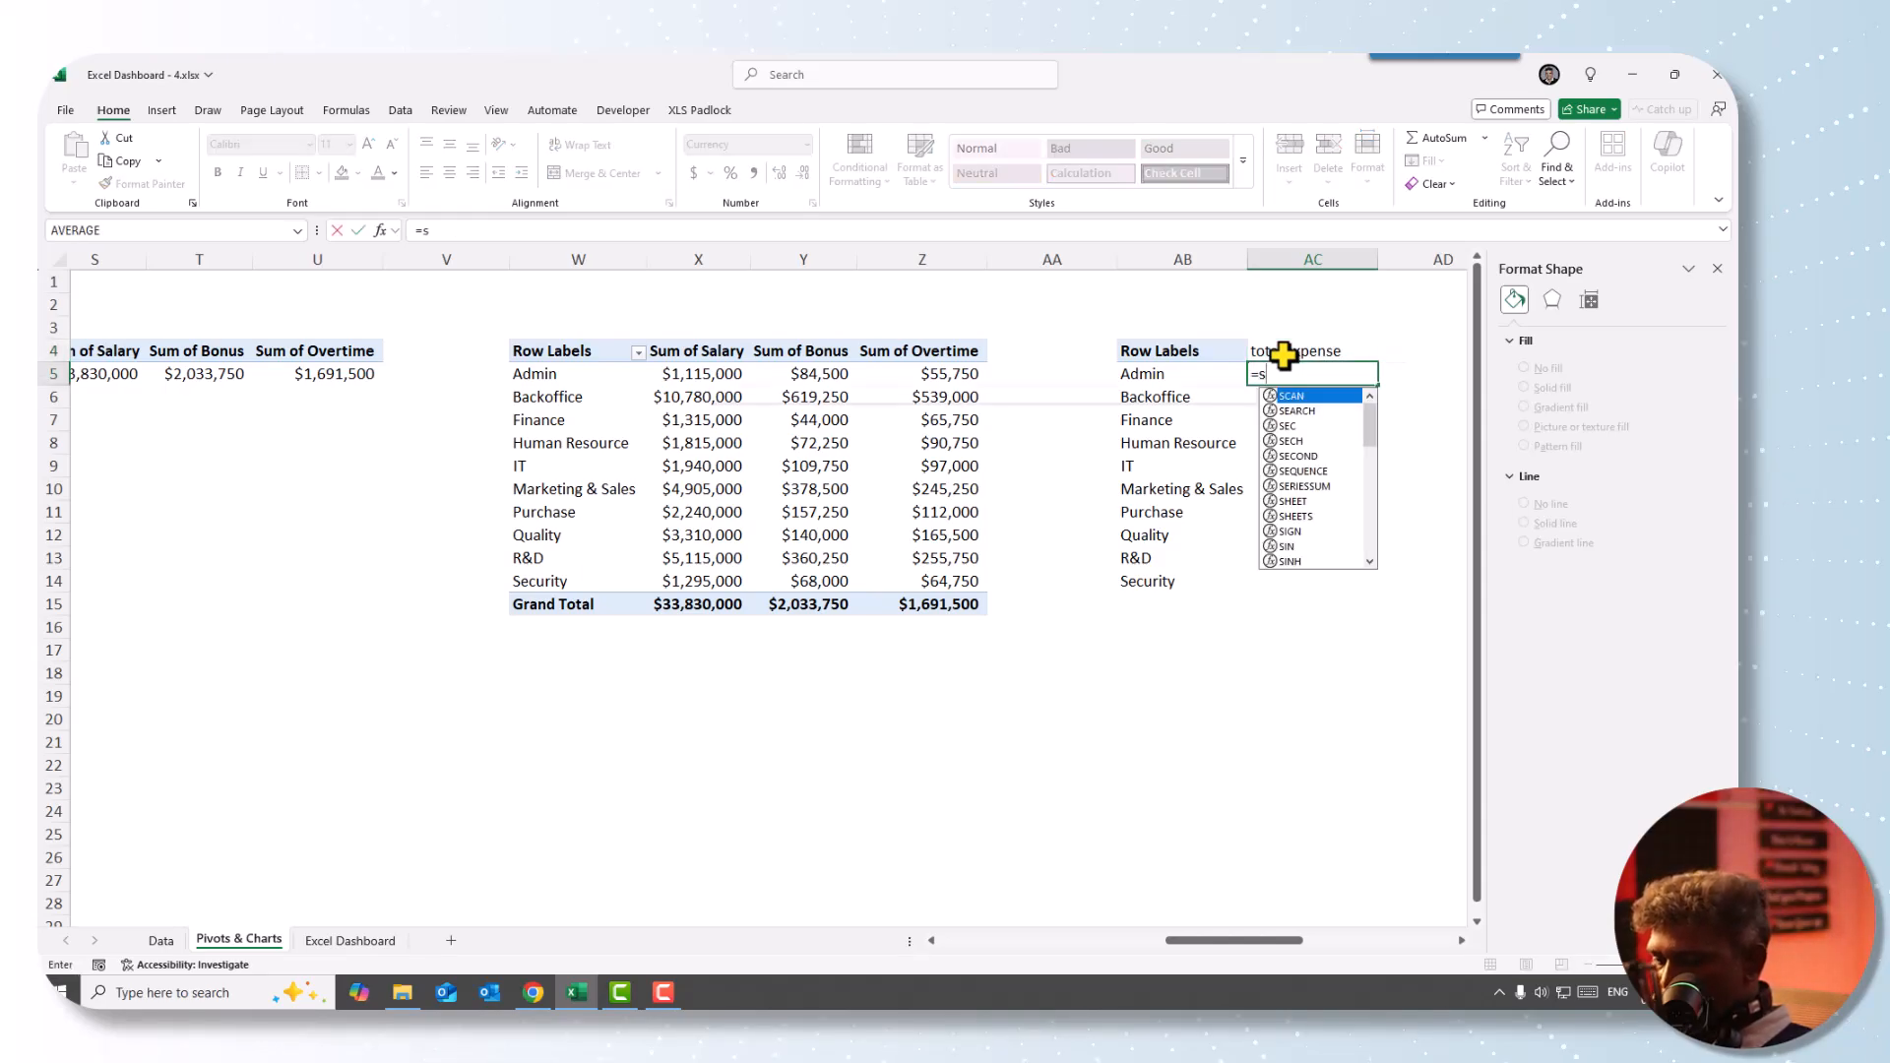
text(um()
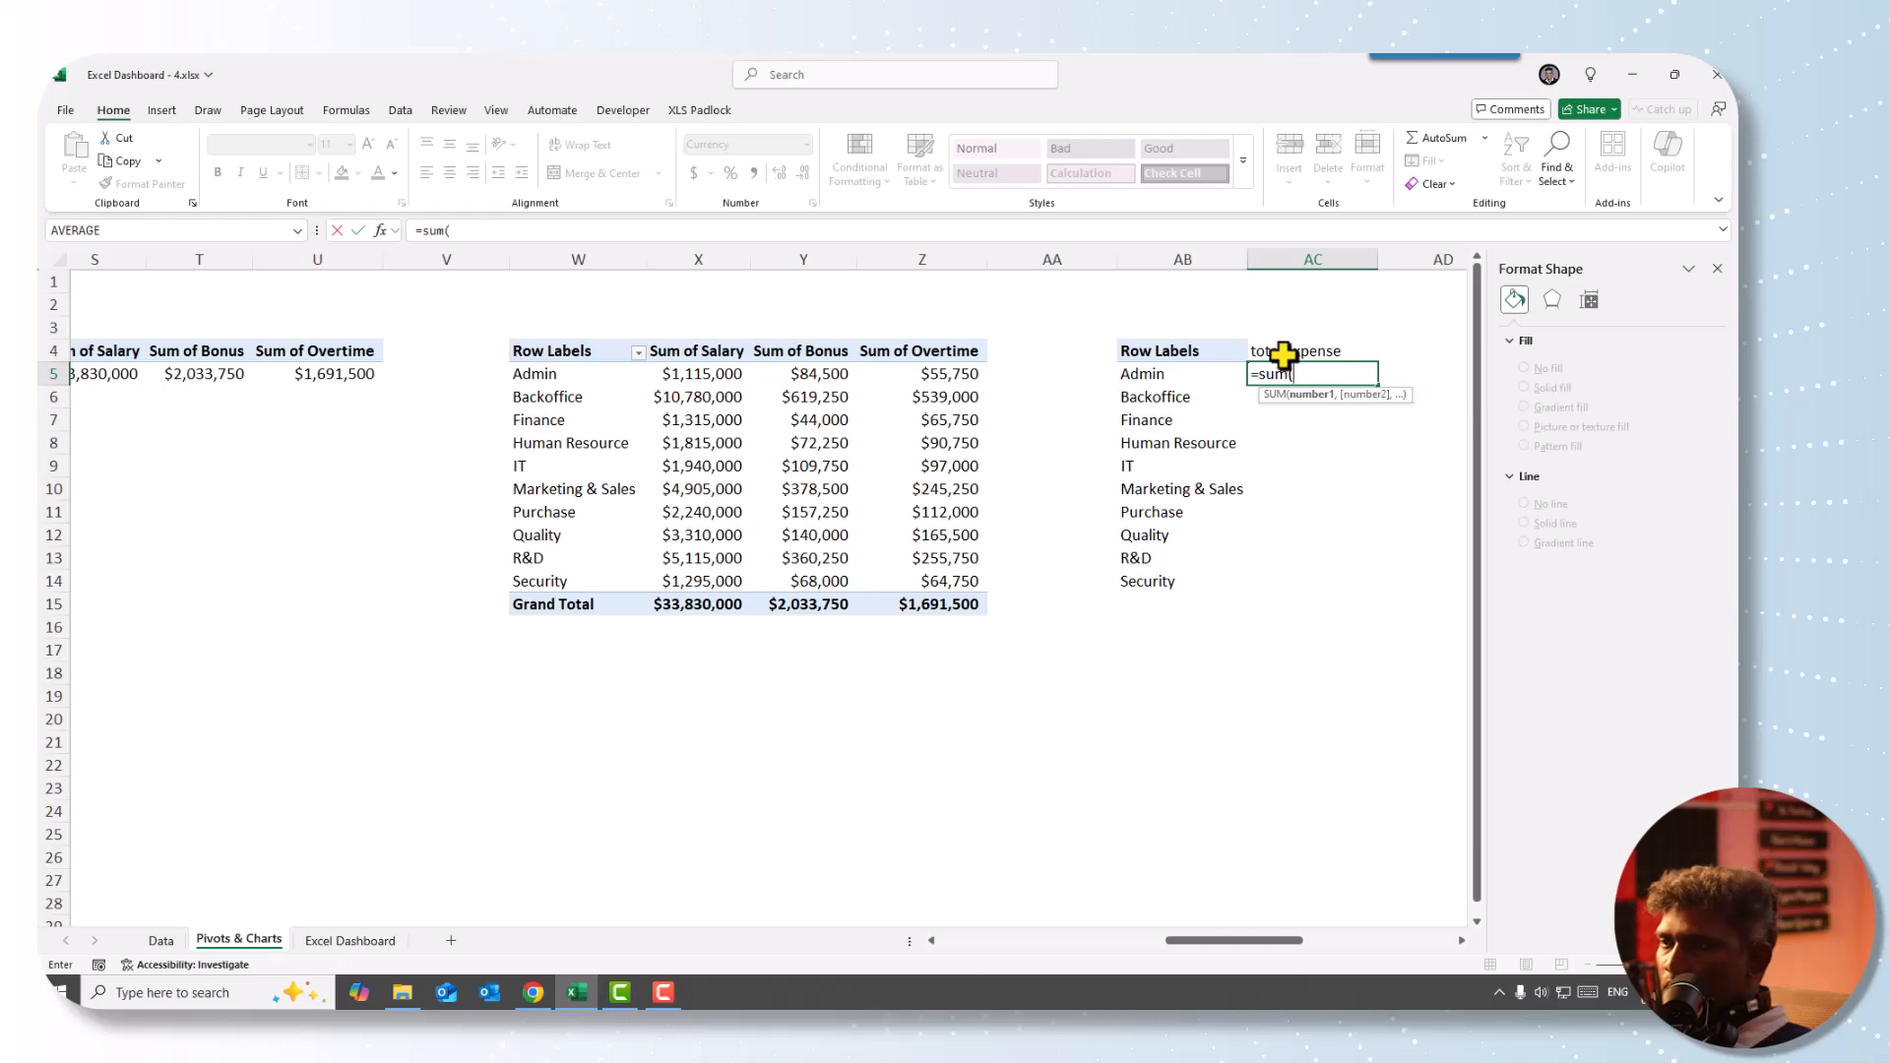
drag(682, 375, 919, 375)
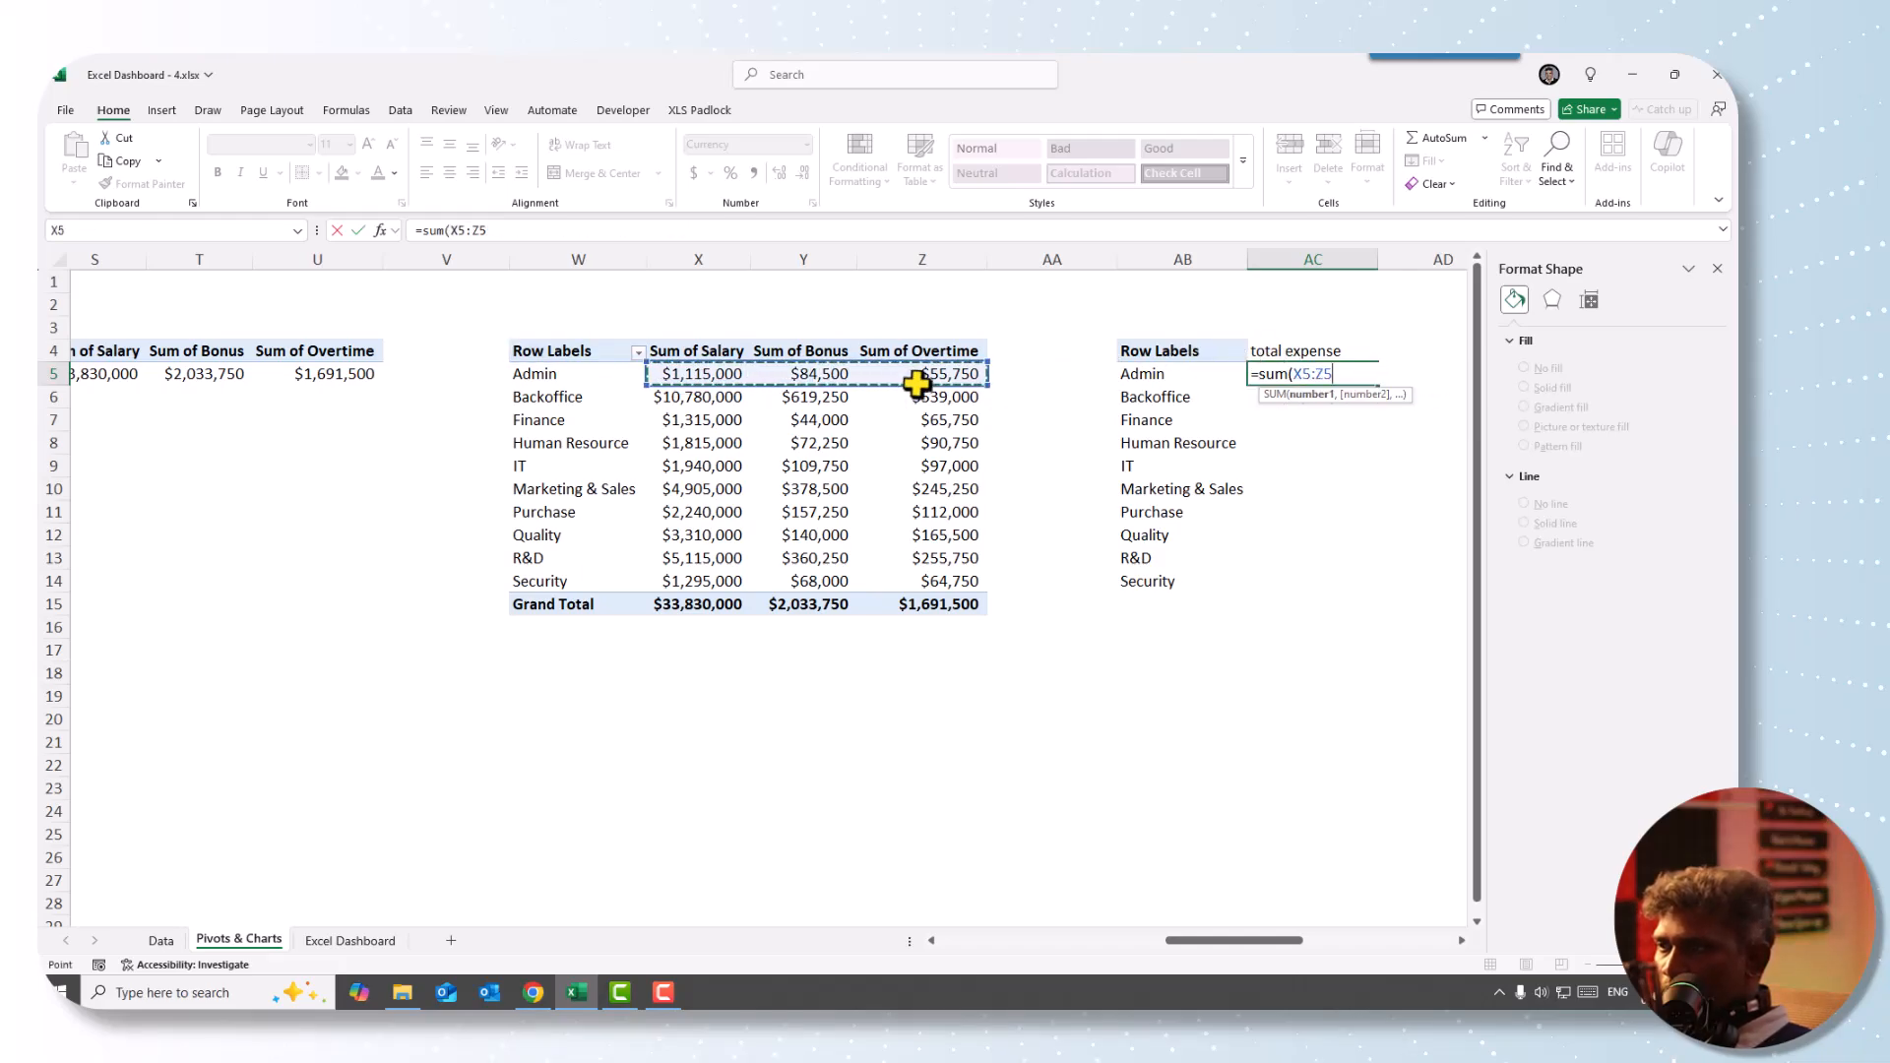
key(Return)
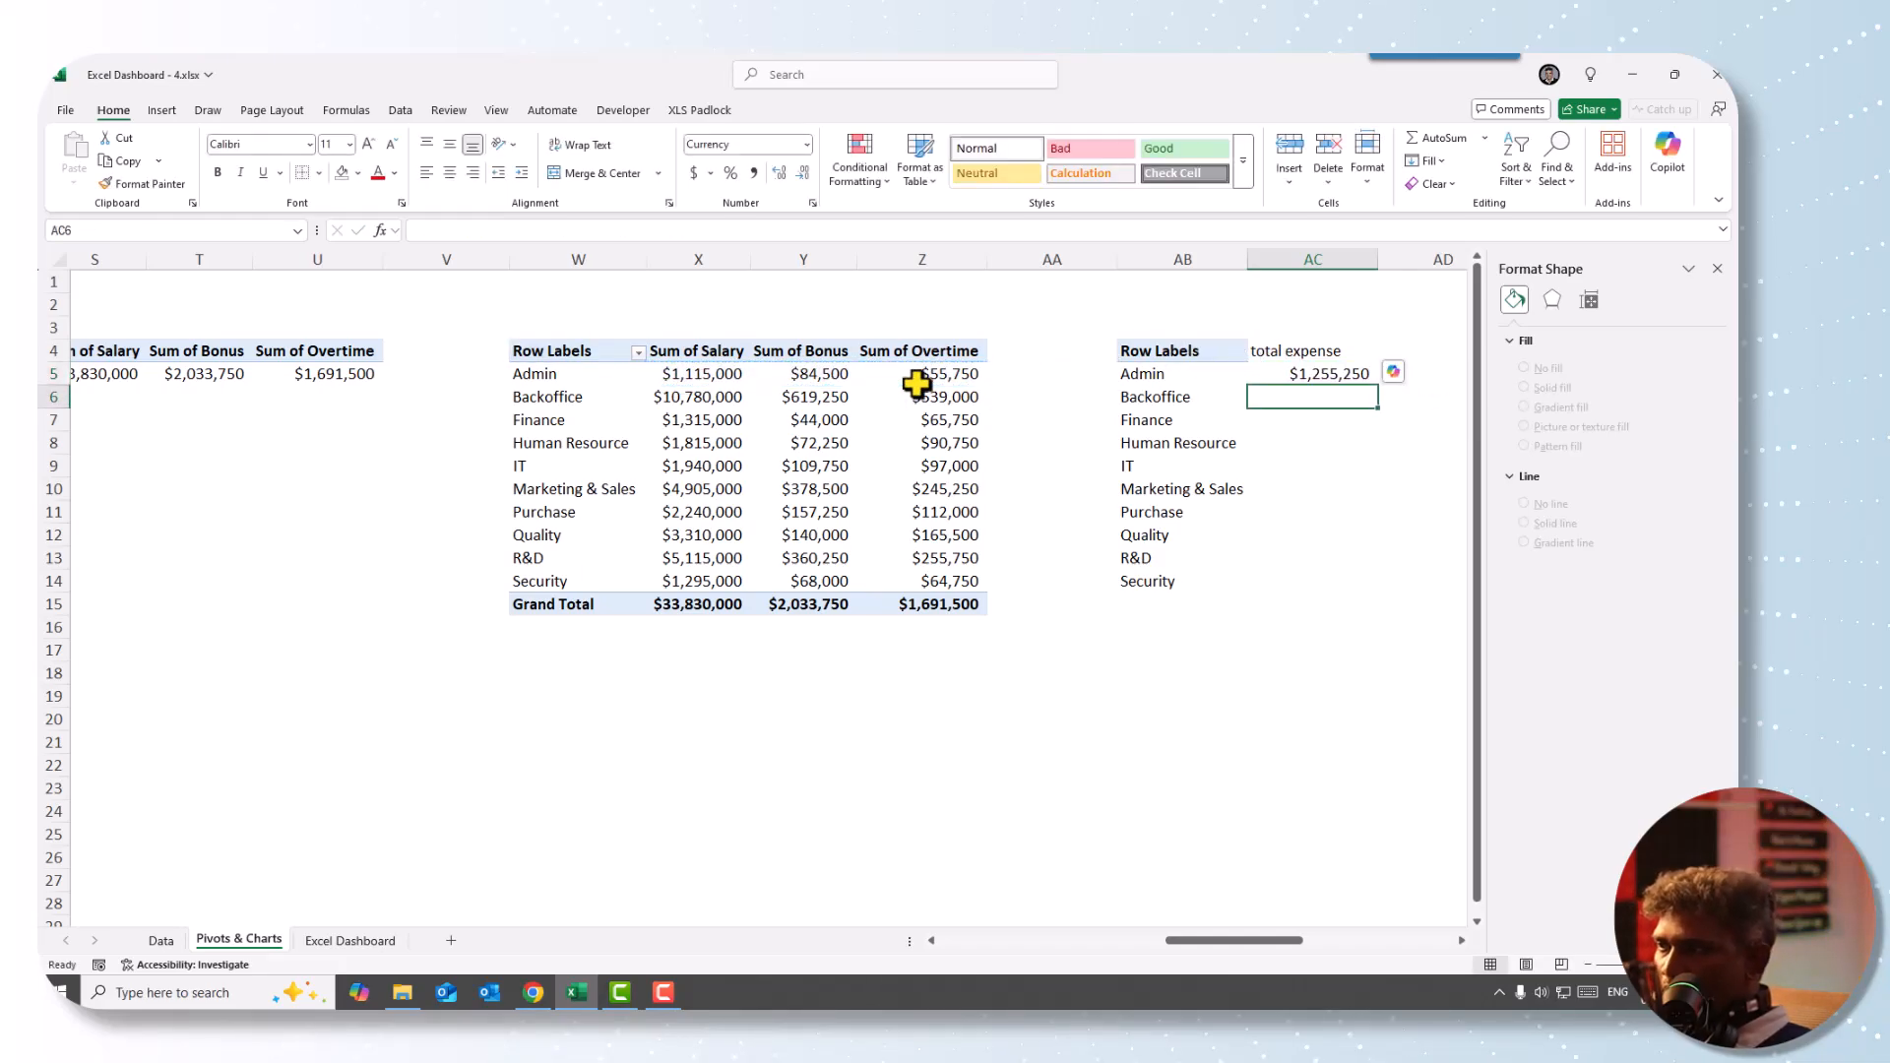
click(1371, 380)
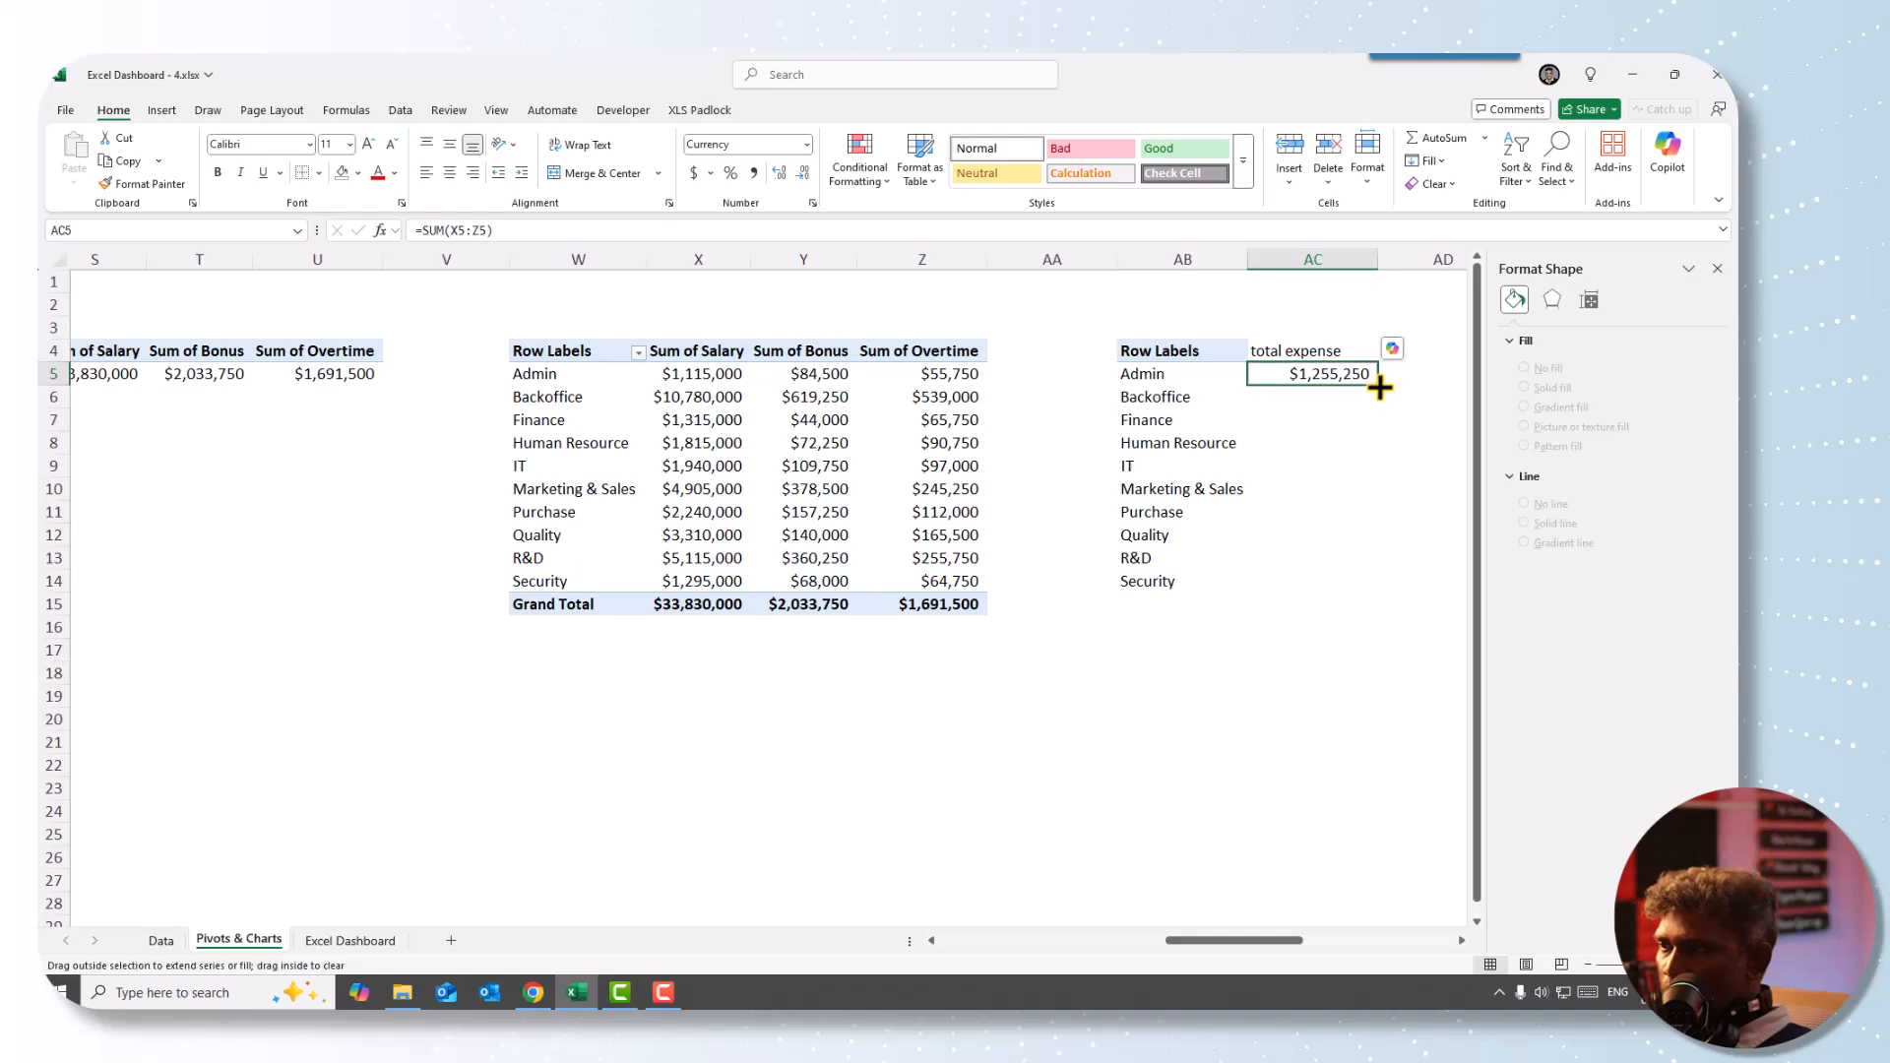
double_click(1379, 387)
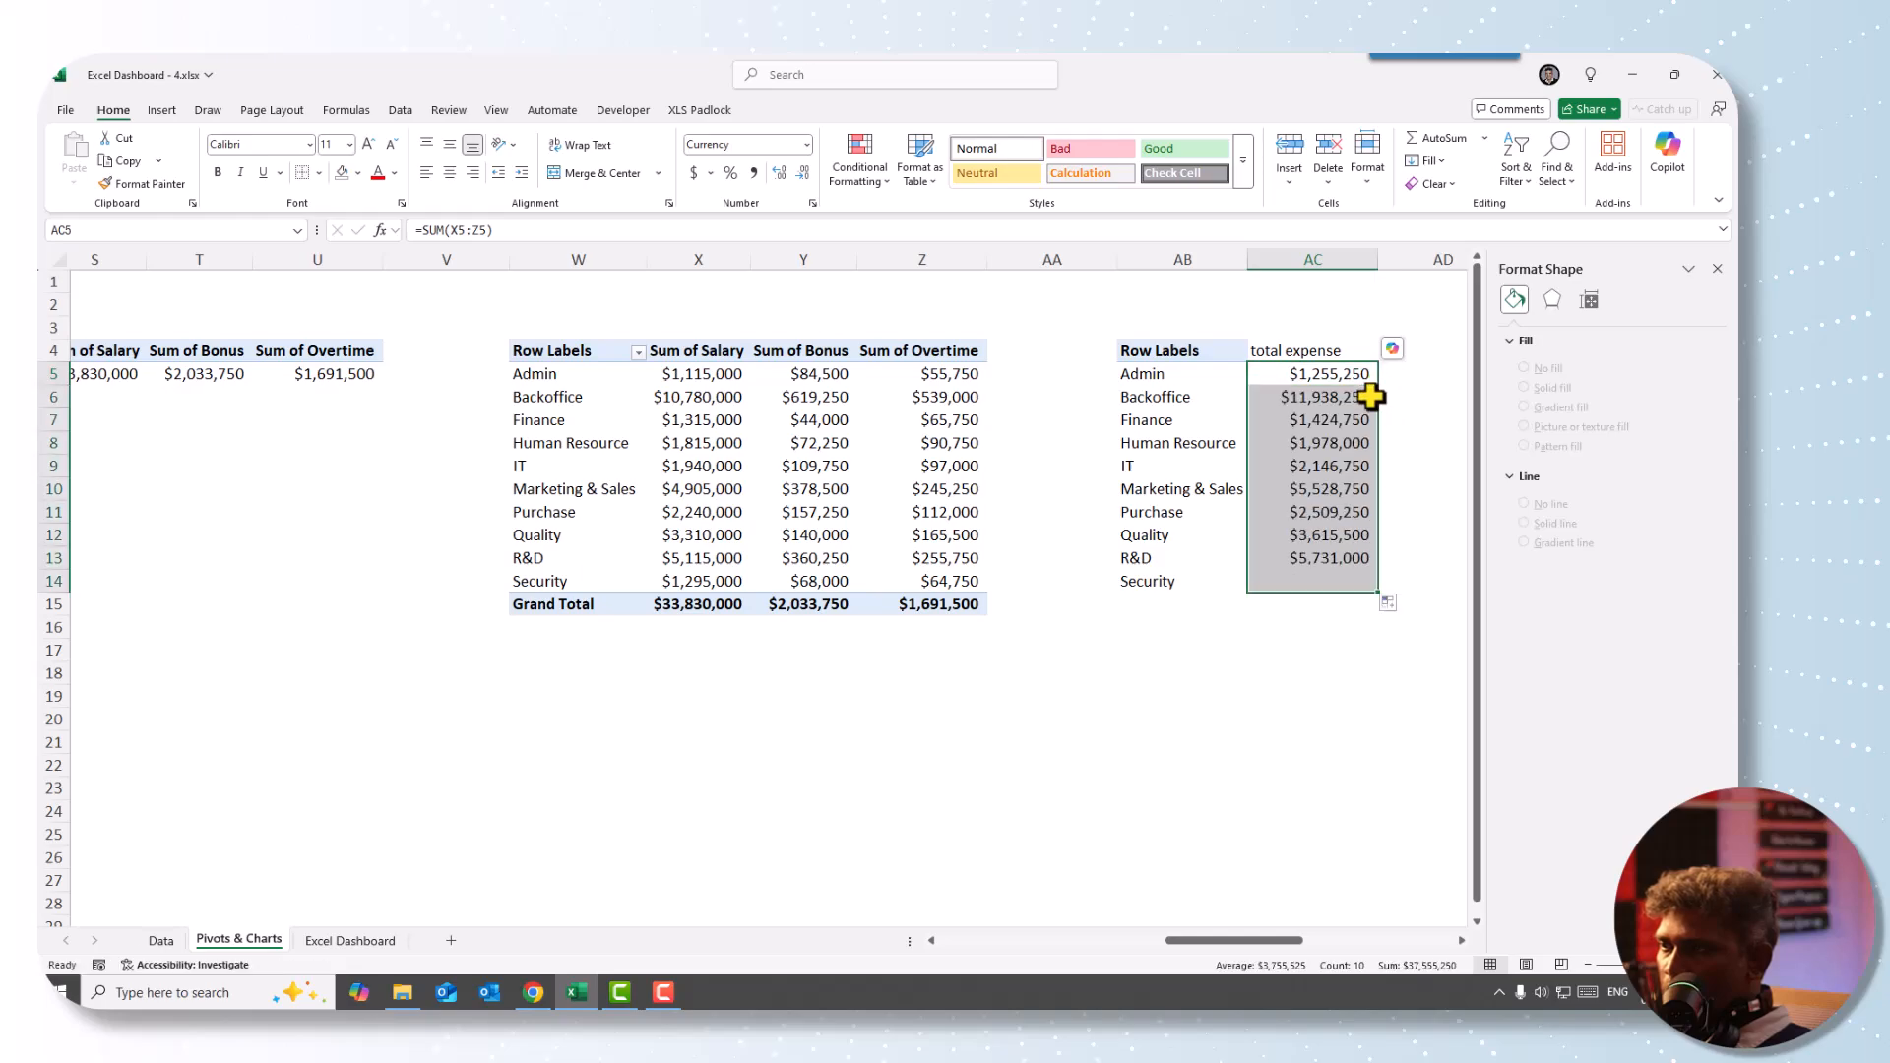
click(1249, 654)
- Insert a clustered bar chart from the department and total expense data in AB4:AC14
drag(1172, 351, 1332, 581)
click(162, 111)
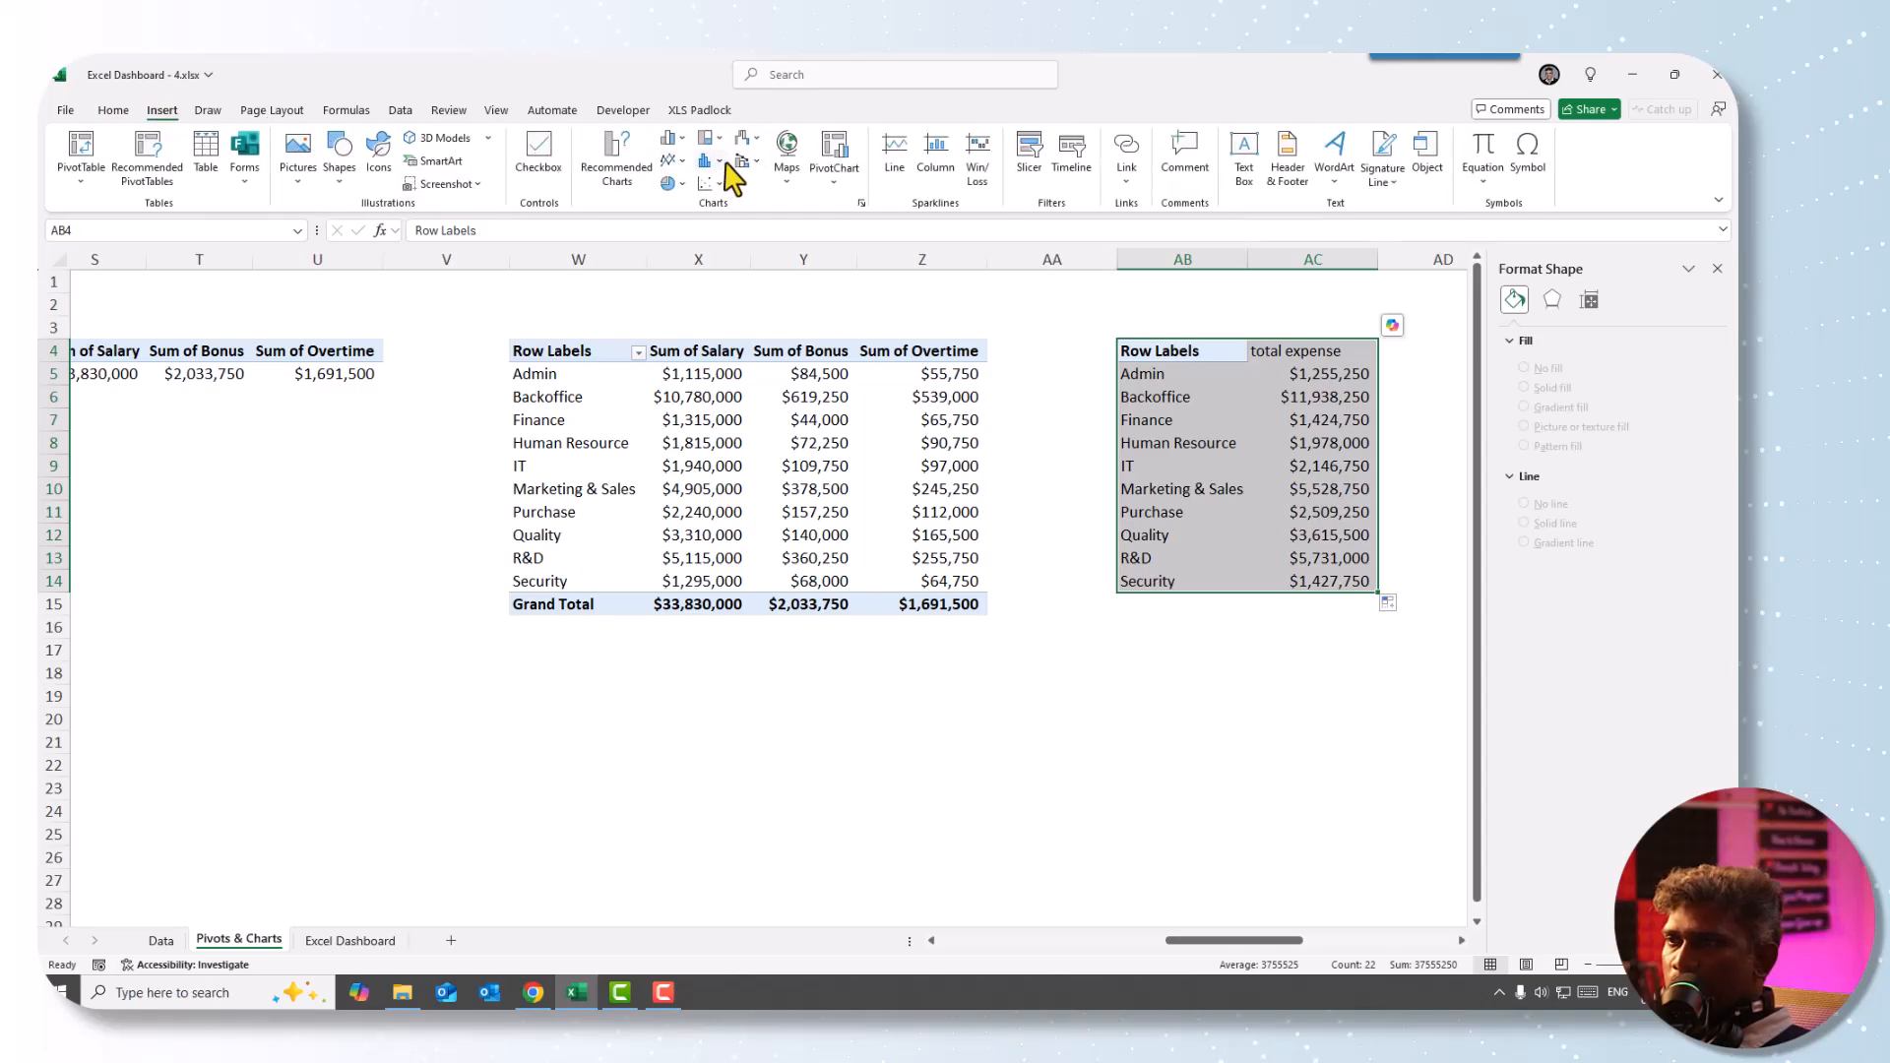
click(673, 138)
click(679, 377)
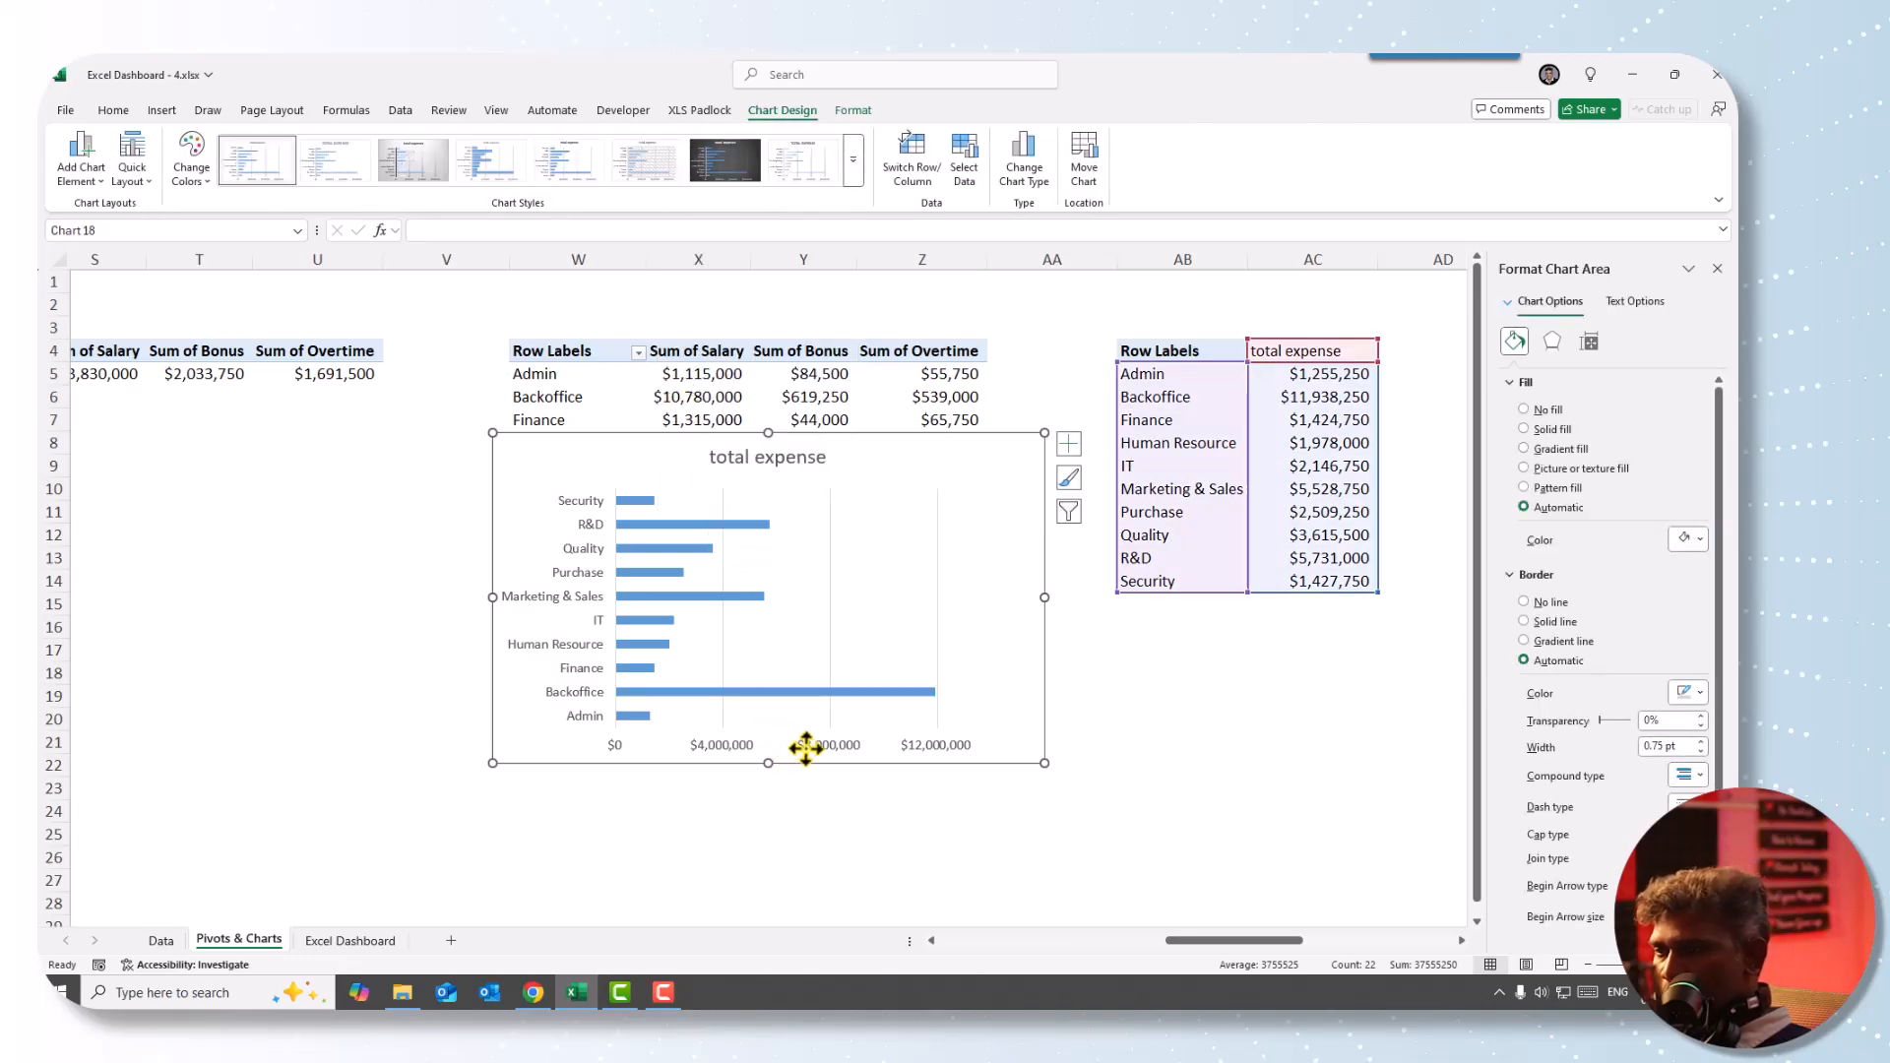
- Remove the total expense chart's value axis and gridlines, and add data labels to its bars
click(802, 745)
click(726, 528)
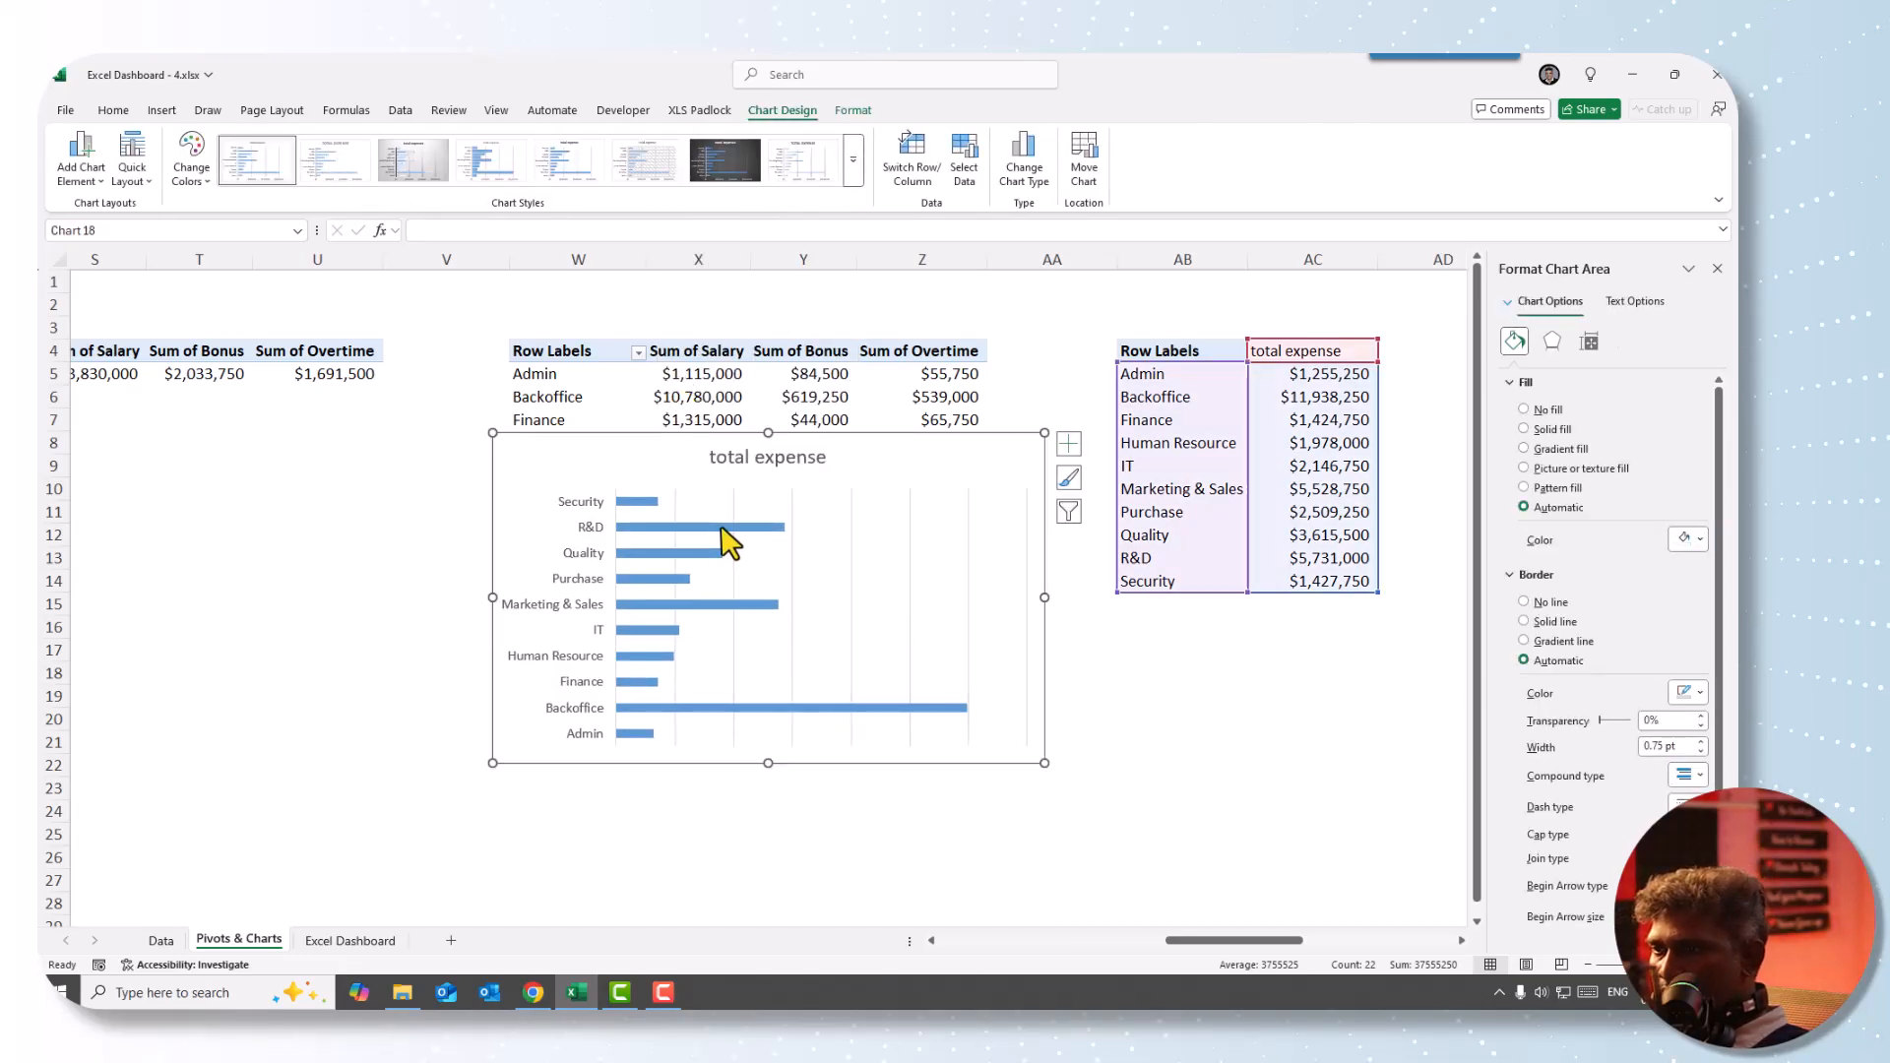
right_click(725, 529)
click(798, 670)
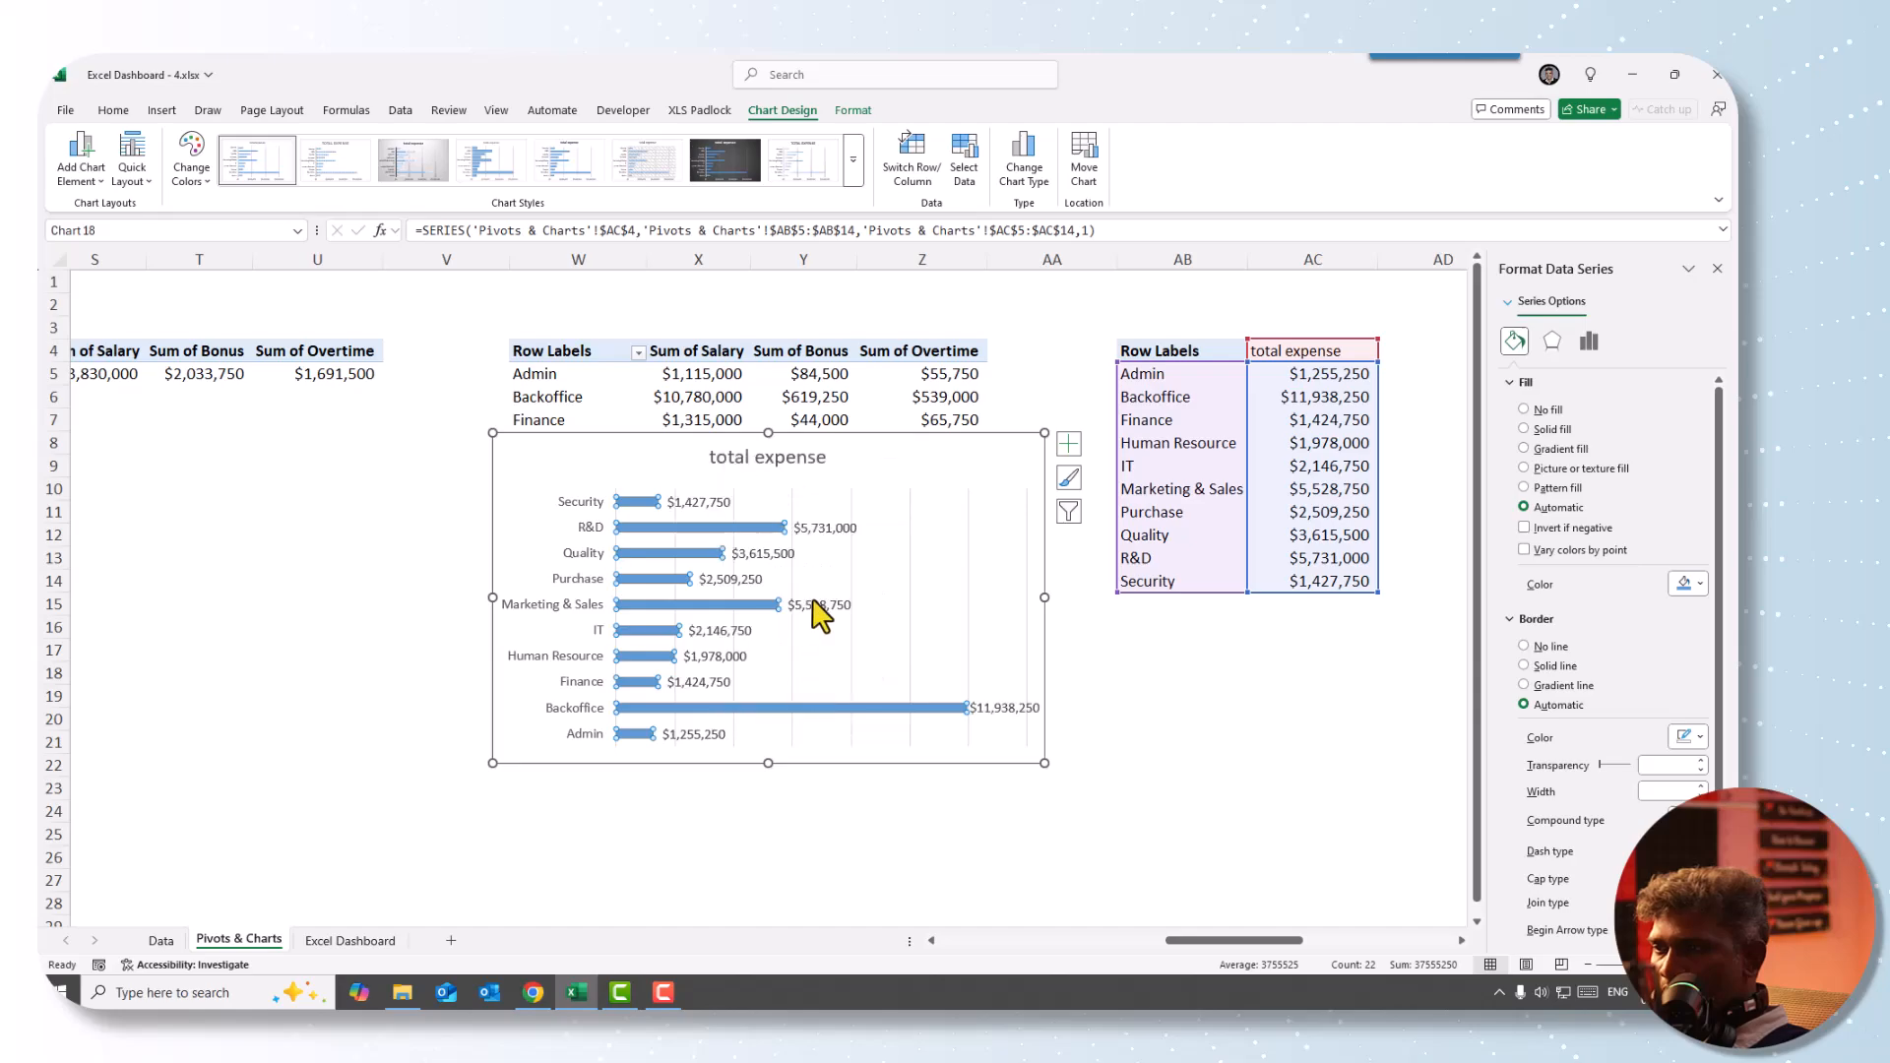
click(916, 602)
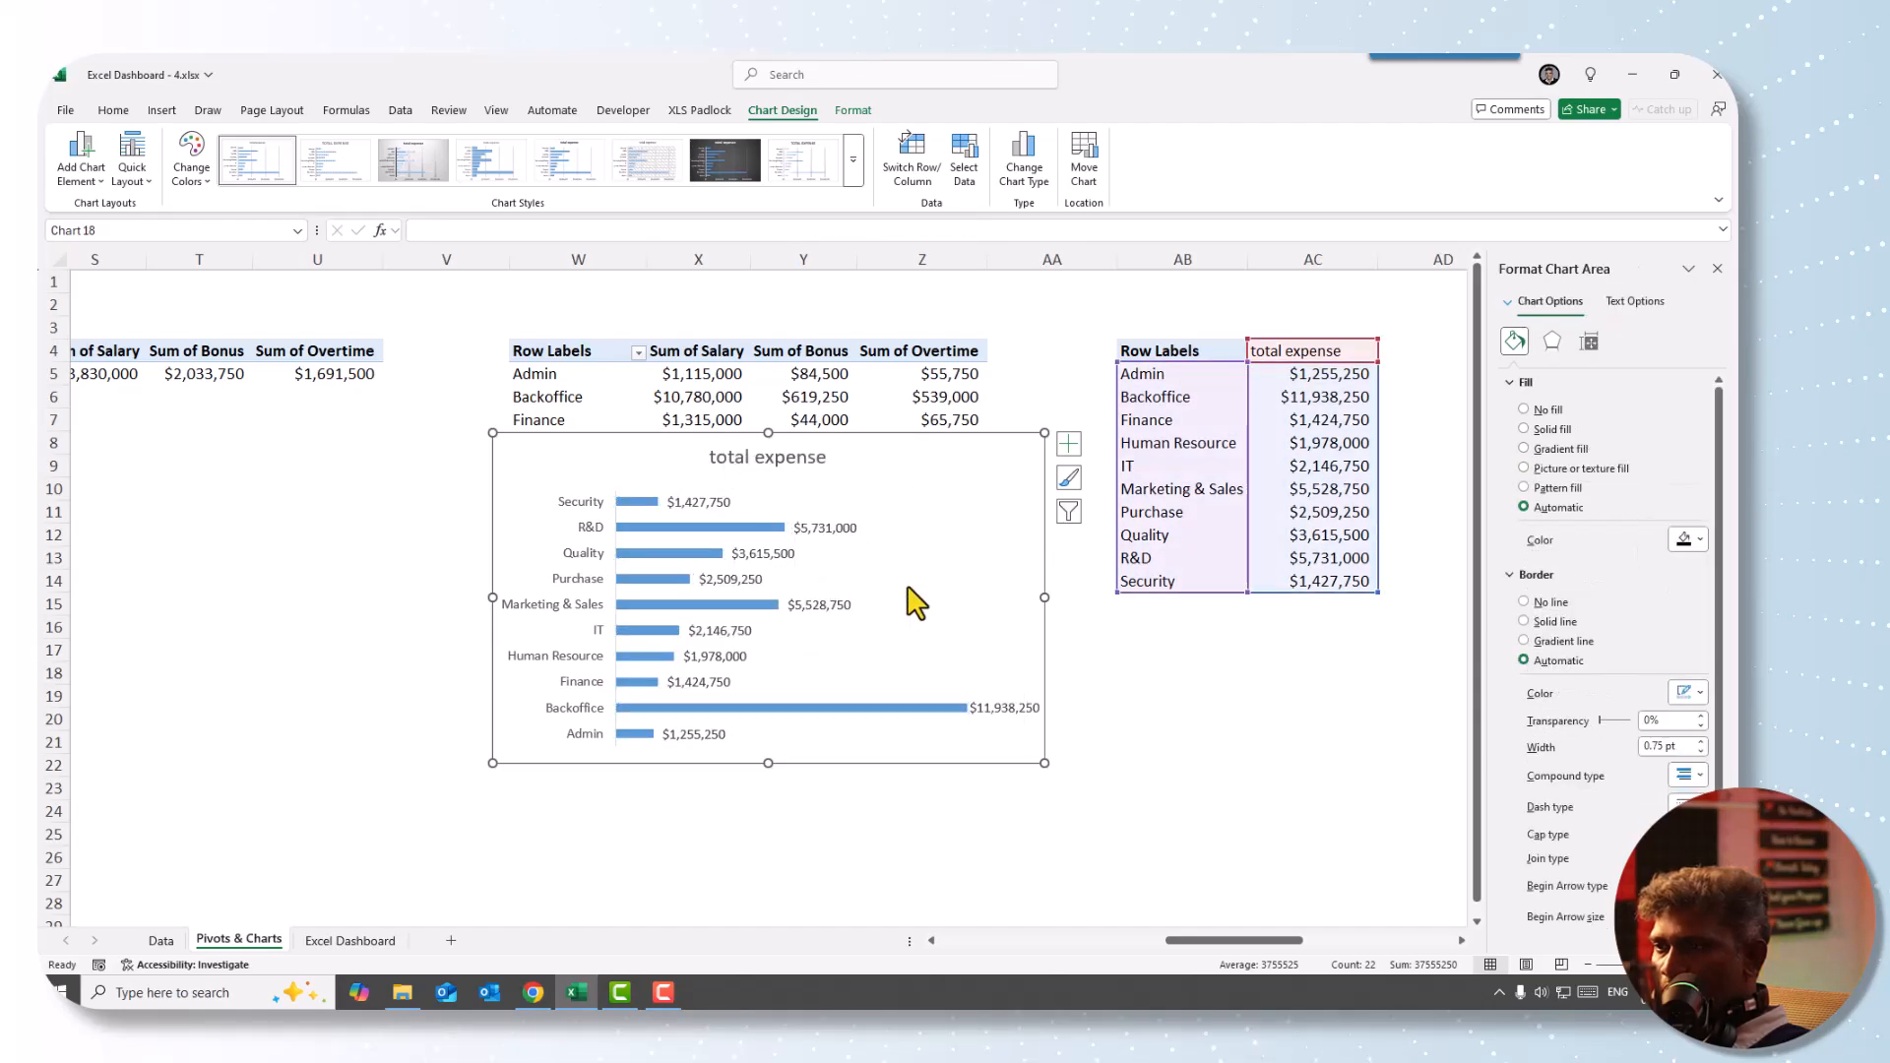
- Capitalize the bar chart's title so it reads "Total expense"
click(718, 467)
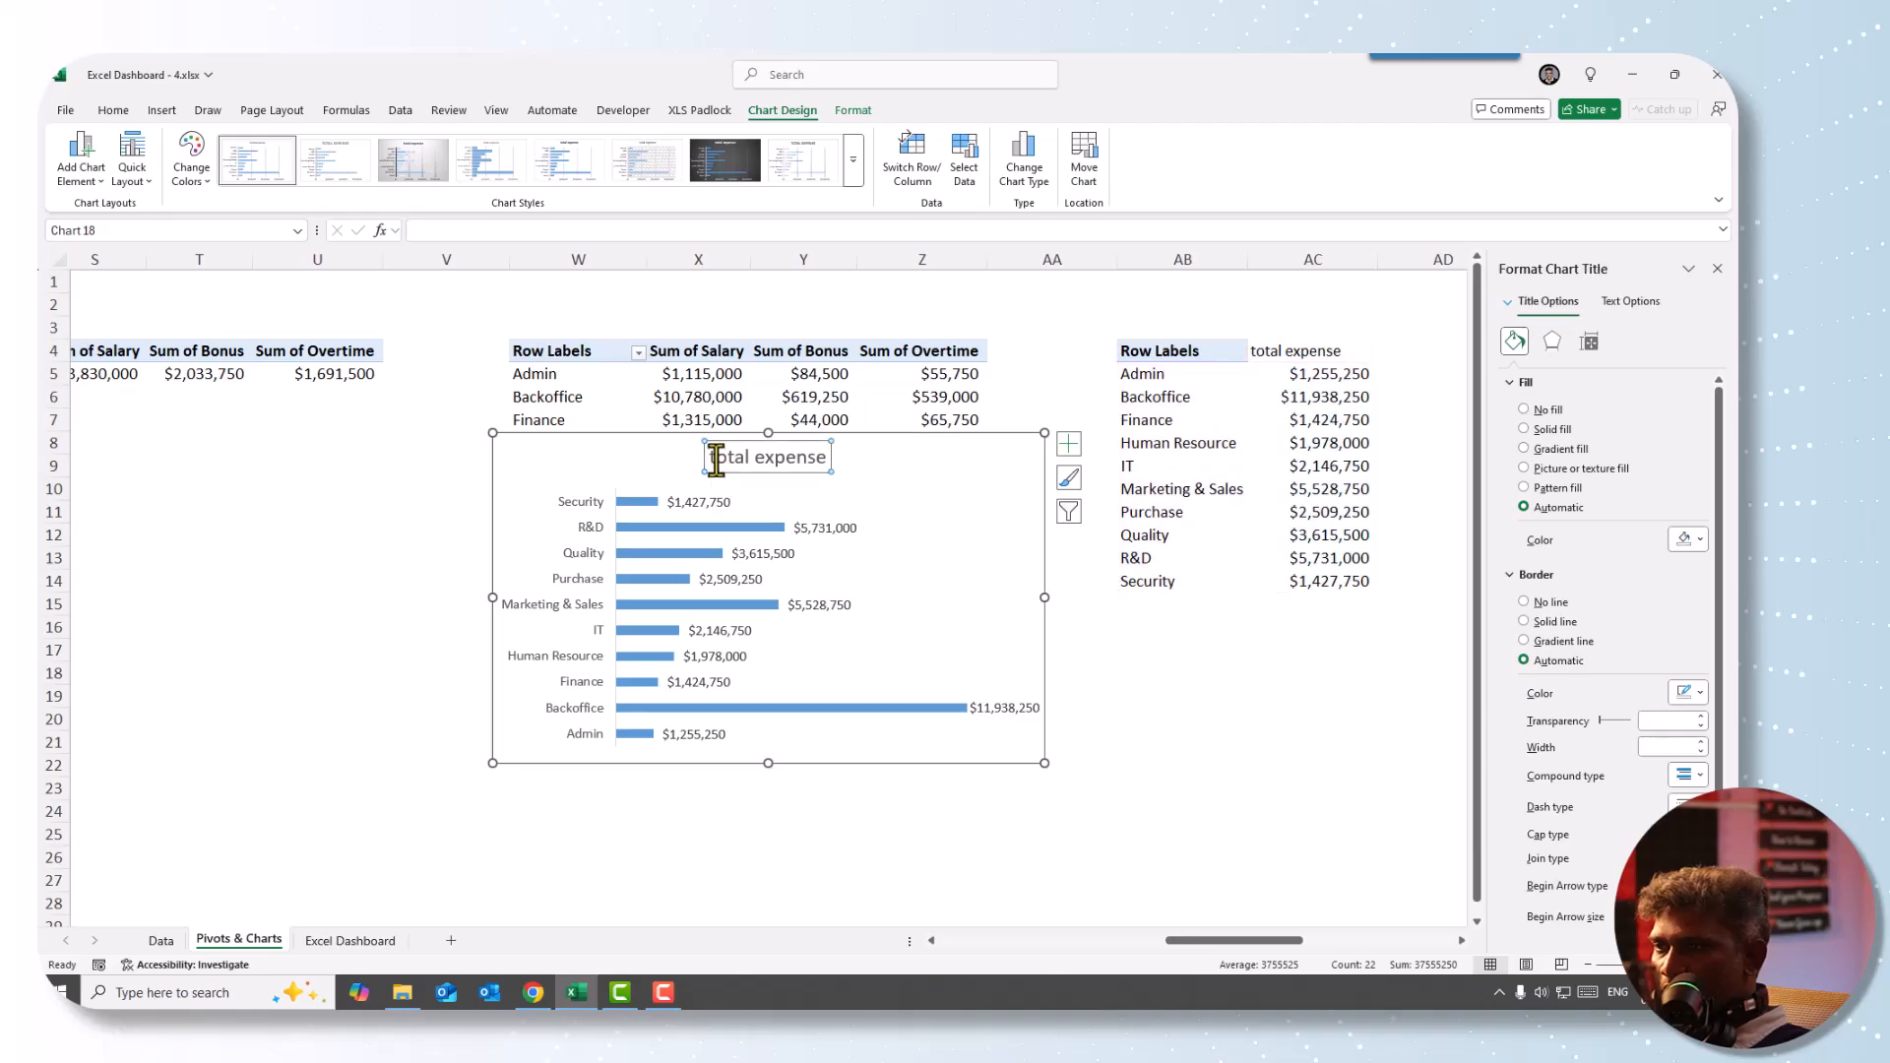
key(Delete)
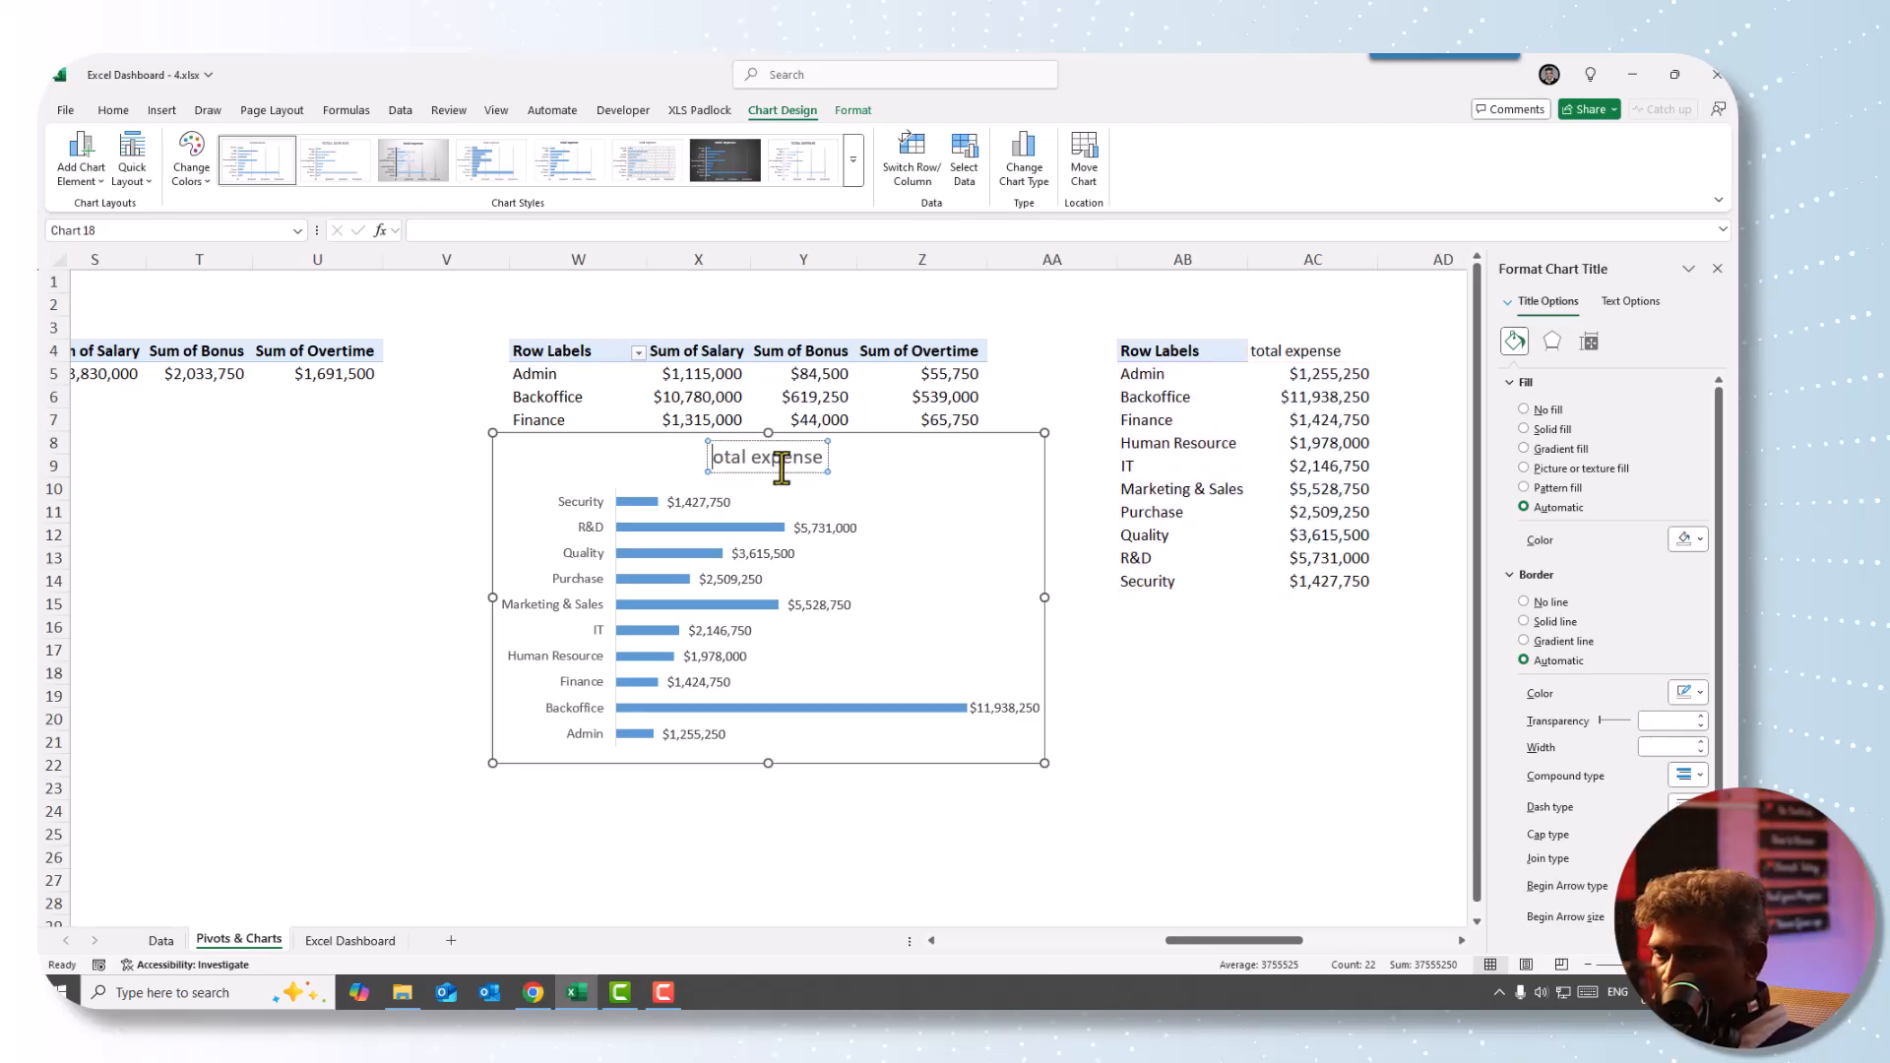
text(T)
click(879, 832)
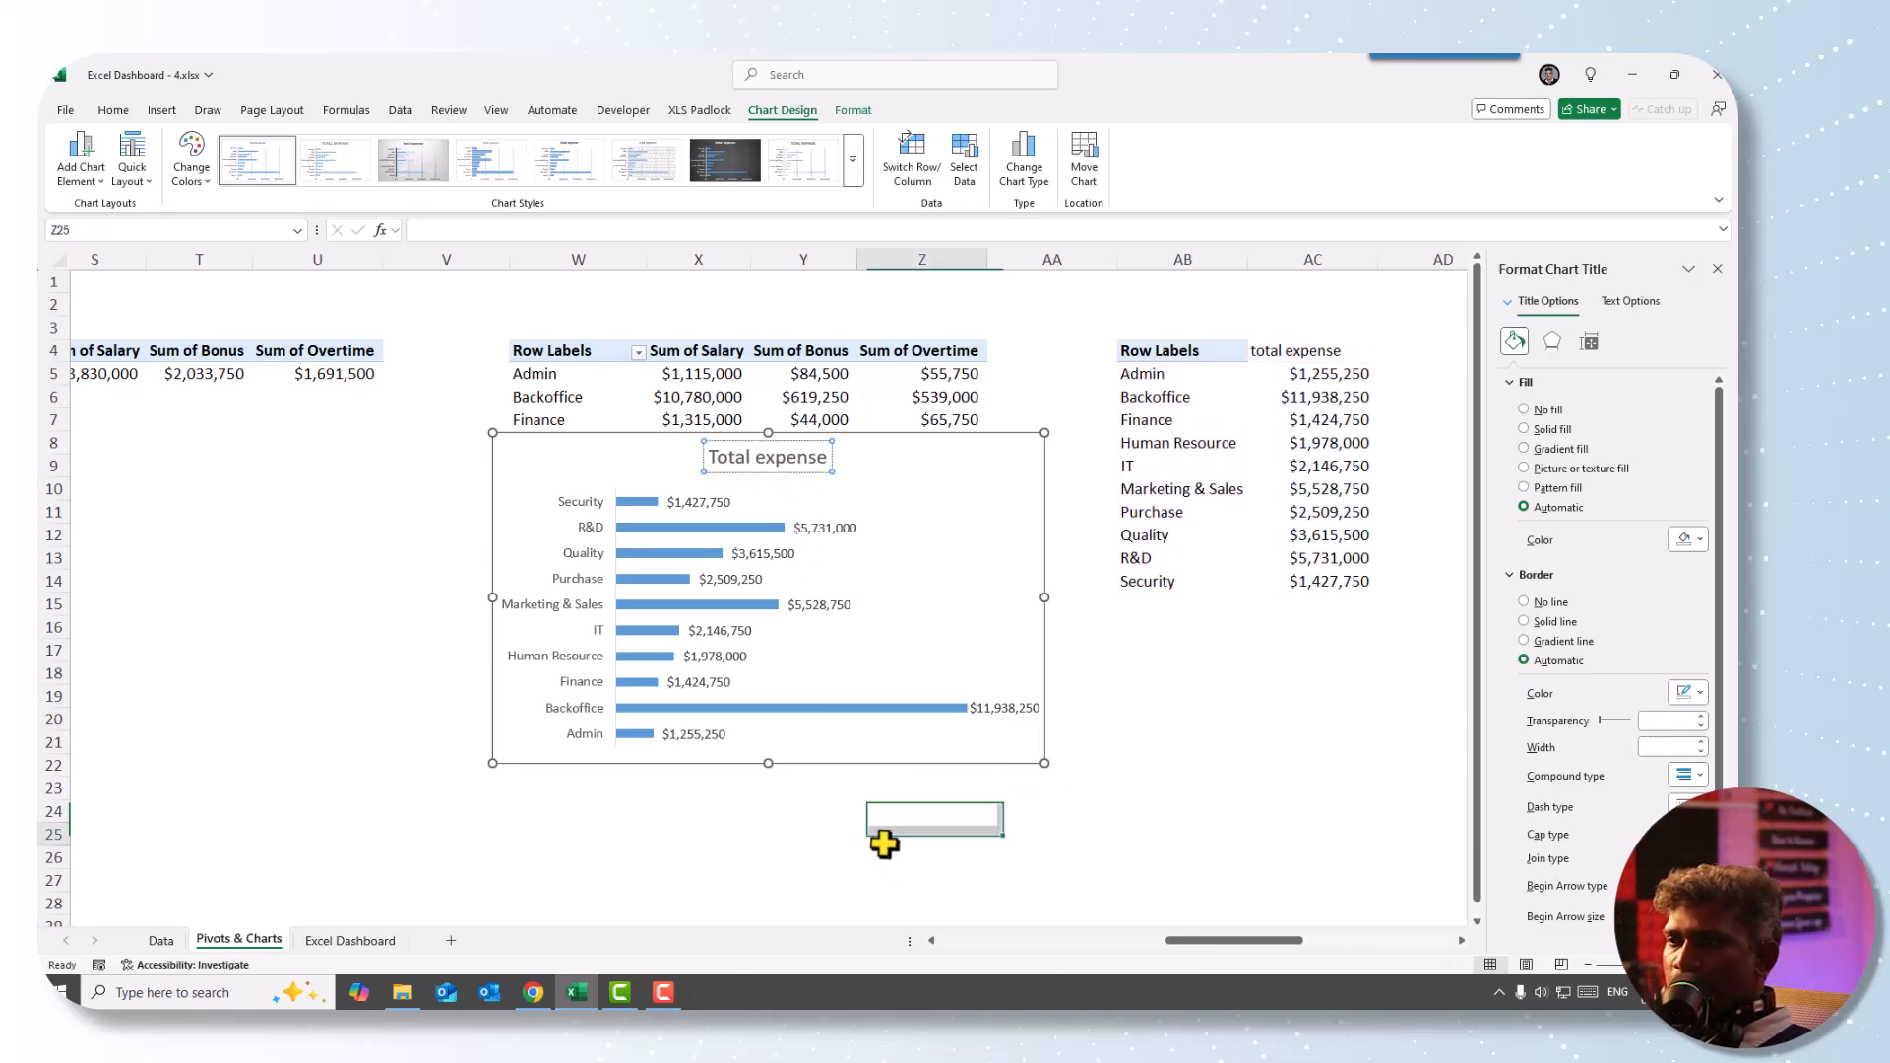
- Move the Total expense chart from the Pivots & Charts sheet to the Excel Dashboard sheet
click(926, 450)
key(Delete)
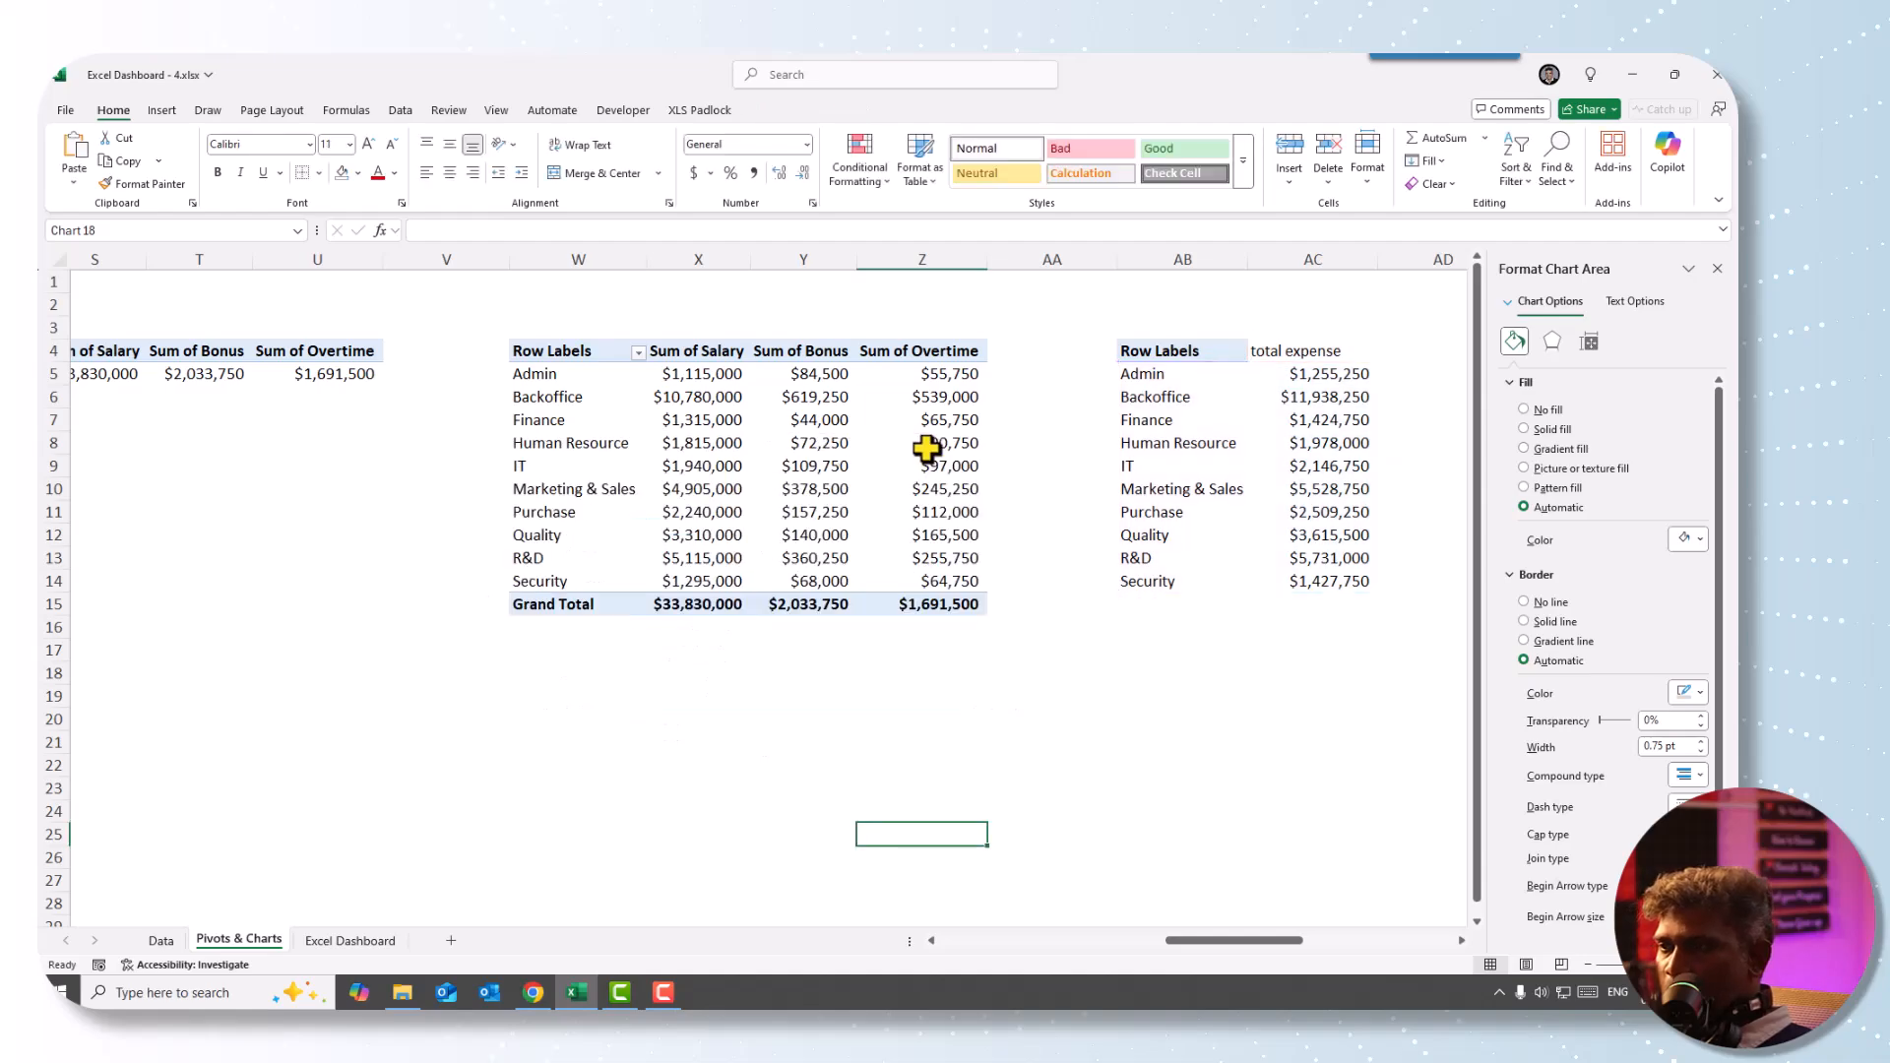
click(350, 941)
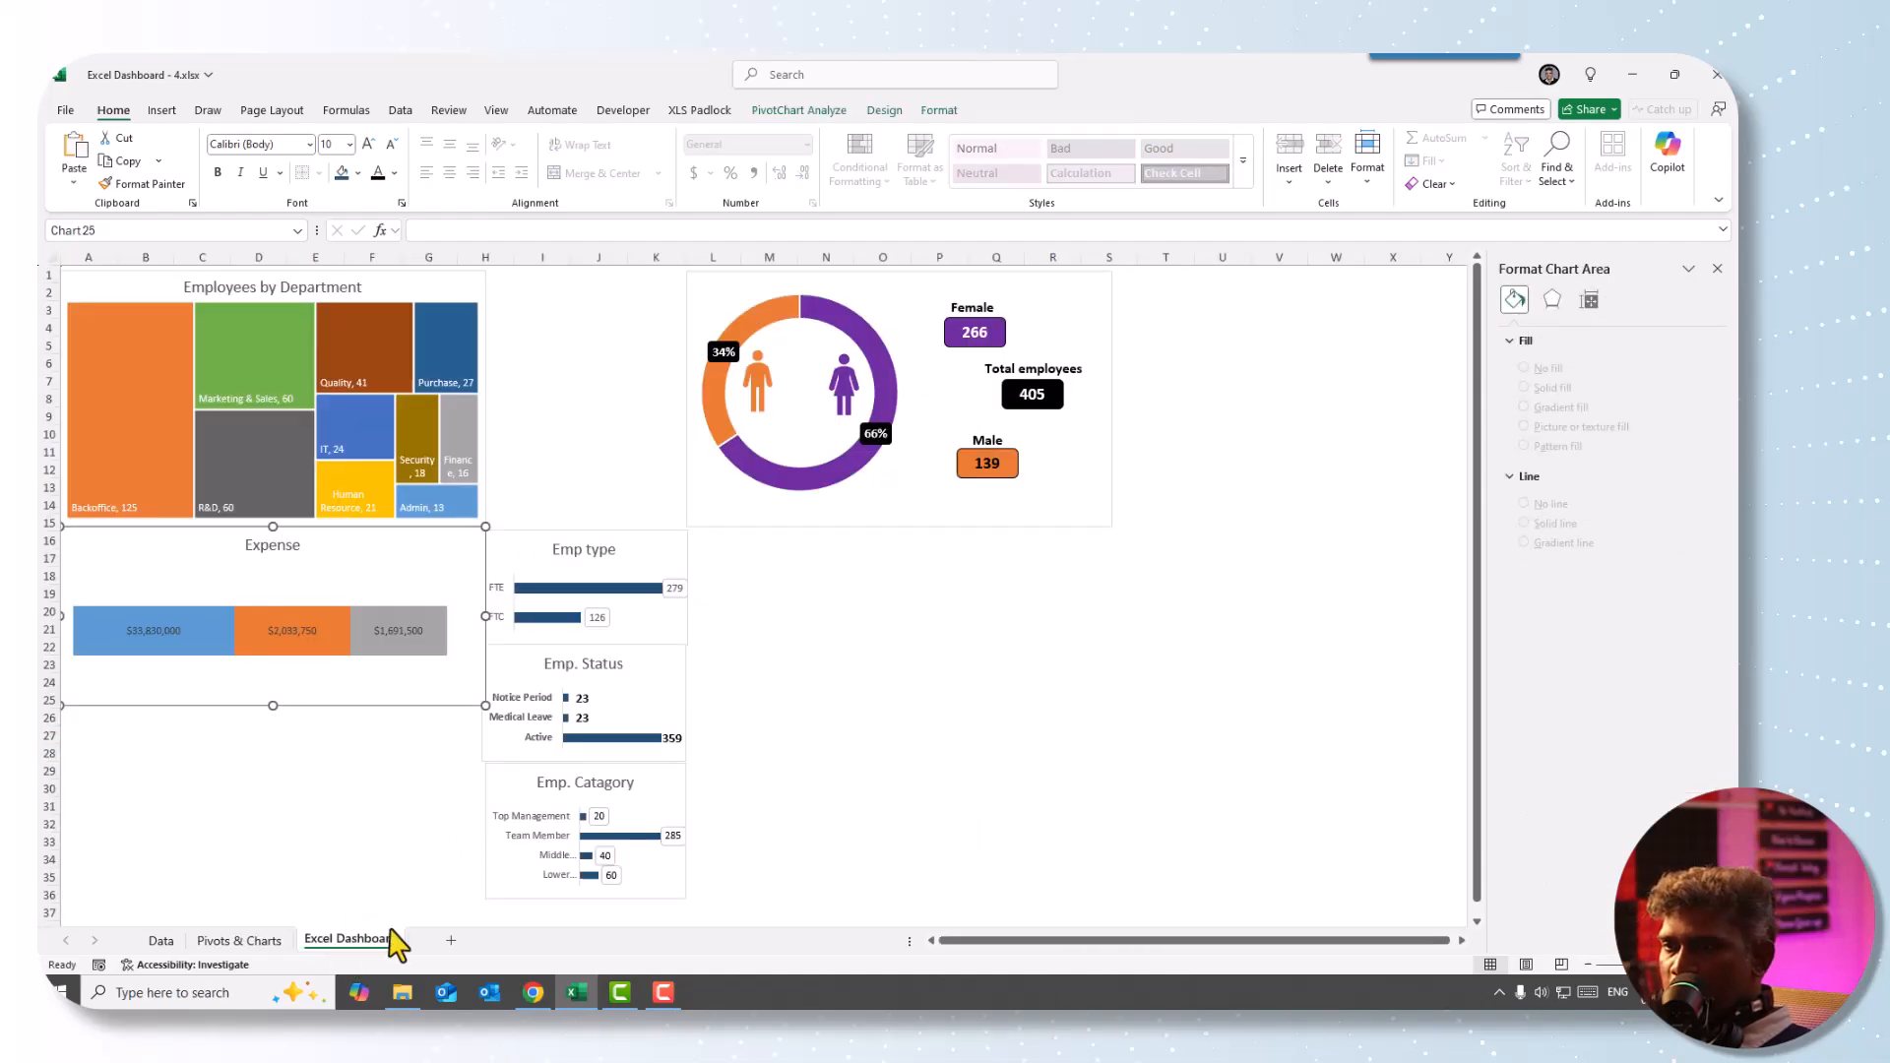
click(844, 772)
key(ctrl+v)
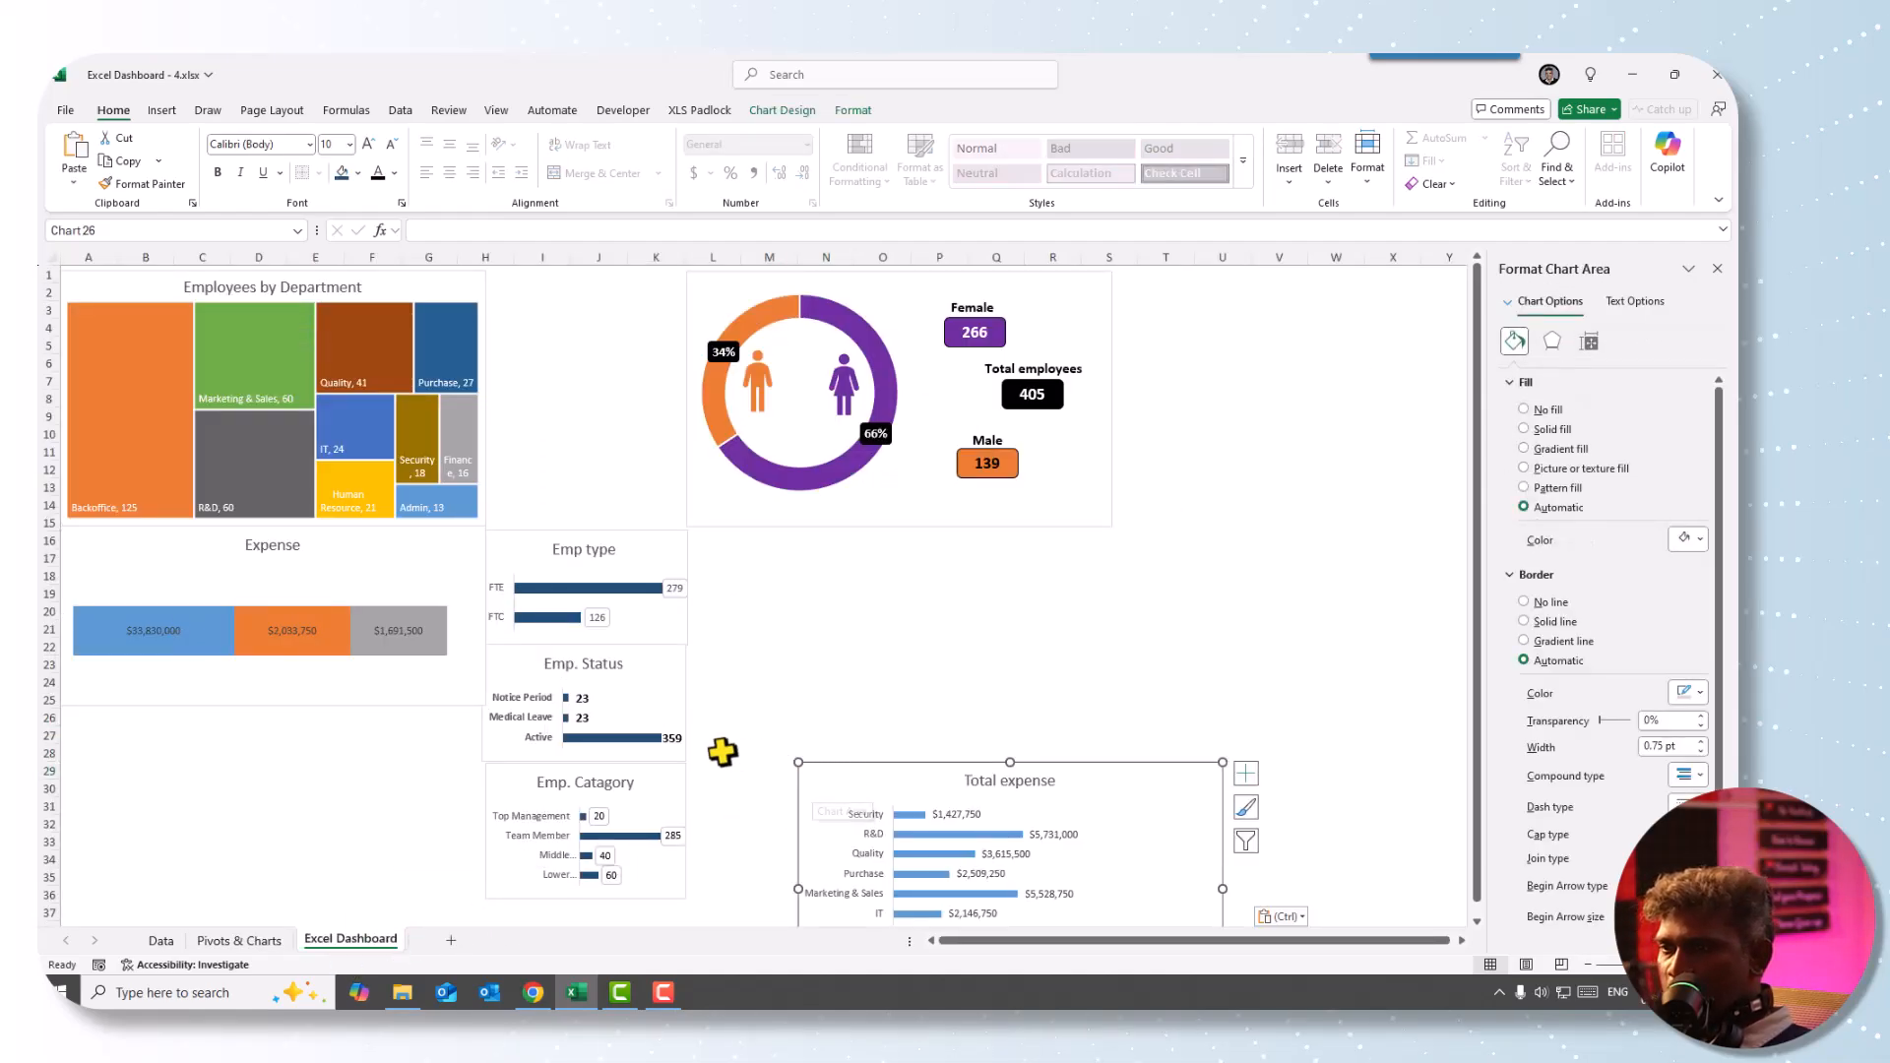
- Reduce the height of the stacked Expense chart to end at row 21 and delete its title
click(384, 701)
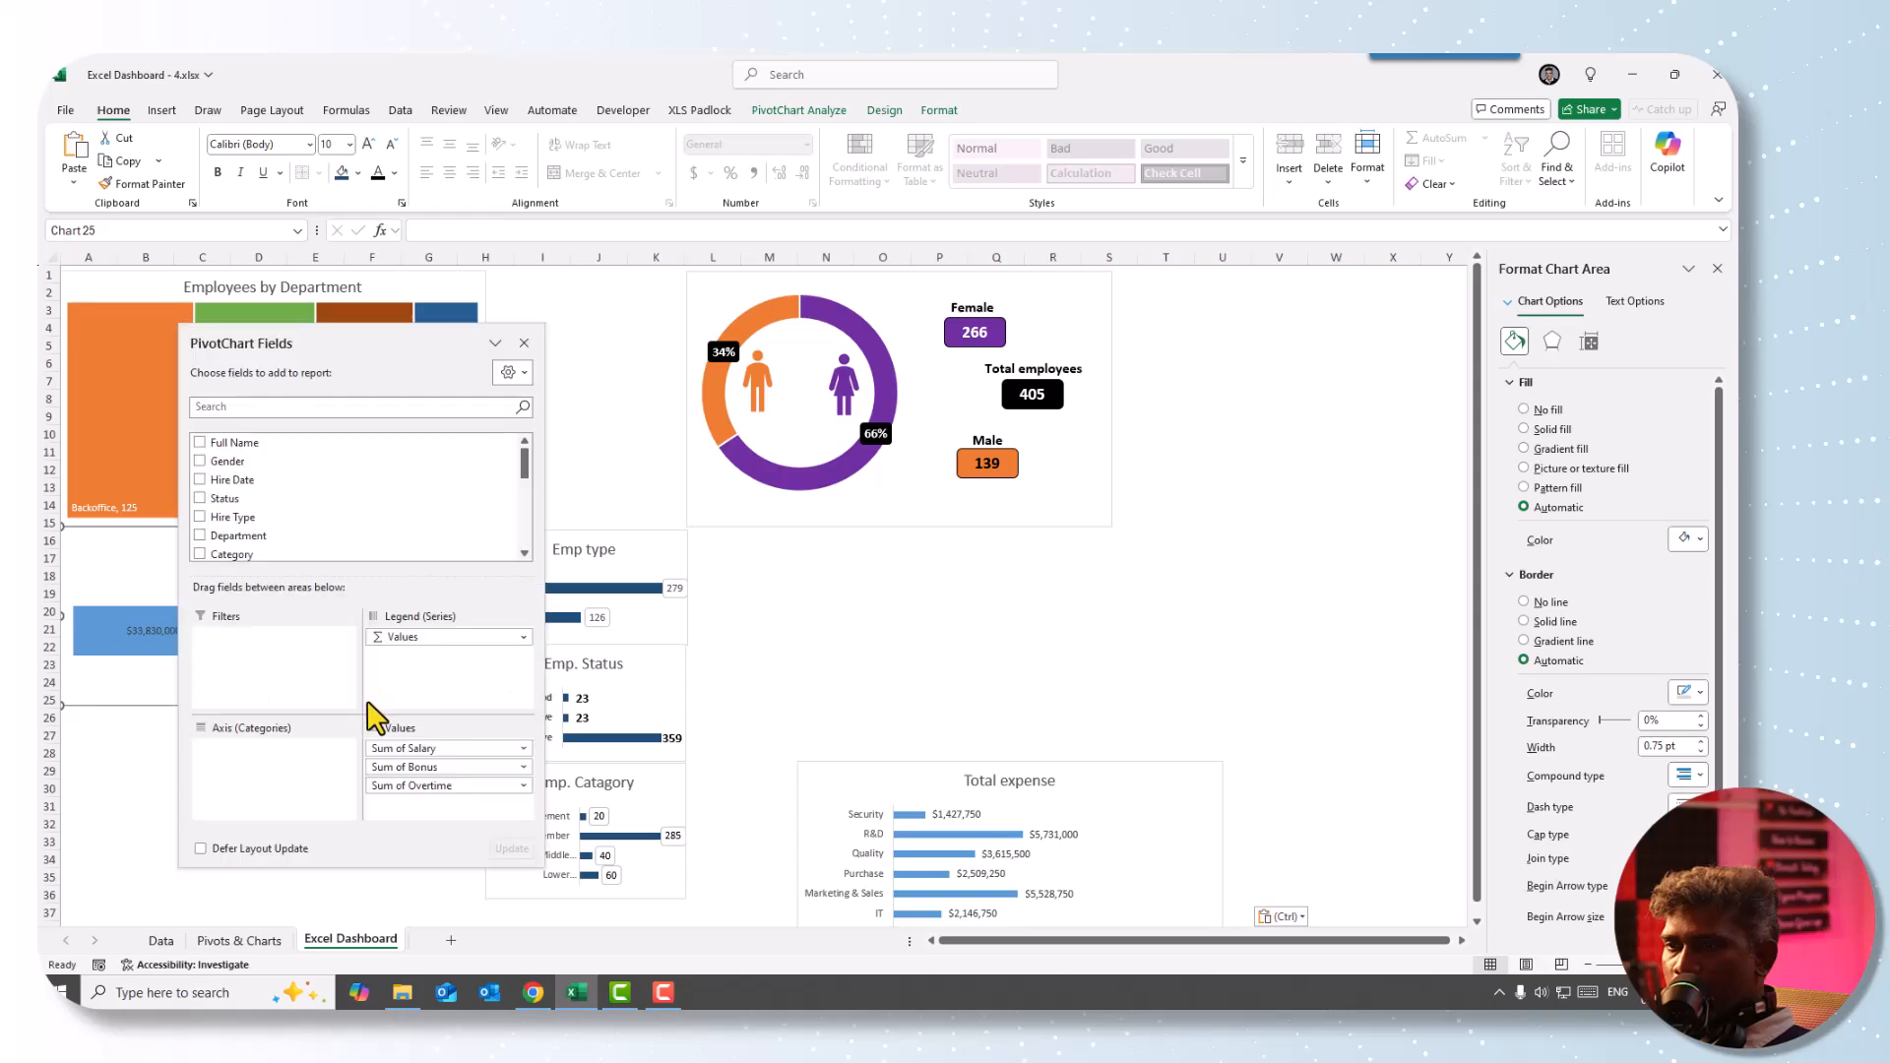
click(524, 344)
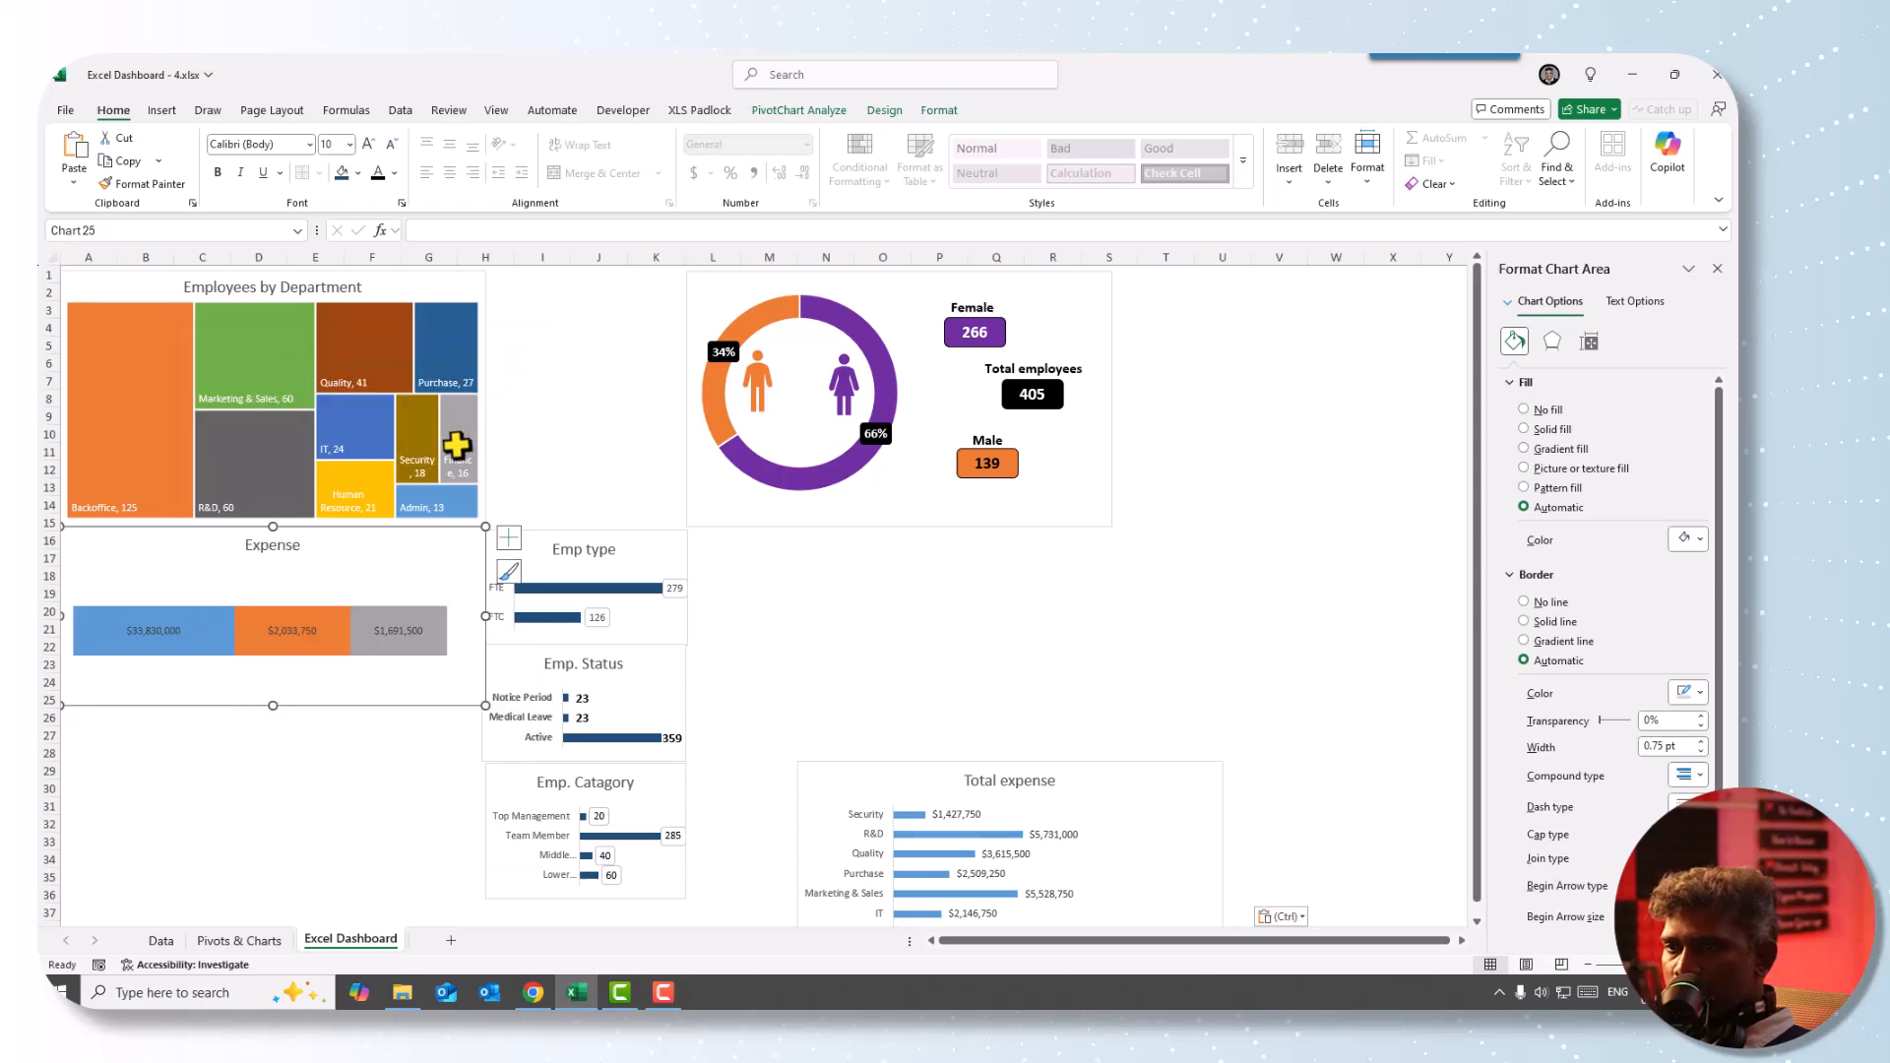
drag(272, 706, 272, 626)
click(274, 546)
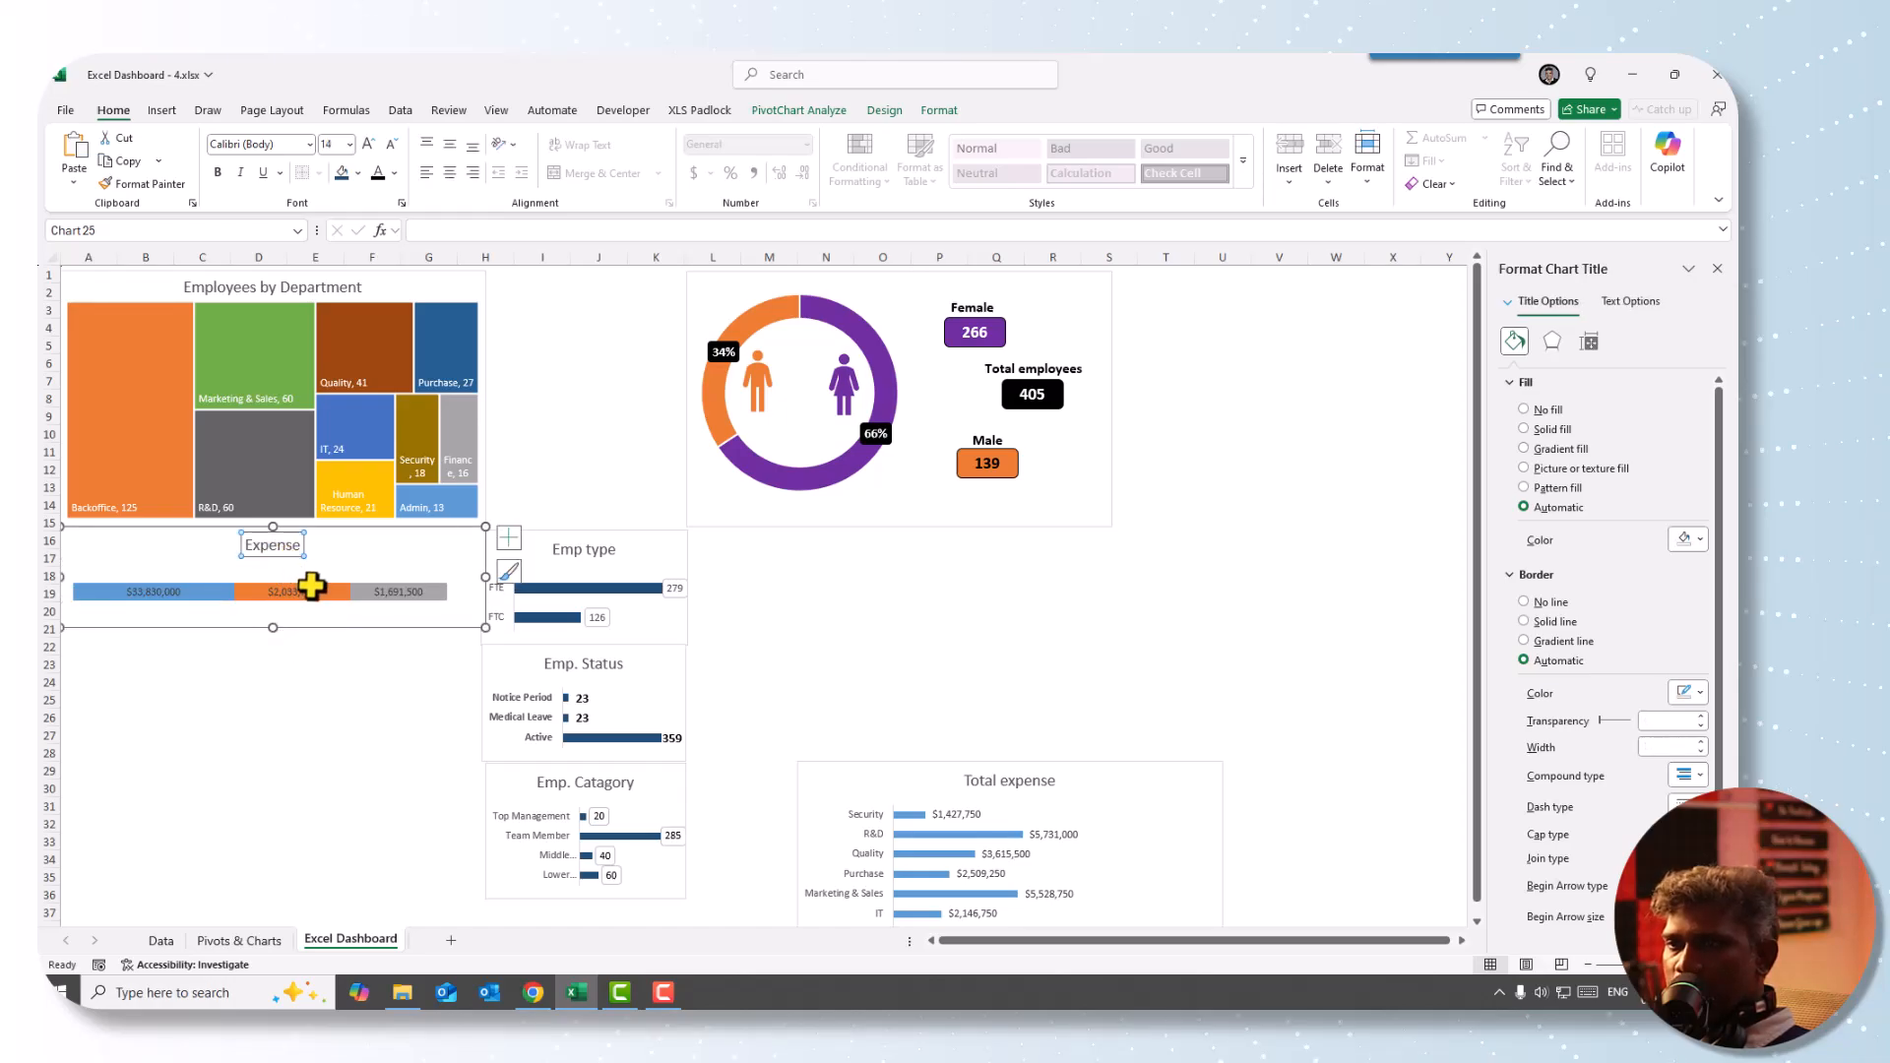
key(Delete)
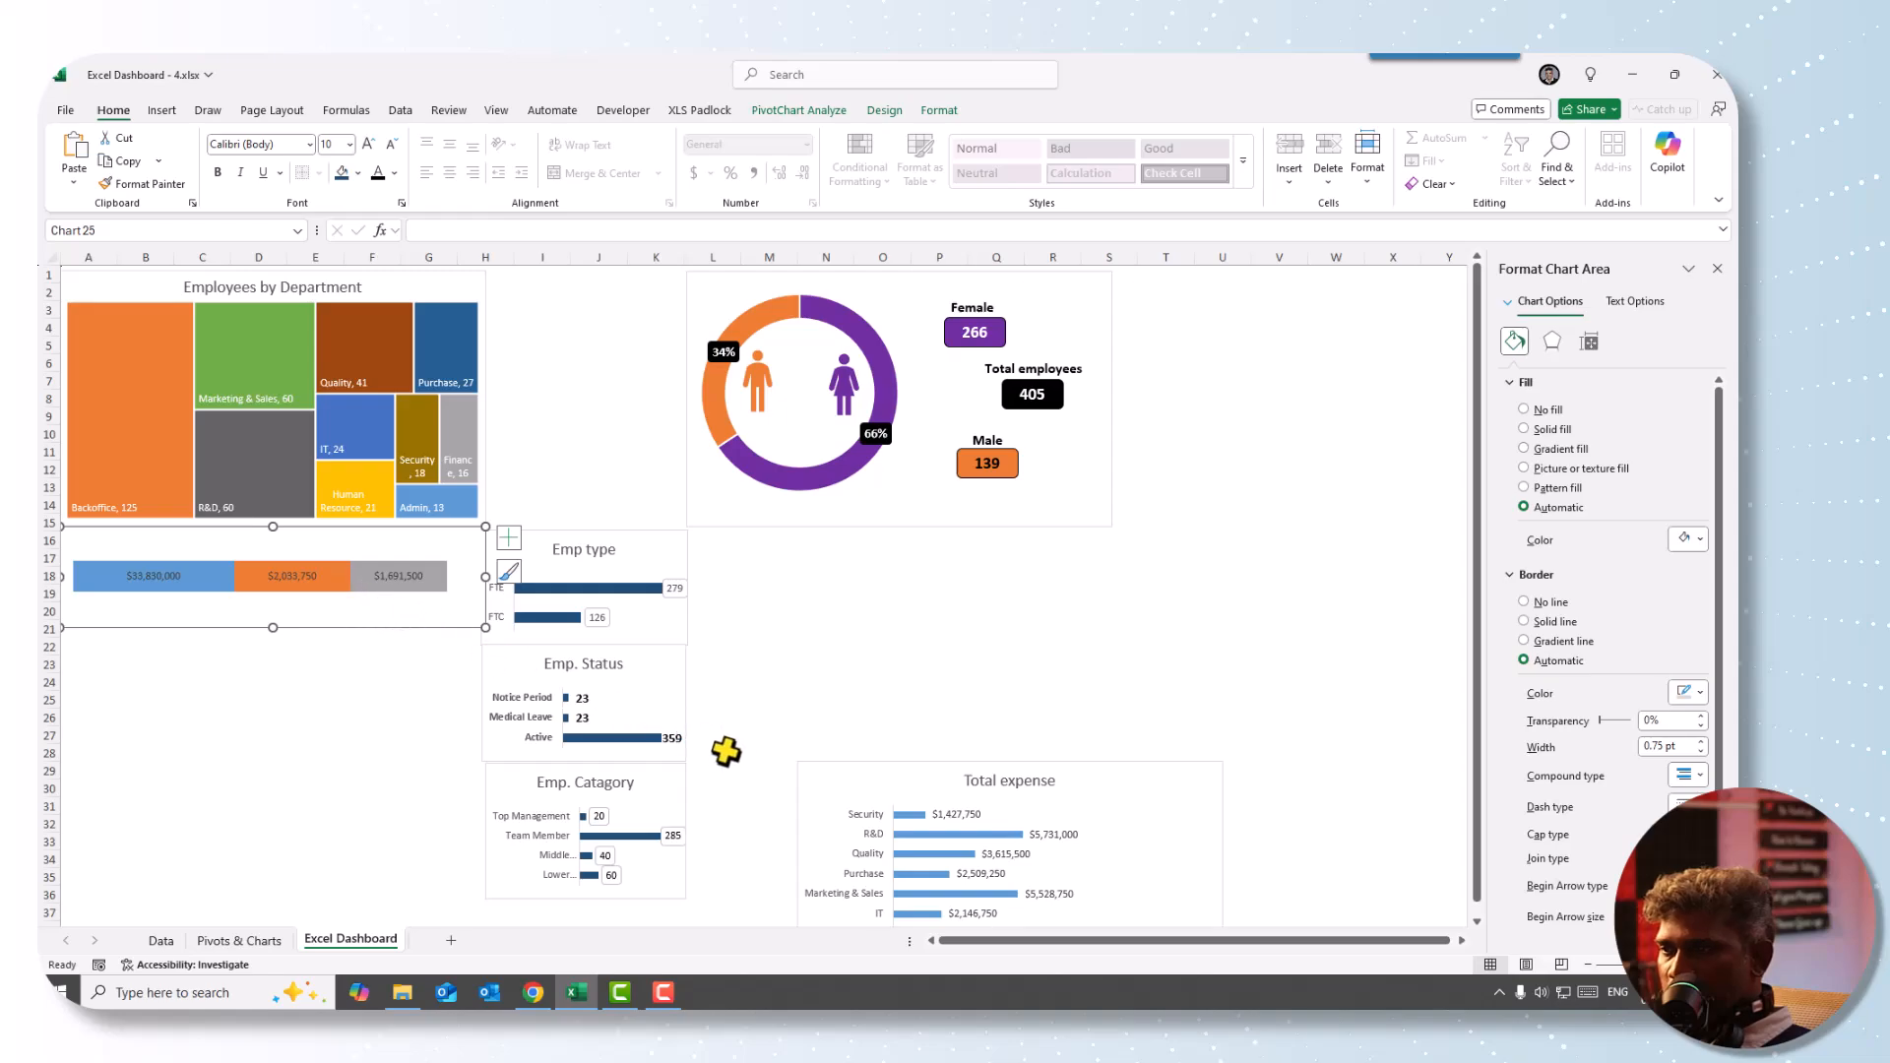
- Place the Total expense chart directly below the stacked expense bar and fill its bars with dark blue
drag(831, 785, 81, 650)
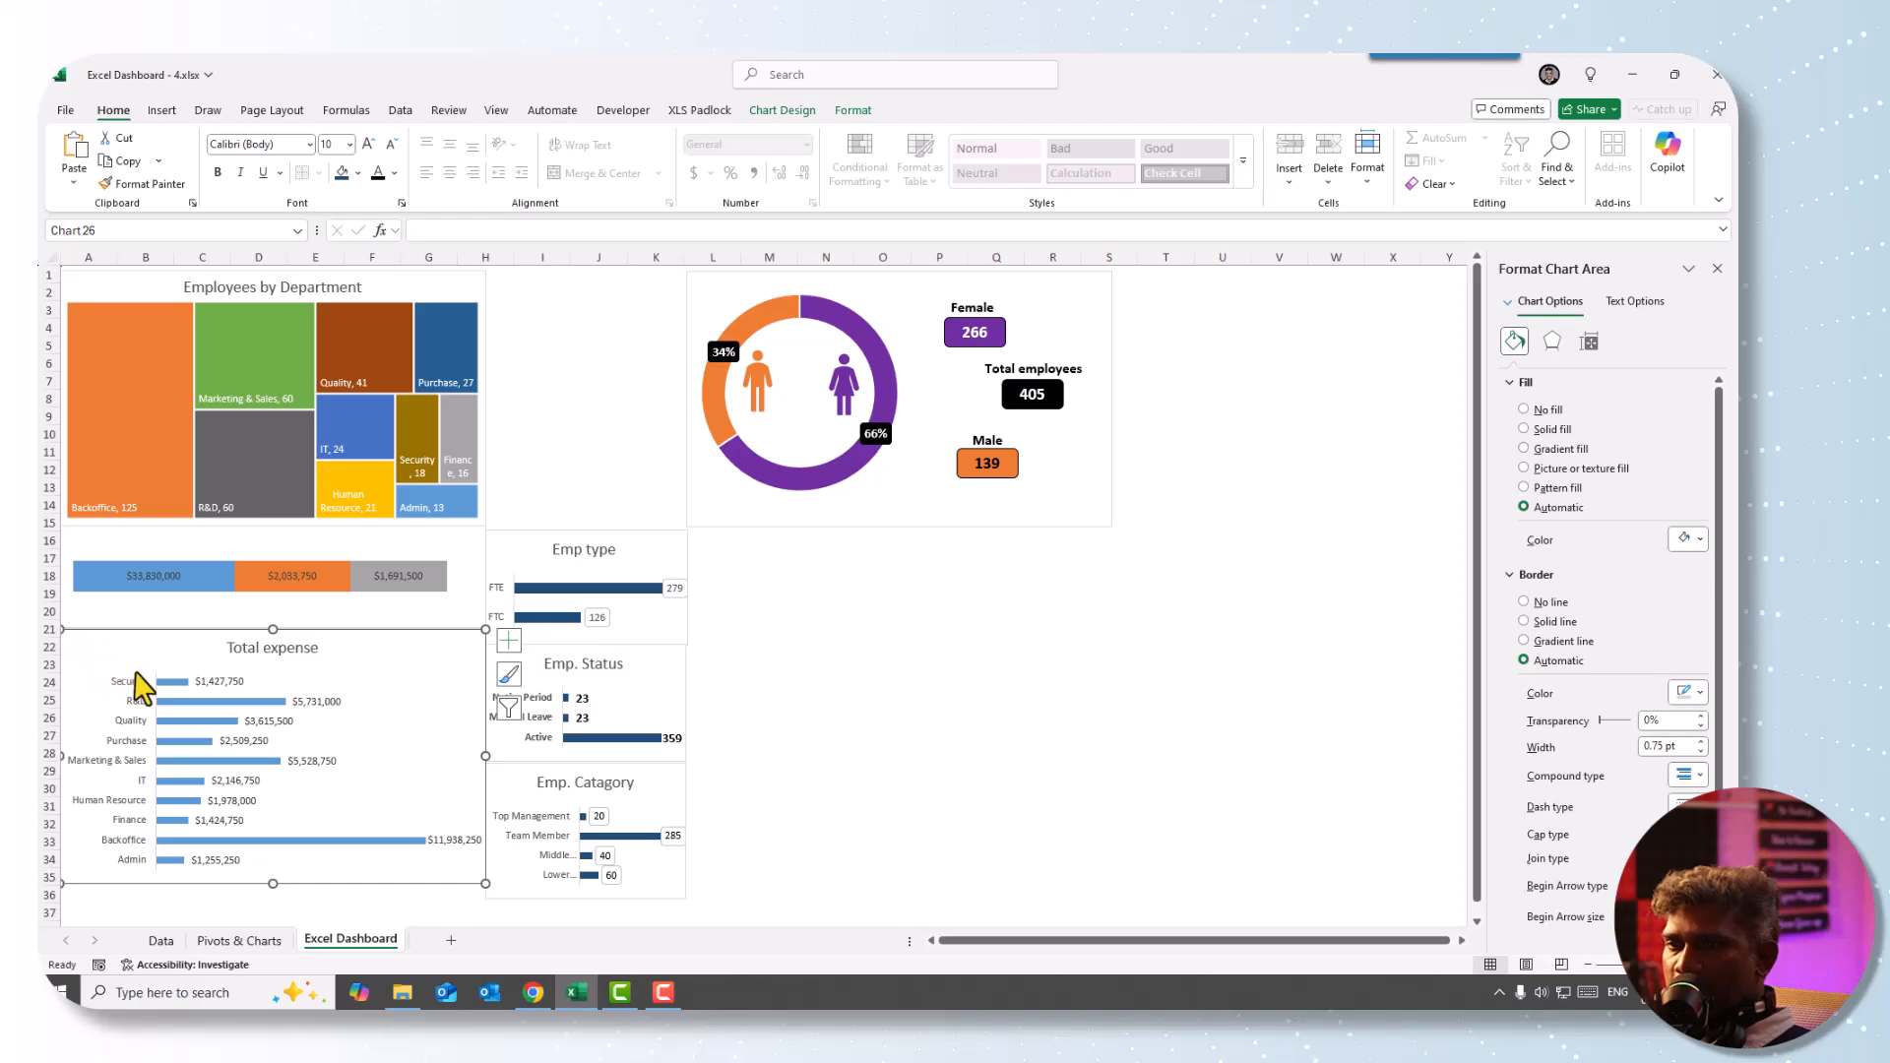
click(180, 682)
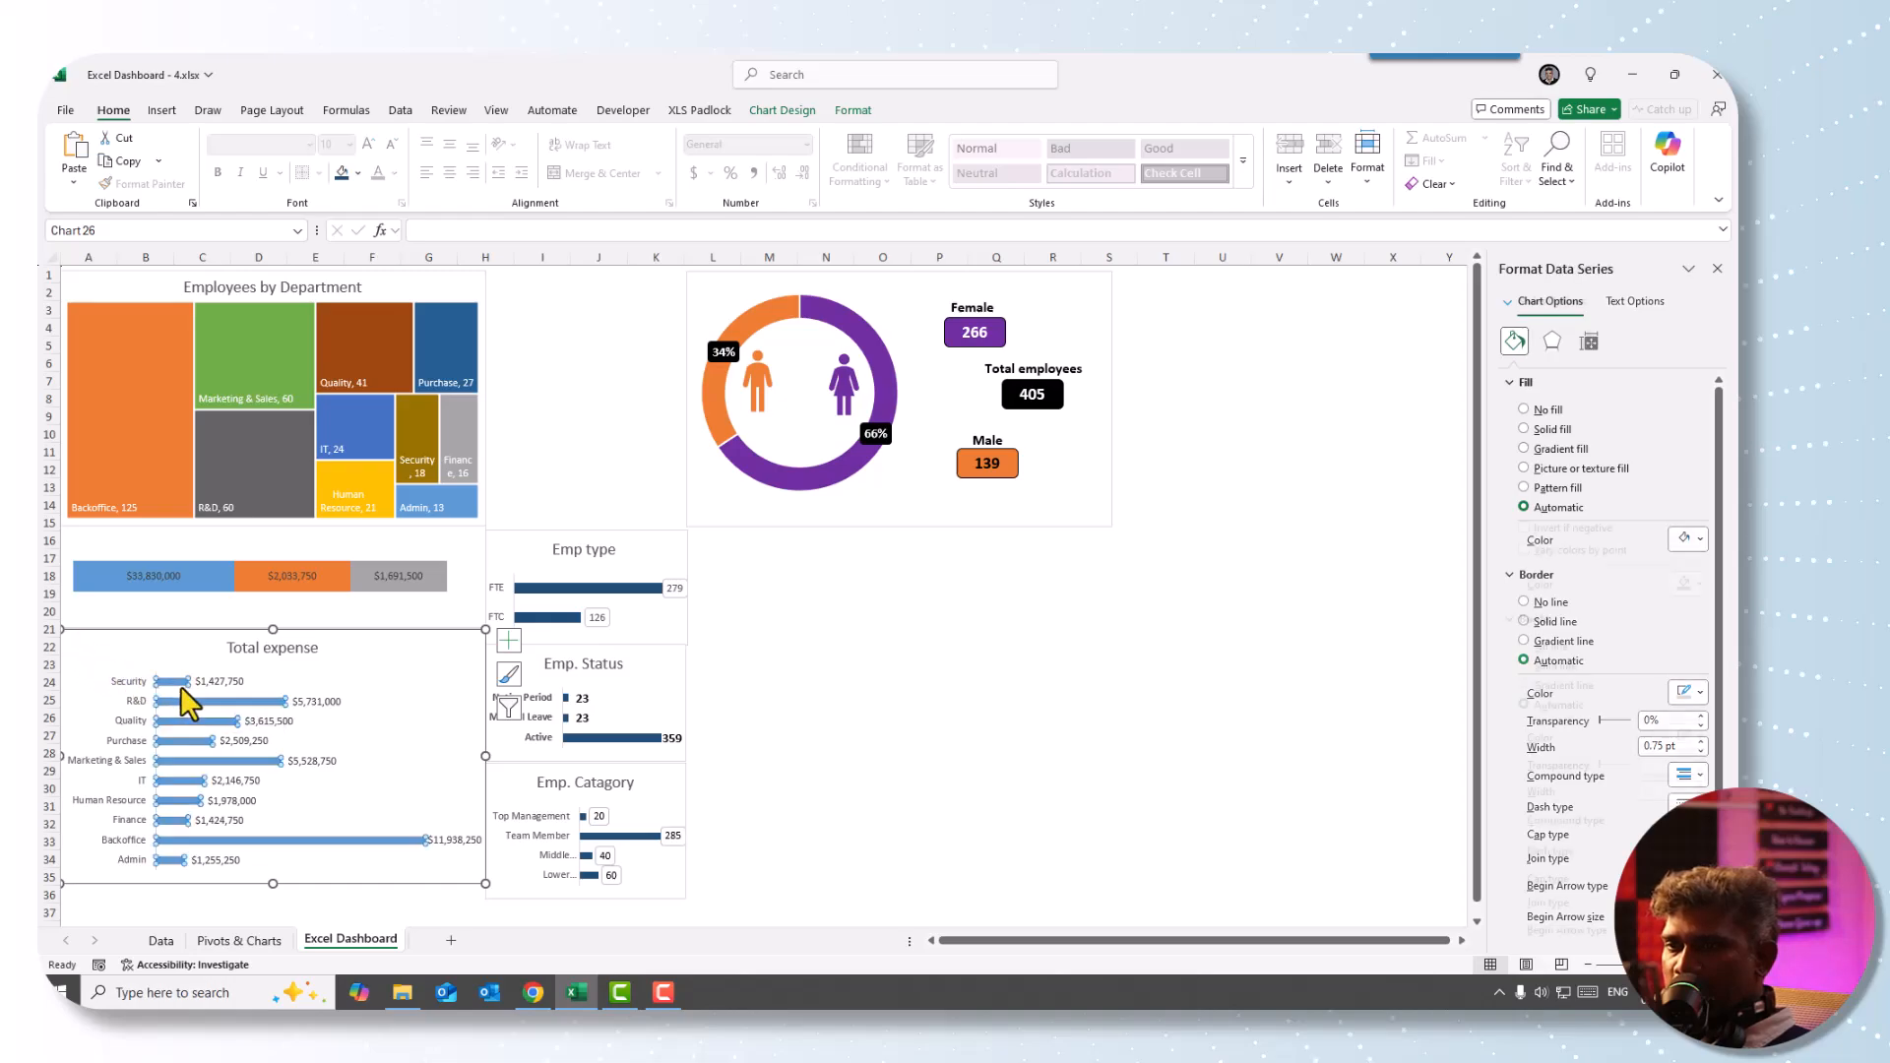
click(341, 177)
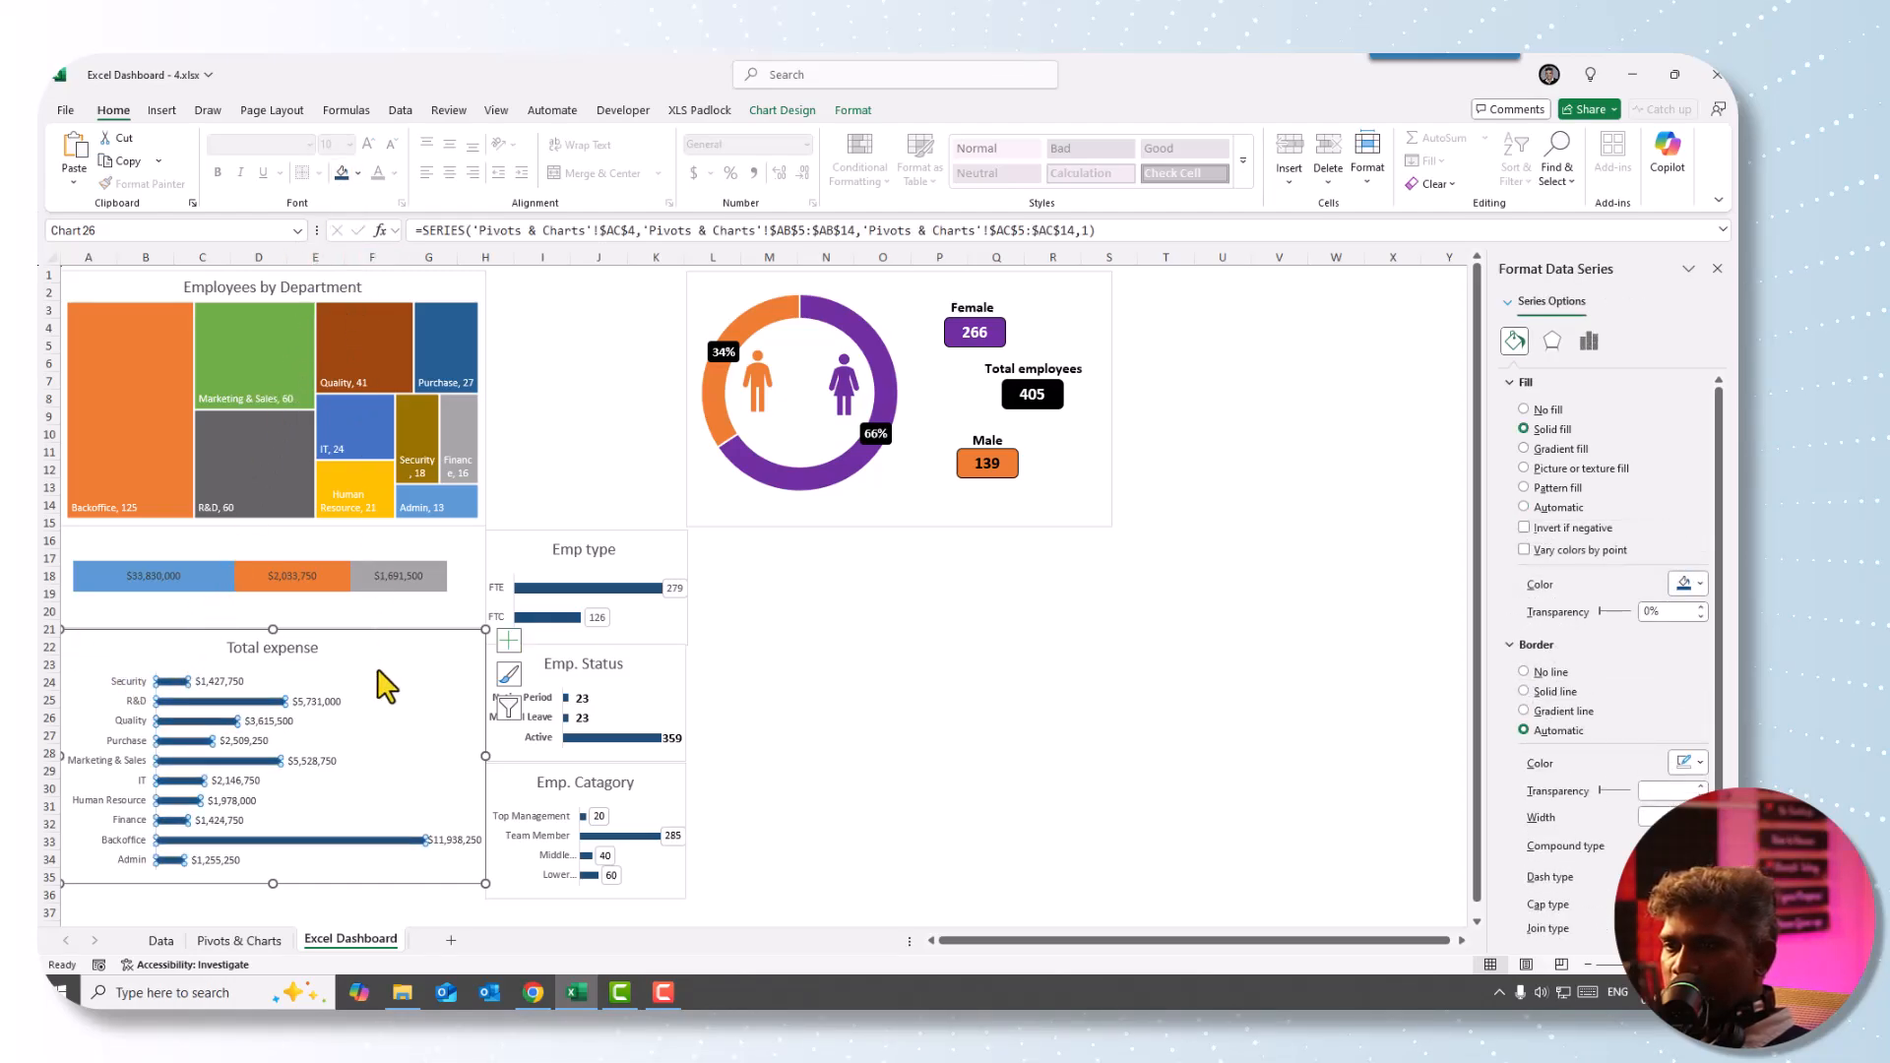
click(817, 714)
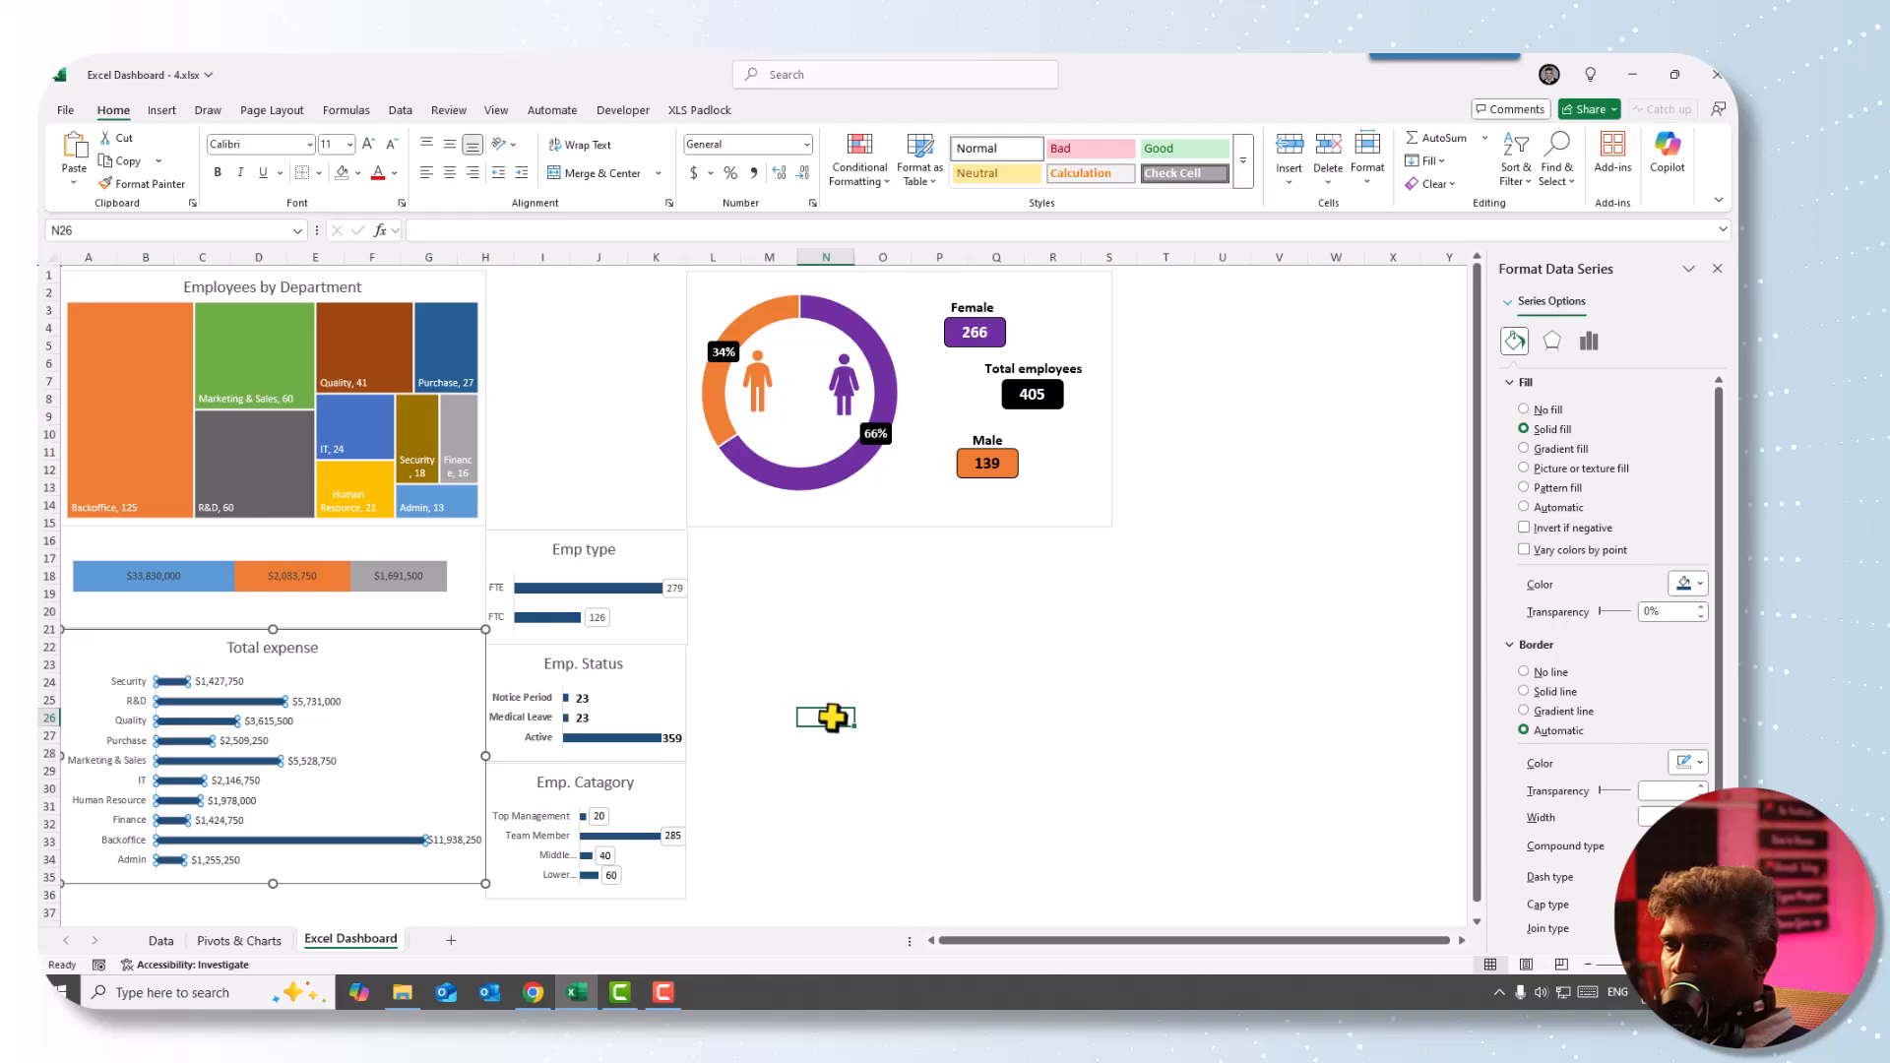
- Move the Emp. Catagory chart between the treemap and the doughnut chart, and stretch it down to row 15
click(668, 788)
drag(667, 788, 673, 291)
drag(585, 409, 572, 522)
click(822, 696)
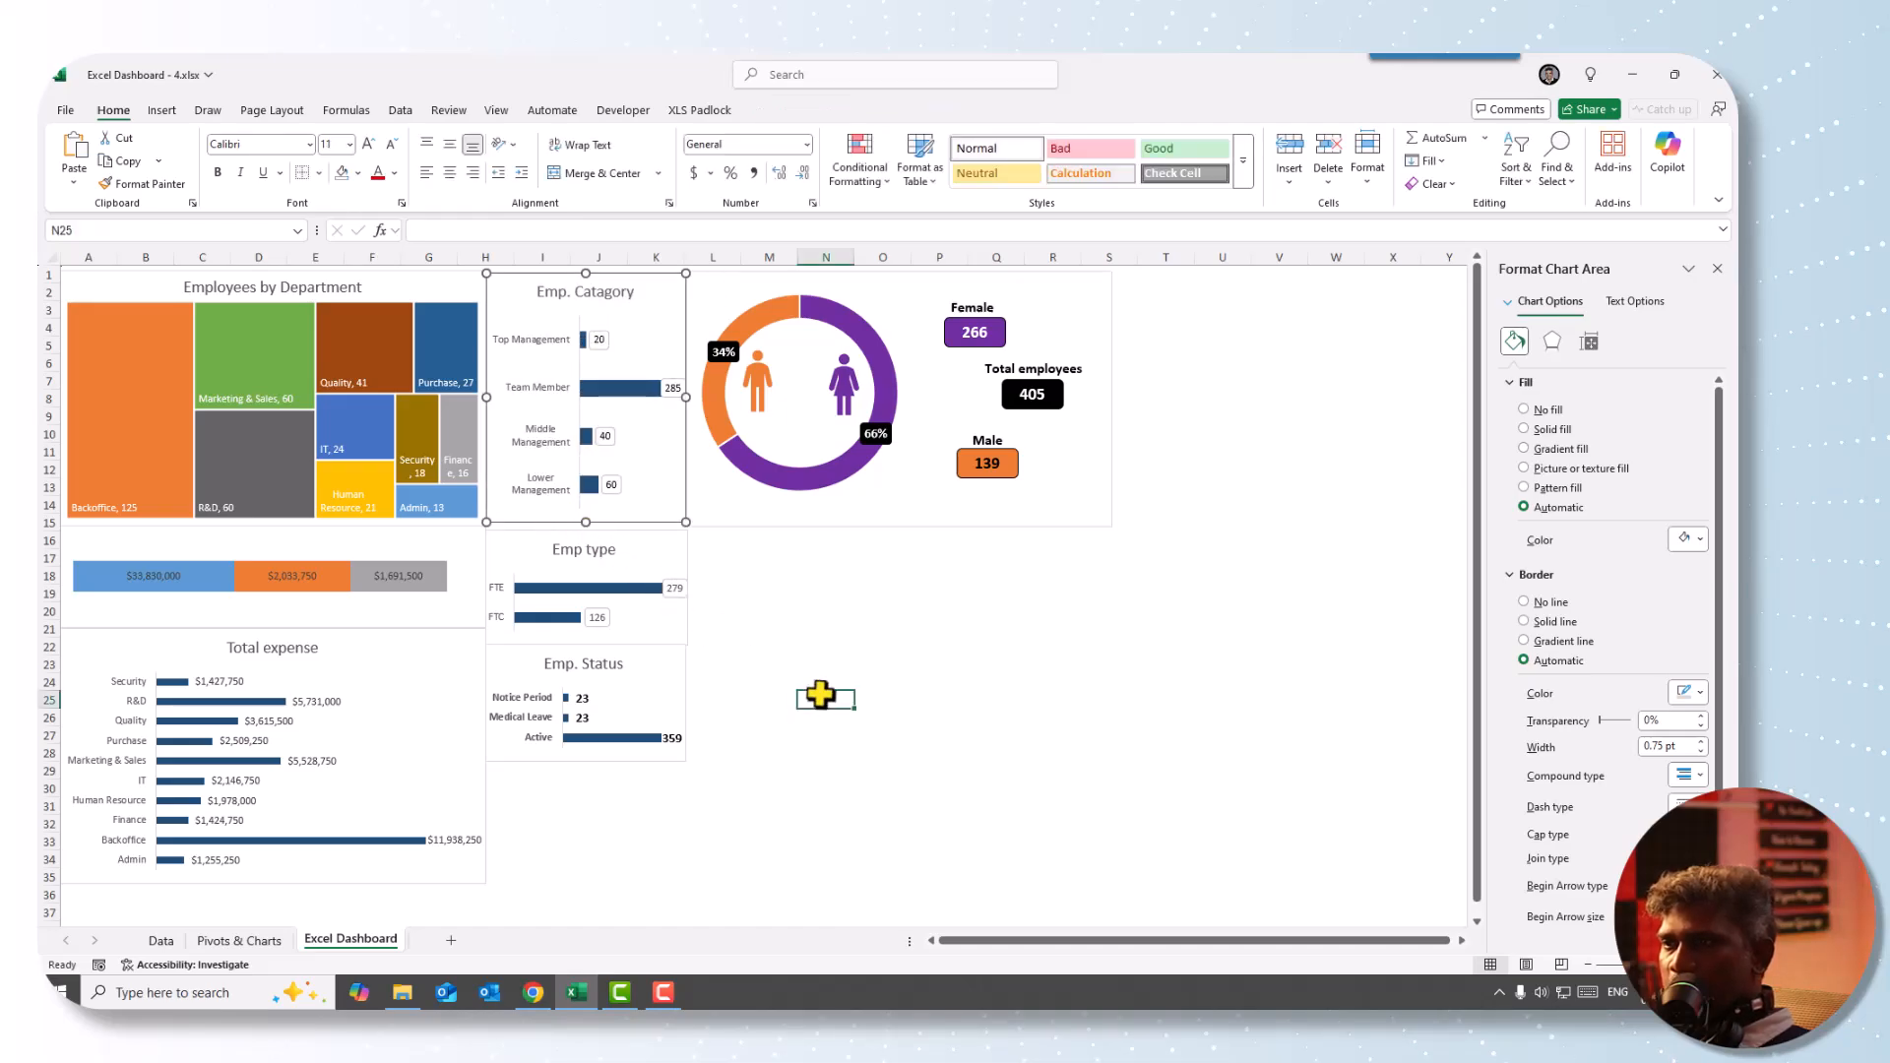
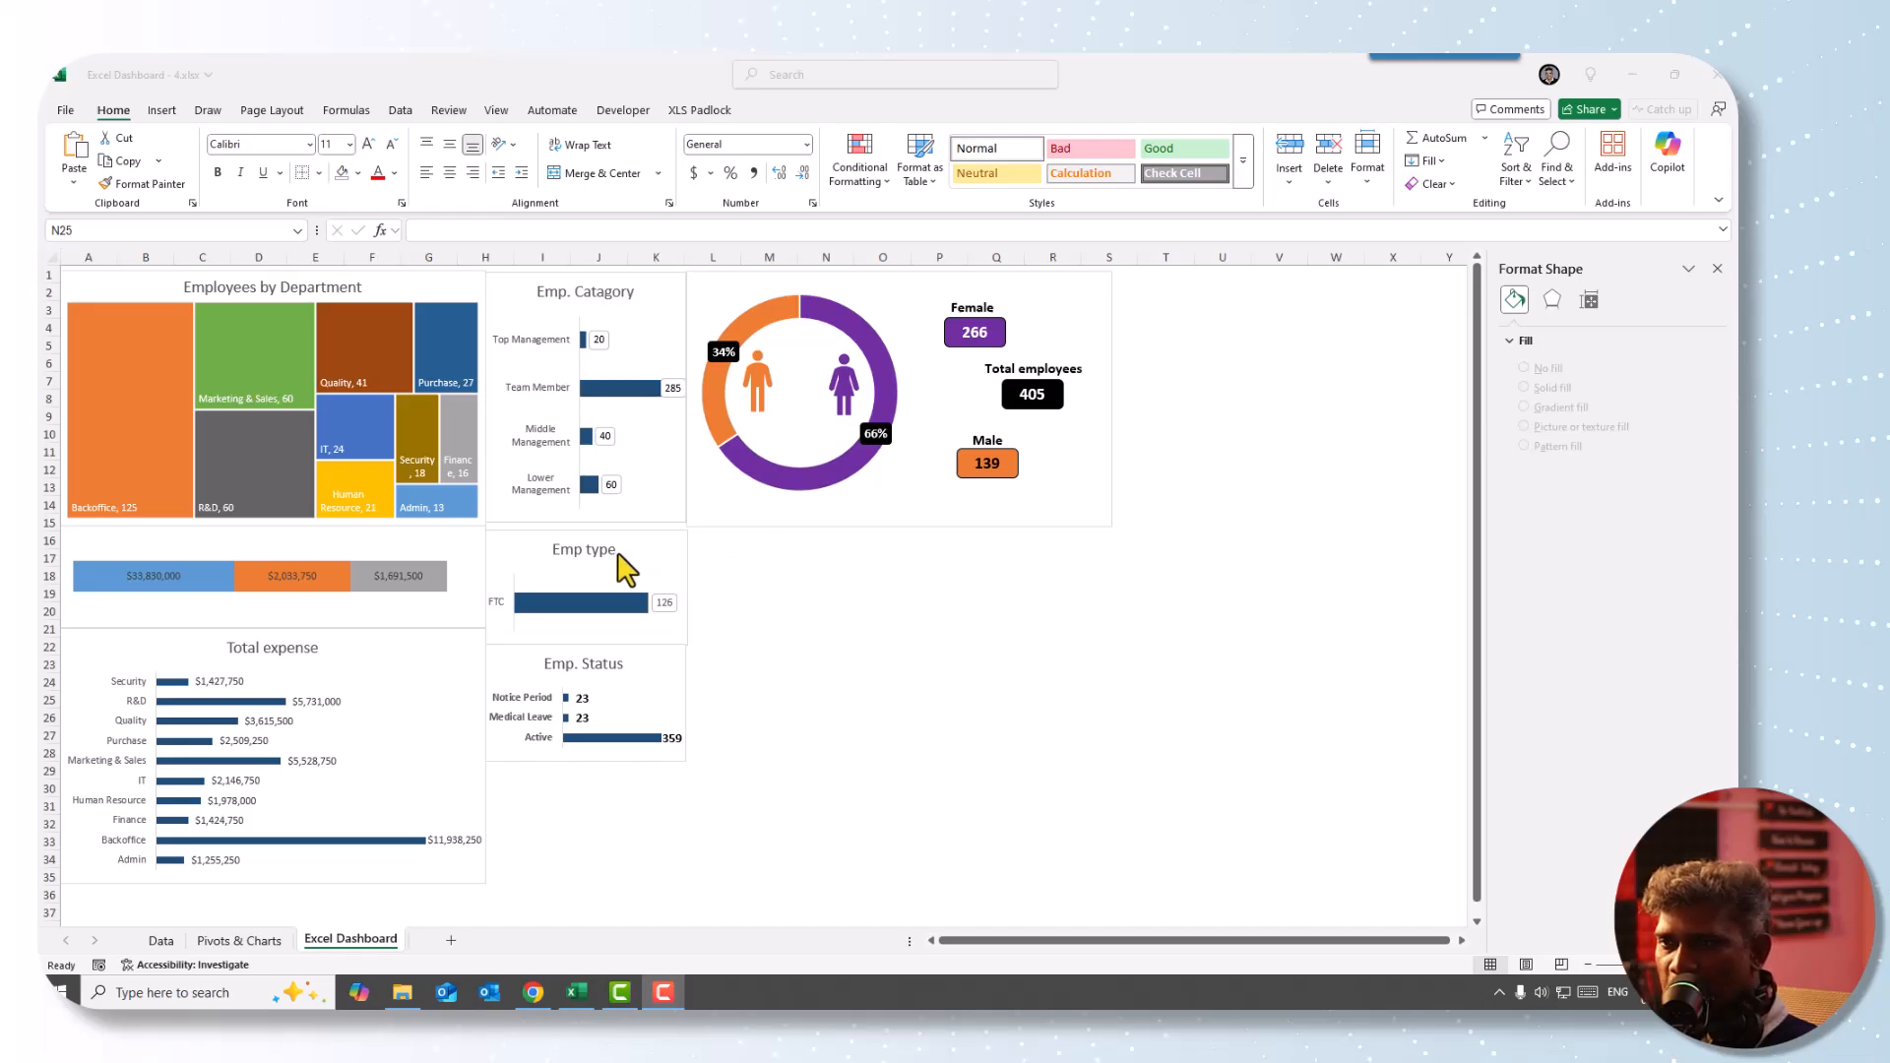
- Move the Emp type and Emp. Status charts together beneath the doughnut chart and widen them to its width
click(671, 542)
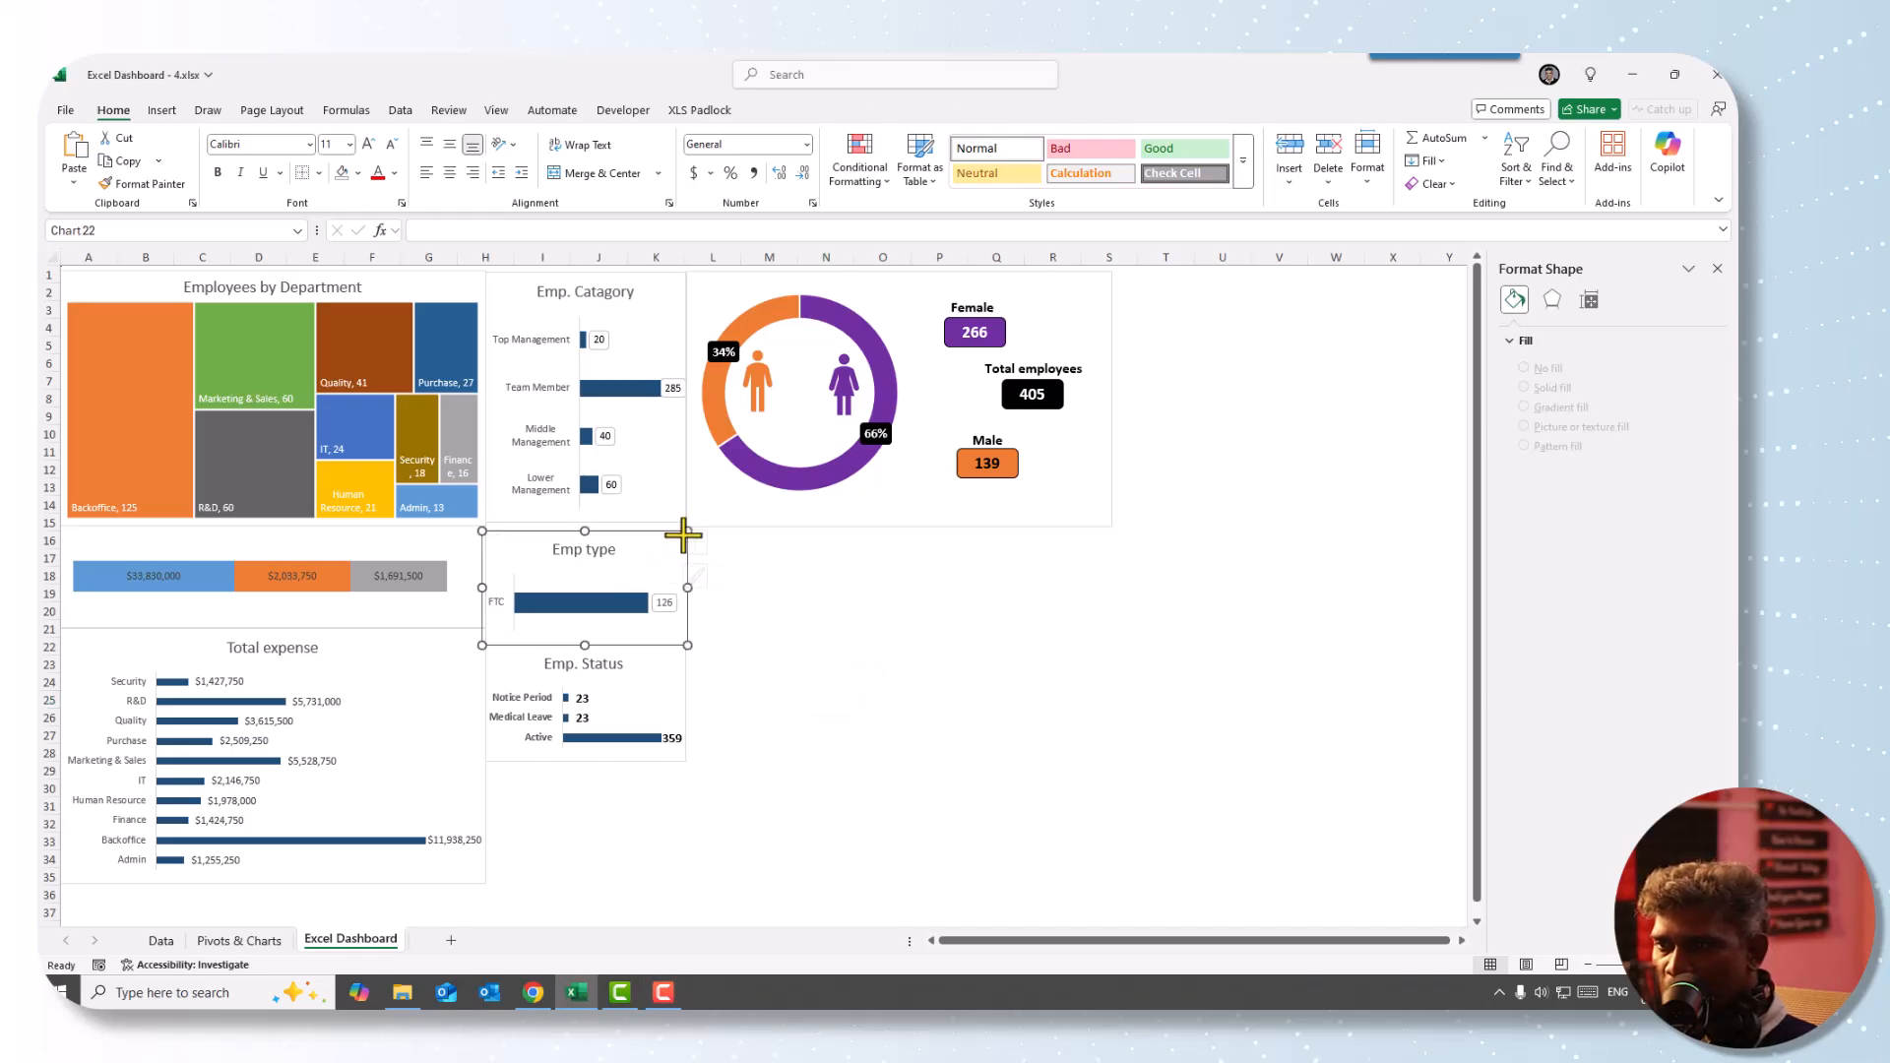
ctrl+click(679, 679)
drag(655, 536, 863, 538)
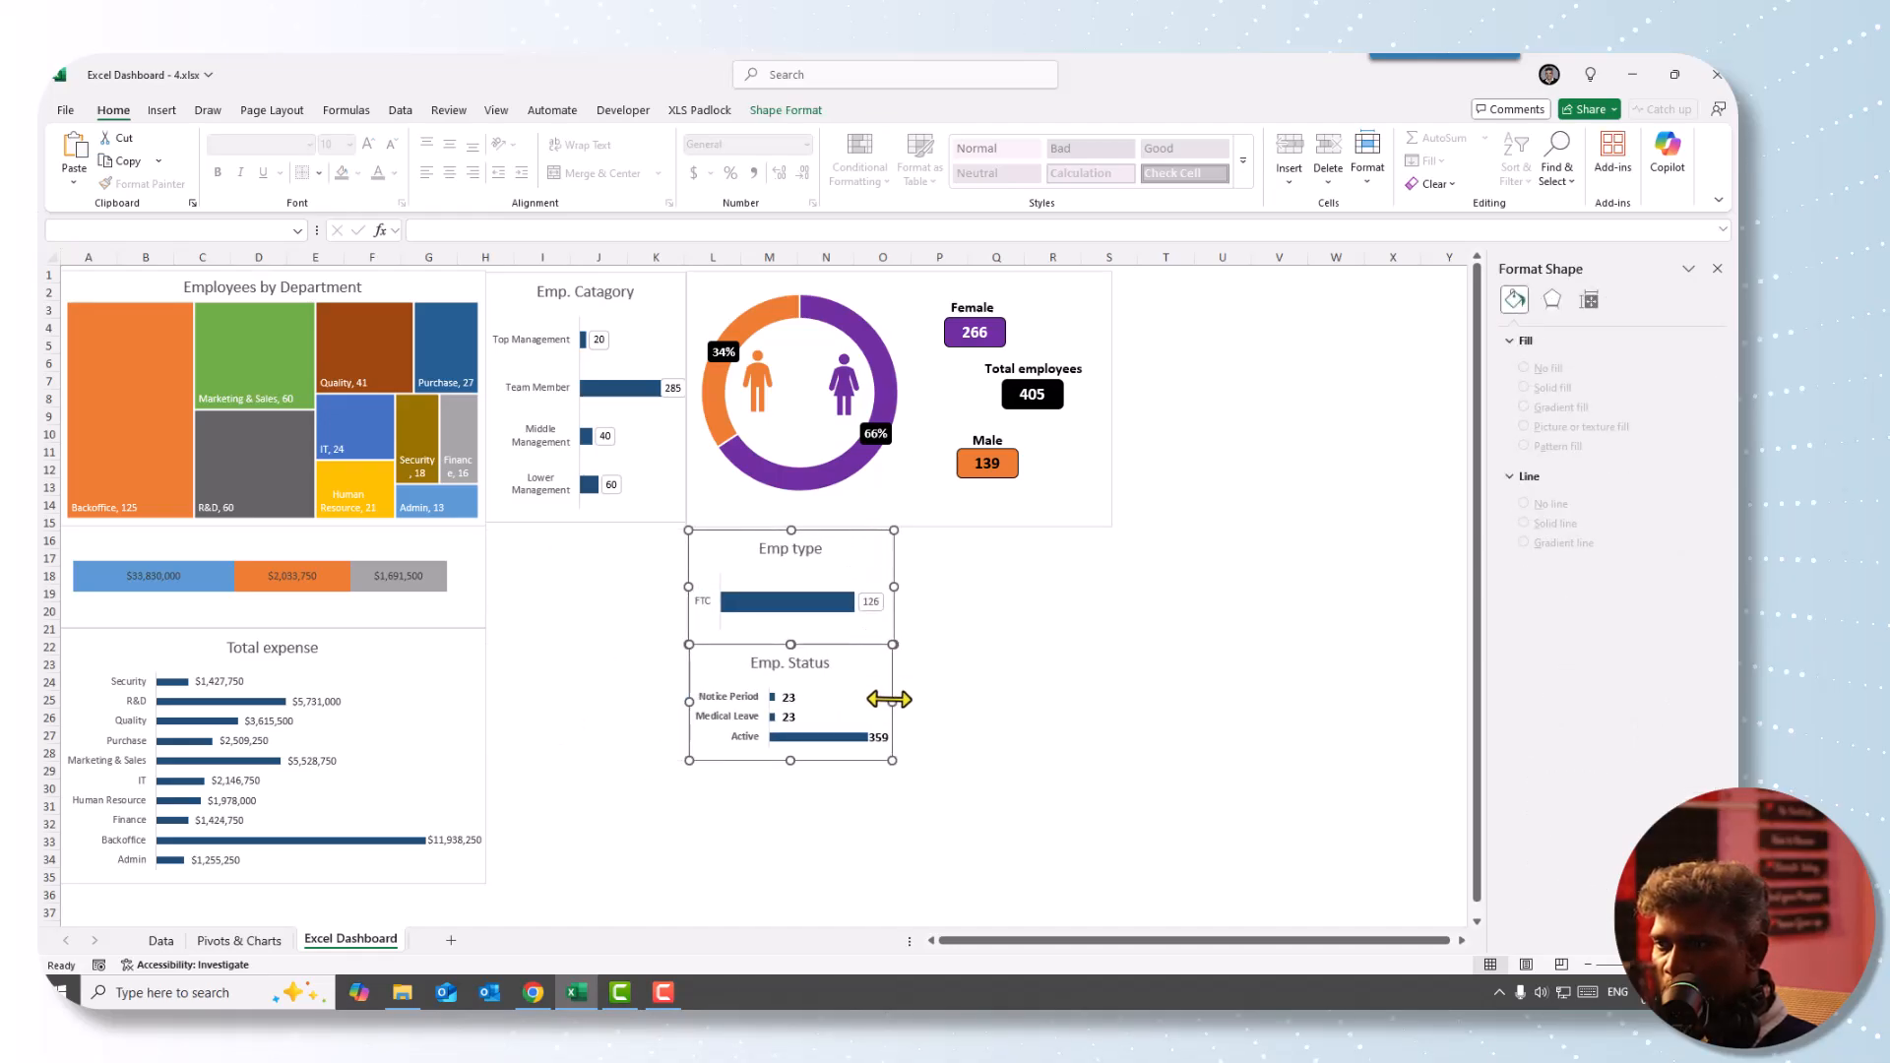
drag(936, 705, 1105, 705)
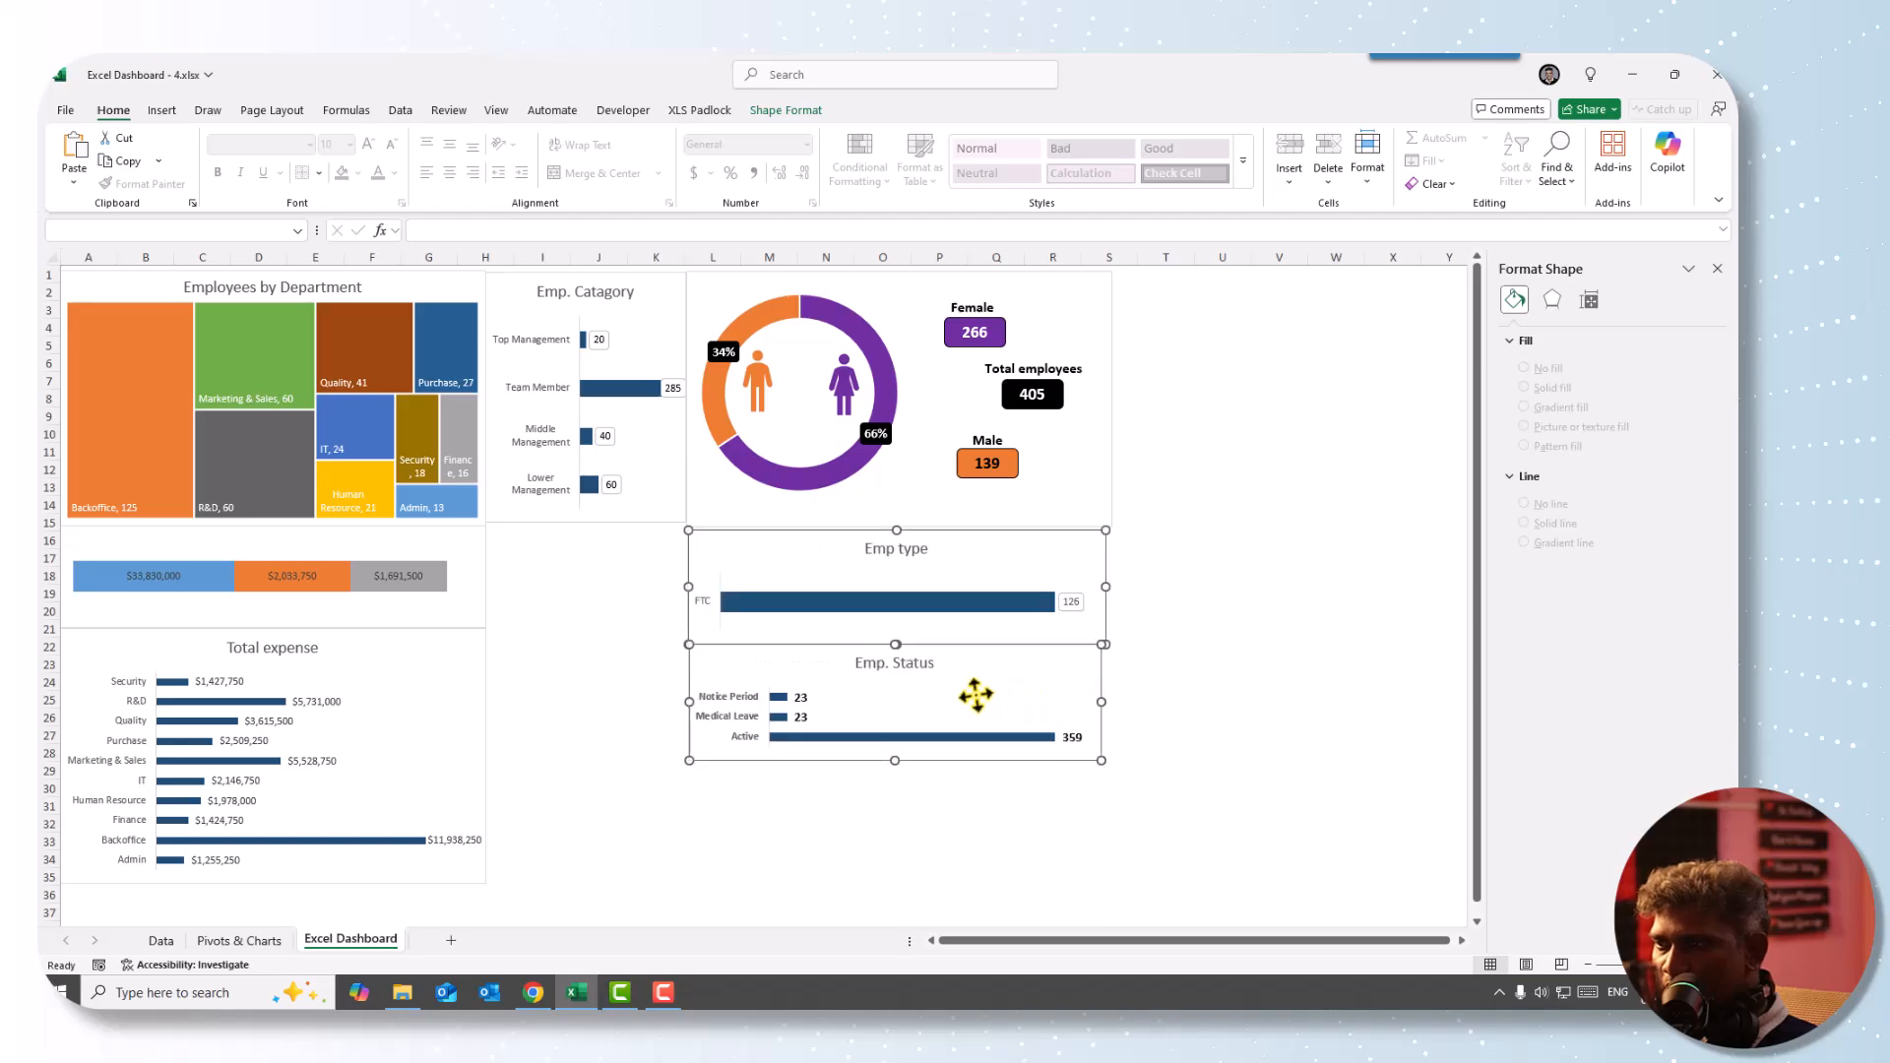
- Shift the stacked expense chart right until its edge meets the Emp type chart
click(371, 650)
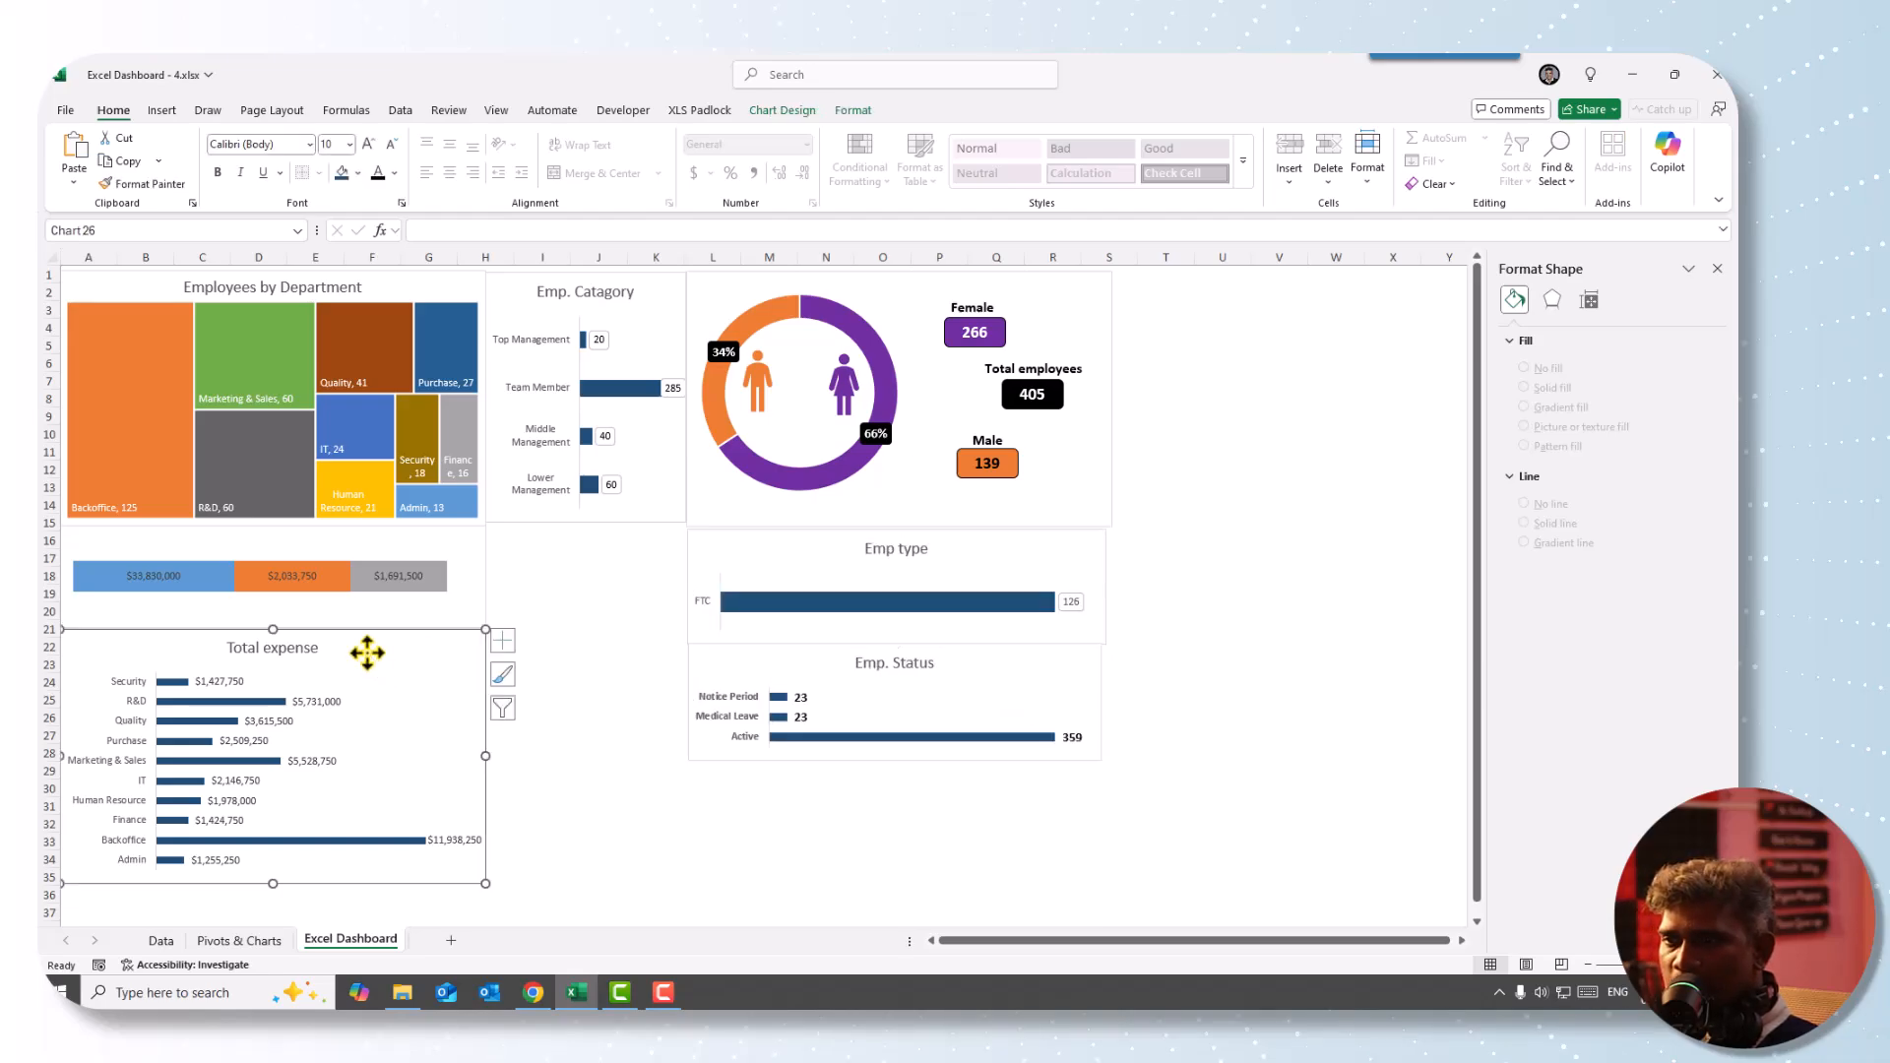
click(380, 611)
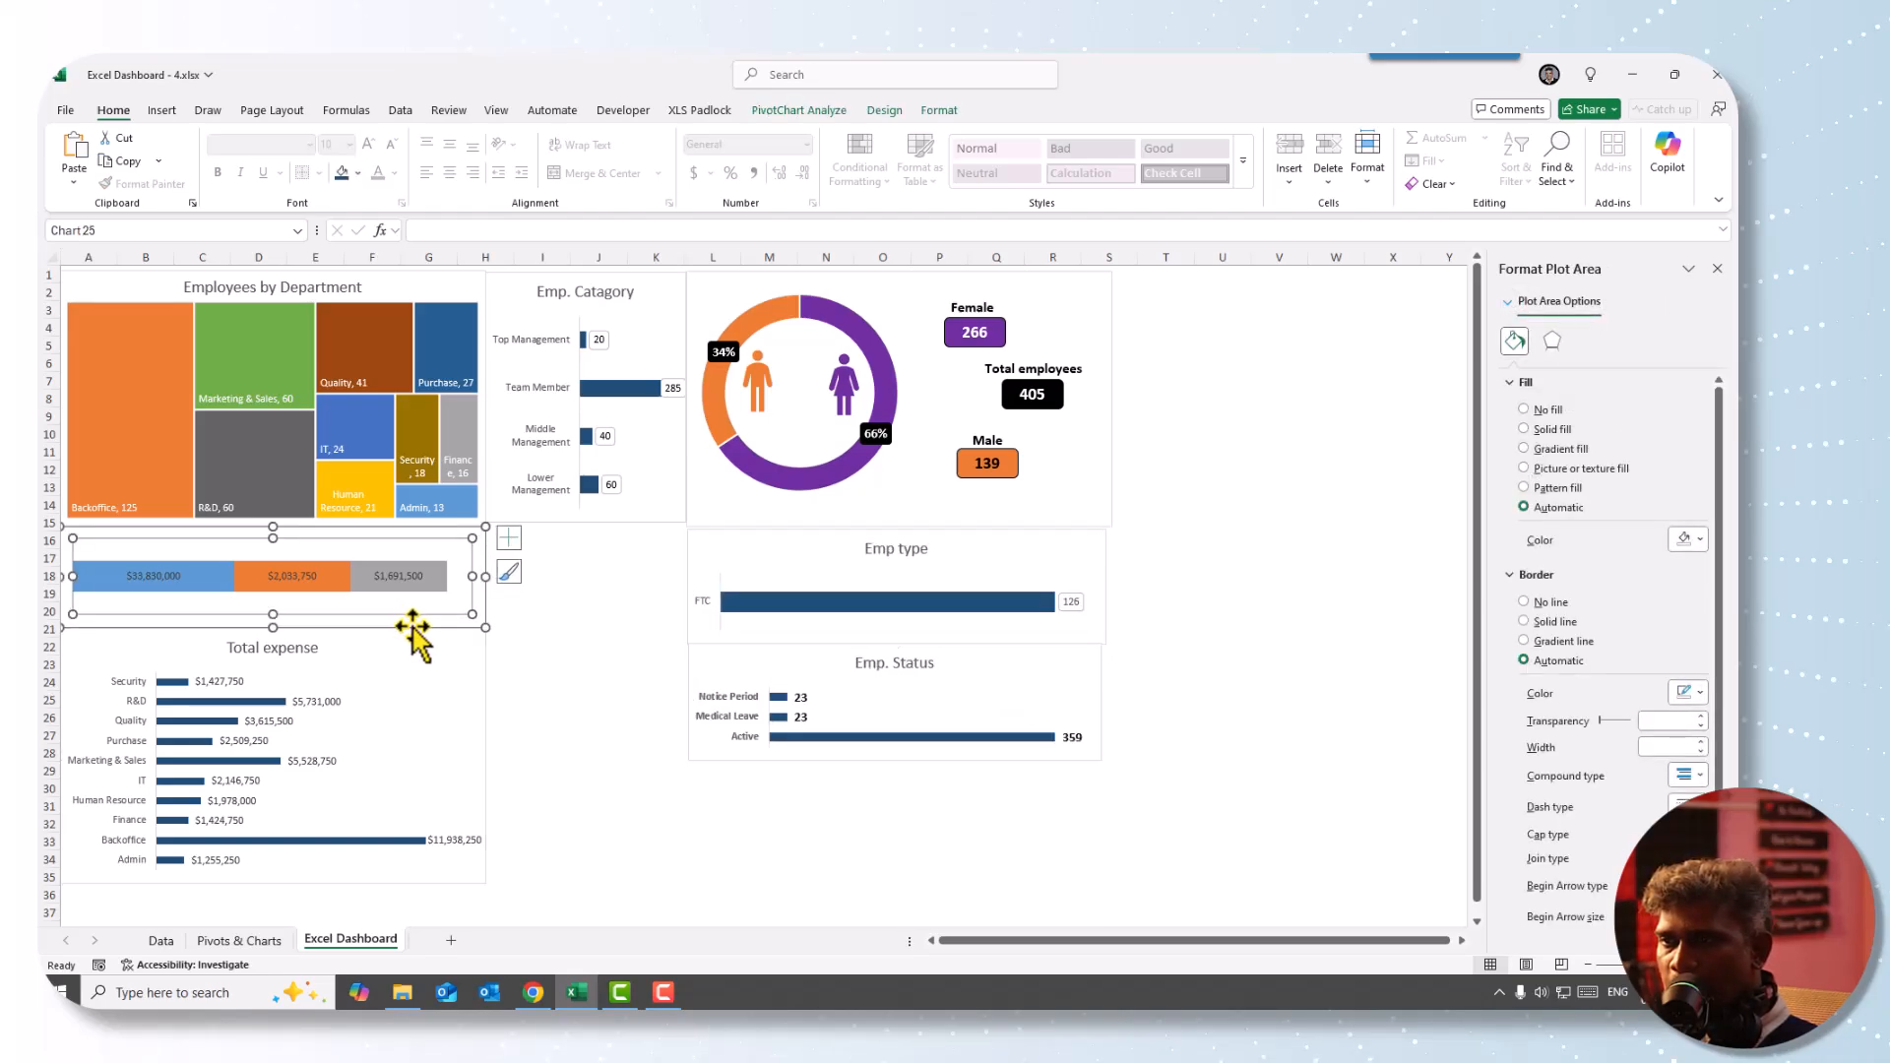
click(414, 622)
drag(414, 620, 556, 619)
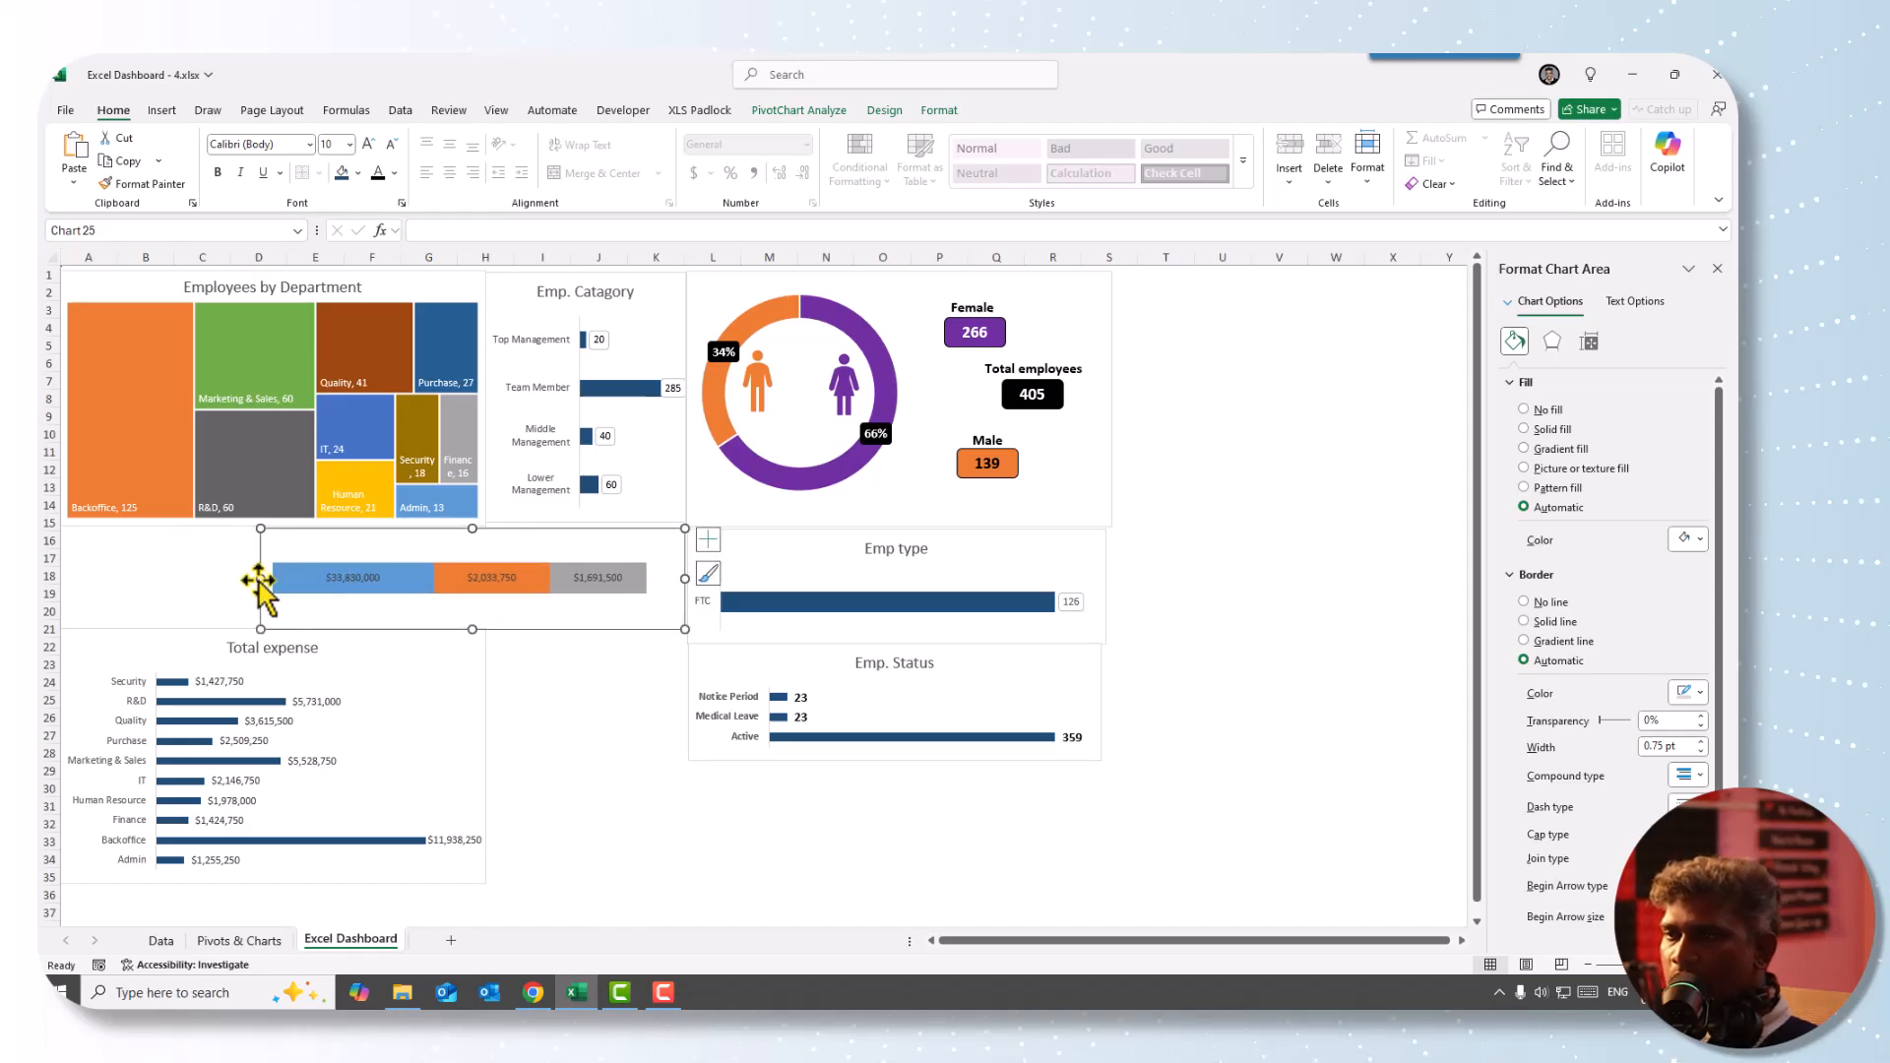
- Change the stacked expense chart's type to Clustered Column
click(813, 111)
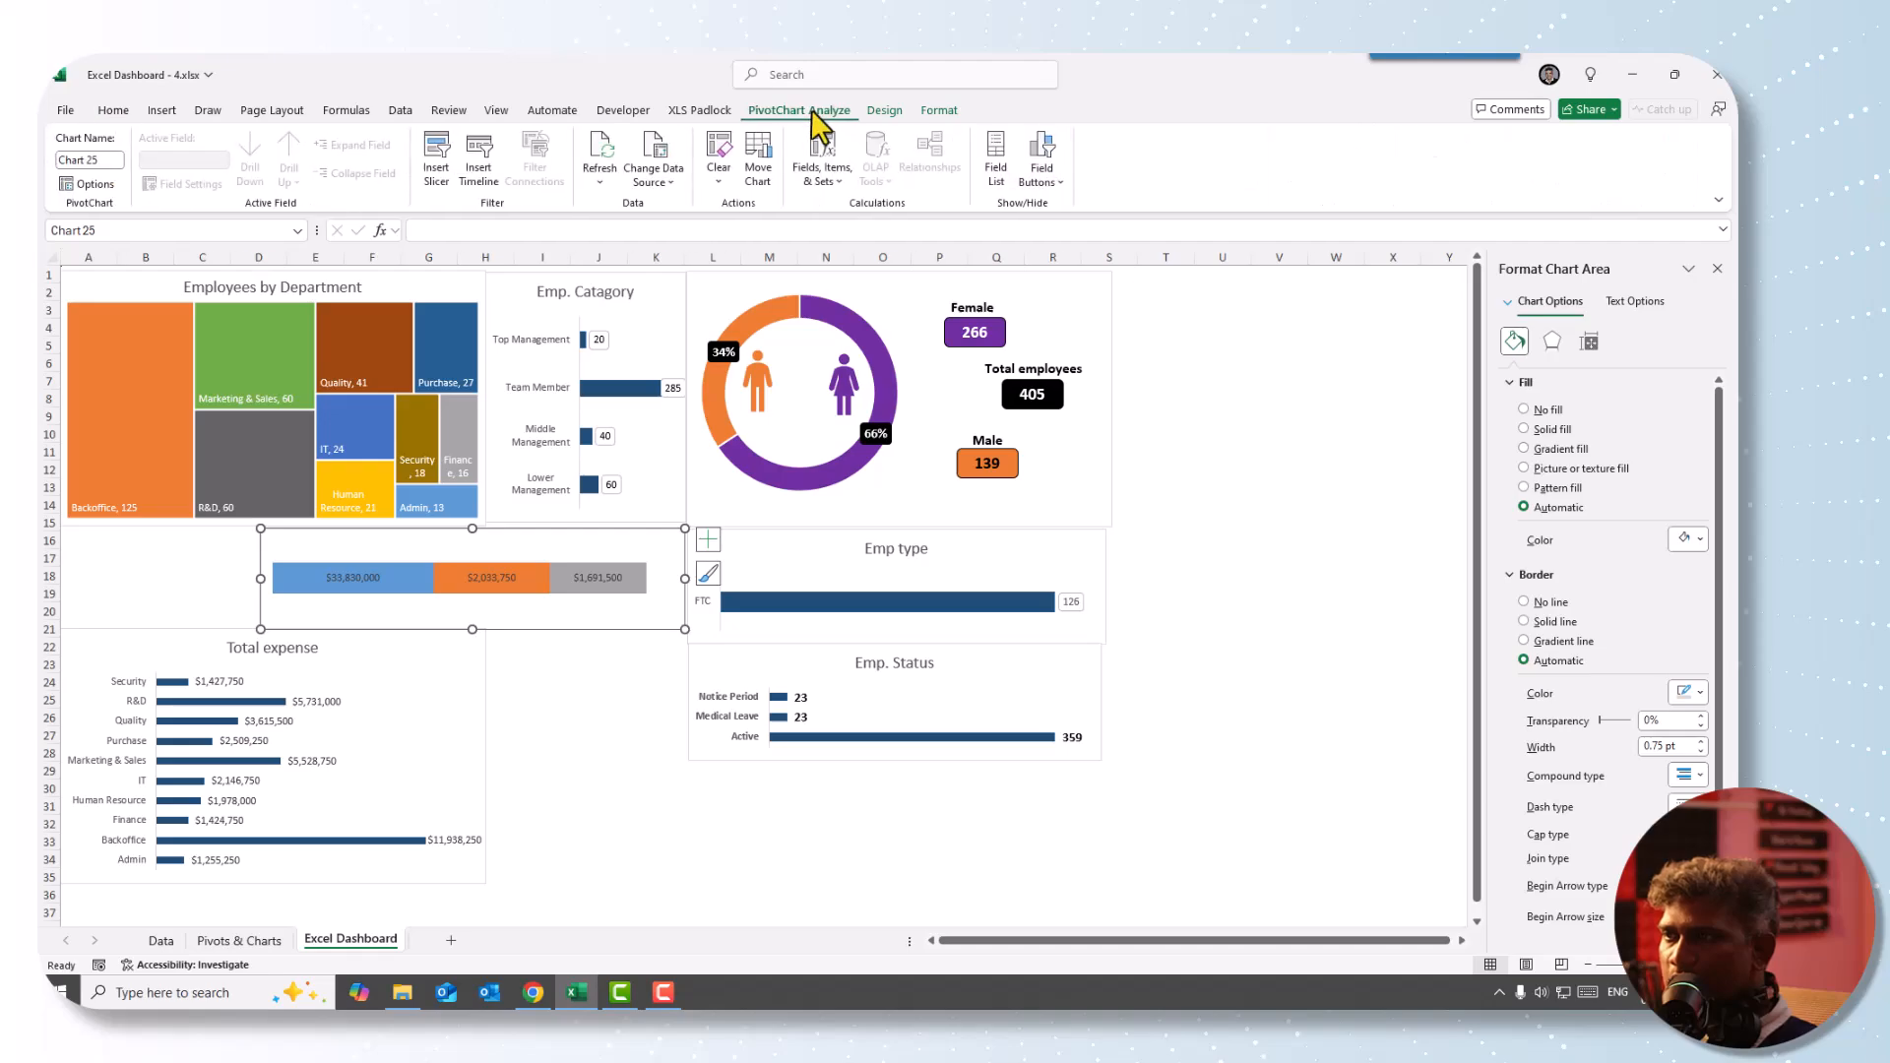
click(883, 110)
click(1025, 168)
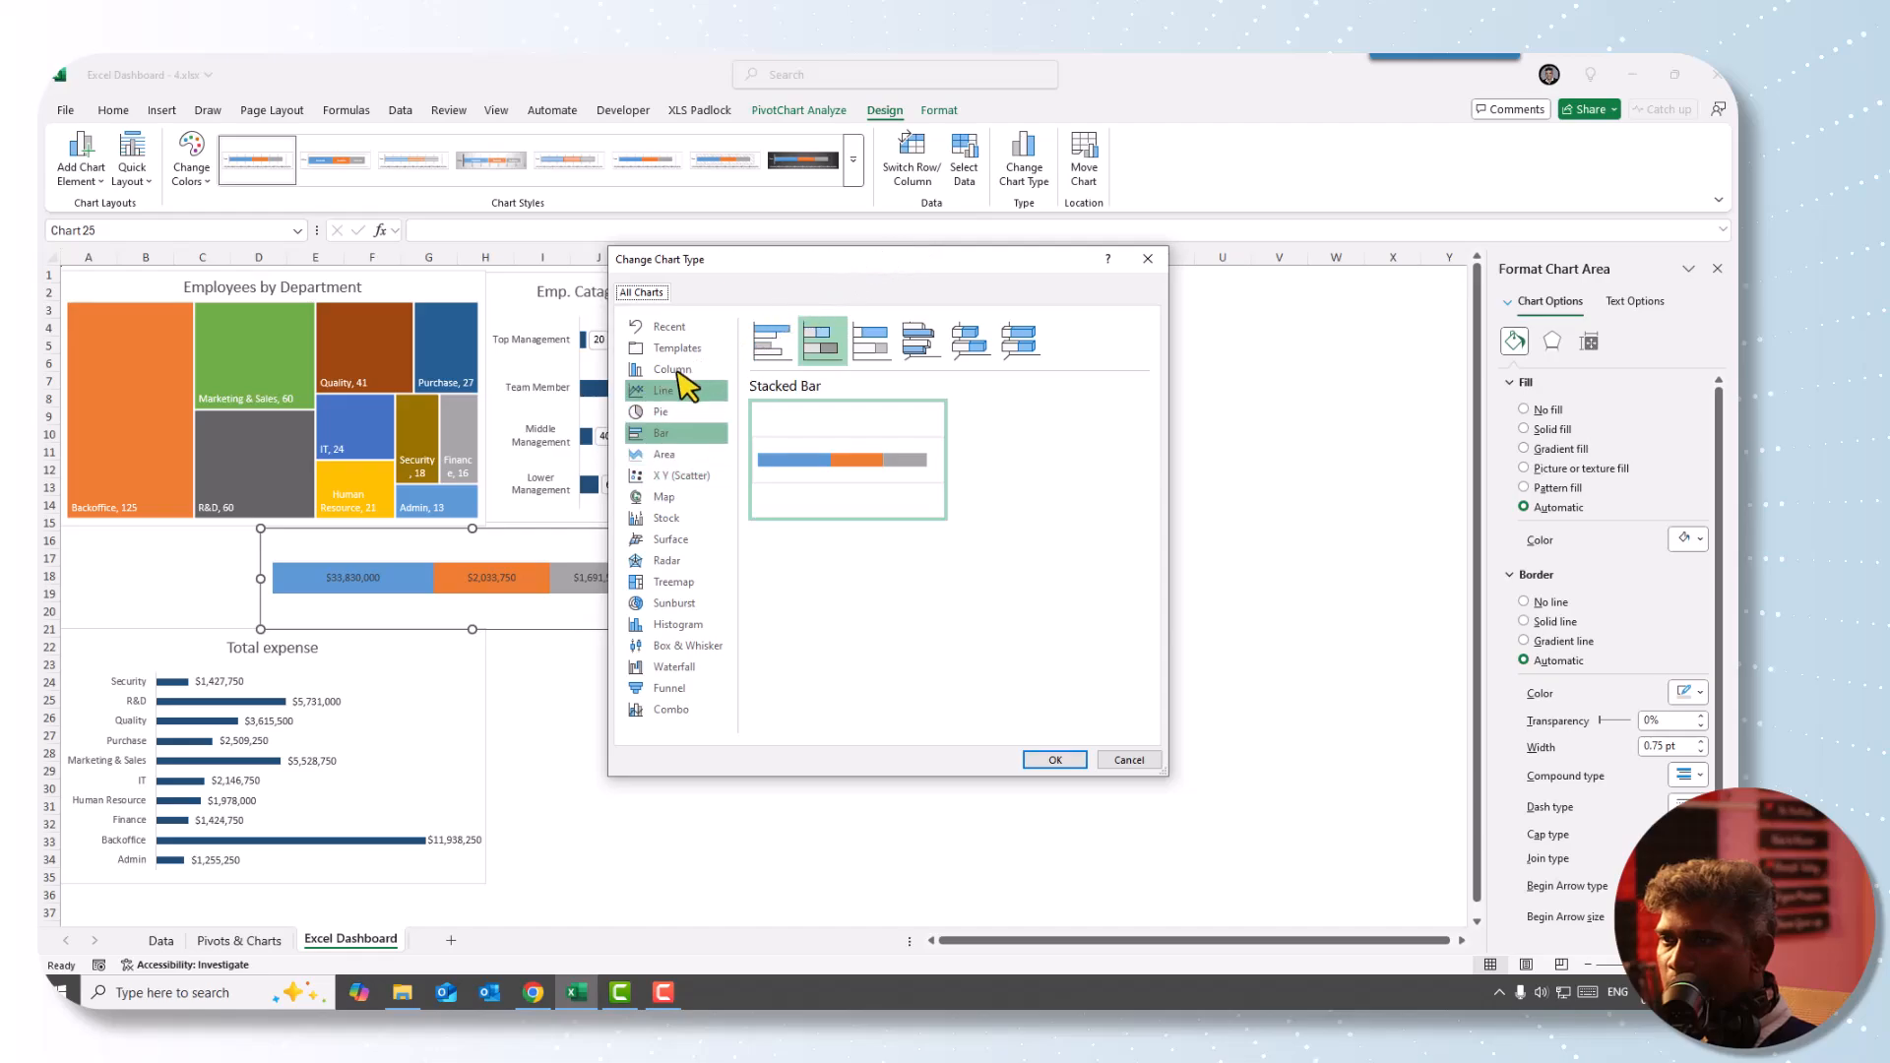
click(675, 370)
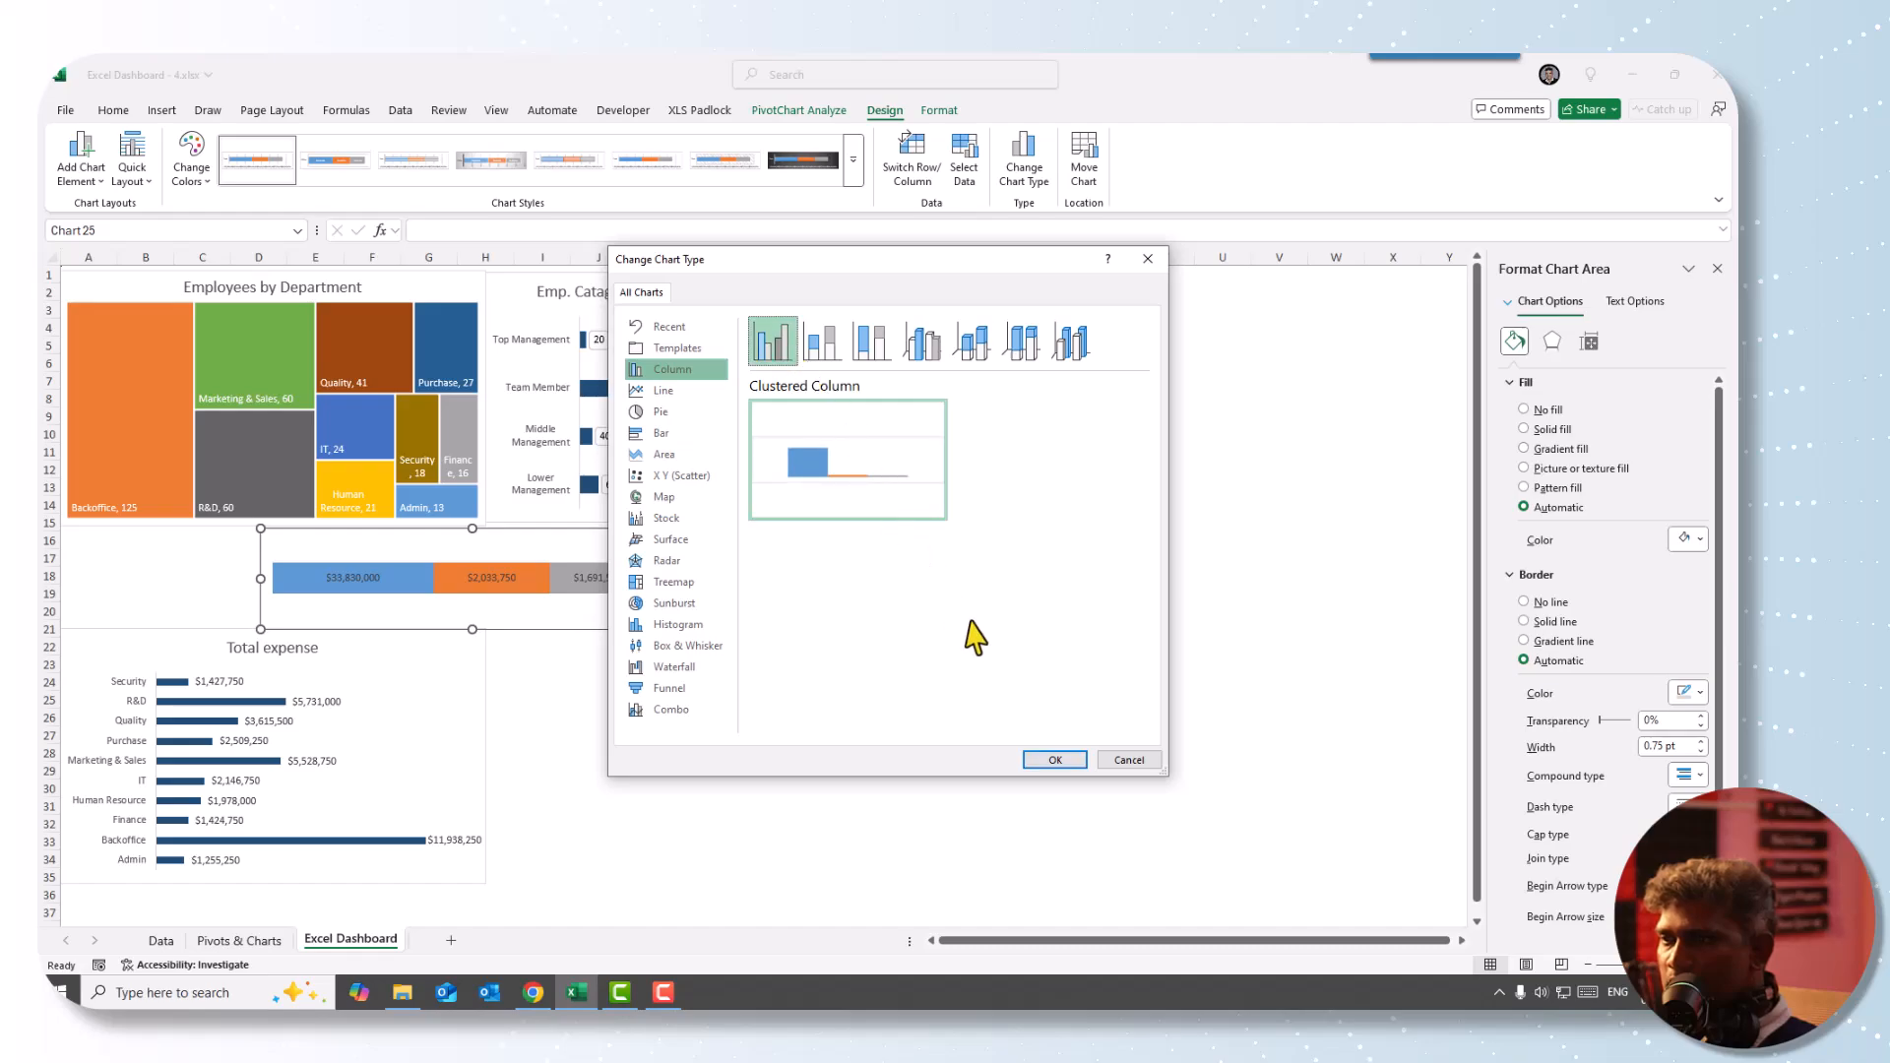
click(1063, 762)
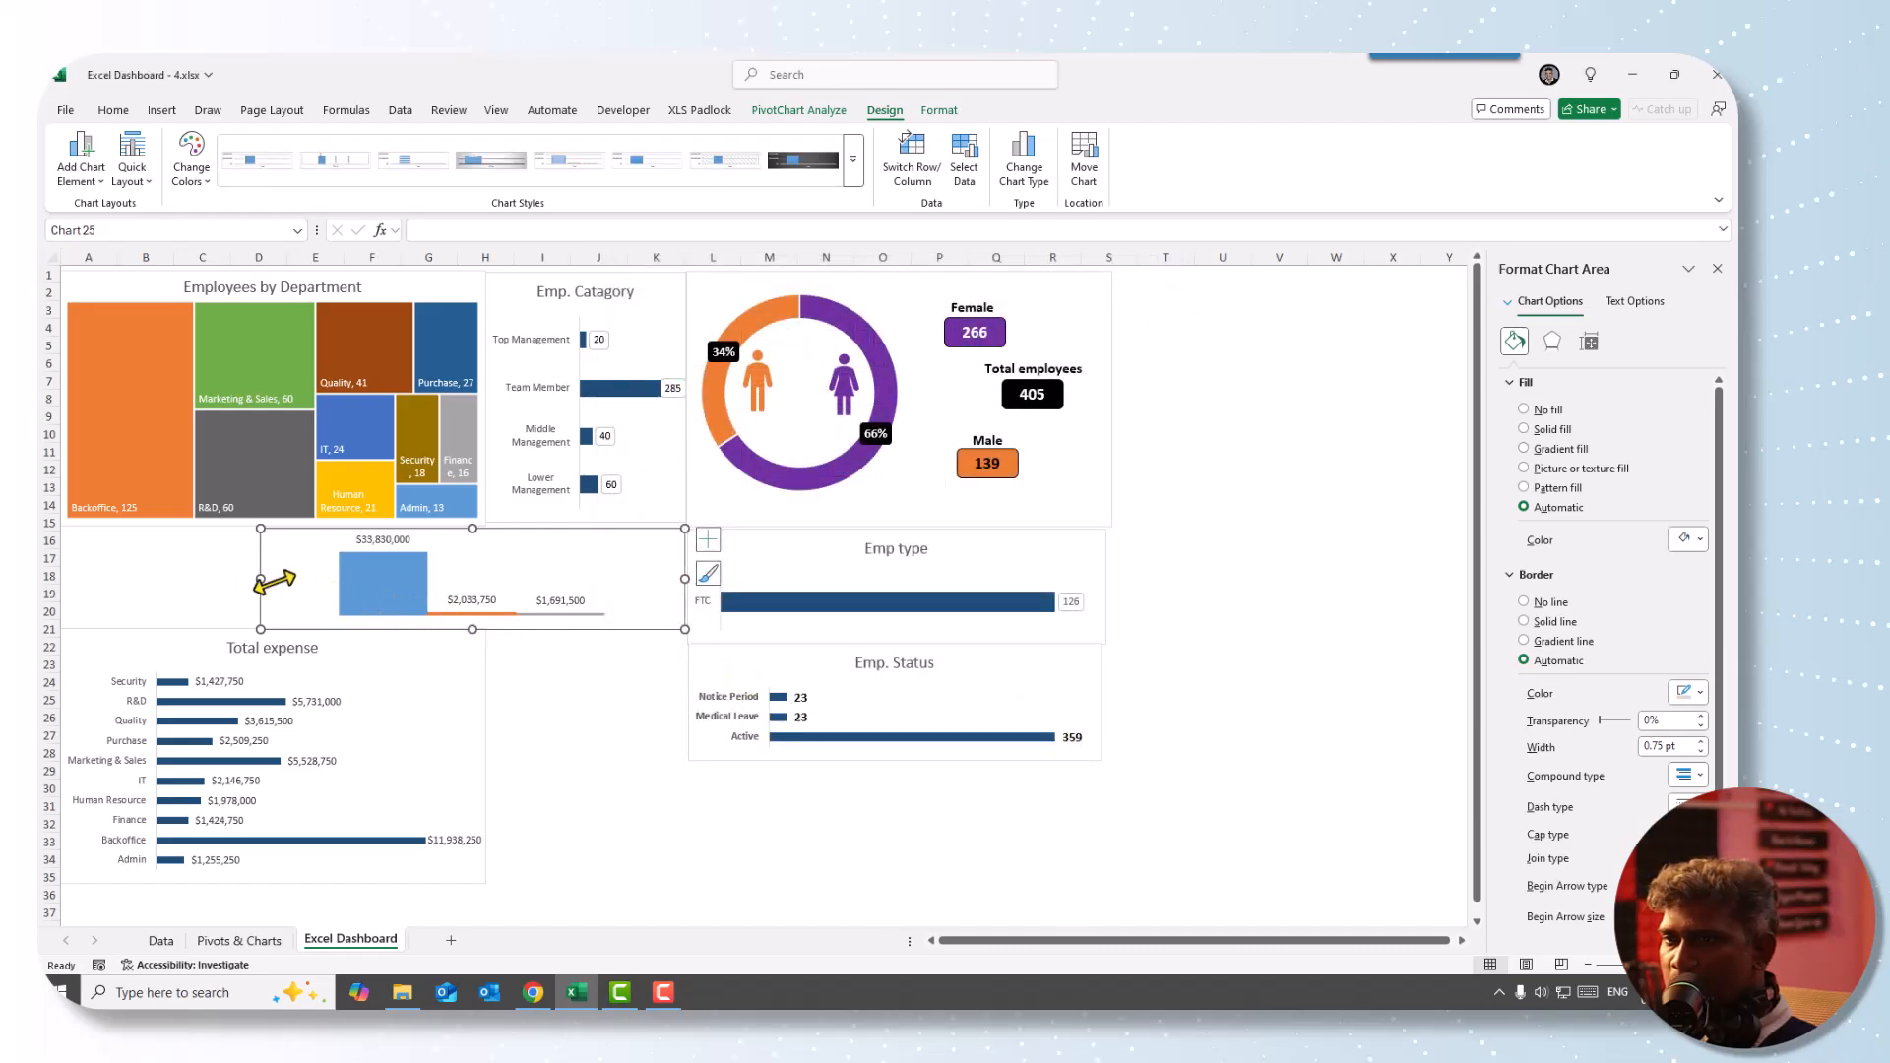
- Move the Total expense chart up beneath Employees by Department, and resize the expense column chart to fit beside it at matching height
drag(260, 579, 393, 549)
click(409, 645)
click(672, 601)
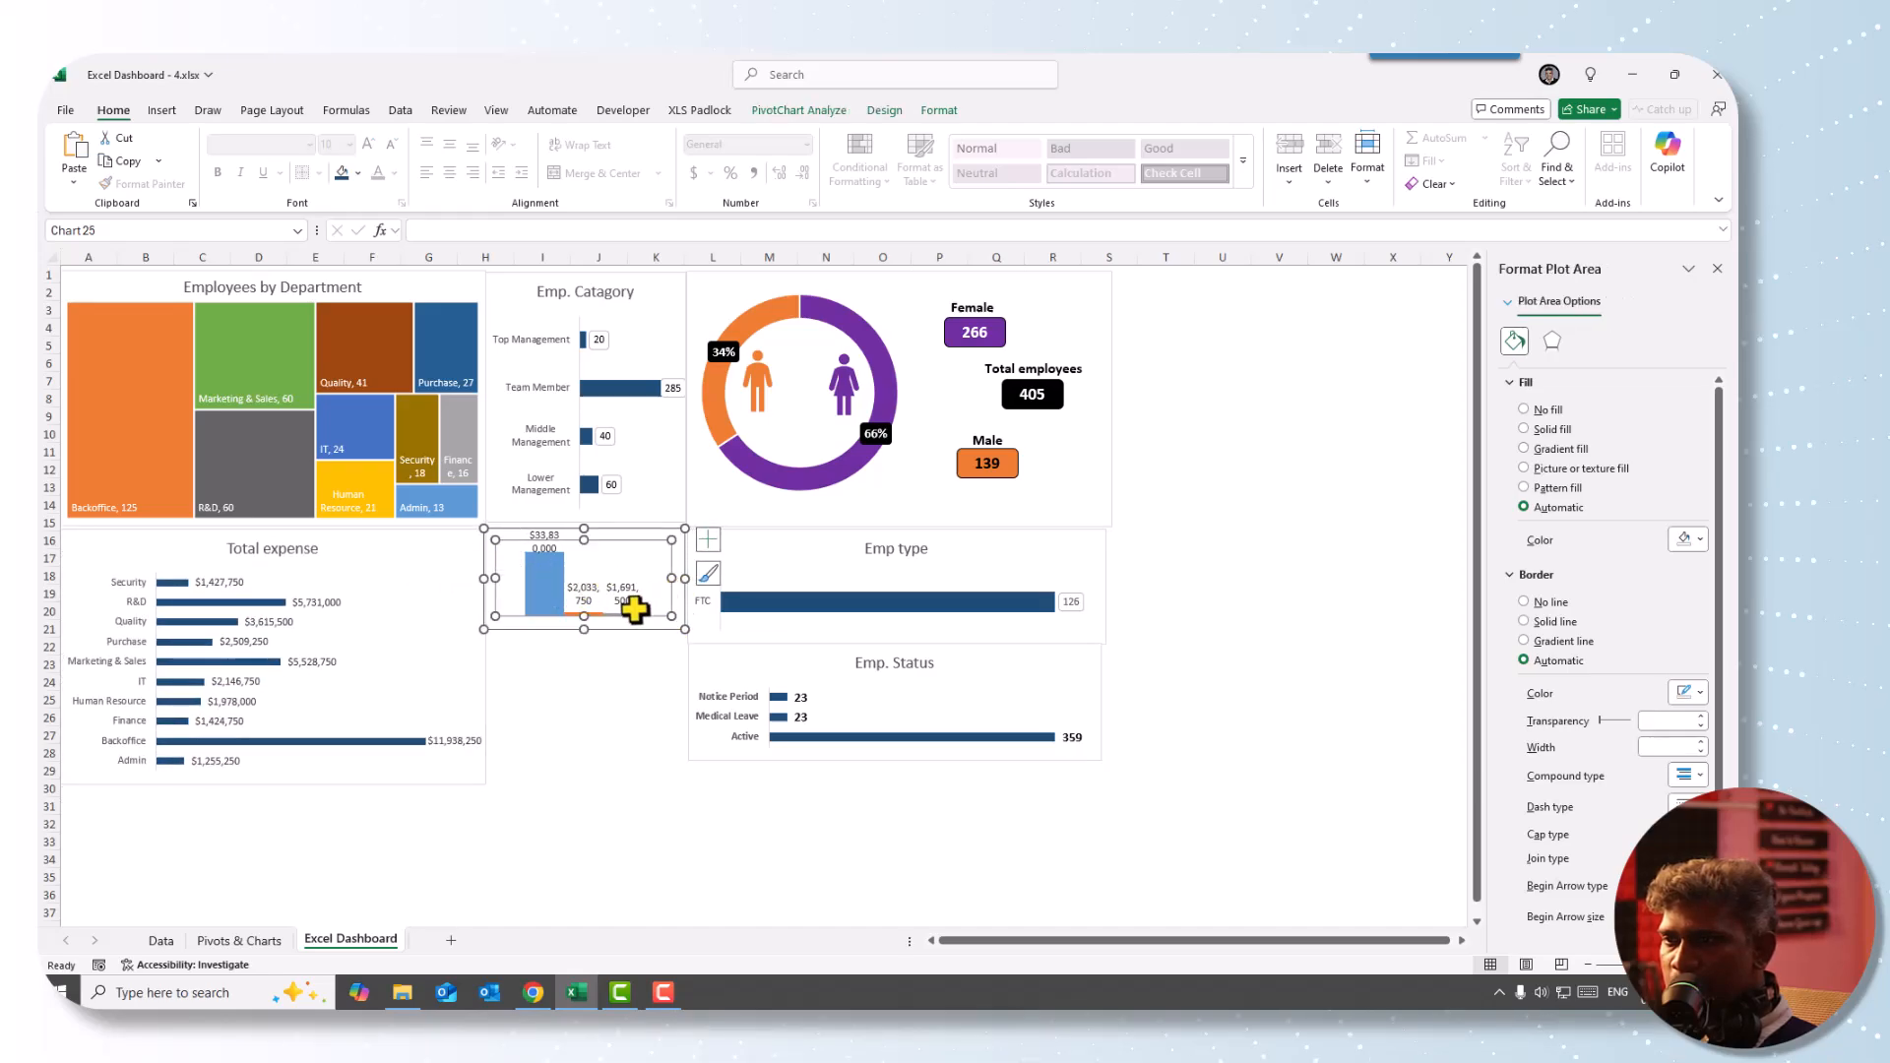
drag(585, 630, 589, 784)
- Narrow the Emp type and Emp. Status charts together from their left edge so they start at column N
click(751, 566)
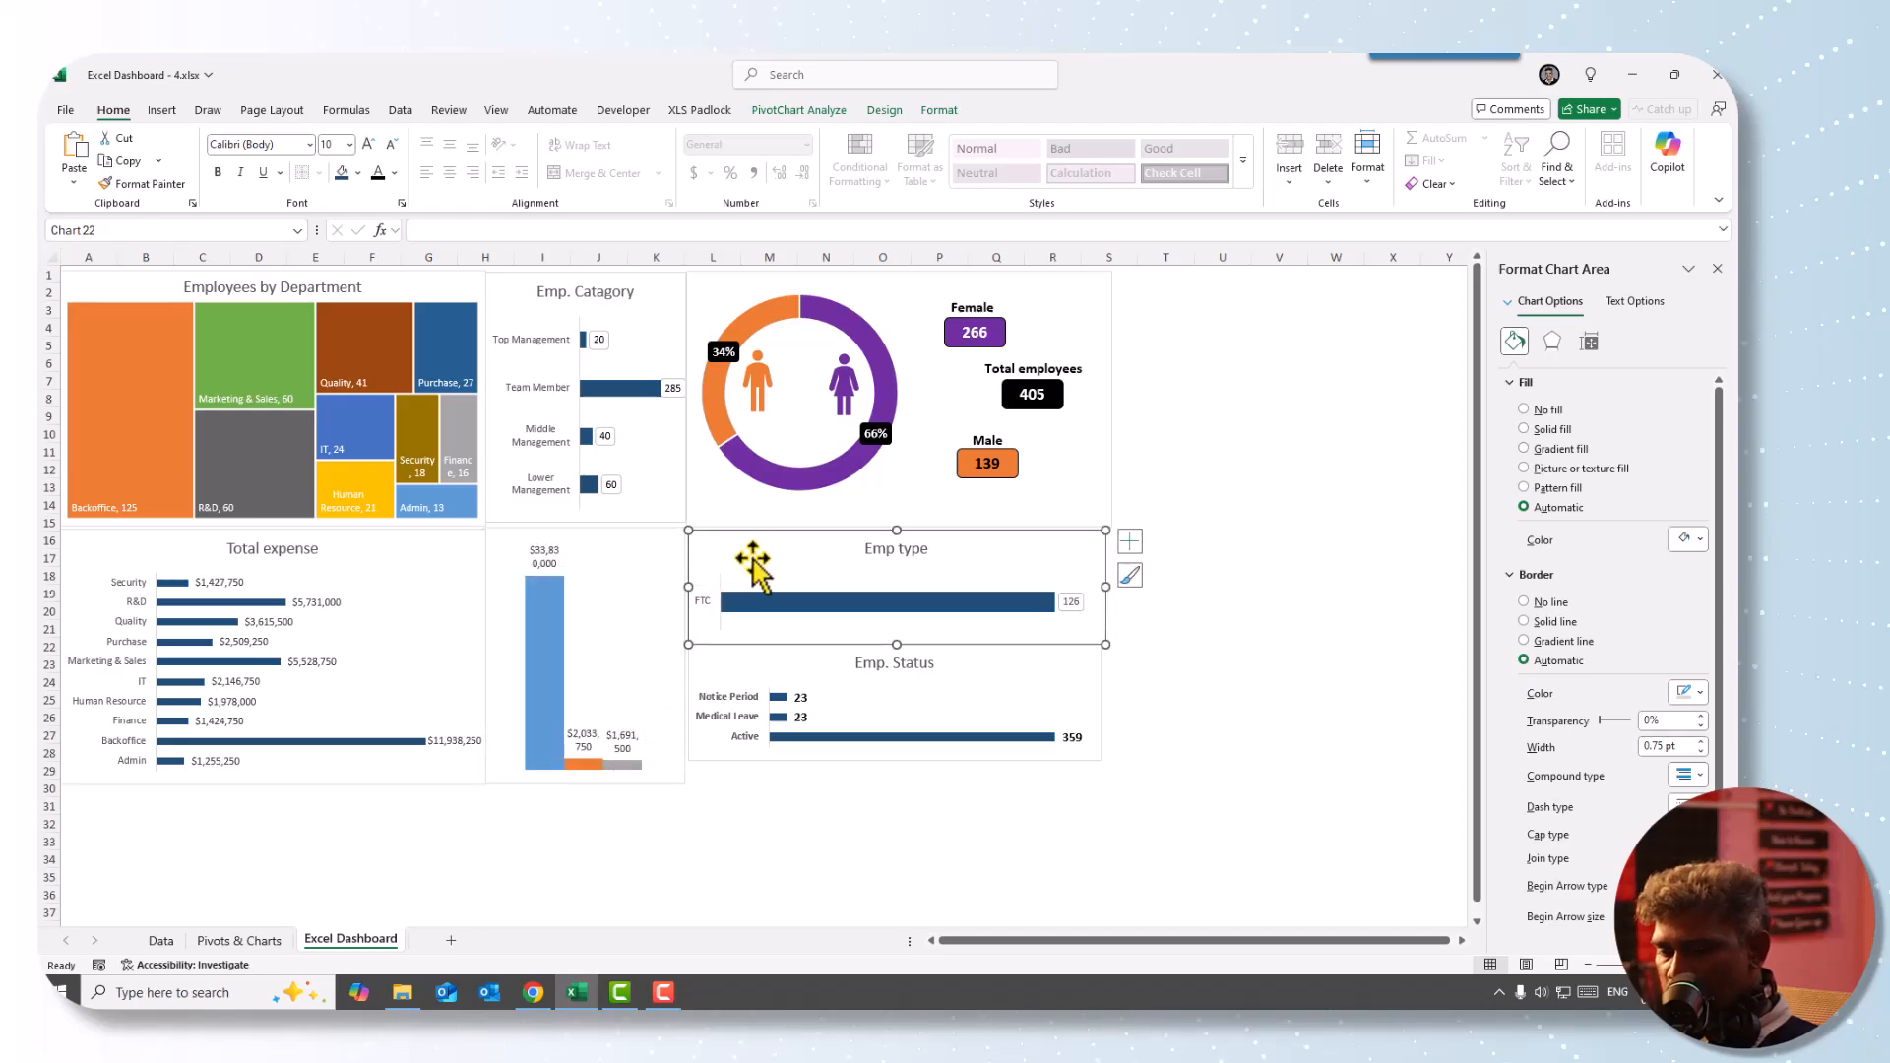
ctrl+click(742, 659)
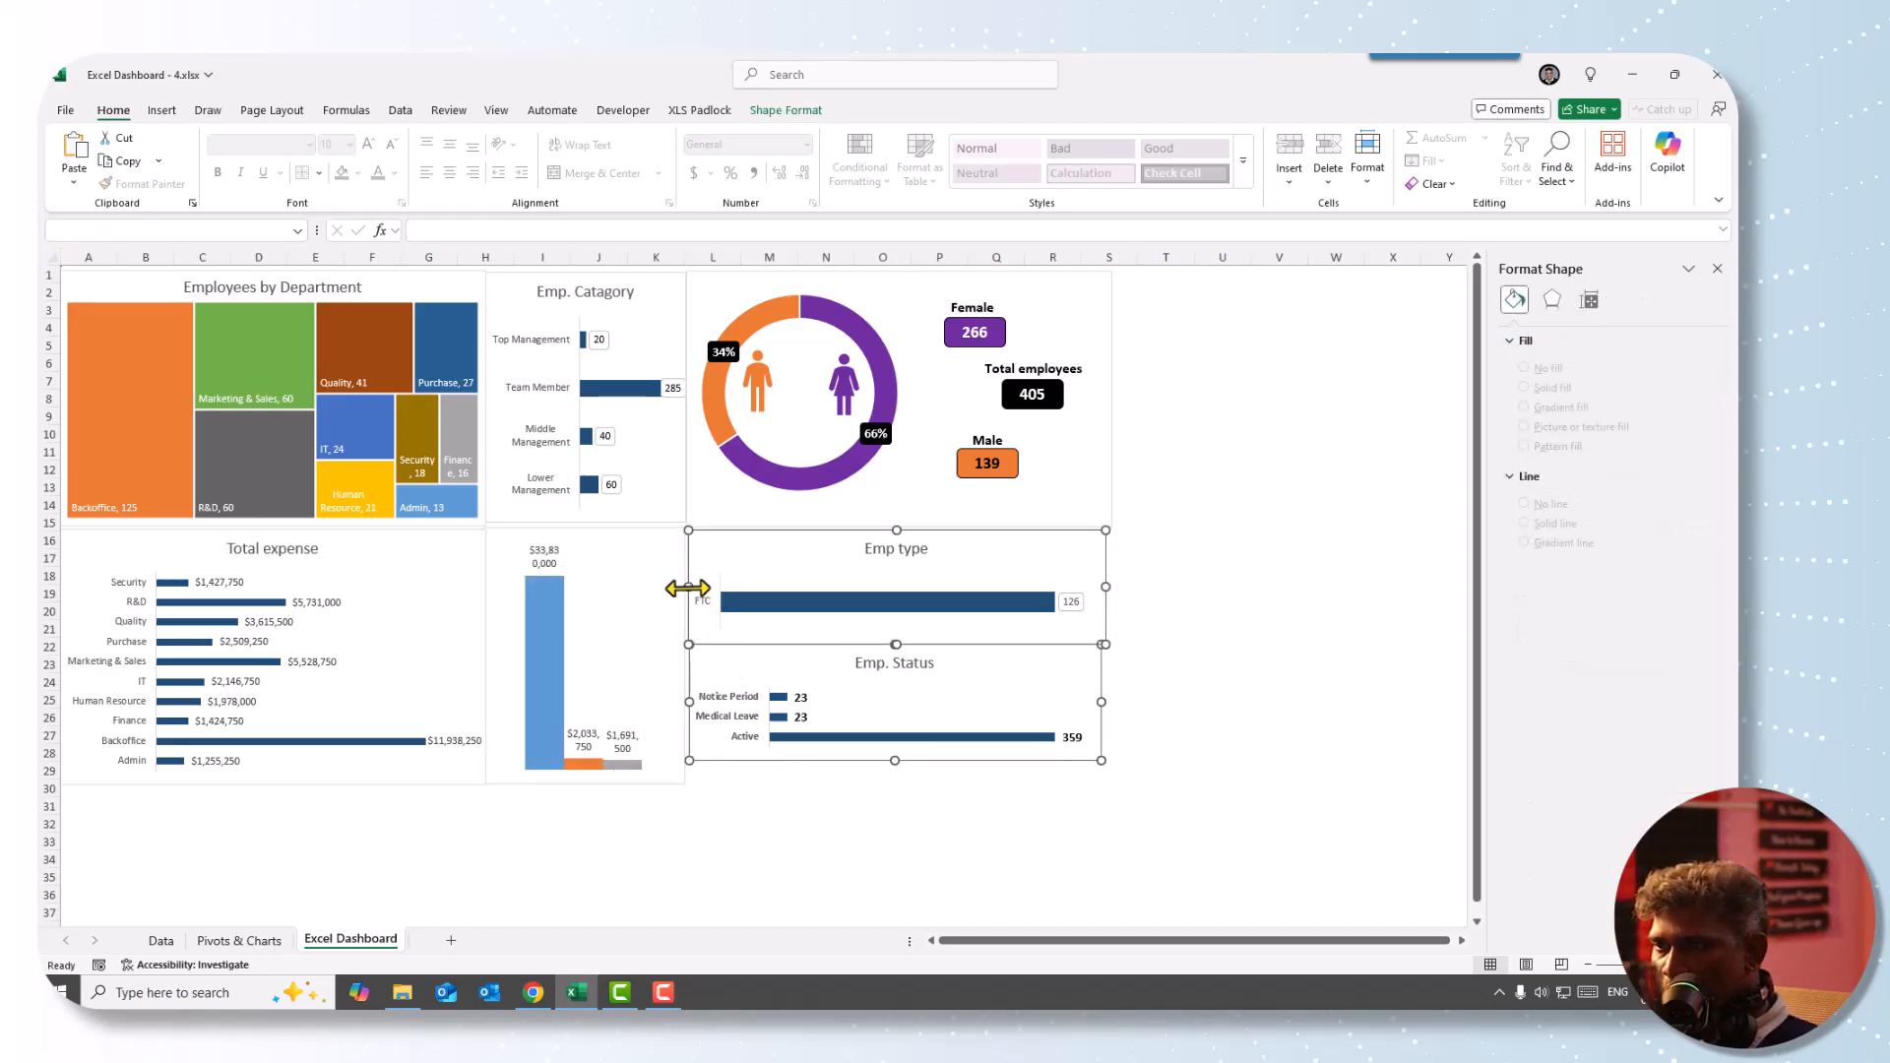
drag(729, 590, 827, 592)
click(677, 557)
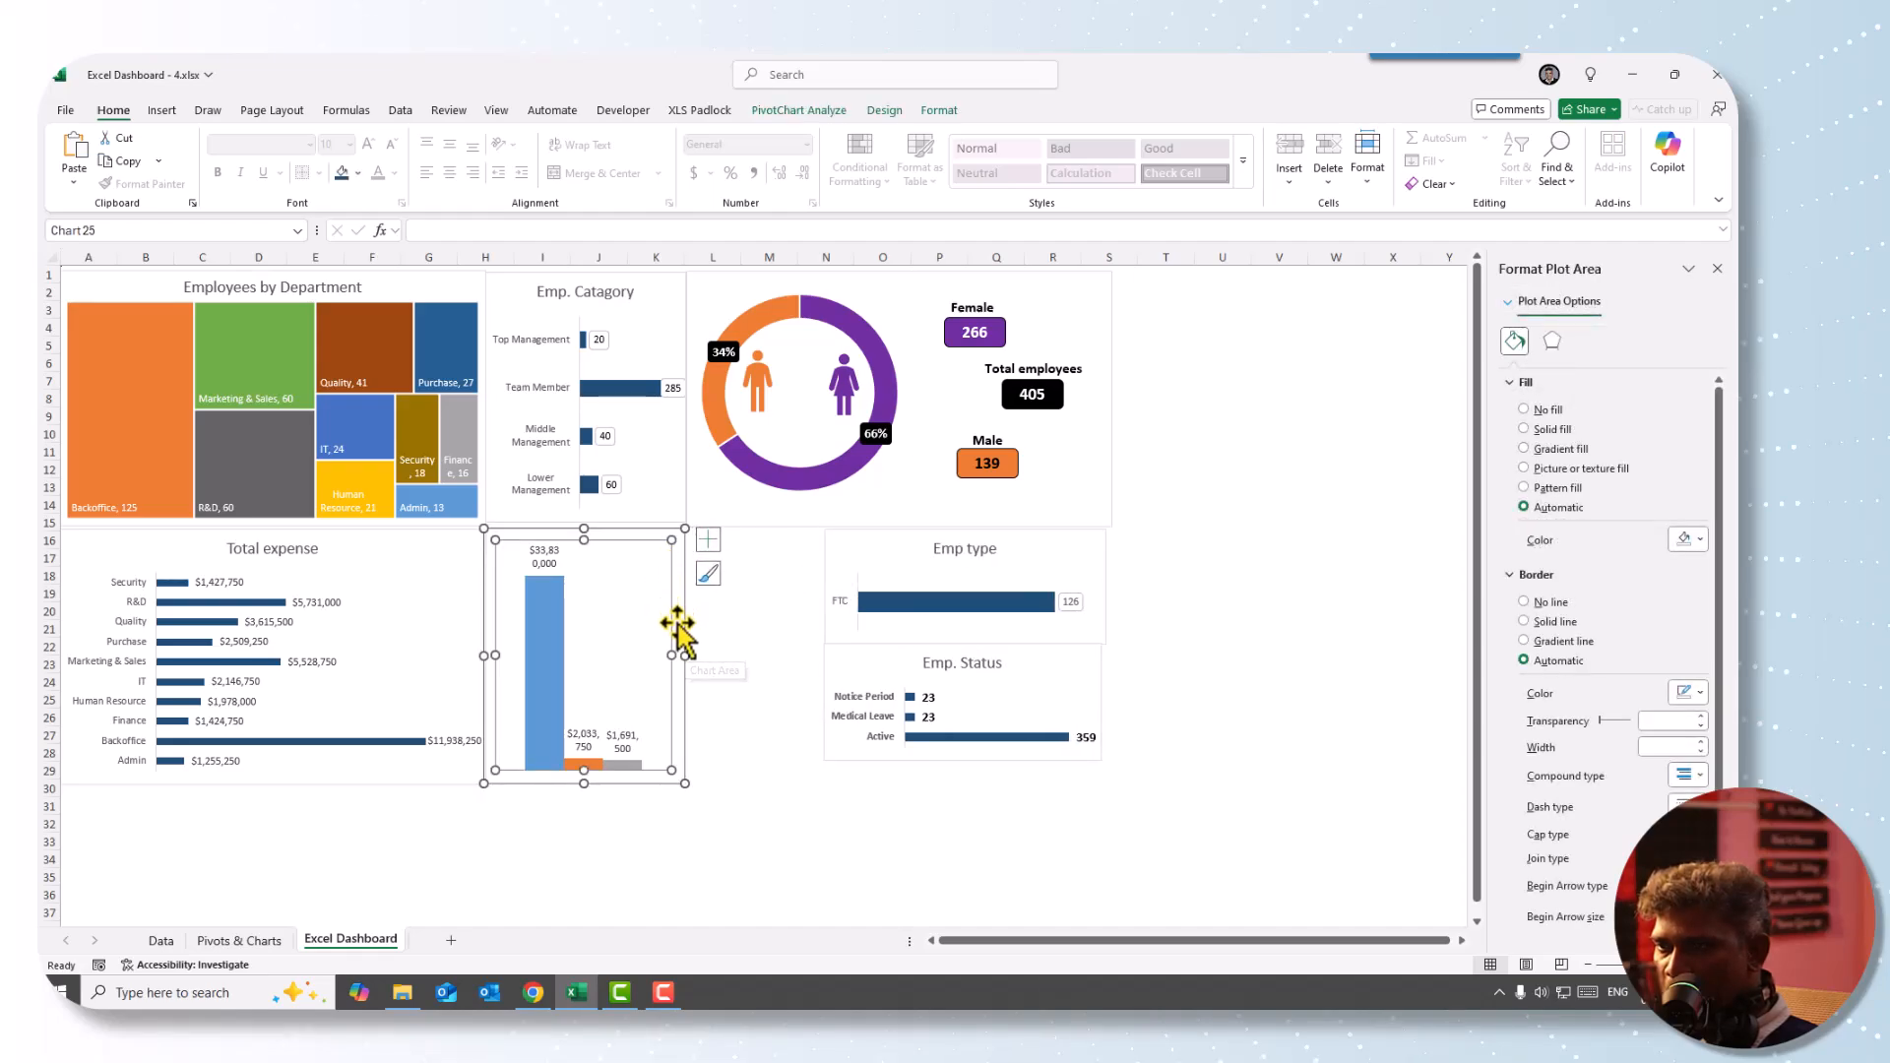
- Widen the expense column chart to meet the Emp type chart, and extend the Emp. Catagory chart's lower edge to the chart beneath
drag(684, 655, 823, 672)
click(1221, 628)
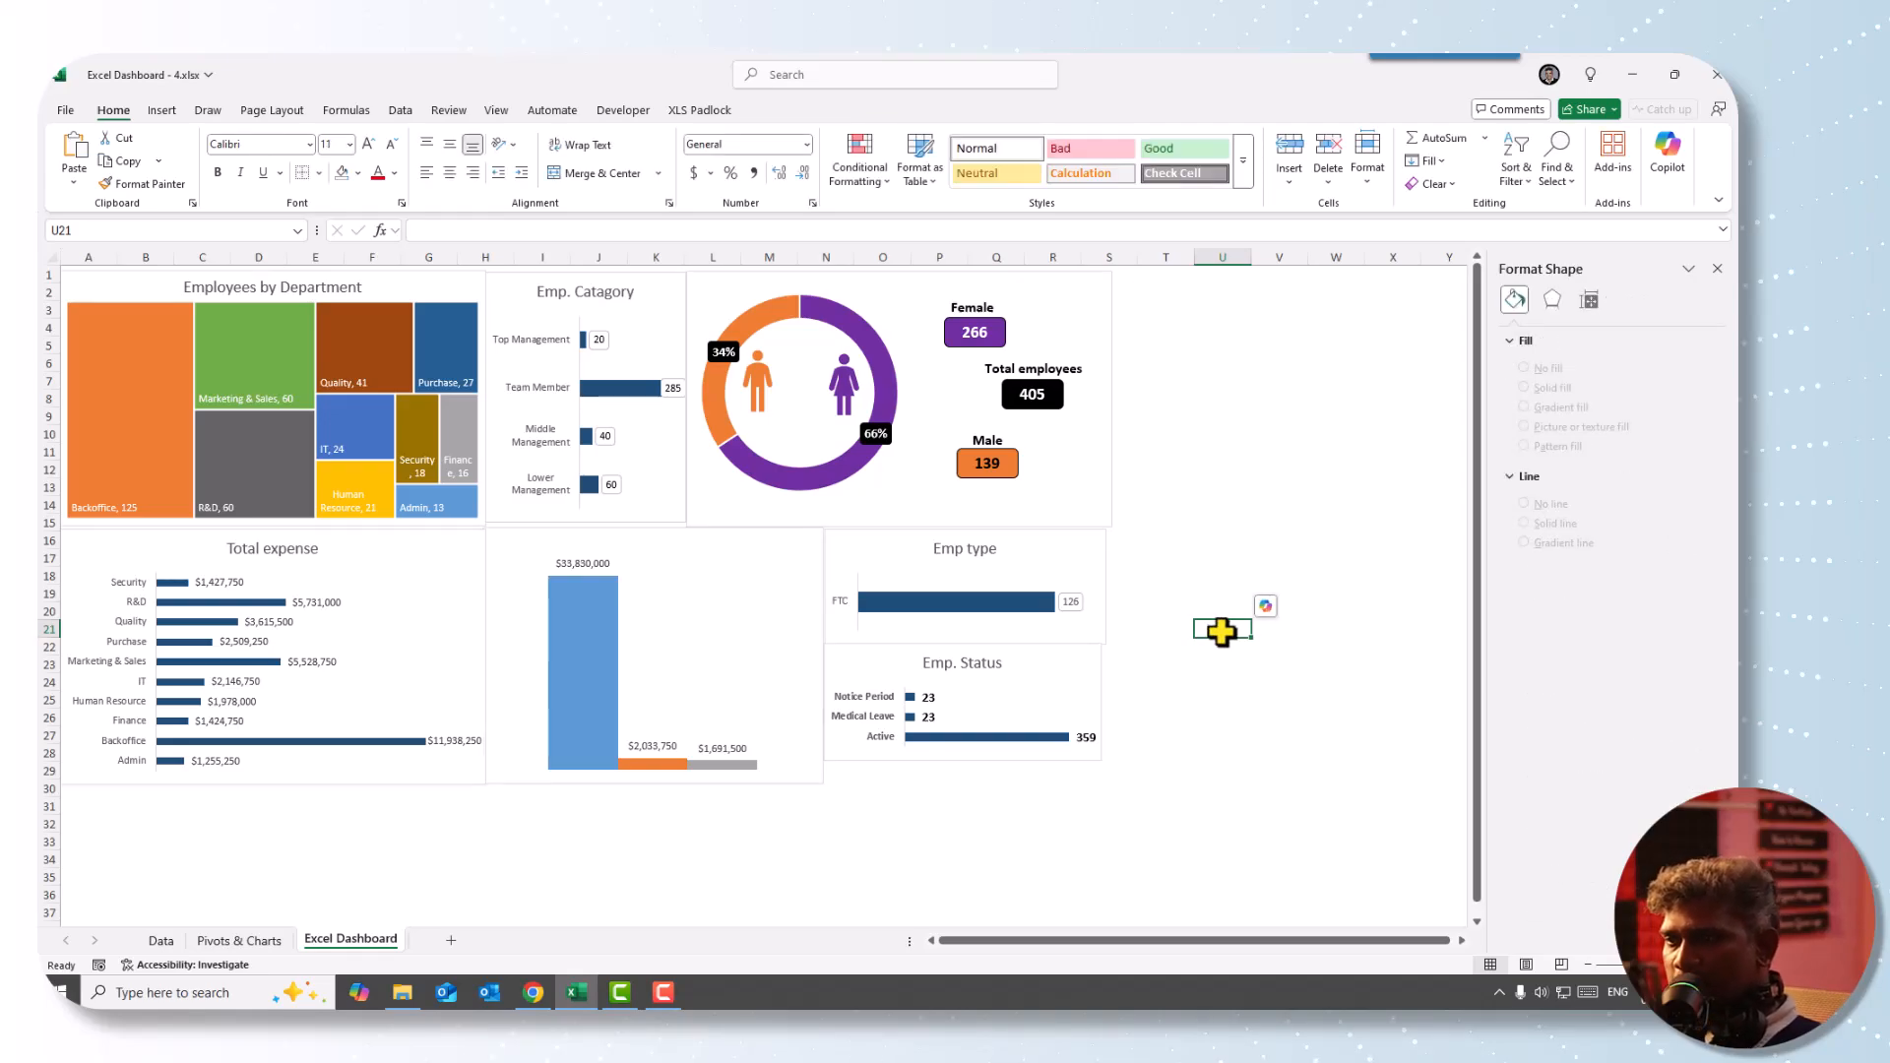
click(645, 508)
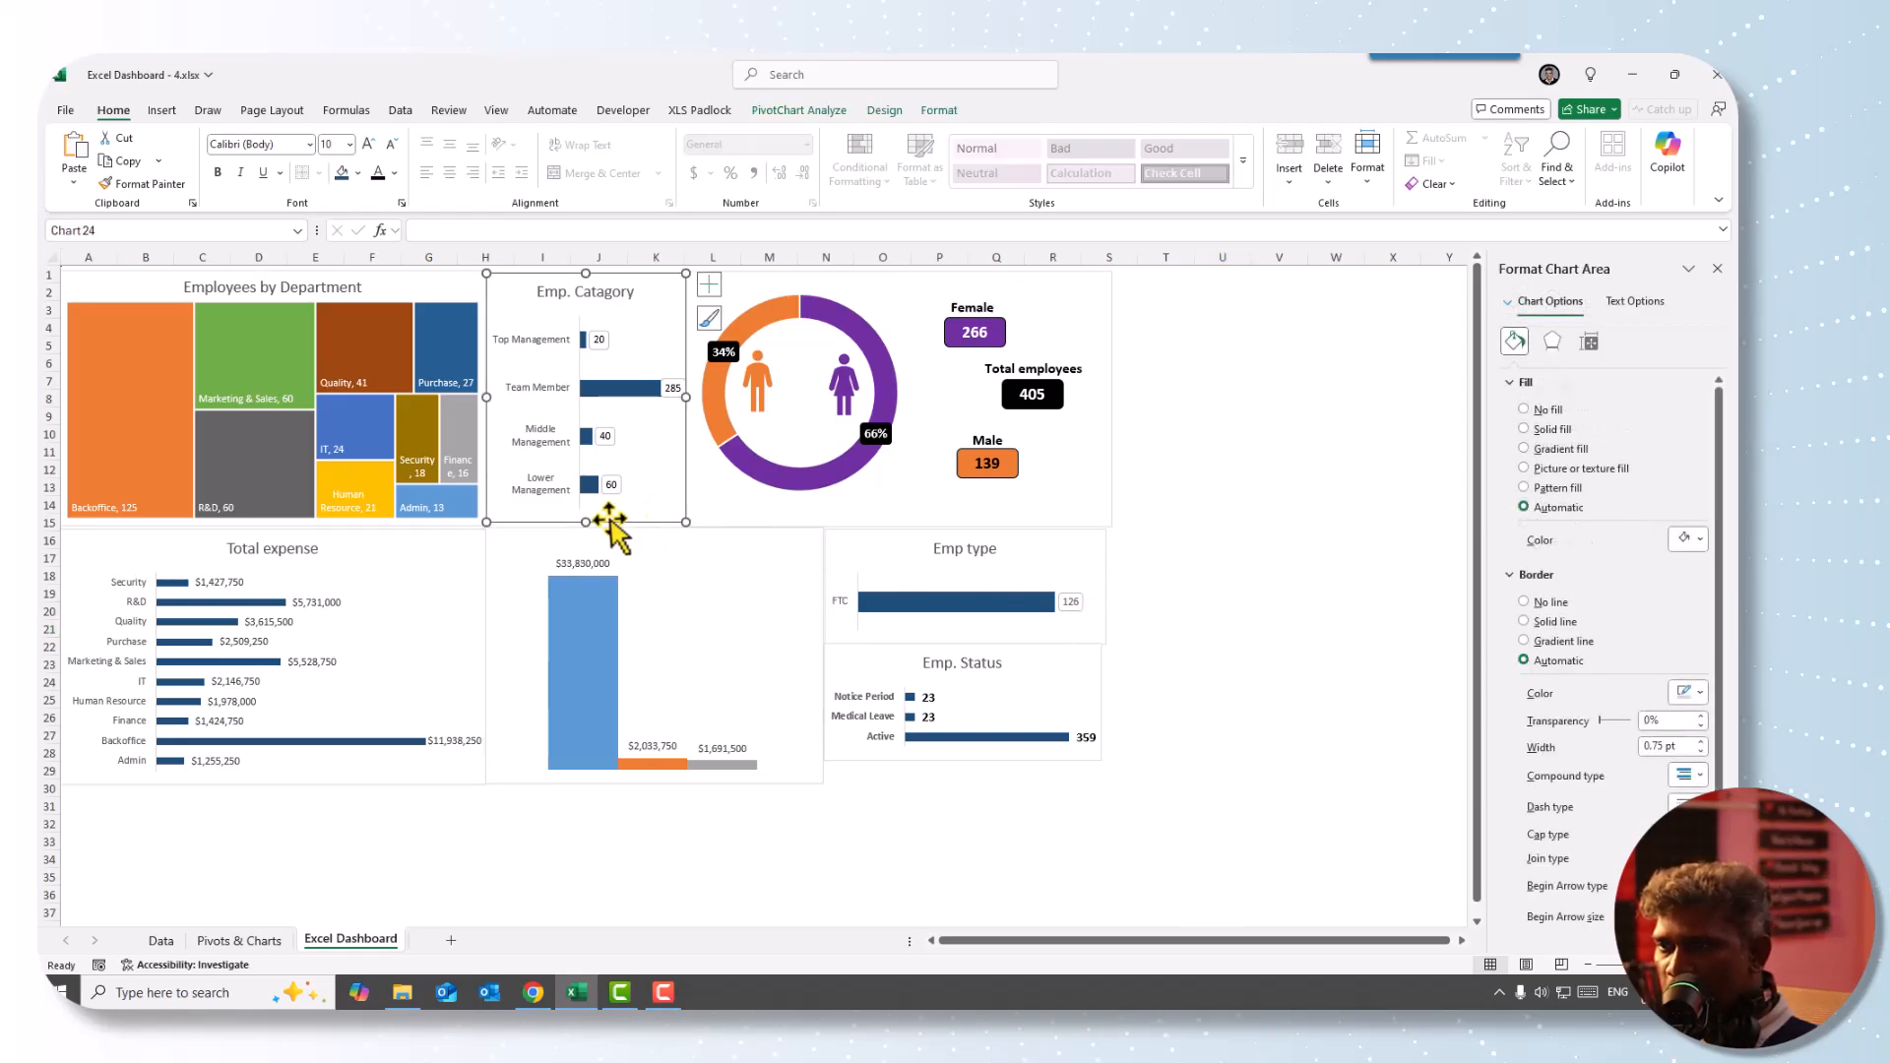
drag(584, 521, 581, 527)
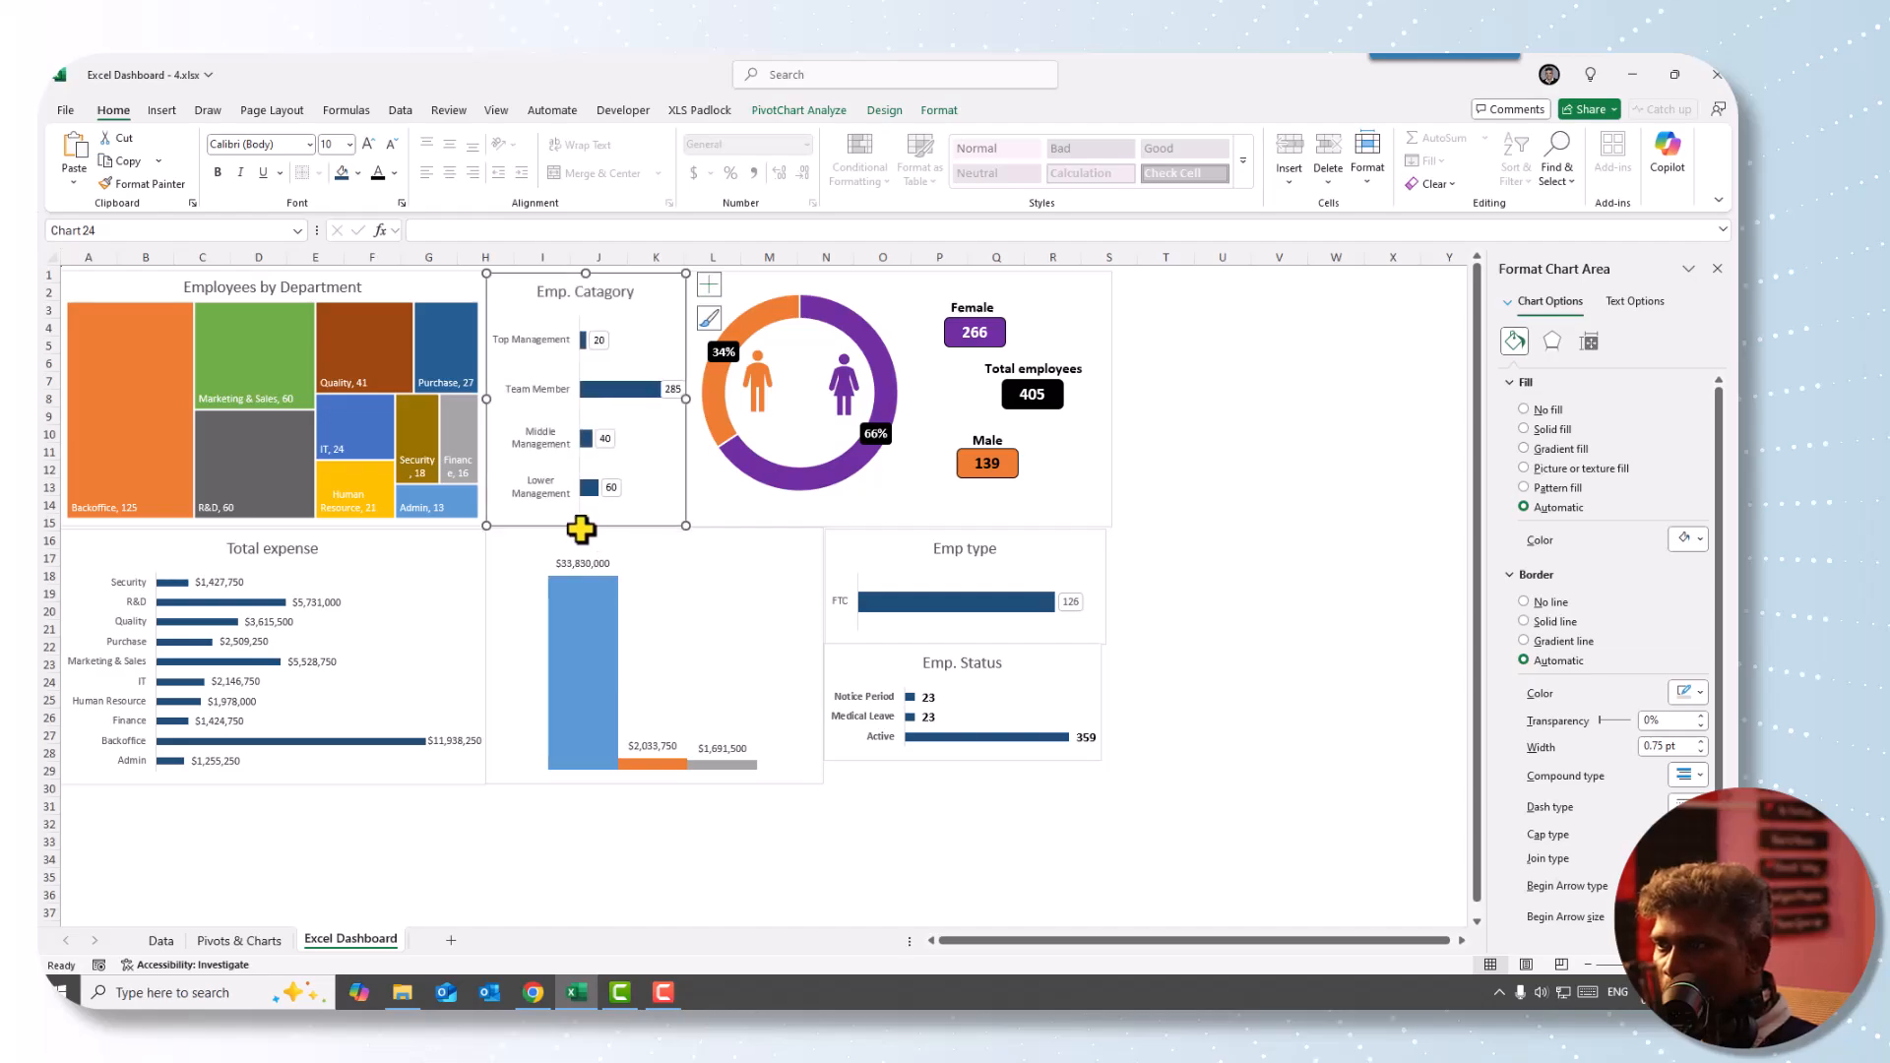
- Stretch the Emp type chart slightly up, left and right to close the gaps and align it with the gender chart above
click(1042, 552)
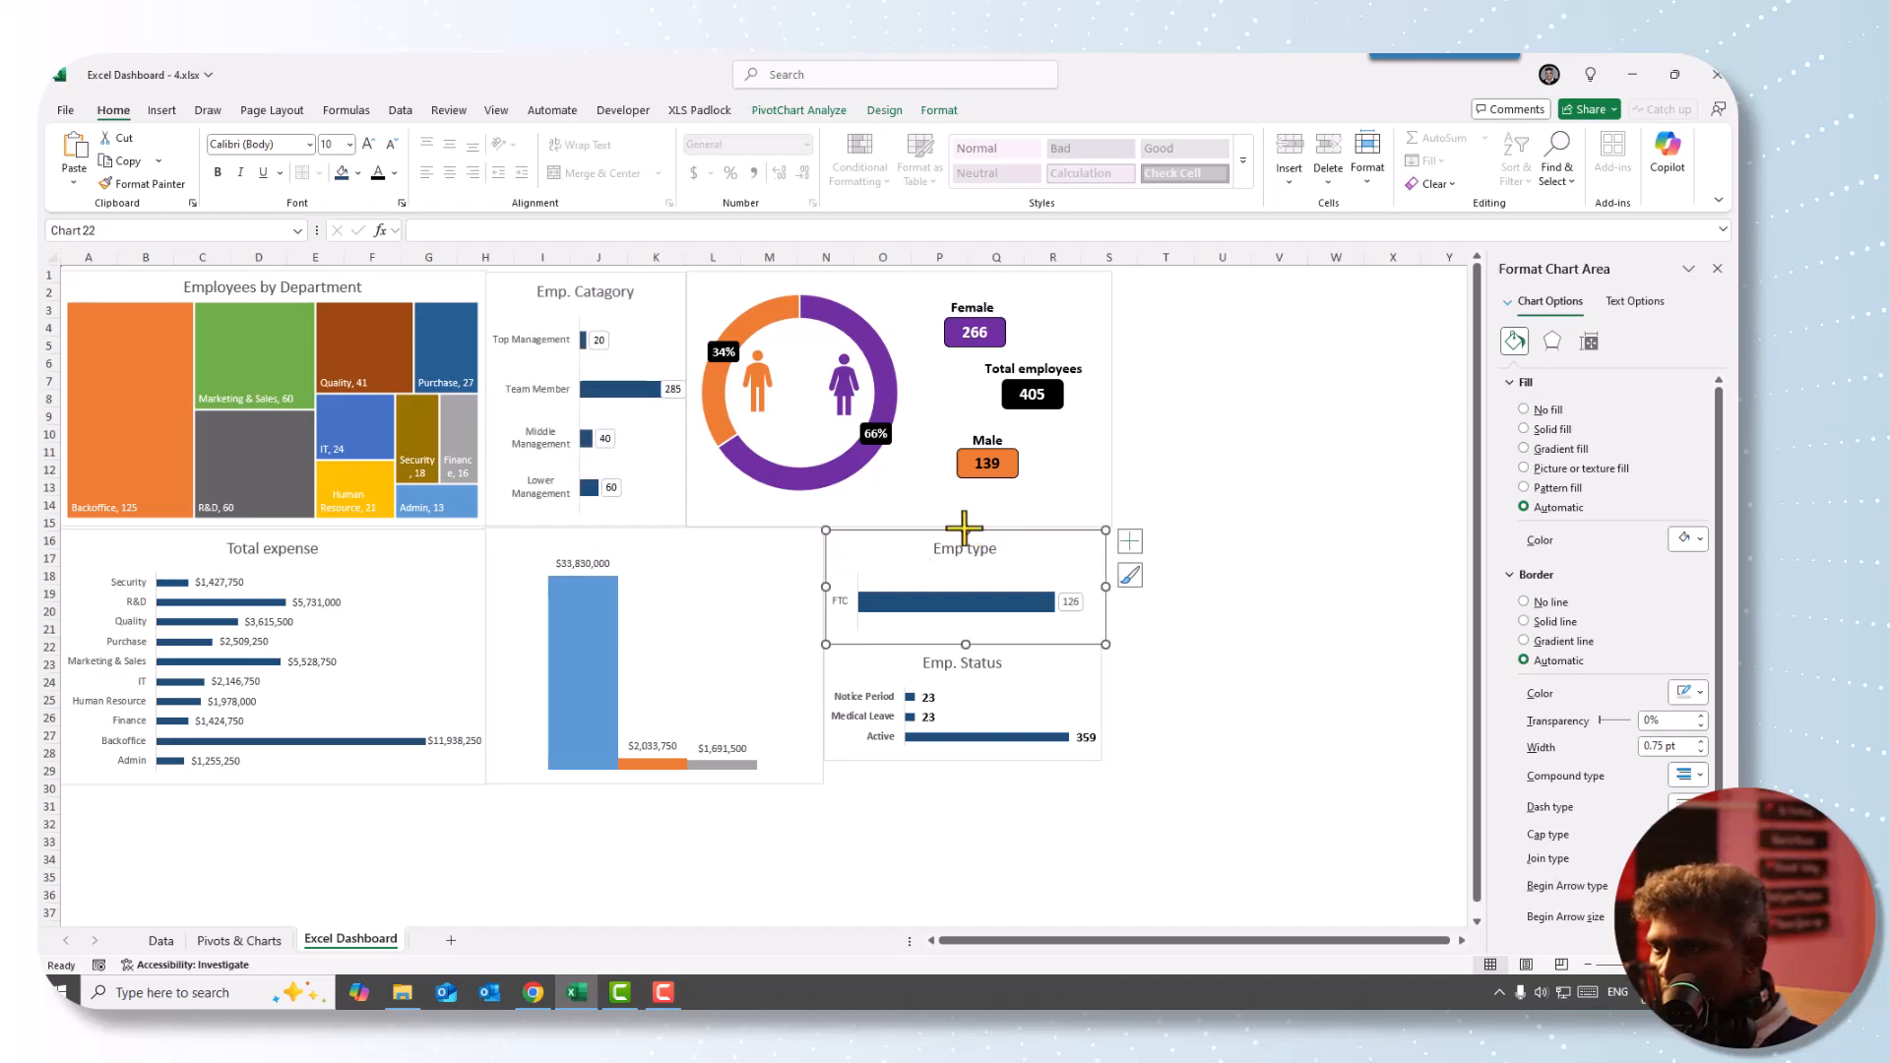
drag(964, 528, 964, 526)
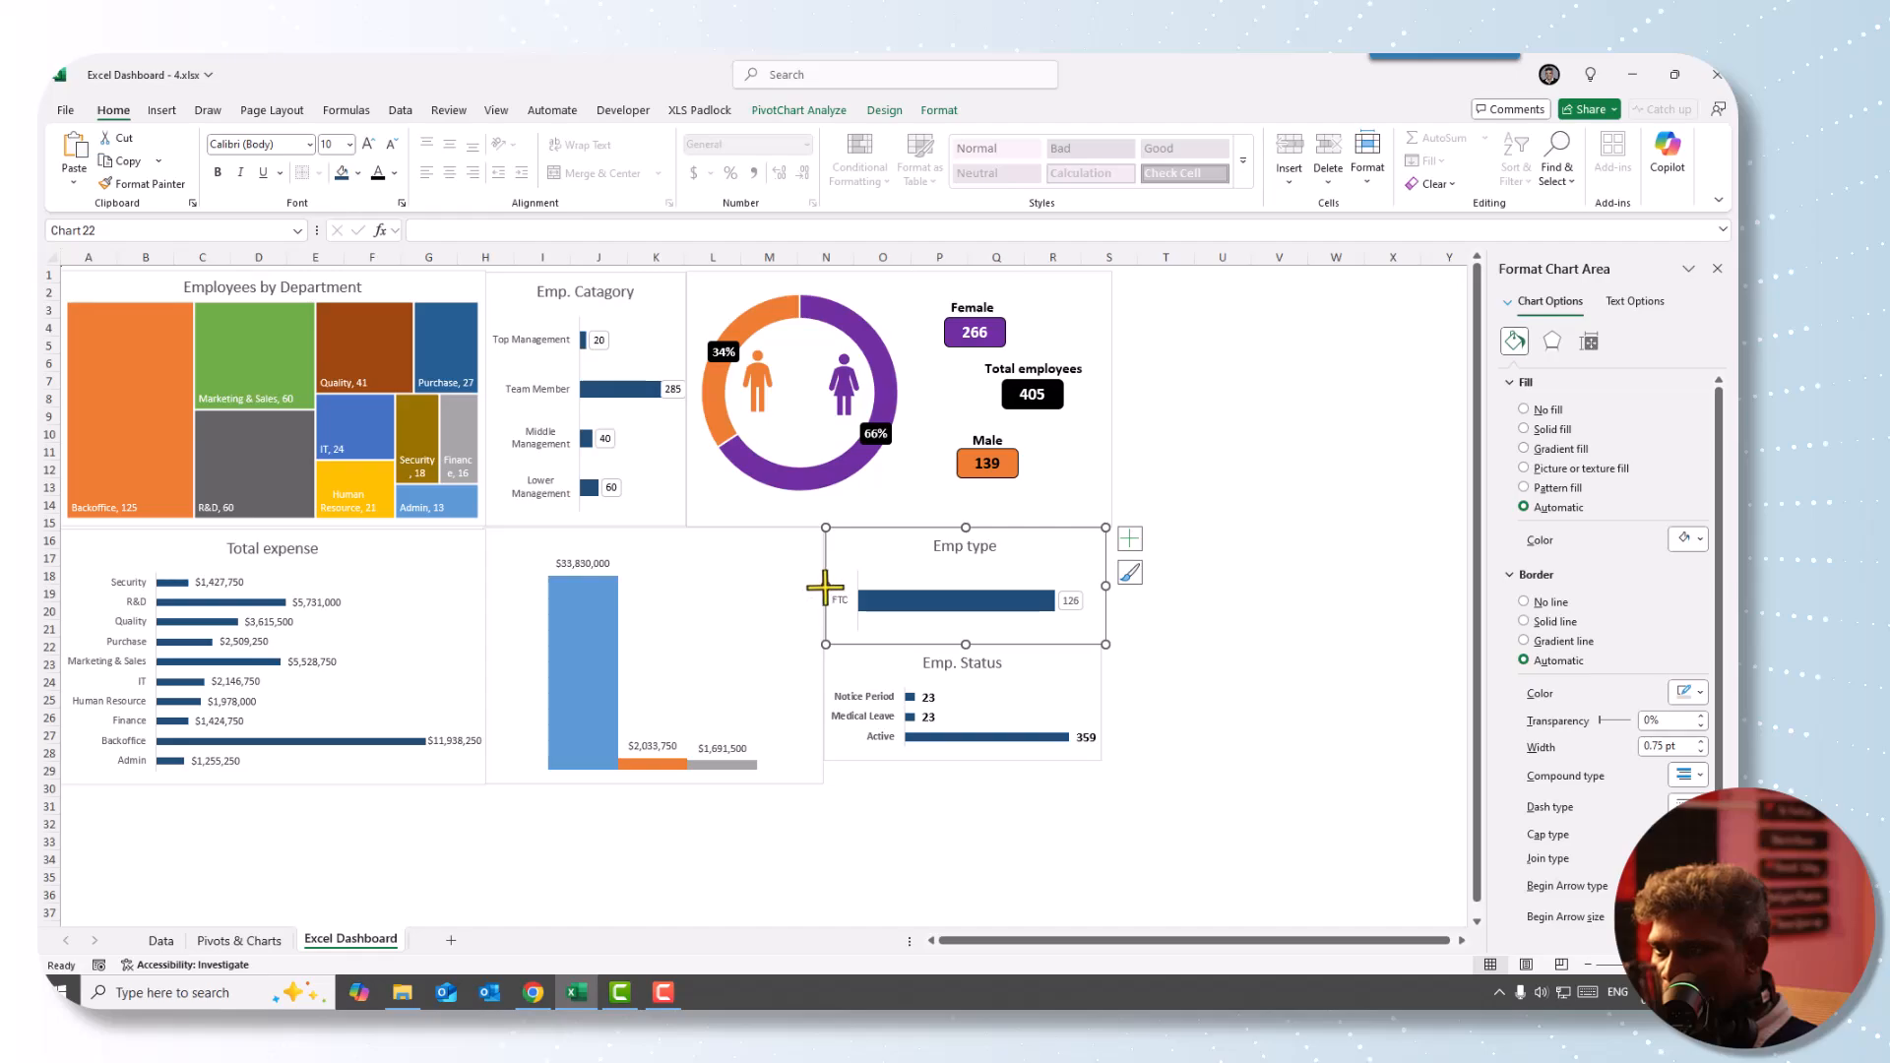
drag(826, 588, 822, 588)
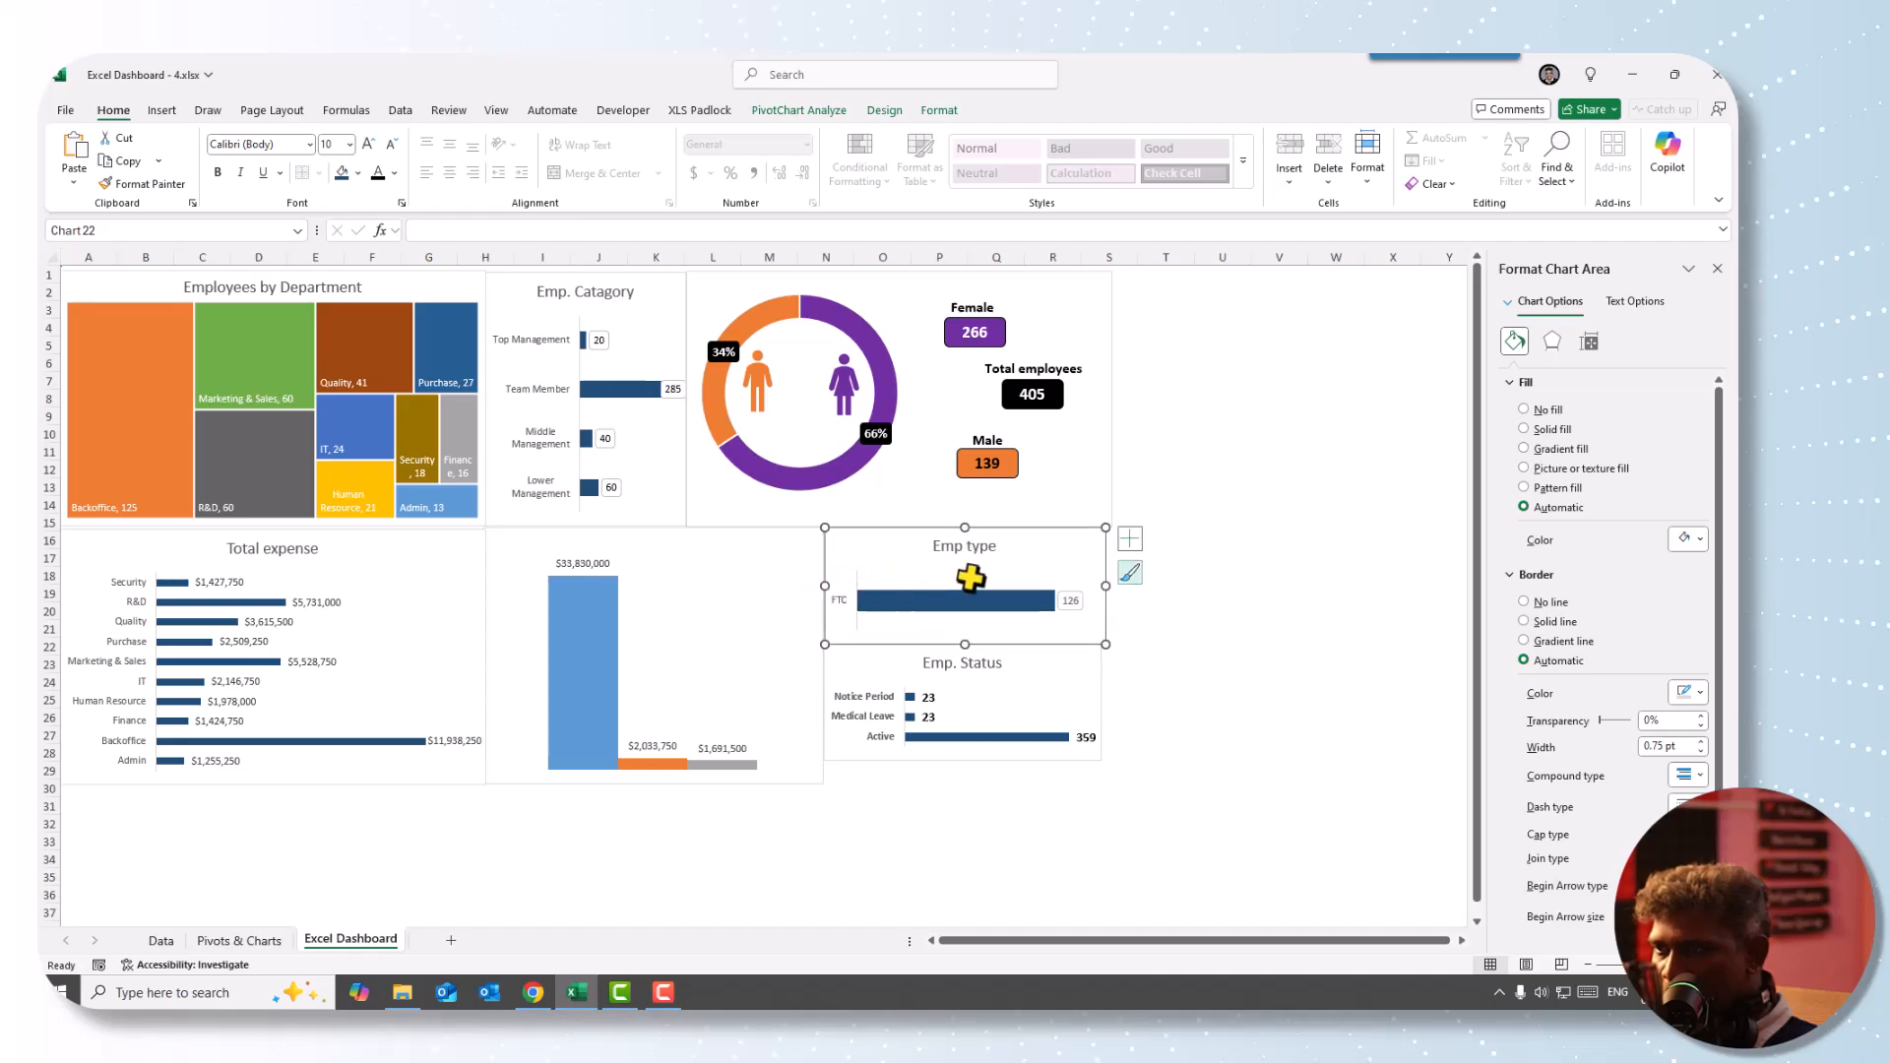
click(1266, 561)
click(1100, 566)
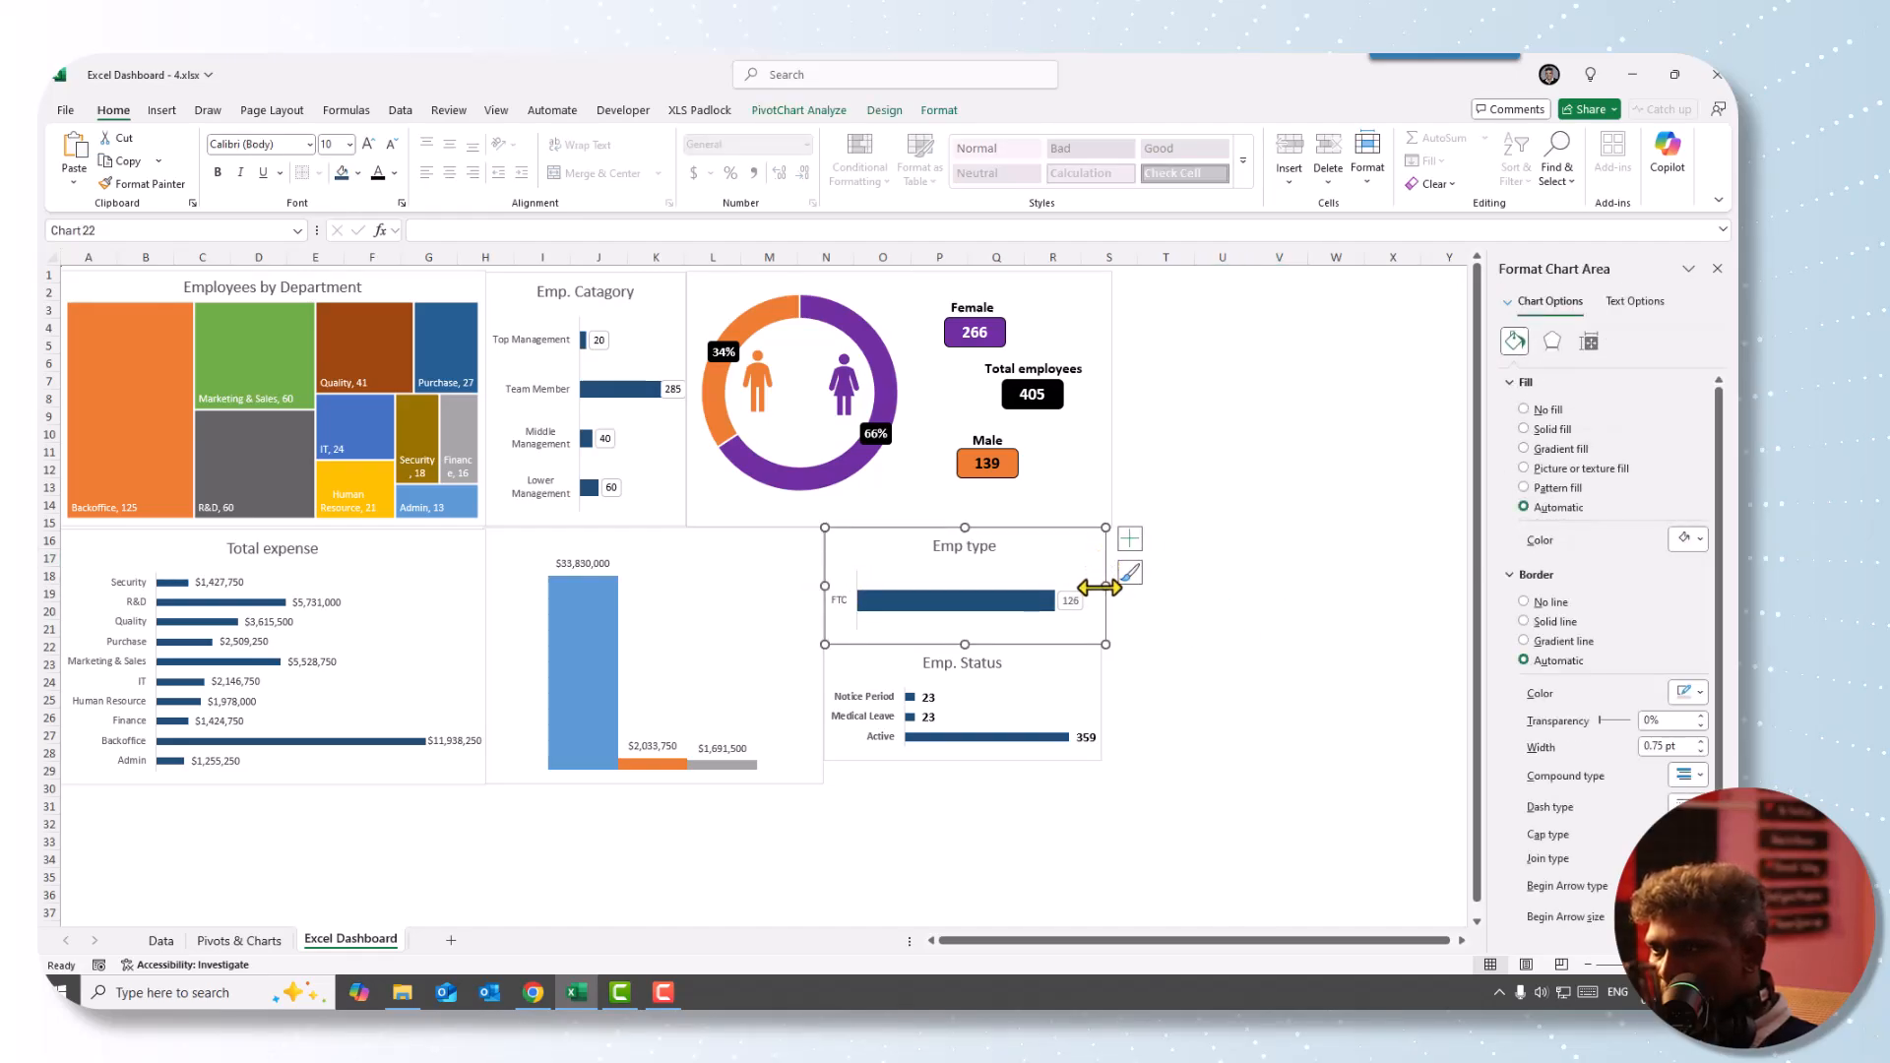
drag(1103, 589, 1107, 590)
drag(1110, 591, 1113, 594)
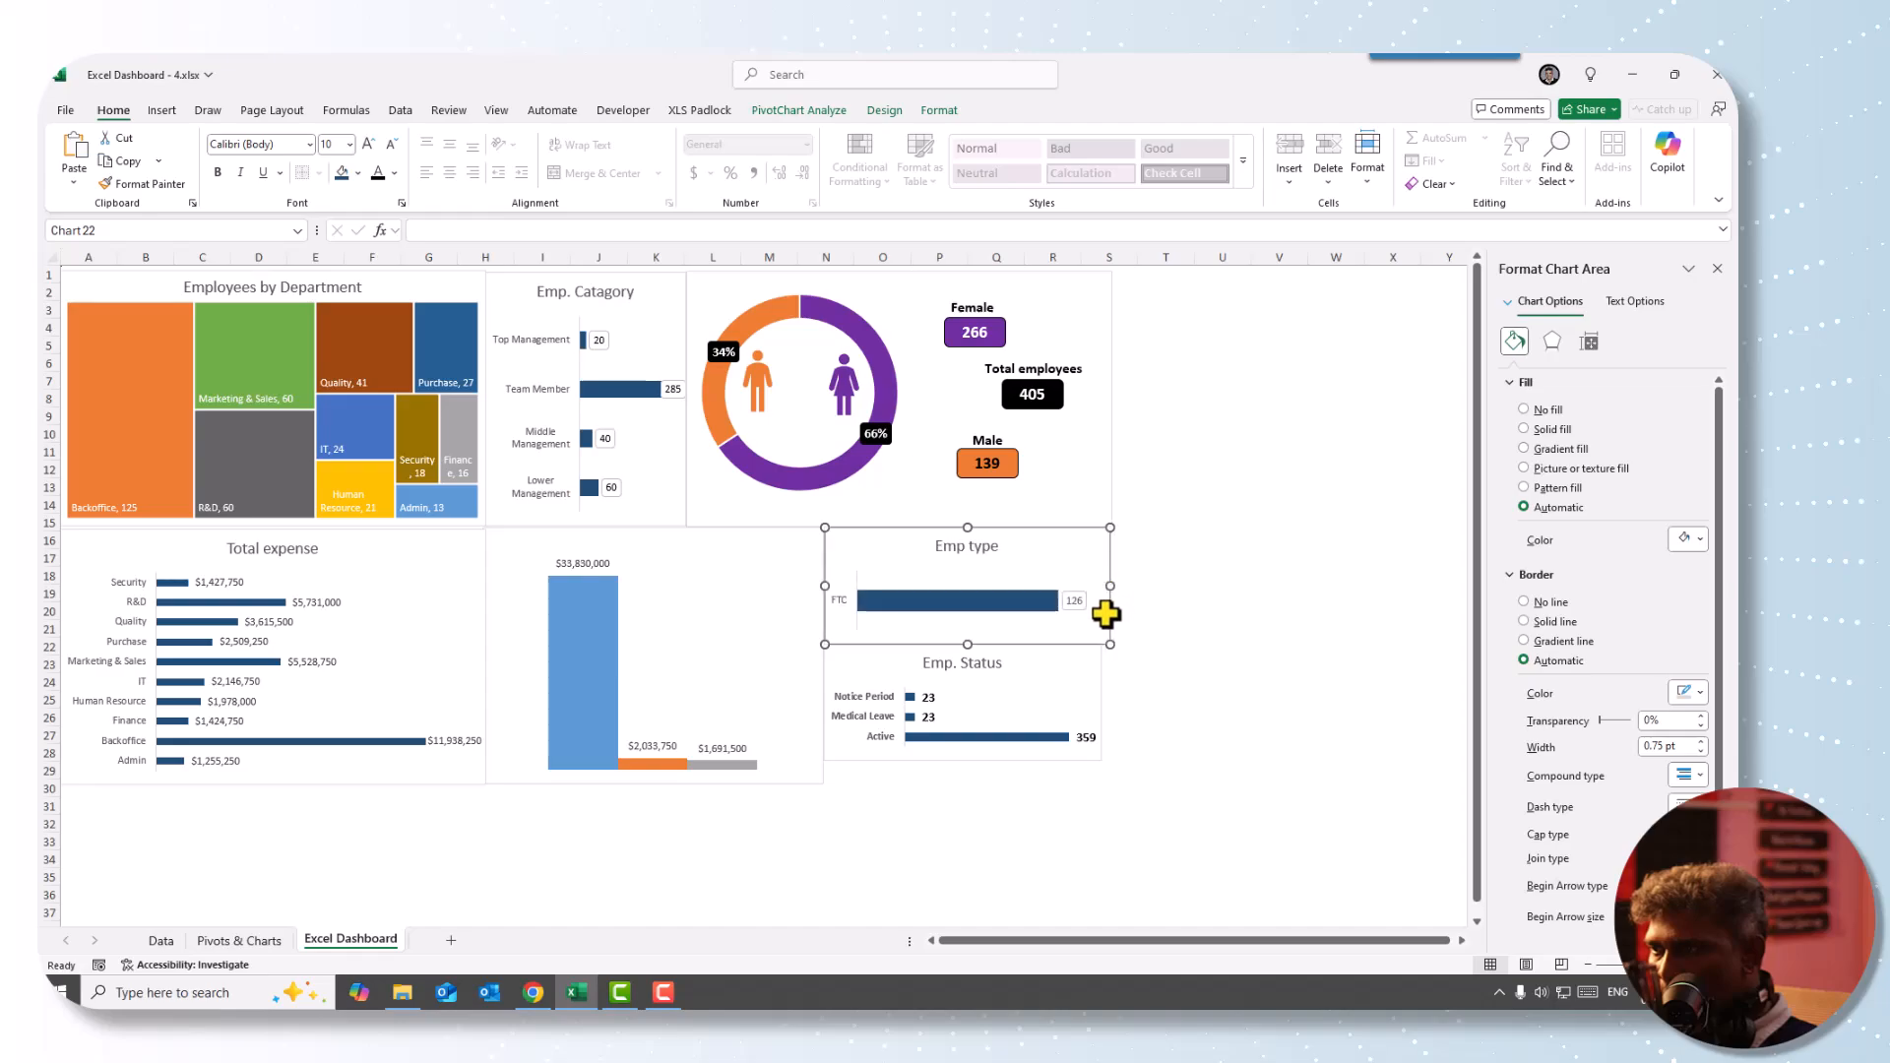
- Widen the Emp. Status chart on its right side to line up with the Emp type chart above it
click(1096, 695)
drag(1096, 702, 1109, 705)
click(1222, 648)
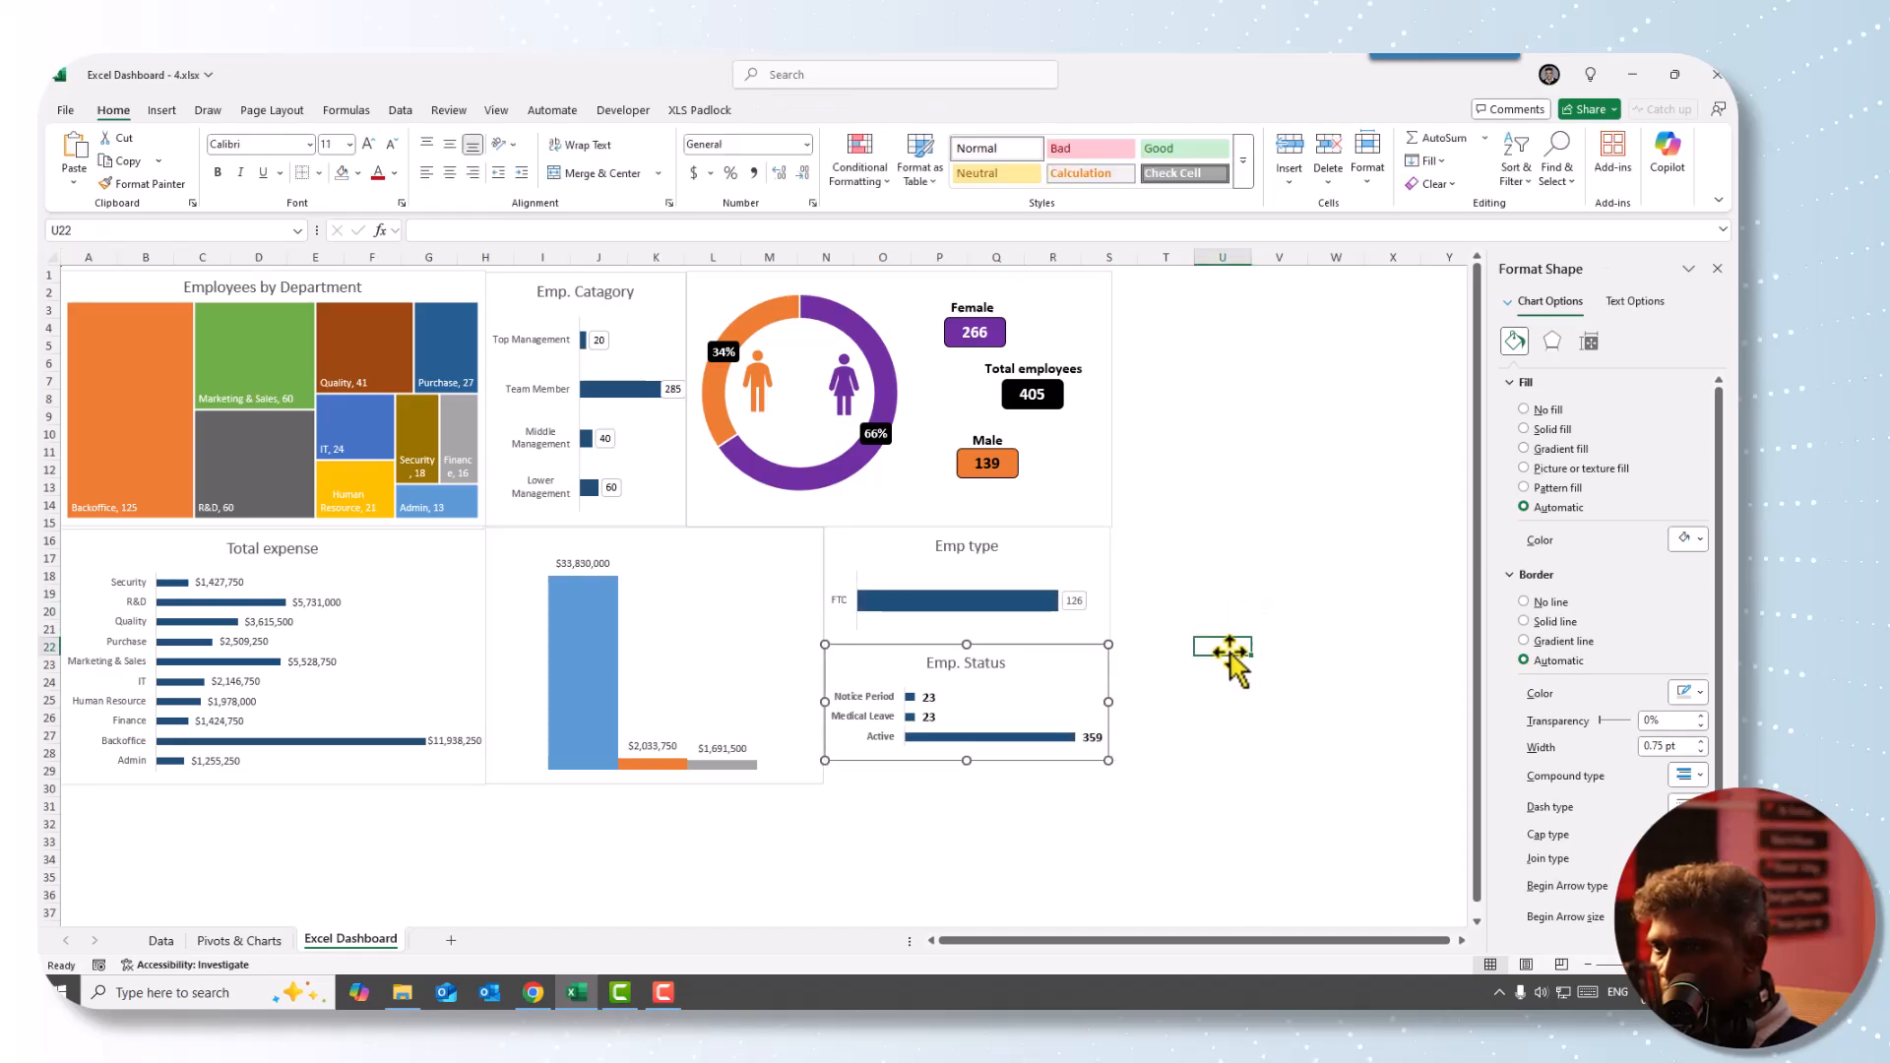
- Extend the lower edge of the Employees by Department chart down to the Total expense chart
click(452, 522)
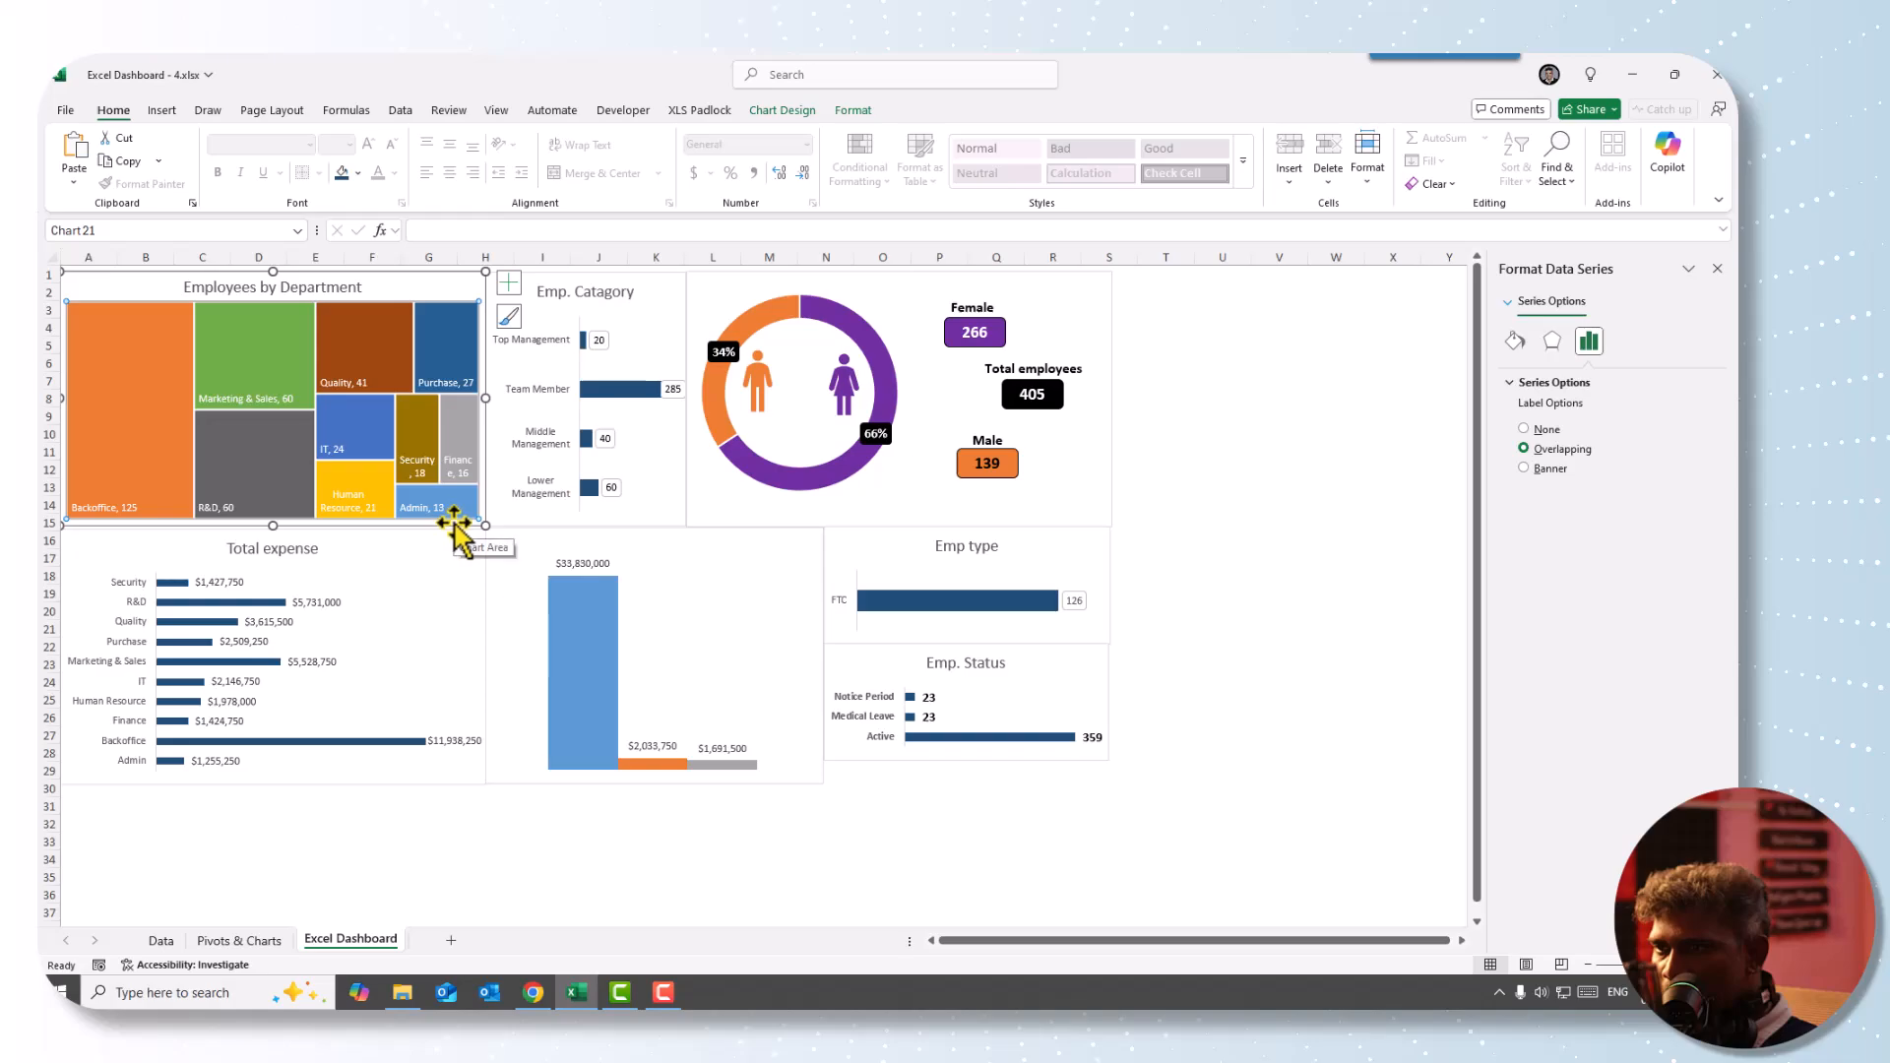
click(454, 522)
drag(269, 526, 271, 528)
click(1285, 532)
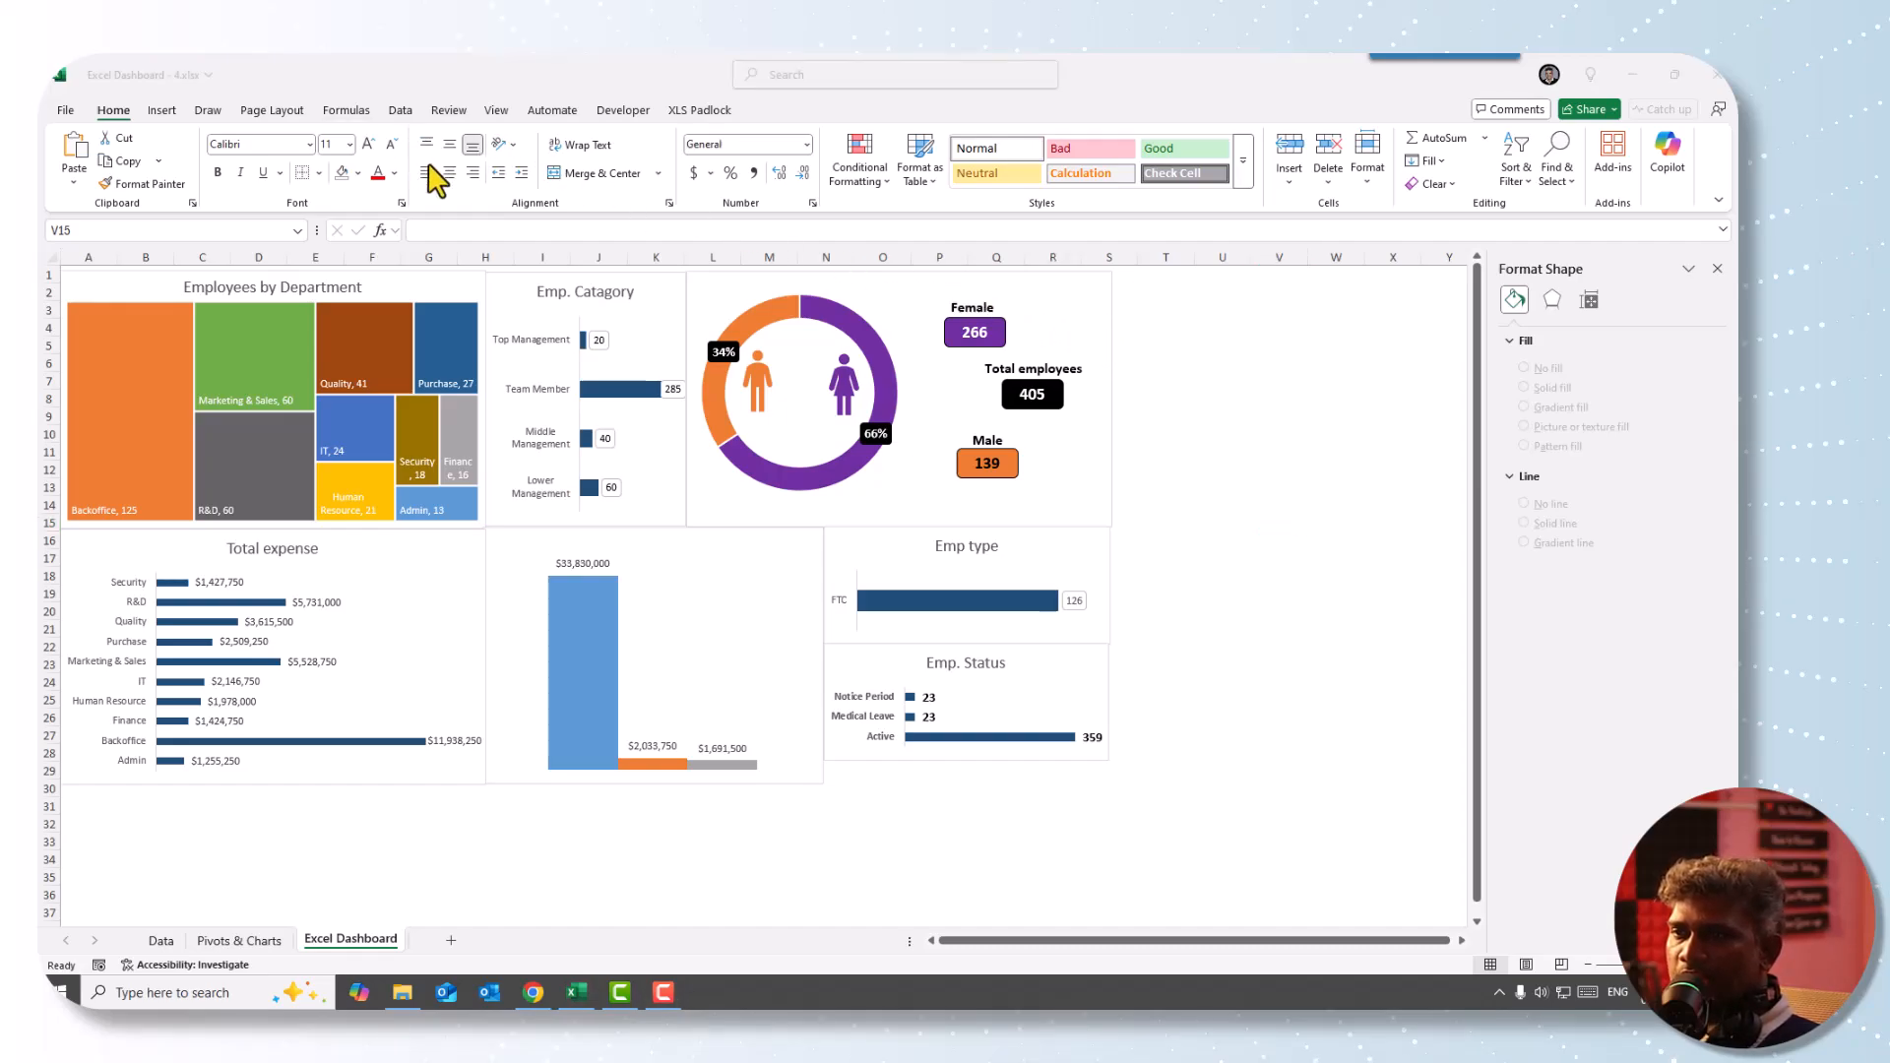
- Insert slicers for Gender, Status, Department, Category and Years (Hire Date) from the expense column chart
click(768, 571)
click(774, 538)
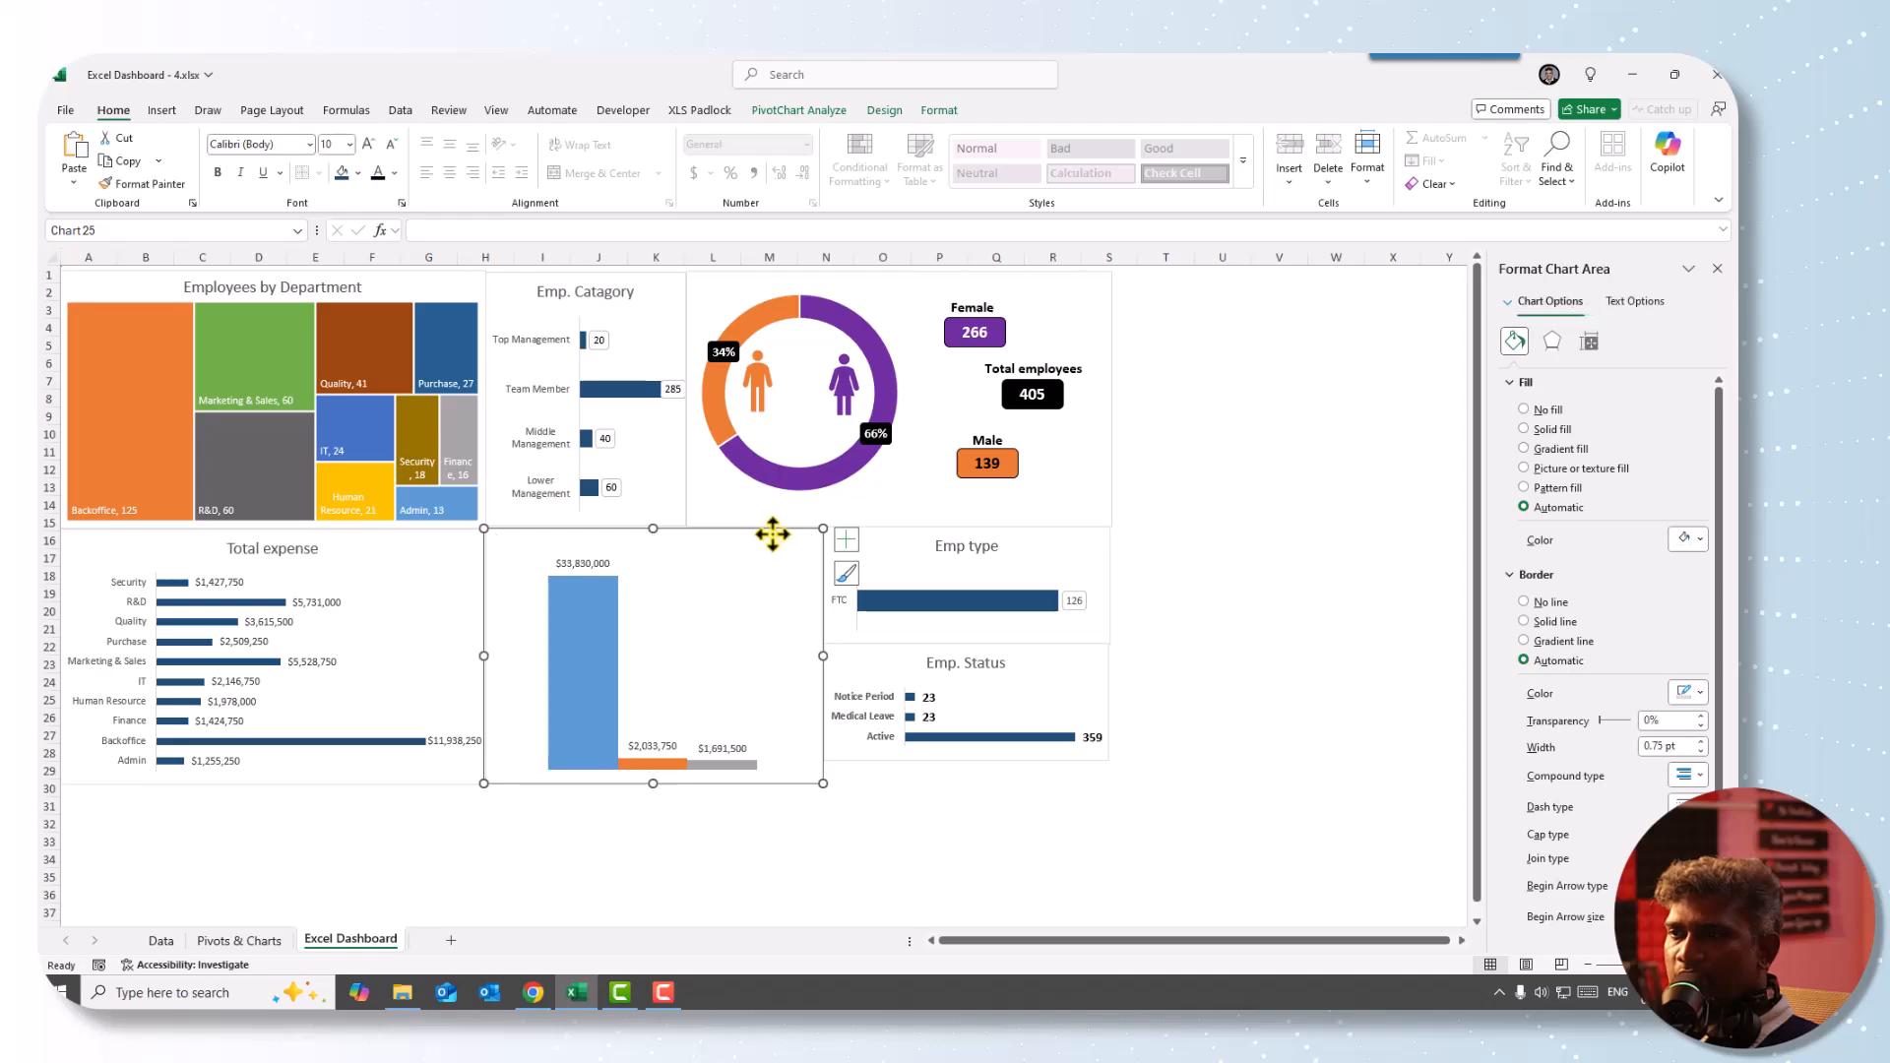
click(160, 111)
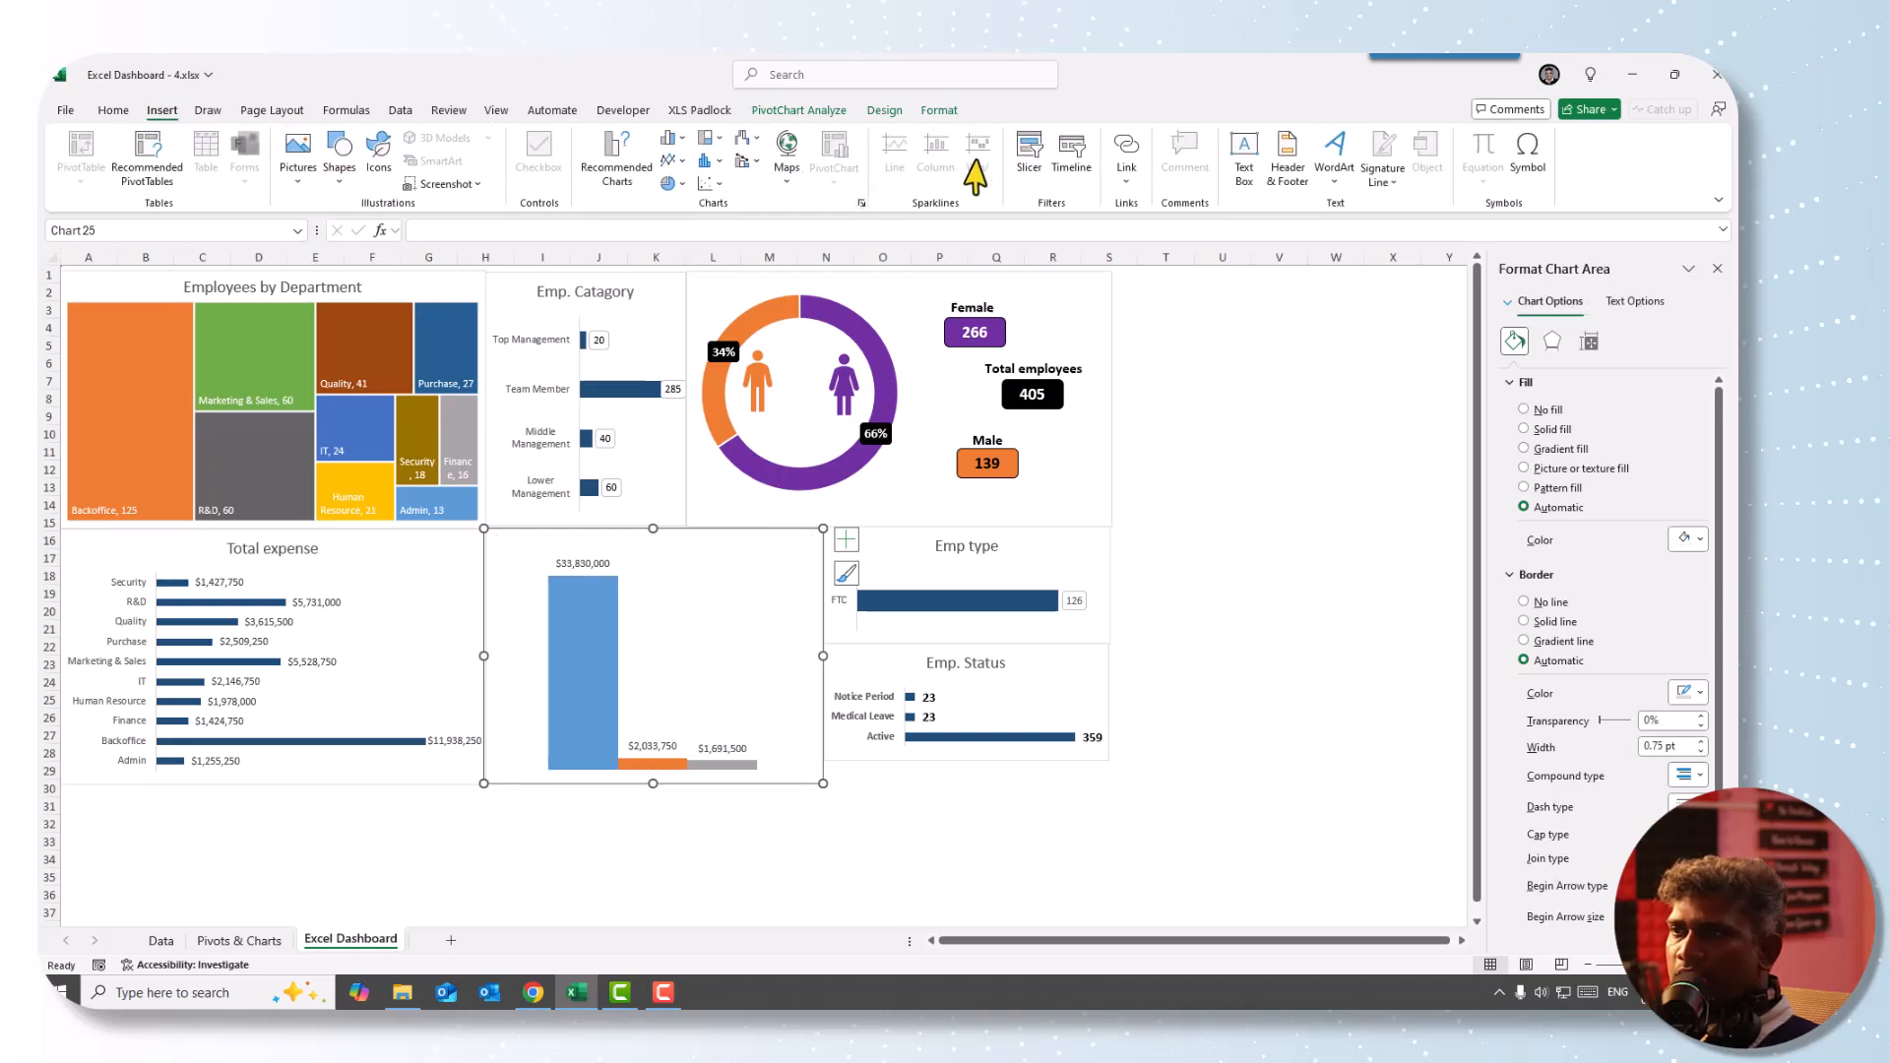
click(1029, 158)
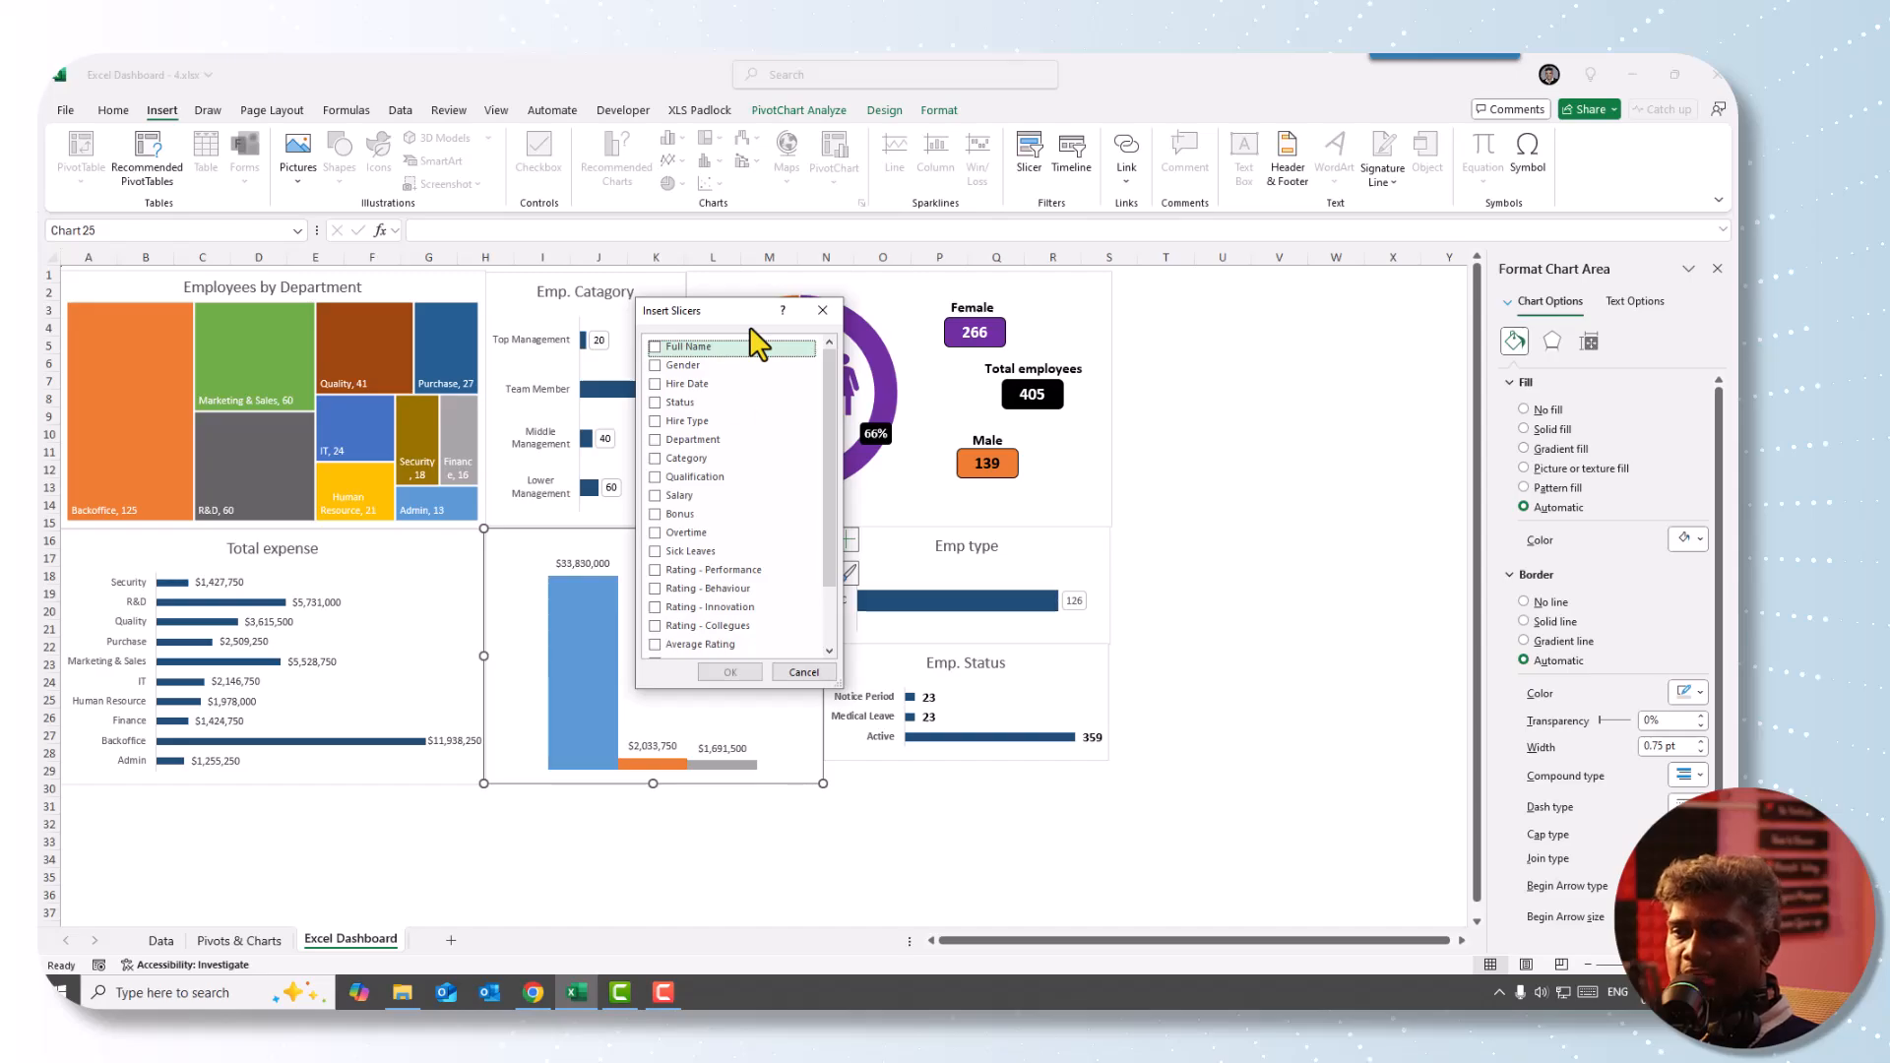
click(657, 366)
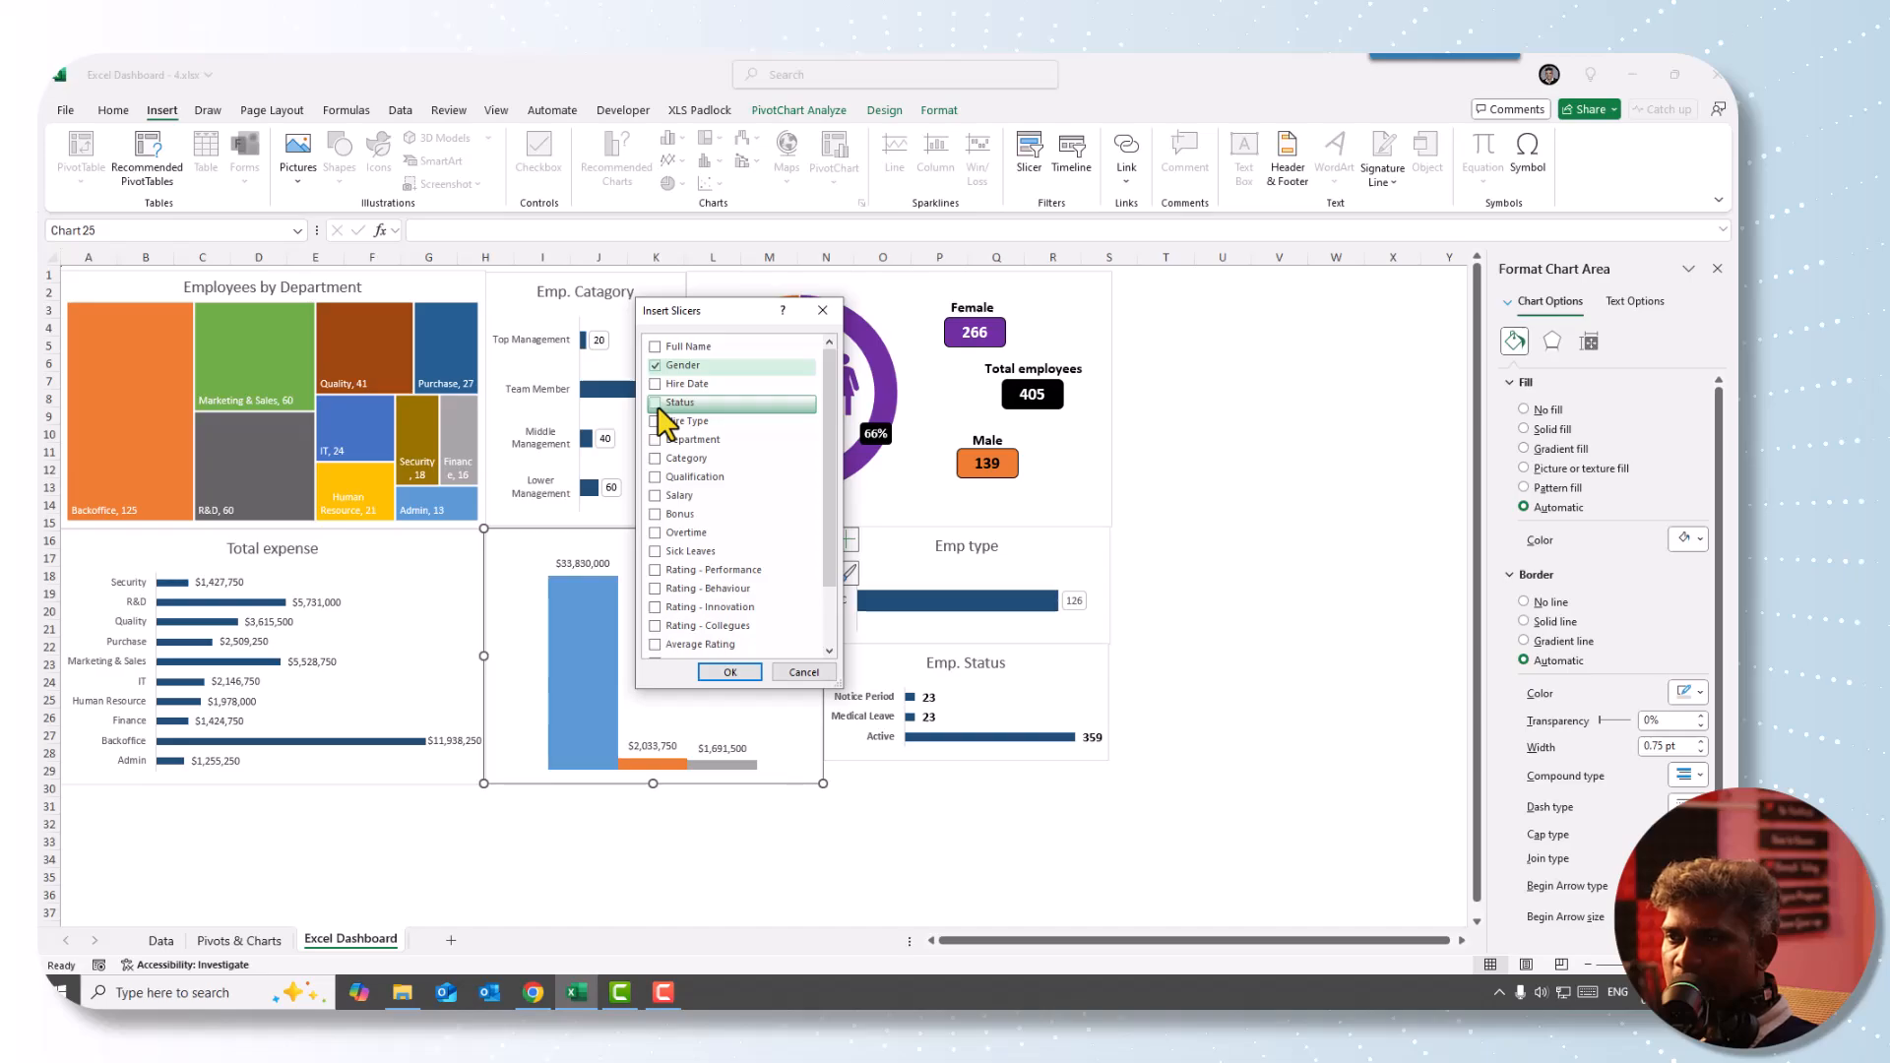
click(658, 406)
click(657, 442)
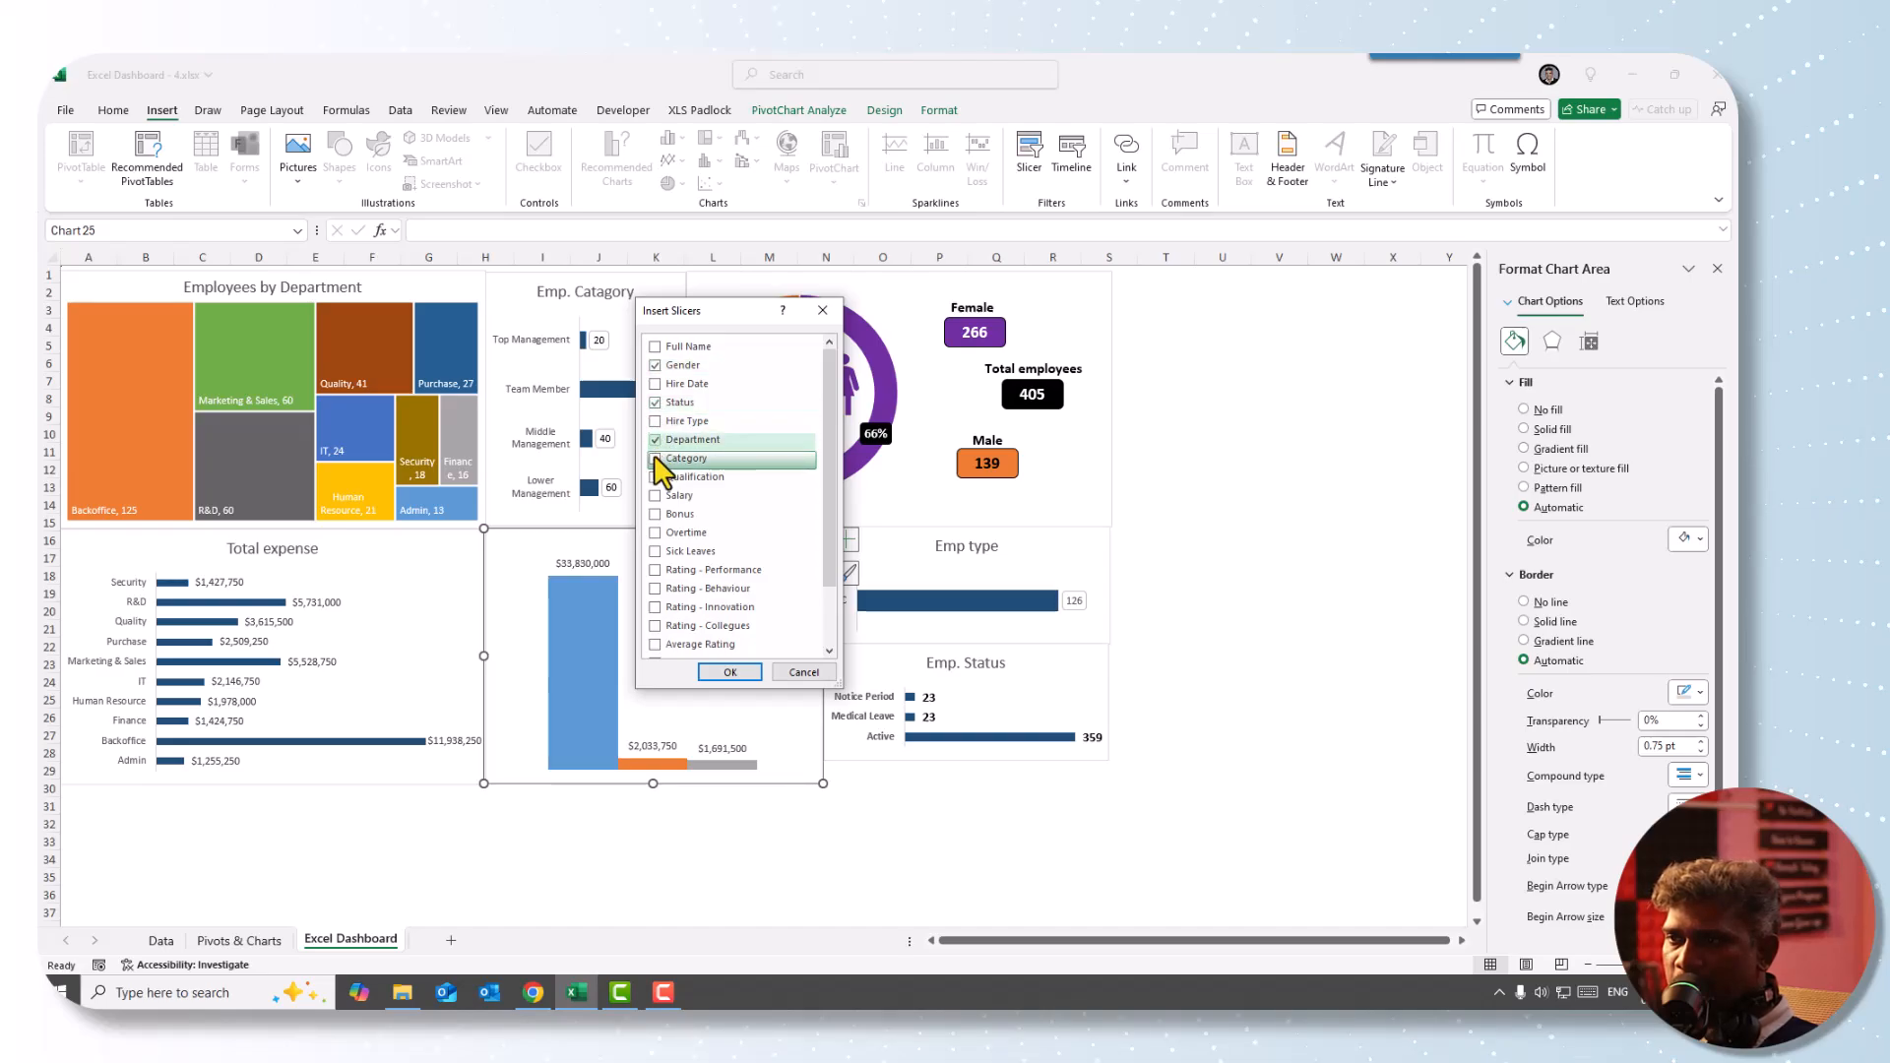
click(659, 458)
scroll(755, 519, down, 2)
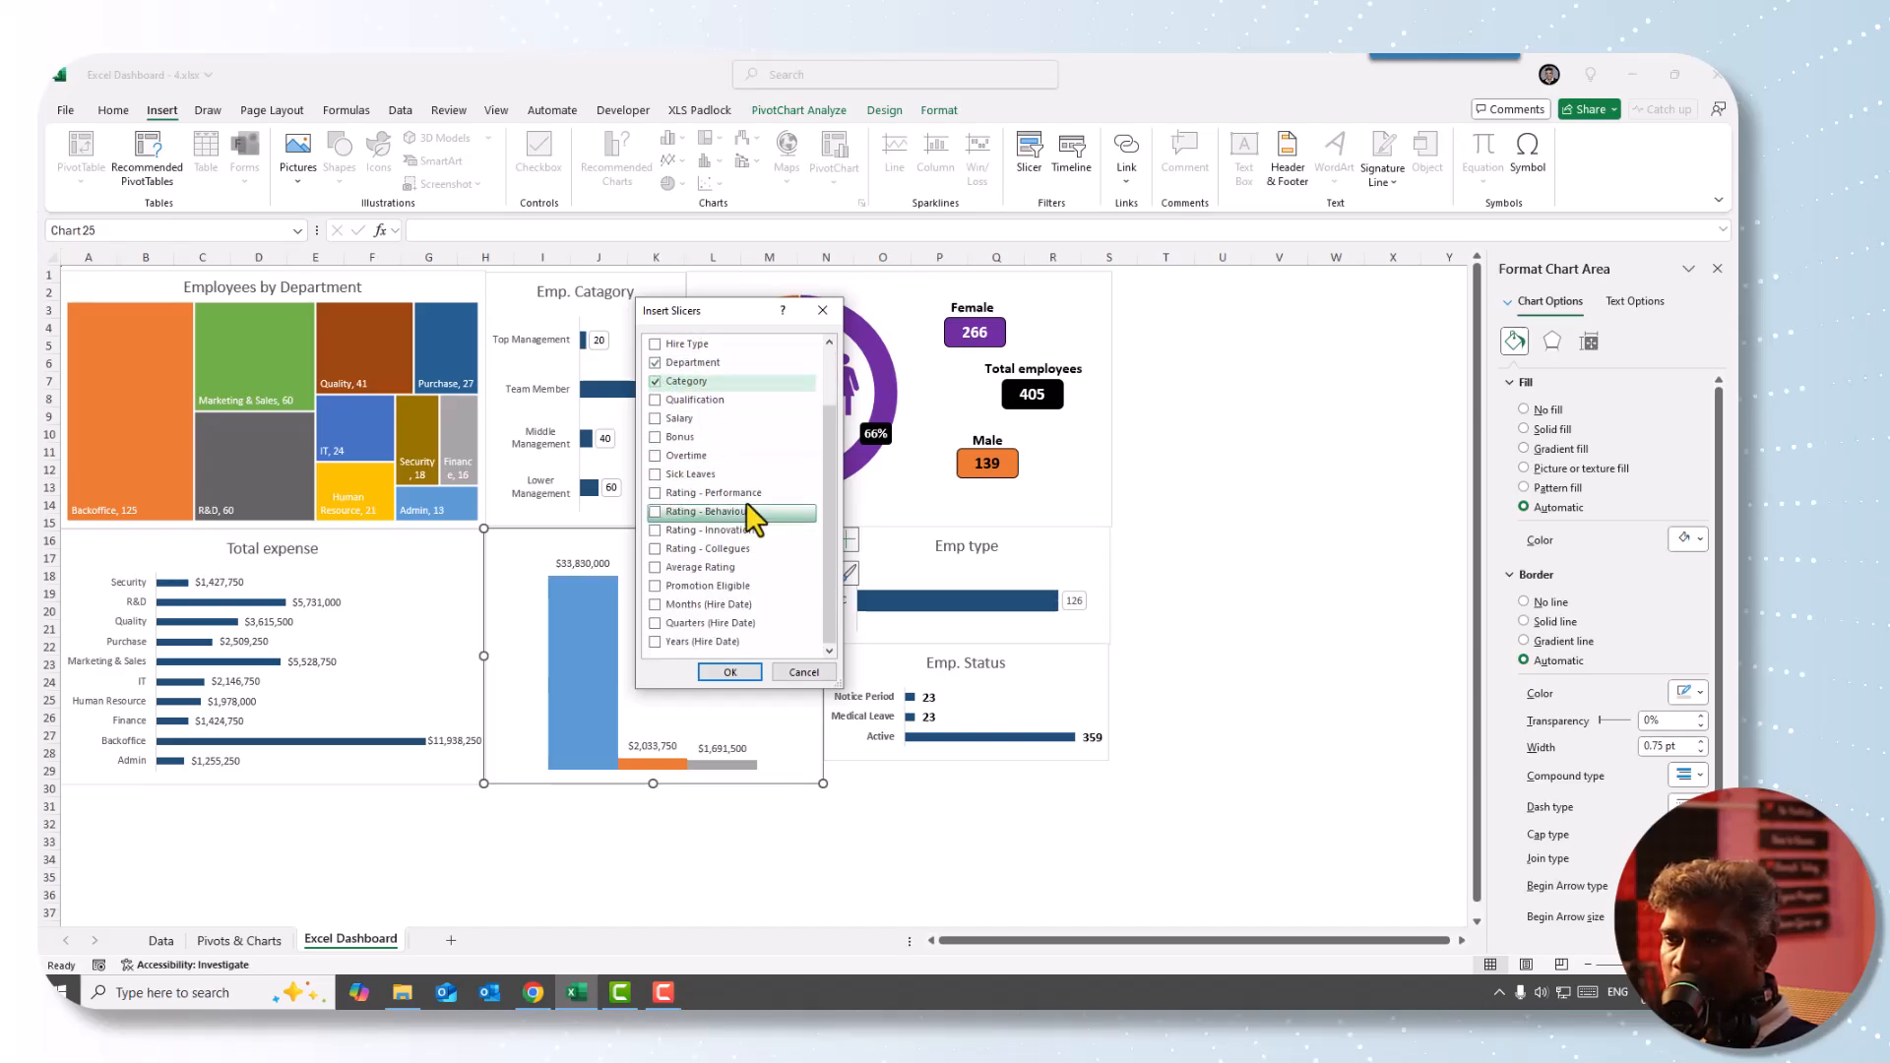
click(657, 646)
click(733, 674)
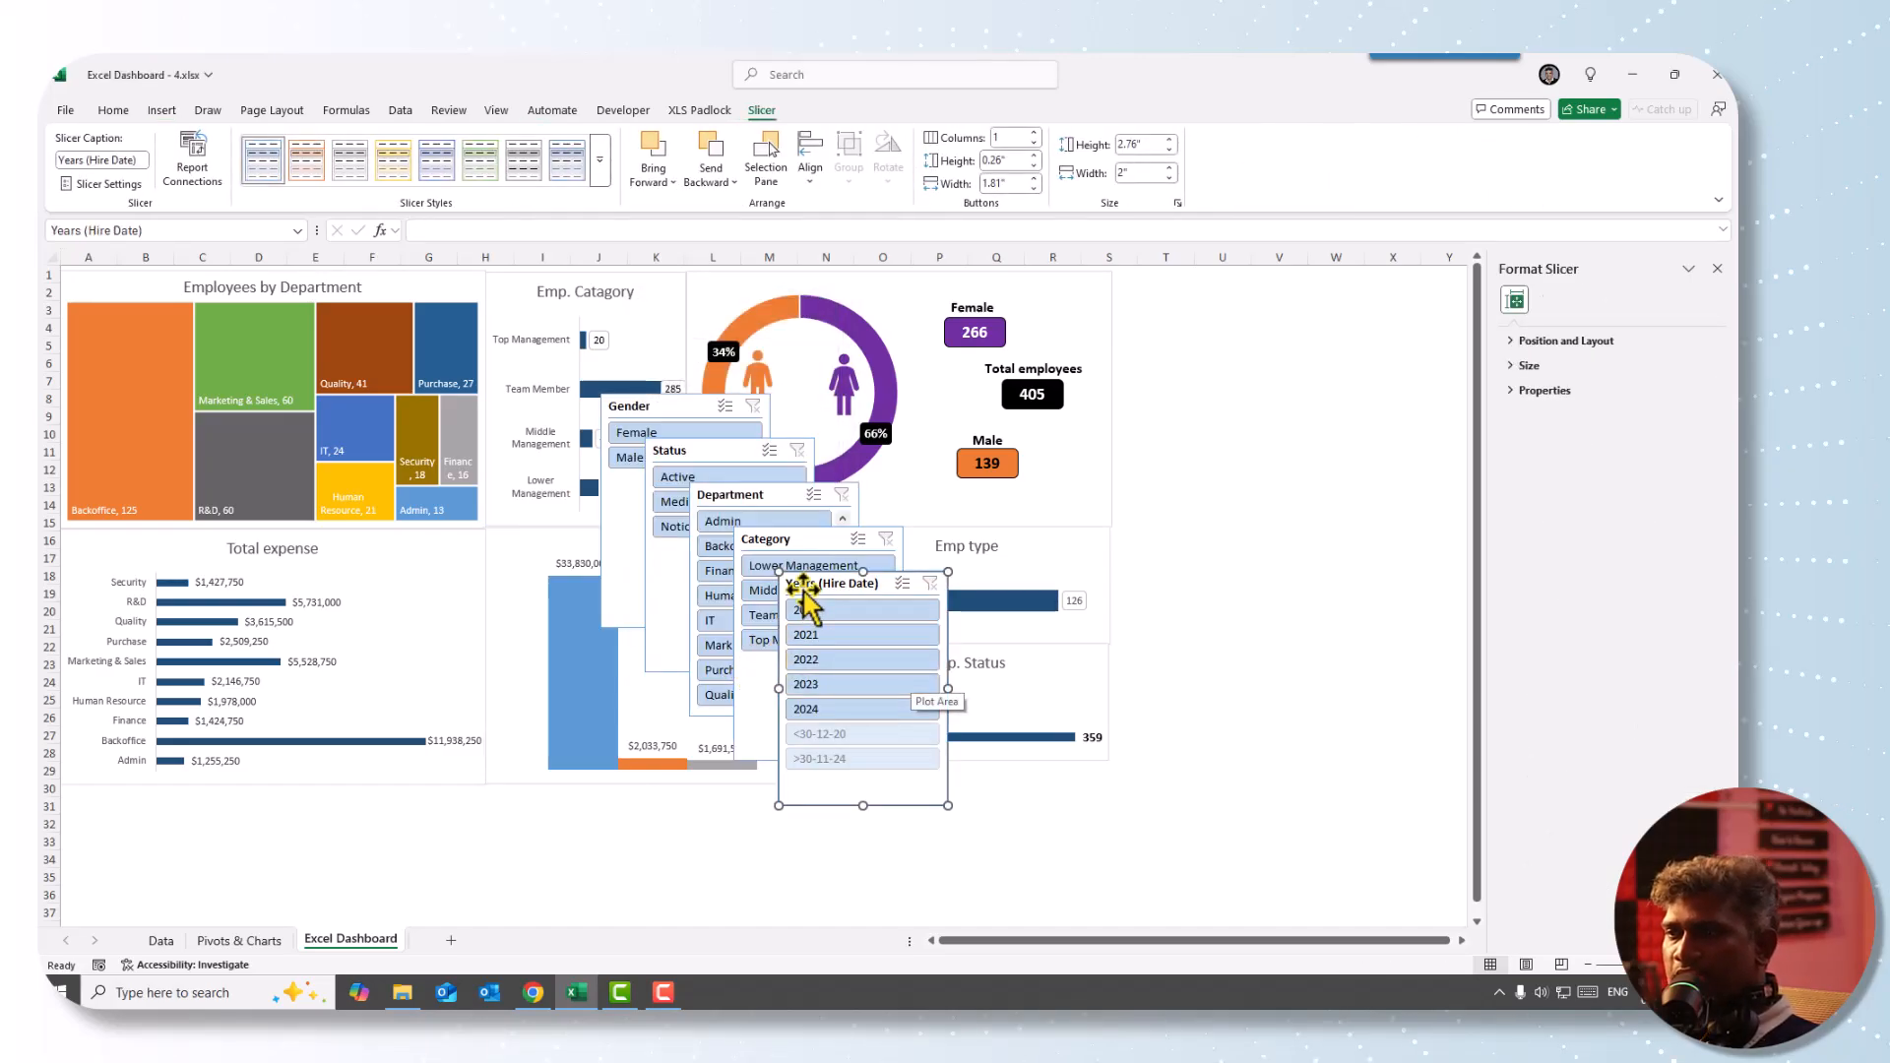
- Place the Years (Hire Date) slicer right of the gender chart and Category beneath it, shortening them to about 1.89" and 1.53"
drag(799, 564, 1146, 295)
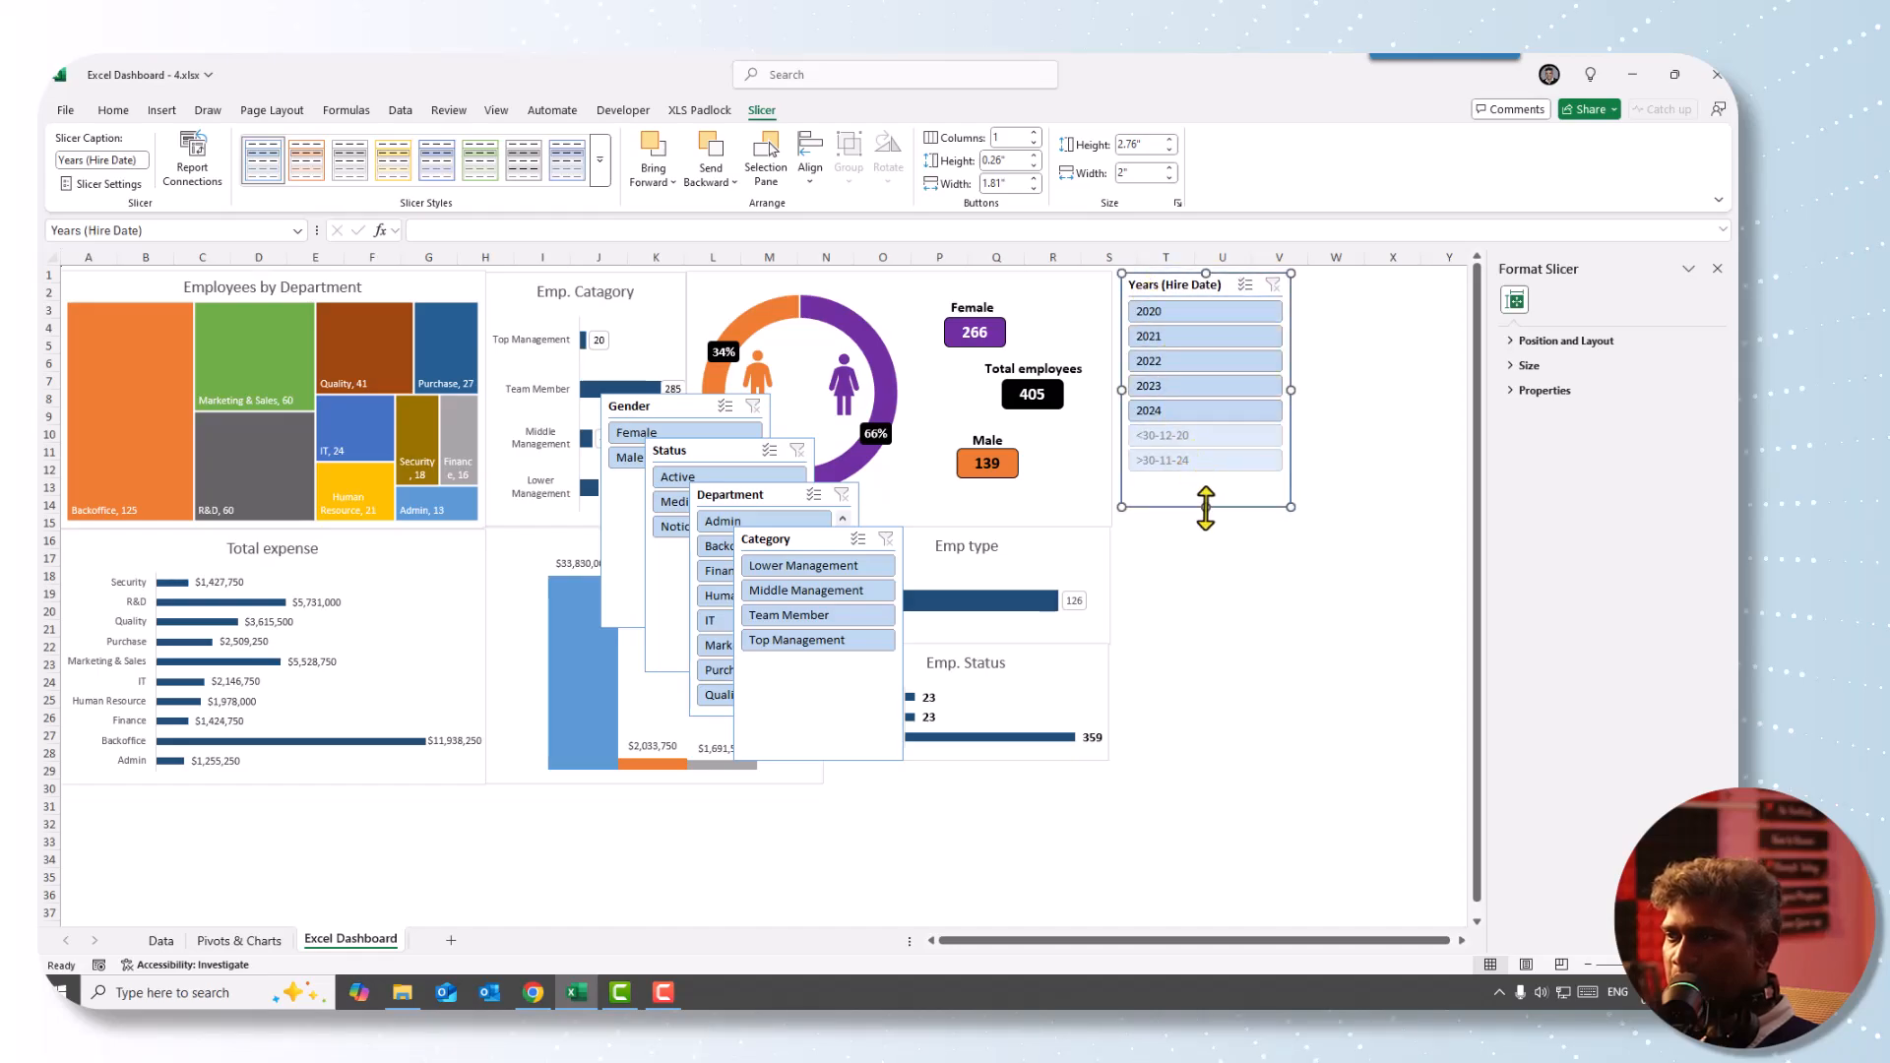
drag(1205, 507, 1207, 434)
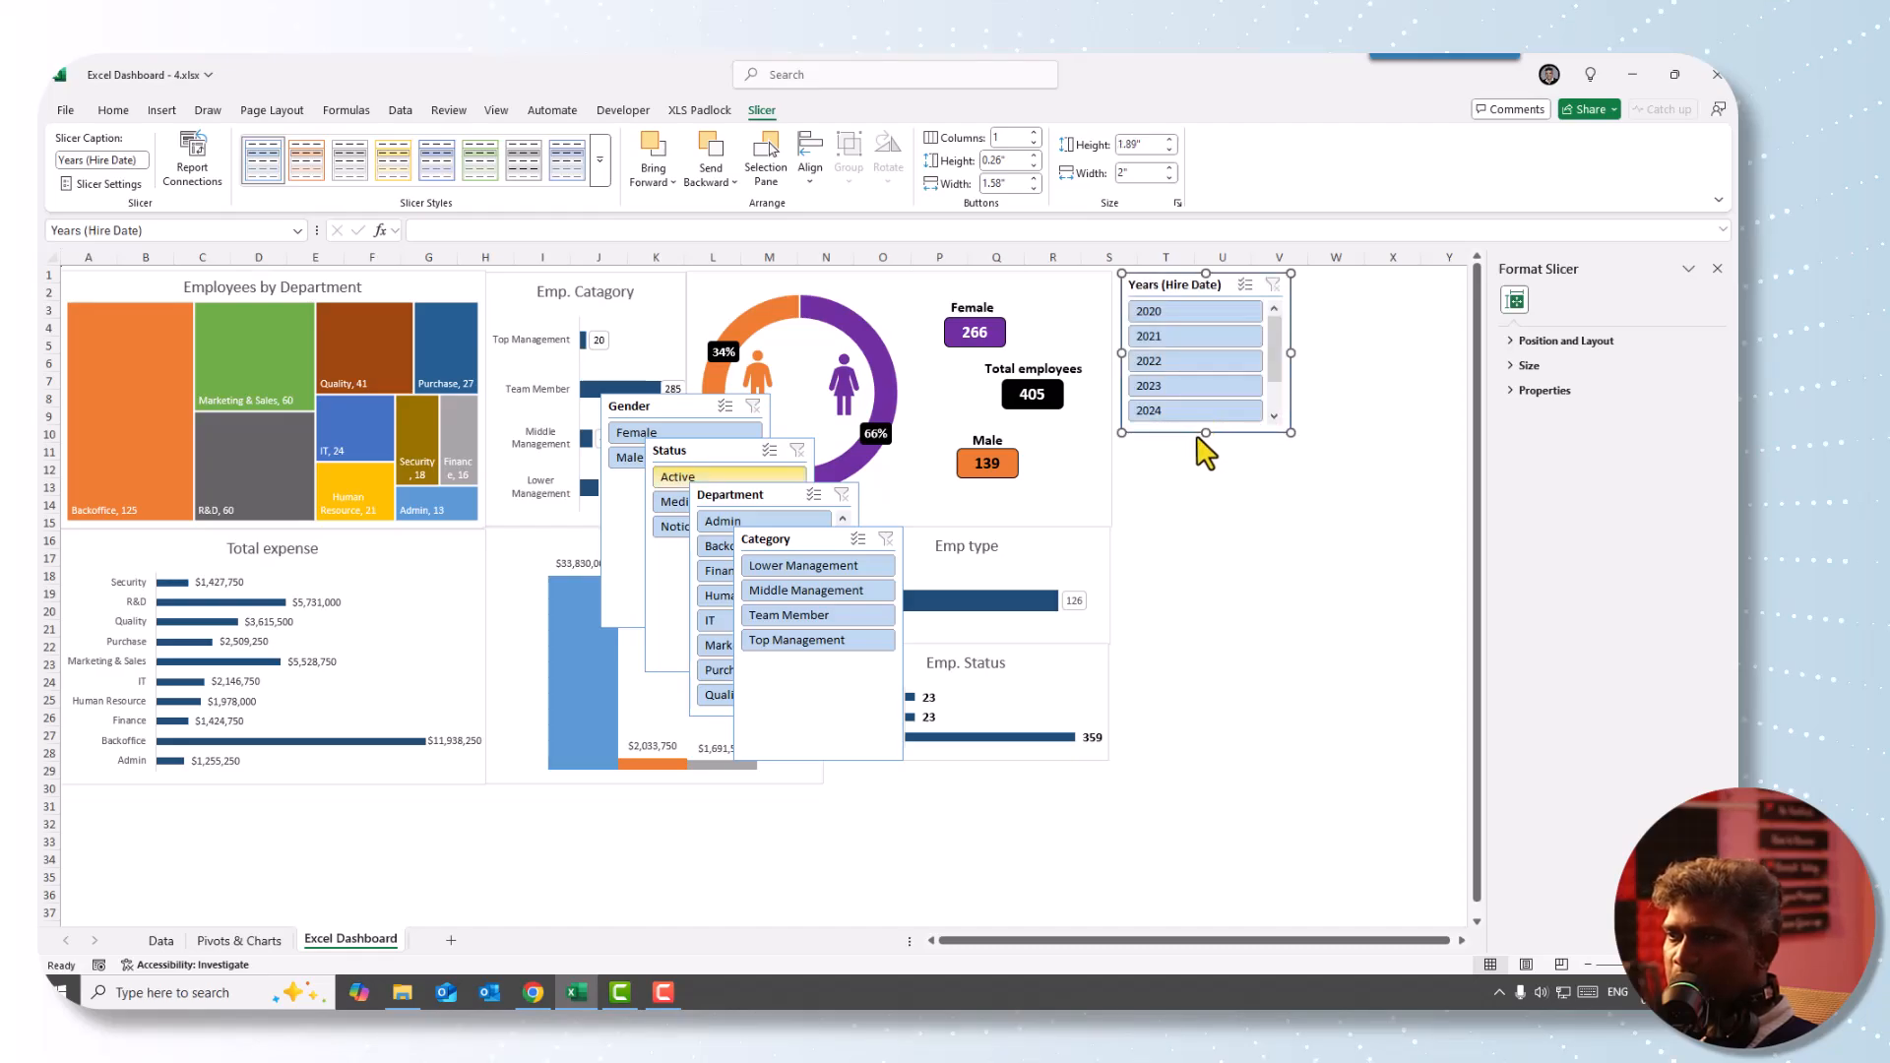
drag(765, 540, 1152, 448)
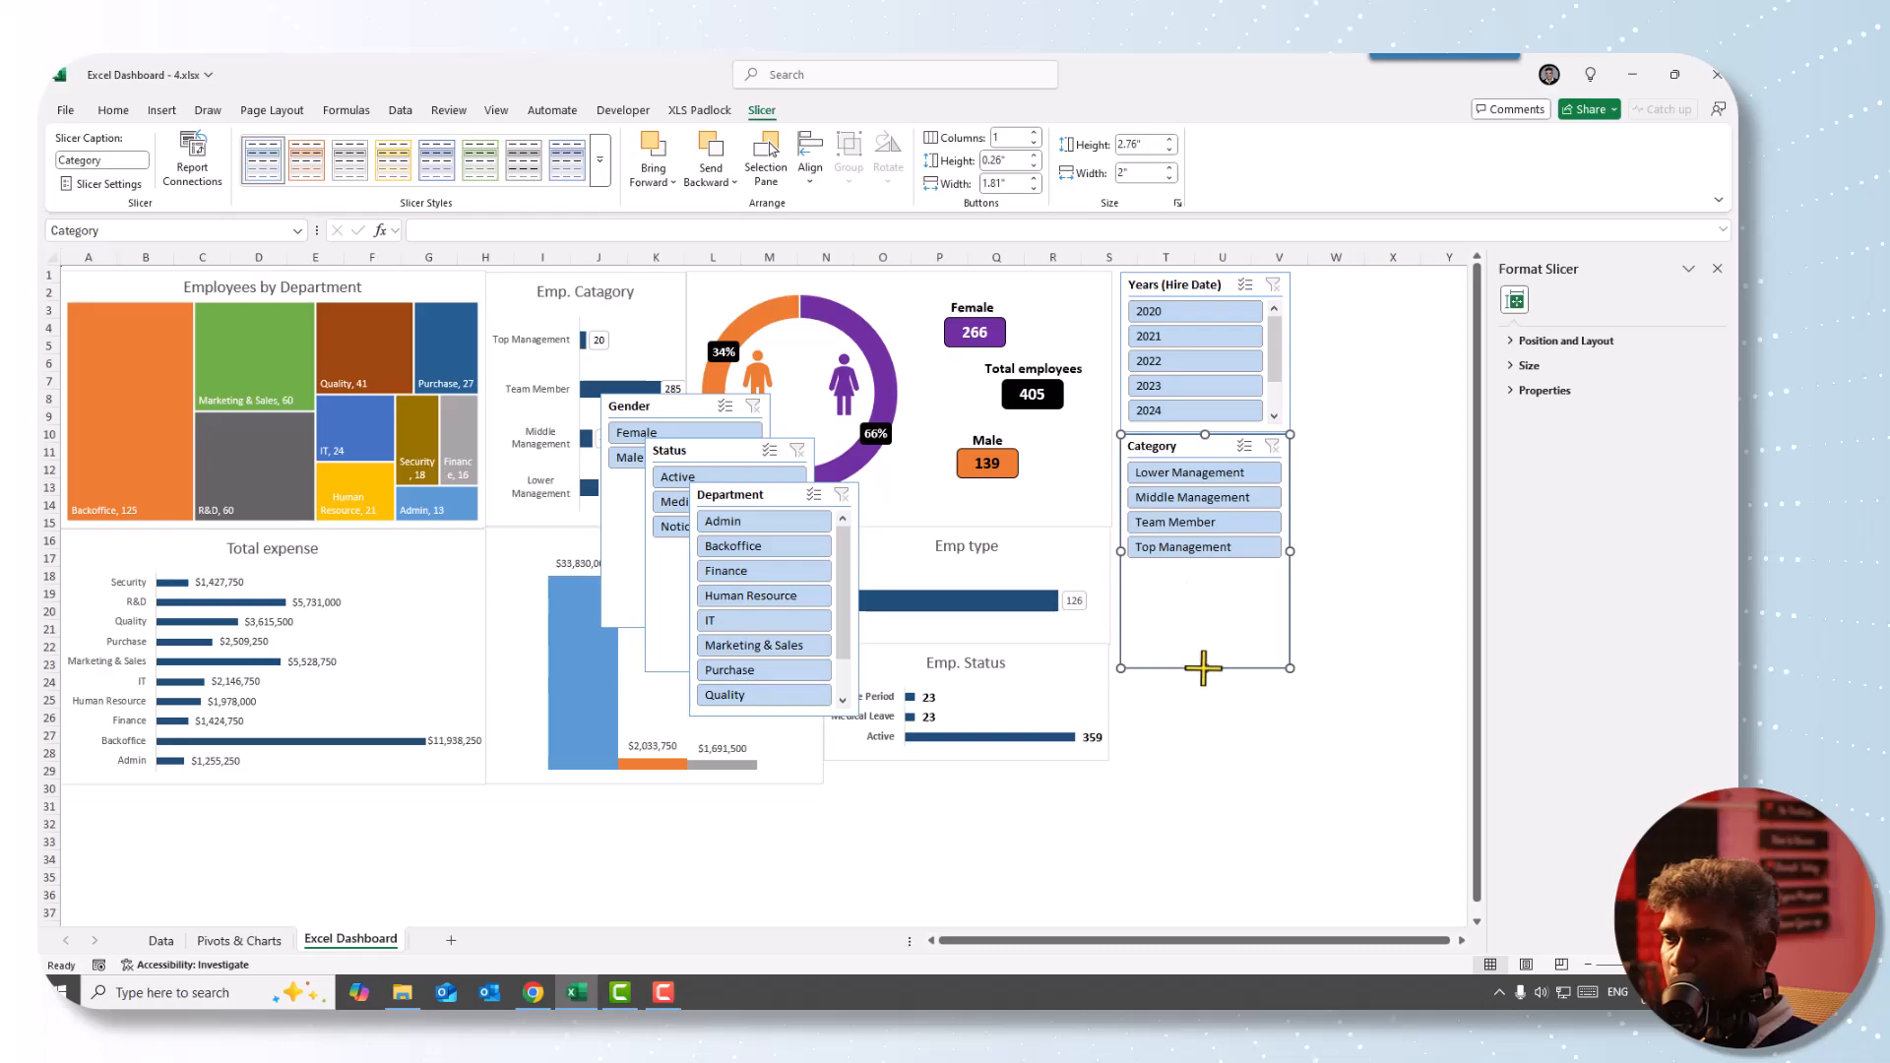
drag(1203, 668, 1215, 562)
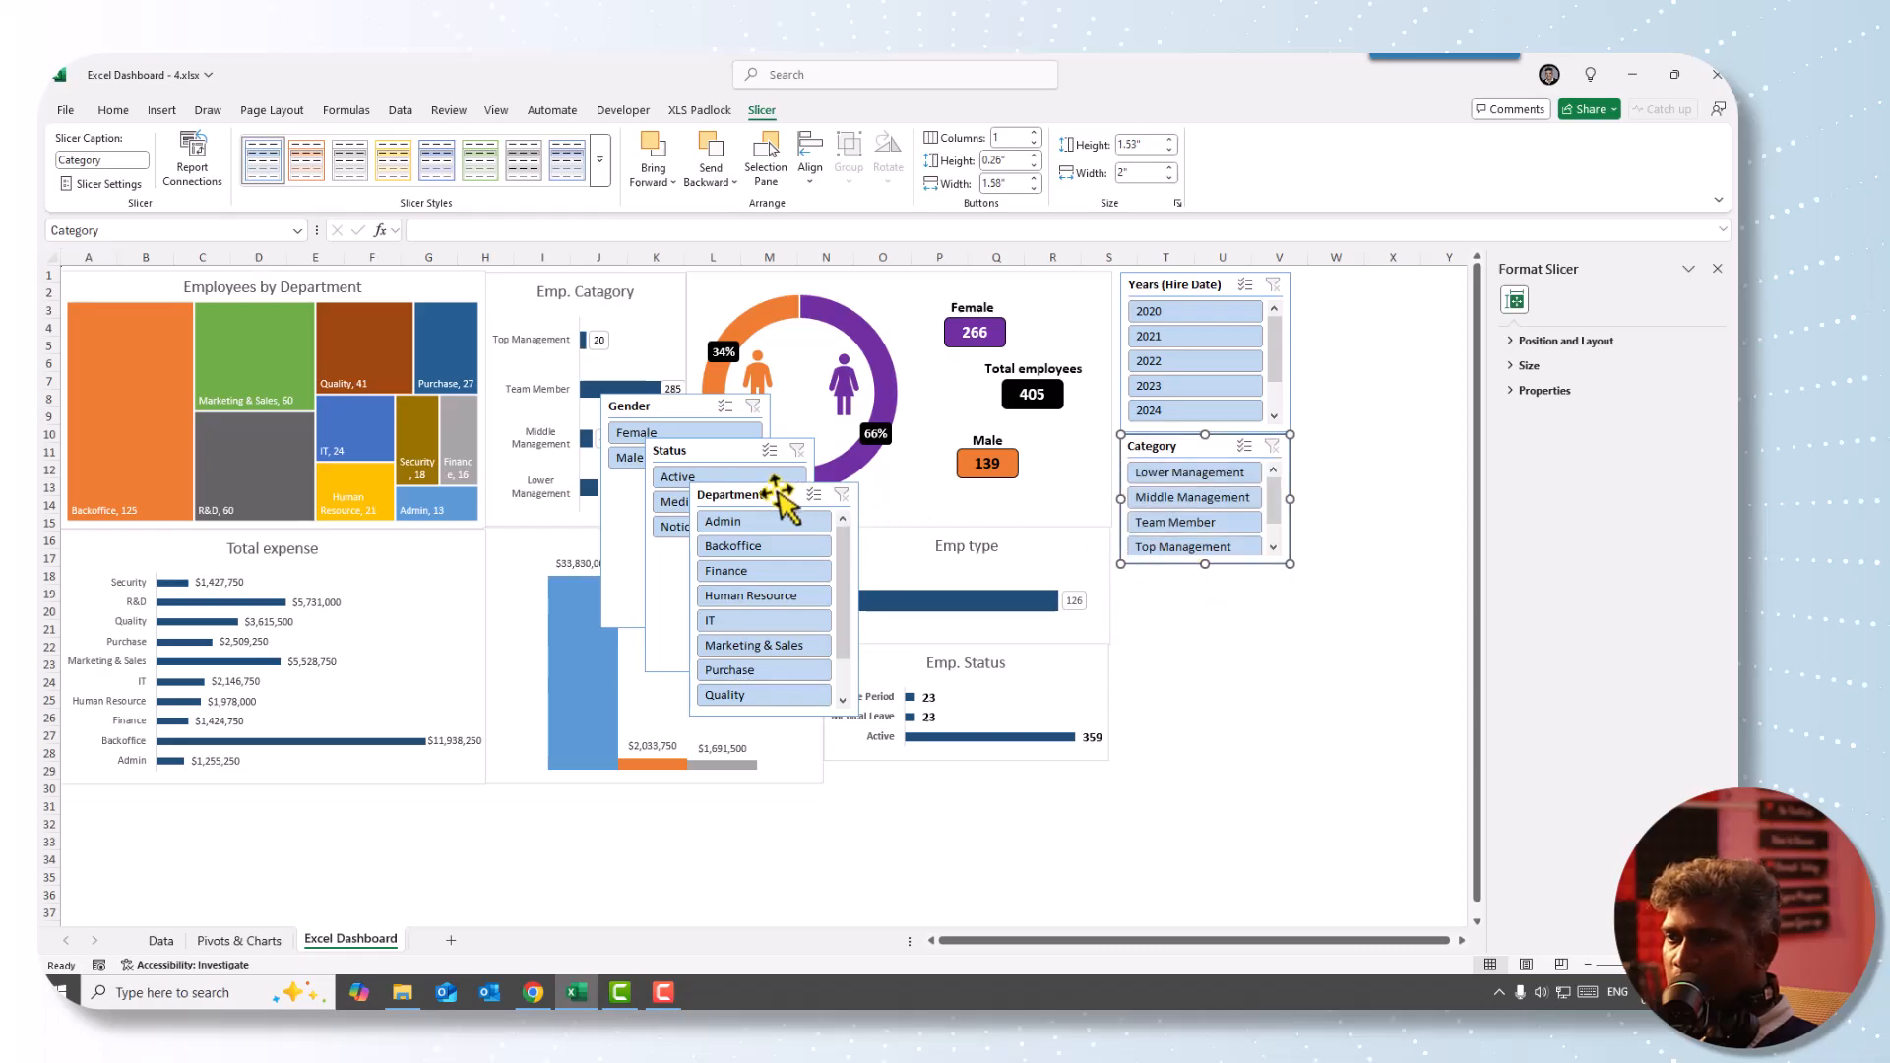
- Place the Department slicer beneath Category and the Status slicer beside Years (Hire Date), shortening Status to about 1.21"
drag(763, 500, 1207, 577)
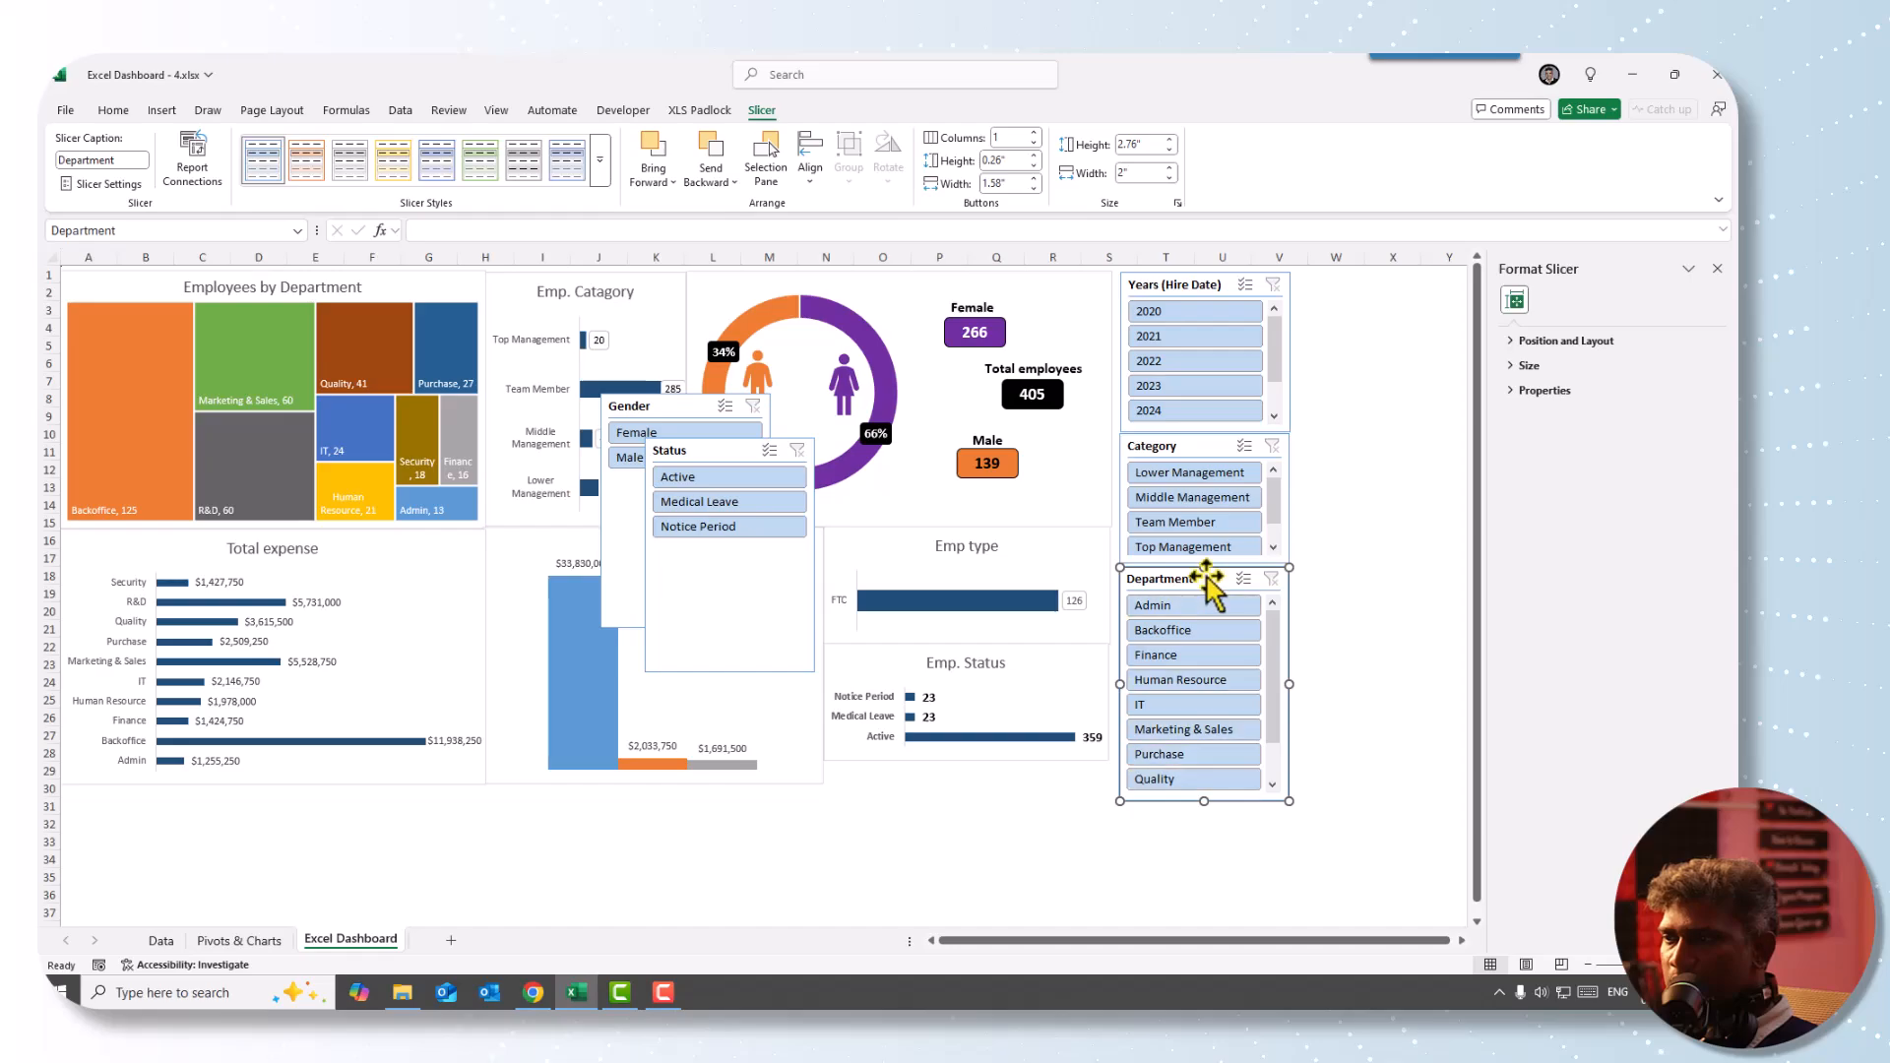
drag(711, 451, 1362, 291)
drag(1378, 508, 1374, 378)
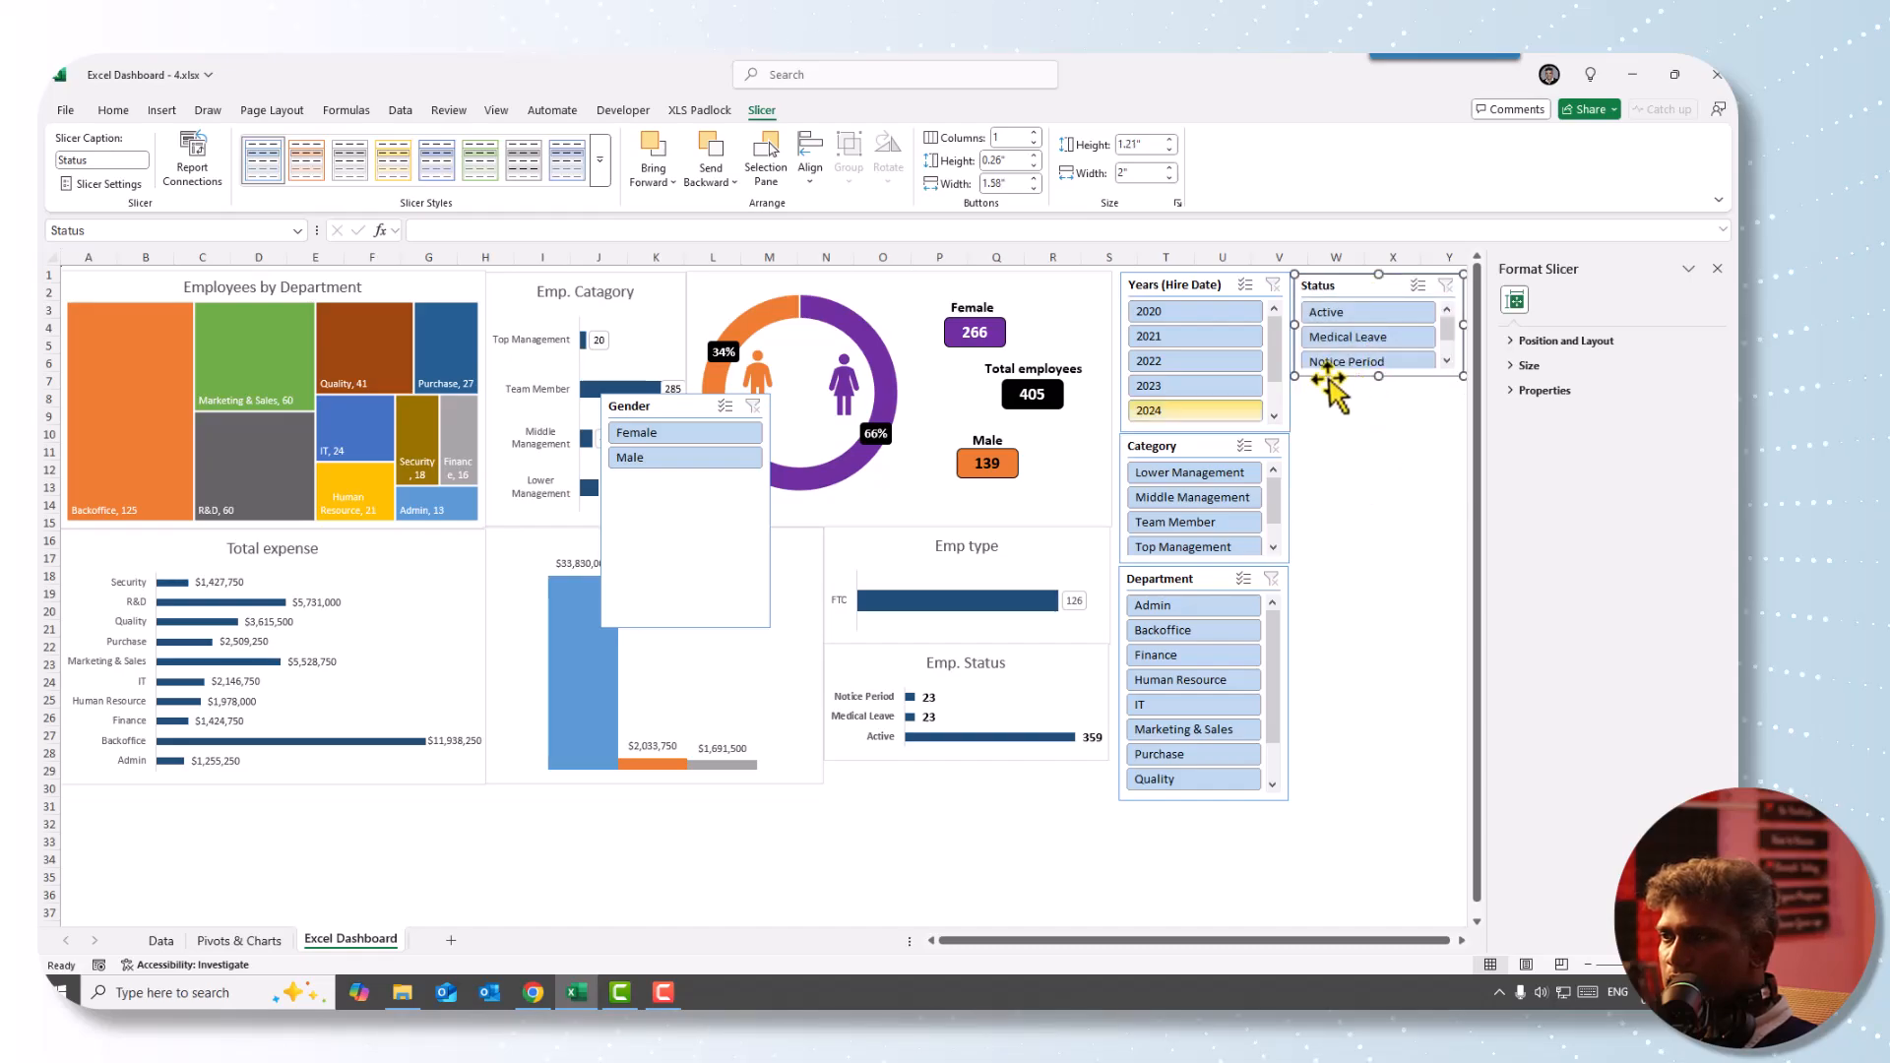
- Shorten the Gender slicer to about 0.99" and position it directly beneath the Department slicer
drag(666, 405, 1345, 393)
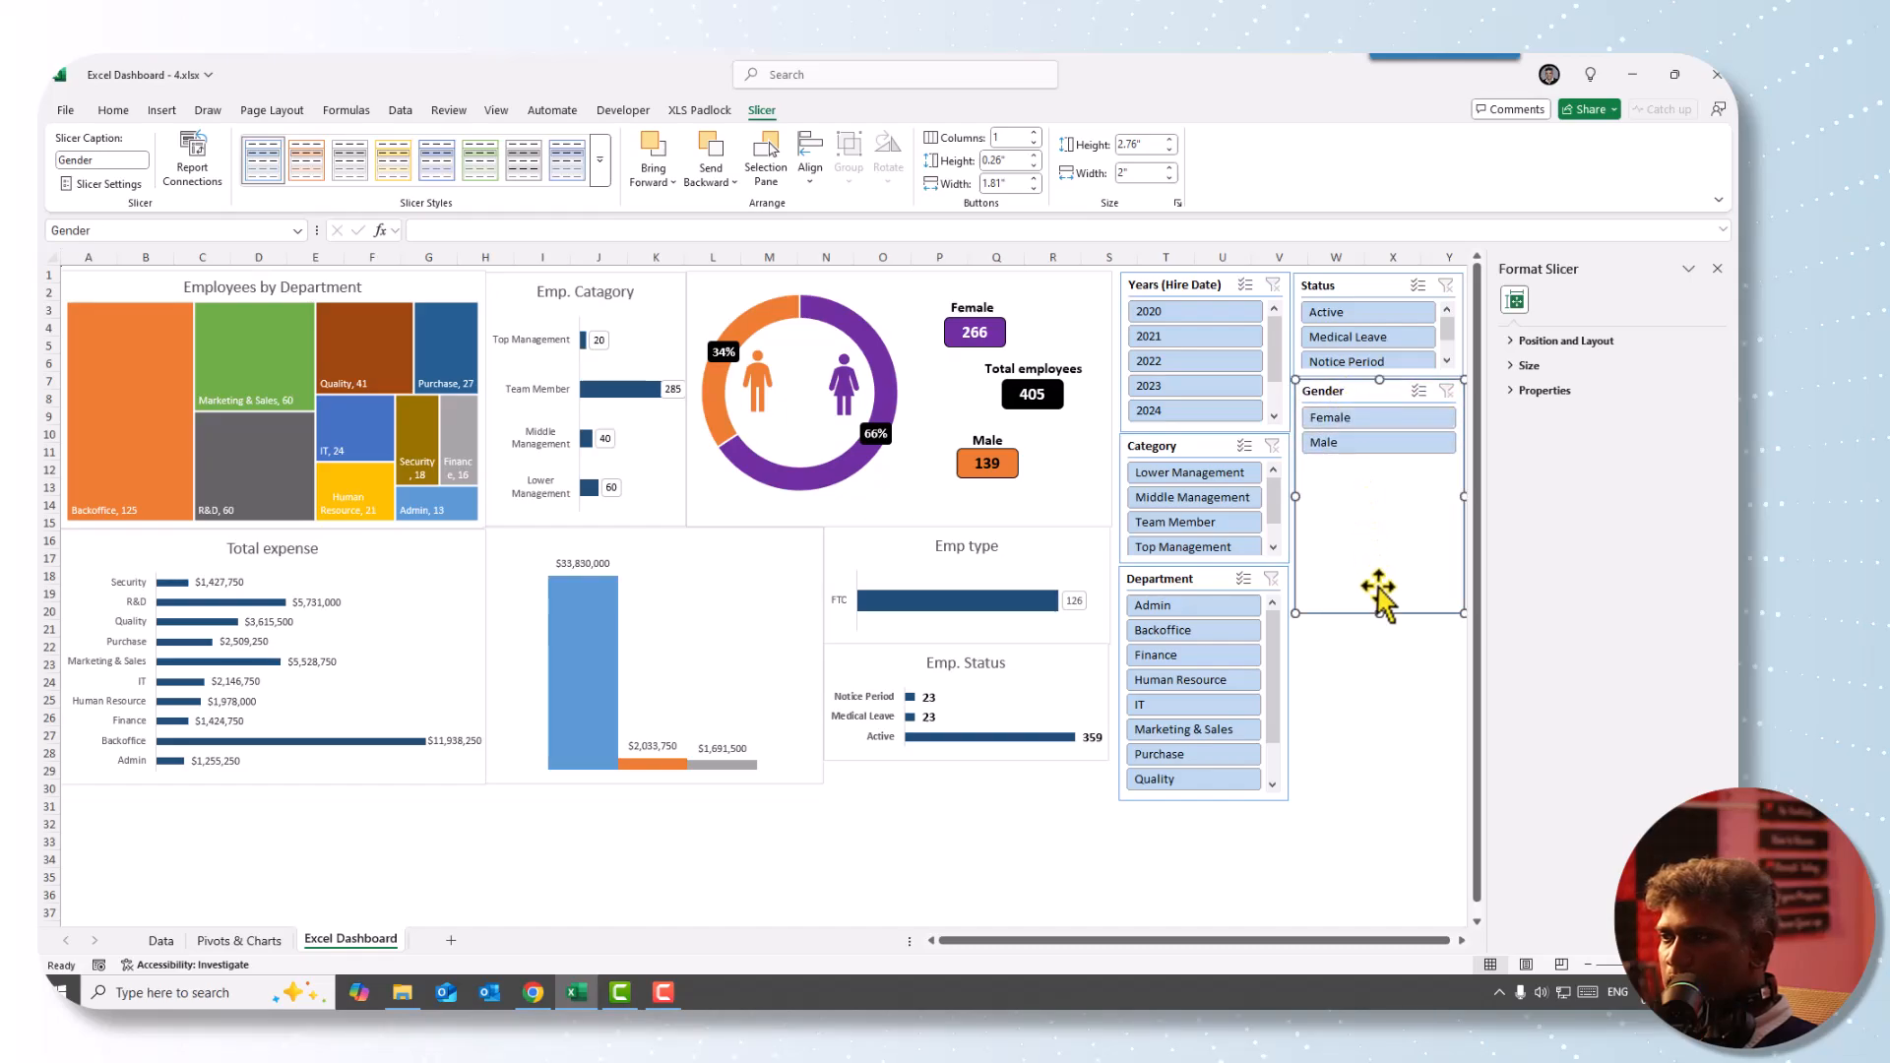
drag(1382, 615, 1365, 472)
drag(1369, 391, 1216, 806)
key(Up)
key(Up)
key(Up)
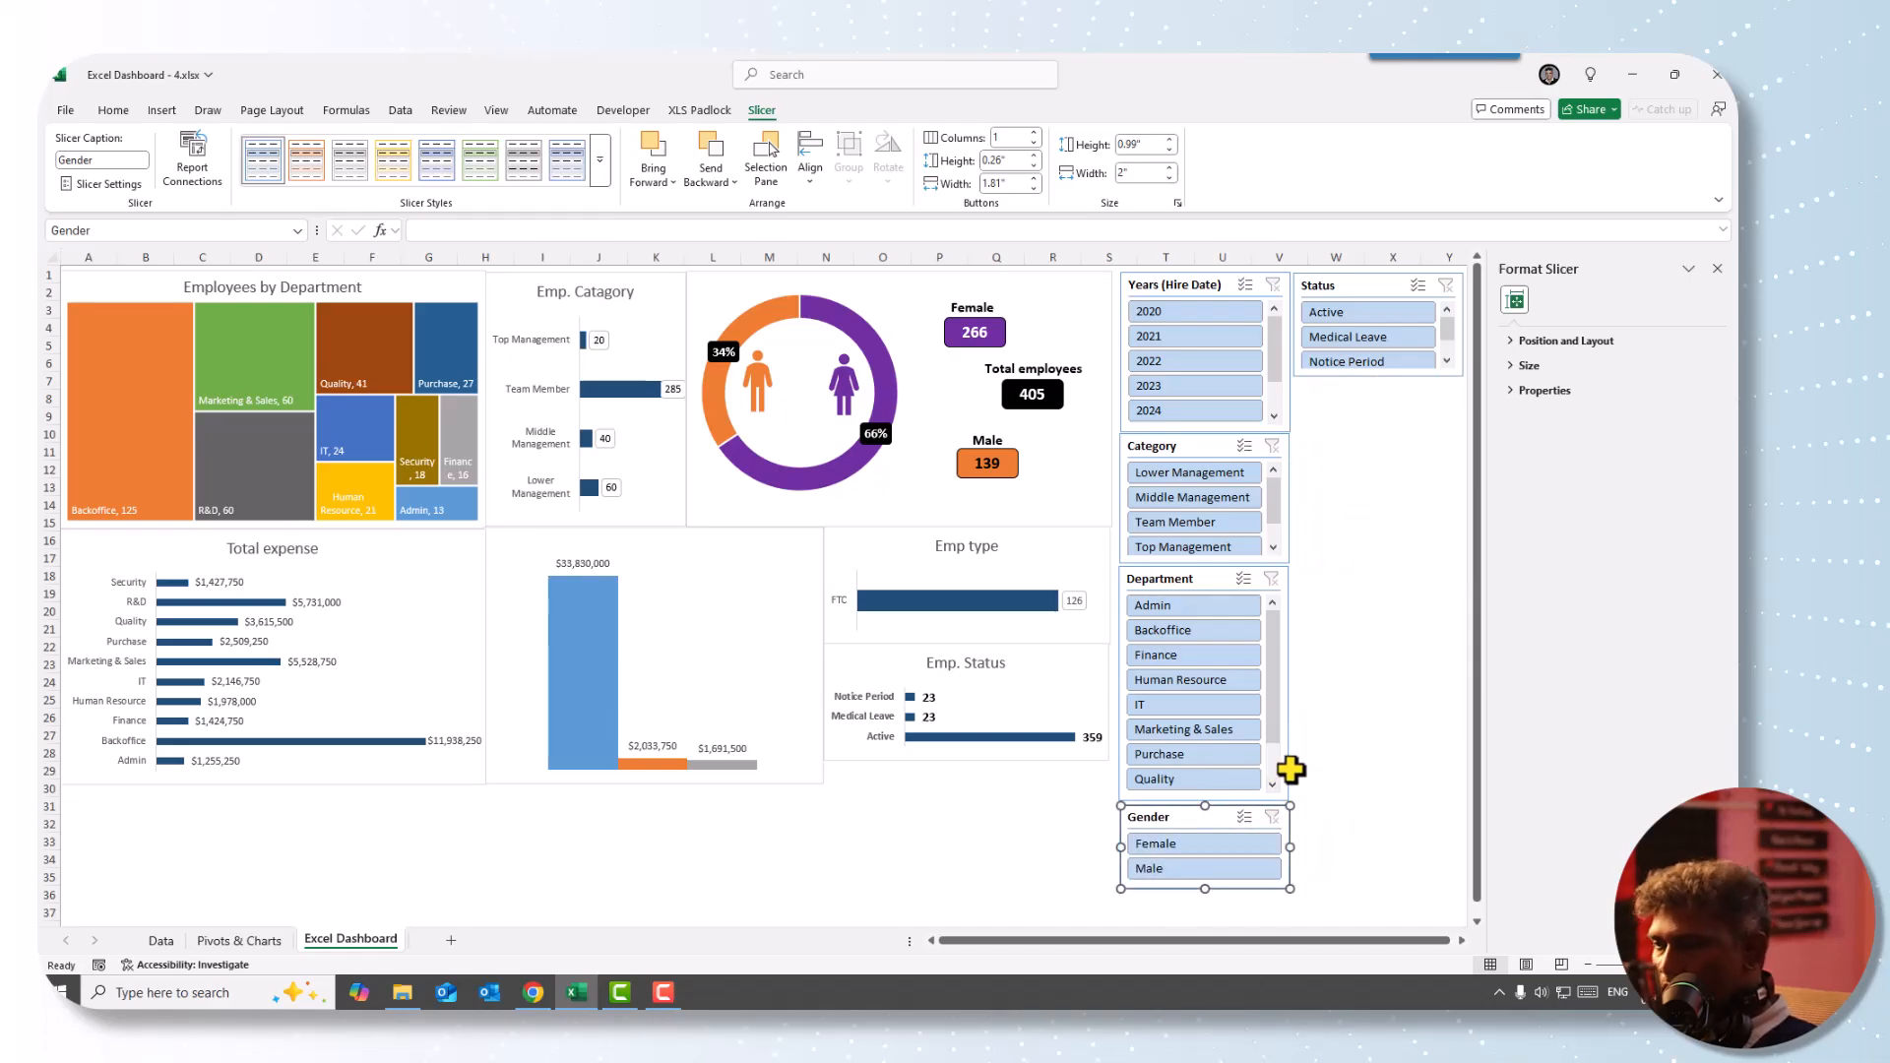
click(1345, 770)
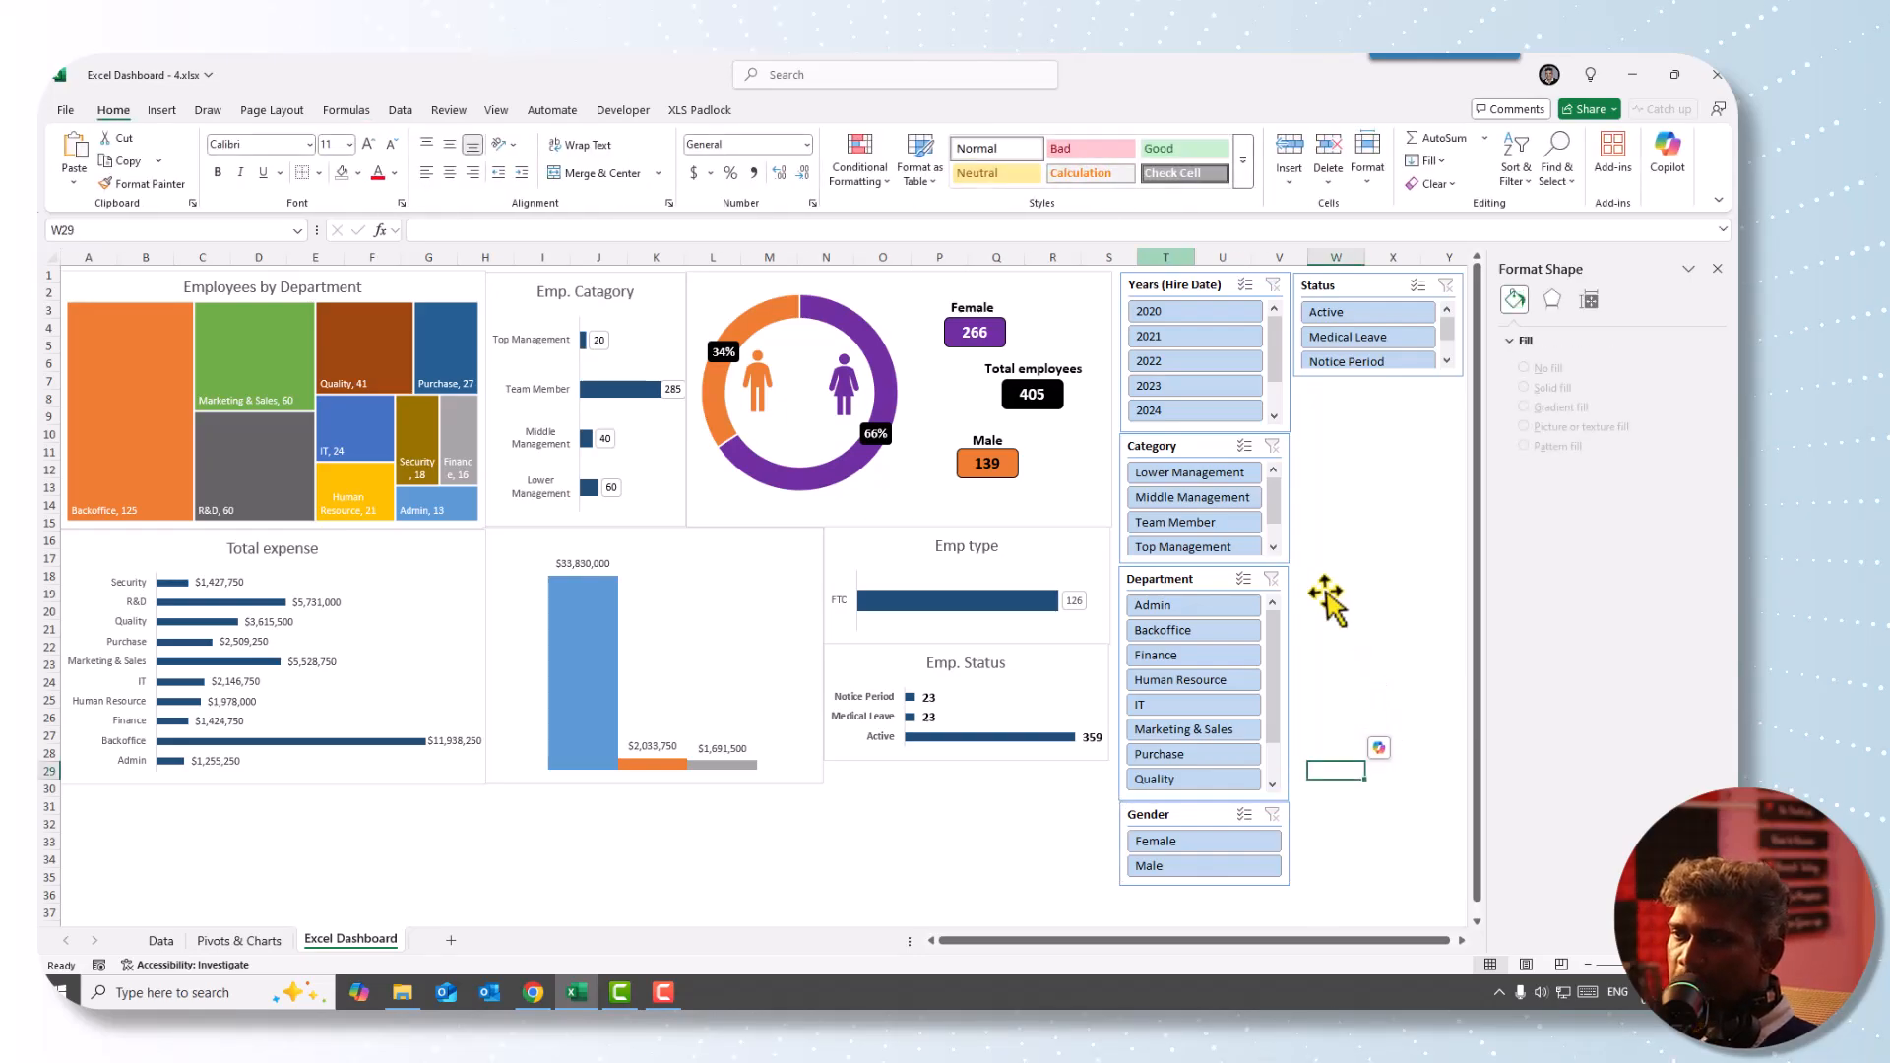
- Test the Years (Hire Date) slicer by filtering to 2020 and 2021, and clear its filter
click(1182, 312)
click(1187, 336)
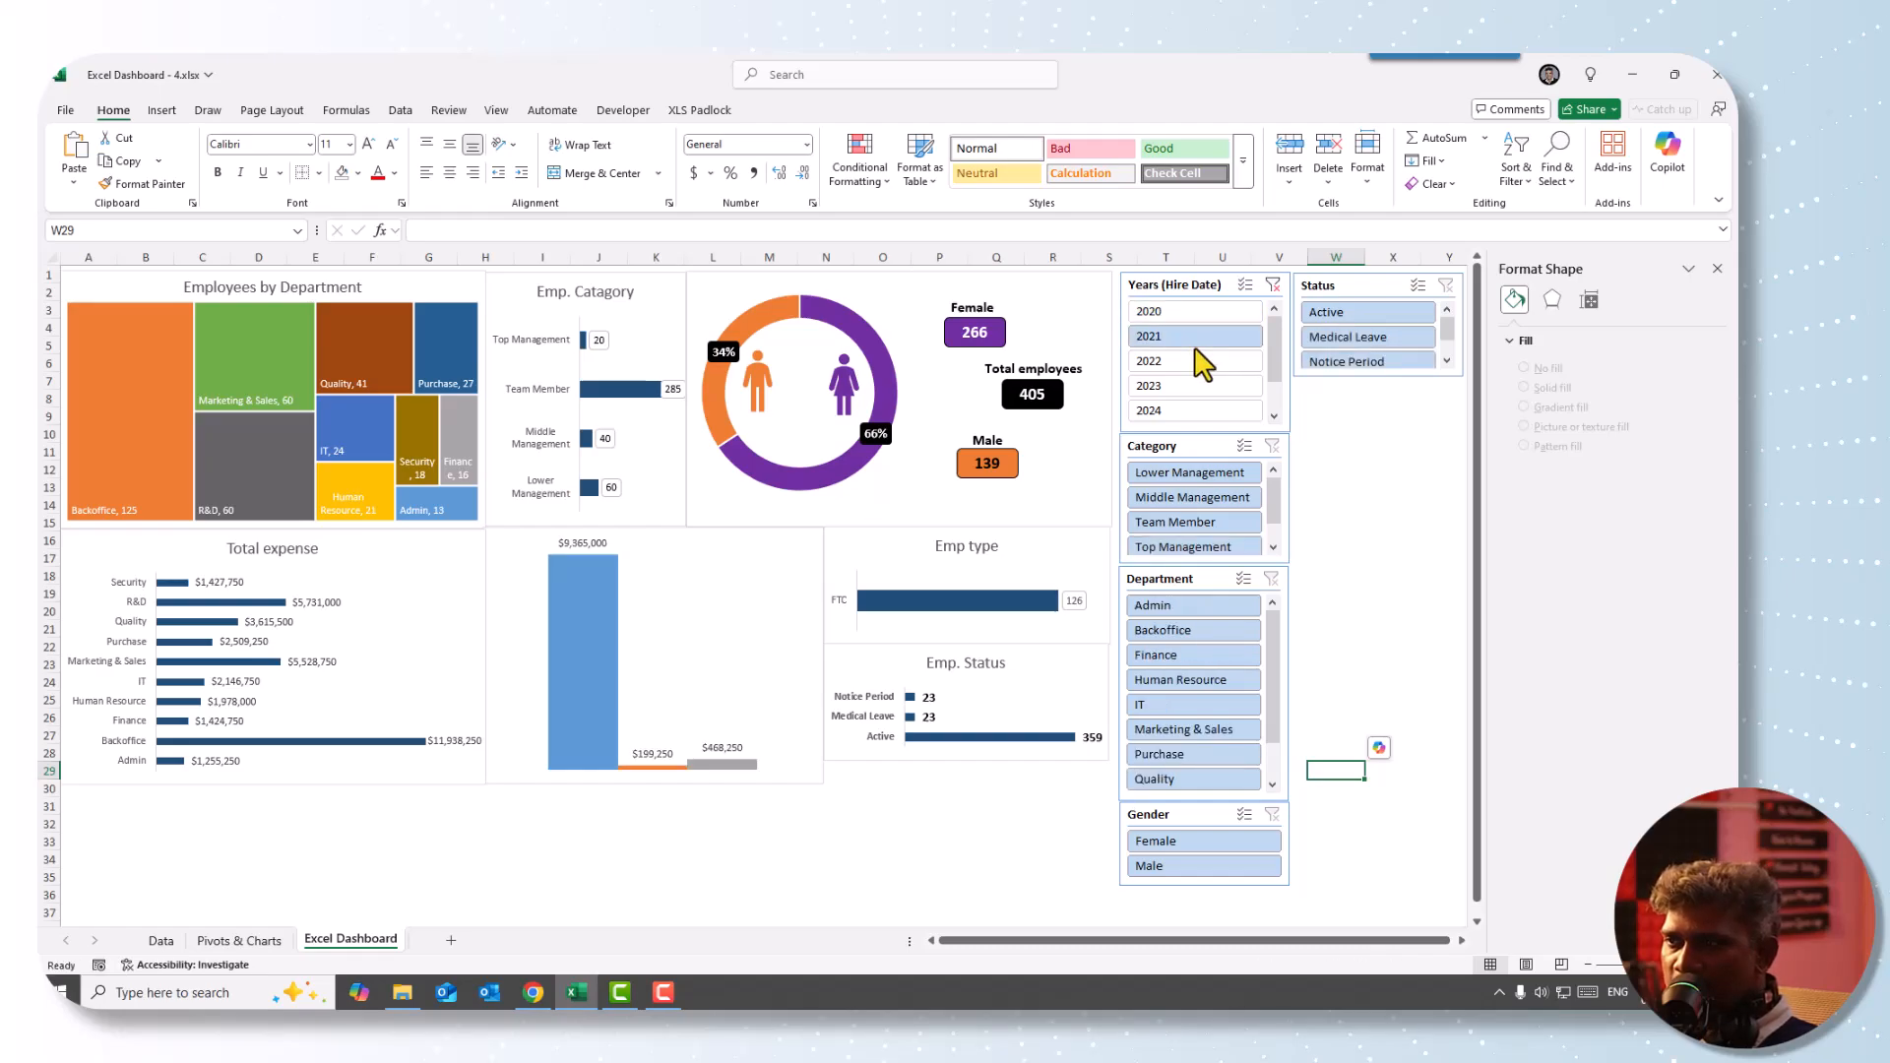
click(1193, 313)
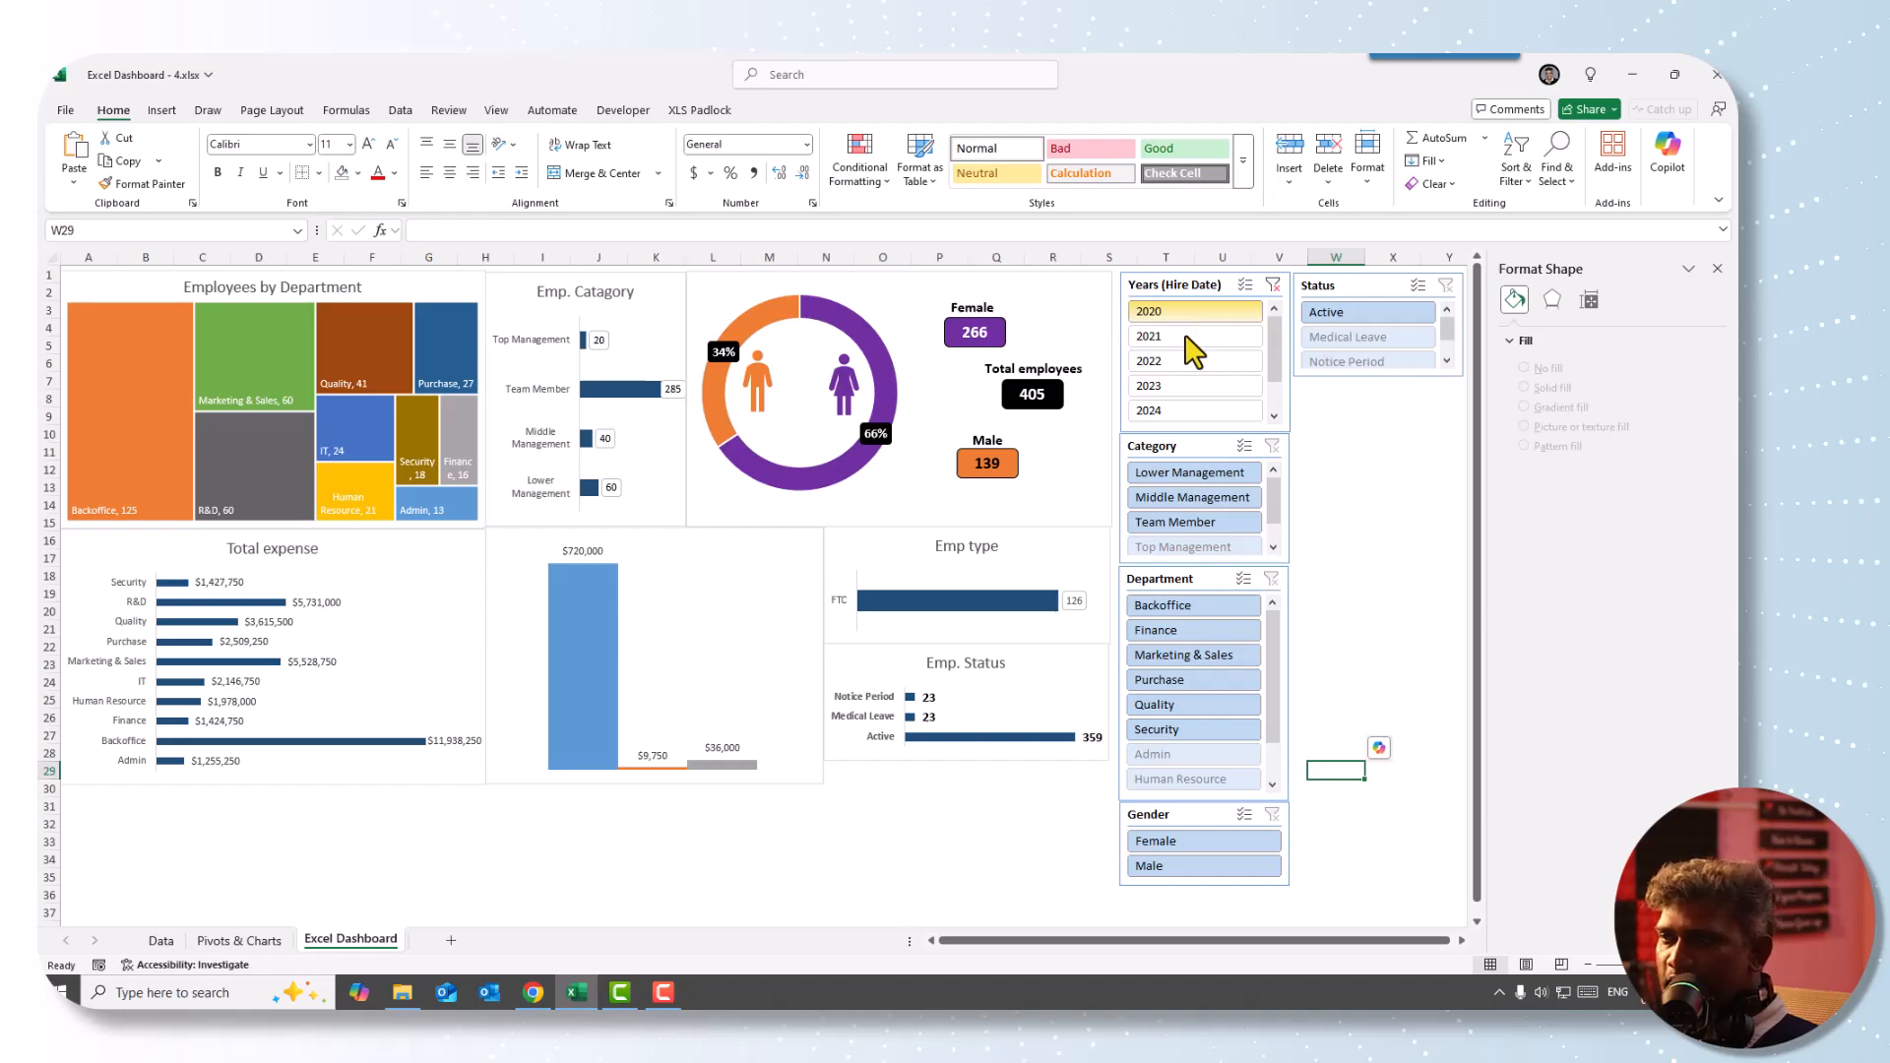
click(1188, 337)
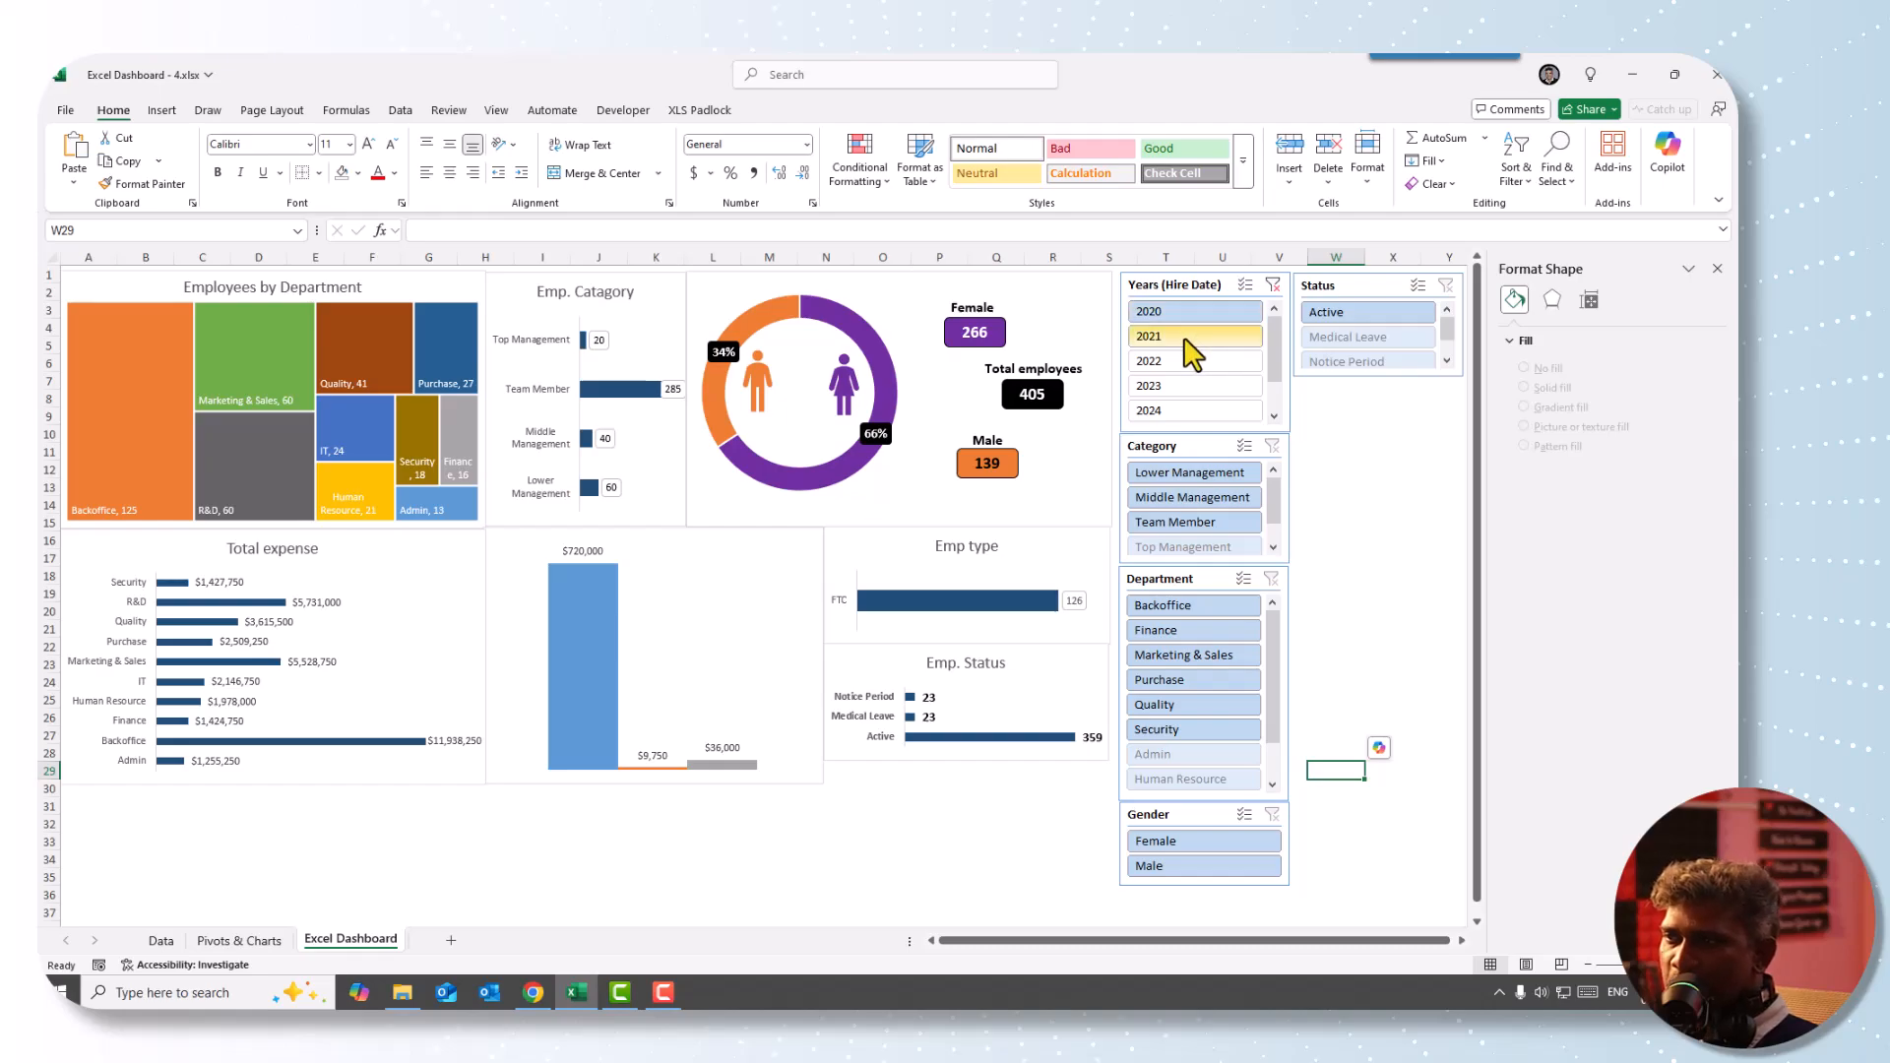
click(1273, 284)
- Connect the Years (Hire Date) slicer to all the listed PivotTables by adding PivotTable5 through PivotTable10 and PivotTable13 to its report connections
click(1213, 279)
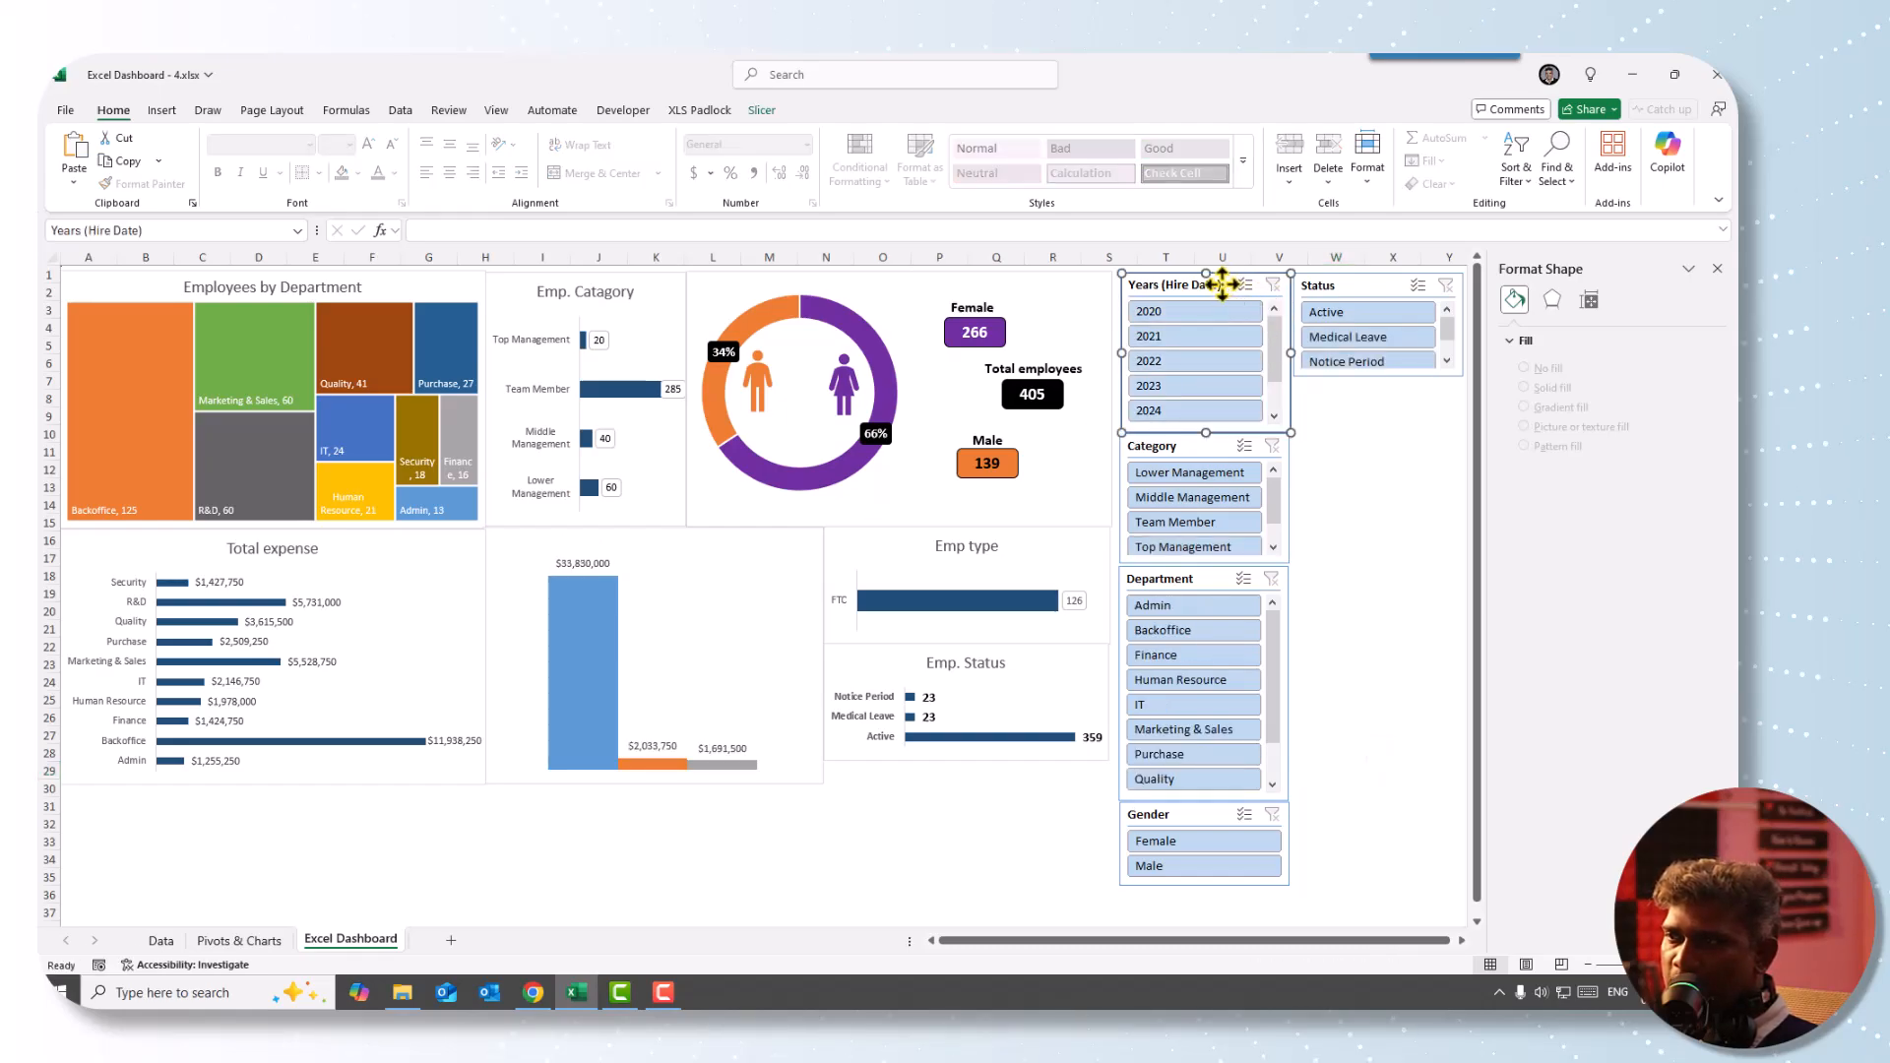
click(764, 110)
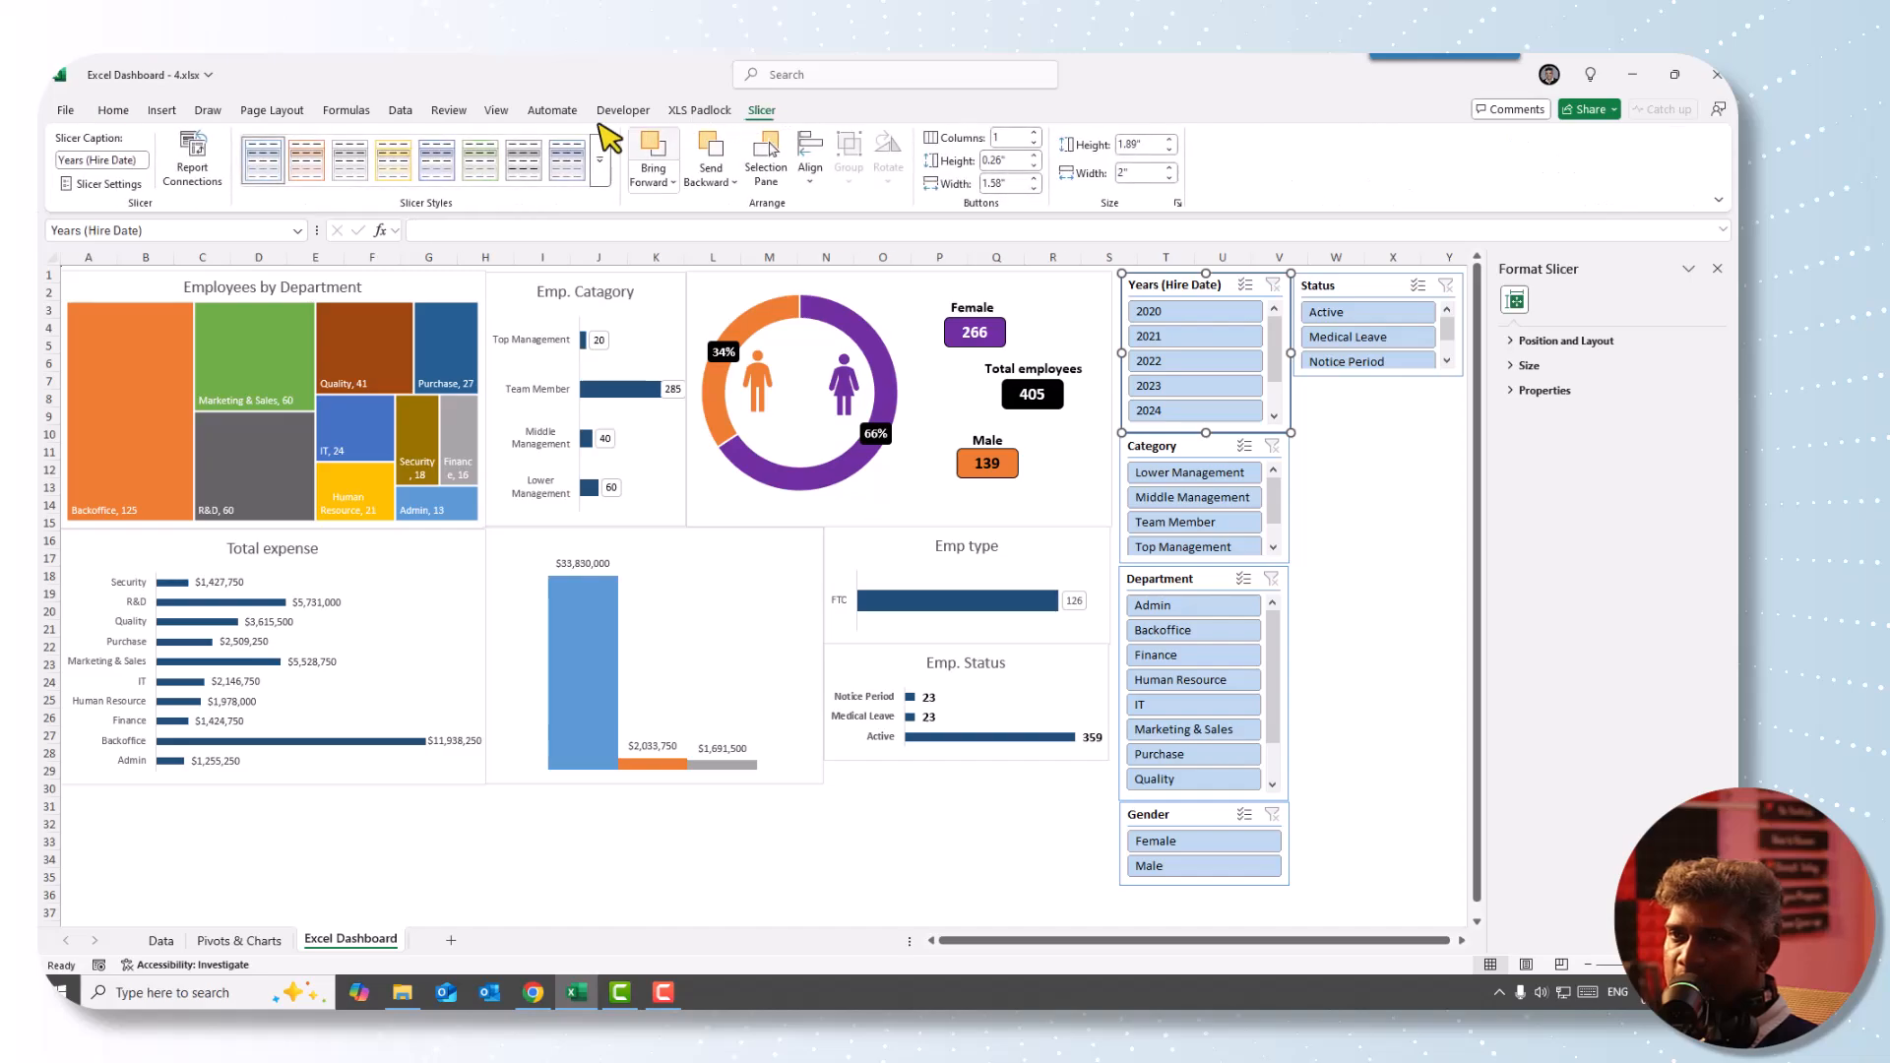
click(193, 176)
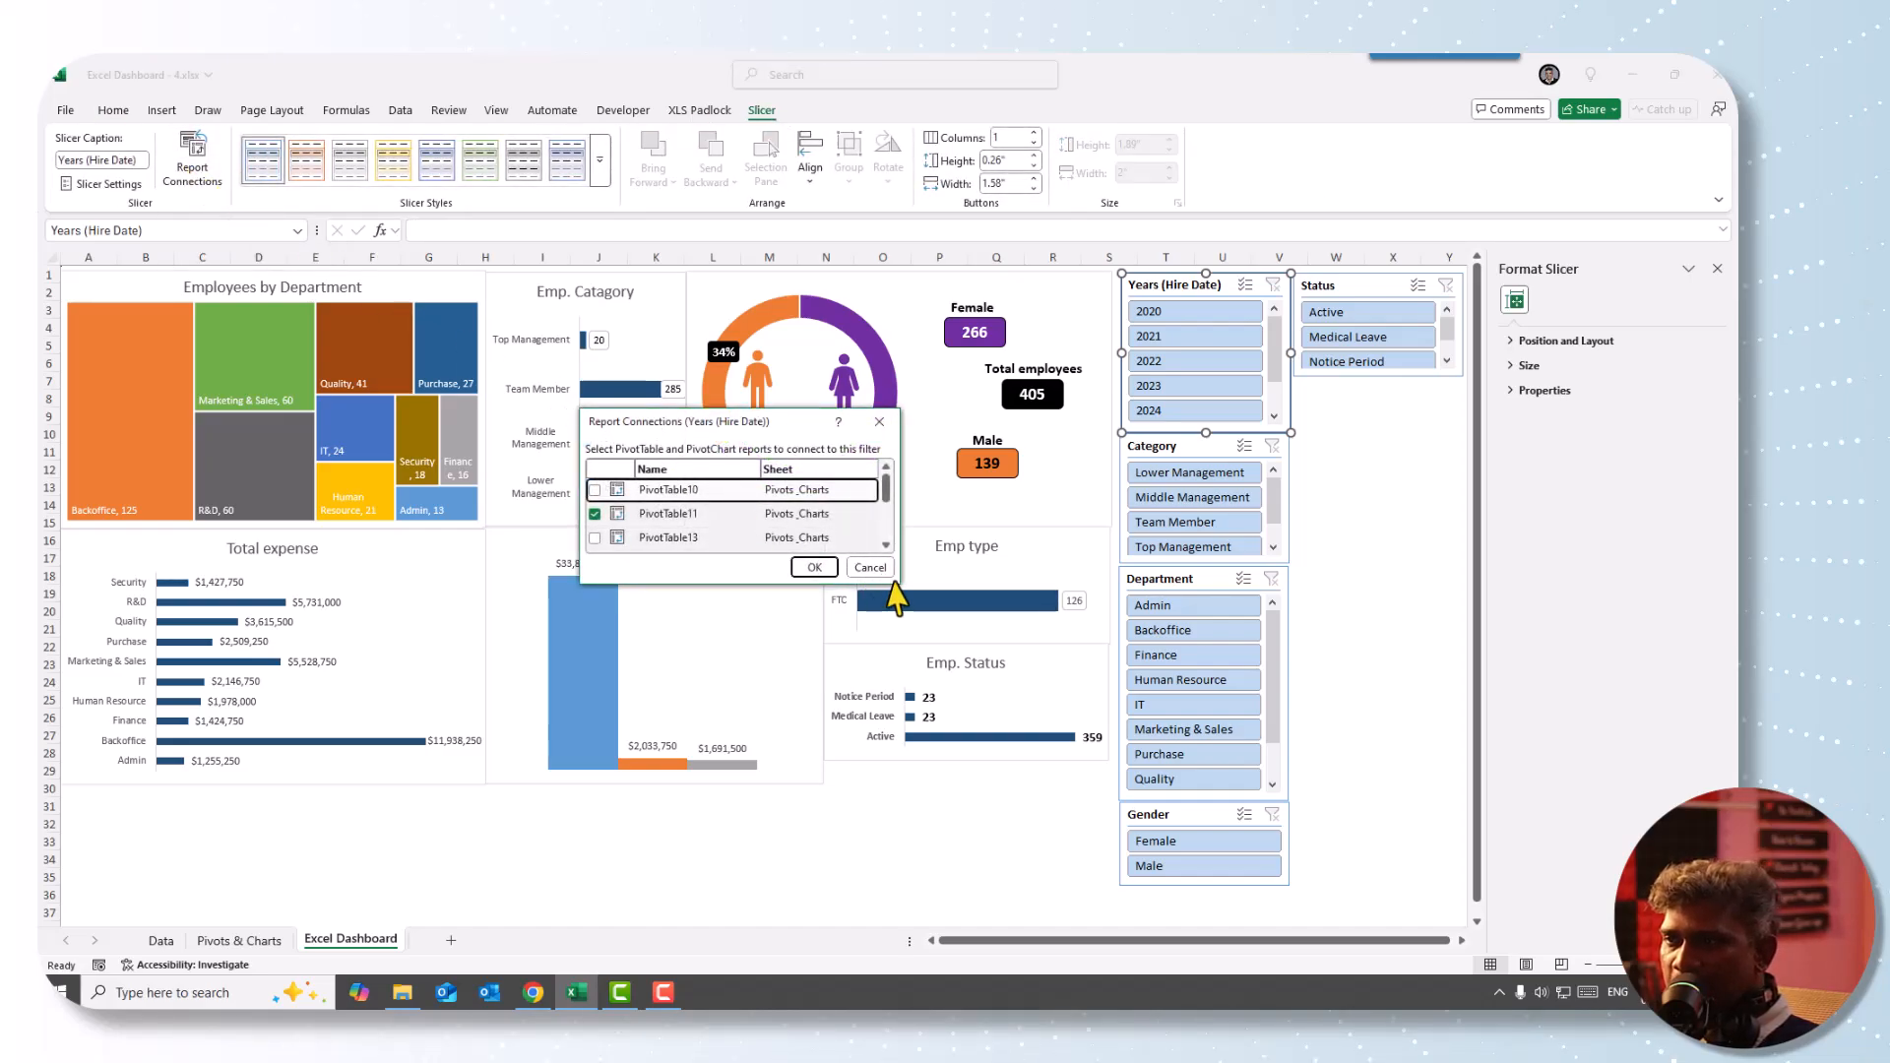
drag(899, 582, 948, 889)
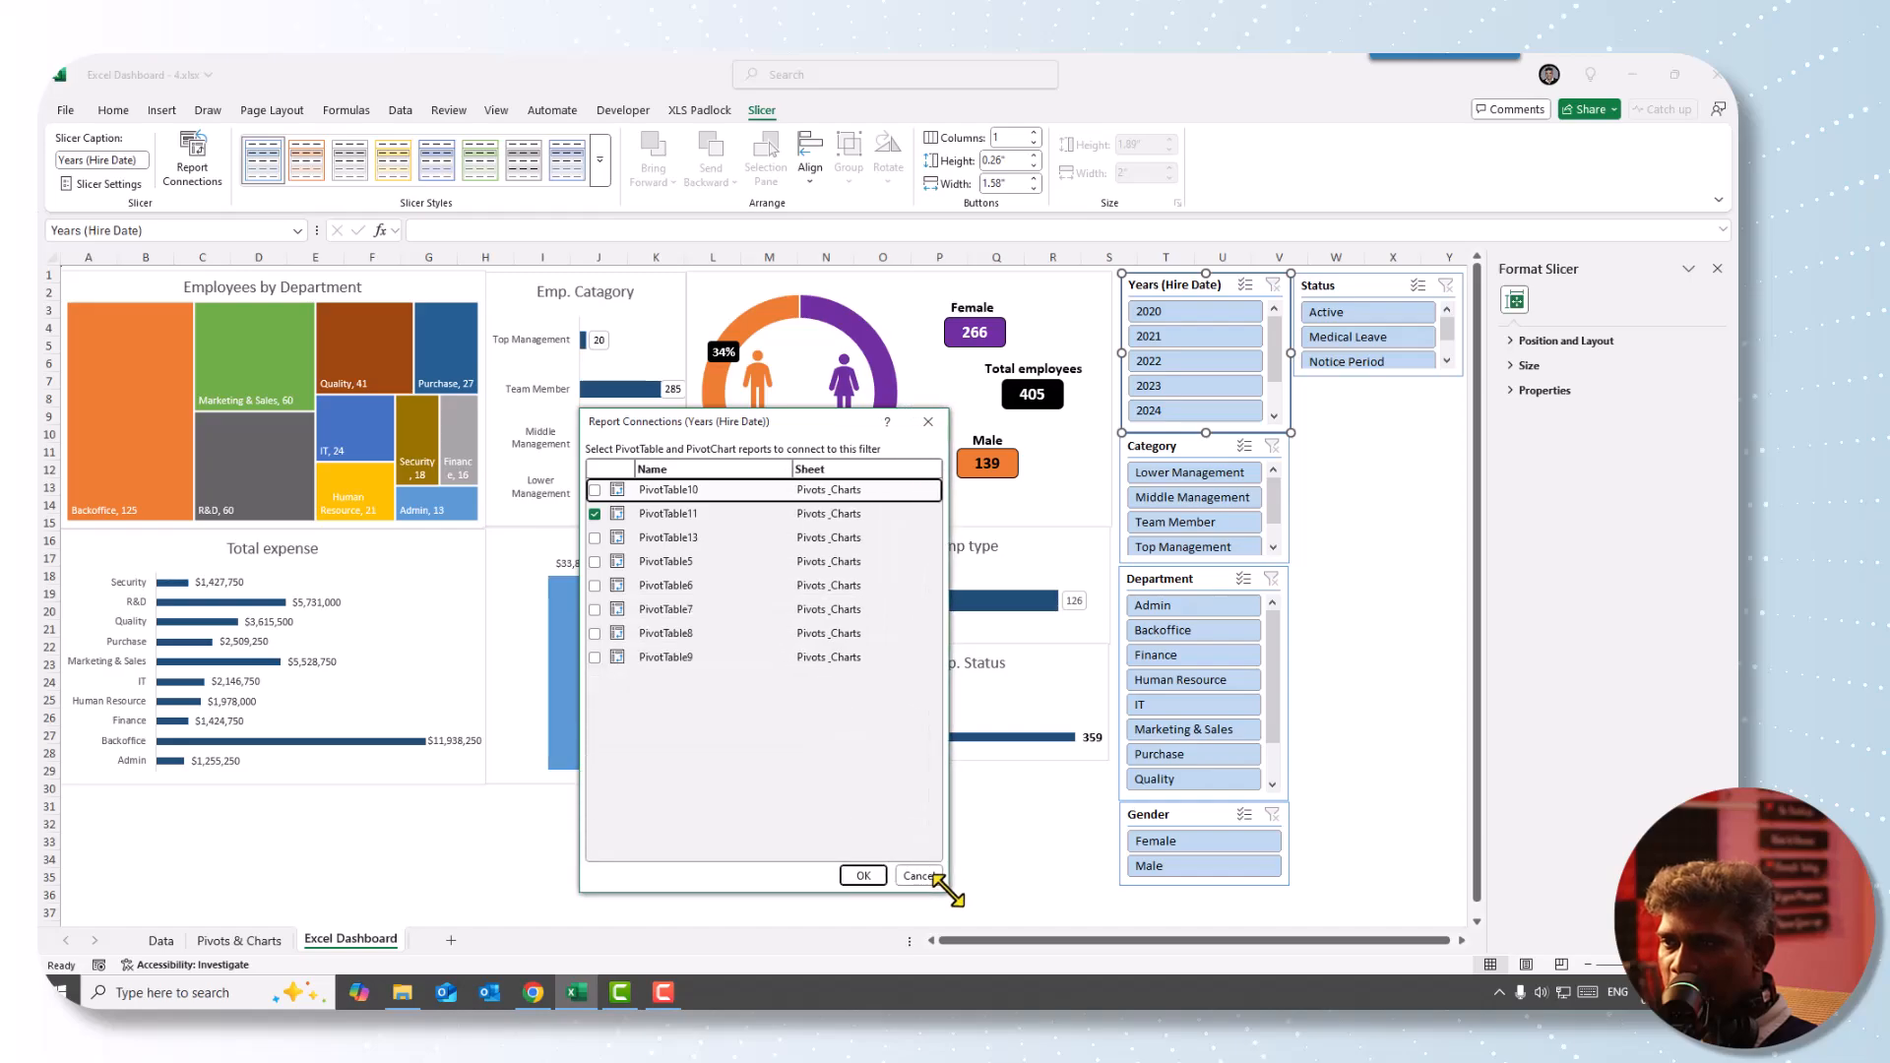
click(595, 489)
click(594, 538)
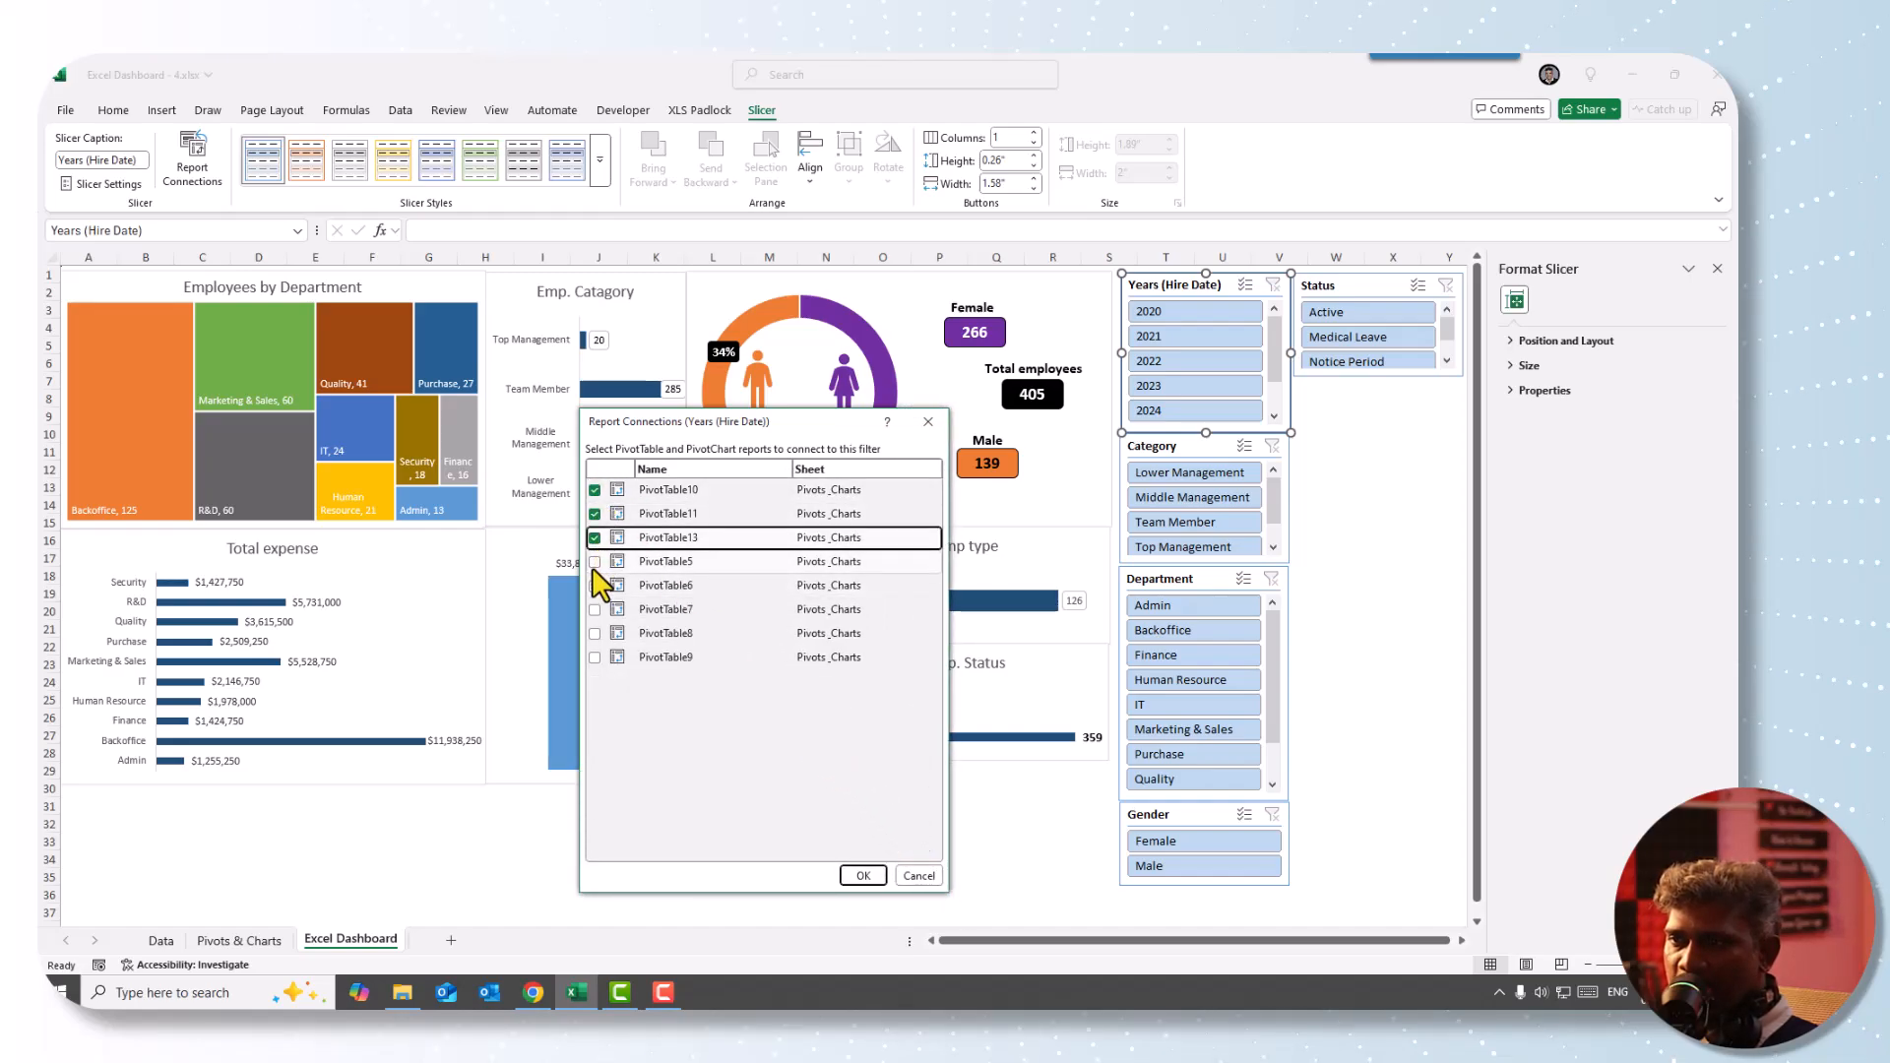
click(594, 561)
click(595, 585)
click(594, 609)
click(595, 633)
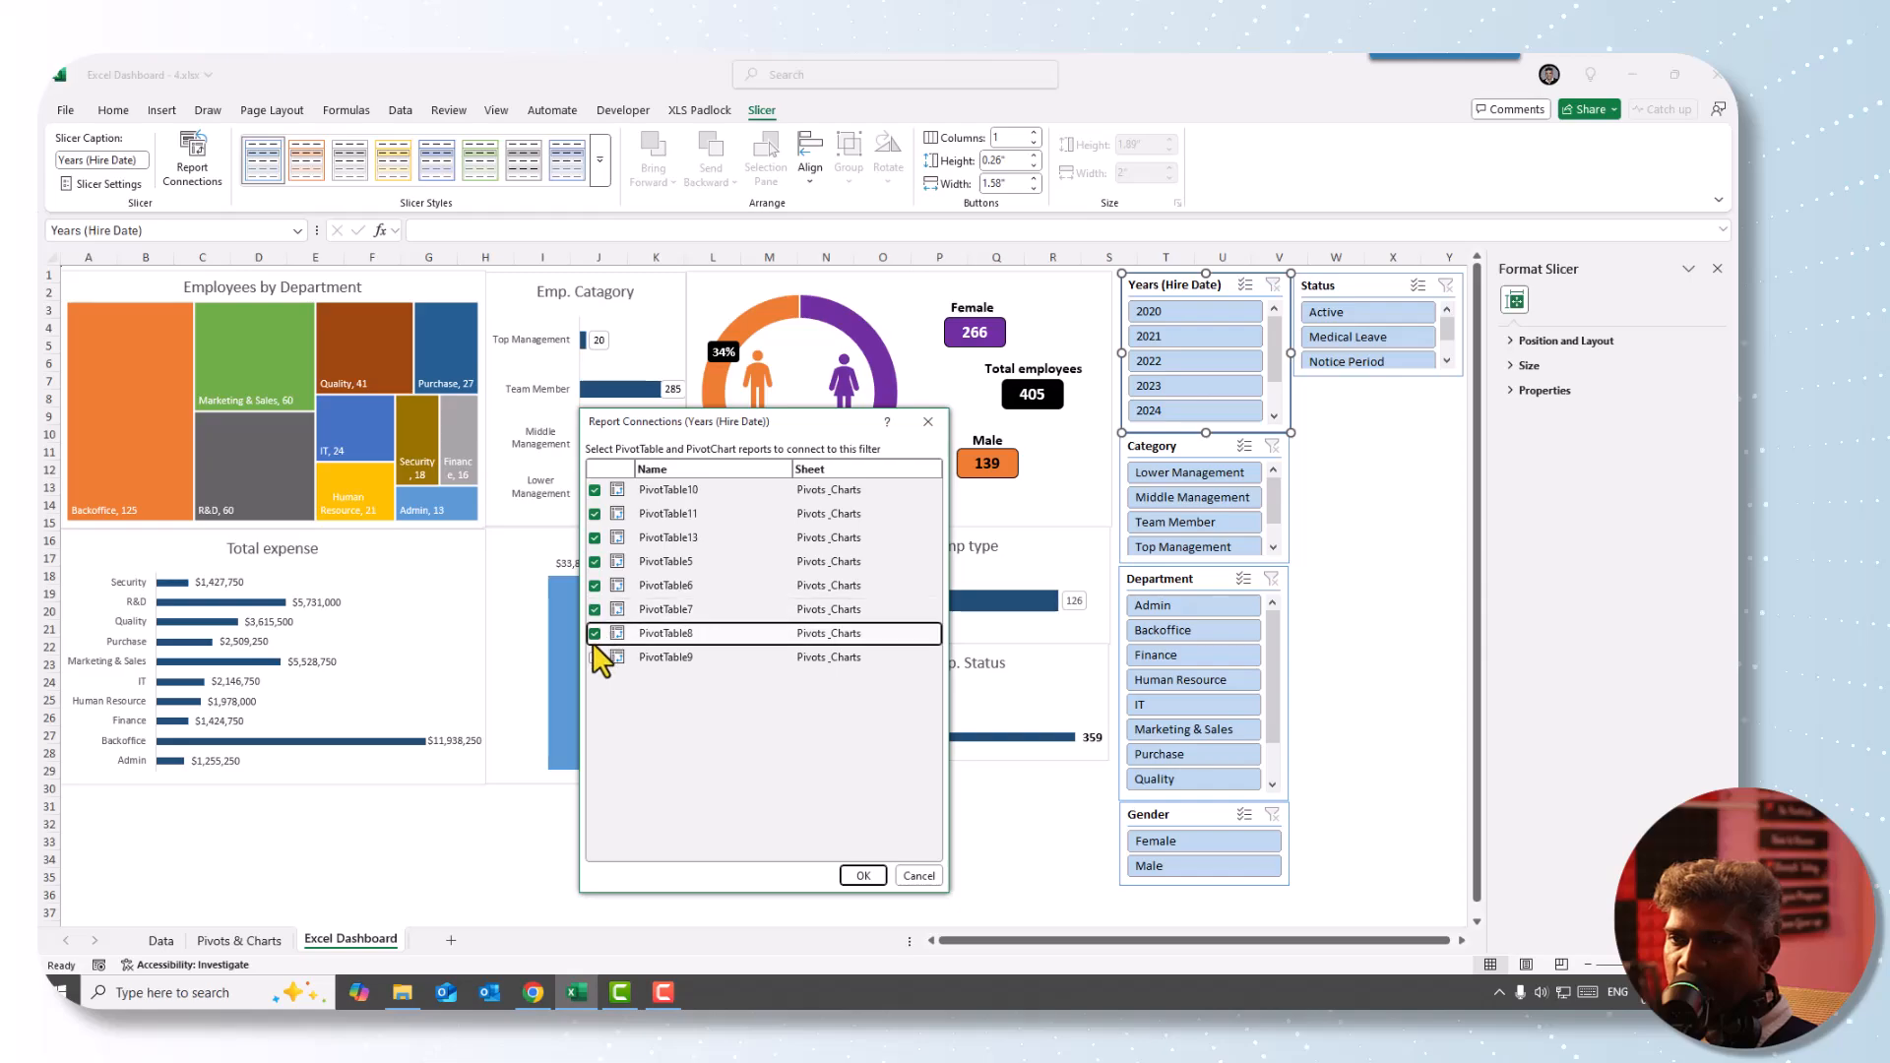
click(595, 657)
click(855, 877)
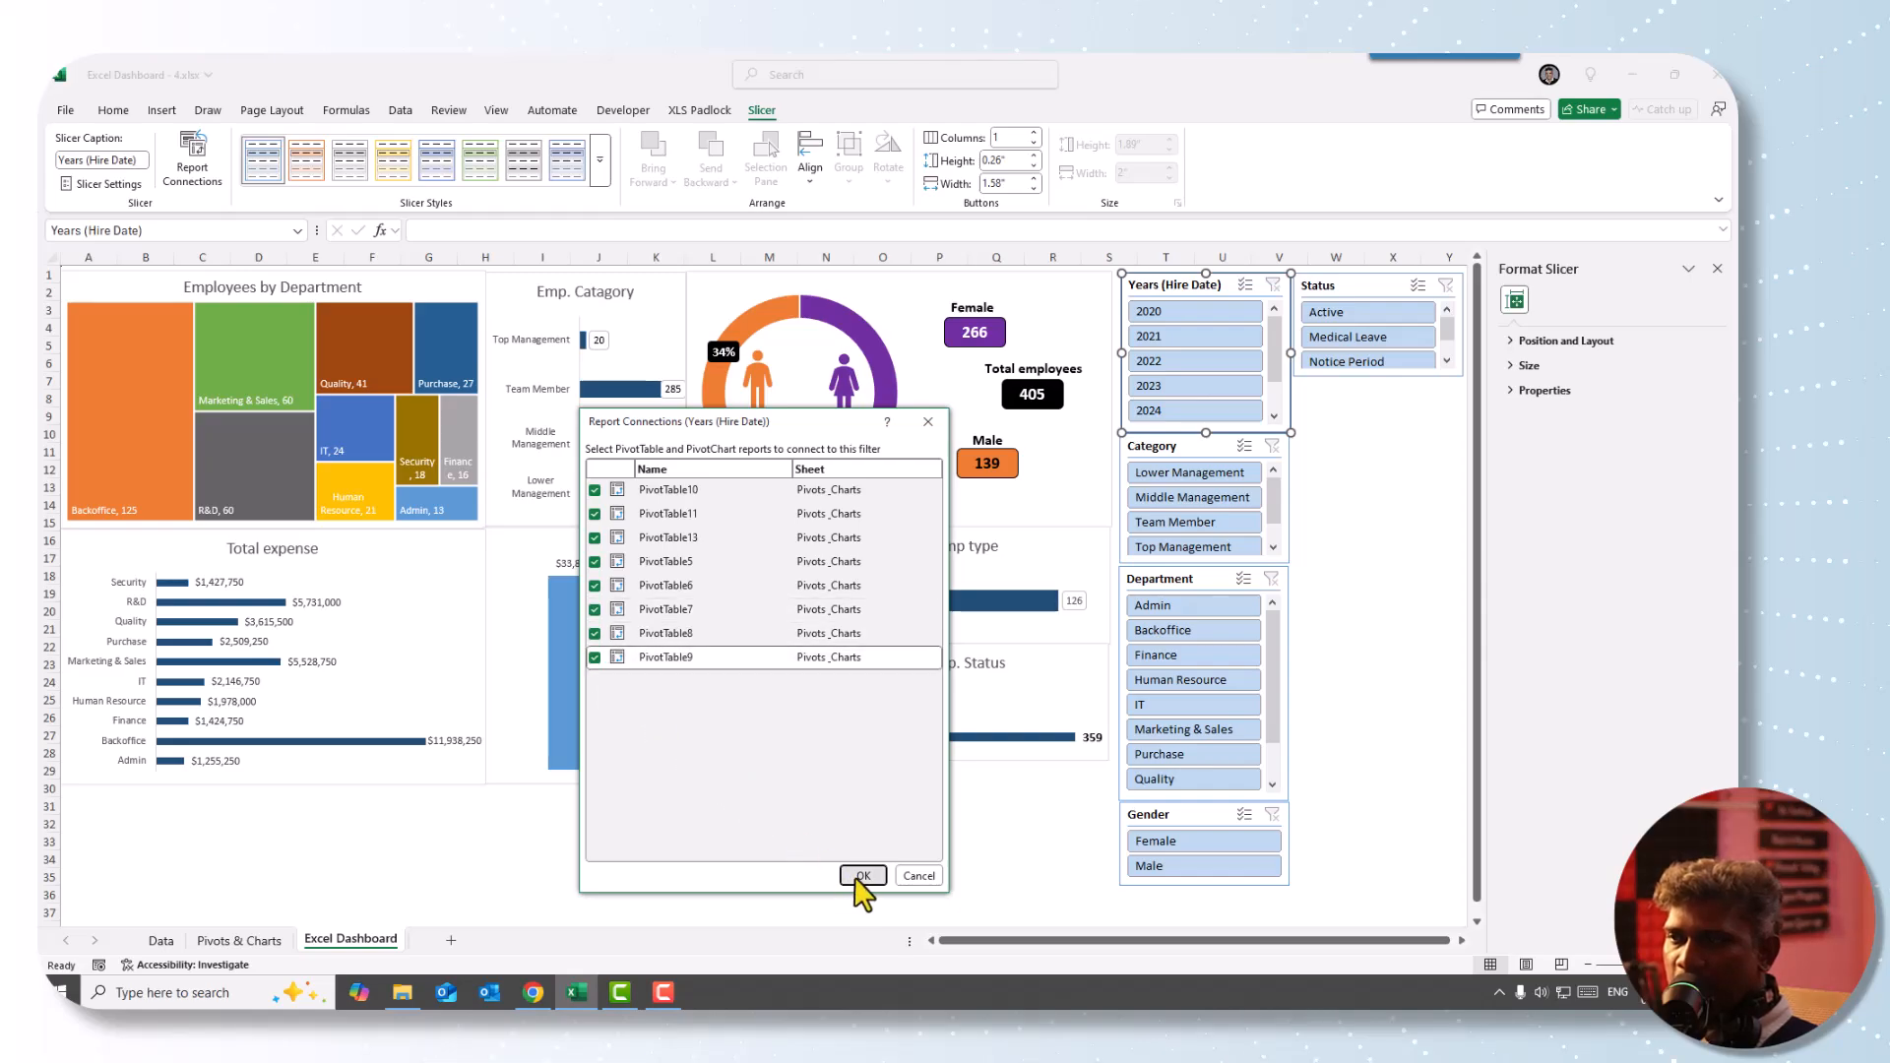
- Test the Years (Hire Date) slicer with 2020 and 2022 and the Status slicer with Active, clearing both filters
click(1349, 418)
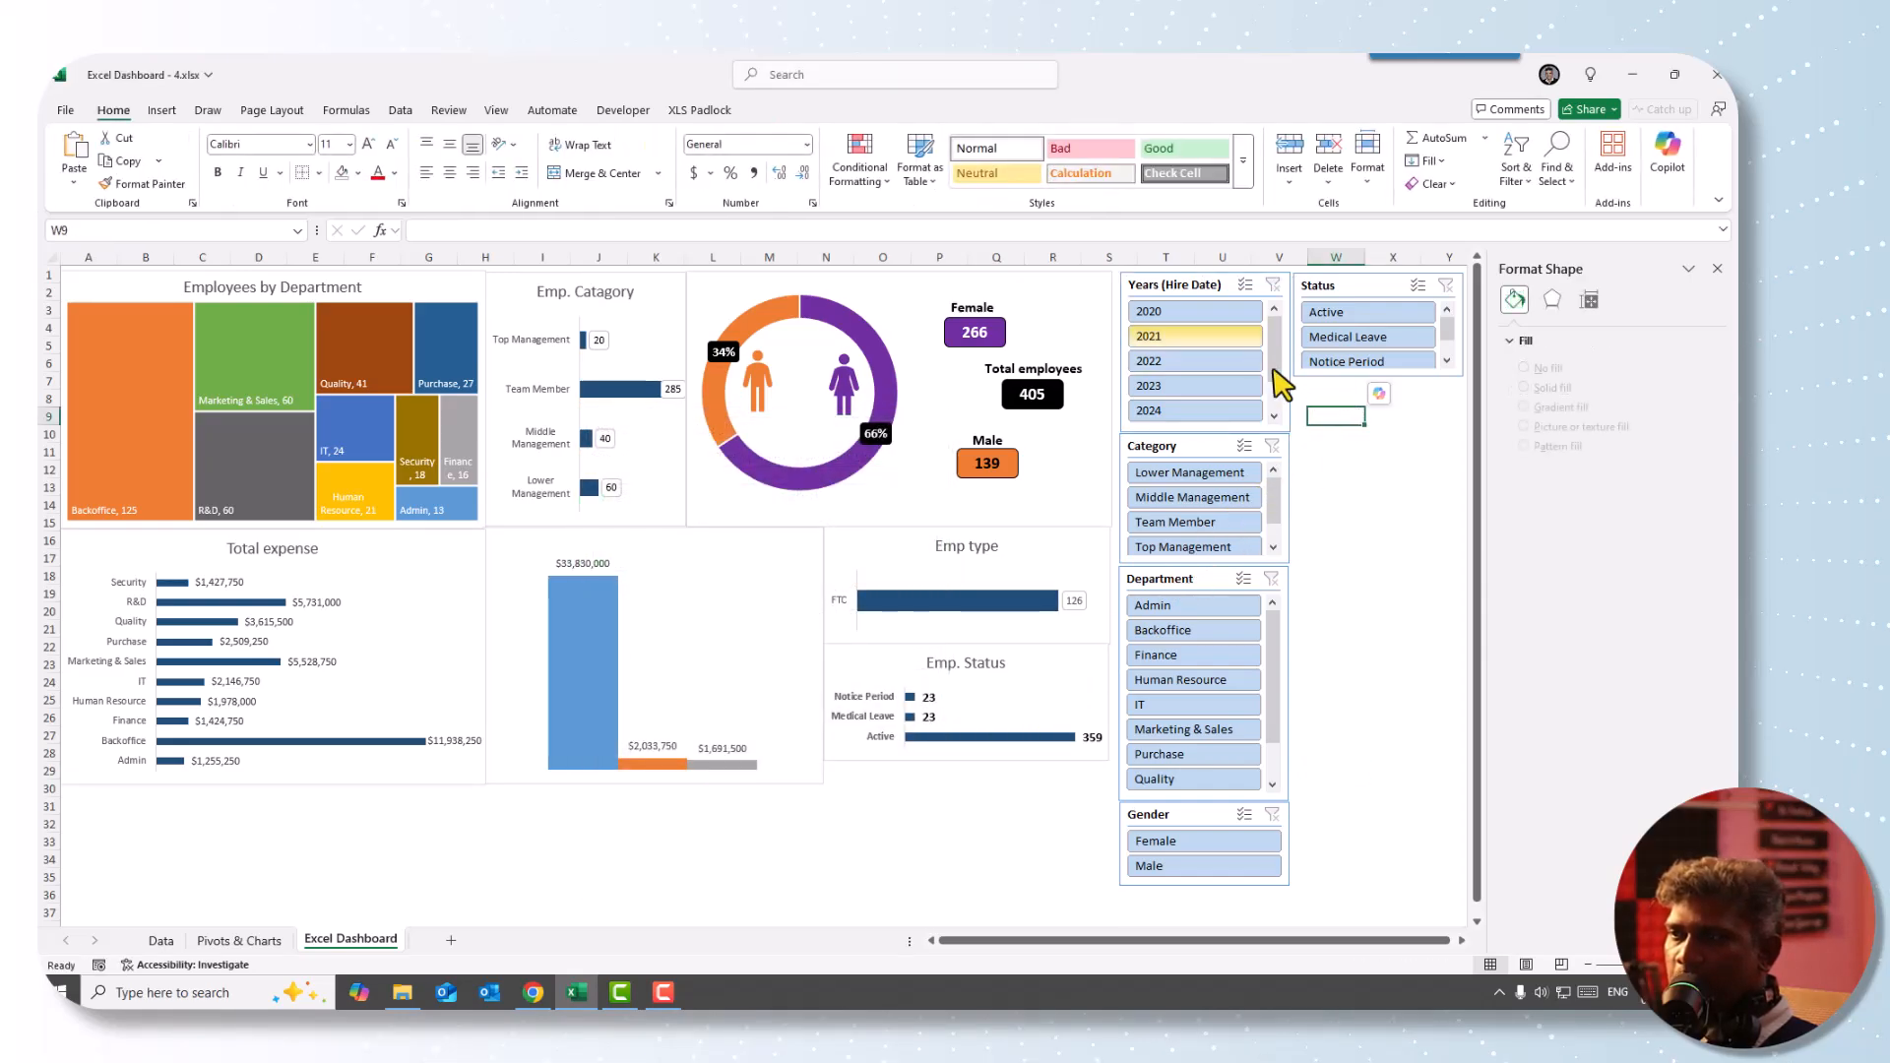
click(1196, 315)
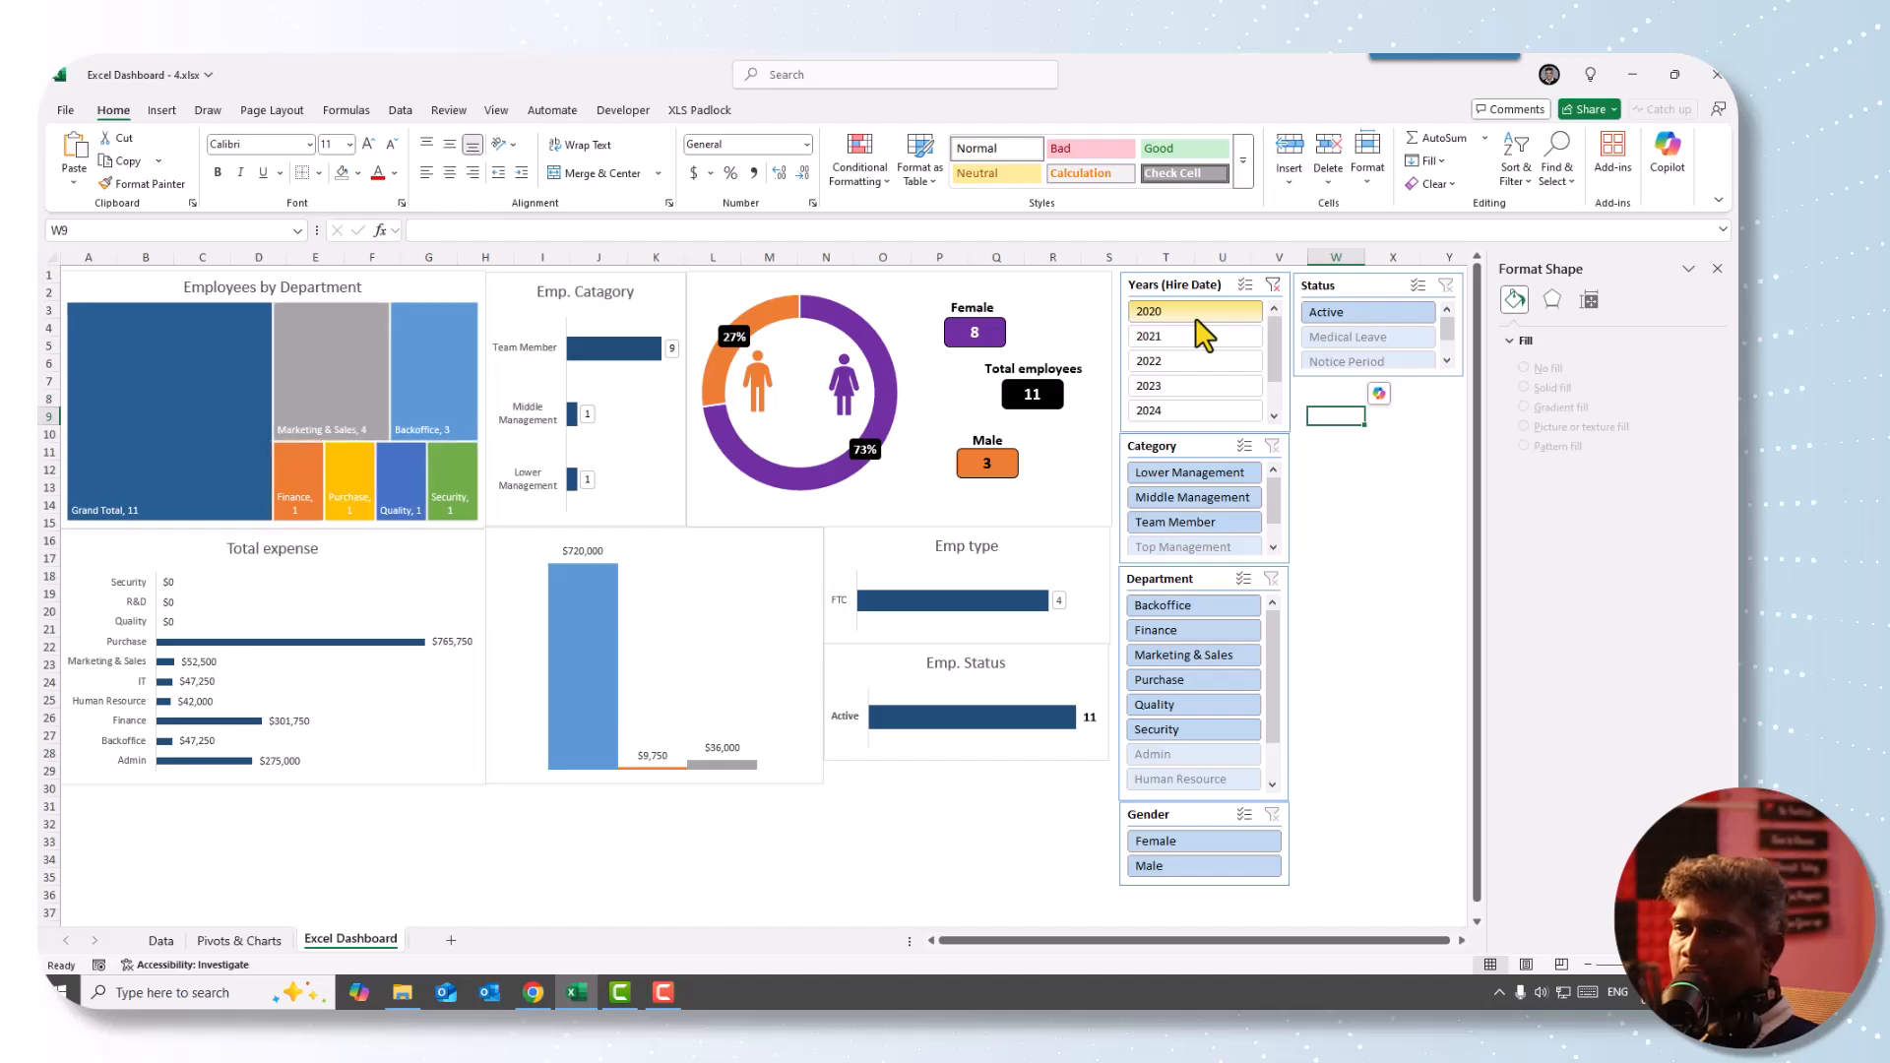
click(1197, 360)
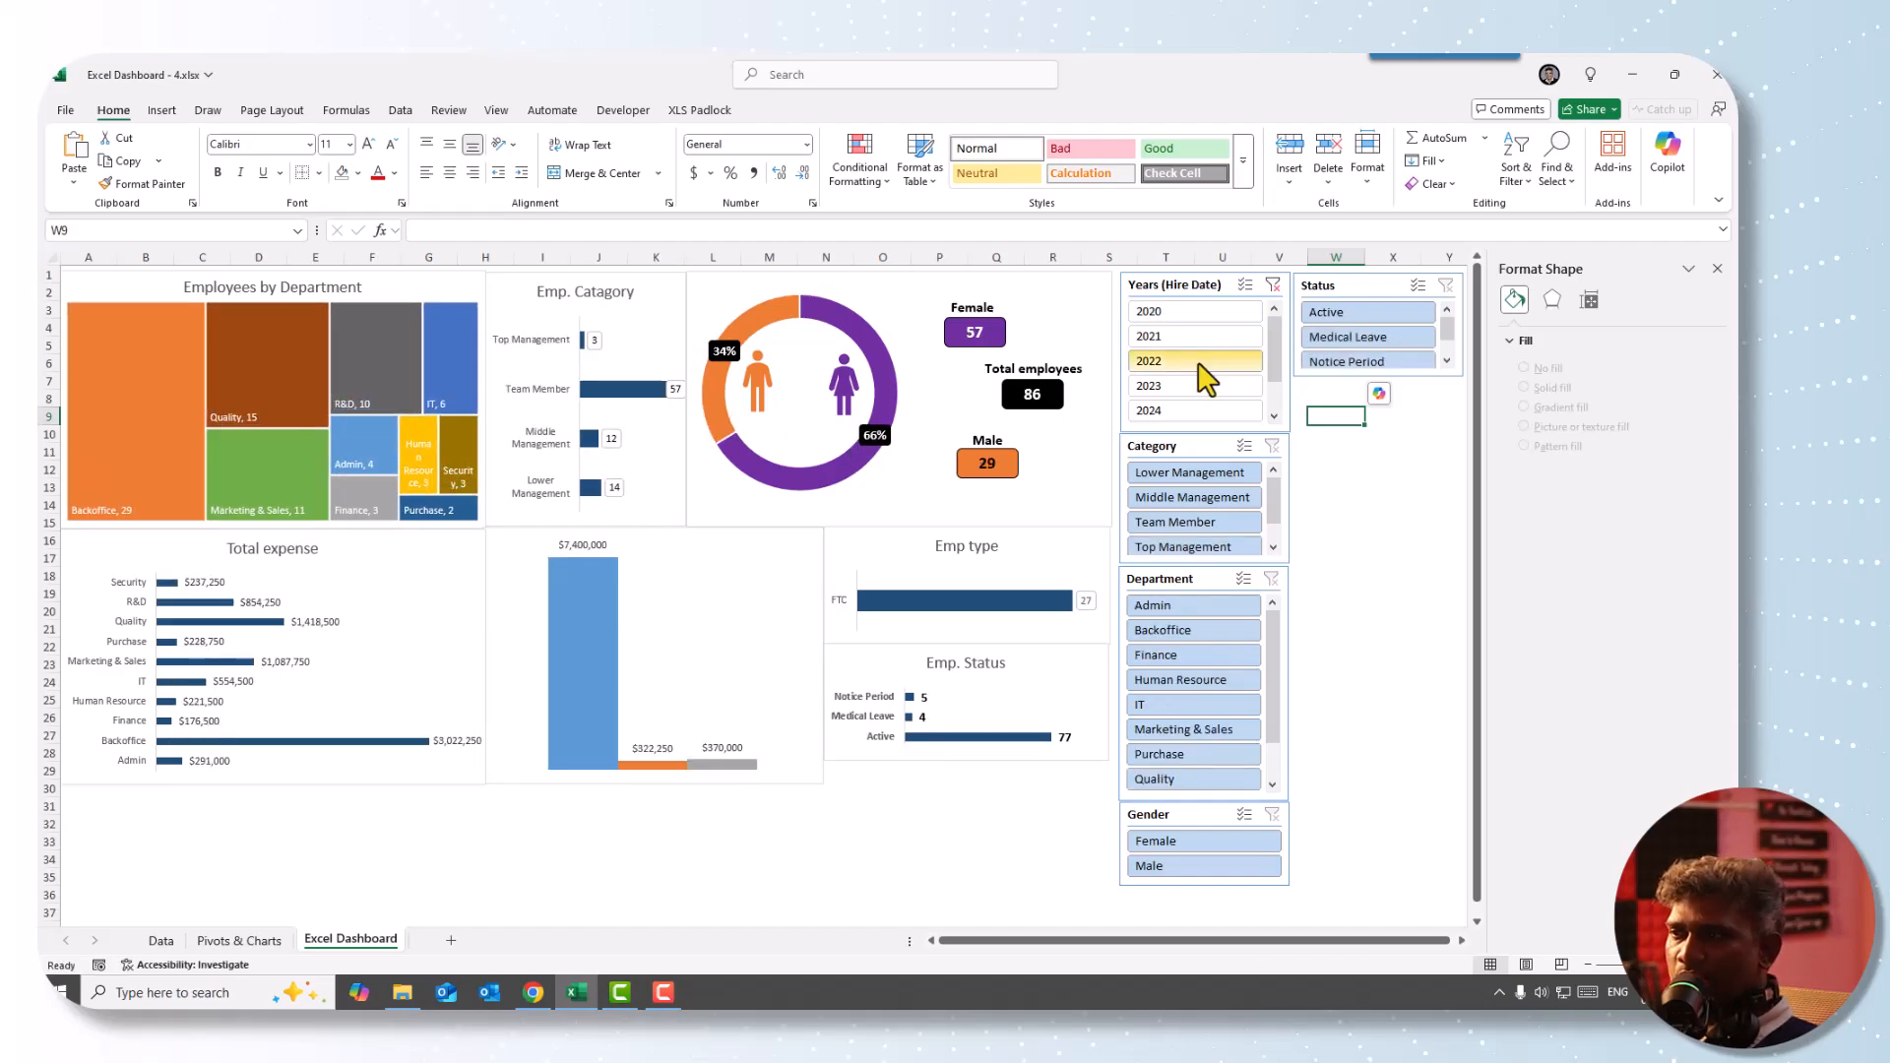
click(1273, 285)
click(1315, 313)
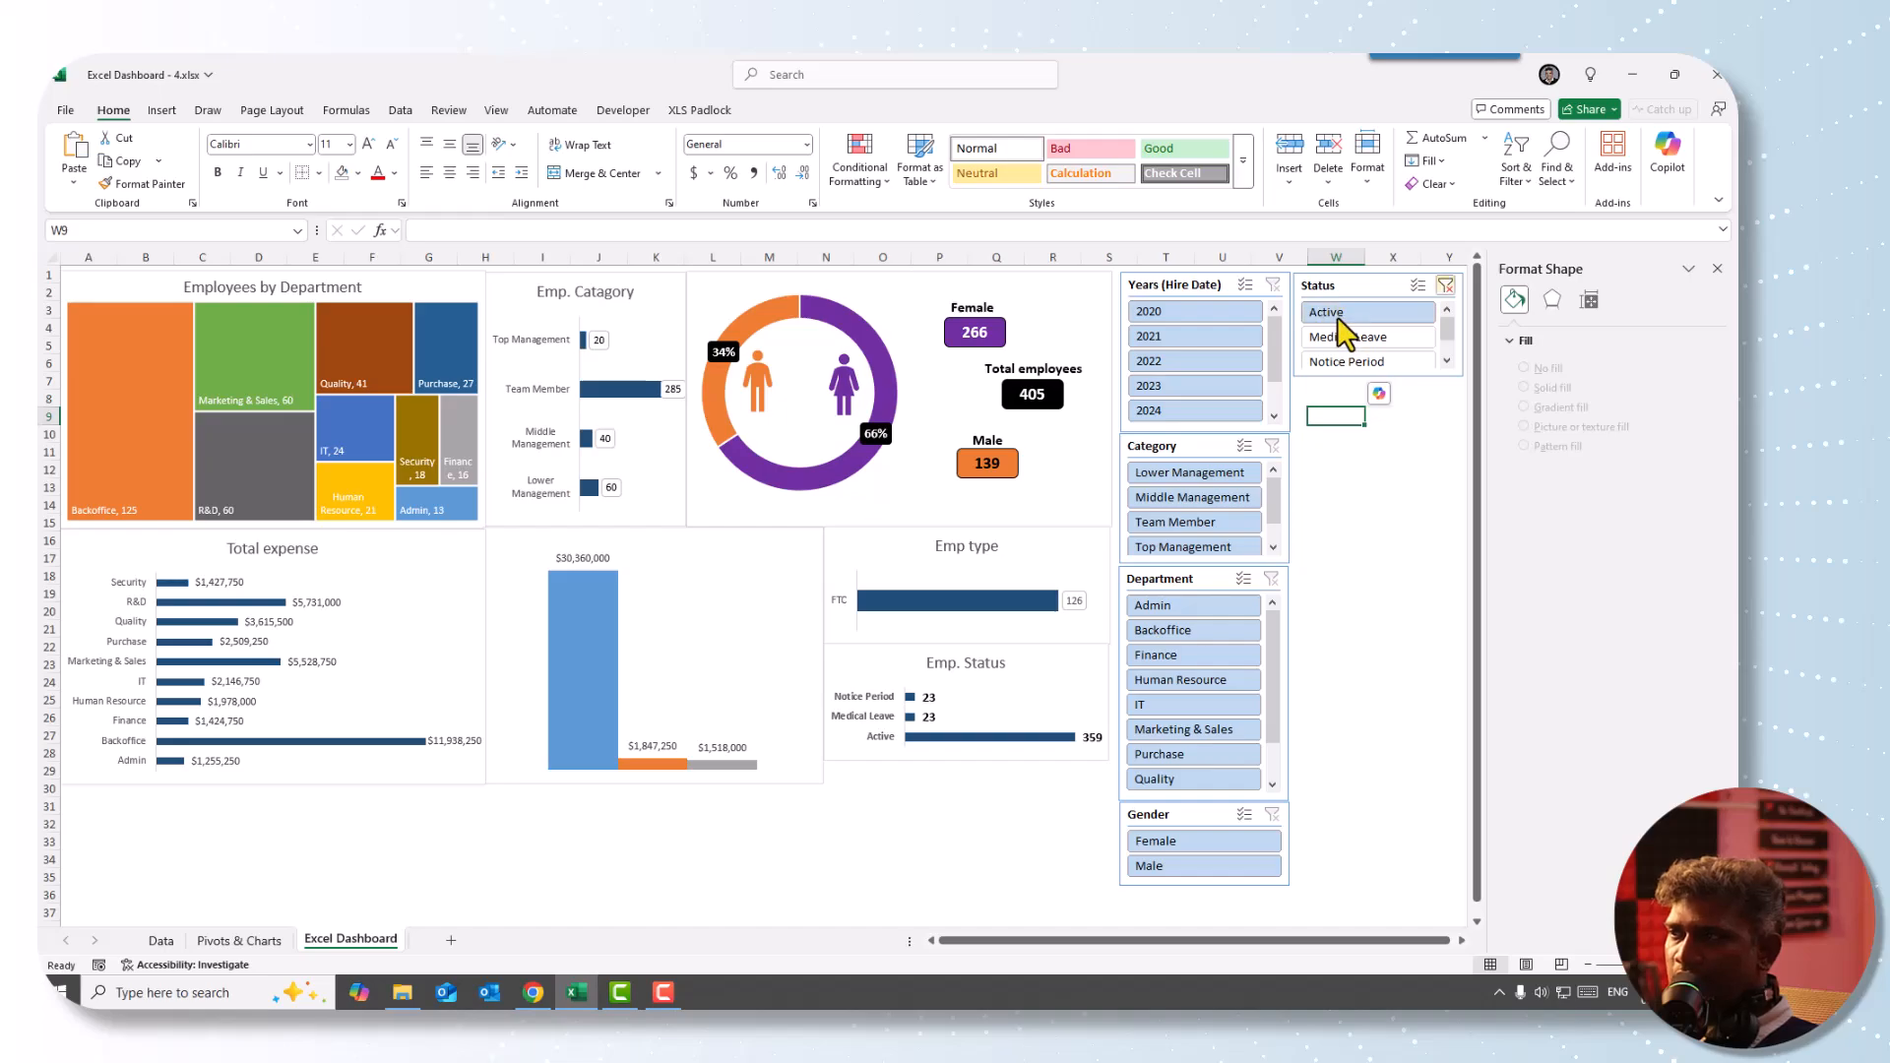
click(1446, 286)
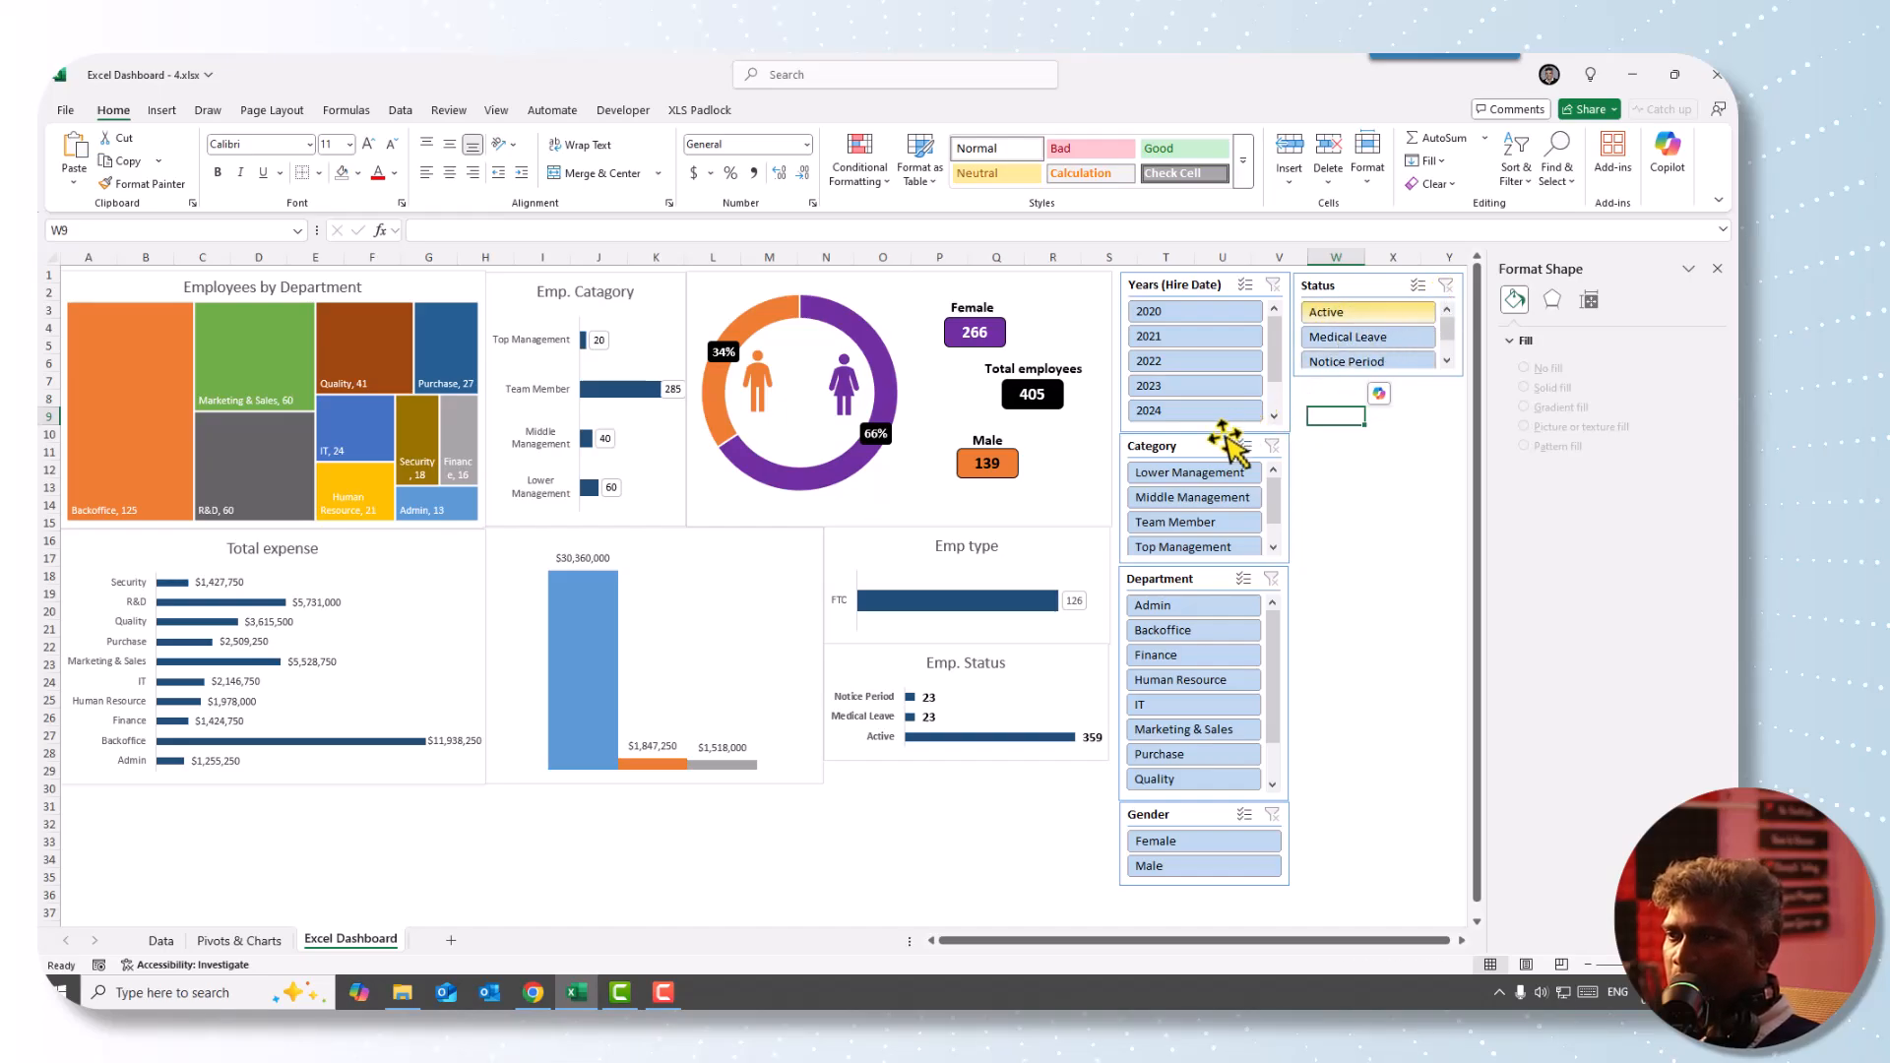
- Test the Category slicer with Lower Management, clear its filter, and filter the Department slicer to Admin
click(1181, 473)
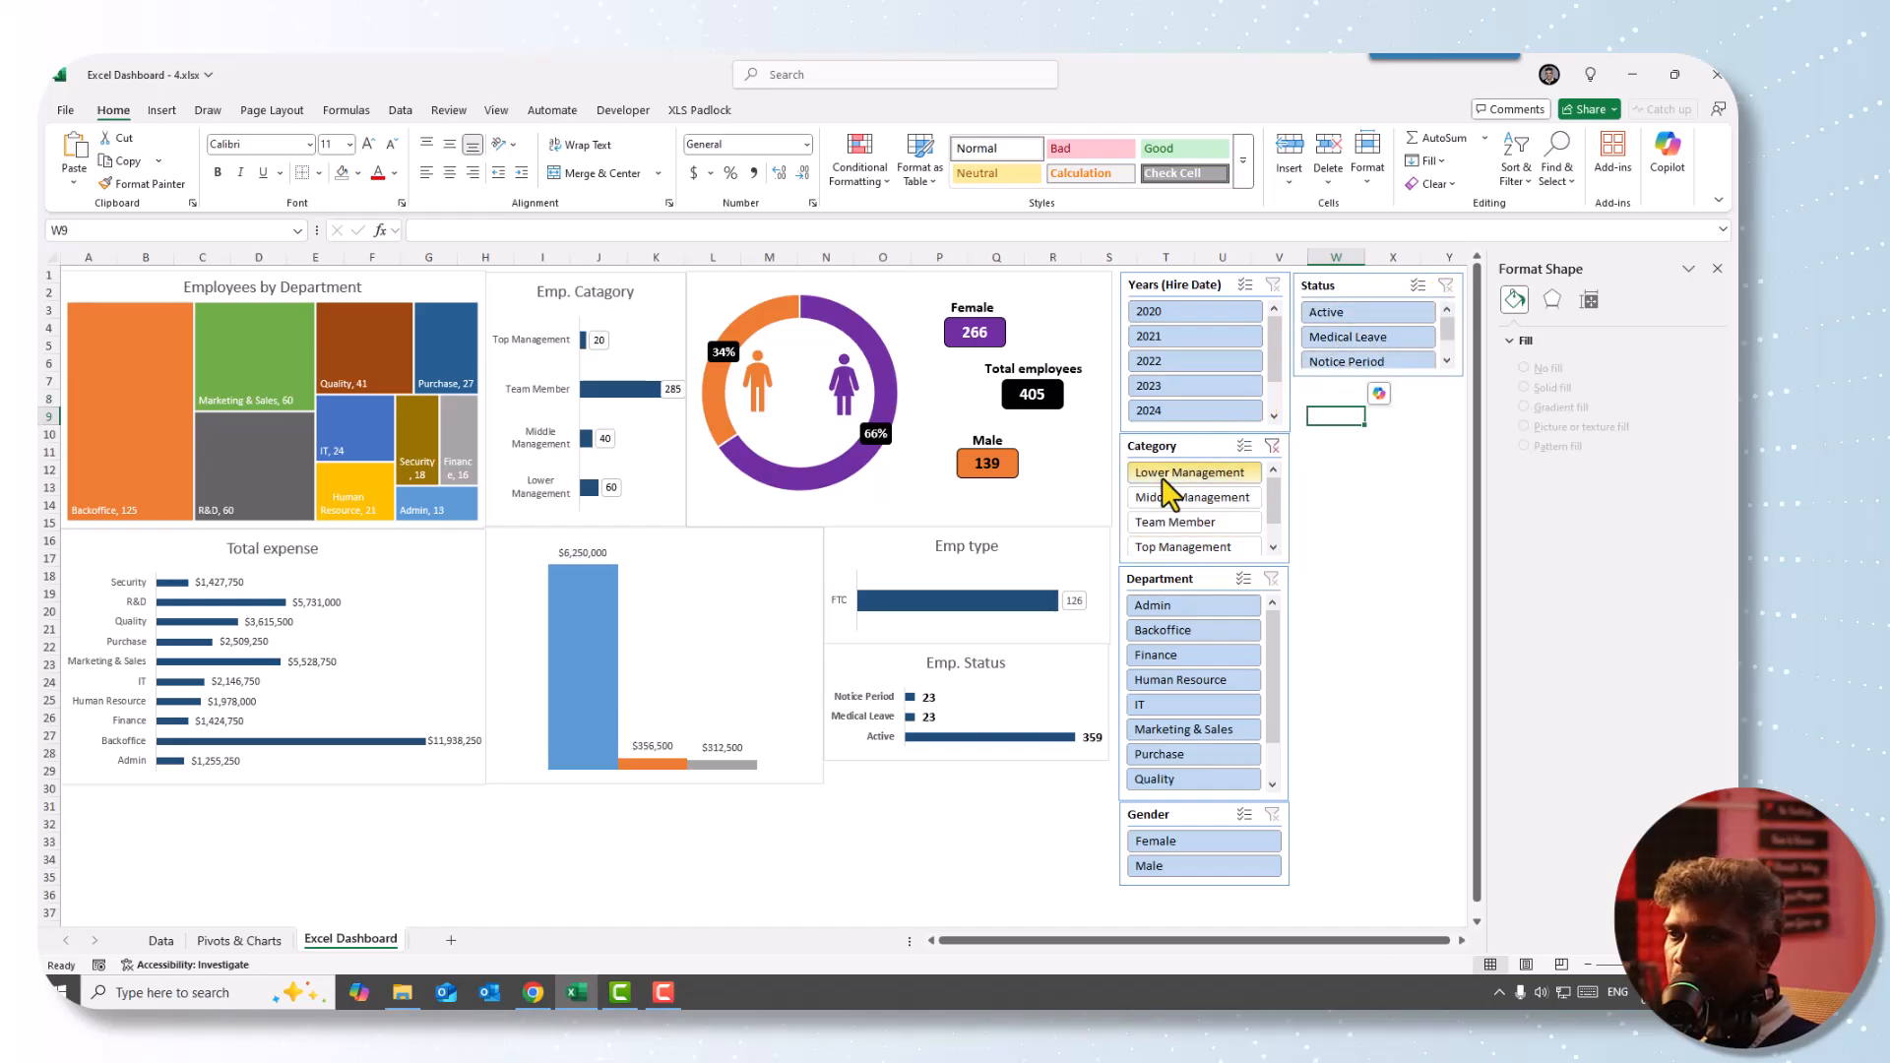
click(1273, 446)
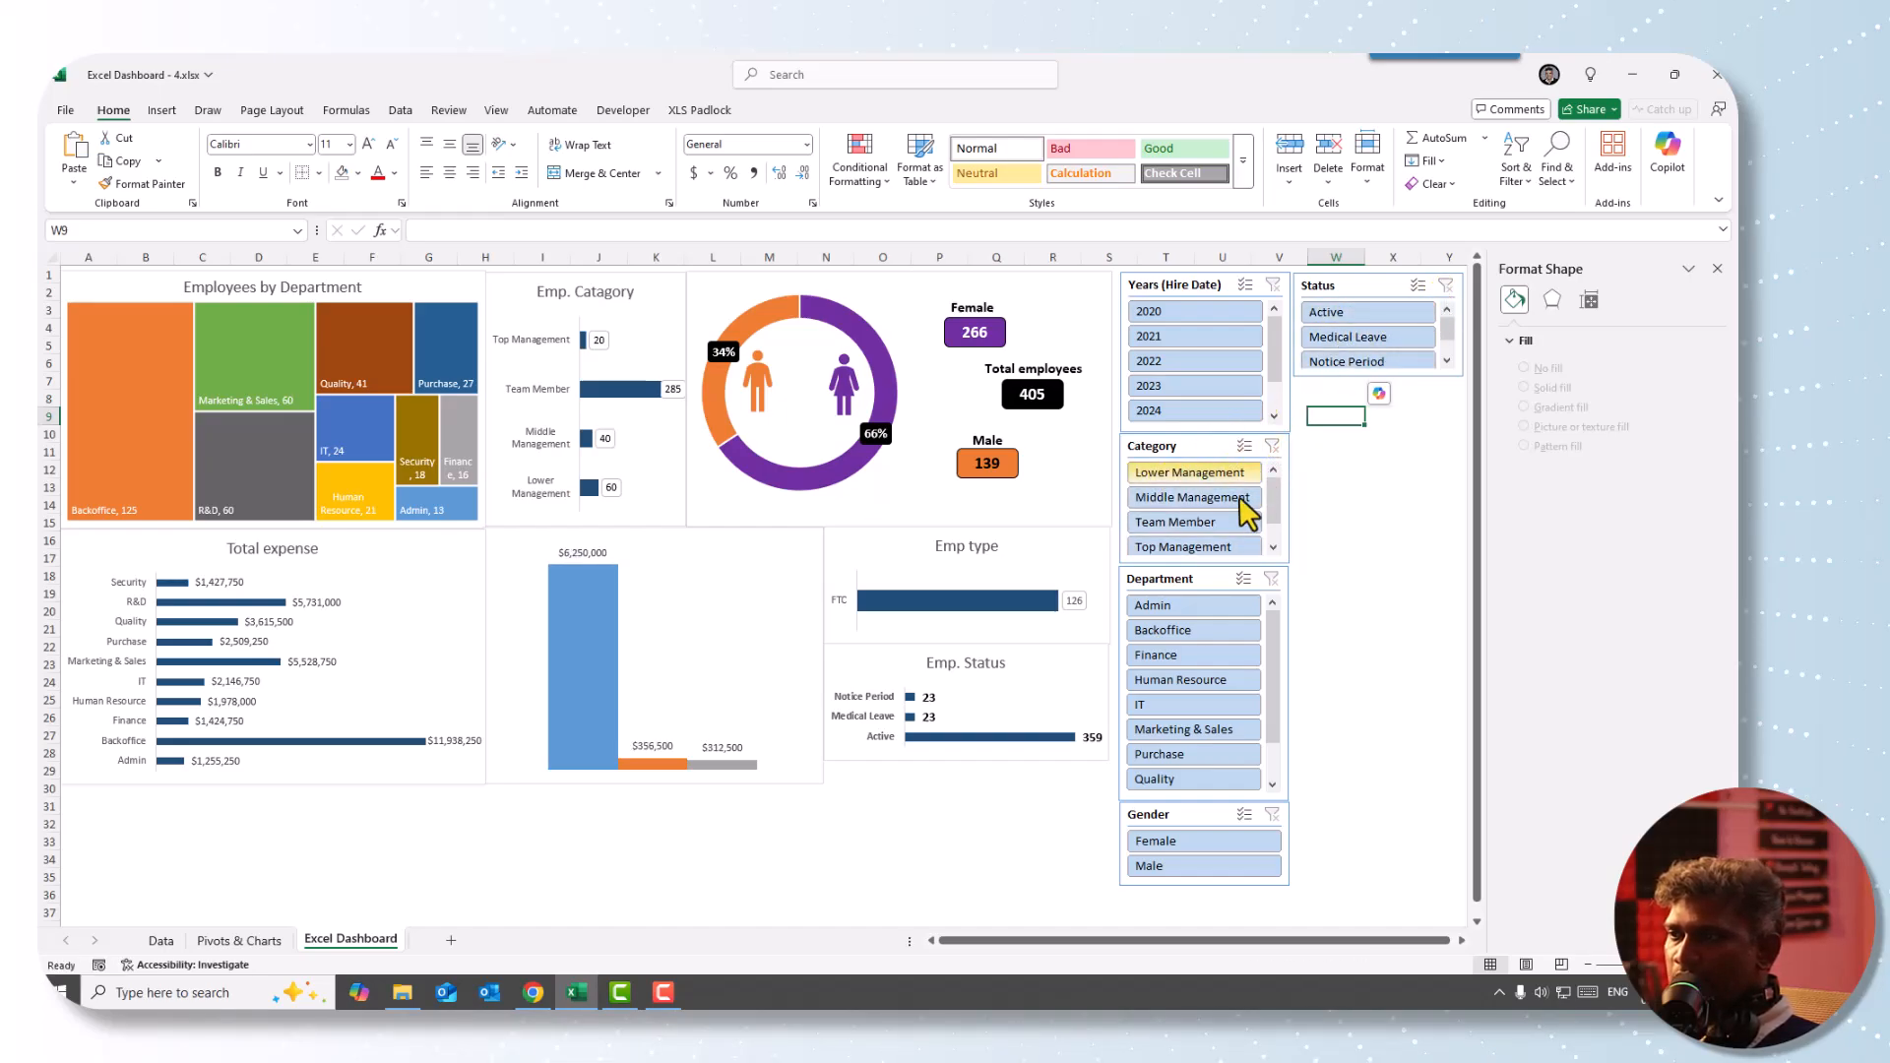
click(1168, 607)
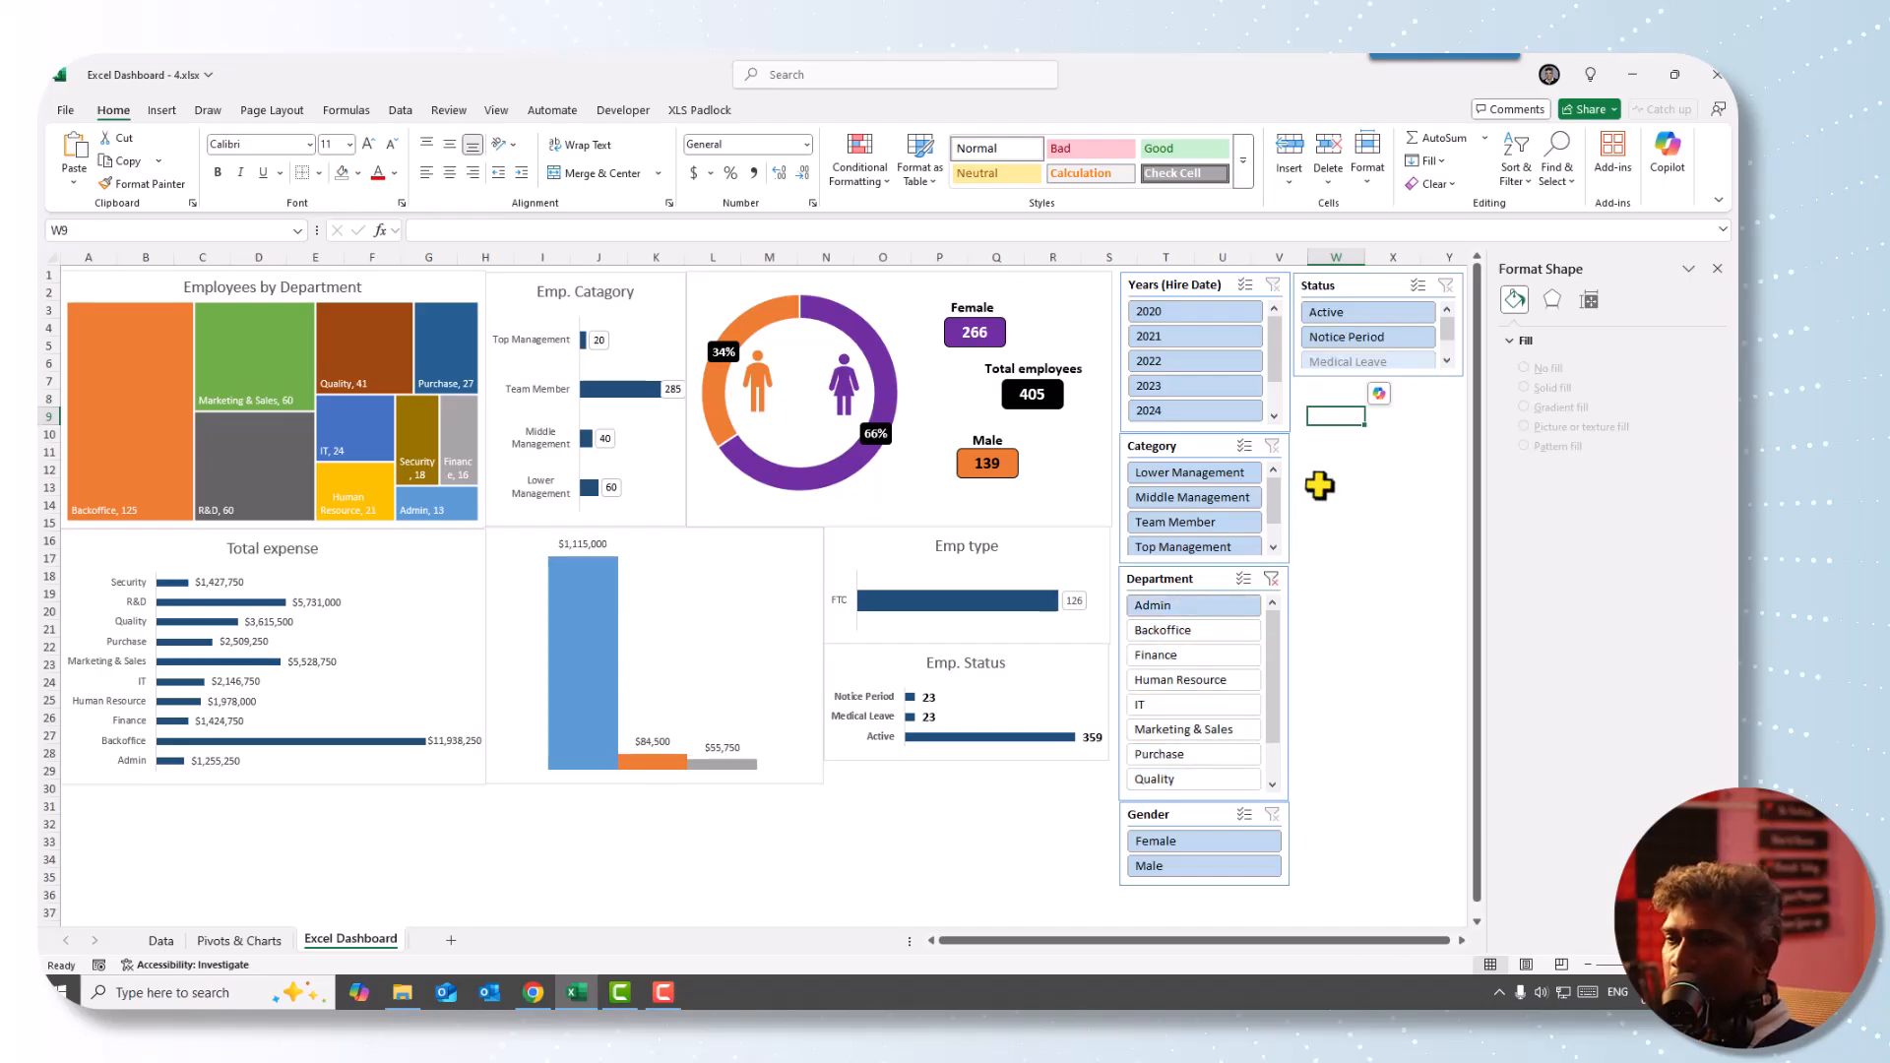
- Connect the Category slicer to all the listed PivotTables by adding PivotTable5 through PivotTable10 and PivotTable13 to its report connections
click(1211, 441)
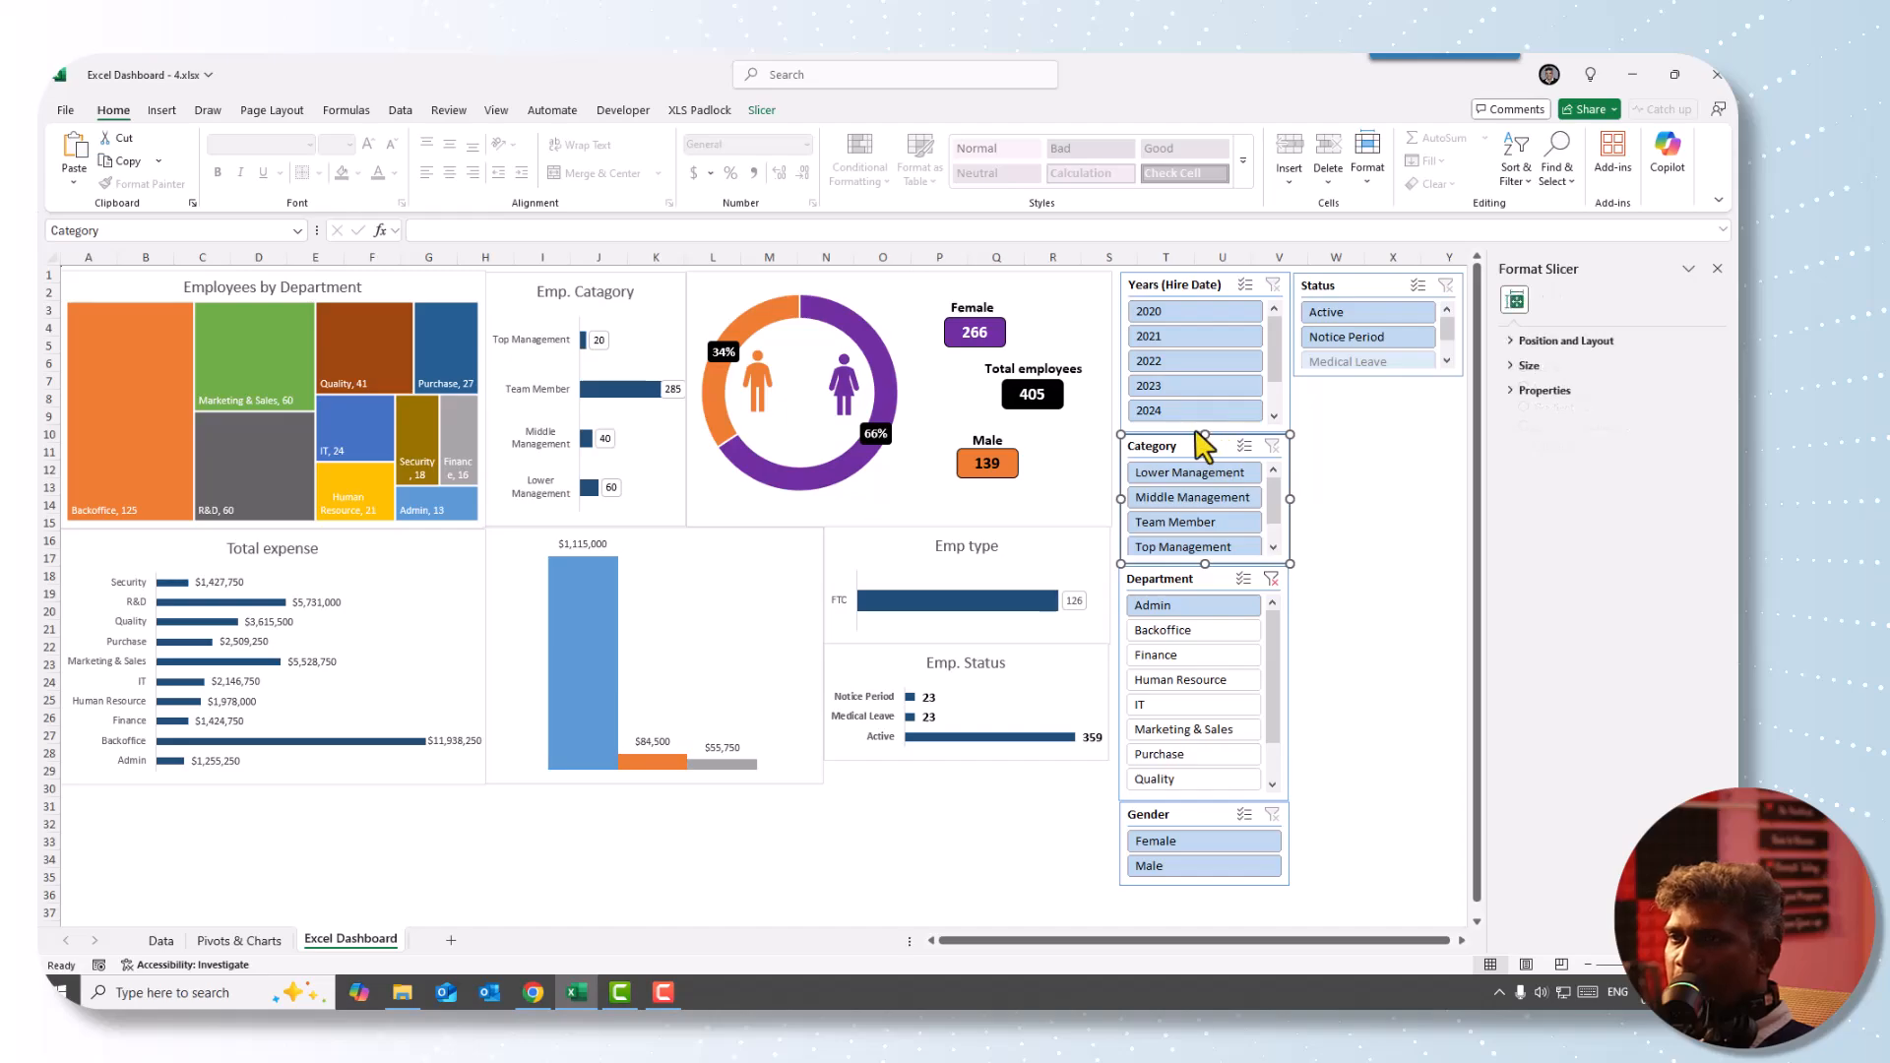
click(763, 112)
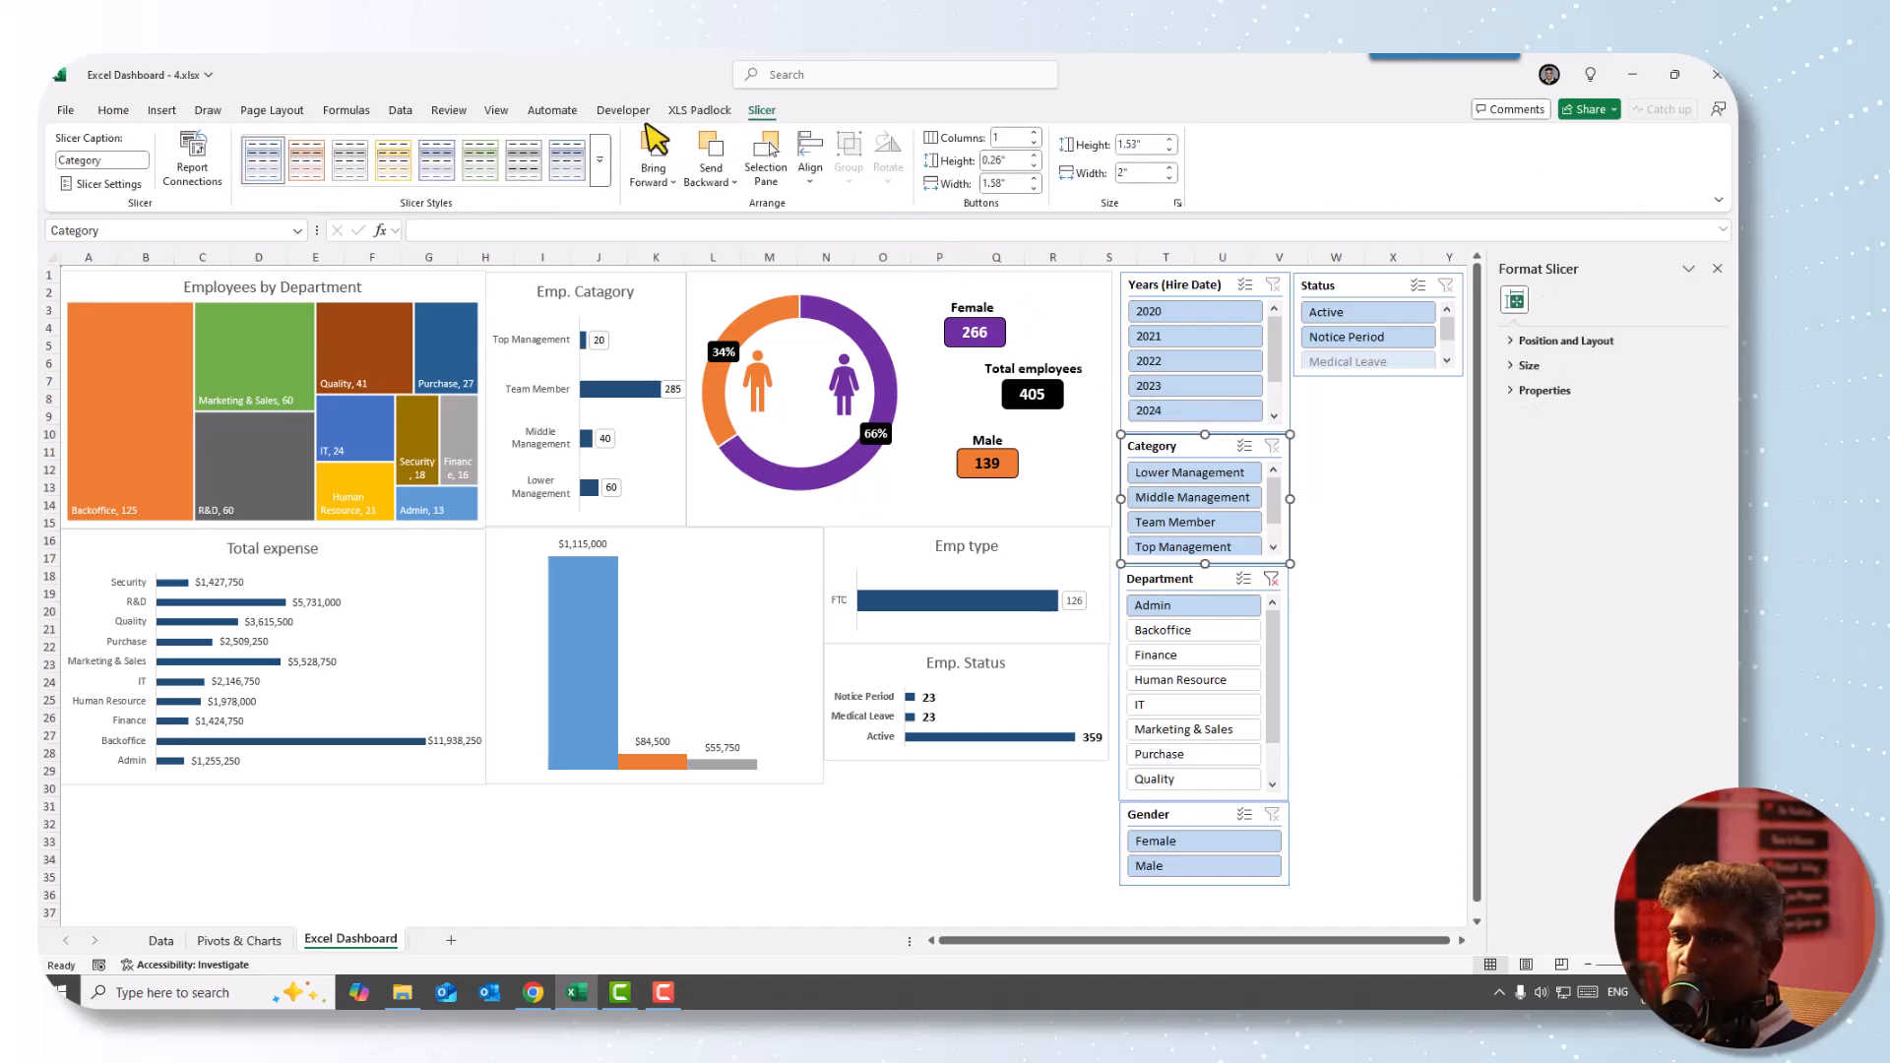
click(192, 162)
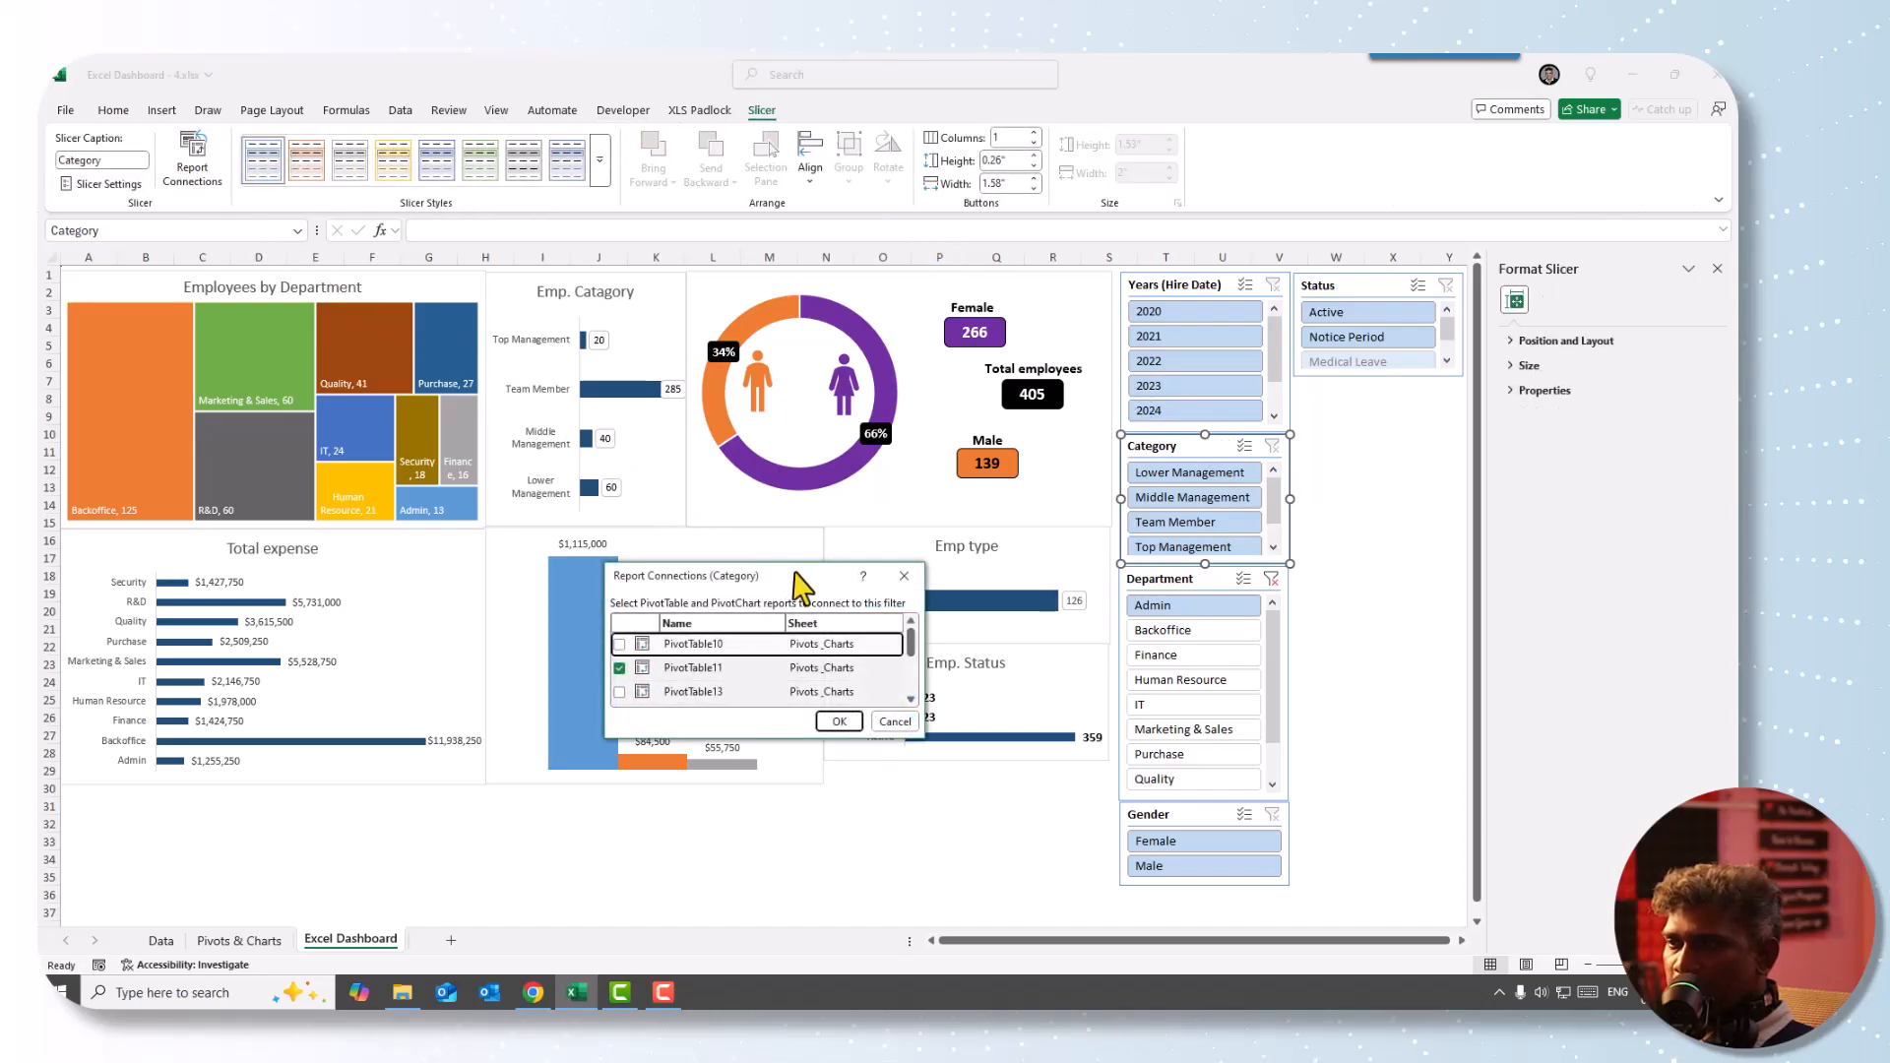
drag(795, 571, 591, 350)
drag(712, 510, 819, 817)
click(416, 425)
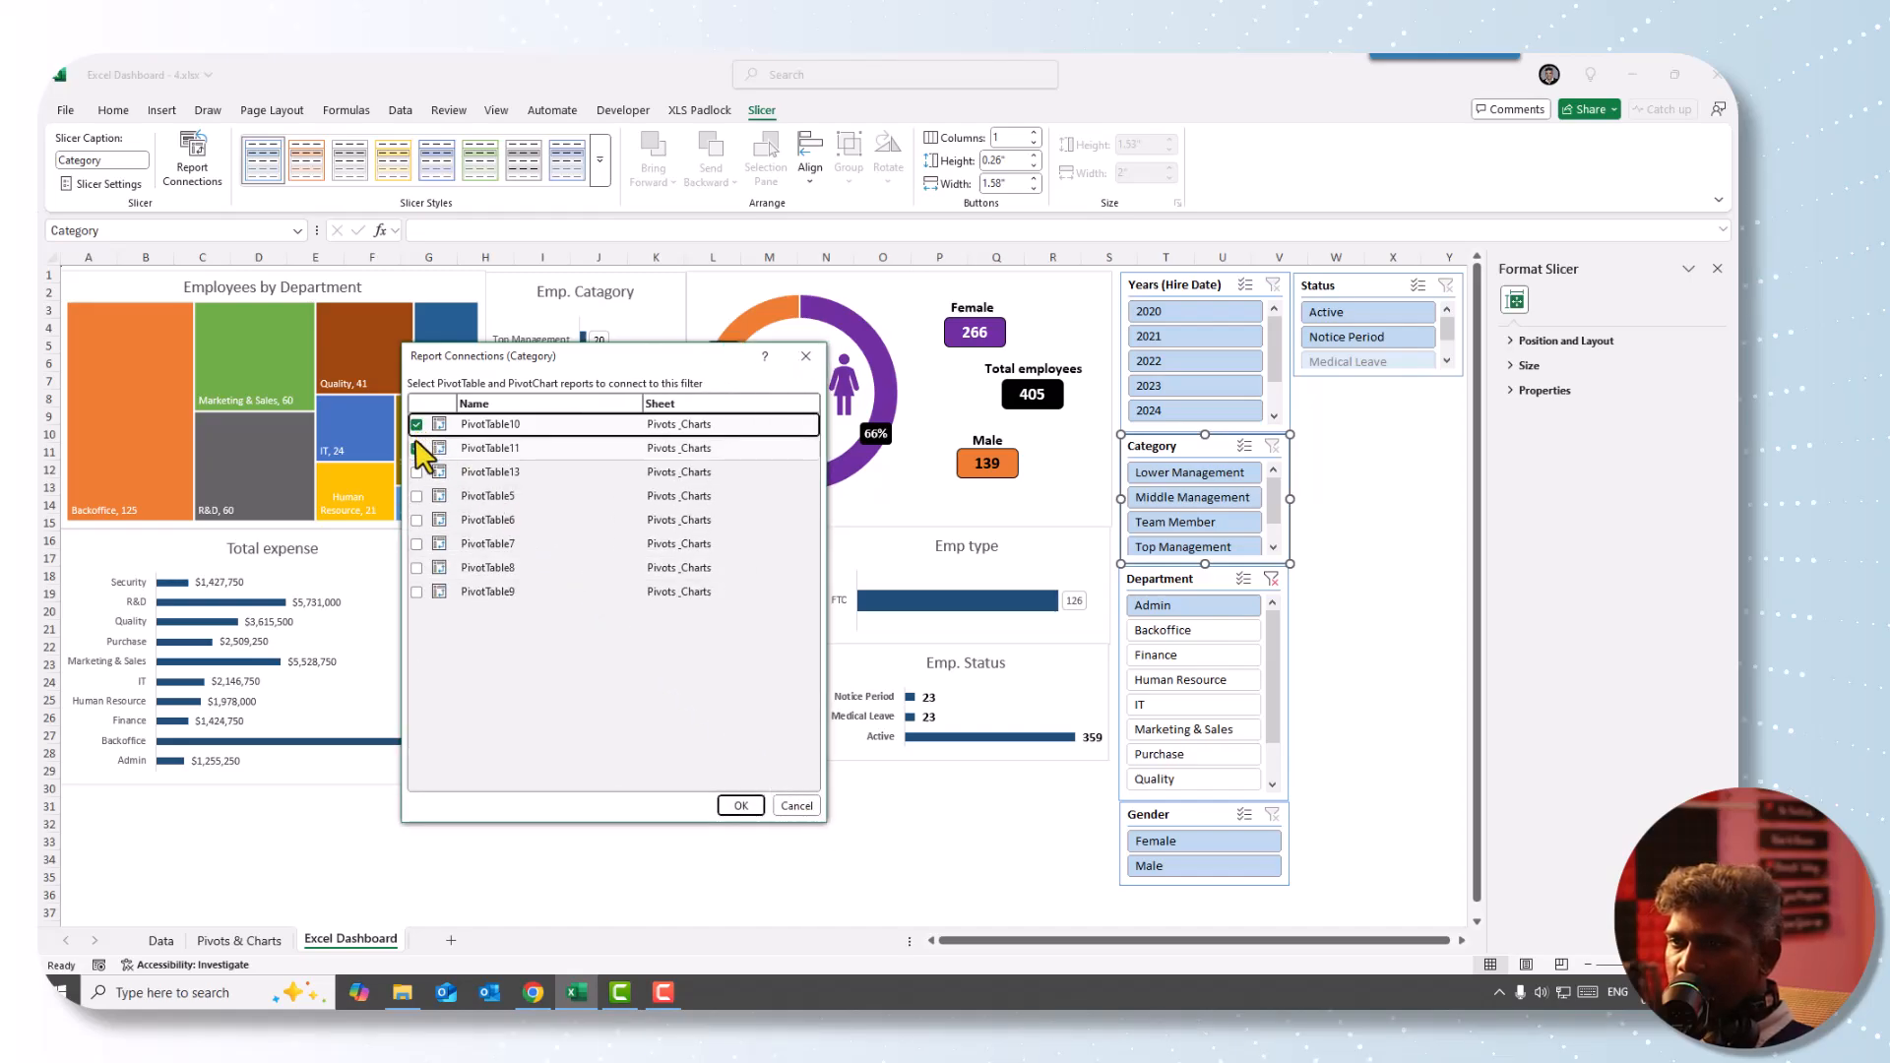
click(417, 473)
click(417, 496)
click(417, 520)
click(416, 544)
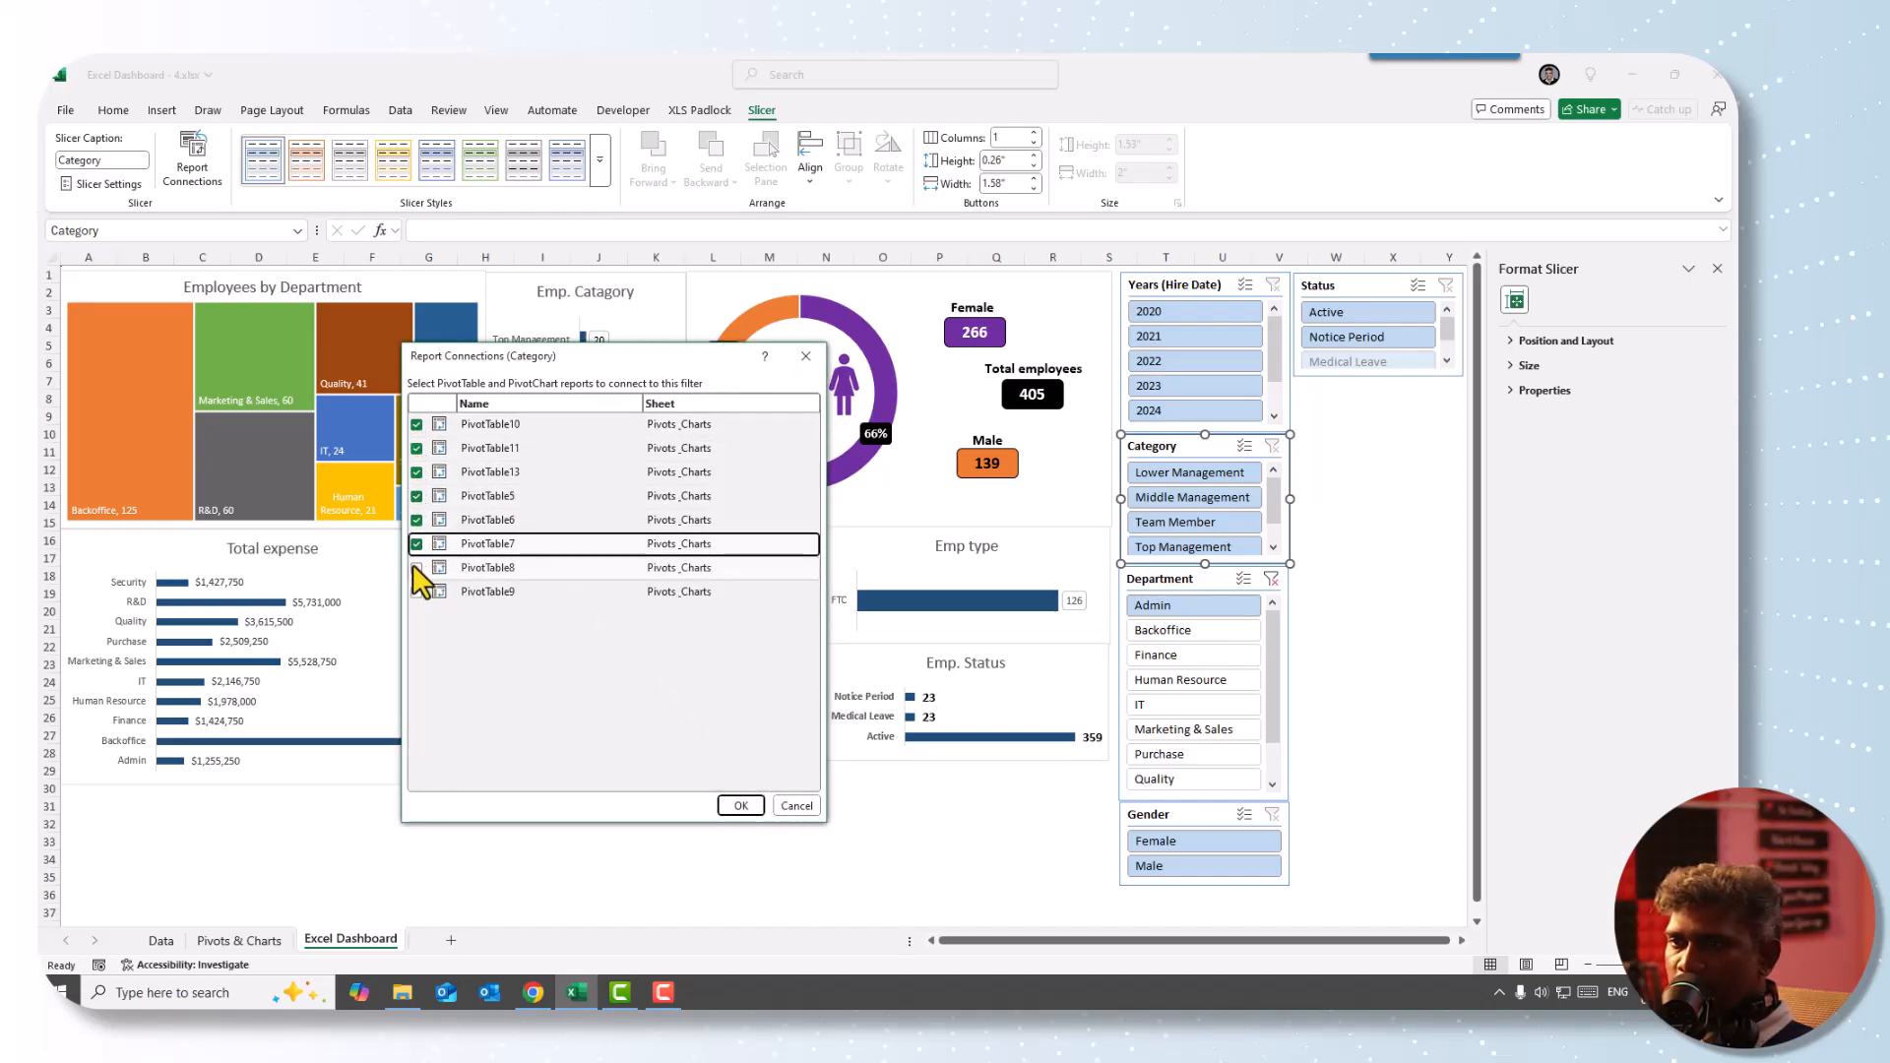
click(416, 568)
click(417, 592)
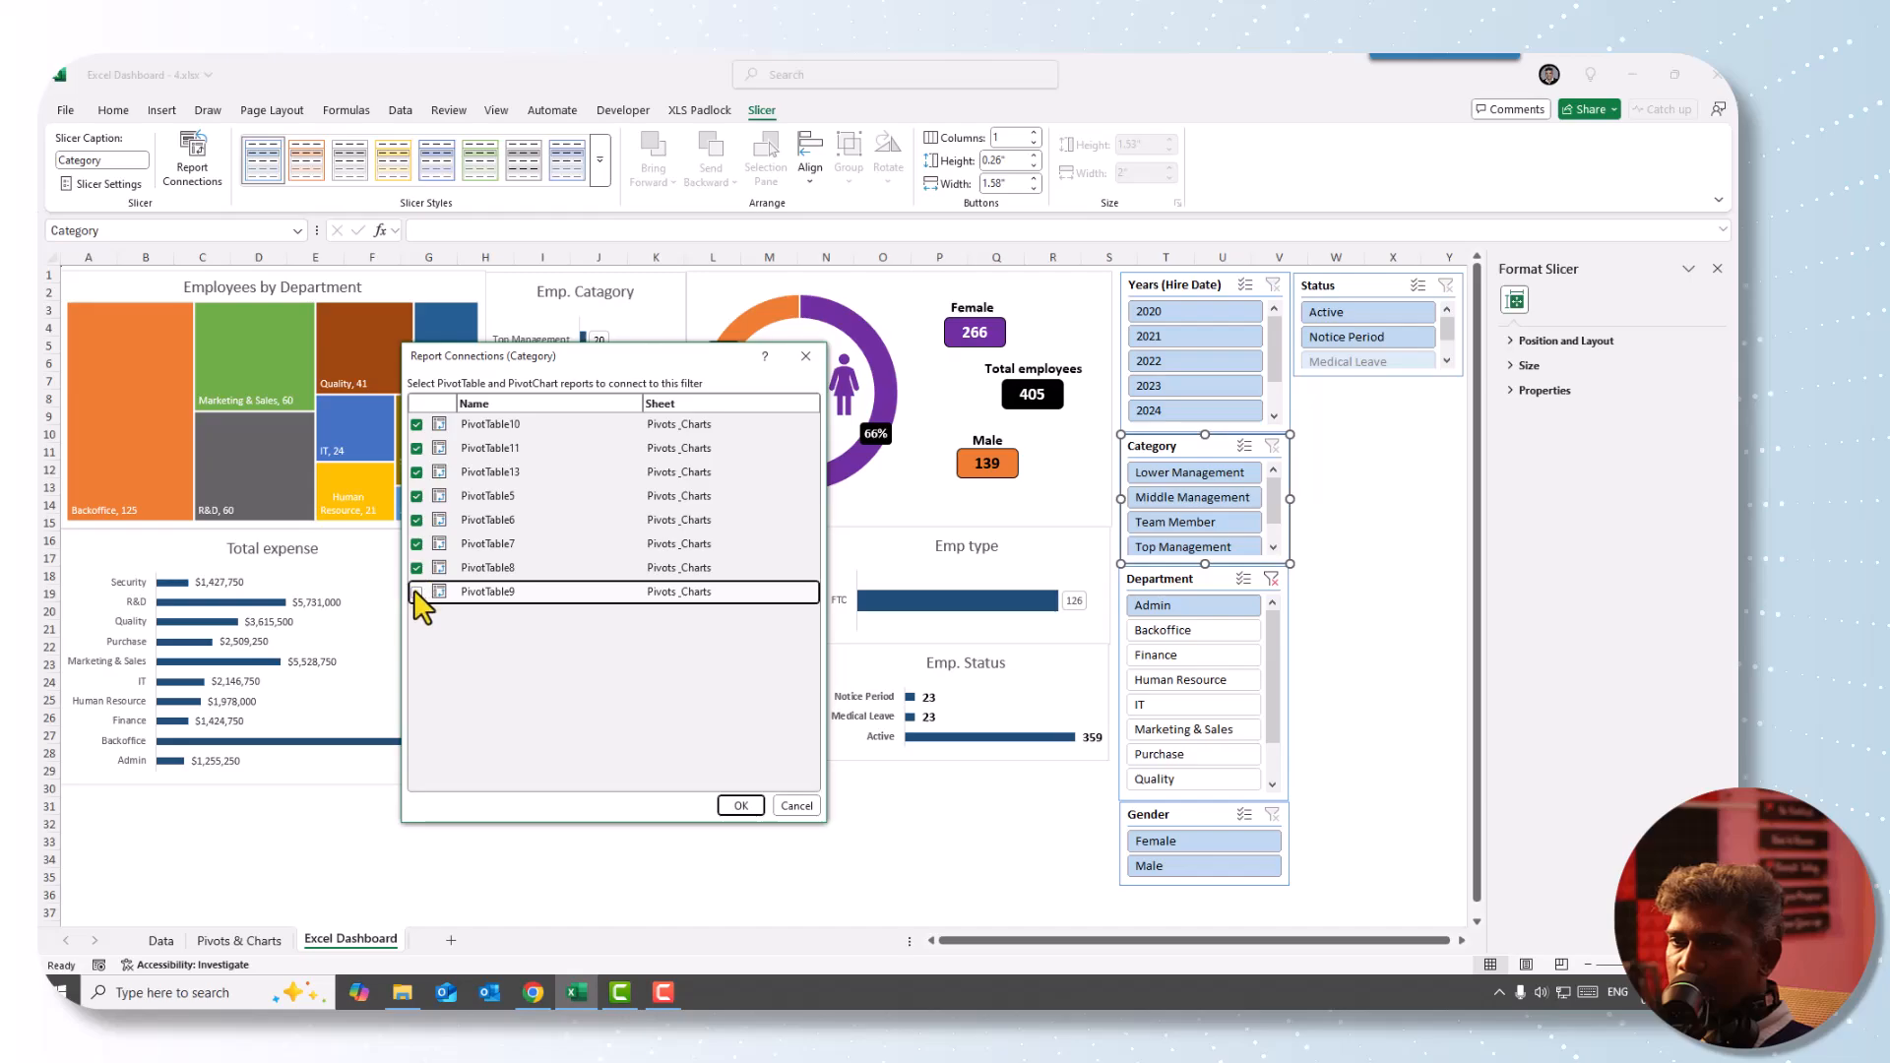
click(733, 807)
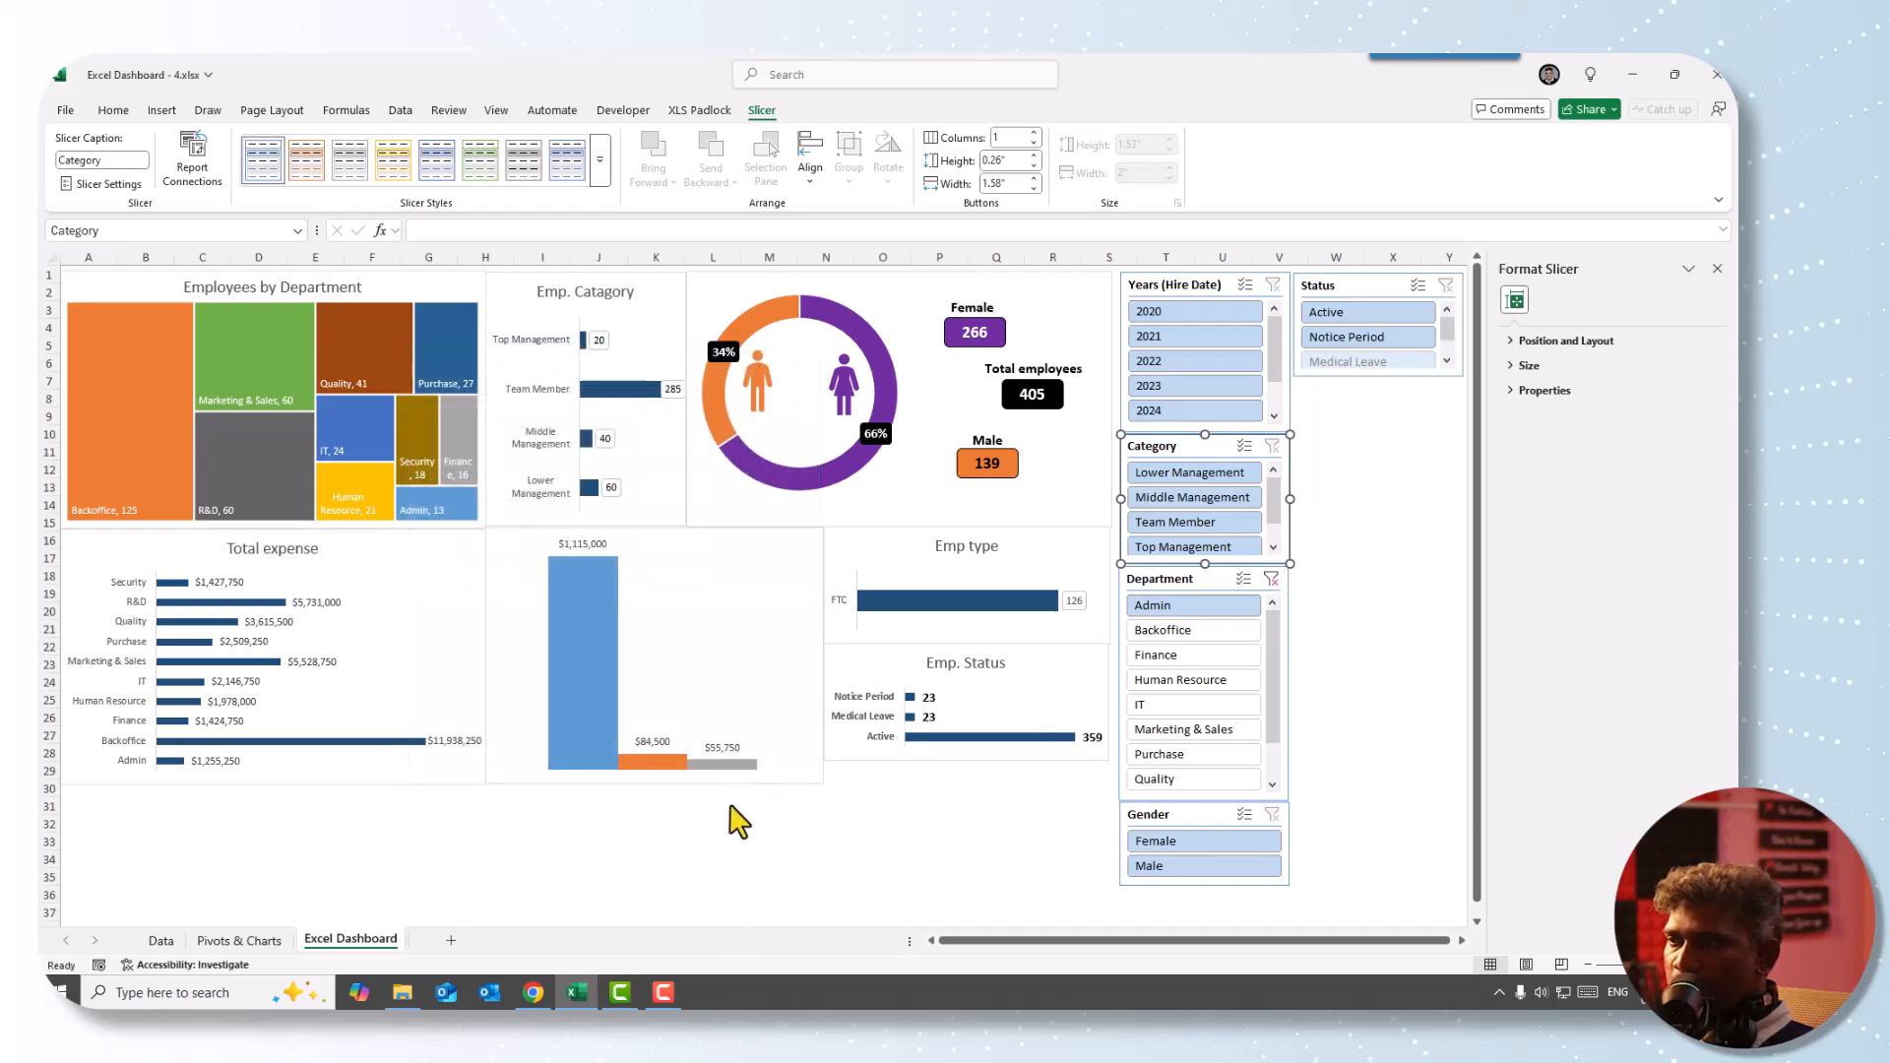
- Connect the Department slicer to all the listed PivotTables by adding PivotTable5 through PivotTable10 and PivotTable13 to its report connections
click(1283, 602)
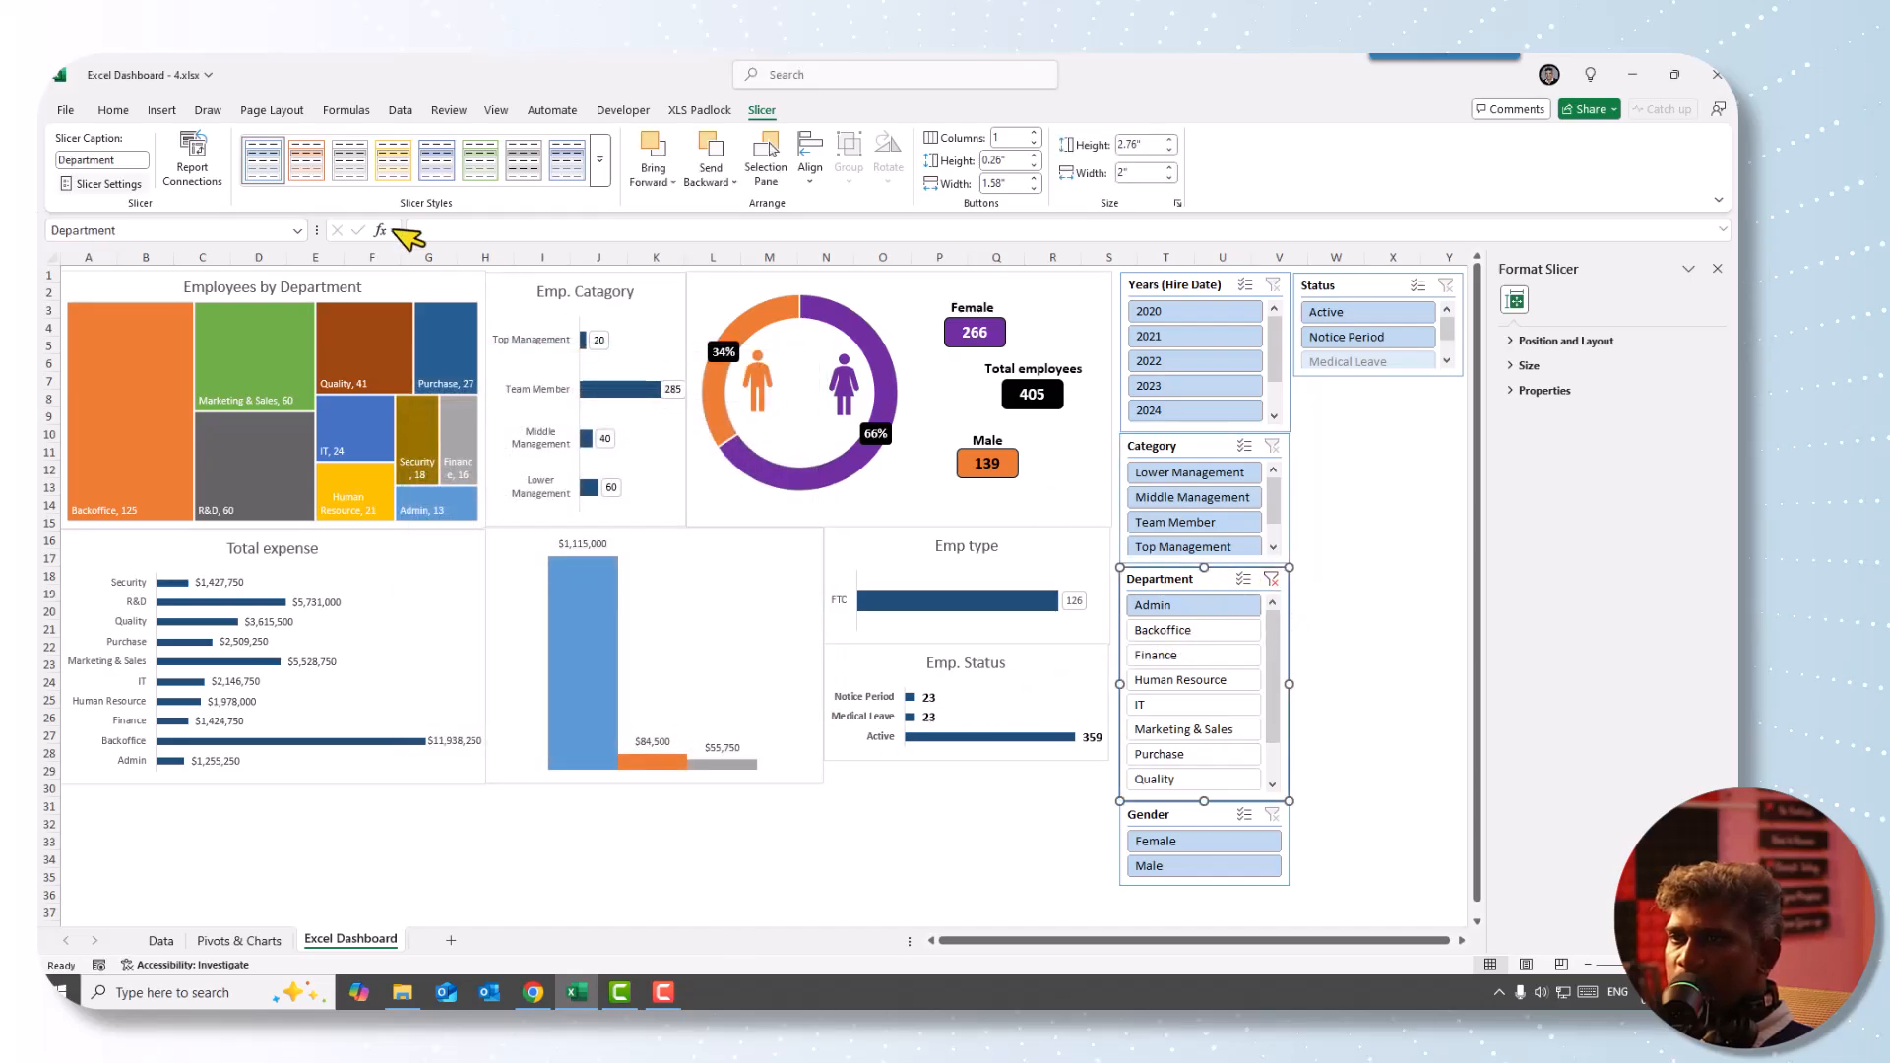
click(192, 163)
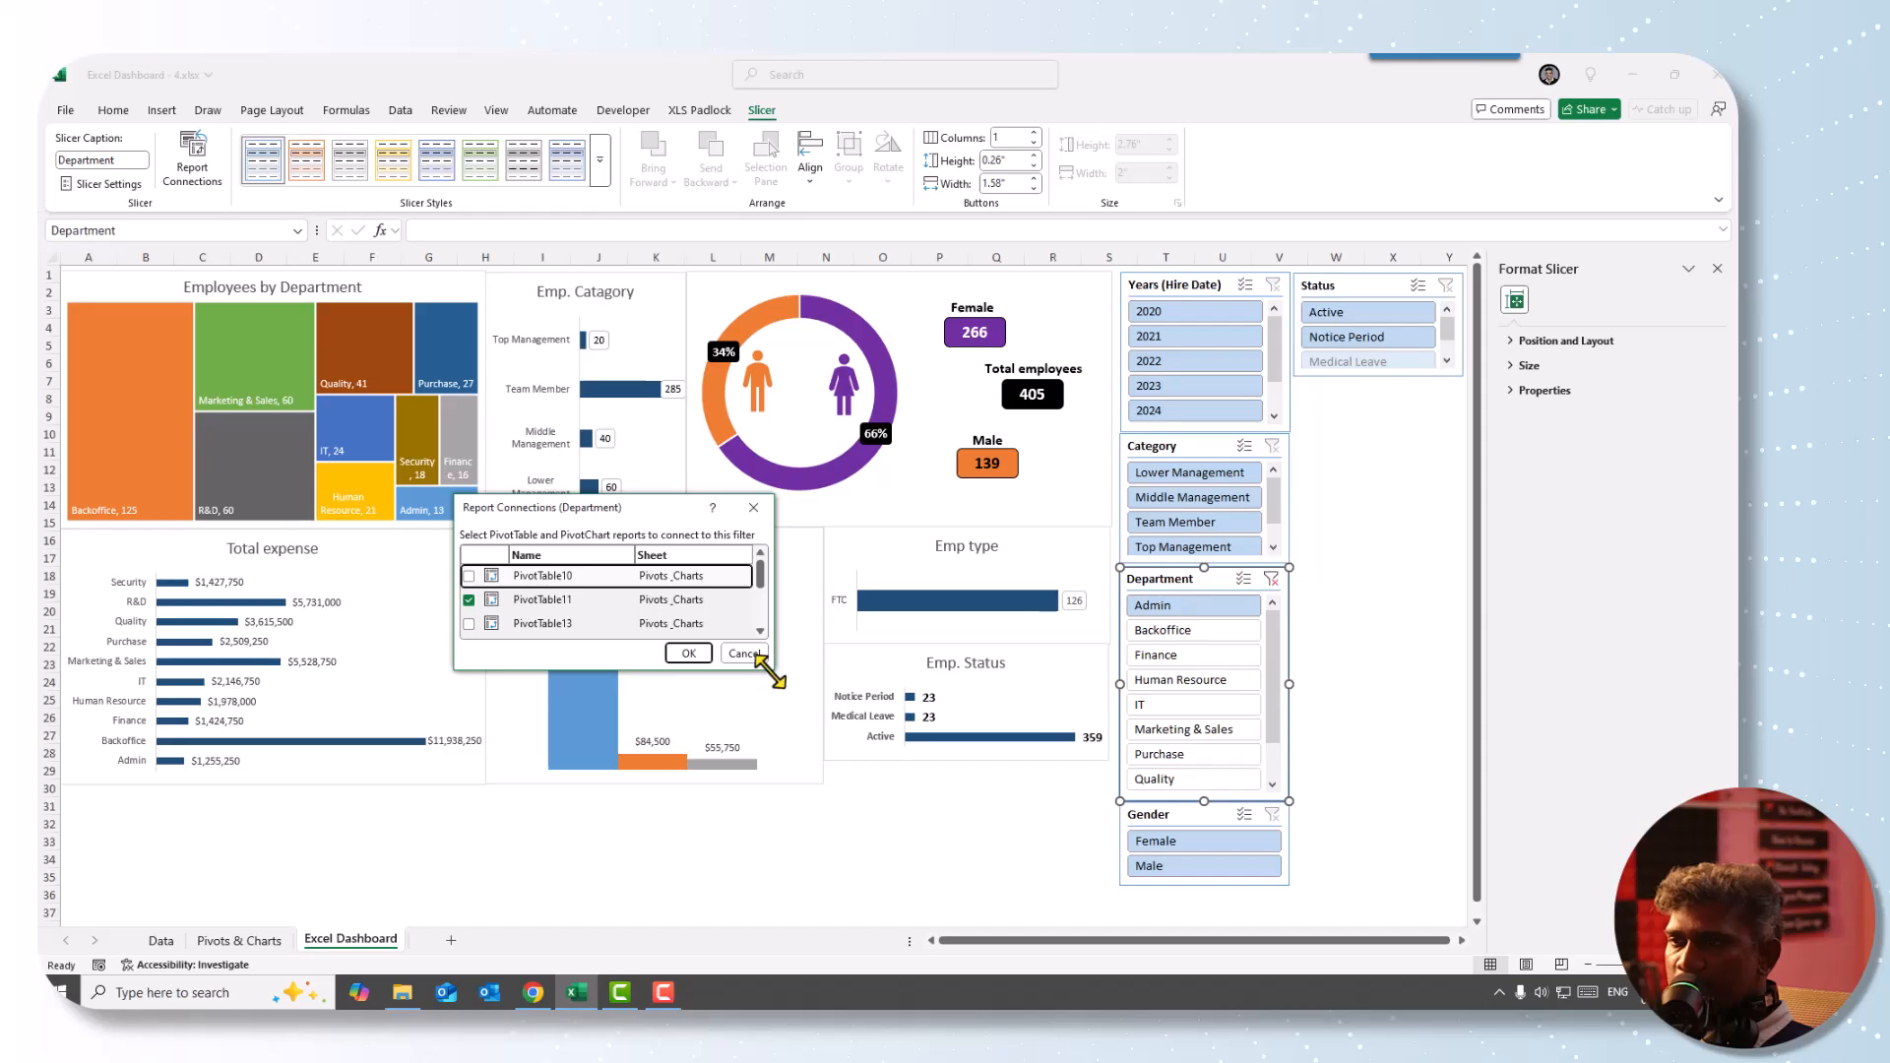
drag(765, 666, 808, 891)
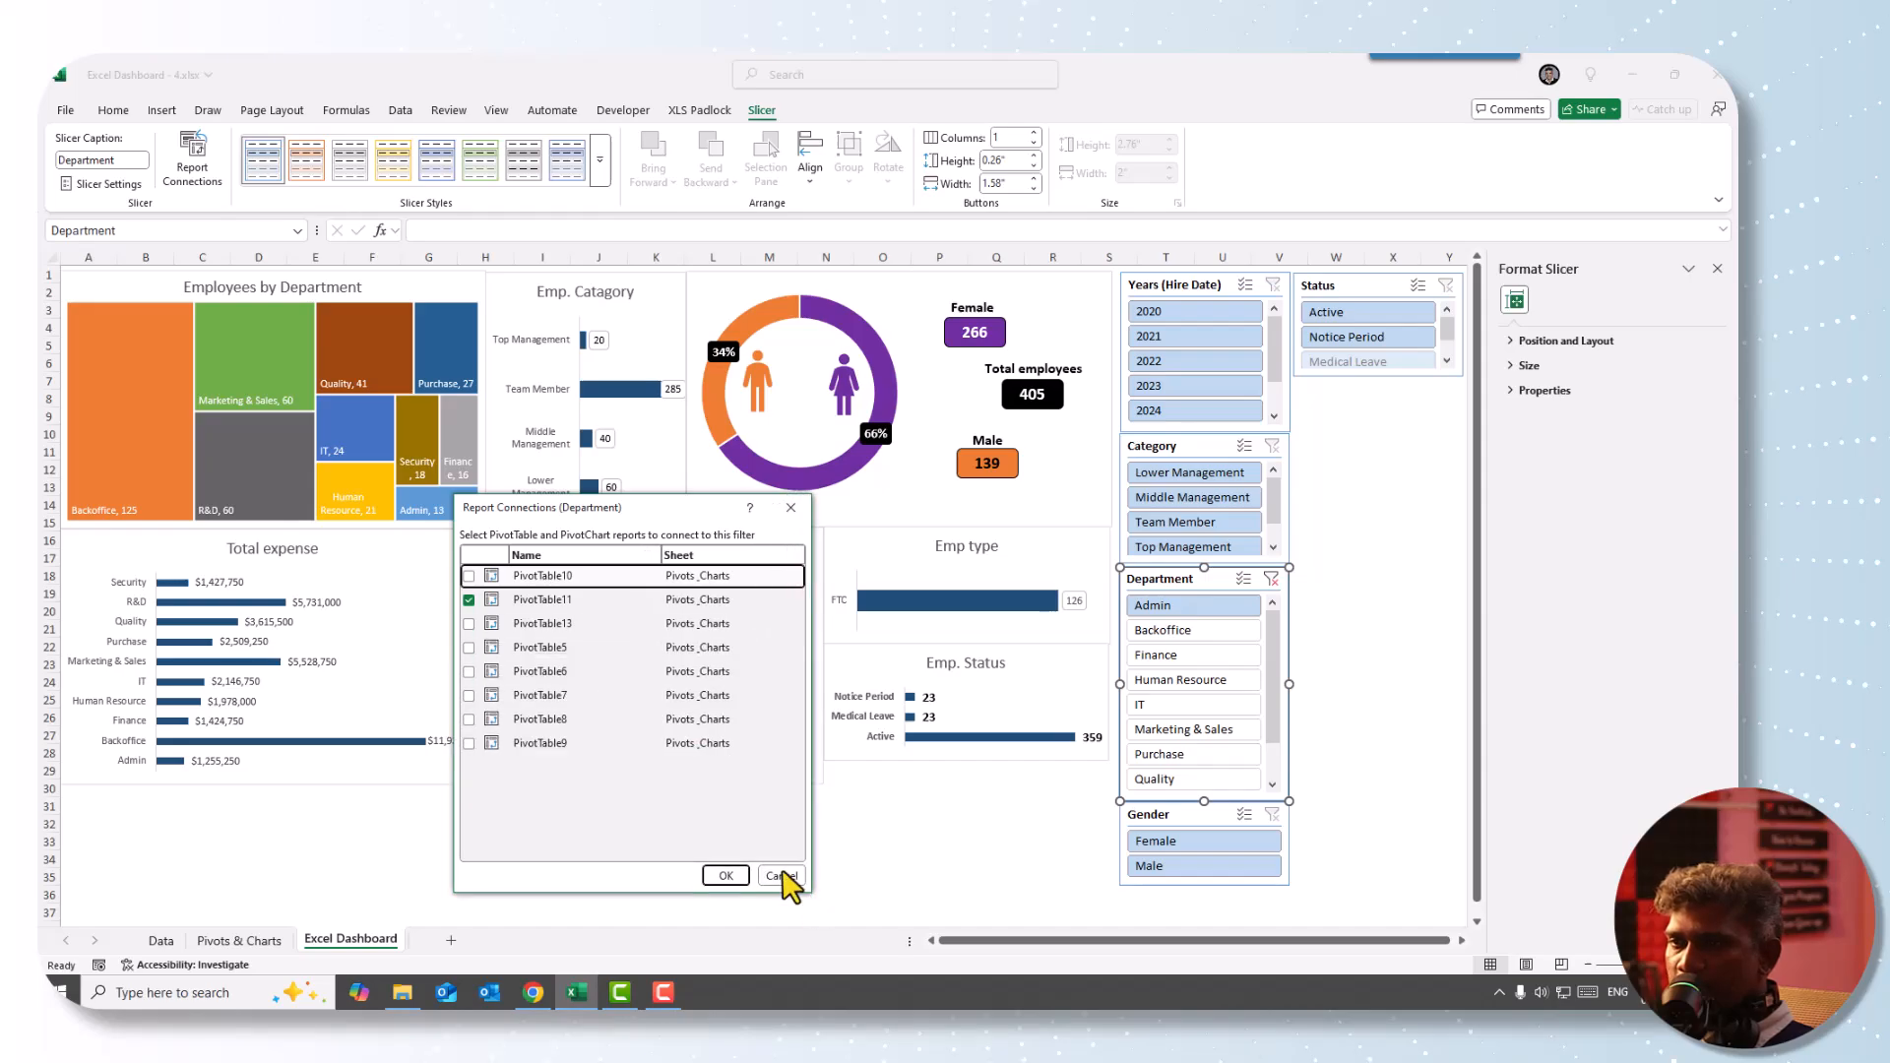
click(469, 576)
click(468, 625)
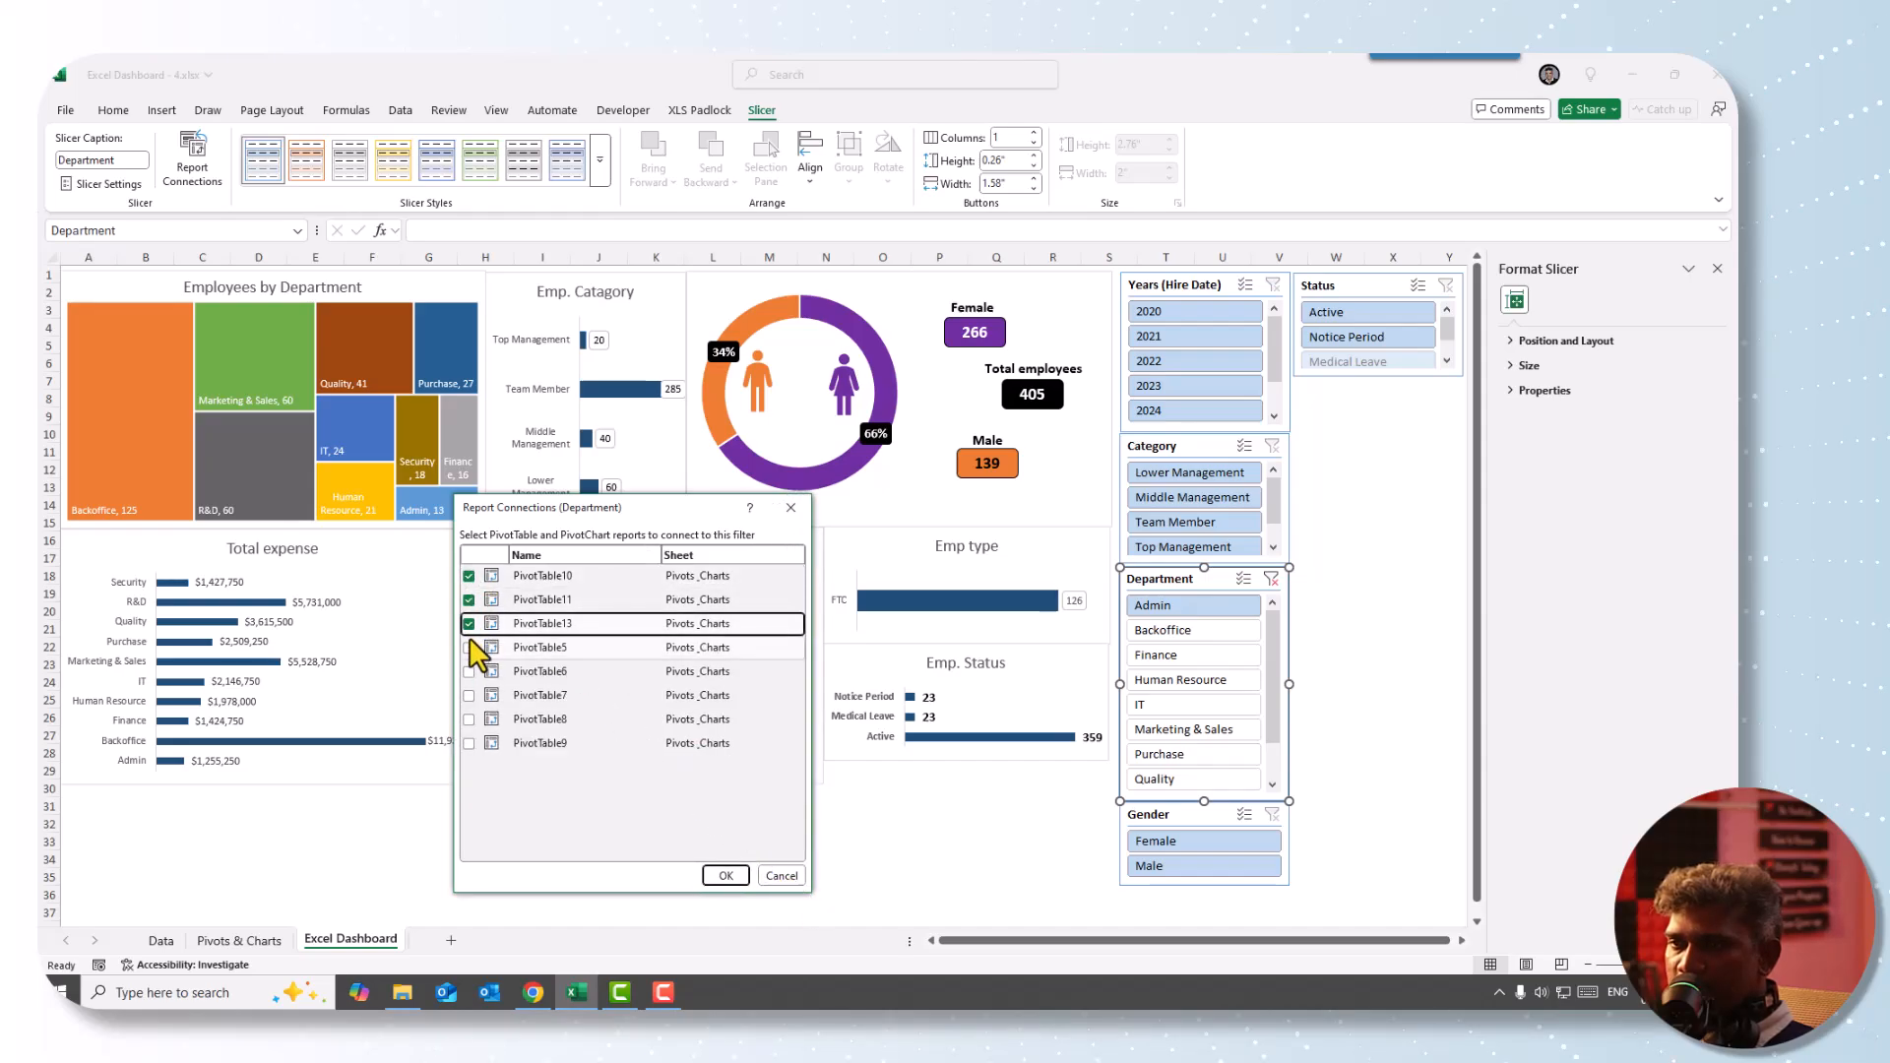
click(469, 648)
click(468, 672)
click(468, 695)
click(469, 719)
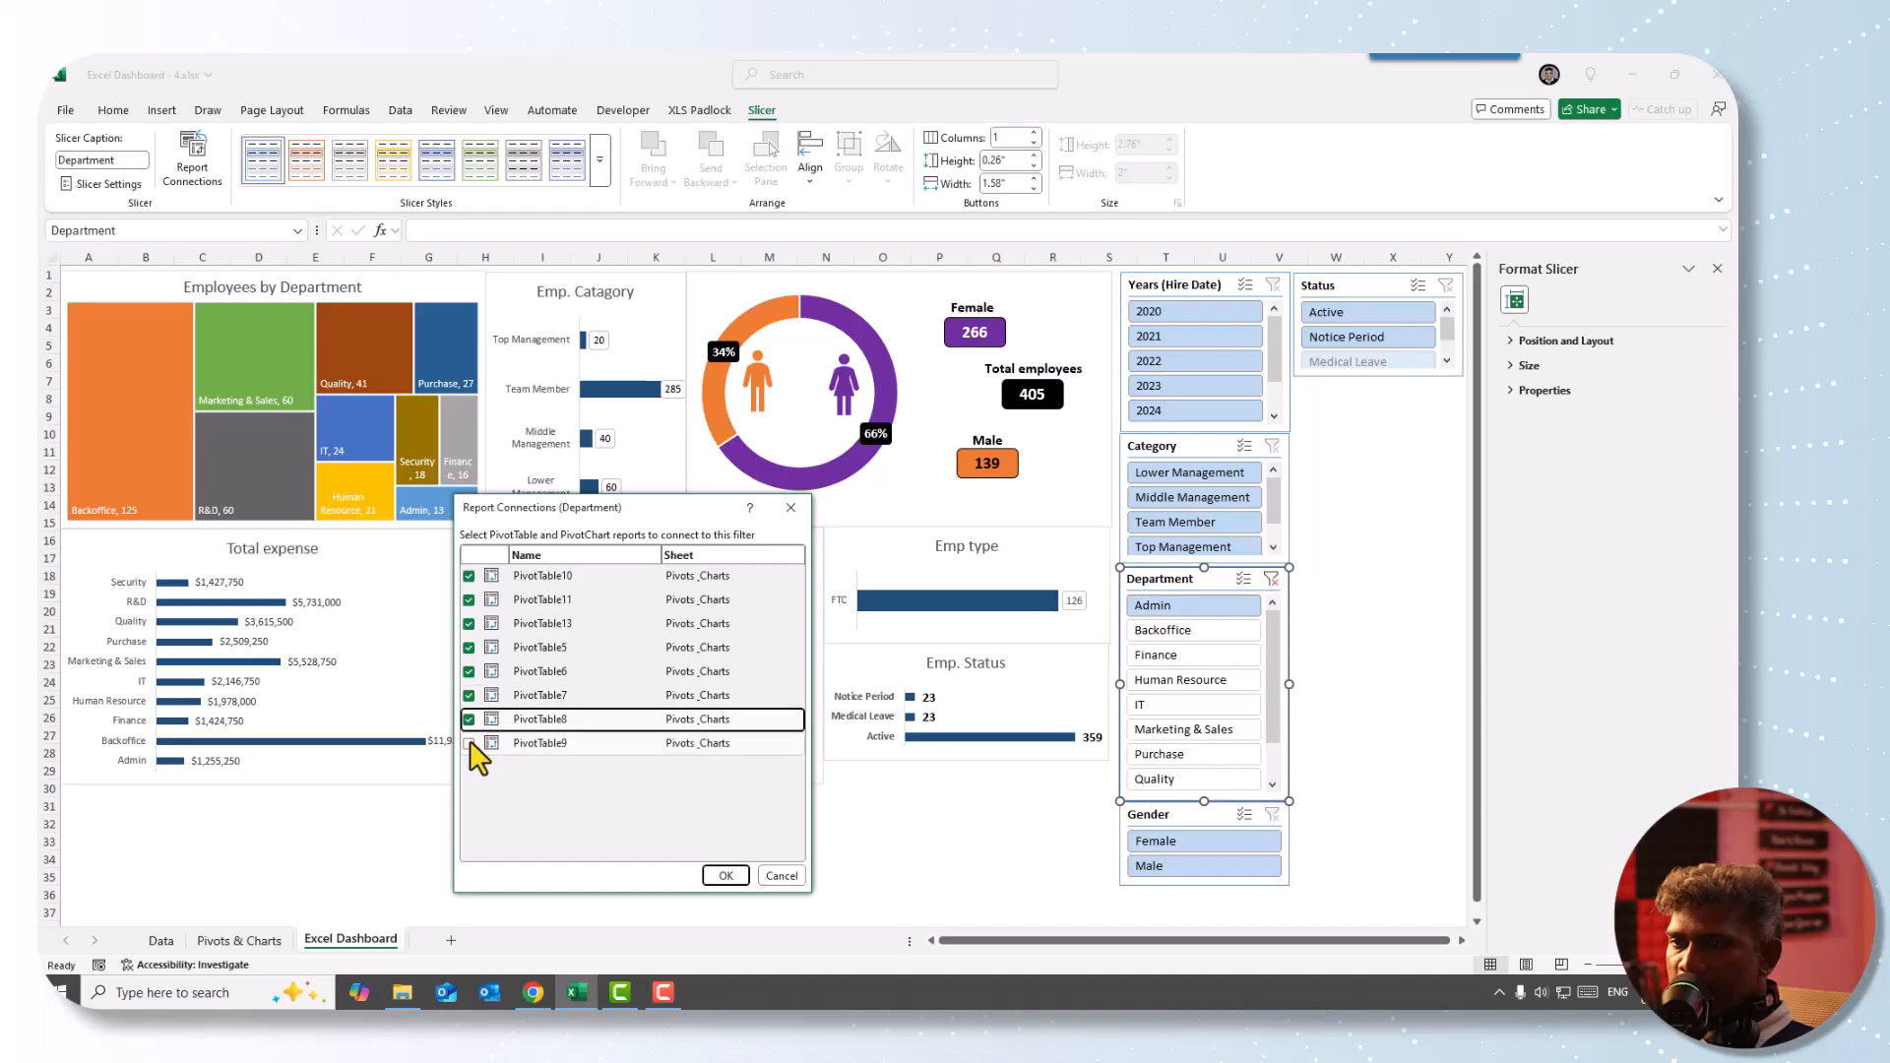
click(469, 745)
click(726, 876)
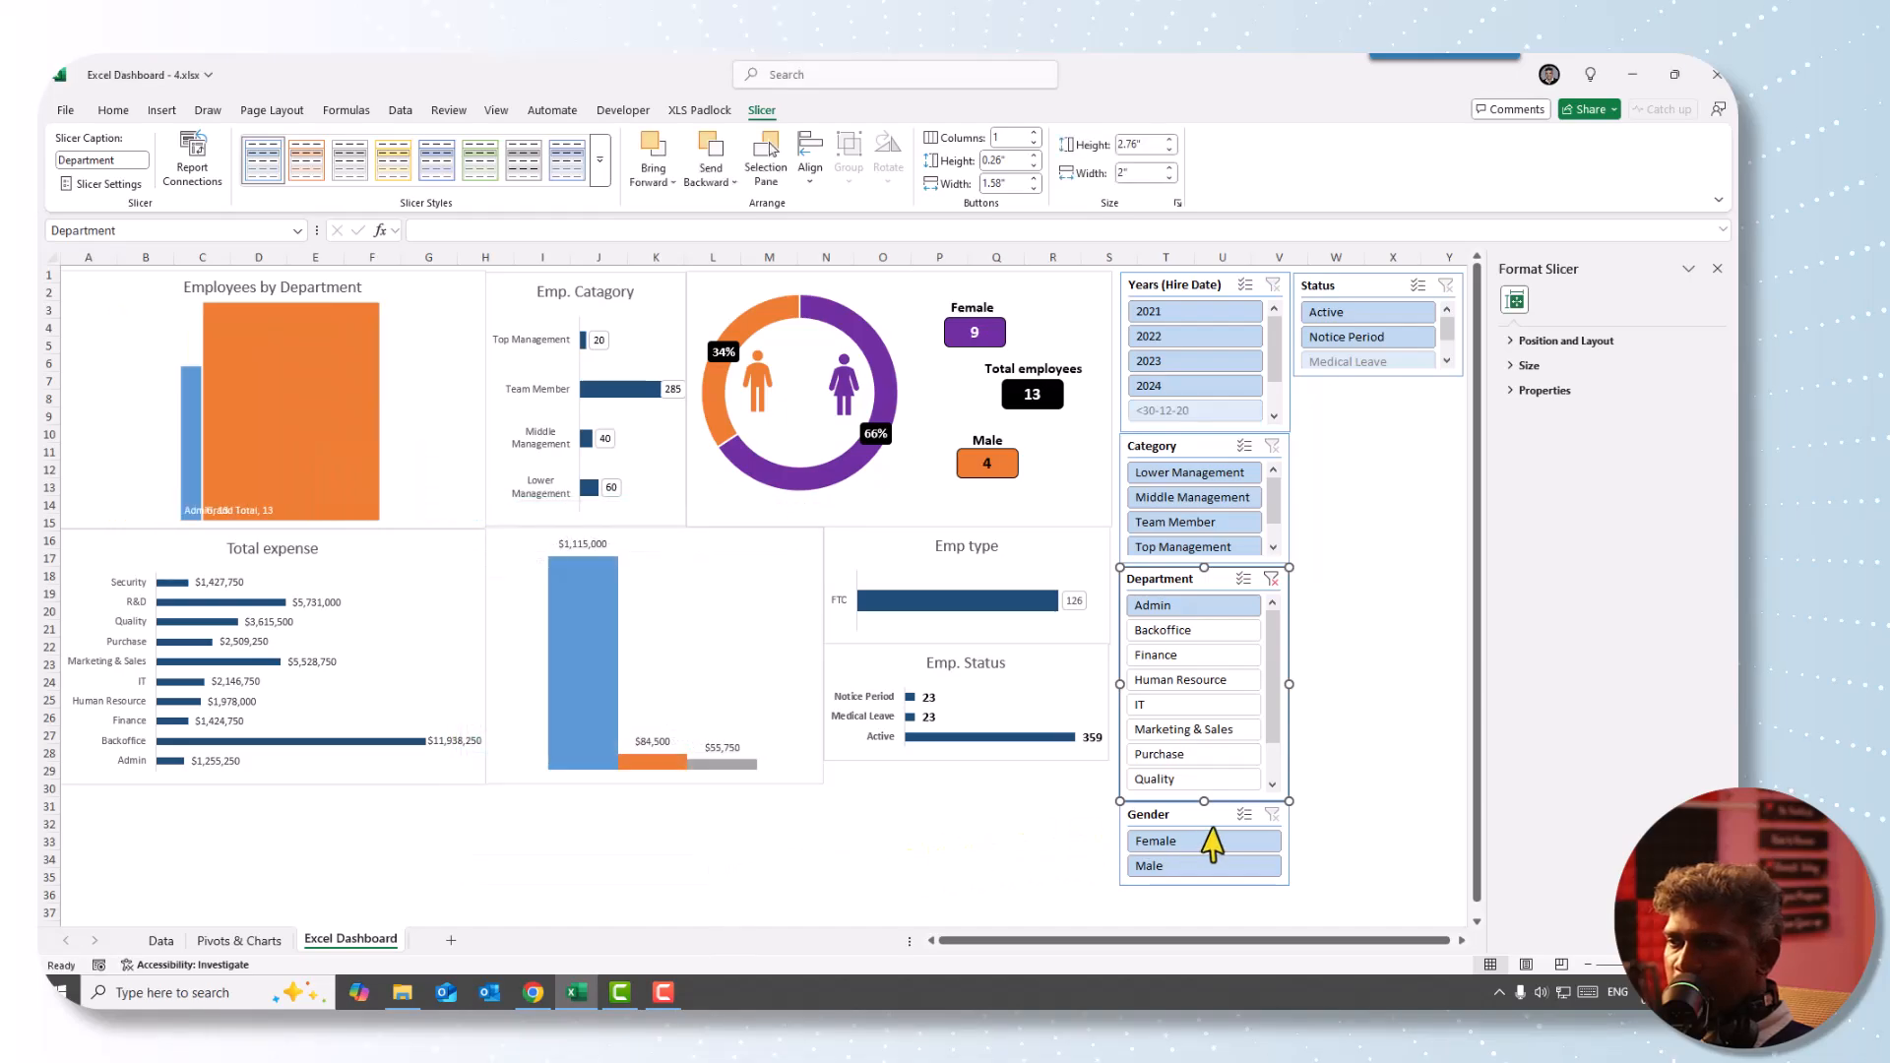
- Connect the Gender slicer to all the listed PivotTables by adding PivotTable5 through PivotTable10 and PivotTable13 to its report connections
click(1278, 825)
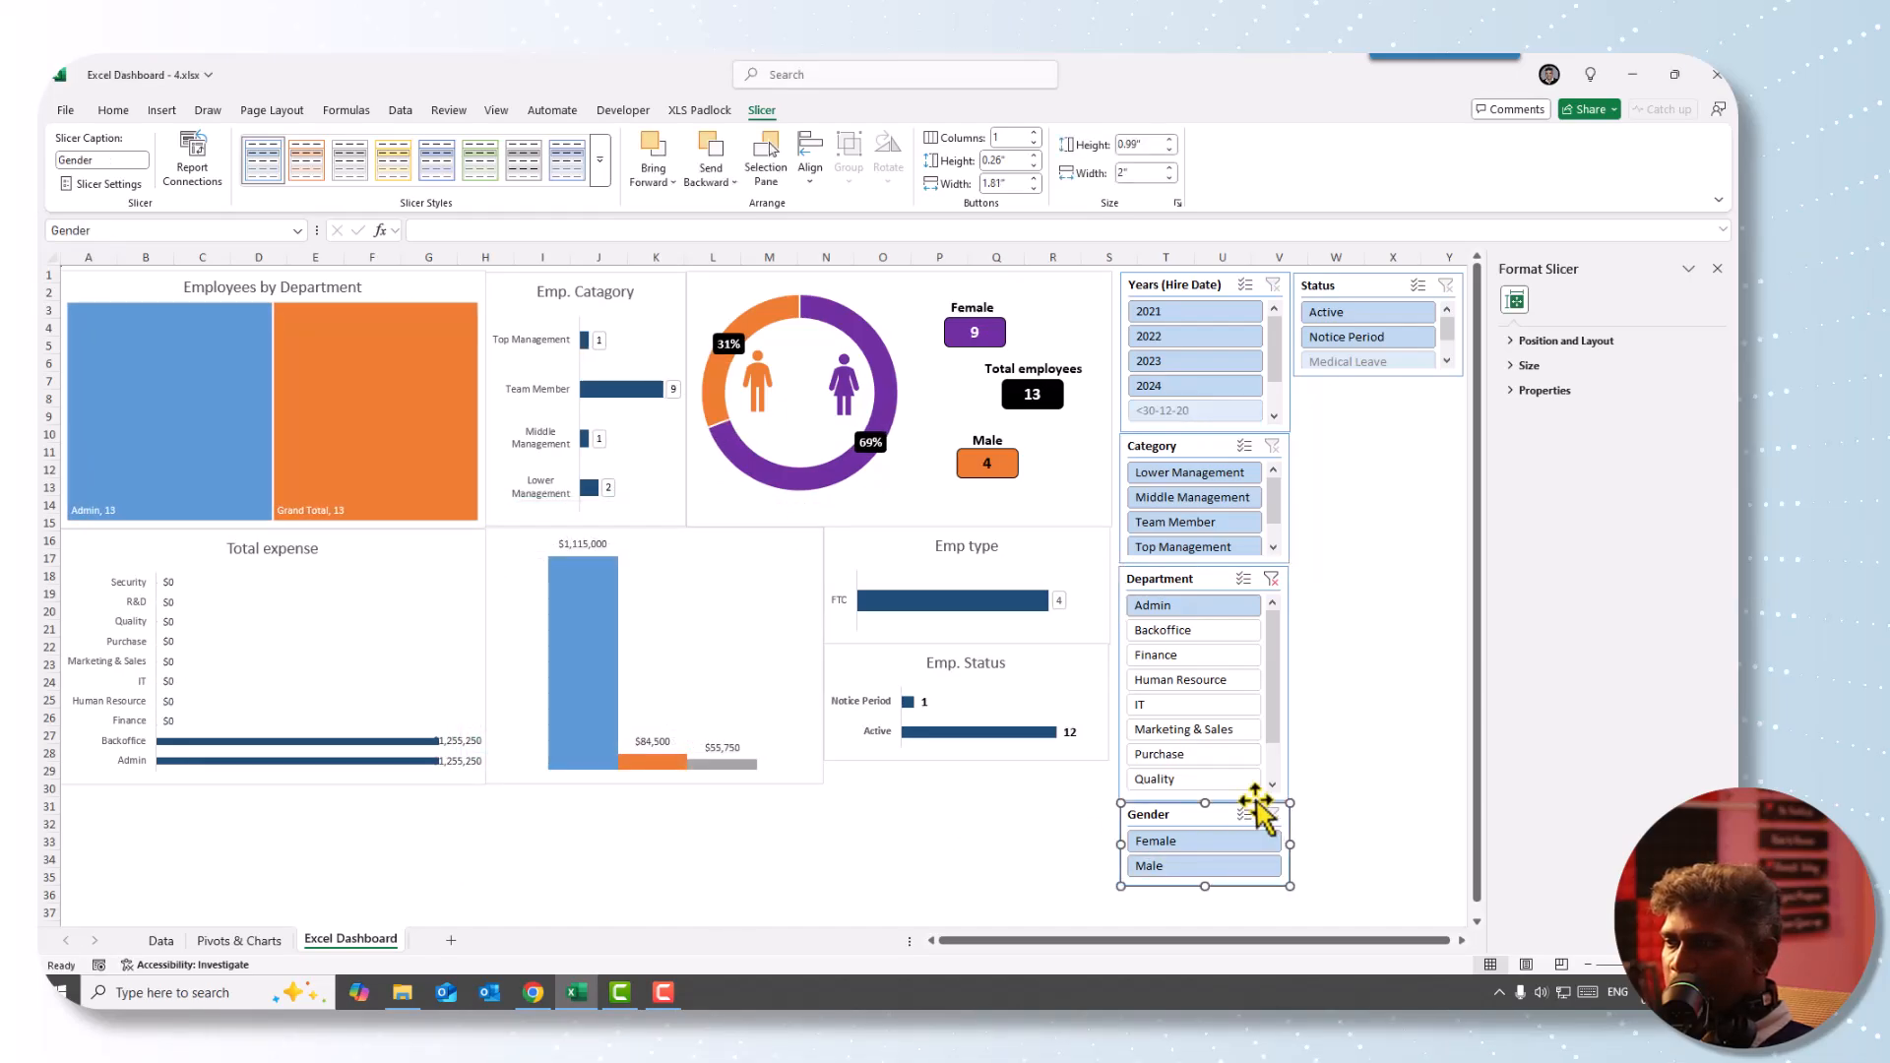
click(194, 158)
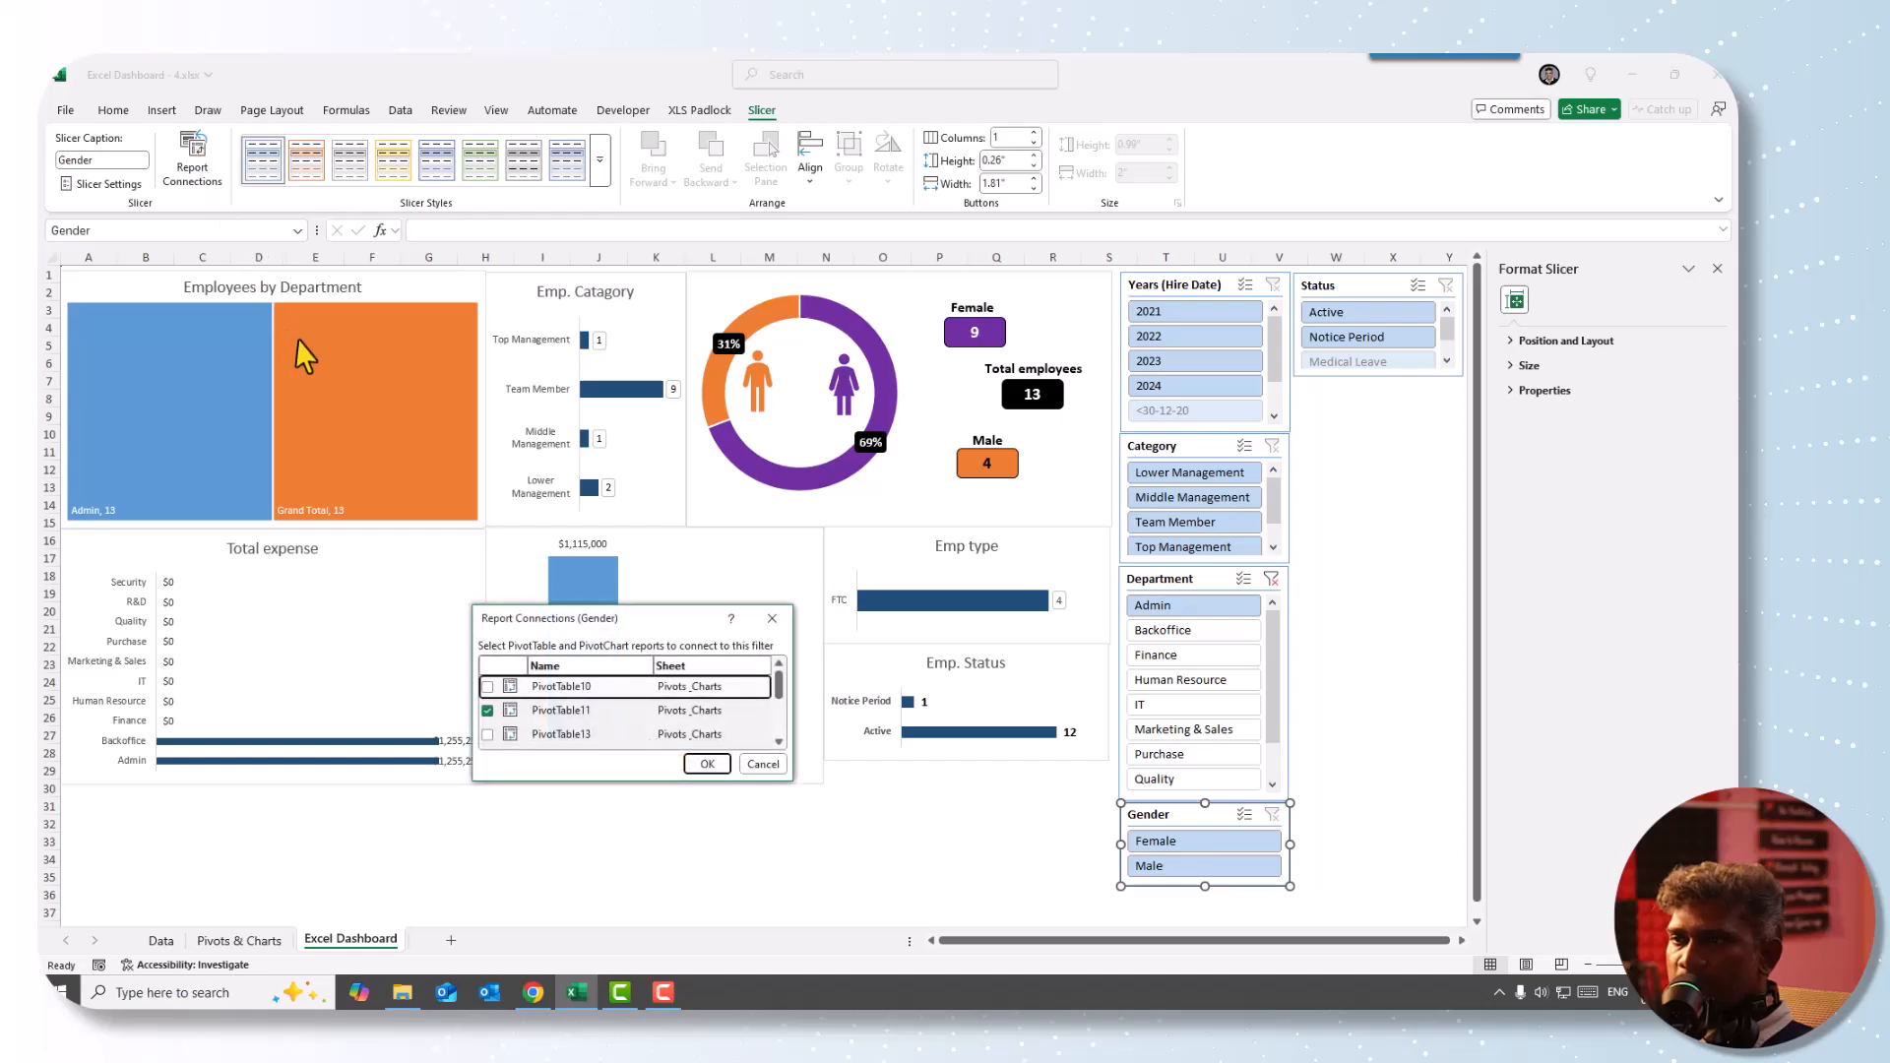
click(488, 734)
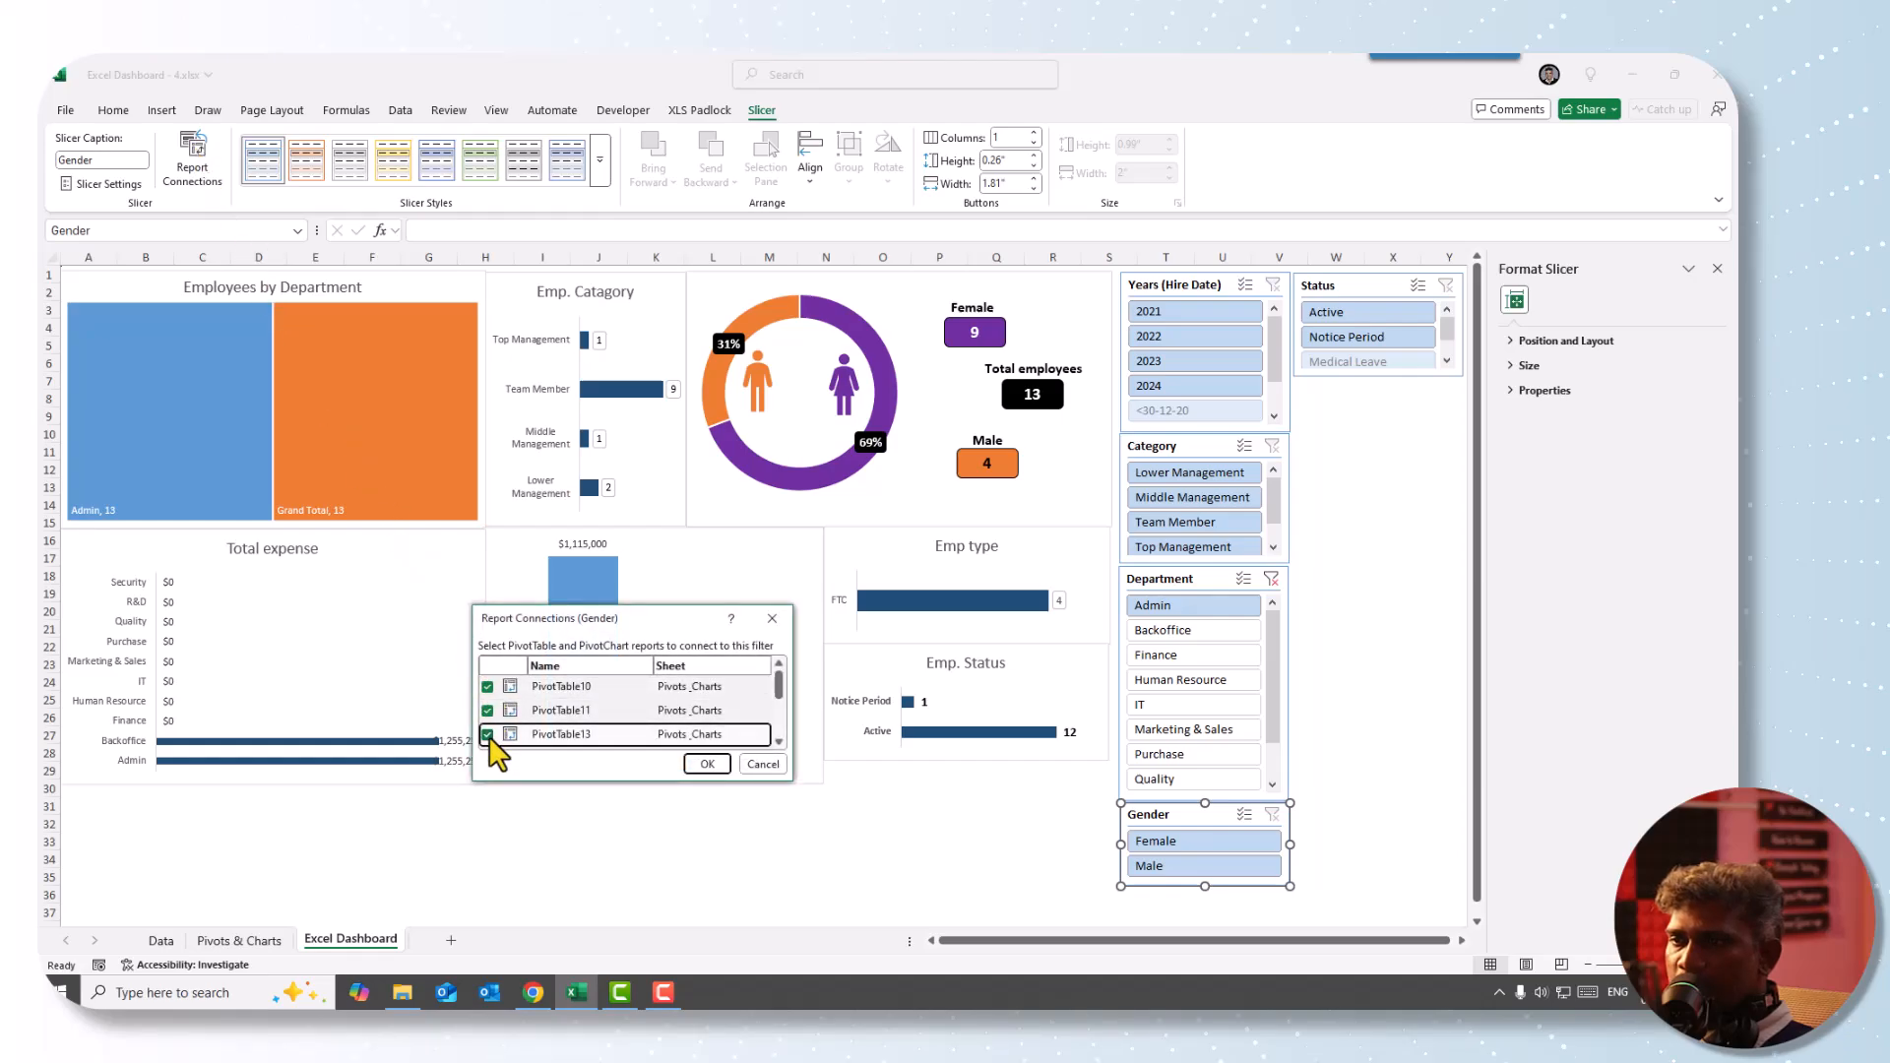
scroll(492, 735, down, 1)
drag(788, 771, 833, 997)
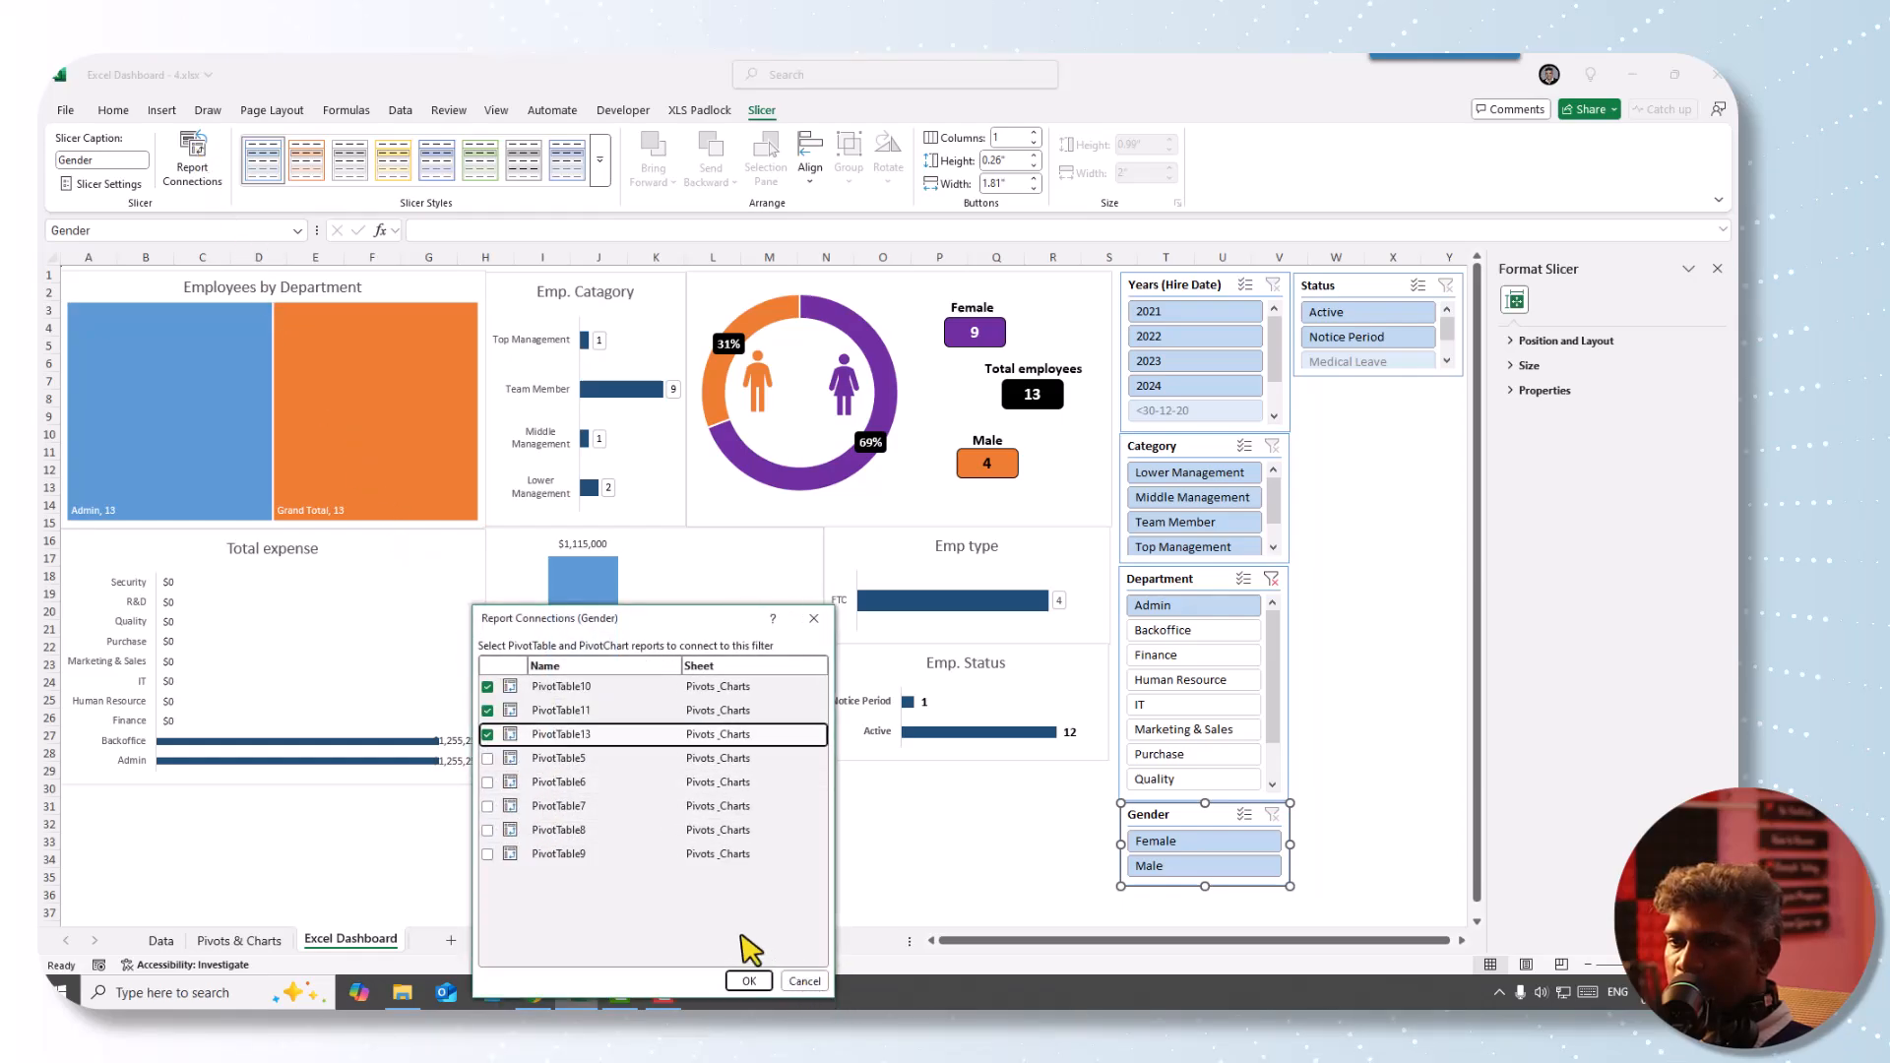
click(488, 758)
click(487, 782)
click(488, 805)
click(488, 830)
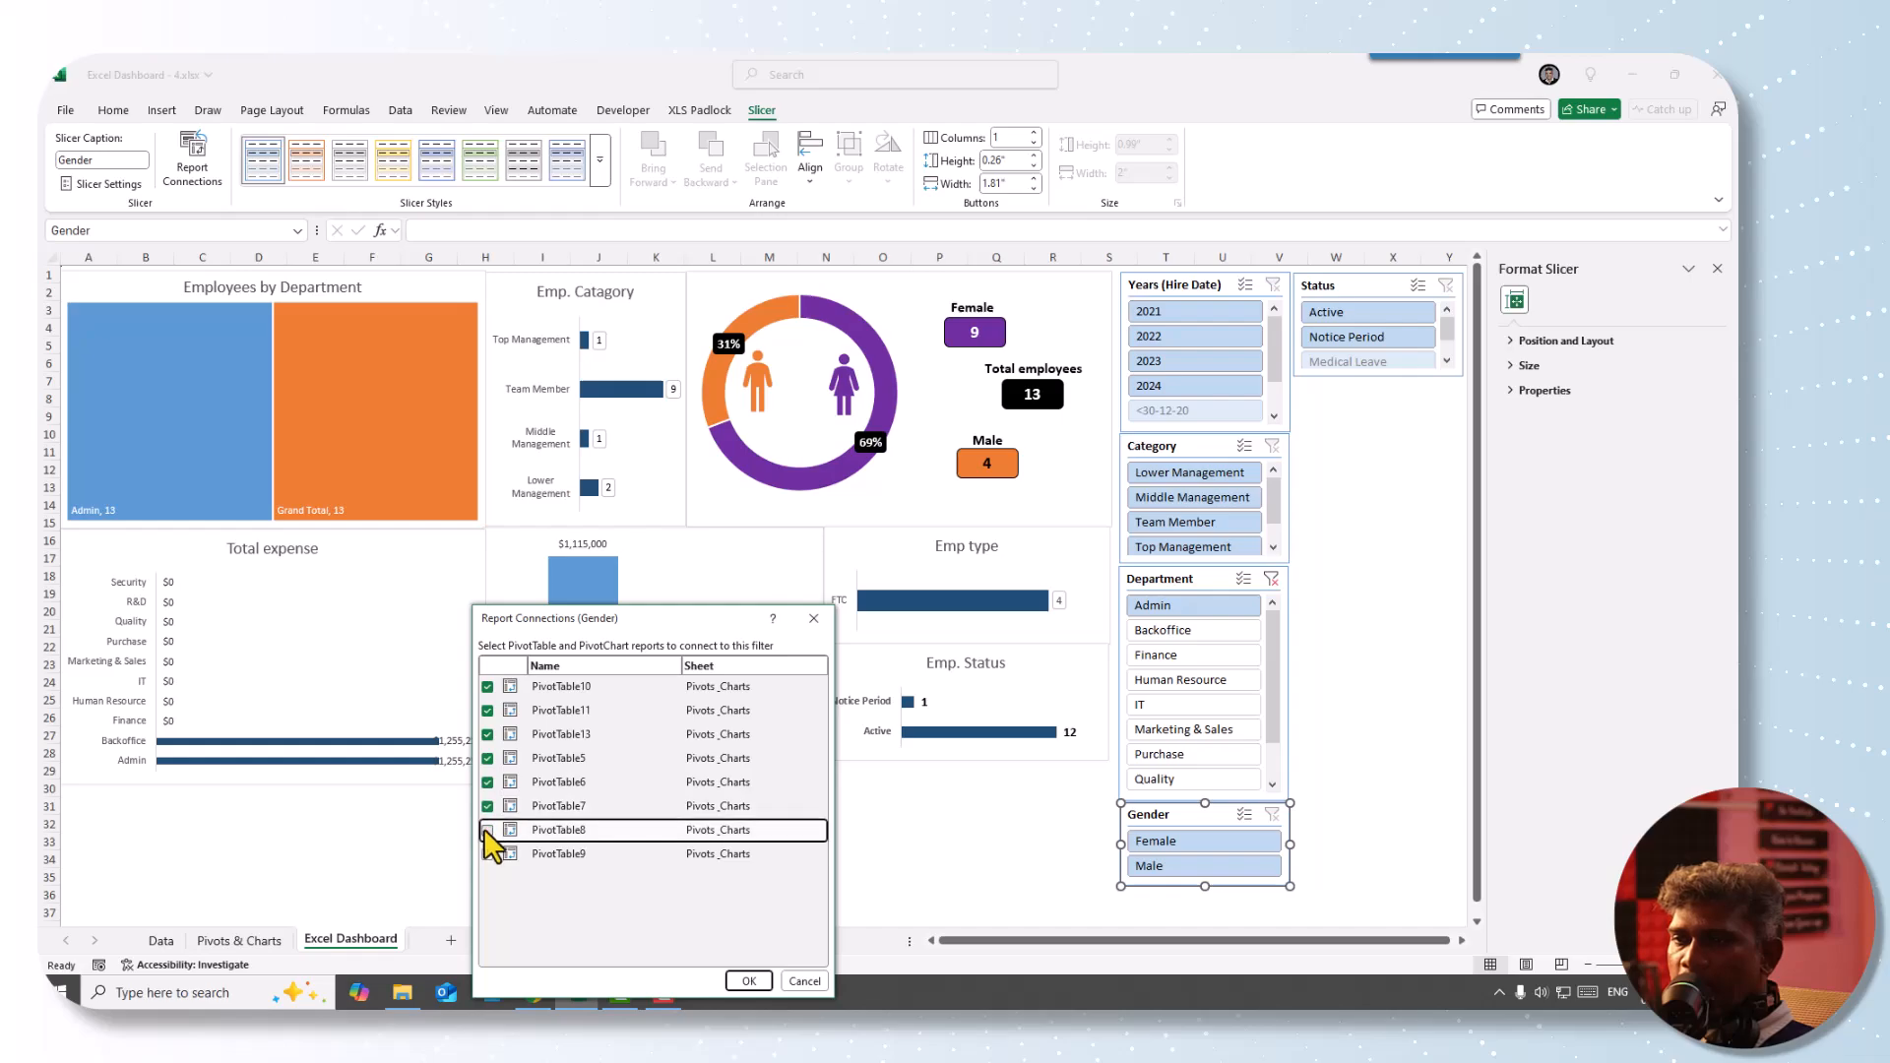
click(488, 854)
click(748, 981)
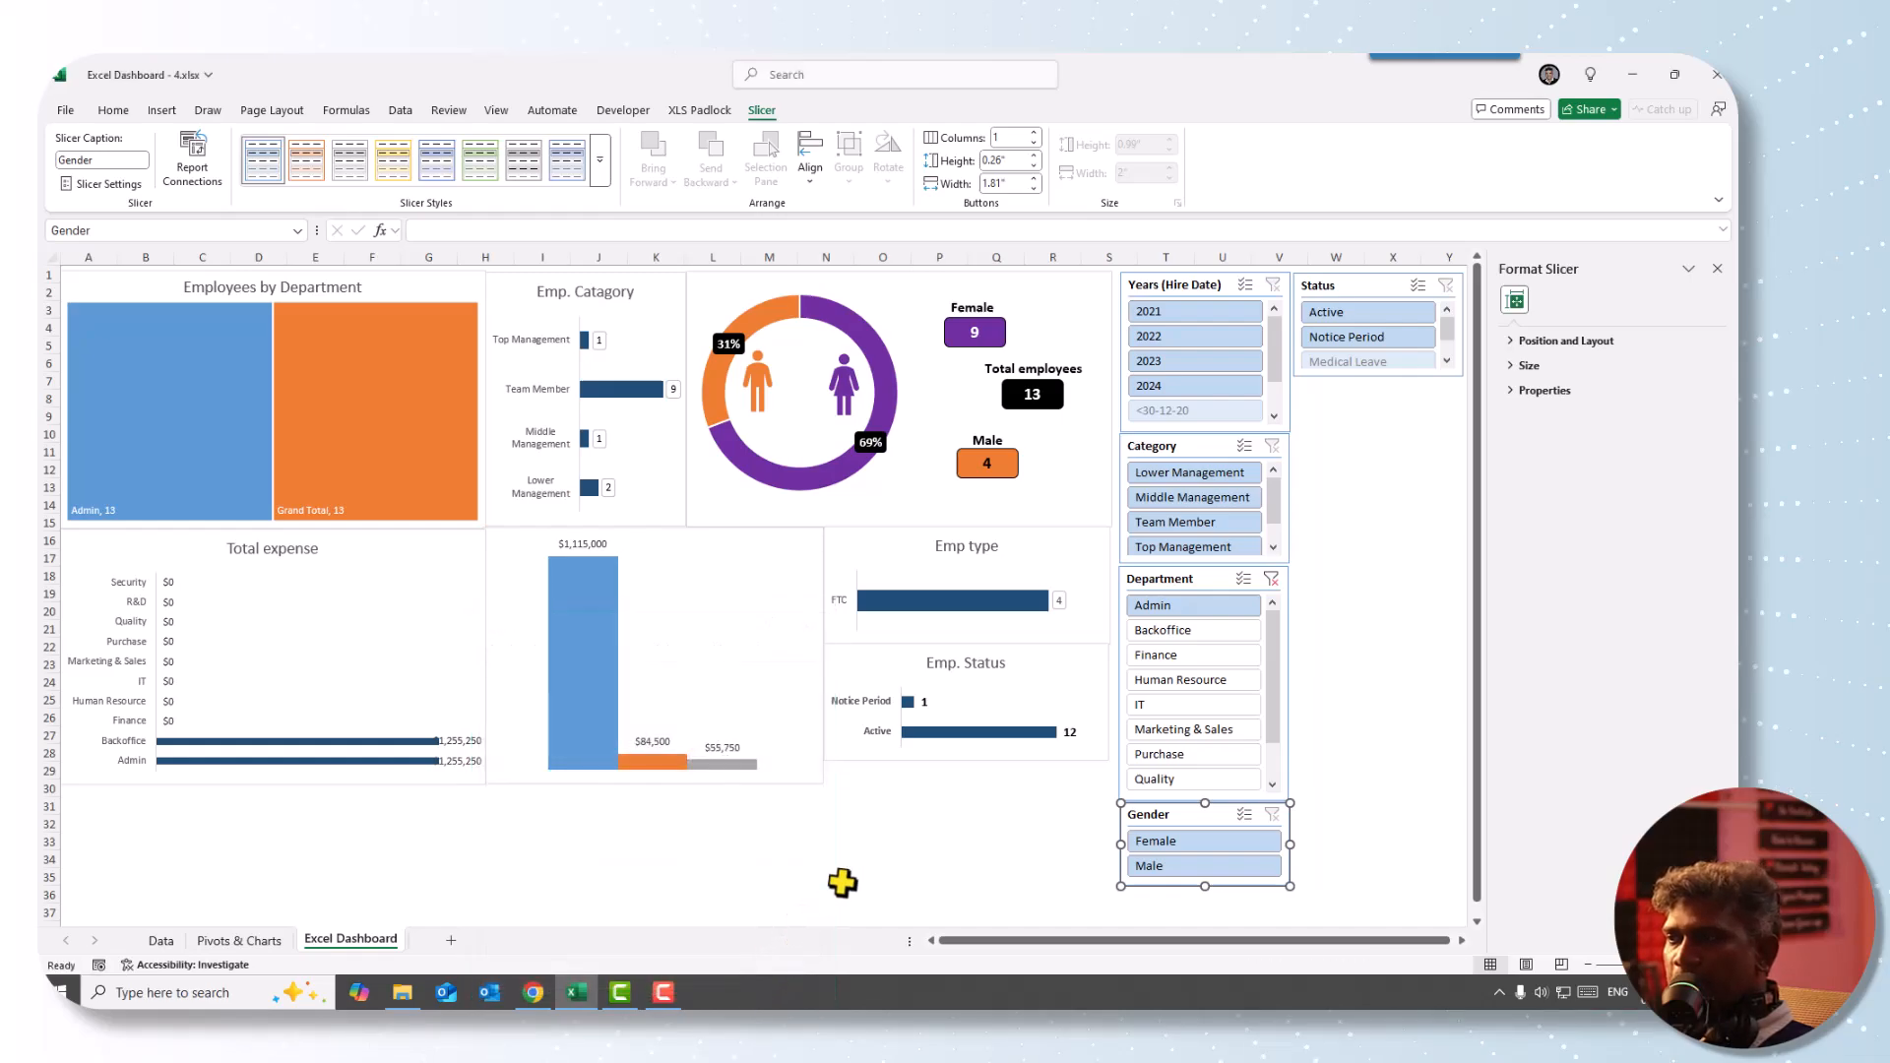
- Connect the Status slicer to all the listed PivotTables by adding PivotTable5 through PivotTable10 and PivotTable13 to its report connections
click(1360, 287)
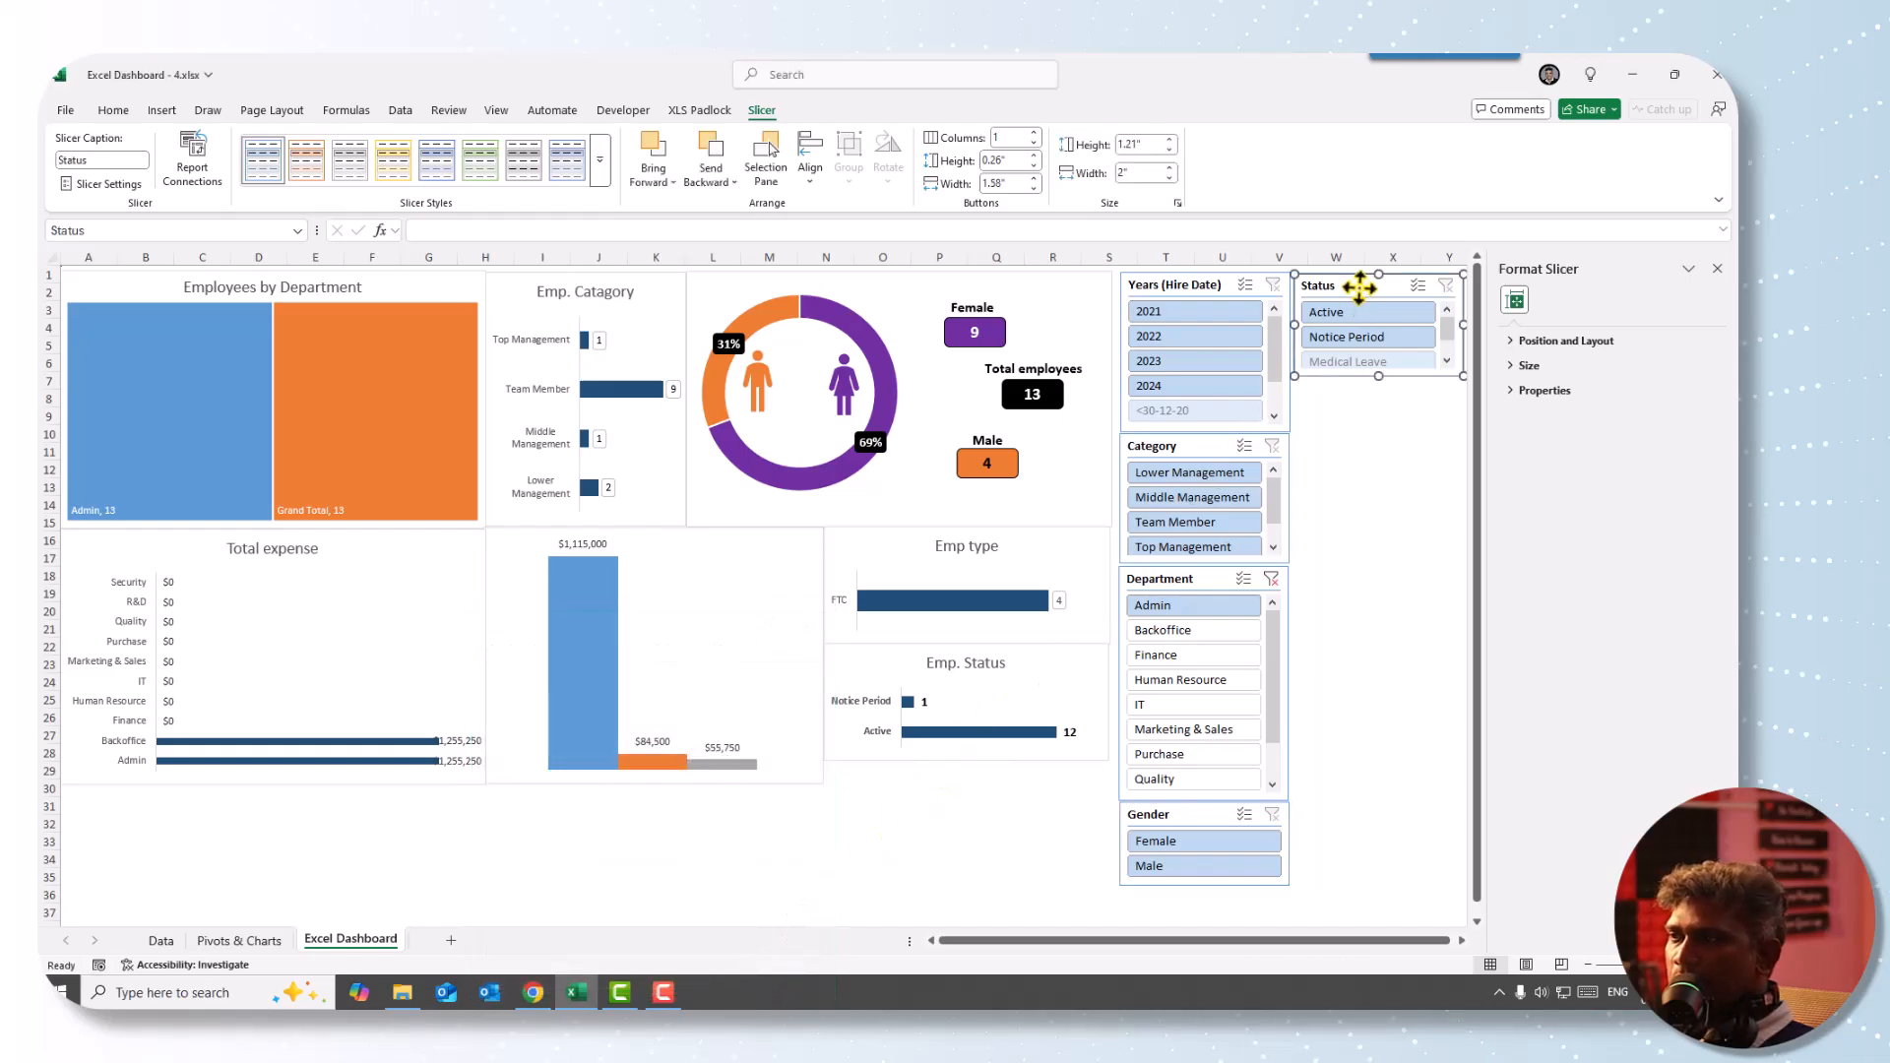
click(193, 166)
drag(720, 729, 533, 297)
drag(622, 448, 740, 803)
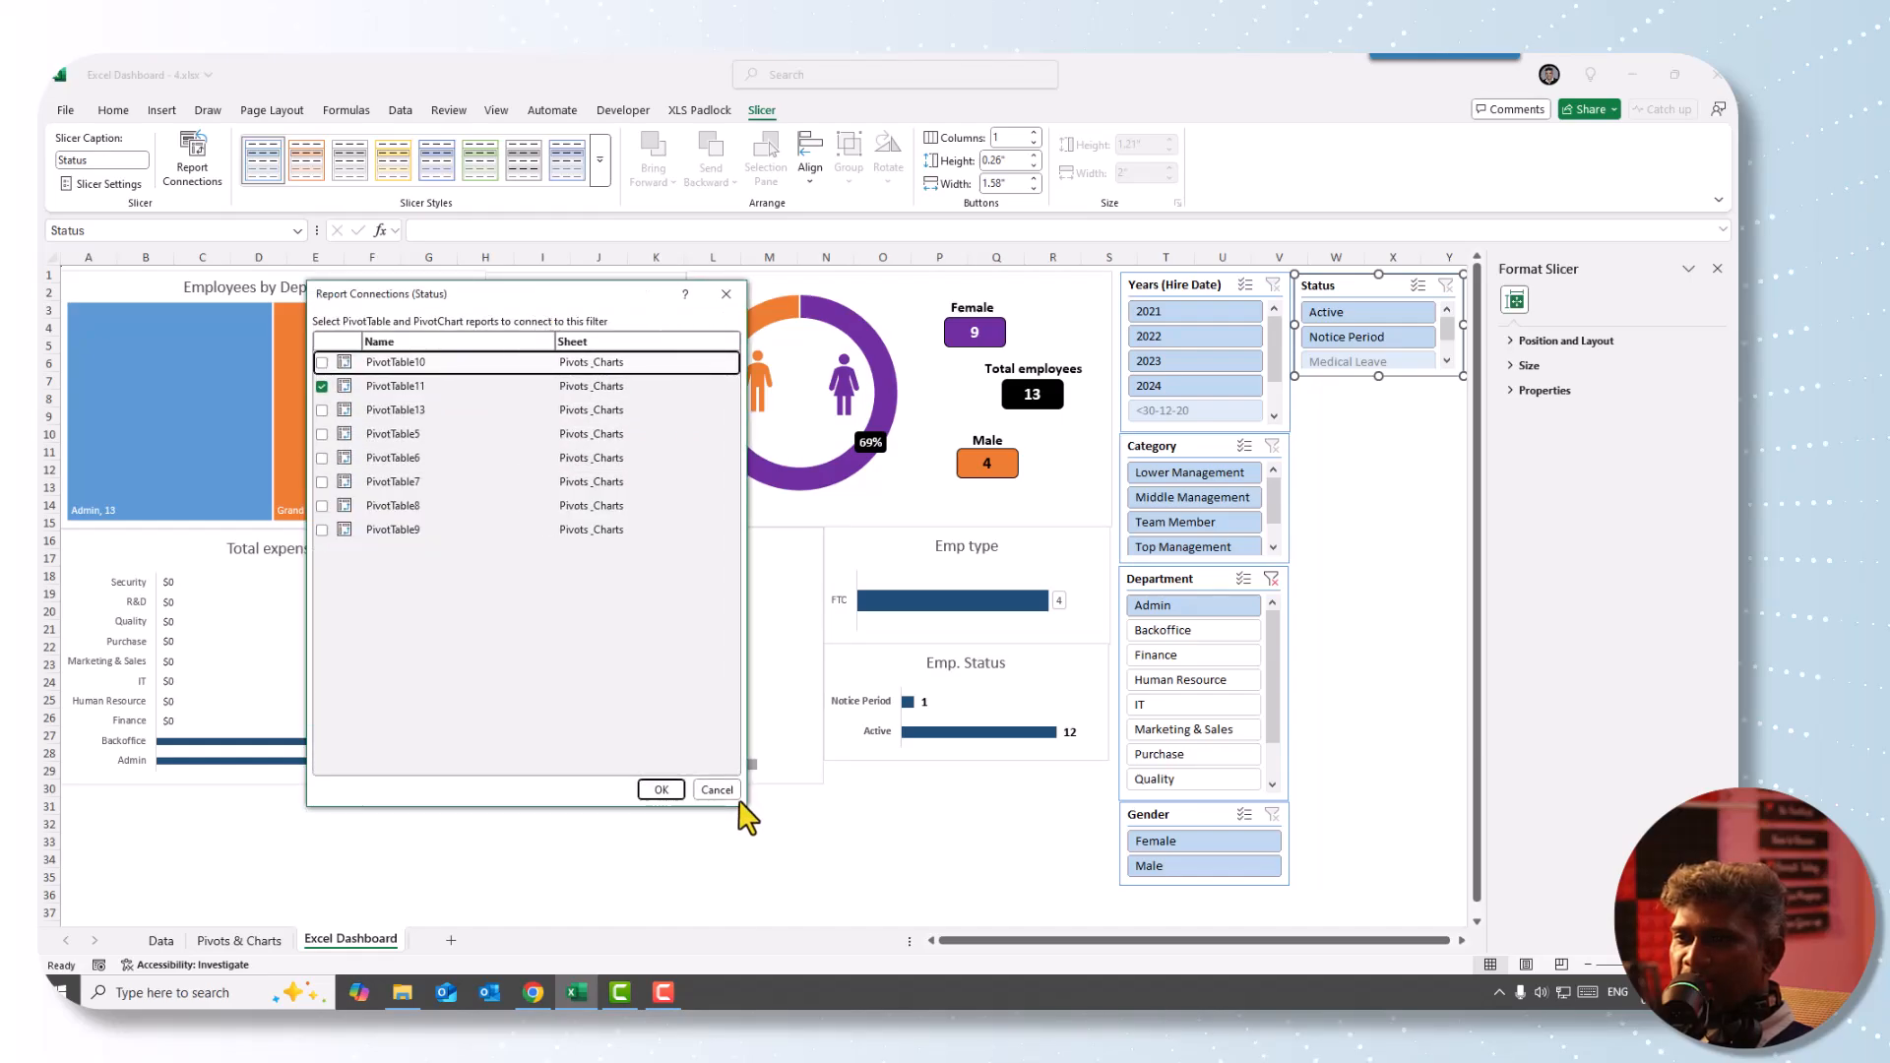
click(322, 362)
click(322, 410)
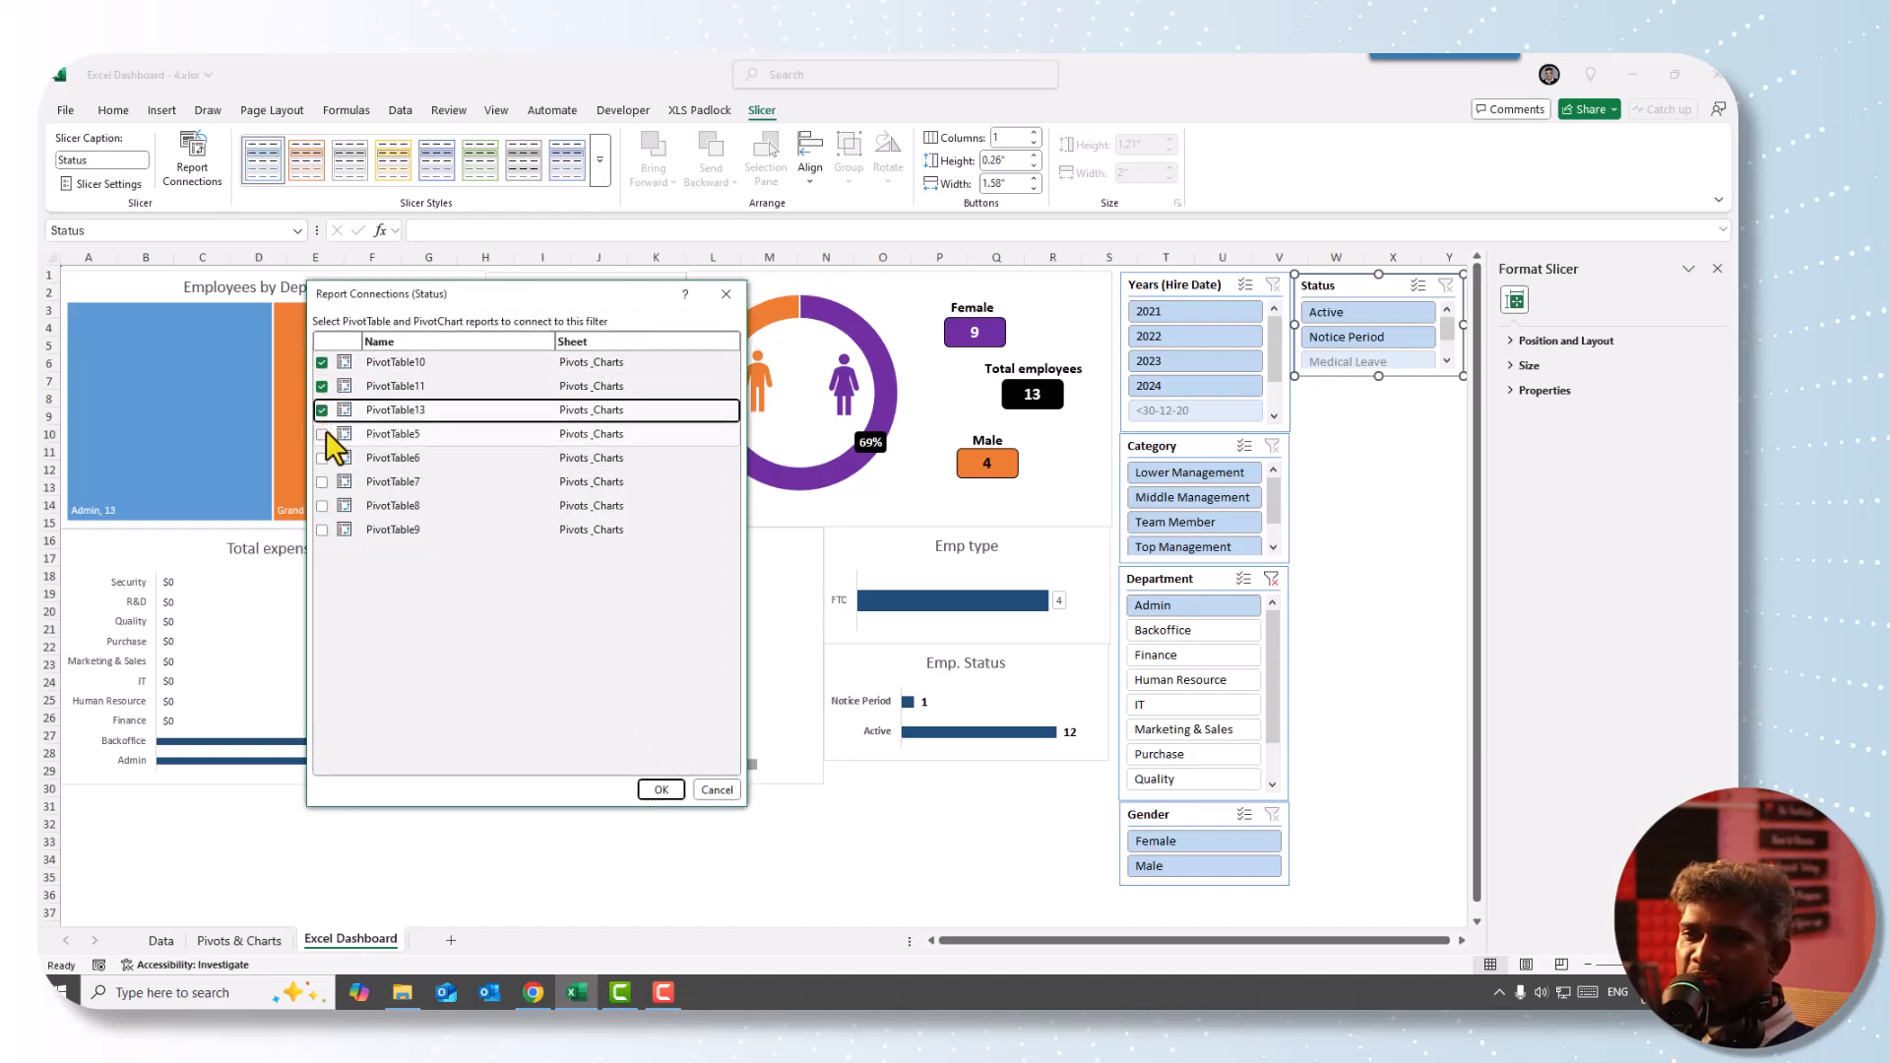
click(322, 434)
click(322, 458)
click(322, 482)
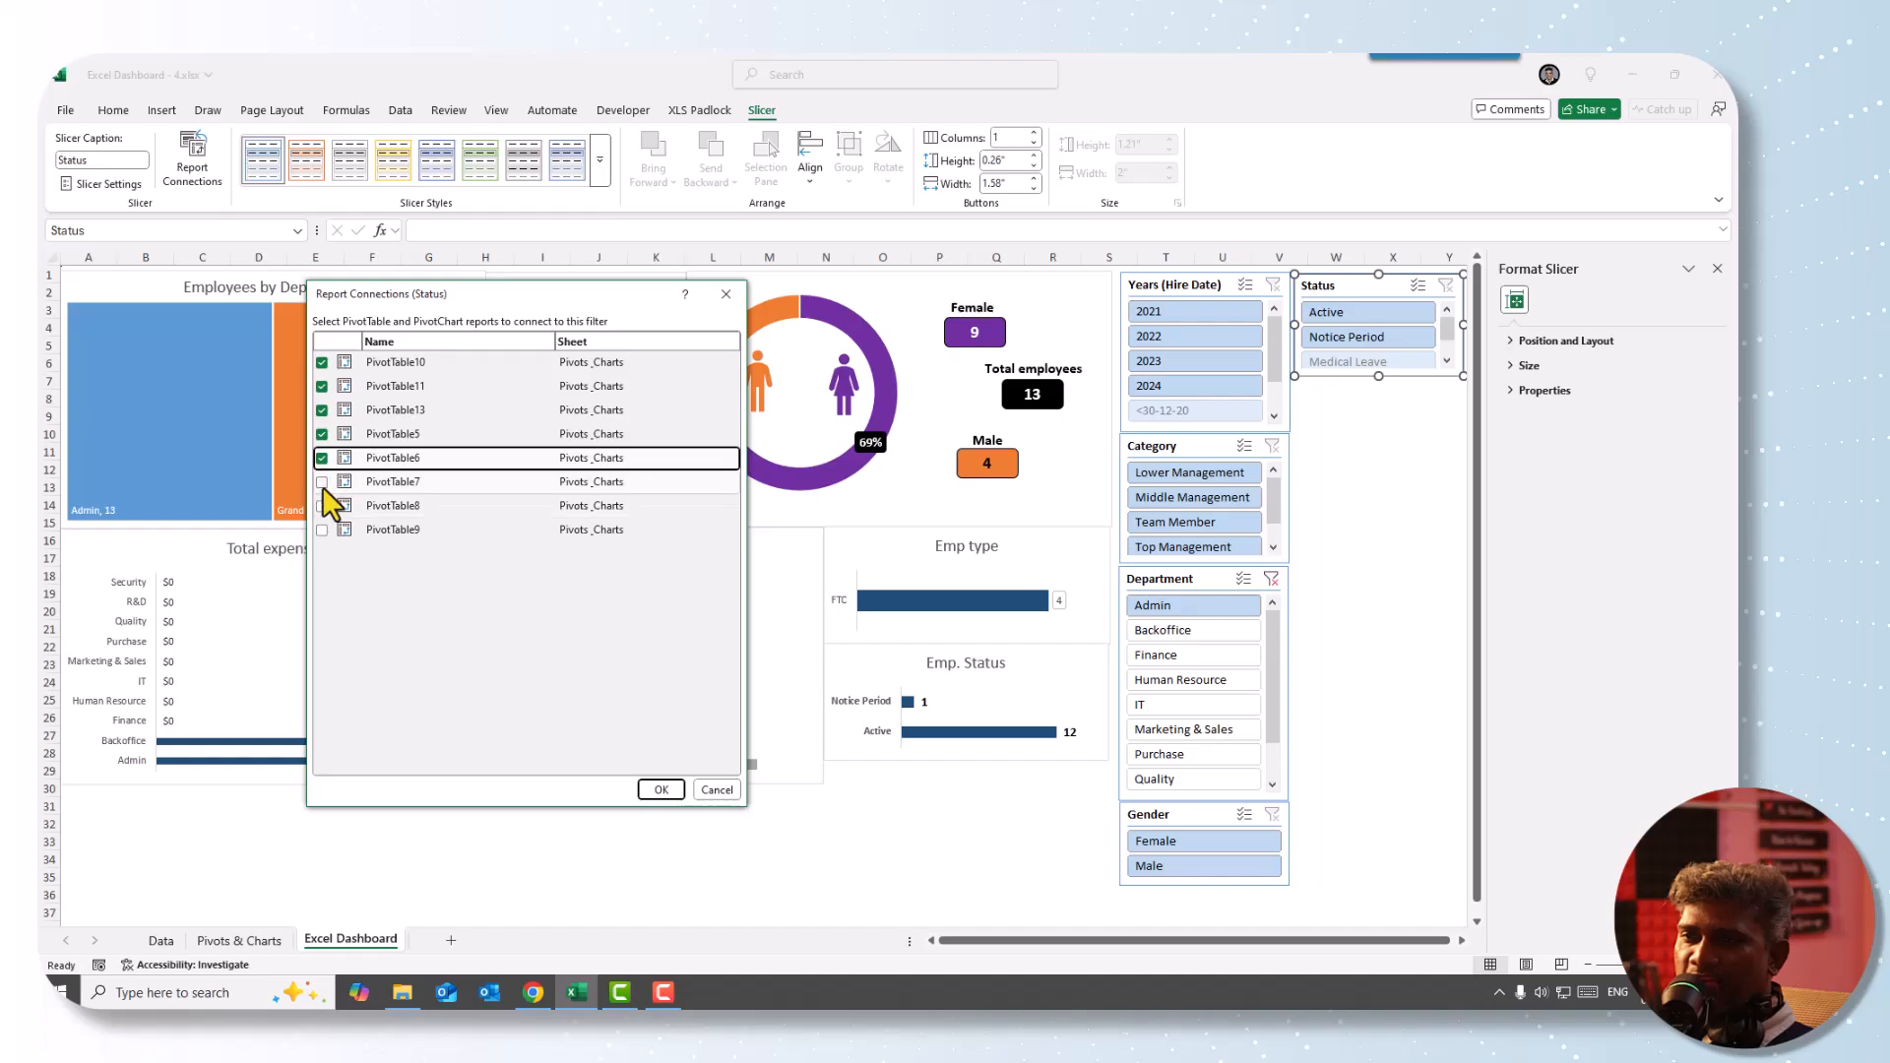
click(322, 506)
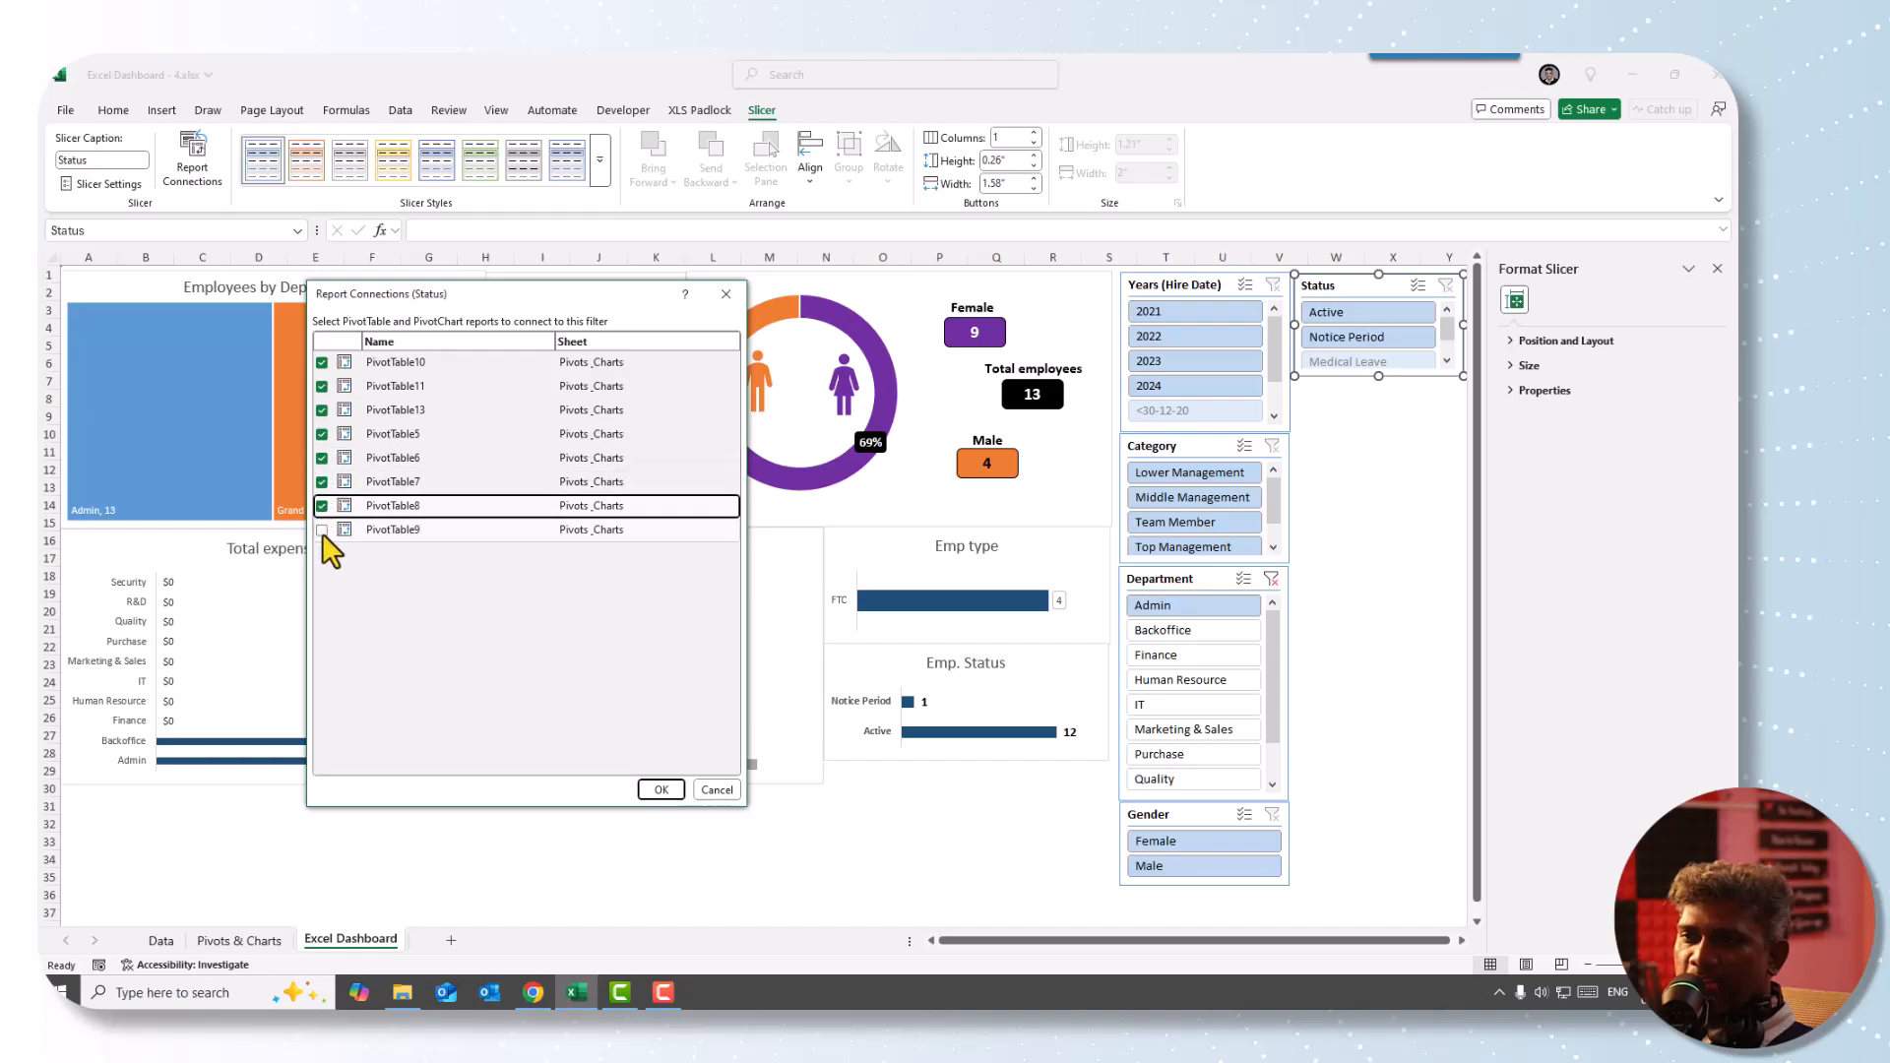
click(659, 790)
click(1393, 506)
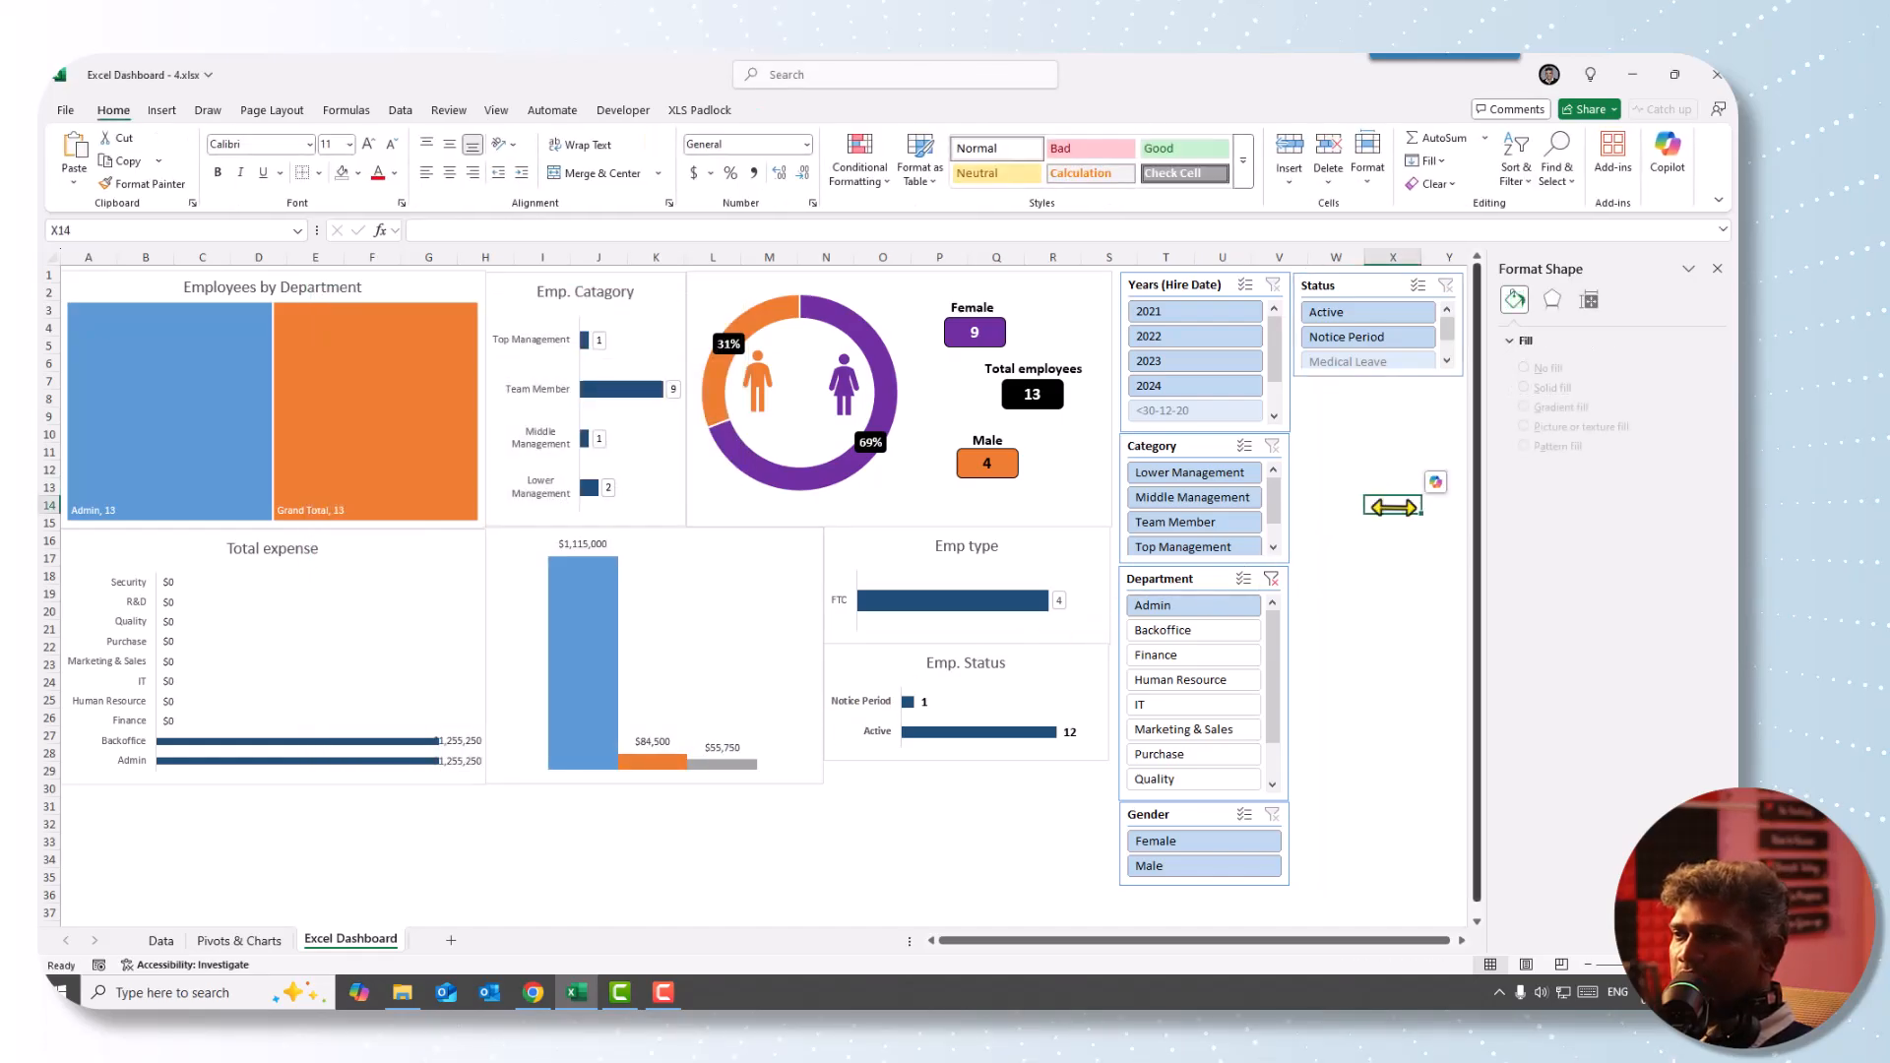
- Test the Years (Hire Date) slicer on the Excel Dashboard sheet with 2021 and 2022, clear it, and clear the Department slicer's Admin filter
click(161, 941)
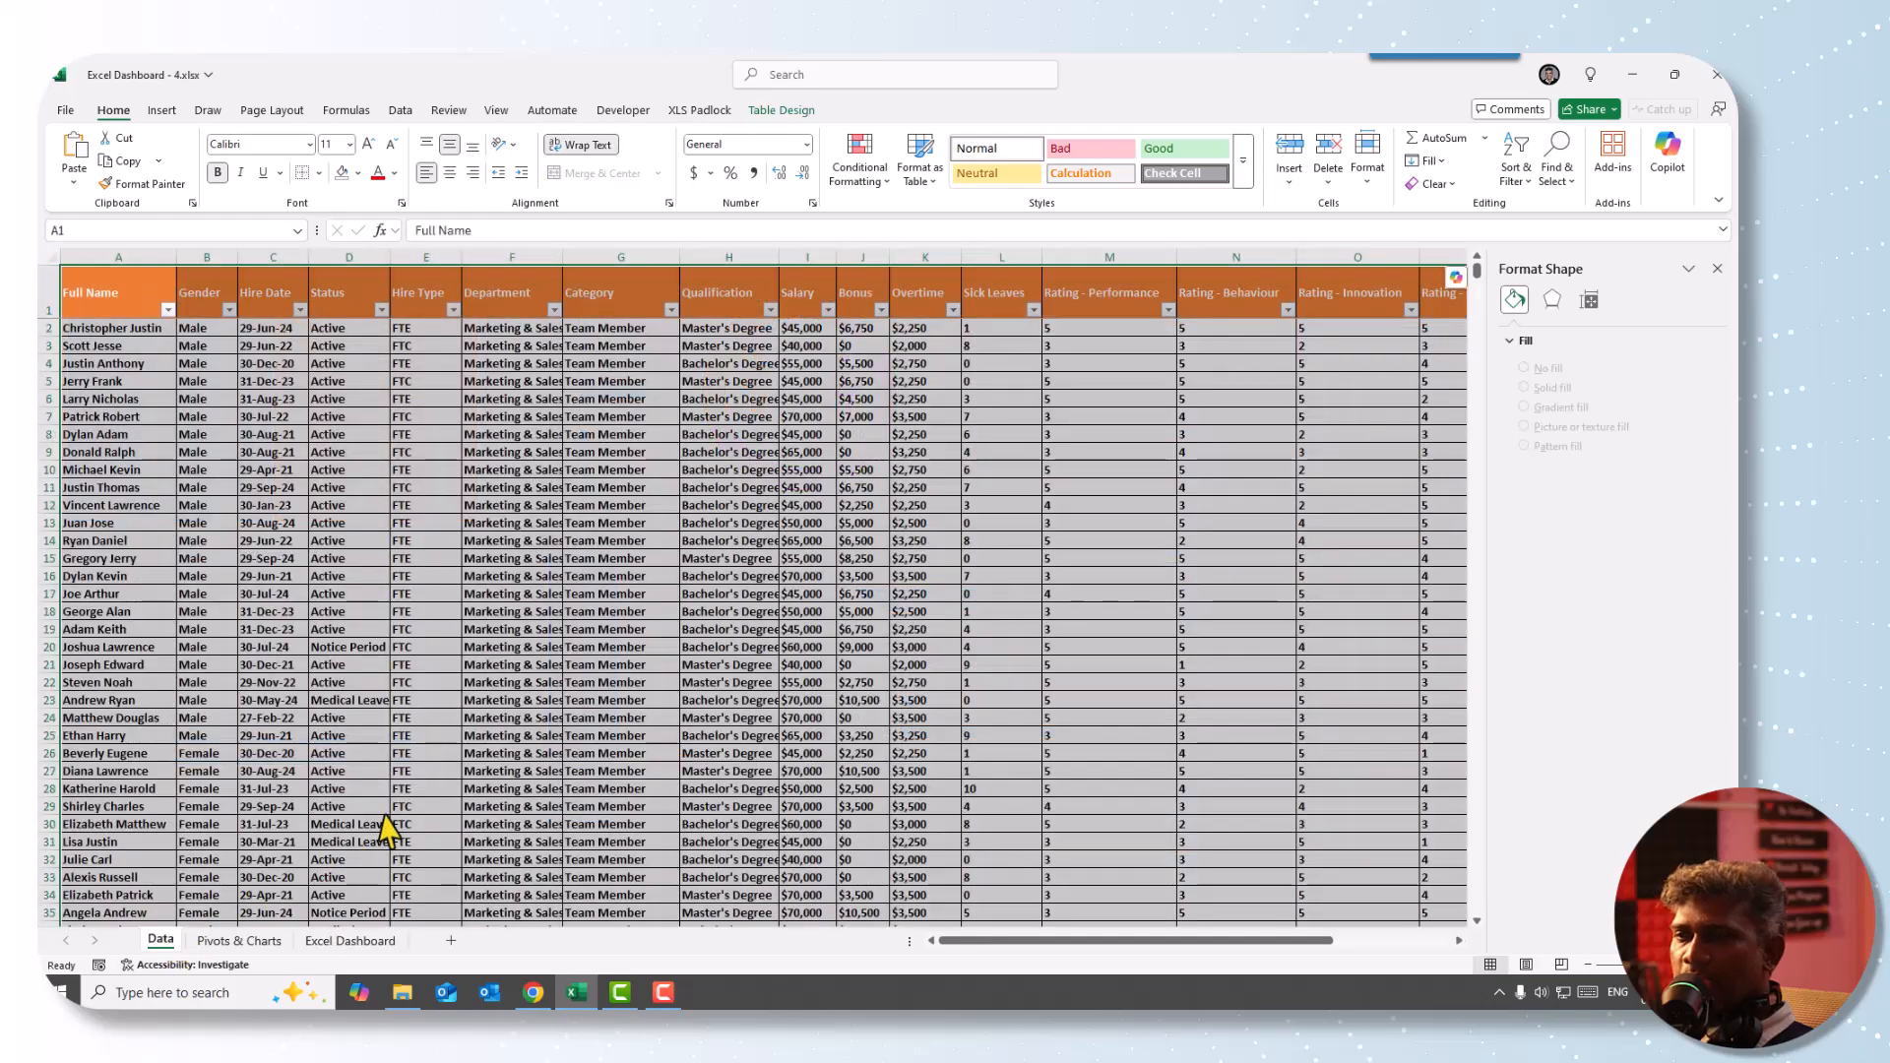
click(367, 942)
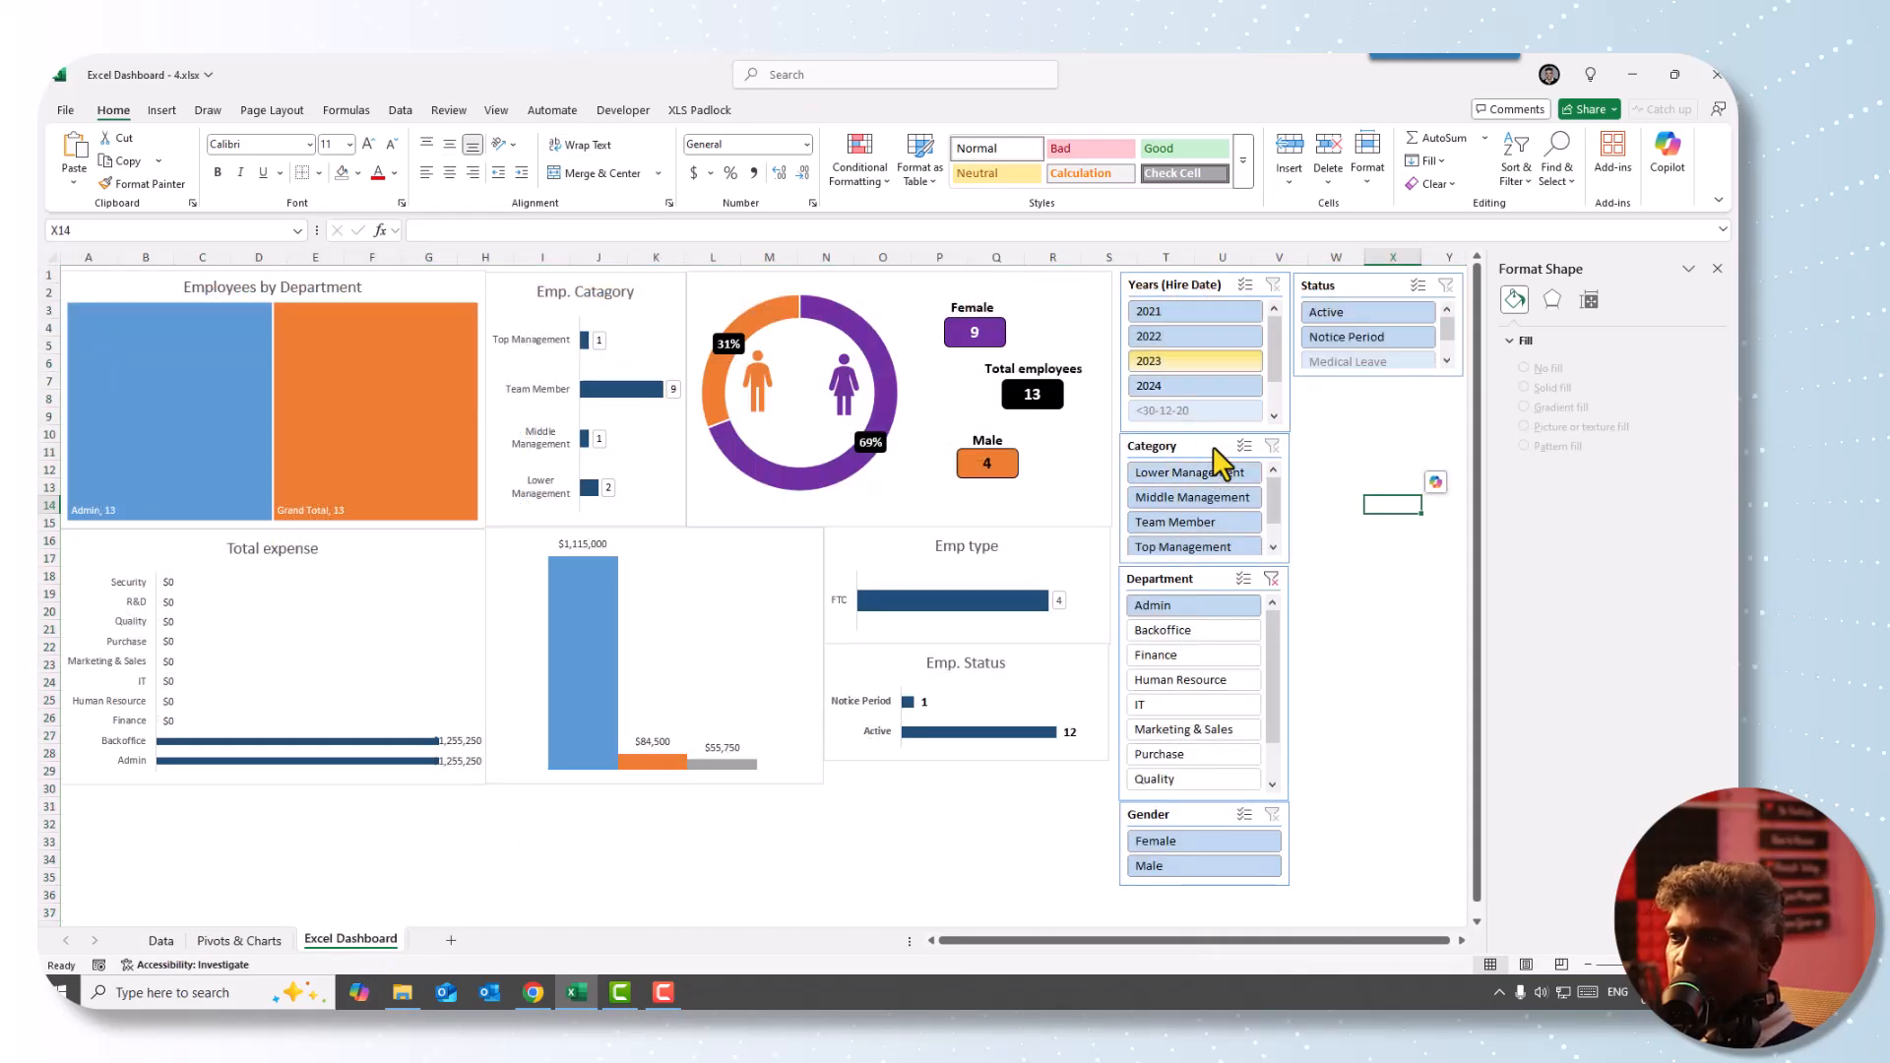
click(1185, 315)
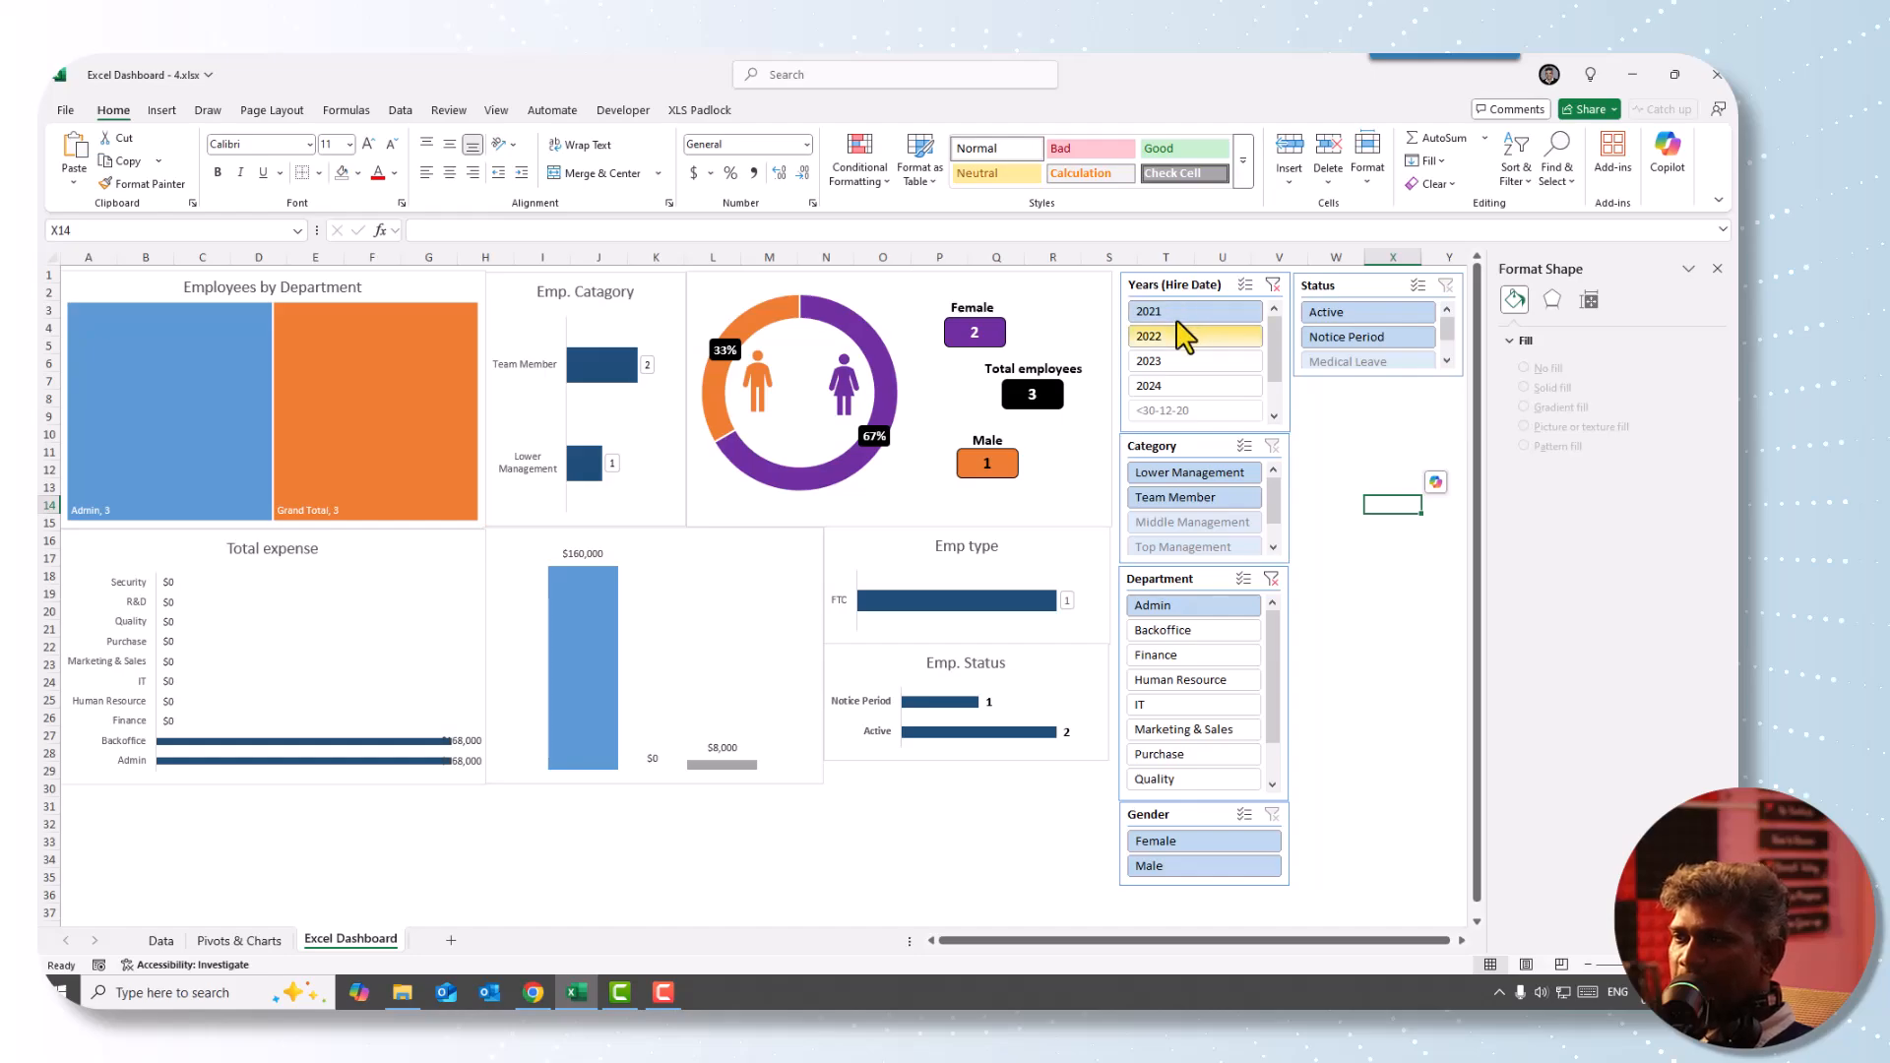
click(1185, 338)
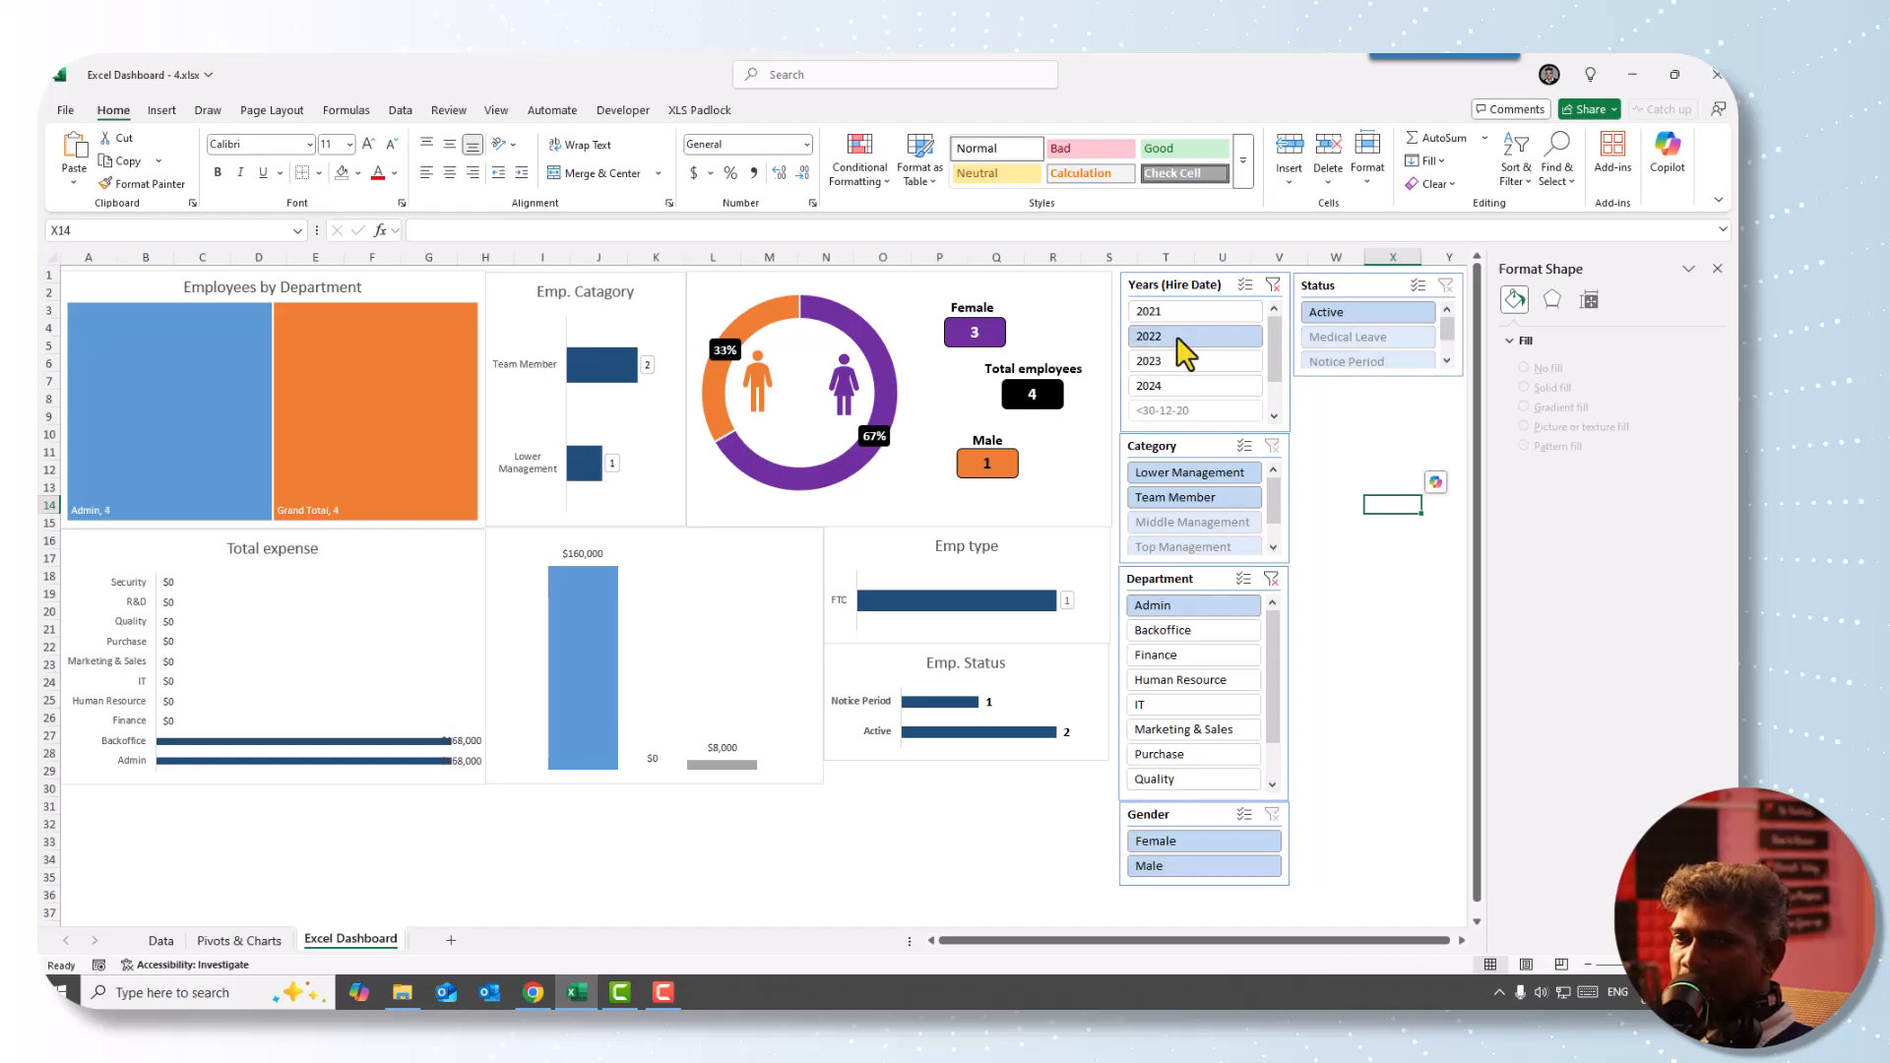
click(1273, 286)
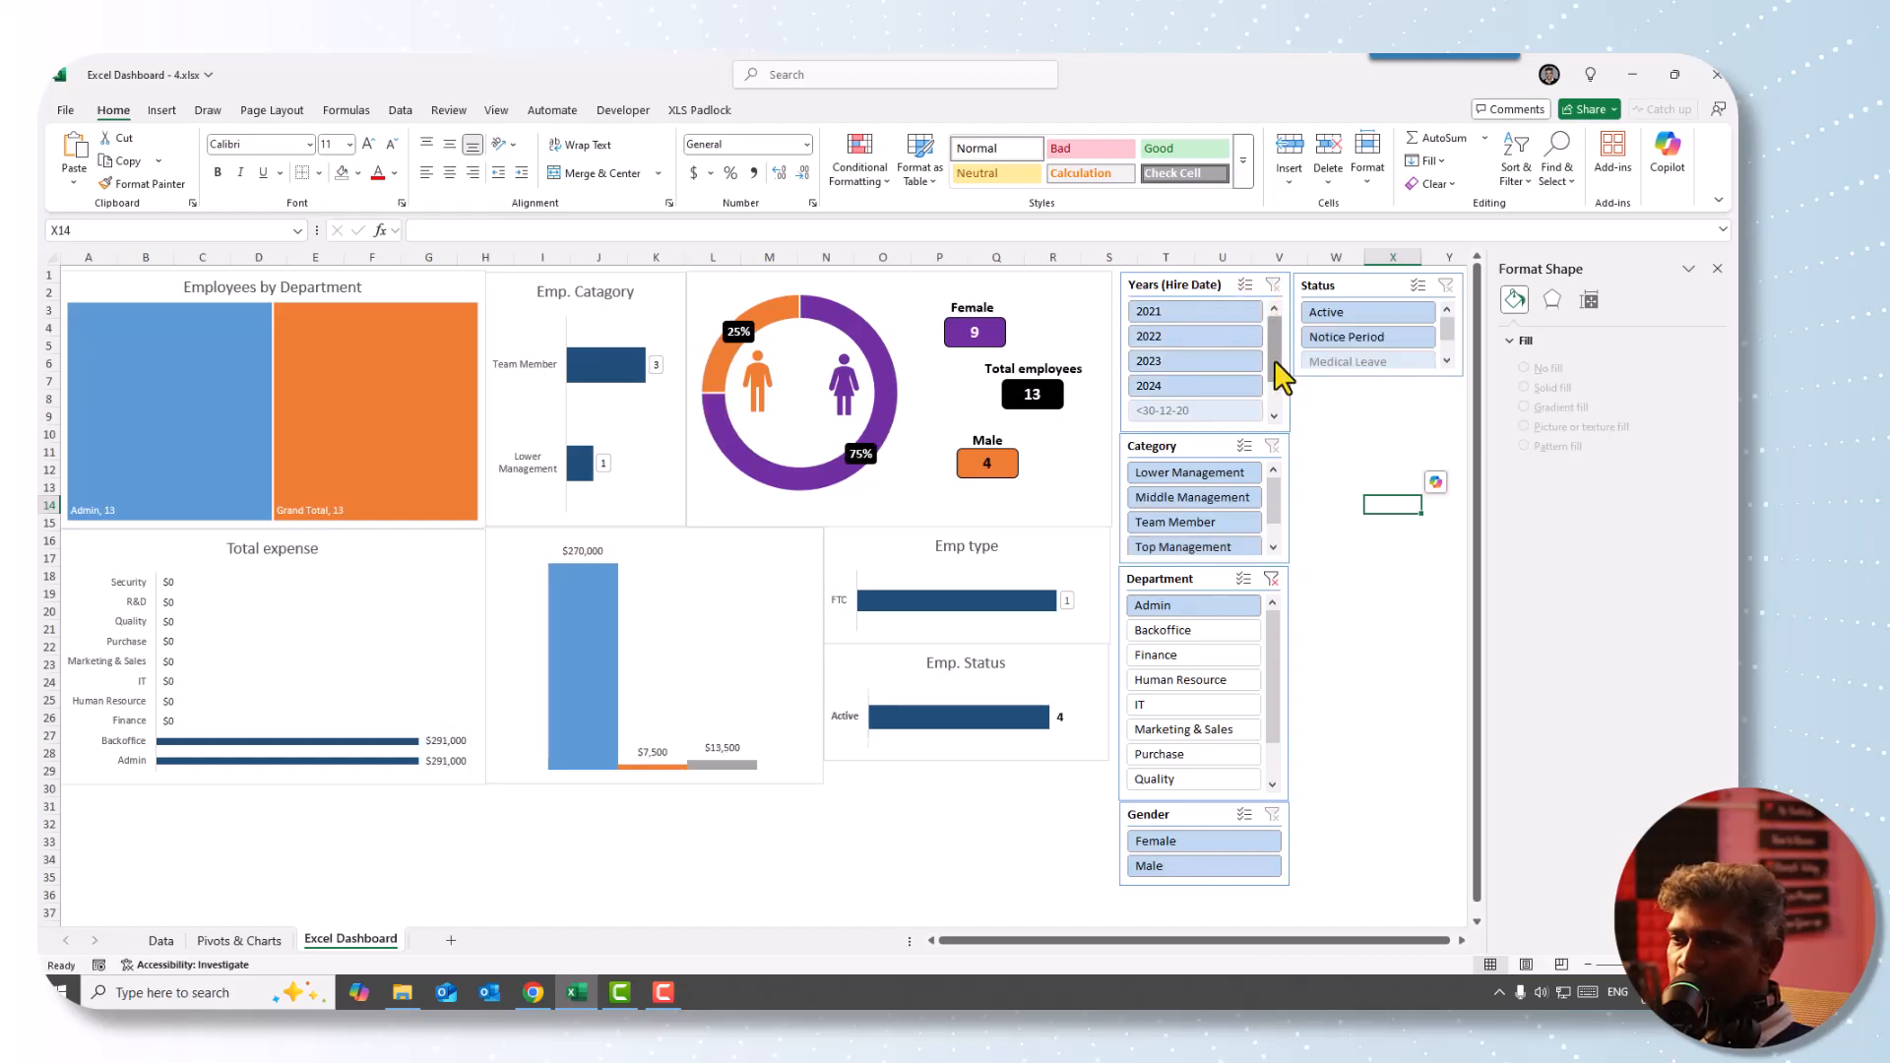
click(1271, 580)
- Check the dashboard across all departments for hire years 2022, 2021 and 2023, and clear the year filter
click(1186, 338)
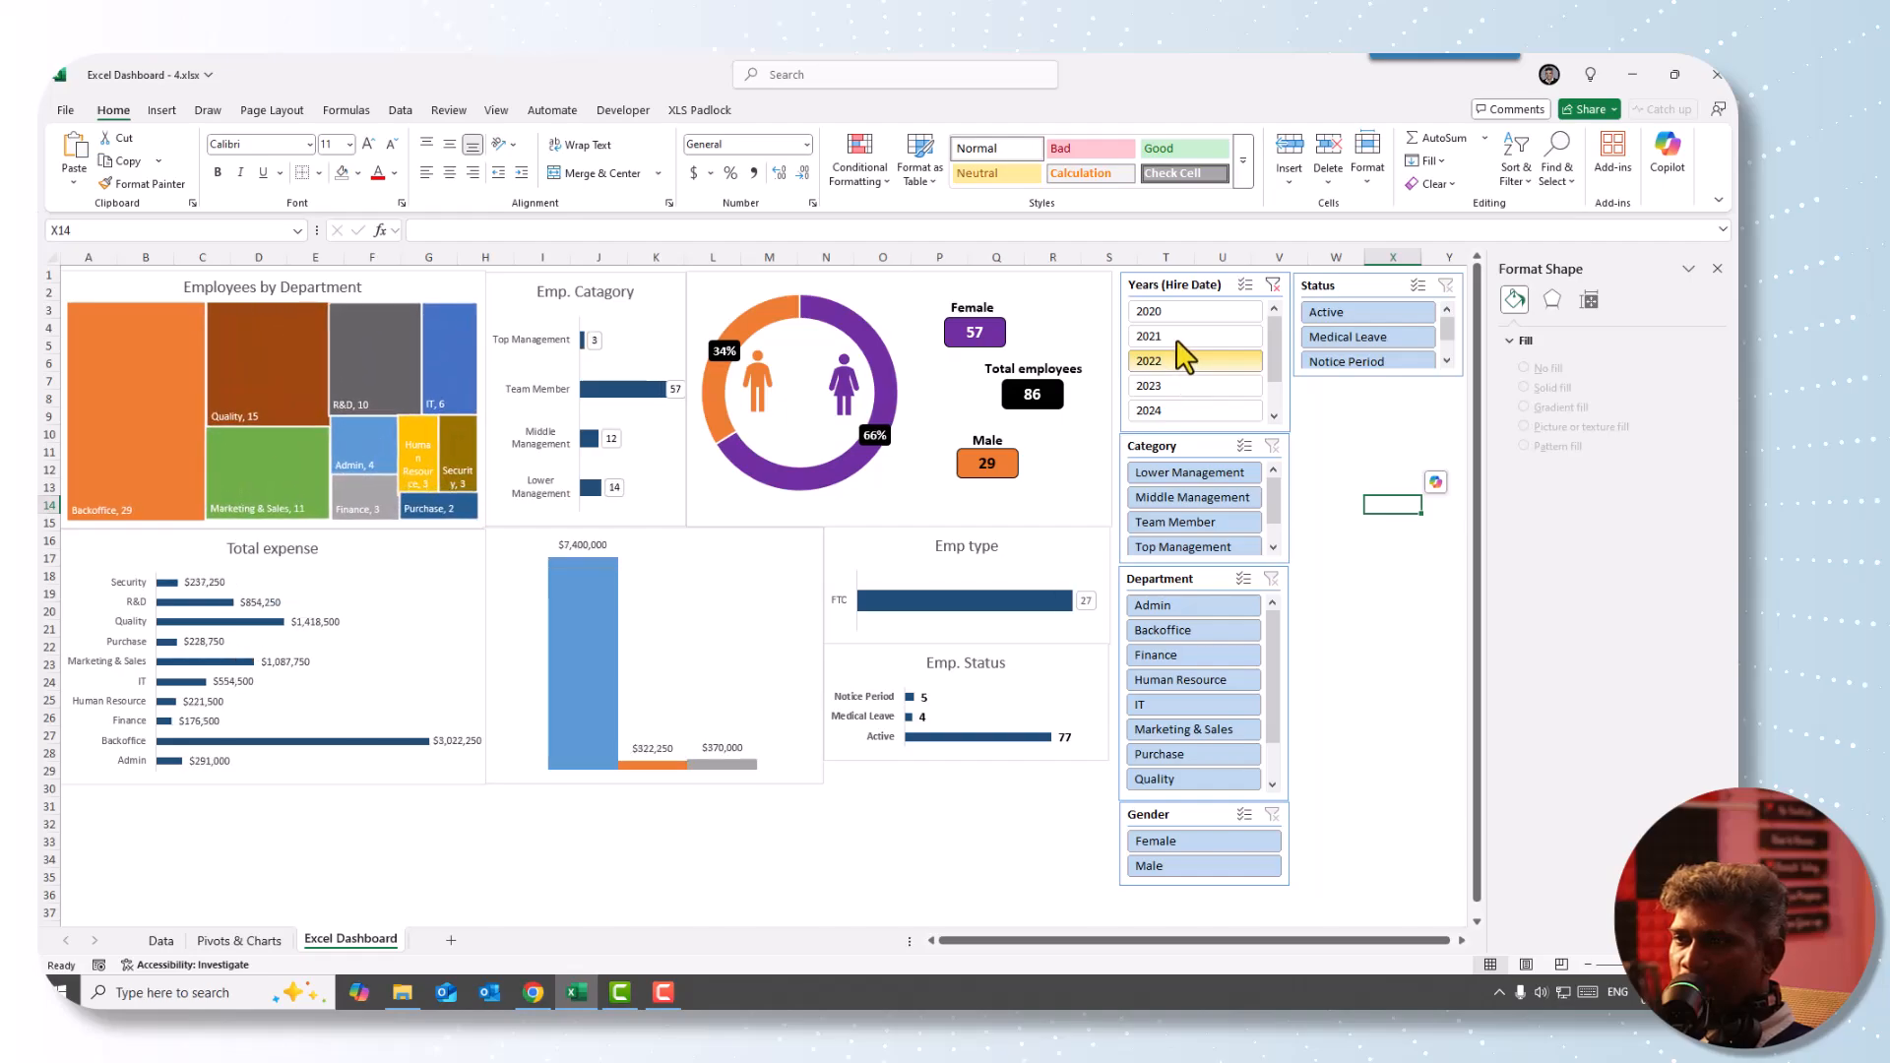
click(1166, 388)
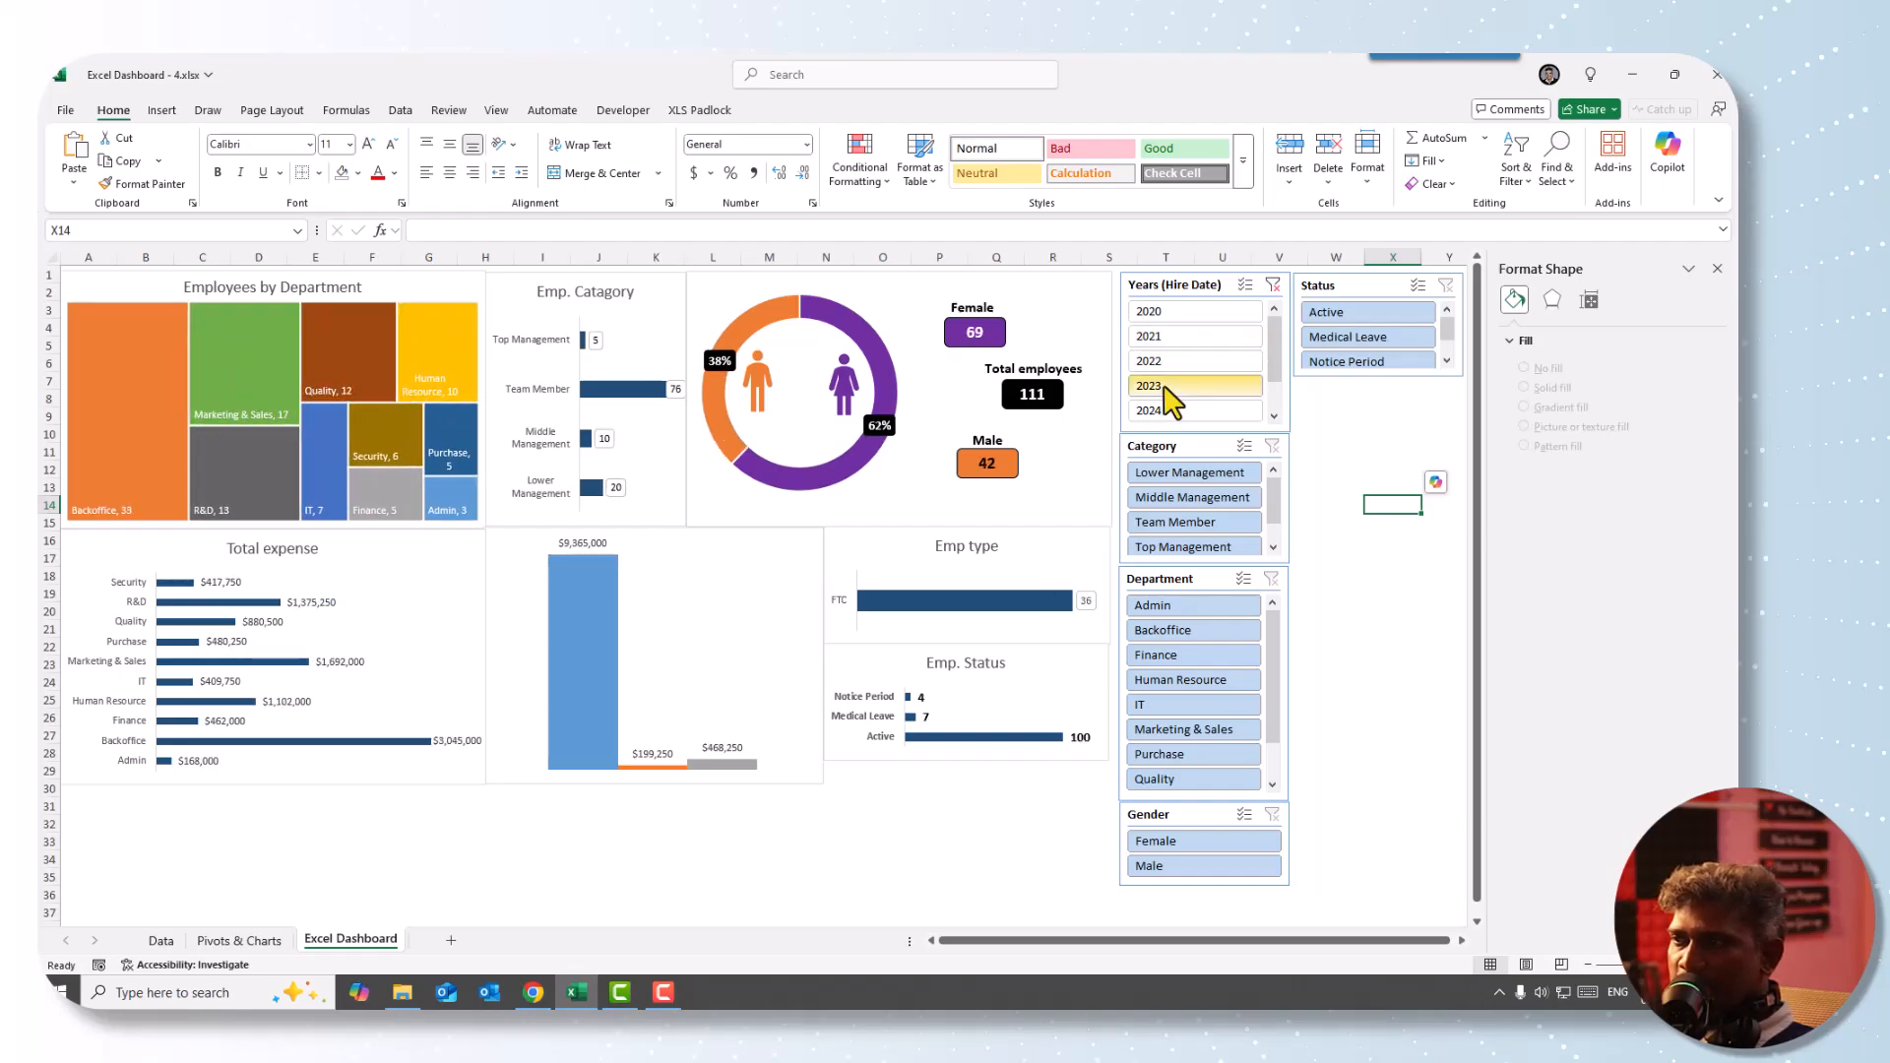
click(1273, 285)
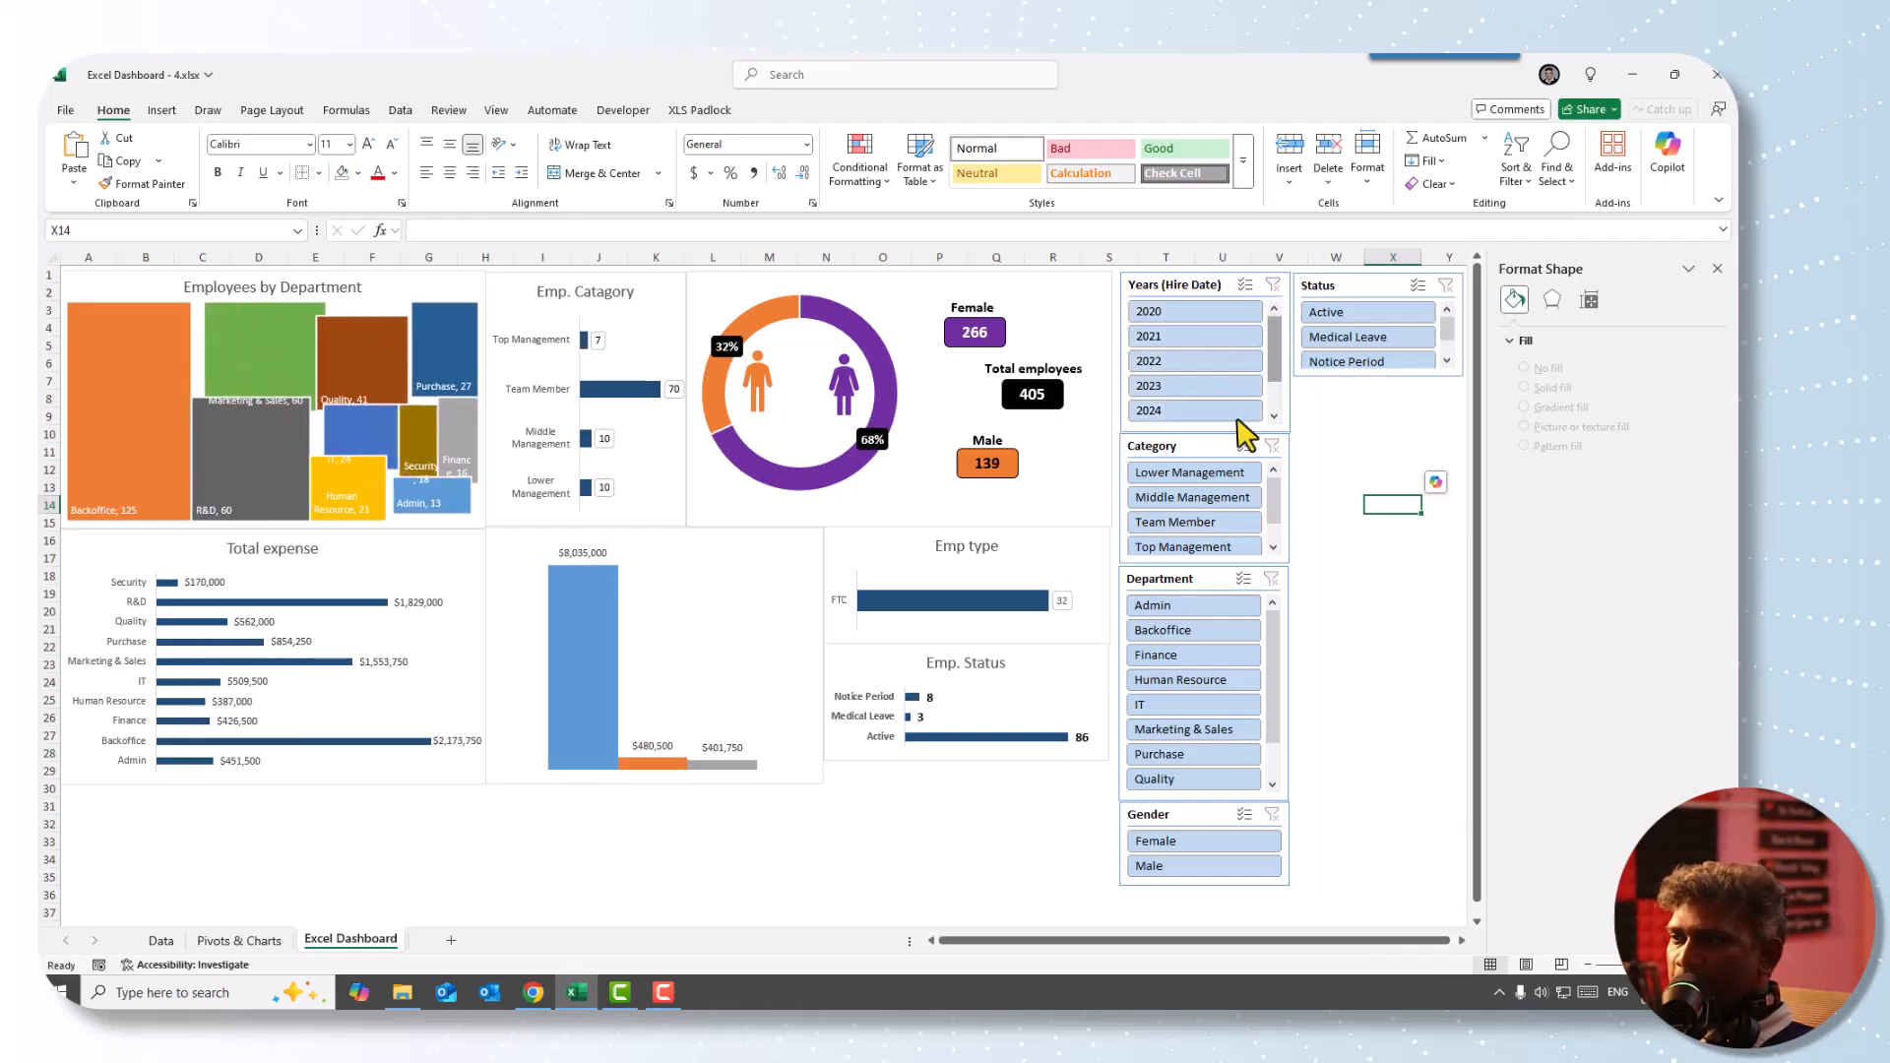
- Test the Department slicer with Admin, Backoffice and Finance, and clear its filter
click(1178, 608)
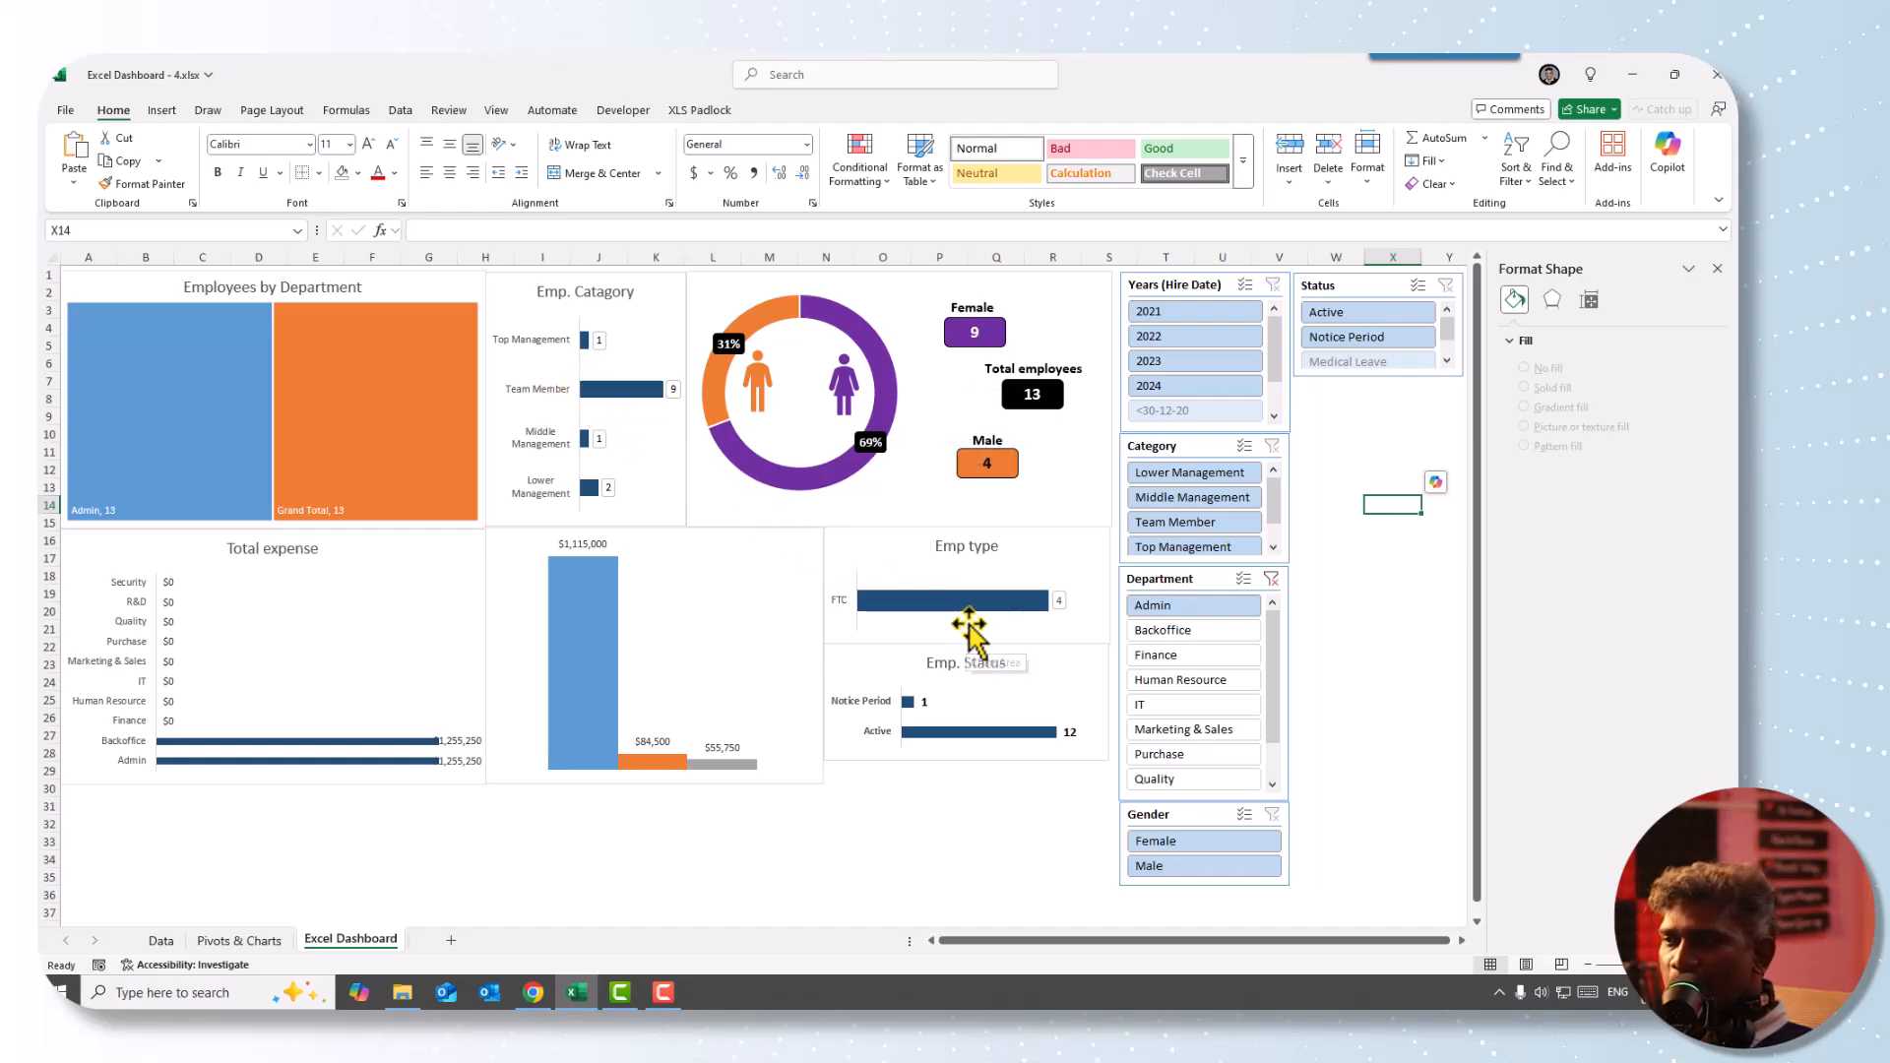
click(1179, 632)
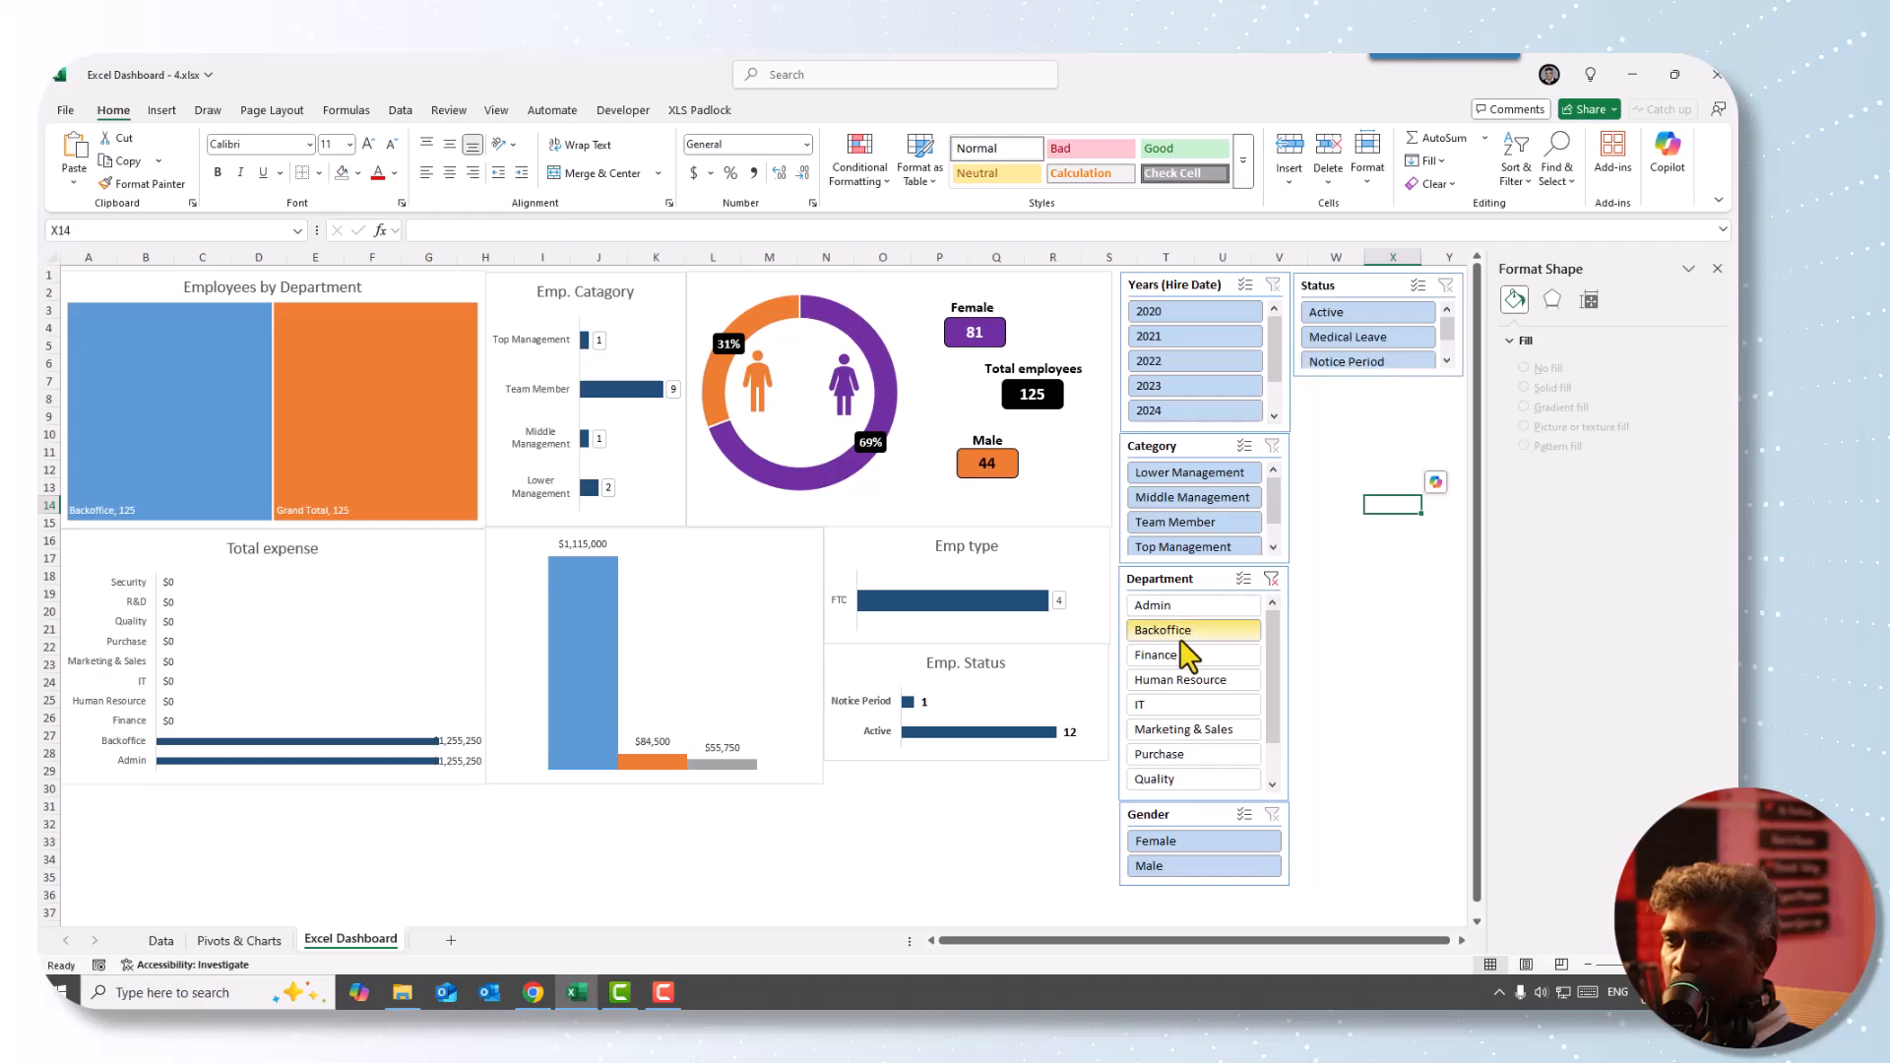
click(1177, 655)
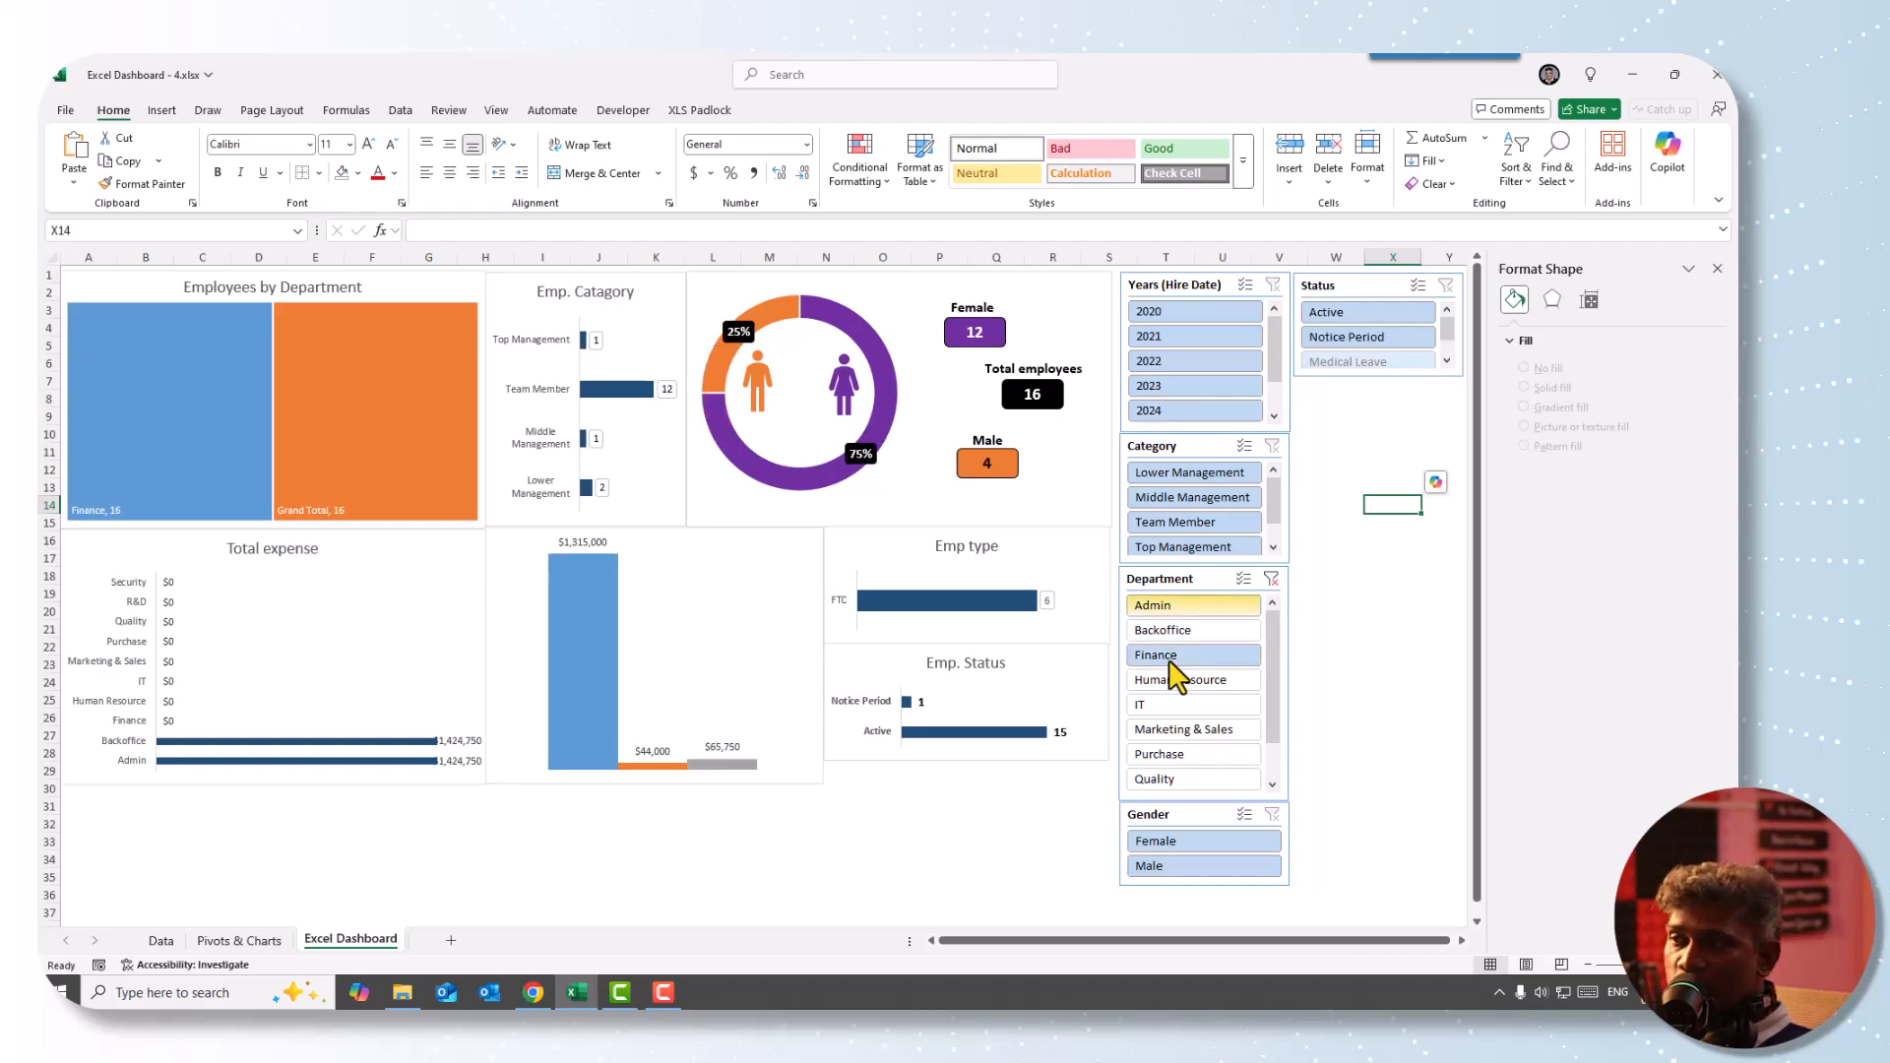
click(1271, 579)
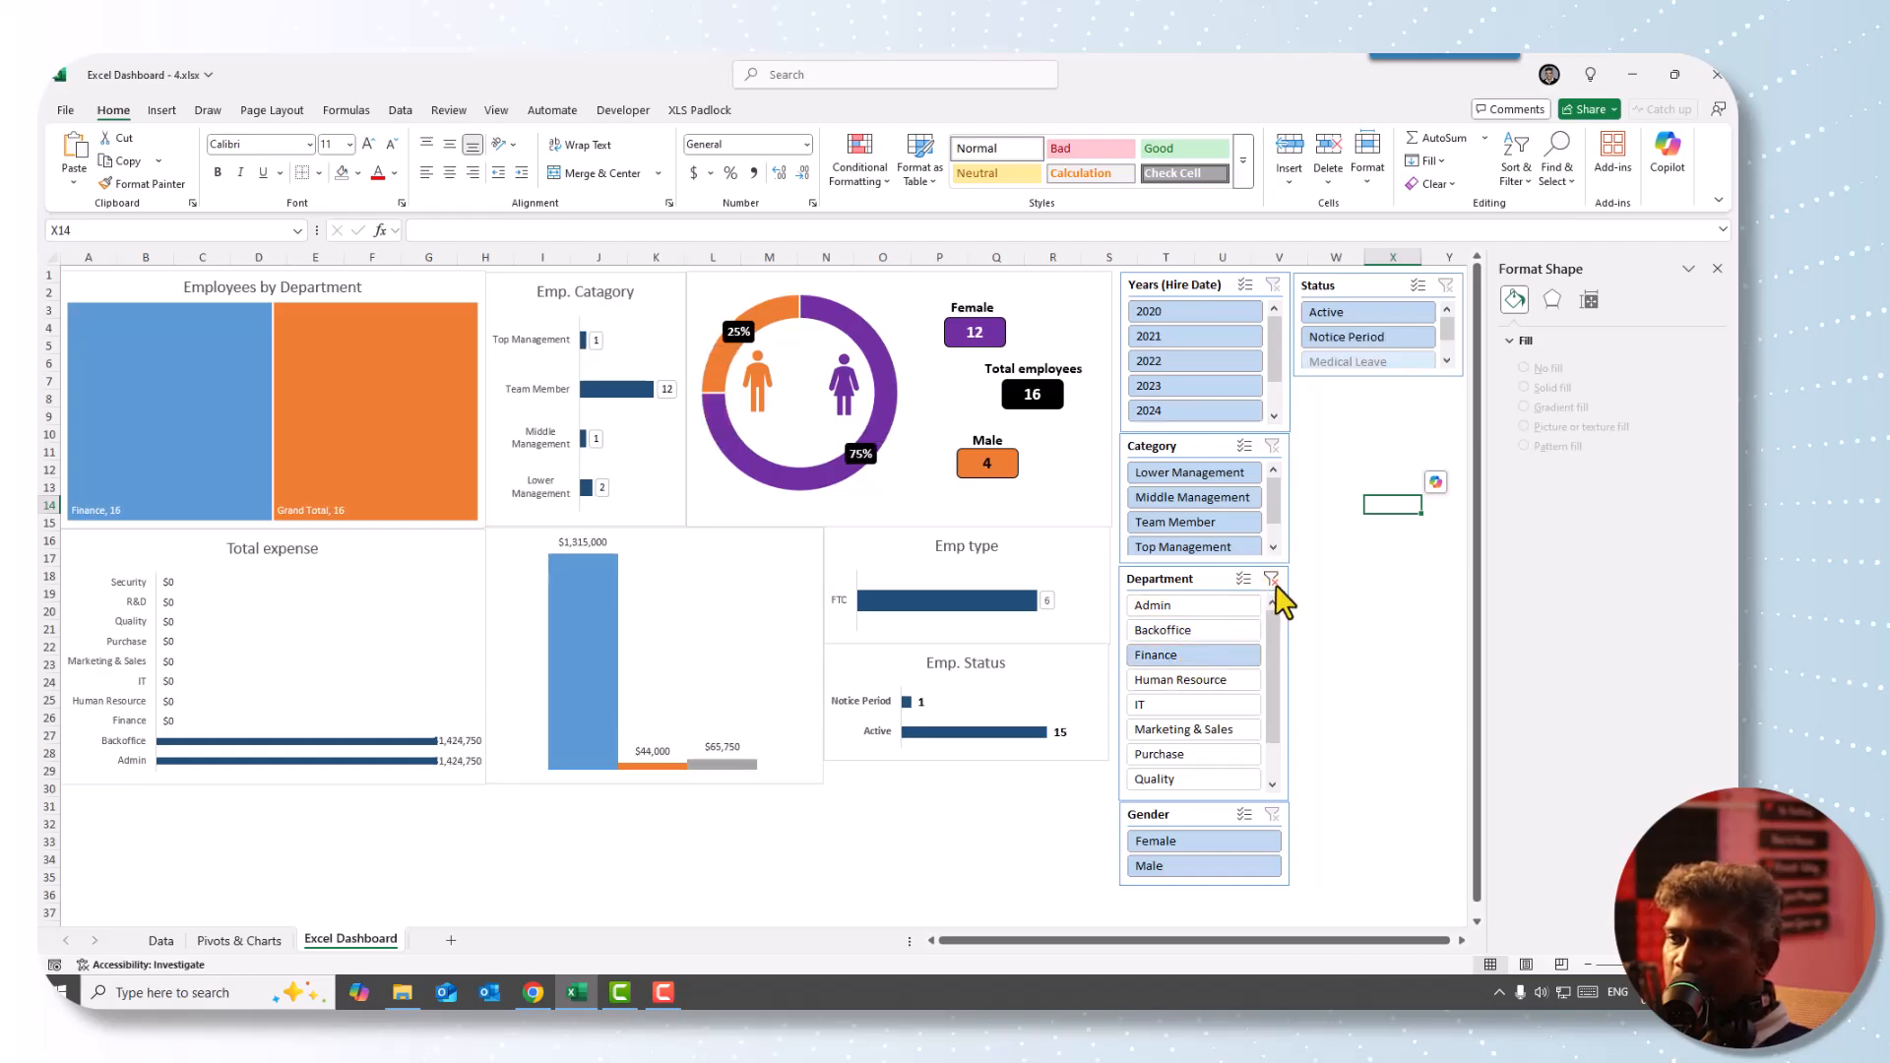
- Test the Gender slicer with Female and the Status slicer with Active and Medical Leave, clearing each slicer's filter
click(1171, 841)
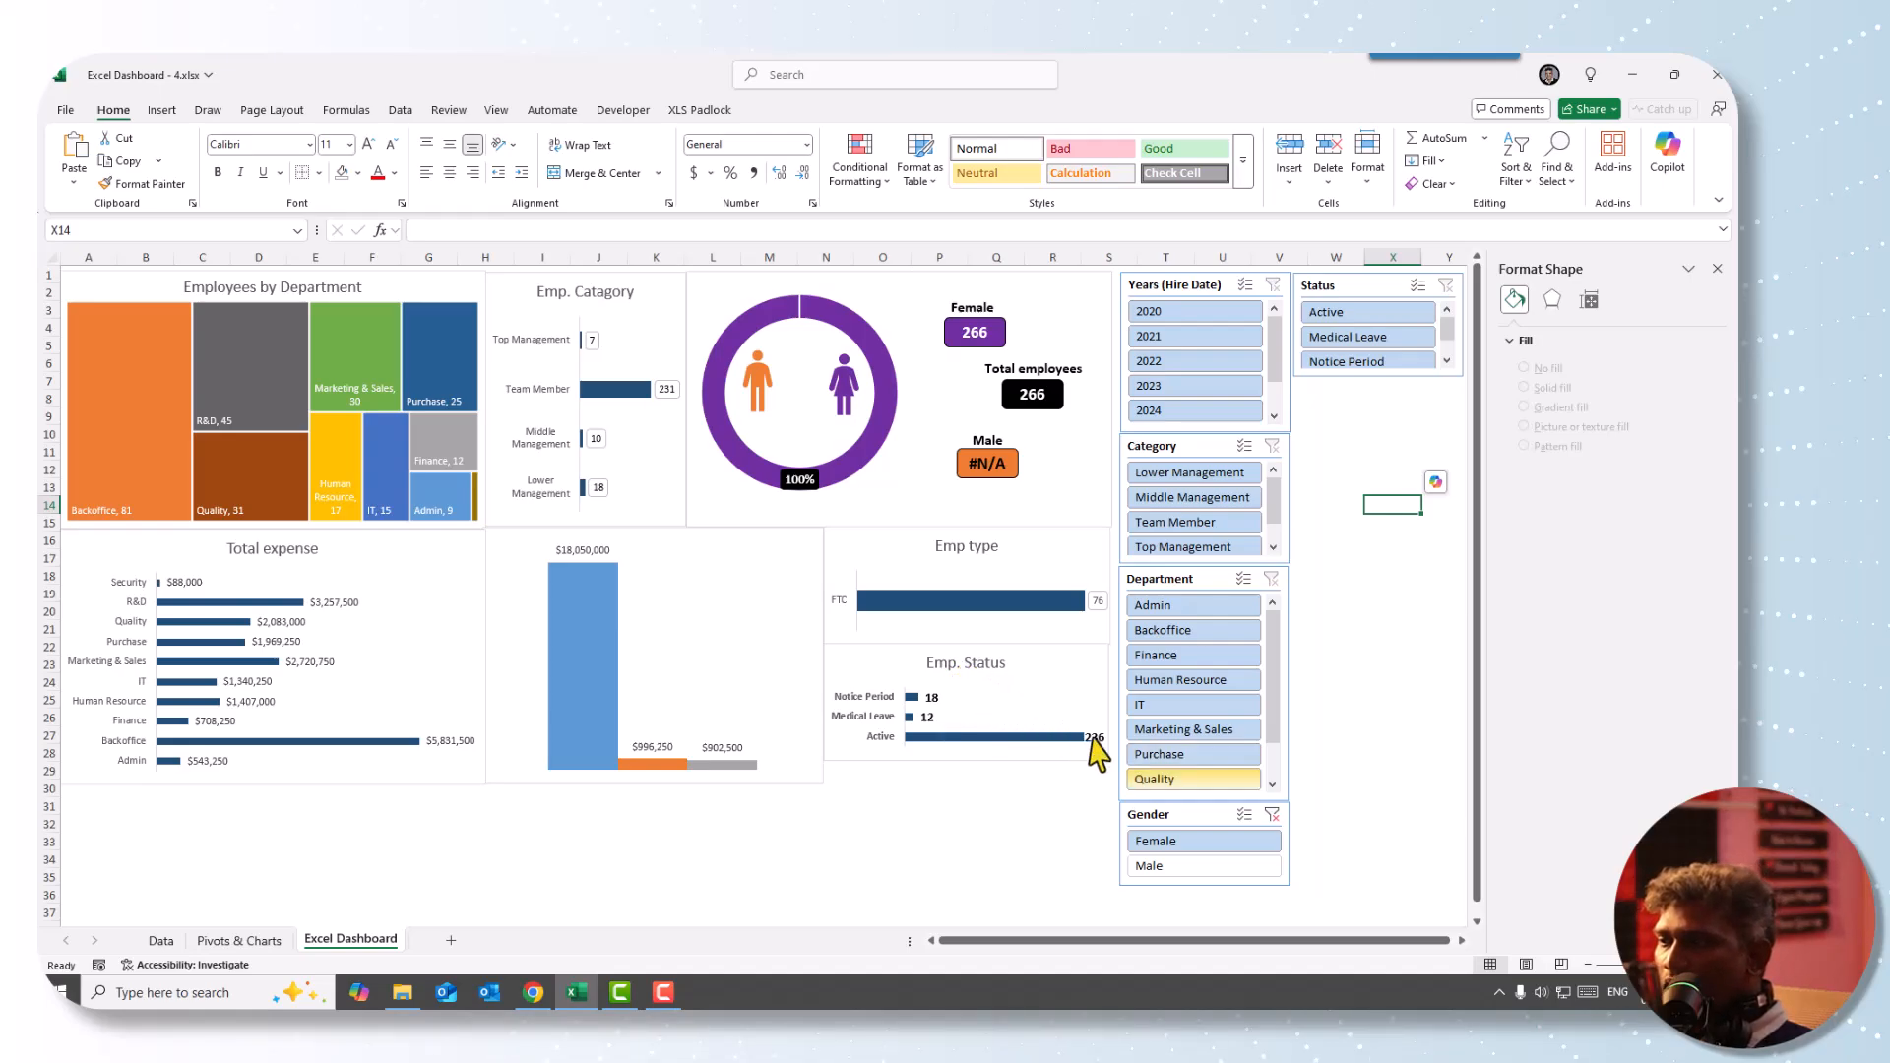
click(1272, 814)
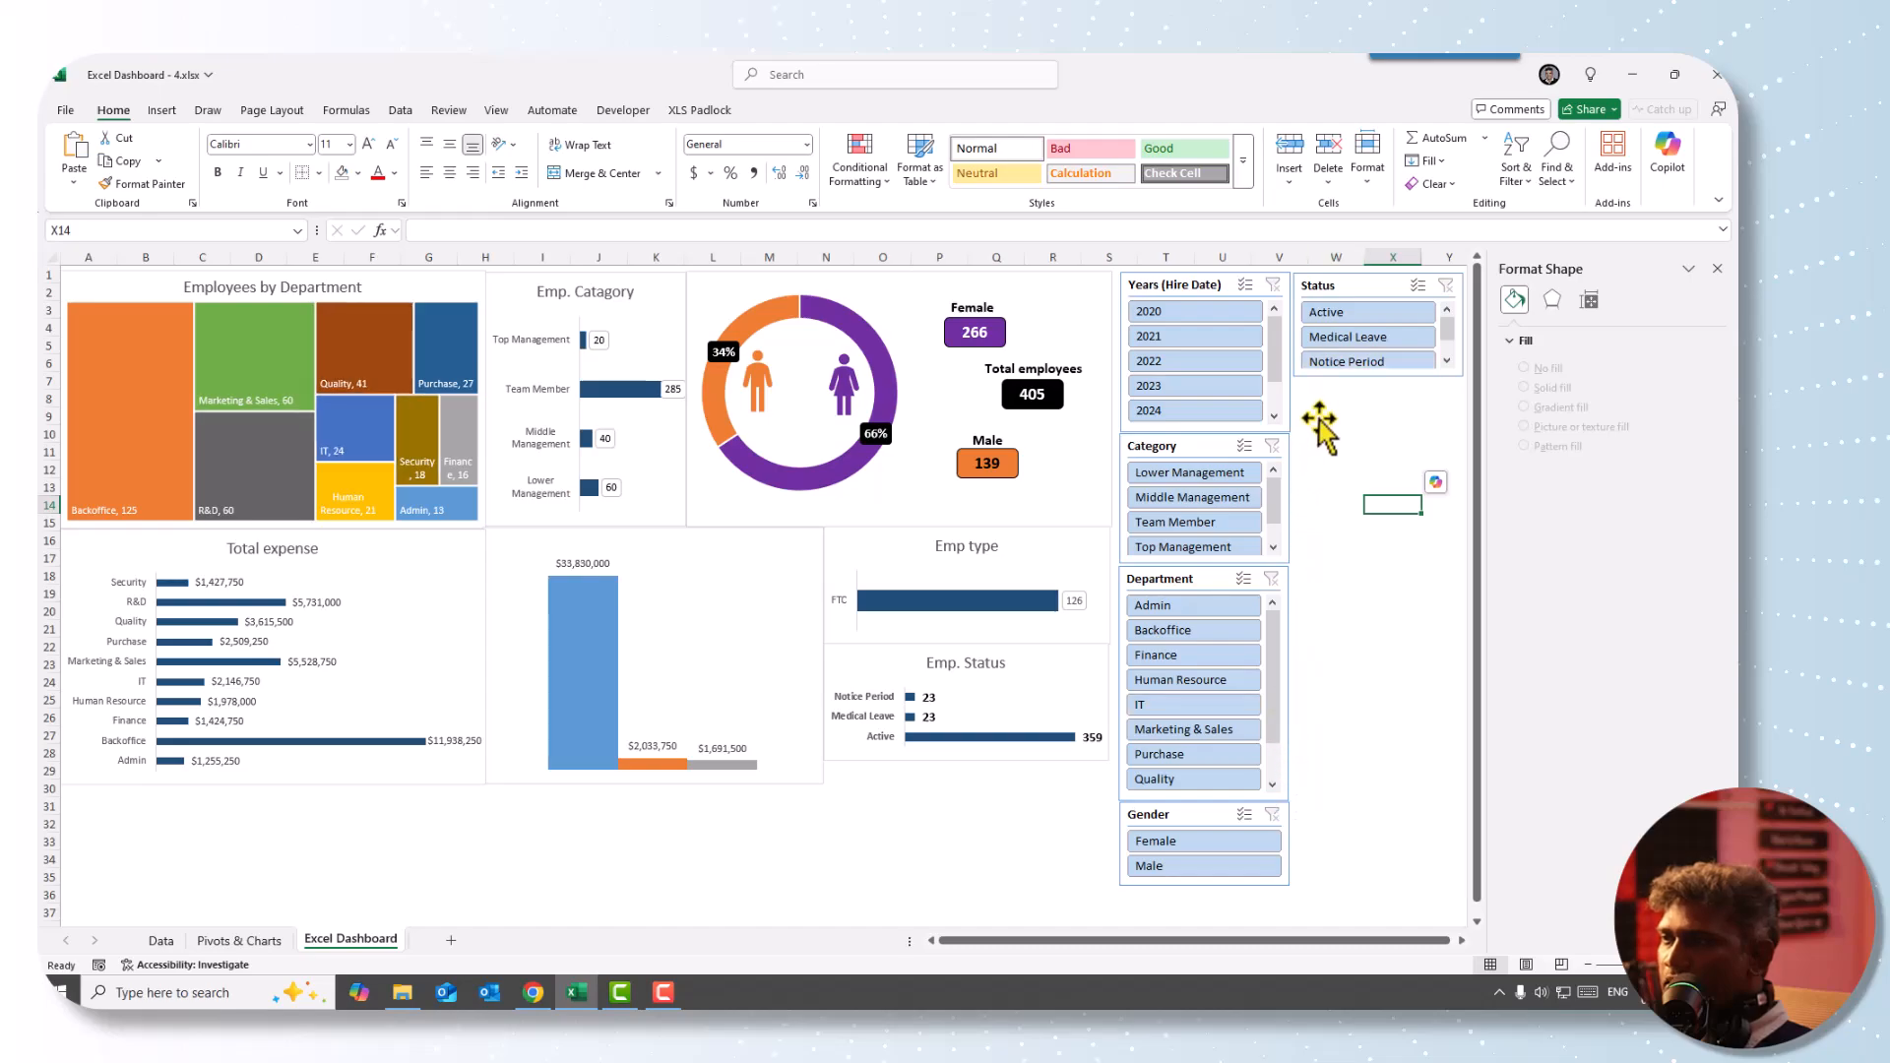
click(1326, 313)
click(1344, 340)
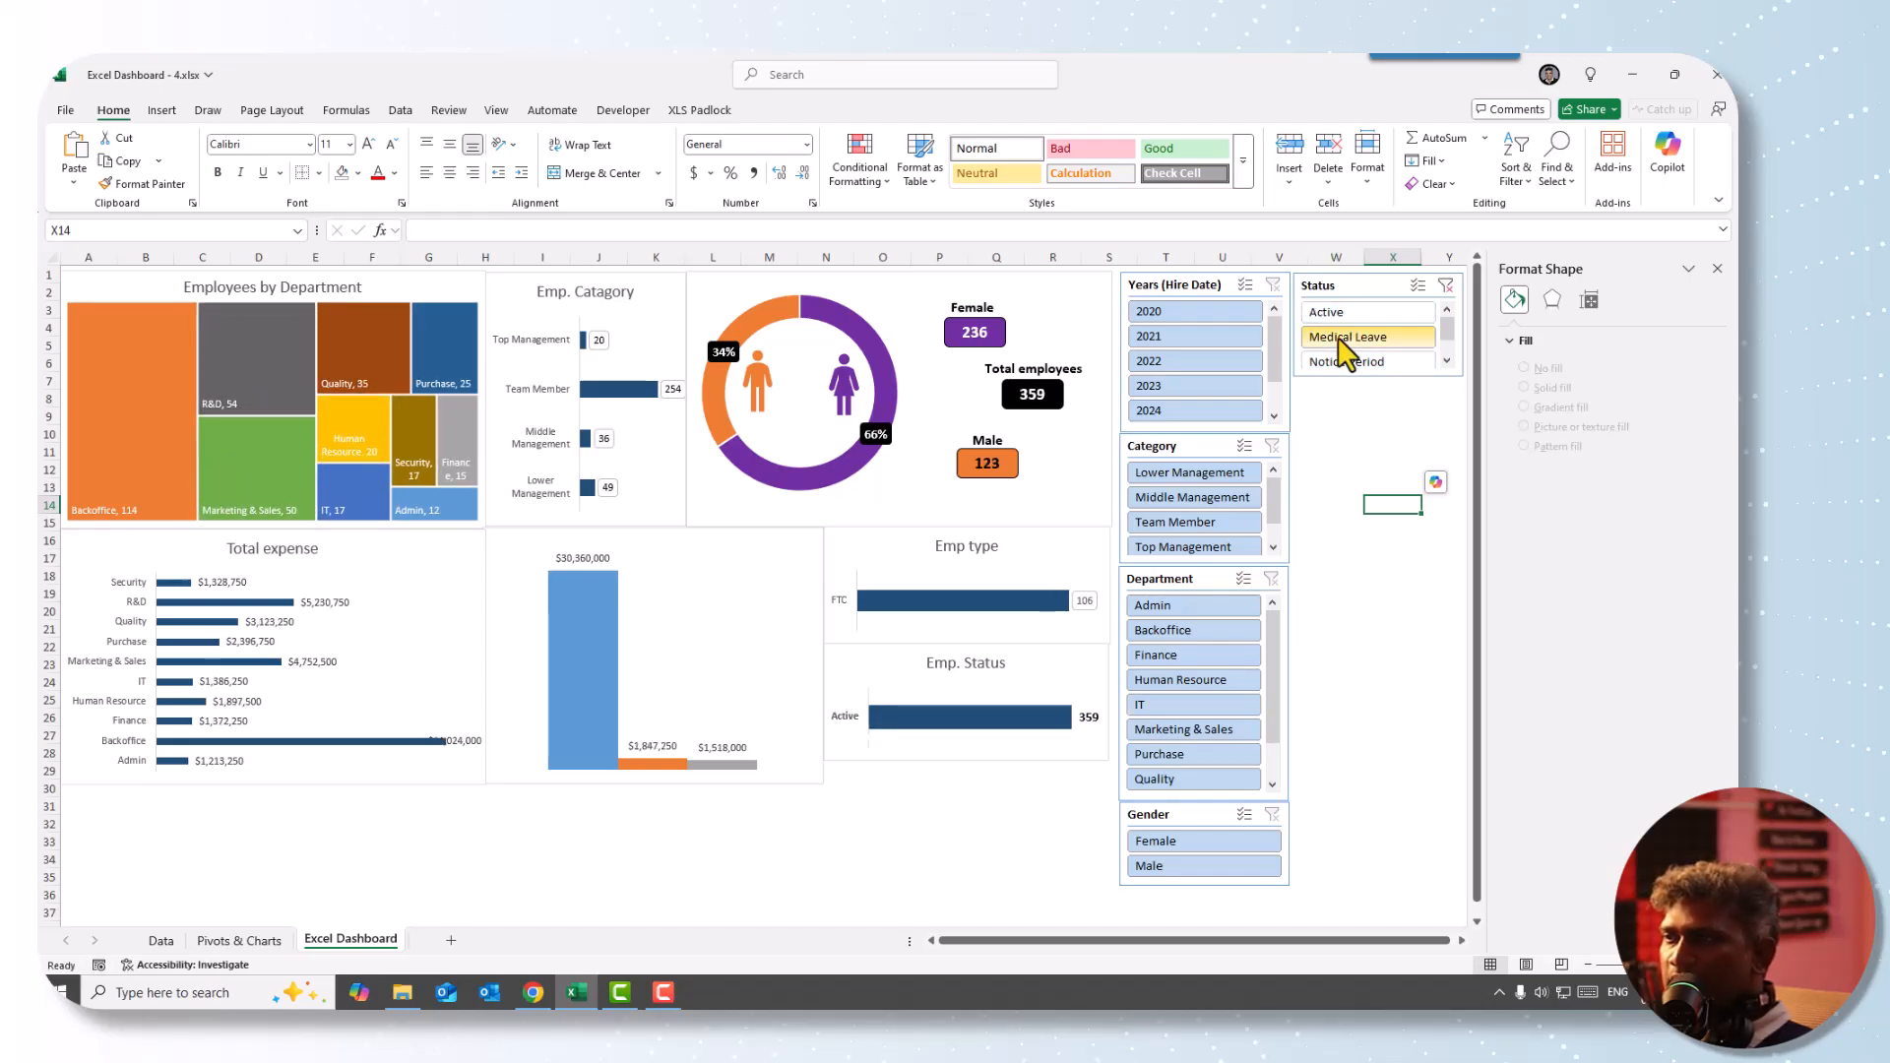
click(1445, 286)
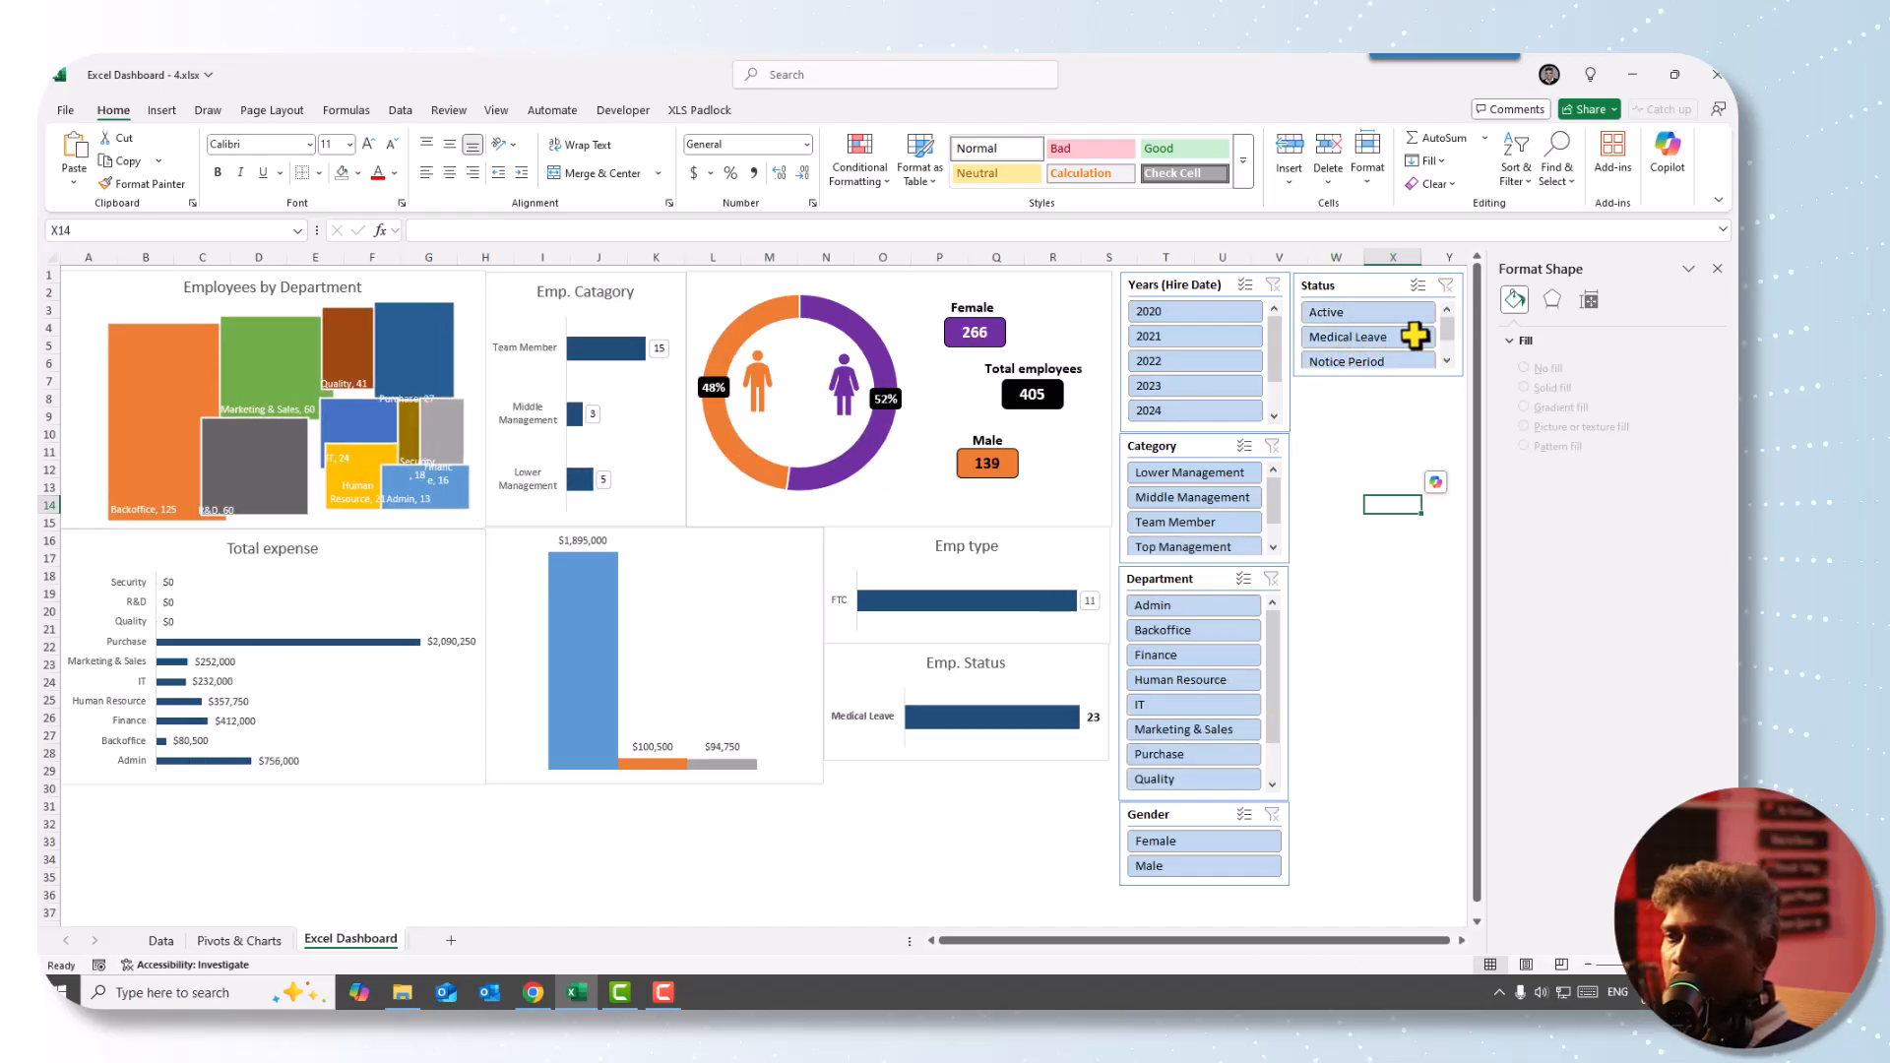
click(1341, 433)
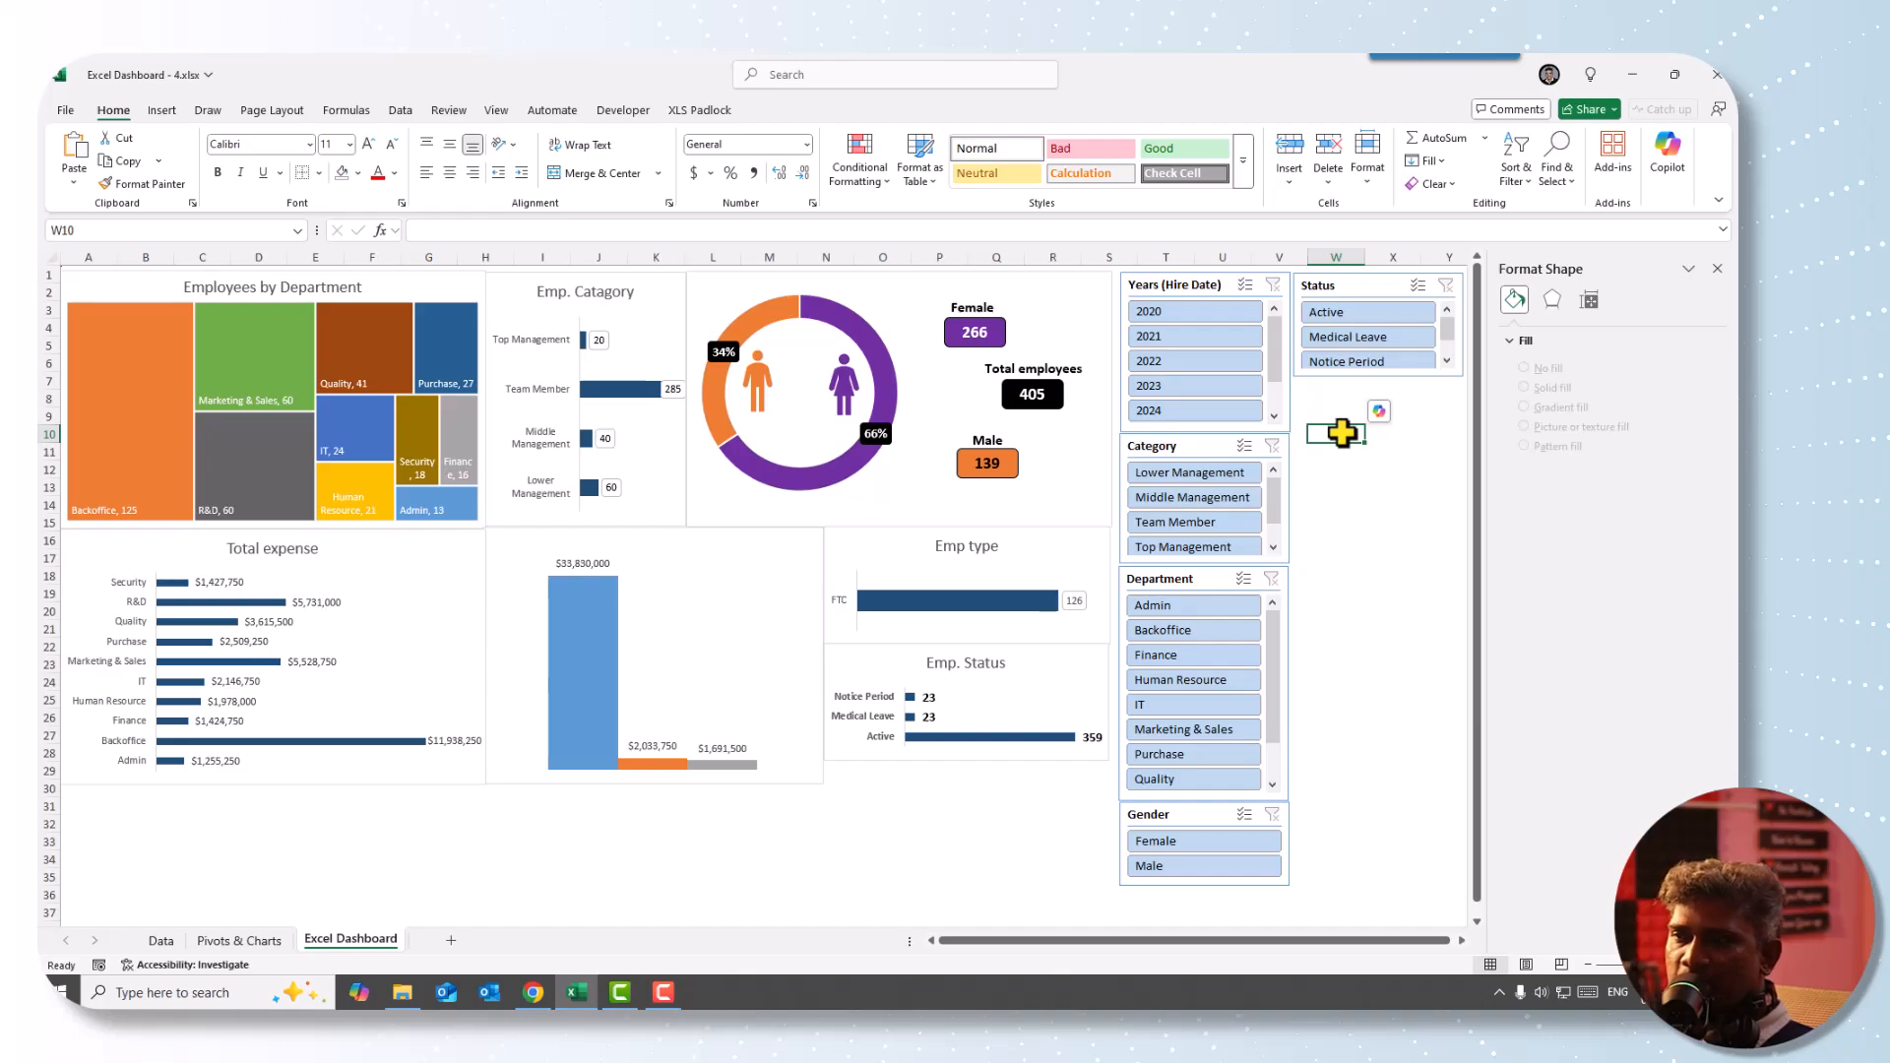